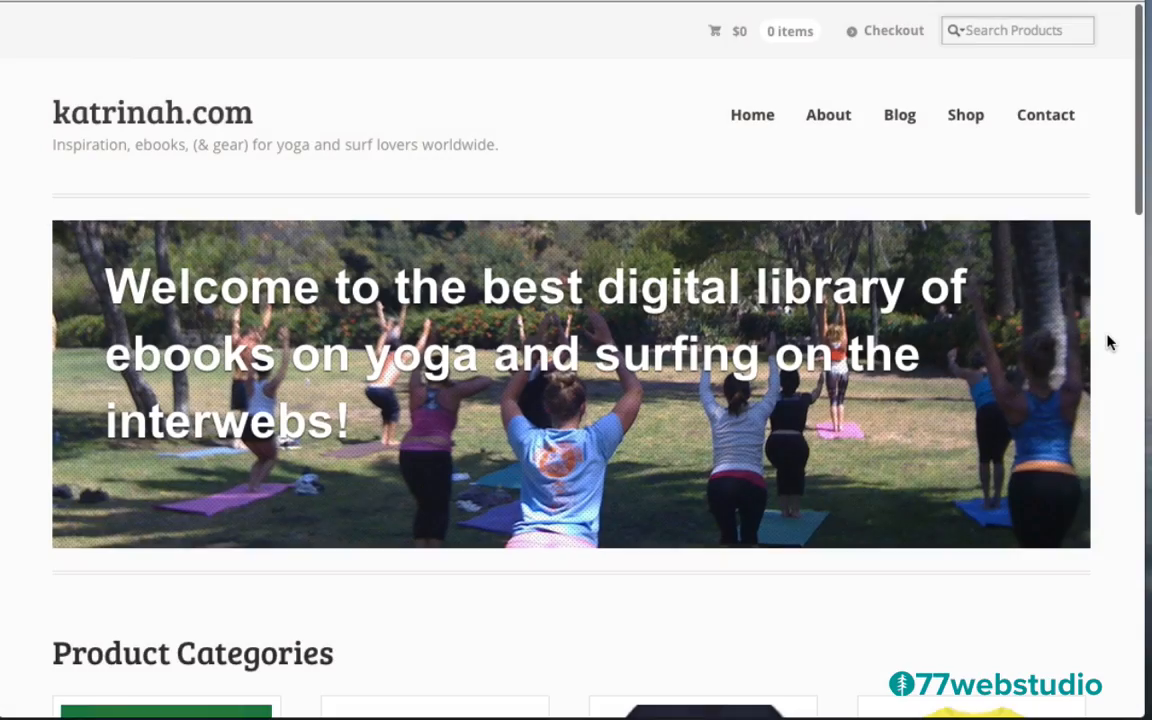
Scroll through the katrinah.com home page's categories, featured ebooks and footer, then back up
scroll(1108, 342, "down", 1)
scroll(1108, 342, "down", 5)
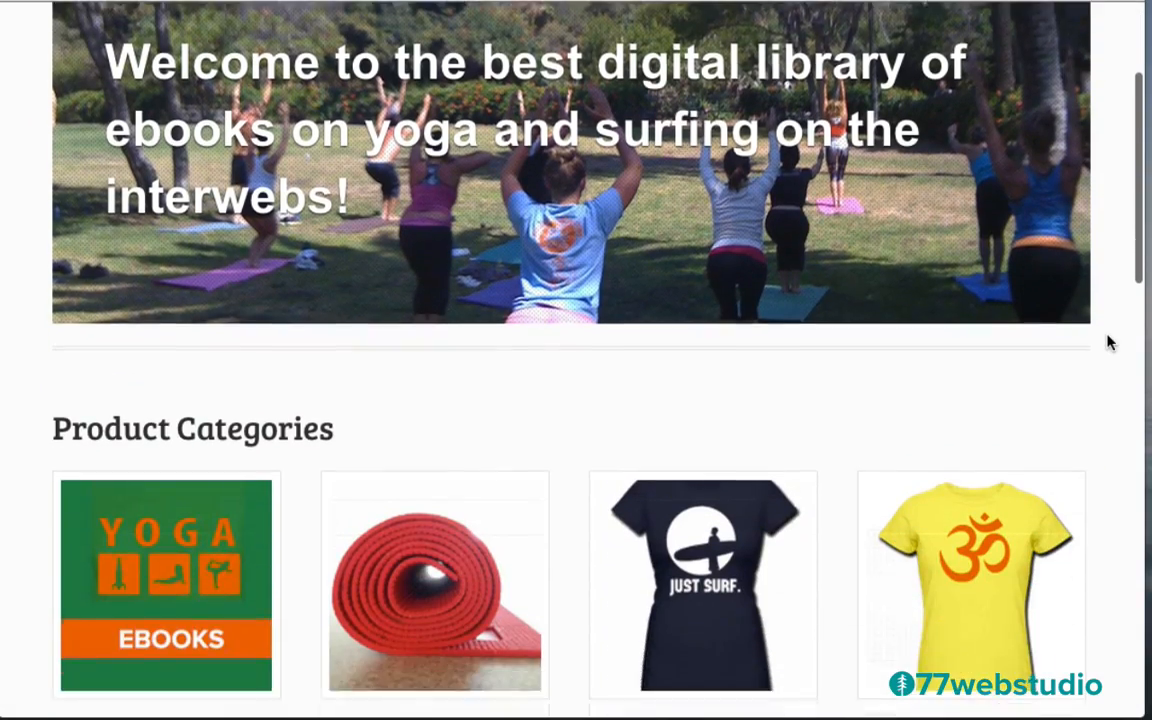
scroll(1108, 342, "down", 4)
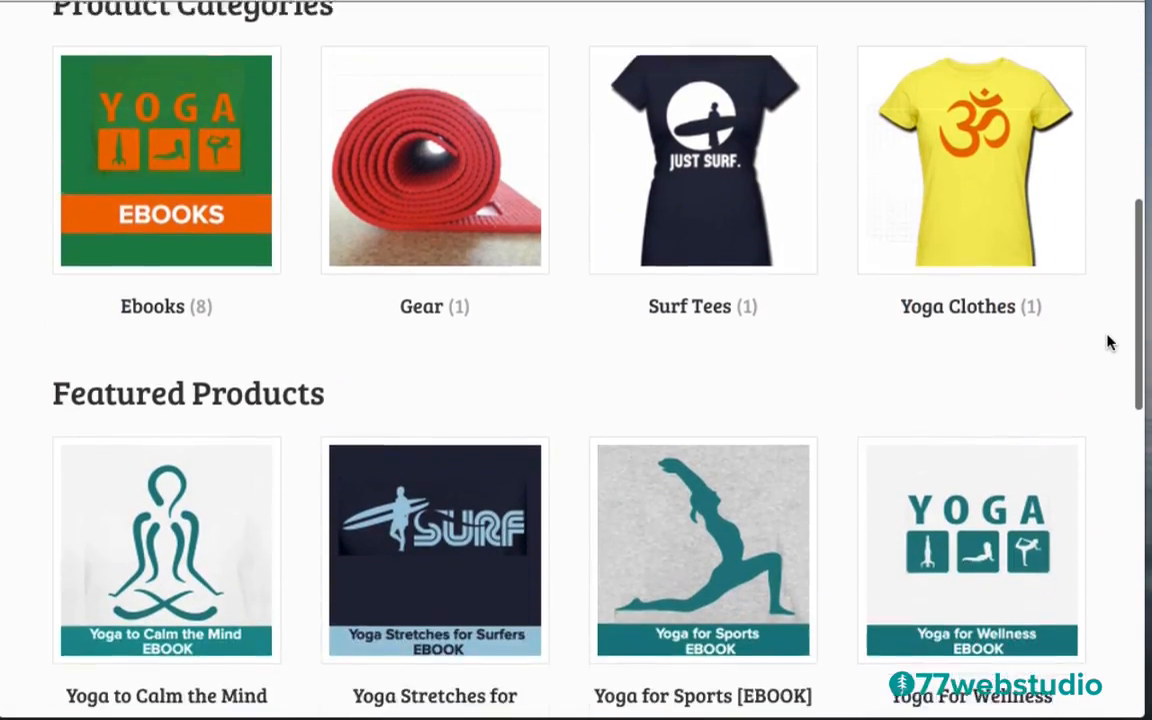
scroll(1108, 342, "down", 1)
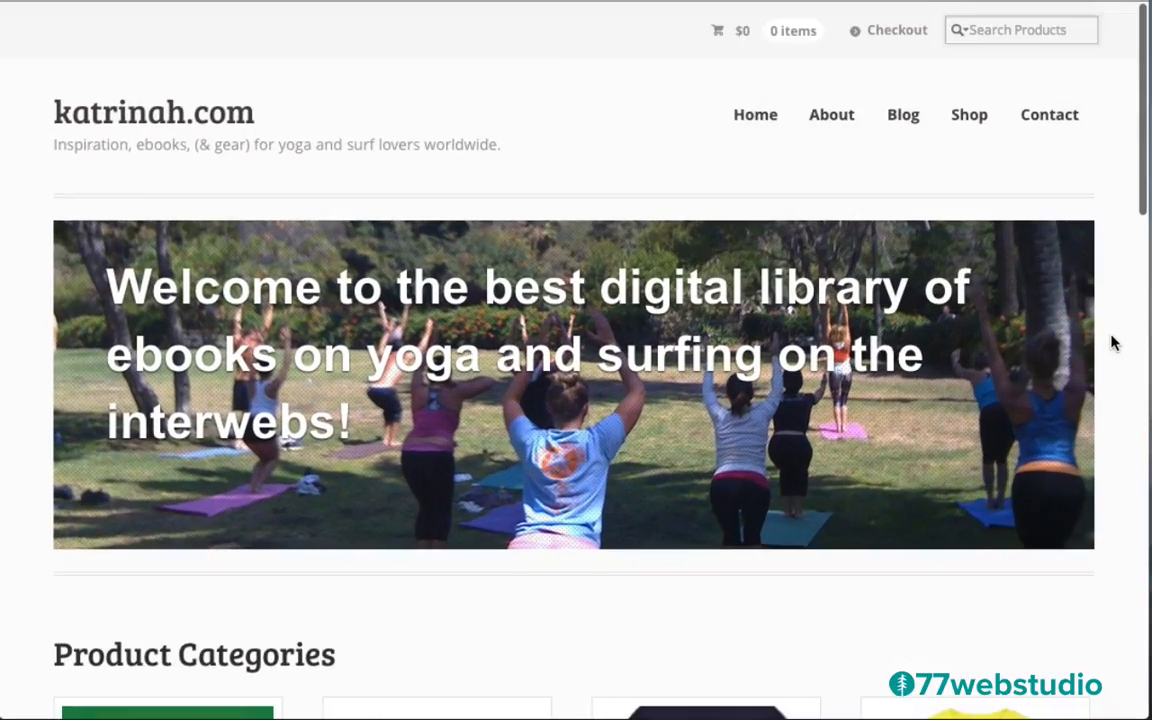
scroll(1111, 342, "down", 1)
scroll(1111, 342, "down", 4)
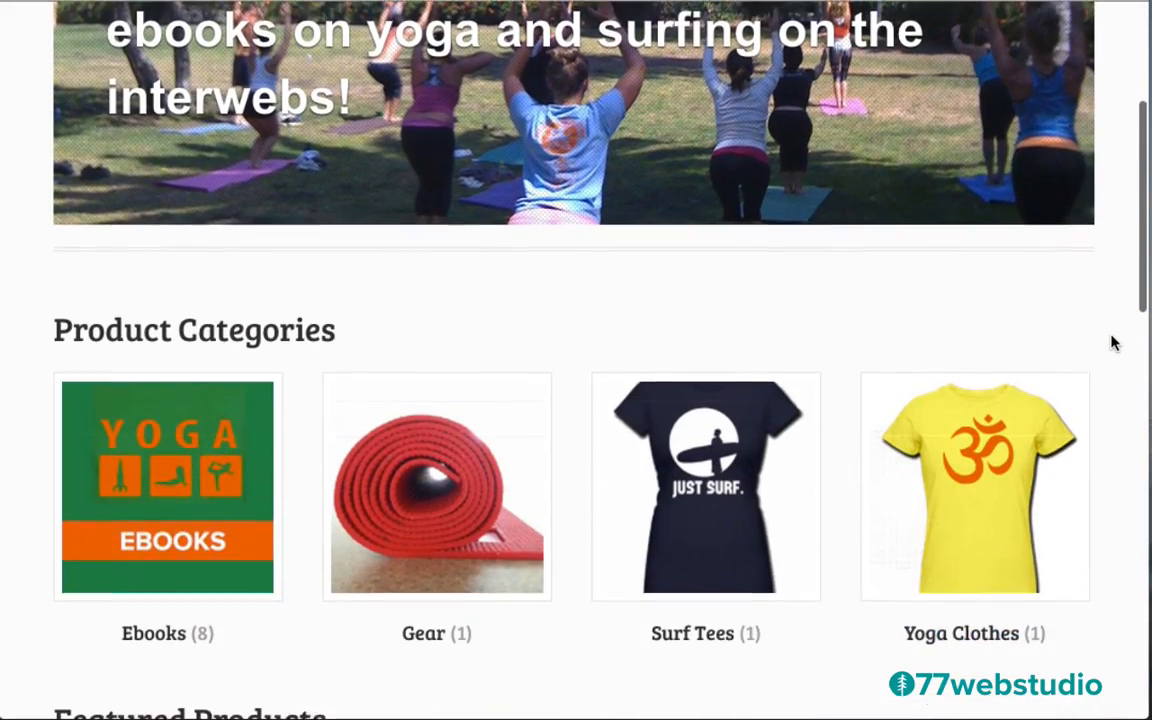
scroll(1111, 342, "down", 4)
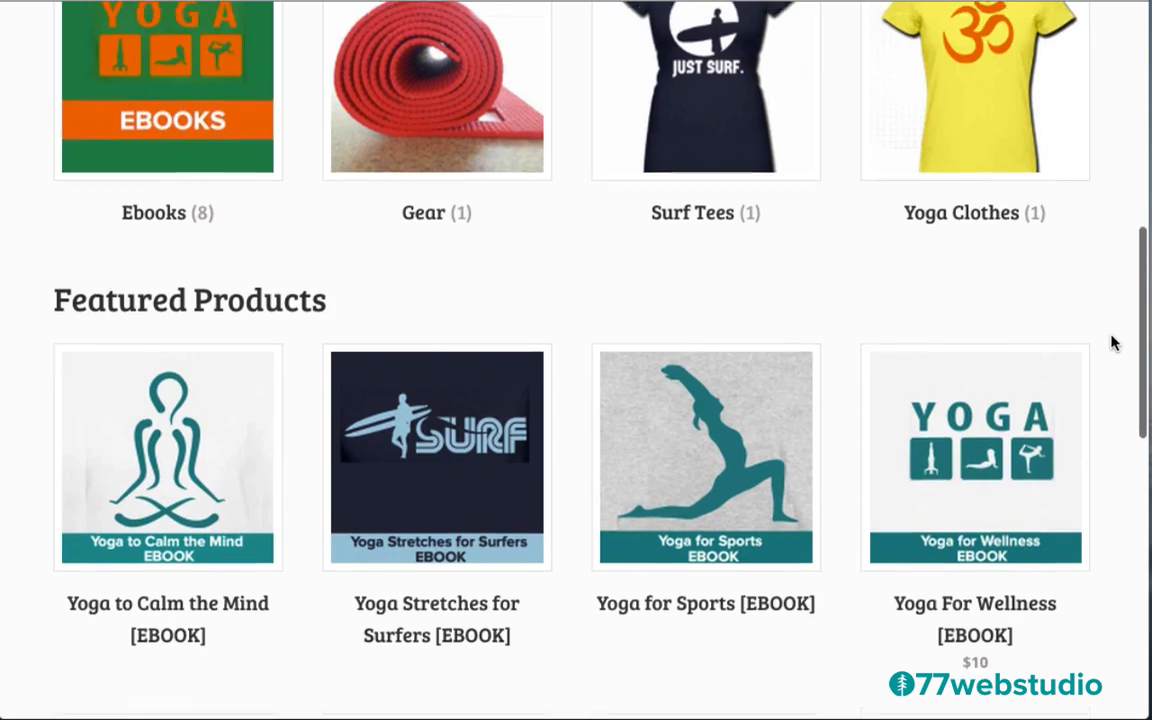
scroll(1111, 342, "down", 4)
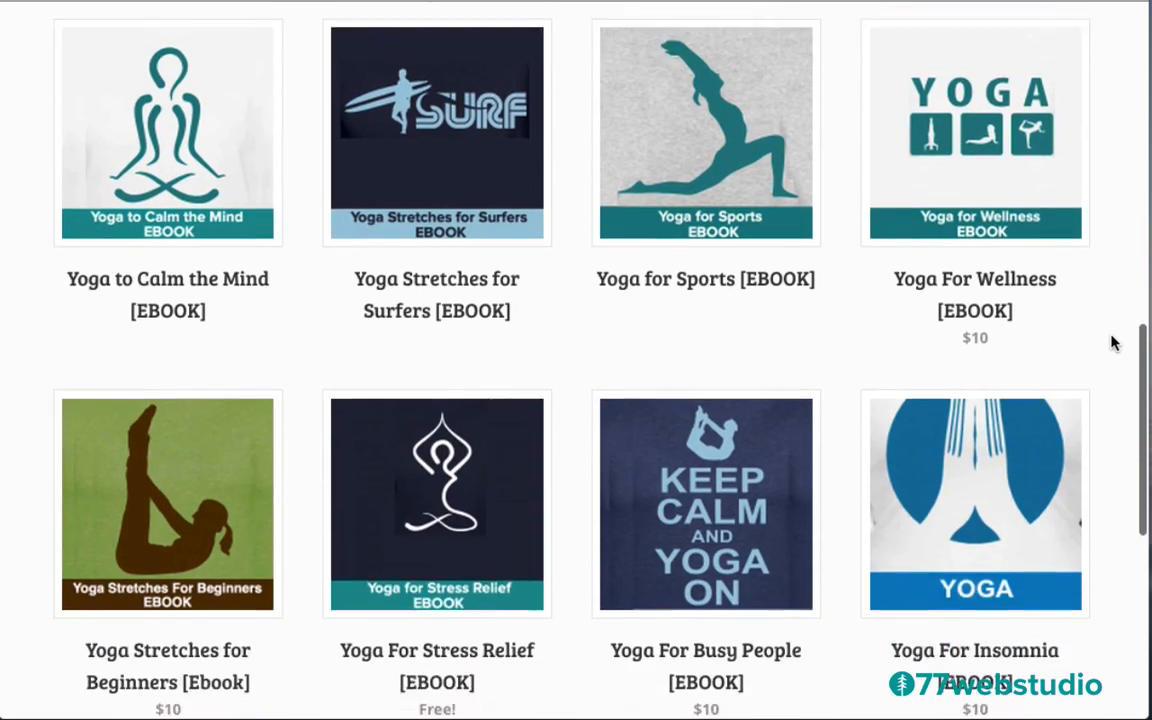
scroll(1111, 342, "down", 4)
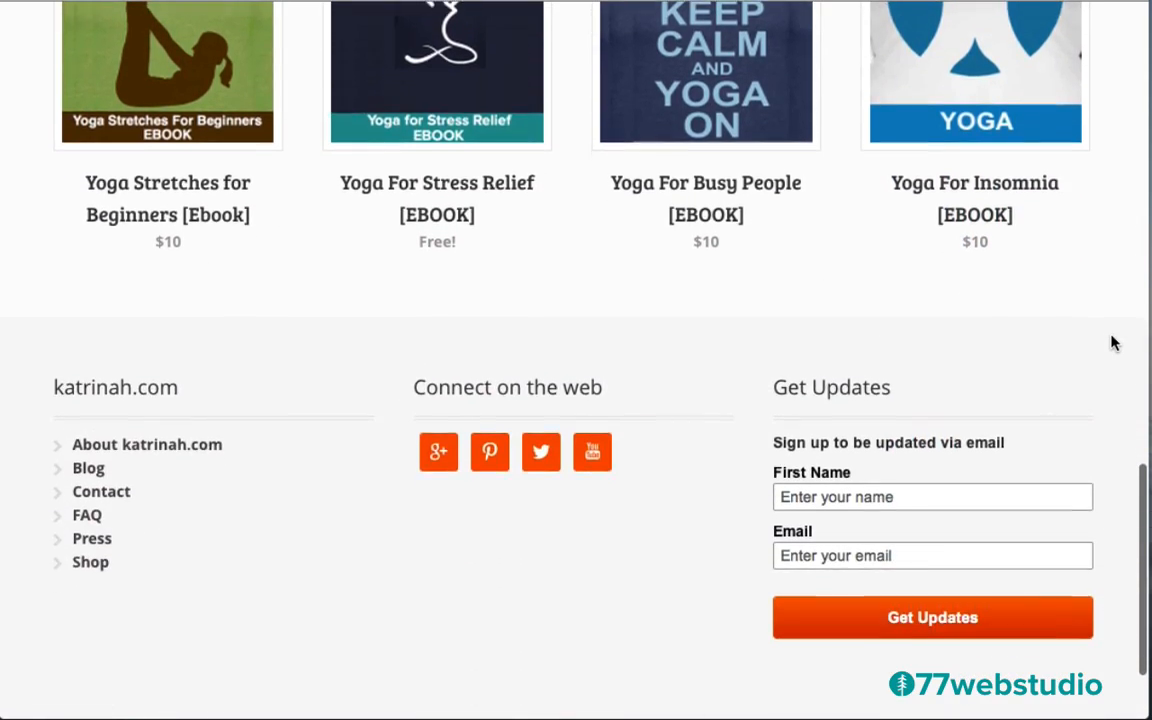
scroll(1111, 342, "up", 15)
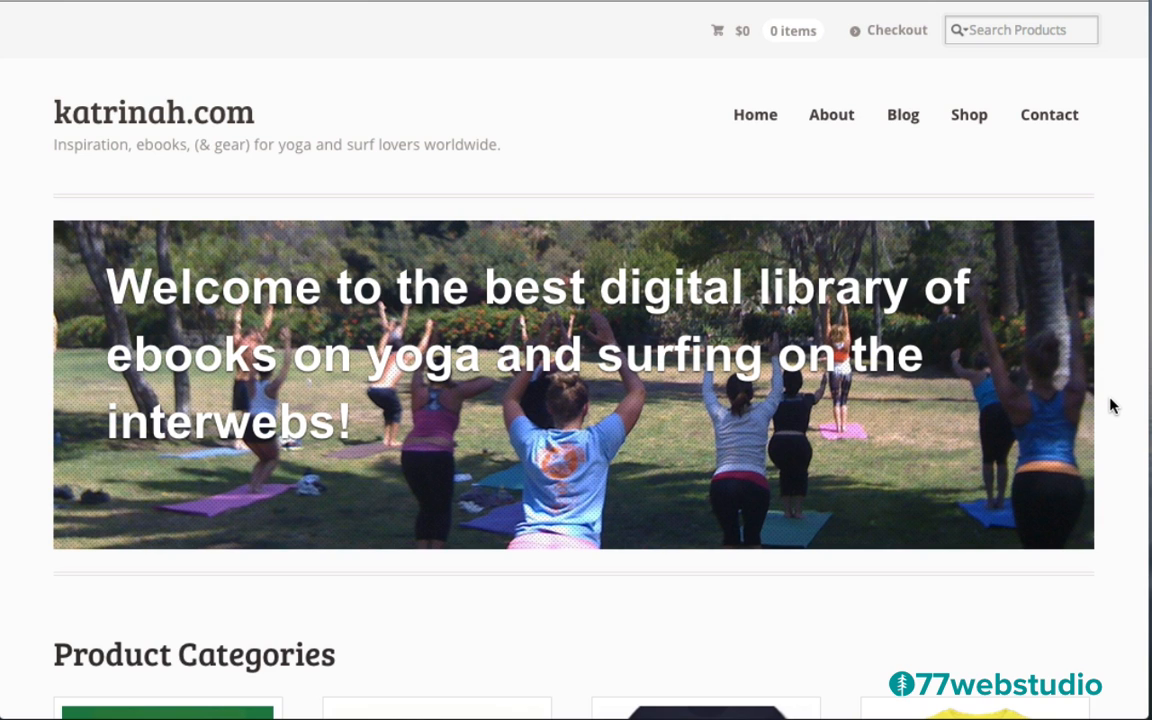
scroll(1113, 405, "down", 5)
scroll(1113, 405, "down", 1)
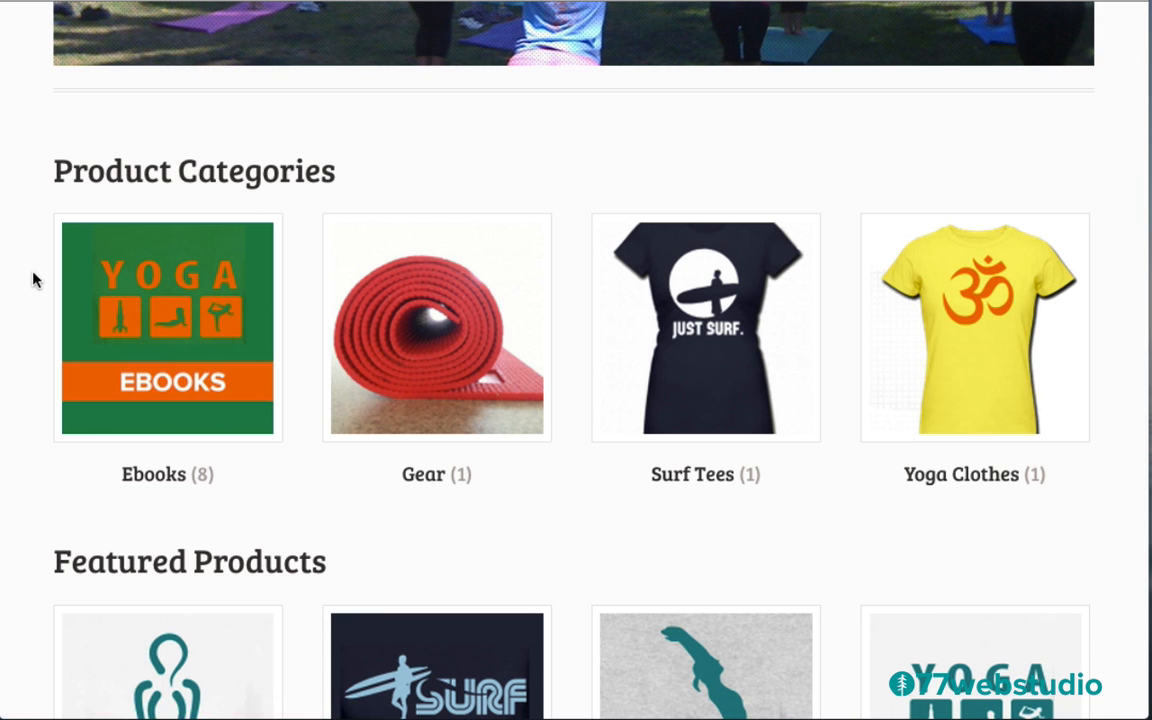
scroll(30, 250, "down", 4)
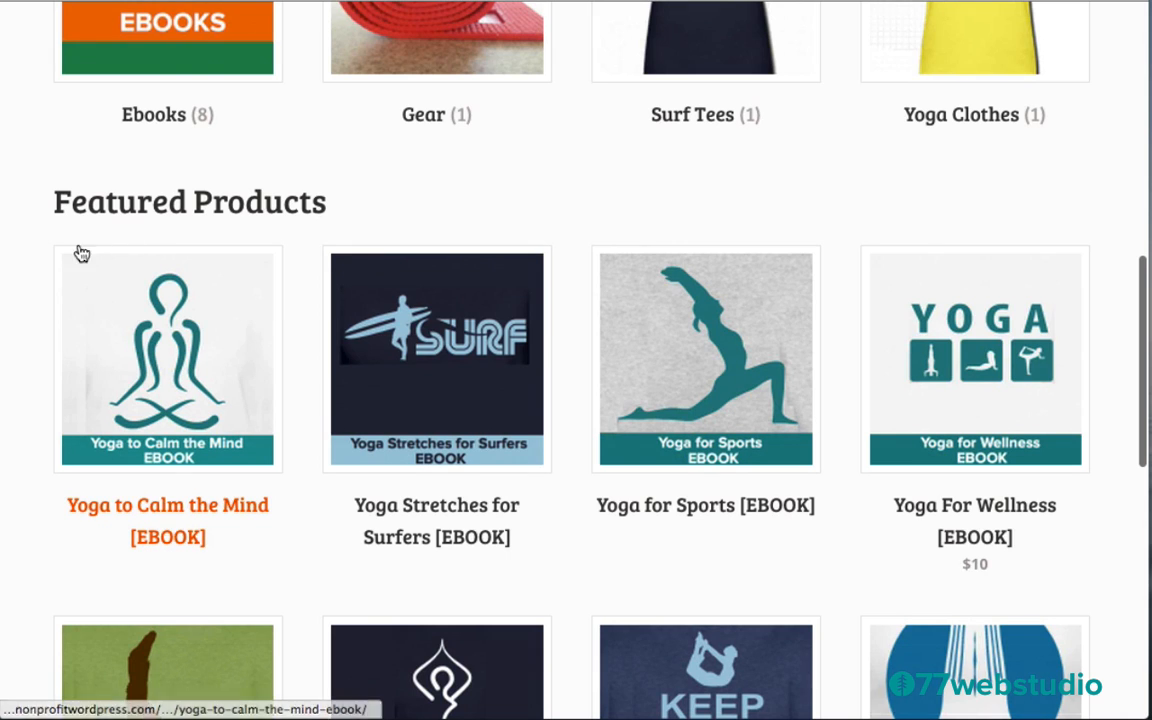
scroll(36, 285, "down", 2)
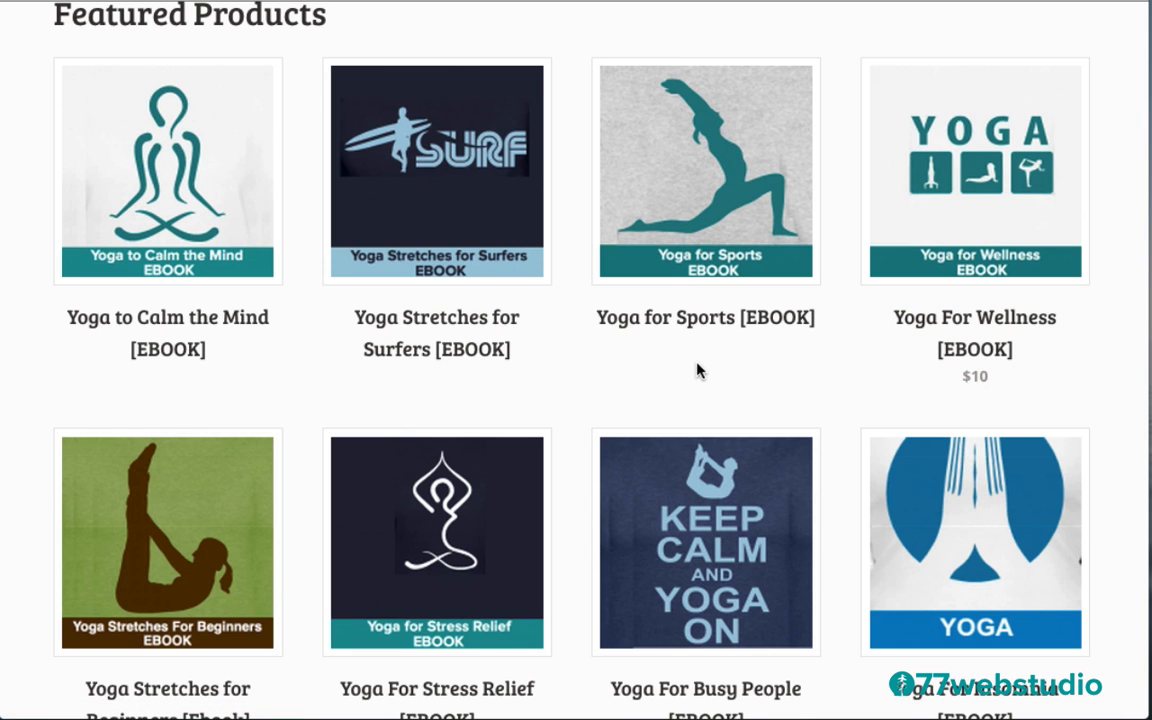
scroll(565, 355, "down", 5)
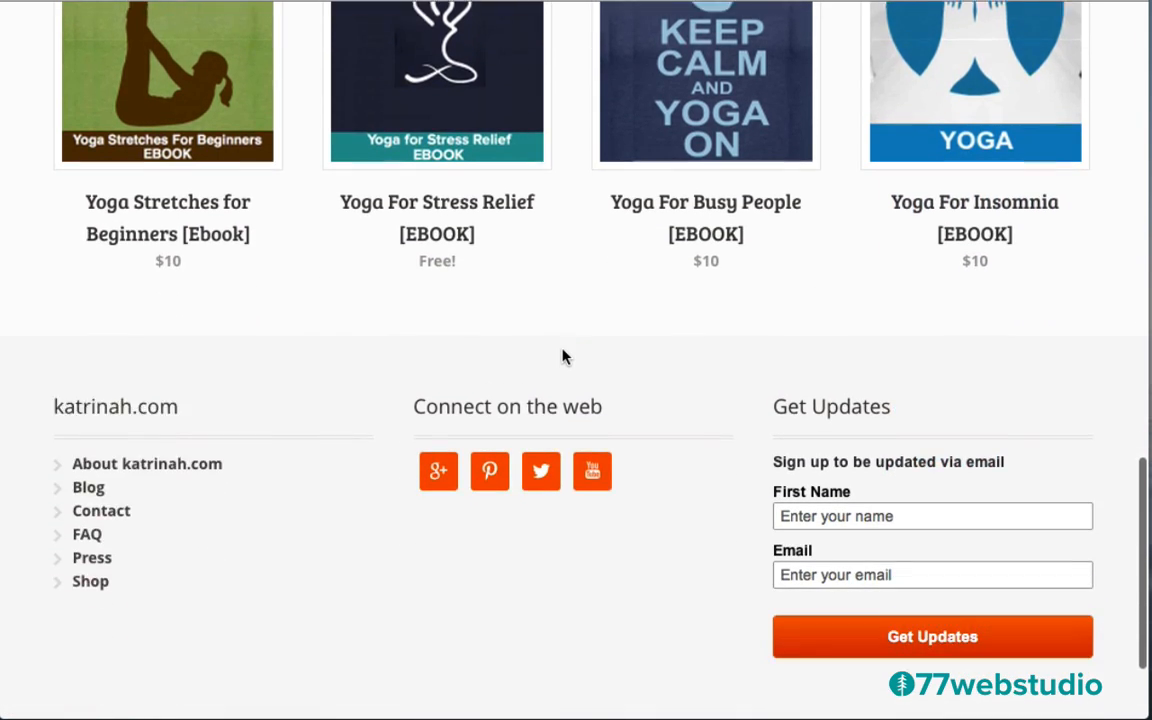
scroll(560, 360, "down", 2)
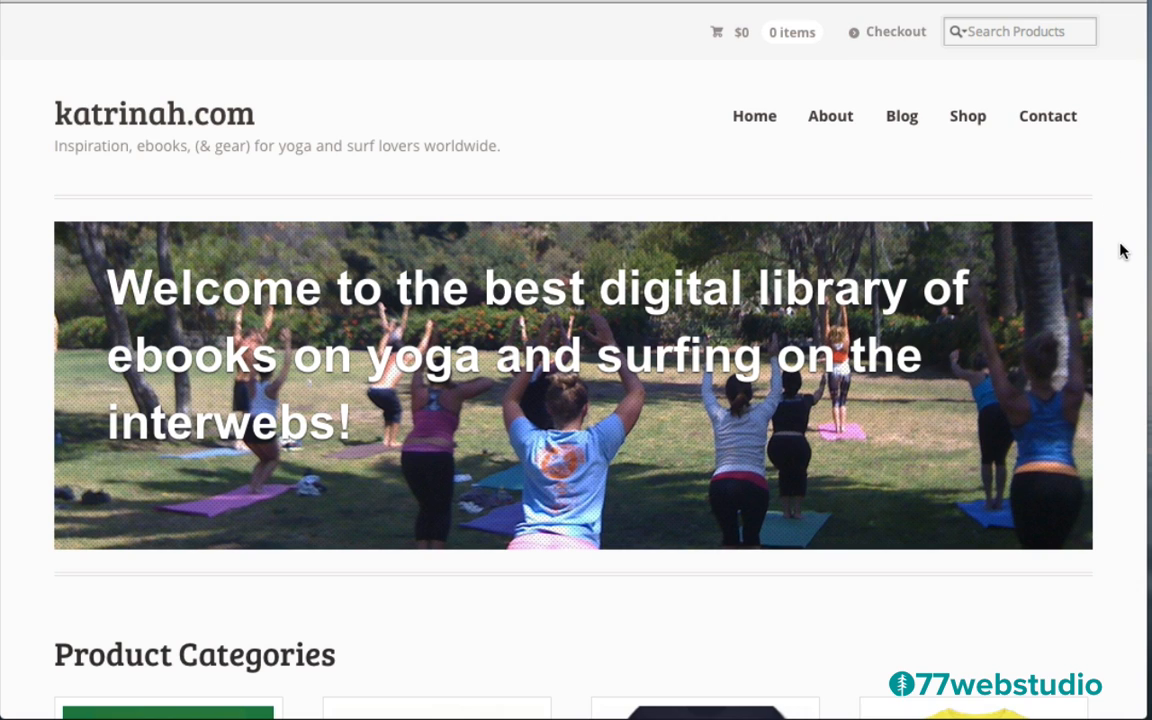
Open the $10 Yoga Stretches for Beginners ebook from Featured Products and enlarge its cover
scroll(1121, 250, "down", 5)
scroll(1121, 250, "down", 10)
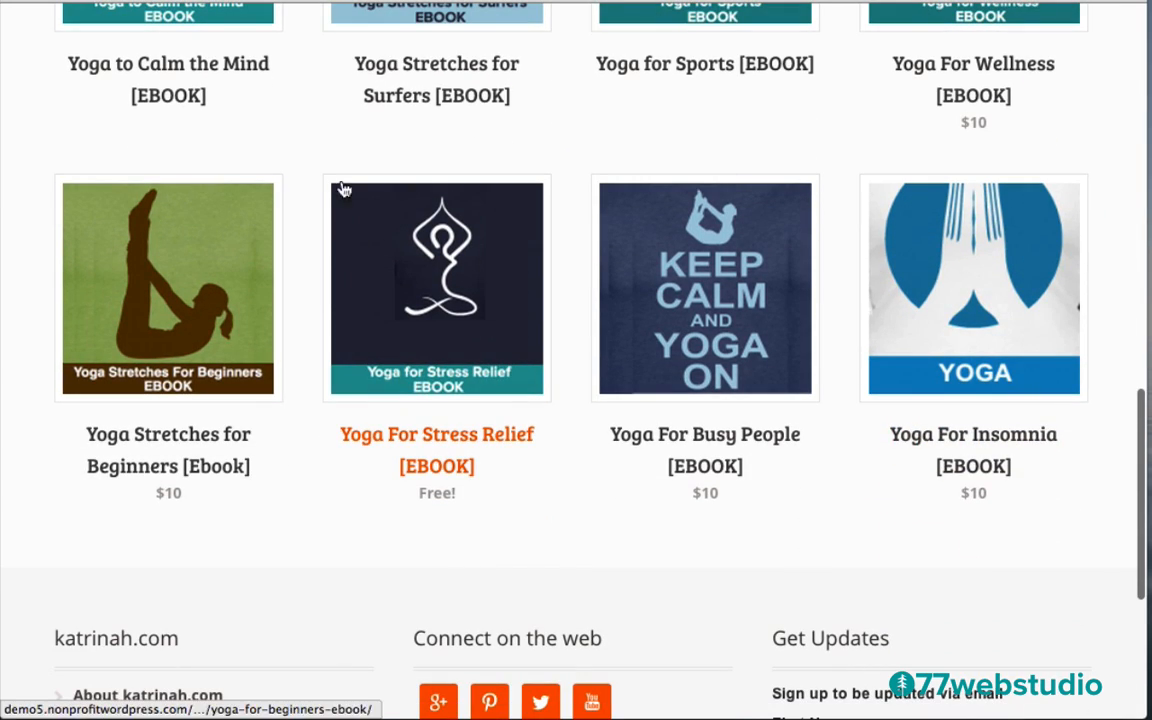
left_click(178, 280)
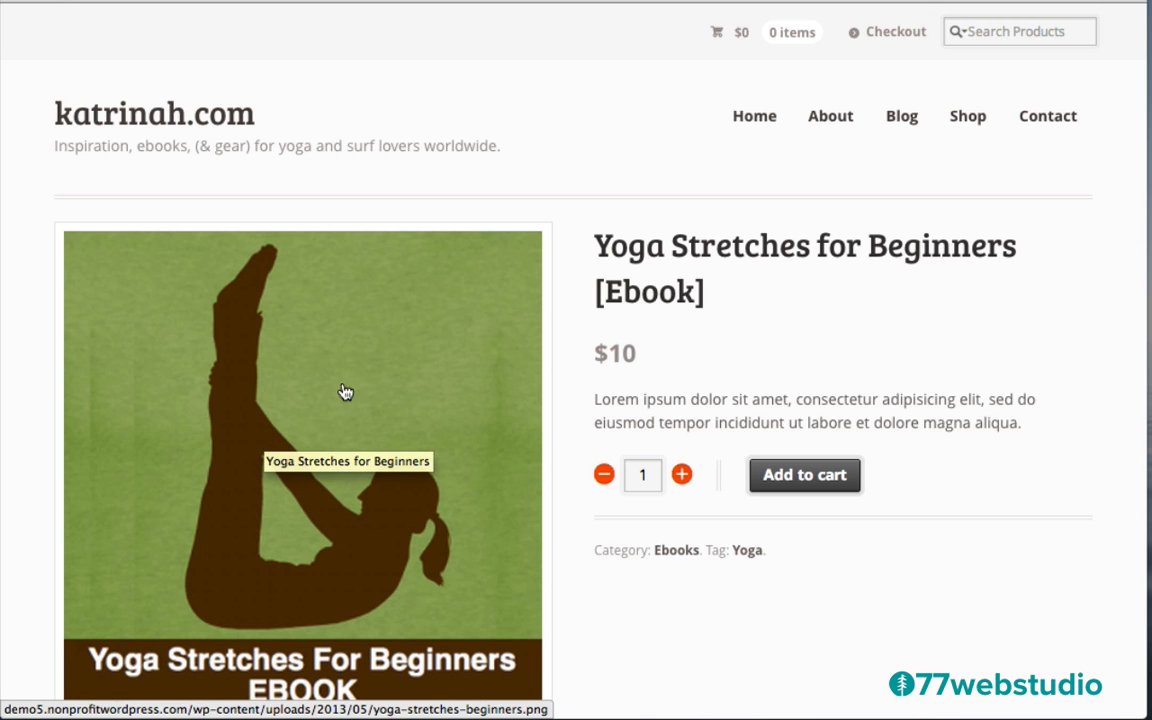
left_click(279, 438)
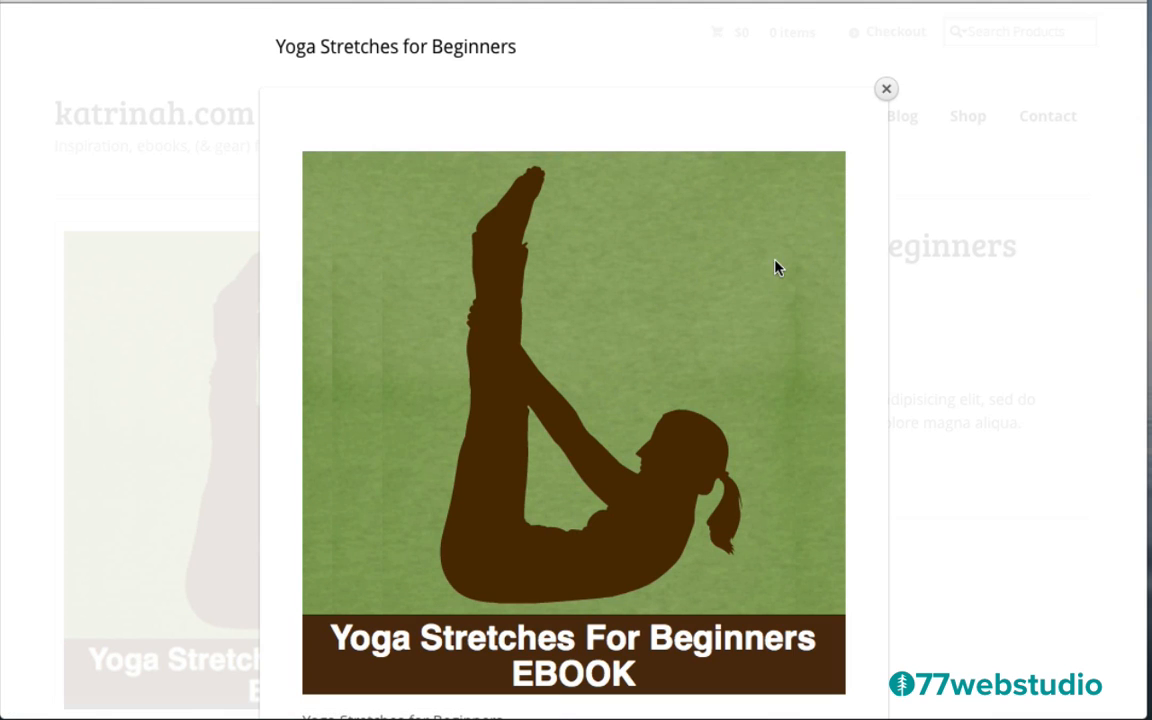
Close the enlarged Yoga Stretches for Beginners cover lightbox
left_click(886, 89)
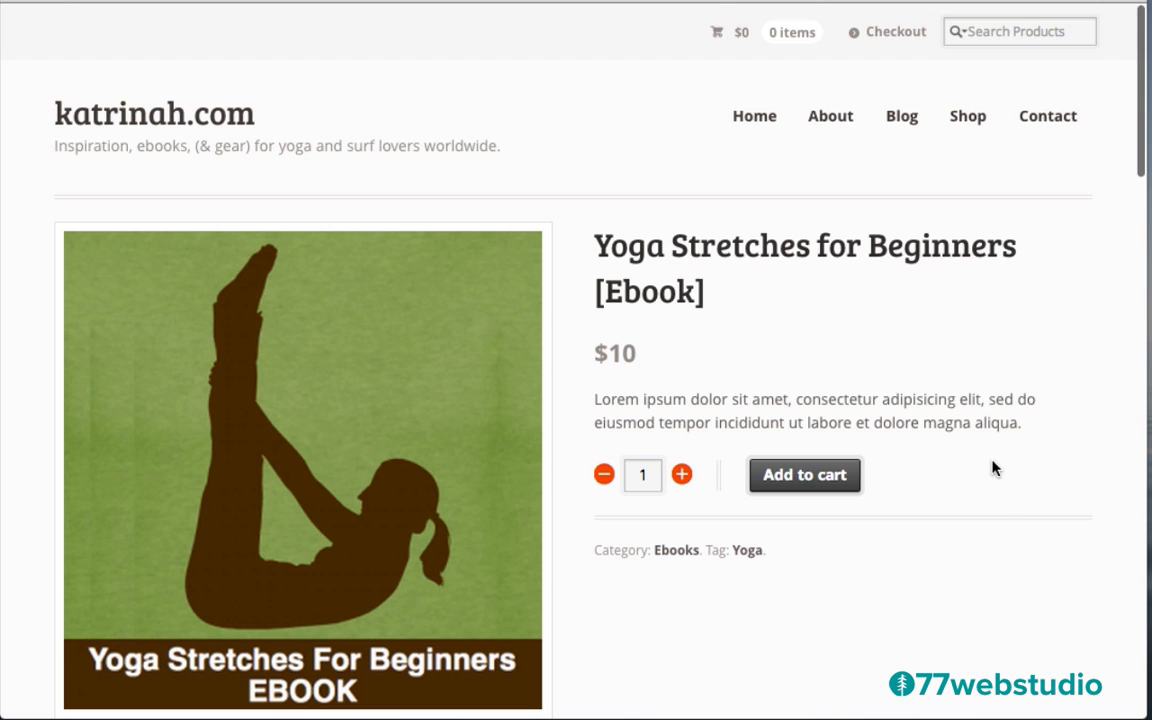
scroll(990, 470, "down", 5)
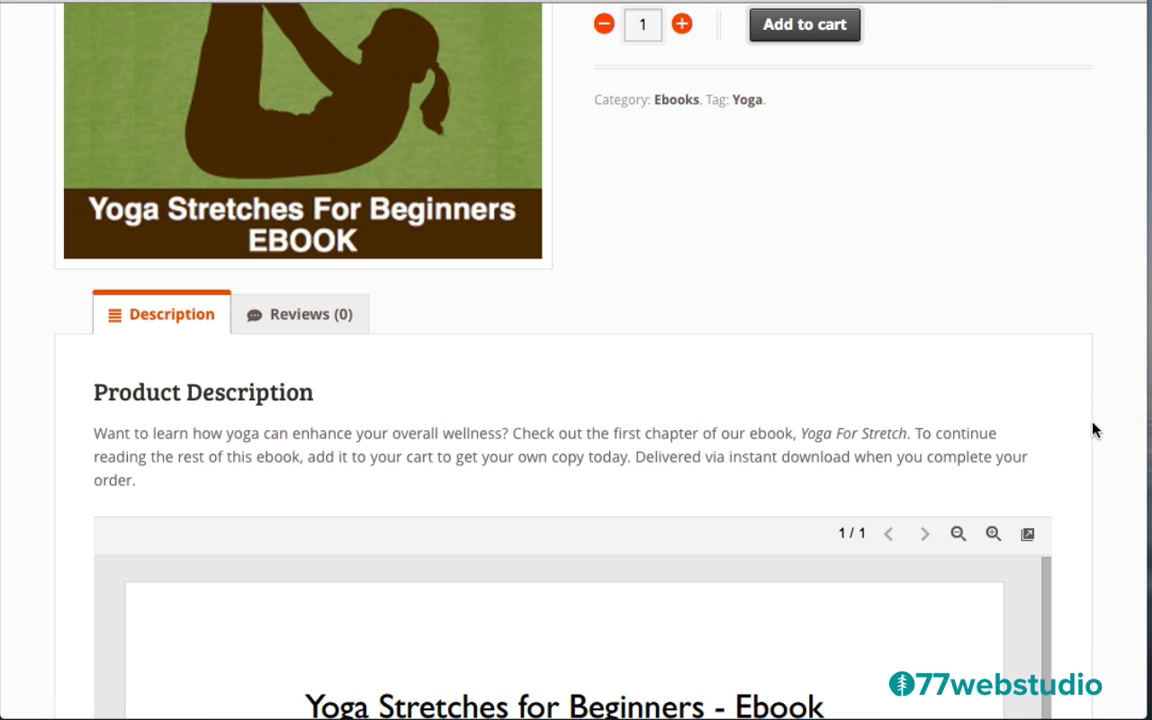
scroll(1093, 430, "down", 5)
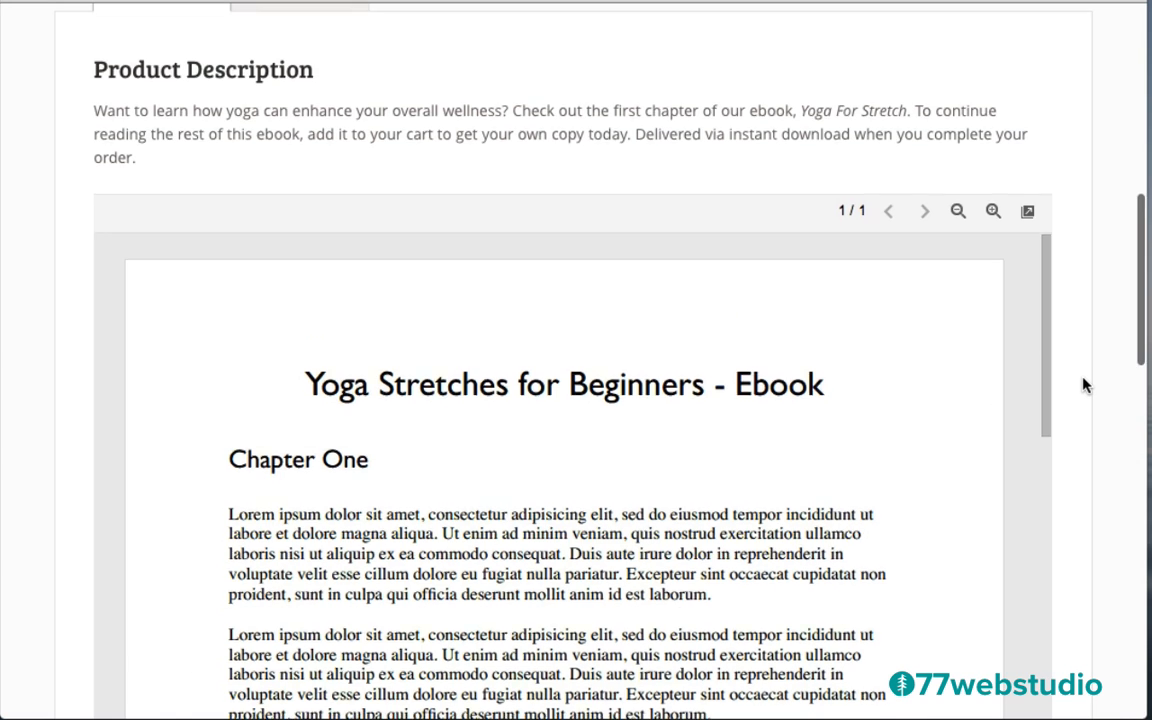
scroll(1085, 387, "down", 3)
scroll(1085, 387, "up", 2)
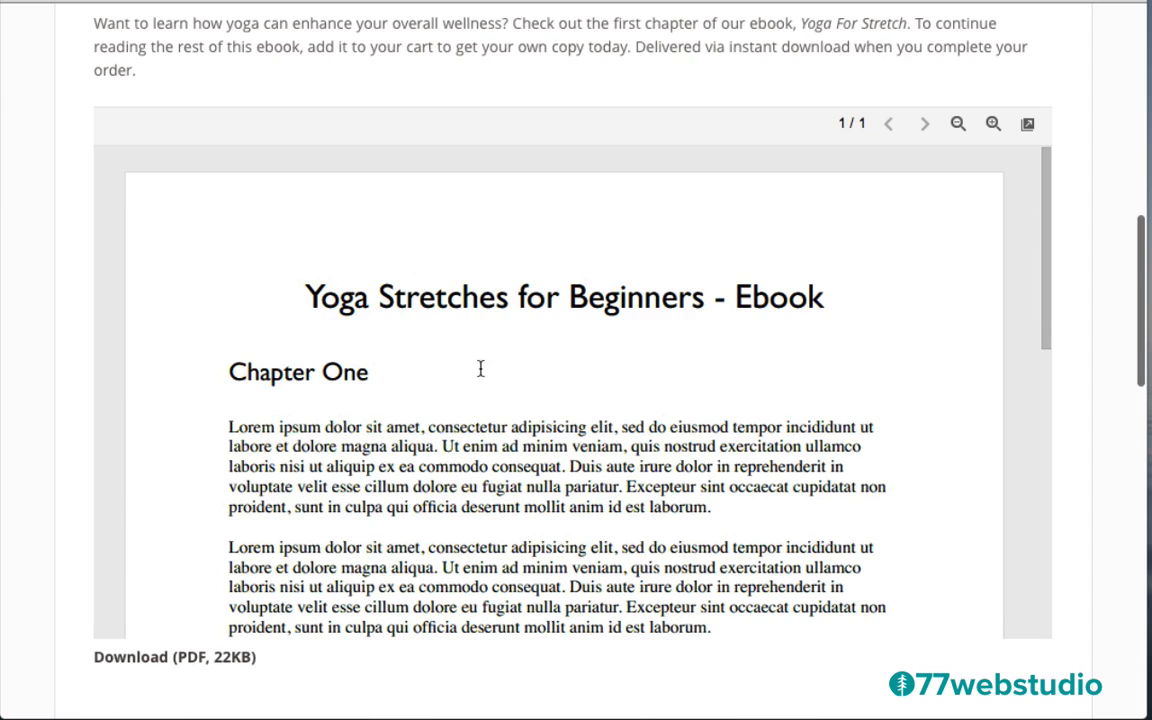
scroll(576, 396, "down", 5)
scroll(579, 383, "down", 3)
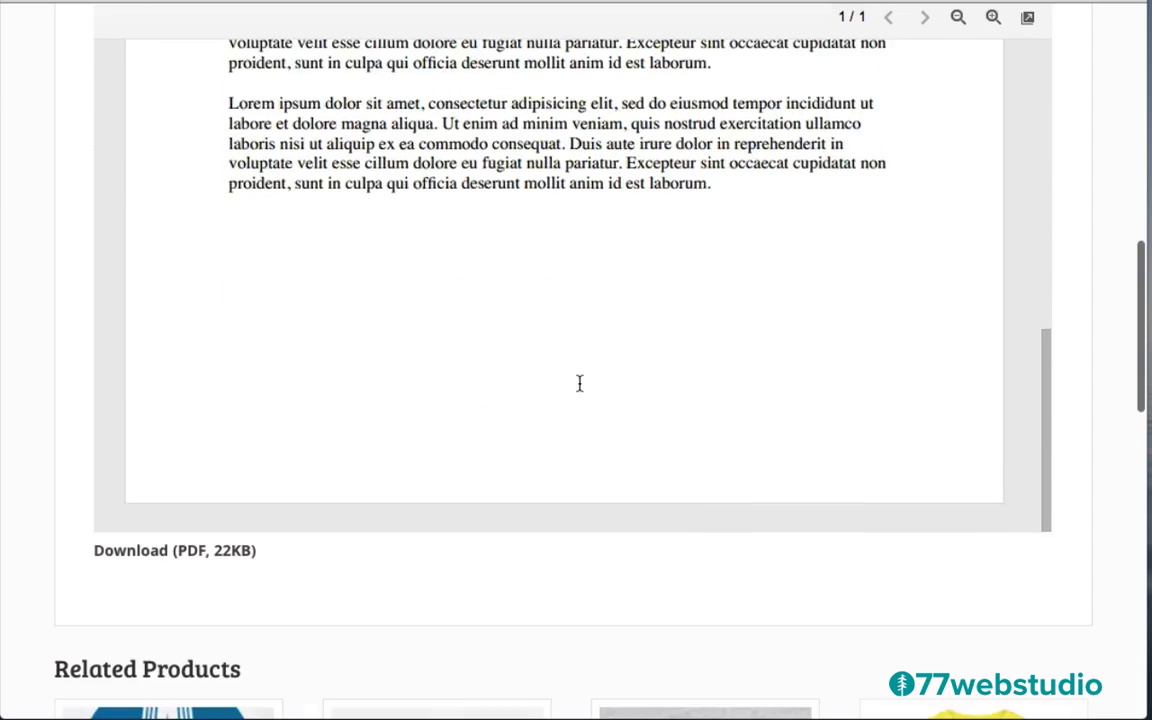
scroll(579, 383, "up", 10)
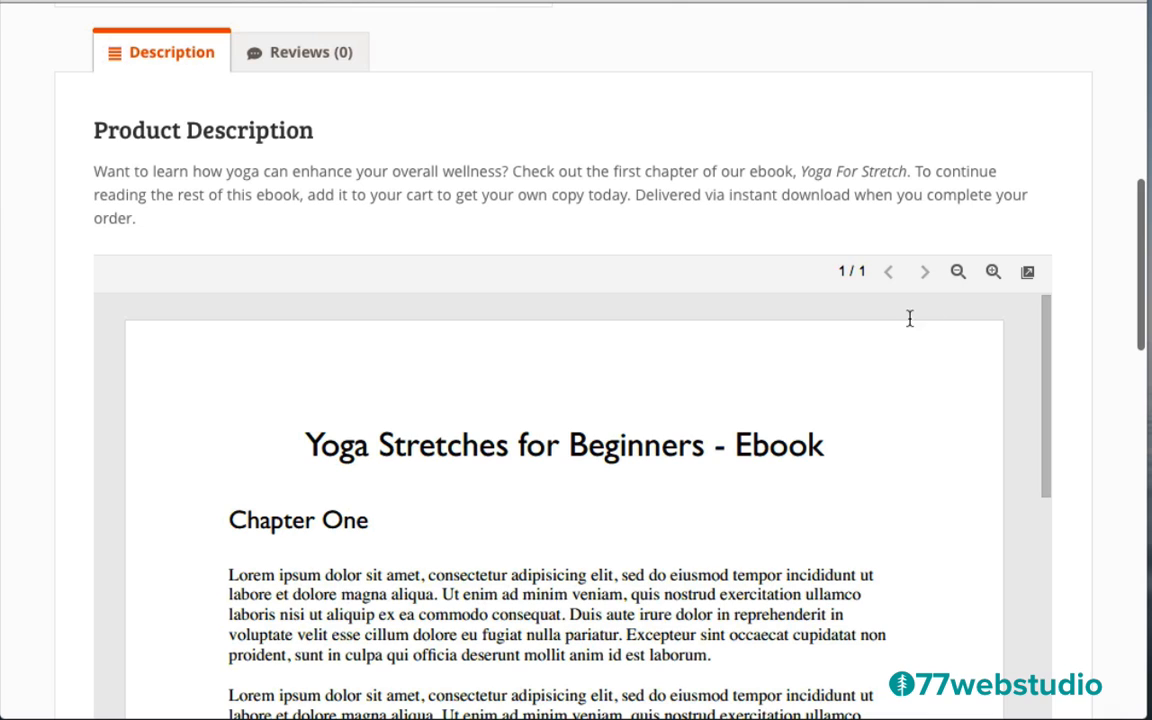
left_click(992, 273)
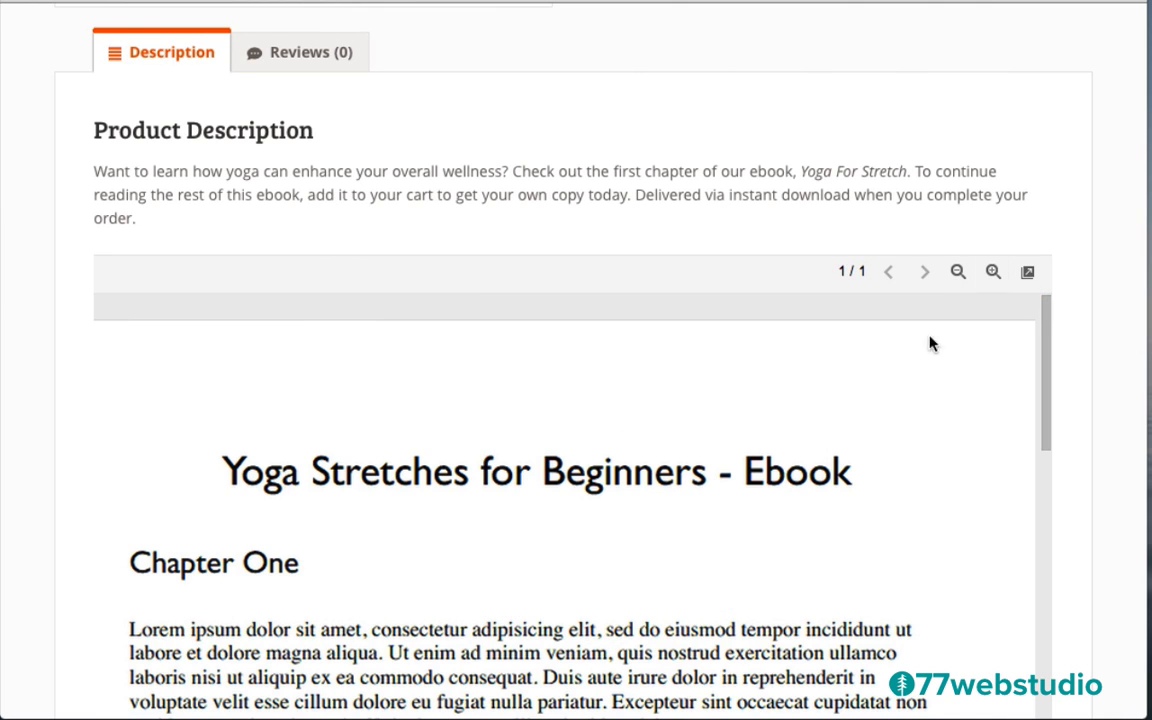
left_click(992, 273)
left_click(992, 273)
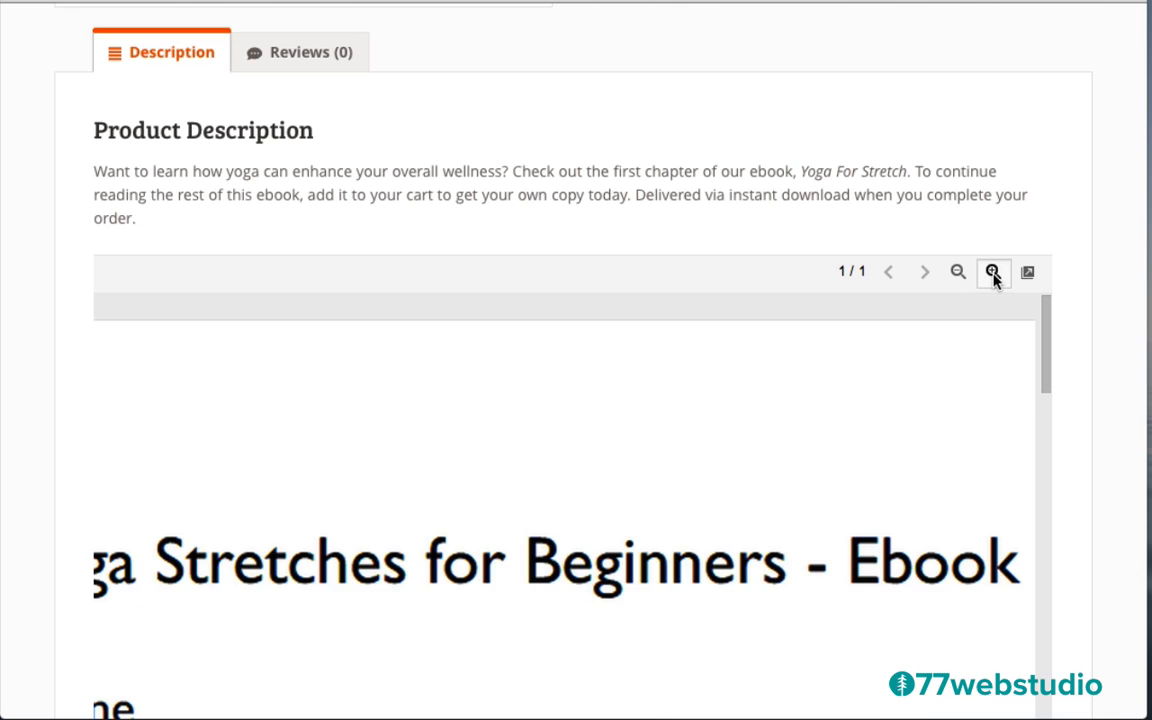
left_click(957, 273)
left_click(957, 273)
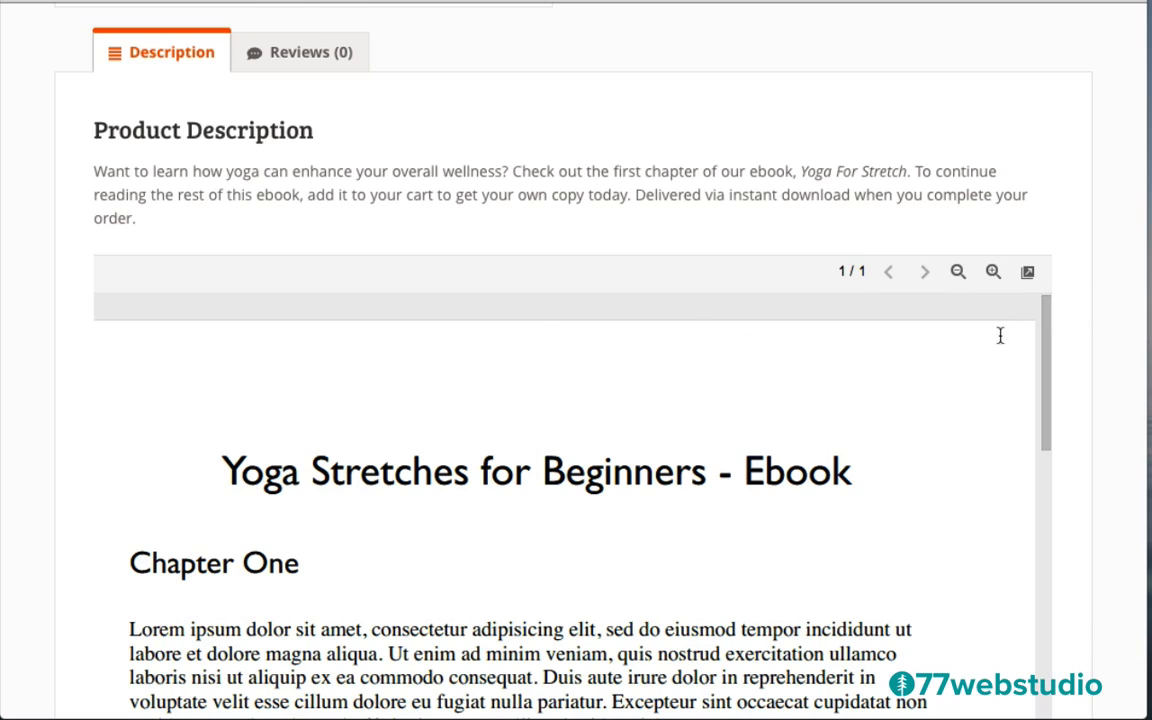
left_click(1028, 274)
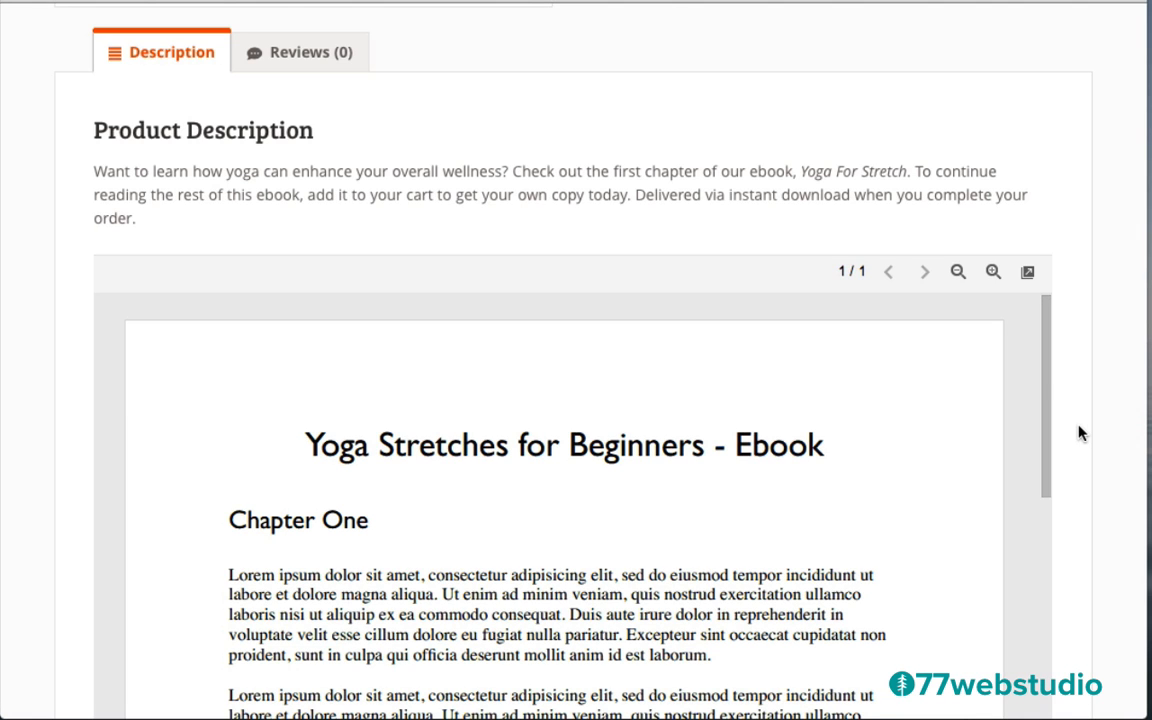
scroll(1080, 432, "down", 10)
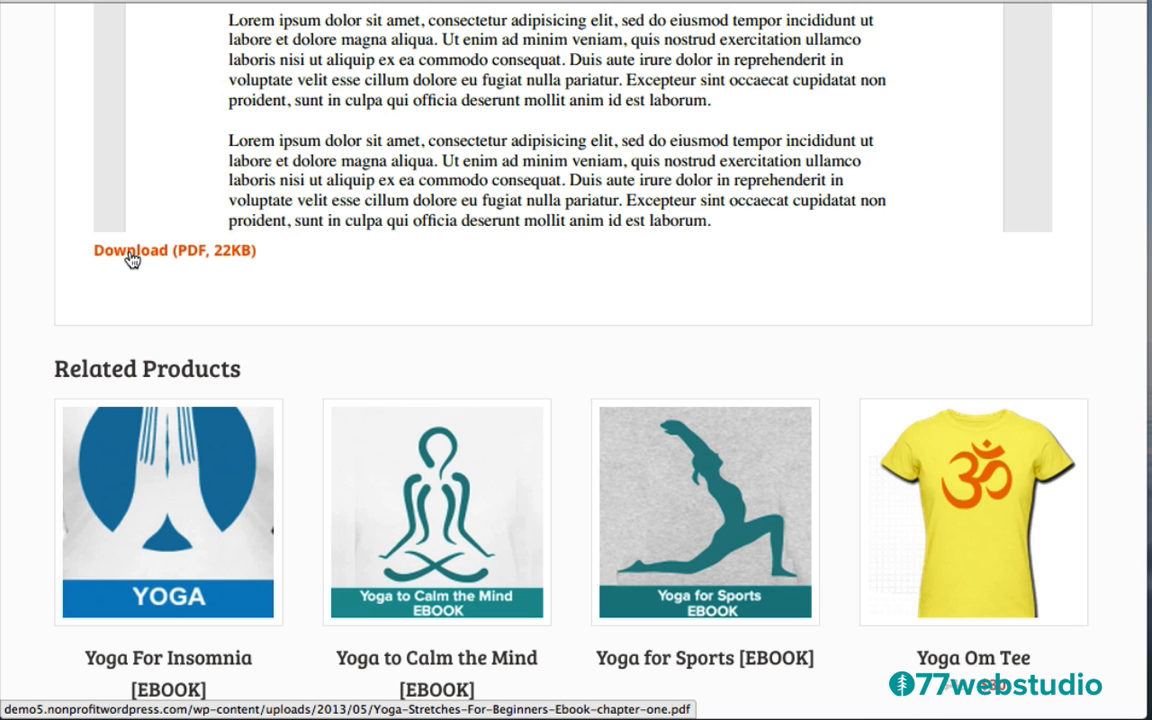
scroll(62, 201, "up", 1)
scroll(60, 199, "up", 6)
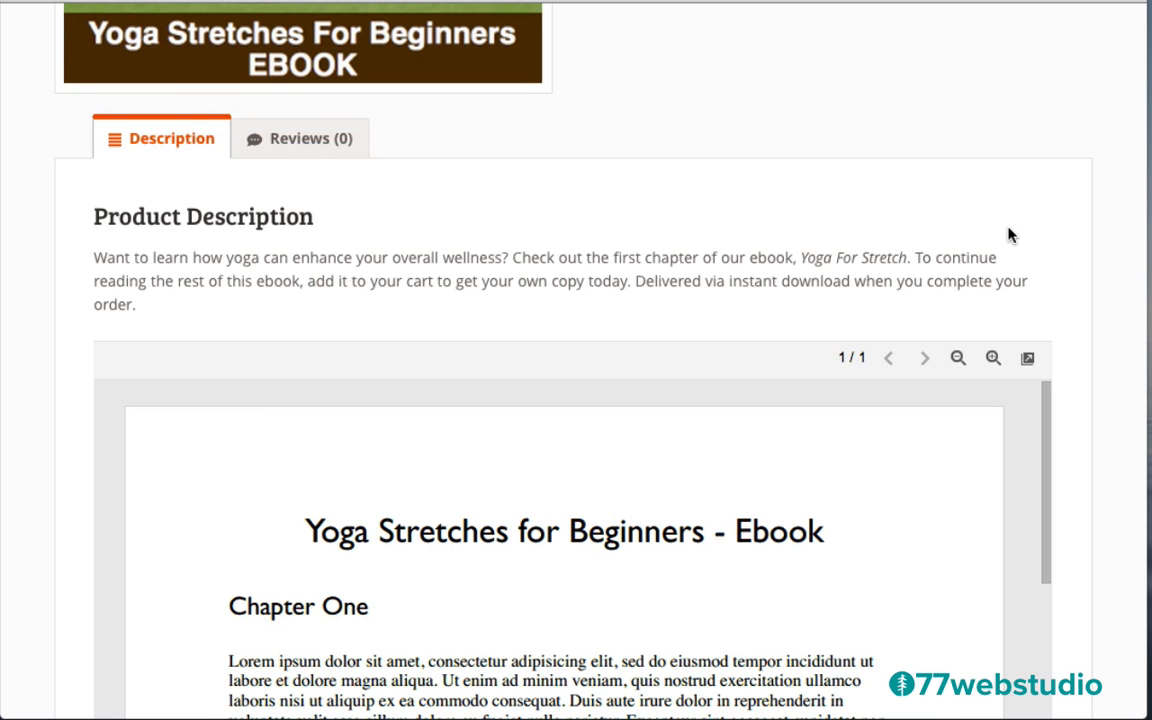
scroll(1008, 234, "up", 5)
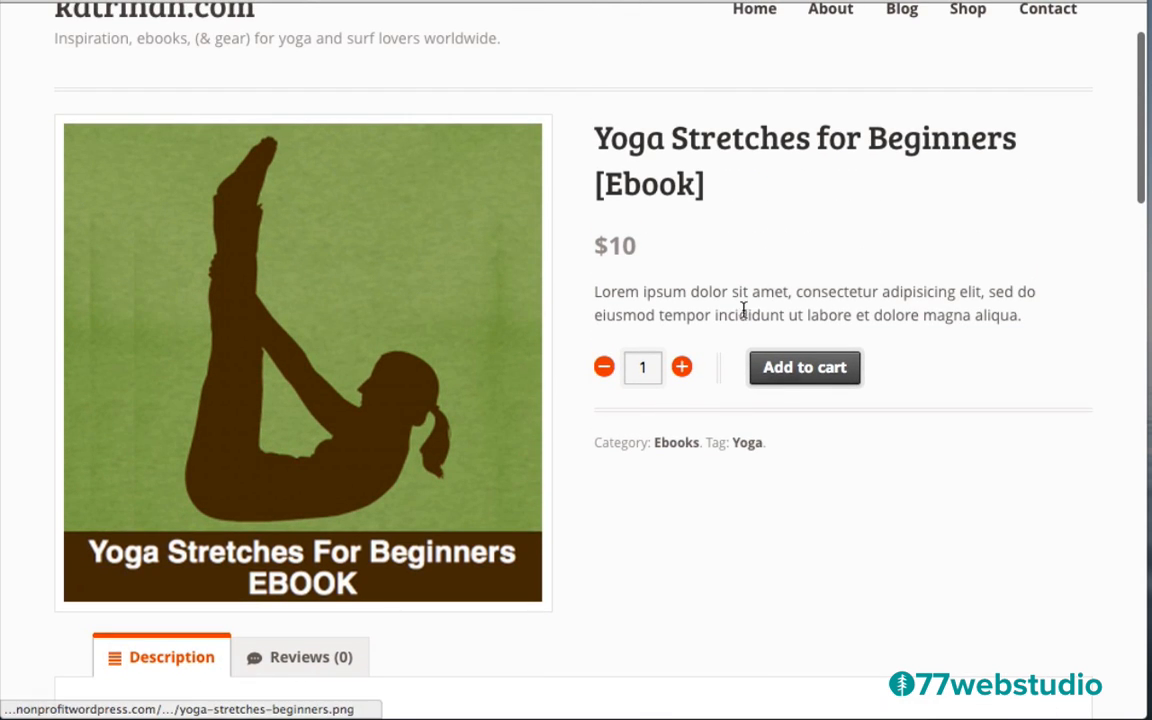
scroll(1055, 480, "down", 5)
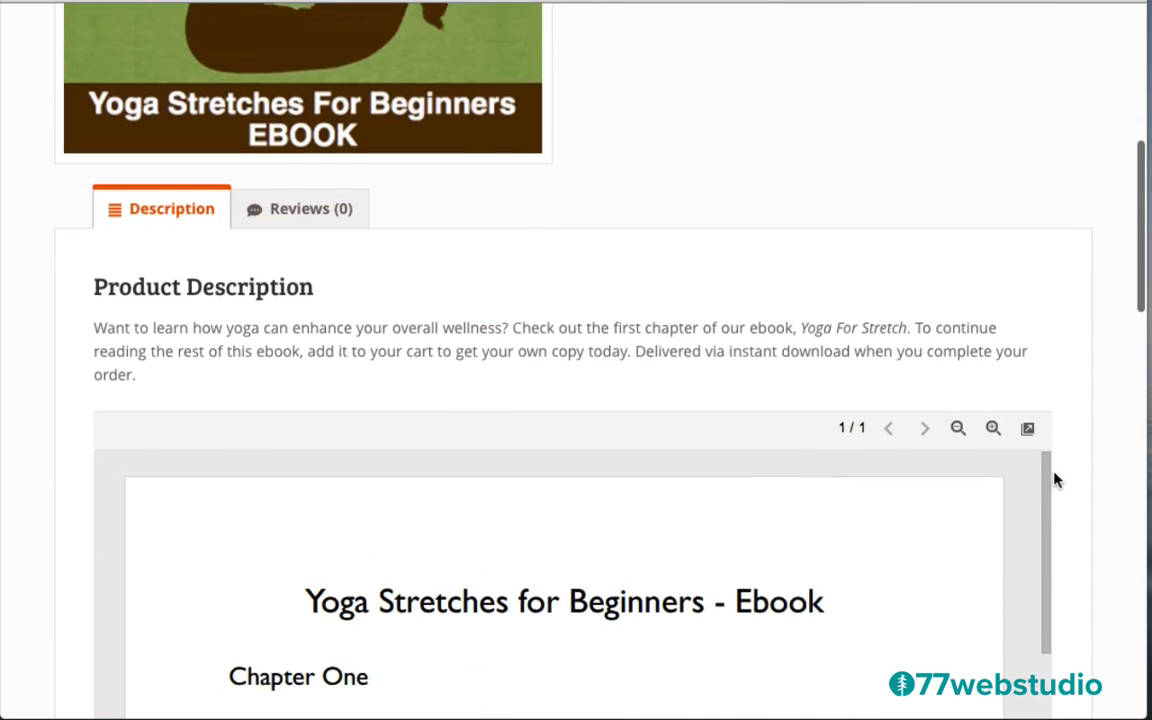
scroll(1060, 480, "down", 1)
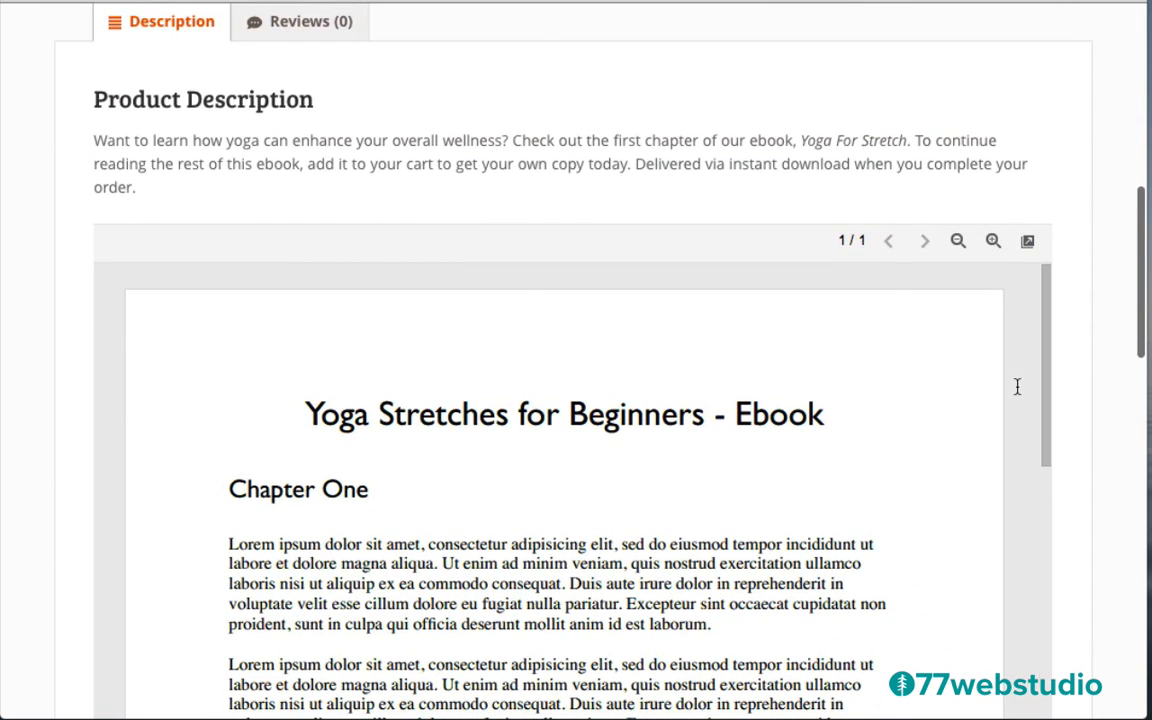
scroll(1092, 430, "down", 7)
scroll(1092, 430, "up", 3)
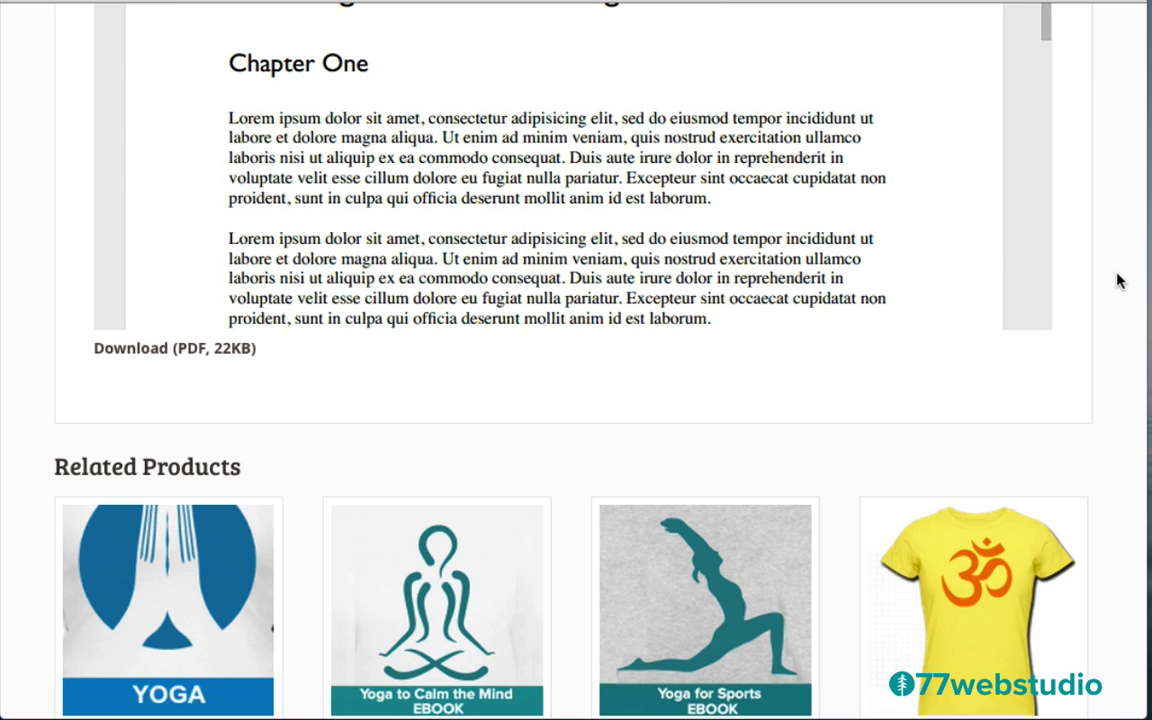
scroll(1118, 282, "down", 3)
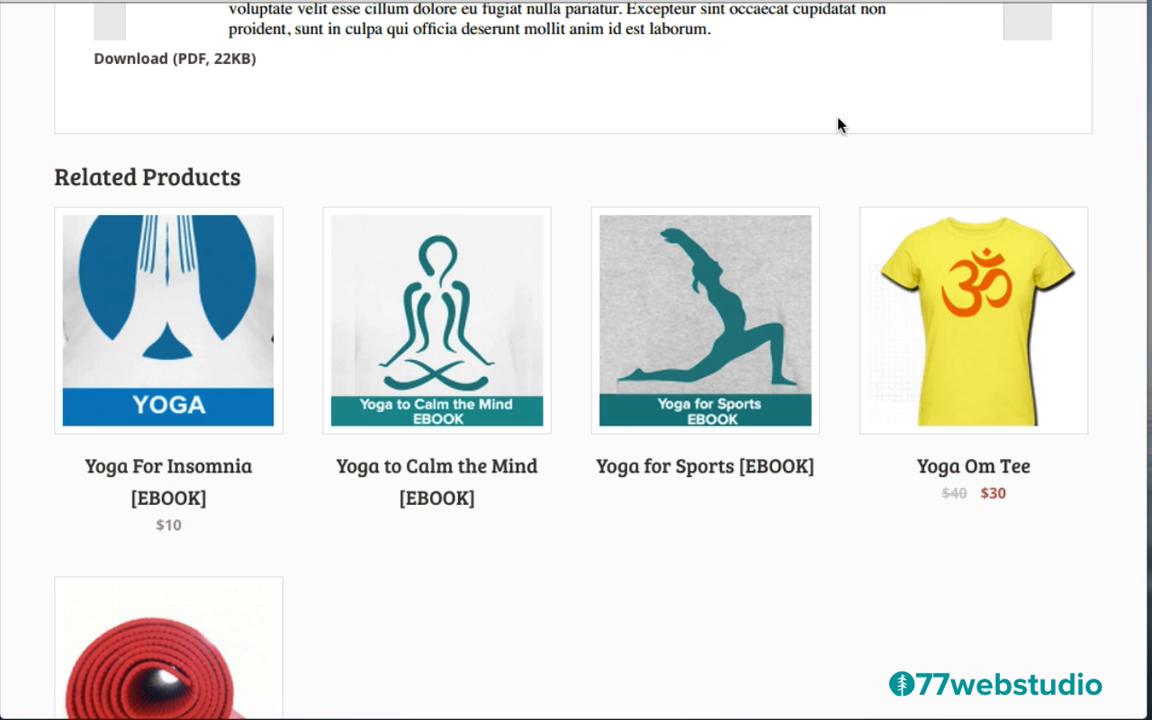
scroll(1082, 473, "down", 5)
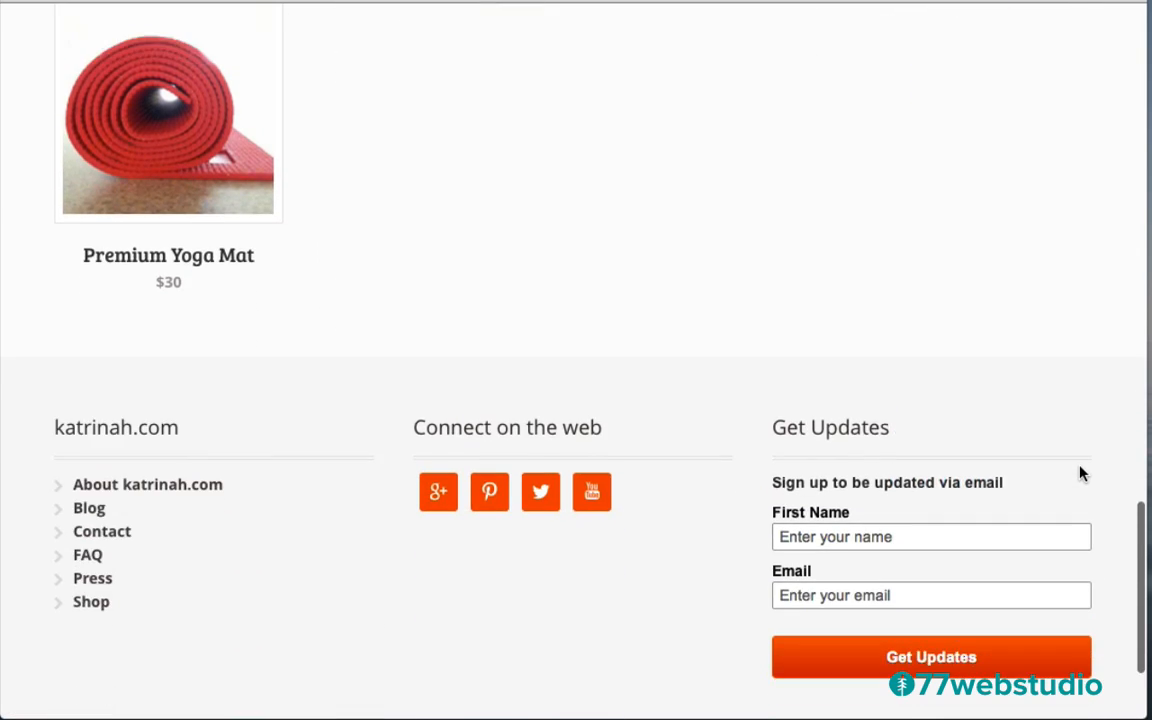
scroll(1081, 474, "down", 2)
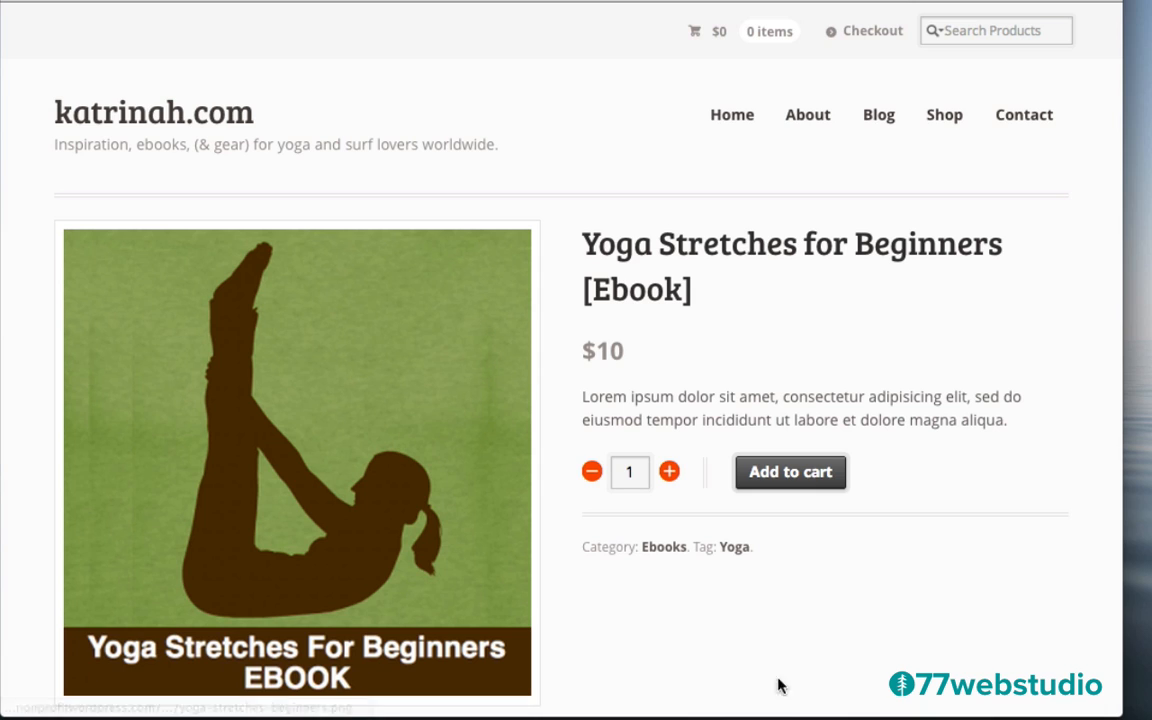
Add the $10 ebook to the cart, review the Cart page, then go to the Shop listing
left_click(788, 476)
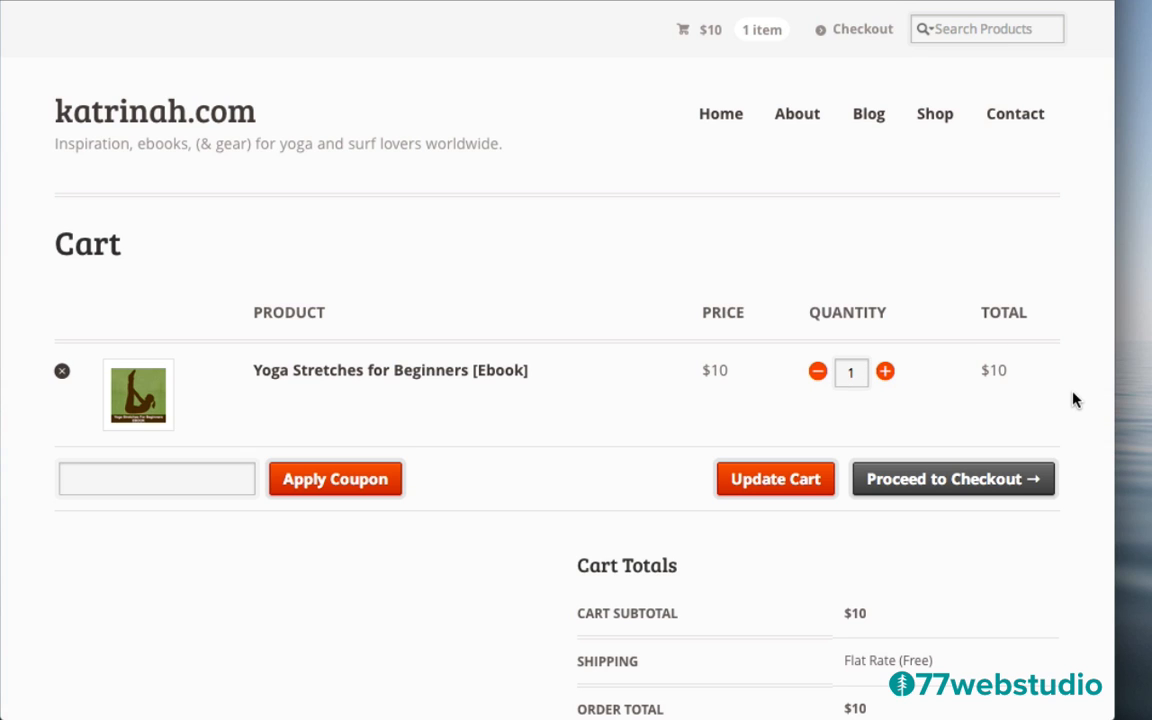
scroll(598, 508, "down", 2)
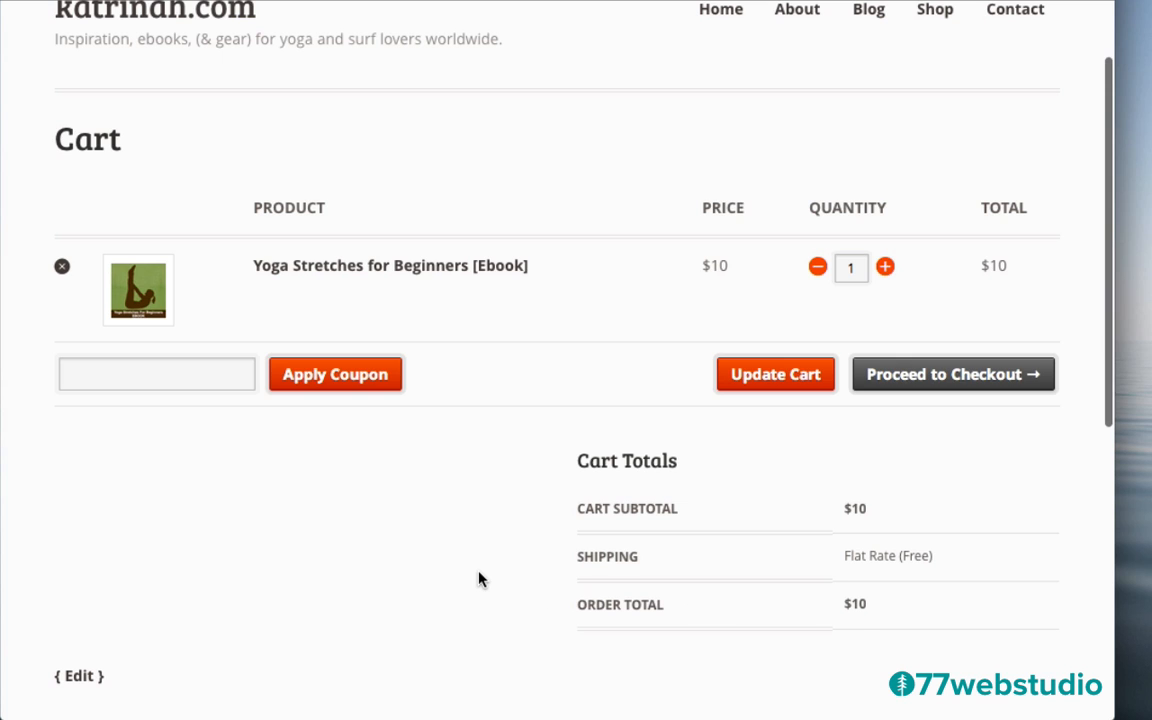
scroll(478, 578, "up", 2)
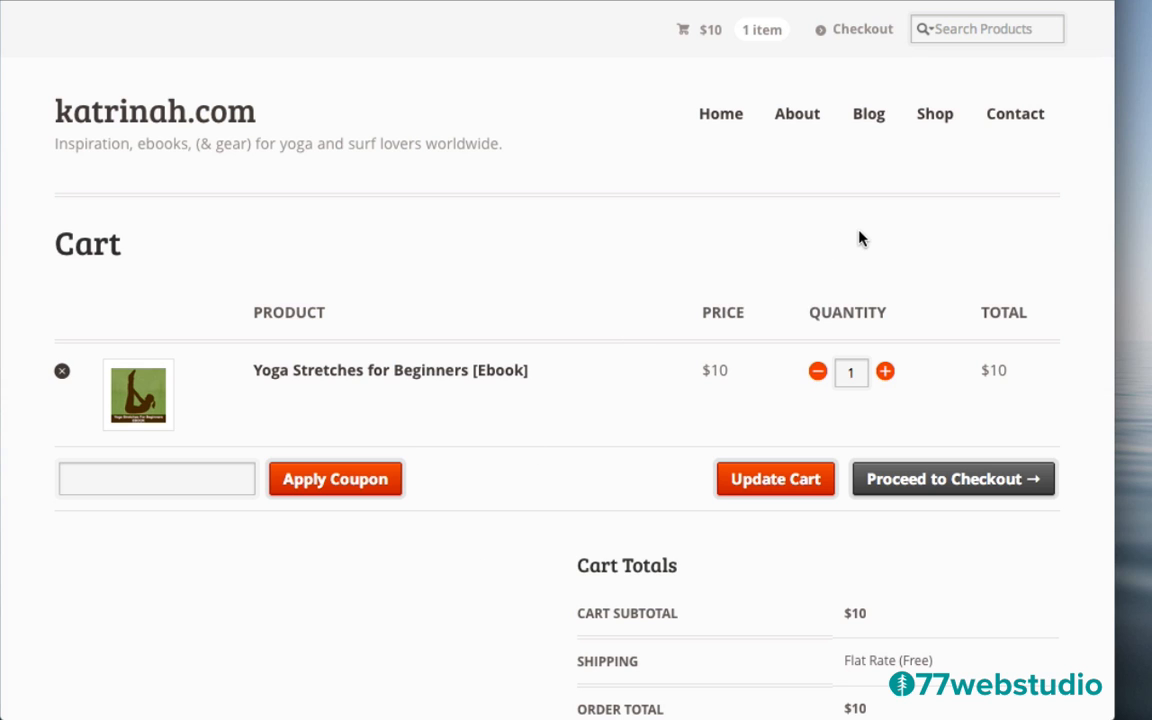
left_click(936, 123)
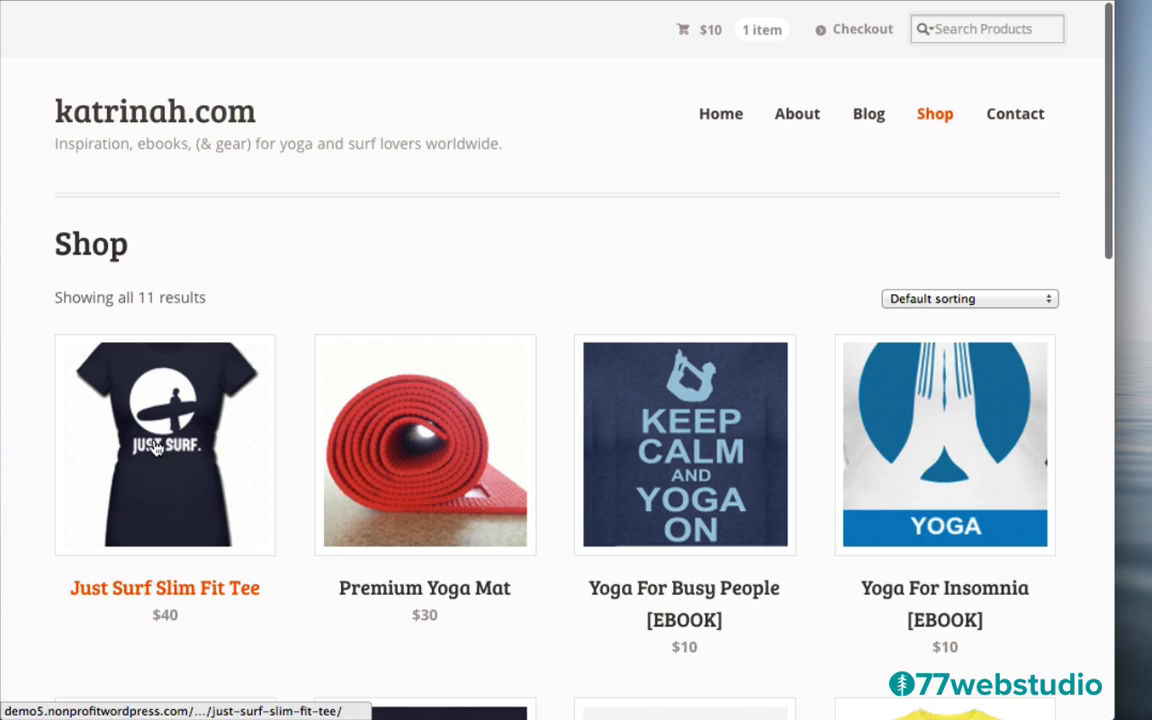
Open the $40 Just Surf Slim Fit Tee page and view its image enlarged
left_click(167, 432)
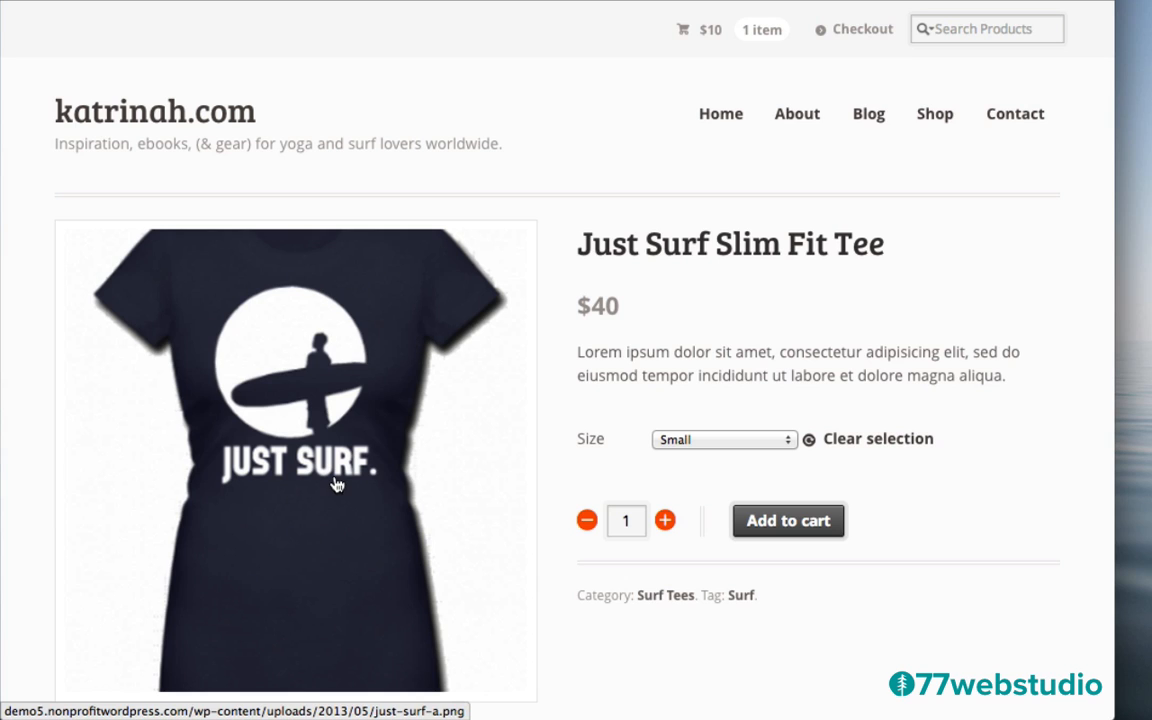
left_click(298, 458)
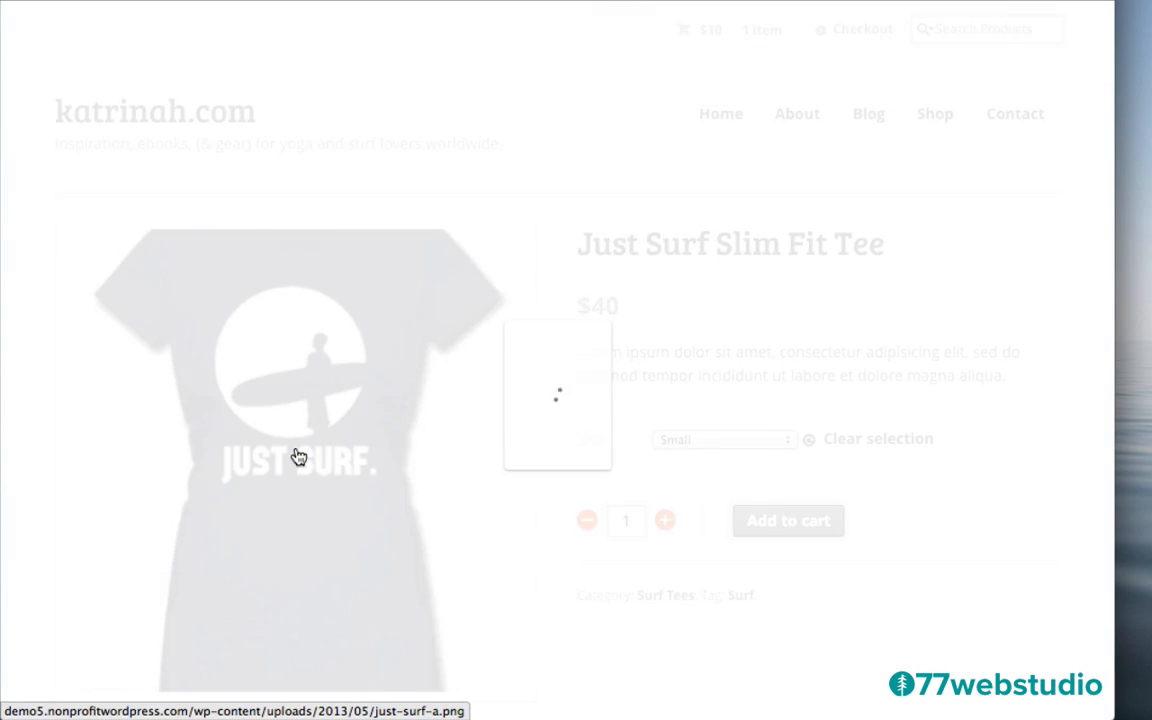
left_click(763, 158)
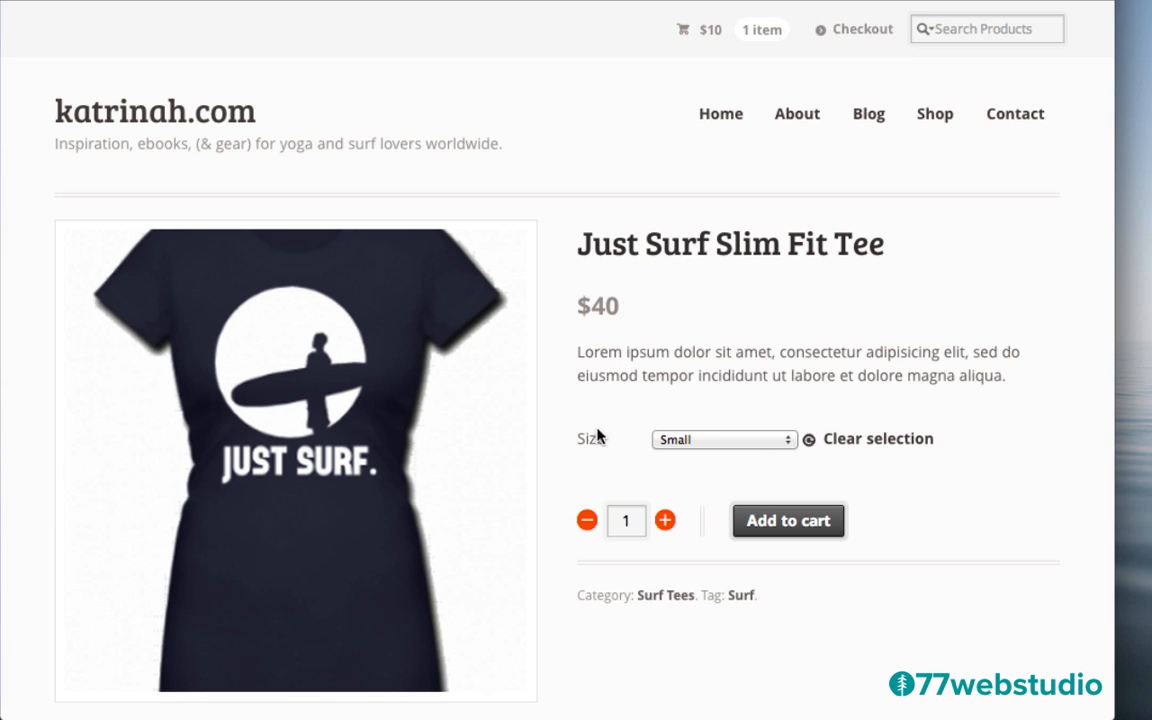
Choose Small as the tee's size
left_click(690, 441)
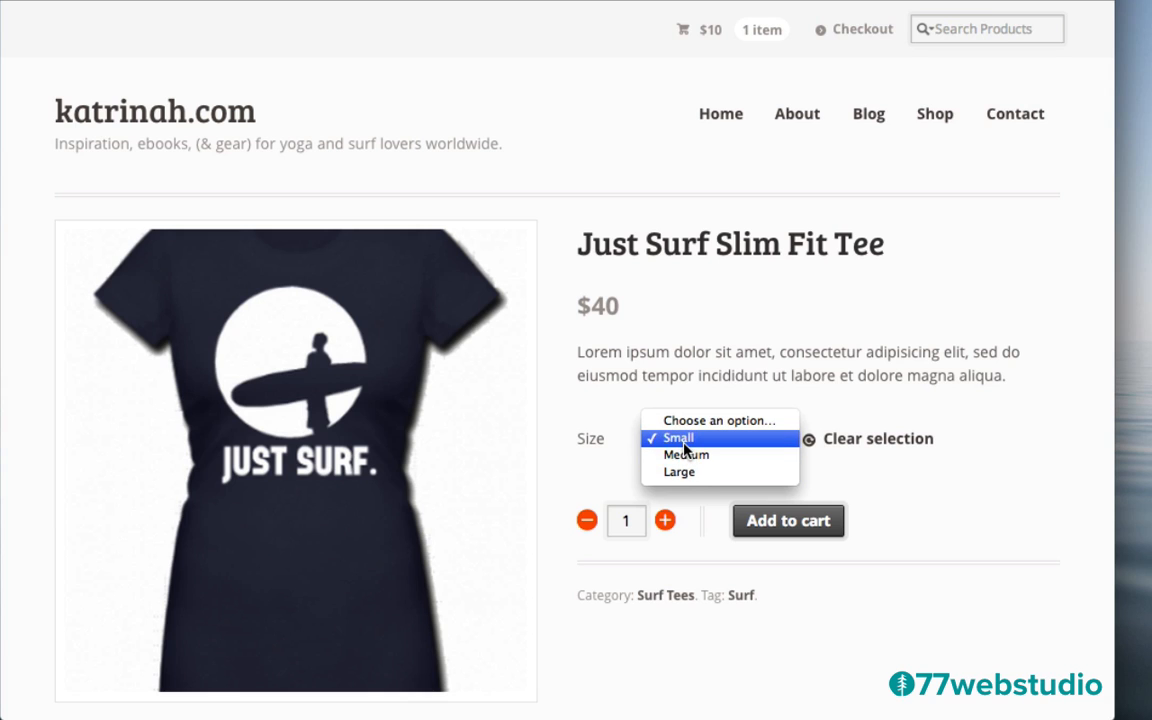
left_click(682, 440)
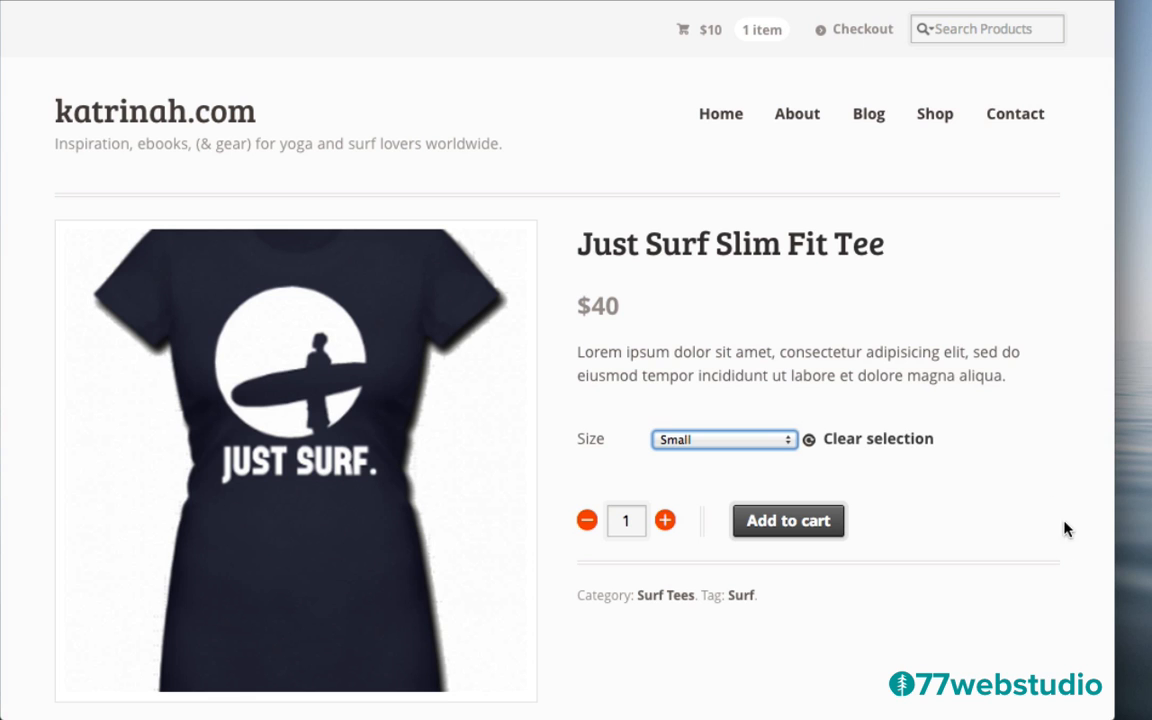
scroll(1008, 555, "down", 5)
scroll(1008, 557, "down", 1)
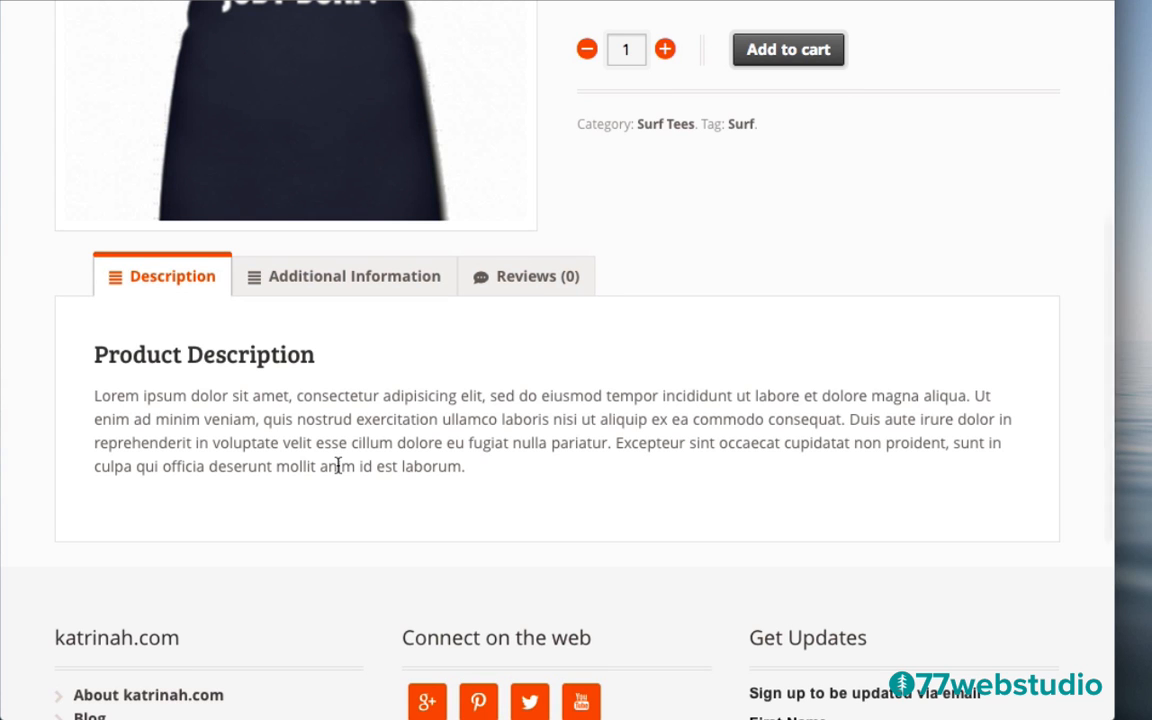
Show the tee's Additional Information and empty Reviews tabs, then return to the top
scroll(659, 335, "up", 2)
scroll(660, 332, "up", 3)
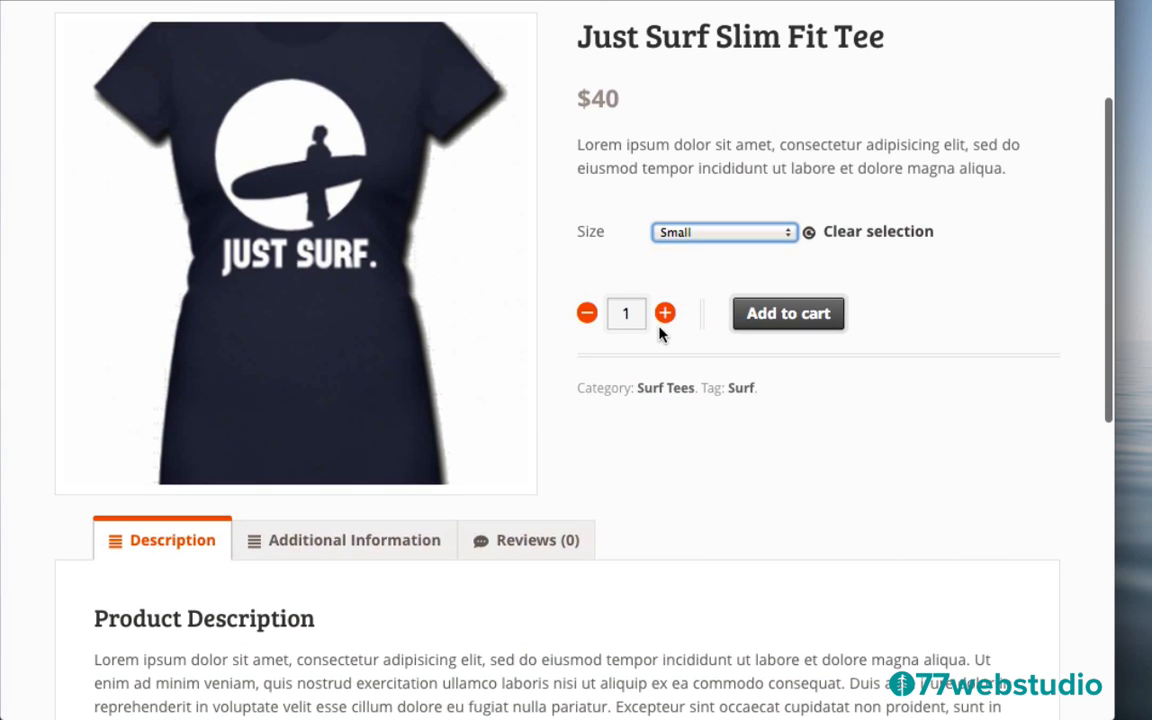
left_click(338, 550)
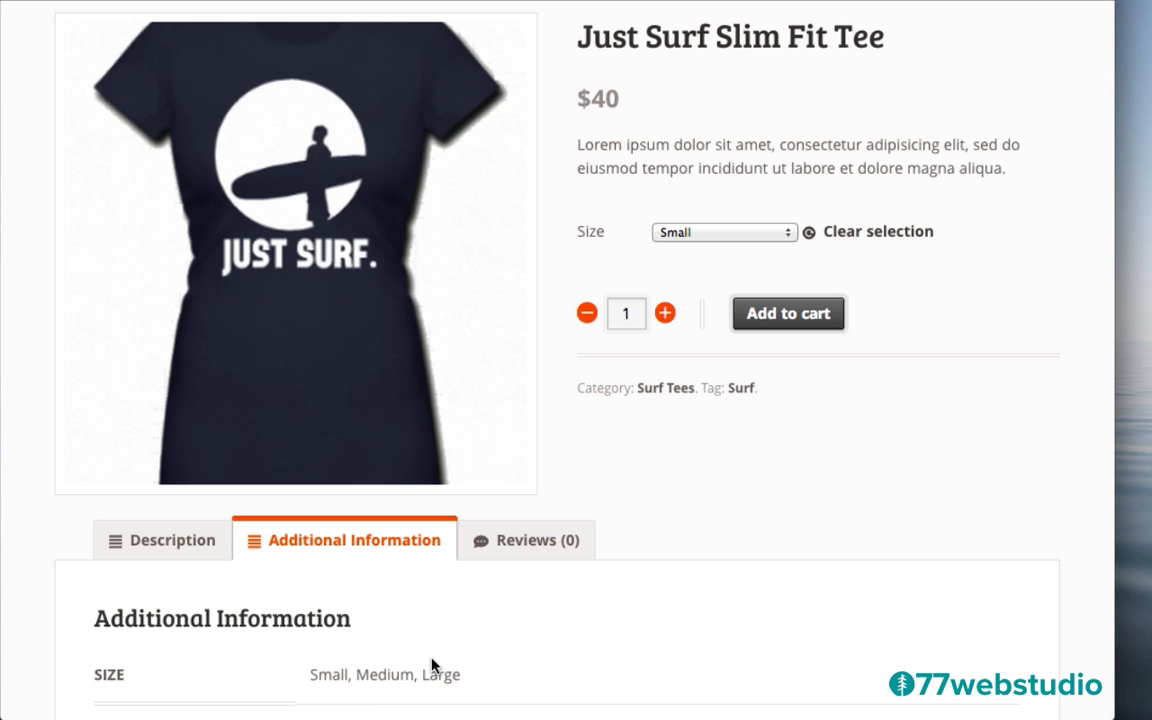
left_click(527, 549)
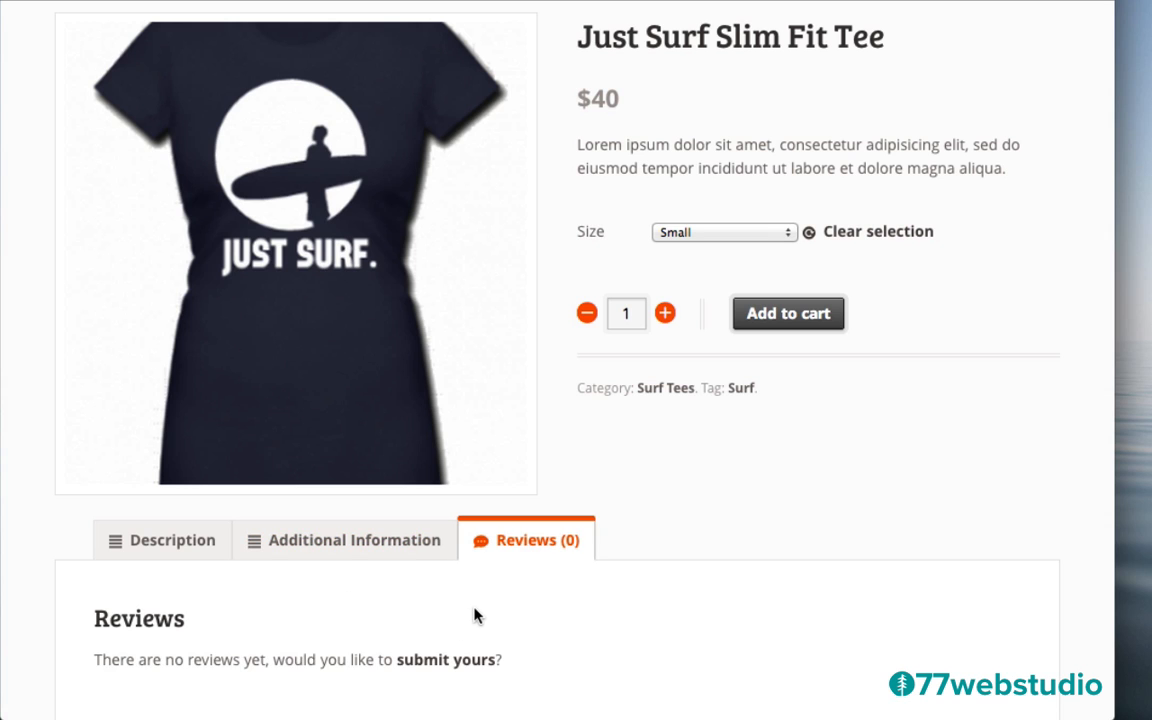
scroll(715, 537, "up", 4)
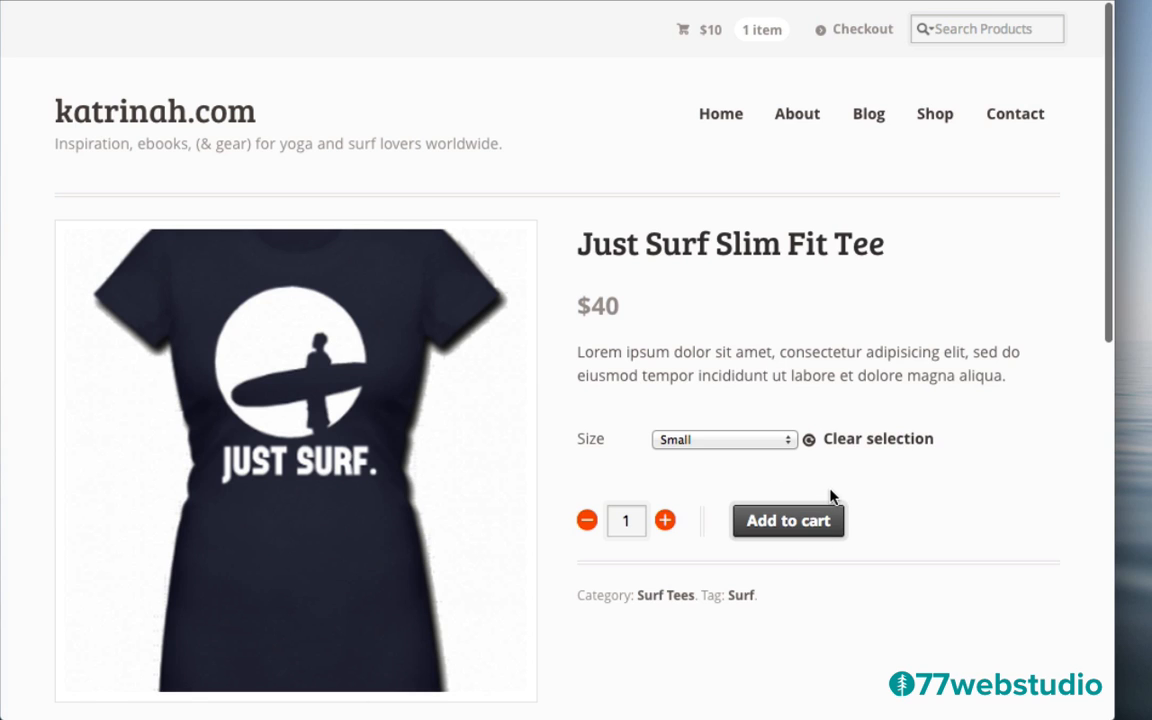
Add the Small tee to the cart and review the $50 cart with free shipping
left_click(787, 521)
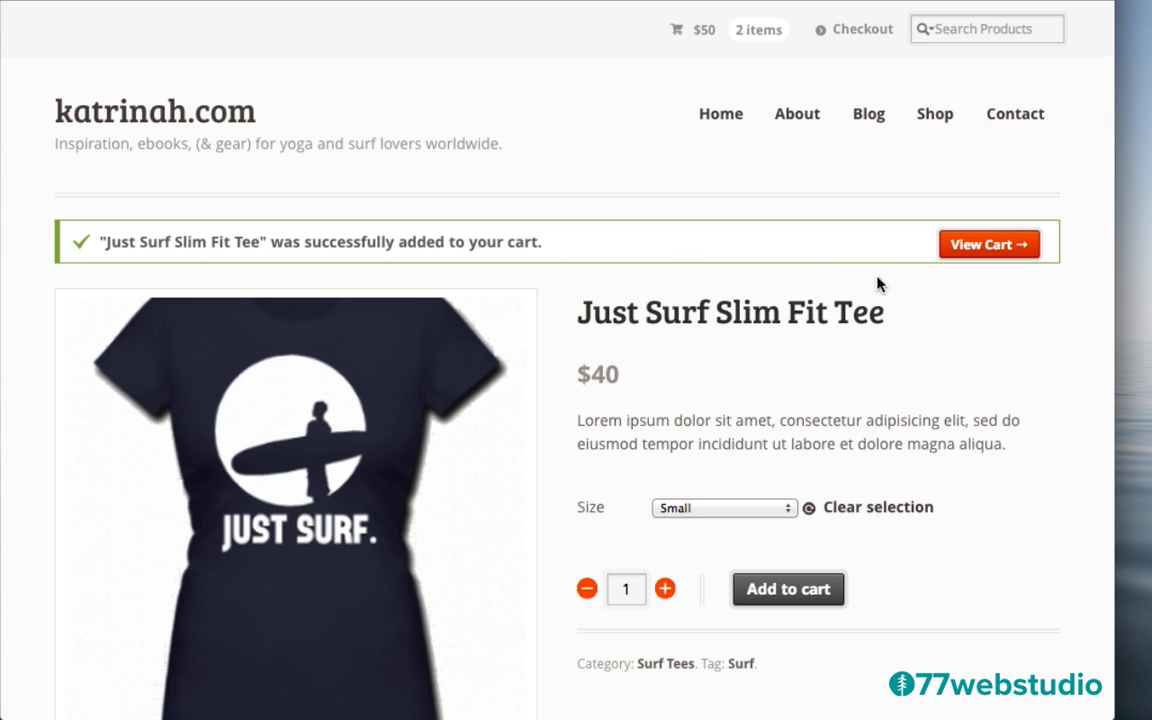
left_click(980, 246)
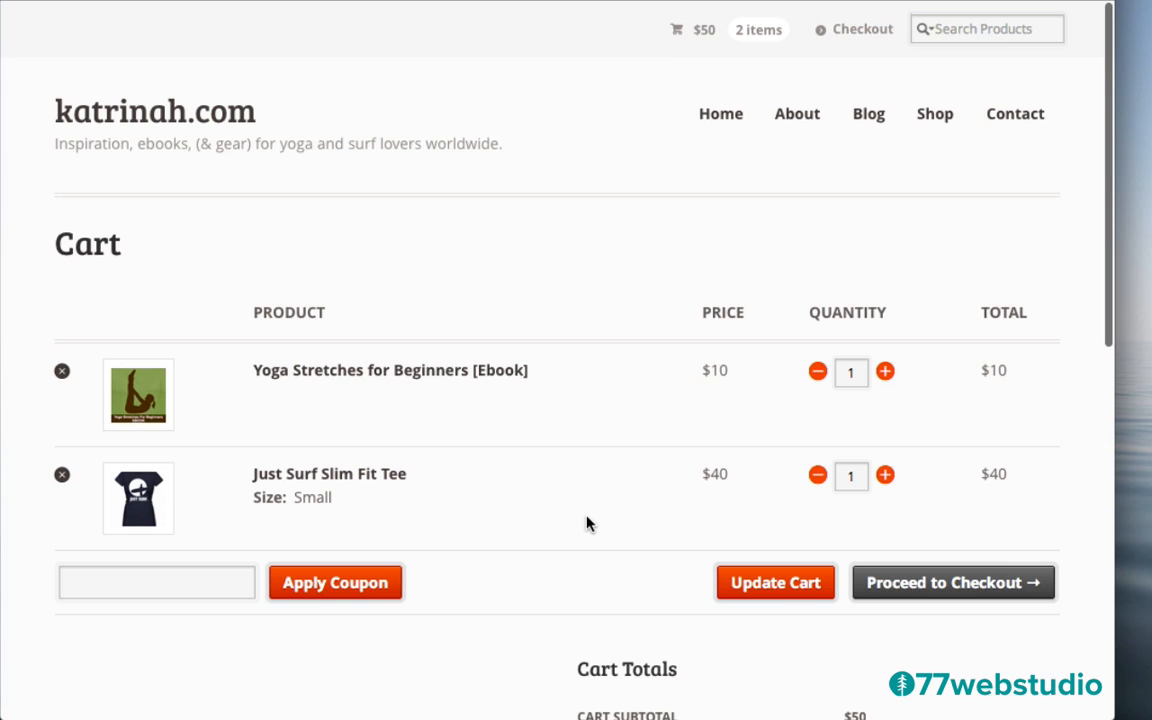
scroll(587, 523, "down", 5)
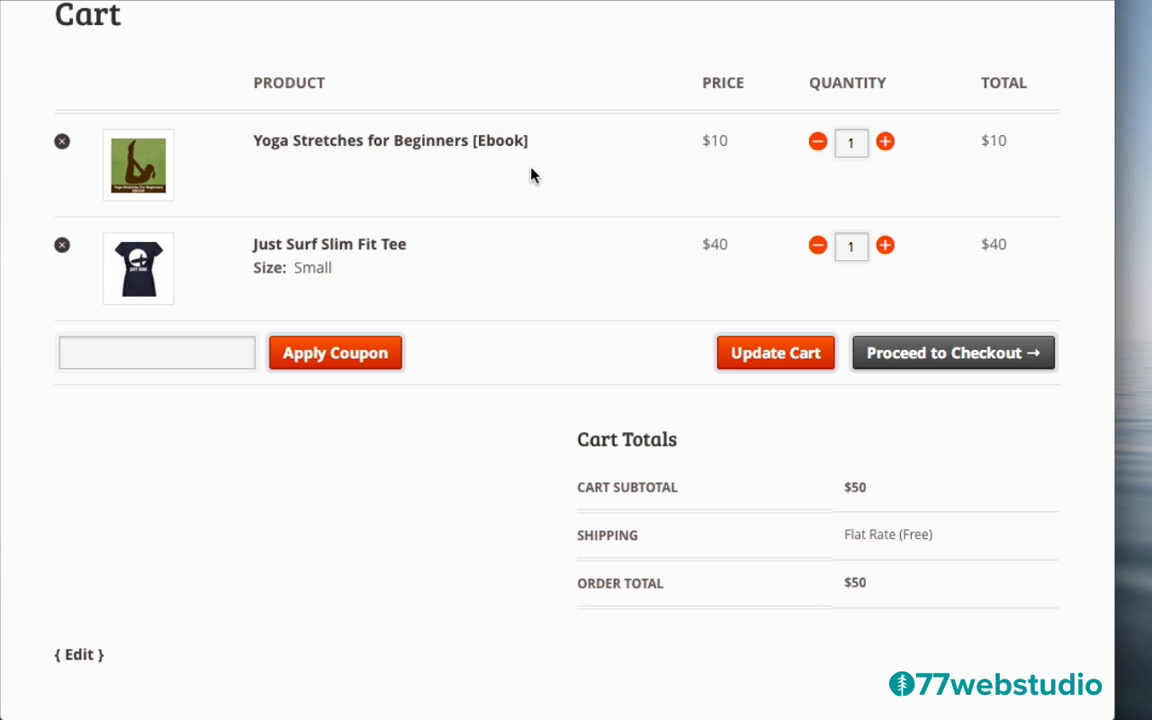
scroll(528, 215, "up", 3)
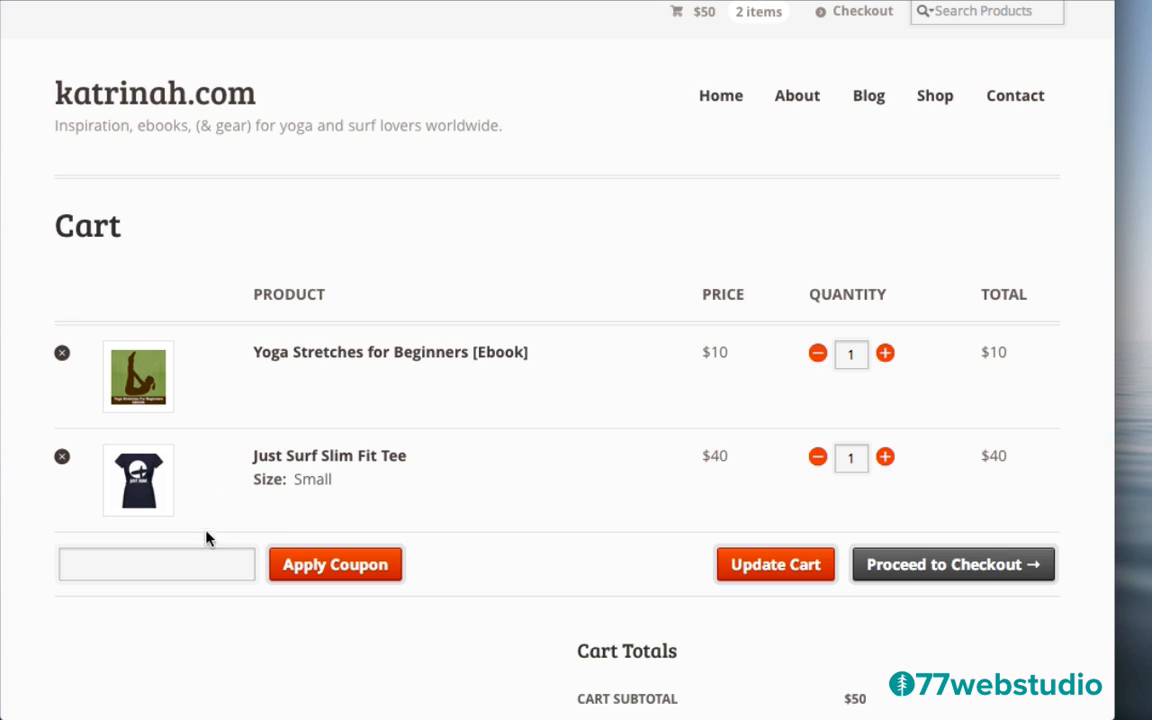
Apply coupon summerfun for $5 off, bringing the total to $45, and proceed to checkout
left_click(105, 559)
type("s")
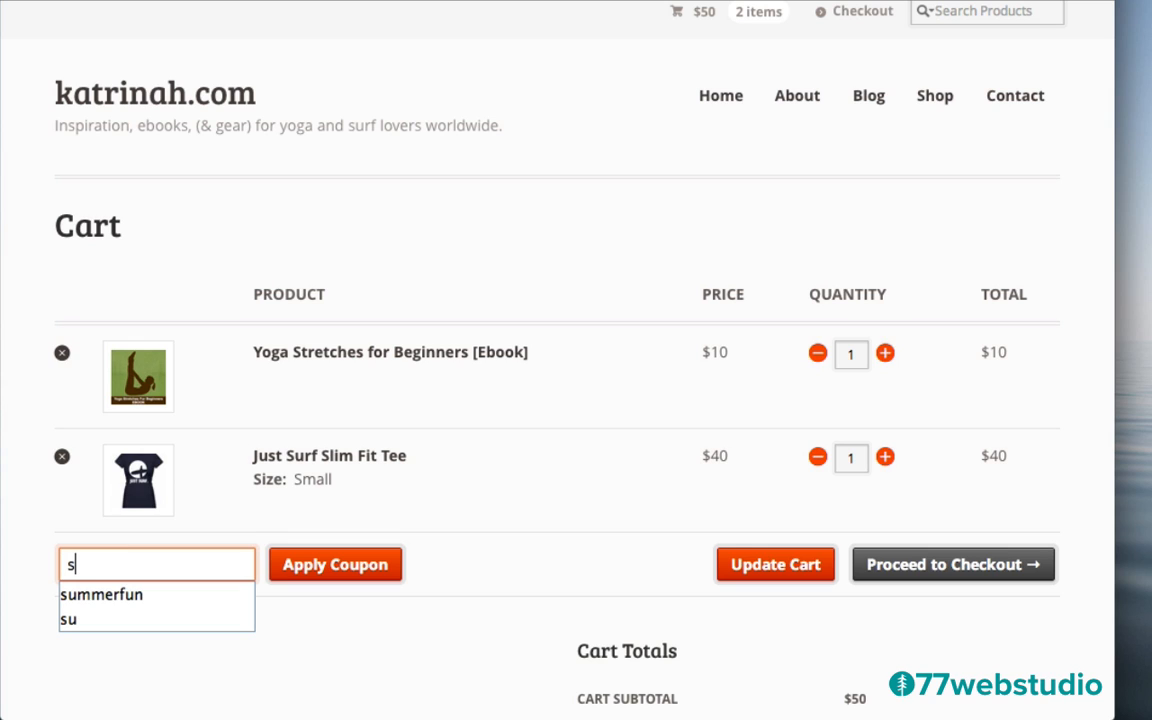
type("umm")
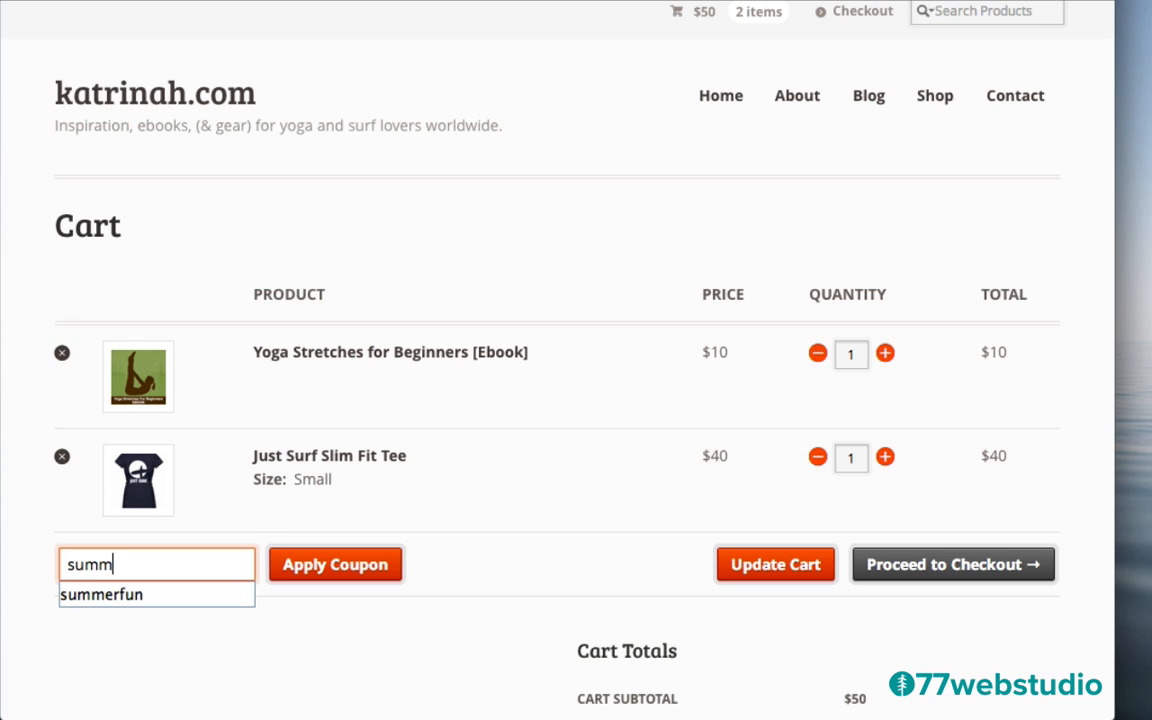
left_click(98, 595)
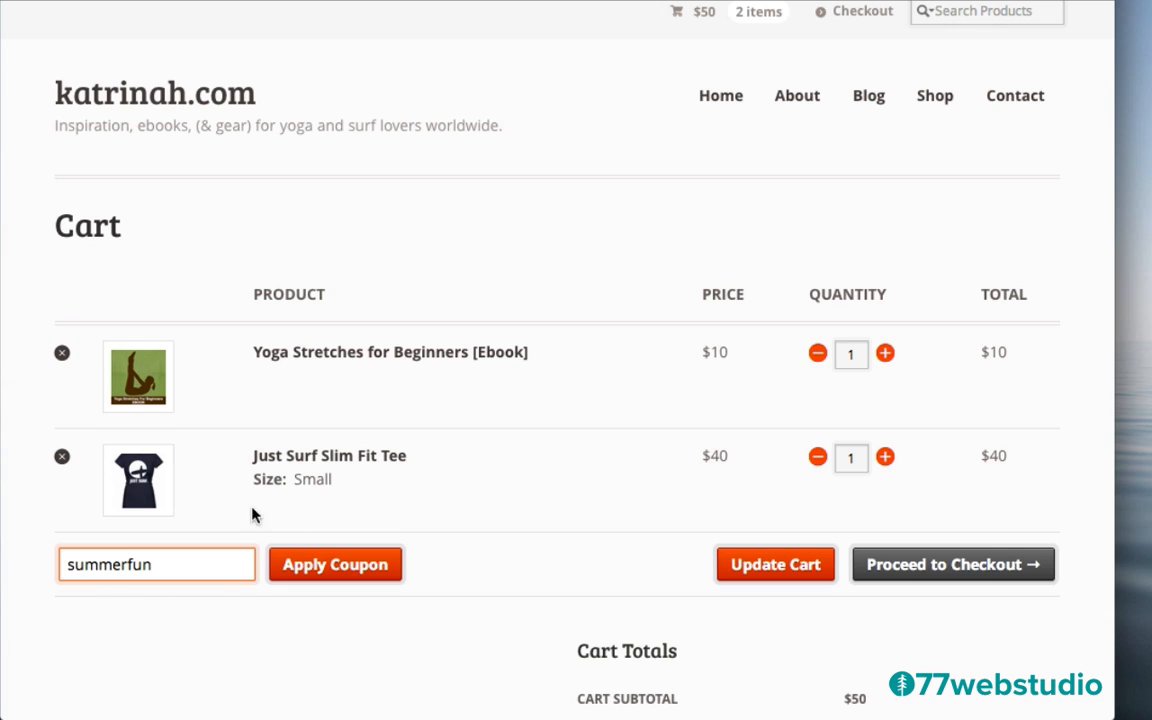
left_click(340, 570)
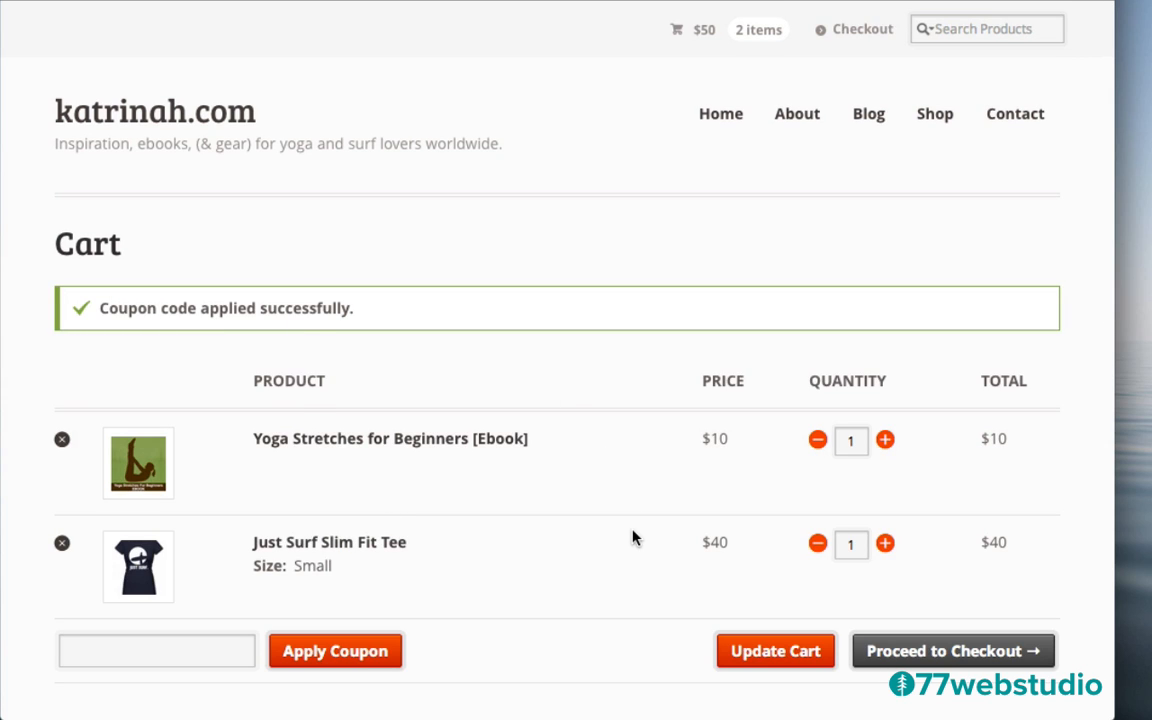
scroll(632, 537, "down", 5)
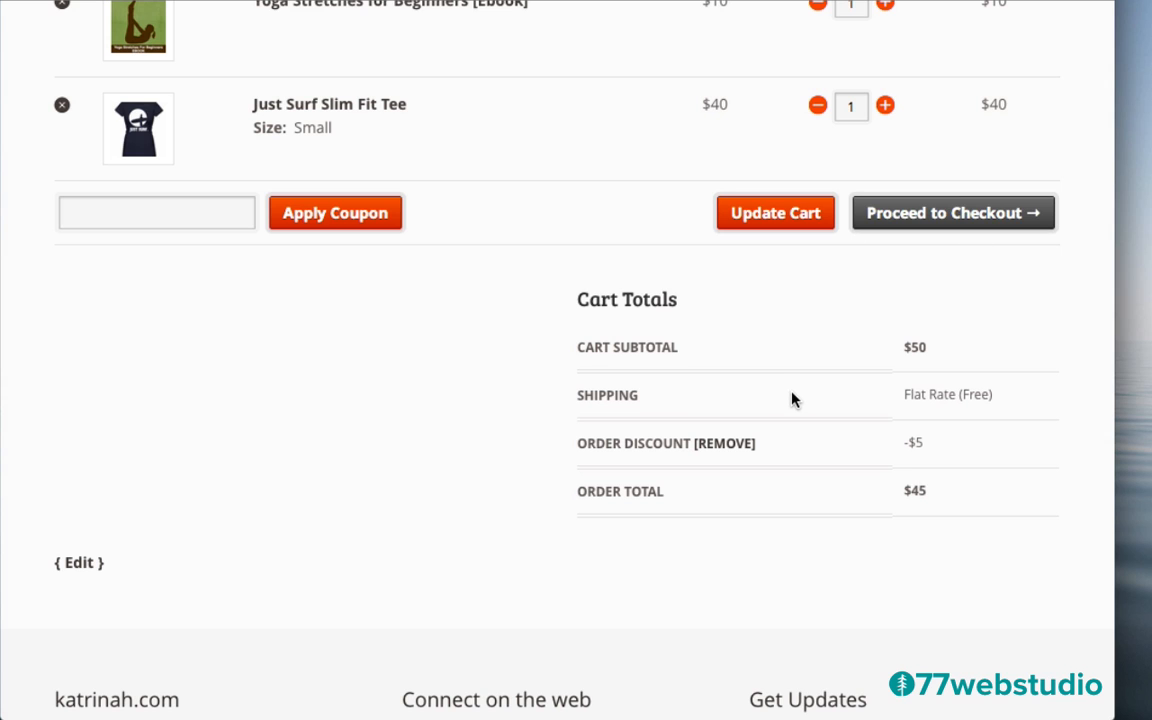
scroll(792, 399, "up", 5)
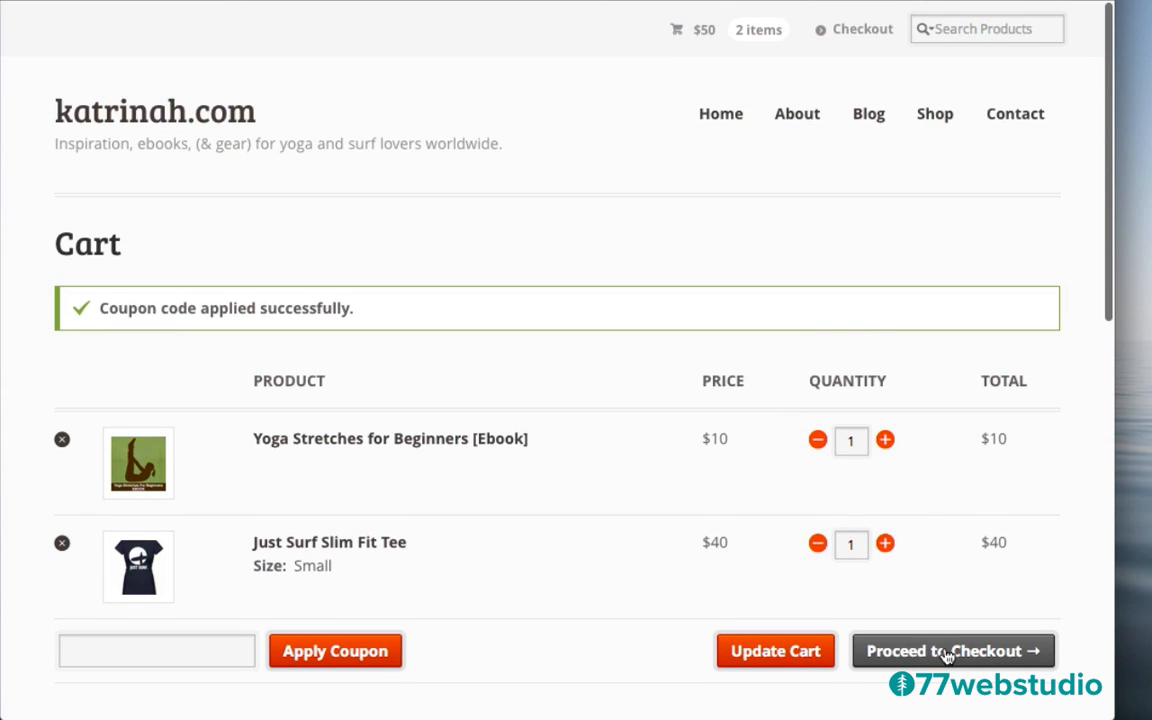
left_click(947, 652)
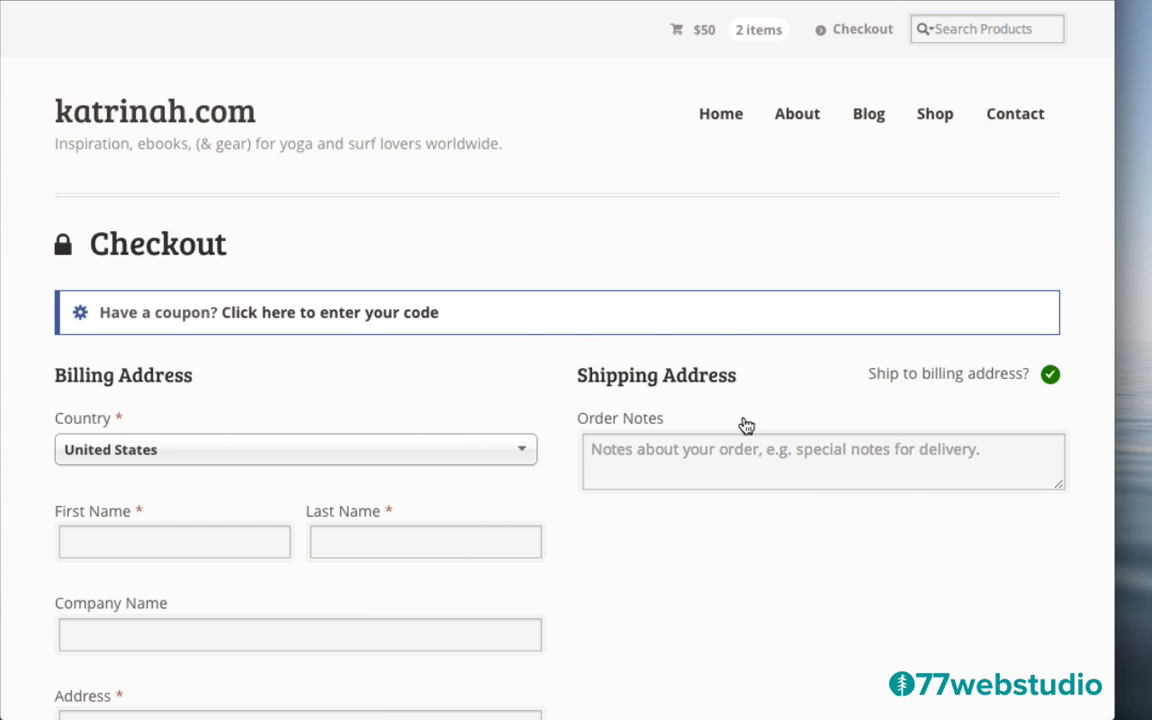
Scroll through the checkout billing form and order summary showing $45 with PayPal payment
scroll(676, 565, "down", 6)
scroll(676, 566, "down", 4)
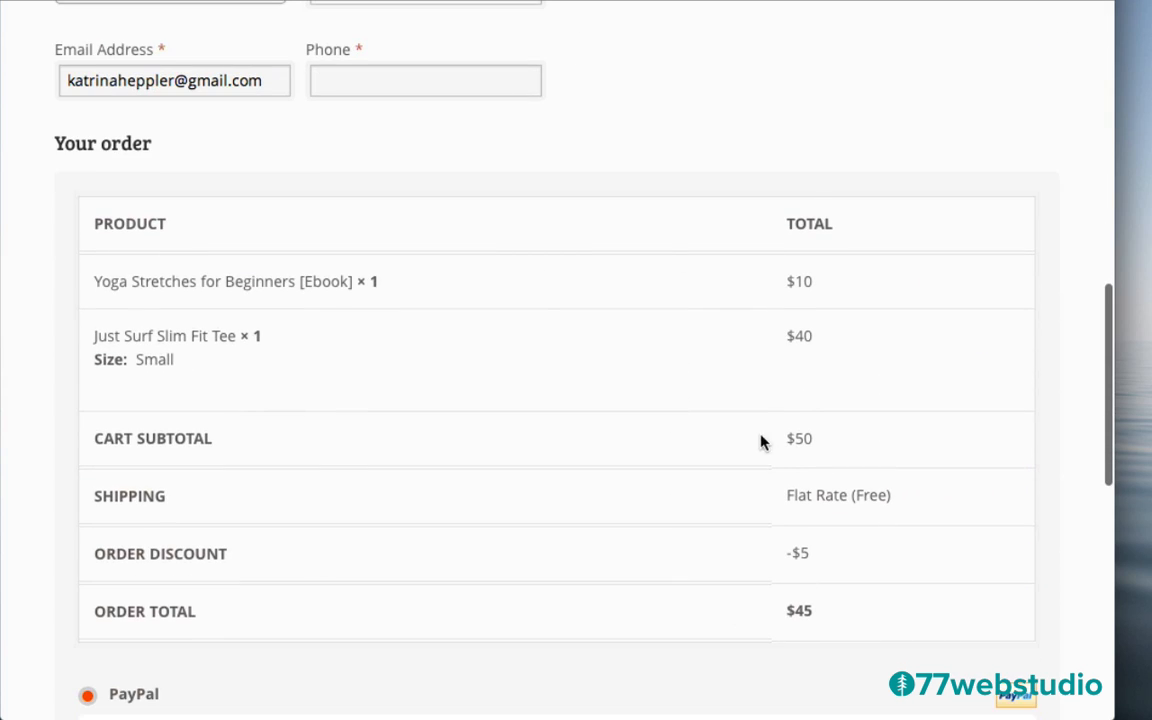
scroll(717, 429, "down", 4)
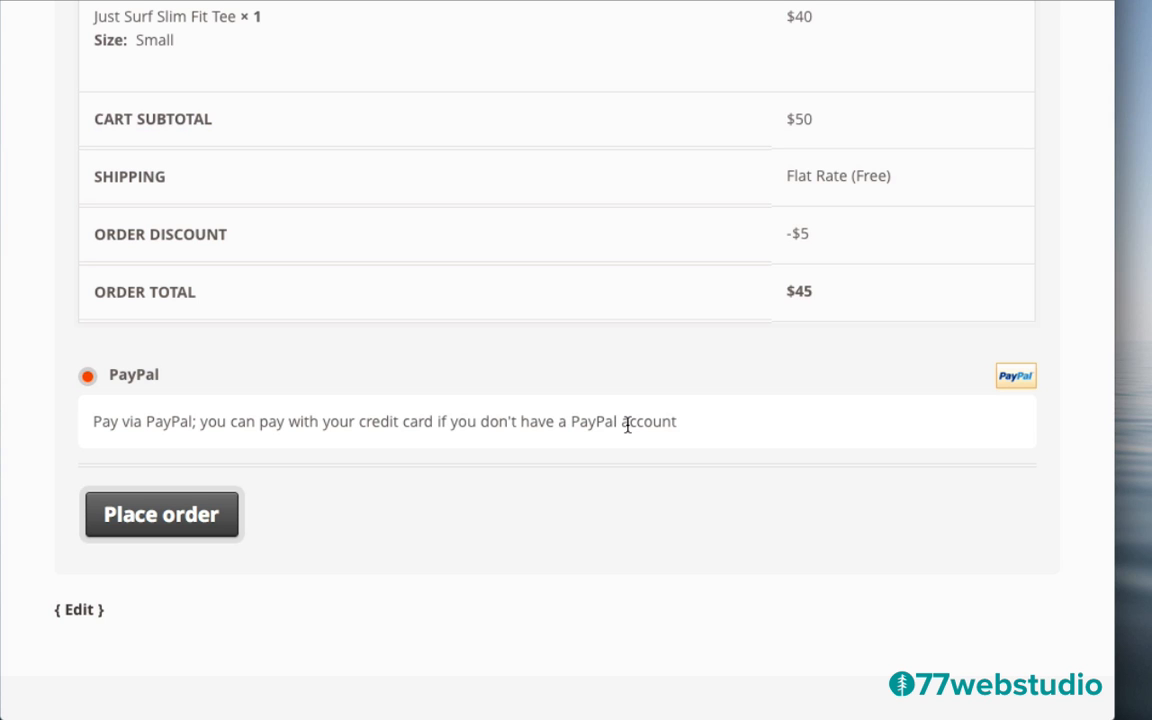
scroll(210, 398, "up", 10)
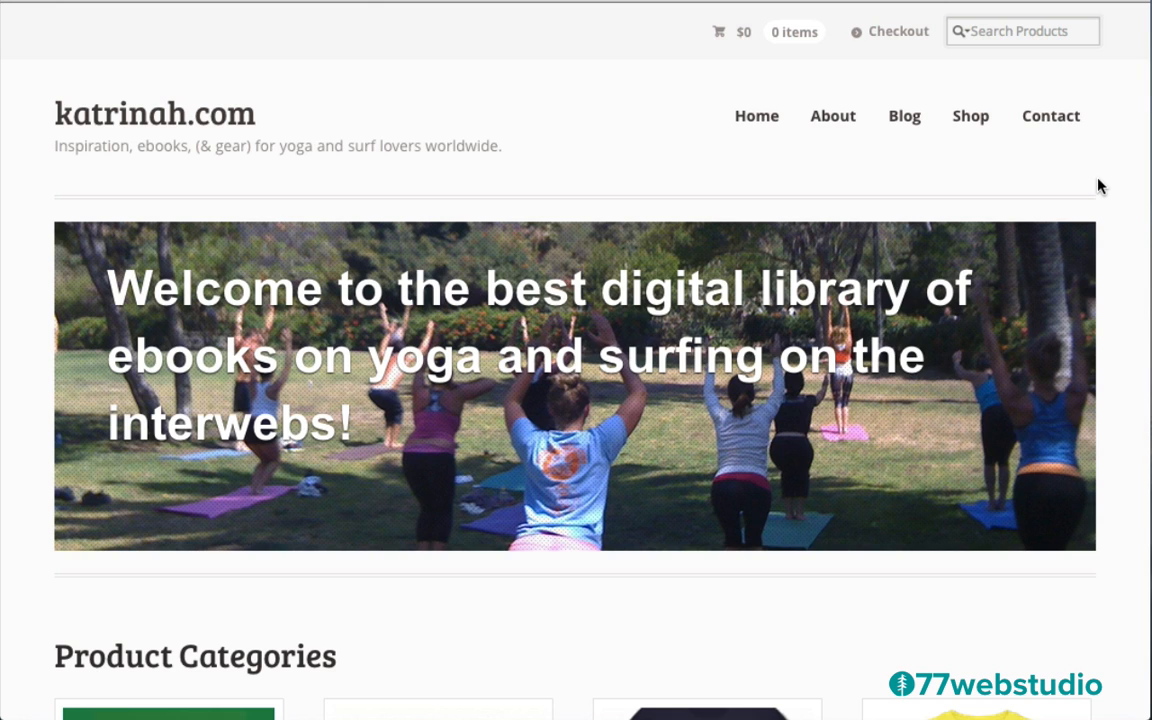
View the About page, then the Blog page
left_click(839, 122)
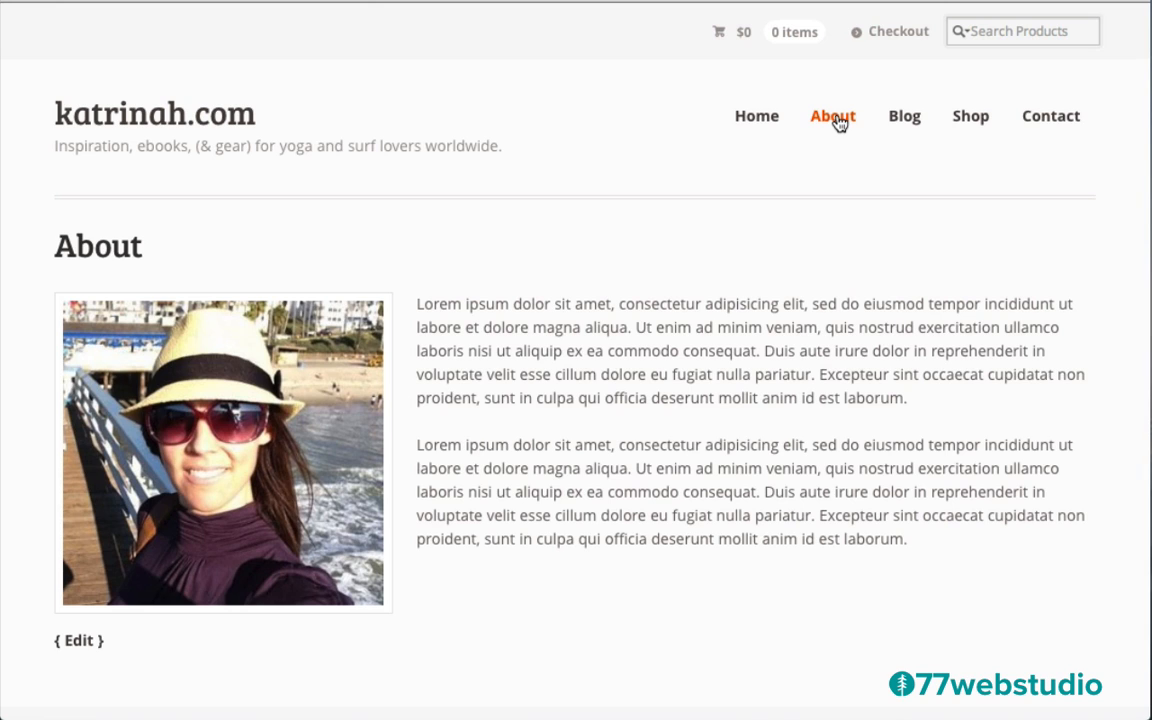
left_click(906, 118)
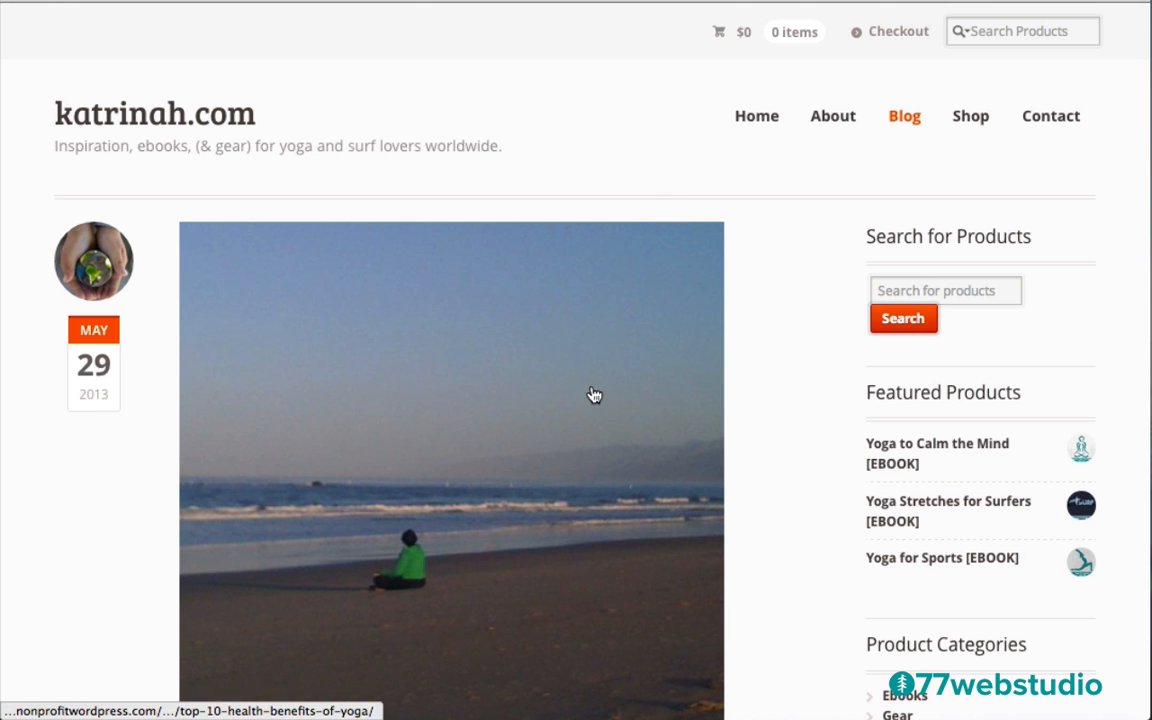
Scroll through the blog's 'Top 10 Health Benefits of Yoga' and 'Hello world!' posts and sidebar
scroll(794, 321, "down", 5)
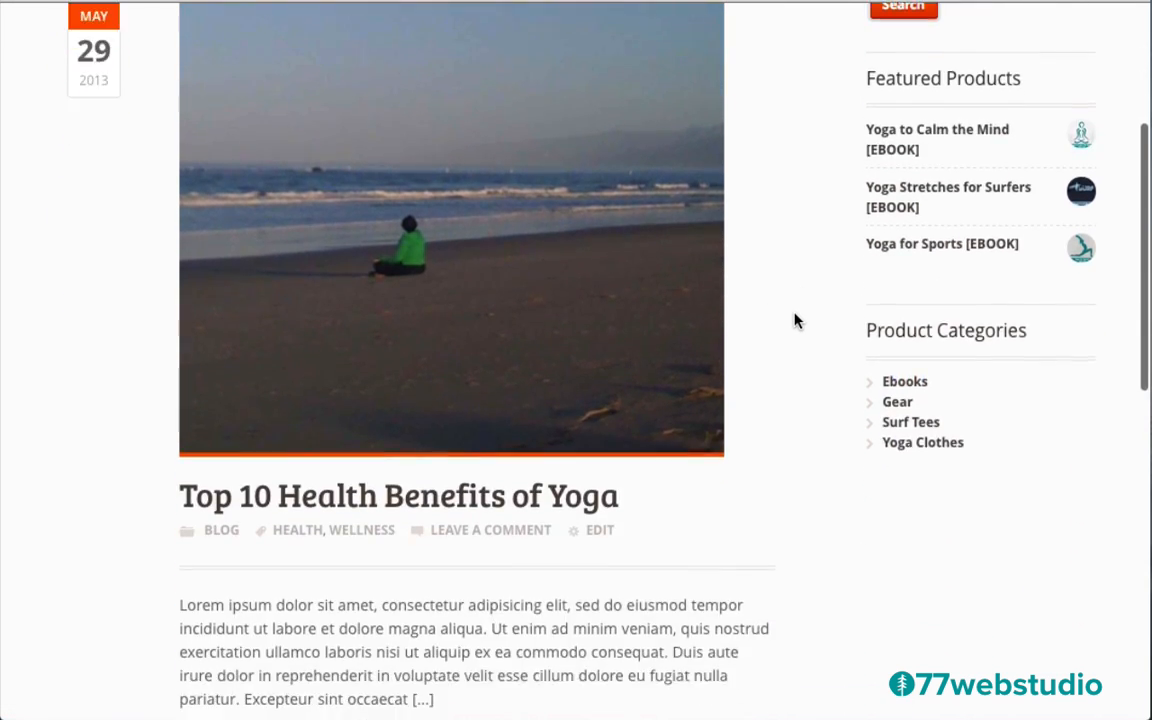
scroll(794, 321, "down", 4)
scroll(795, 320, "down", 3)
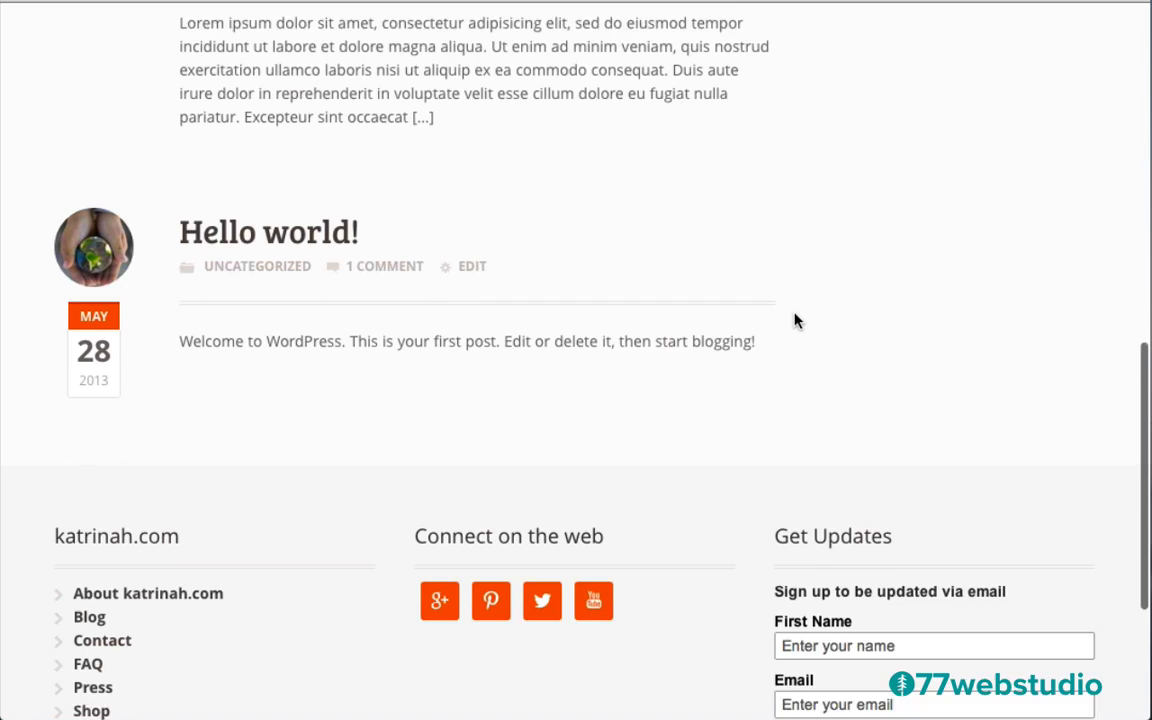
scroll(795, 320, "up", 4)
scroll(795, 320, "up", 1)
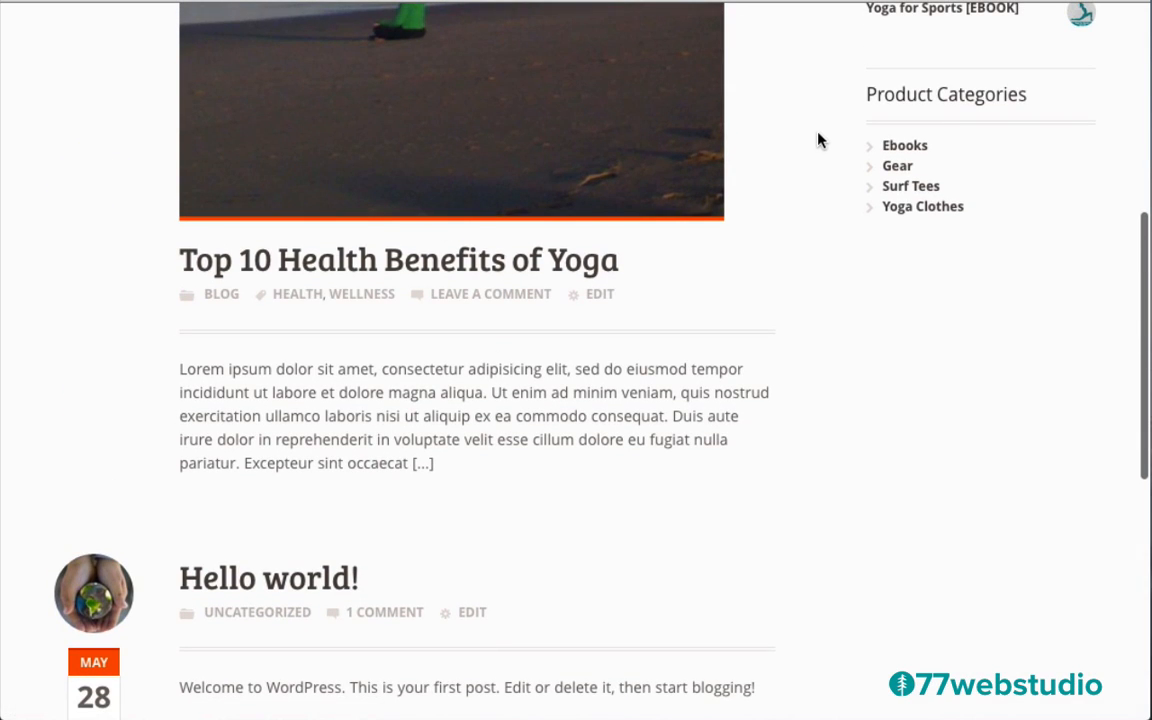
scroll(818, 140, "up", 1)
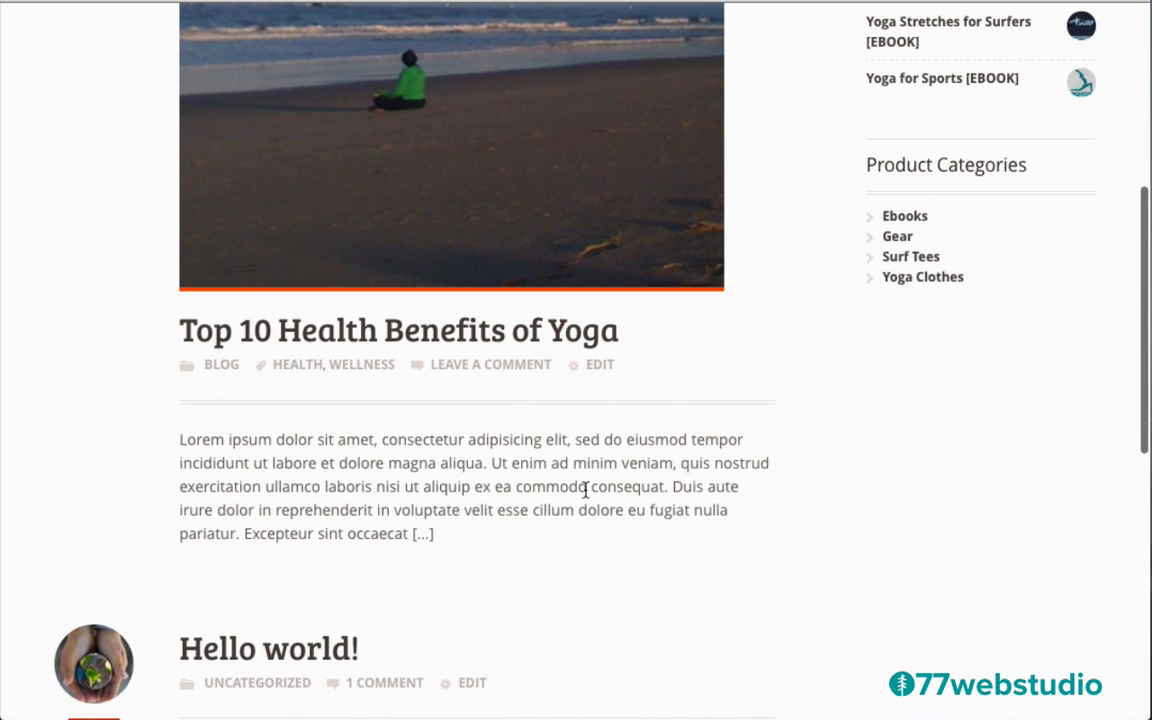
scroll(787, 367, "up", 7)
scroll(789, 365, "down", 3)
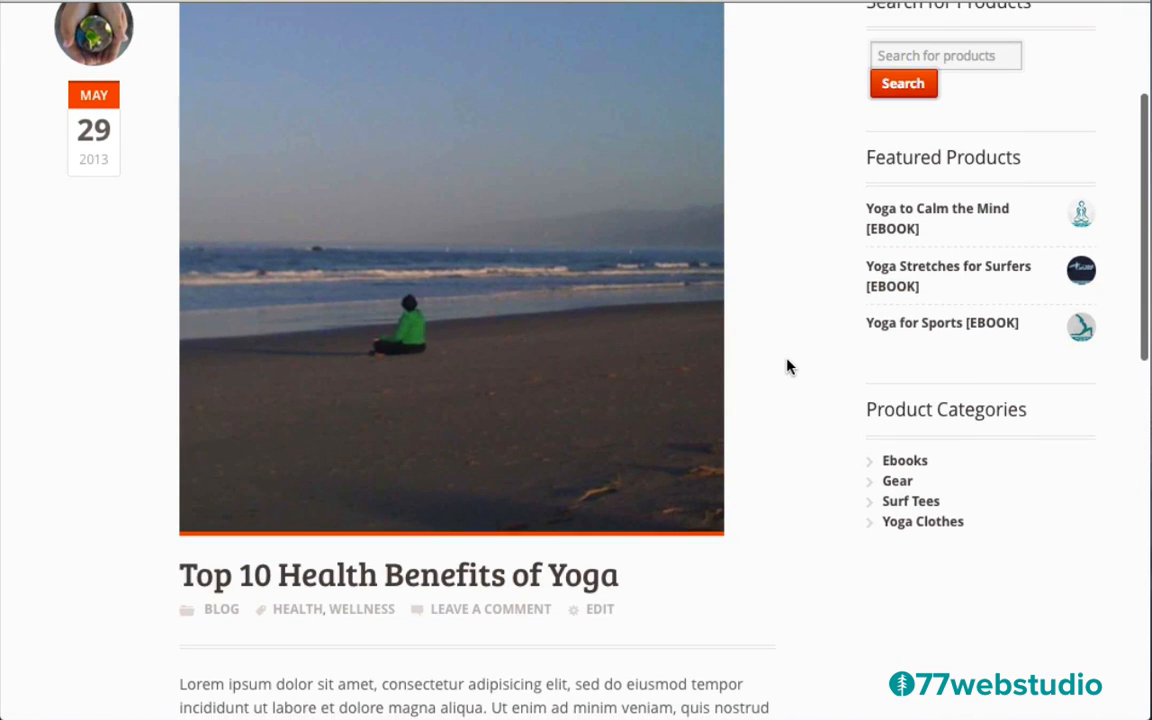
Open the 'Top 10 Health Benefits of Yoga' post and read down to Leave a Reply
left_click(407, 584)
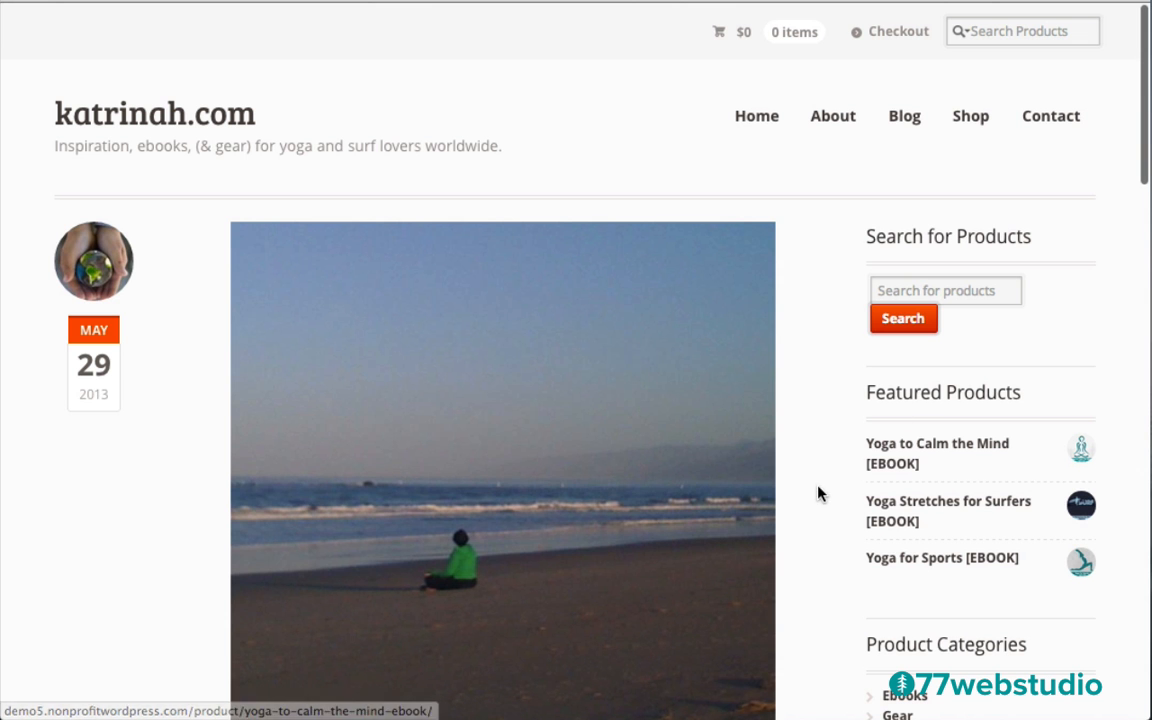
scroll(818, 493, "down", 1)
scroll(818, 493, "down", 5)
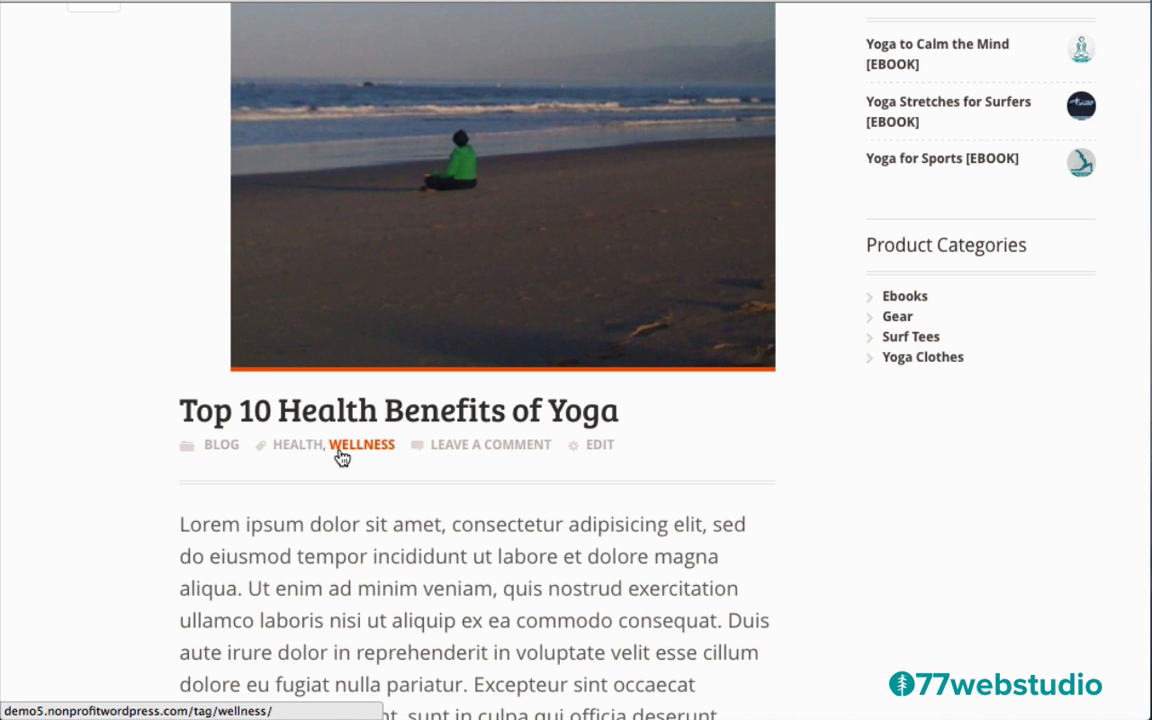
scroll(841, 470, "down", 5)
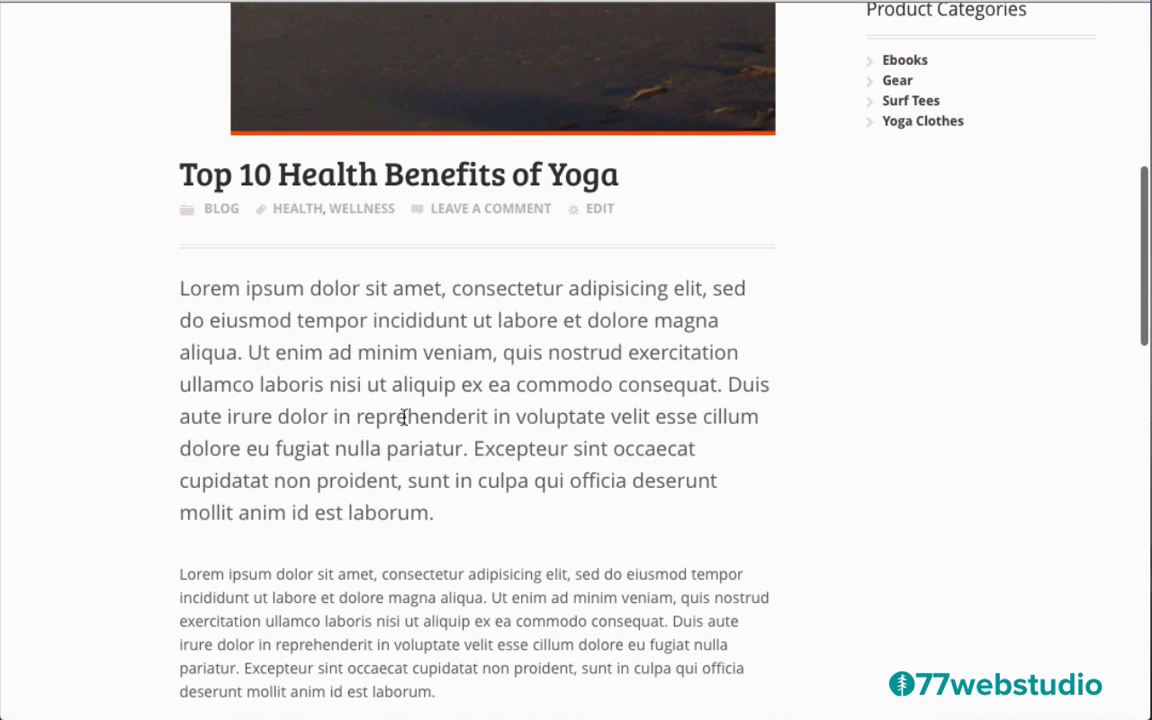
scroll(843, 443, "down", 7)
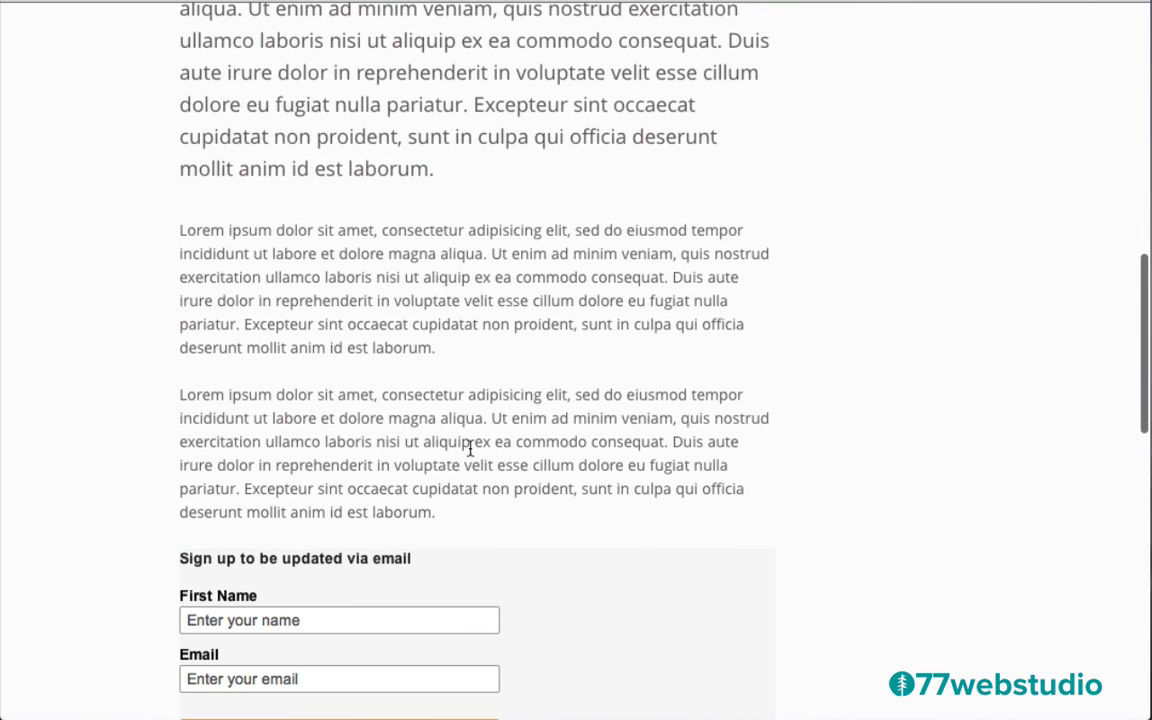
scroll(830, 293, "down", 7)
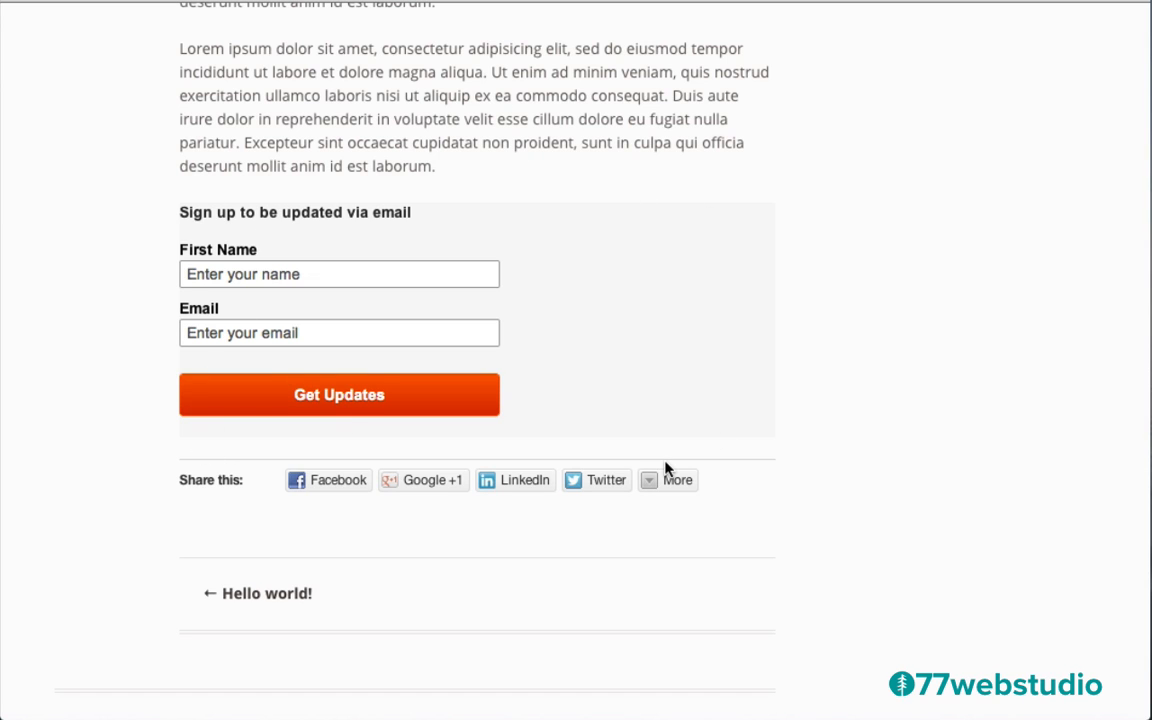
scroll(886, 430, "down", 3)
scroll(886, 430, "down", 3)
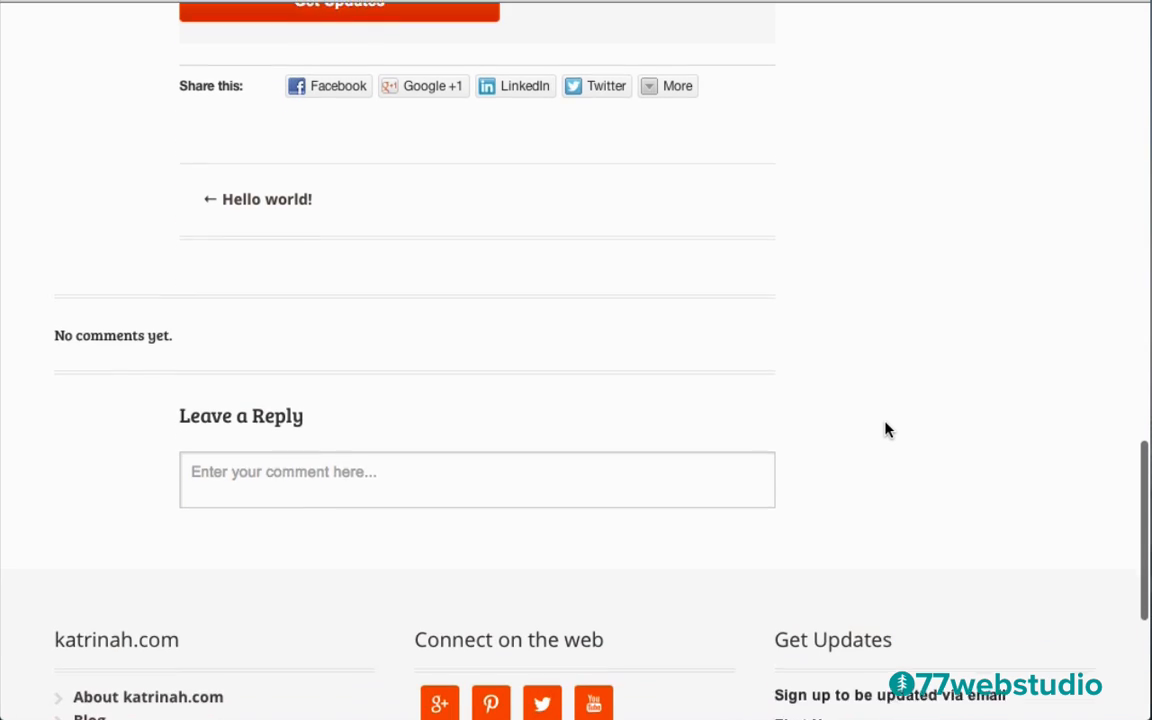
Expand the Leave a Reply comment box, then return to the top of the post
left_click(196, 452)
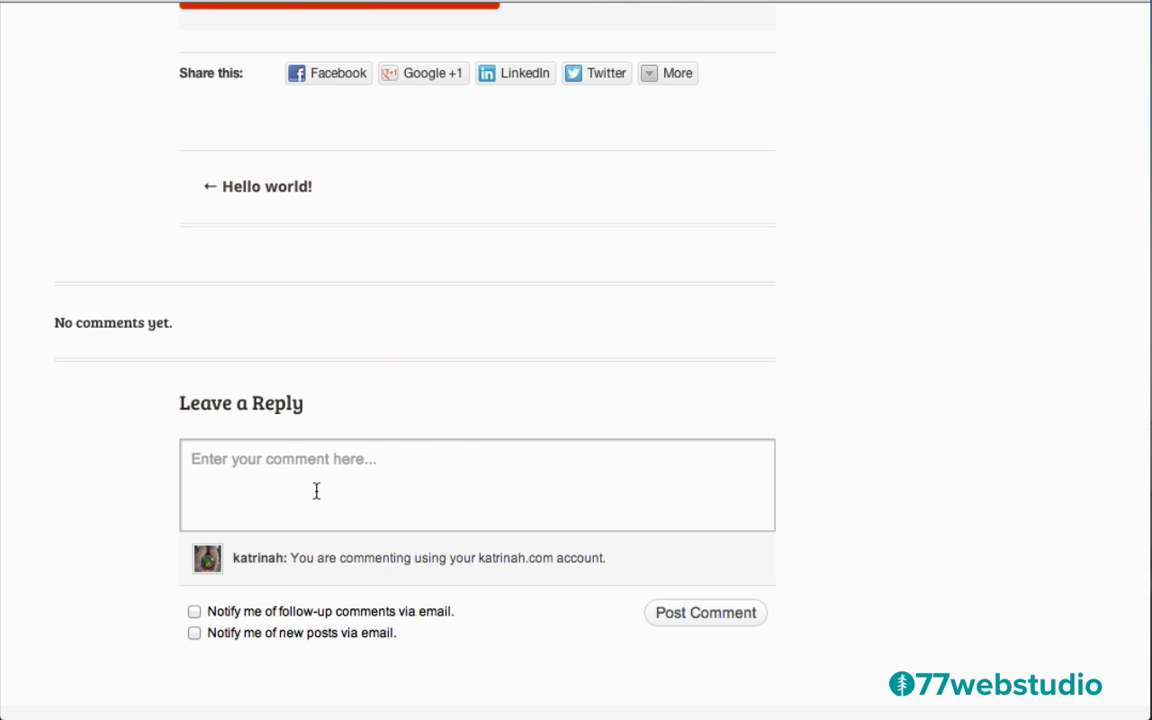
scroll(932, 340, "up", 10)
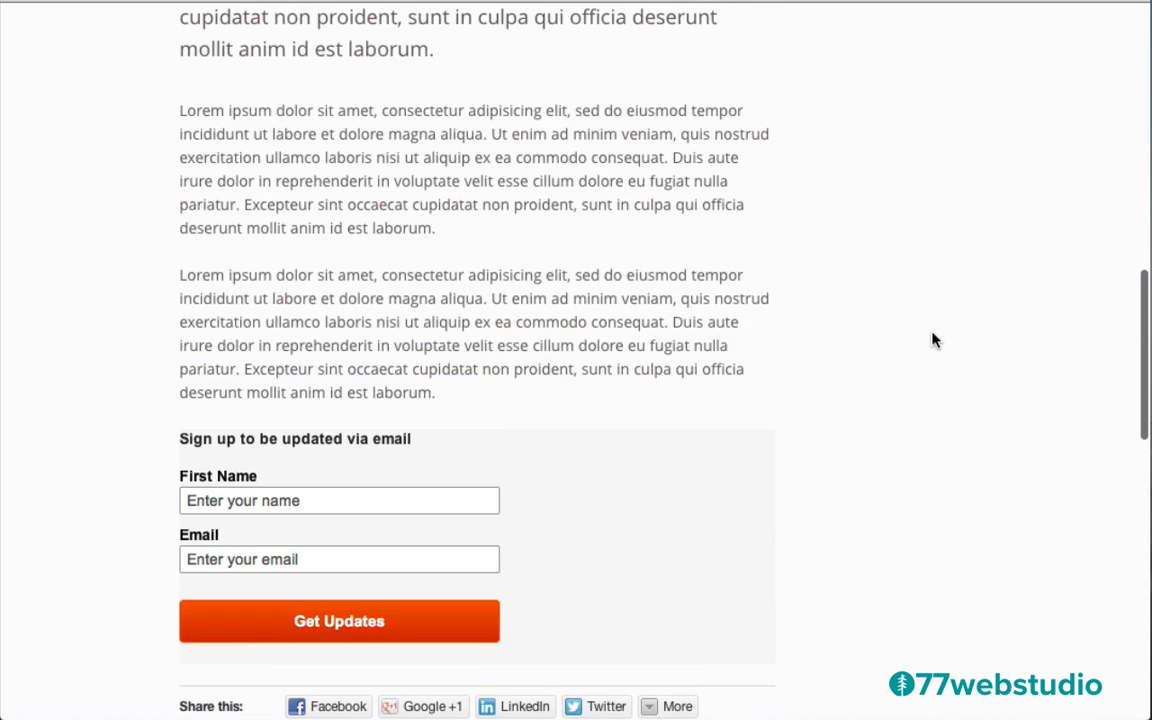
scroll(934, 336, "up", 7)
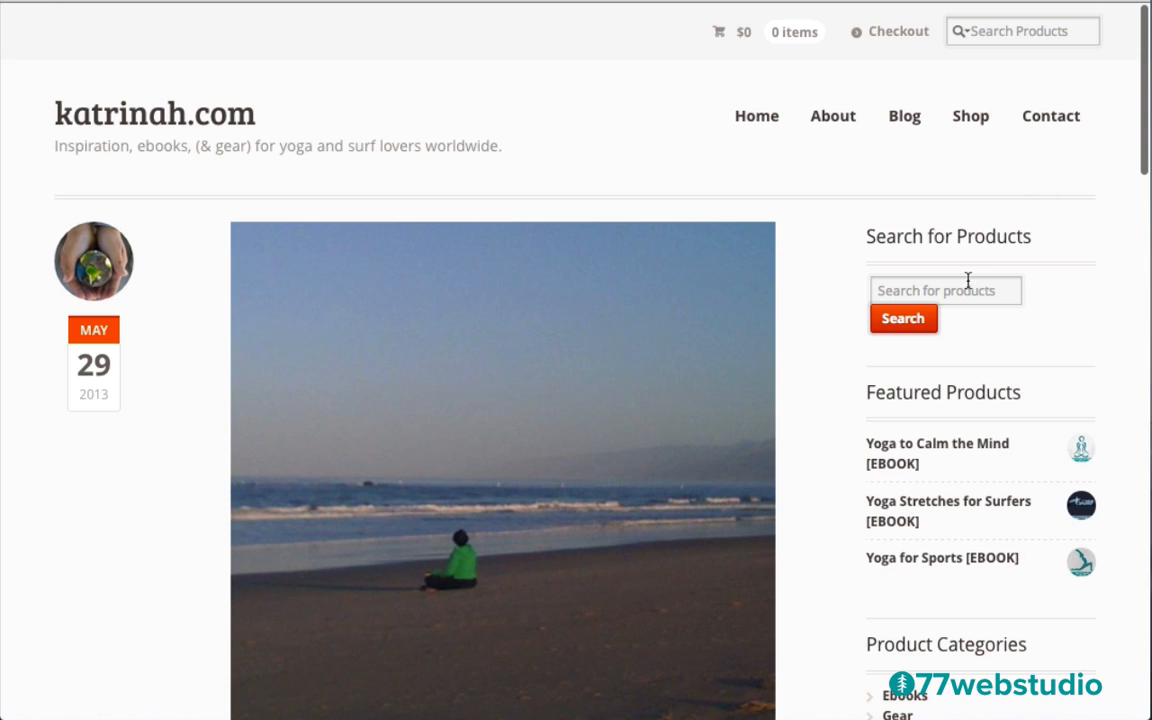
View the store's Contact page
left_click(1043, 122)
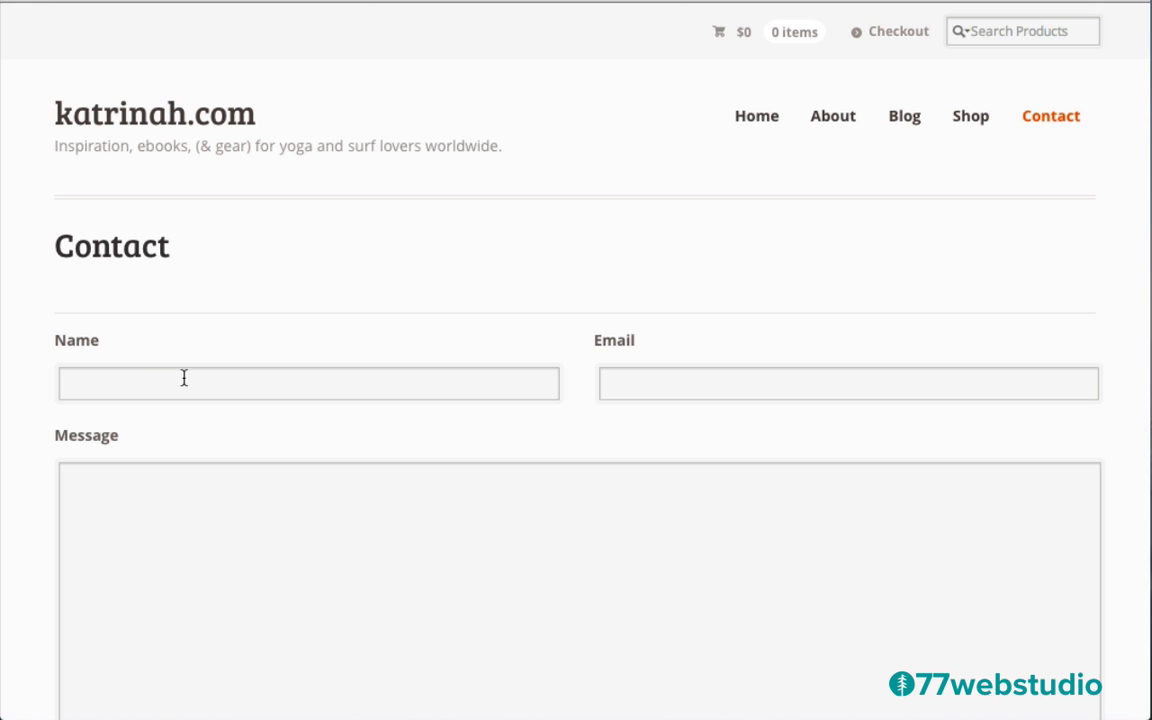
scroll(442, 550, "down", 5)
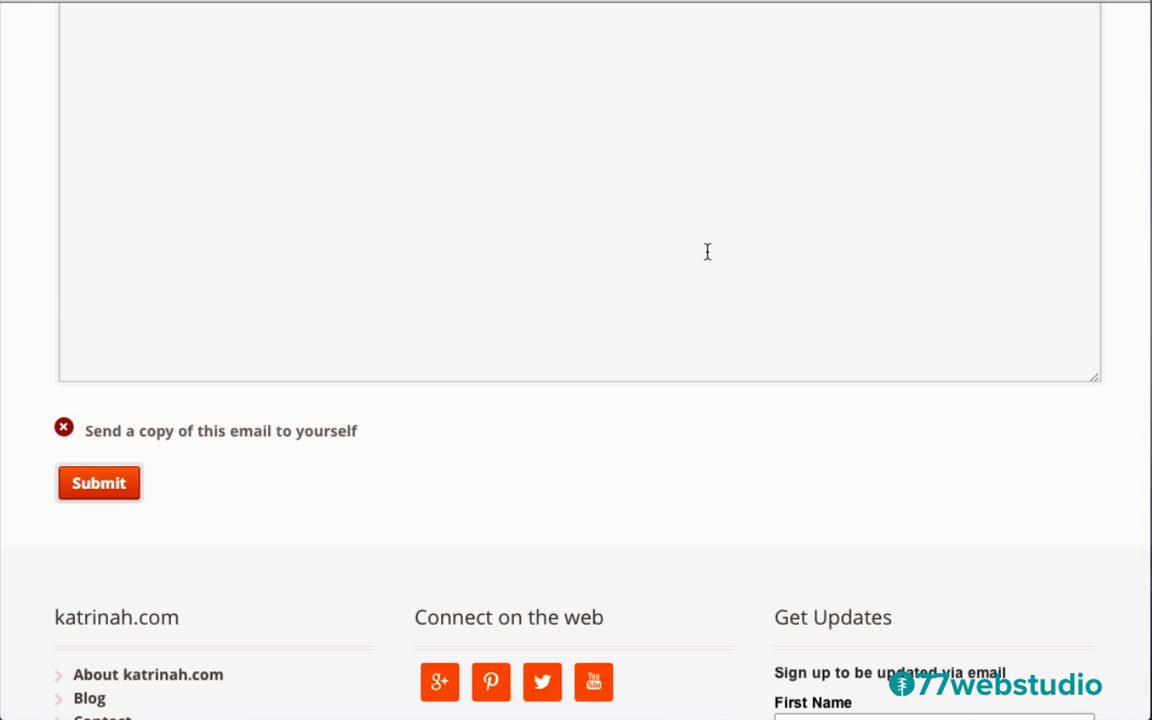
scroll(707, 252, "up", 8)
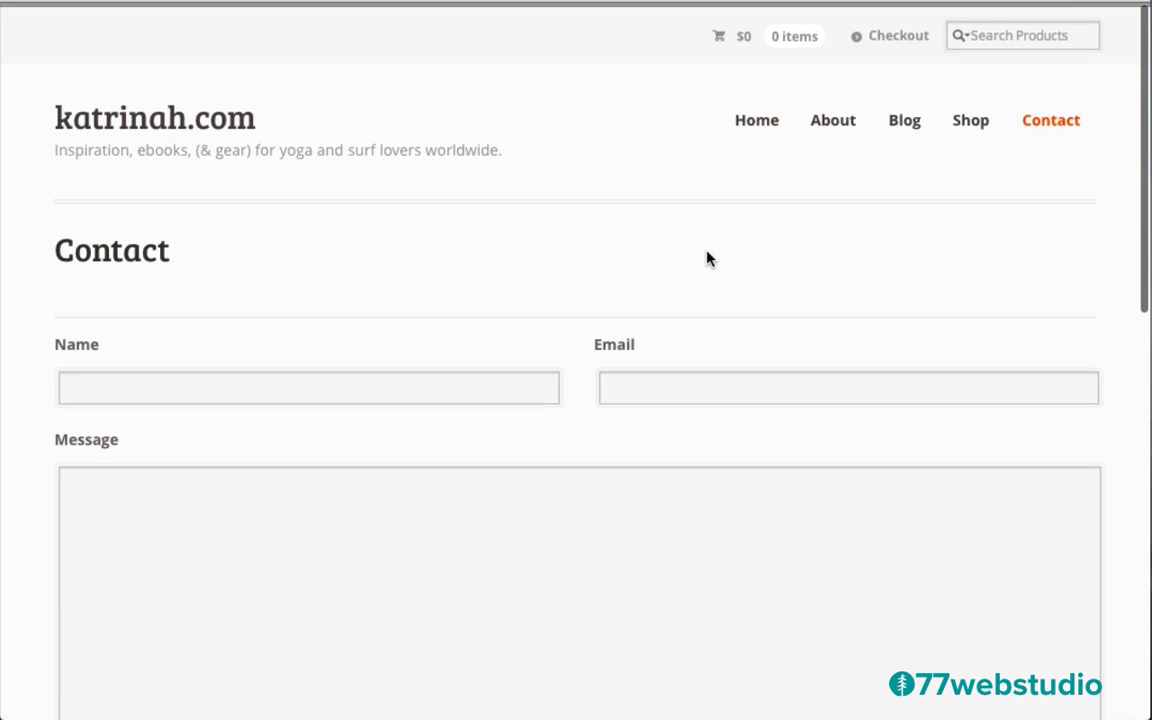
Browse the Shop page's grid of 11 products and return to the top
left_click(965, 121)
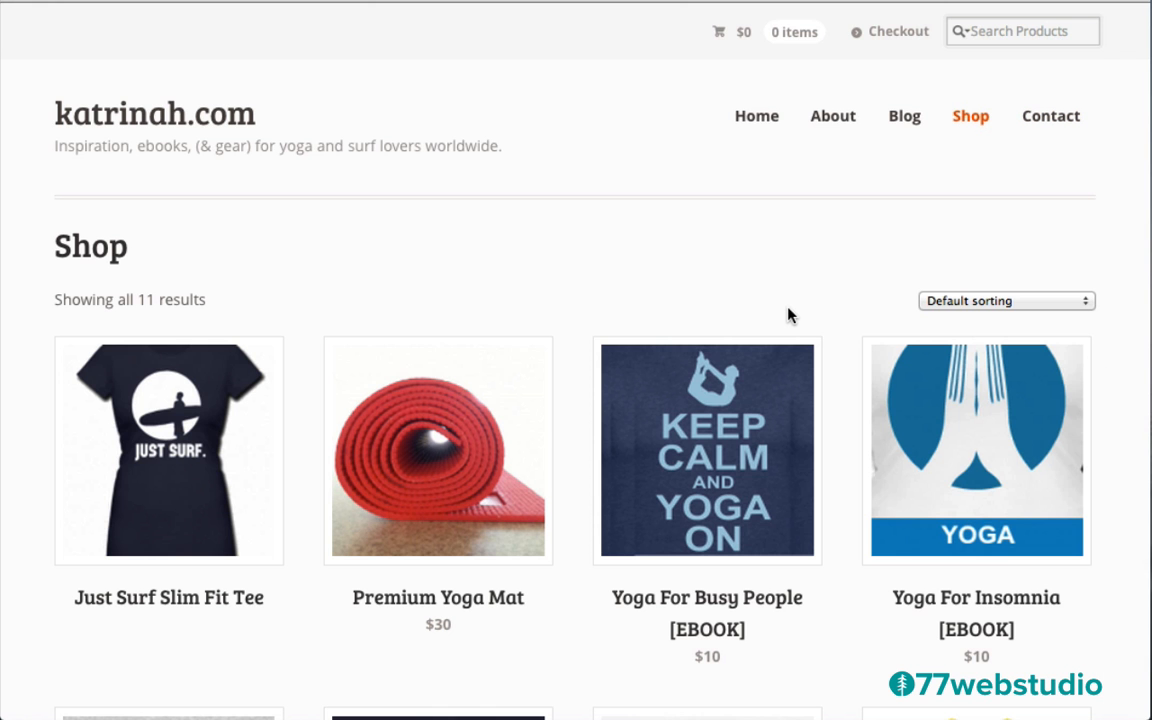
scroll(26, 404, "down", 5)
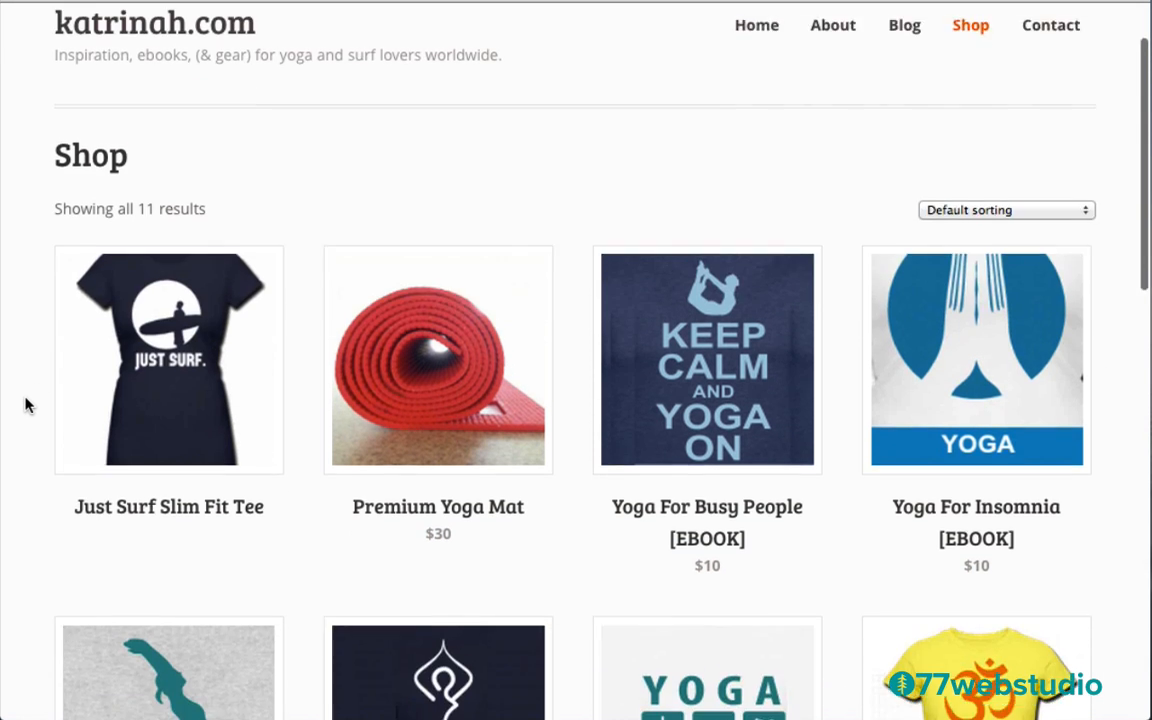
scroll(26, 404, "down", 5)
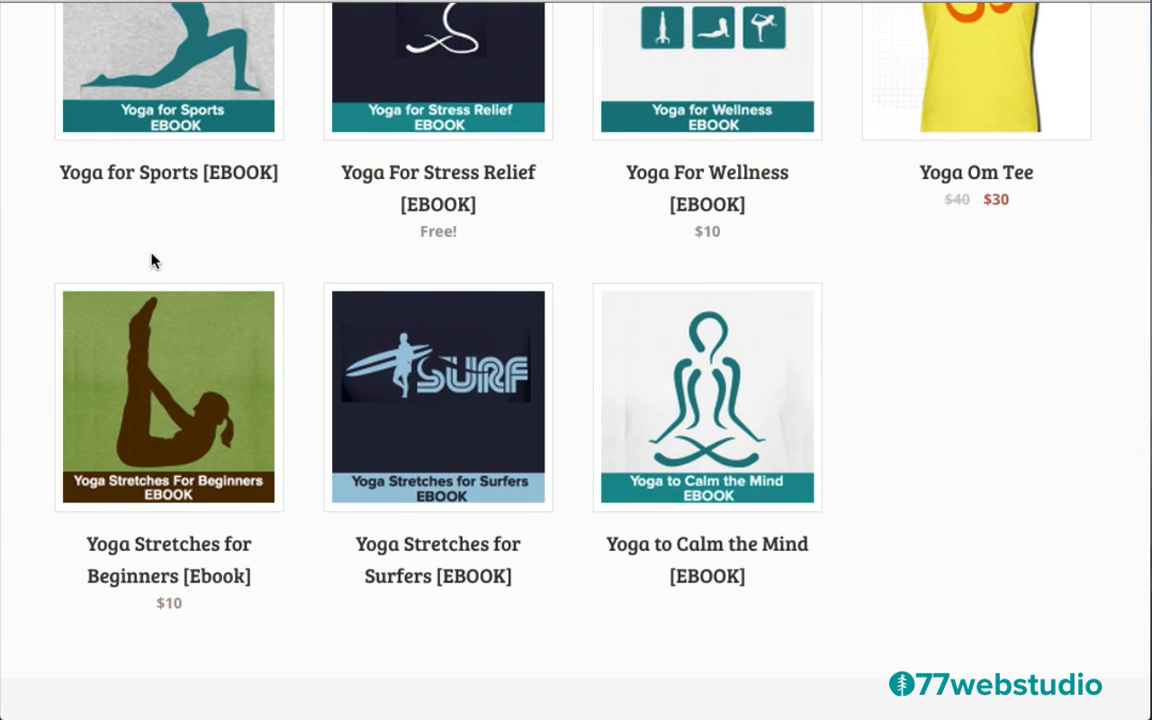
scroll(77, 236, "up", 5)
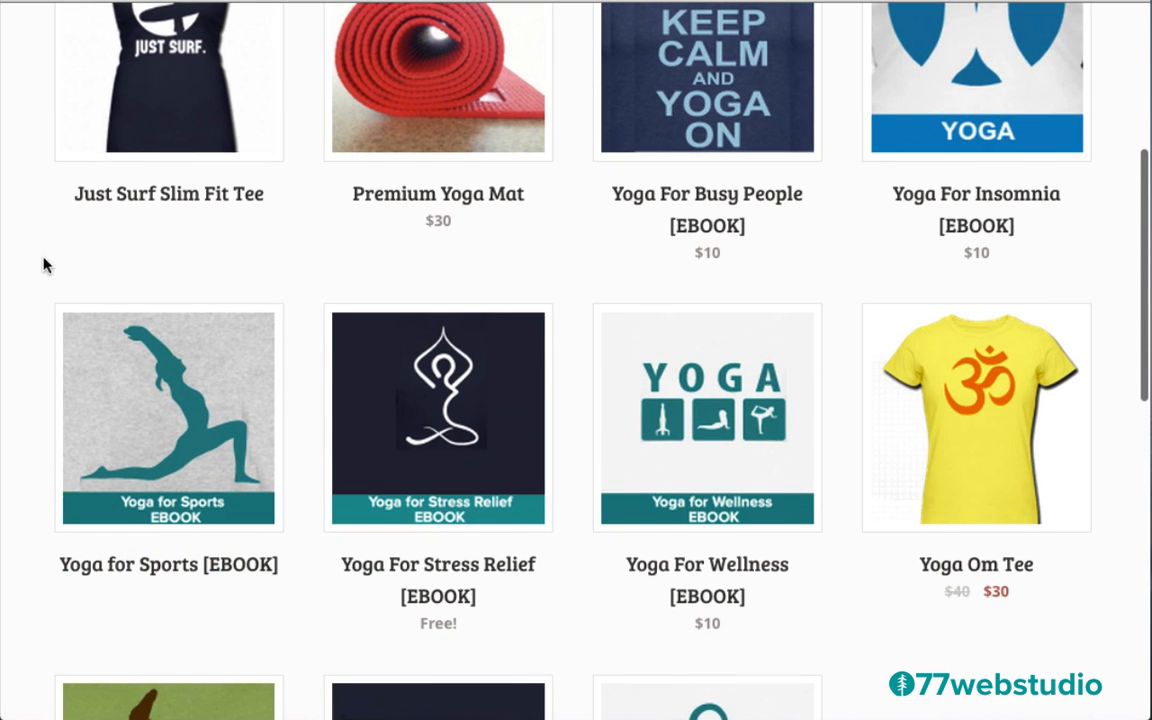
scroll(43, 262, "up", 4)
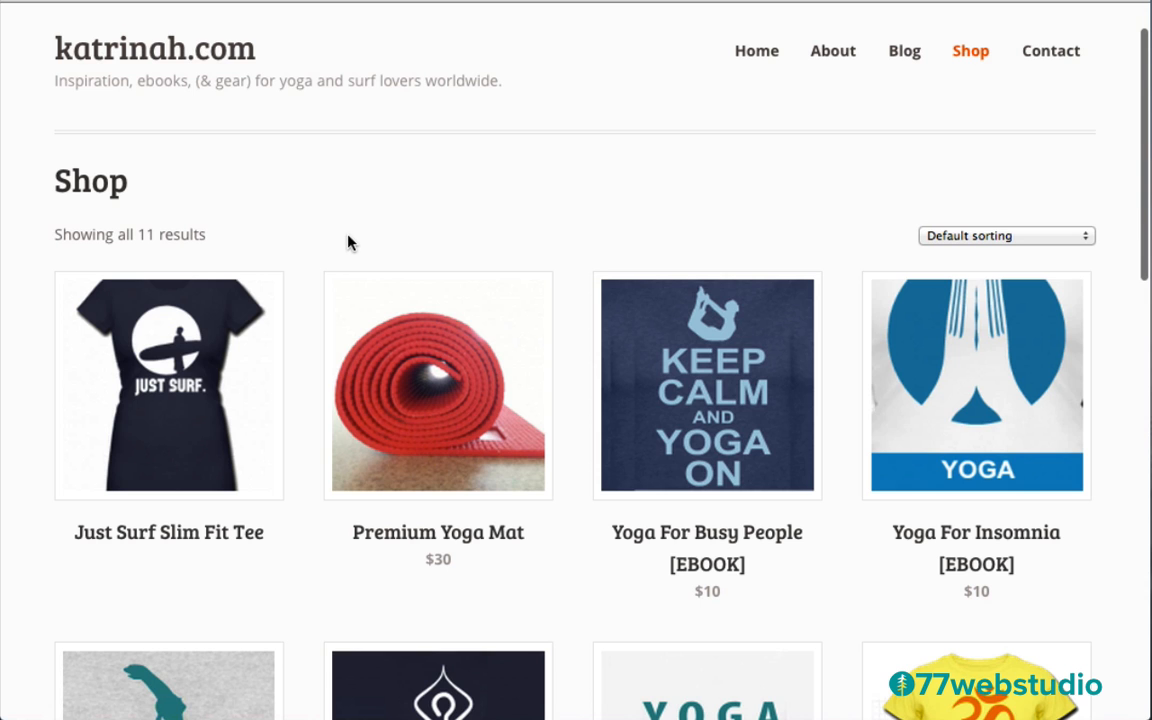
scroll(350, 245, "up", 2)
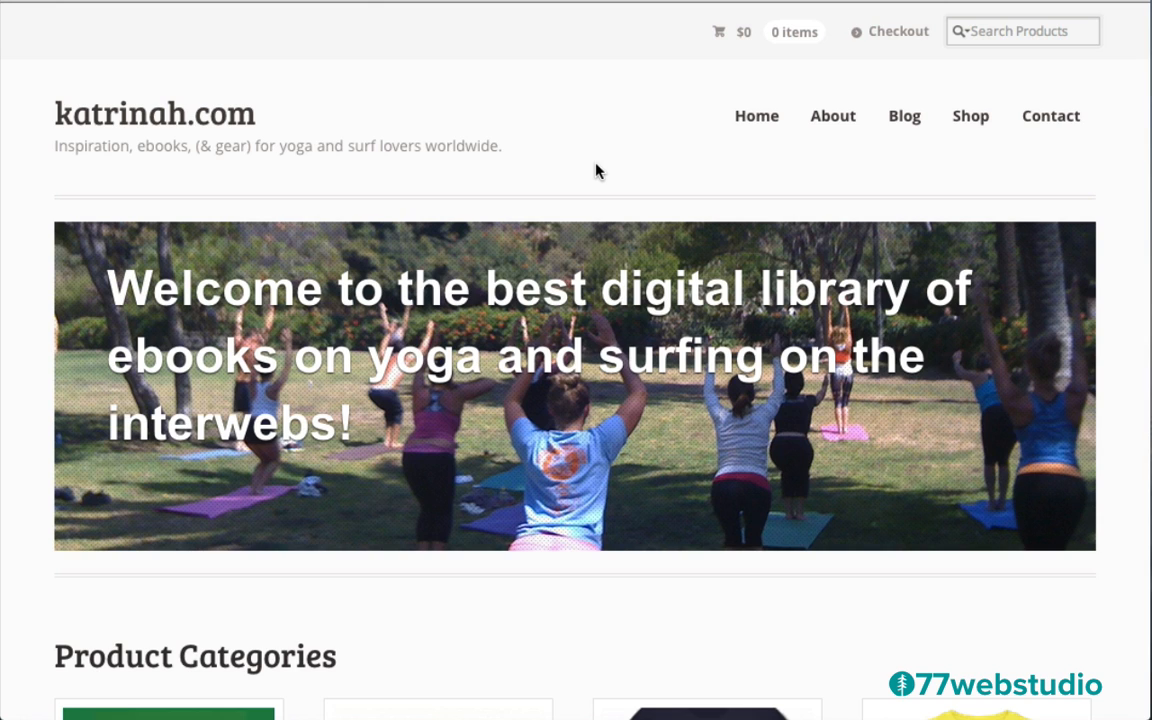
Narrow the browser window so the home page reflows toward its mobile layout
scroll(752, 389, "down", 7)
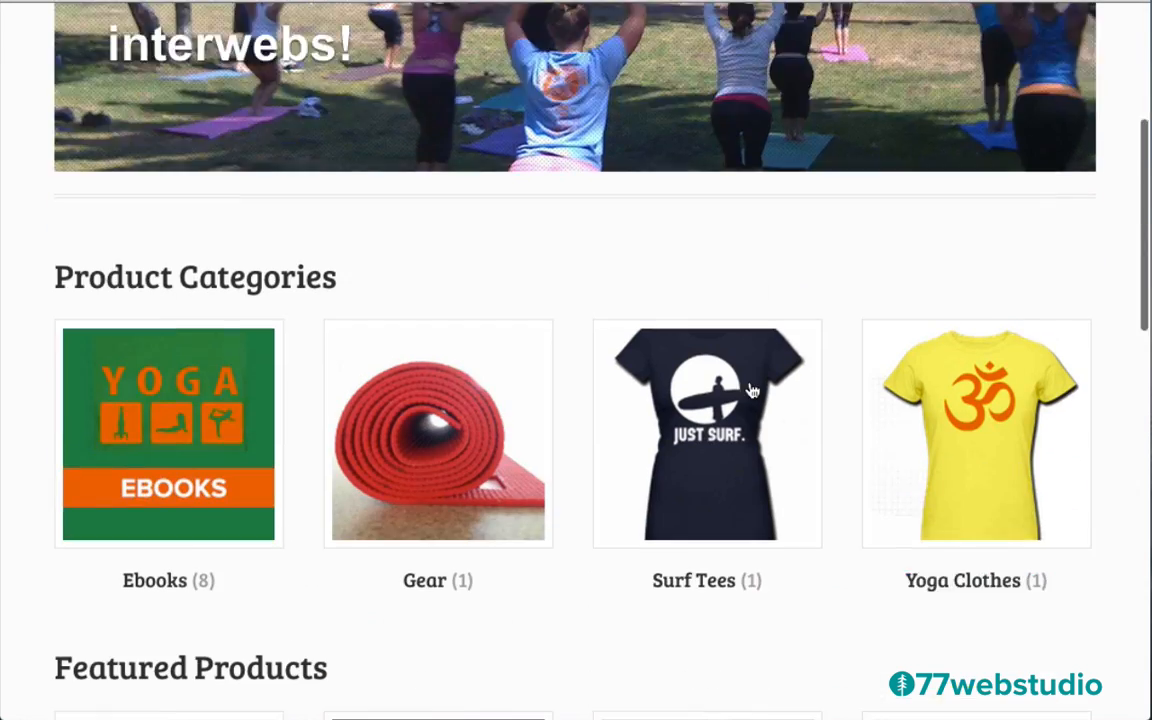
scroll(752, 389, "up", 7)
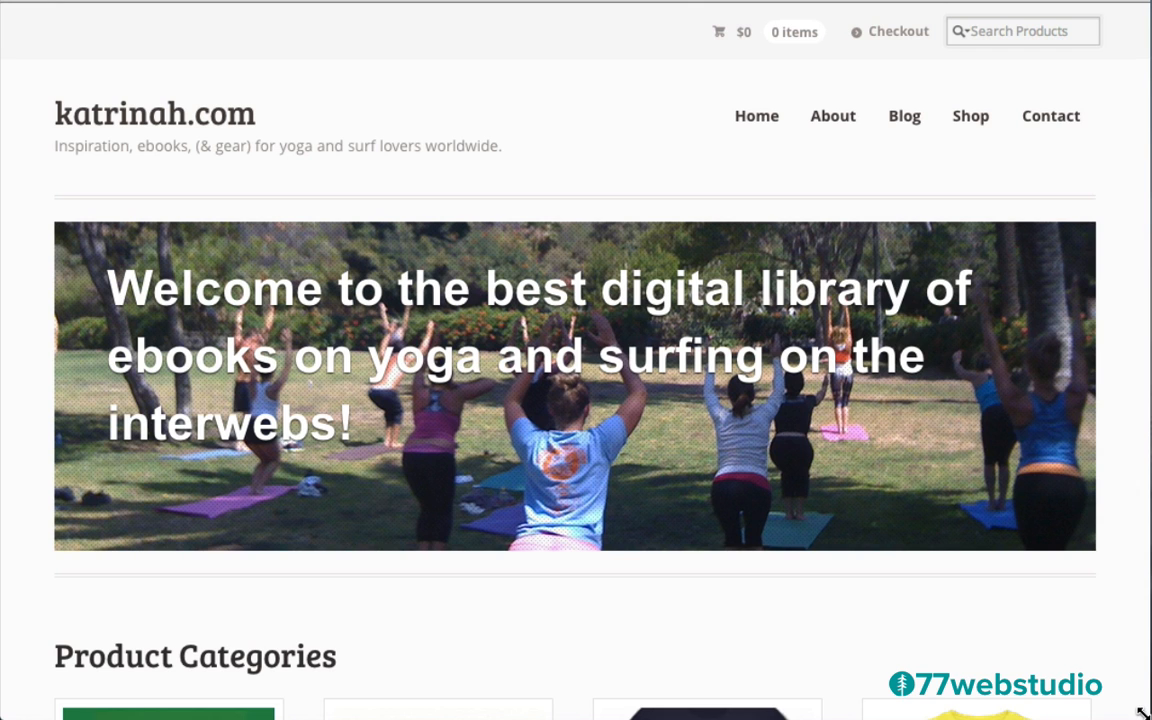
left_click_drag(1142, 713, 452, 716)
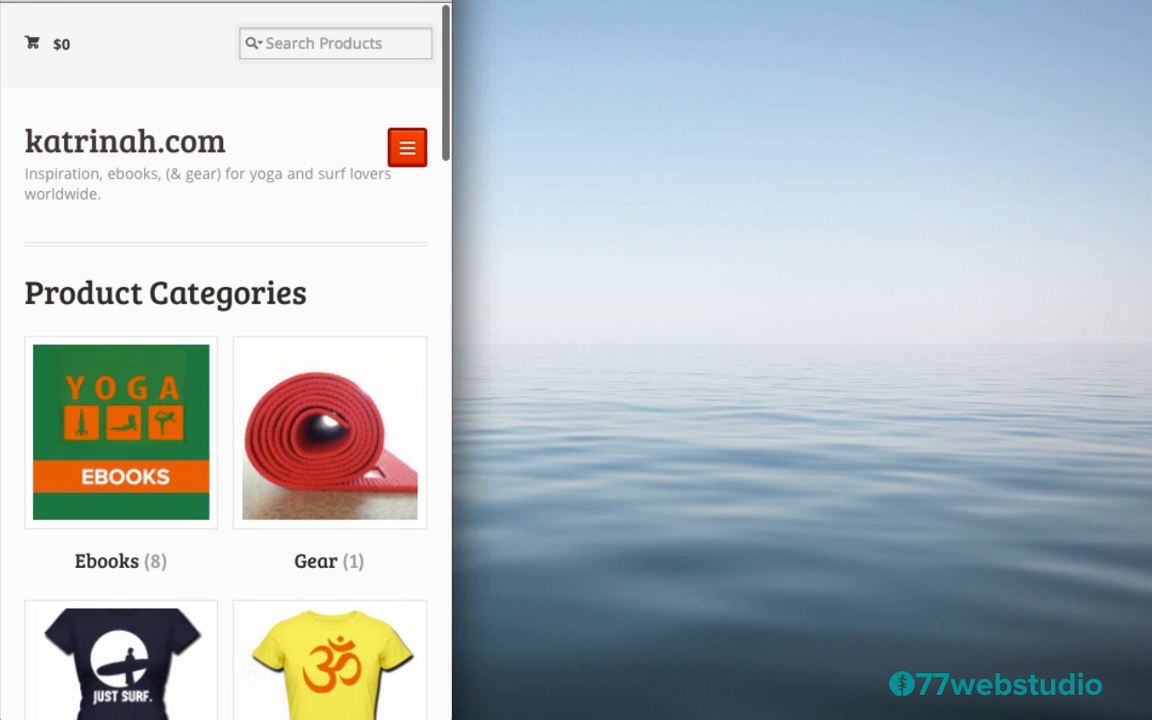
Expand the phone-width hamburger navigation menu, then collapse it again
left_click(407, 152)
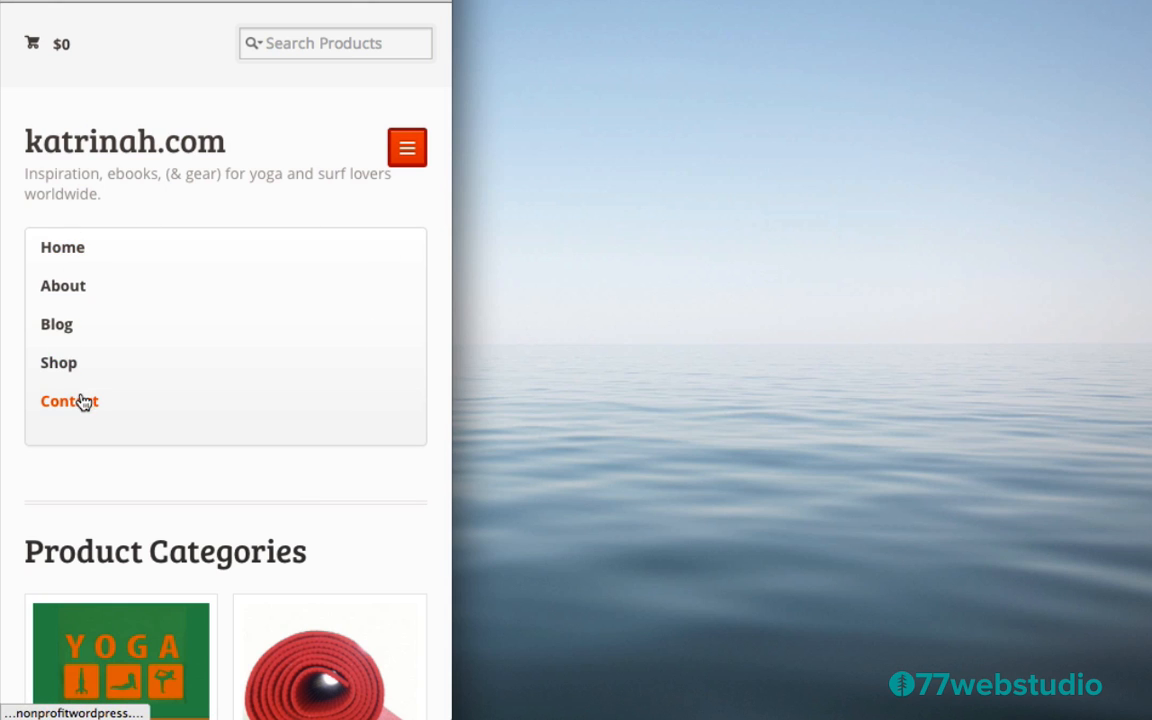
left_click(408, 156)
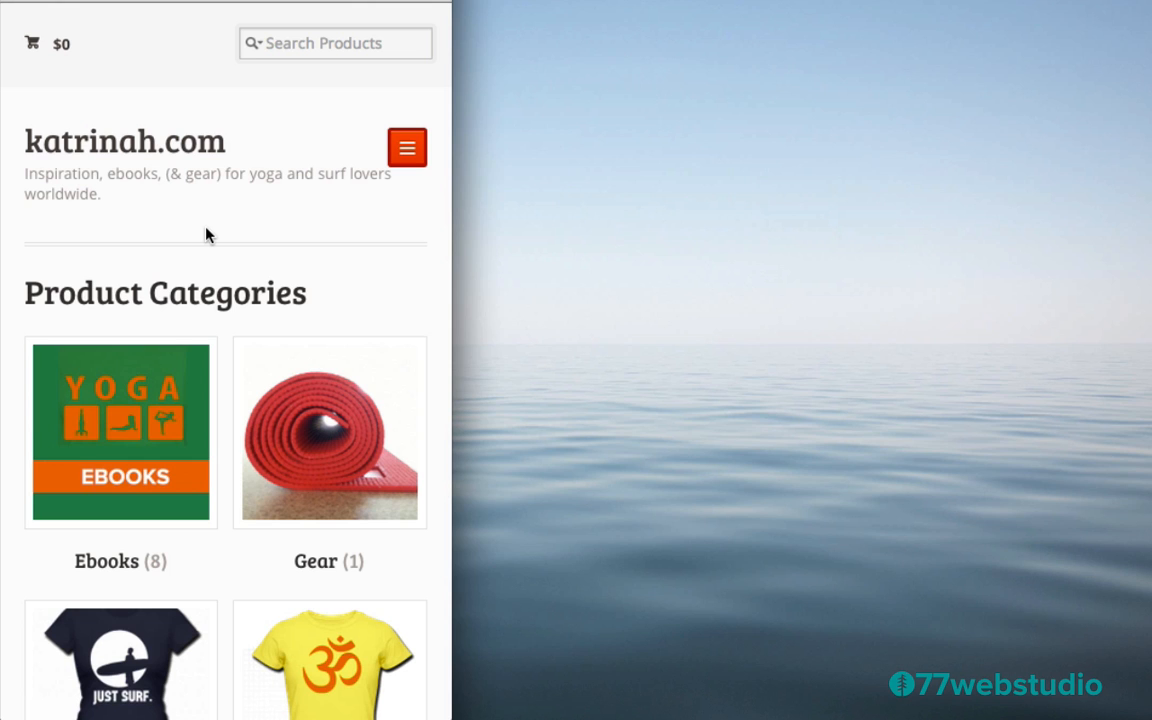
scroll(396, 307, "down", 5)
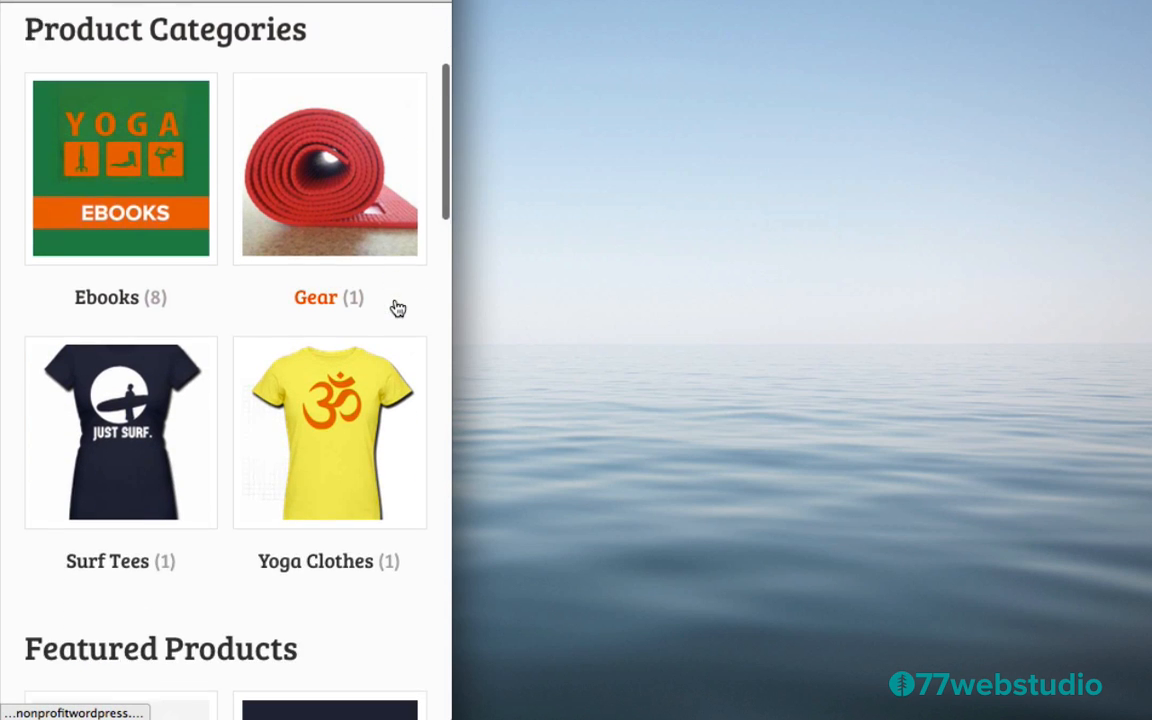
scroll(398, 308, "up", 5)
scroll(398, 300, "down", 3)
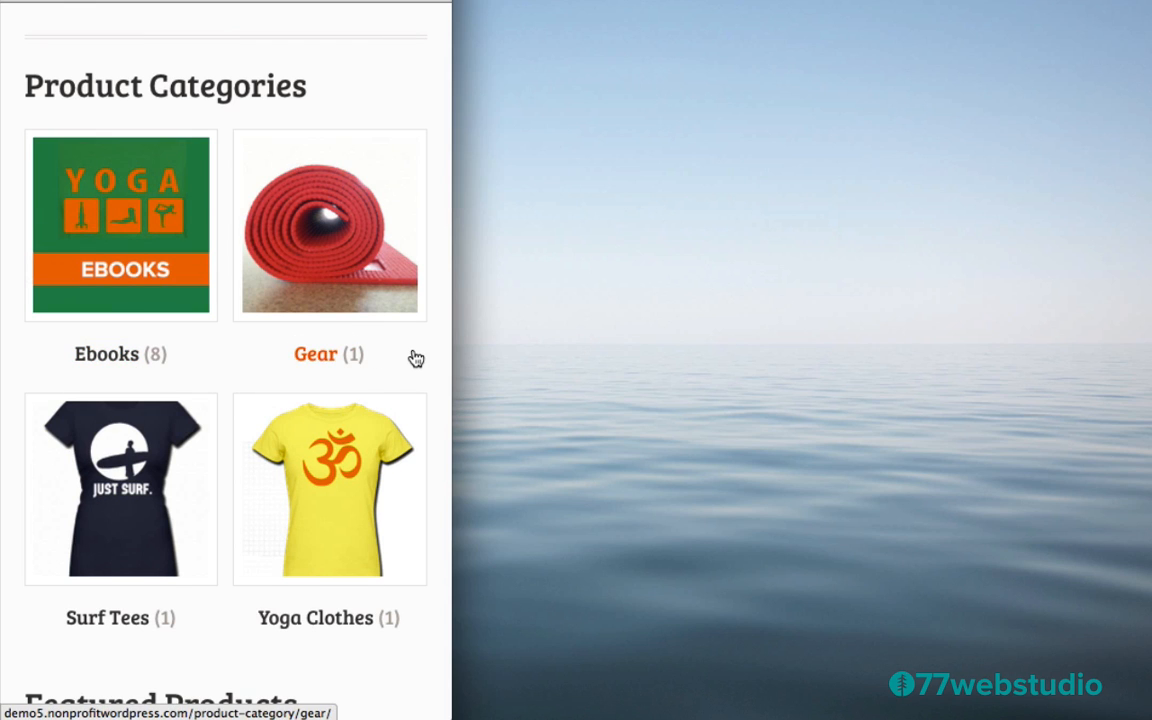
scroll(415, 358, "down", 6)
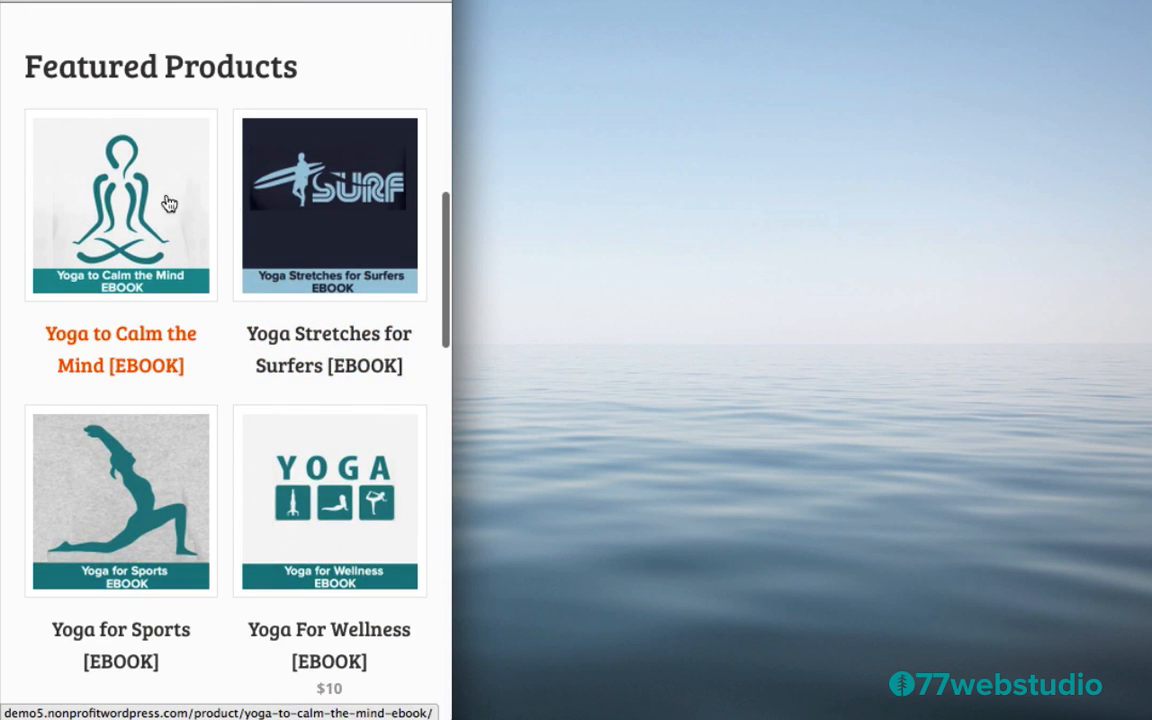
scroll(327, 375, "down", 5)
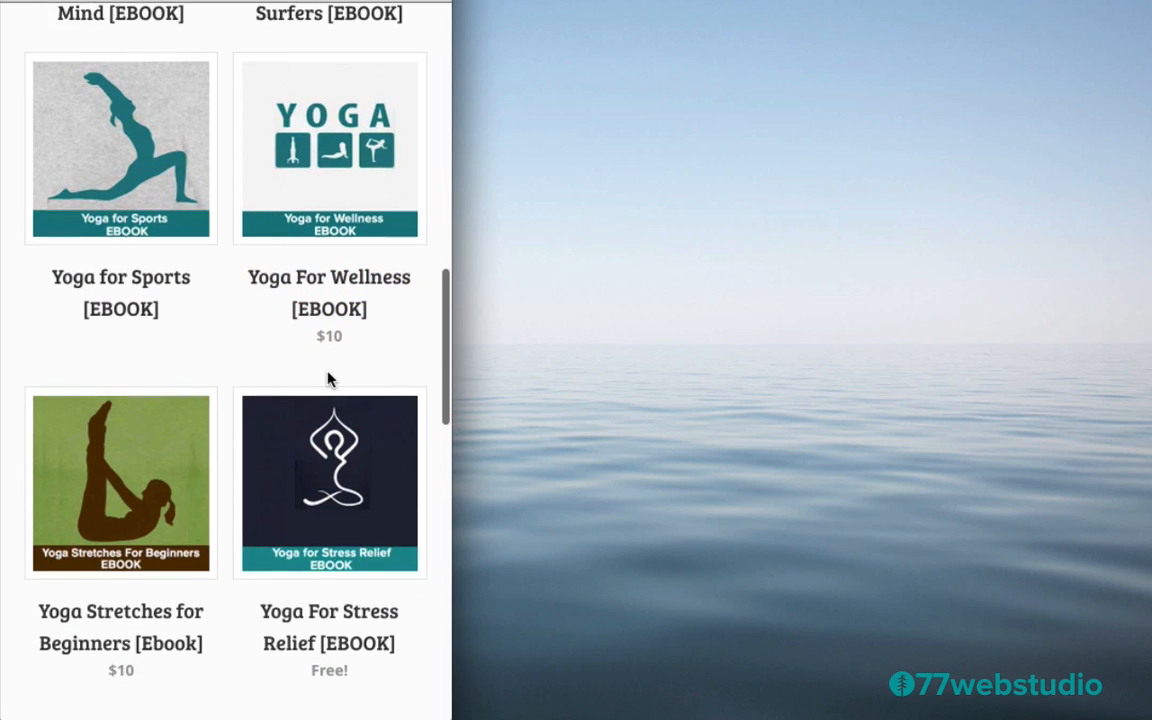
scroll(329, 378, "down", 8)
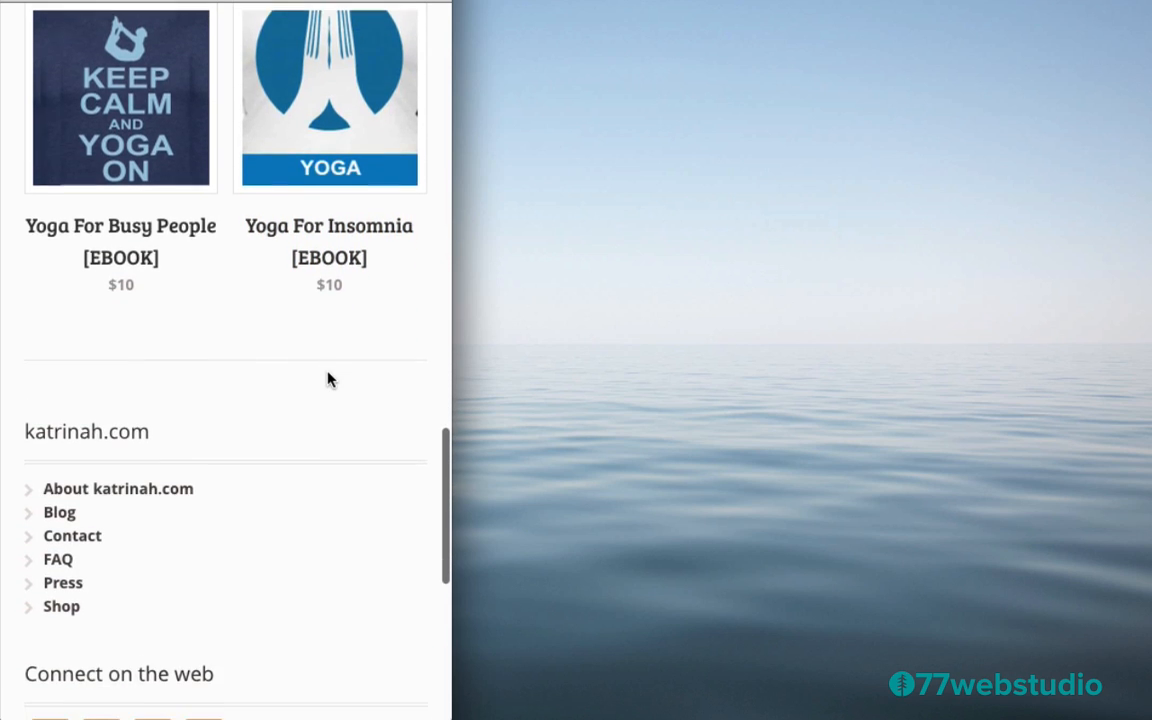
scroll(329, 378, "down", 4)
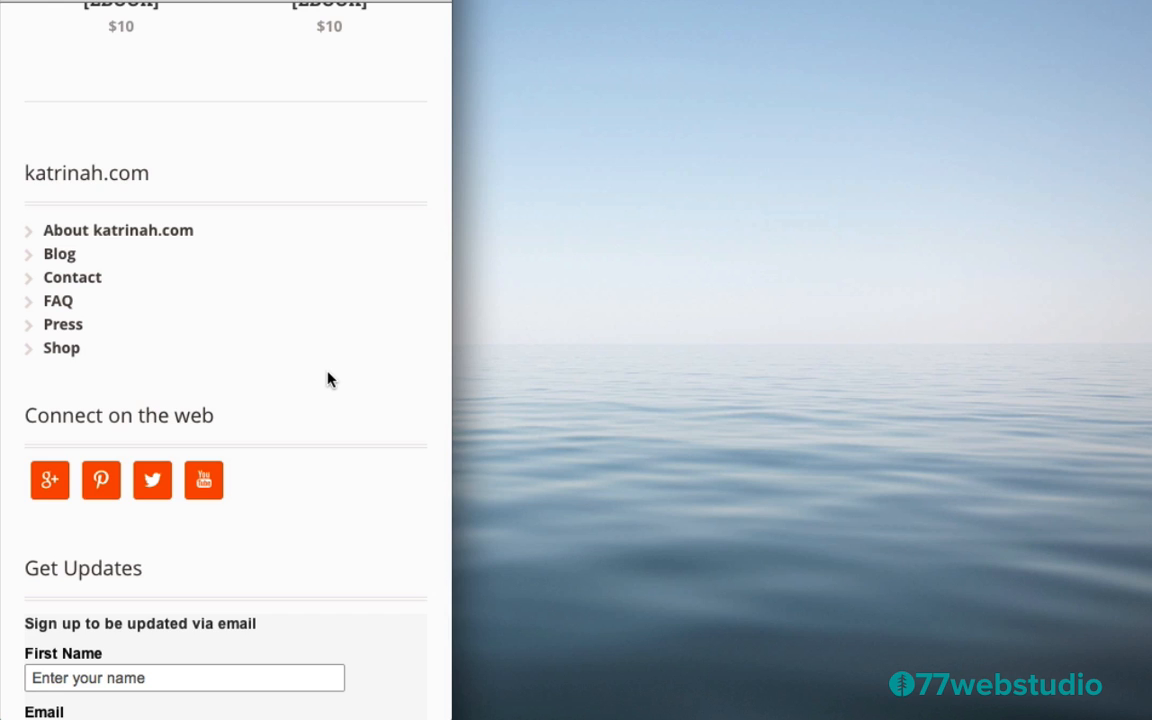
scroll(329, 378, "down", 6)
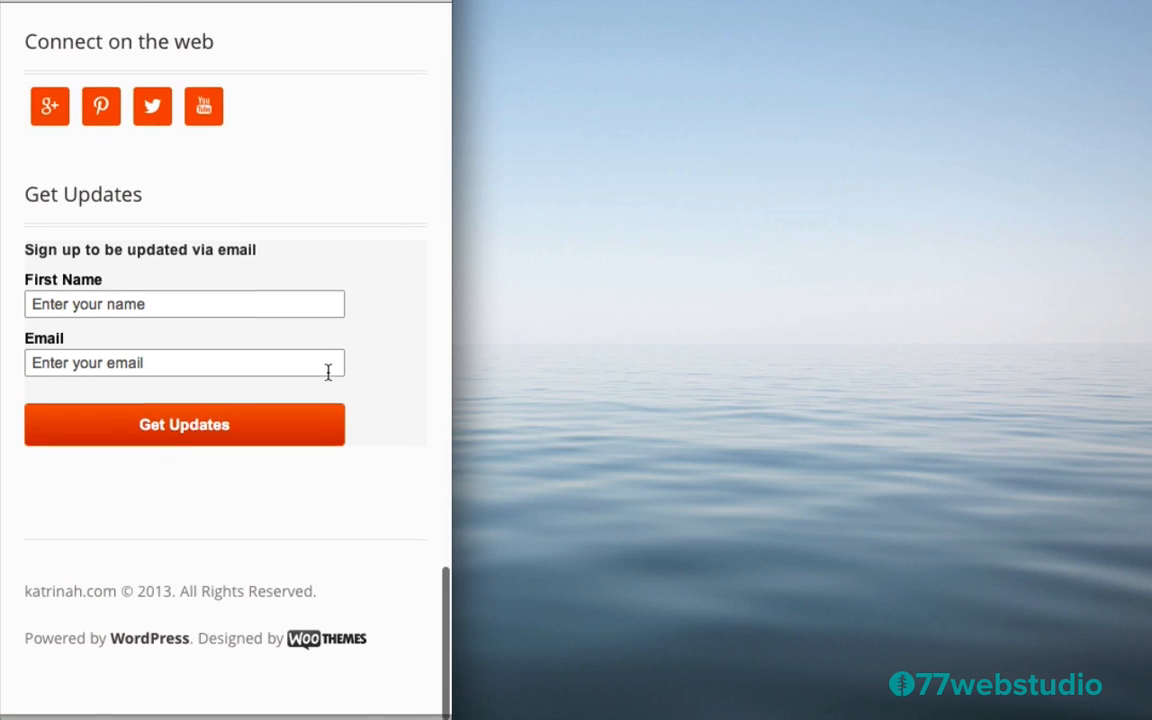
scroll(329, 374, "up", 5)
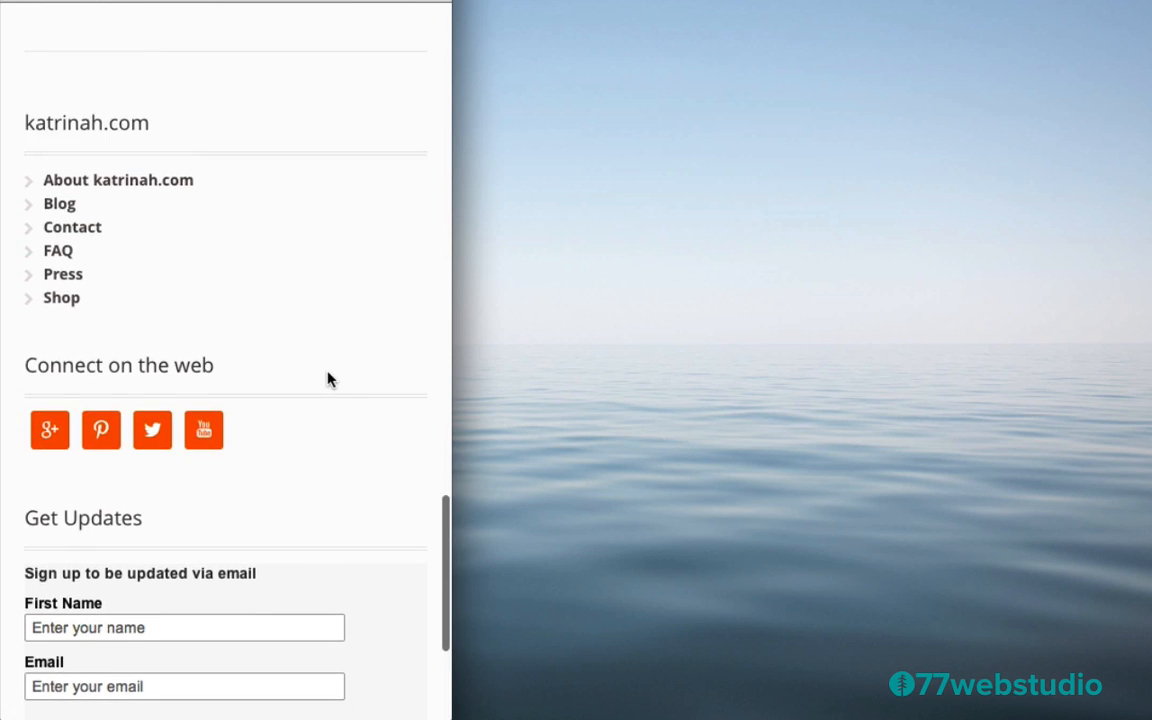
scroll(329, 378, "up", 20)
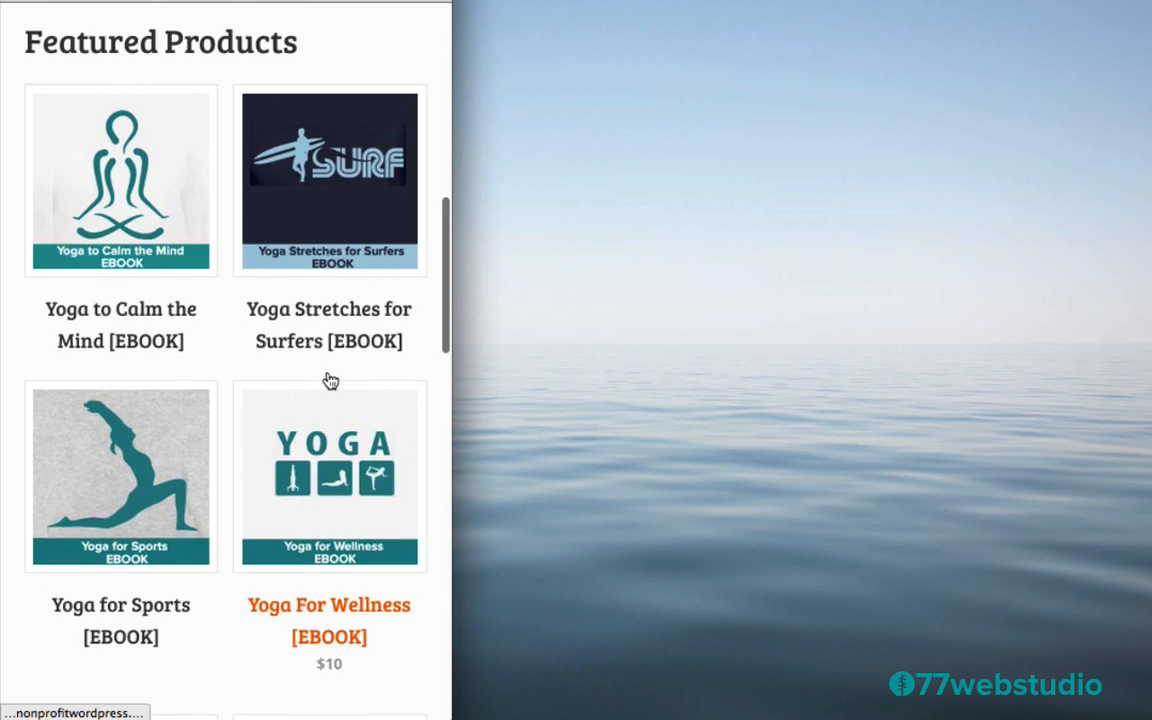
scroll(329, 380, "up", 15)
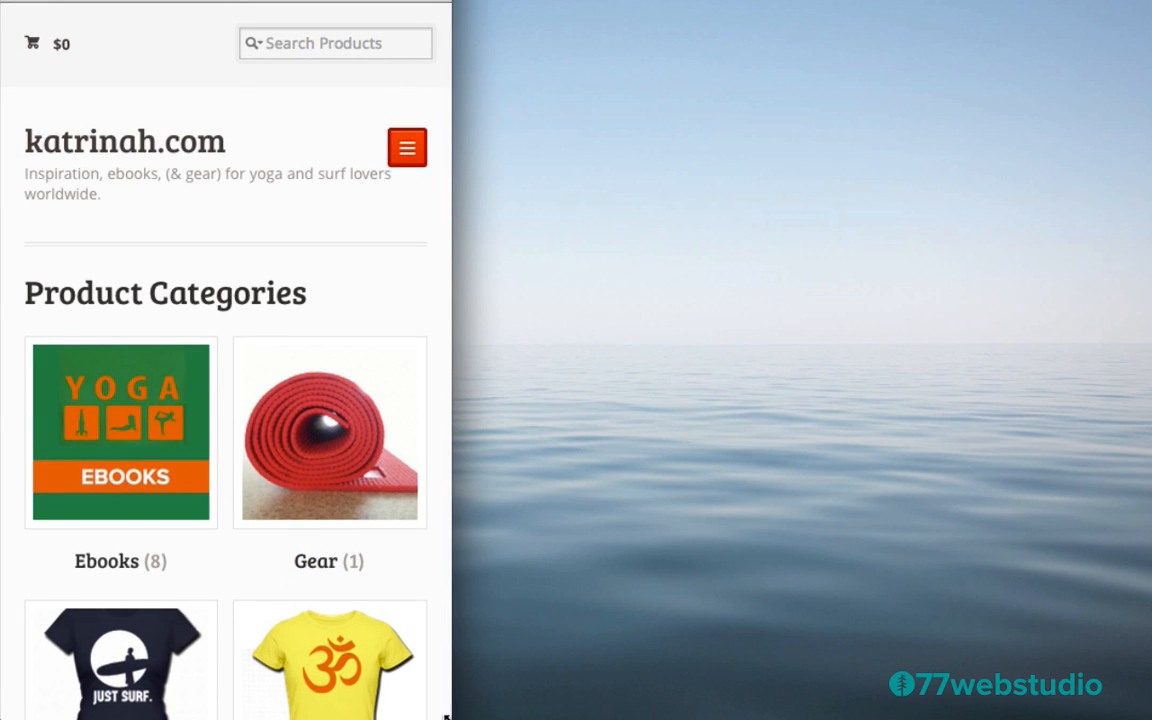
Widen the browser back to full desktop layout and check the footer
left_click_drag(447, 716, 800, 701)
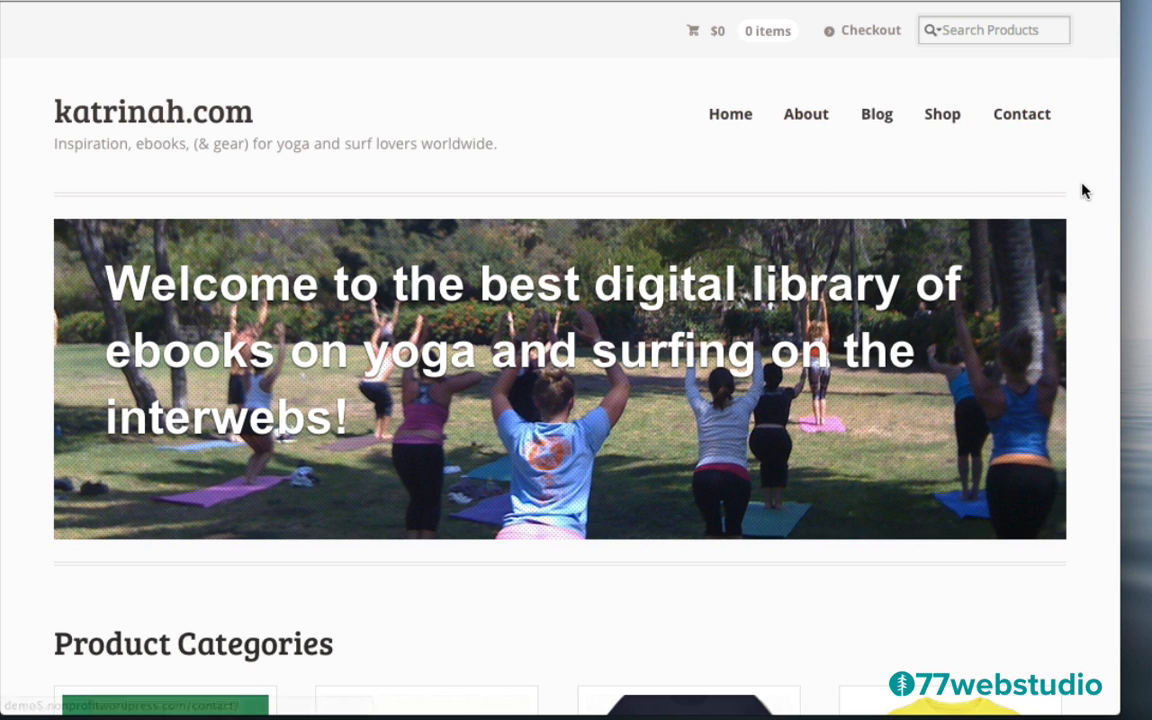
scroll(1083, 188, "down", 3)
scroll(1083, 190, "down", 14)
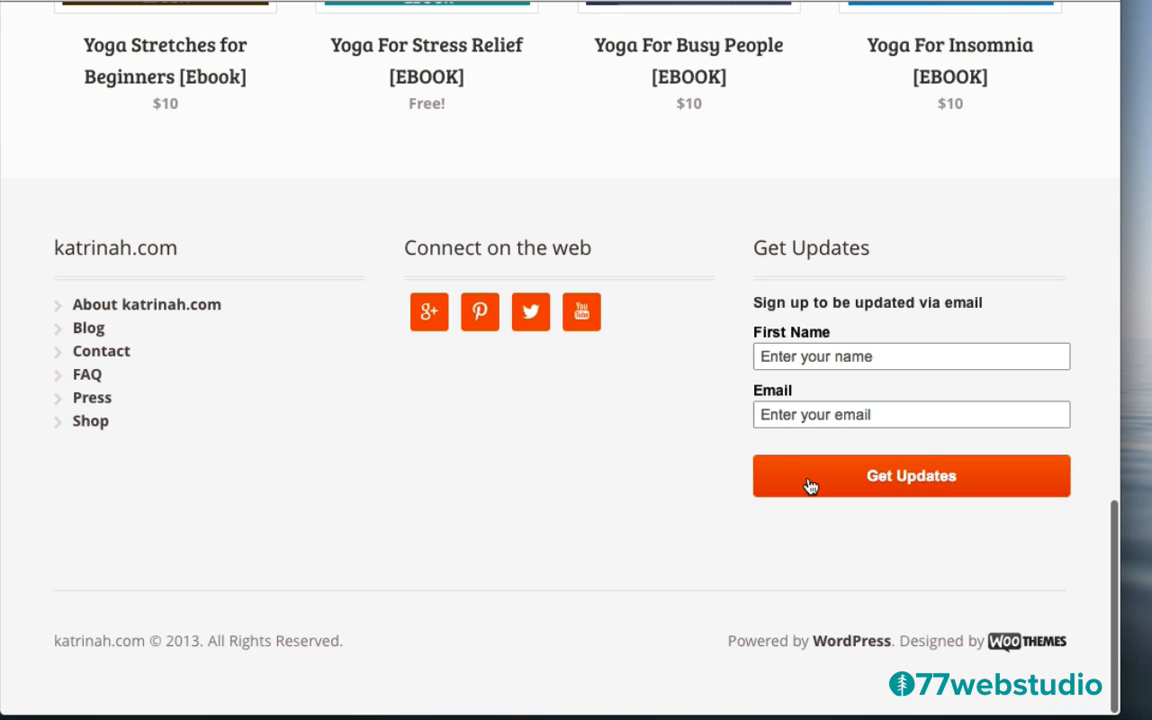
scroll(679, 357, "up", 20)
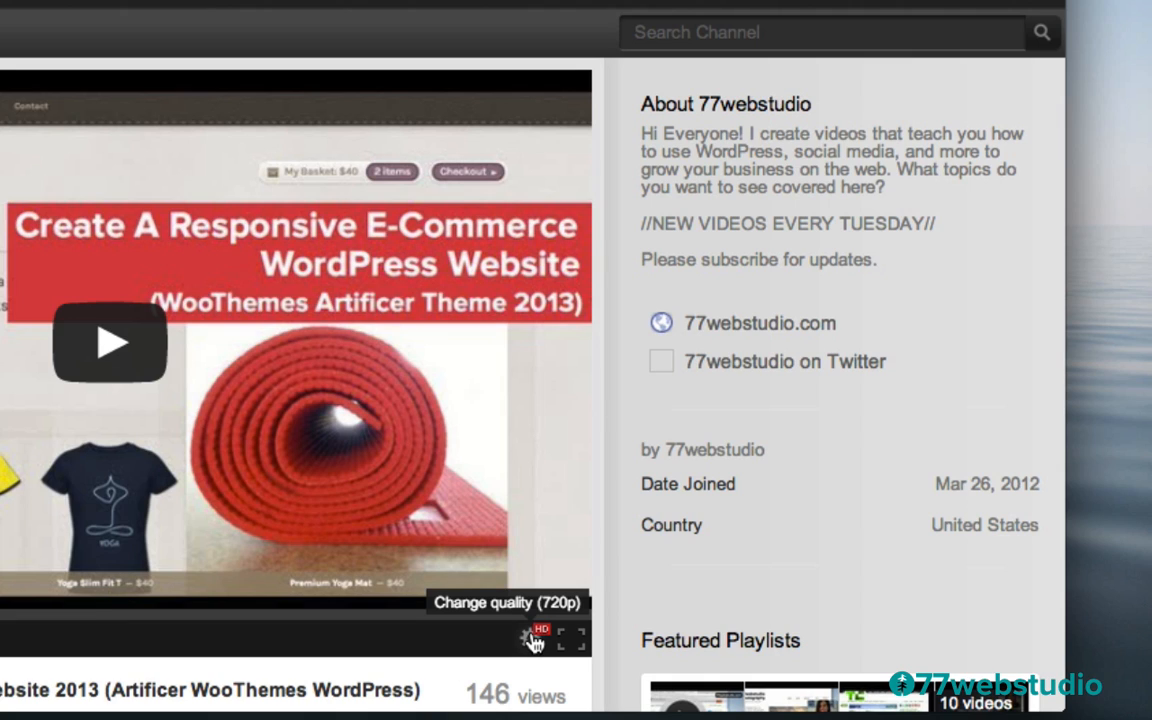
left_click(532, 642)
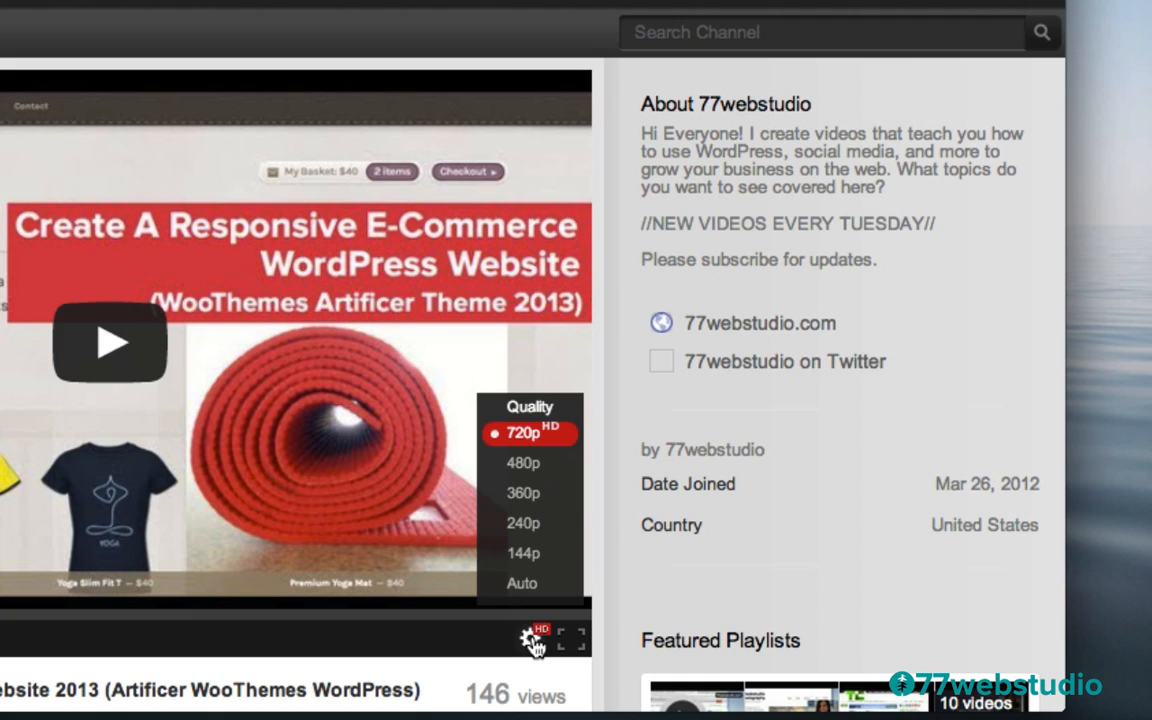
left_click(545, 438)
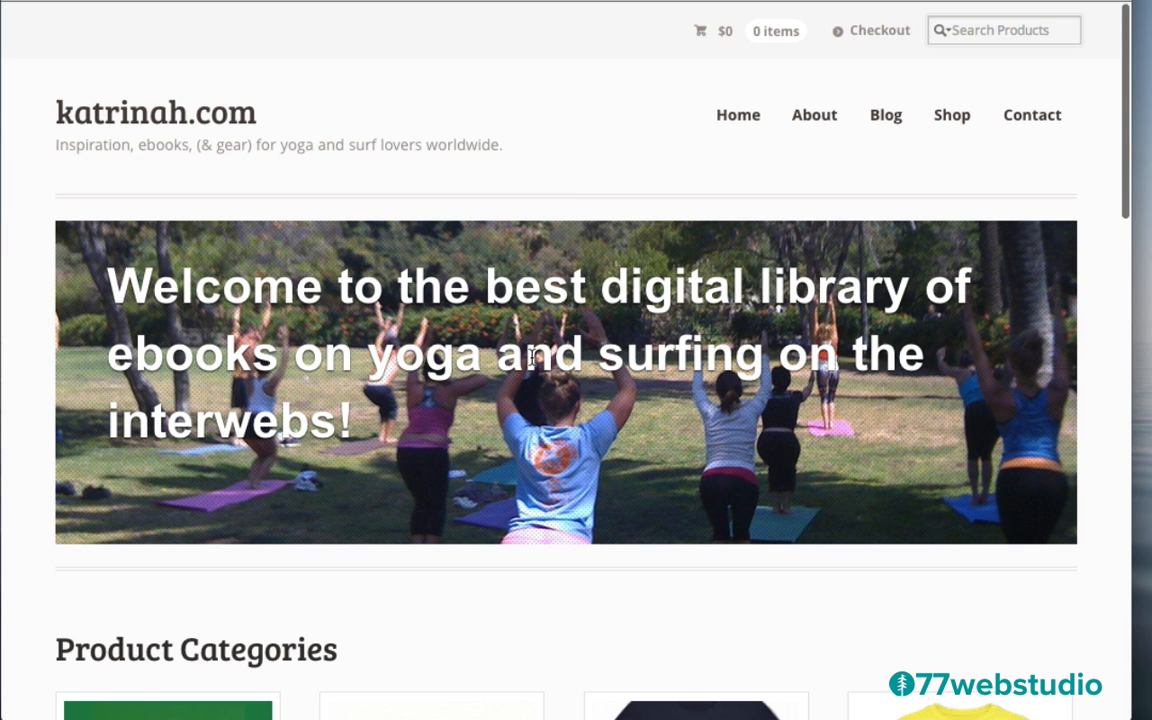
scroll(533, 365, "down", 5)
scroll(533, 365, "up", 4)
scroll(533, 365, "up", 2)
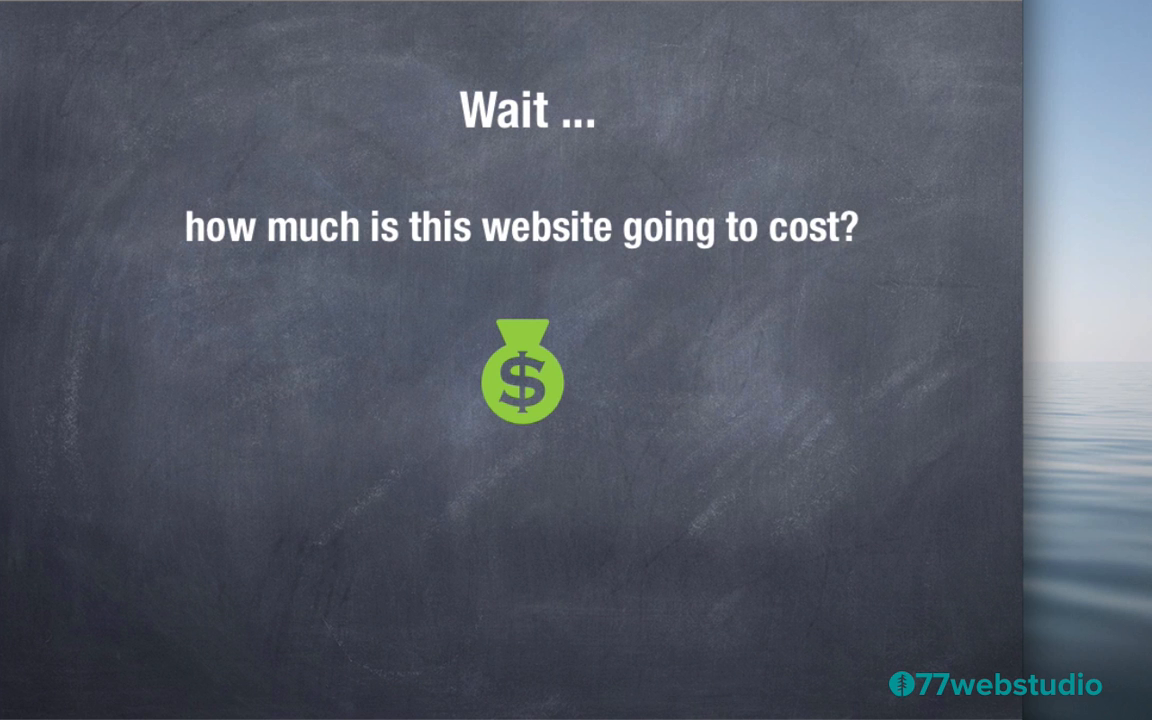
Advance to the cost table showing domain name $12.95 and web hosting from $4/month
key("Right")
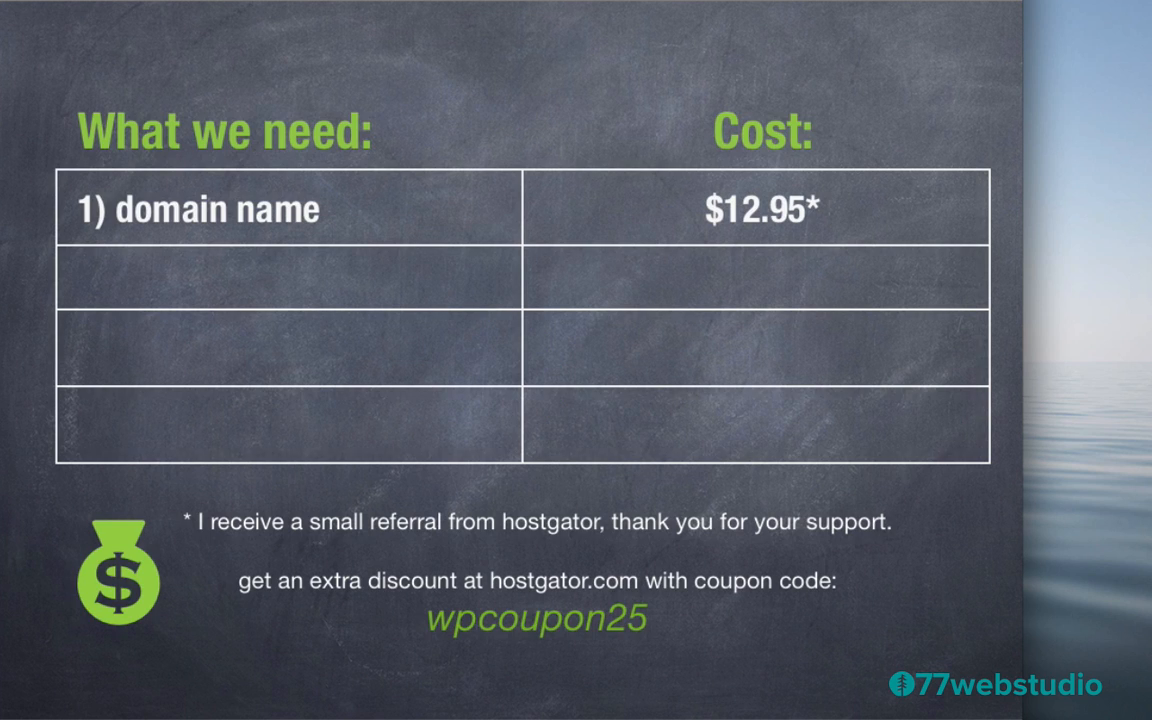
key("Right")
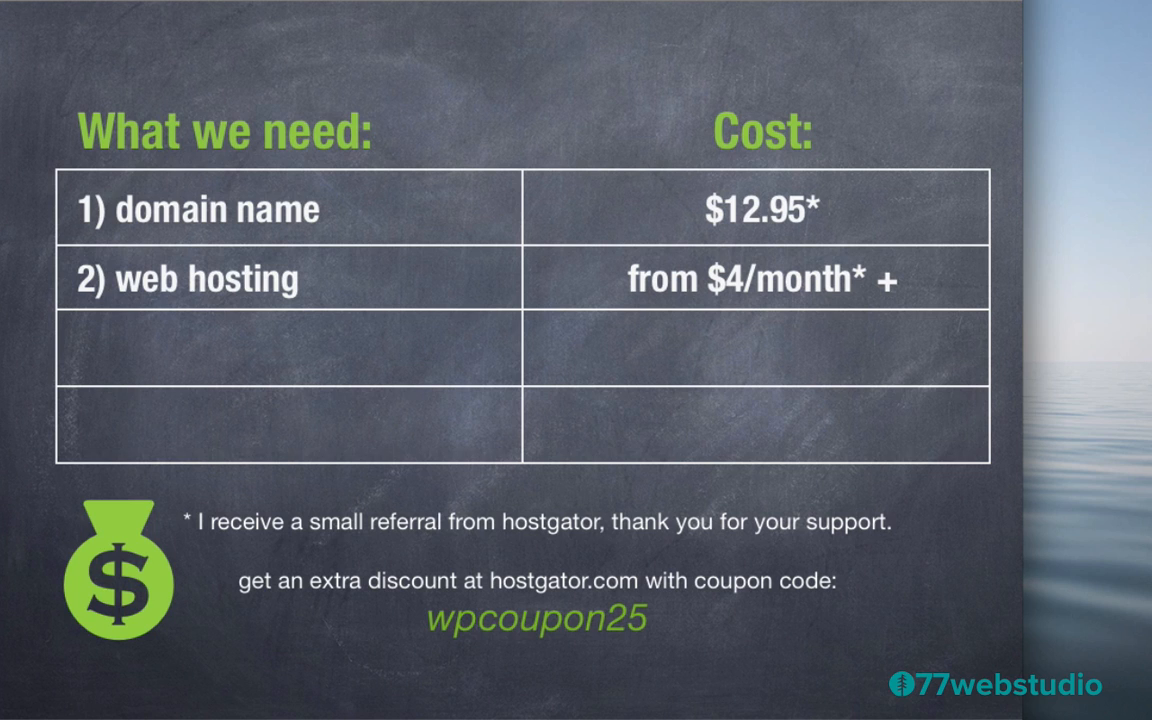
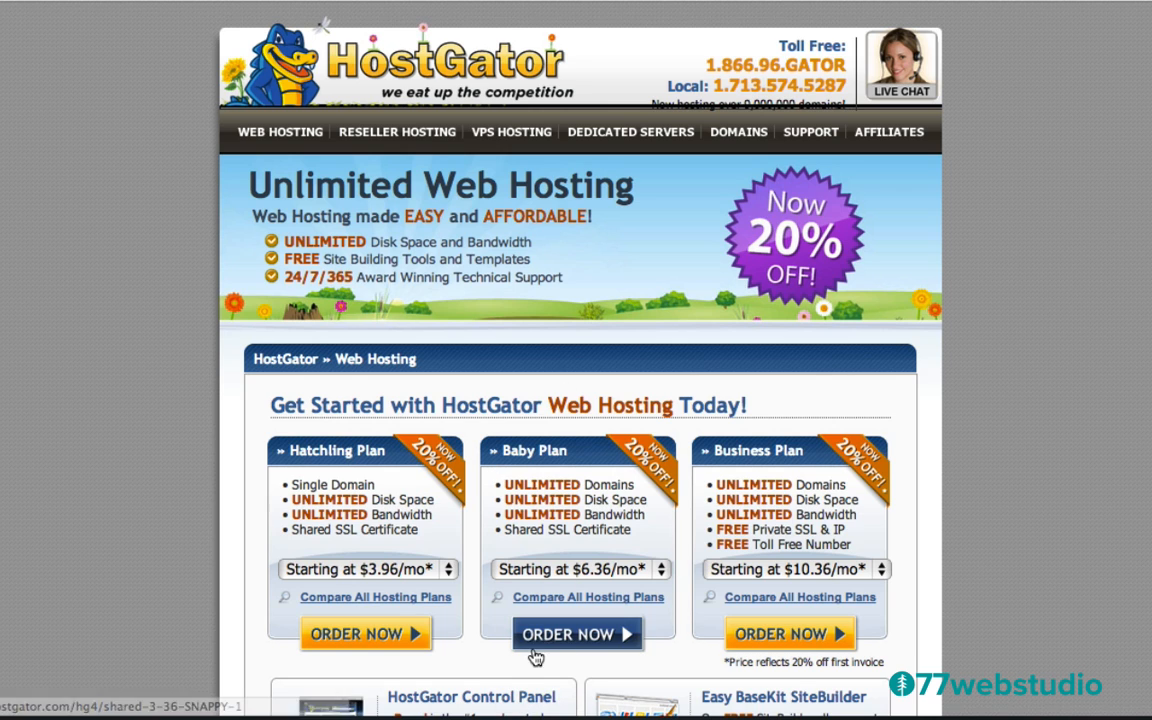
Start an order for the Baby plan and place the cursor in the domain name field
left_click(561, 636)
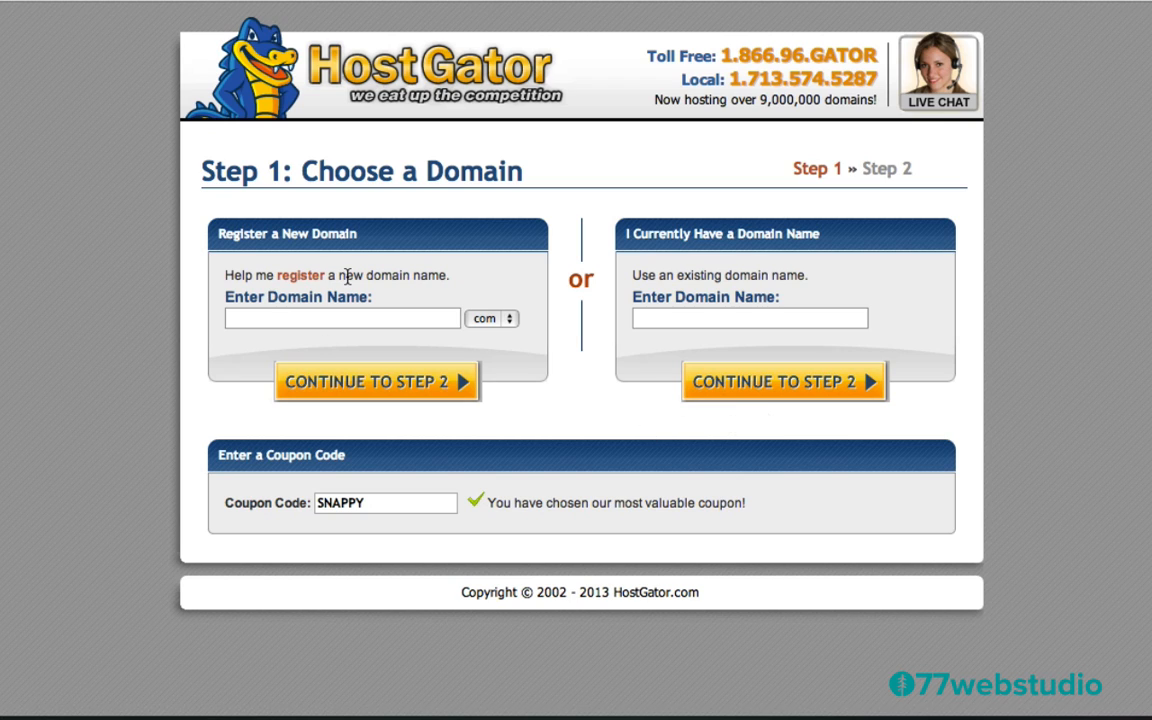
left_click(276, 319)
Replace the SNAPPY coupon with the wpcoupon25 coupon code
double_click(368, 503)
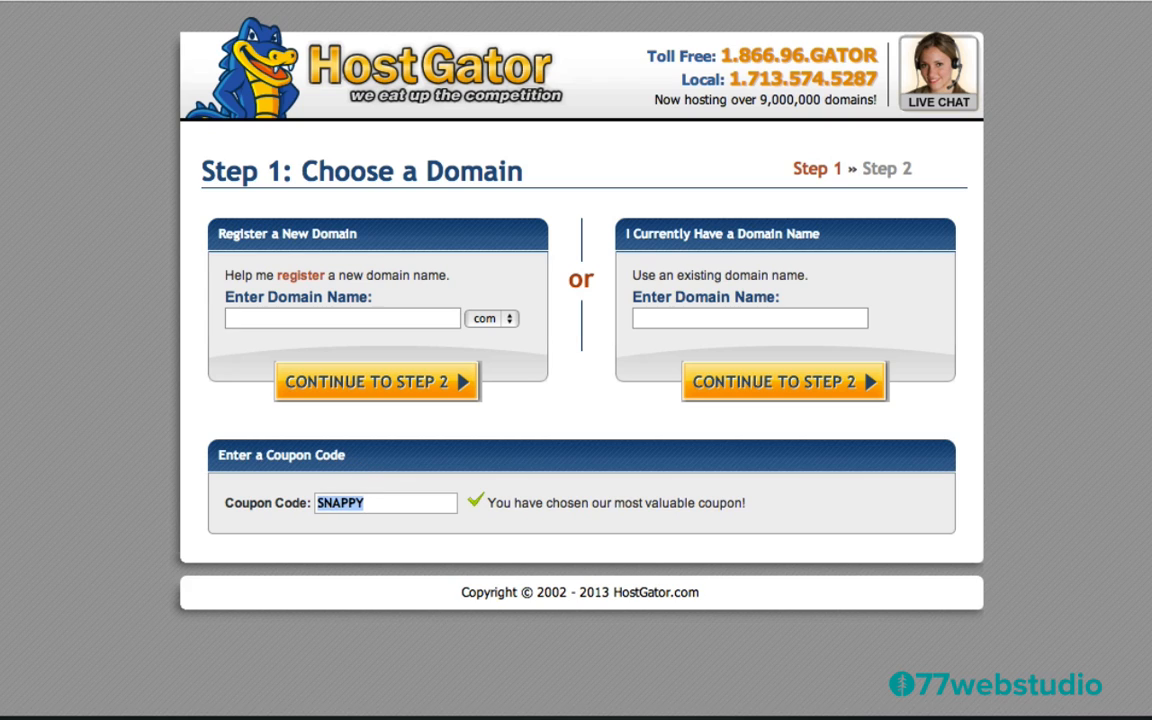
type("wp")
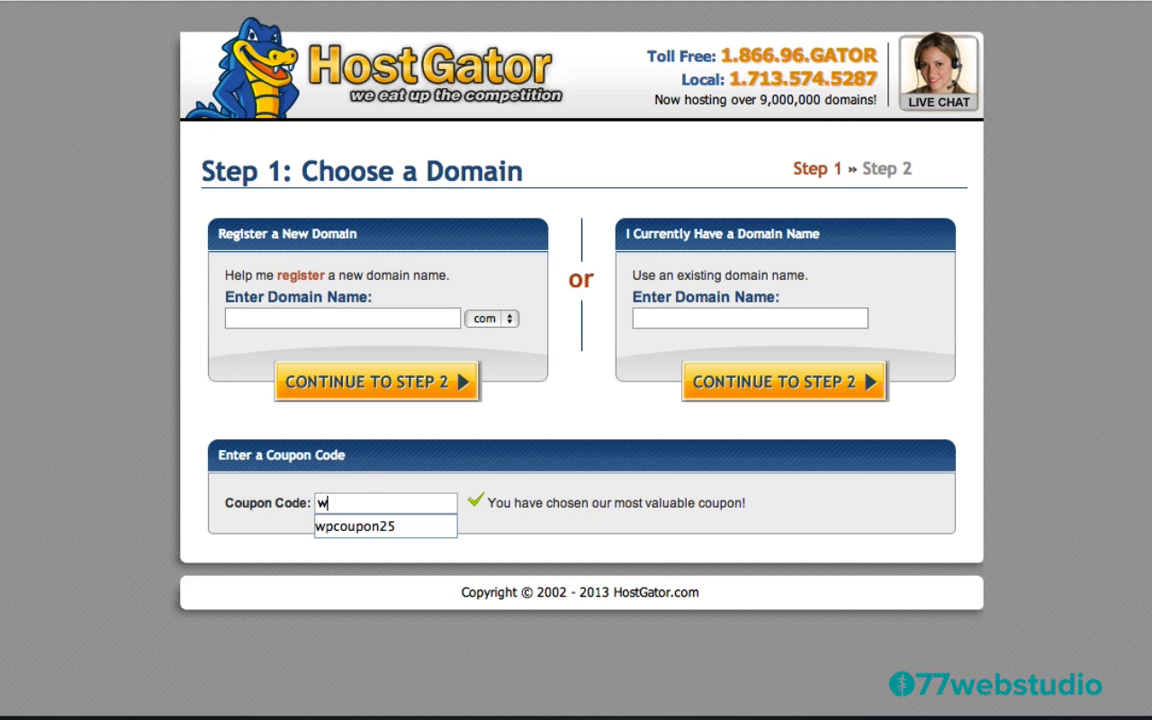
left_click(350, 527)
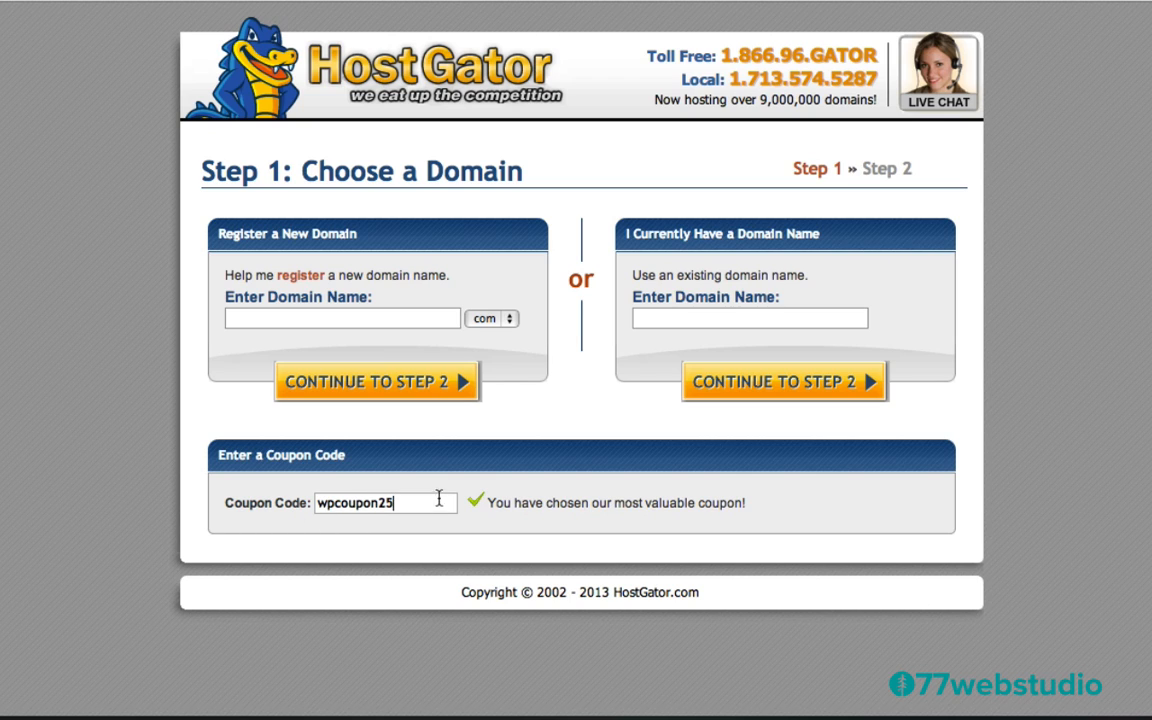
Register the new domain dhjfuigpog and continue to Step 2: Billing Information
left_click(246, 320)
type("dhjfuigpog")
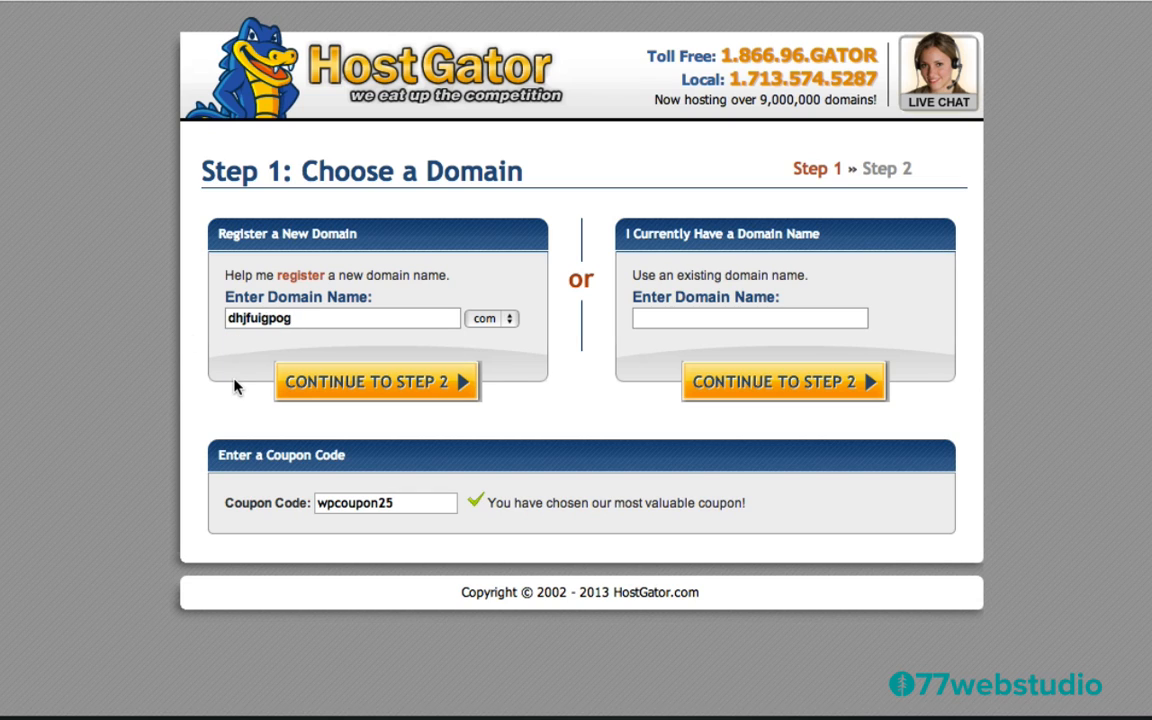
left_click(369, 386)
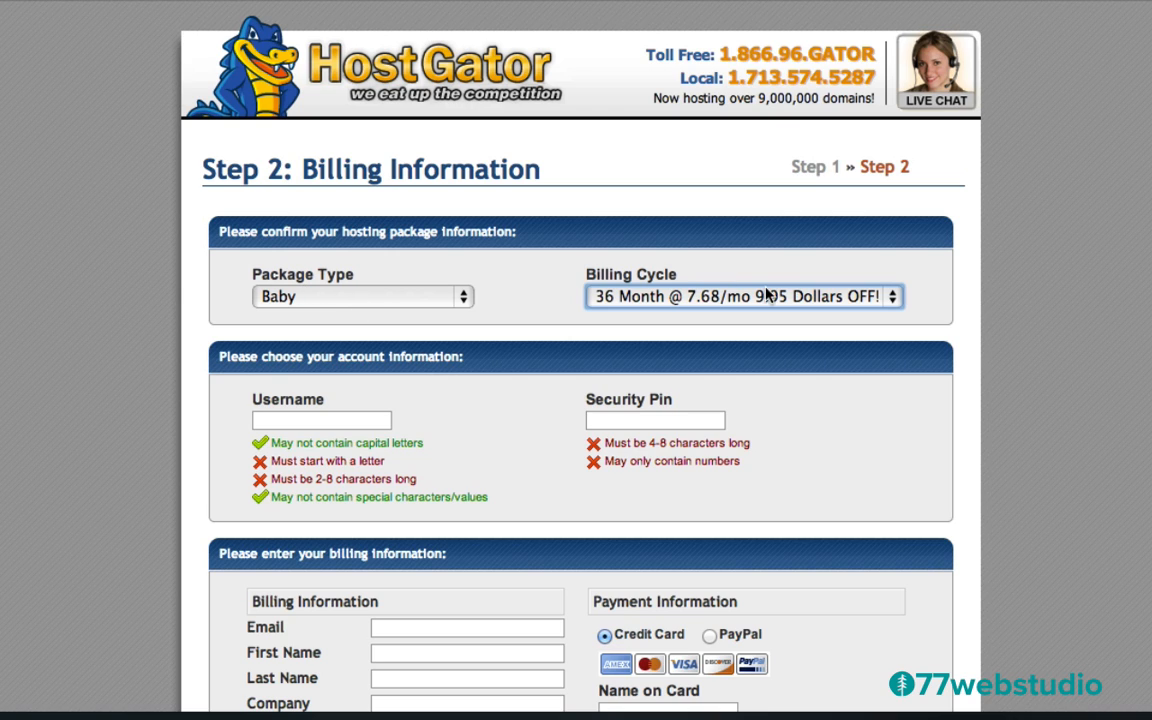
Change the billing cycle to 1 Month @ 0.00/mo and scroll down to Hosting Addons
left_click(641, 300)
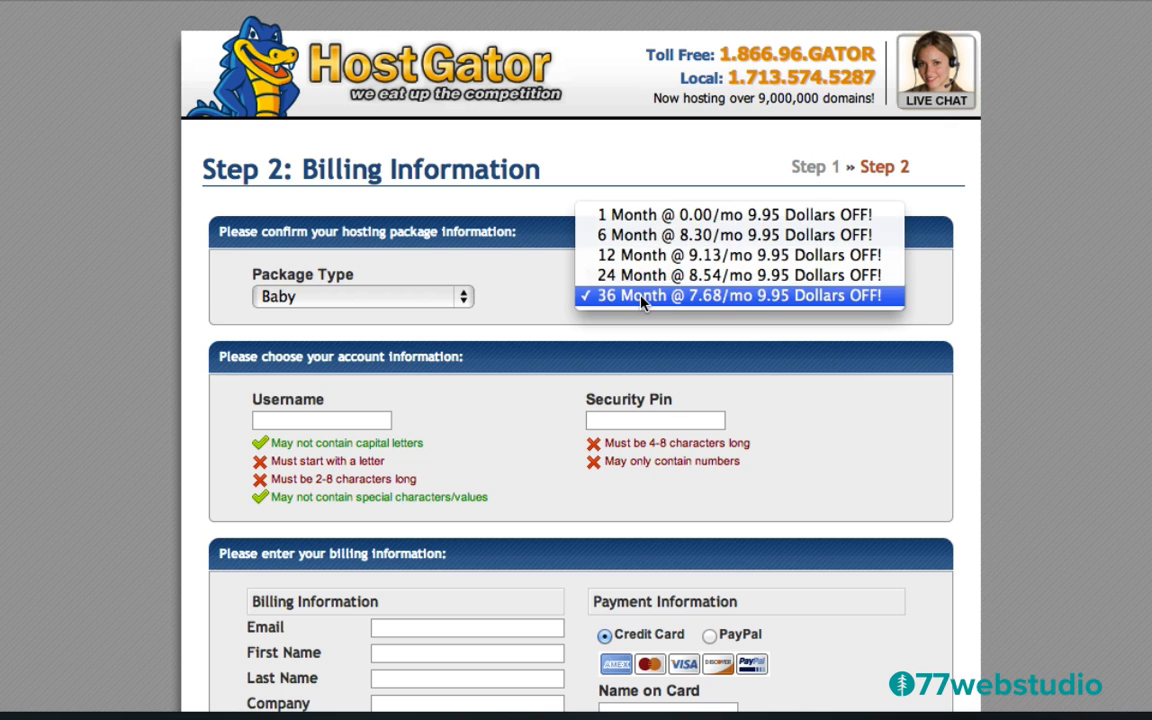
left_click(622, 218)
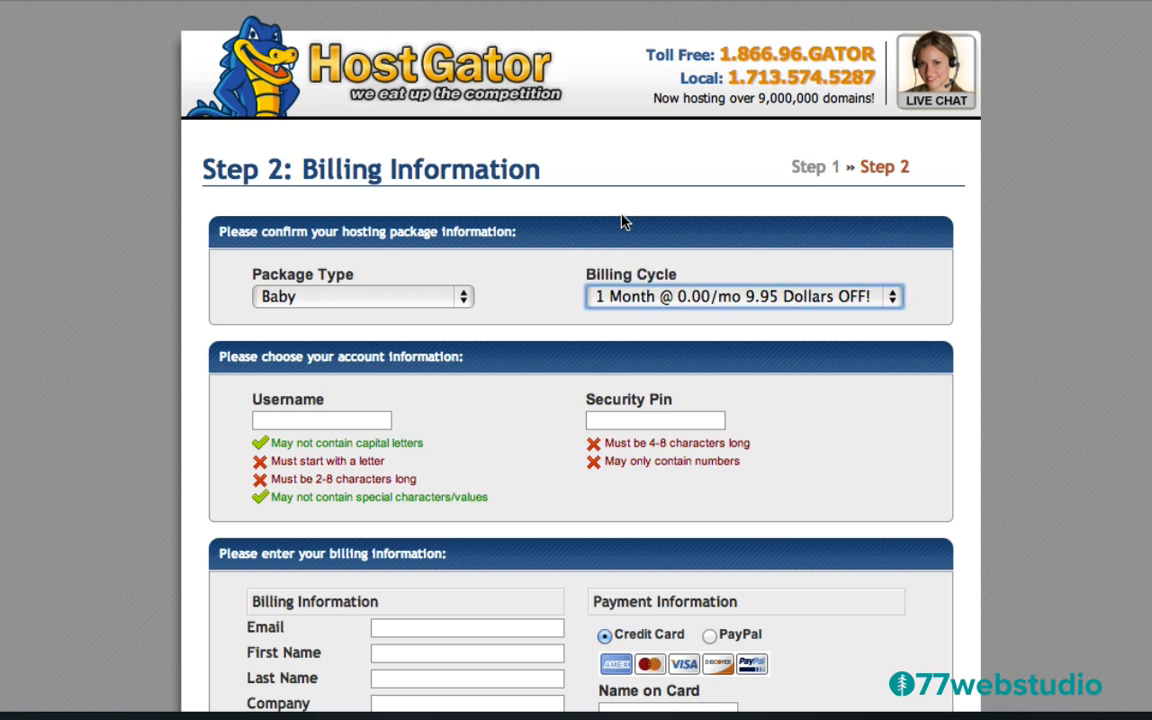
scroll(507, 373, "down", 3)
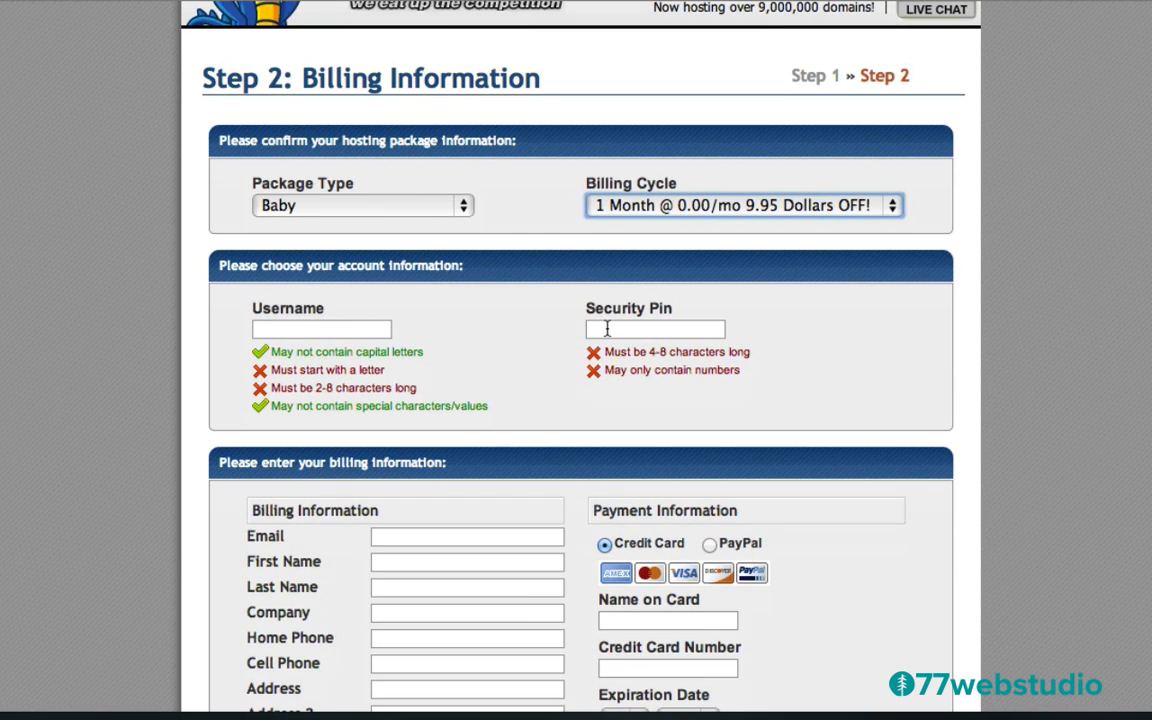
scroll(467, 350, "down", 2)
scroll(467, 352, "down", 5)
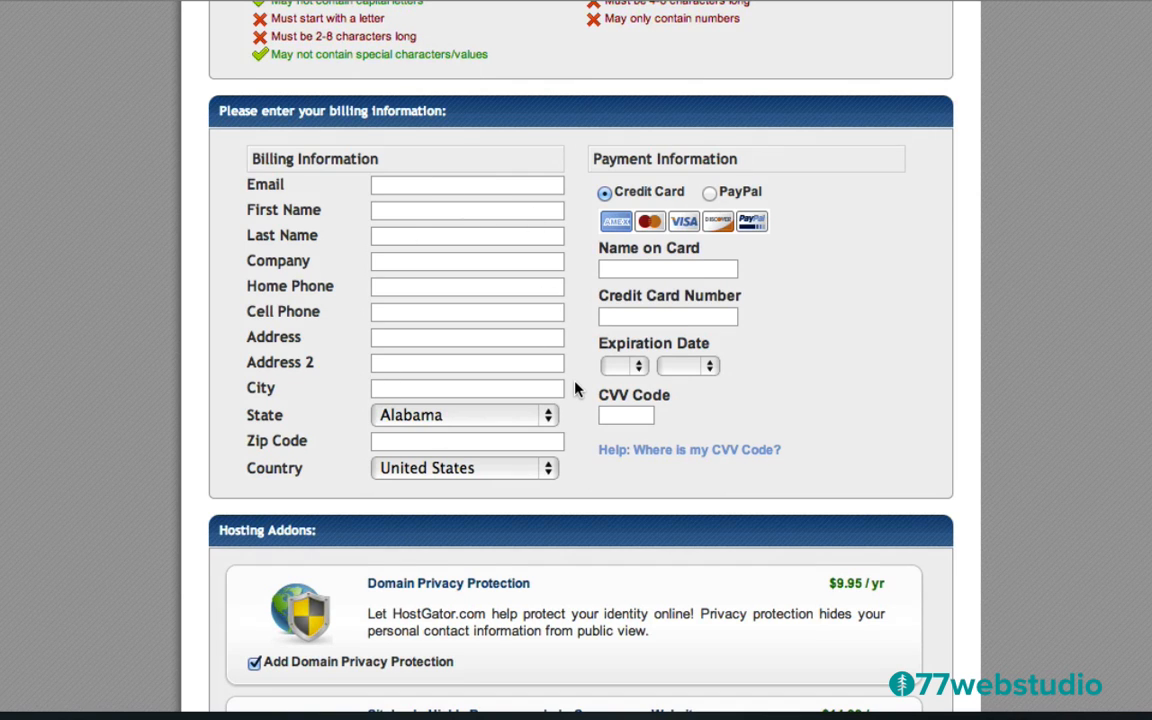
scroll(578, 388, "down", 8)
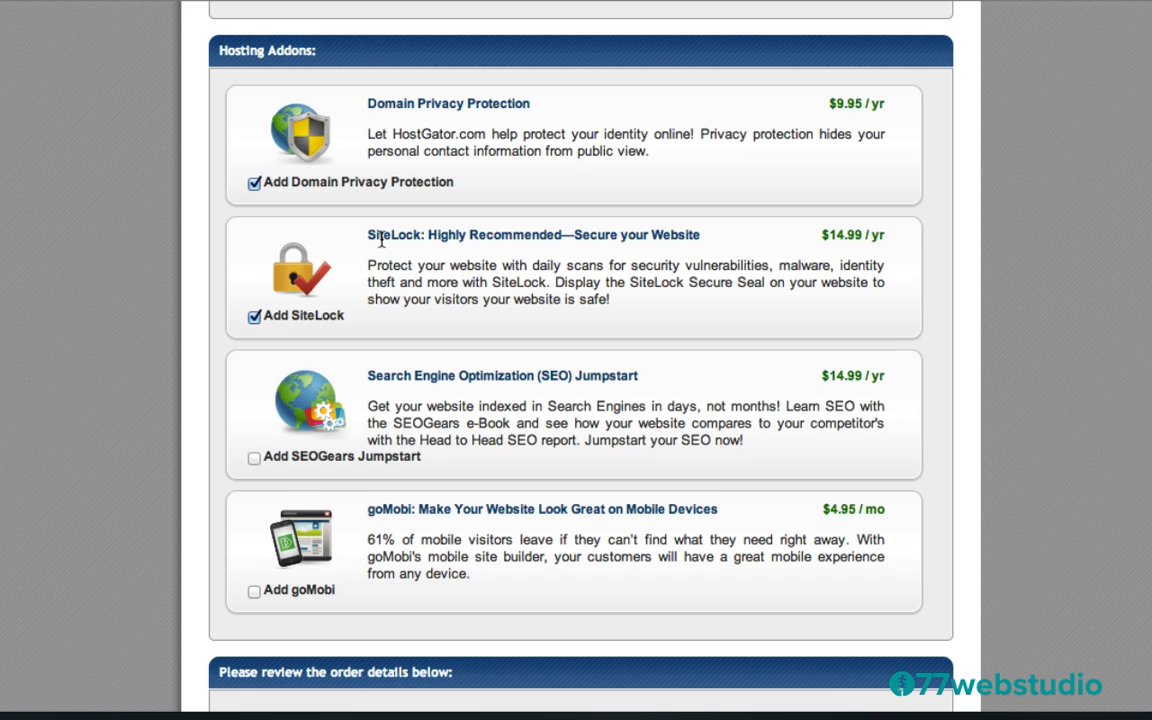
Remove the SiteLock add-on, keep Domain Privacy Protection, and review the $22.91 total due
left_click(255, 317)
left_click(254, 185)
scroll(355, 368, "down", 5)
scroll(396, 416, "down", 2)
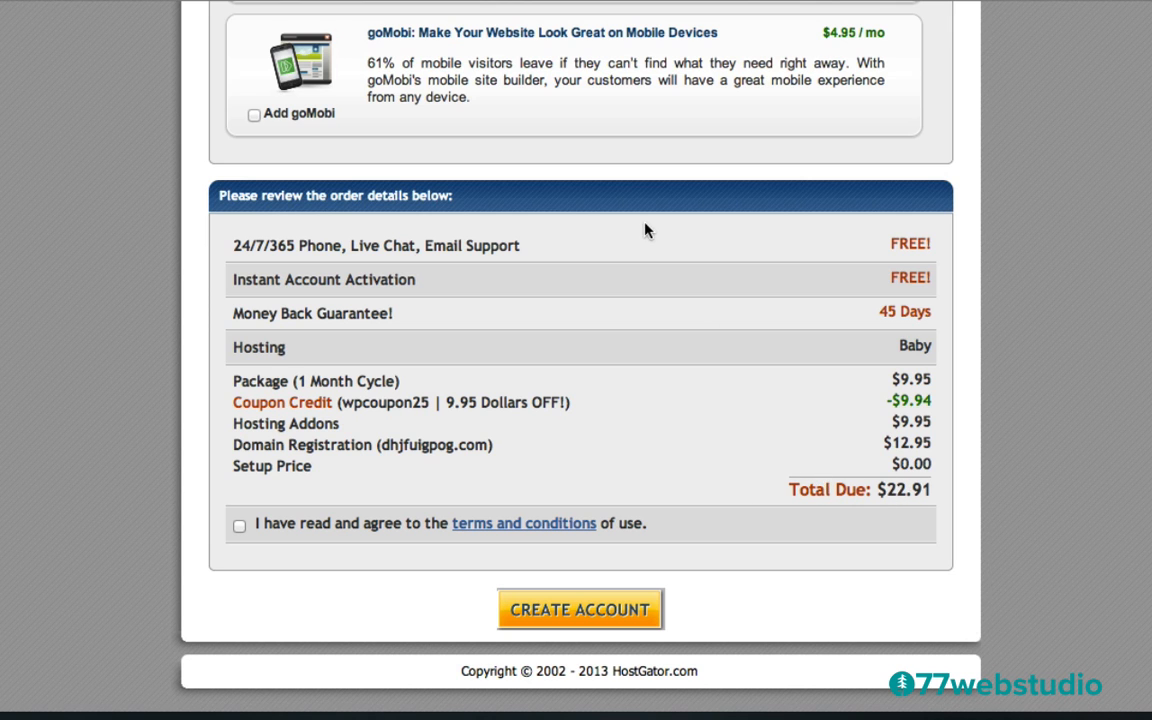
Compare the order totals, then place the order with CREATE ACCOUNT
scroll(645, 230, "up", 10)
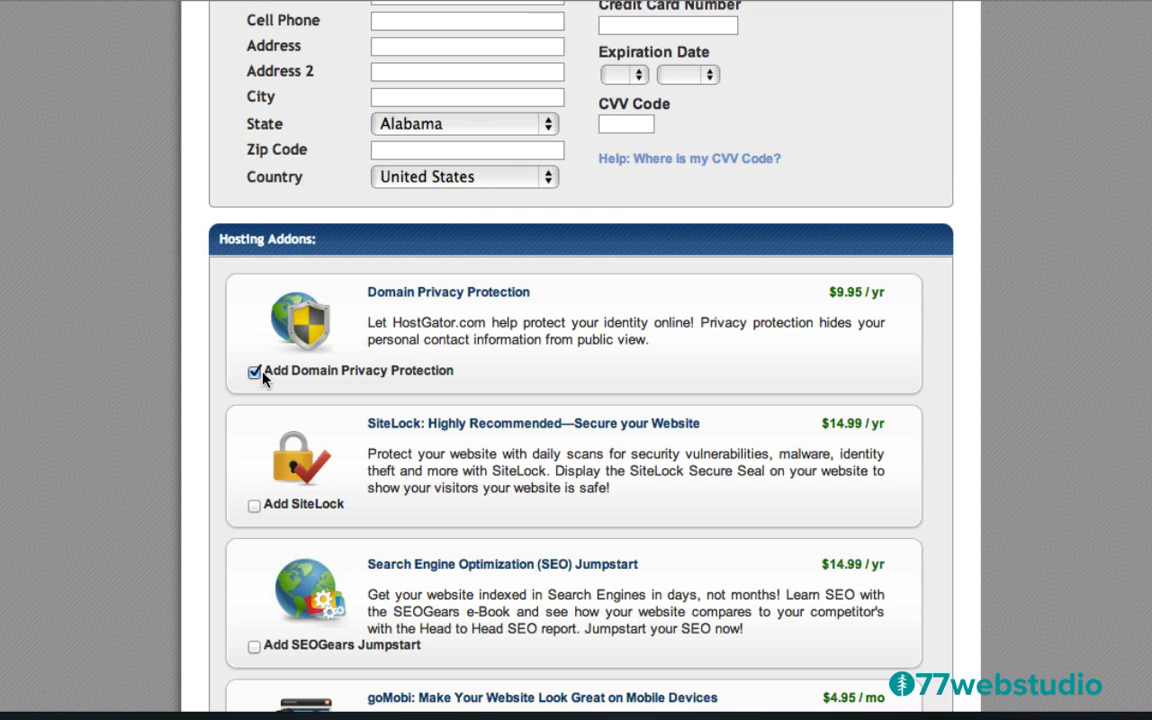
scroll(684, 514, "down", 7)
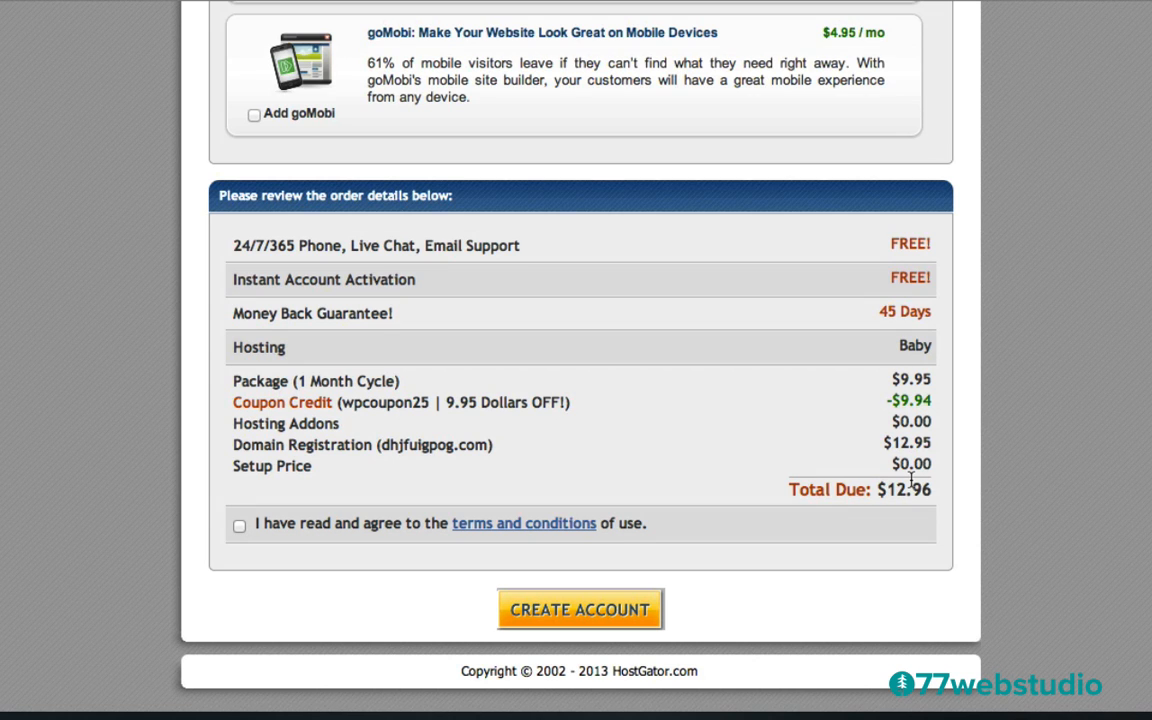
scroll(594, 301, "up", 6)
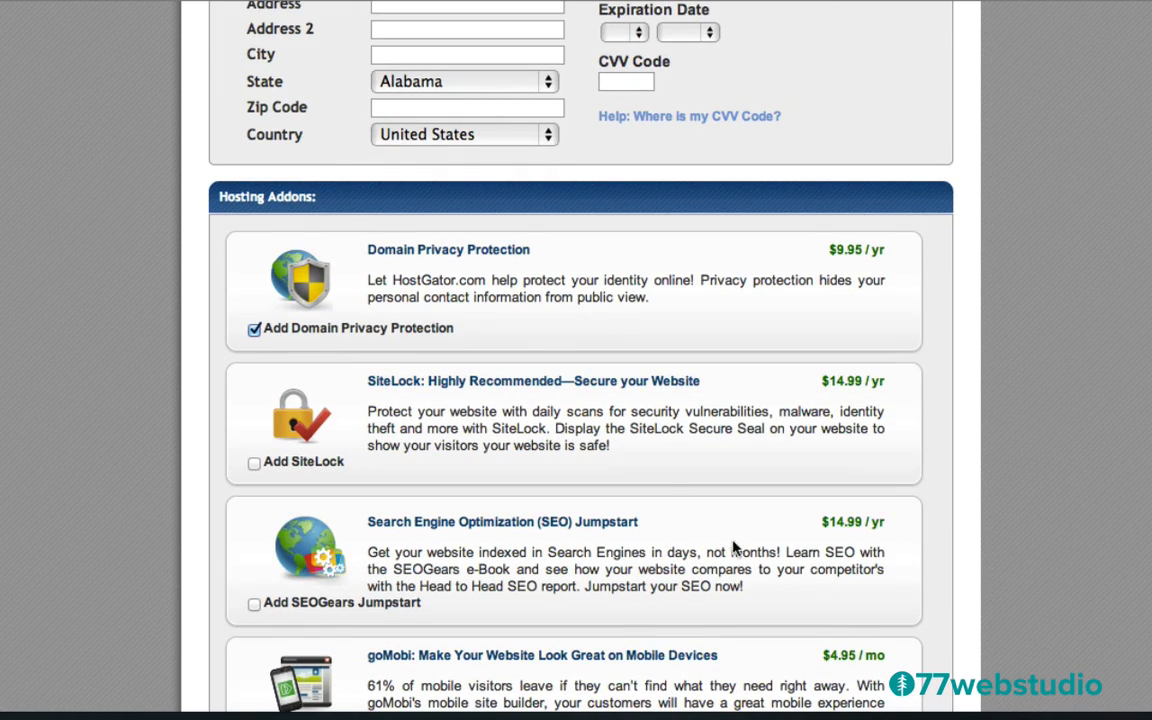
scroll(660, 490, "down", 10)
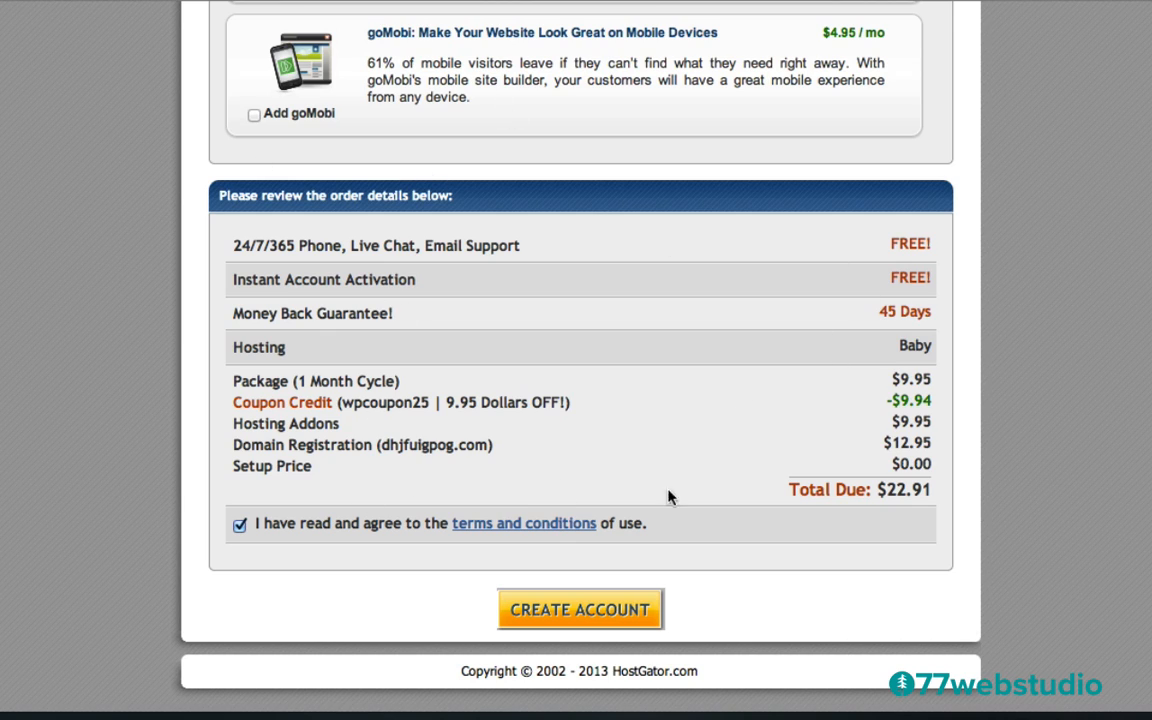
left_click(590, 611)
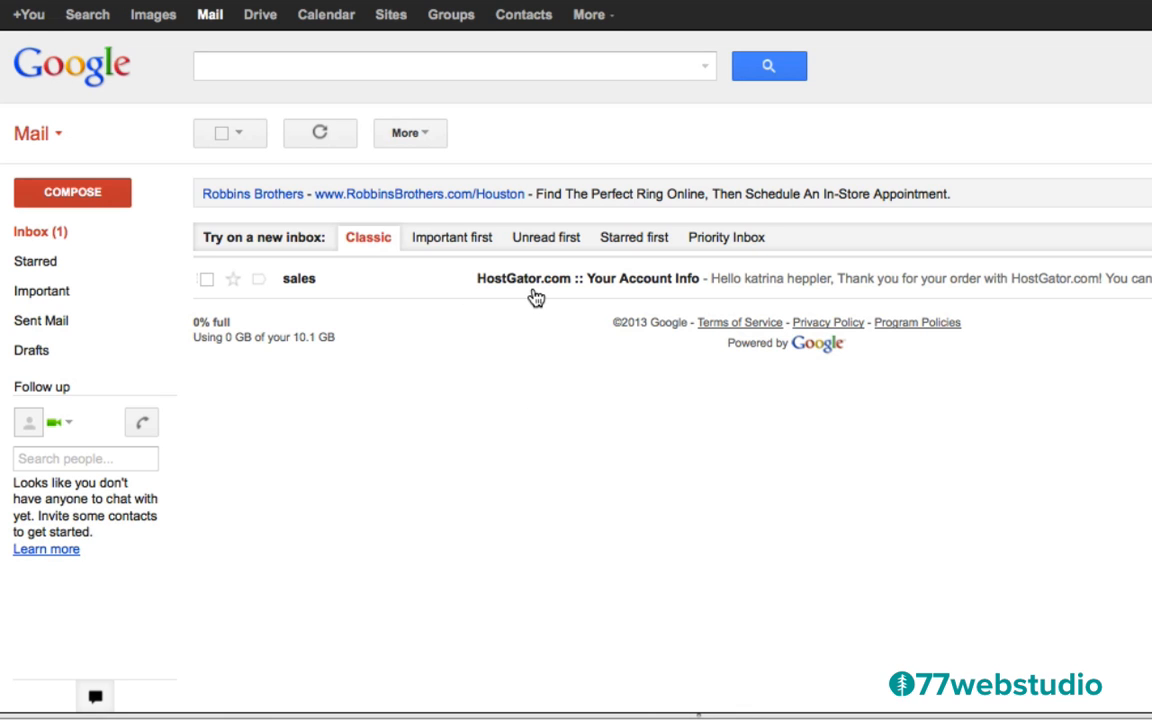
Open the HostGator 'Your Account Info' email, copy the password, and follow the Control Panel link
left_click(513, 287)
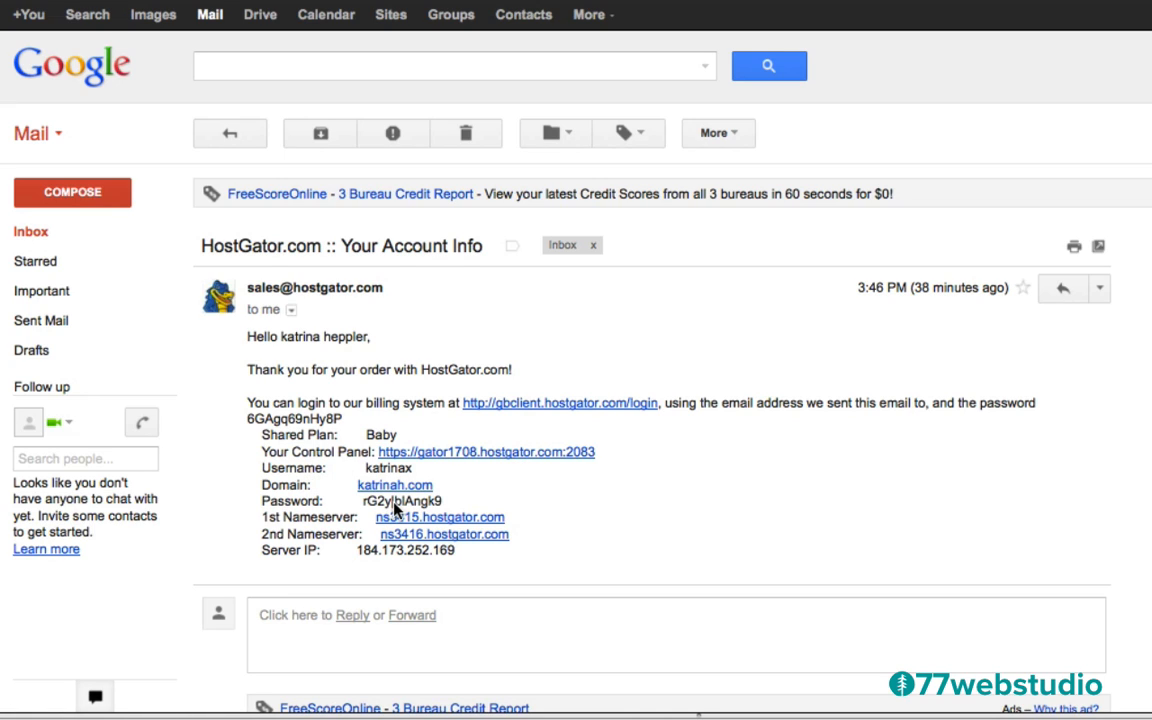
left_click_drag(443, 503, 365, 507)
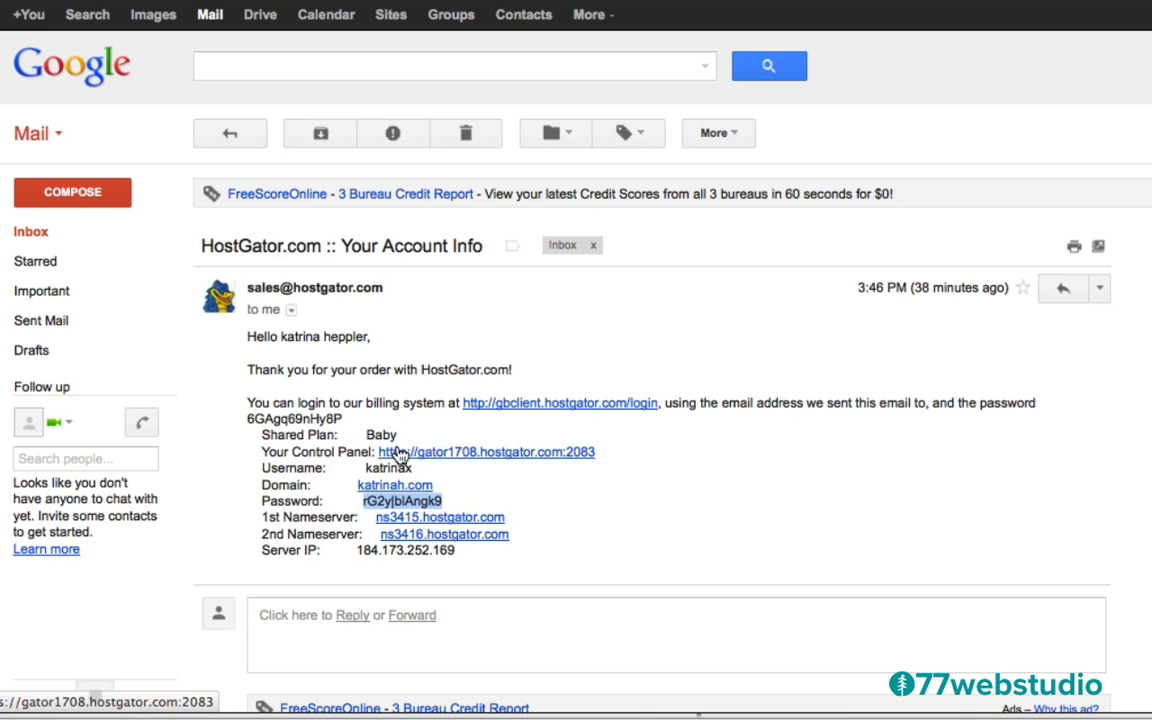
left_click(487, 455)
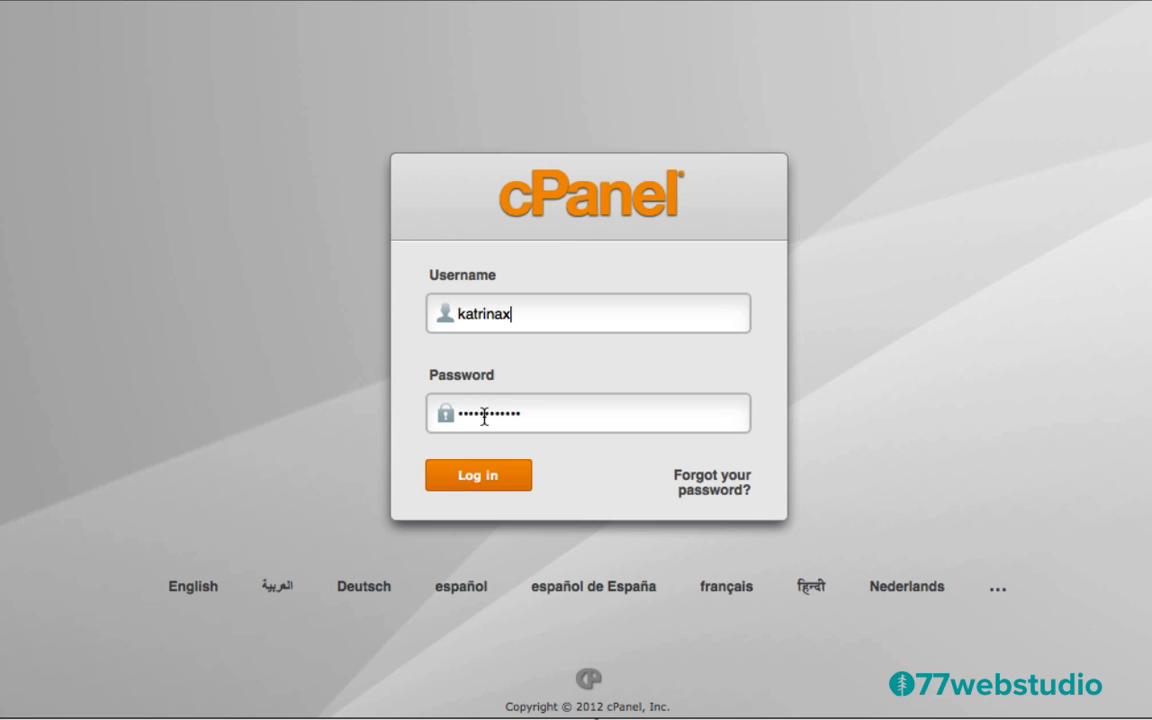
Log in to cPanel using the copied account password
left_click(477, 479)
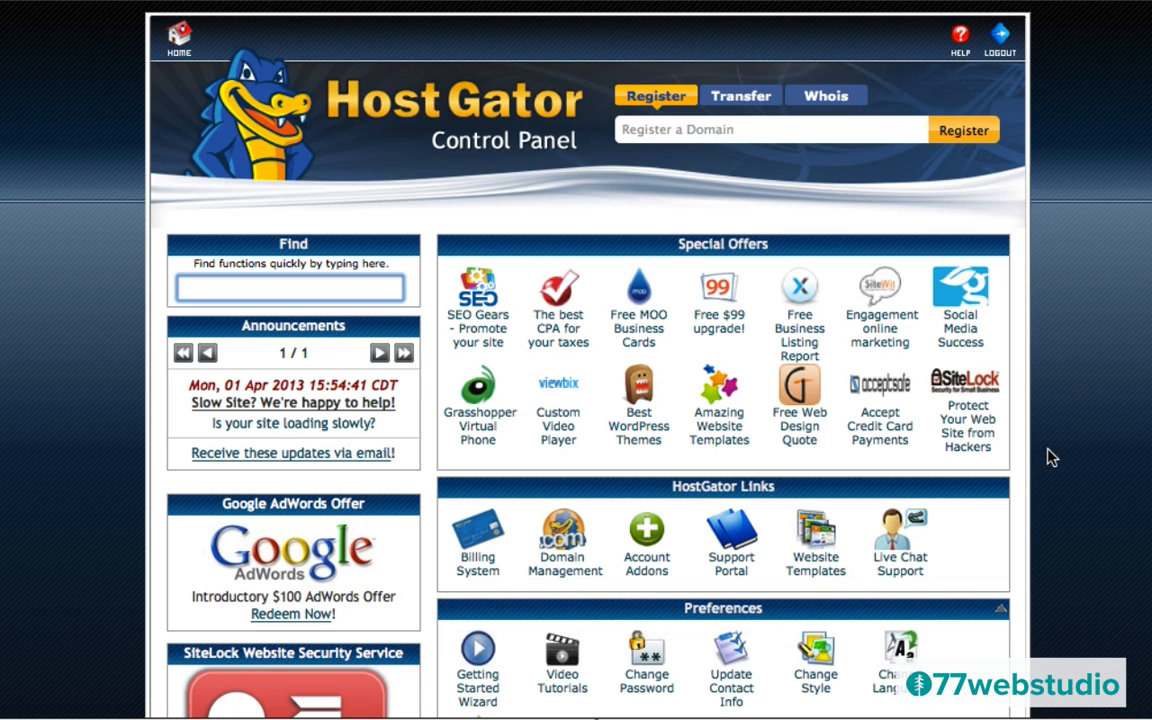
scroll(1050, 457, "down", 3)
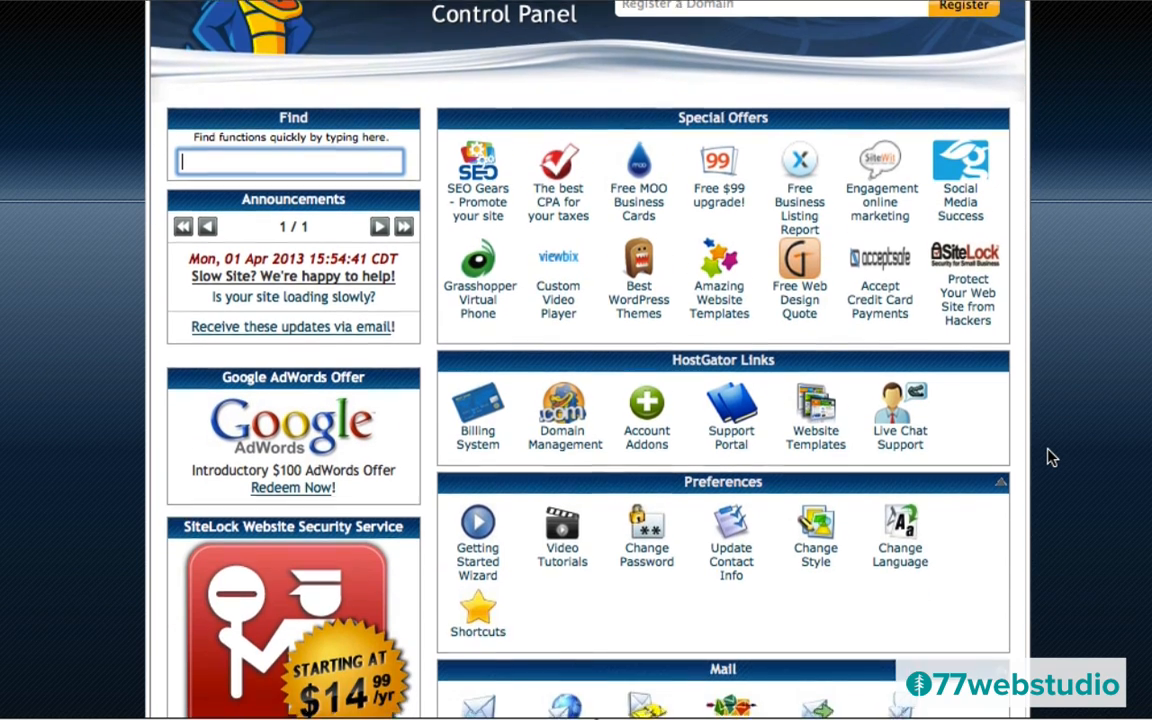
scroll(1050, 457, "down", 10)
scroll(1050, 457, "down", 13)
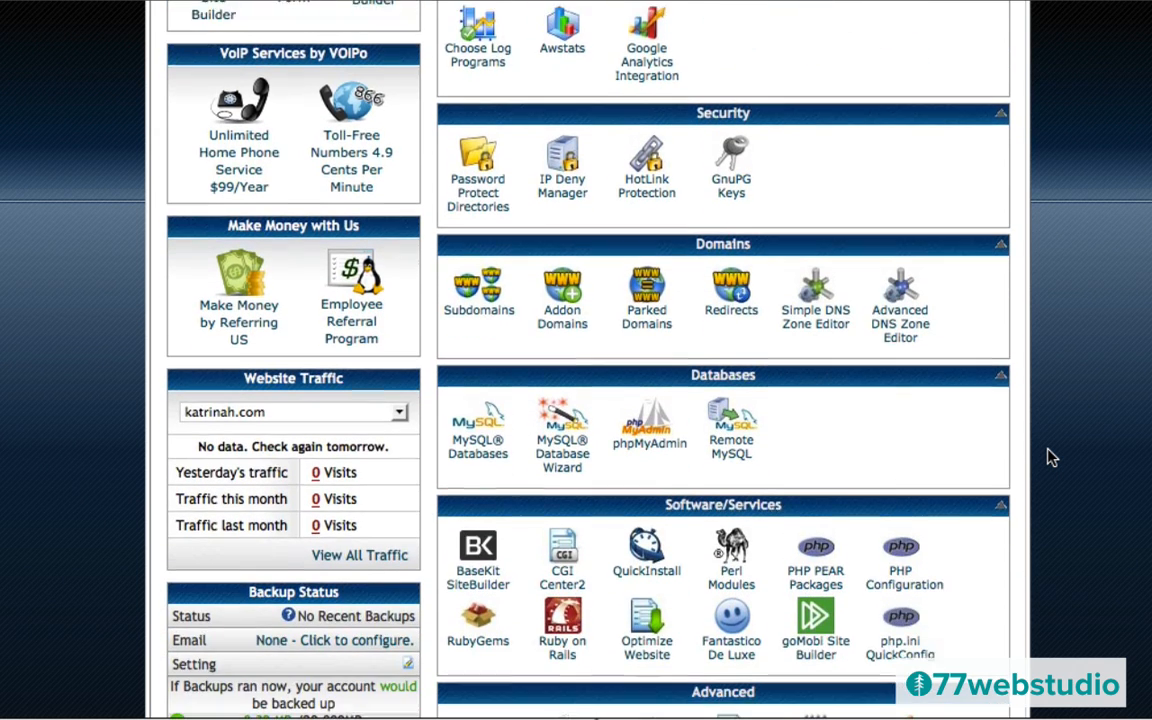
scroll(1050, 457, "down", 2)
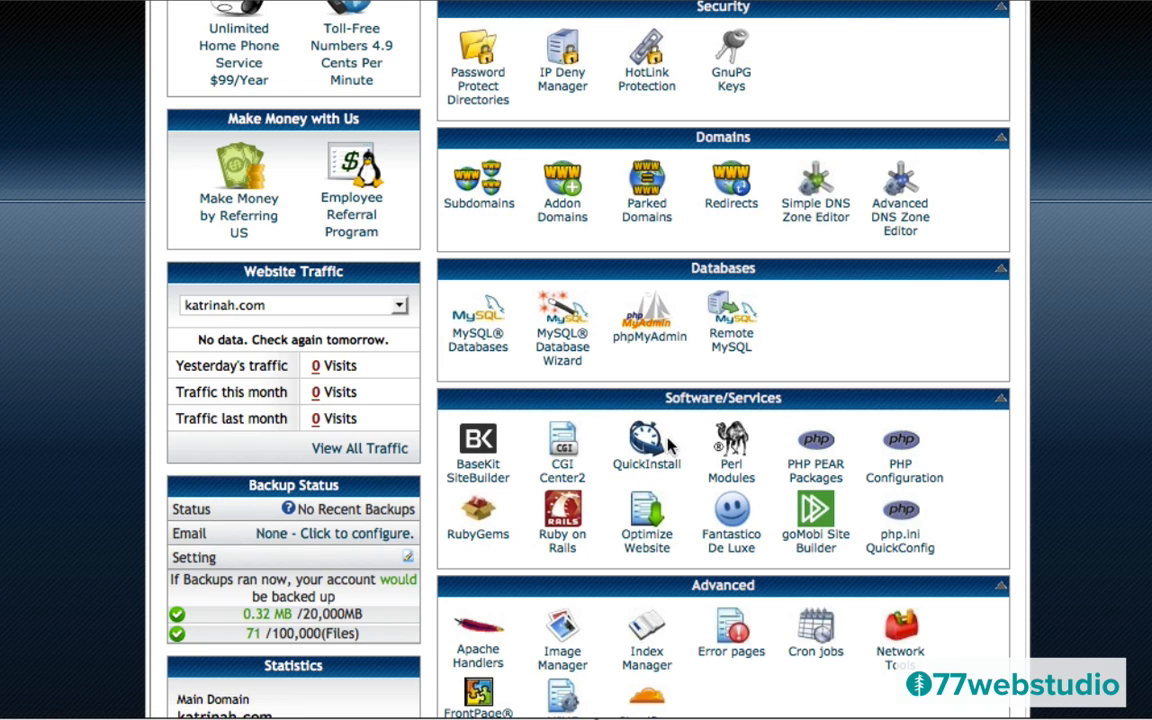
Open QuickInstall and select WordPress under Blog Software
left_click(646, 455)
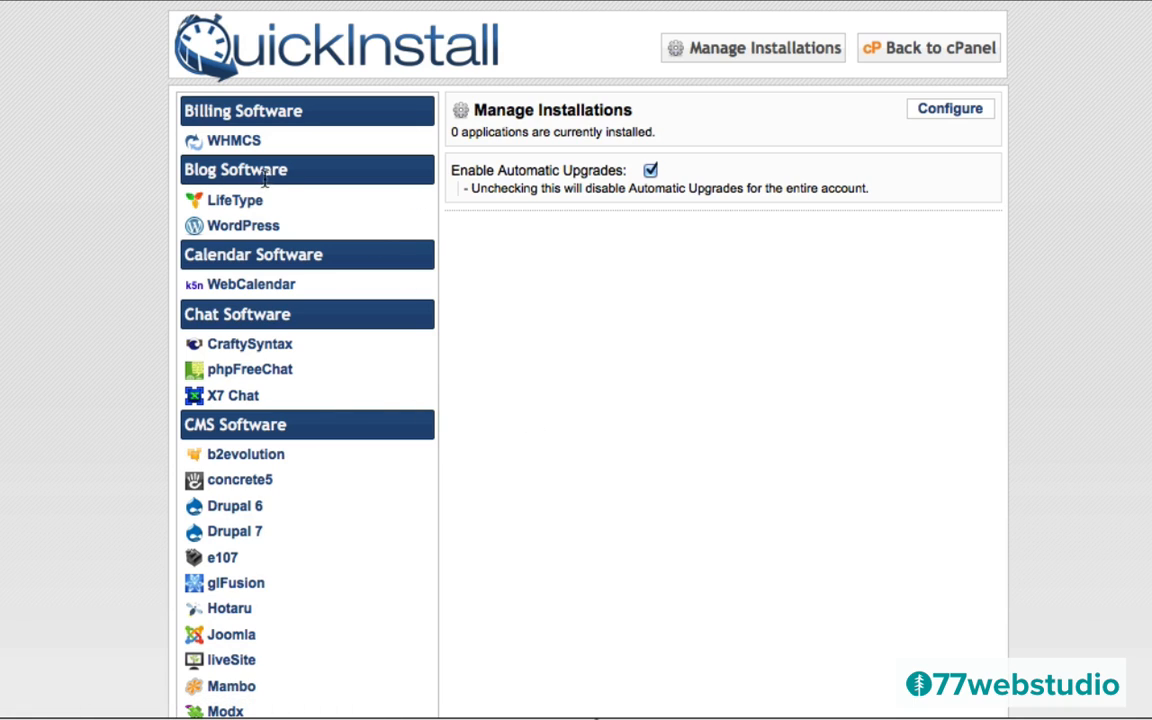
left_click(222, 229)
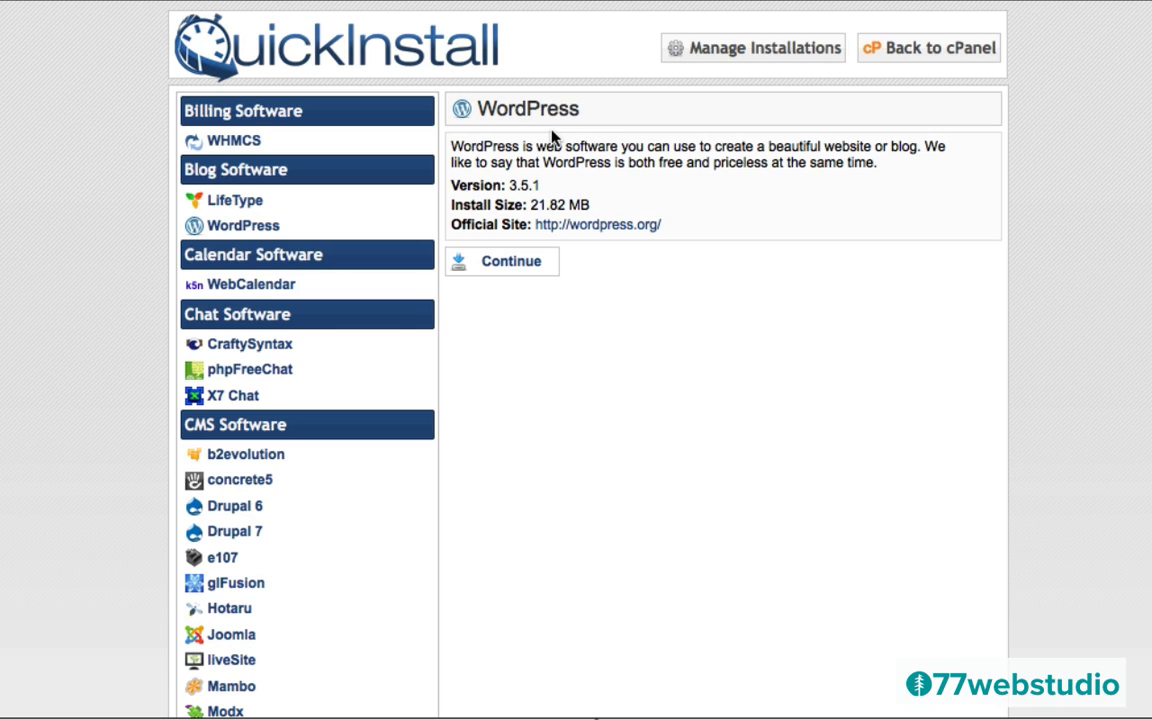
Continue to the Install WordPress 3.5.1 form
left_click(501, 269)
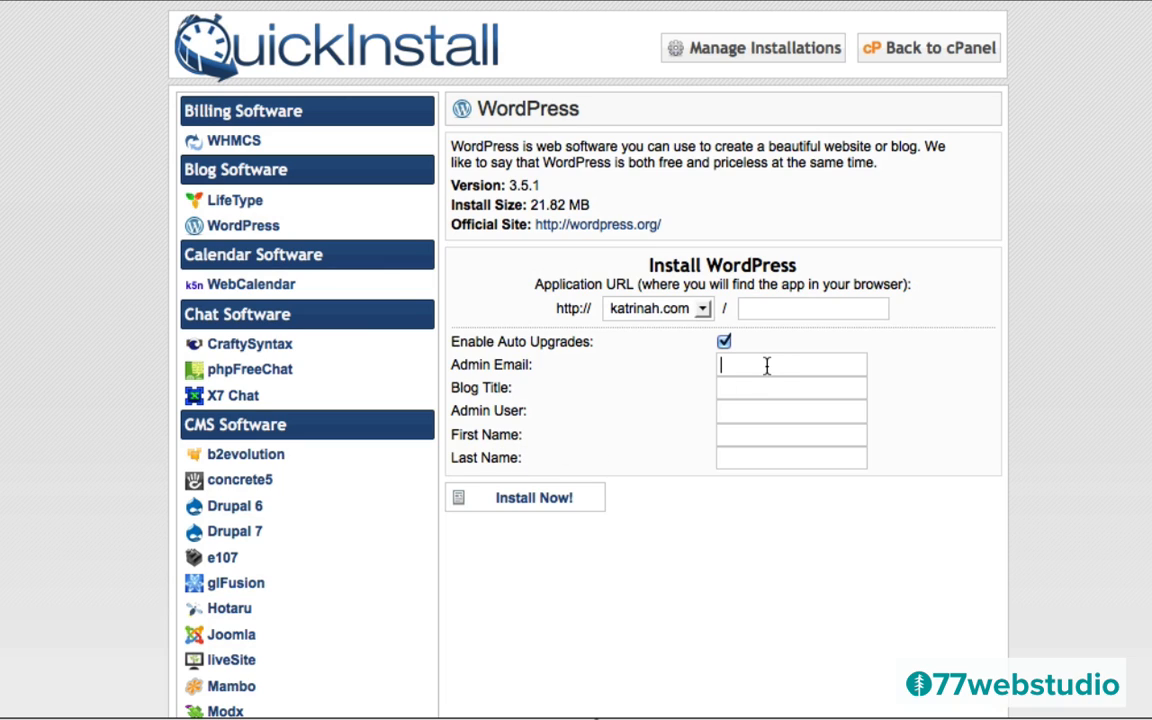
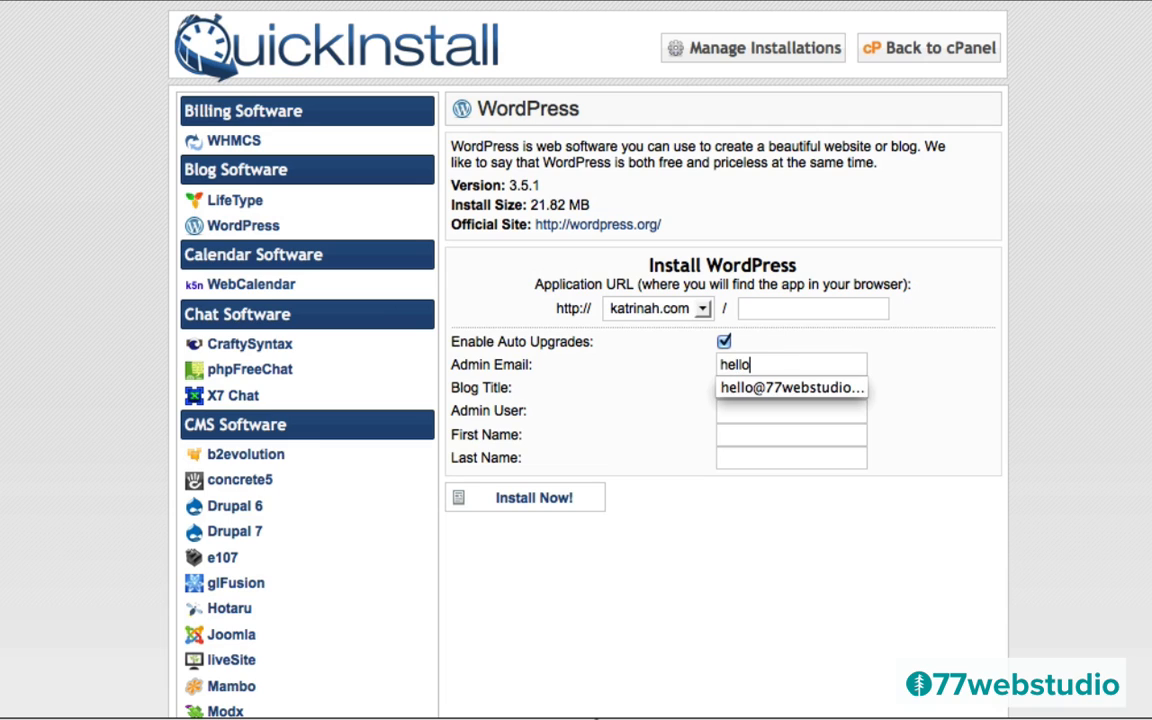
Enter the admin e-mail, the site's domain as blog title and an admin username, then Install Now
key("Escape")
key("Tab")
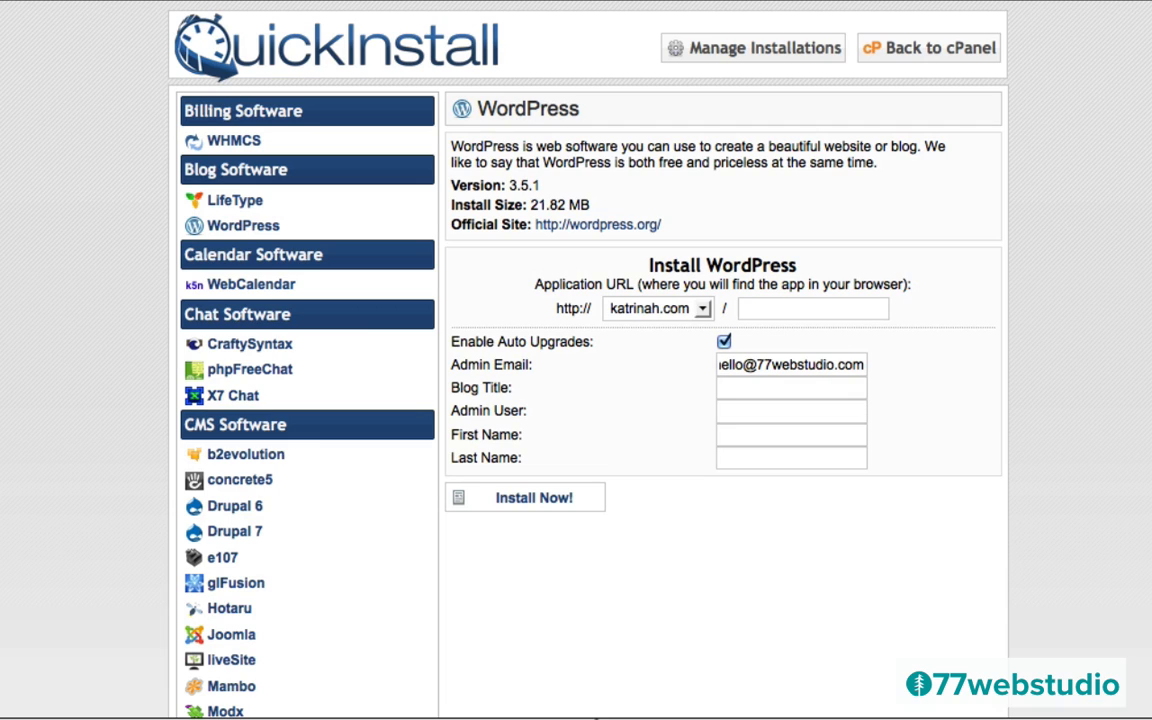
type("katrinah.com")
key("Tab")
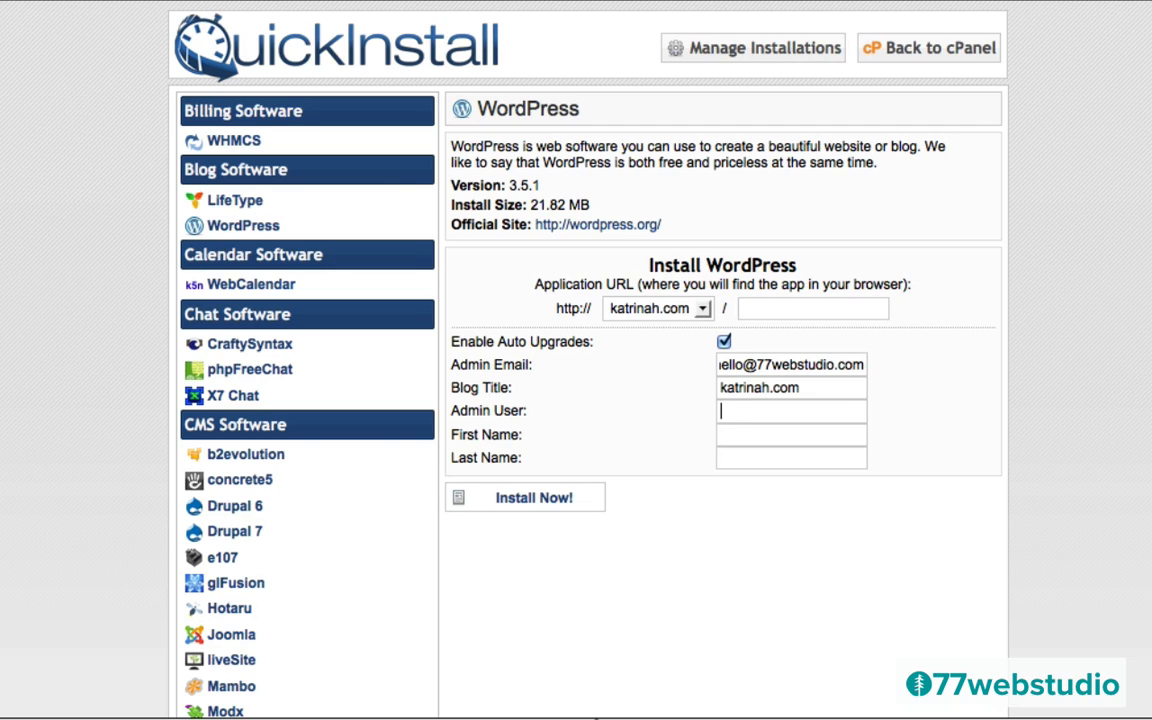
type("katrinah")
left_click(526, 504)
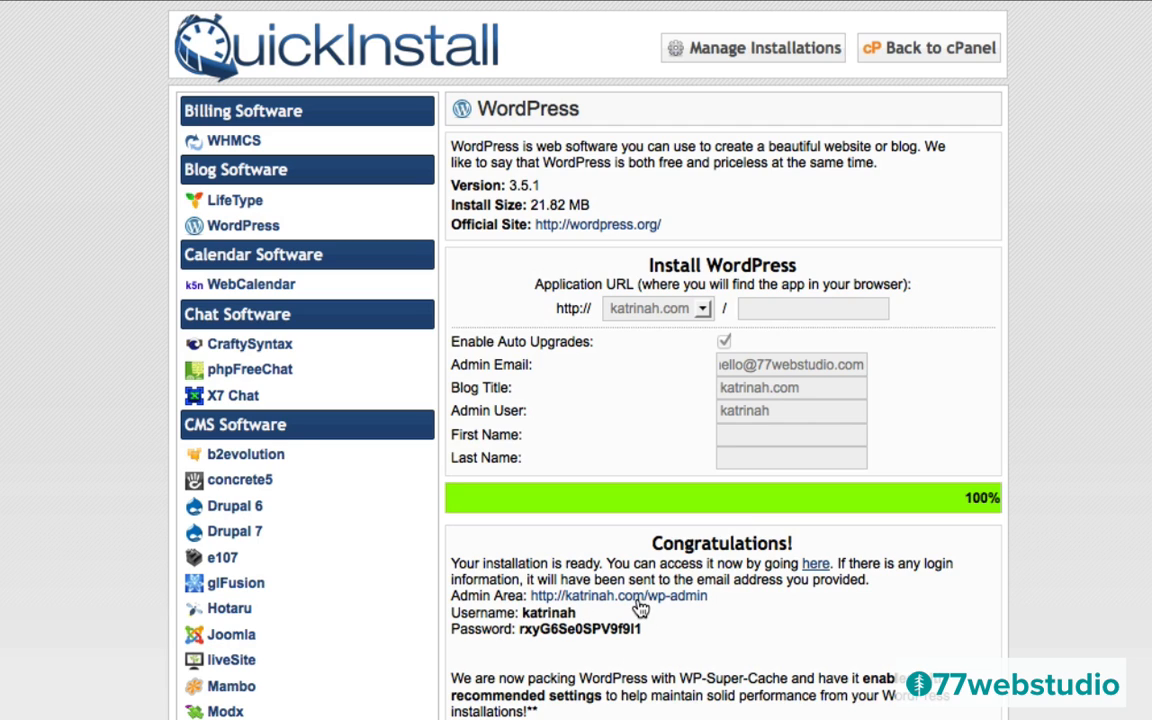
Copy the generated admin password and go to the new site's WordPress login page
left_click_drag(643, 632, 519, 624)
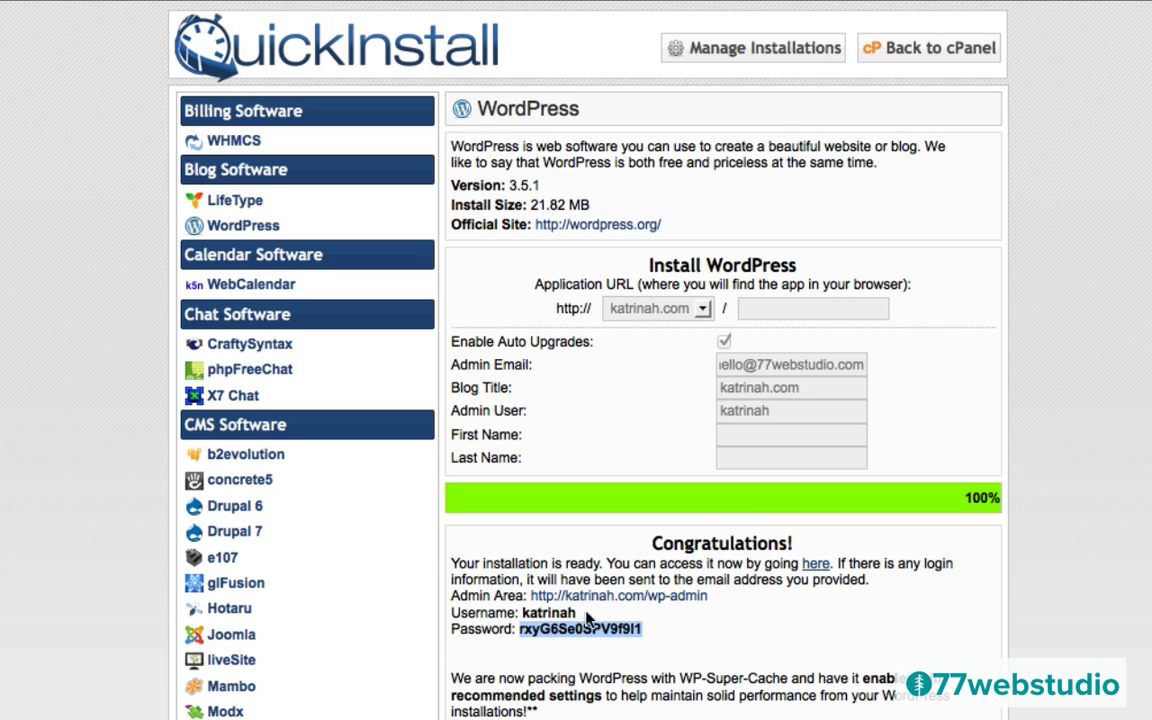
left_click(815, 566)
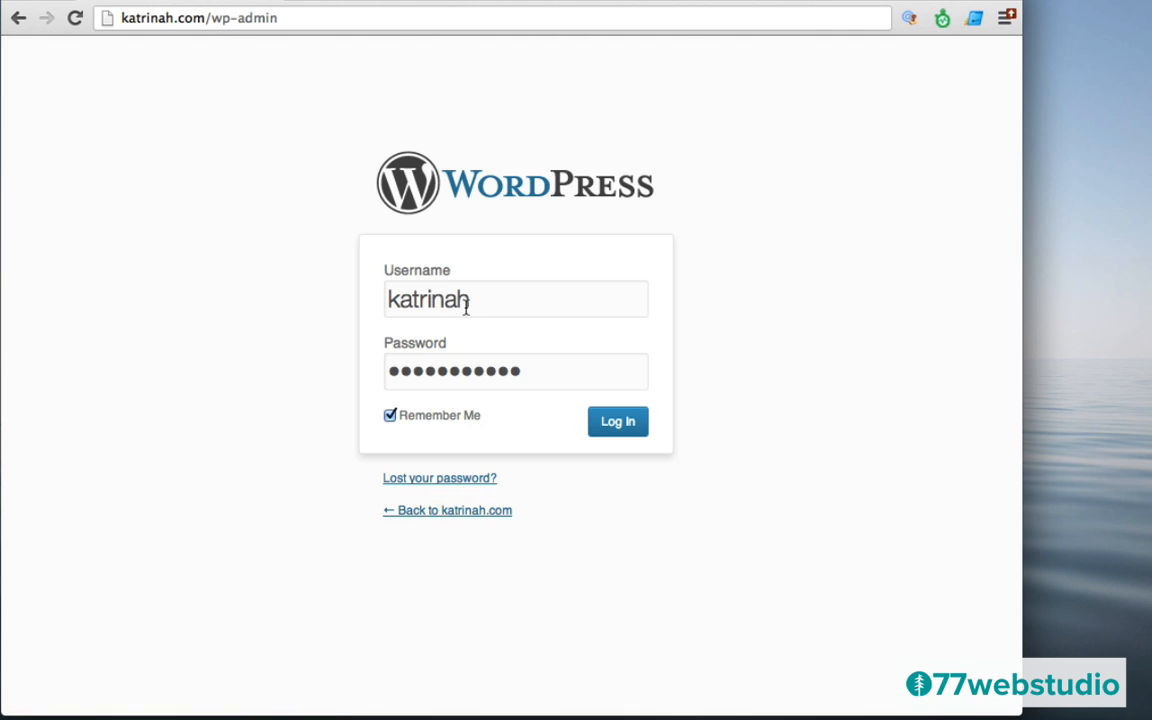
Sign in to the new site's WordPress admin with the copied generated password
left_click(618, 424)
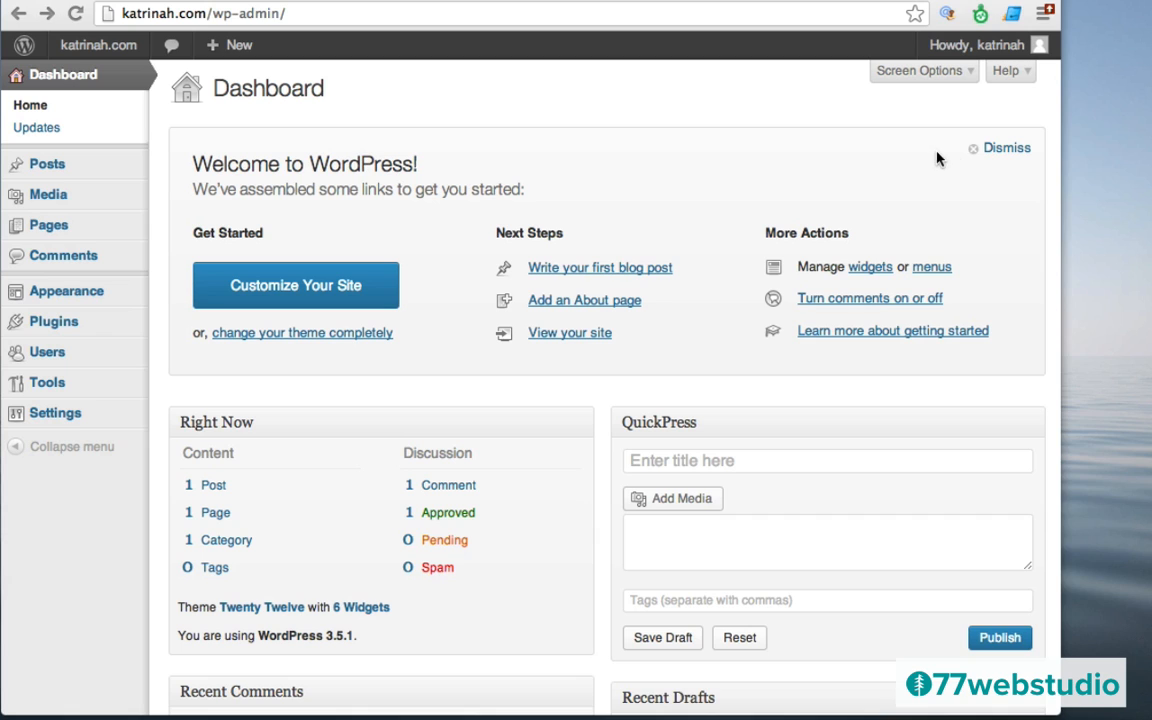
Dismiss the Welcome to WordPress panel on the Dashboard
left_click(994, 150)
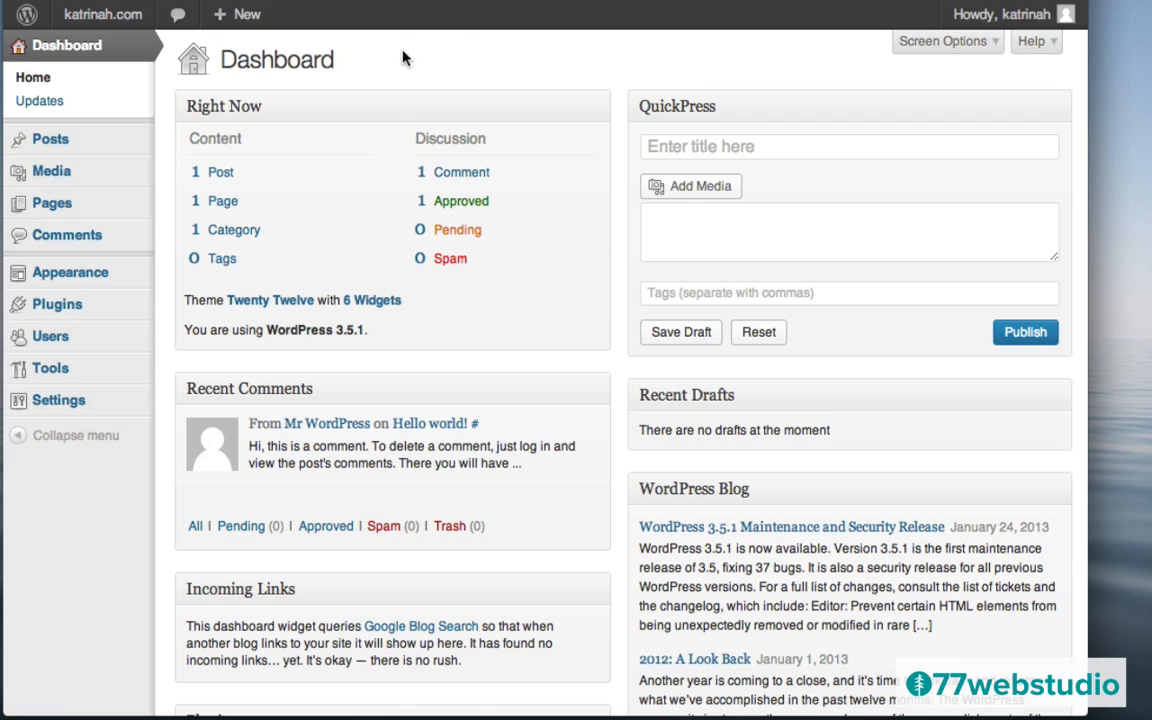
mouse_move(97, 27)
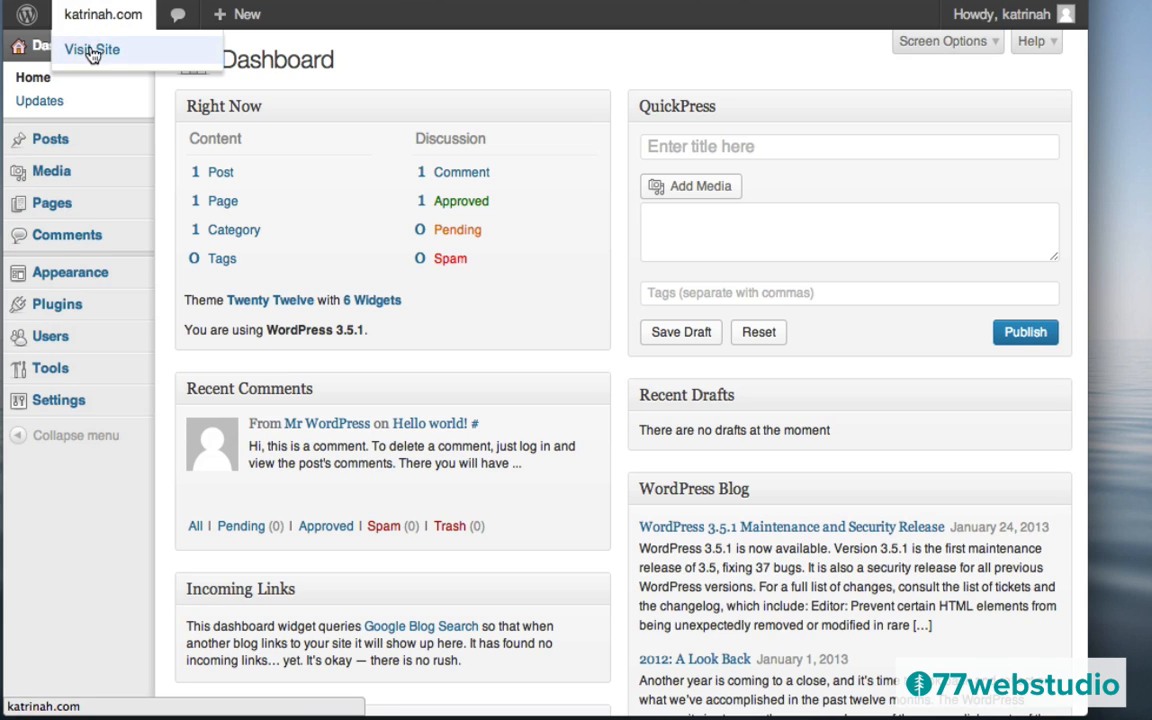
Visit the live site and scroll through the default Hello world! post
left_click(96, 50)
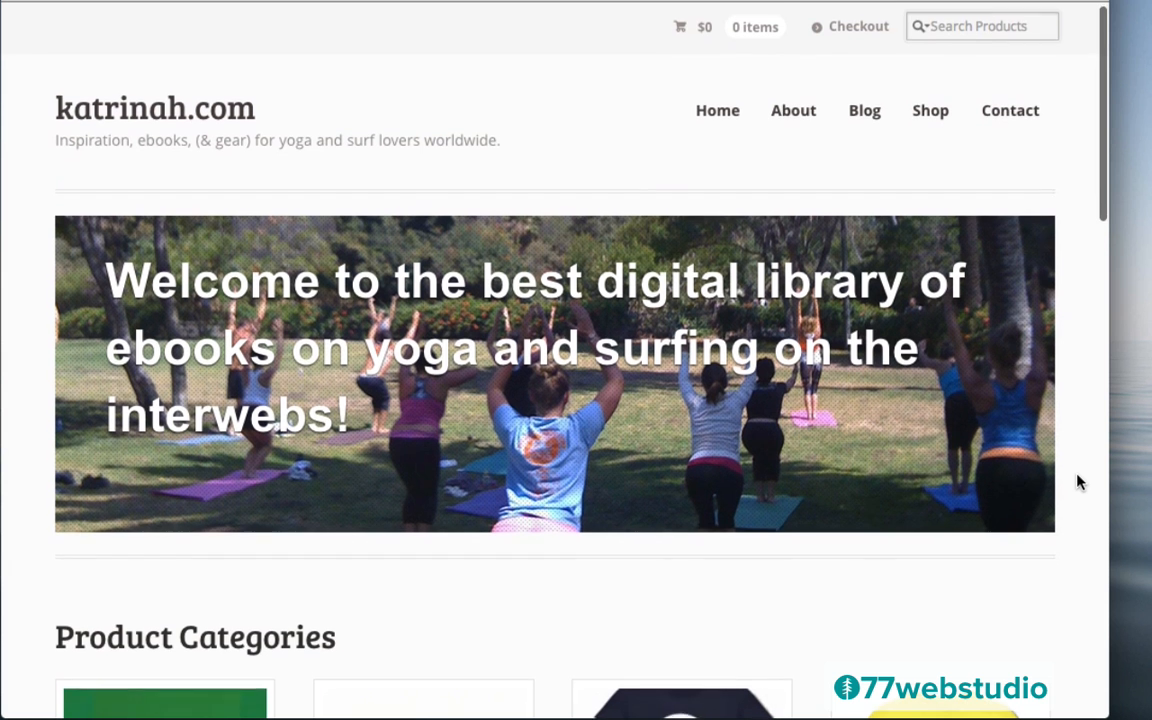
scroll(1076, 480, "down", 5)
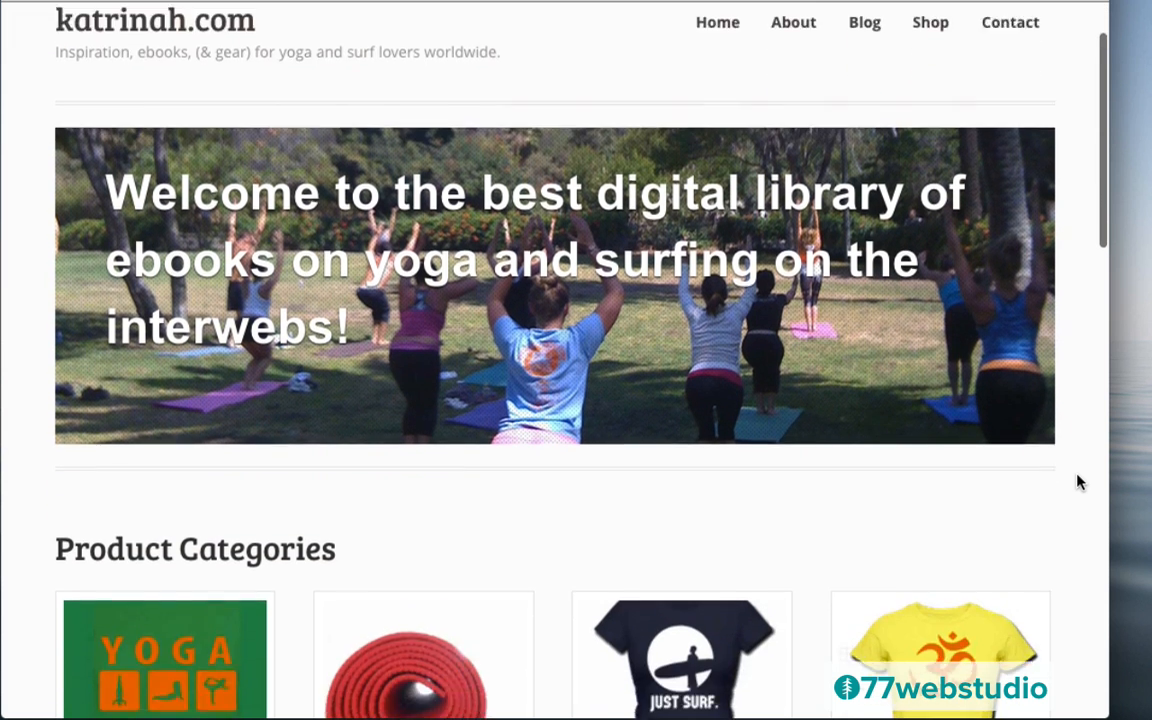
scroll(1078, 482, "down", 4)
scroll(1078, 482, "down", 6)
scroll(1076, 481, "down", 2)
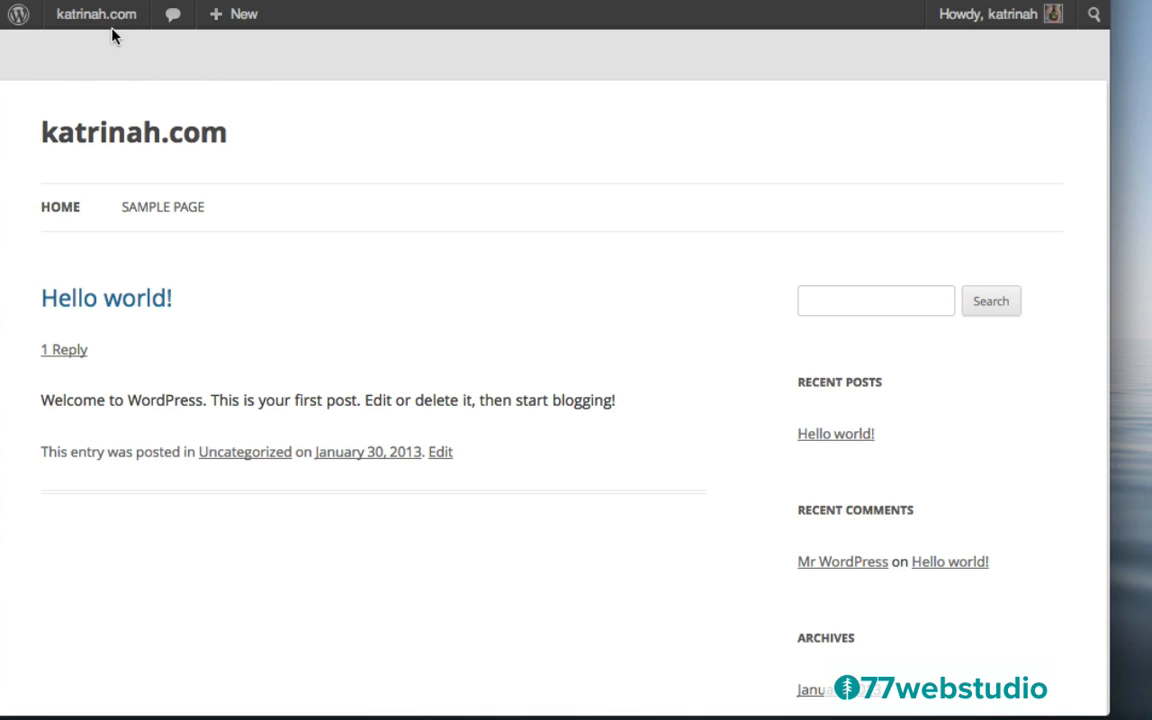
Return to the Dashboard and bring up the Appearance > Themes > Install Themes upload form
mouse_move(96, 24)
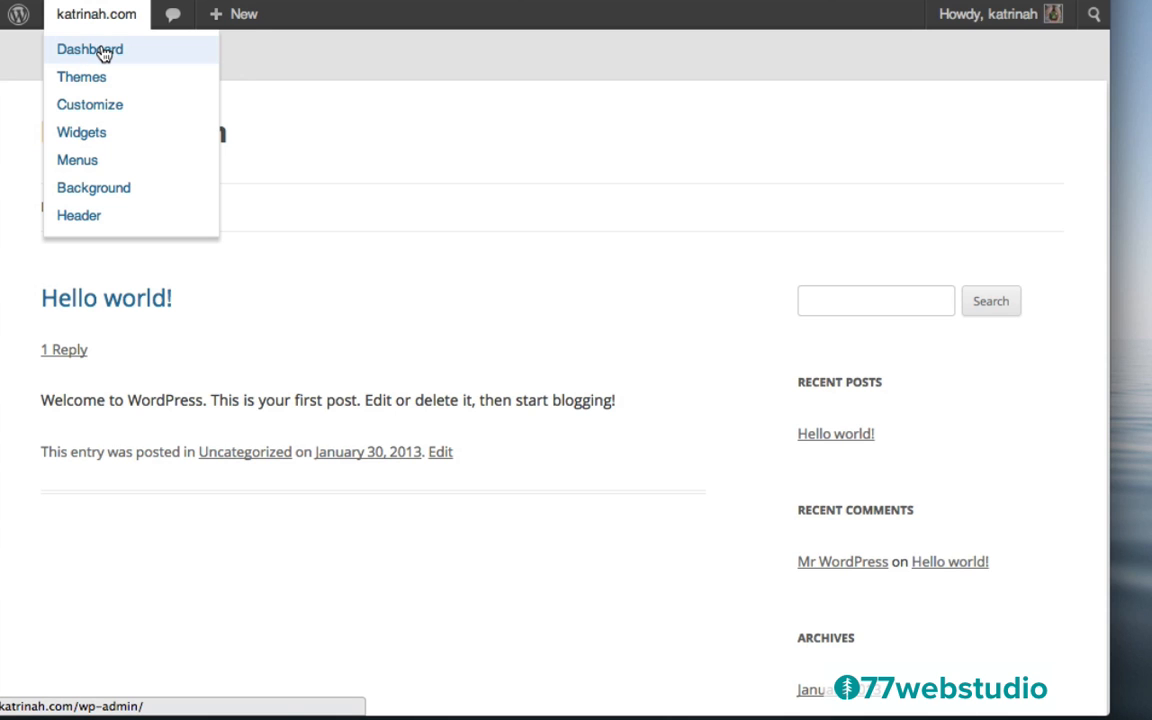
left_click(104, 52)
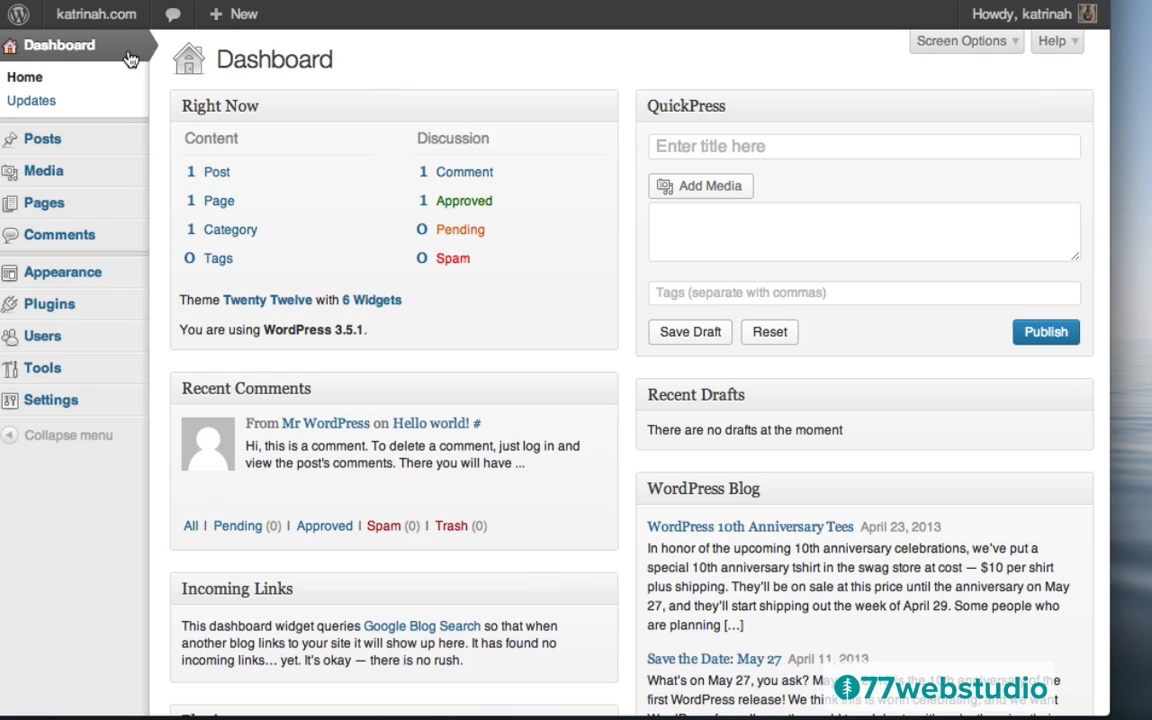
mouse_move(40, 270)
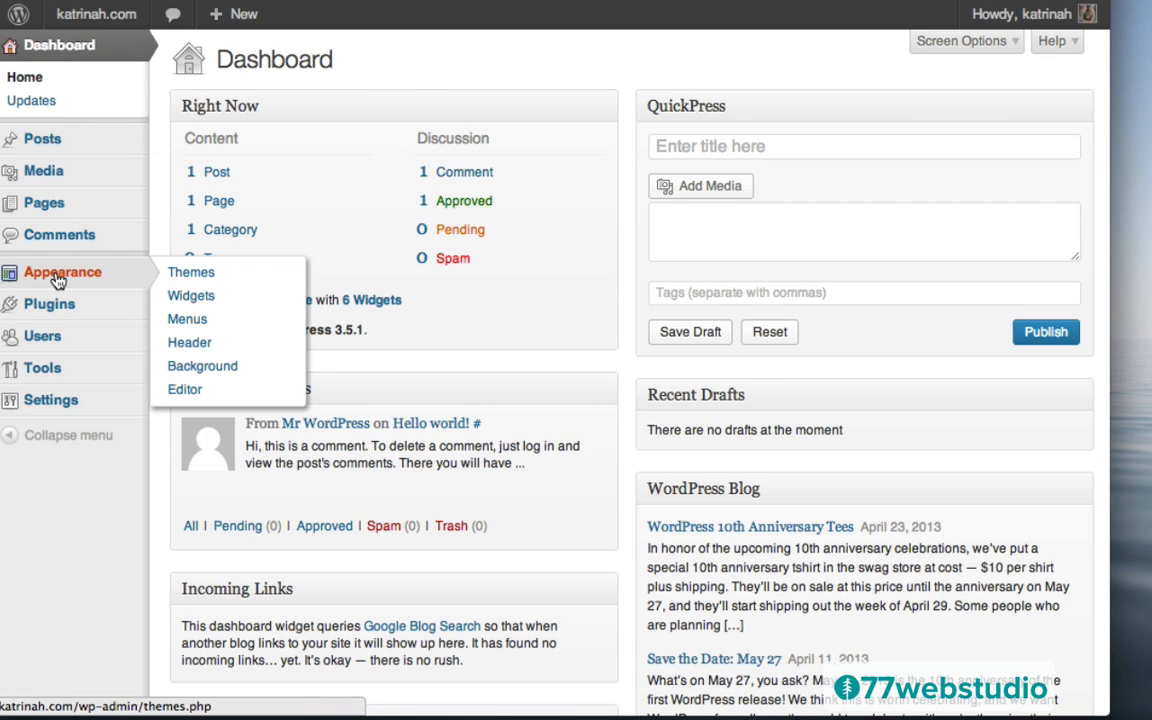
left_click(58, 281)
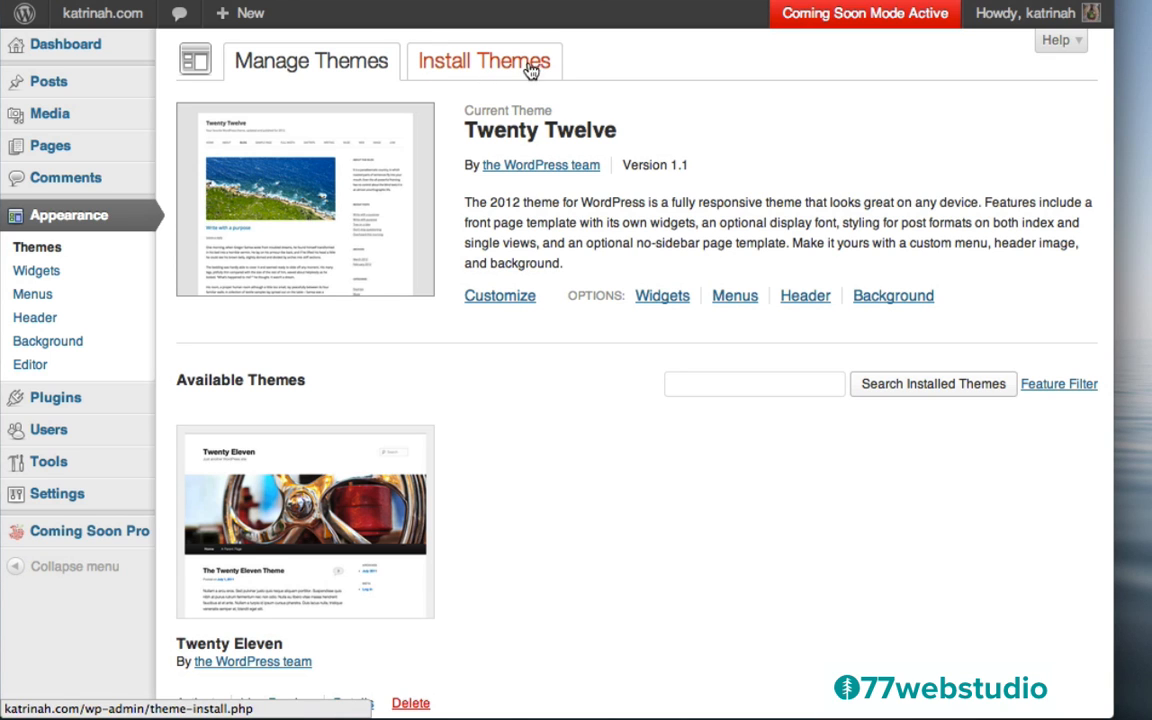
left_click(496, 66)
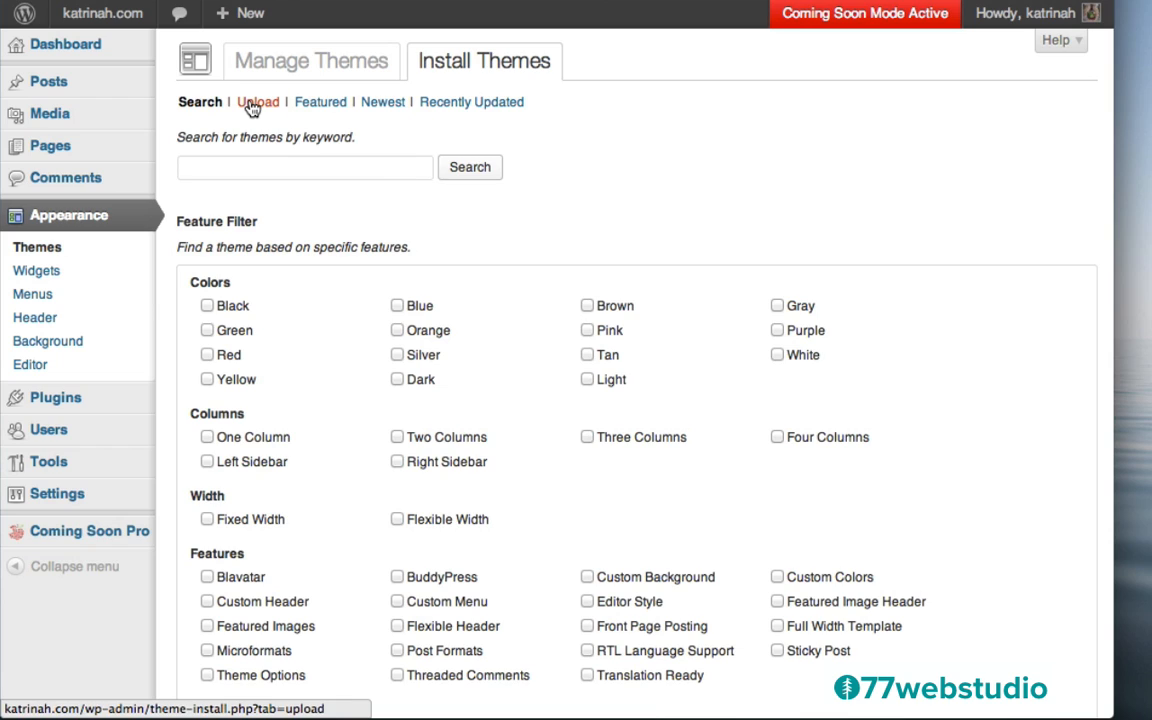
left_click(252, 108)
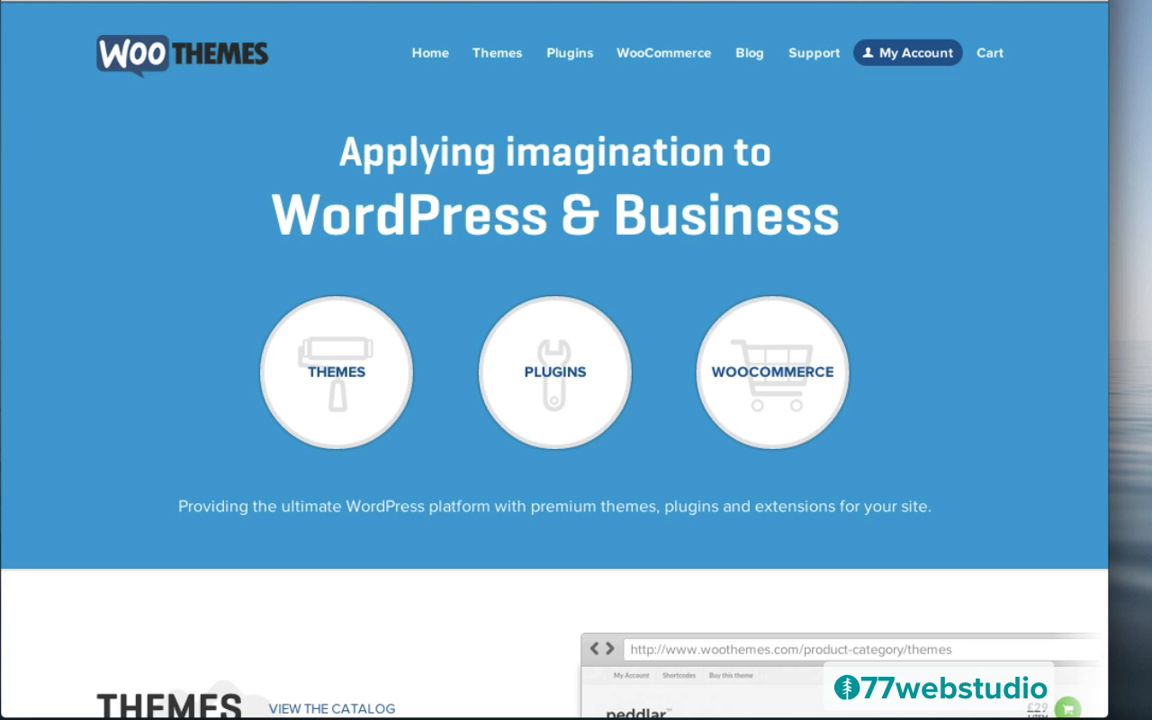
Filter the WooThemes catalog to Free, Responsive and WooCommerce themes
mouse_move(490, 57)
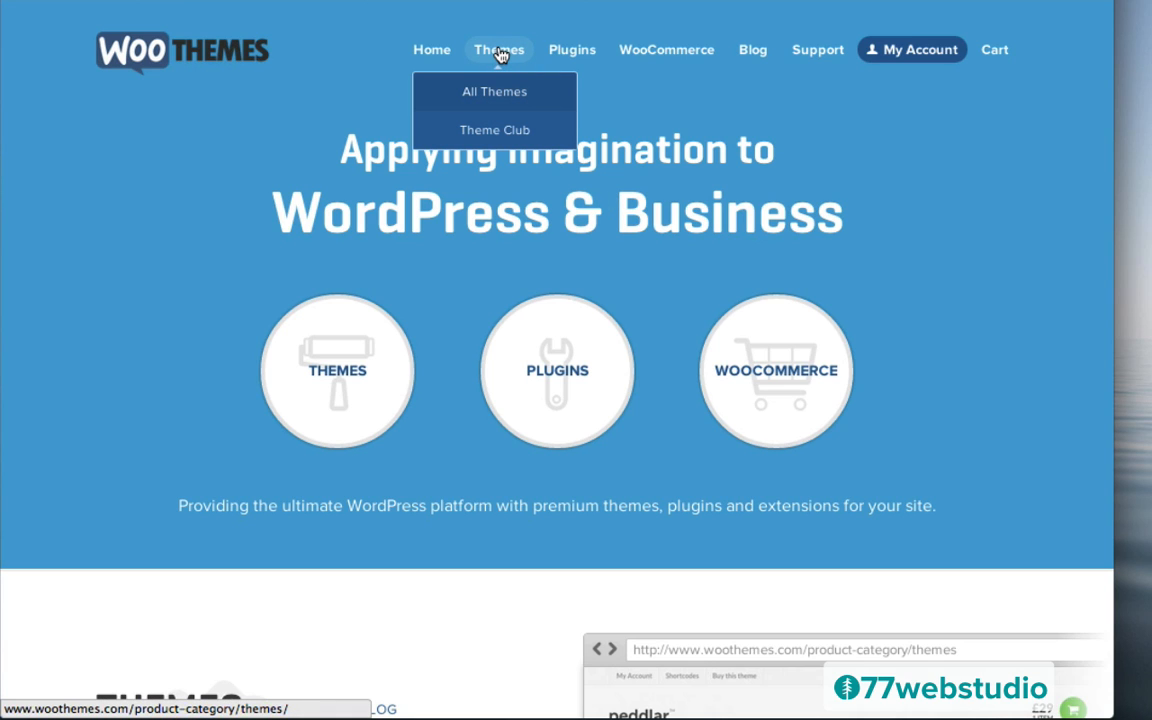
left_click(500, 55)
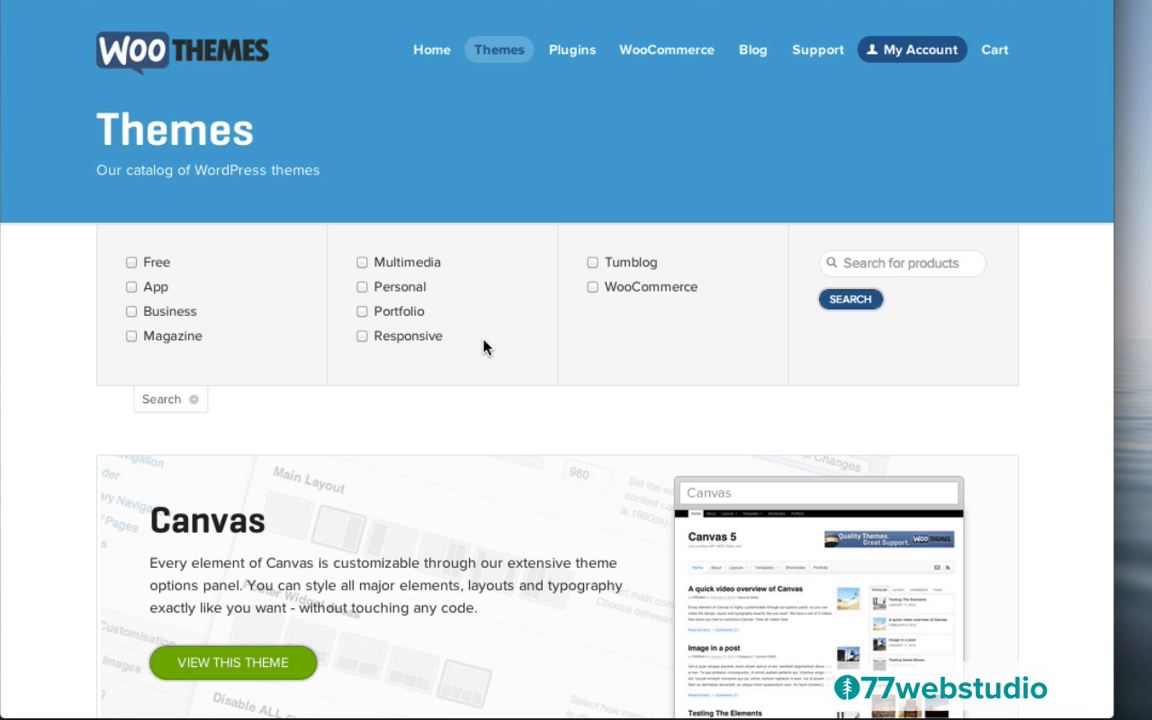
left_click(131, 262)
left_click(593, 288)
left_click(848, 303)
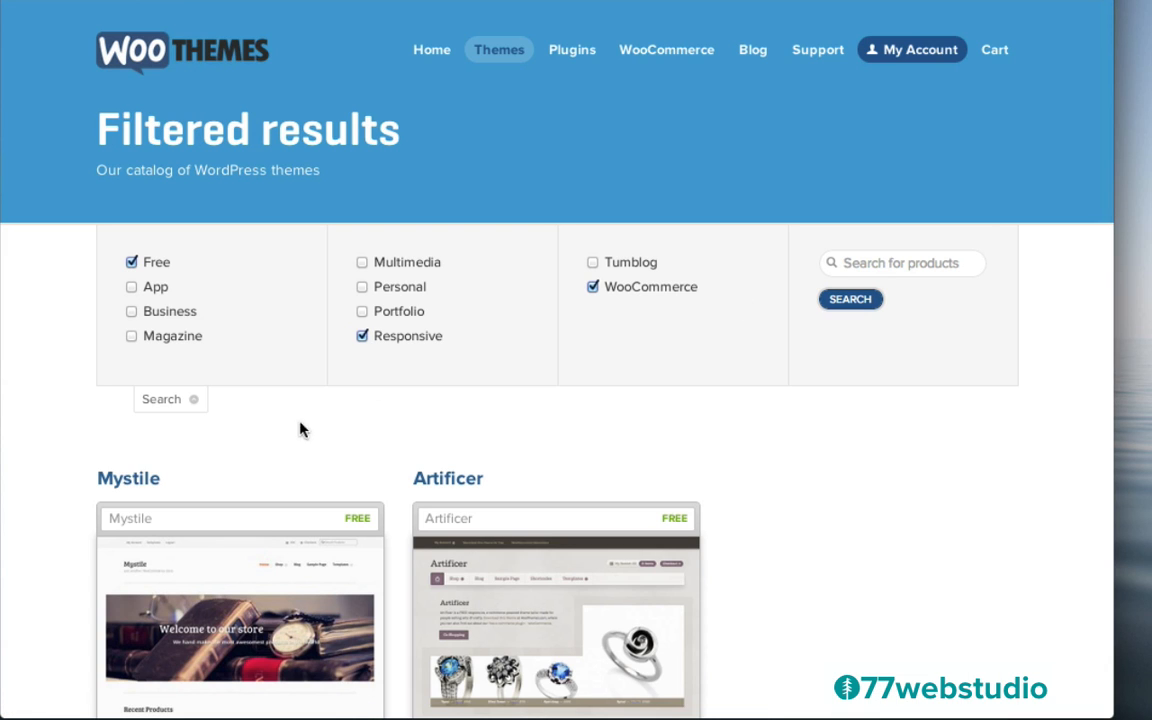
scroll(280, 445, "down", 3)
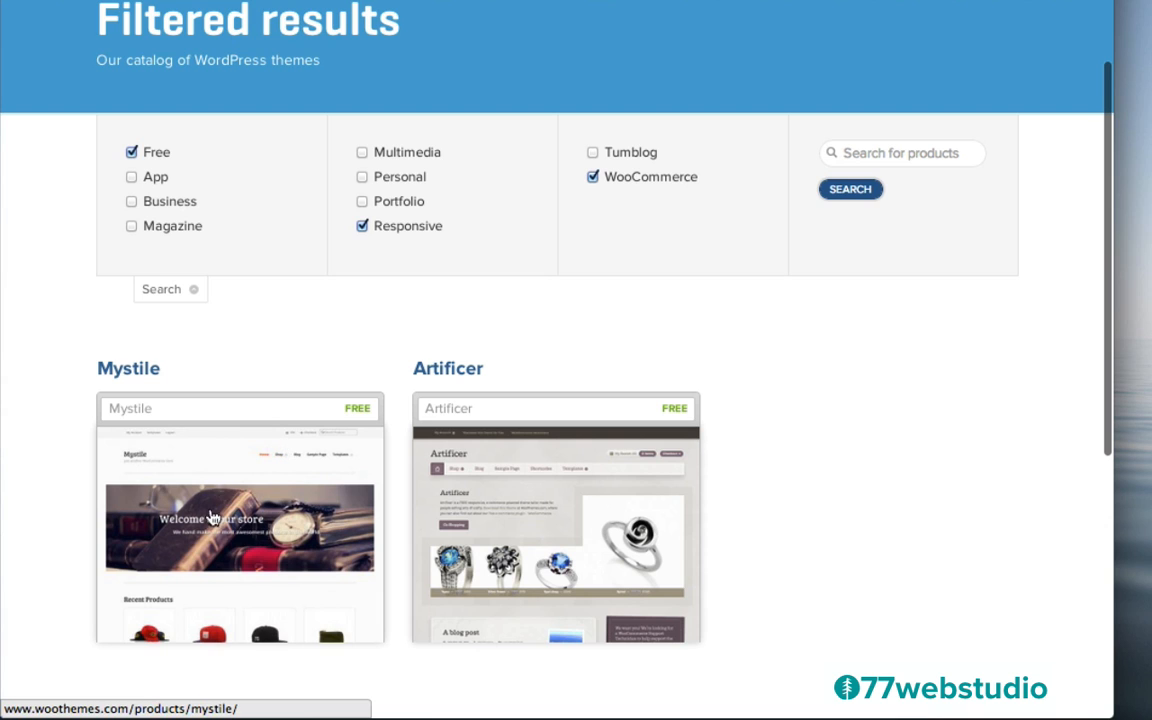
Go to the Mystile theme's Free Download section
left_click(224, 506)
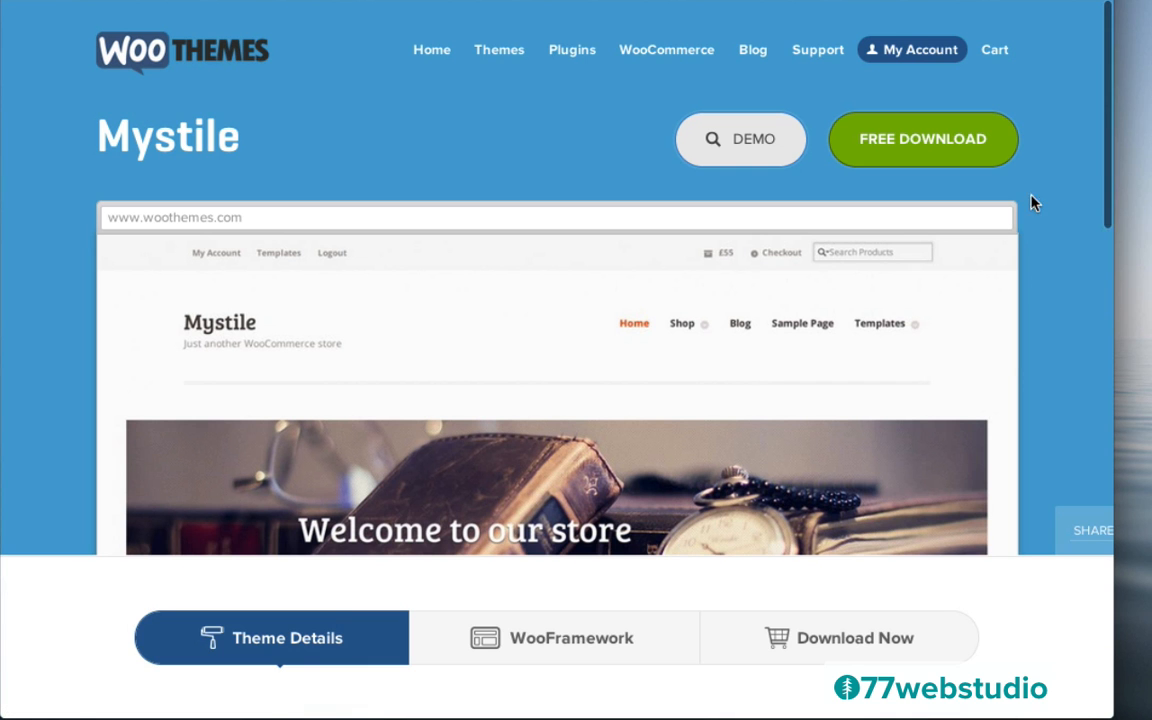
left_click(924, 148)
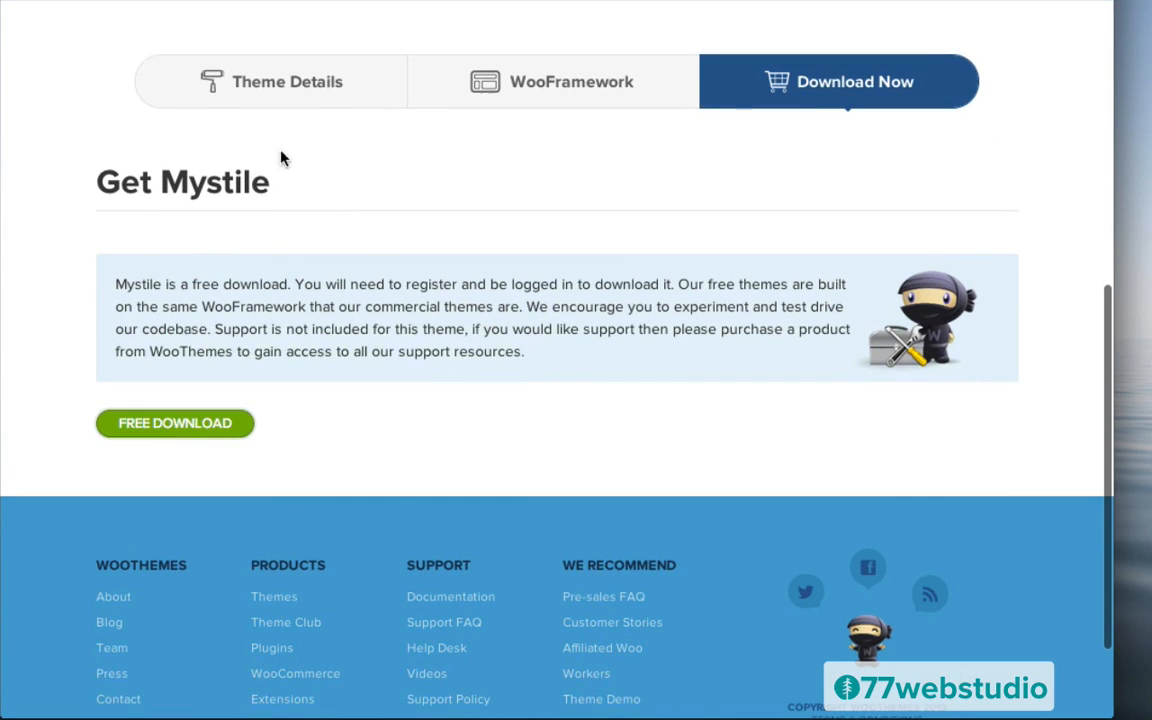
scroll(661, 276, "up", 1)
scroll(661, 276, "up", 3)
scroll(661, 283, "down", 4)
scroll(661, 283, "up", 1)
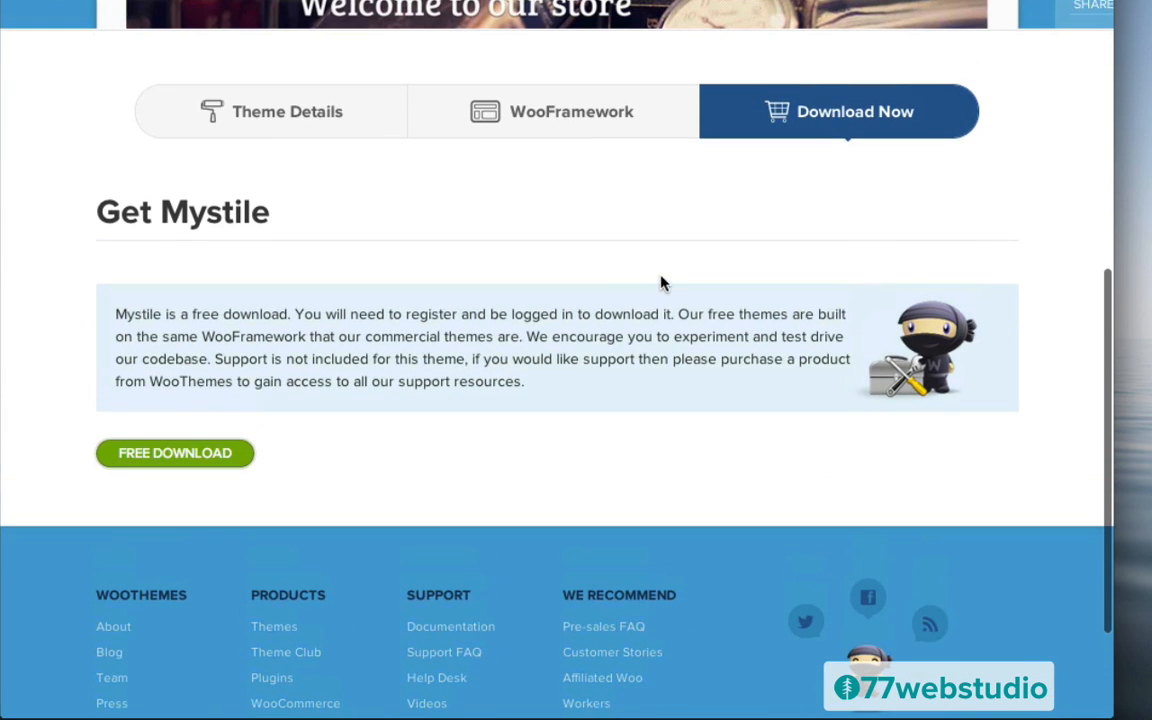
Start the free Mystile download and log in to the WooThemes account
left_click(174, 455)
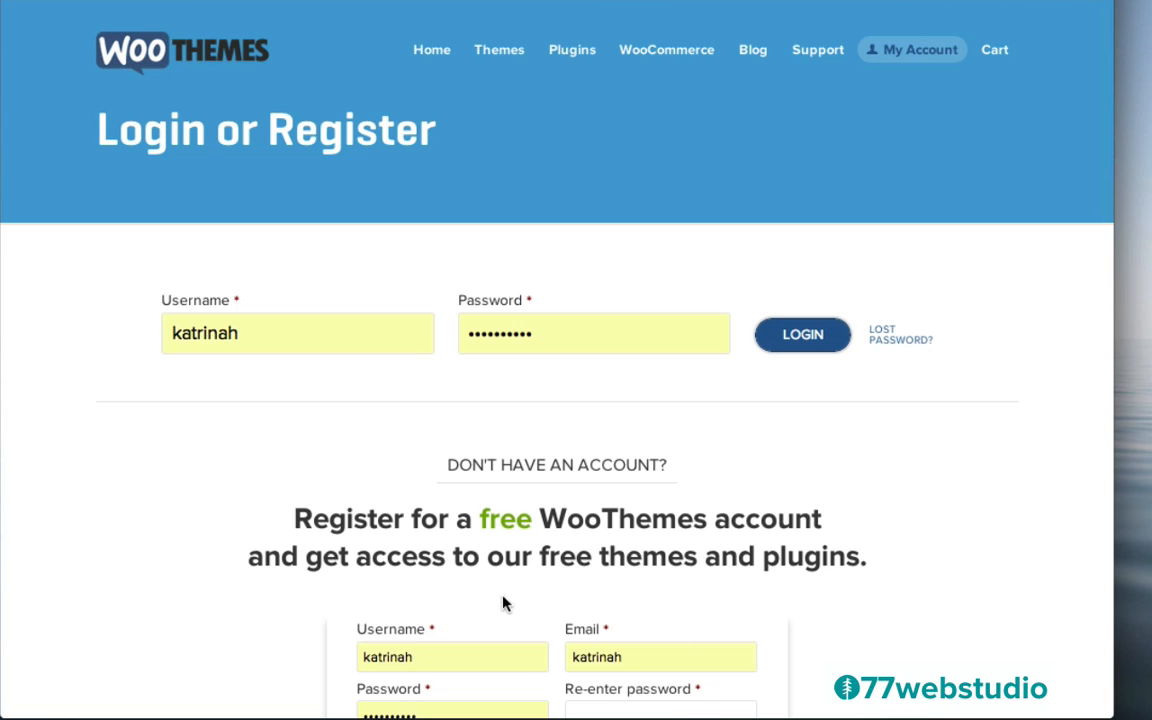
scroll(787, 563, "down", 3)
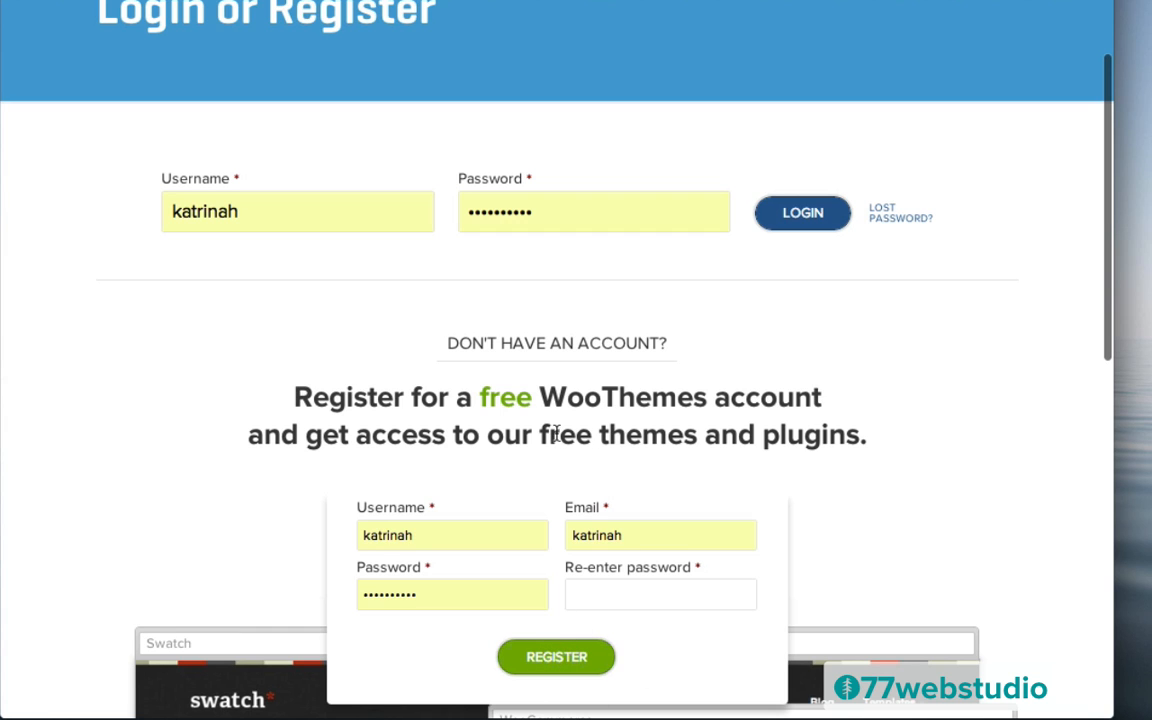
scroll(738, 411, "up", 3)
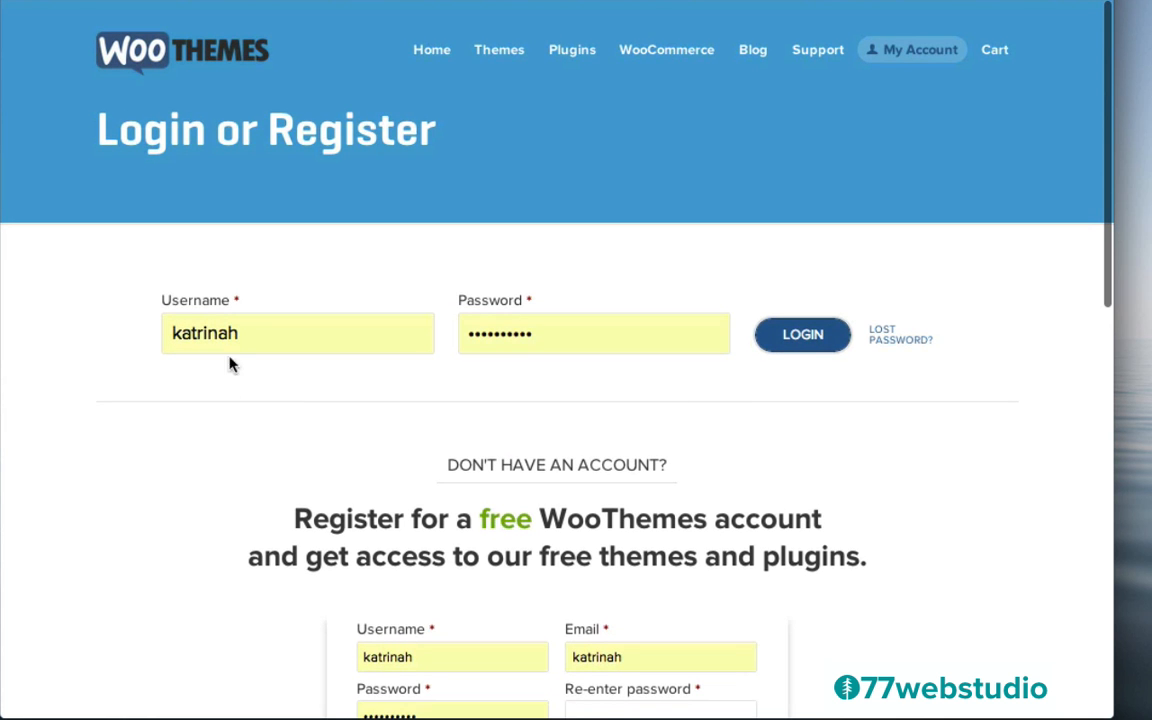
left_click(803, 336)
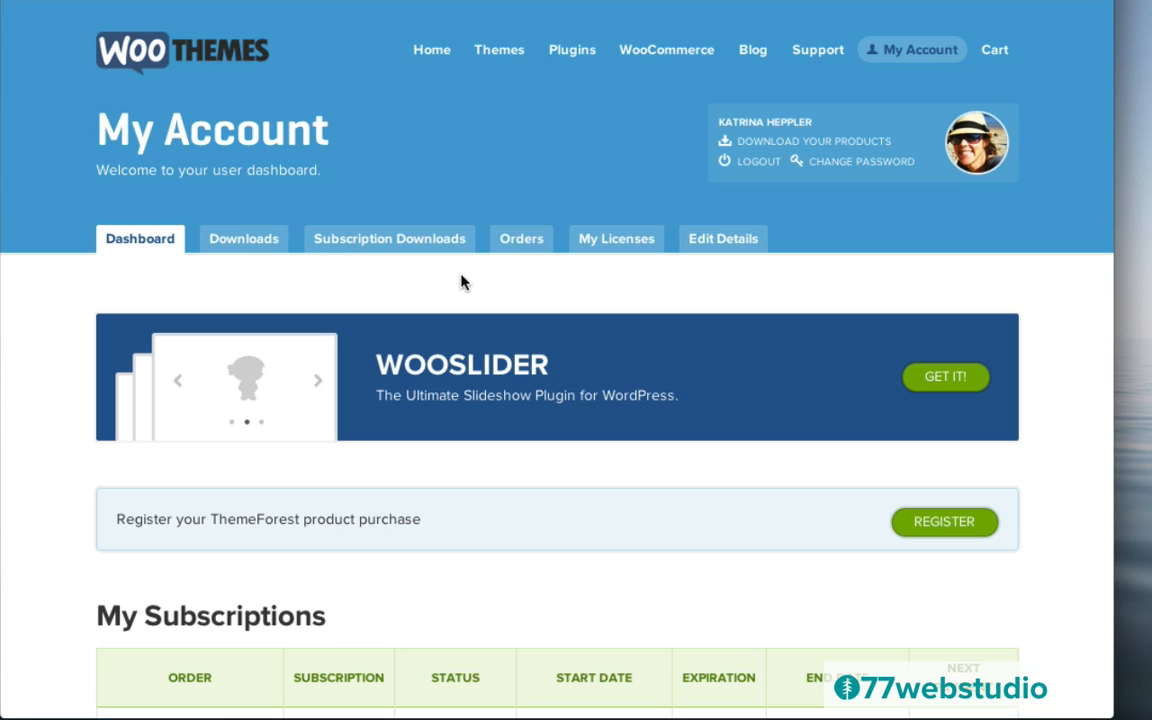
Download Mystile from My Account Downloads and save mystile (1).zip to the desktop
left_click(248, 245)
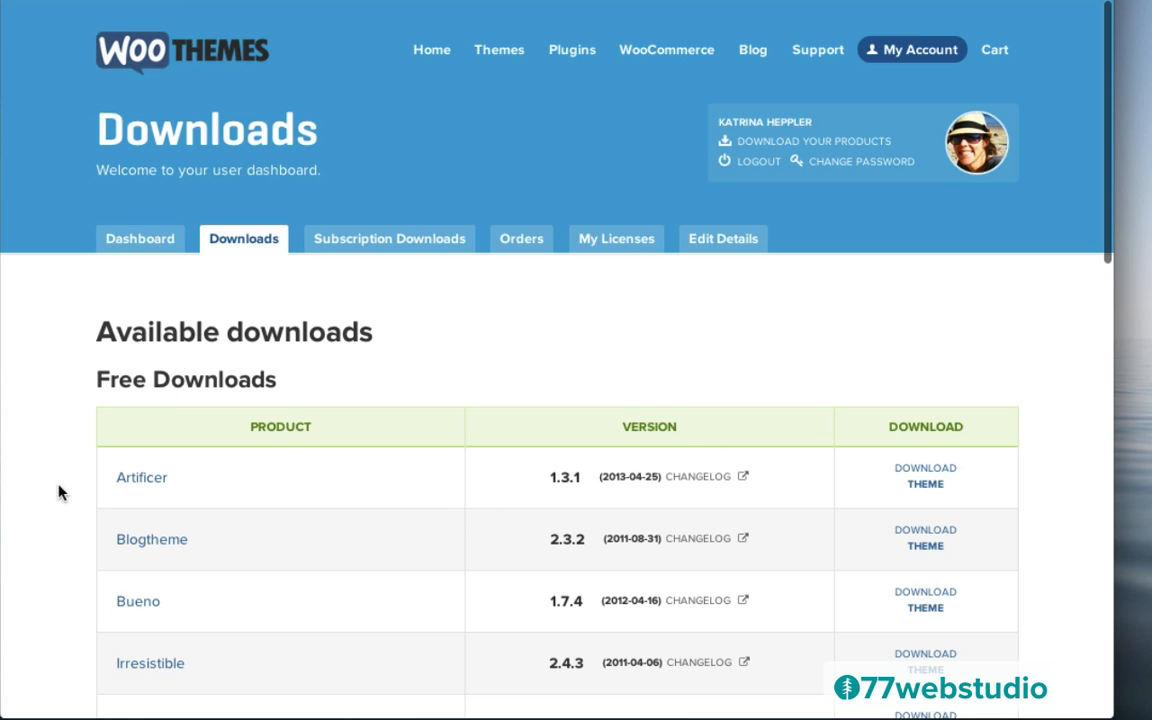
scroll(58, 492, "down", 5)
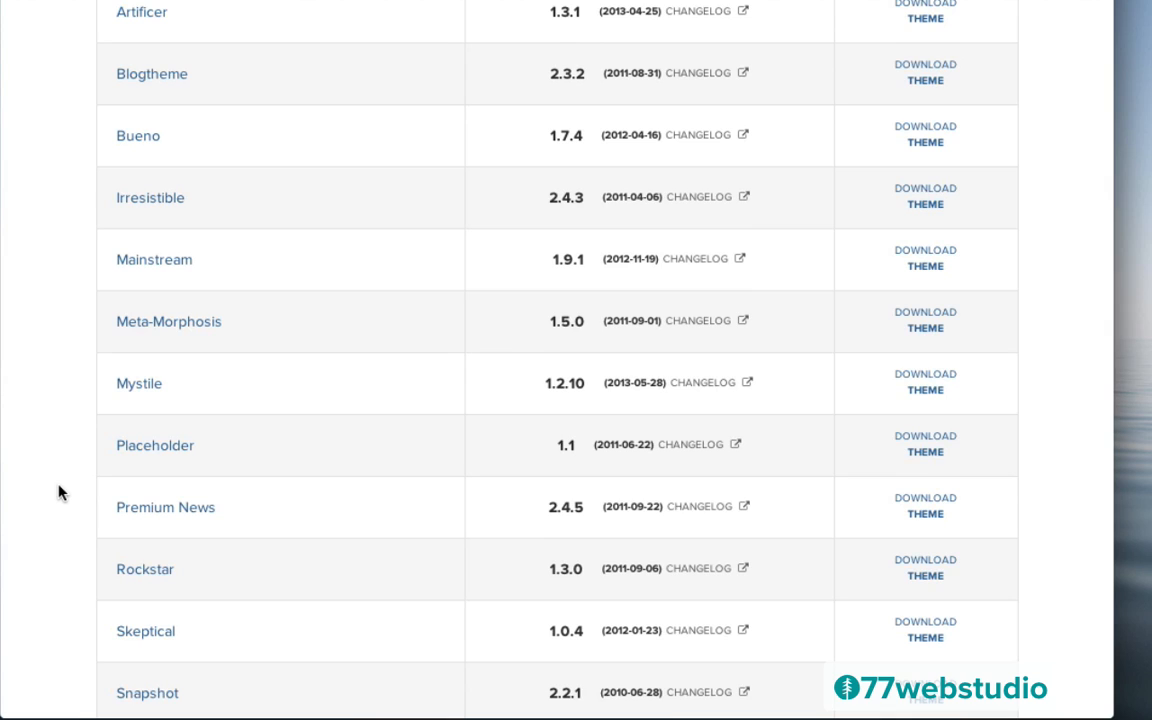
scroll(58, 492, "down", 1)
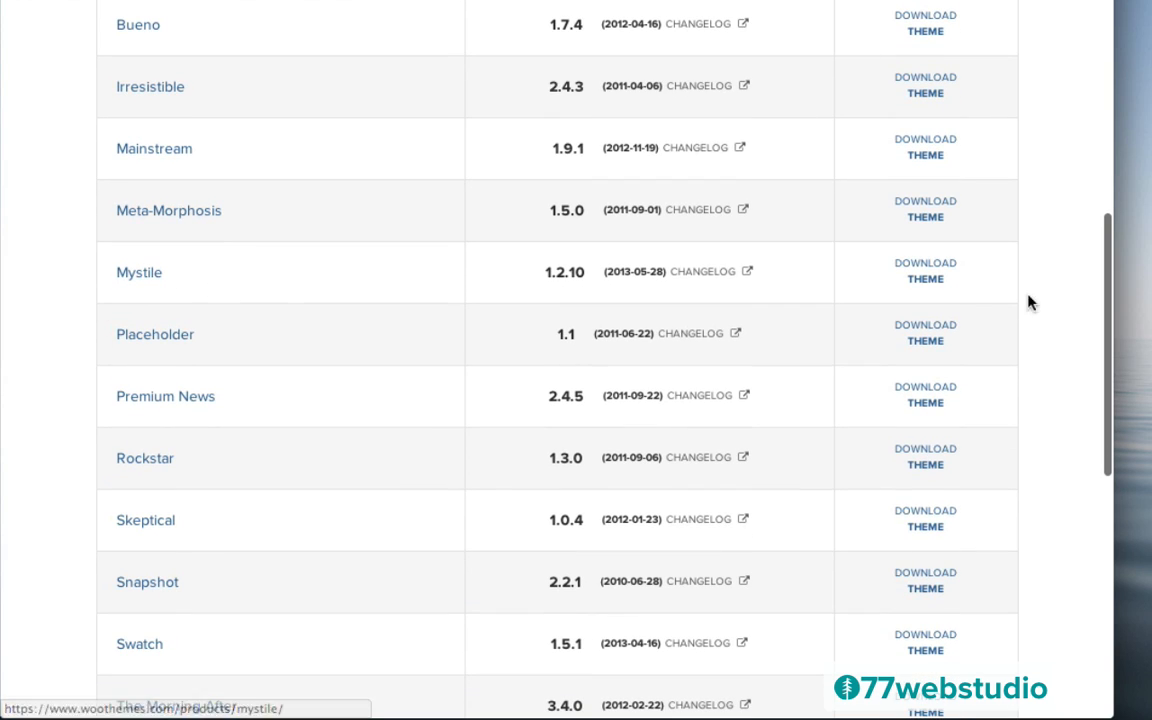
left_click(924, 272)
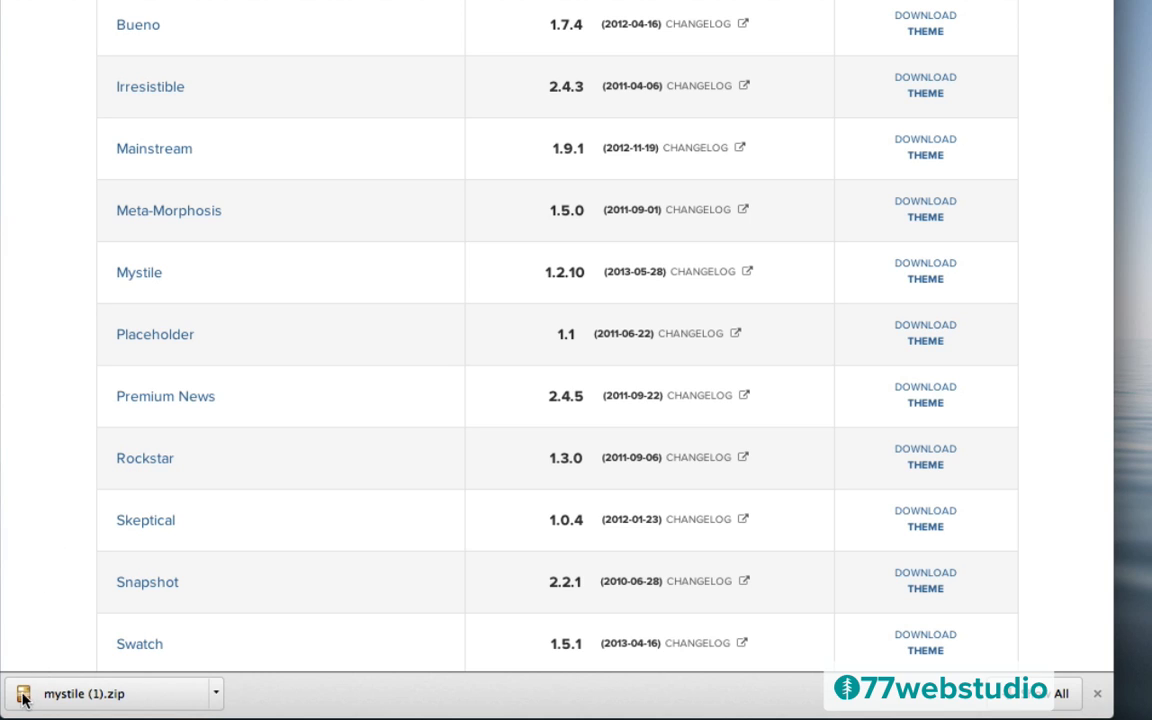
left_click_drag(22, 699, 1148, 180)
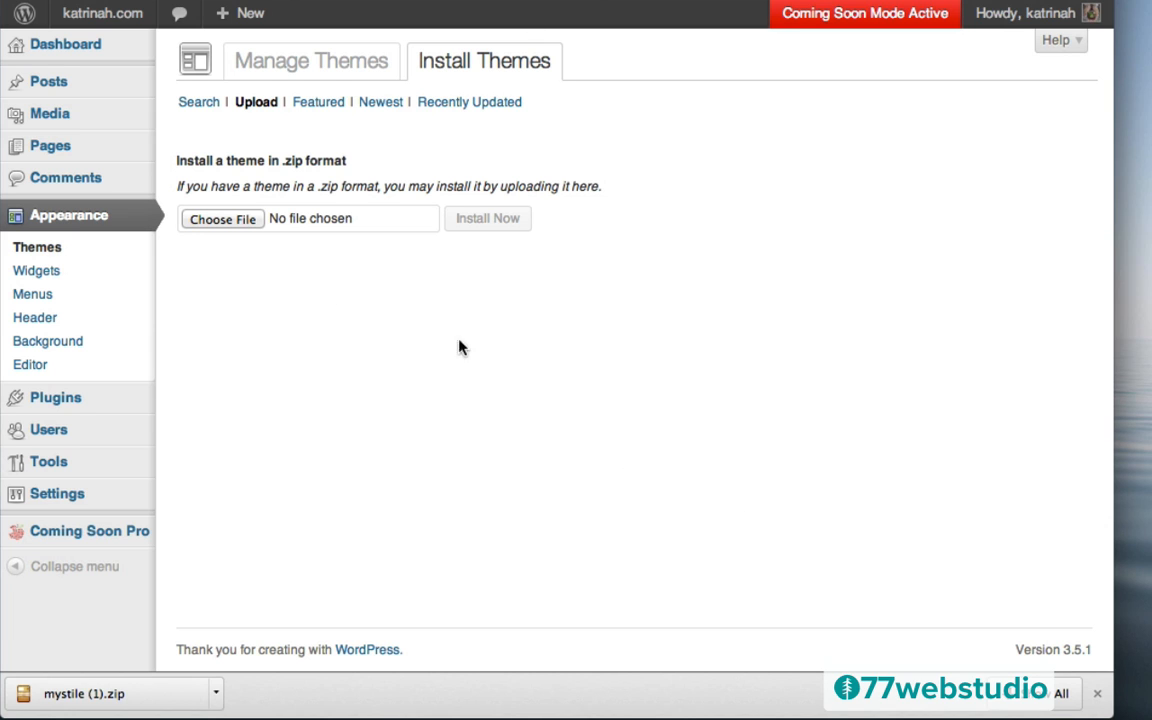
Upload mystile (1).zip, install it and activate the Mystile theme
left_click(222, 220)
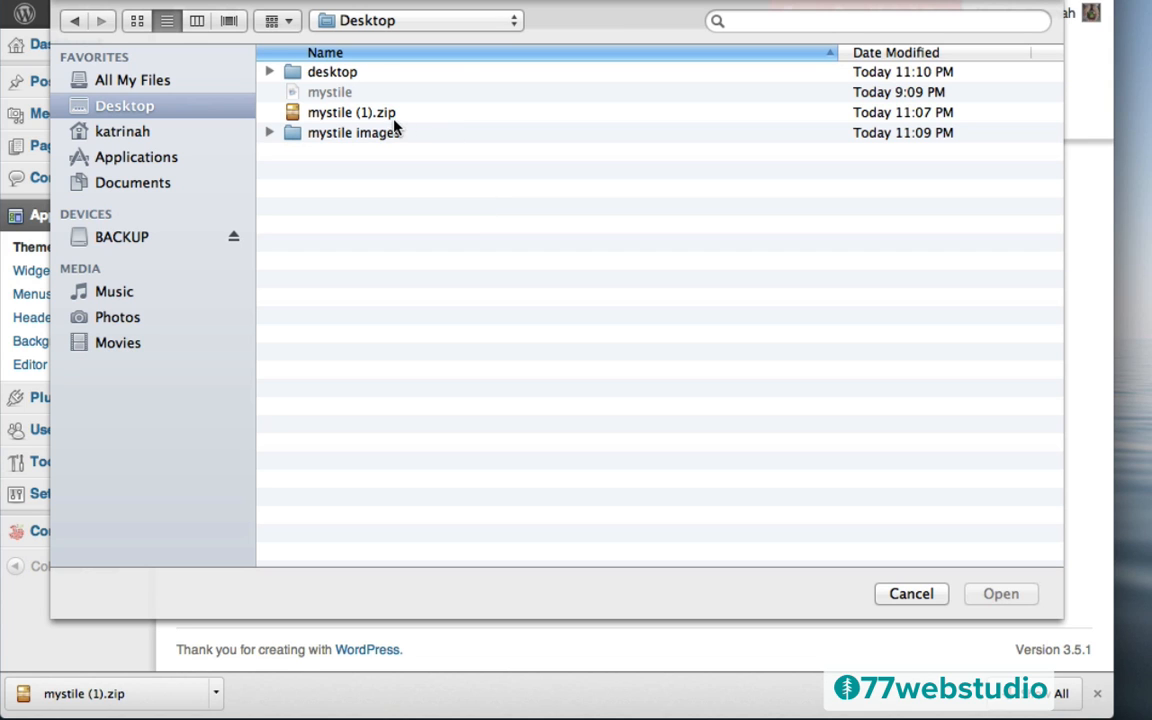
left_click(330, 116)
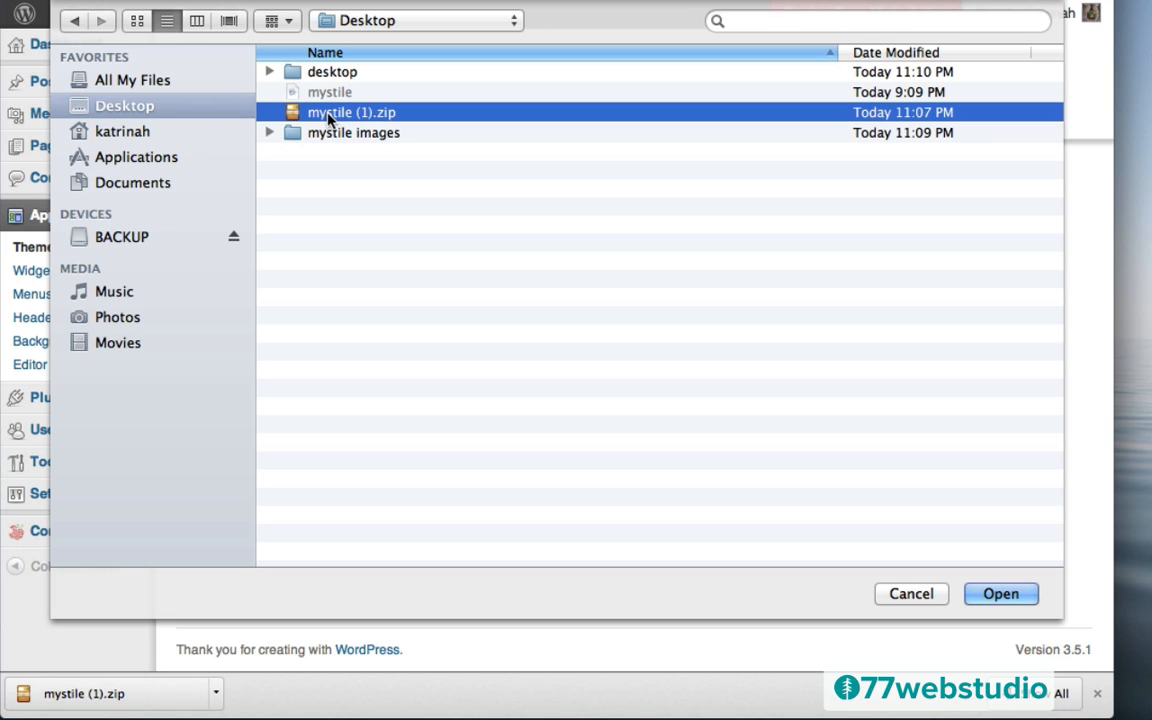
left_click(1005, 594)
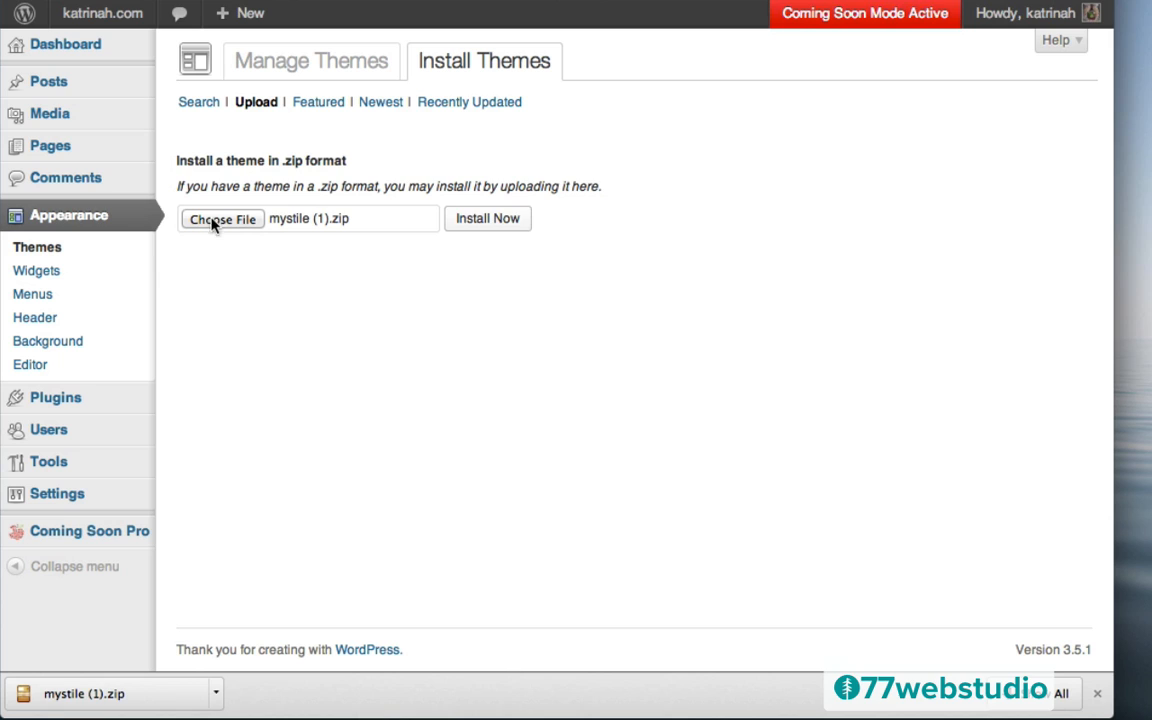
left_click(486, 220)
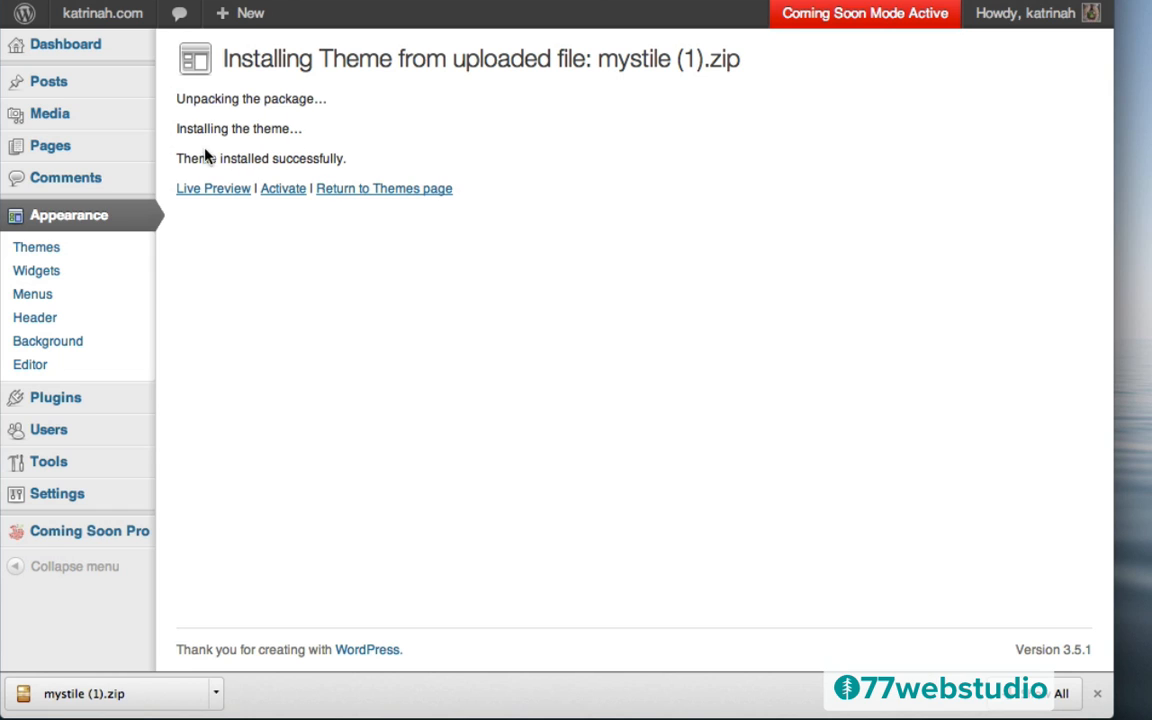
left_click(280, 192)
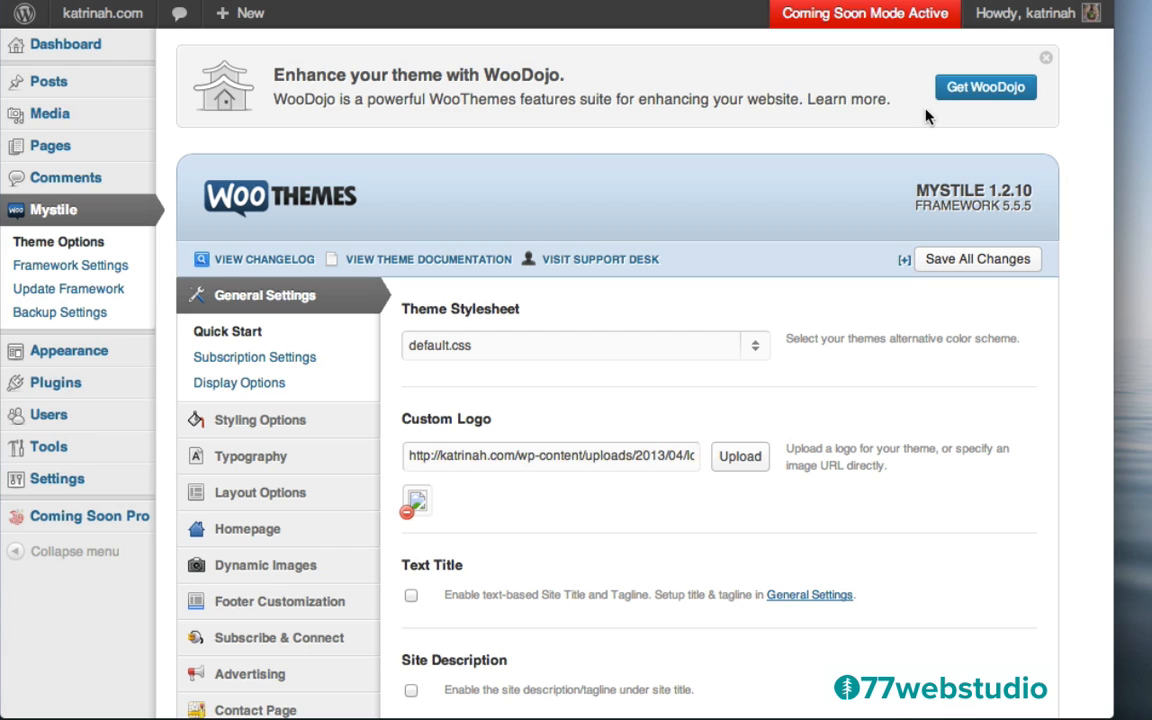
Download the free WooDojo plugin and save woodojo (2).zip to the desktop
left_click(983, 91)
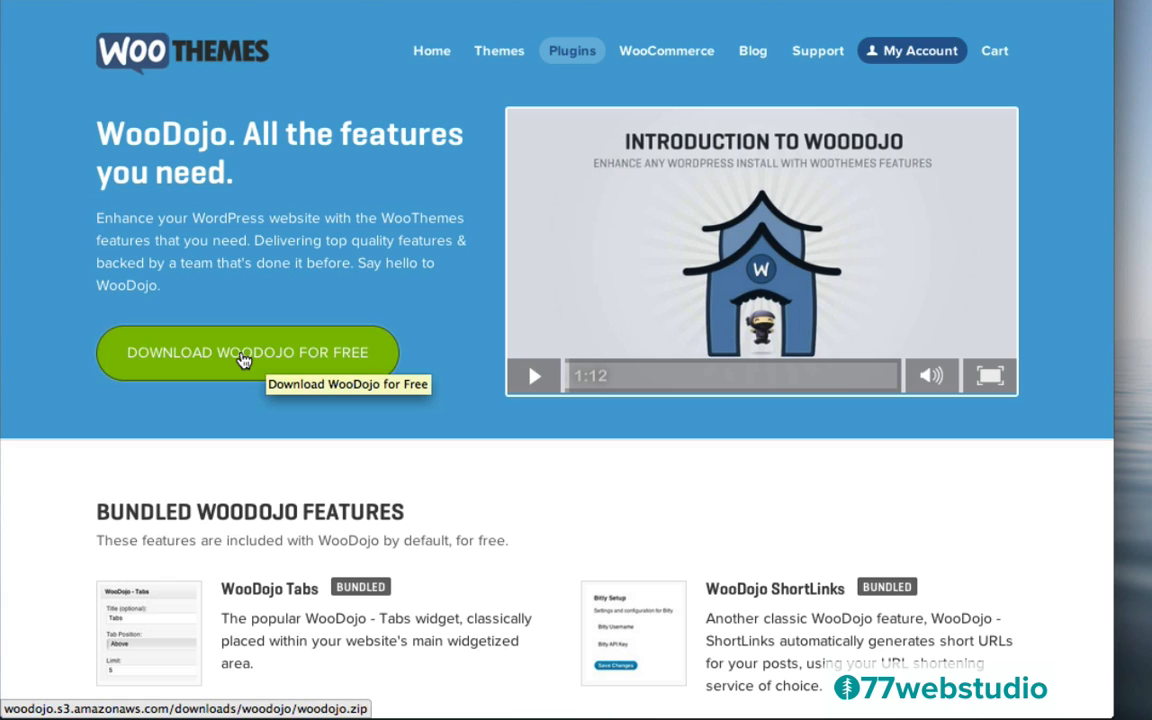
left_click(243, 360)
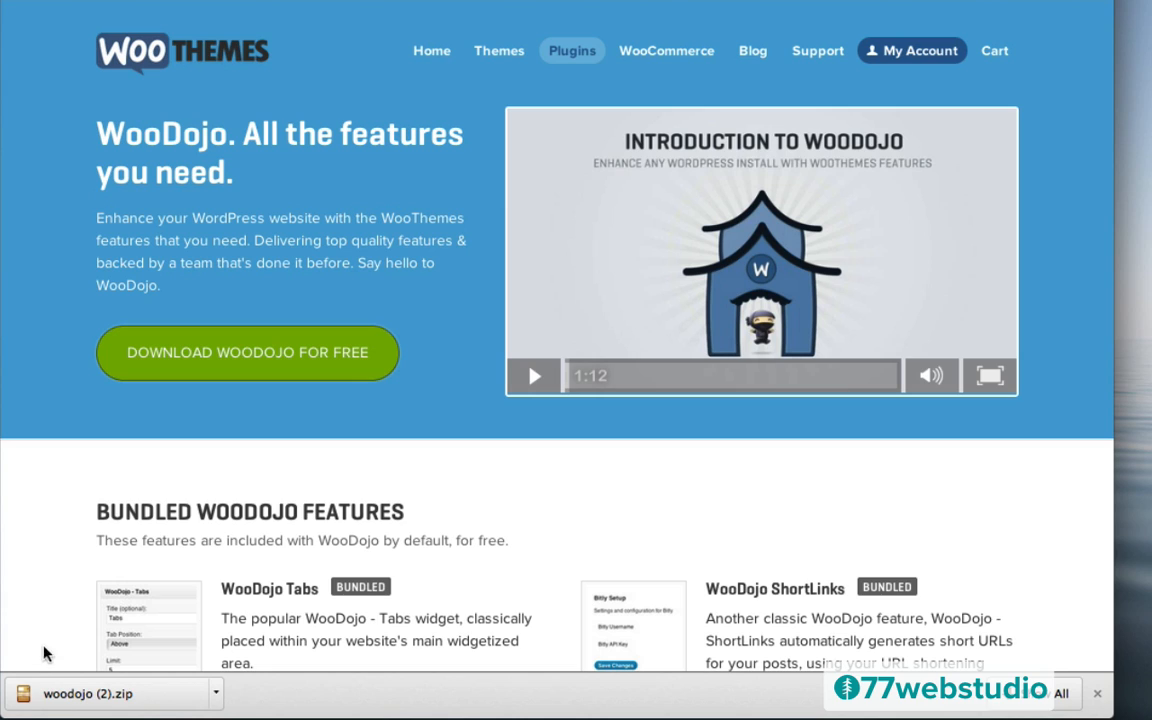
left_click_drag(25, 697, 1140, 240)
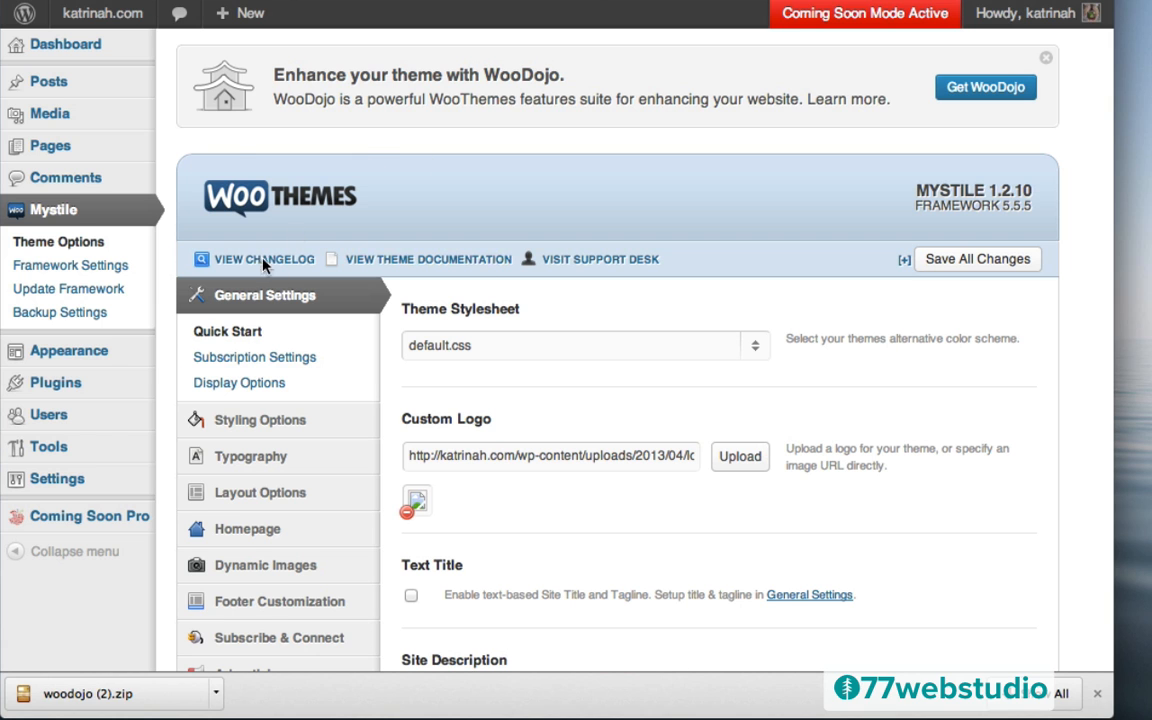
Upload woodojo (2).zip via Plugins > Add New, then install and activate WooDojo 1.5.2
mouse_move(58, 391)
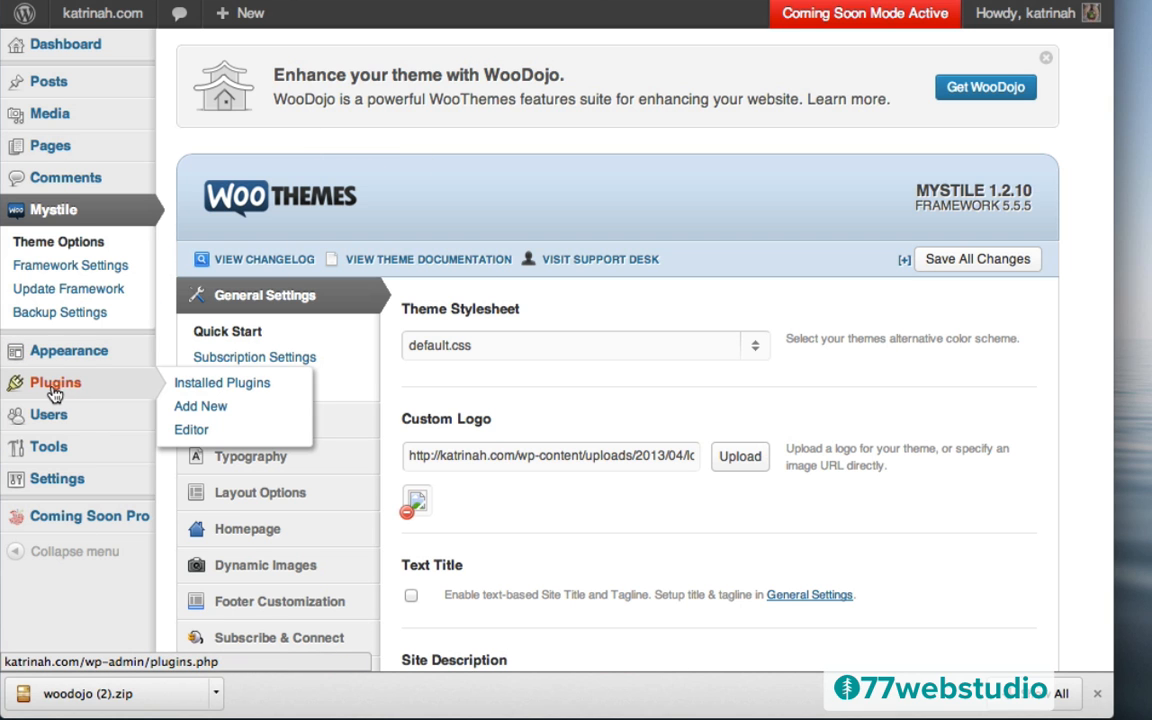
left_click(60, 390)
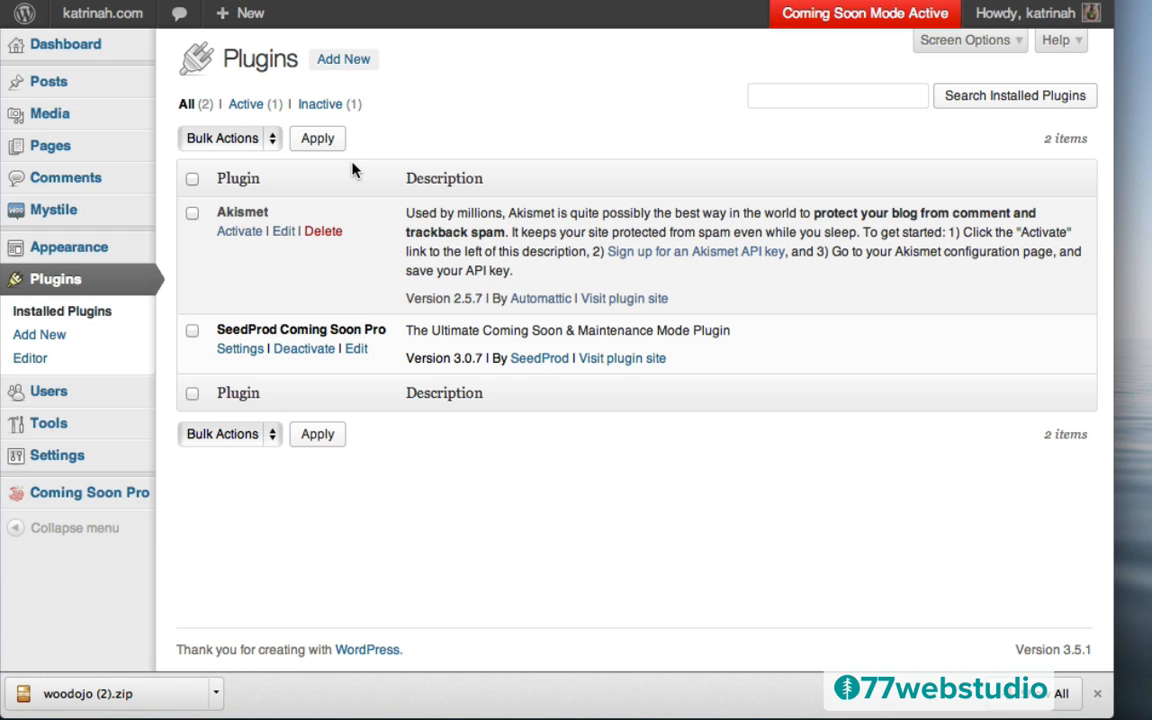
left_click(341, 64)
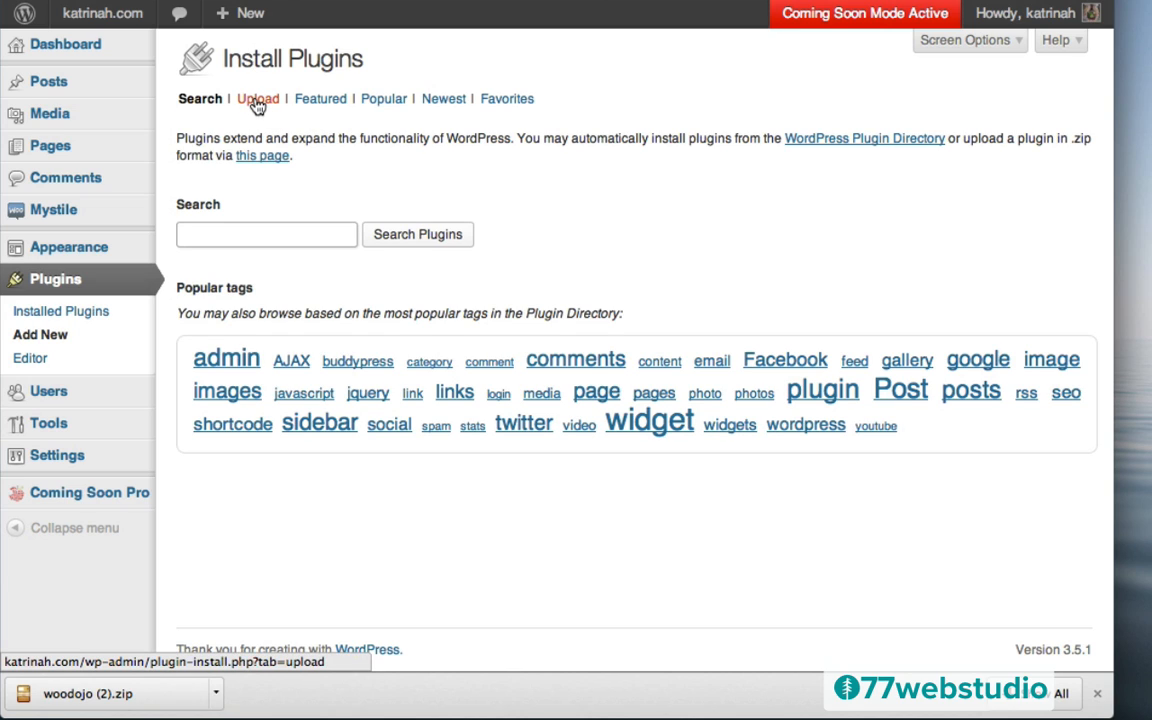
left_click(257, 100)
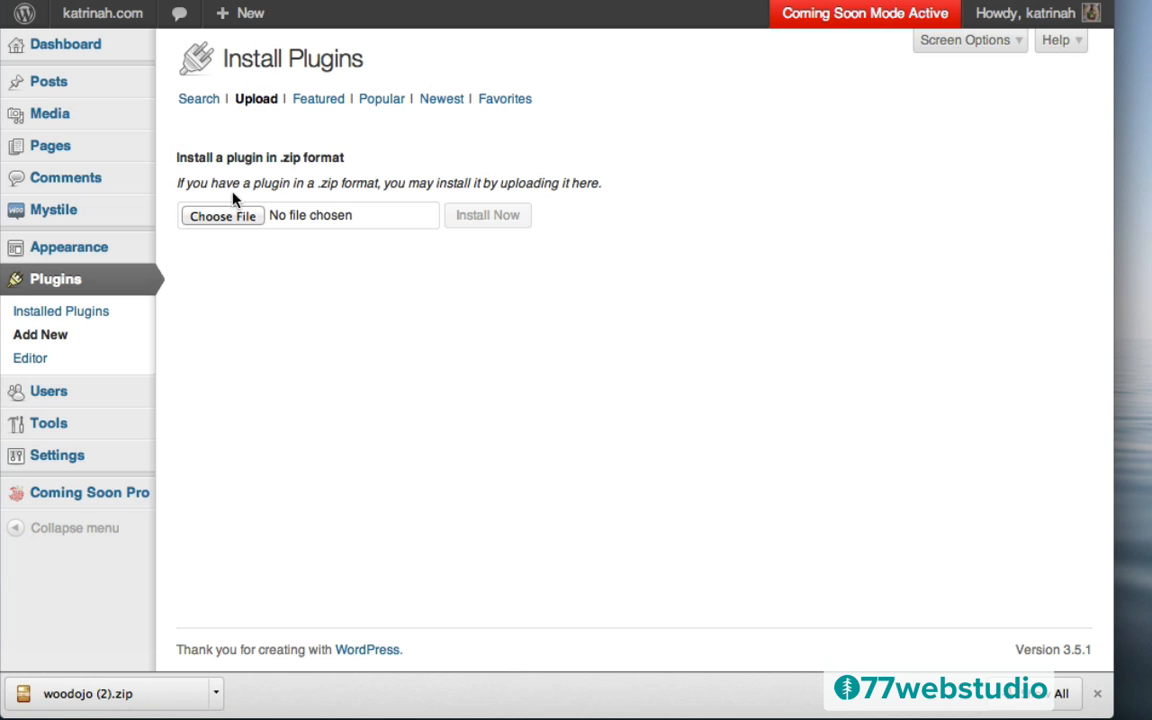
left_click(226, 218)
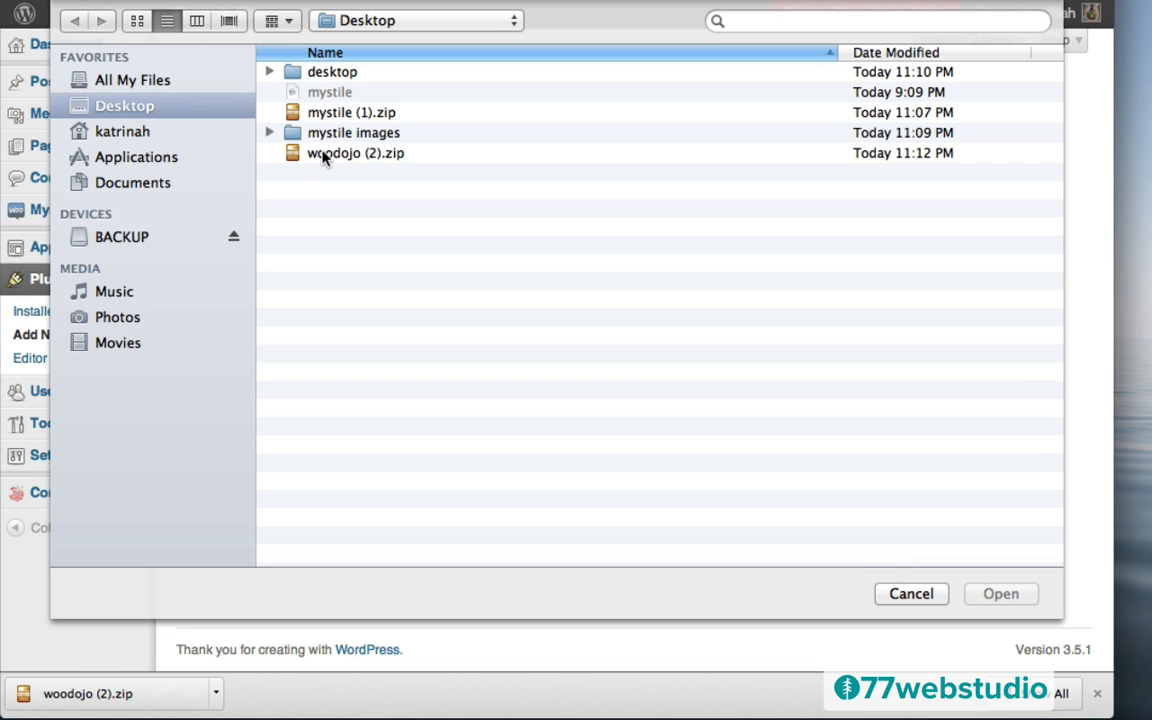
left_click(326, 157)
left_click(1001, 594)
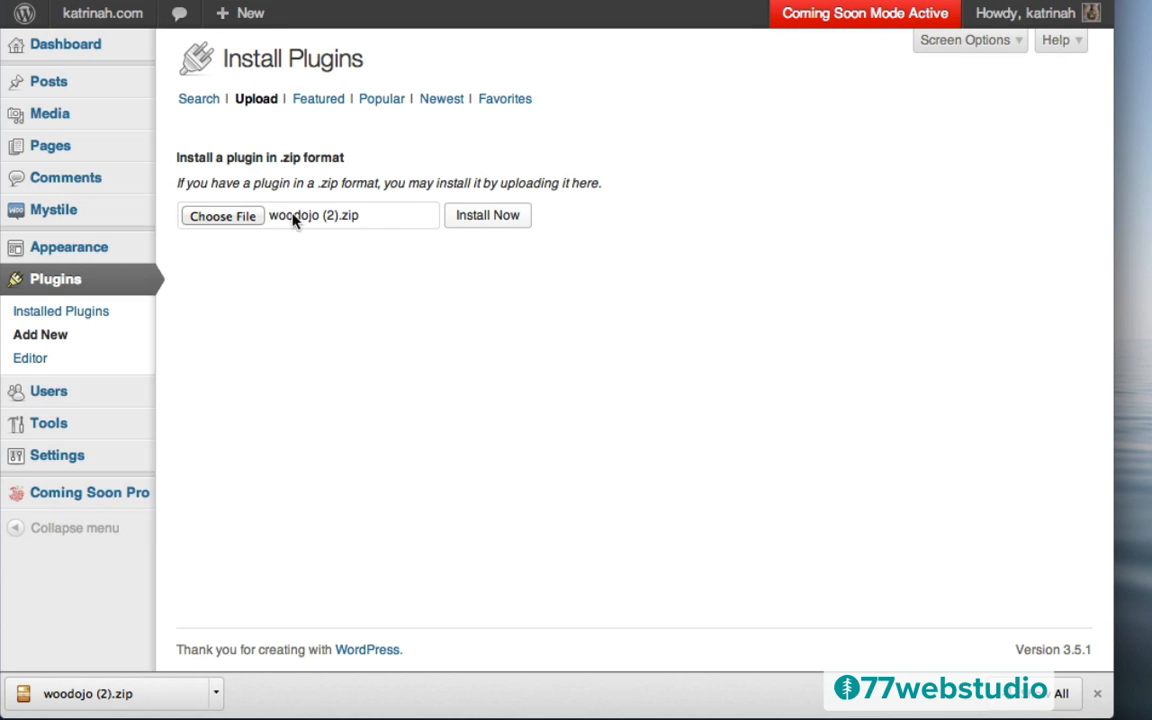
left_click(490, 216)
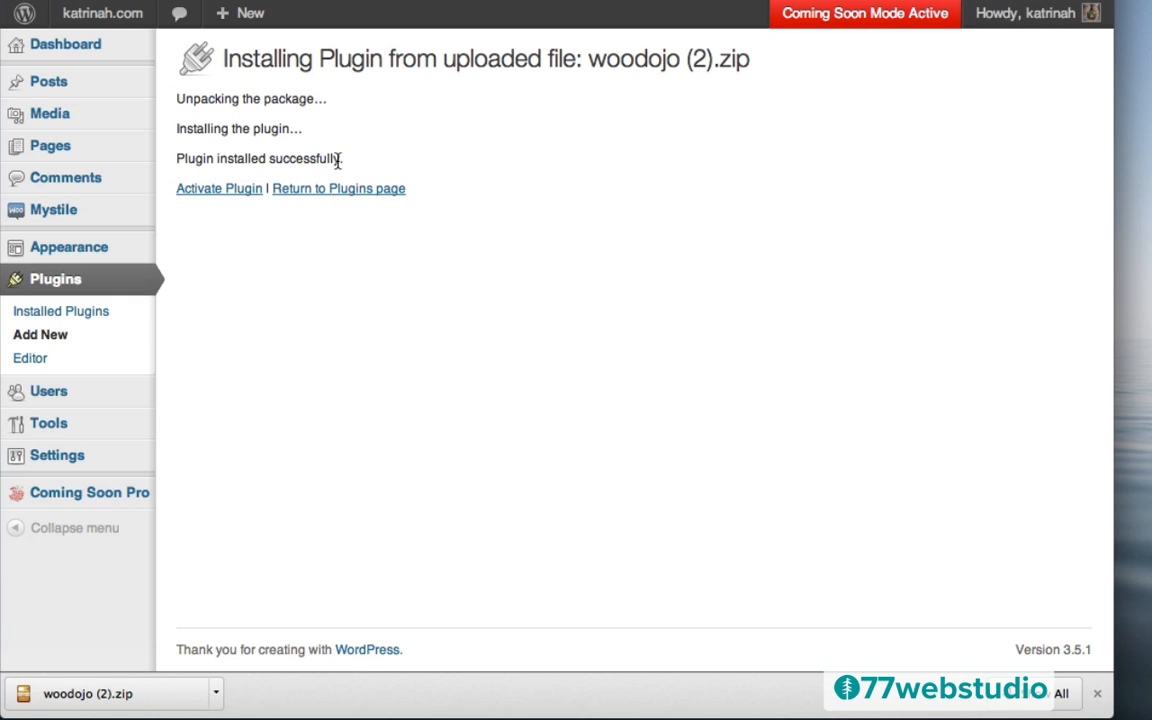
left_click(213, 193)
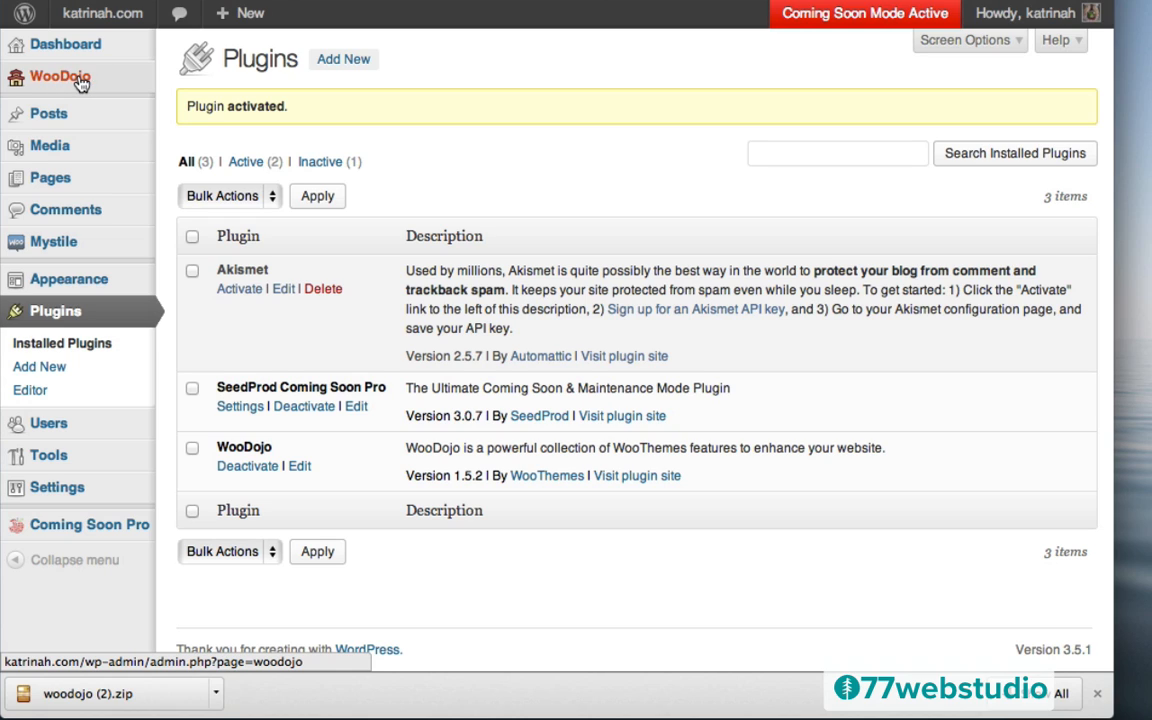
left_click(28, 74)
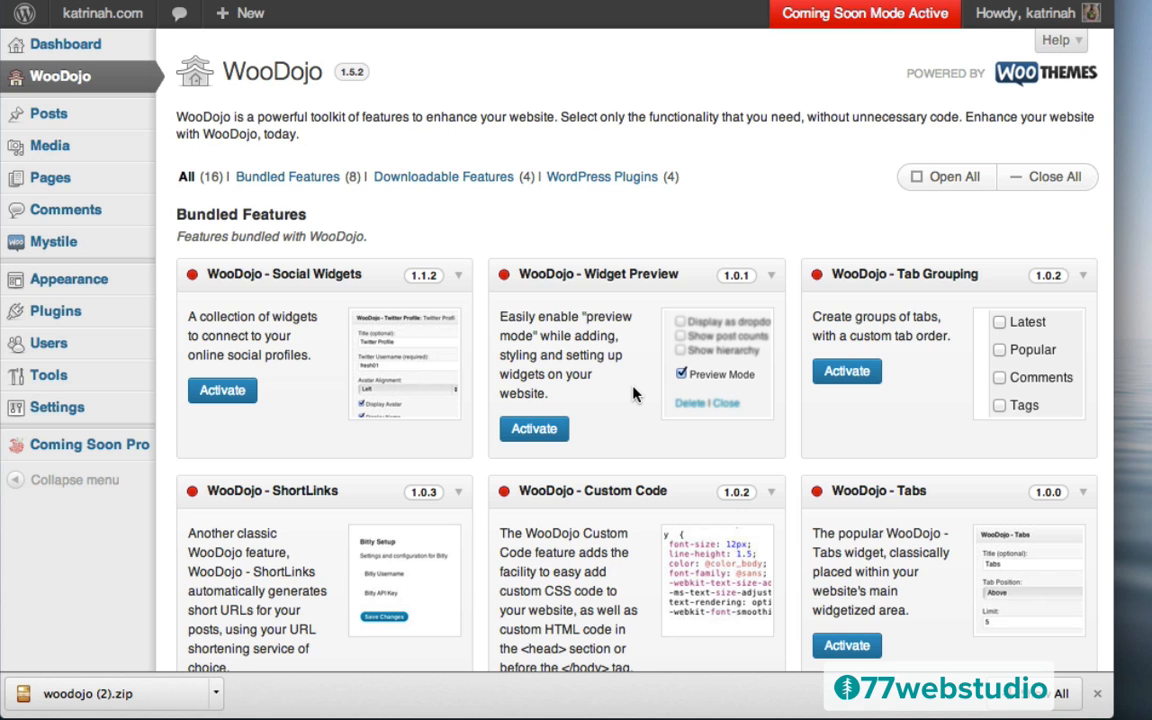
Download and activate WooCommerce from WooDojo's WordPress Plugins list, then install the WooCommerce store pages
scroll(632, 394, "down", 10)
scroll(632, 394, "down", 5)
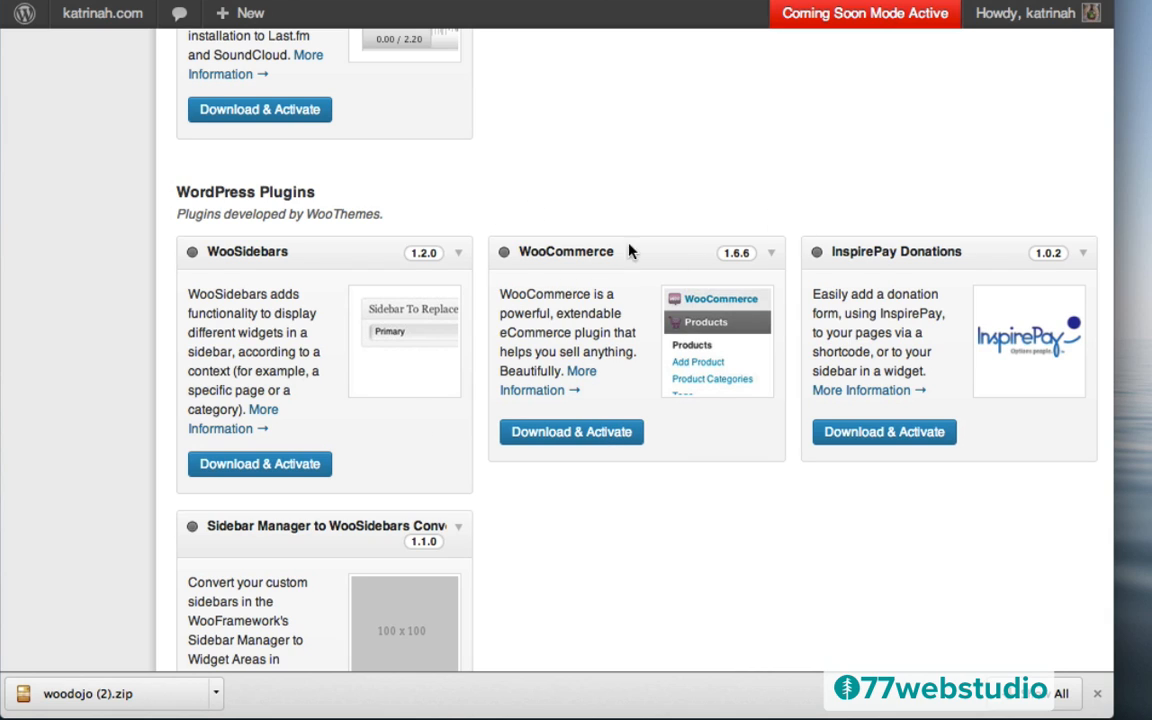
left_click(592, 434)
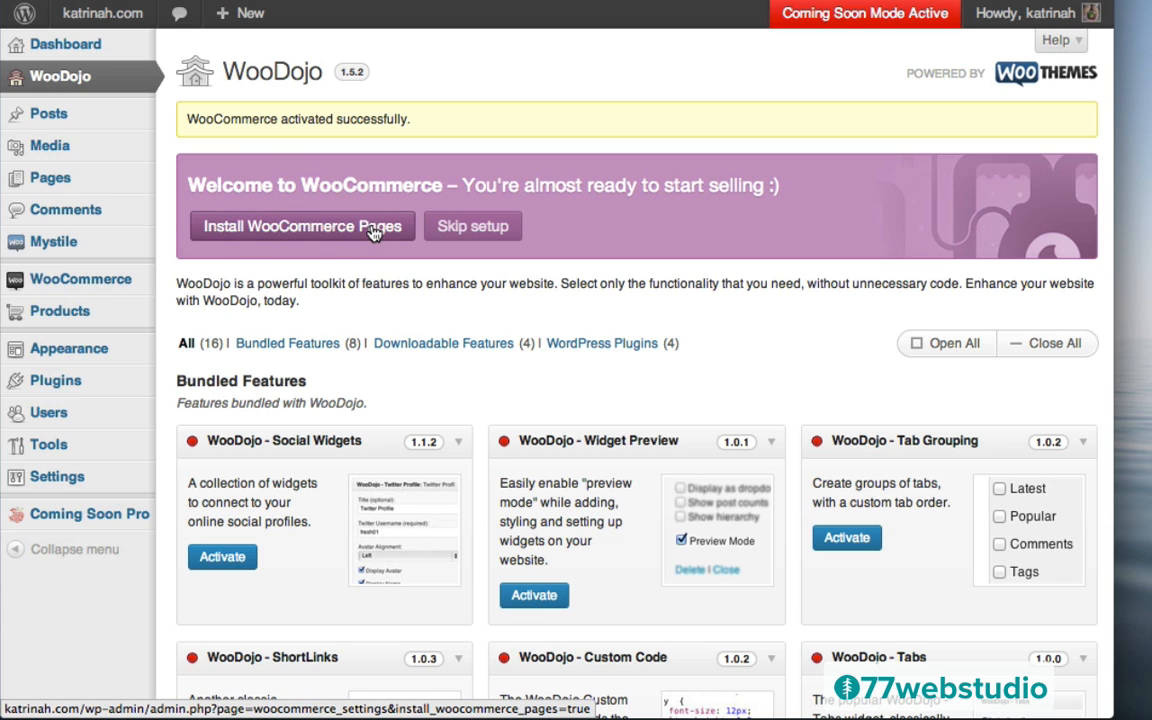
left_click(305, 229)
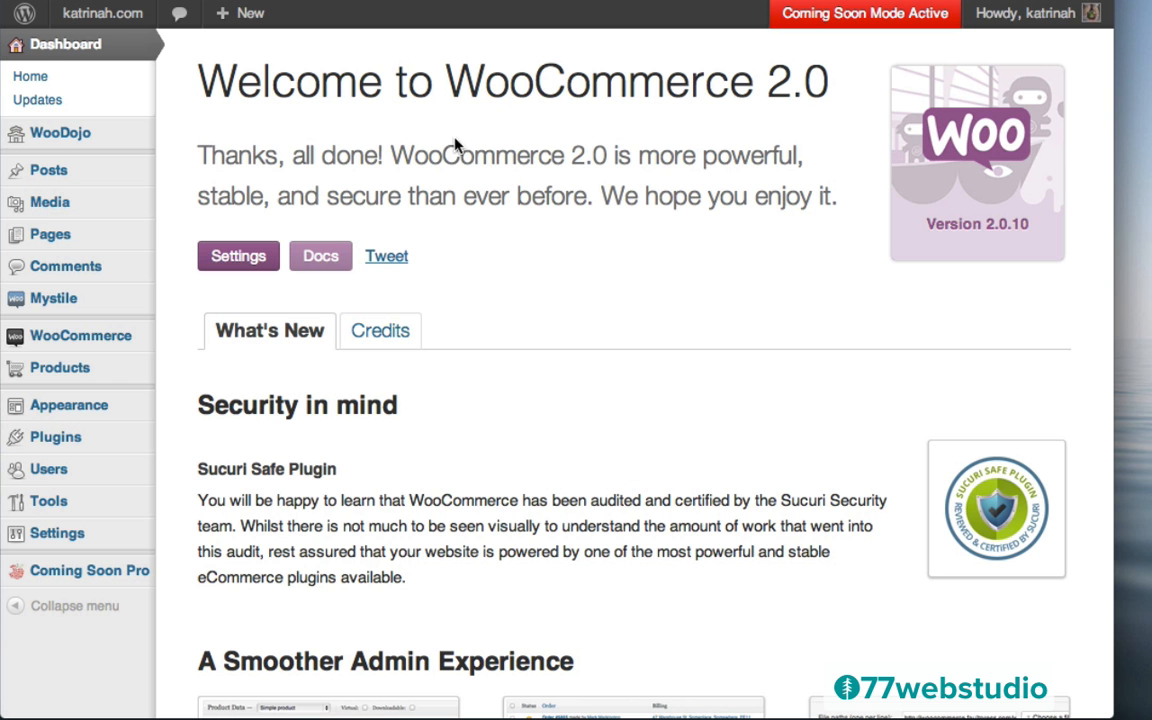
left_click(234, 259)
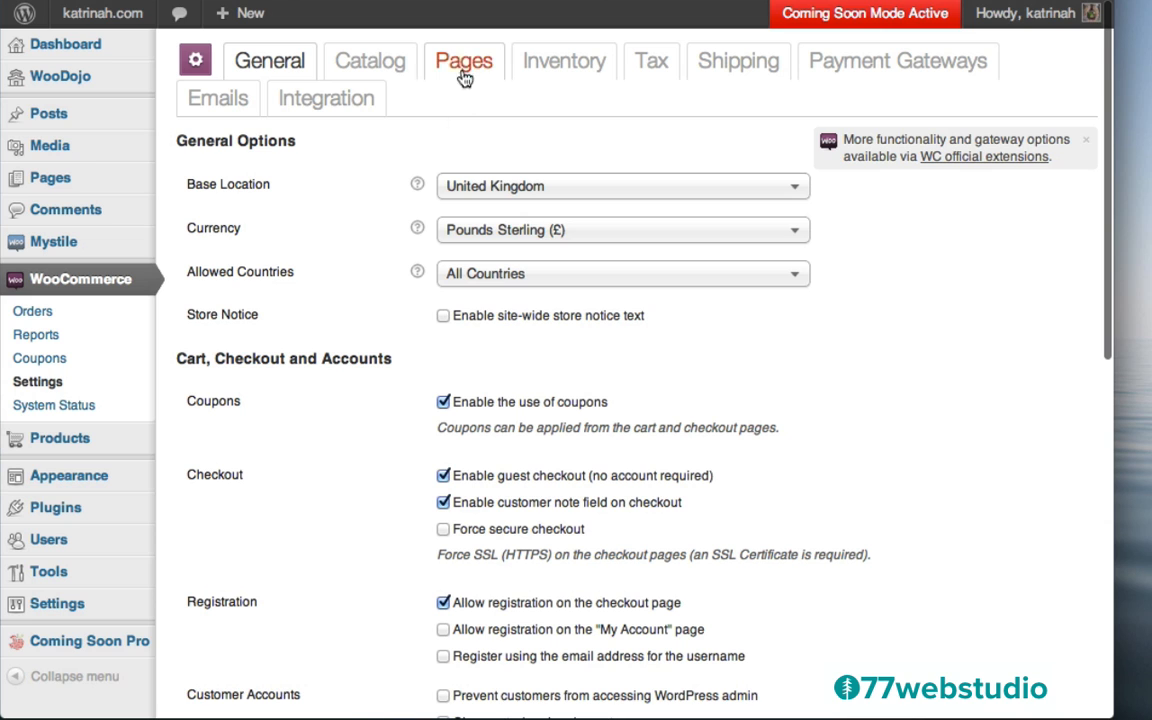
left_click(463, 62)
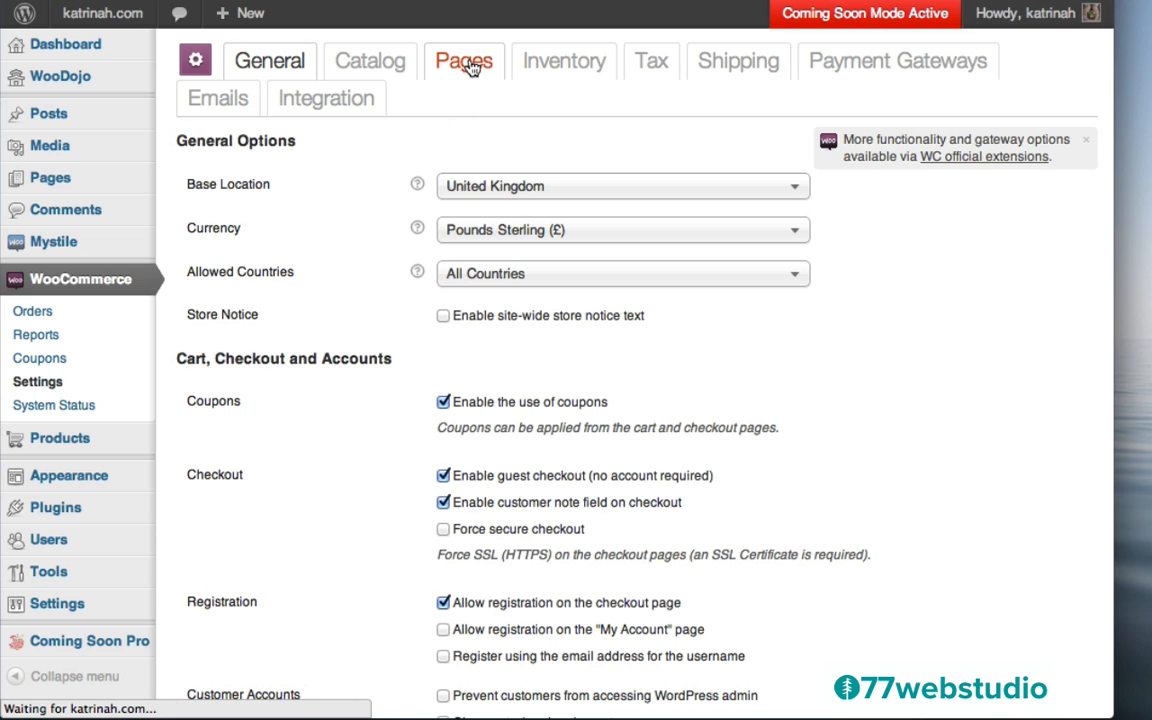
scroll(373, 400, "down", 5)
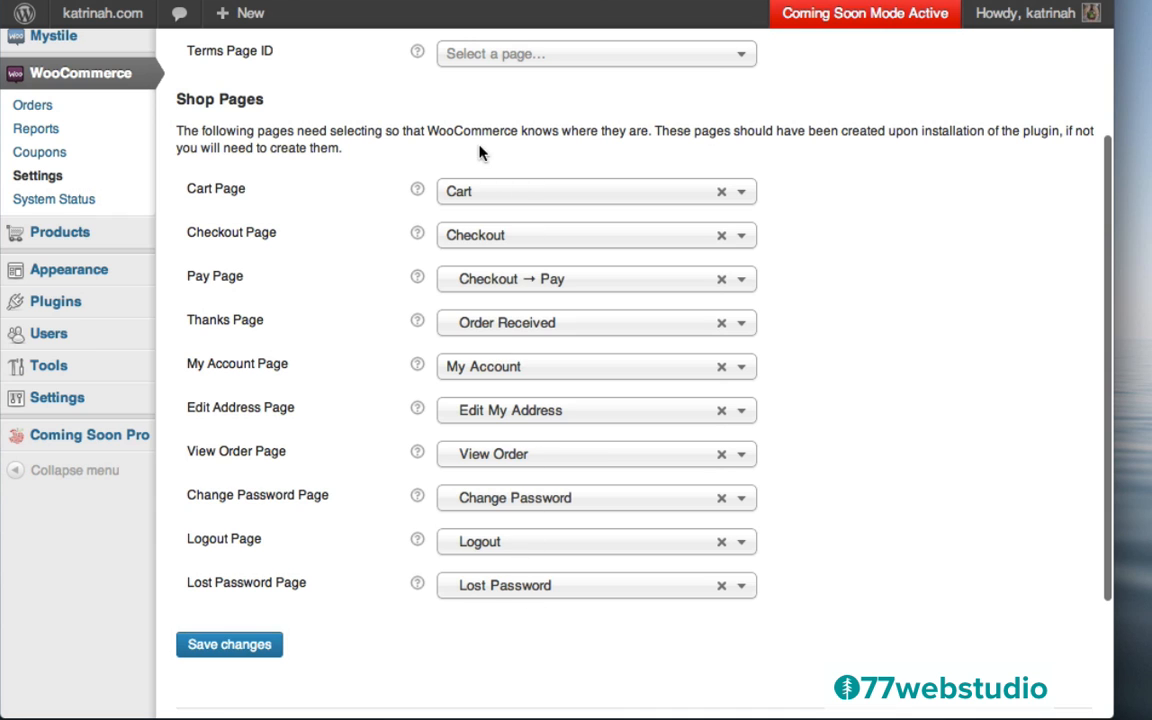
scroll(304, 229, "up", 3)
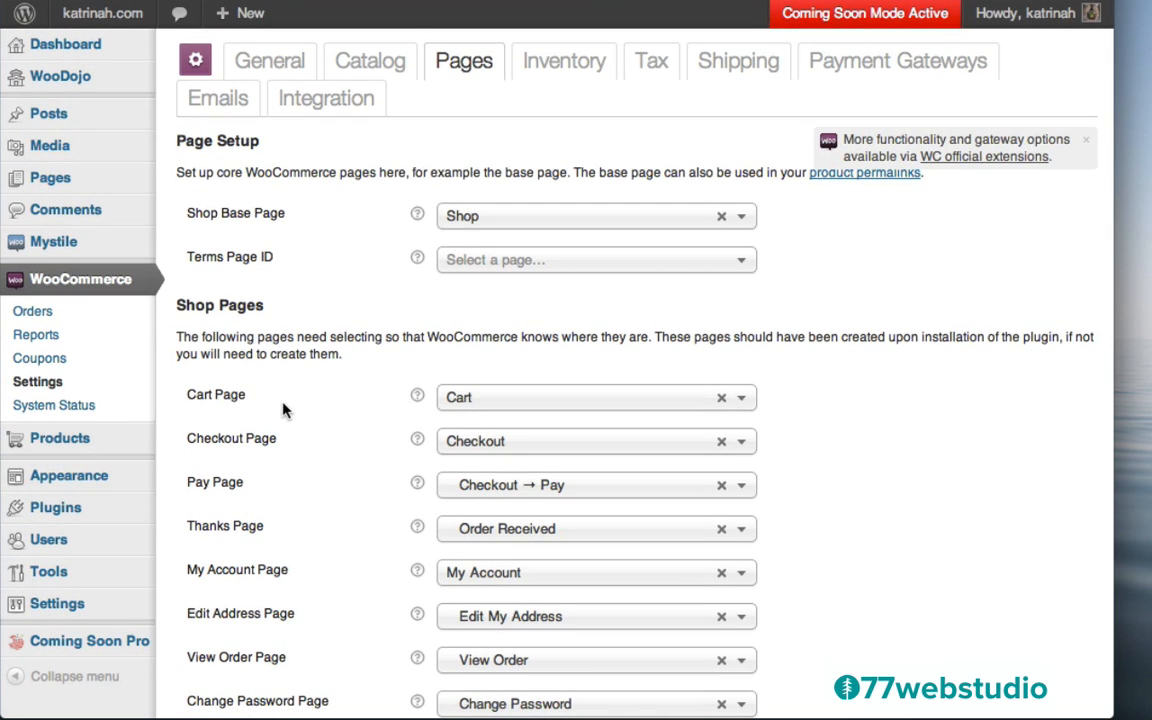
mouse_move(92, 20)
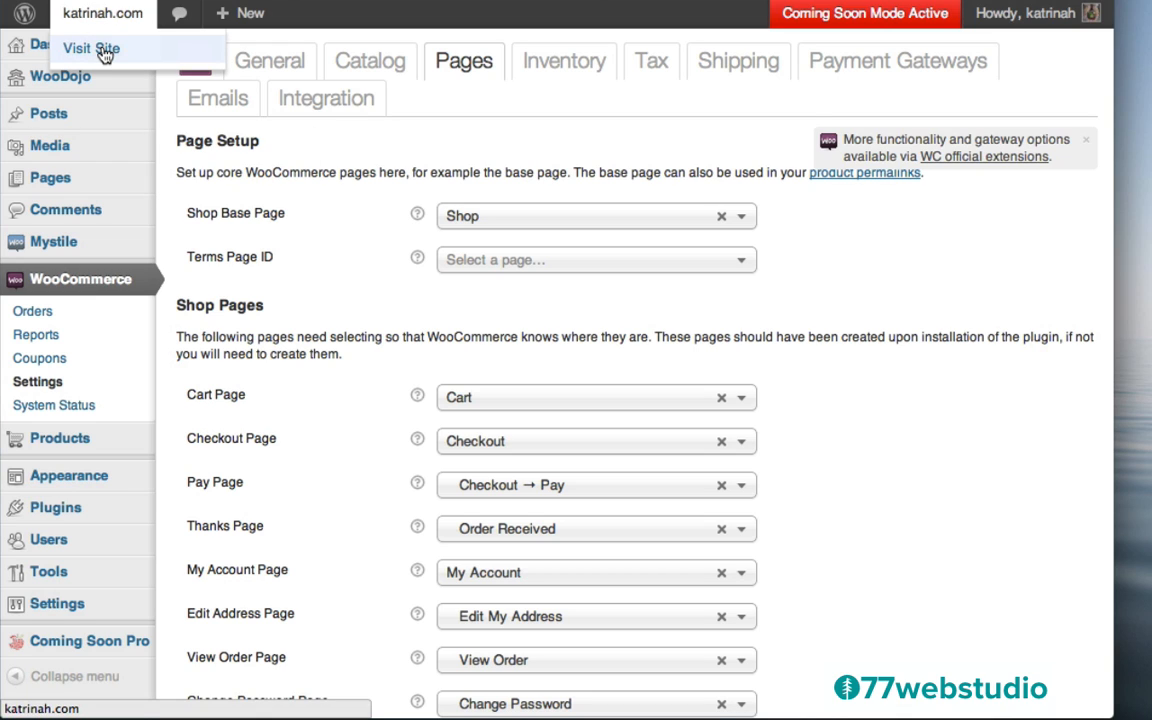
Visit the live katrinah.com homepage and scroll through the Mystile storefront
left_click(105, 52)
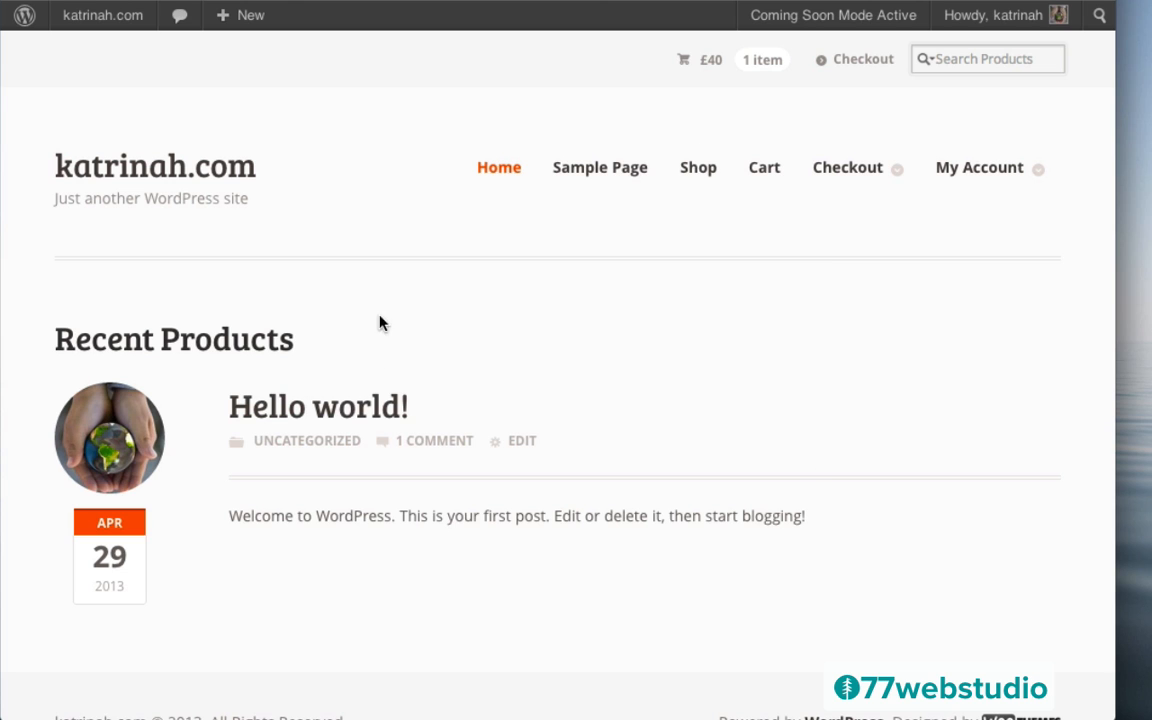
scroll(676, 373, "down", 2)
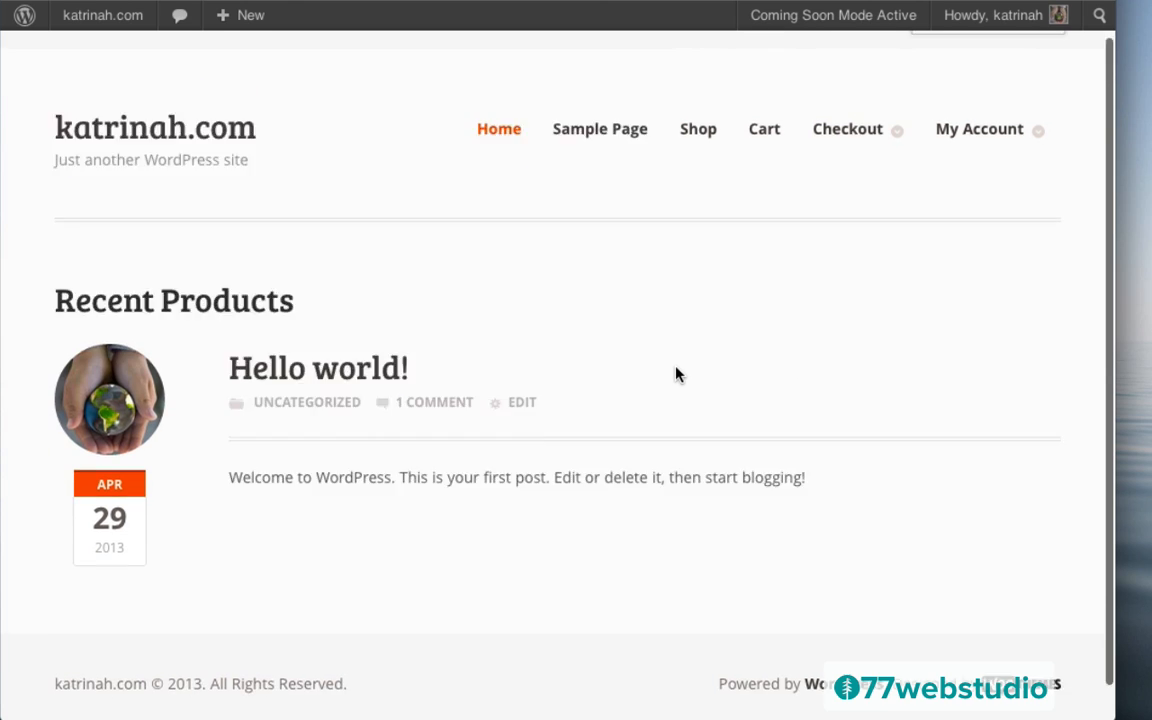
scroll(676, 373, "up", 2)
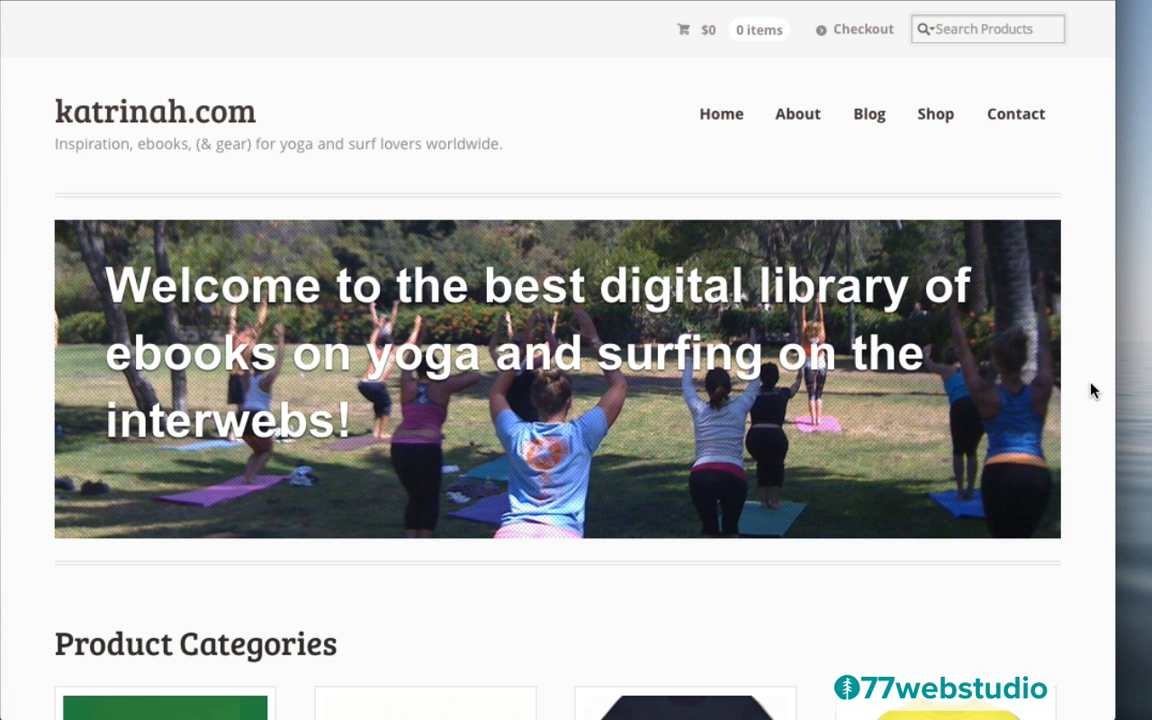
scroll(1092, 391, "down", 5)
scroll(1092, 391, "up", 5)
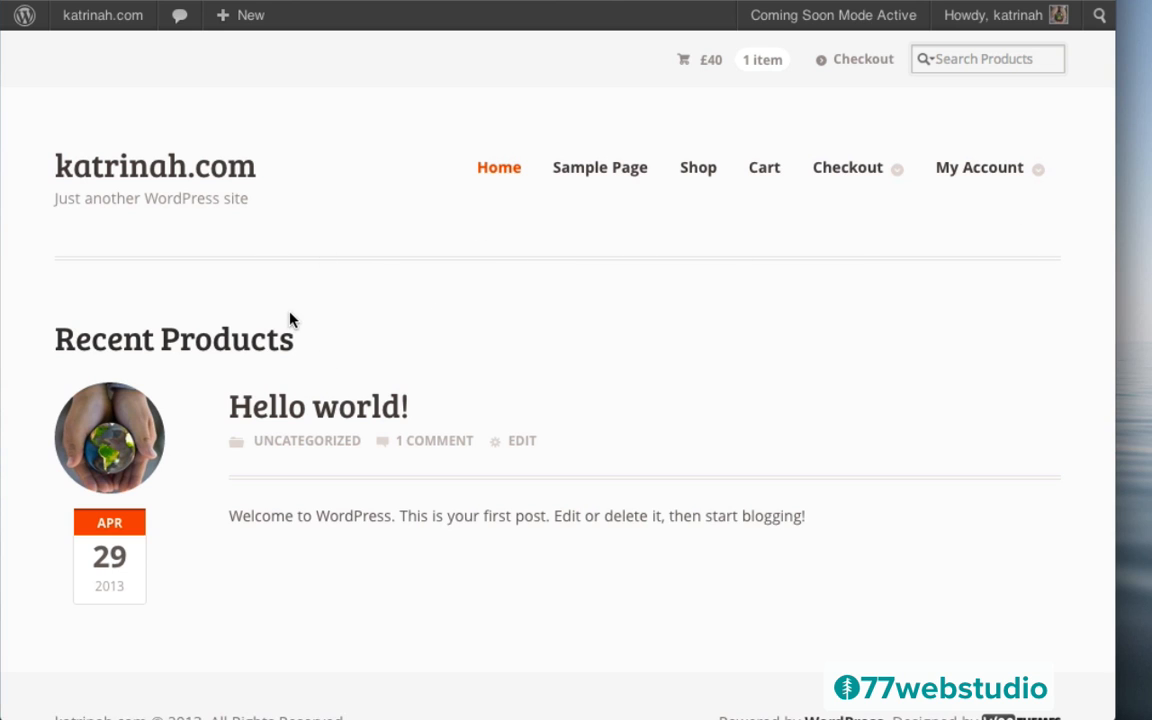
Return to the Dashboard, open Mystile's Theme Options and expand the Theme Stylesheet choices
mouse_move(85, 33)
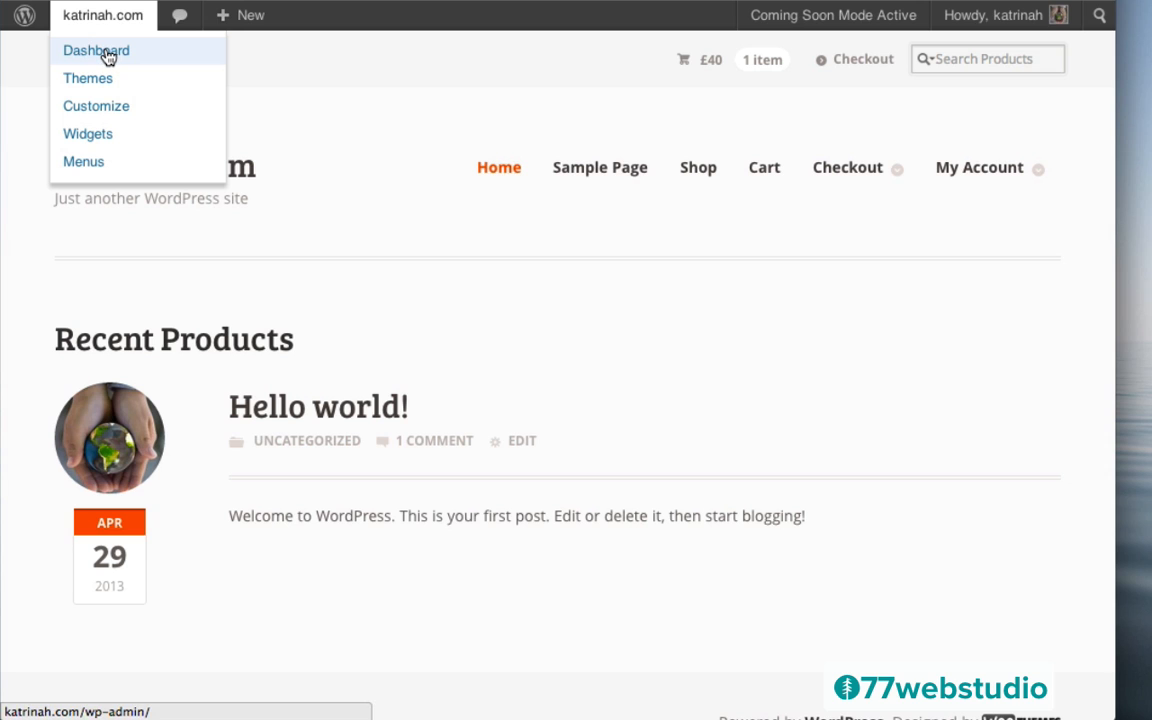
left_click(108, 57)
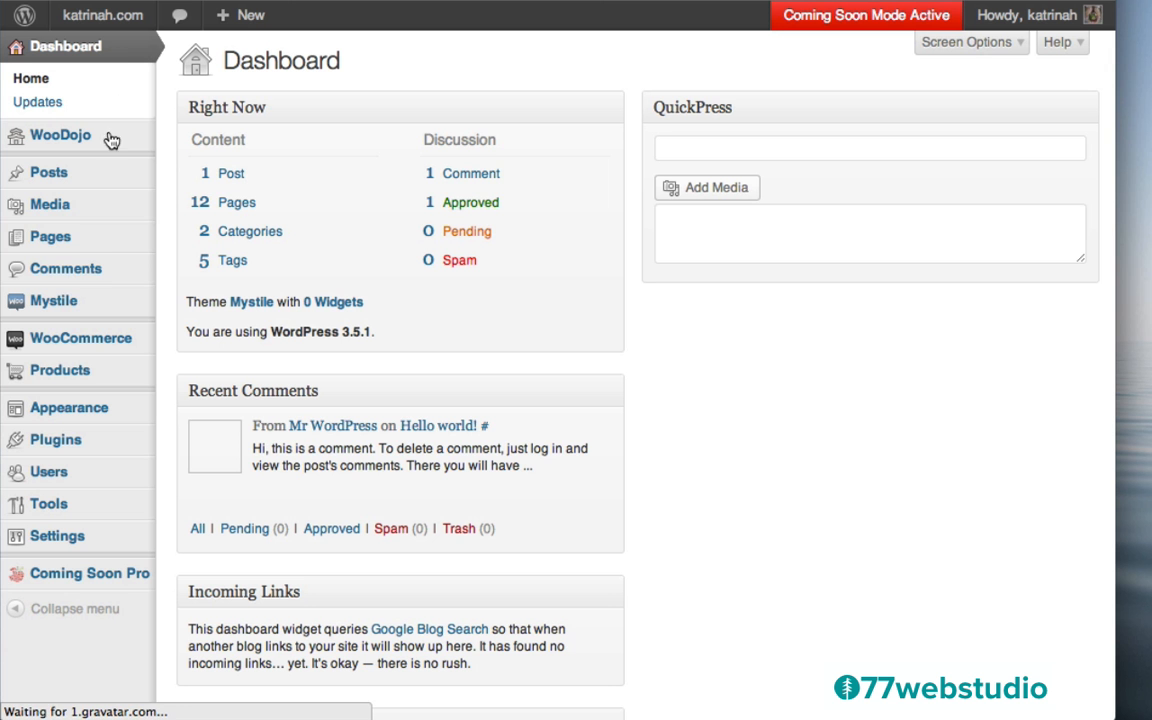
left_click(53, 305)
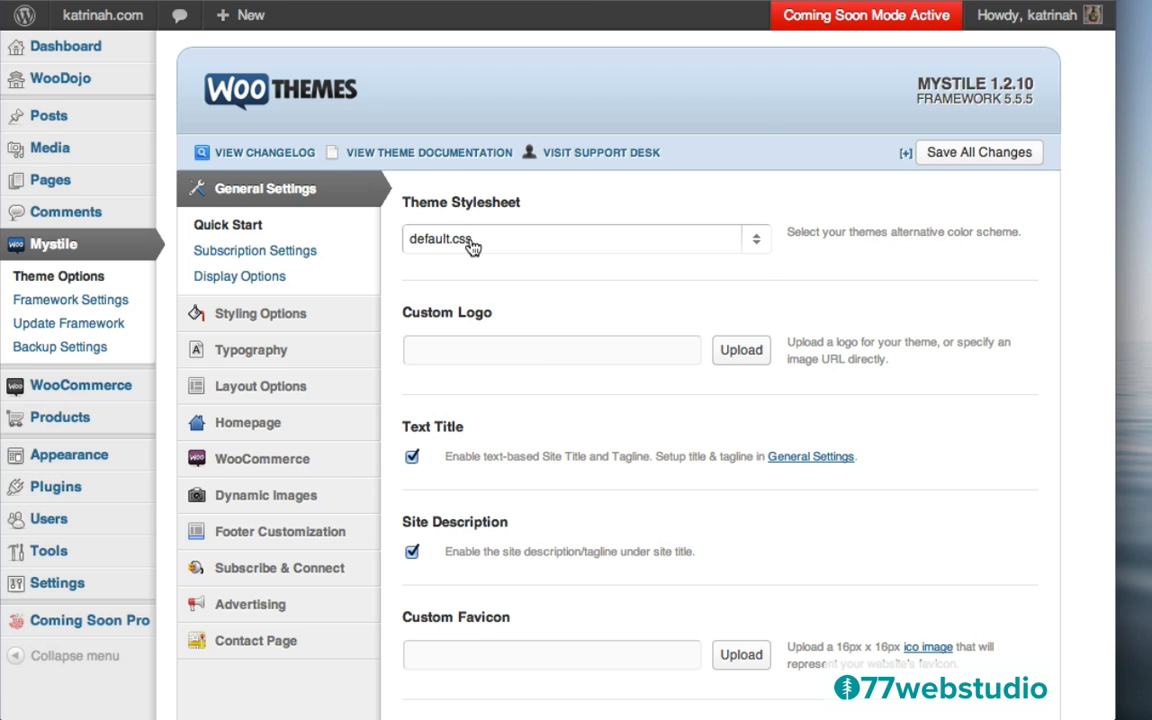
left_click(468, 240)
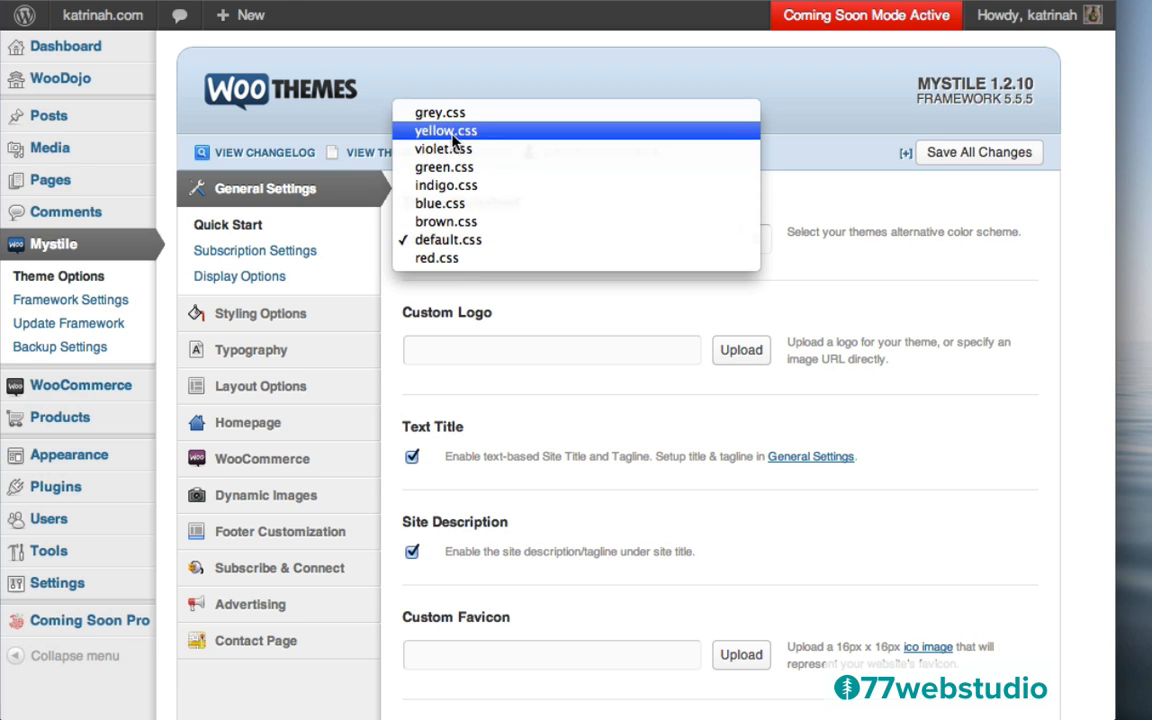
Keep default.css with Text Title and Site Description enabled, and save all Mystile changes
left_click(440, 241)
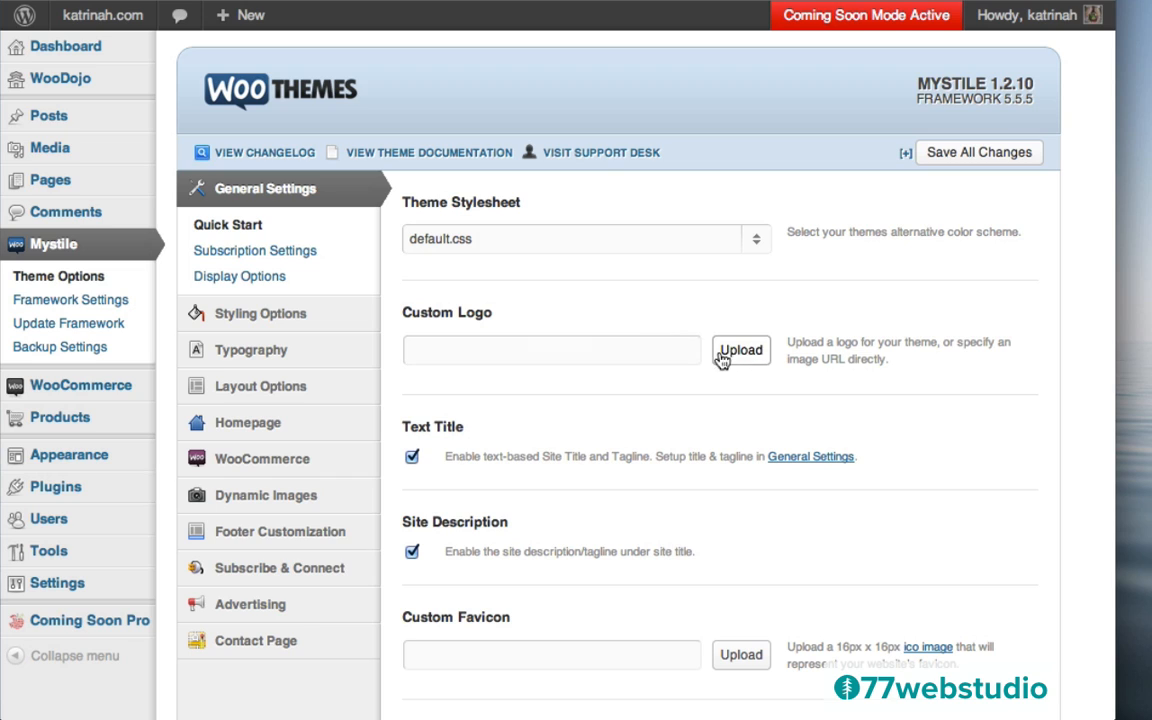
left_click(412, 458)
left_click(411, 551)
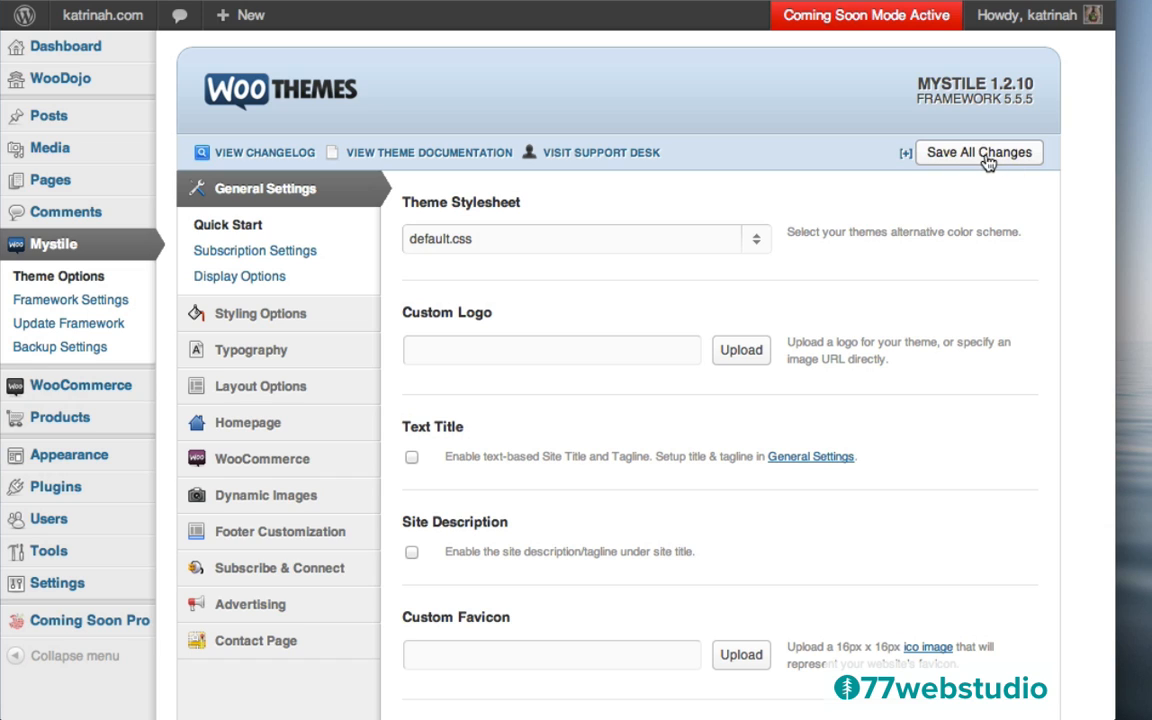
left_click(412, 459)
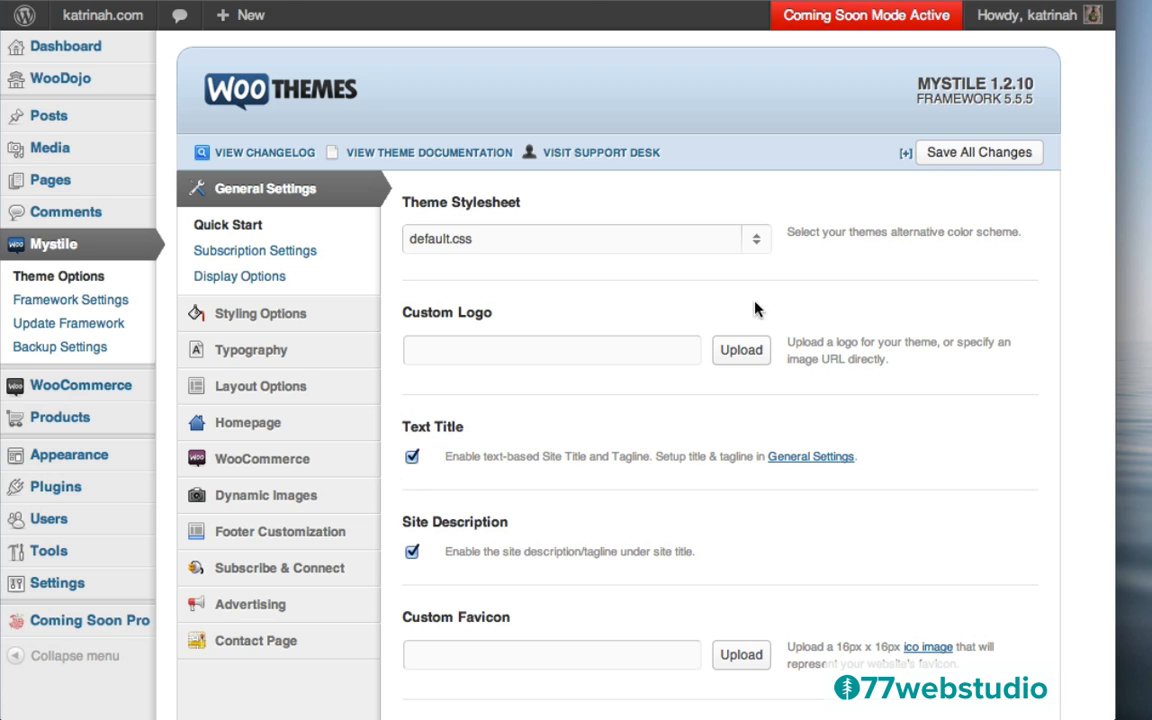
left_click(990, 152)
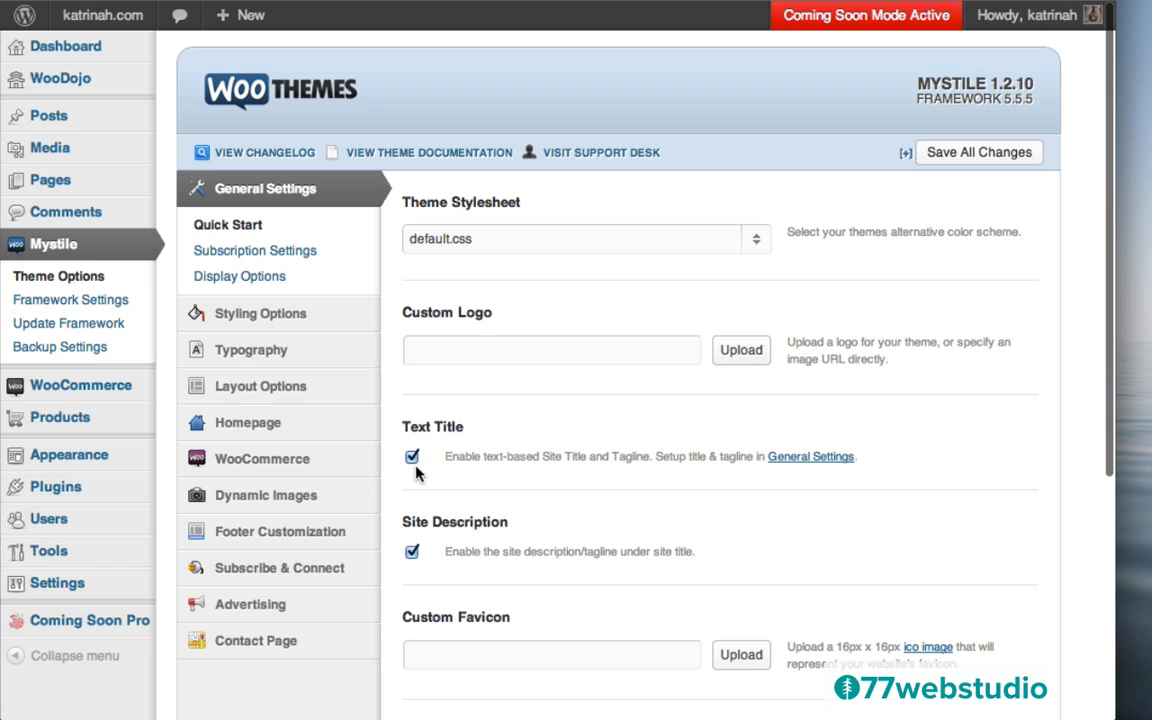
Replace the tagline with 'Inspiration, ebooks, (& gear) for yoga and surf lovers worldwide.' and save
left_click(797, 459)
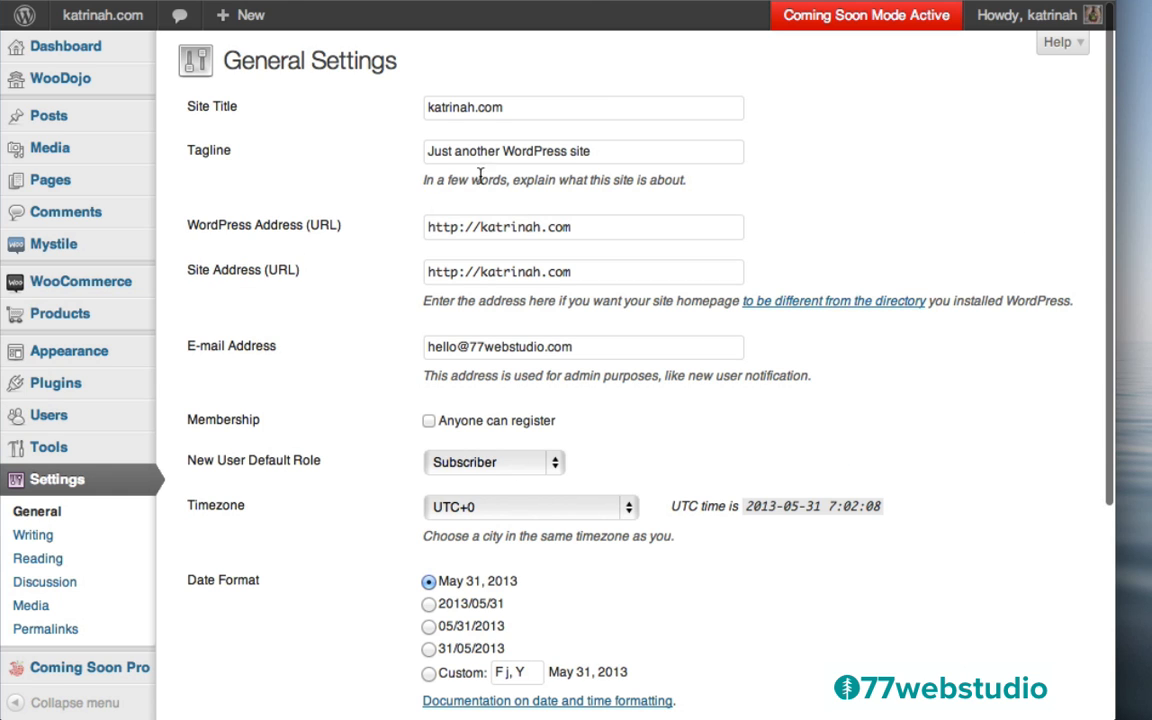
left_click(604, 153)
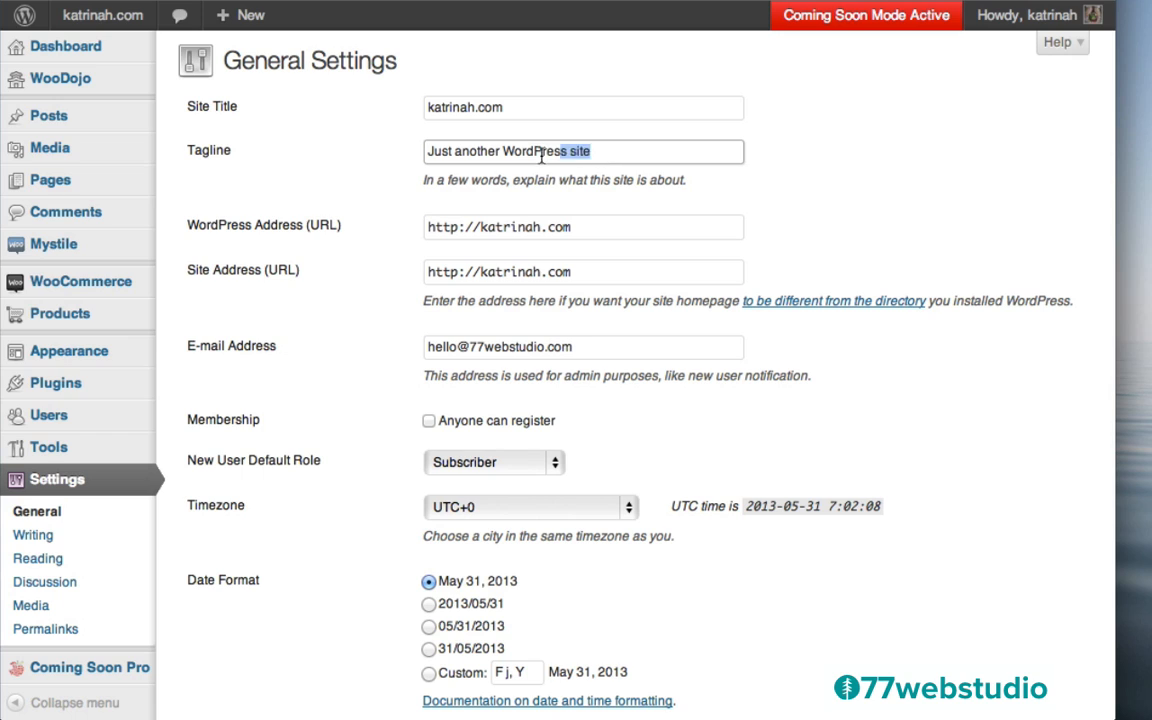
key("ctrl+a")
key("BackSpace")
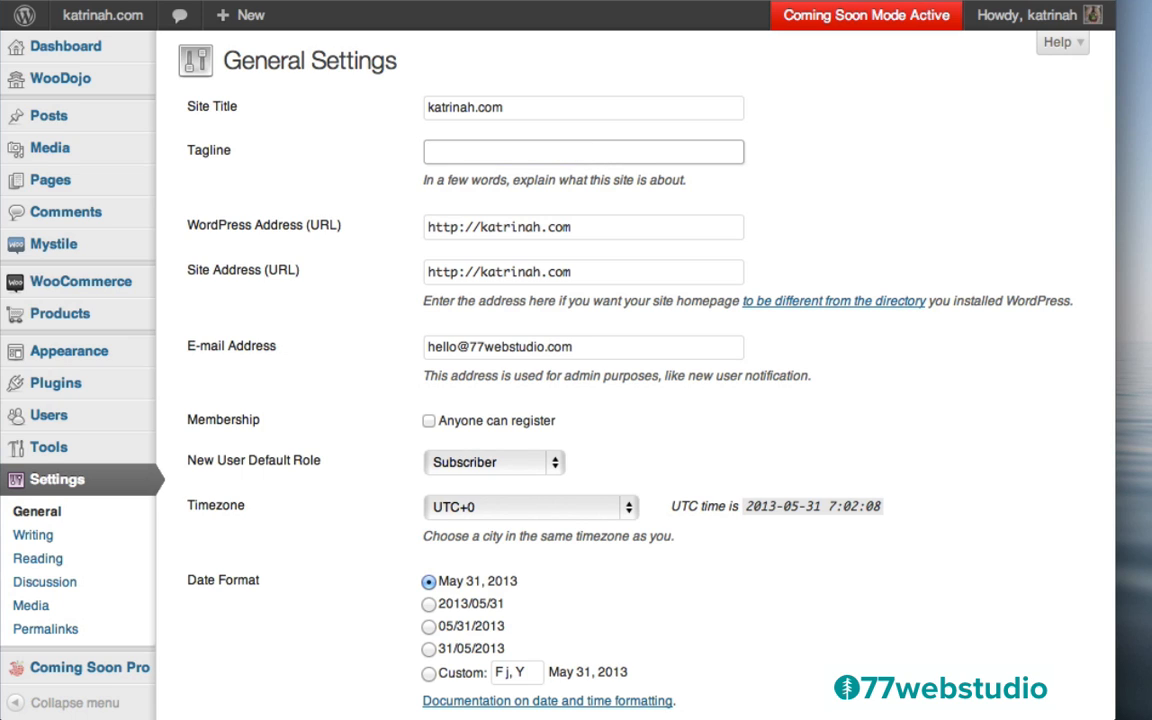
left_click(357, 142)
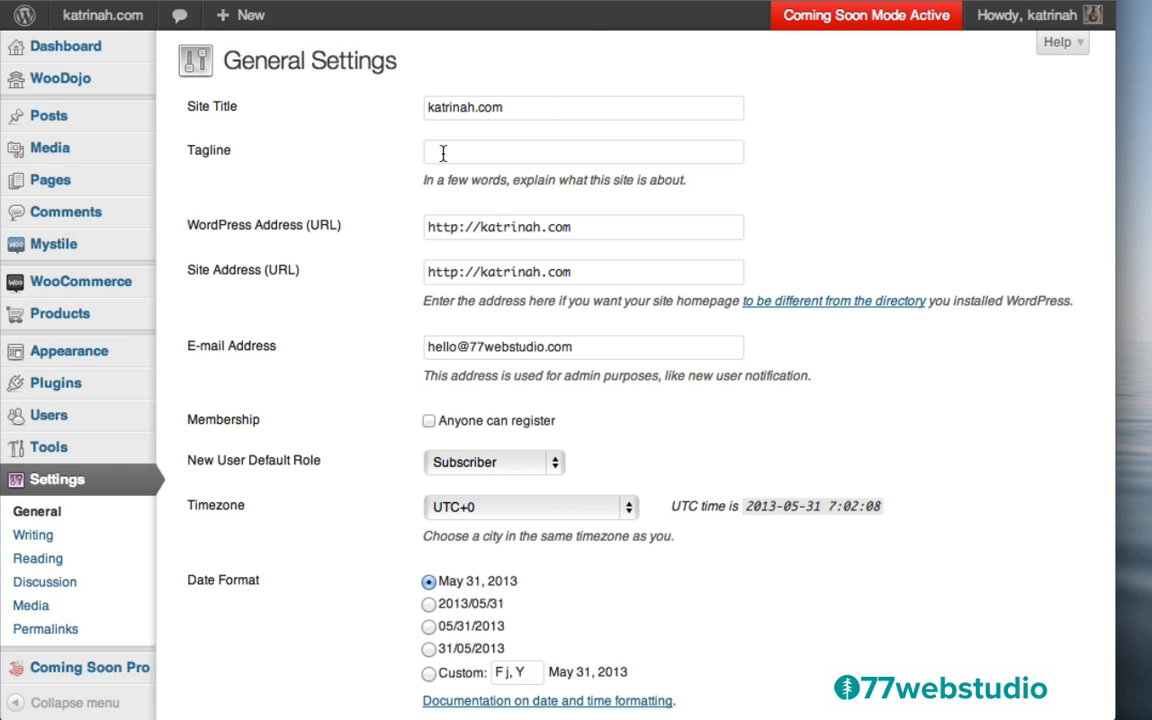
left_click(452, 152)
type("Inspiration, ebooks, (& gear) for yoga and surf lovers worldwide.")
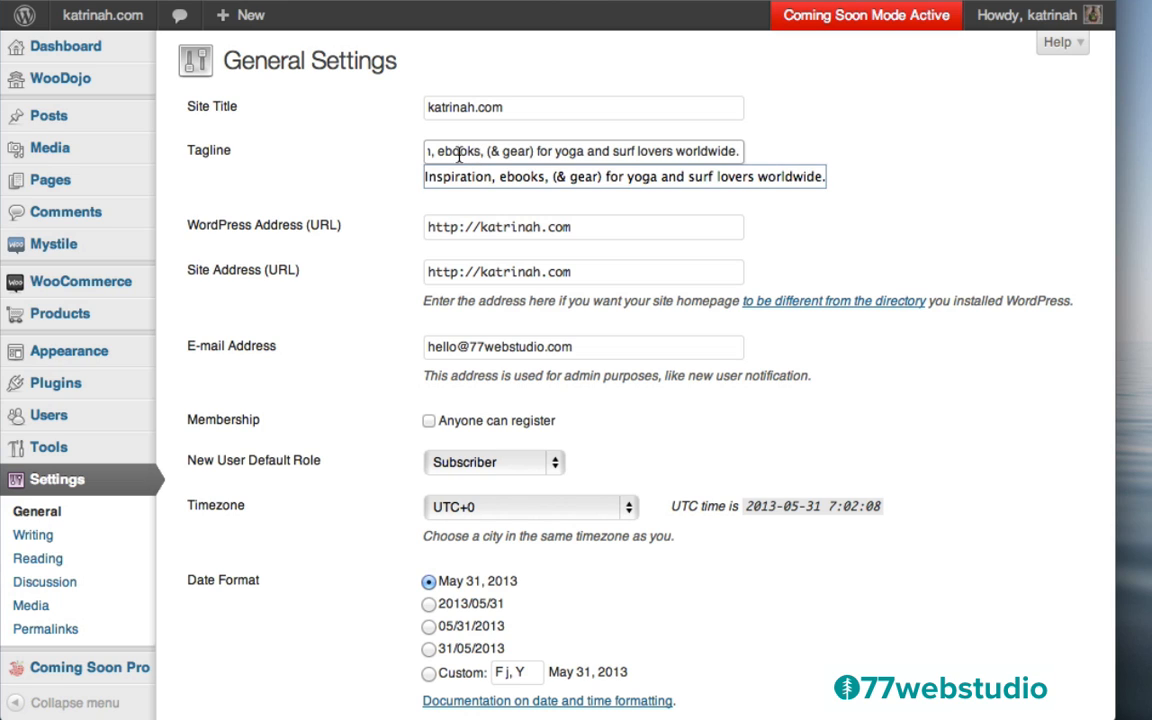
left_click_drag(459, 154, 381, 154)
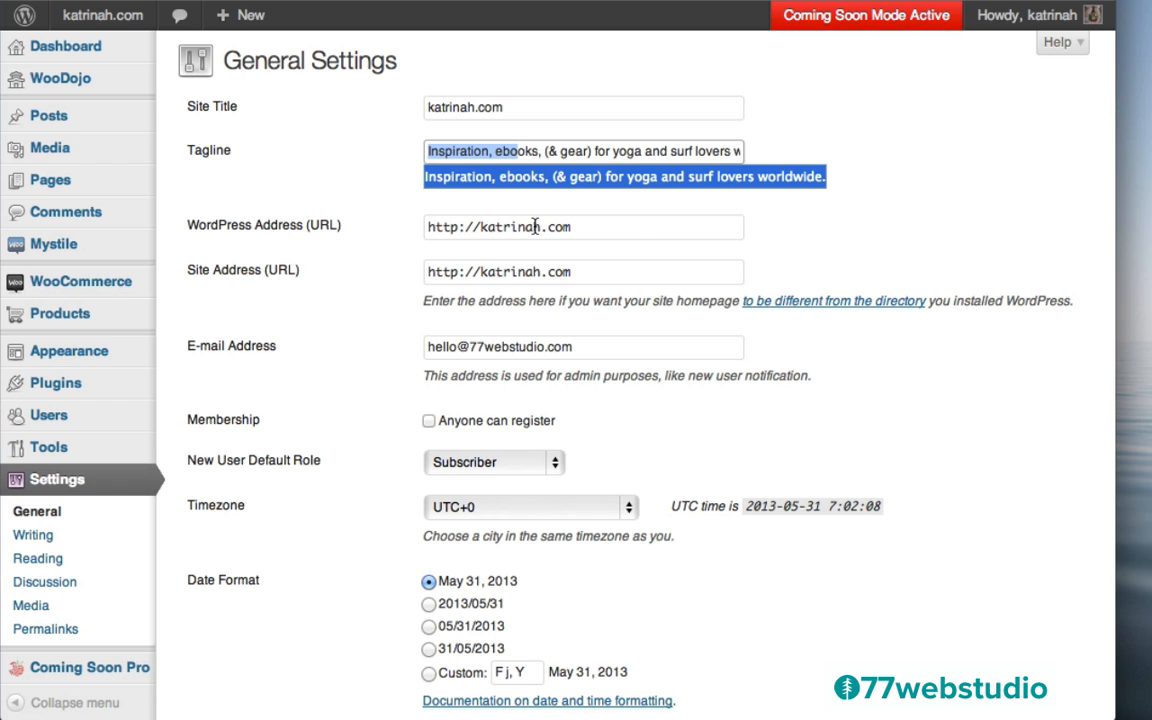
left_click(814, 252)
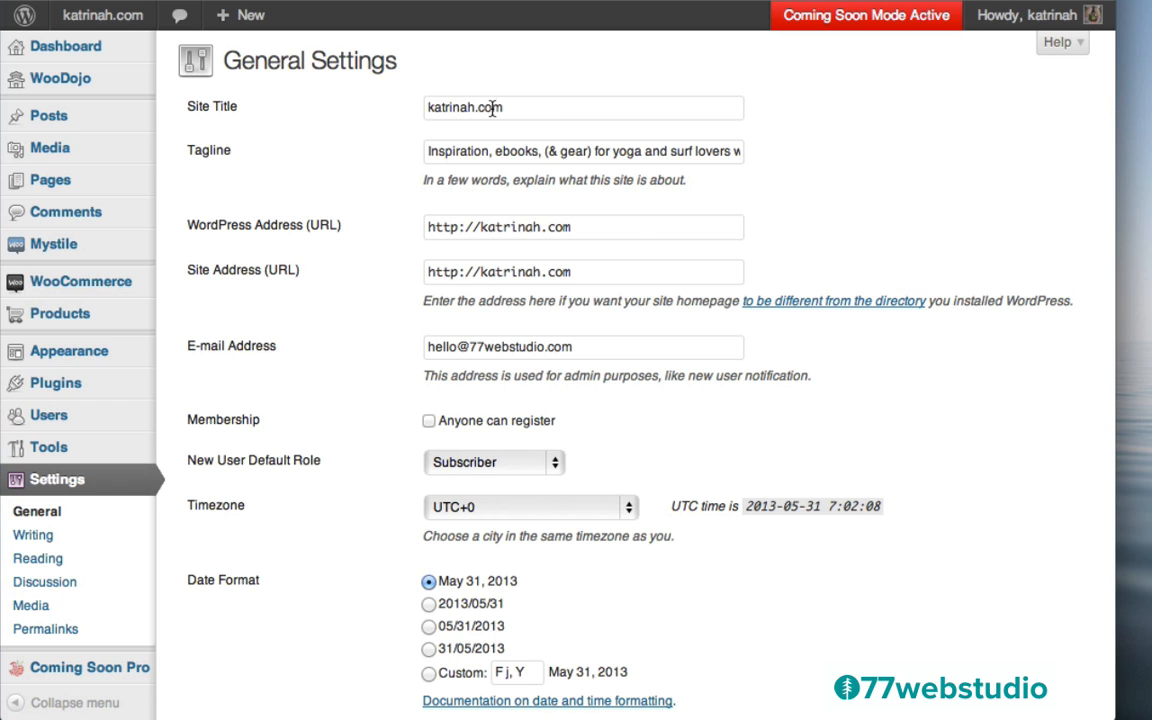
scroll(401, 325, "down", 5)
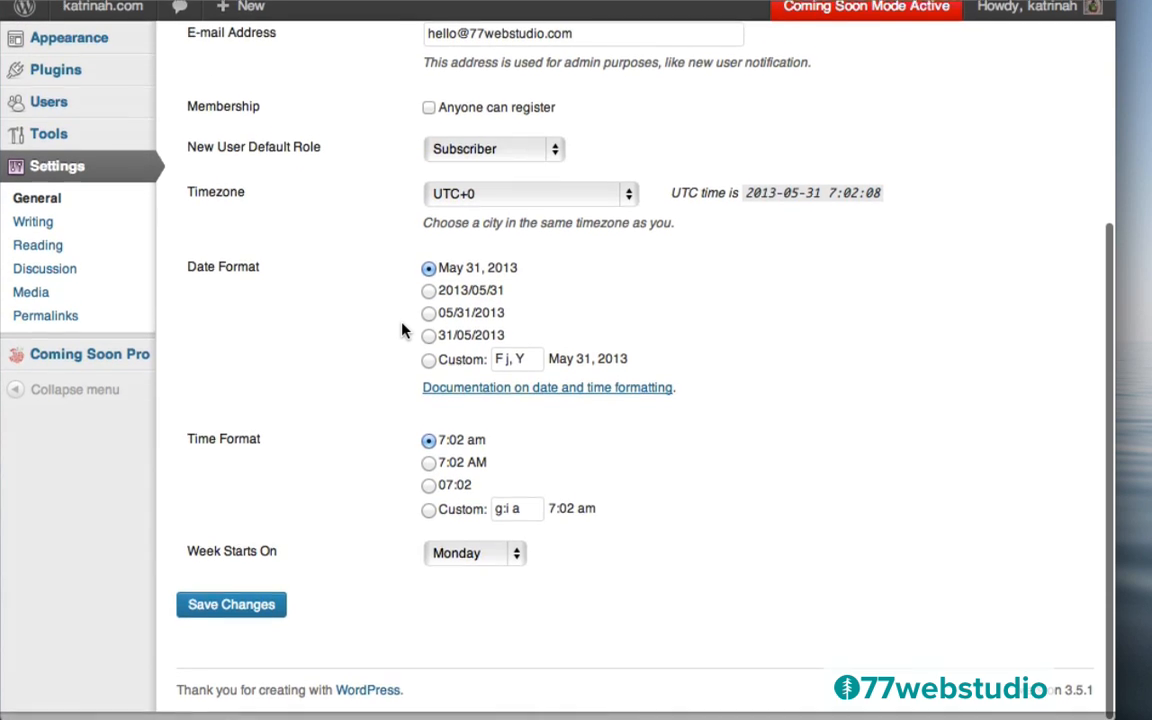
left_click(229, 619)
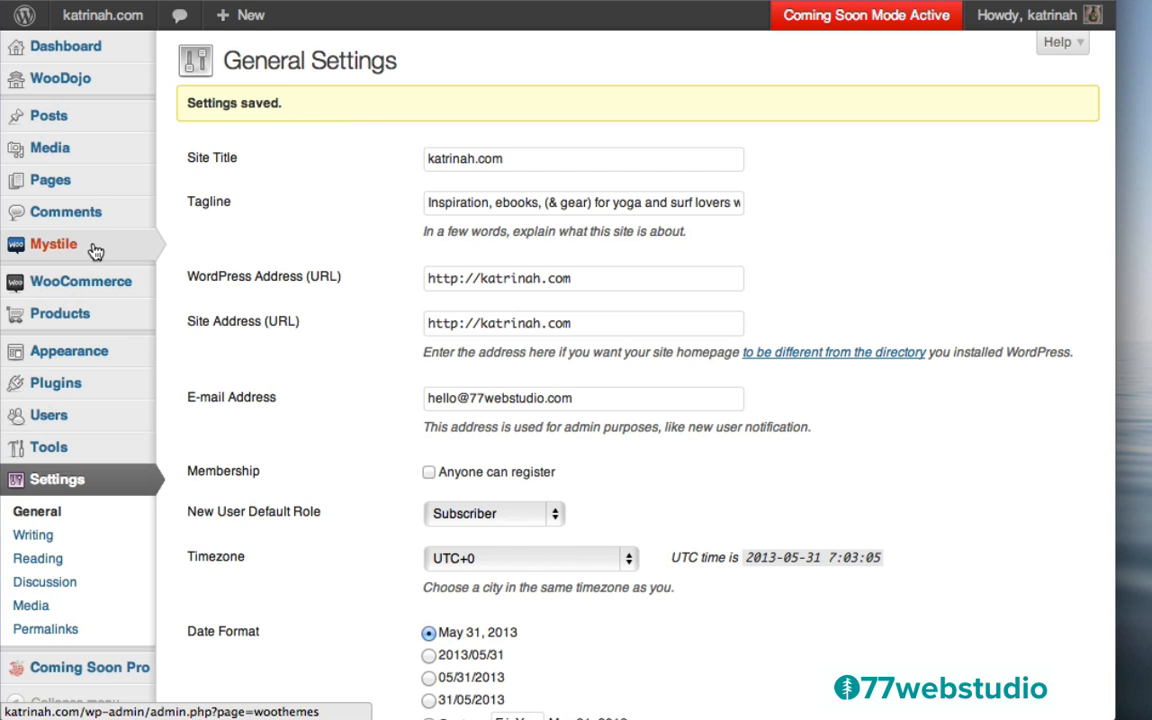
mouse_move(70, 246)
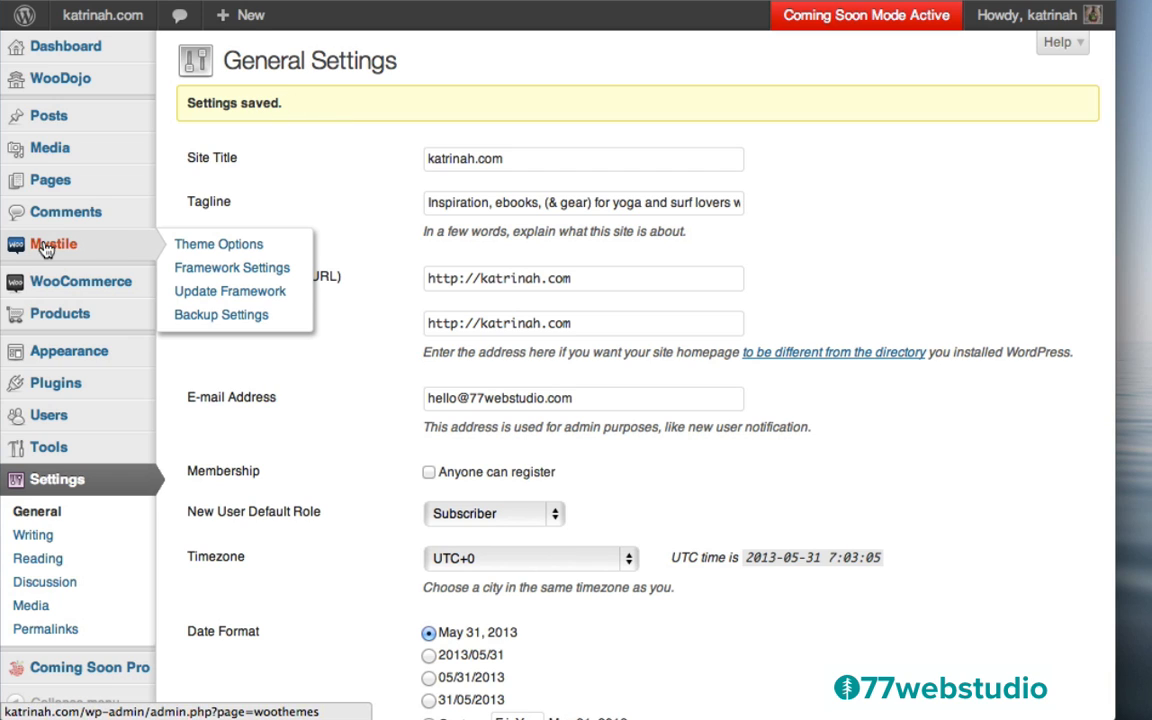
In Mystile's Homepage featured-image settings, tick 'Display a banner on the homepage?'
left_click(60, 250)
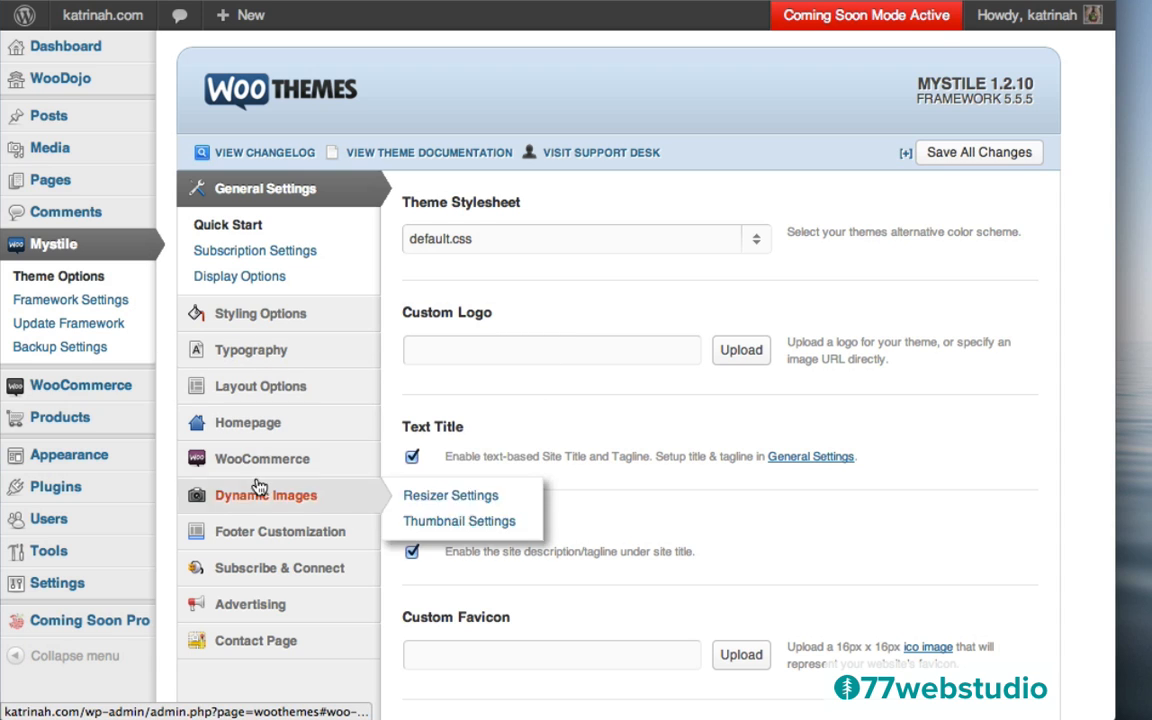
mouse_move(240, 430)
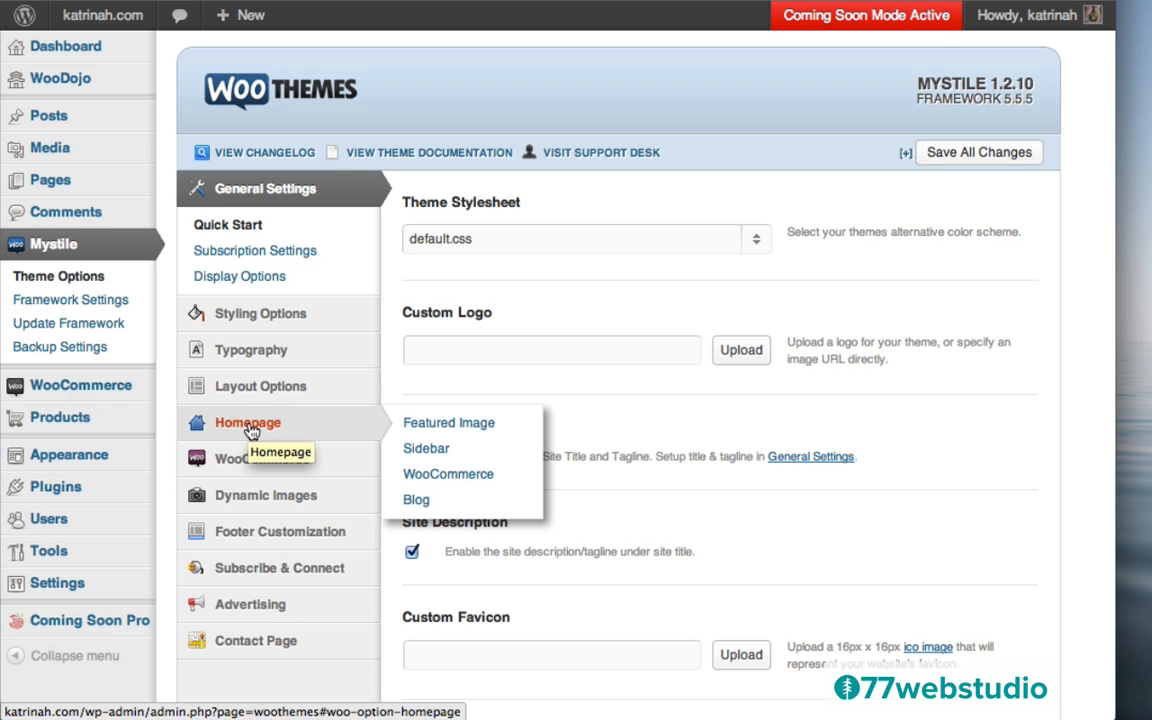
left_click(247, 430)
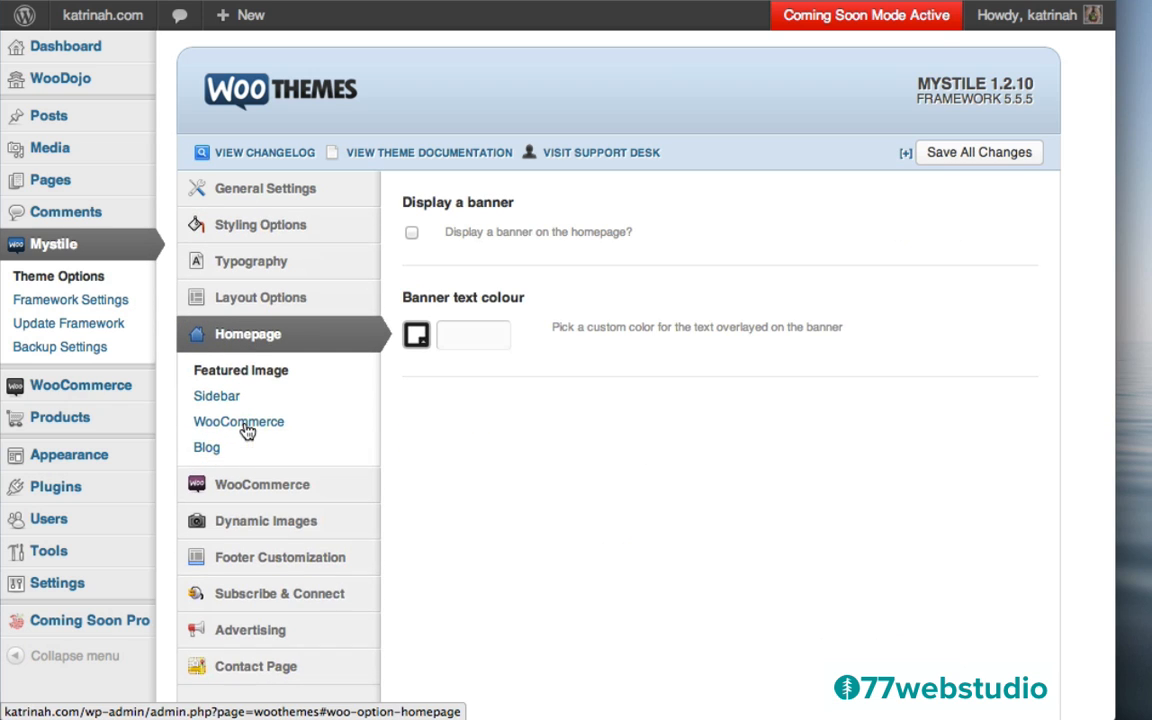
left_click(245, 375)
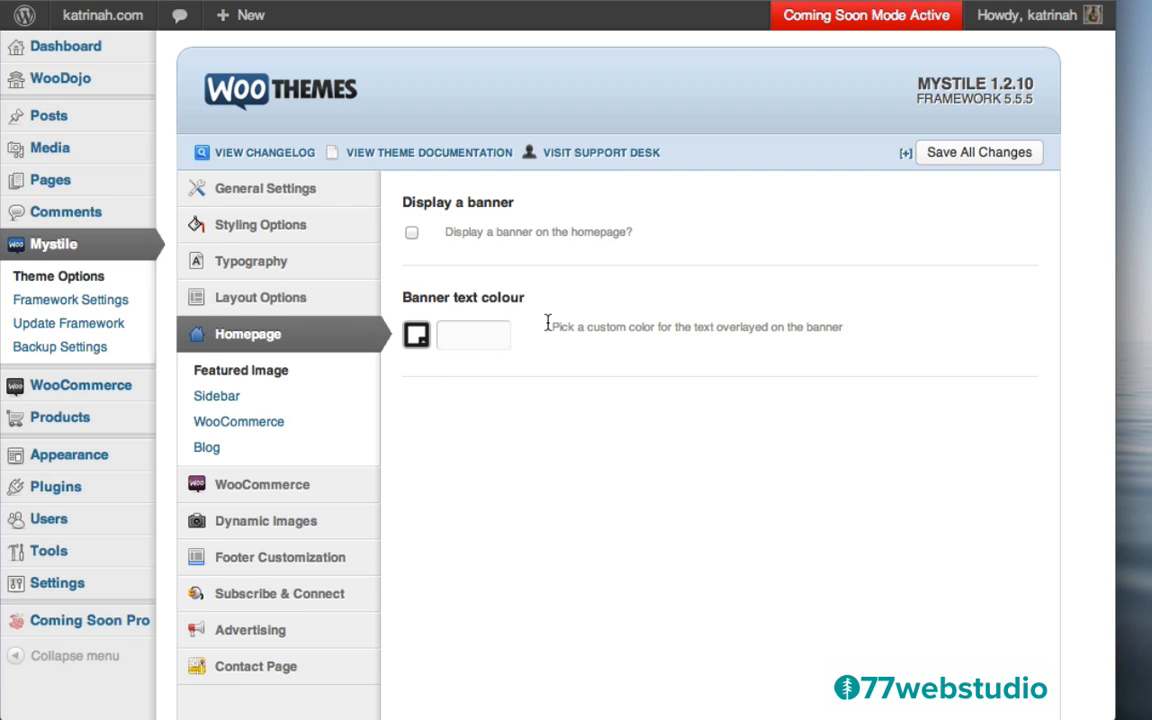
left_click(411, 234)
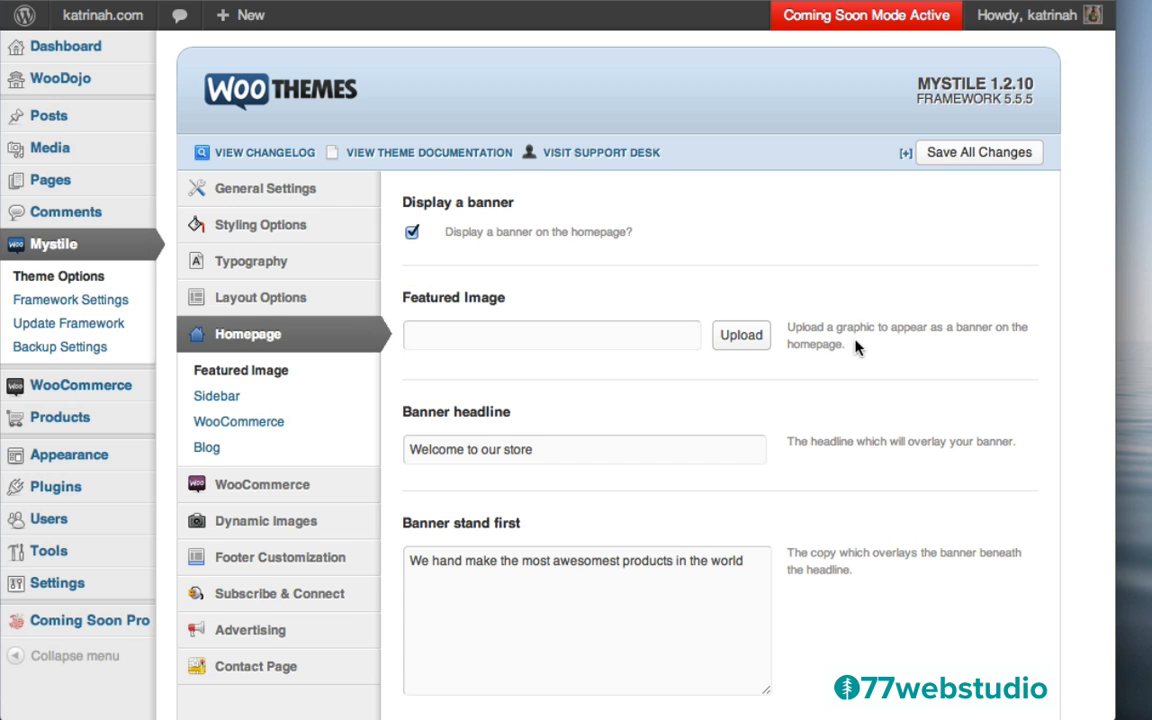
Upload yoga-home.jpg from the mystile images folder as the banner image
left_click(737, 341)
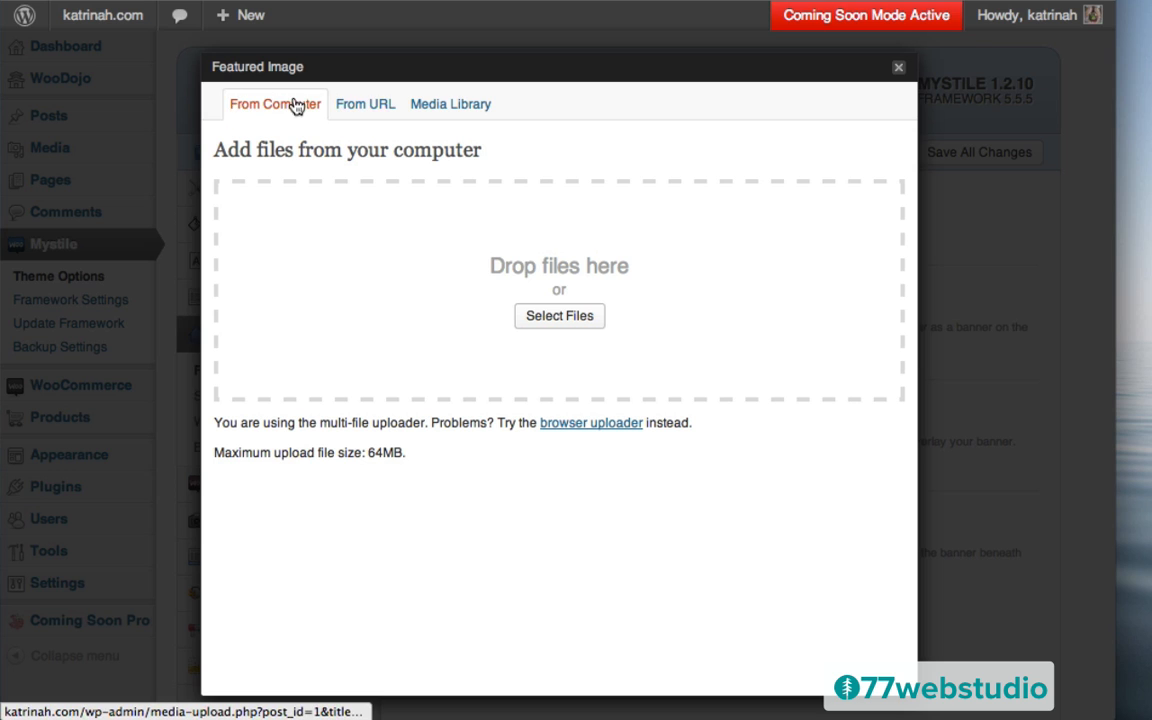
left_click(550, 318)
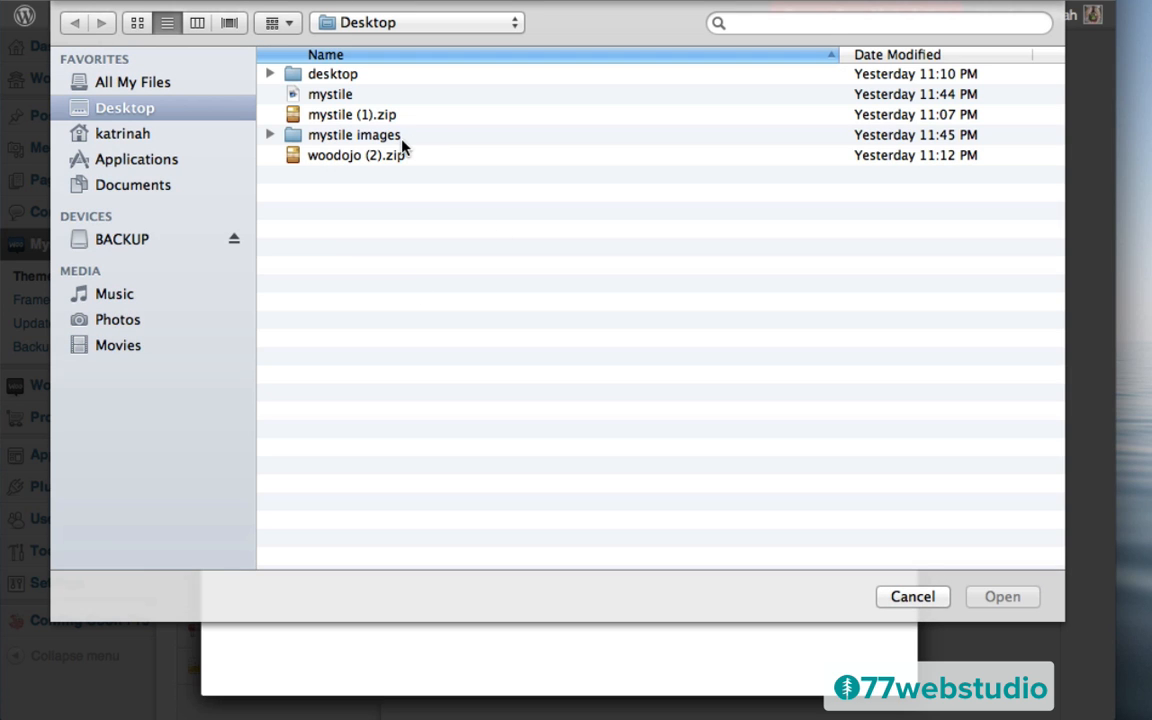
double_click(329, 140)
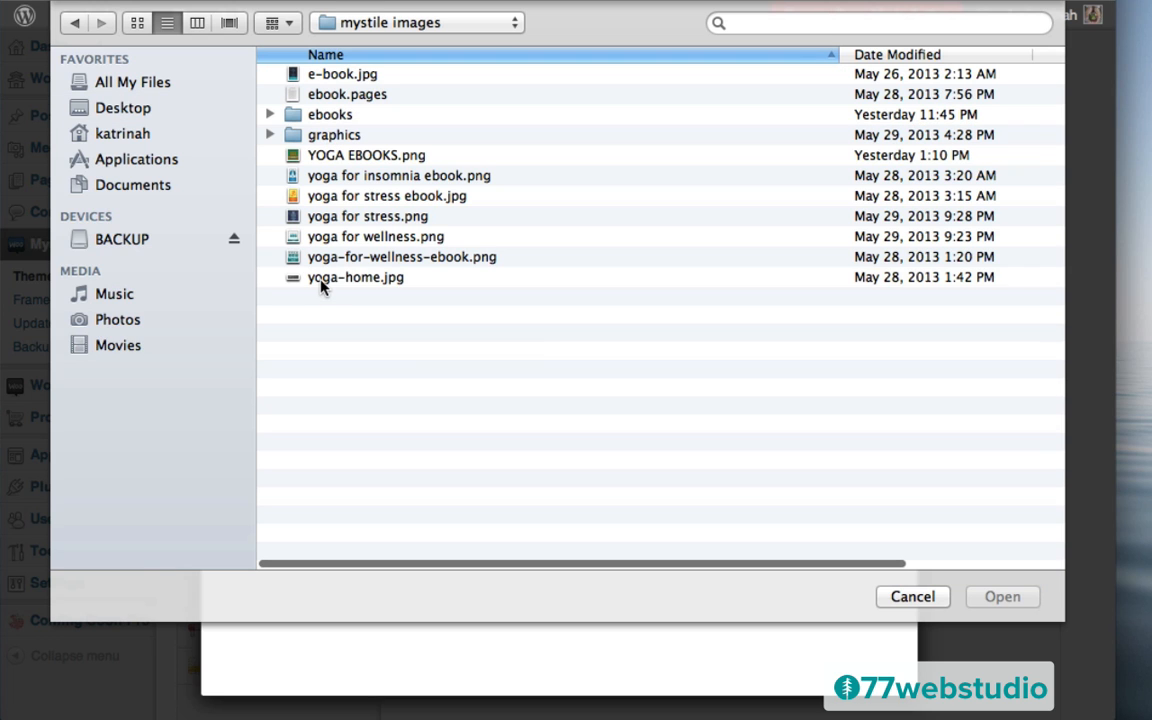
left_click(335, 281)
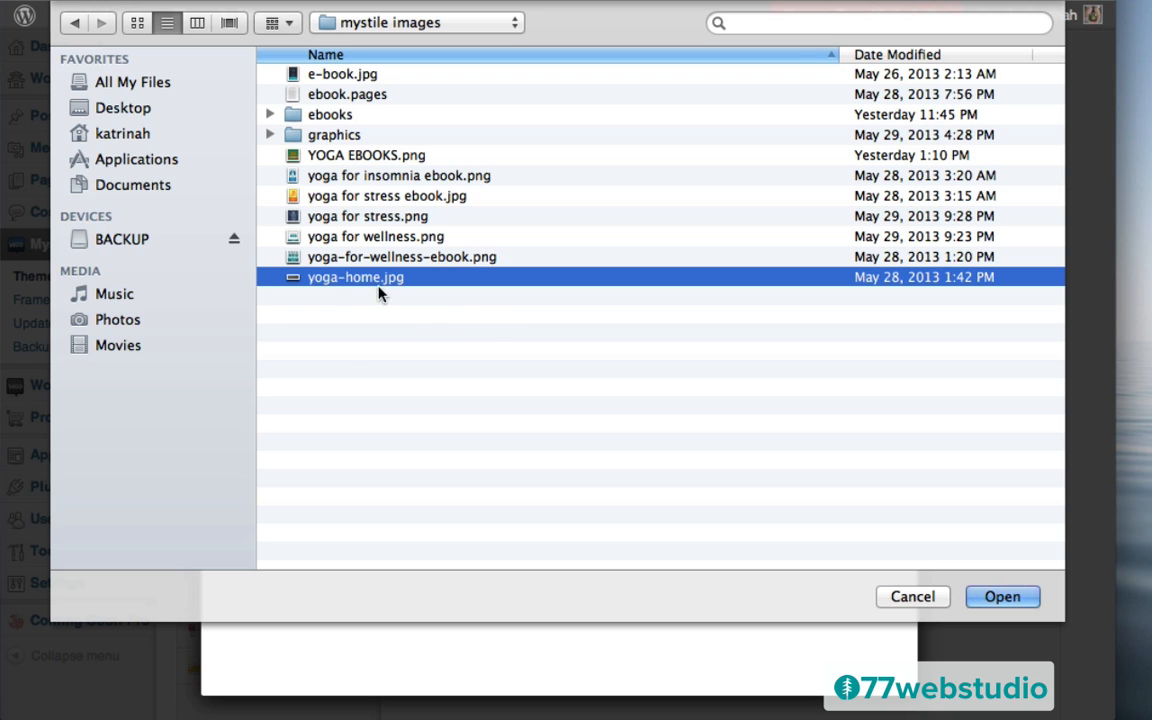
left_click(1001, 598)
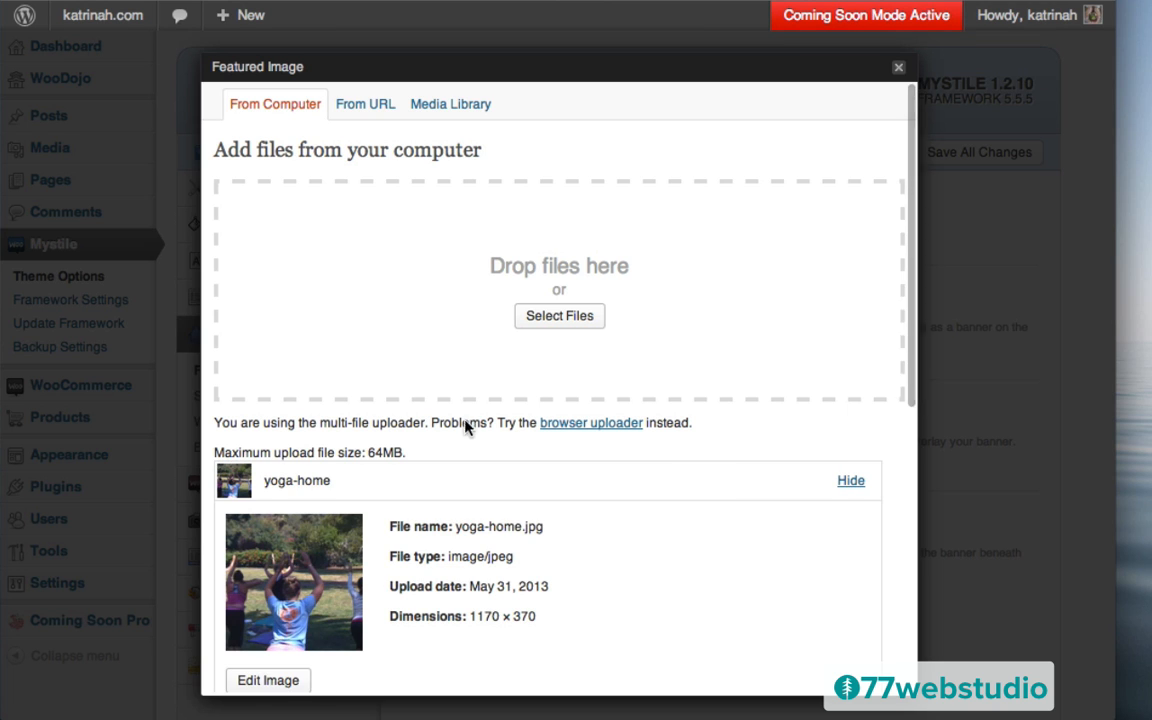
scroll(540, 530, "down", 5)
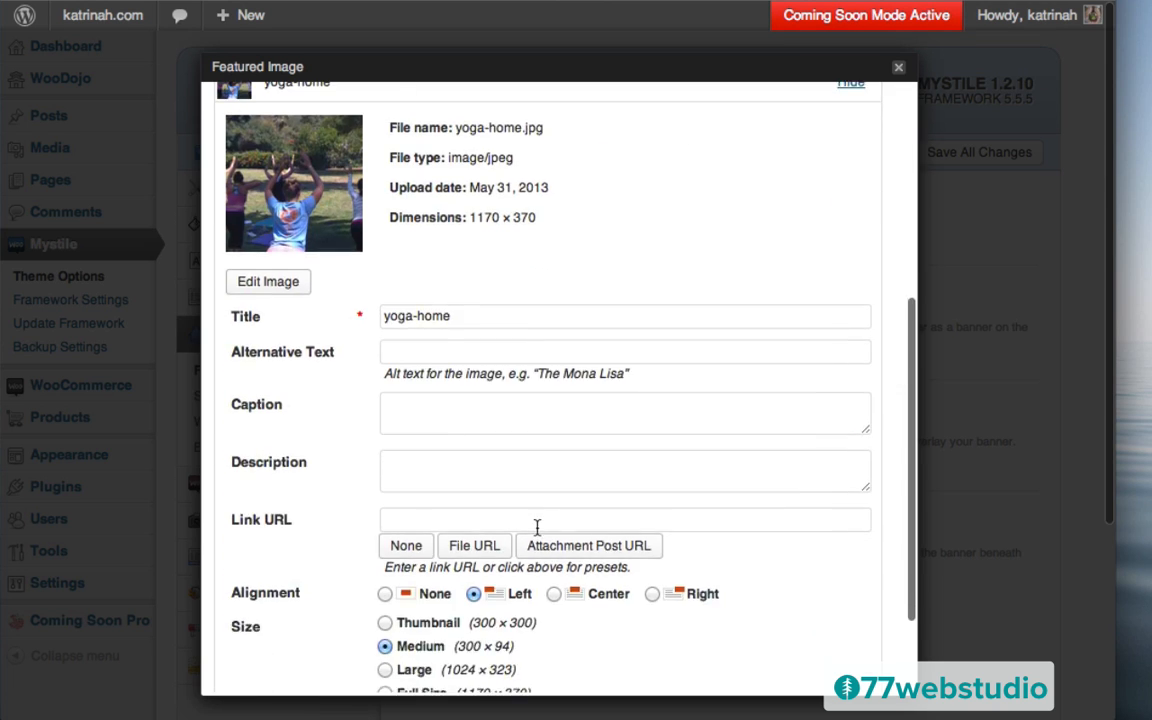
scroll(537, 528, "up", 1)
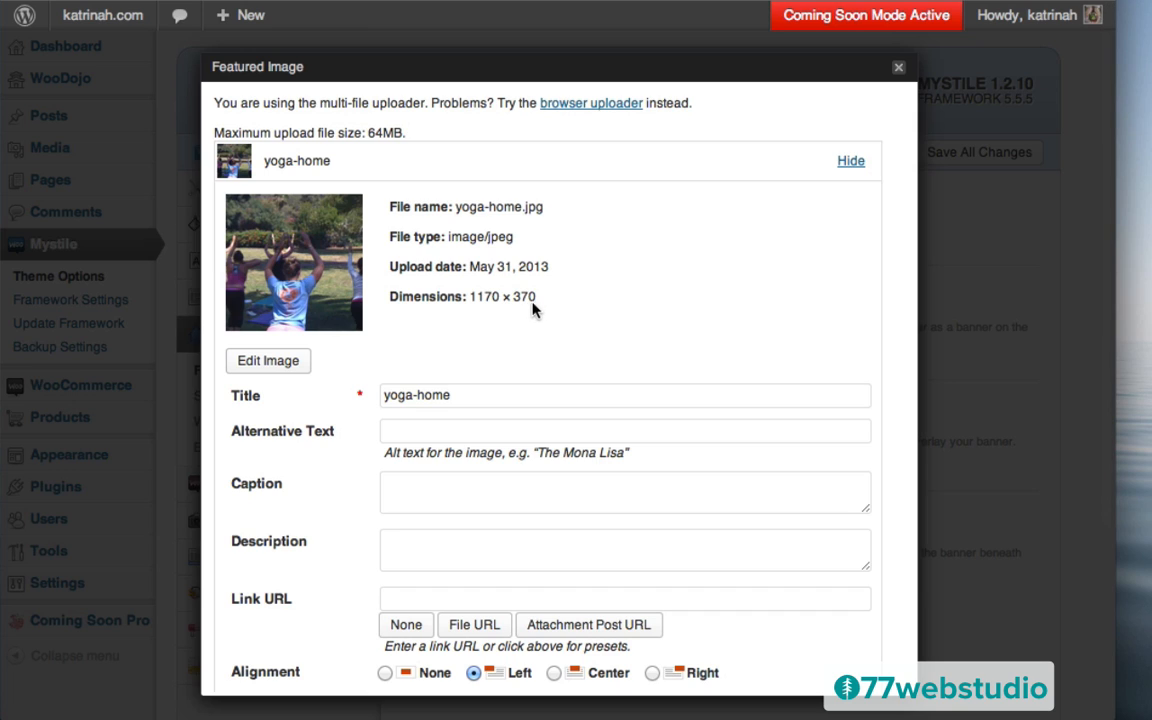
Set the image title and alt text to katrinah.com and insert it at full size
left_click(465, 396)
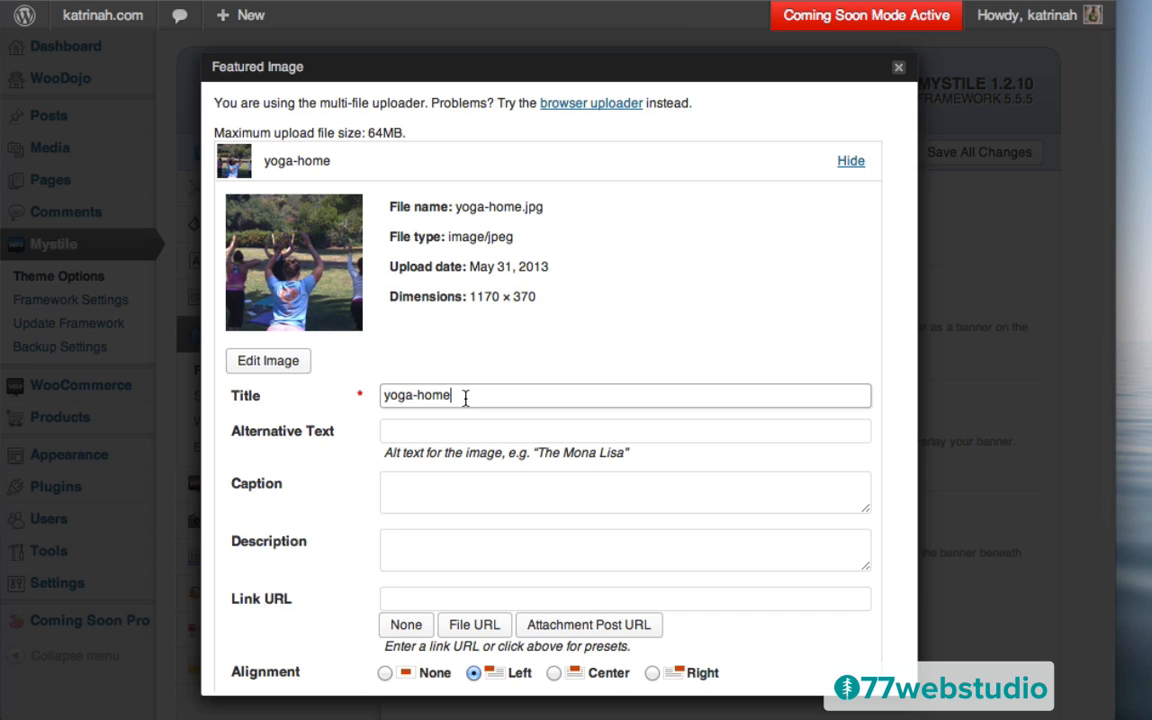
key("ctrl+a")
type("katrinah.com")
key("Tab")
type("kayrina")
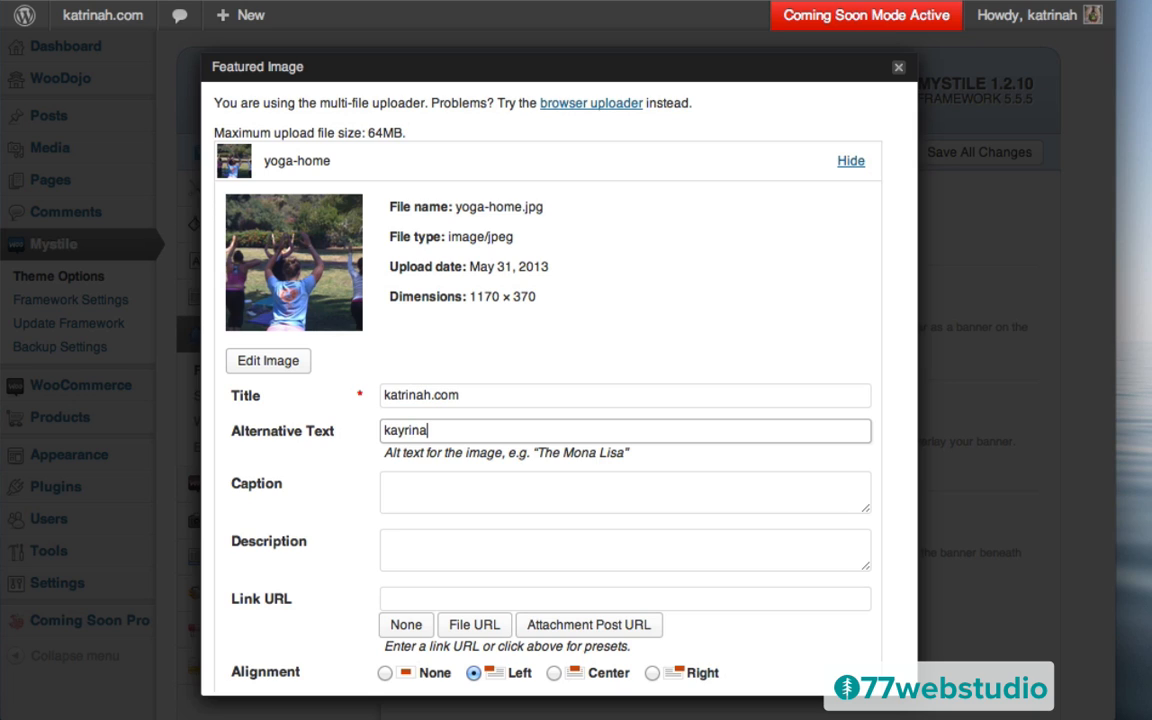
key("BackSpace")
key("BackSpace")
key("BackSpace")
key("BackSpace")
type("trinah.com")
scroll(598, 420, "down", 4)
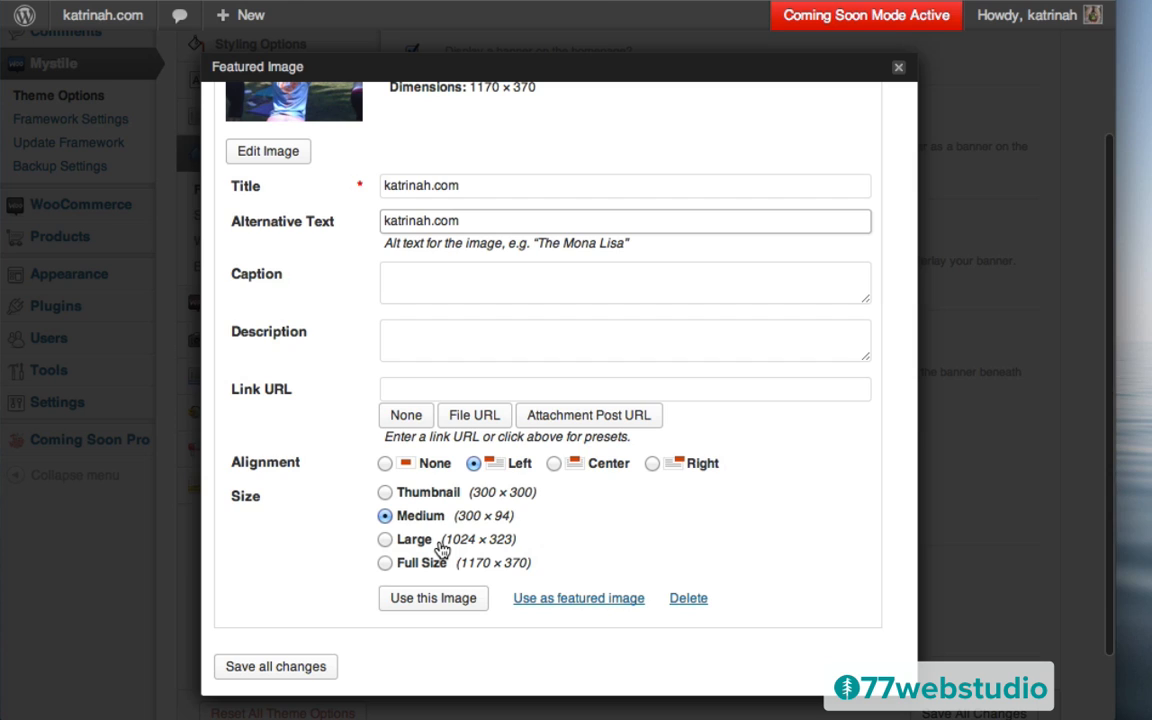
left_click(385, 563)
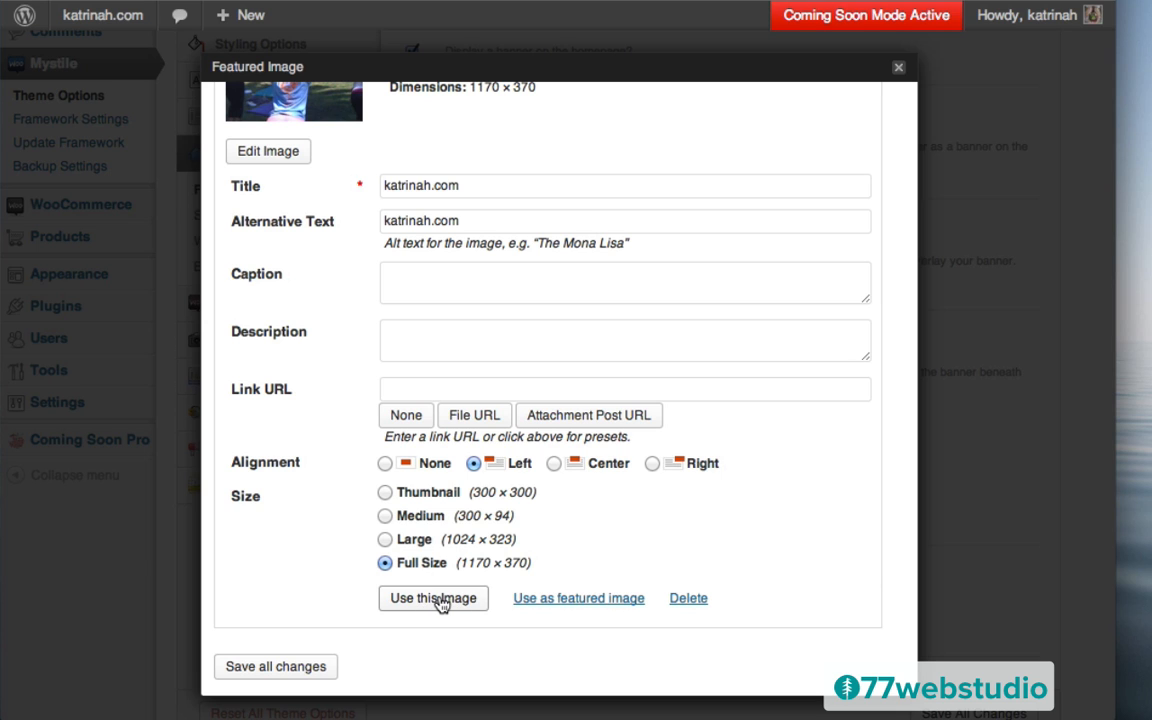
left_click(440, 599)
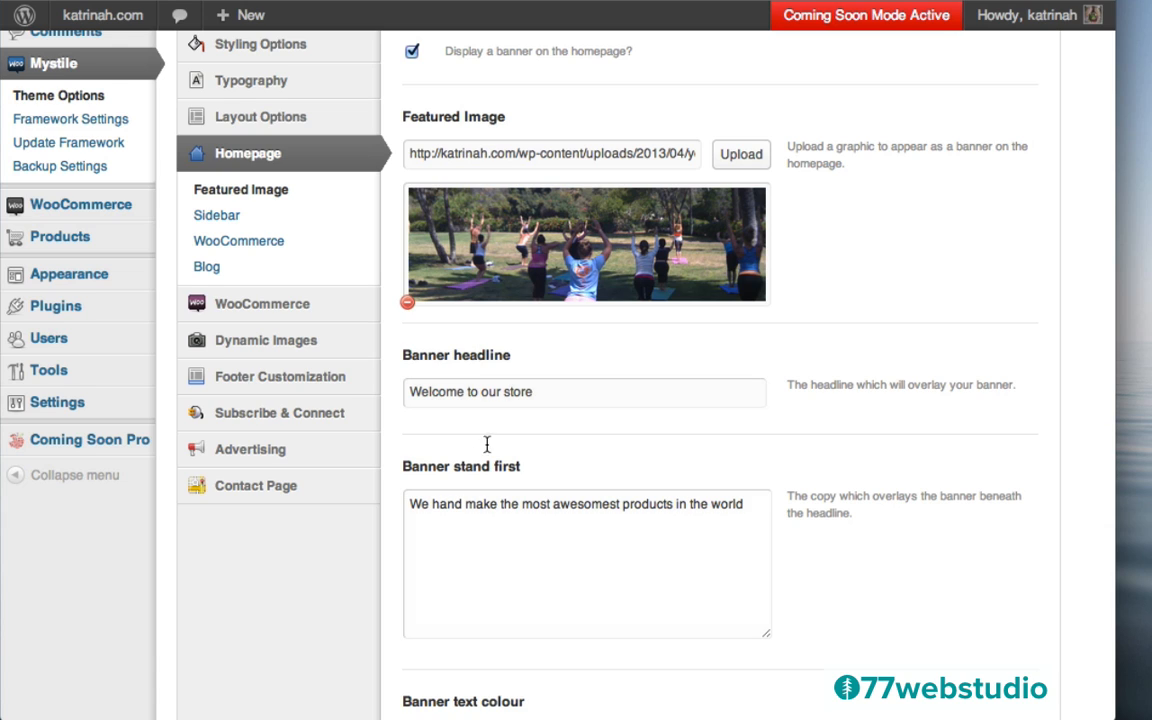
Paste the yoga-ebooks welcome as banner headline, clear the stand-first text, save, and view the site
triple_click(476, 391)
key("super+v")
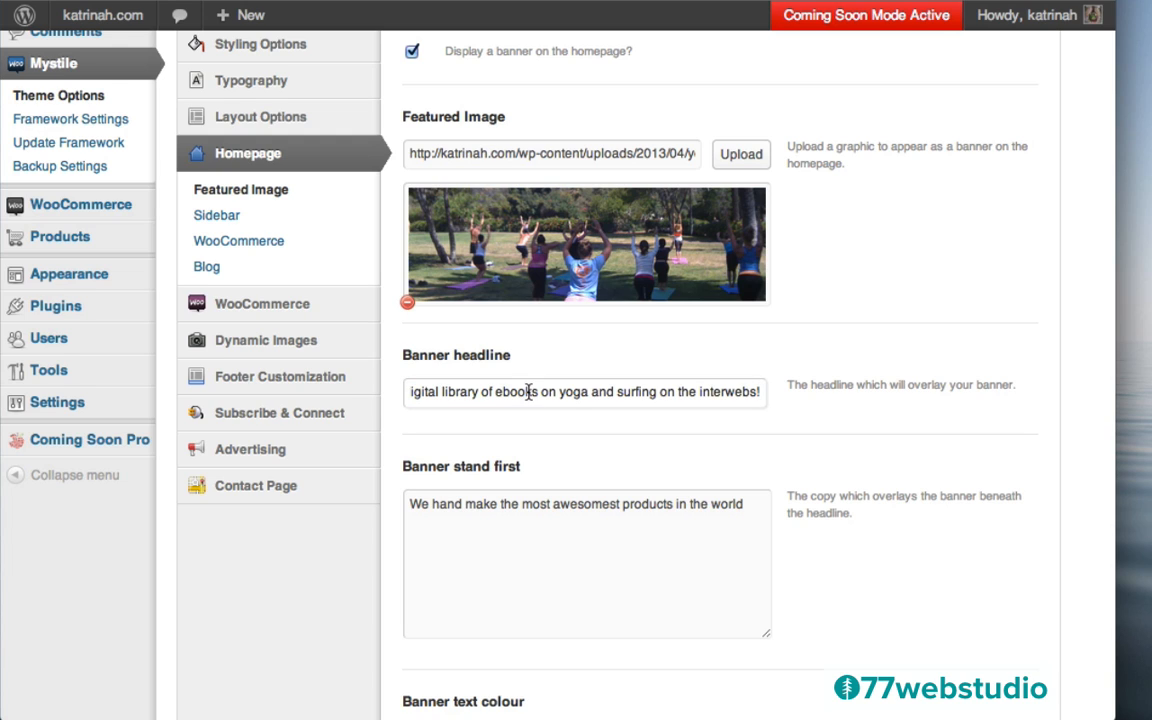
left_click(481, 516)
triple_click(481, 516)
key("BackSpace")
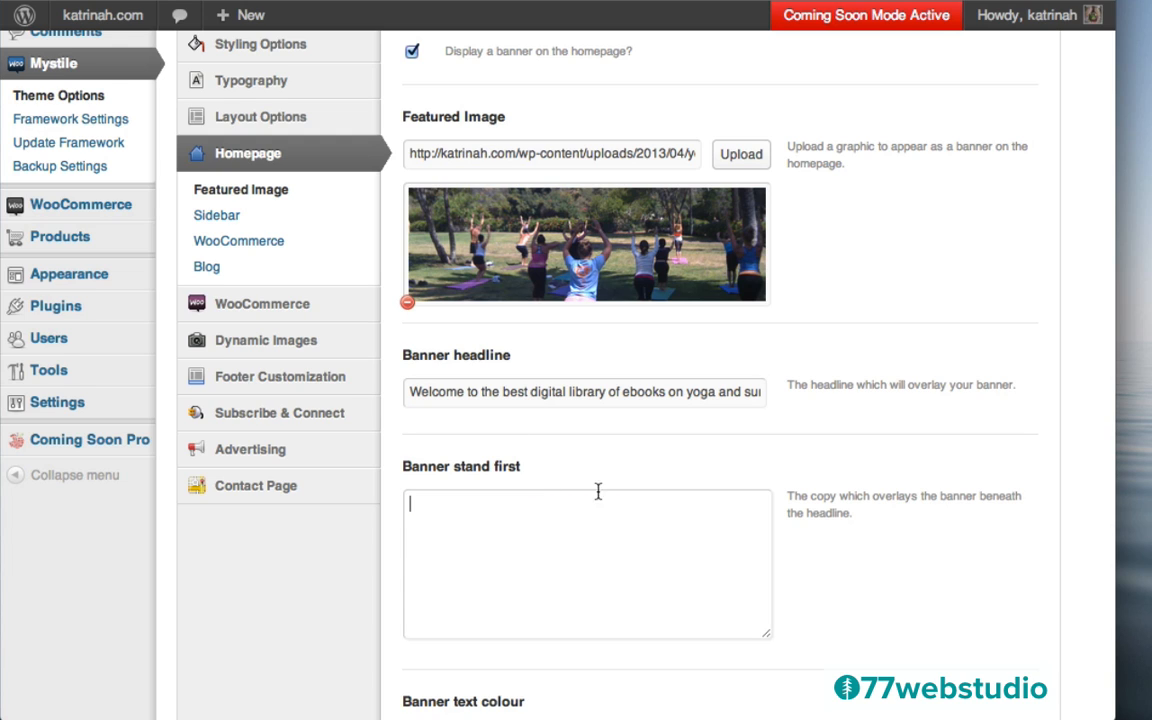
scroll(885, 385, "up", 2)
scroll(885, 390, "down", 5)
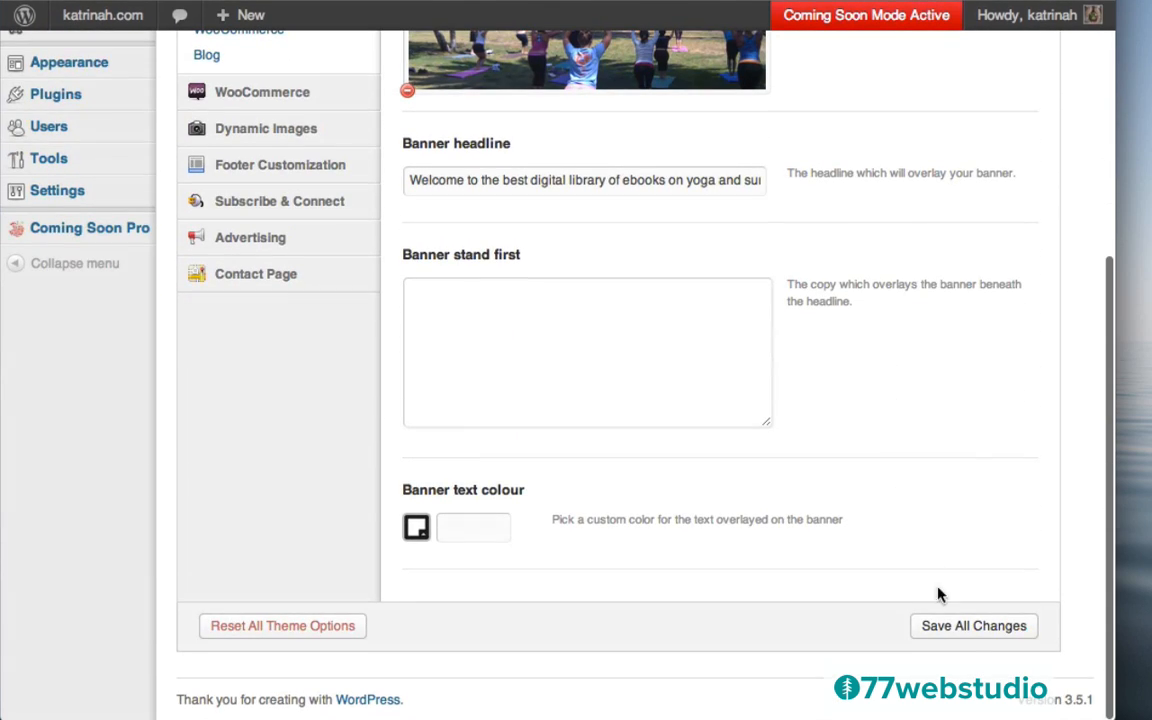
left_click(968, 632)
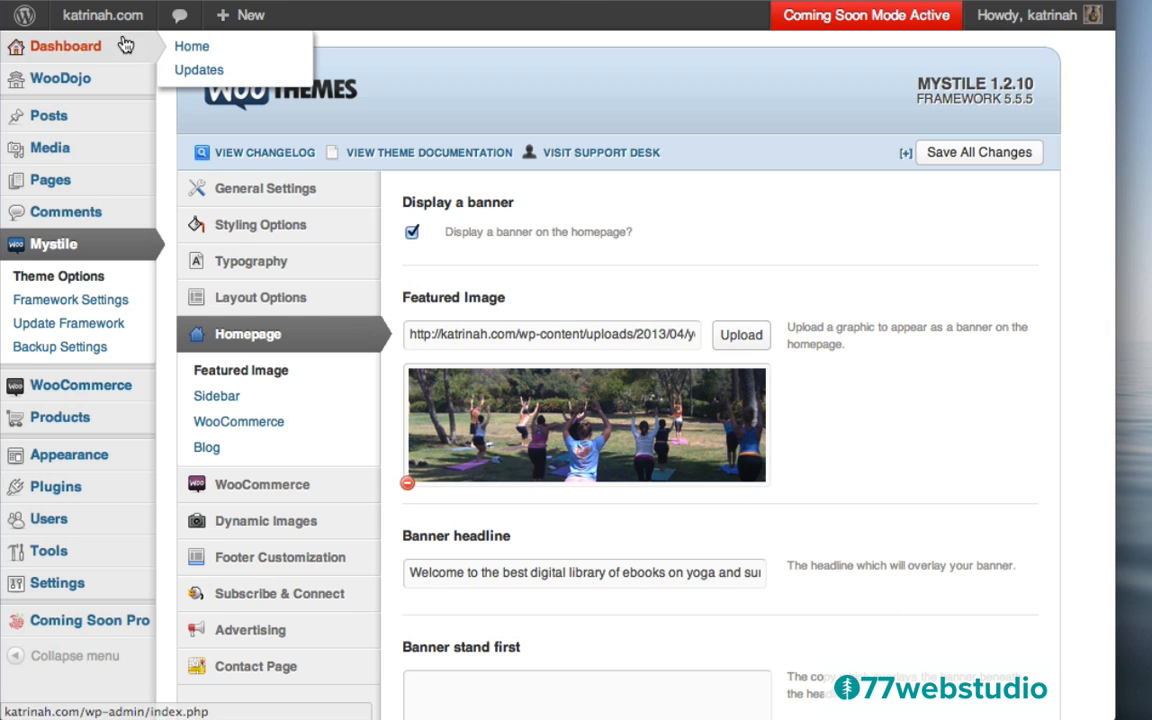
mouse_move(94, 18)
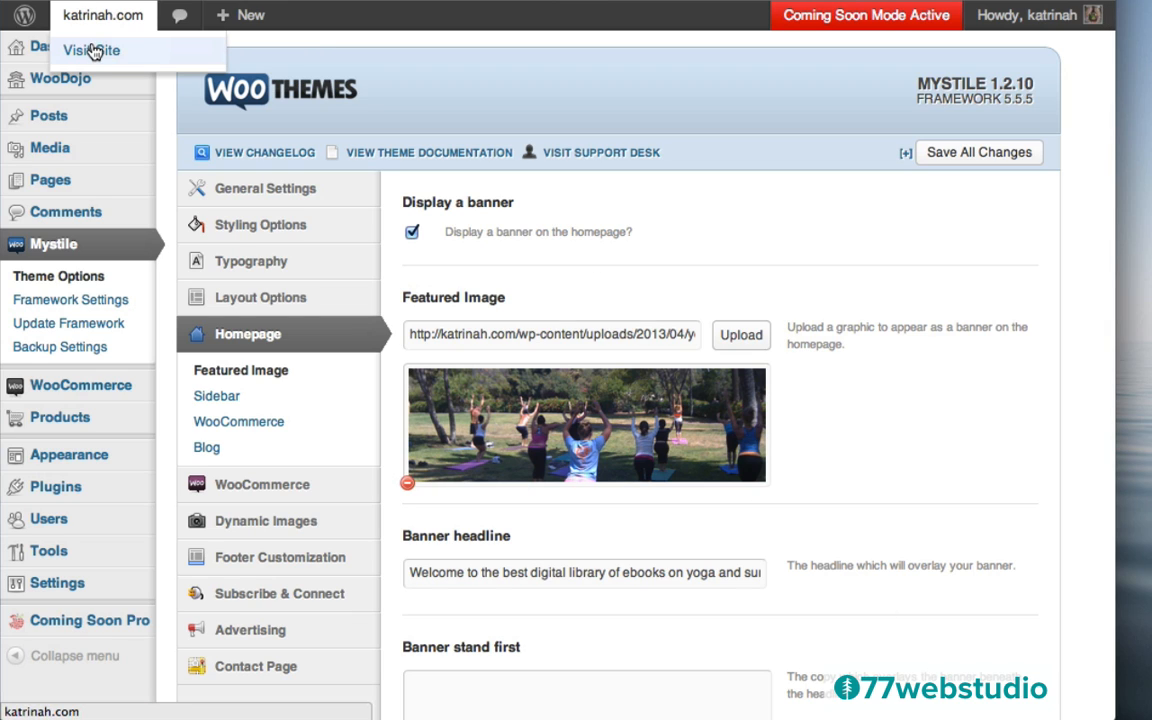
left_click(91, 52)
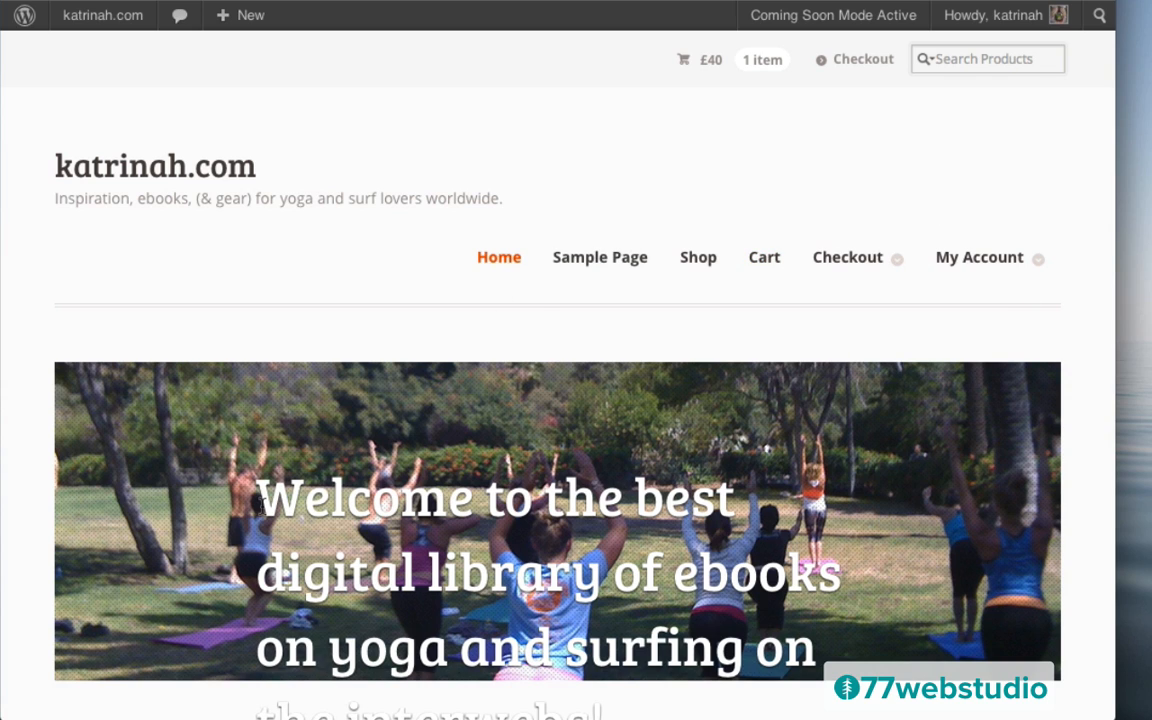
Scroll the live homepage to check the yoga banner and new welcome headline
scroll(406, 521, "down", 5)
scroll(409, 521, "up", 5)
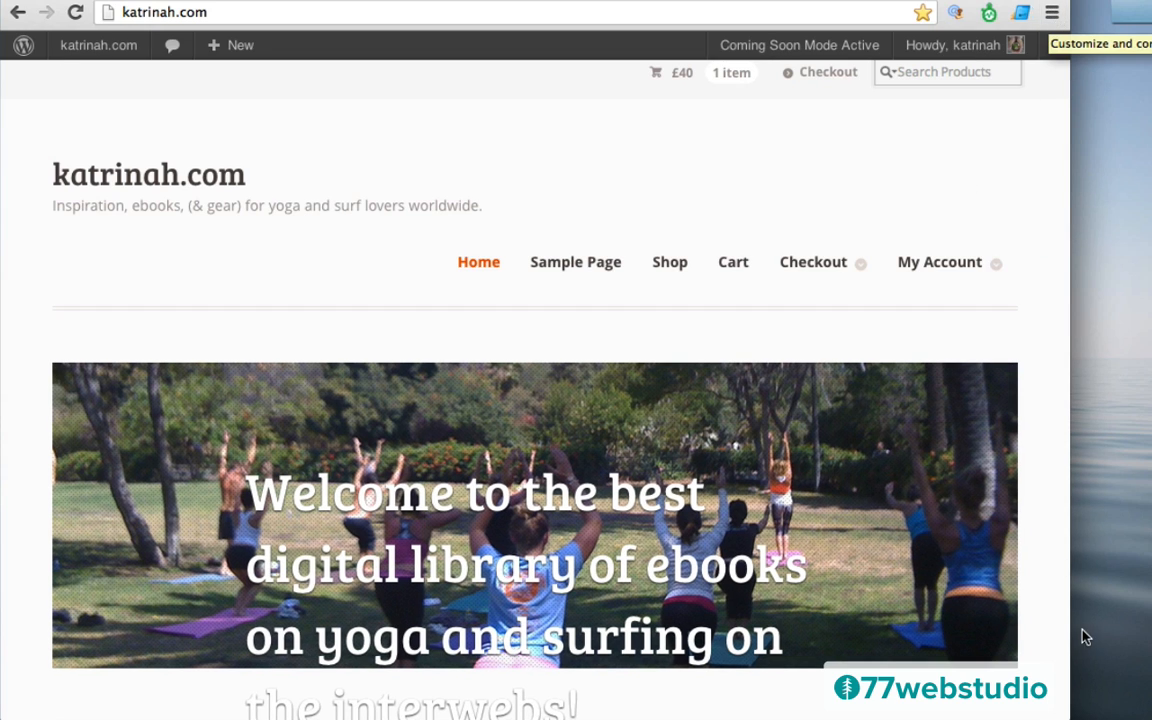
Narrow the Chrome window so the headline reflows, then open Developer Tools from Chrome's Tools menu
left_click_drag(1036, 712, 970, 712)
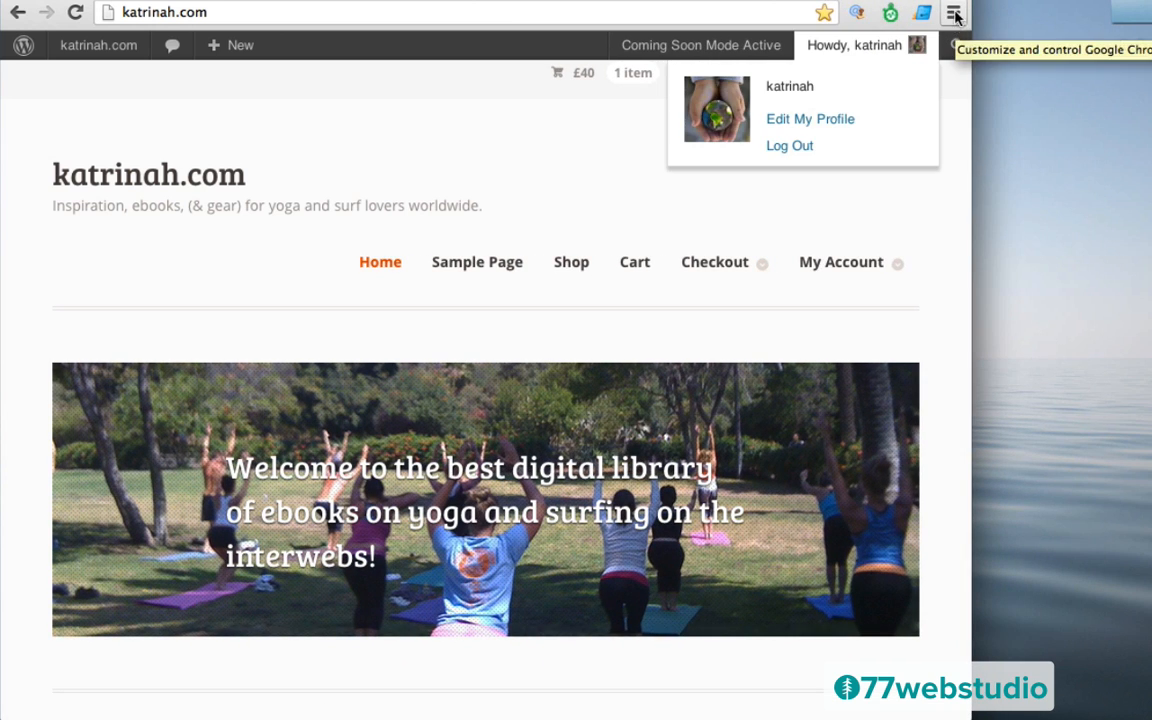
left_click(954, 16)
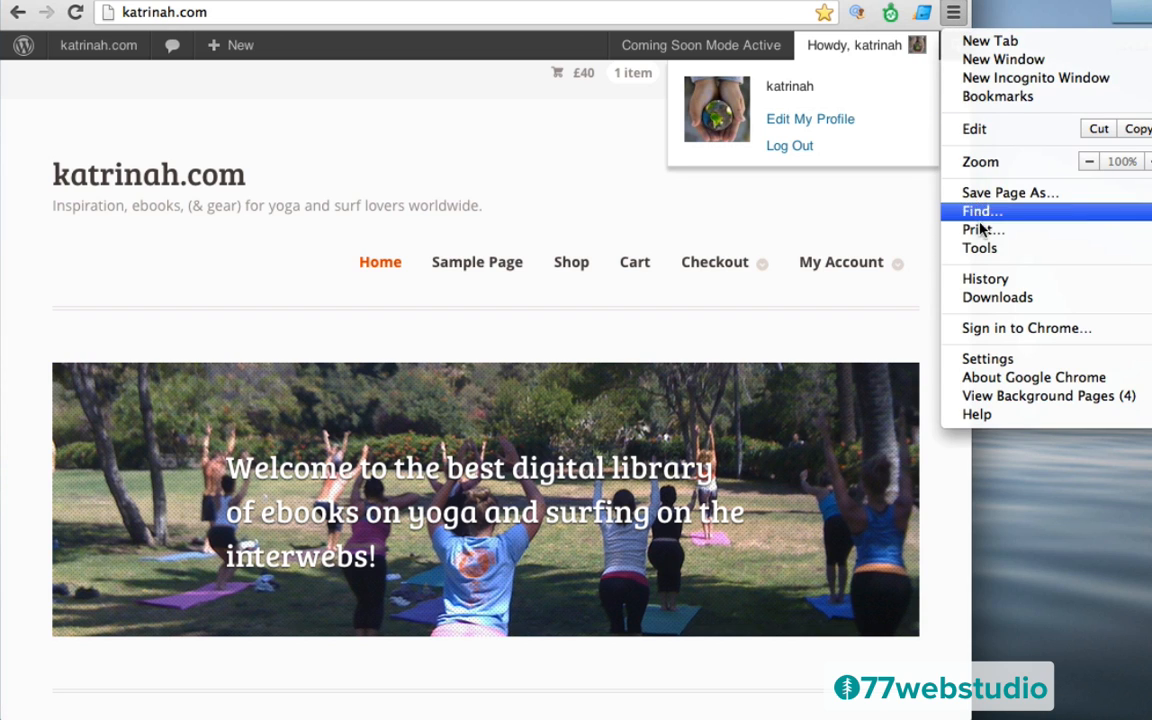
mouse_move(985, 247)
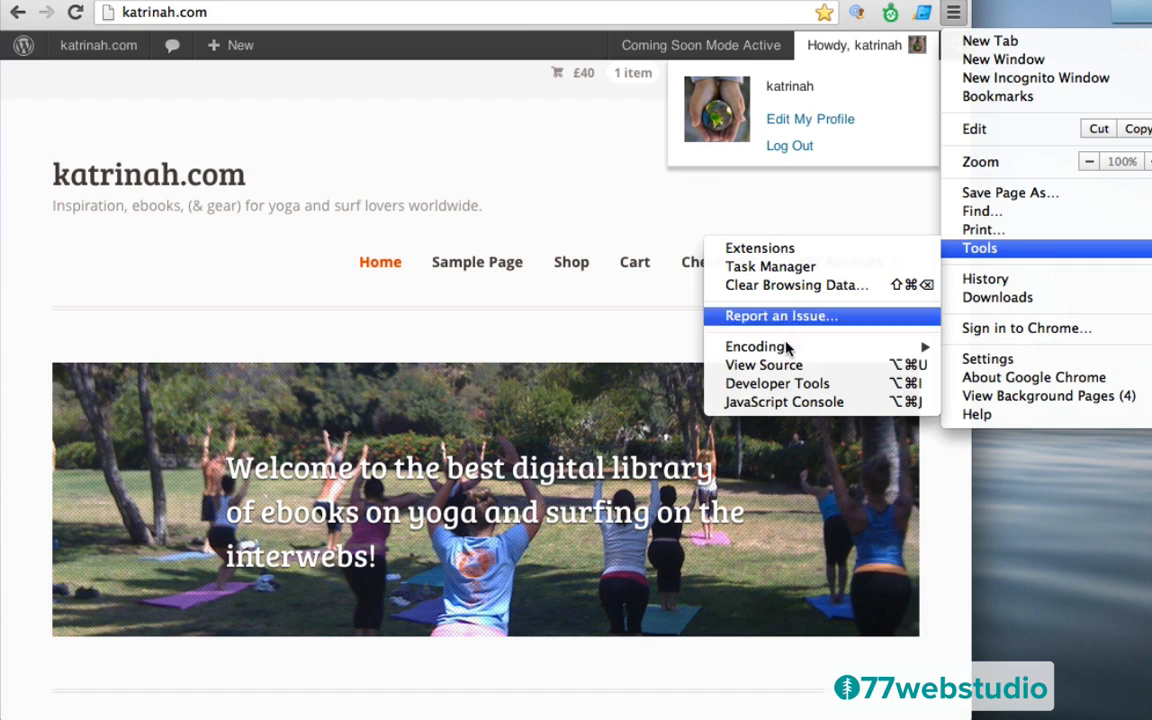
left_click(745, 384)
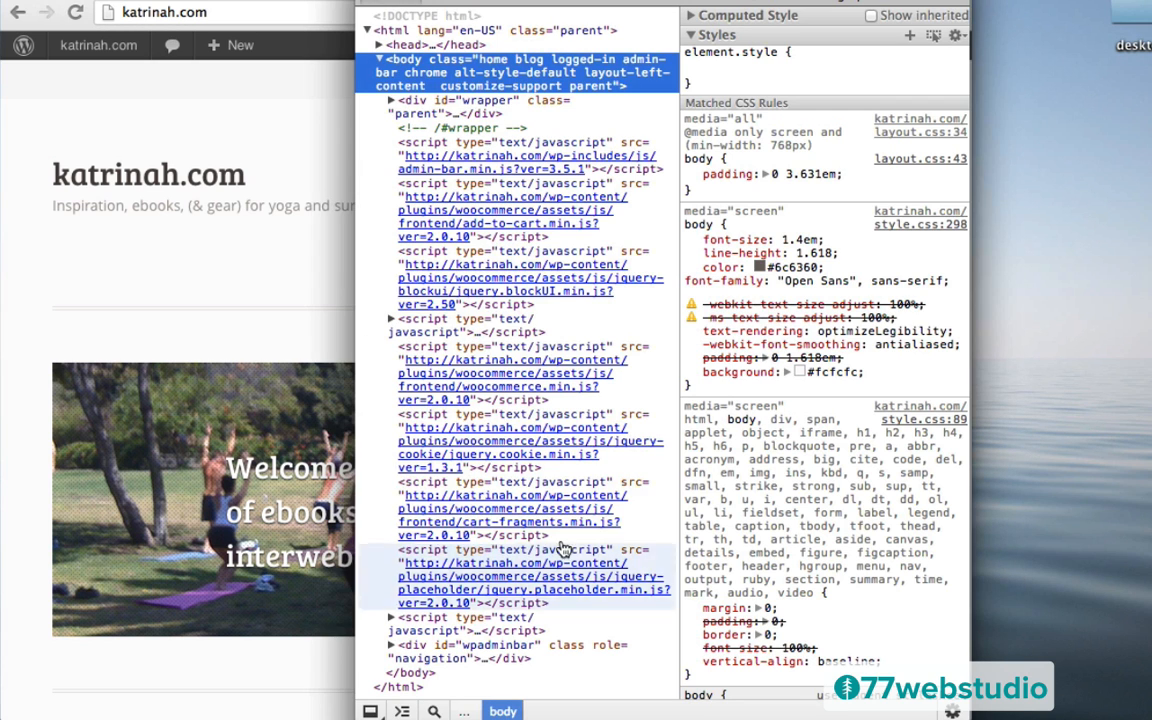
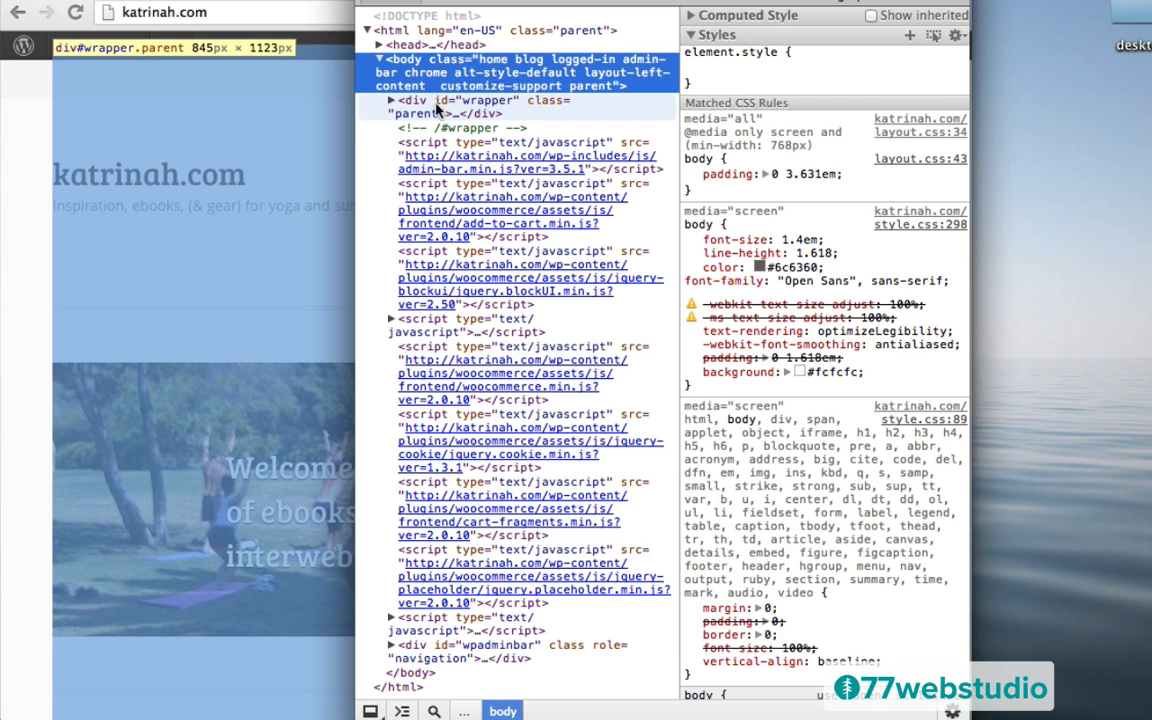
Drill from div#wrapper through div.homepage-banner to its h1, showing that heading's CSS rules
left_click(405, 111)
left_click(392, 103)
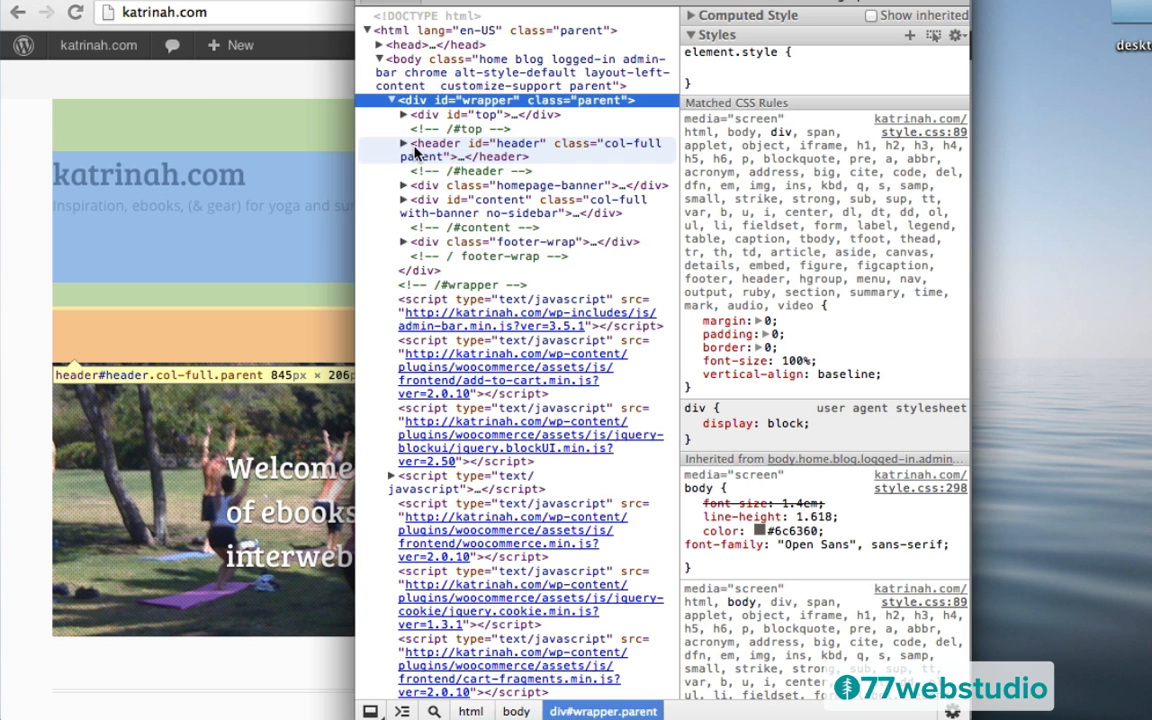
left_click_drag(448, 2, 609, 2)
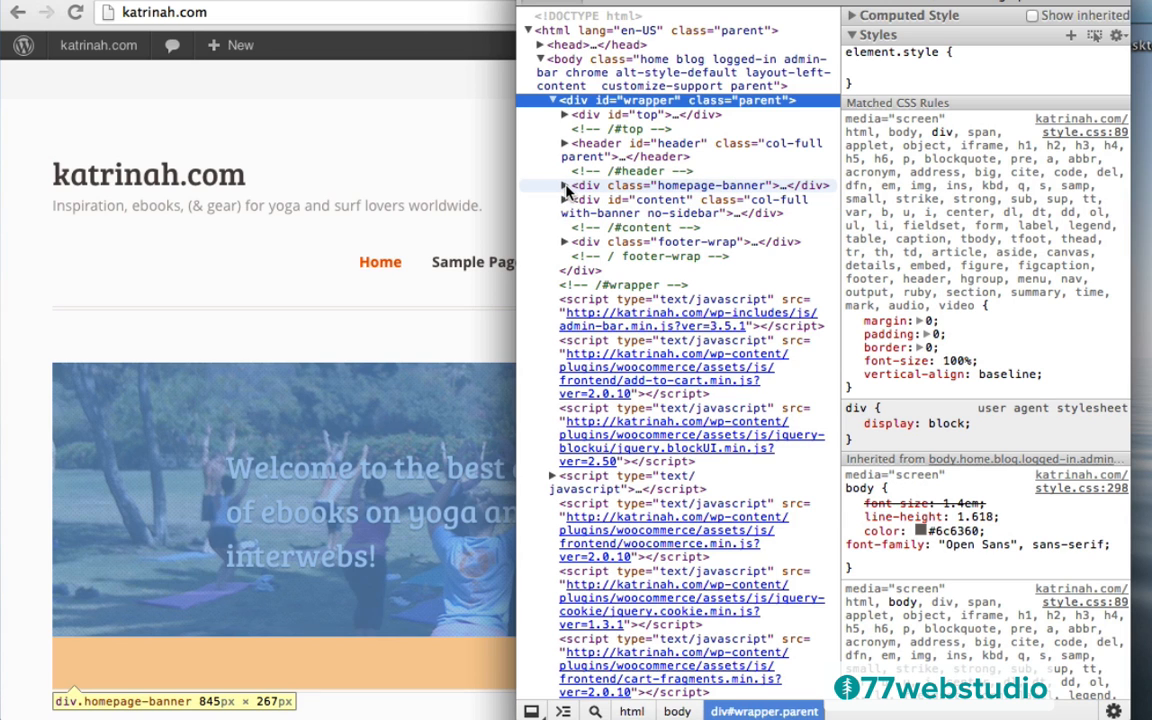
left_click(564, 187)
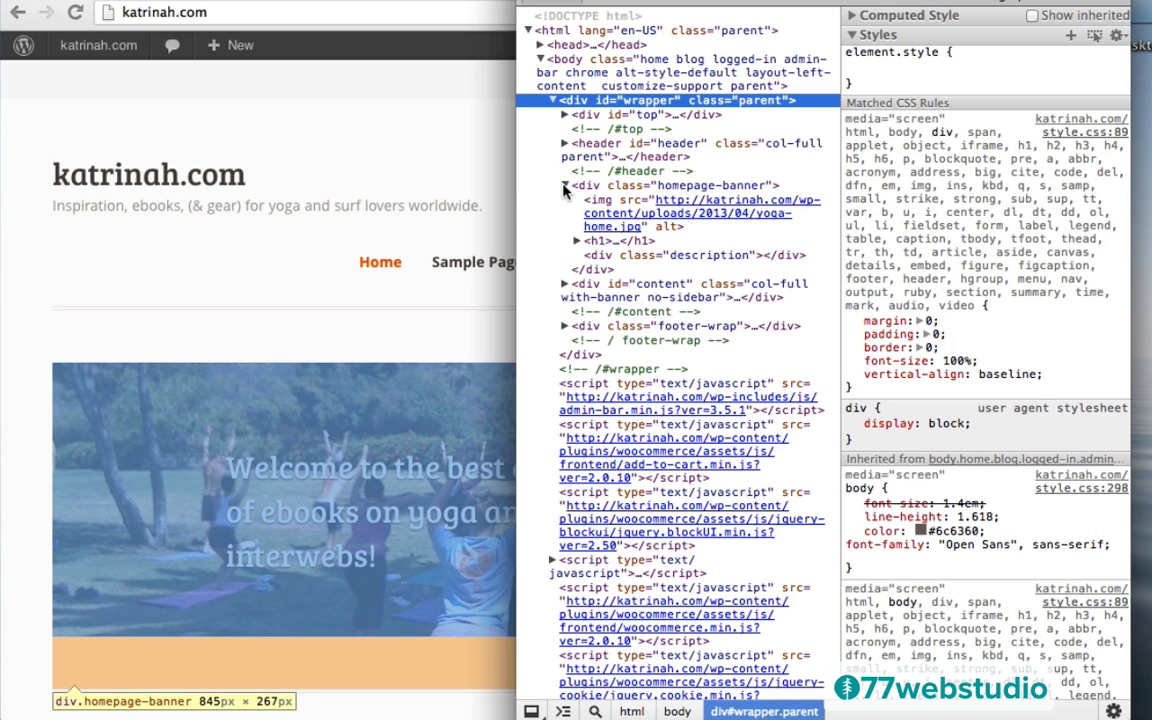
mouse_move(597, 215)
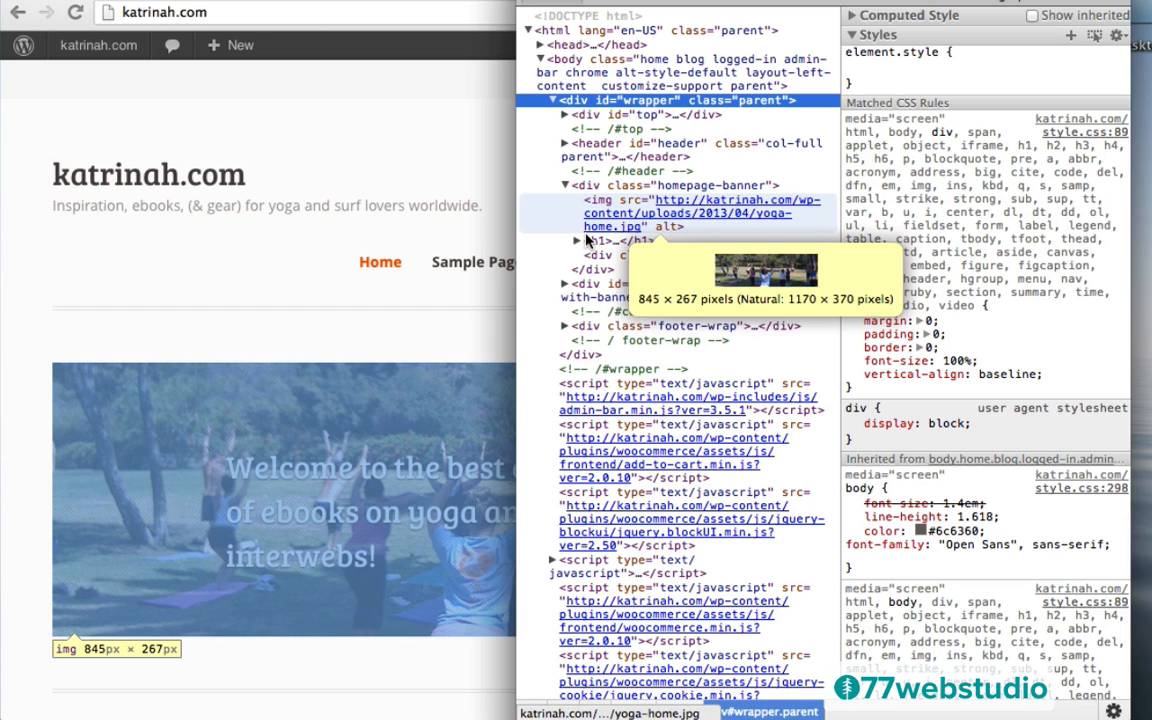
left_click(594, 243)
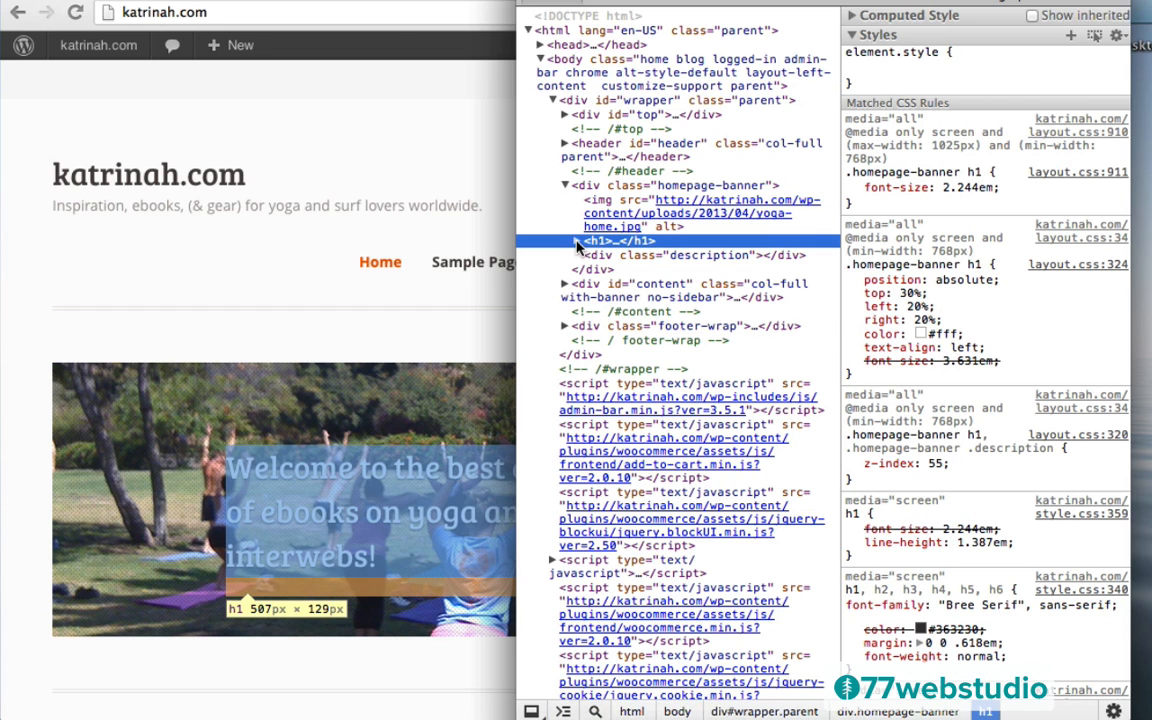
Expand the banner h1 and its span, select the welcome text node, and scroll its styles
left_click(578, 241)
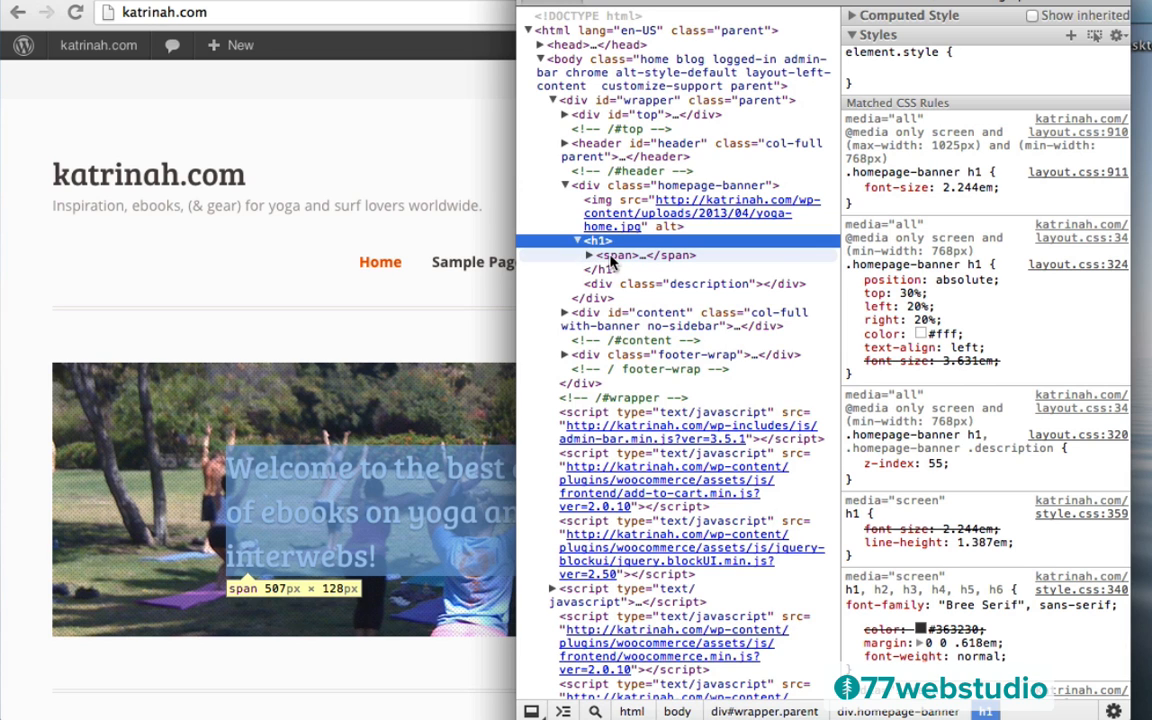
left_click(589, 256)
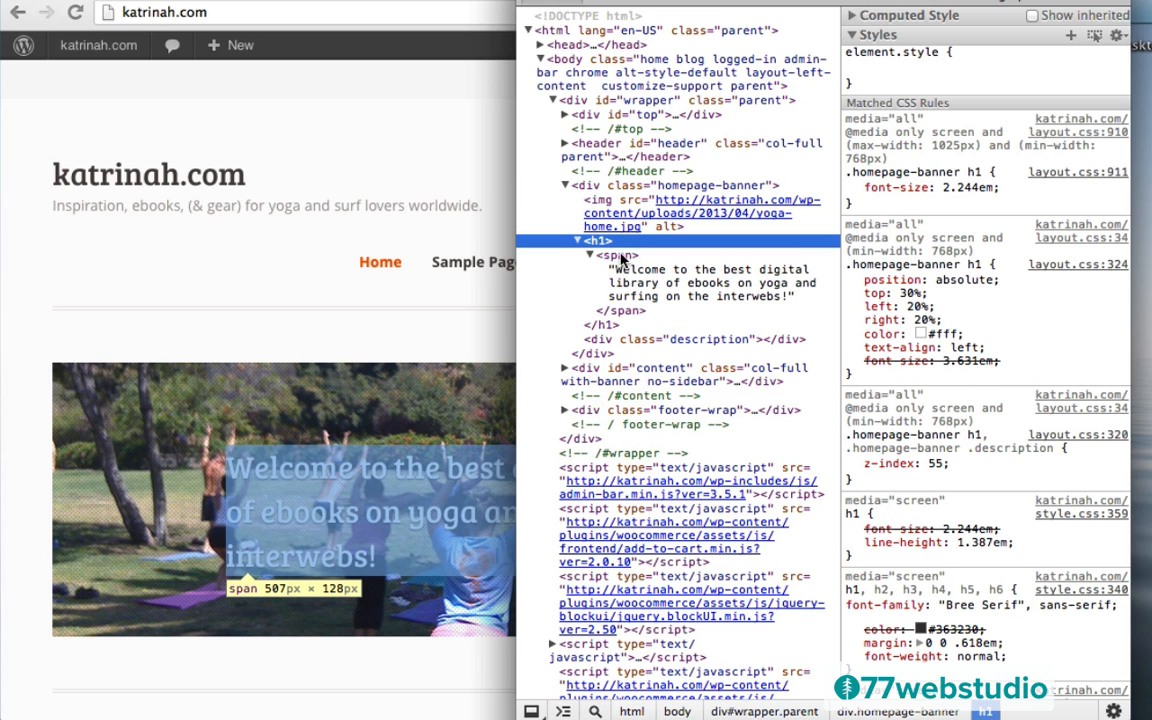
left_click(620, 283)
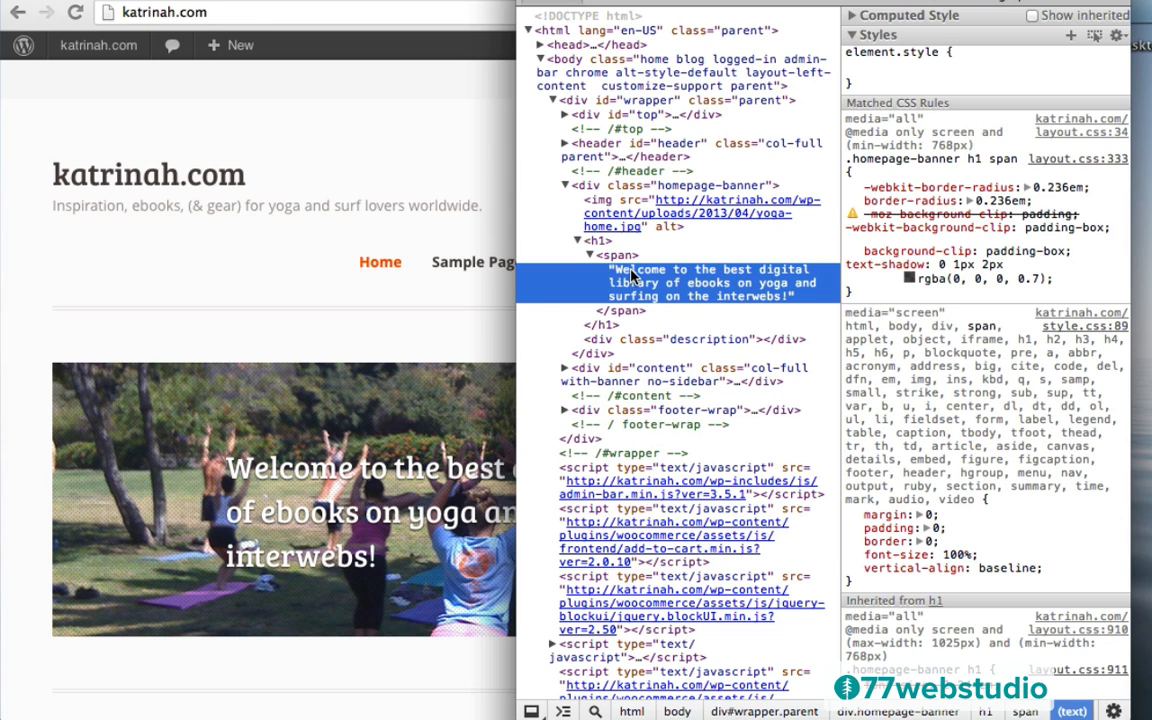
mouse_move(852, 160)
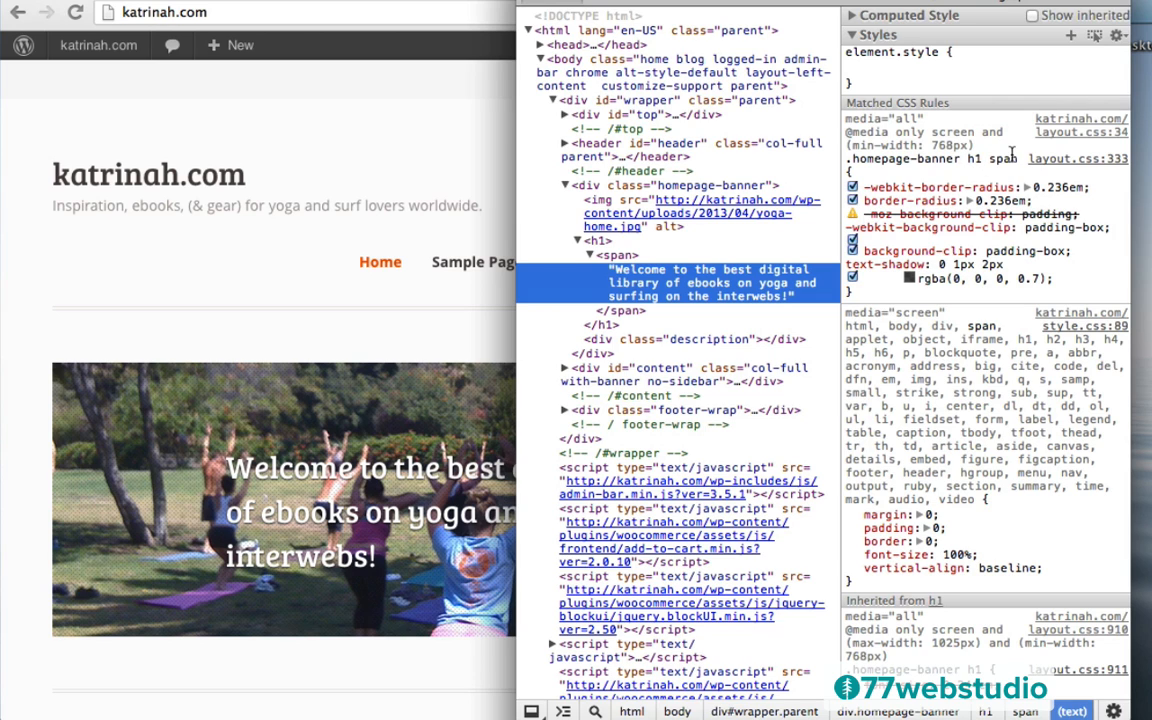
scroll(968, 540, "down", 10)
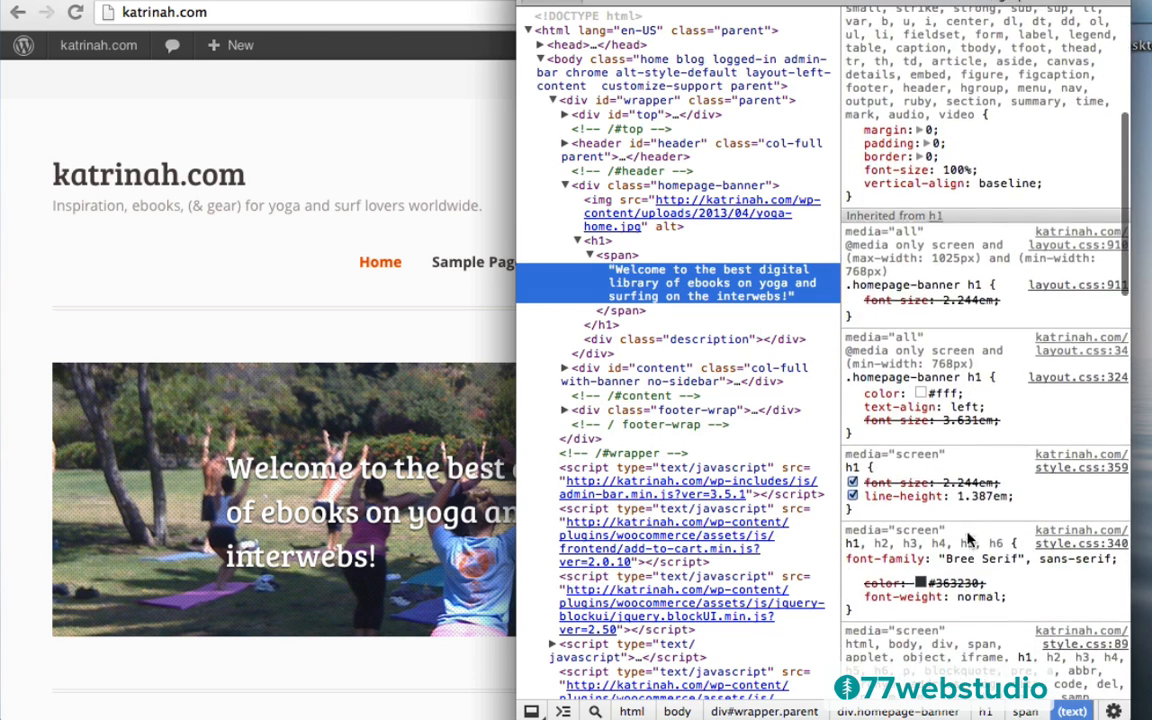
scroll(968, 537, "down", 10)
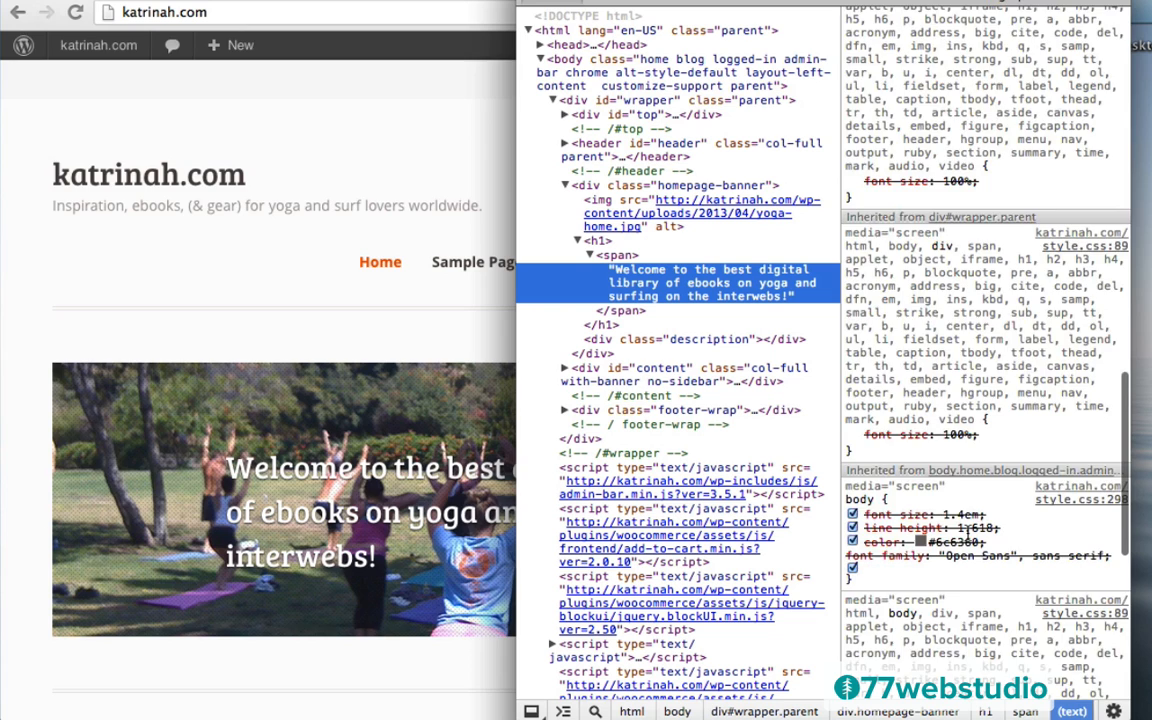
scroll(968, 537, "down", 1)
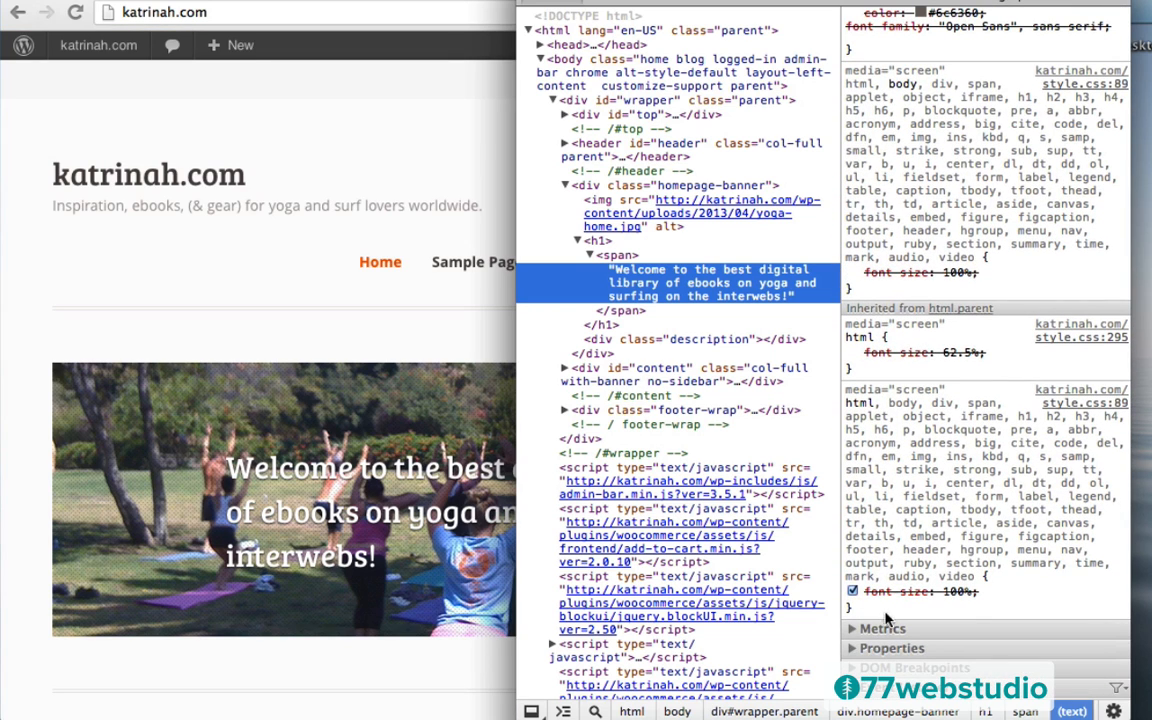
Show the Metrics box model, then reselect the banner h1 to view its layout.css rule
left_click(857, 635)
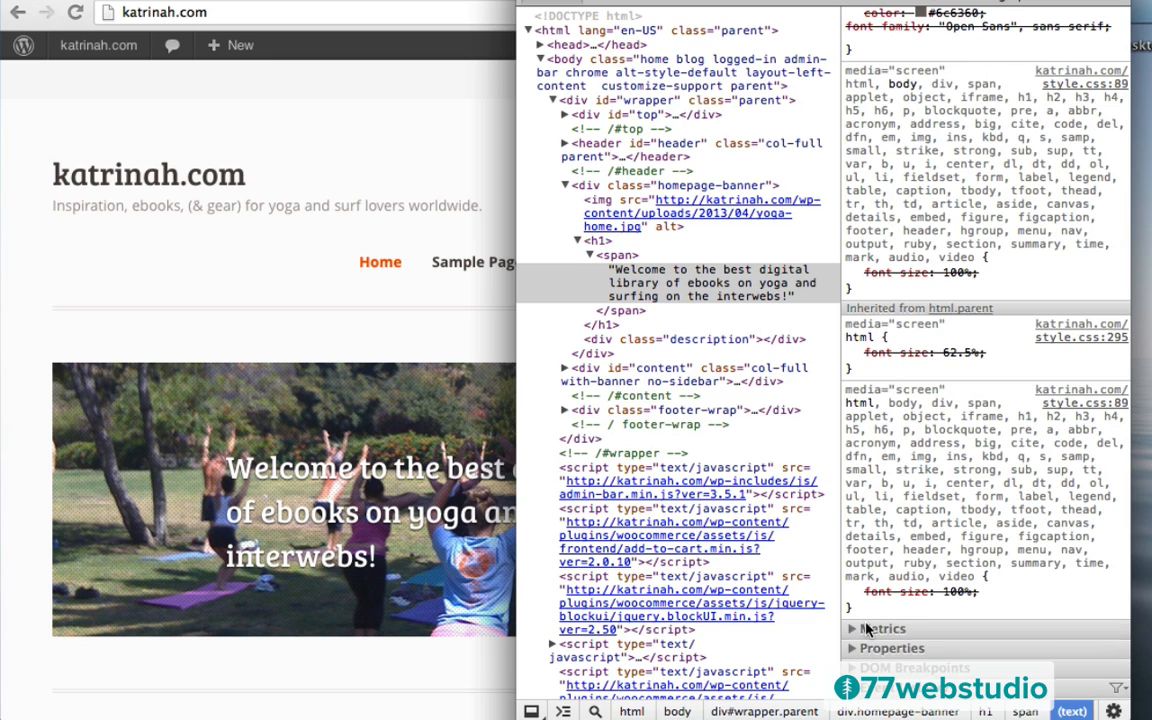
left_click(903, 628)
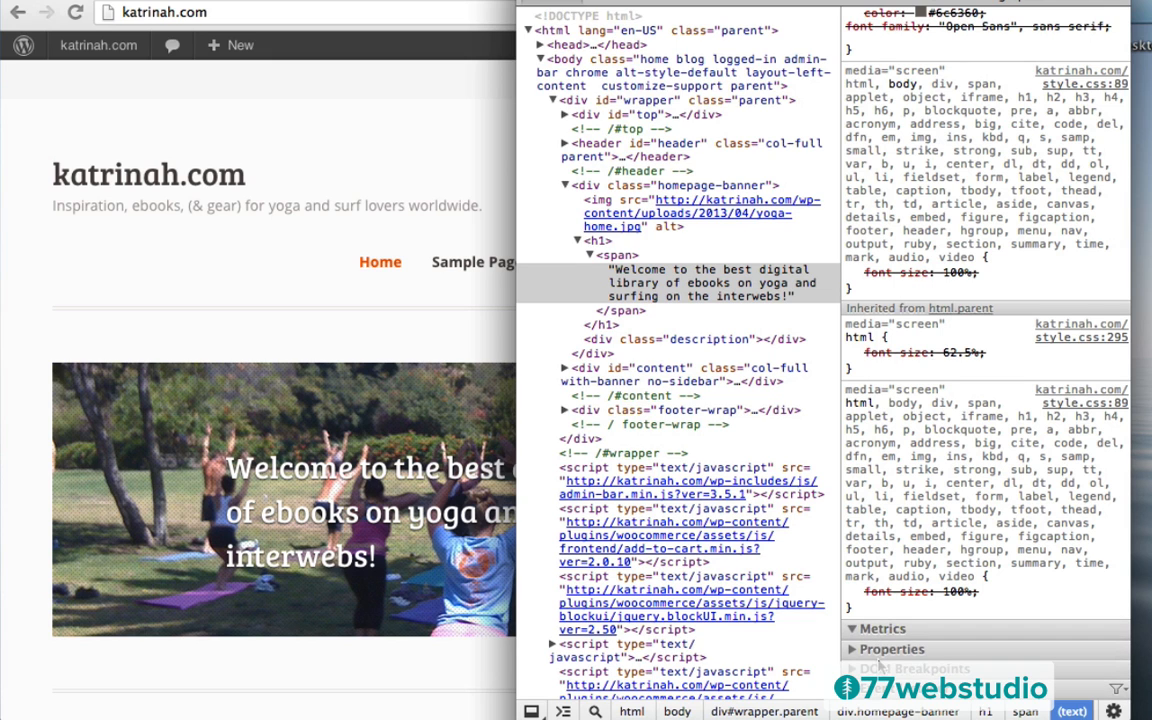
scroll(881, 665, "up", 1)
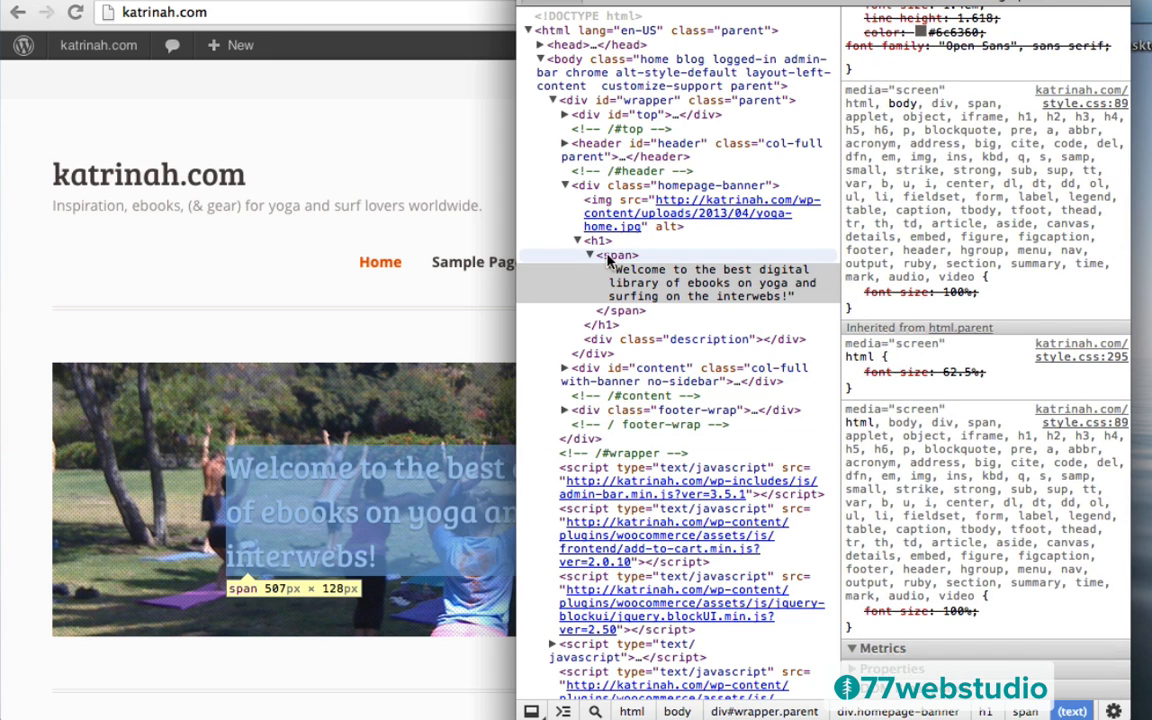
left_click(598, 244)
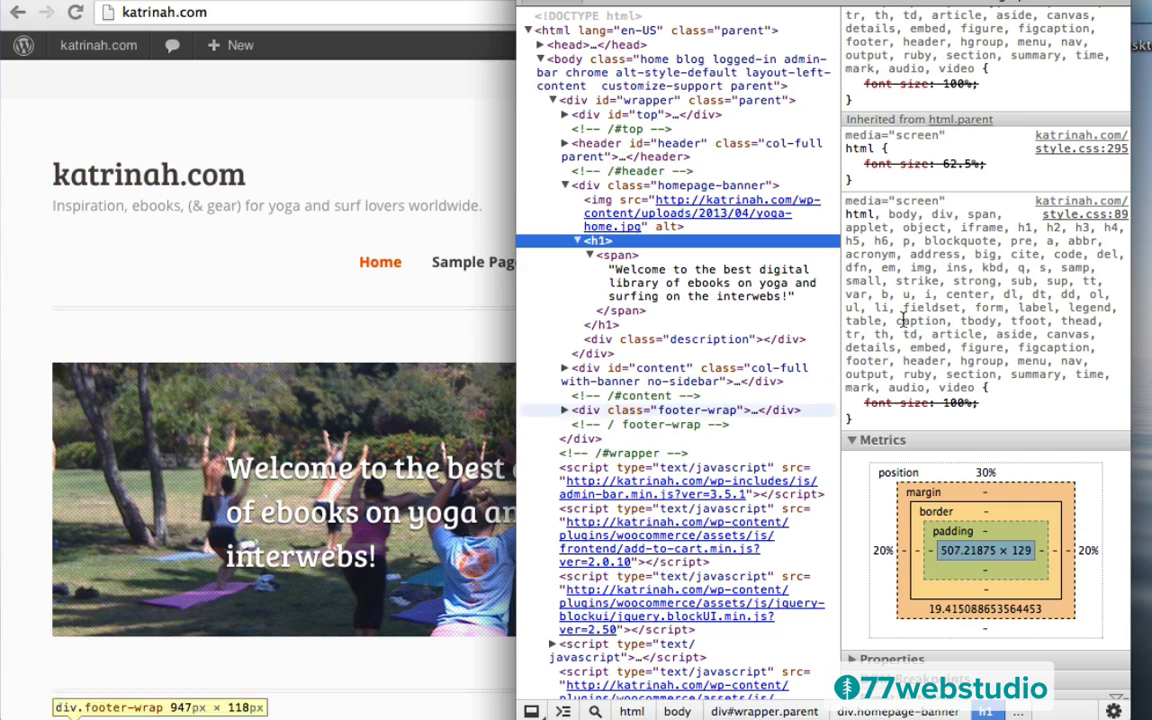
scroll(942, 266, "up", 10)
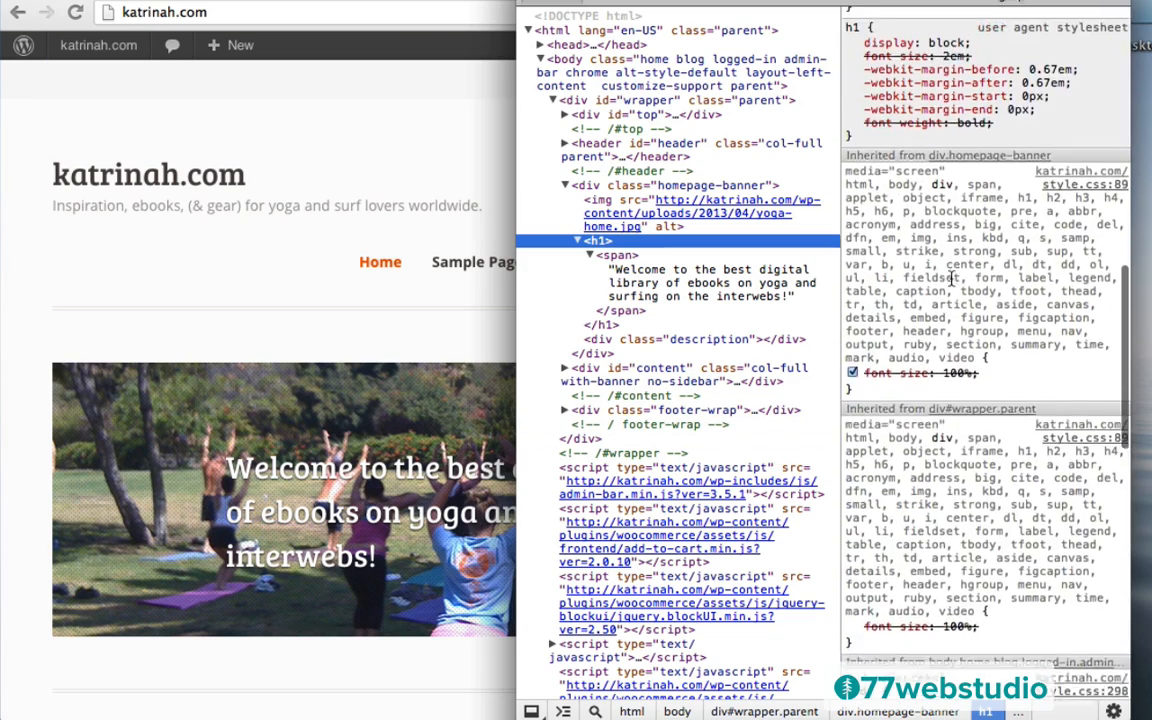
scroll(952, 272, "up", 10)
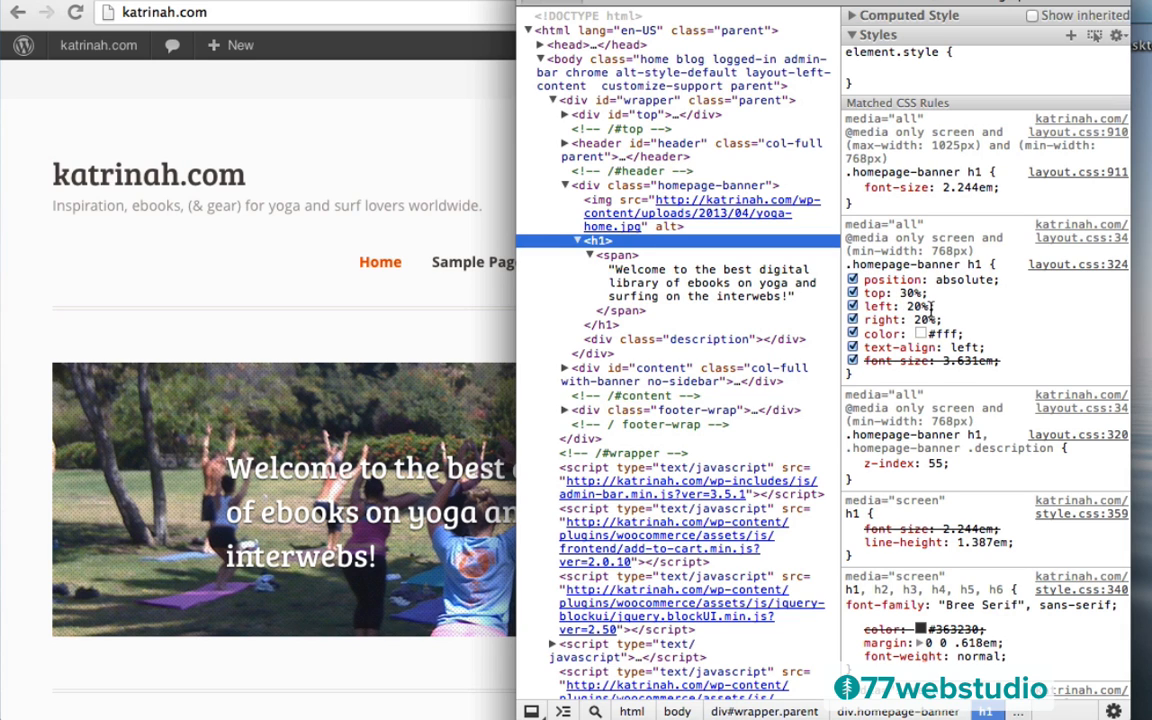
Change the .homepage-banner h1 left and right offsets from 20% to 5%
left_click_drag(933, 307, 866, 311)
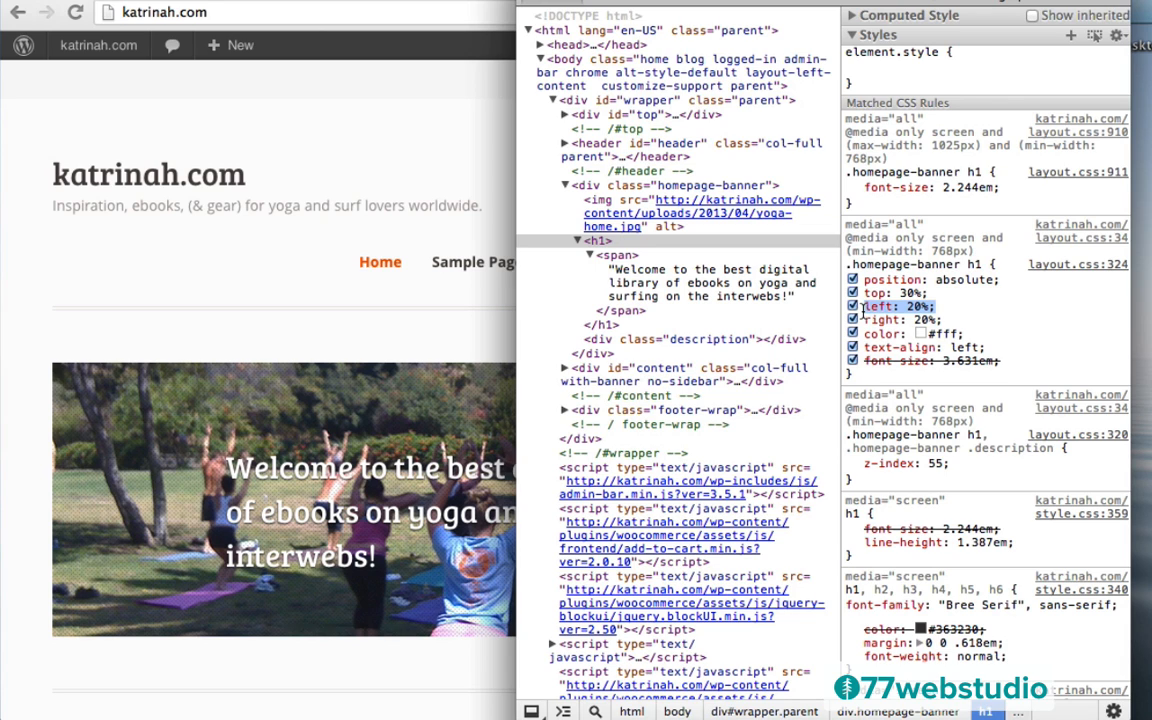
left_click(920, 310)
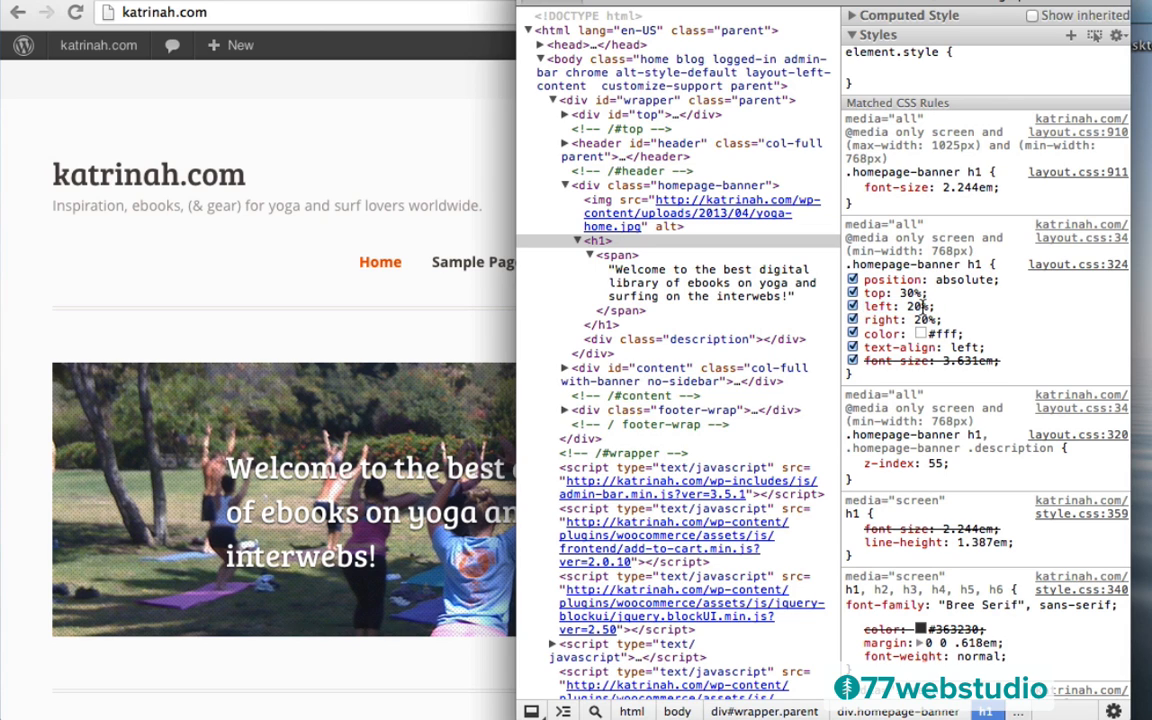
left_click(920, 308)
type("5%")
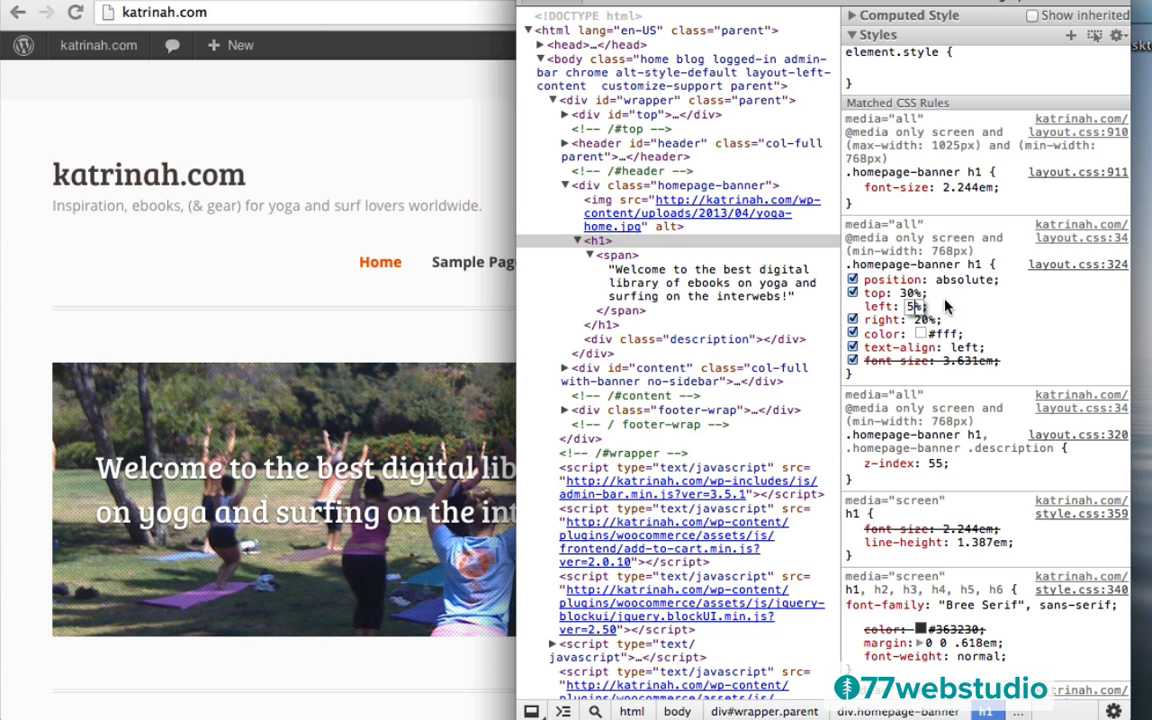
key("Escape")
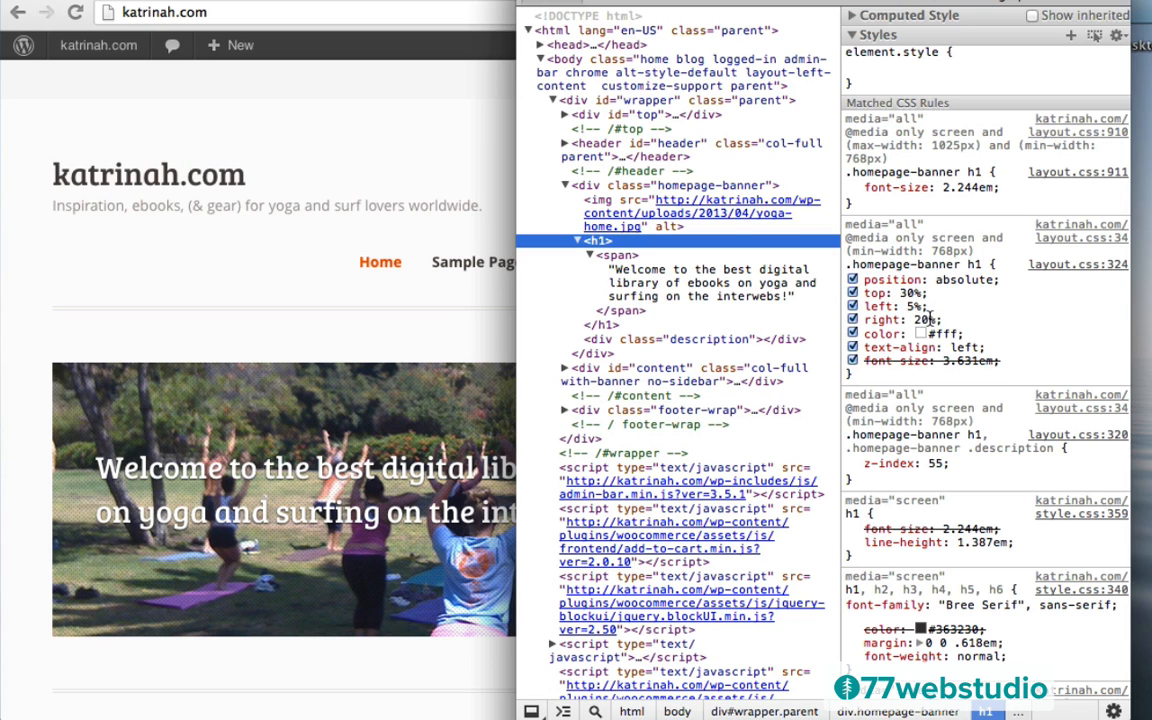
left_click(922, 320)
type("5%")
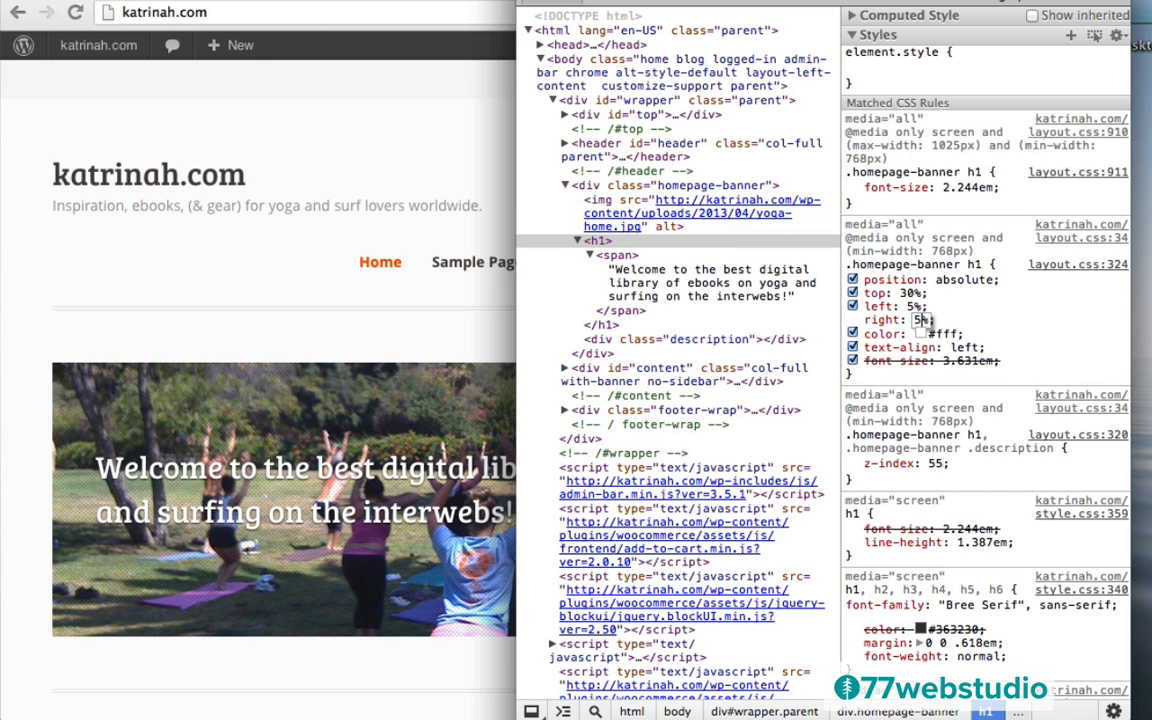
left_click_drag(620, 2, 1083, 2)
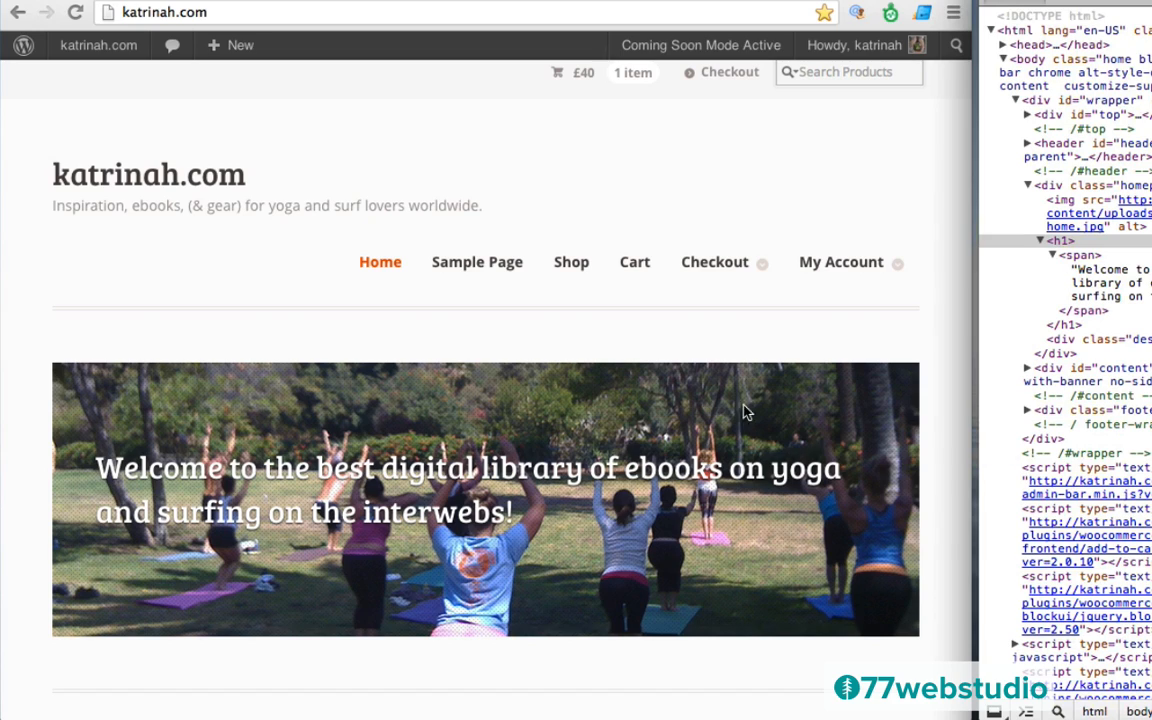
Confirm the 5% right offset, then bring the page forward and widen the window to check the heading
left_click_drag(1065, 2, 536, 2)
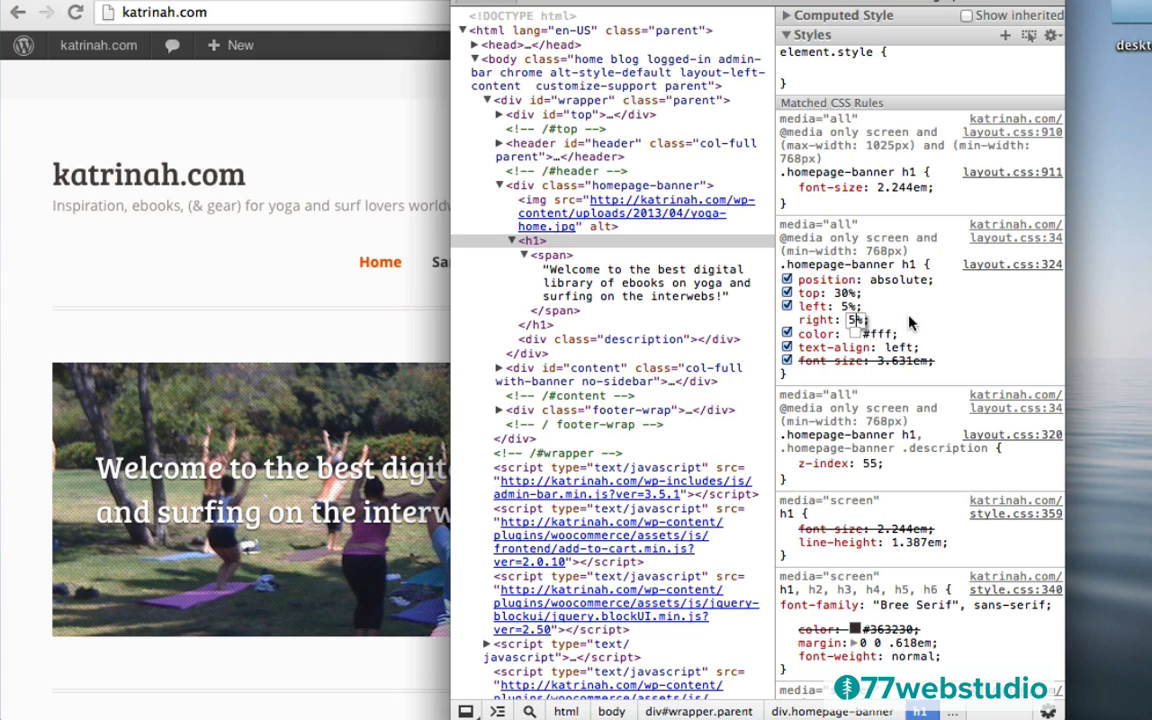
left_click(871, 320)
left_click_drag(870, 319, 781, 264)
key("super+c")
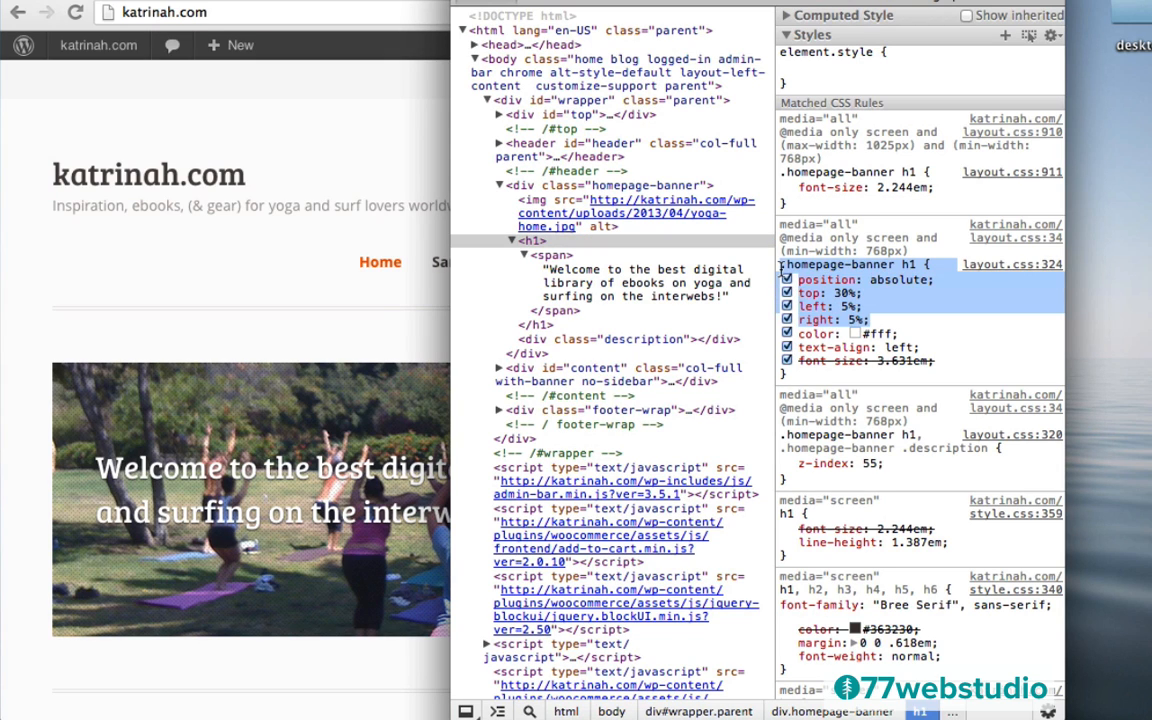
left_click_drag(780, 2, 621, 2)
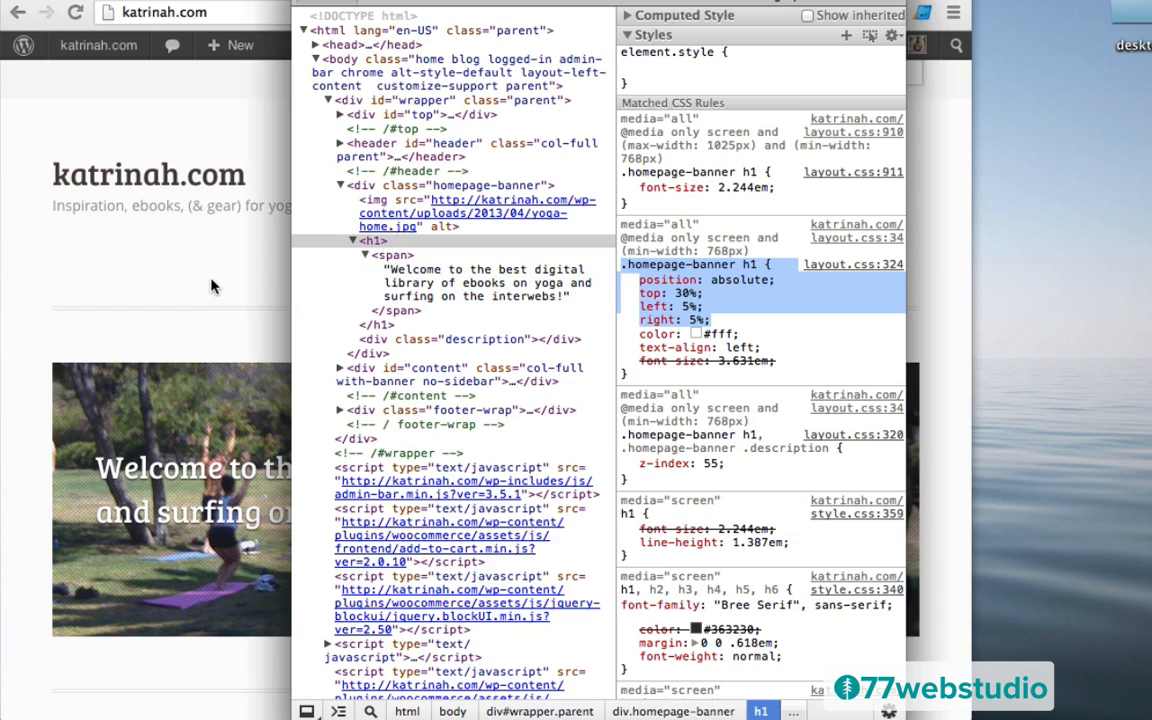
left_click(189, 249)
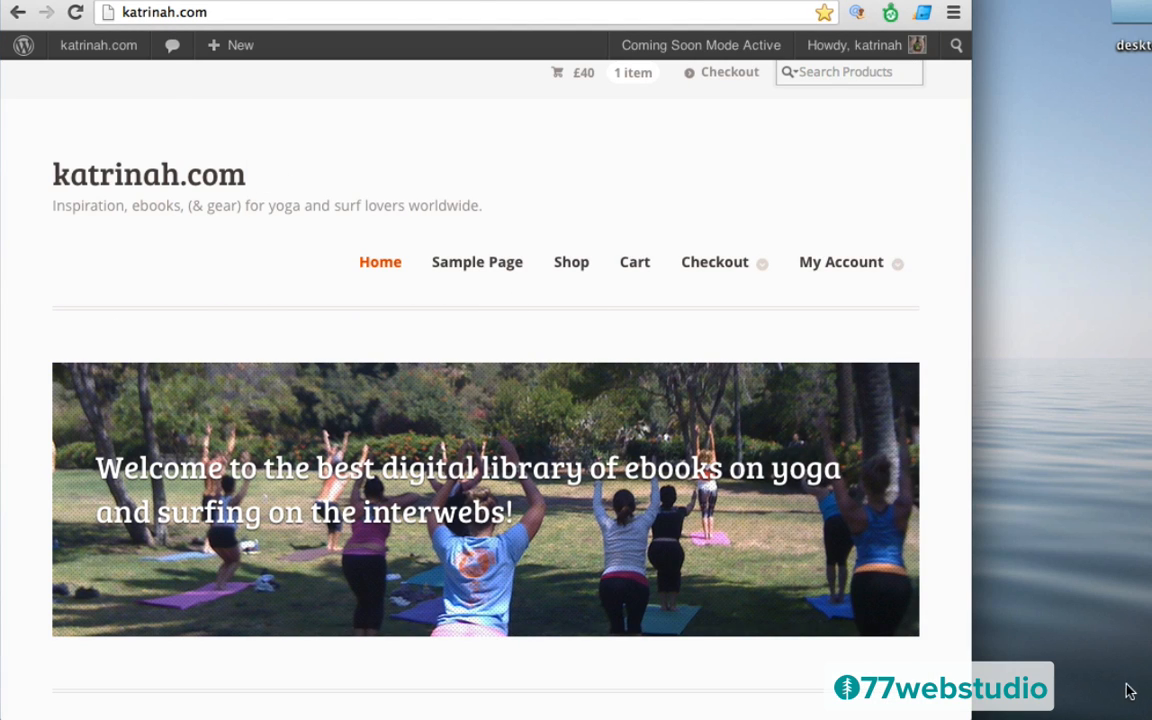
left_click_drag(970, 716, 1096, 716)
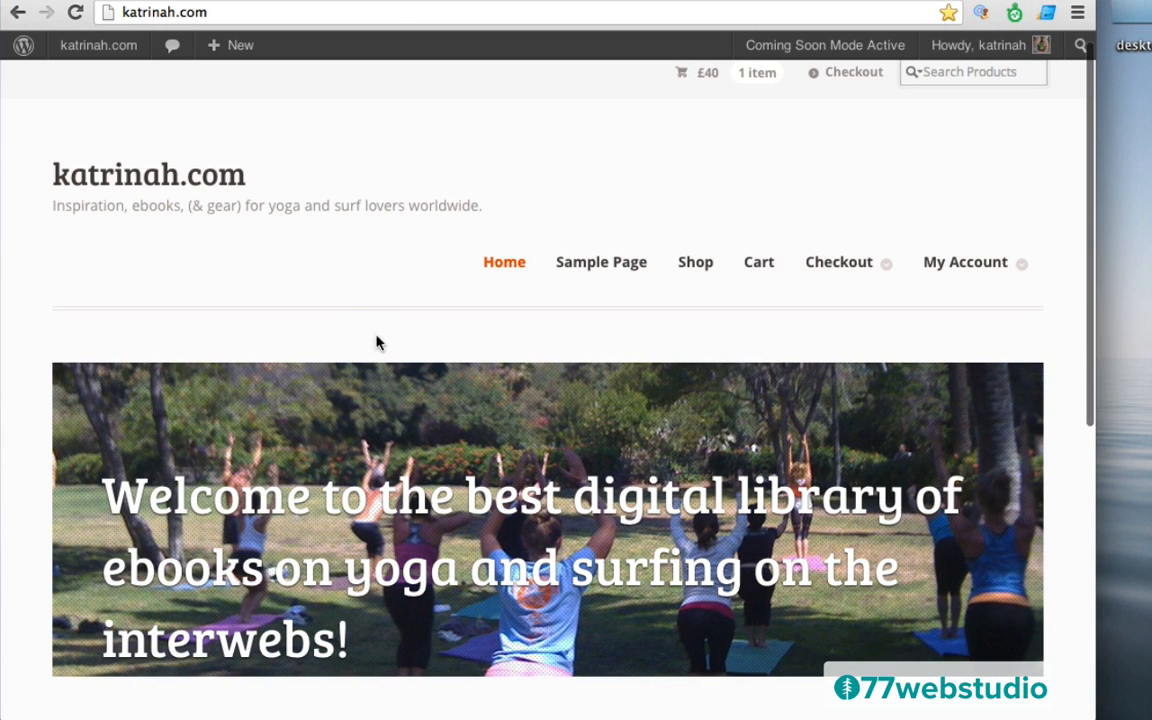
mouse_move(90, 52)
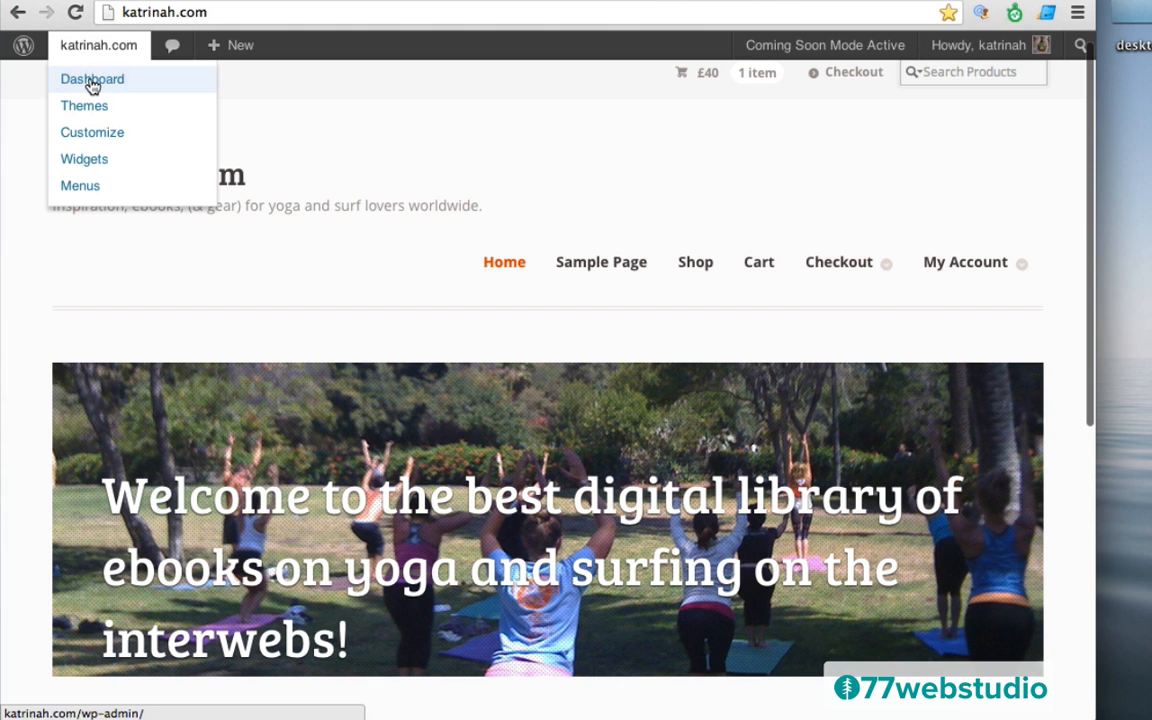
Go from the Dashboard to Mystile Theme Options > Display Options and click into Custom CSS
left_click(92, 82)
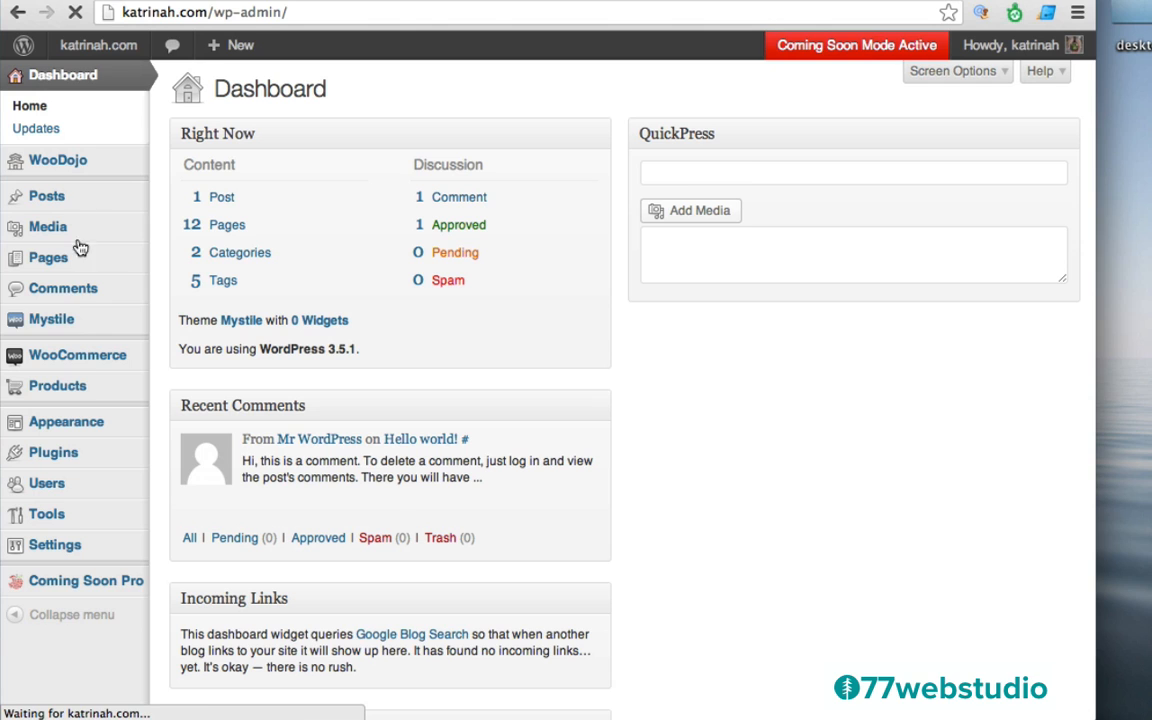
left_click(50, 320)
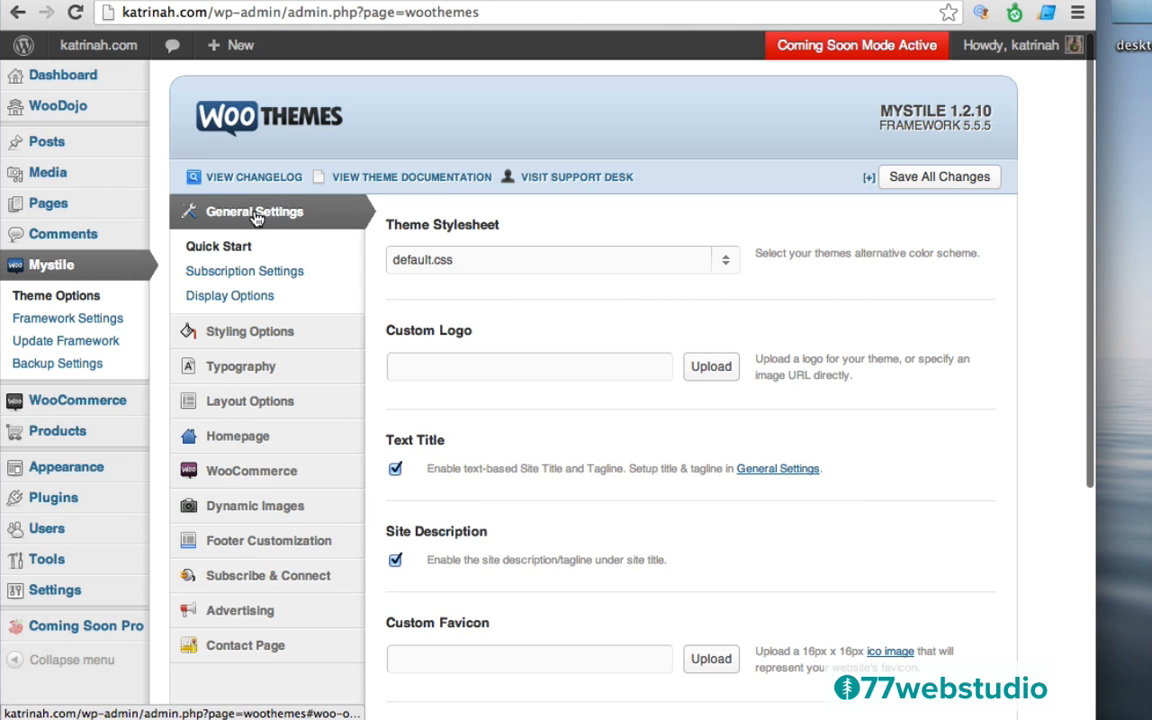
left_click(236, 298)
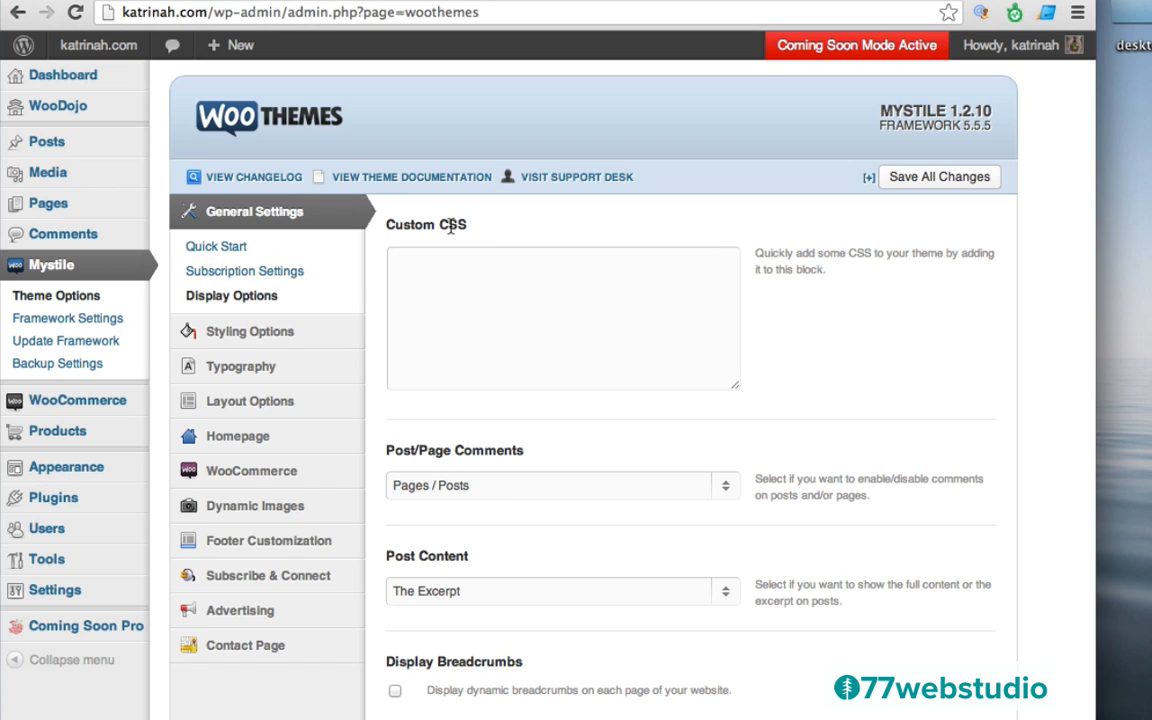
left_click(442, 311)
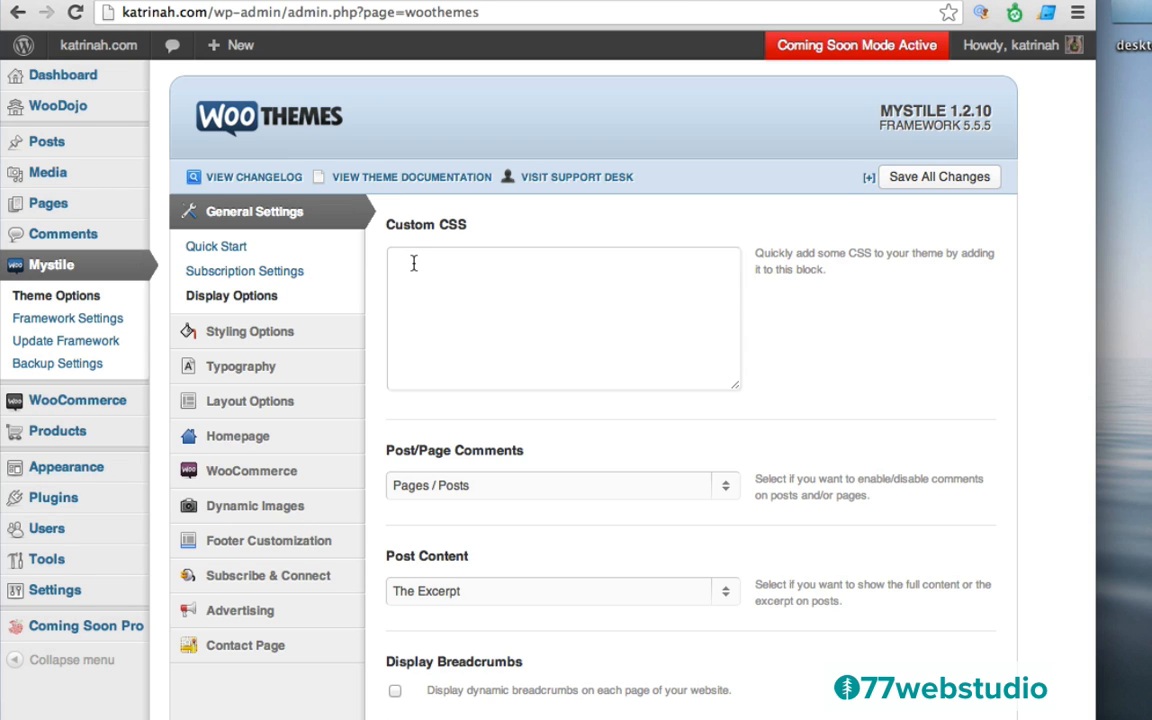
Paste the .homepage-banner h1 rule, strip the position and top lines leaving left/right 5%, and save
key("super+v")
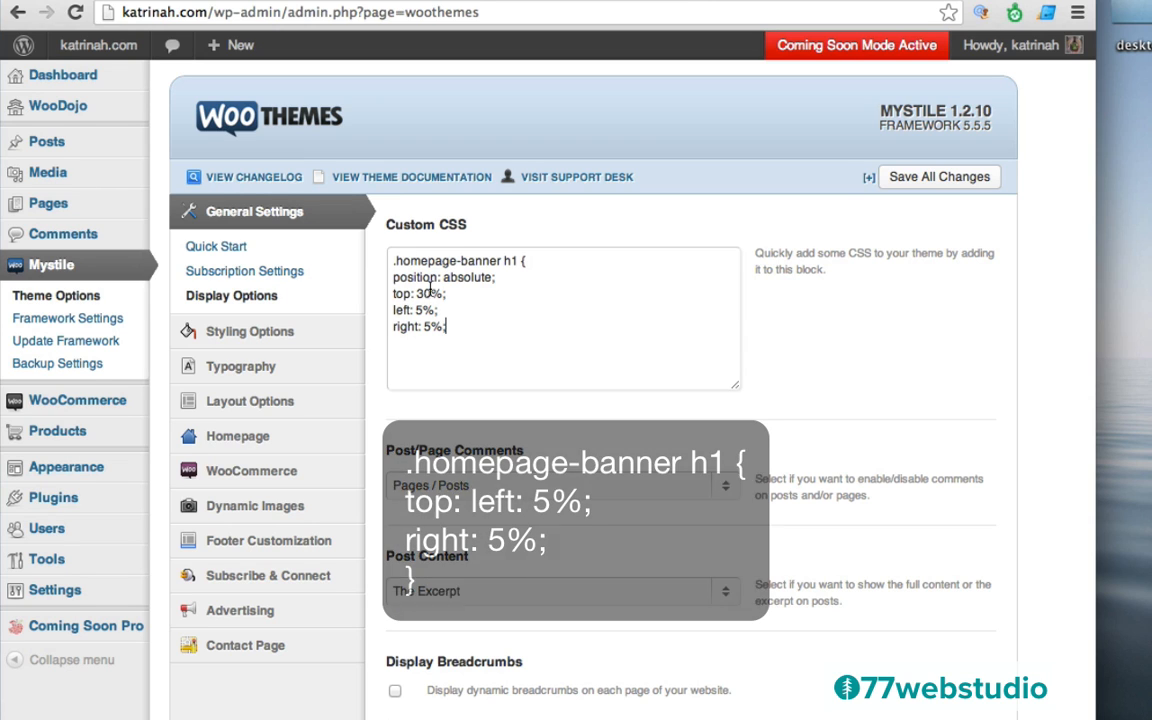
left_click_drag(452, 293, 381, 293)
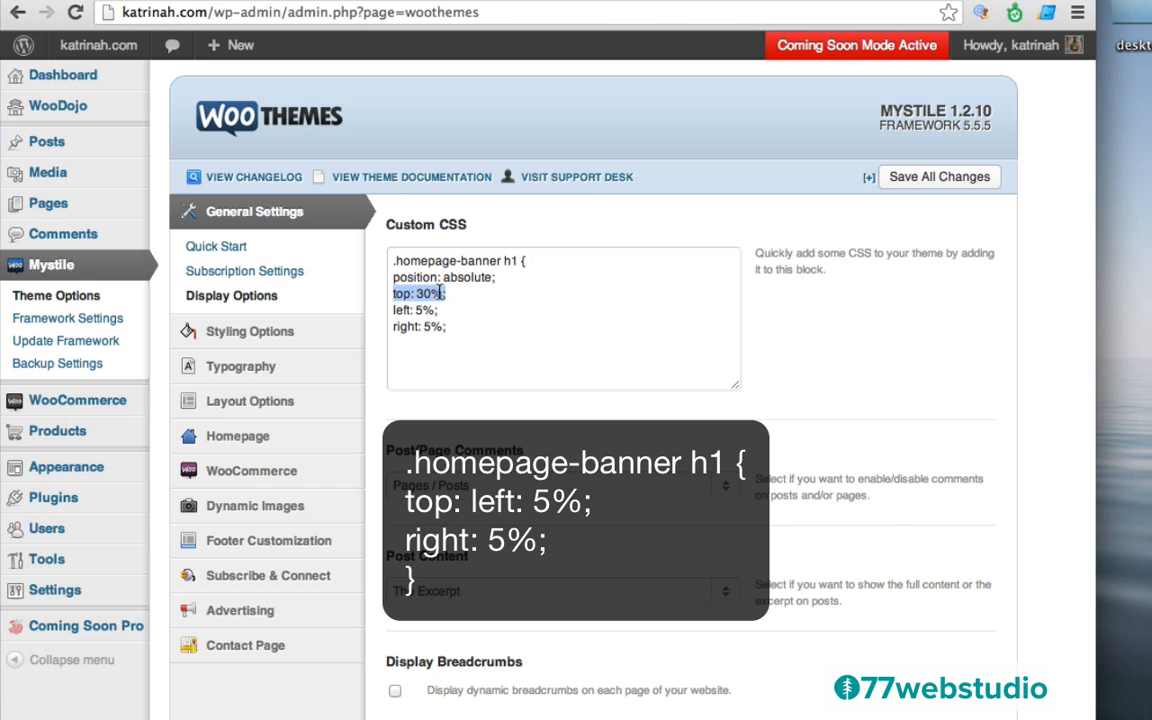
key("BackSpace")
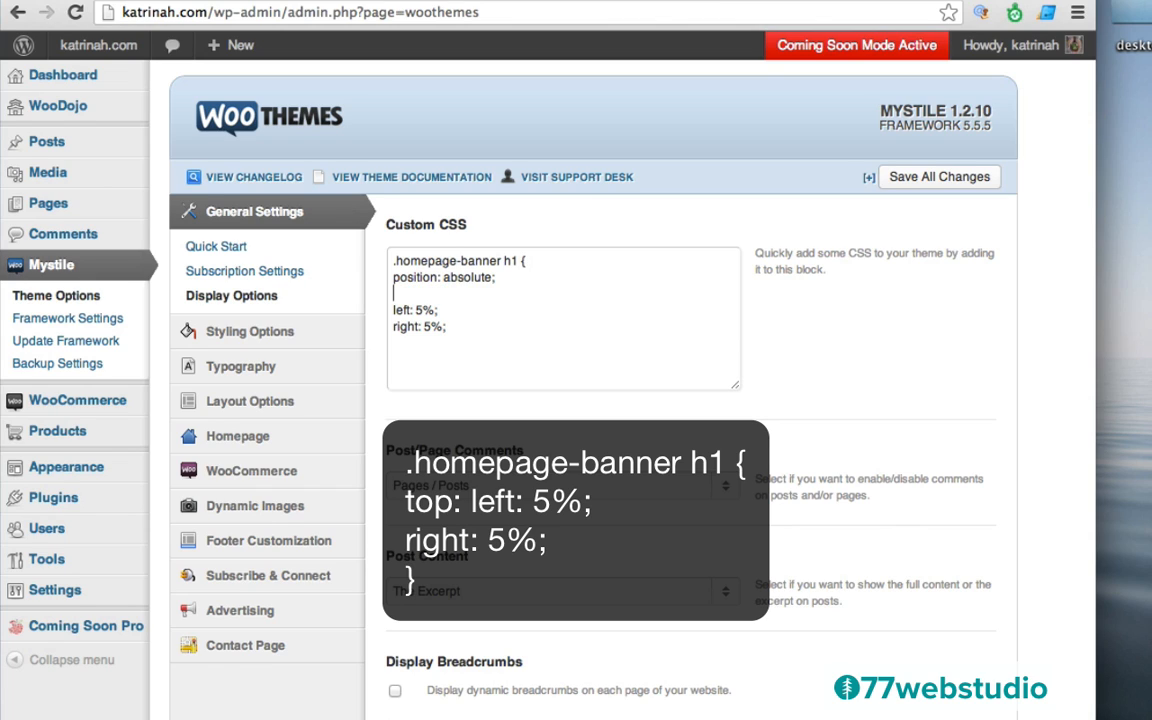
left_click_drag(497, 277, 390, 276)
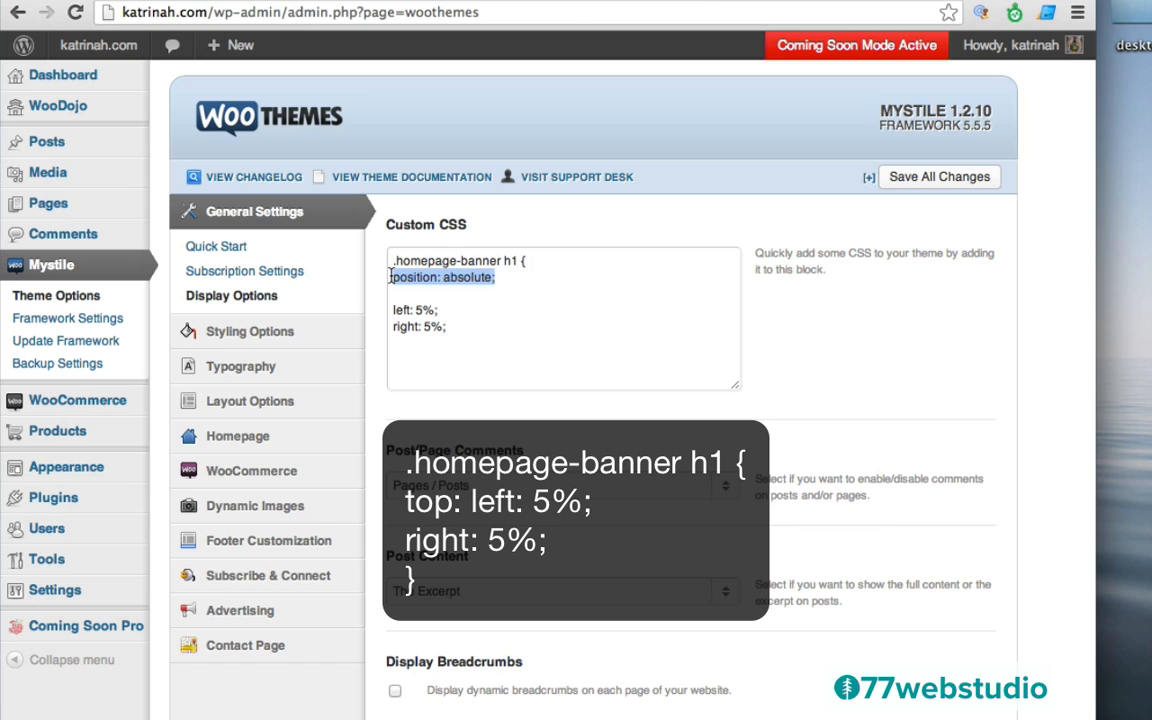
key("BackSpace")
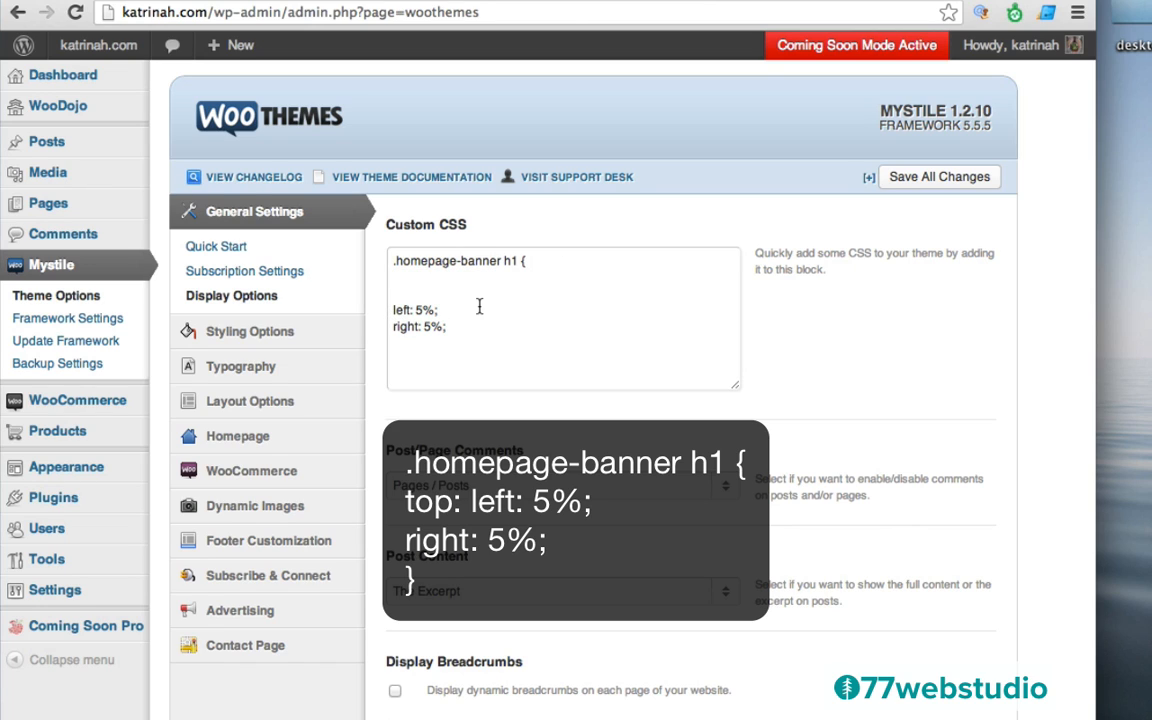
key("BackSpace")
key("BackSpace")
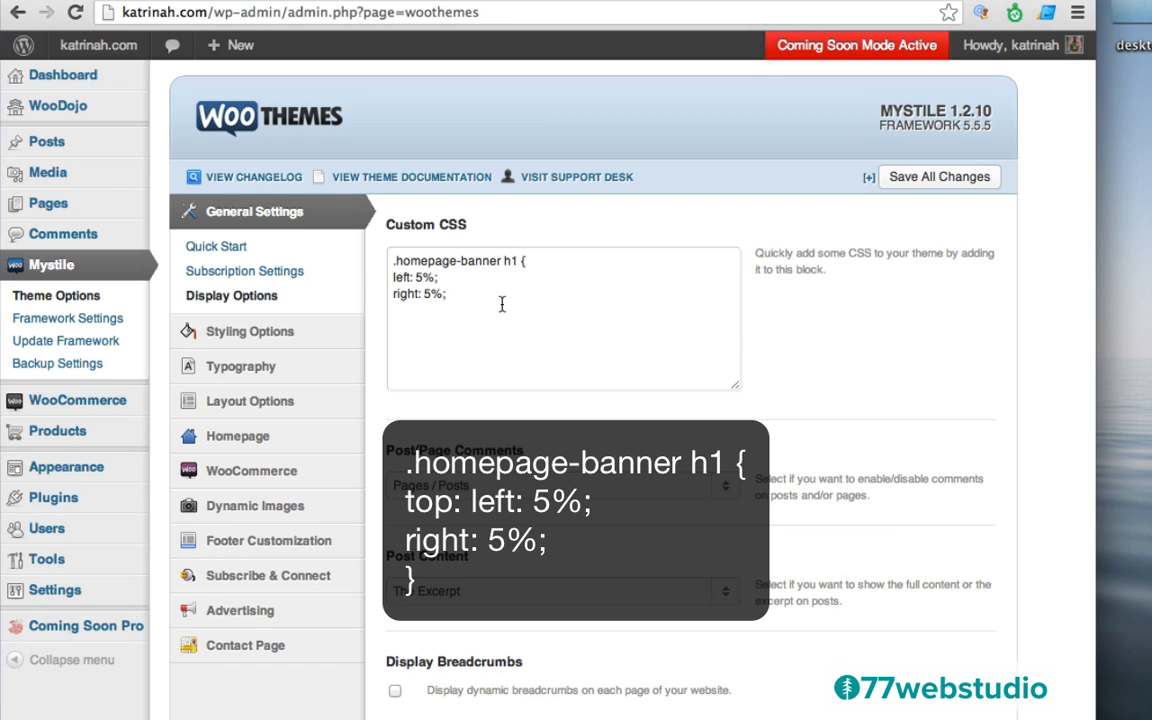
key("Return")
left_click_drag(405, 311, 386, 309)
left_click(926, 180)
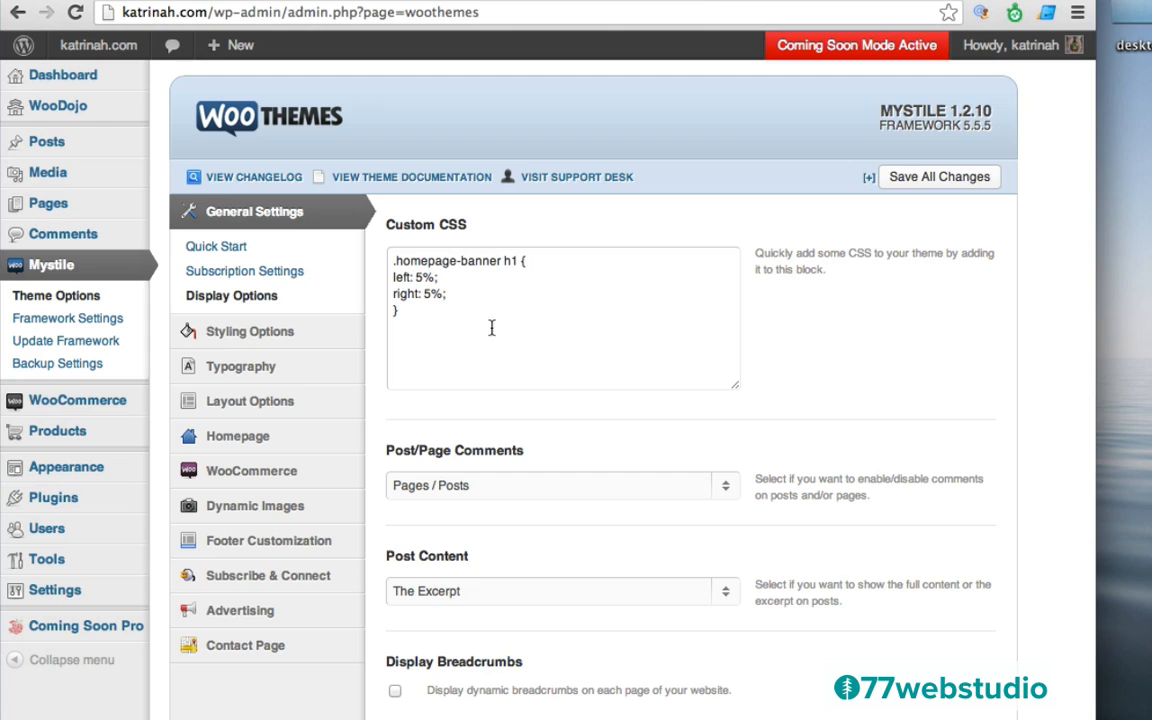
mouse_move(95, 47)
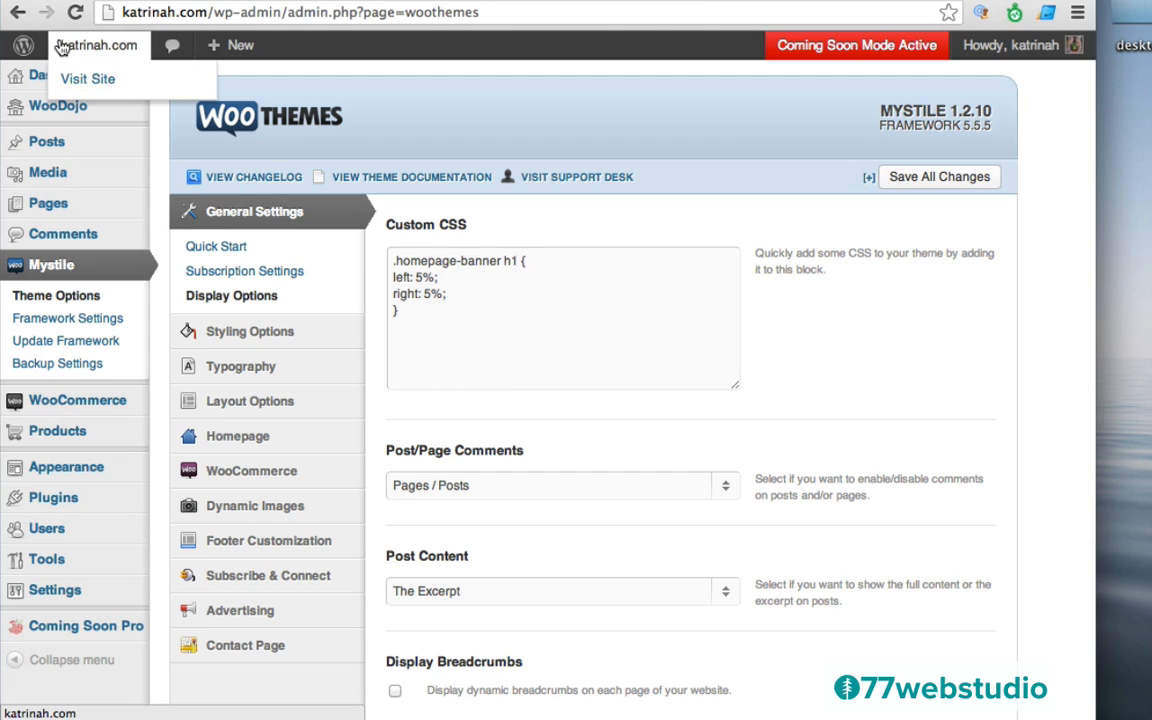
Visit the katrinah.com homepage, scroll to the banner, and highlight its subtitle text
left_click(100, 80)
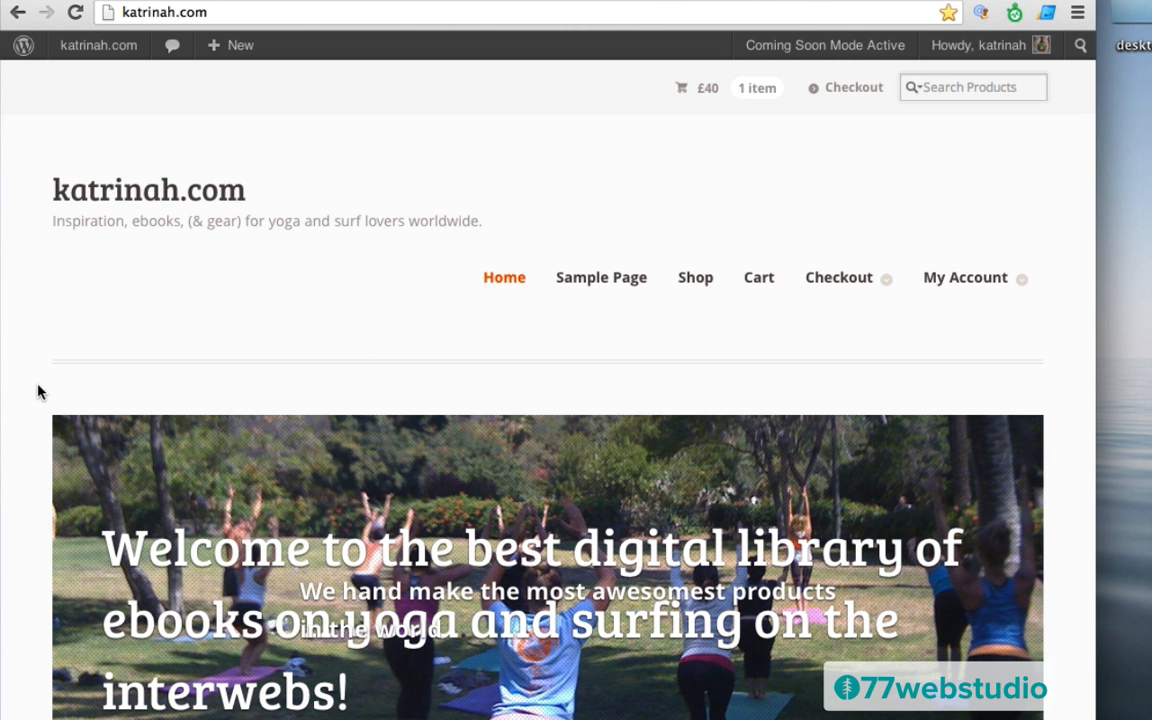
scroll(38, 390, "down", 5)
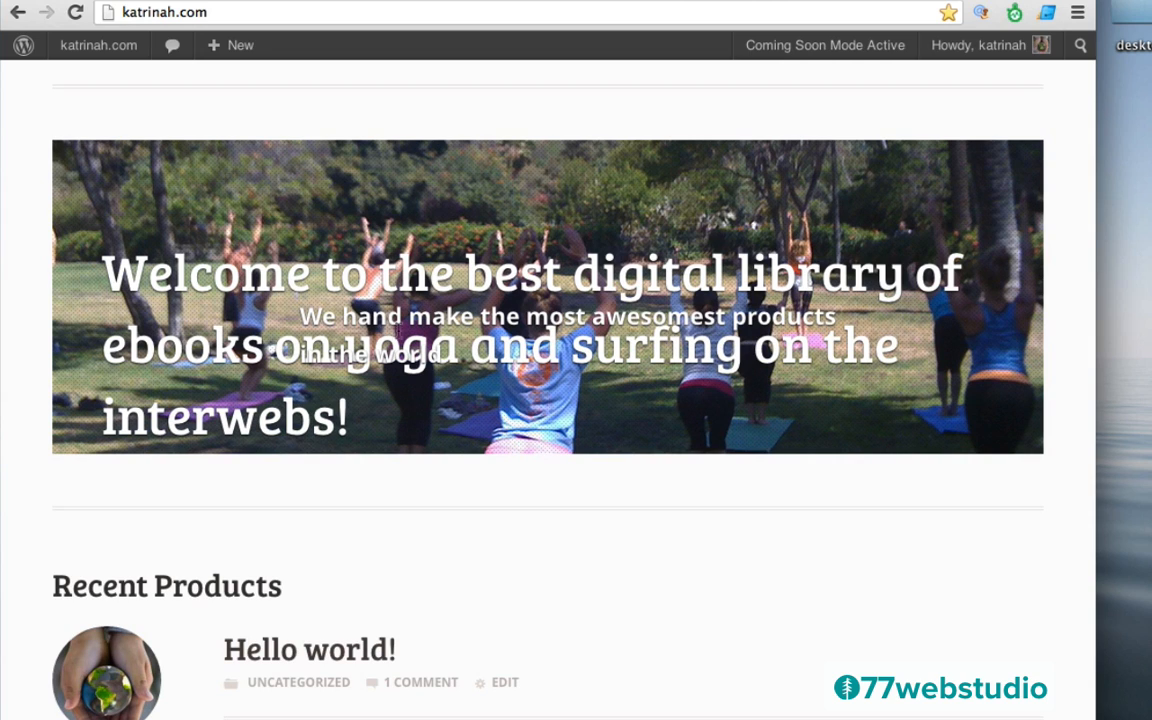
left_click_drag(303, 316, 838, 318)
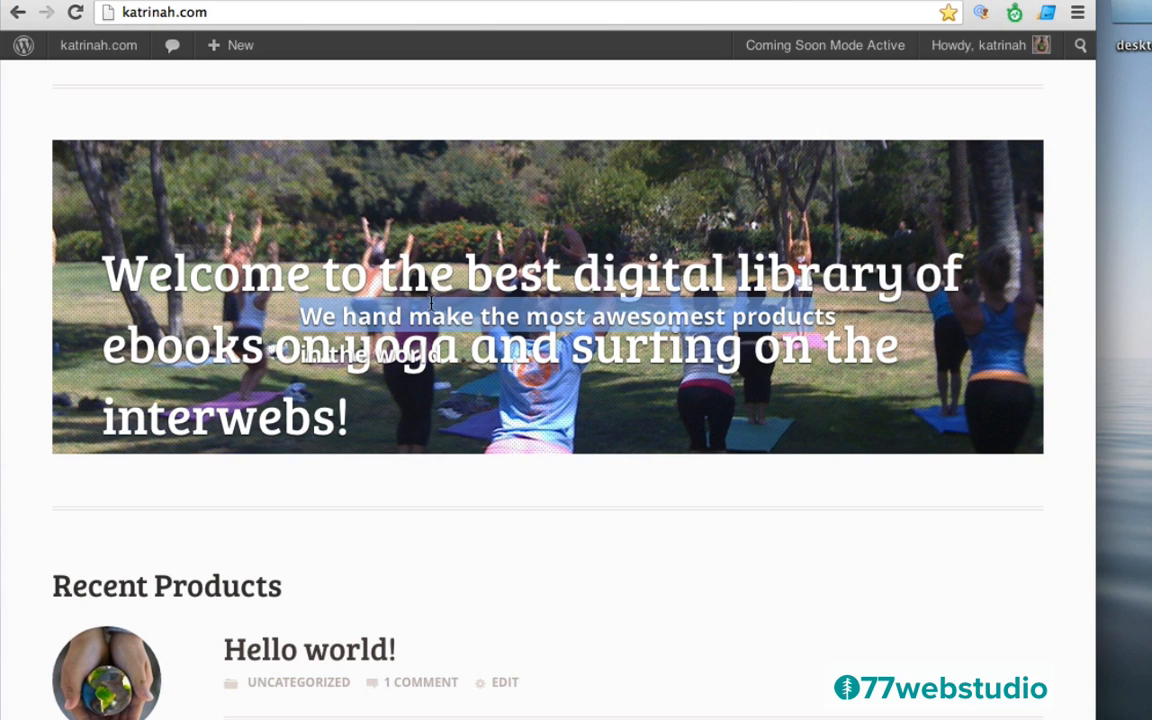
left_click(136, 270)
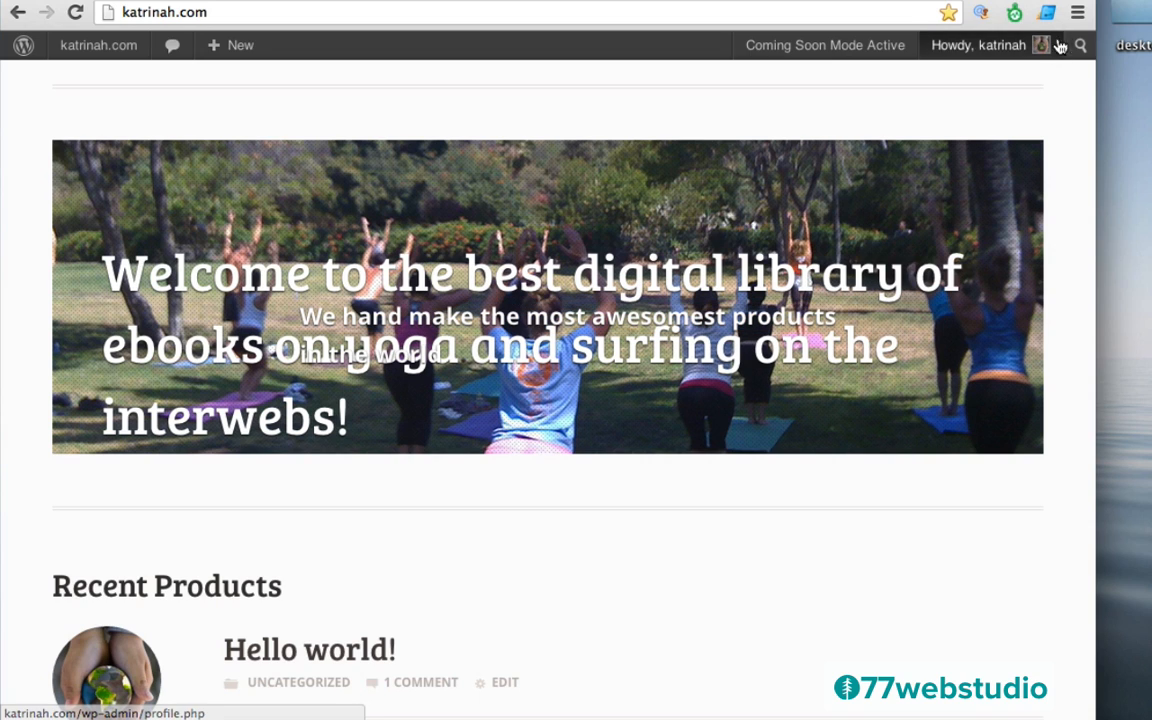
Open Developer Tools and drill from div#wrapper through homepage-banner to its h1 heading
left_click(1078, 12)
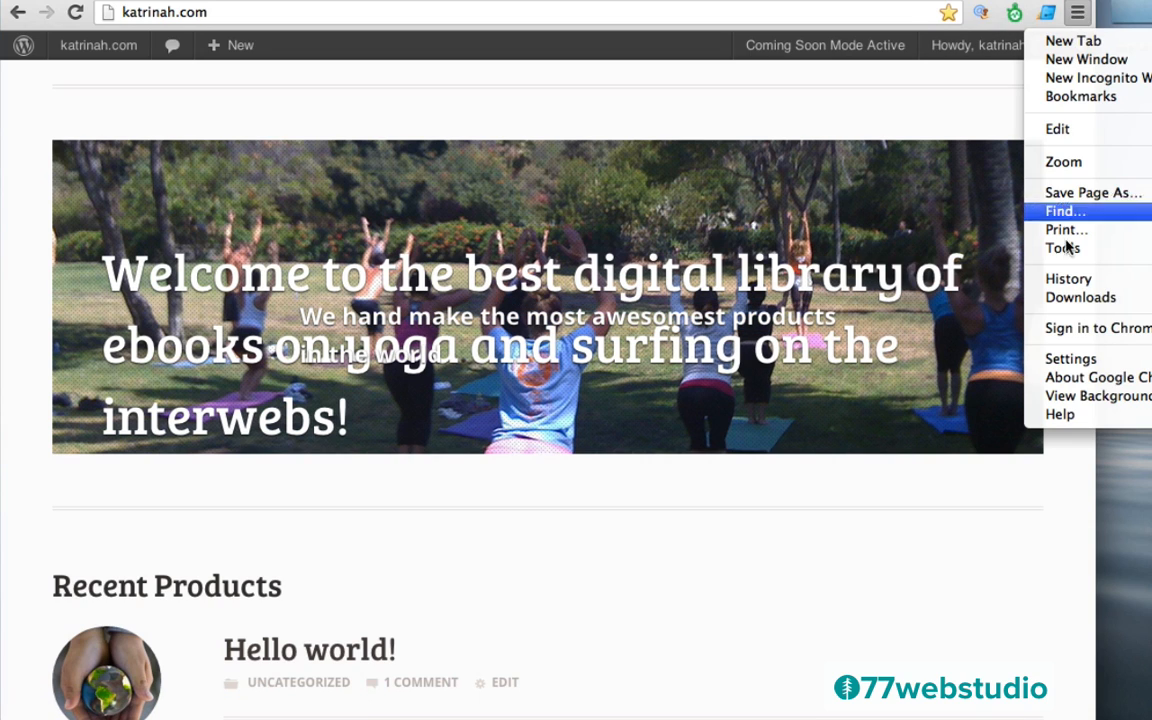
mouse_move(1030, 248)
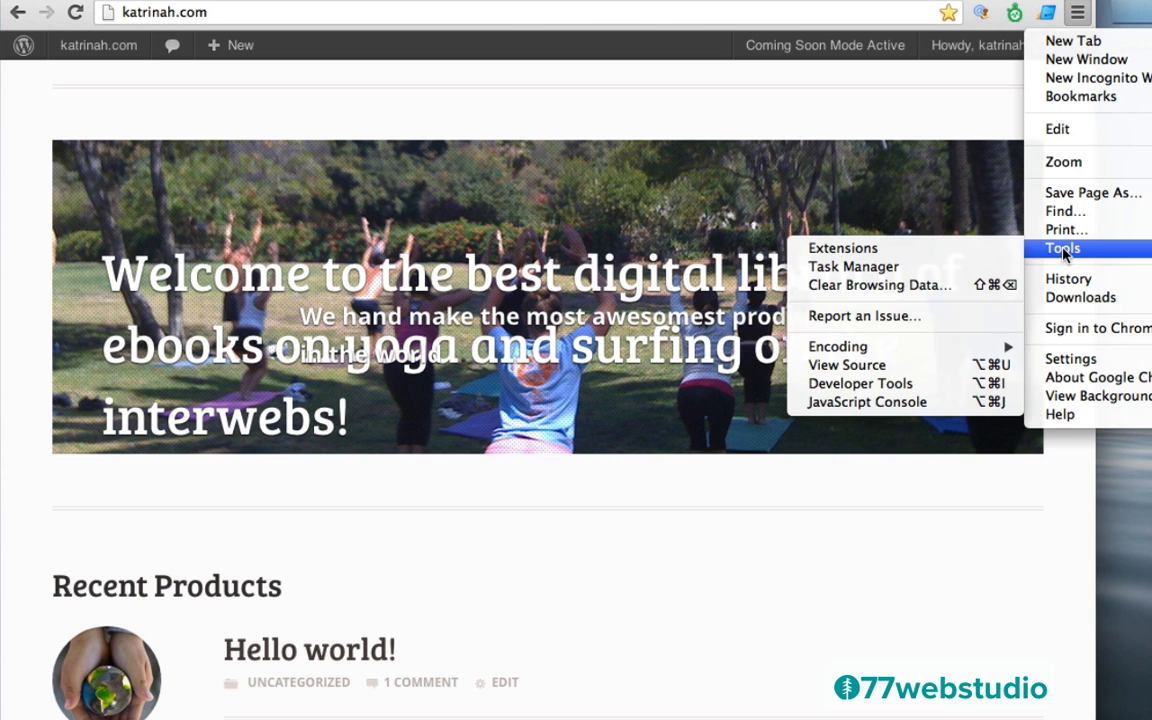
left_click(884, 384)
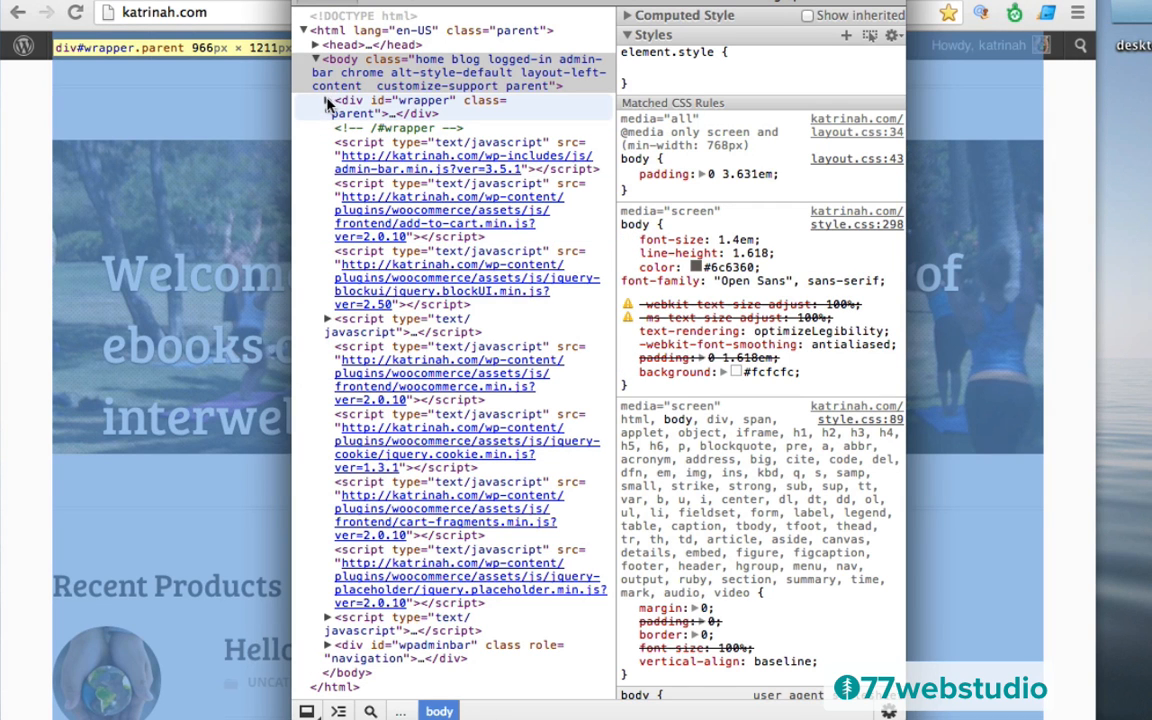
left_click(330, 104)
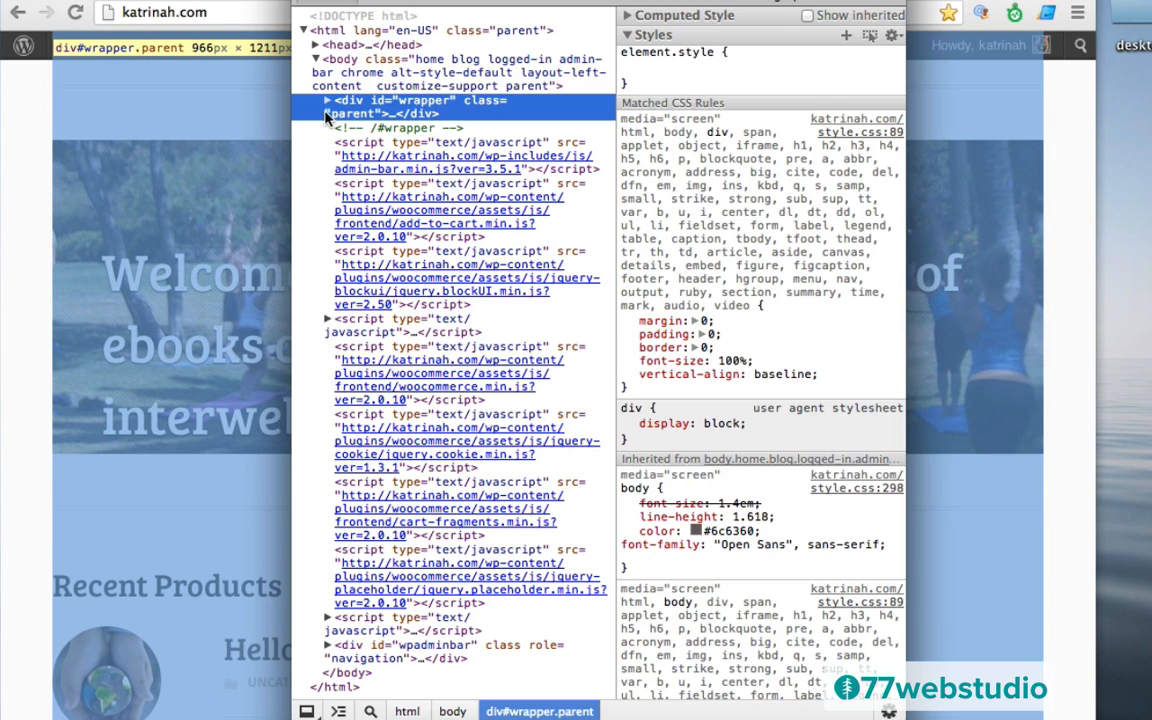
left_click(328, 102)
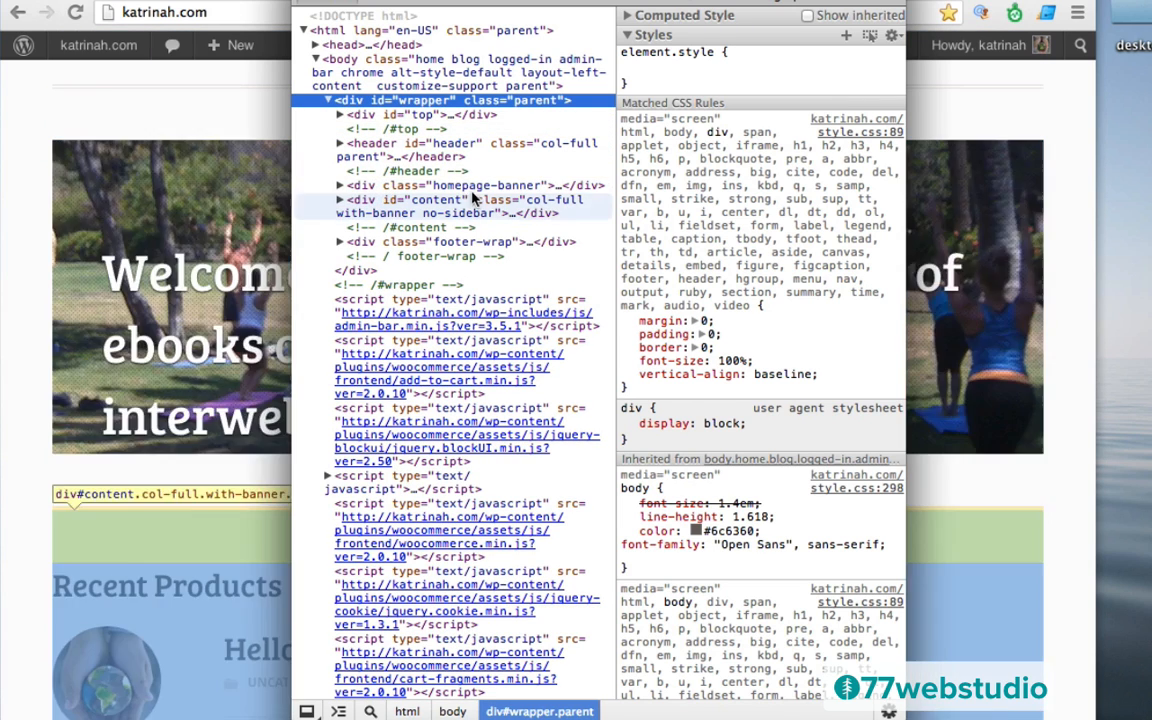
left_click(418, 188)
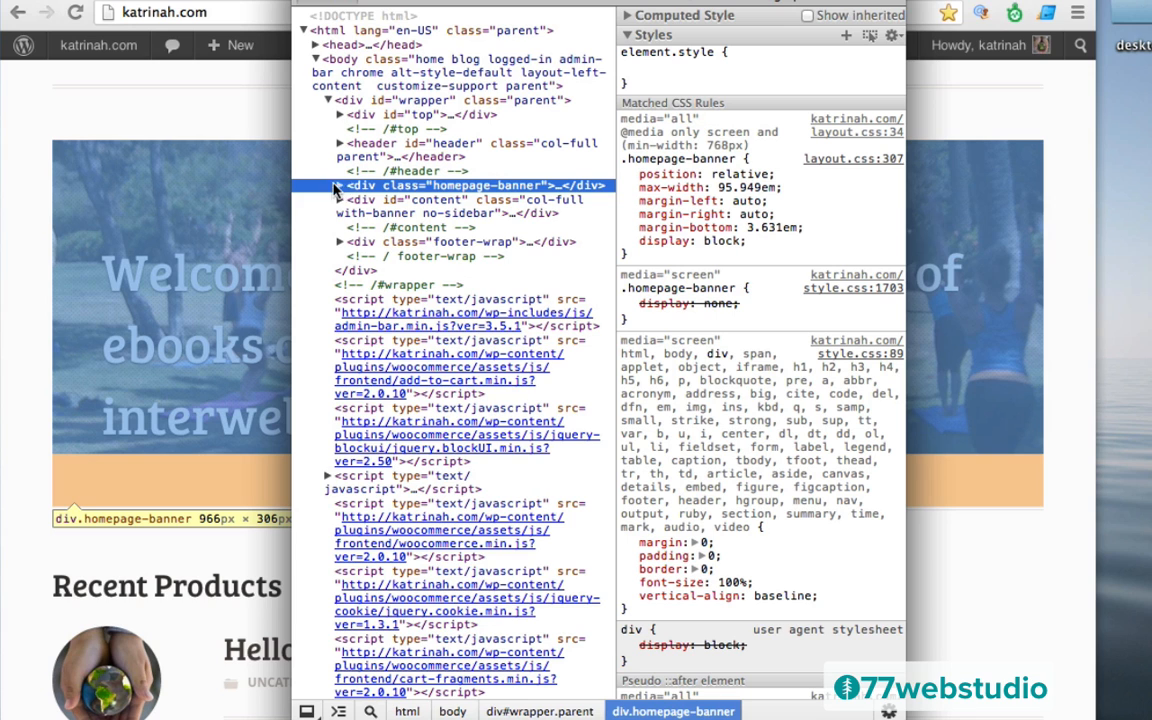
left_click(340, 188)
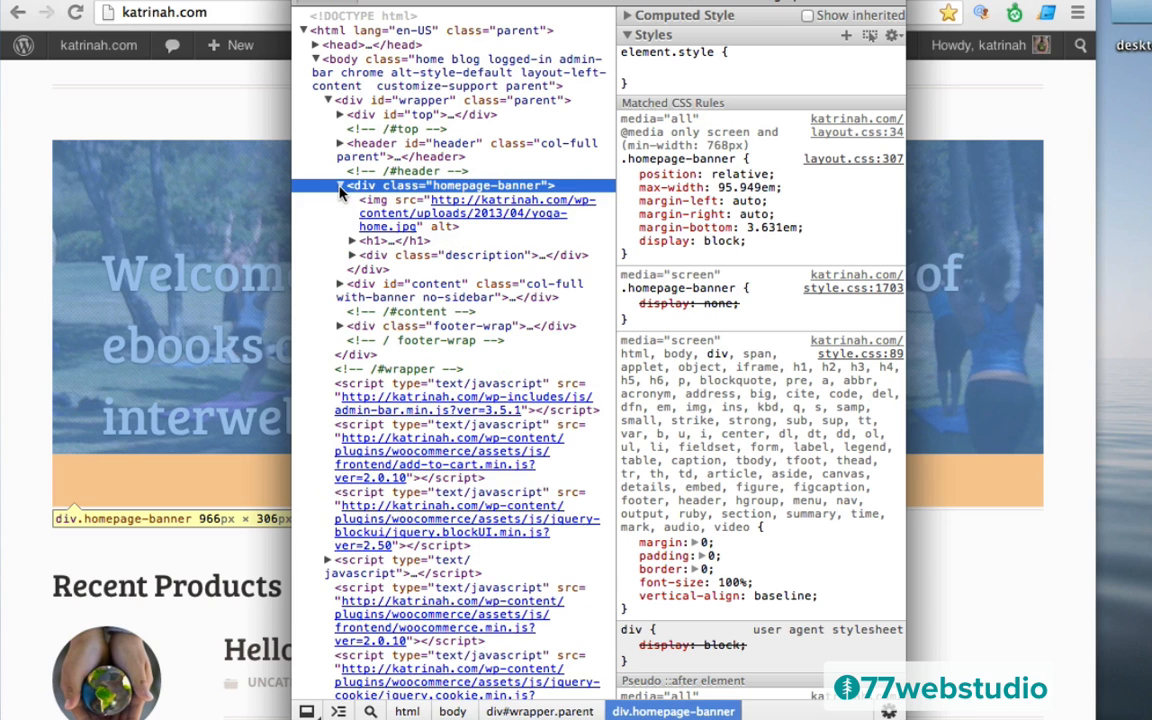
left_click(368, 243)
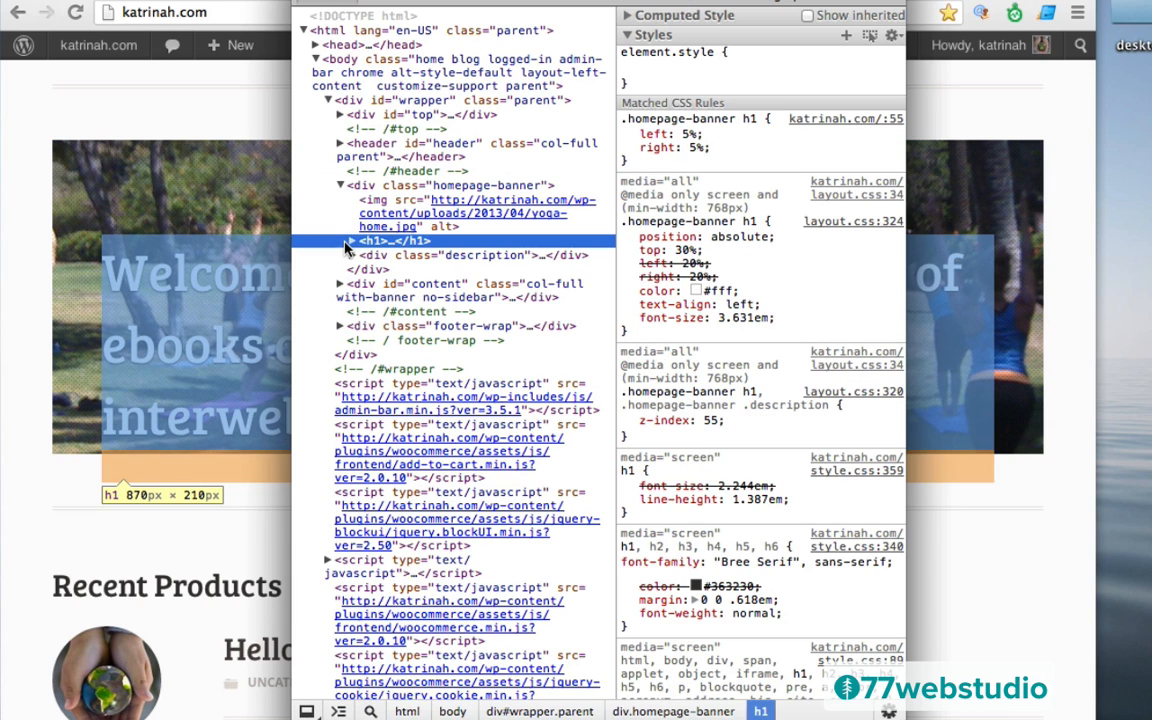
left_click(353, 241)
double_click(381, 242)
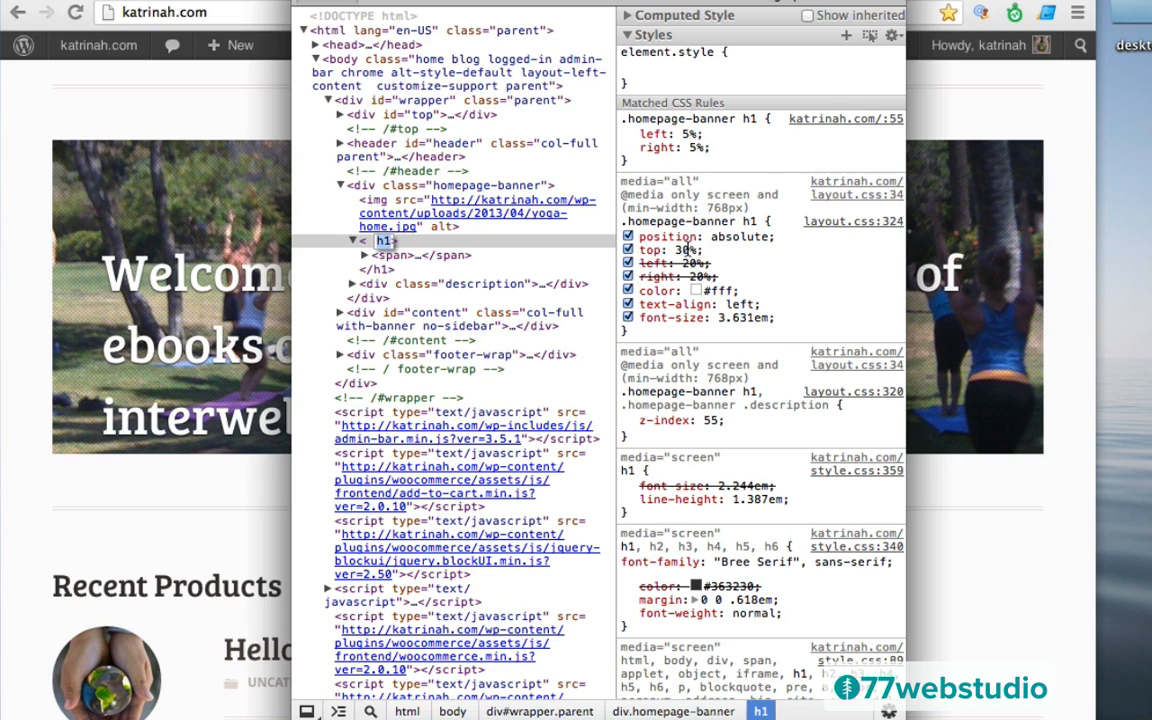
Change the banner h1's top from 30% to 10%, highlight that declaration, and close Developer Tools
left_click(685, 250)
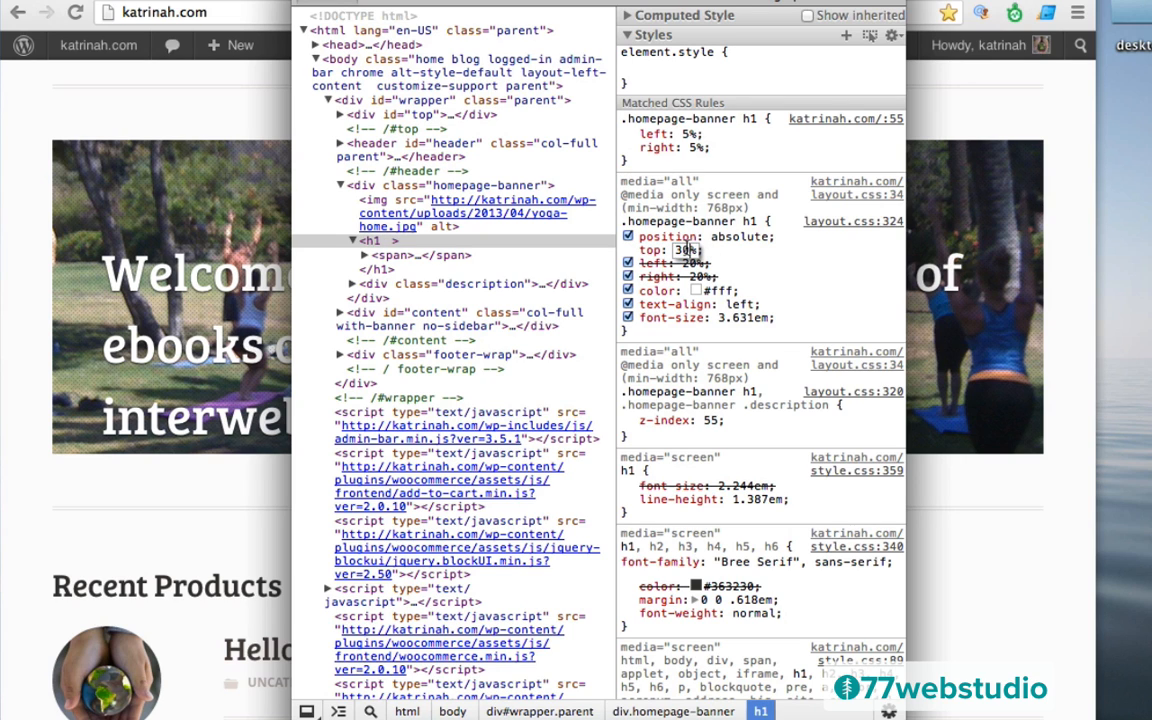
type("5")
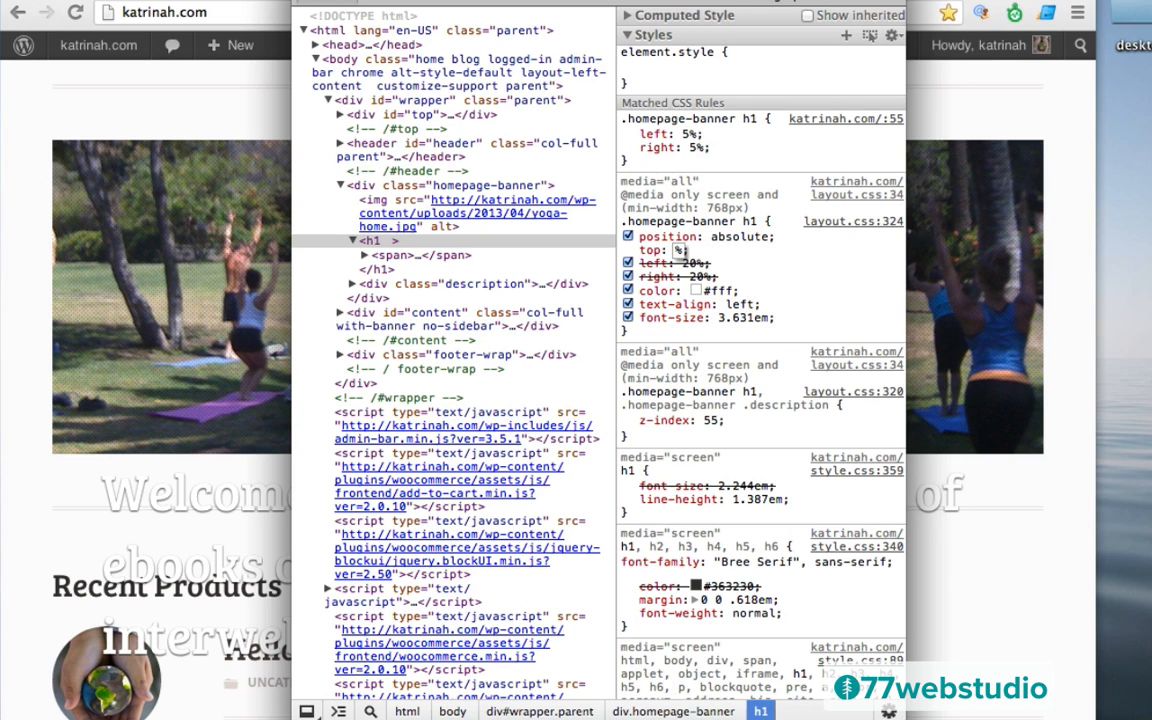
key("BackSpace")
type("10%")
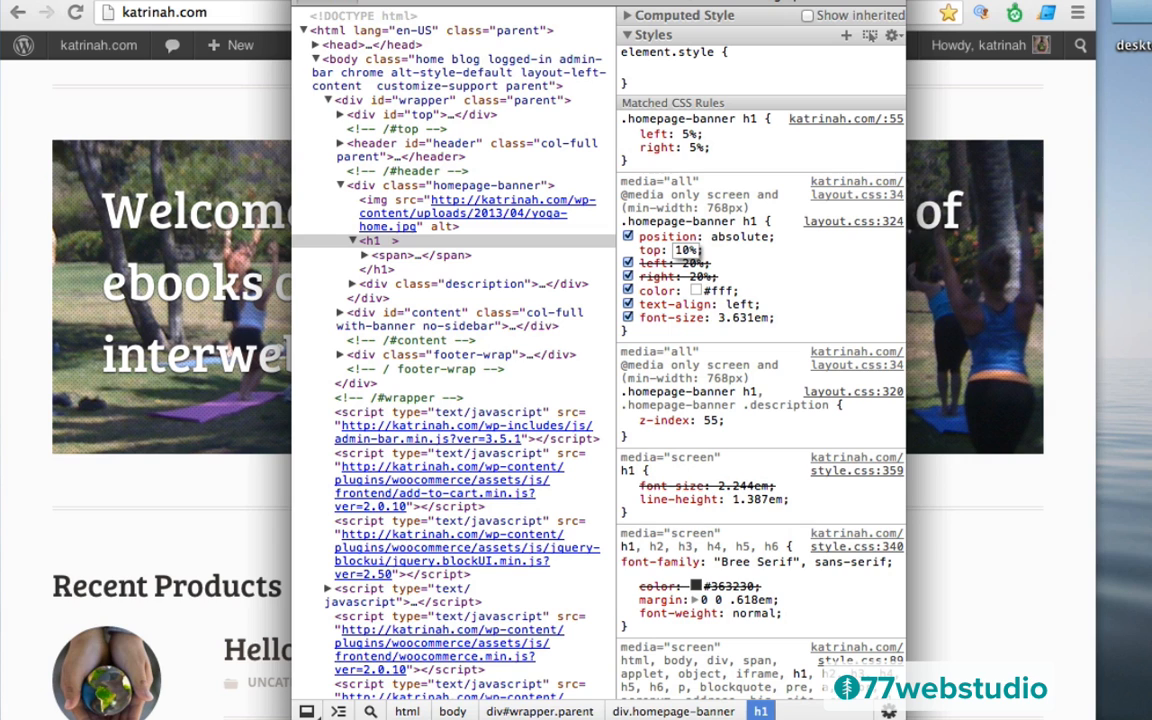
left_click_drag(436, 3, 556, 441)
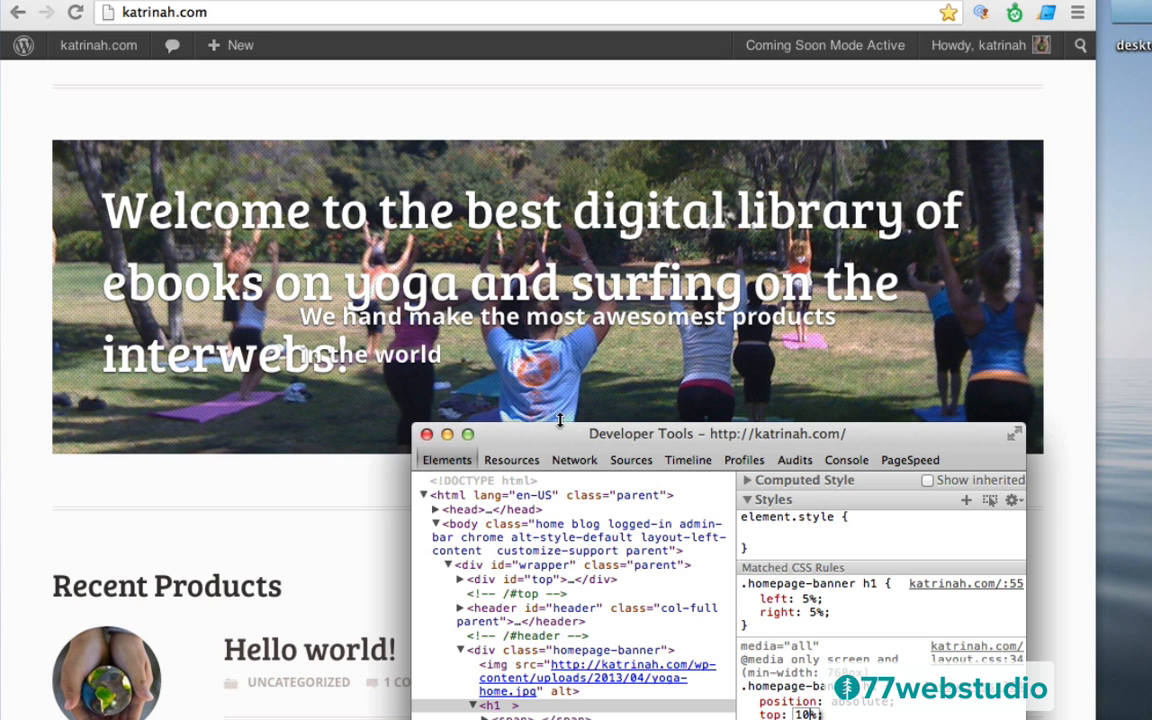
left_click_drag(551, 445, 487, 49)
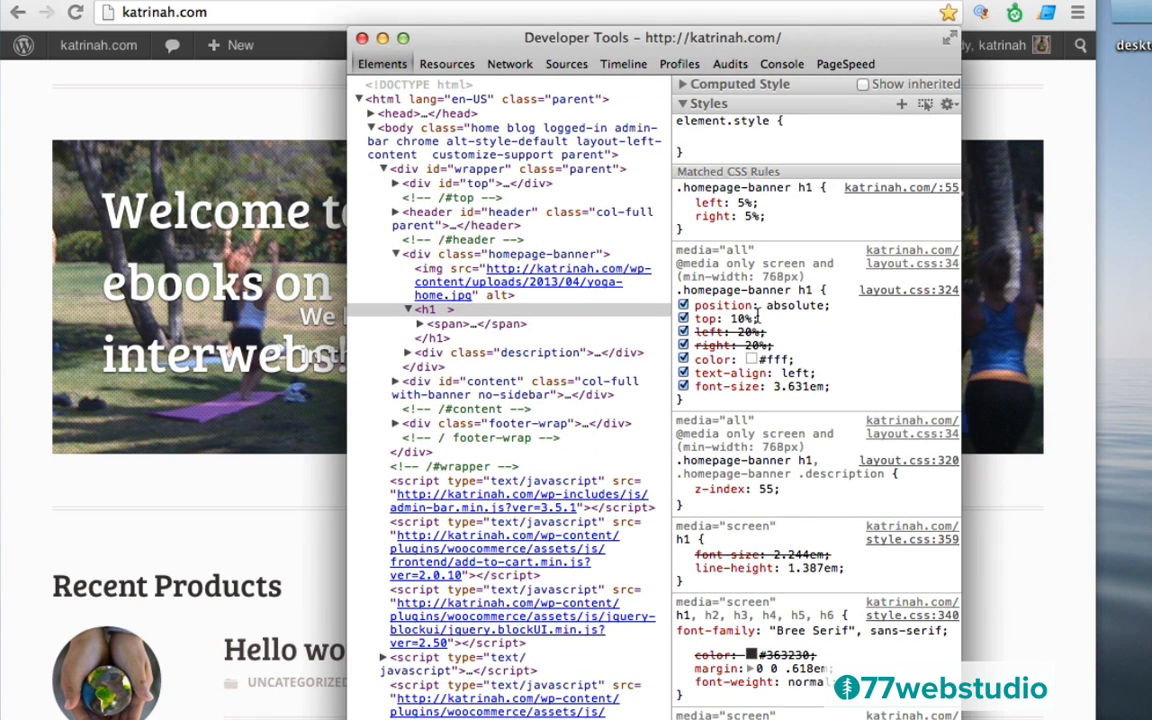
left_click_drag(757, 318, 695, 318)
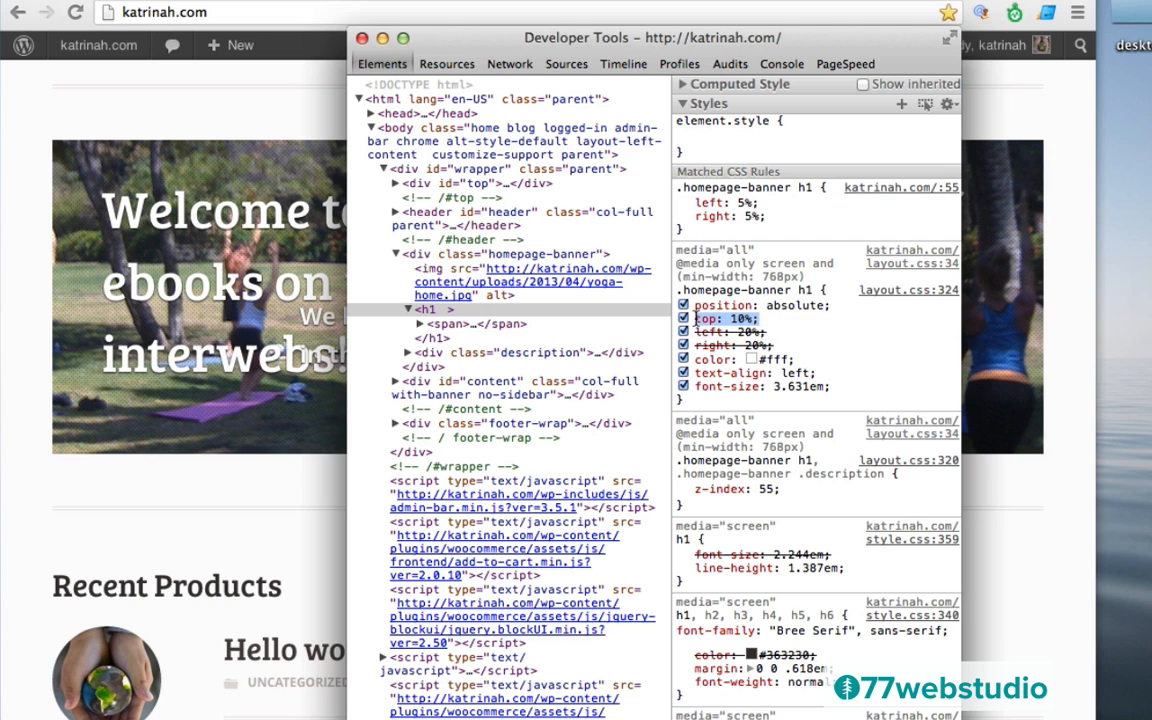
left_click(362, 39)
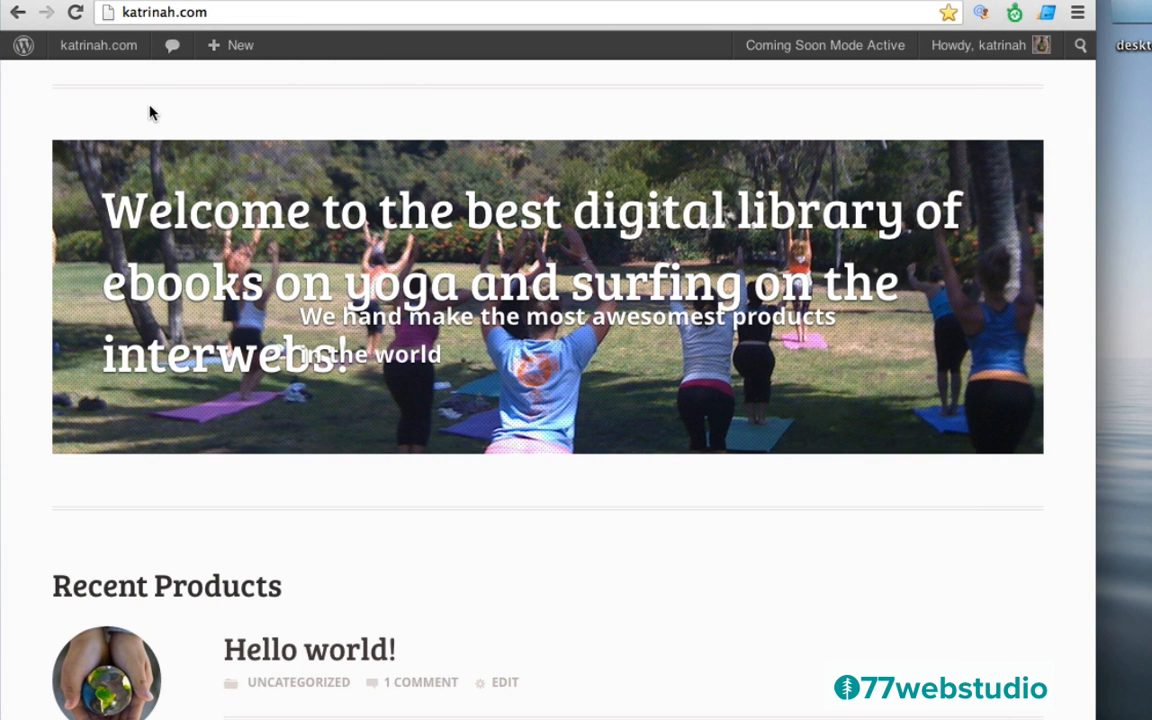
Insert 'top: 10%;' into the .homepage-banner h1 rule in Display Options' Custom CSS and save
mouse_move(83, 55)
left_click(86, 86)
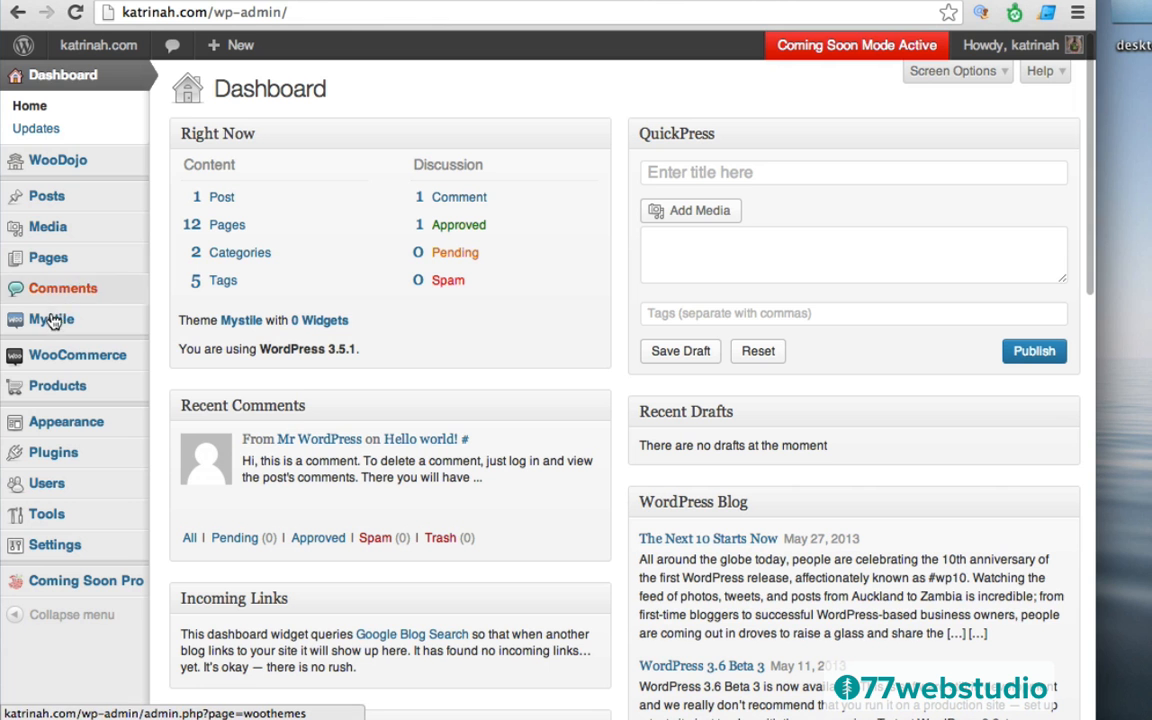
mouse_move(55, 322)
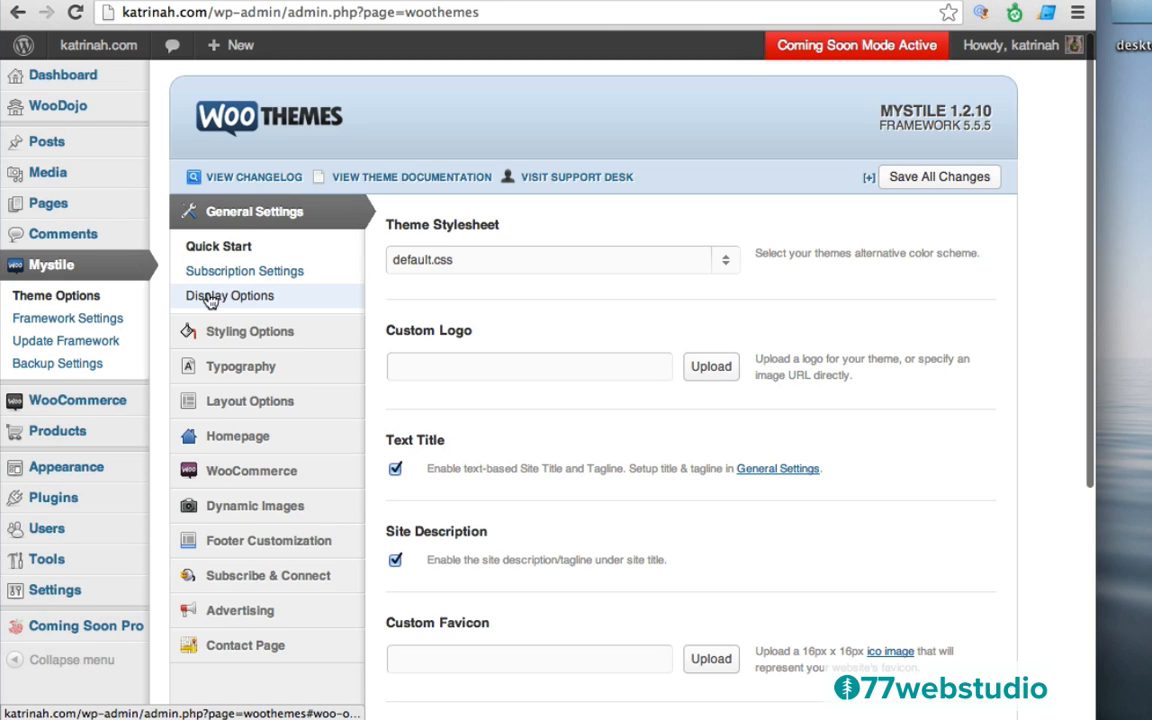
left_click(228, 301)
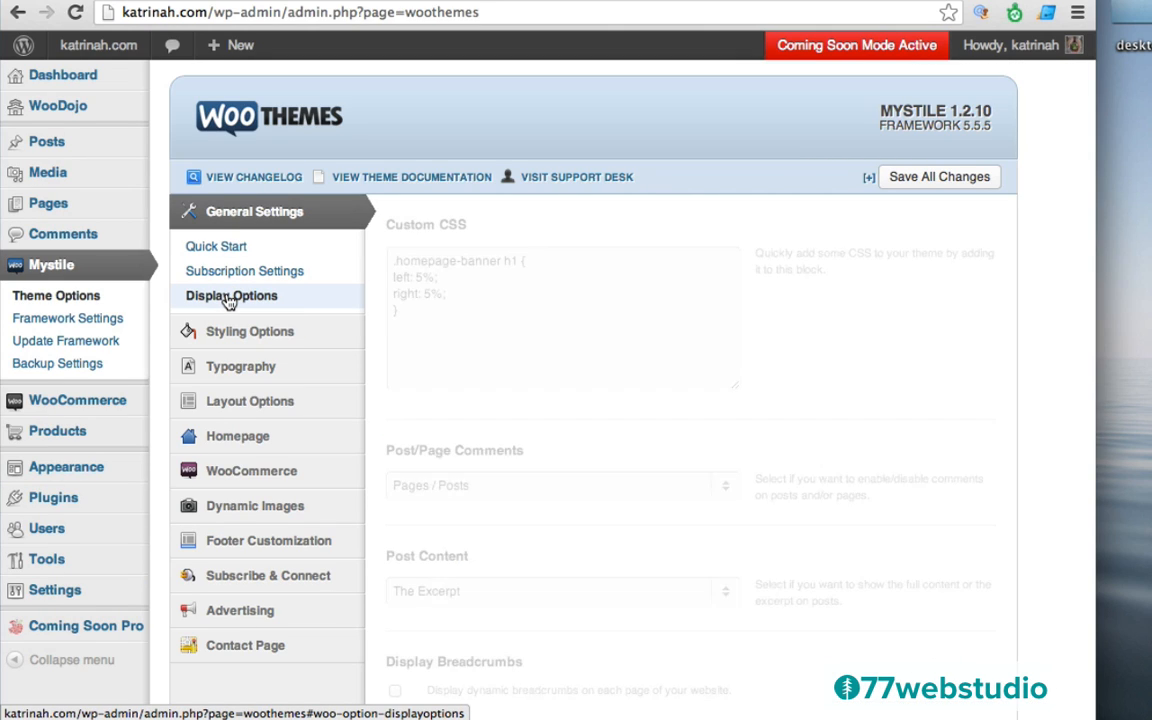
left_click(535, 262)
key("Return")
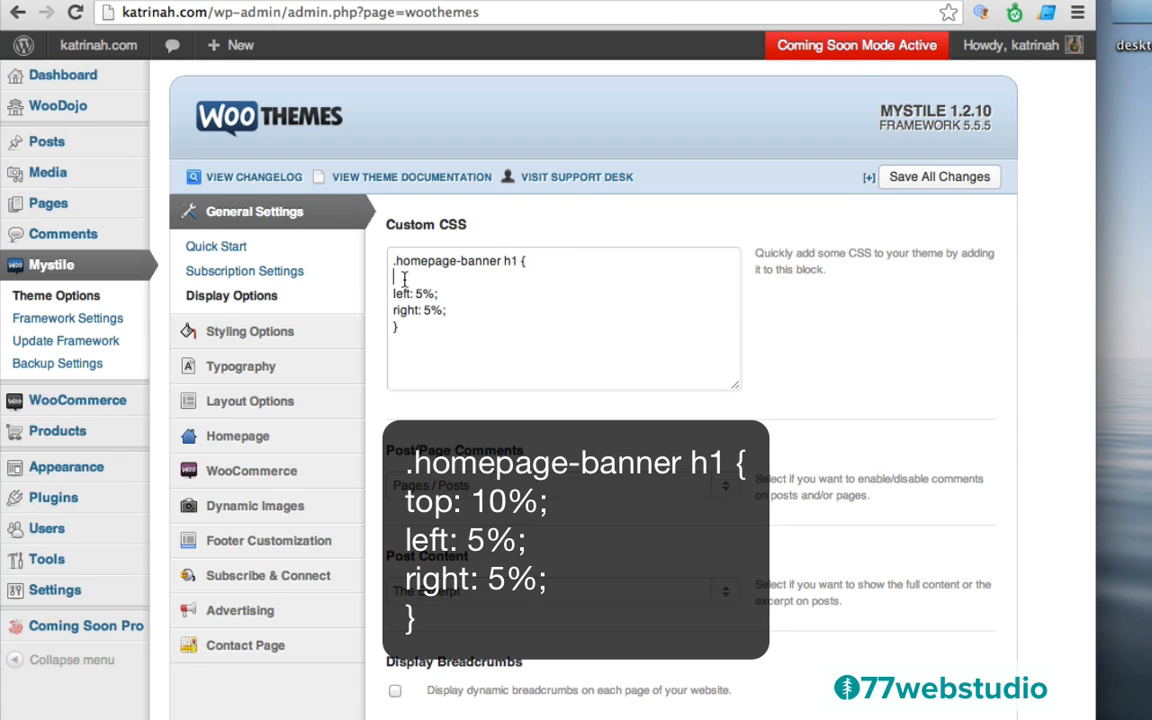
type("top: 10%;")
left_click_drag(418, 278, 443, 278)
left_click(940, 179)
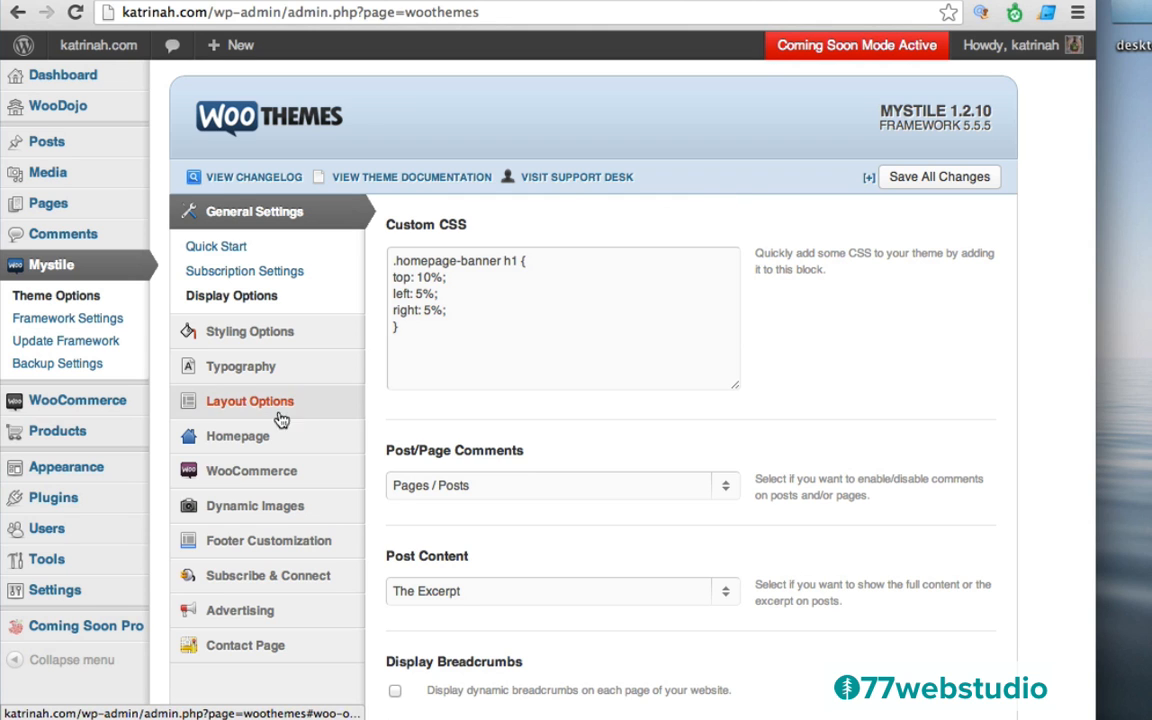
Open the Homepage section, delete the whole Banner stand first sentence, and save all changes
left_click(244, 440)
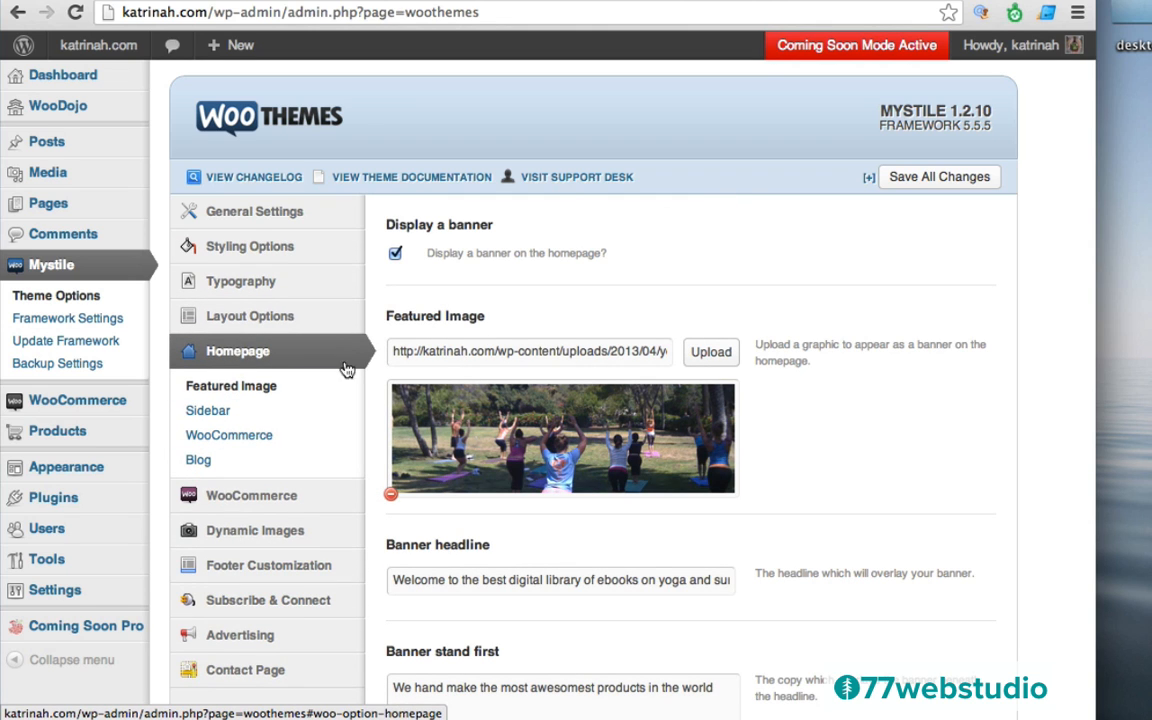
scroll(923, 465, "down", 5)
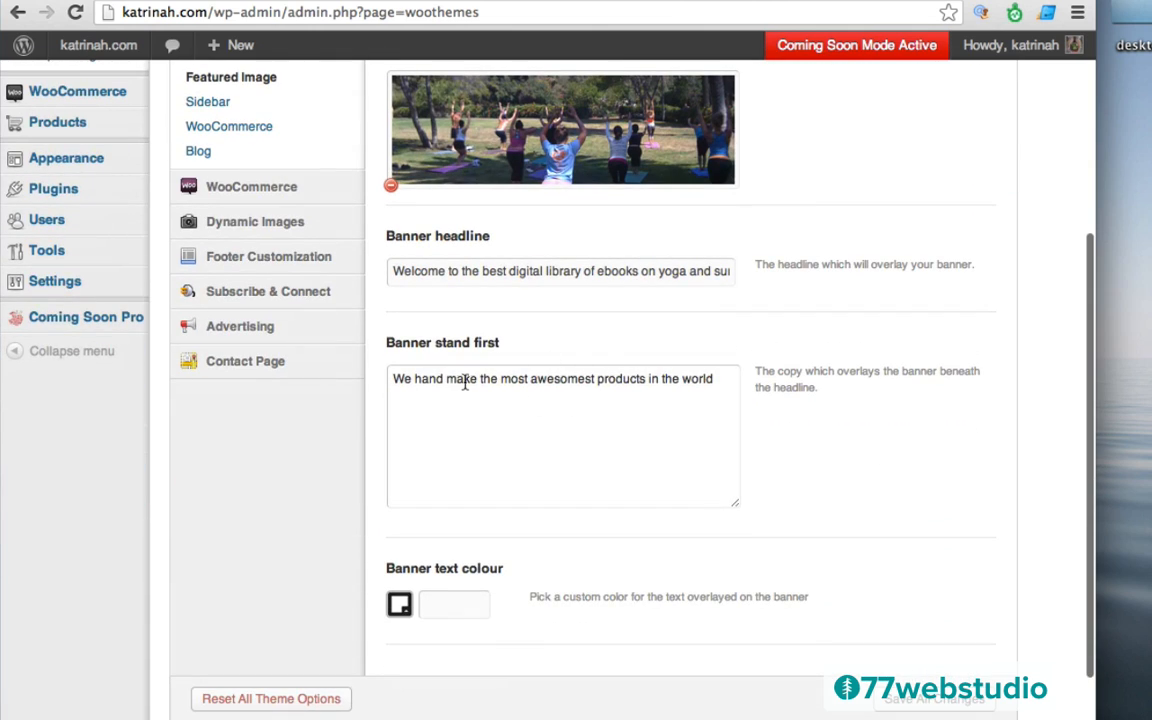
left_click(391, 381)
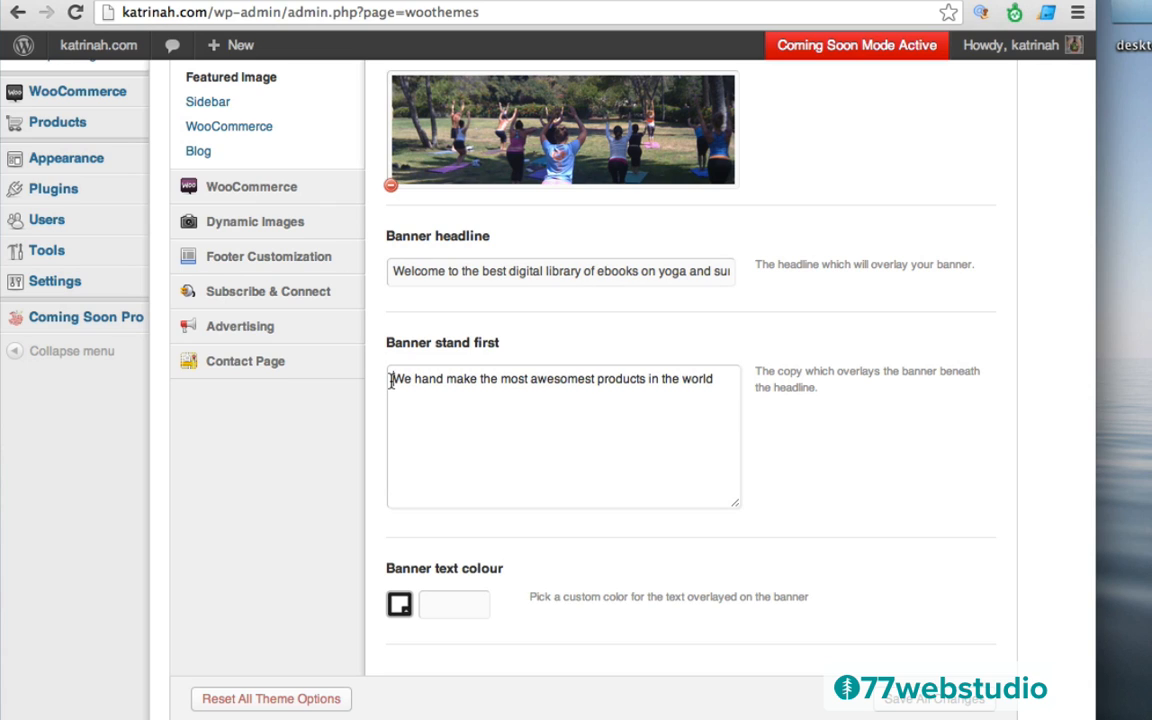
left_click_drag(391, 380, 714, 380)
key("BackSpace")
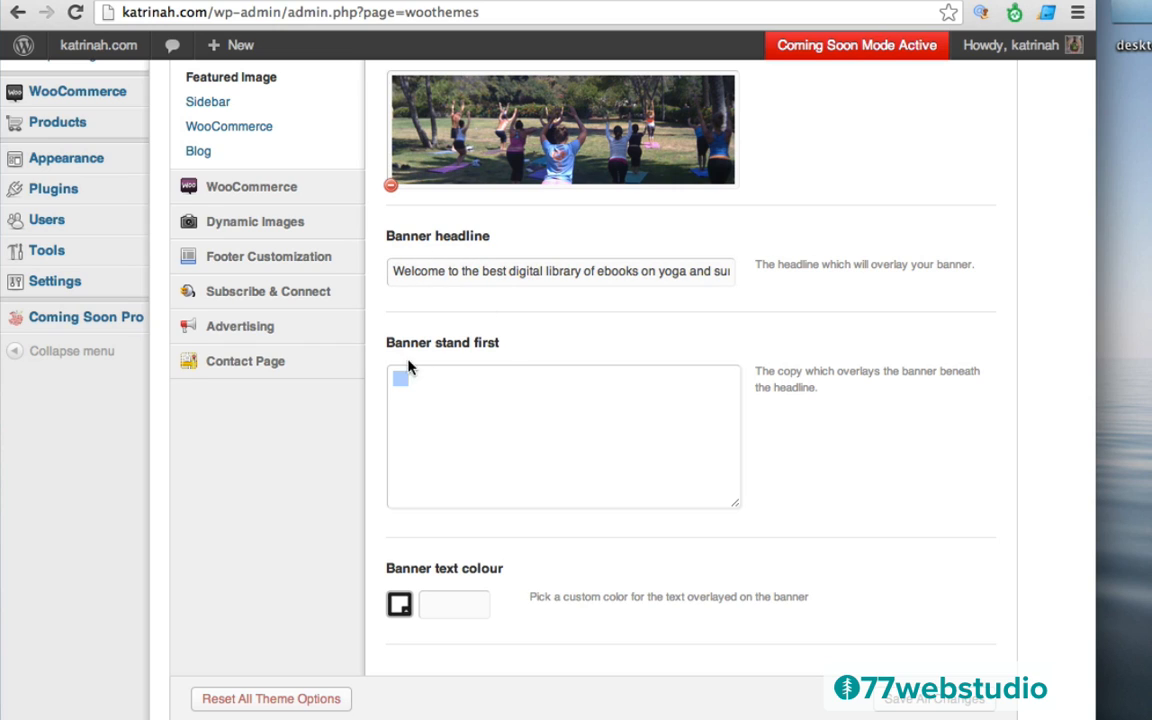
scroll(845, 315, "up", 3)
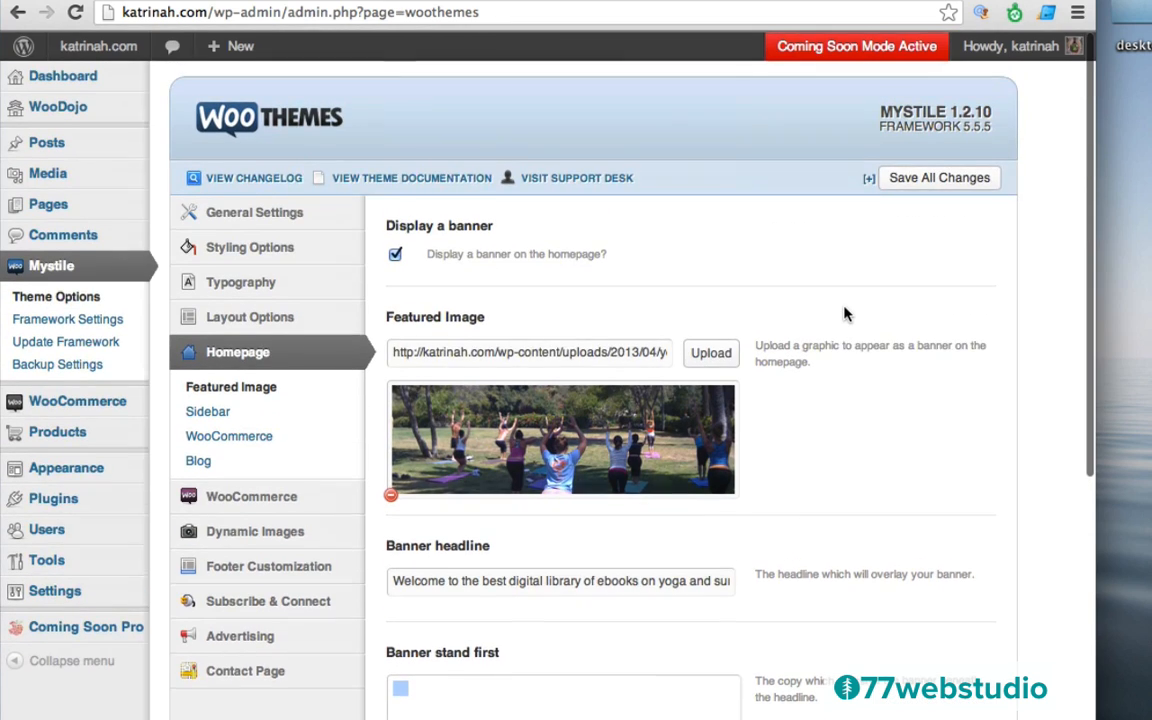
left_click(930, 180)
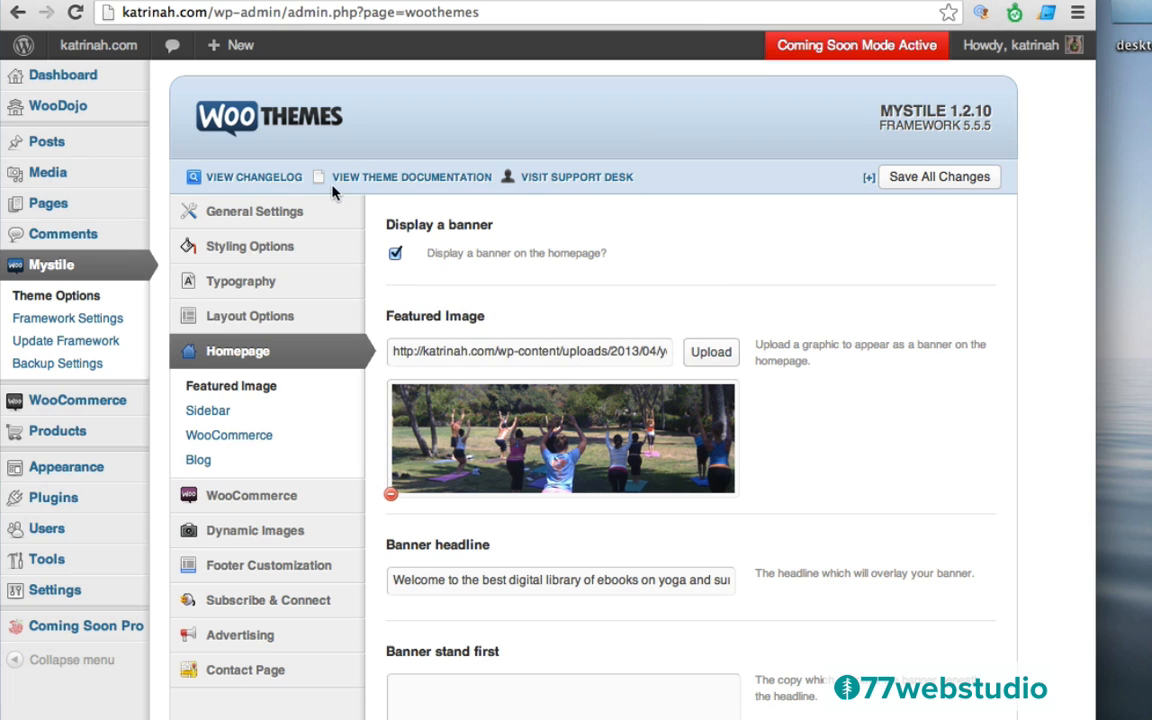
Check the live homepage banner shows only the welcome heading, then go back to the Dashboard
mouse_move(60, 47)
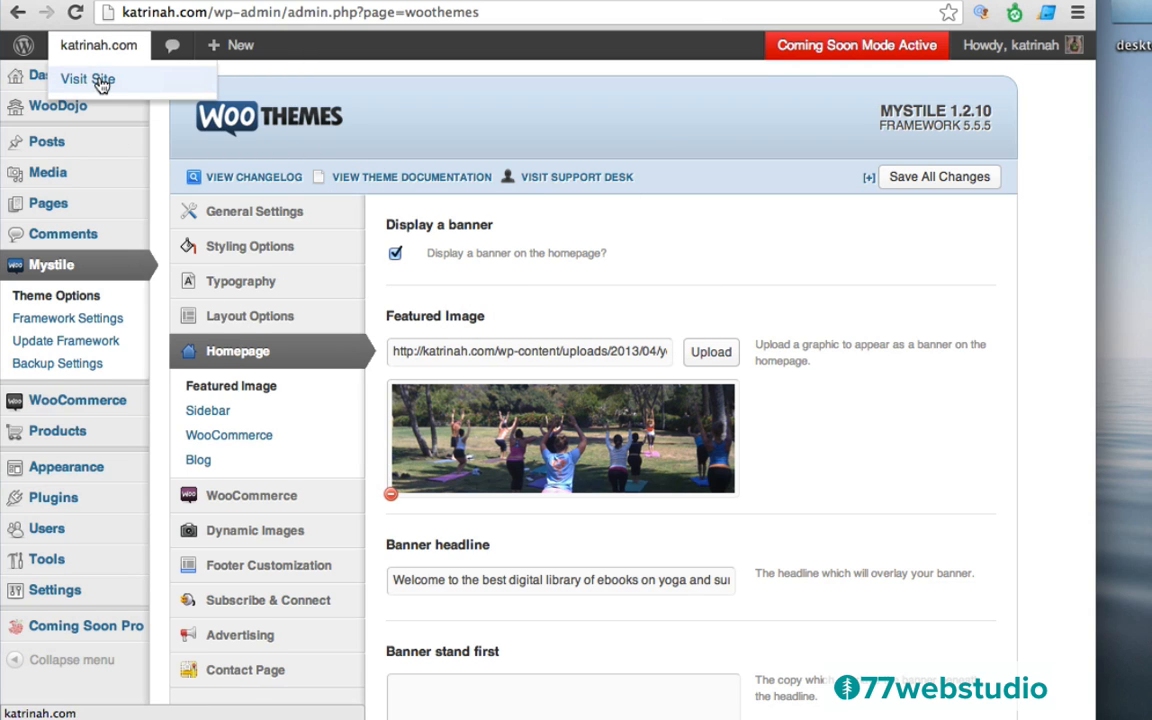
left_click(100, 84)
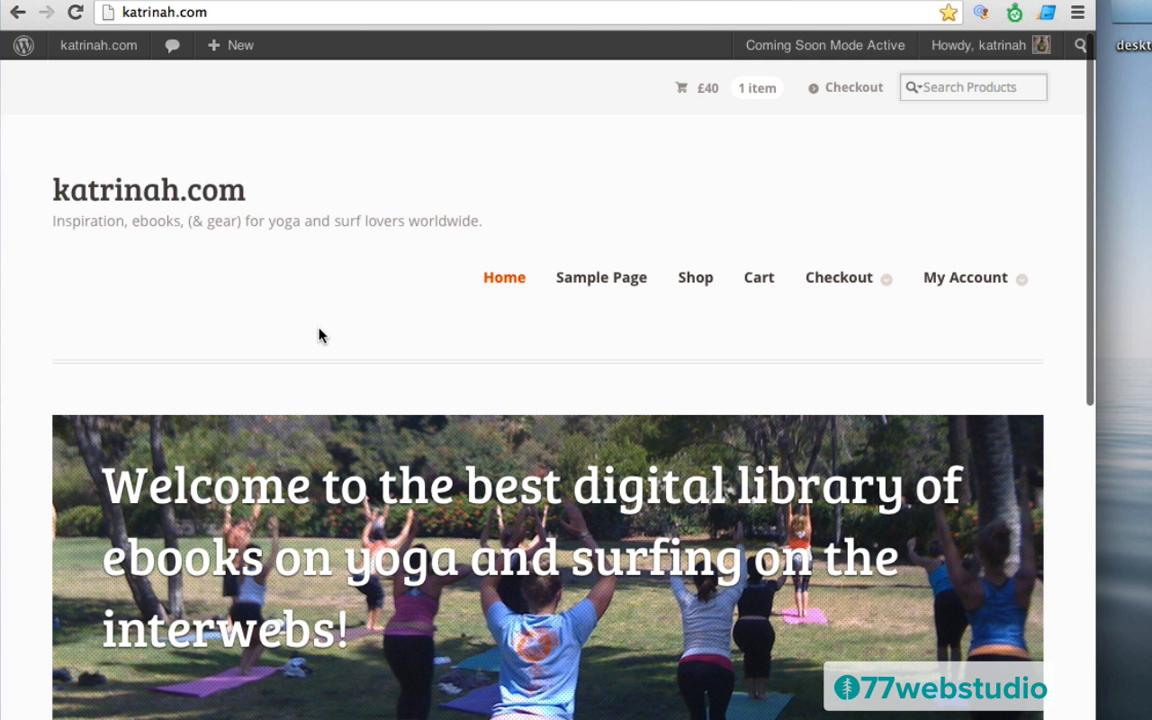
scroll(45, 512, "down", 4)
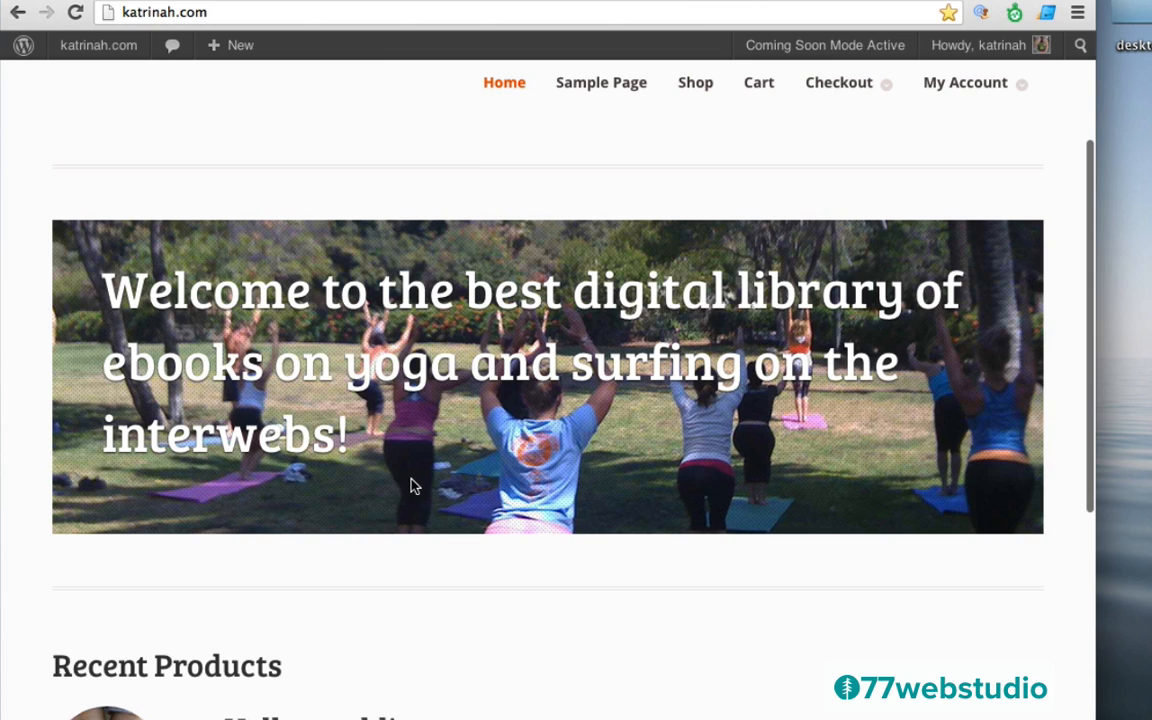
scroll(410, 485, "up", 5)
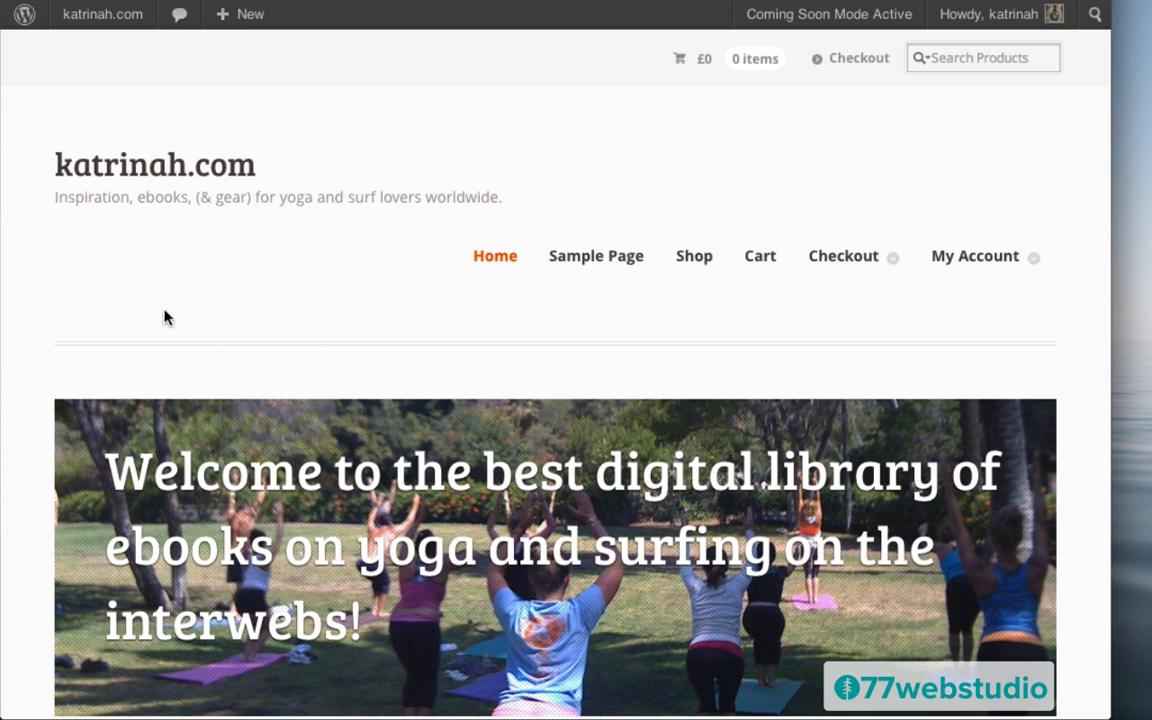
mouse_move(85, 23)
left_click(91, 53)
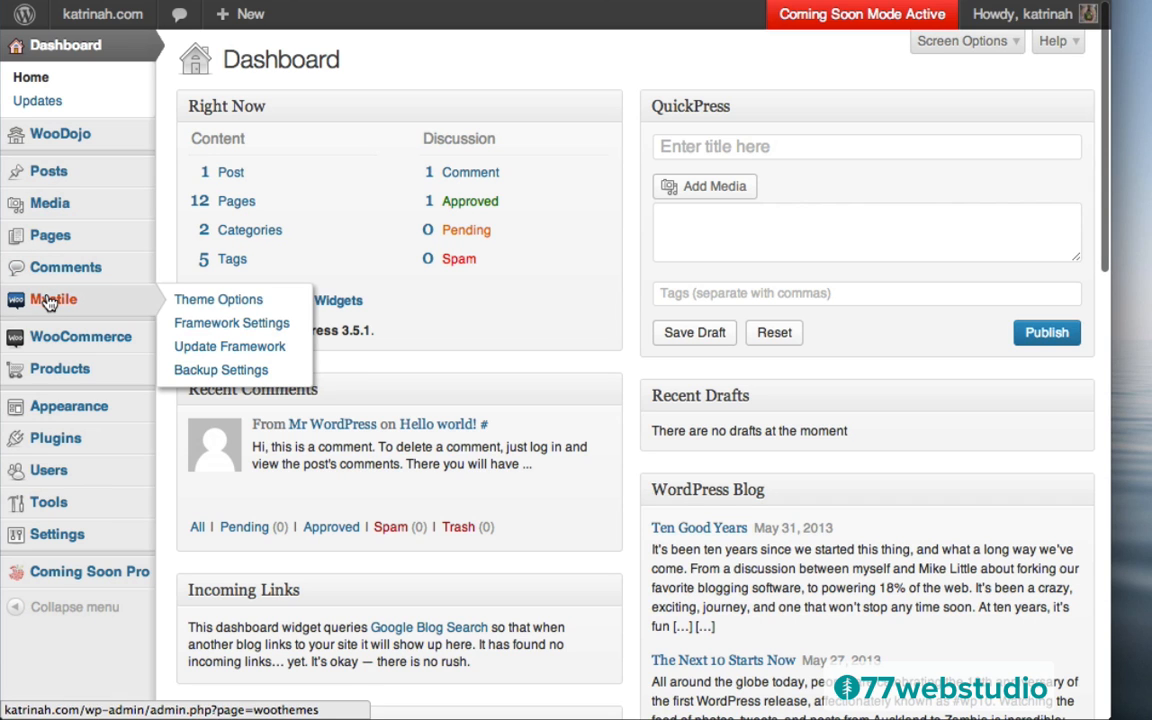
Add 'font-size: 40px;' to the banner heading rule in Mystile's Custom CSS and save all changes
left_click(50, 303)
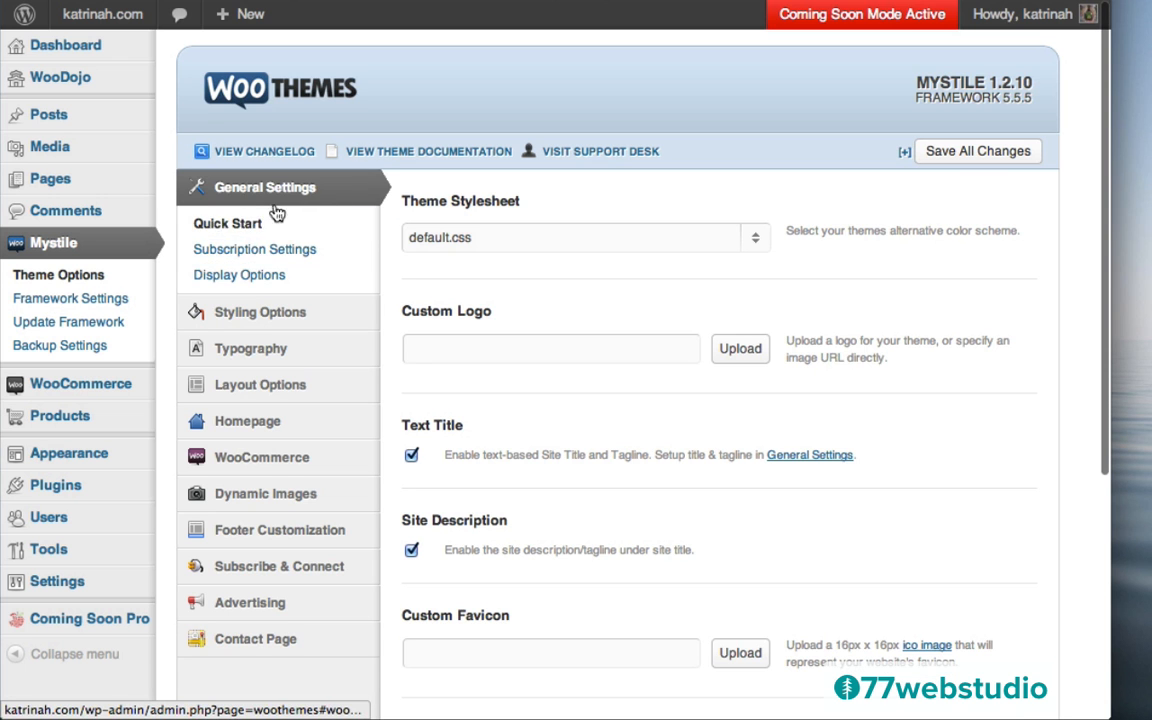
left_click(258, 280)
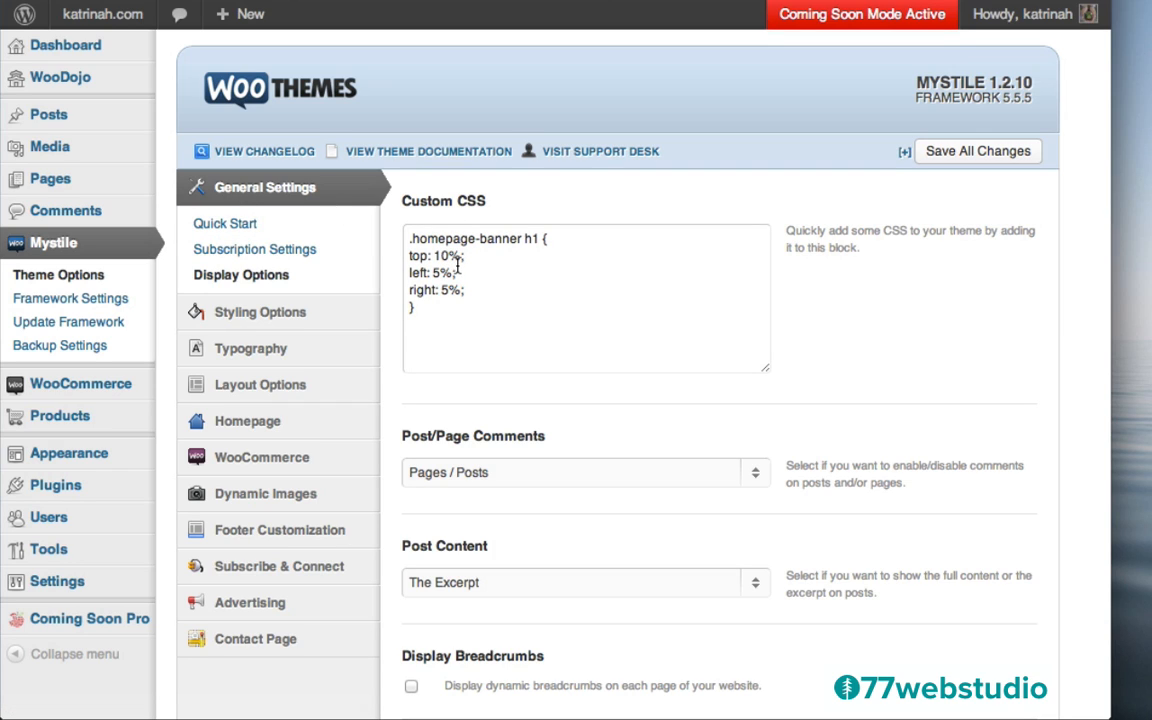
left_click(553, 238)
key("Return")
type("font-size: 40px")
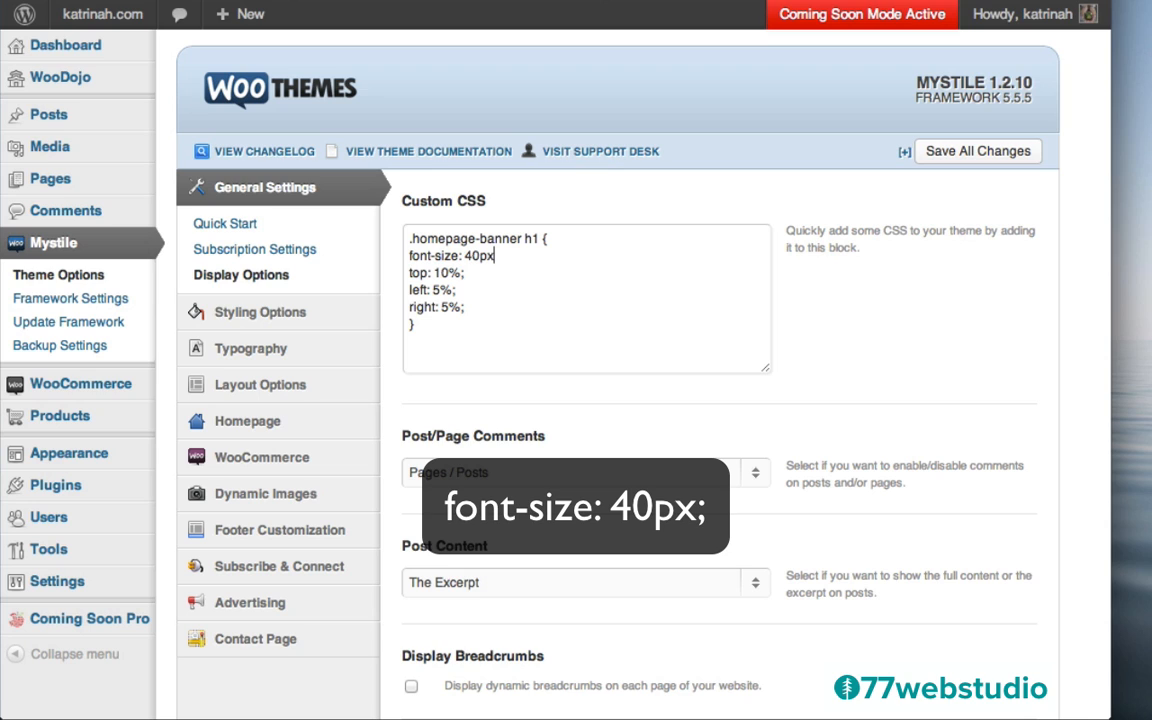
type(";")
left_click(955, 153)
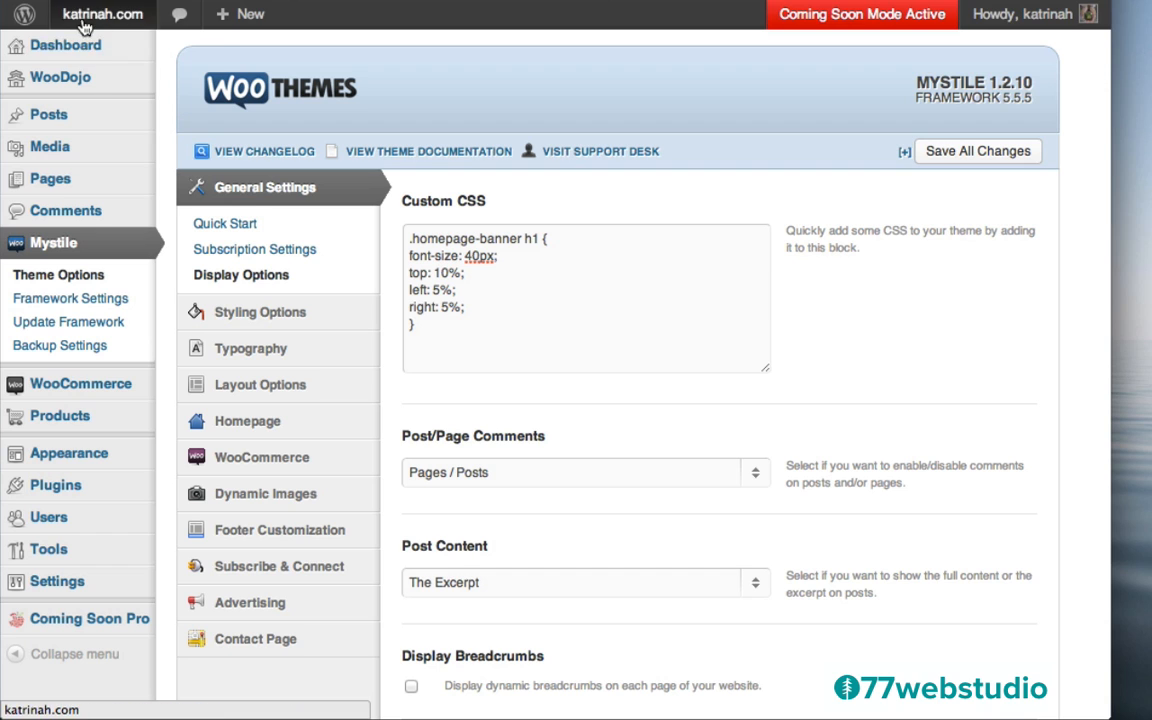
View the homepage to see the welcome heading now wrapping onto two lines at 40px
mouse_move(83, 23)
left_click(98, 50)
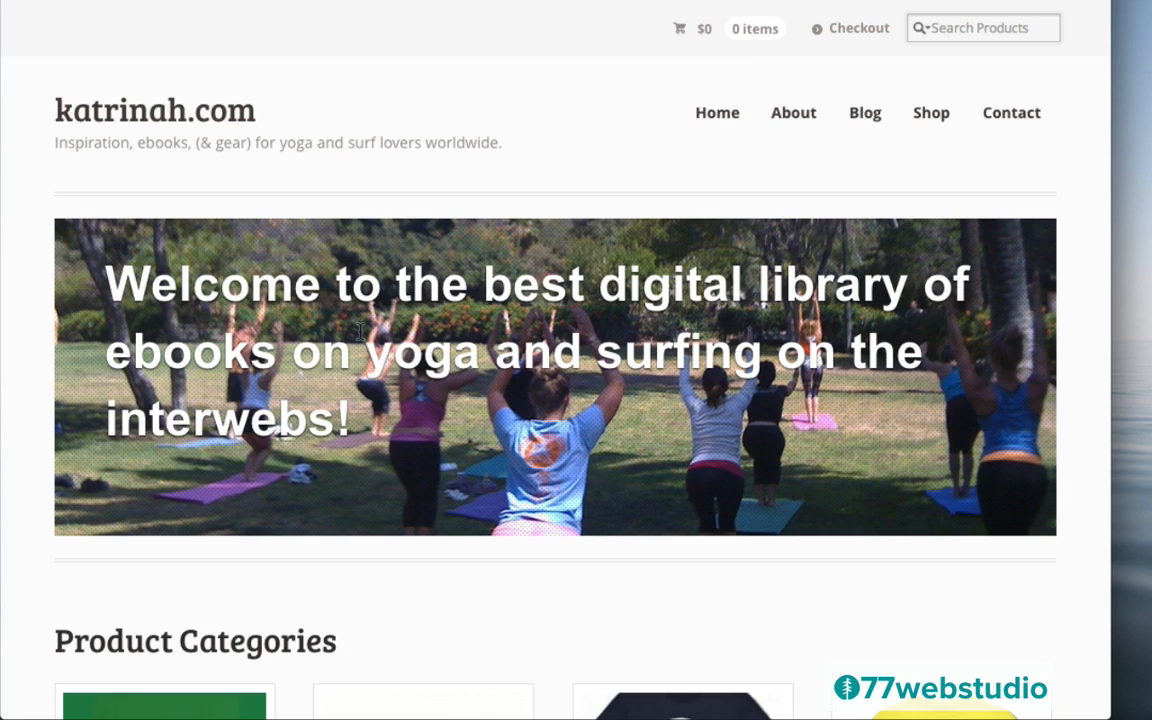
scroll(559, 107, "up", 2)
scroll(559, 107, "down", 1)
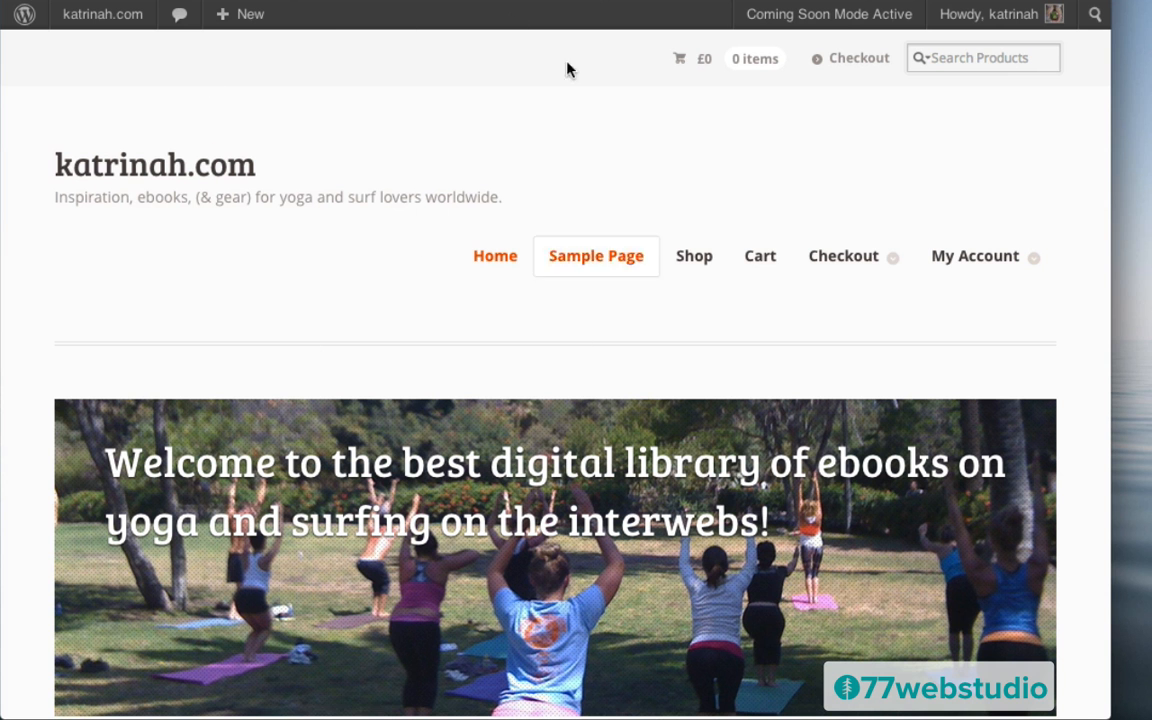
Go from the Dashboard to the Pages list and start a new blank page
mouse_move(92, 24)
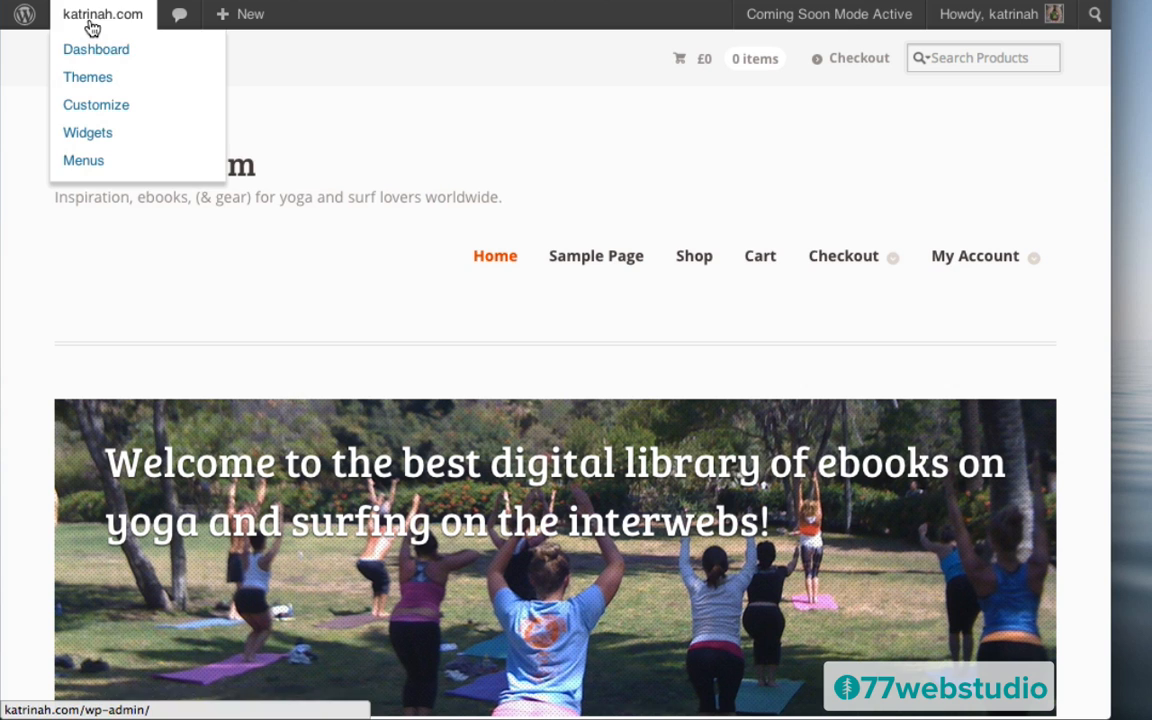
left_click(92, 53)
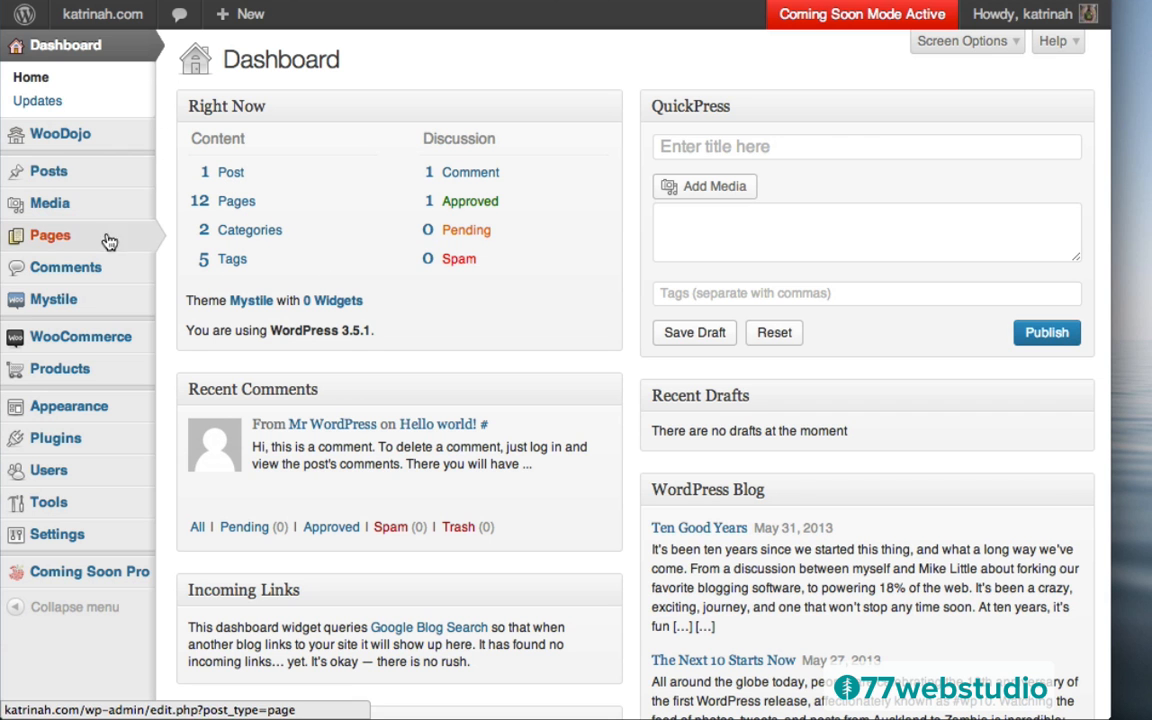
left_click(55, 240)
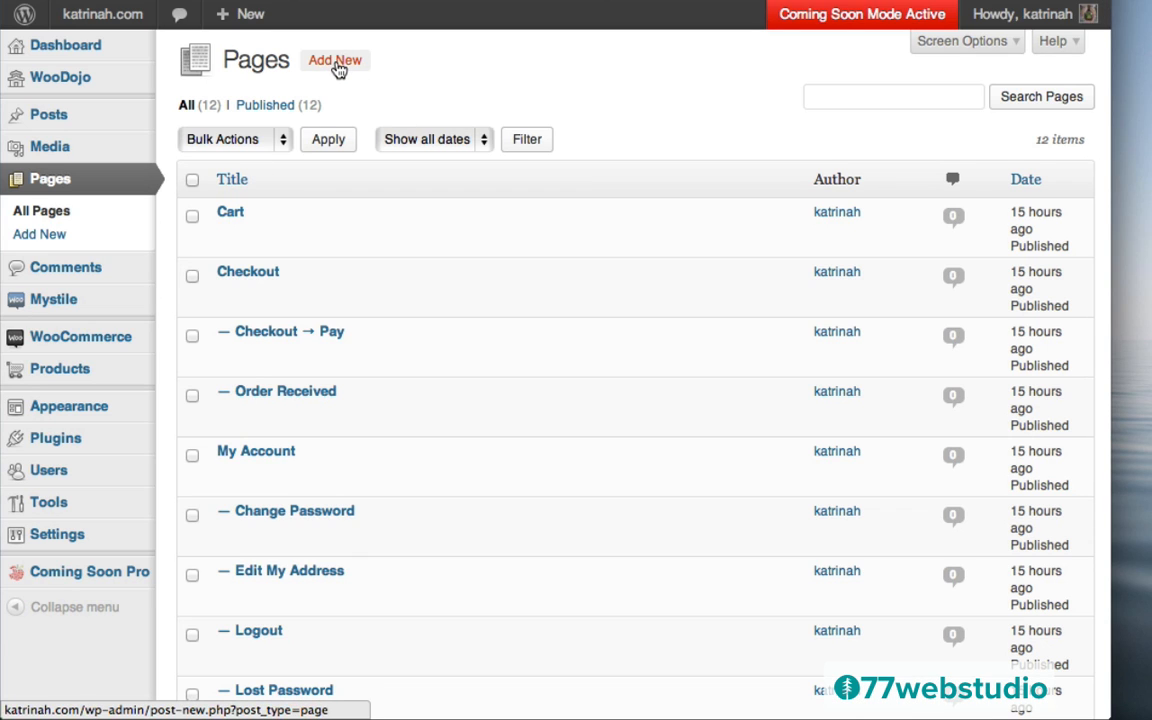
left_click(336, 62)
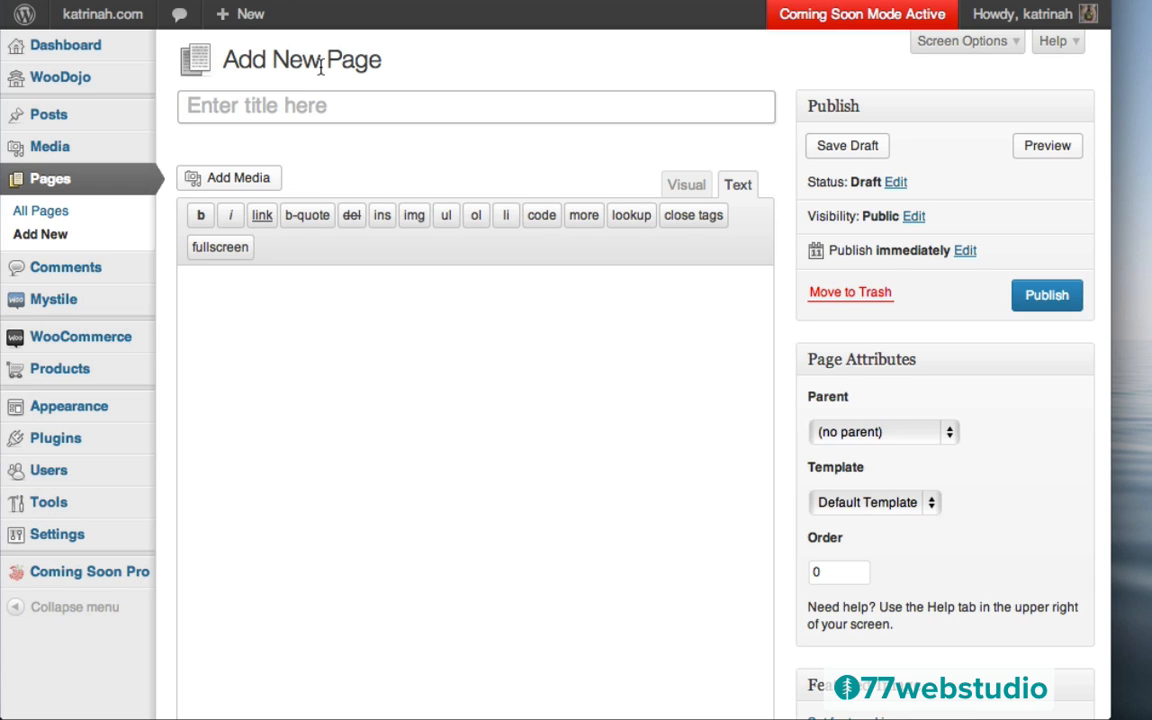
Title the page 'About' and paste two Lorem ipsum paragraphs into its body
type("About")
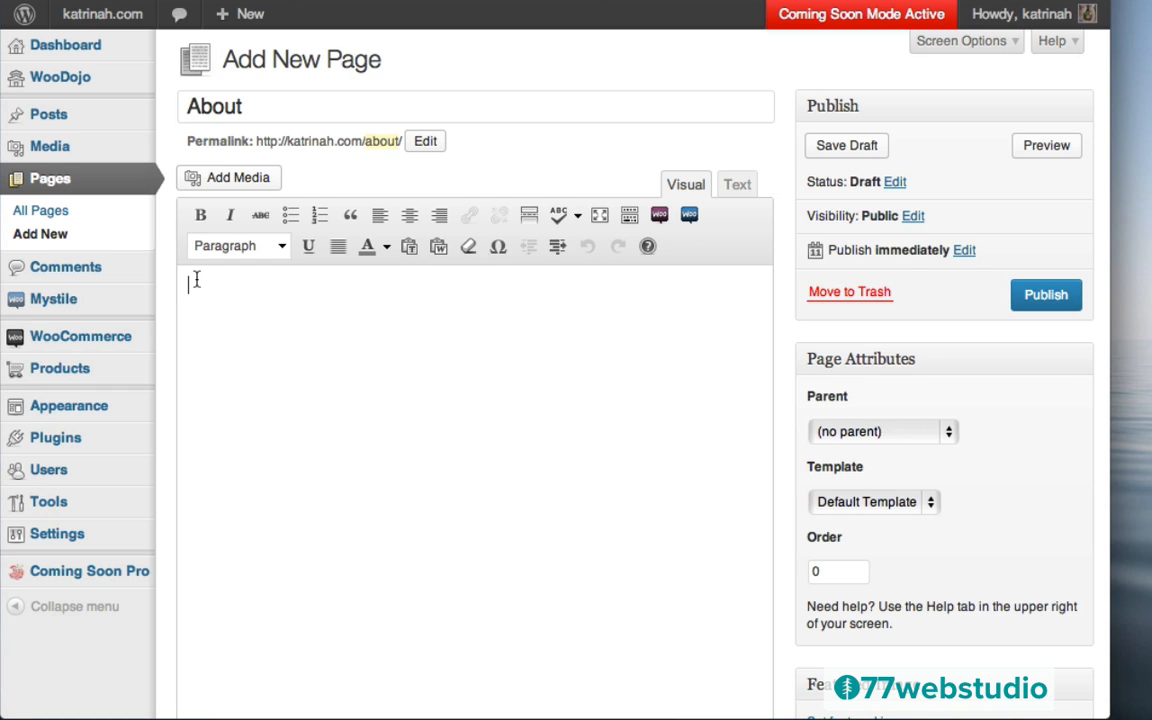
type("Lorem ipsum dolor sit amet, consectetur adipisicing elit, sed do eiusmod tempor incididunt ut labore et dolore magna aliqua. Ut enim ad minim veniam, quis nostrud exercitation ullamco laboris nisi ut aliquip ex ea commodo consequat. Duis aute irure dolor in reprehenderit in voluptate velit esse cillum dolore eu fugiat nulla pariatur. Excepteur sint occaecat cupidatat non proident, sunt in culpa qui officia deserunt mollit anim id est laborum. Lorem ipsum dolor sit amet, consectetur adipisicing elit, sed do eiusmod tempor incididunt ut labore et dolore magna aliqua. Ut enim ad minim veniam, quis nostrud exercitation ullamco laboris nisi ut aliquip ex ea commodo consequat. Duis aute irure dolor in reprehenderit in voluptate velit esse cillum dolore eu fugiat nulla pariatur. Excepteur sint occaecat cupidatat non proident, sunt in culpa qui officia deserunt mollit anim id est laborum.")
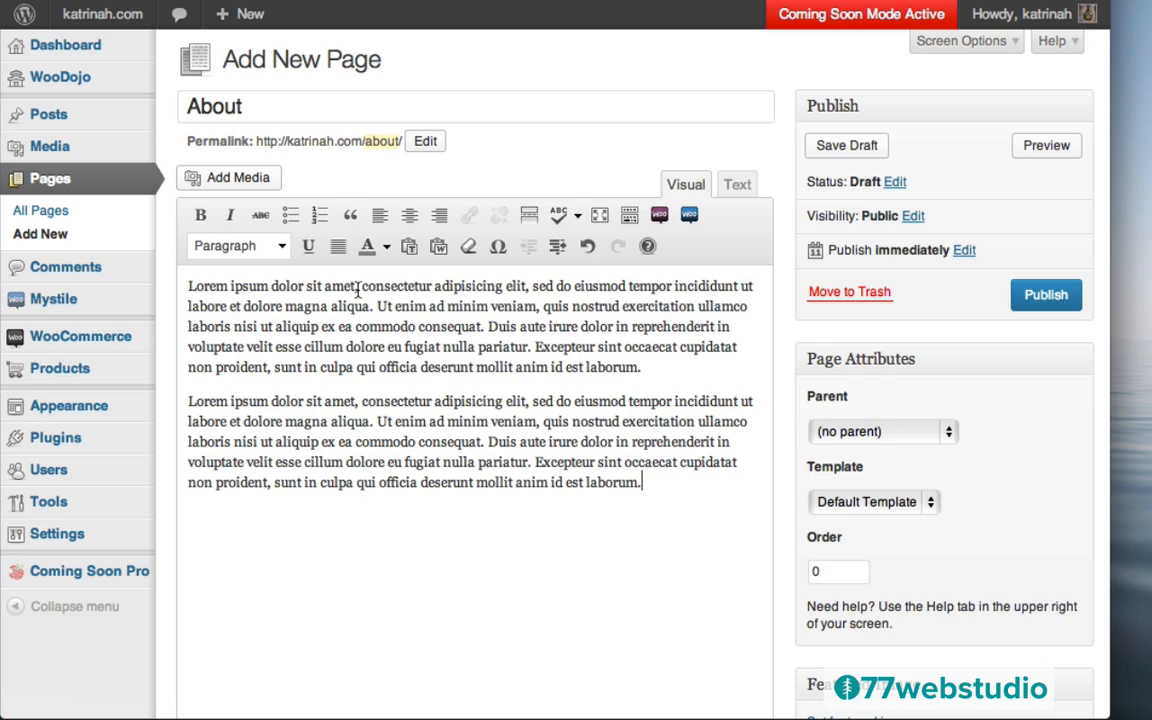
left_click_drag(358, 287, 188, 287)
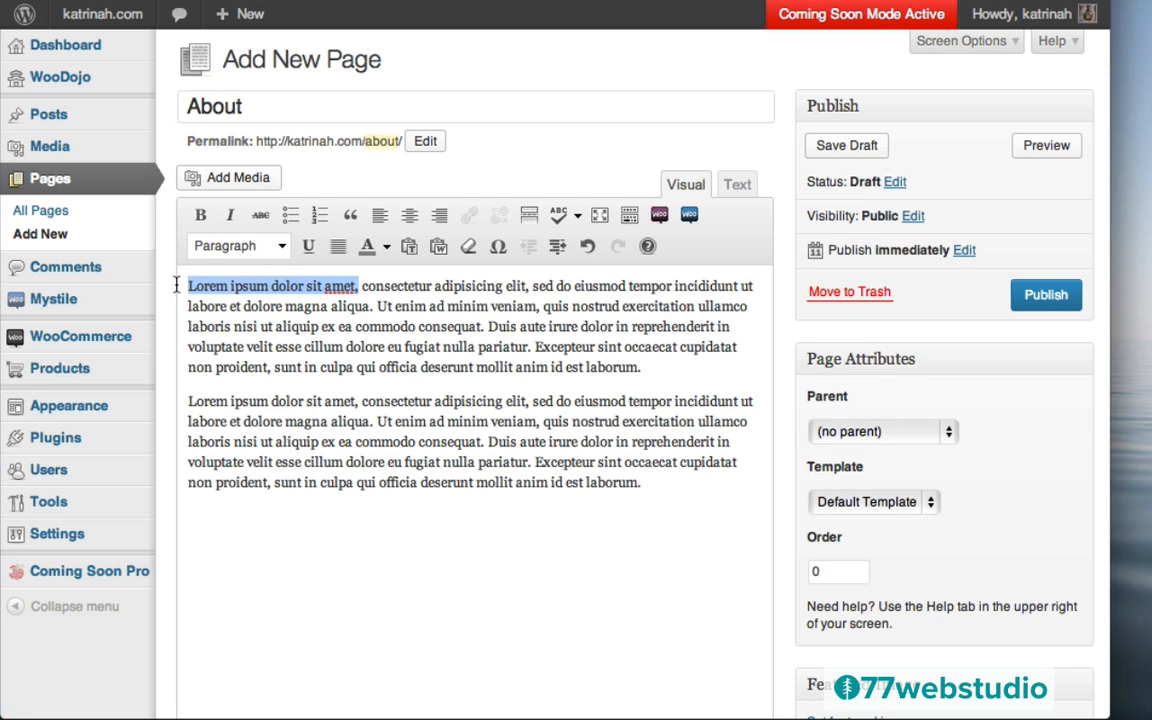
Bold 'Lorem ipsum dolor sit amet,' and confirm its <strong> tags in the Text view
left_click(200, 218)
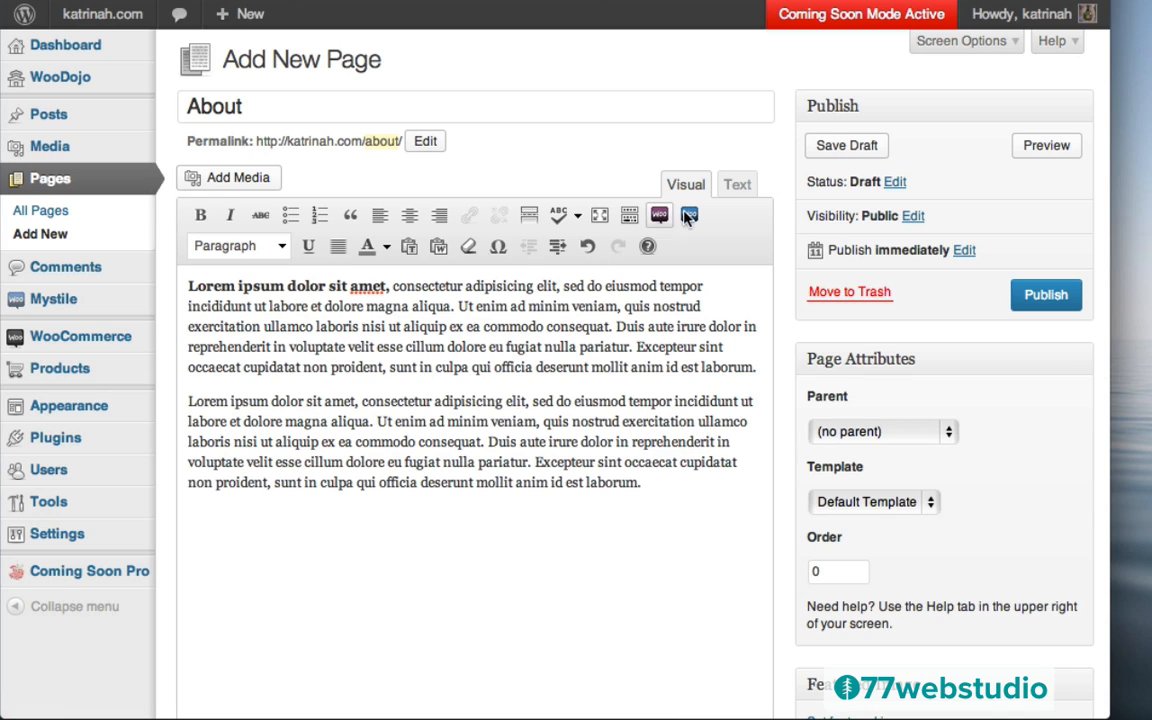
left_click(737, 184)
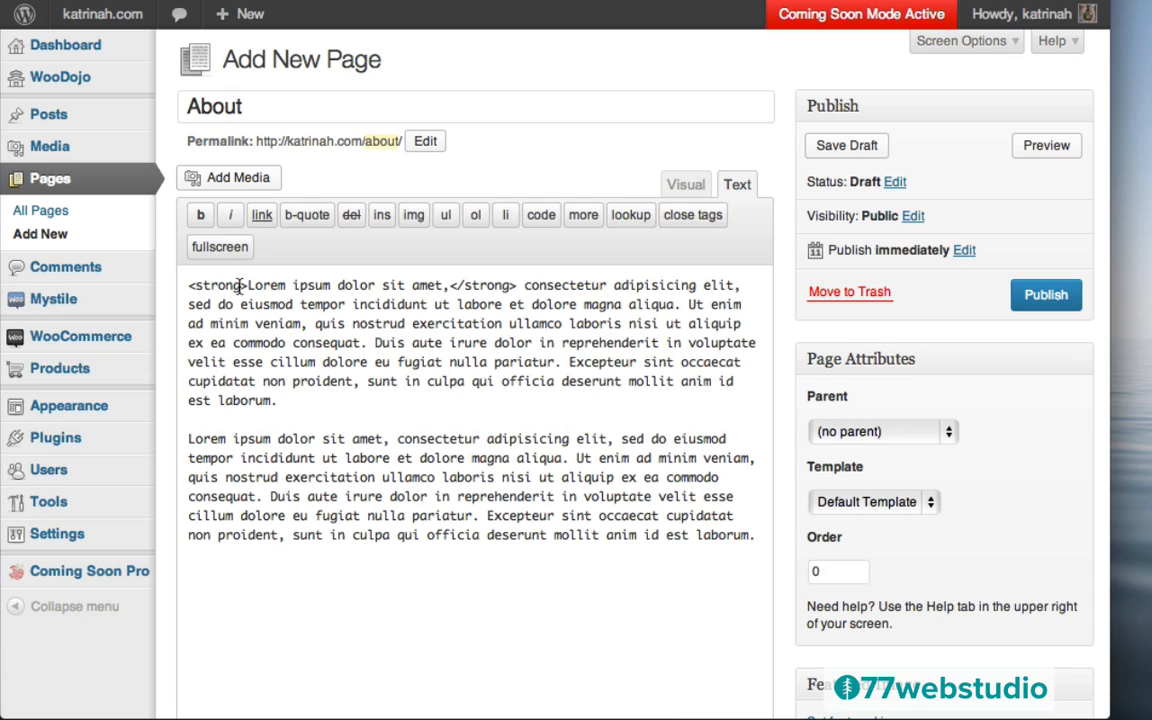
left_click_drag(247, 285, 180, 285)
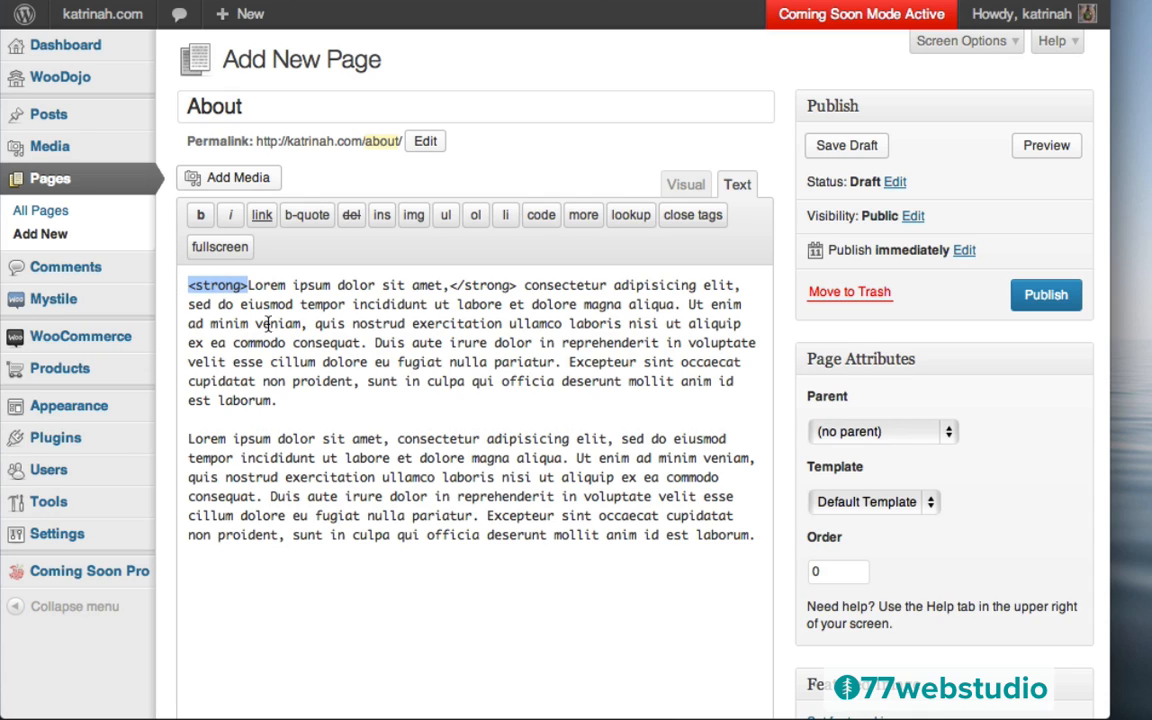
left_click_drag(450, 286, 518, 285)
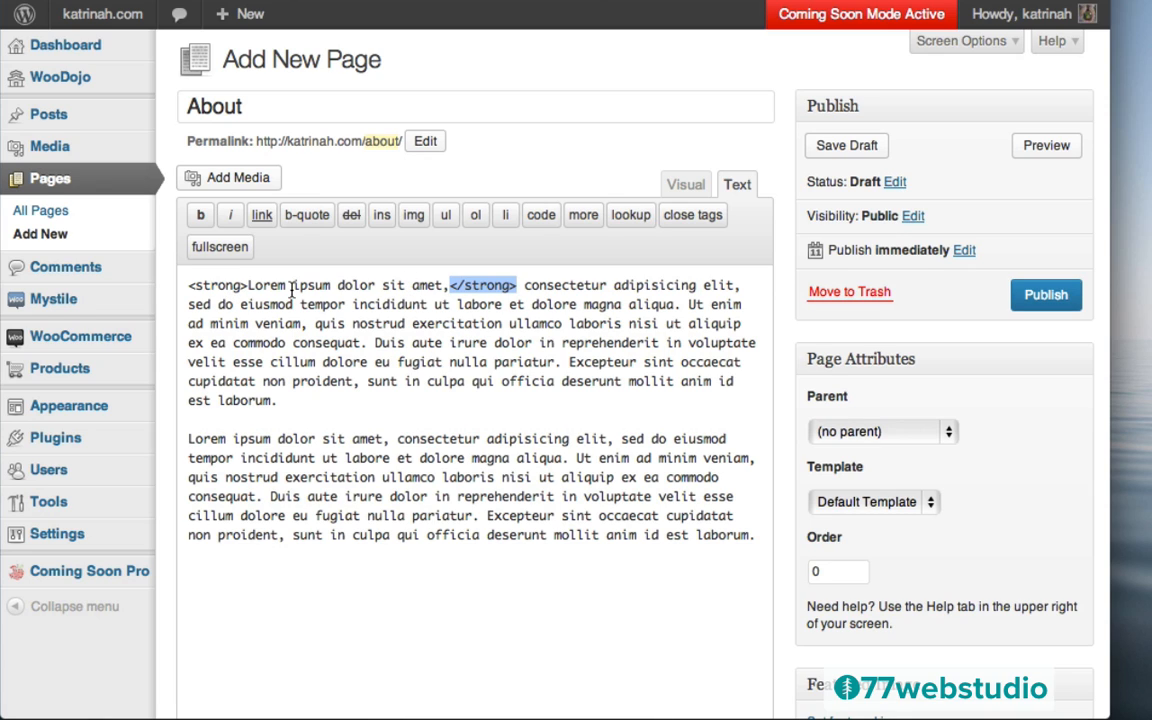
left_click(686, 184)
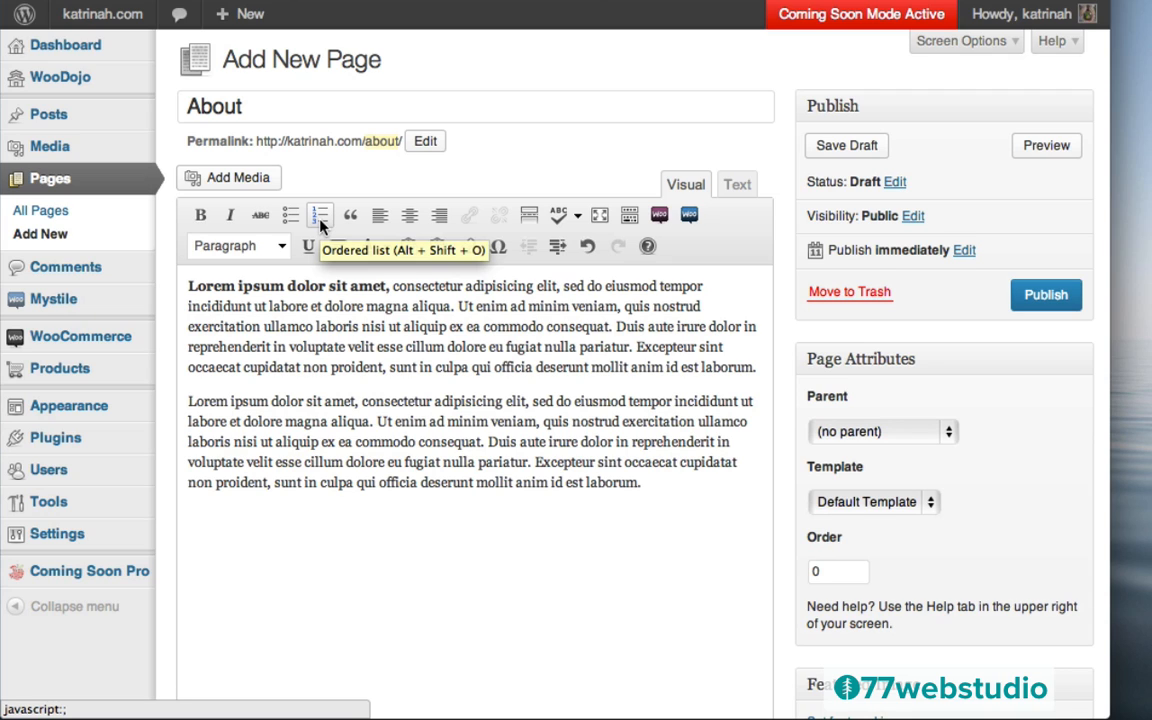
Toggle the Kitchen Sink so the extra row of formatting tools is shown
left_click(626, 217)
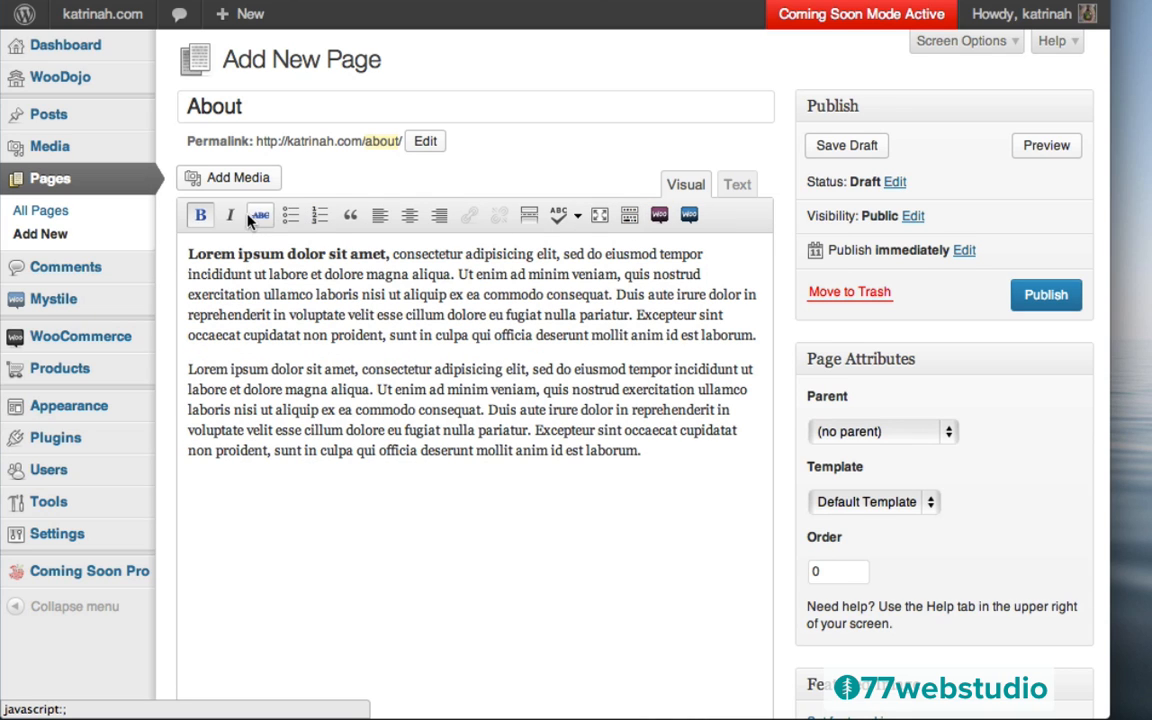
left_click(629, 216)
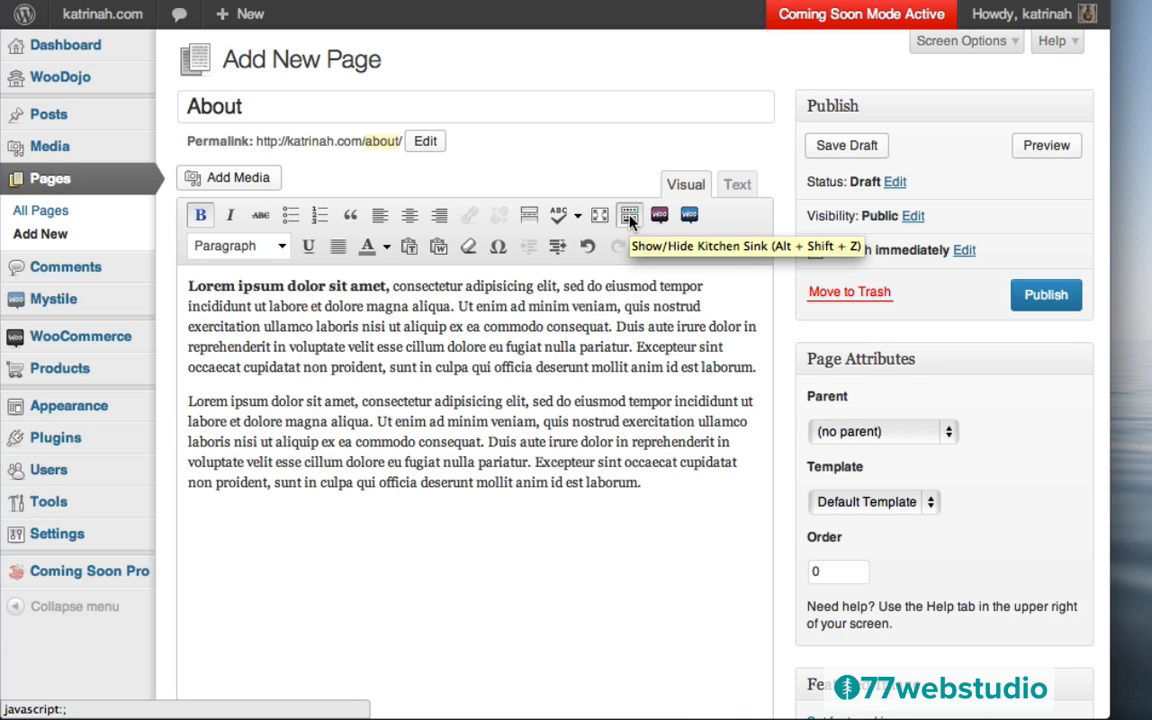
left_click(629, 217)
left_click(629, 217)
left_click(629, 217)
left_click(629, 217)
left_click(629, 217)
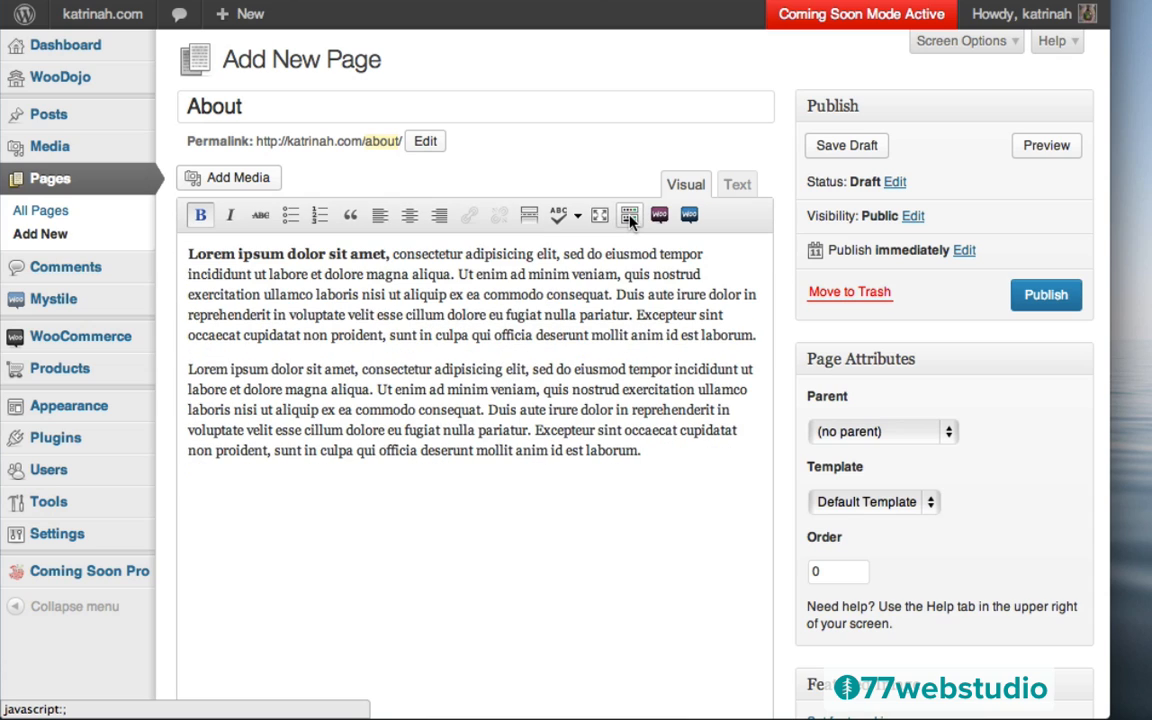
left_click(629, 217)
left_click(629, 217)
left_click(629, 217)
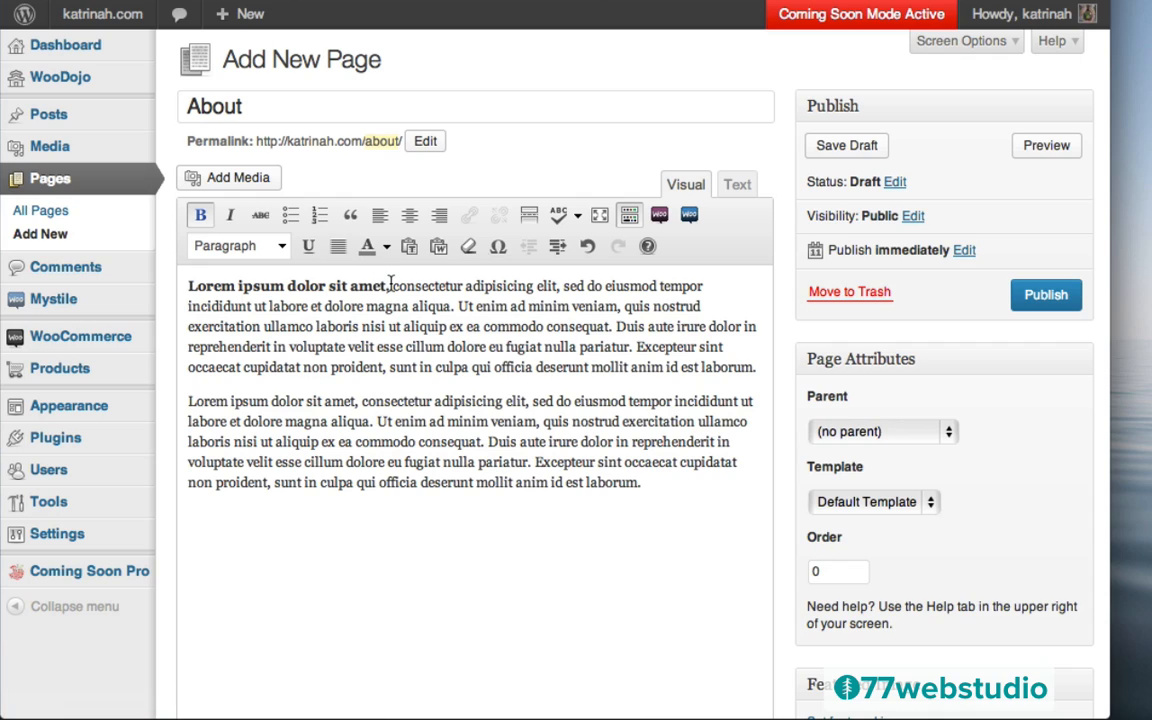
Remove the bold from 'Lorem ipsum dolor sit amet,' and insert an empty paragraph above it
left_click_drag(390, 286, 186, 286)
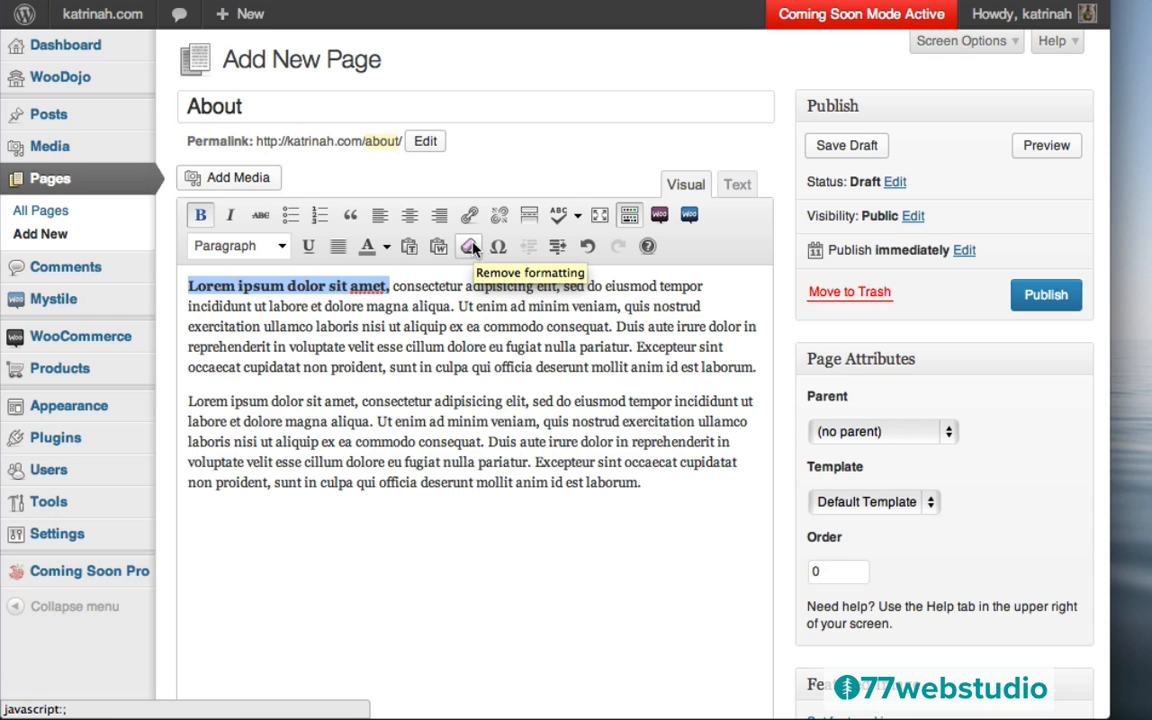
left_click(472, 249)
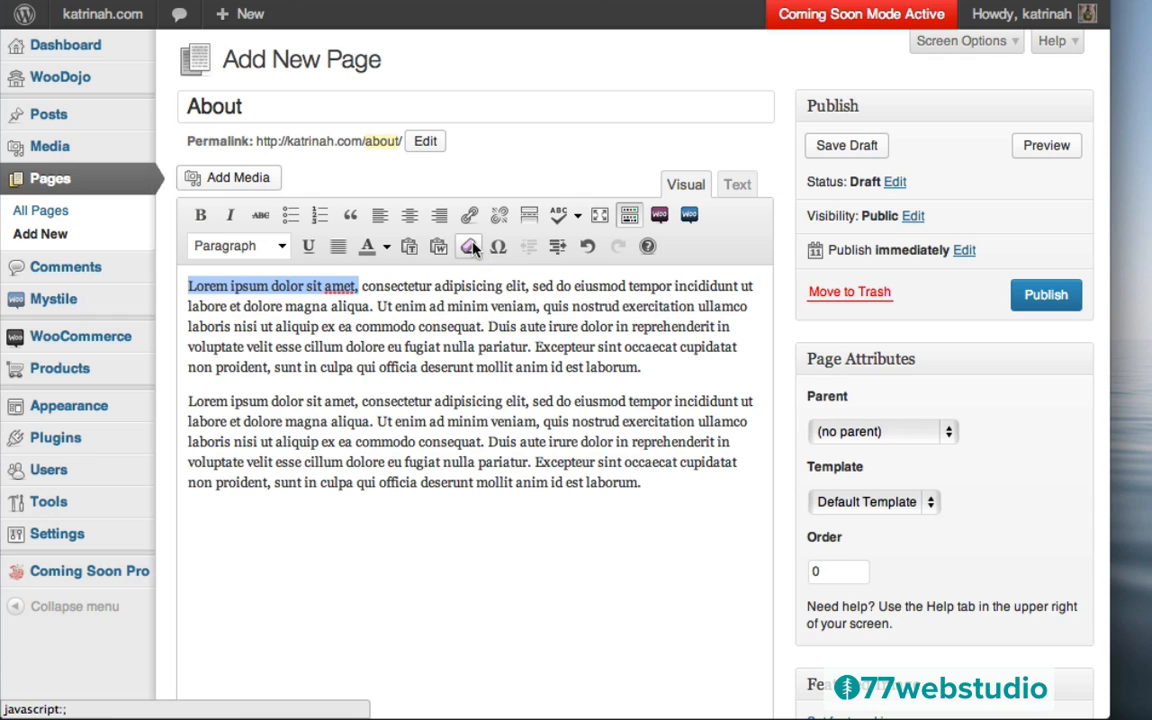
left_click(192, 286)
key("Return")
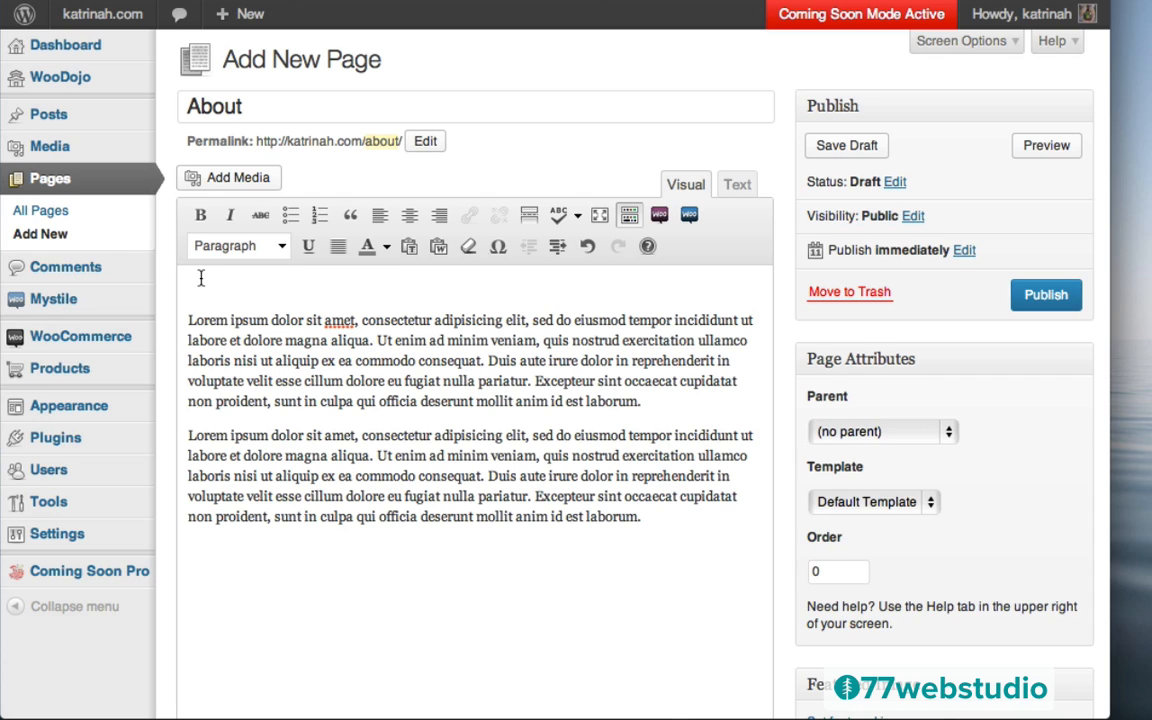
Upload pic2.jpg from the 'mystile images' folder into the Media Library
left_click(222, 178)
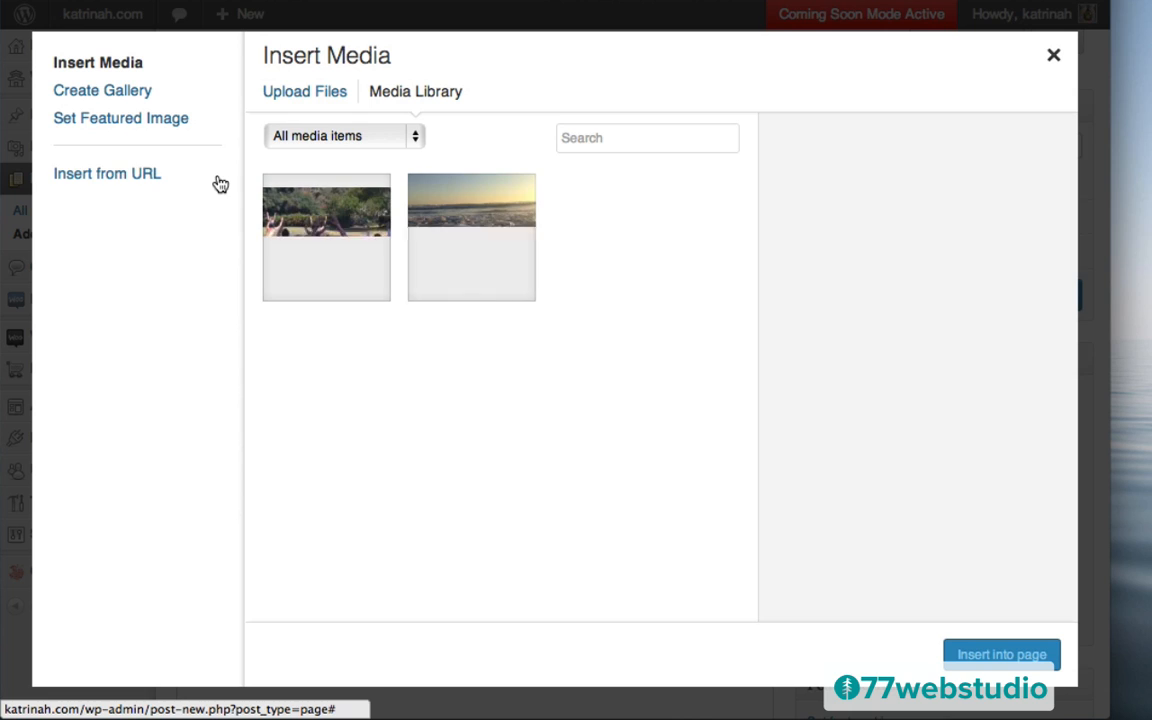
left_click(288, 95)
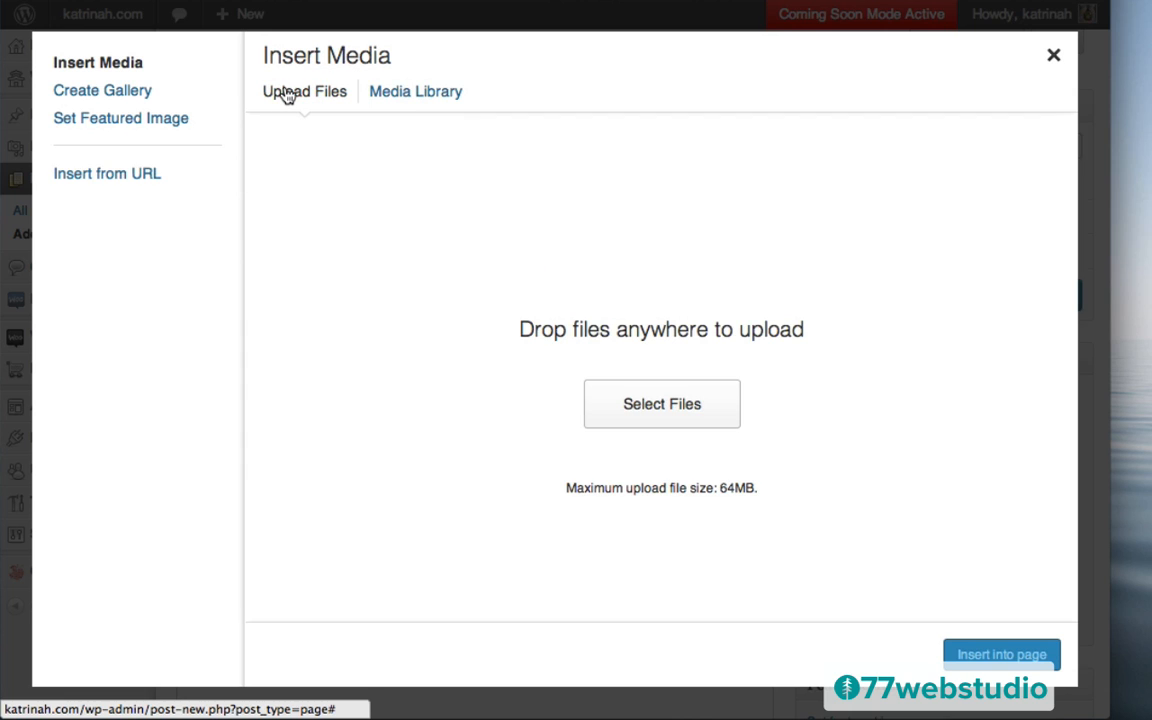
left_click(662, 406)
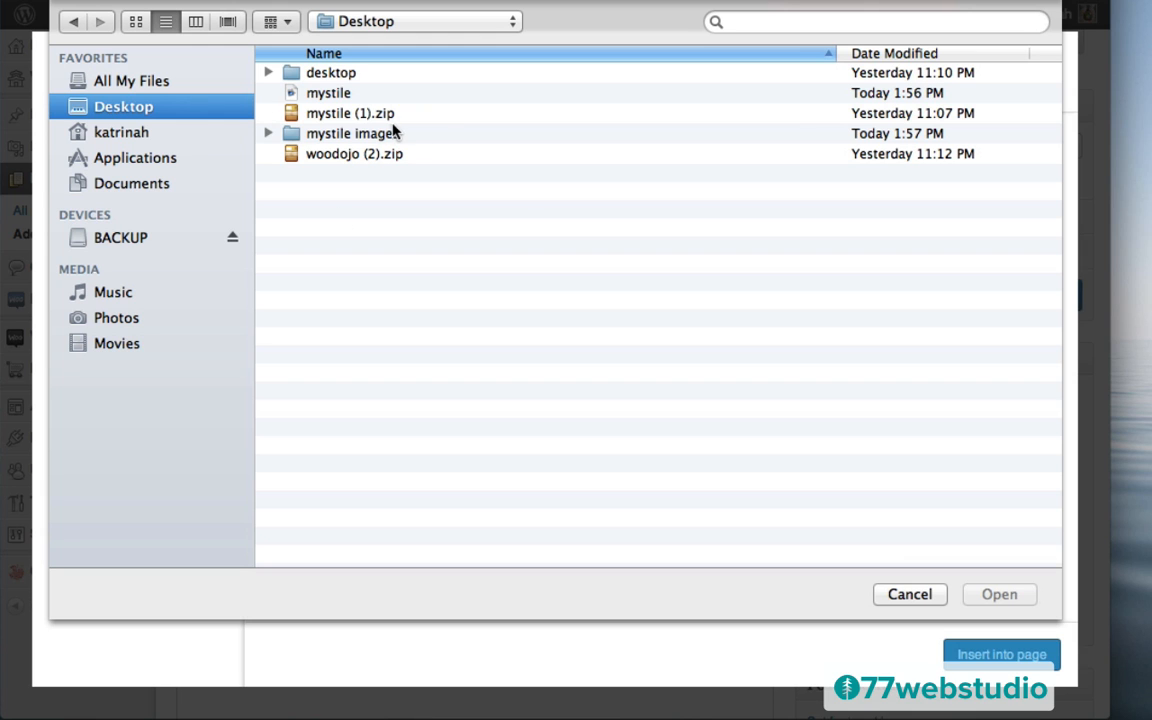
left_click(322, 136)
double_click(322, 136)
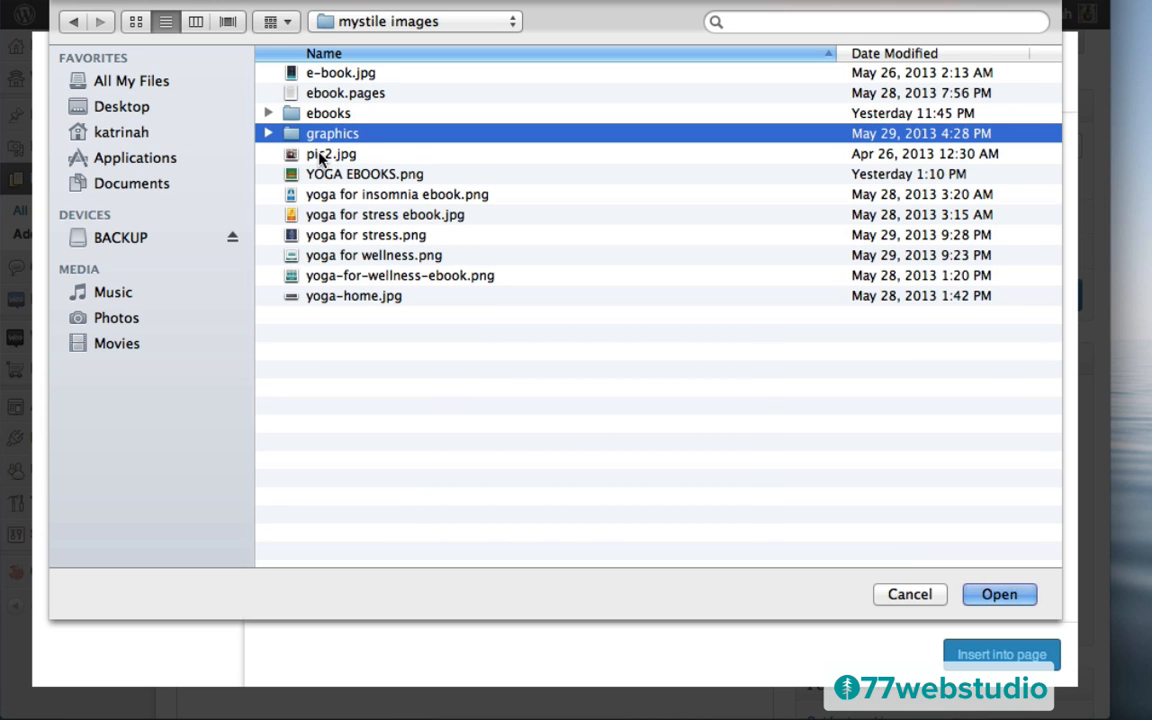
left_click(322, 156)
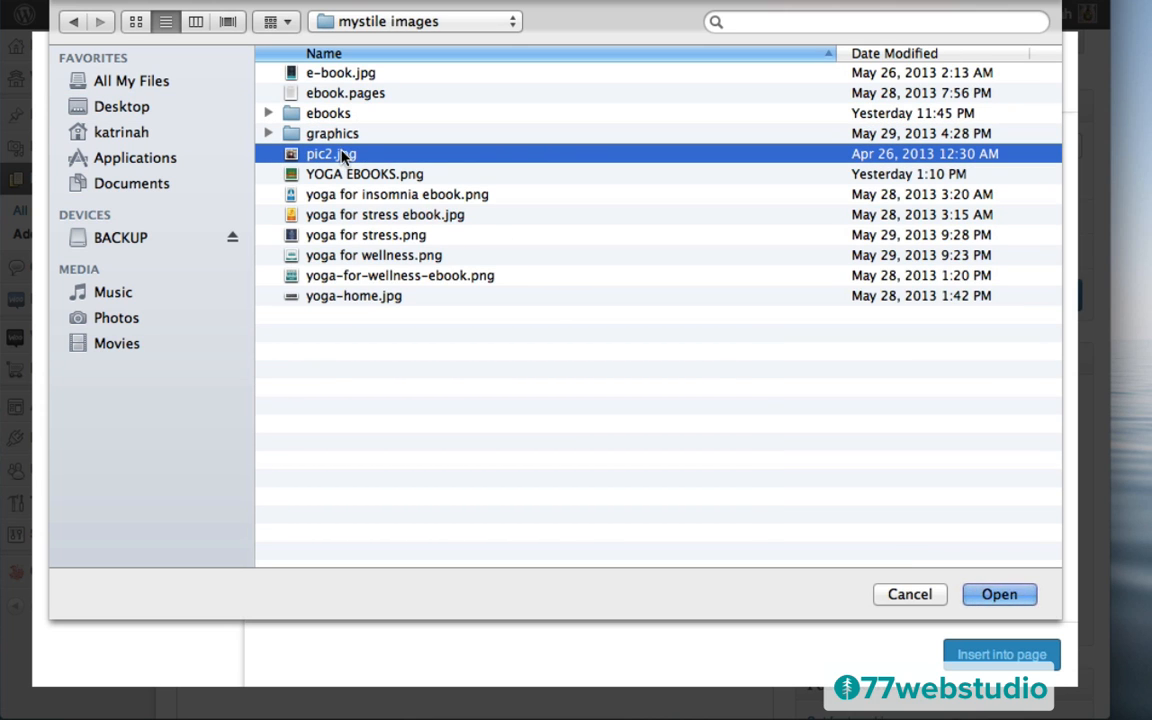
left_click(997, 595)
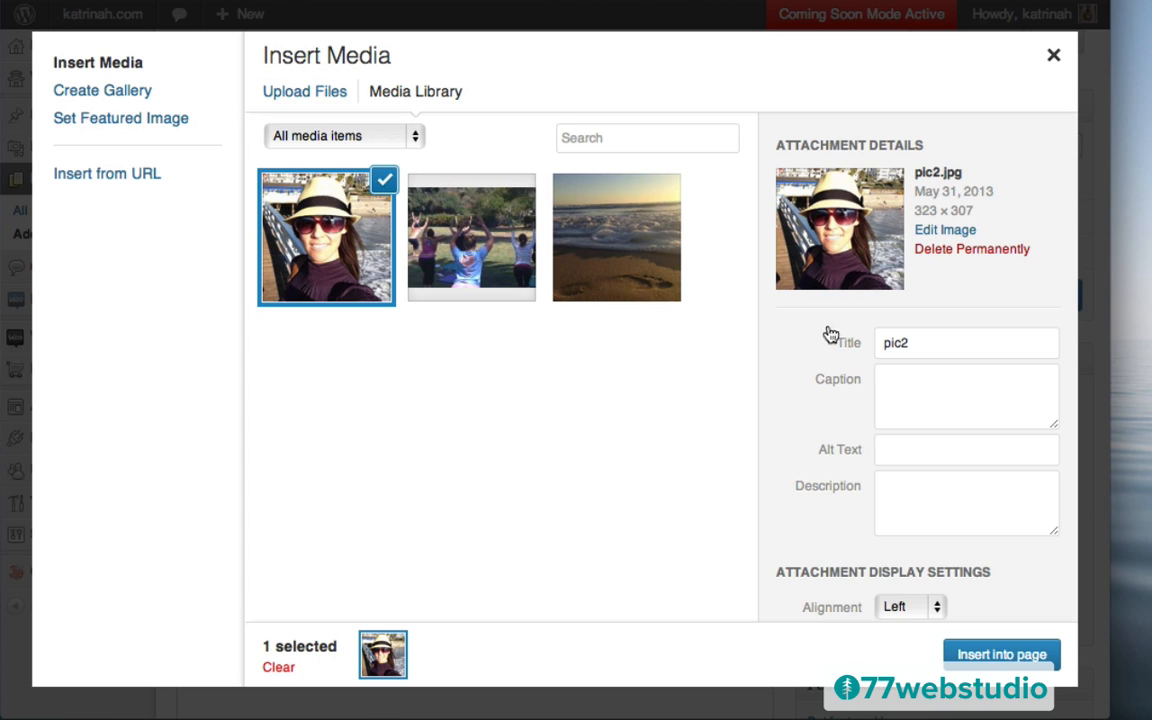
Set the image's title and alt text to the site's domain name
left_click(921, 345)
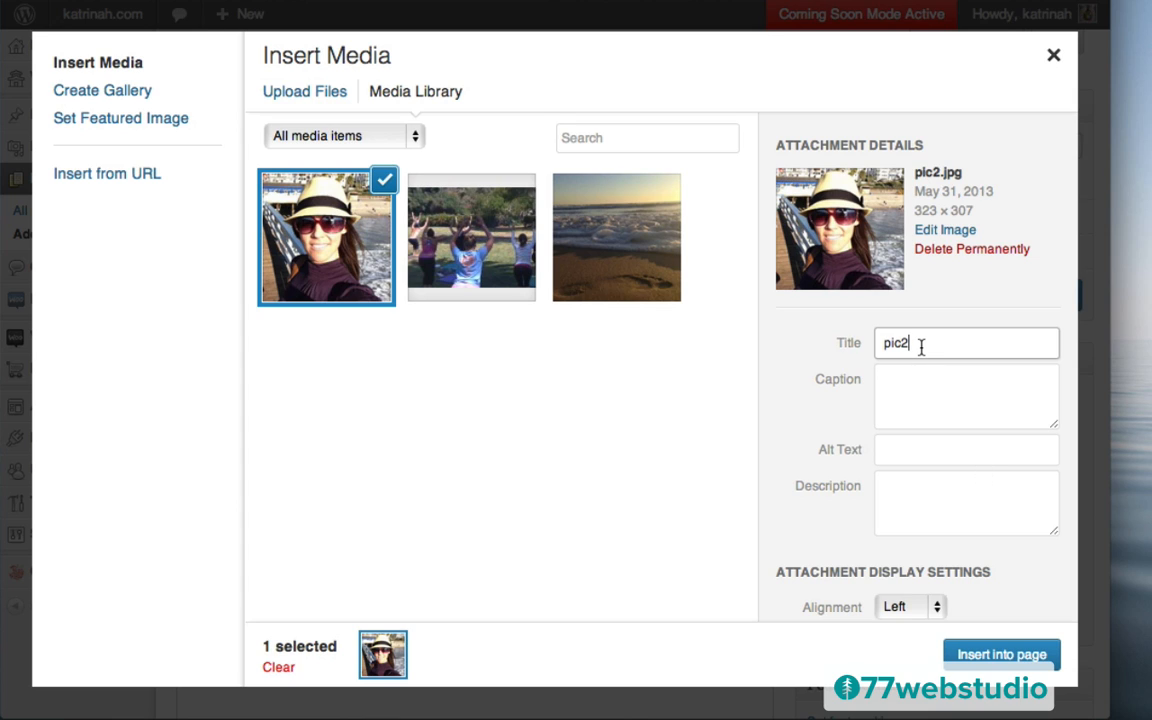
key("super+a")
type("katrinah.com")
key("super+a")
key("super+c")
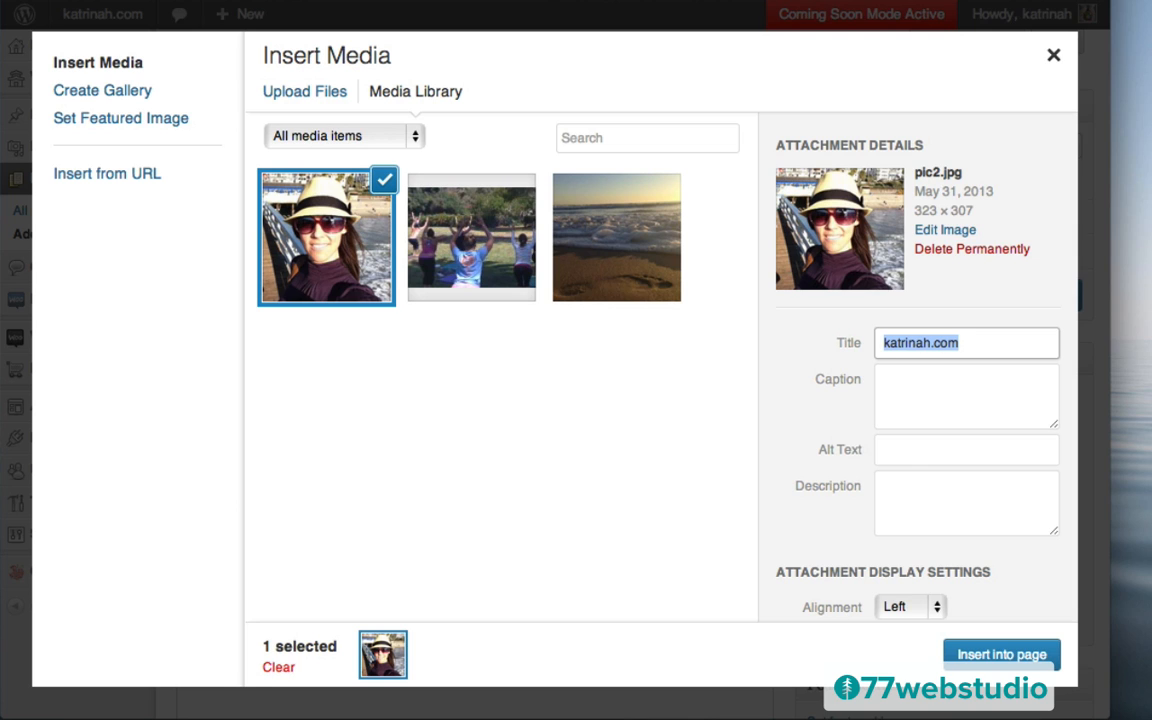
left_click(910, 456)
key("super+v")
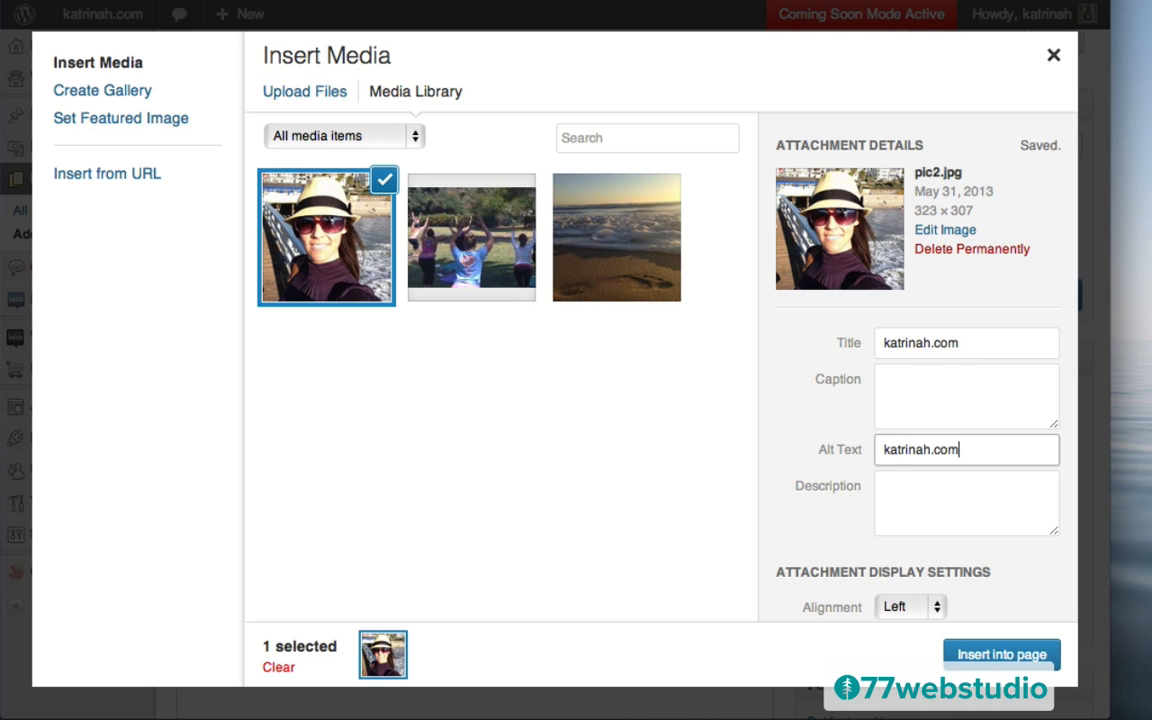
Insert the photo into the page left-aligned, unlinked, at Medium 300 × 285 size
scroll(800, 565, "down", 3)
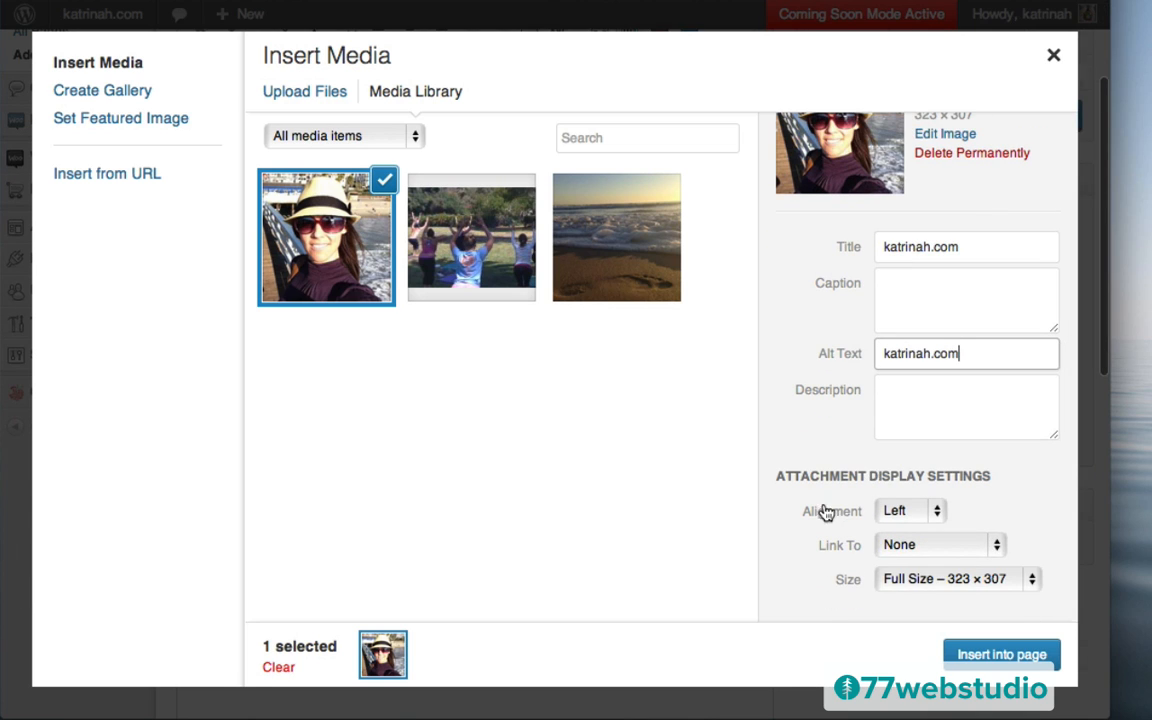
left_click(895, 511)
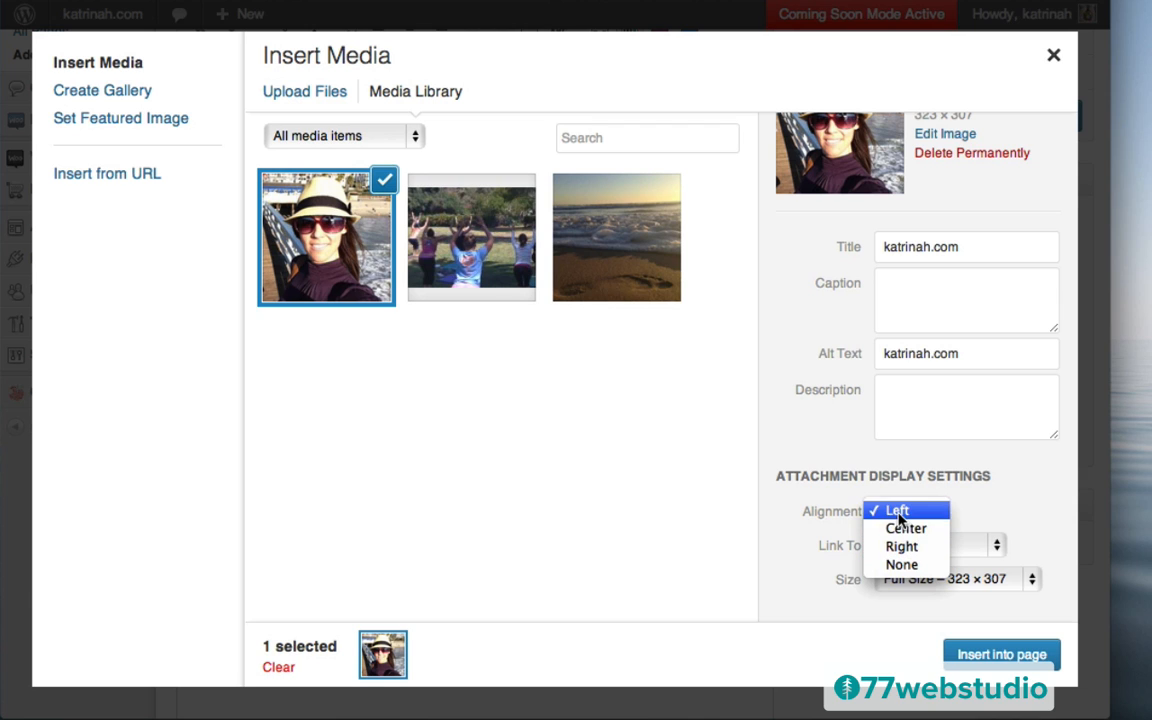
left_click(898, 512)
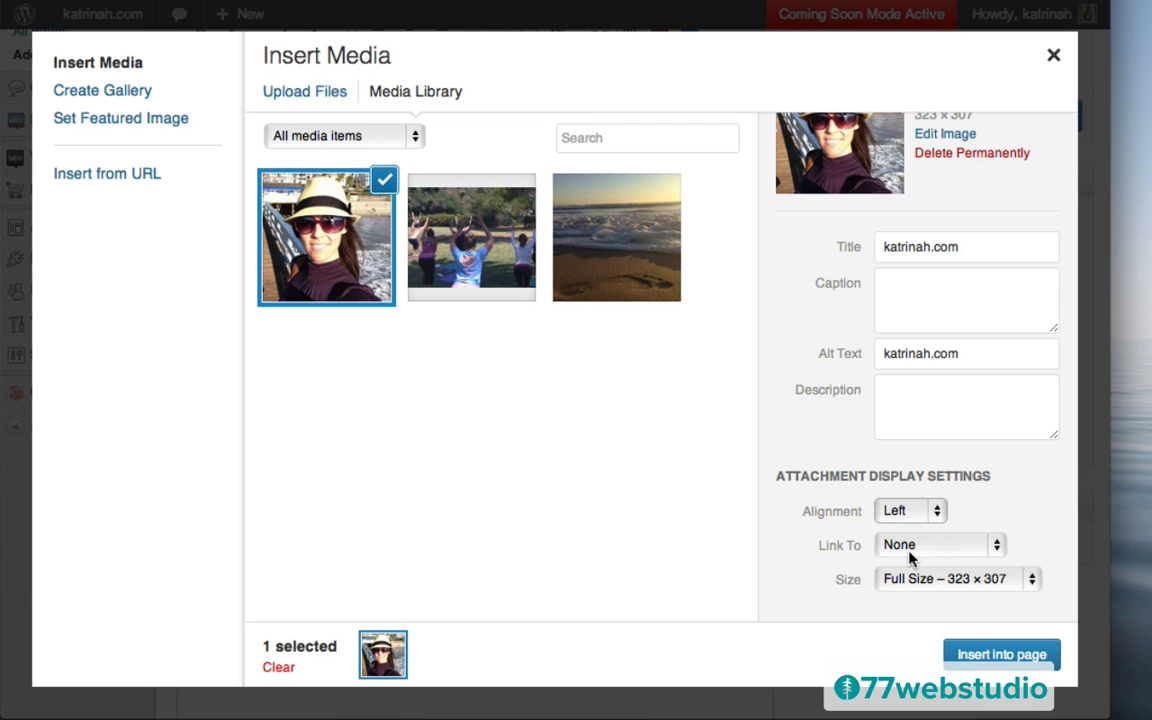
left_click(905, 547)
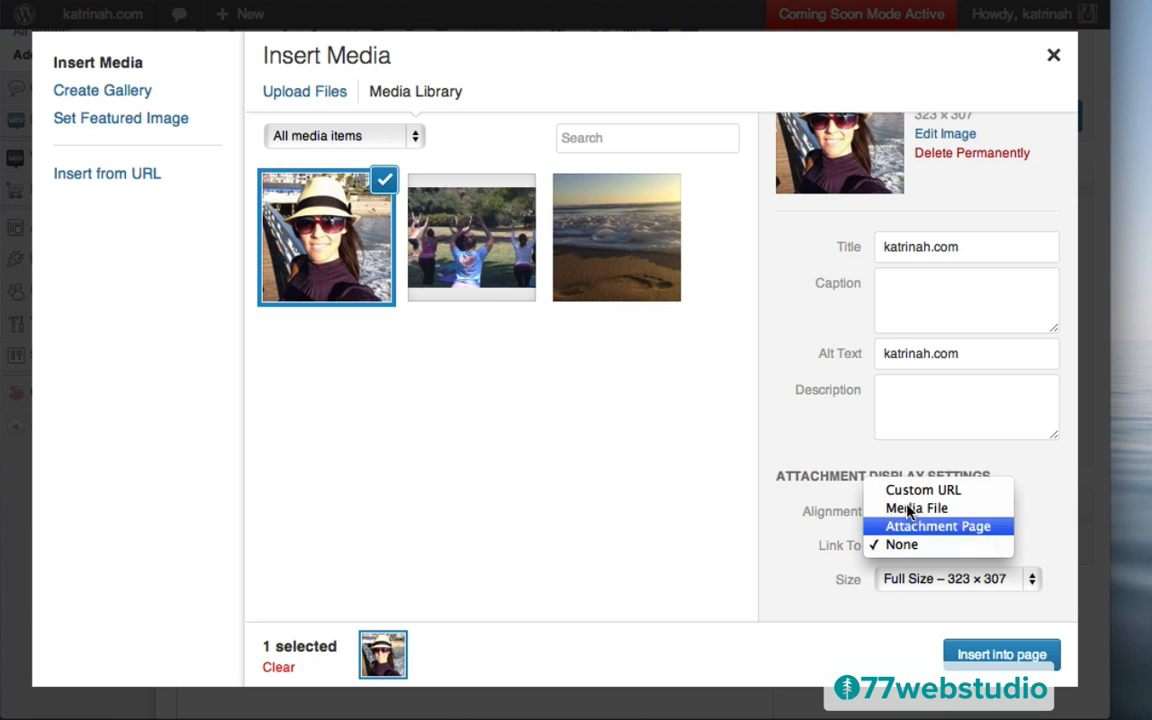
left_click(902, 546)
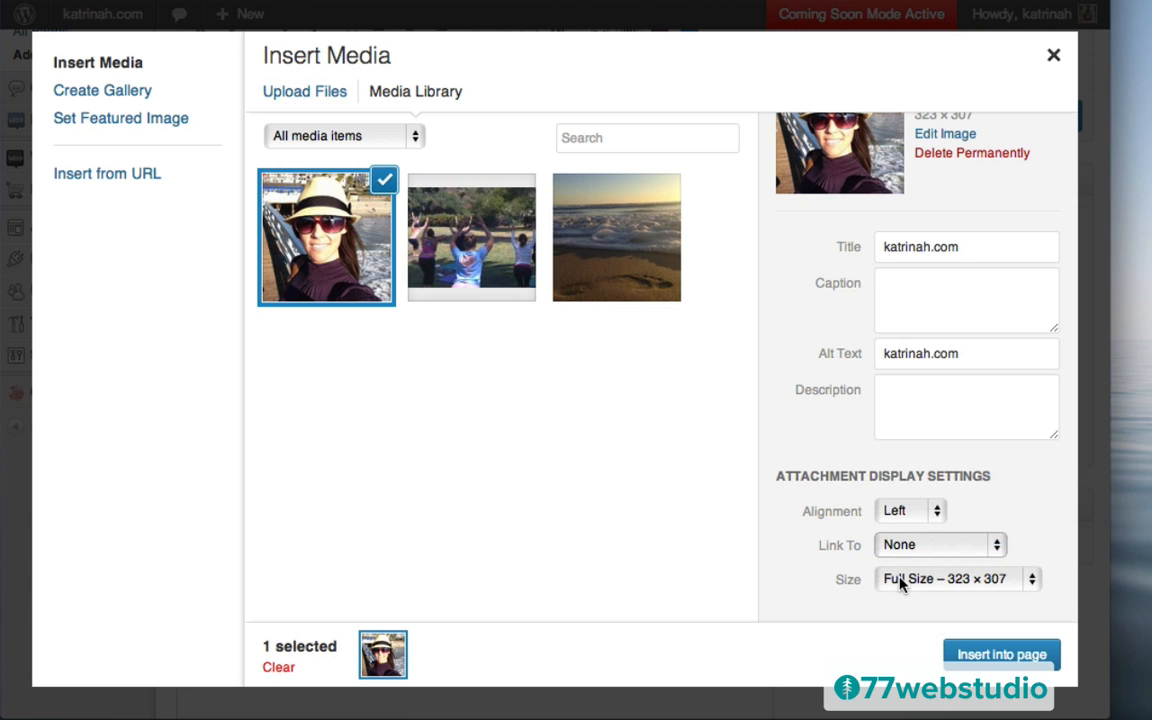
left_click(899, 578)
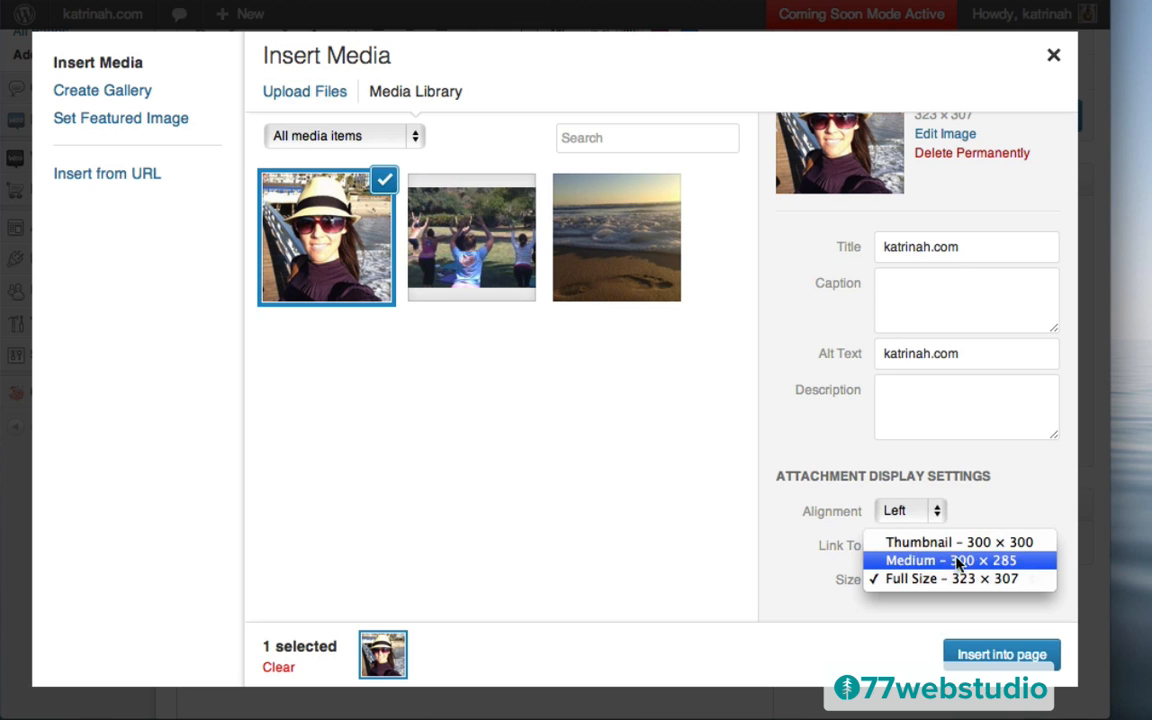
left_click(907, 562)
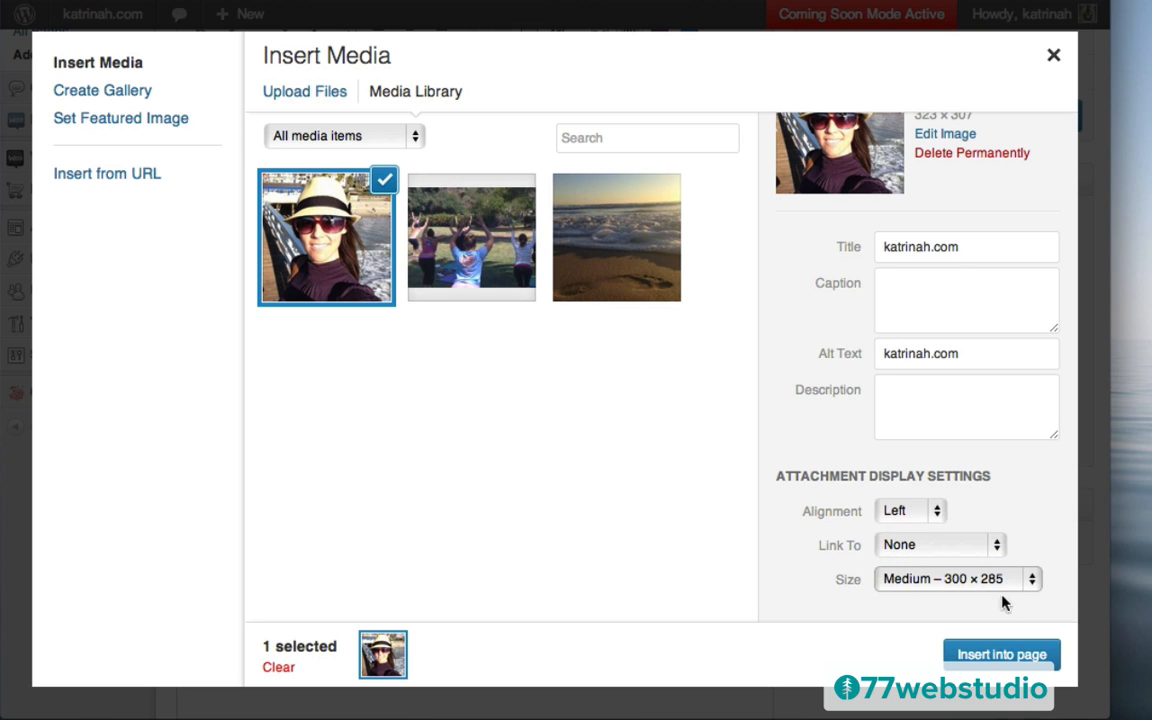
left_click(993, 655)
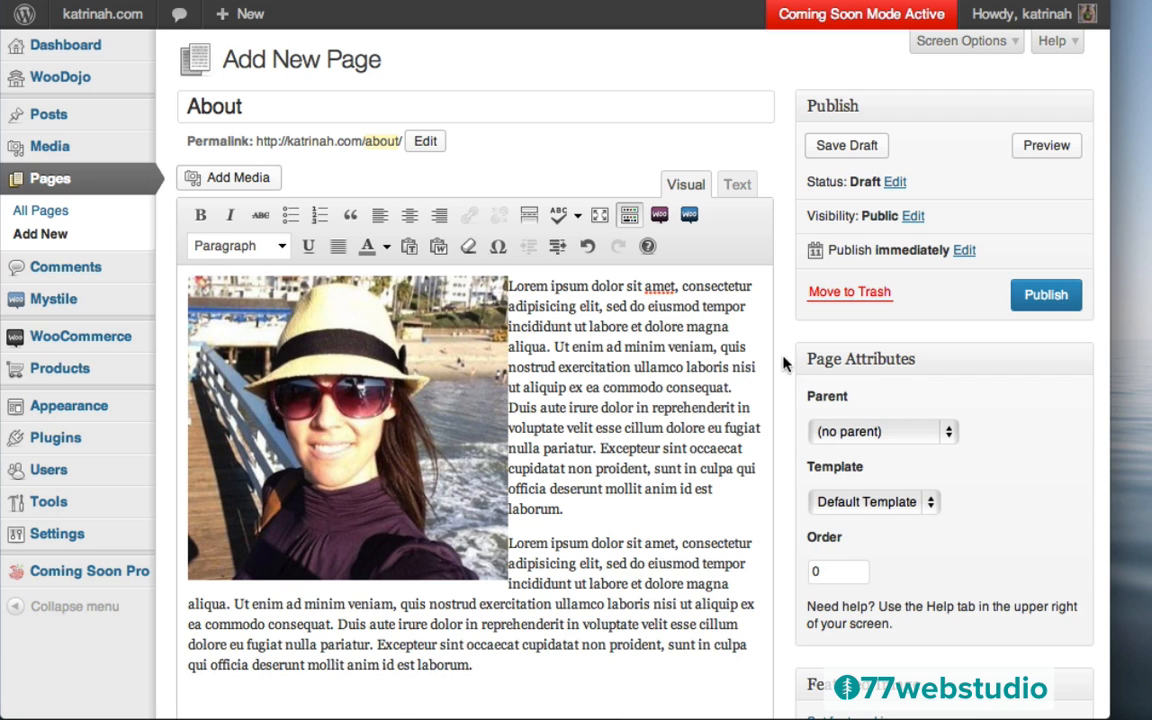
Choose the Full Width template in the About page's Page Attributes
scroll(789, 357, "down", 3)
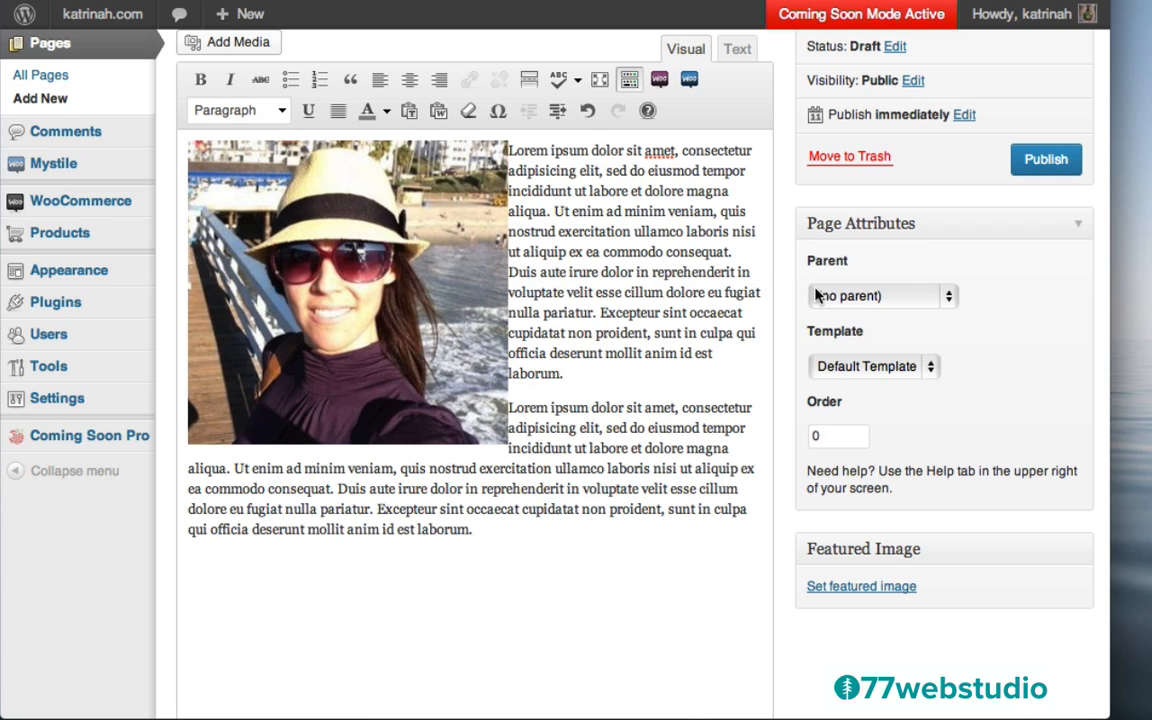
left_click(838, 370)
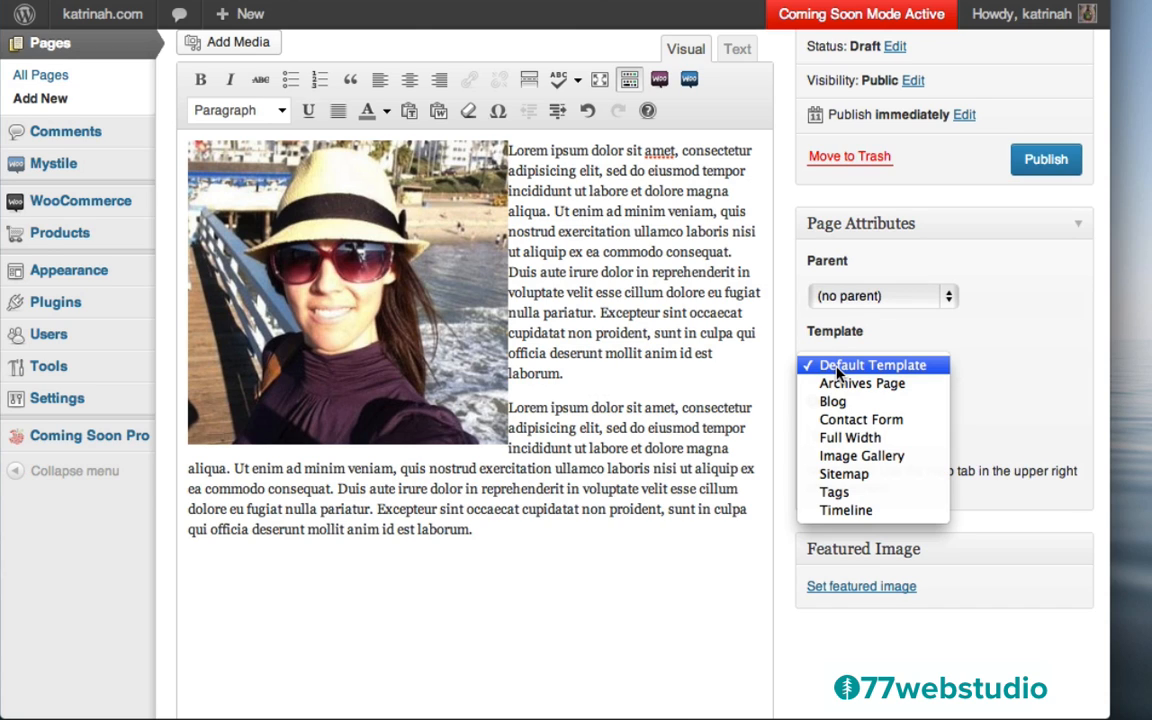
left_click(846, 444)
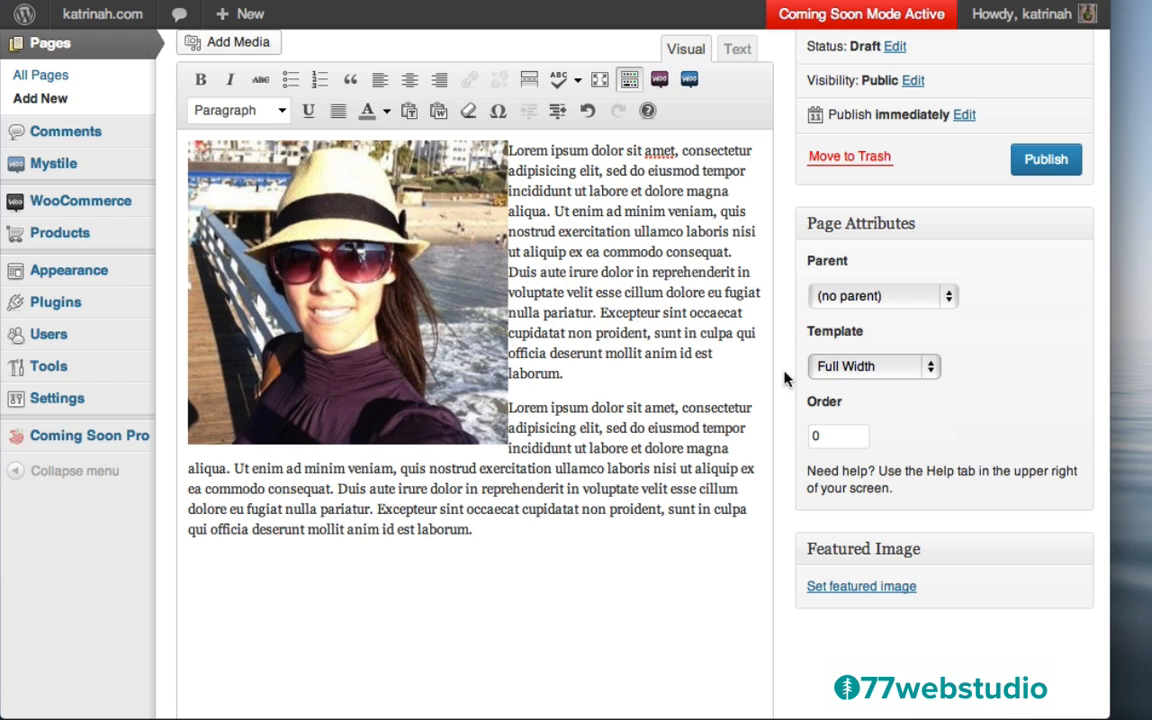
Untick Allow comments on the About page and choose the full-width layout under Mystile Custom Settings
scroll(1033, 370, "down", 15)
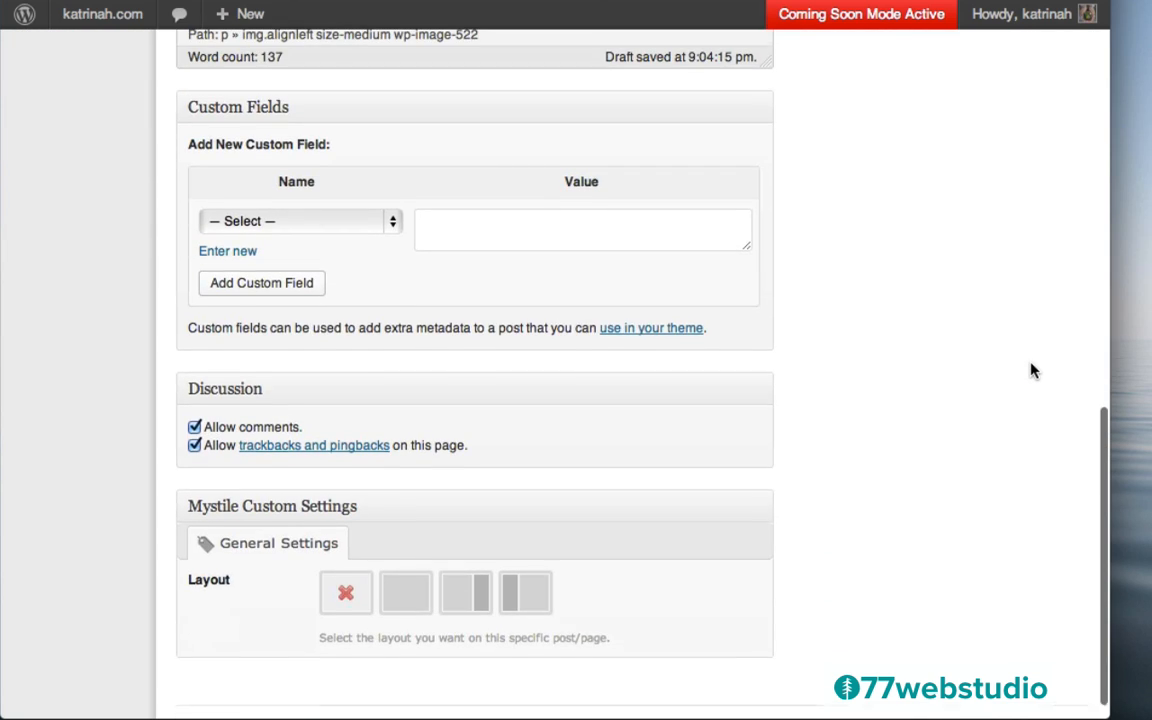
scroll(1033, 370, "down", 2)
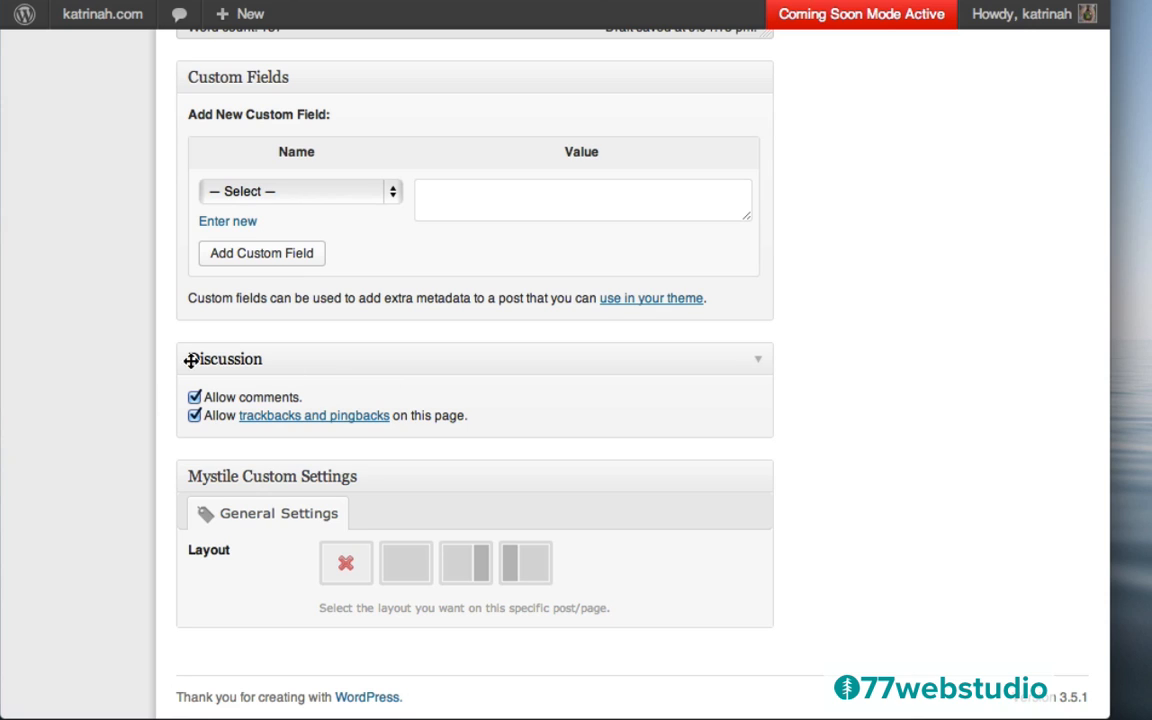
left_click(195, 397)
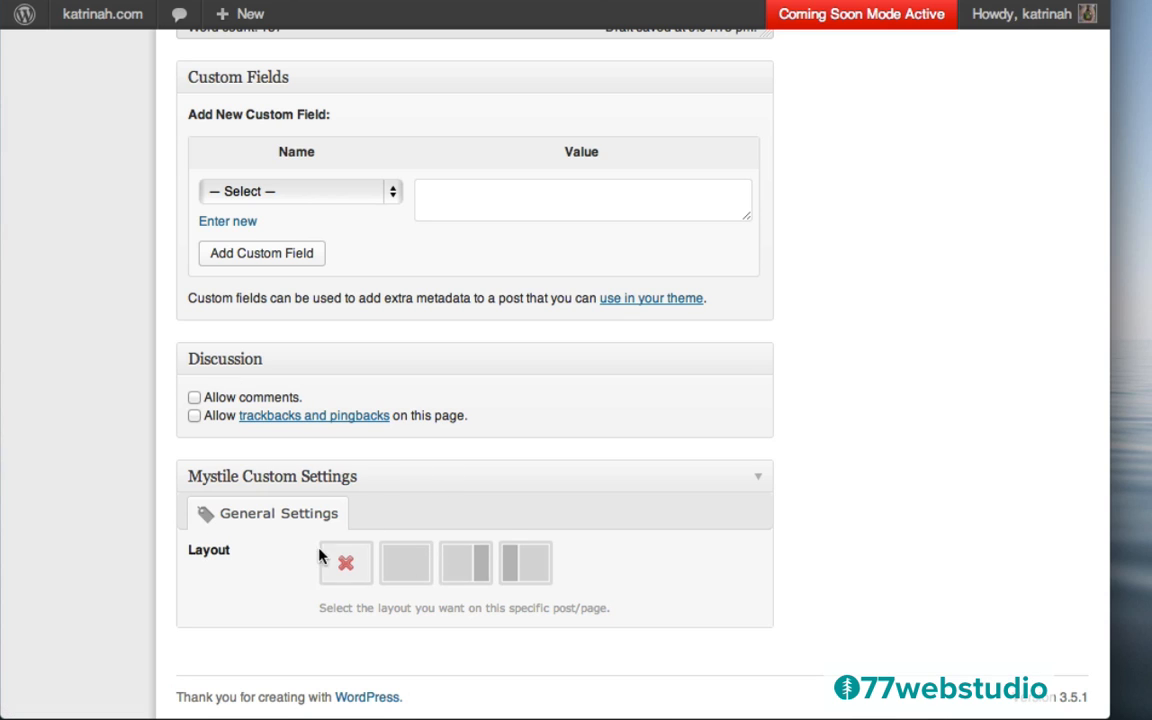
left_click(454, 562)
scroll(812, 356, "up", 5)
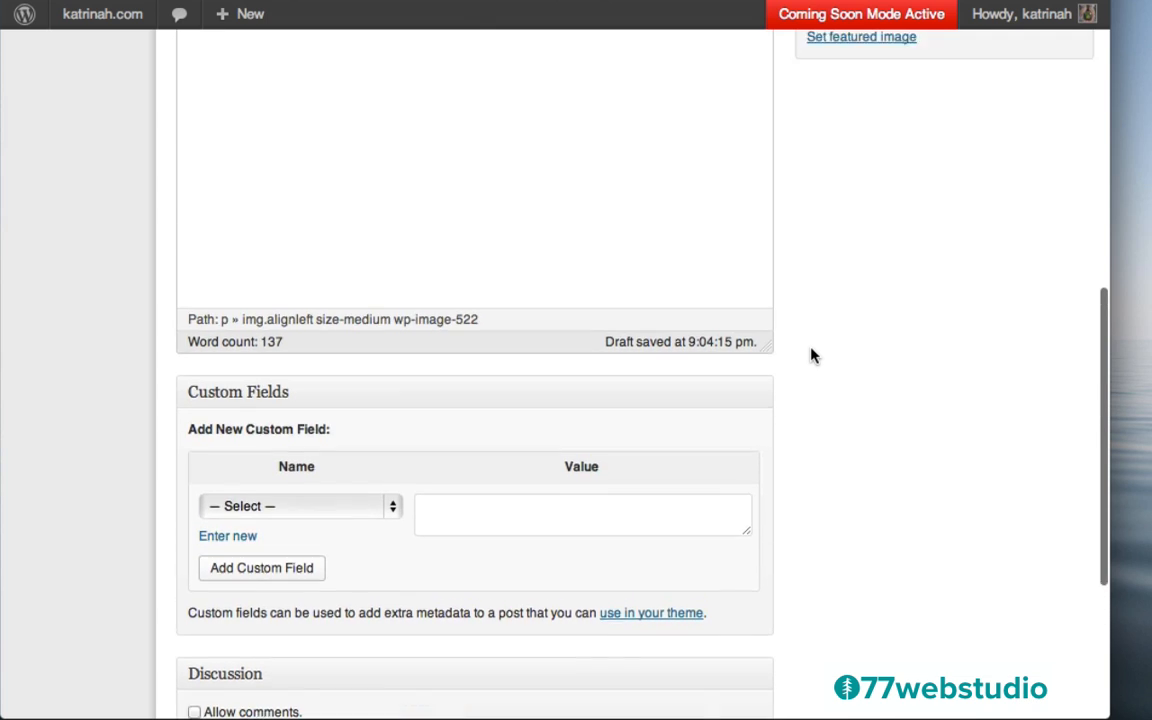
scroll(812, 356, "up", 5)
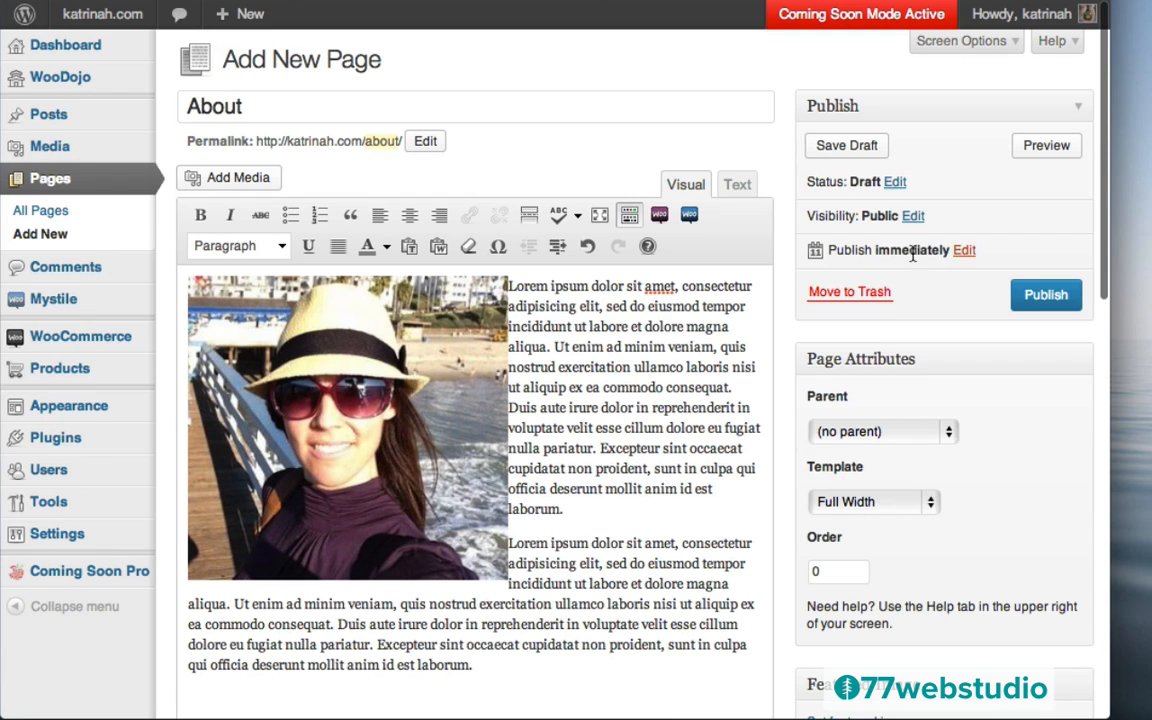
scroll(772, 462, "down", 8)
scroll(772, 462, "down", 9)
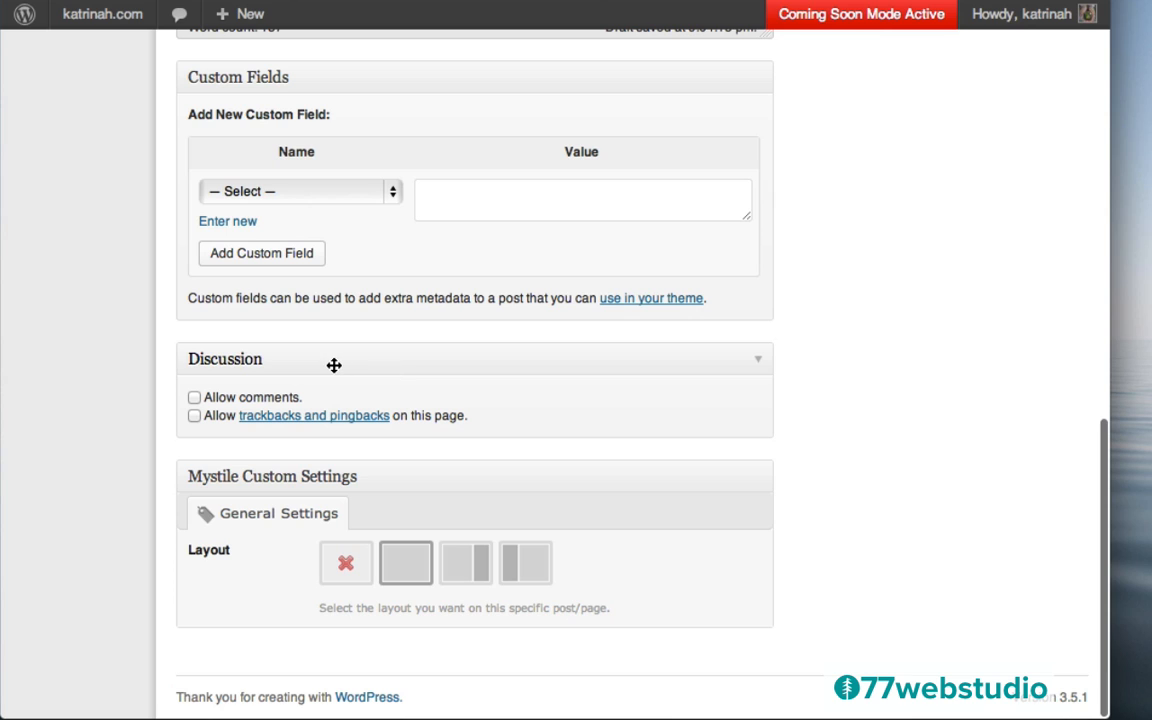
scroll(892, 224, "up", 13)
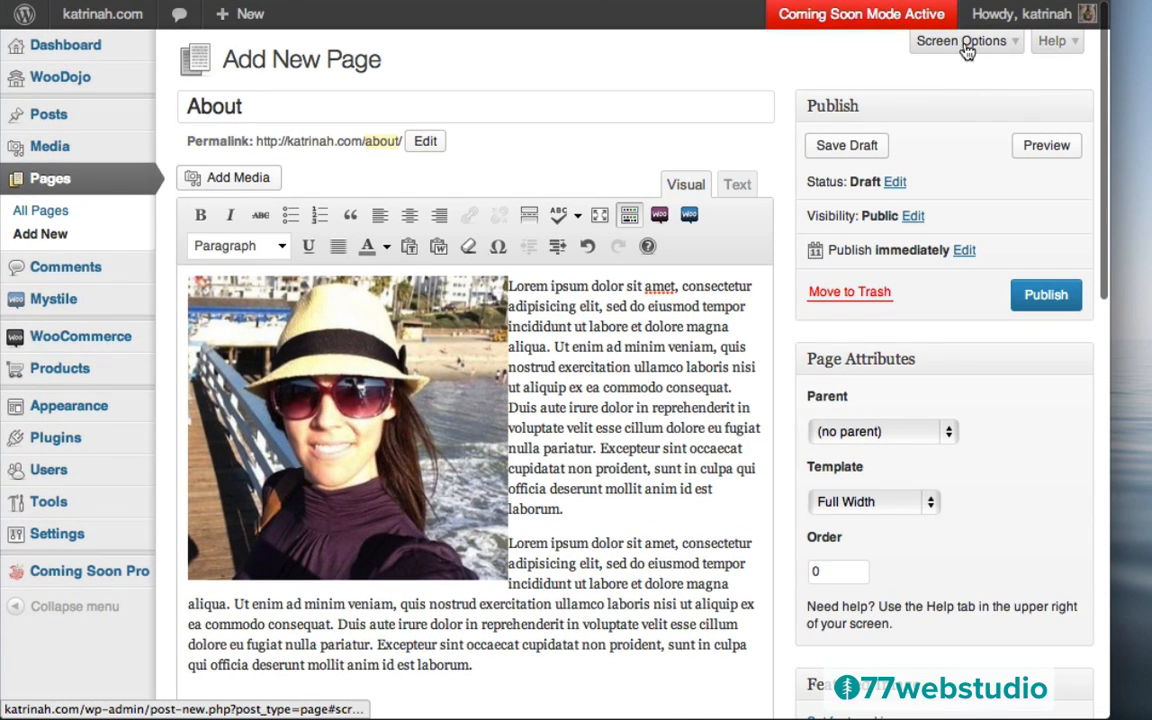
Publish the About page after briefly checking Screen Options
left_click(950, 42)
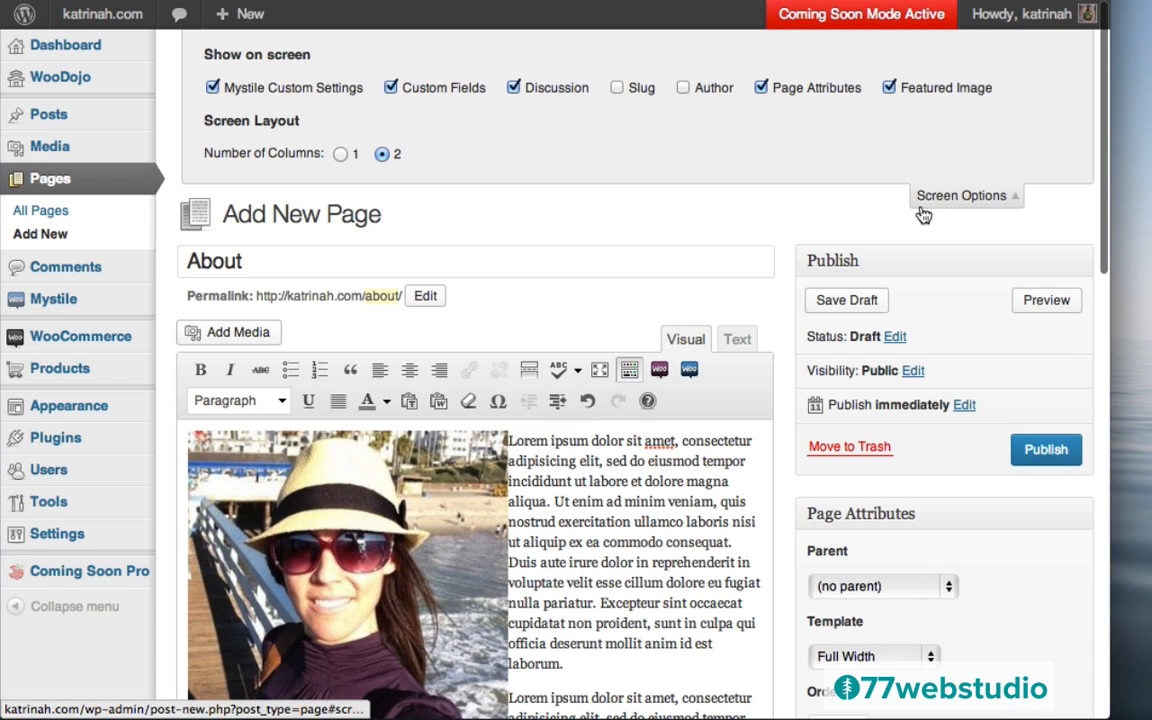
left_click(958, 197)
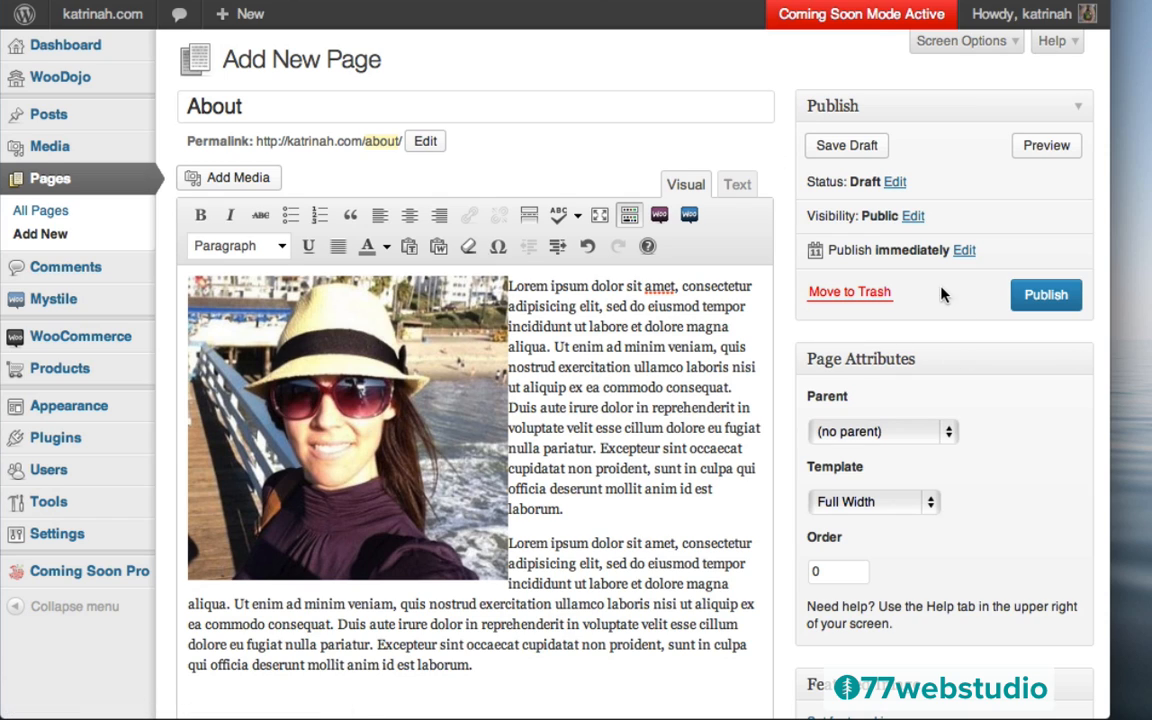
left_click(1033, 298)
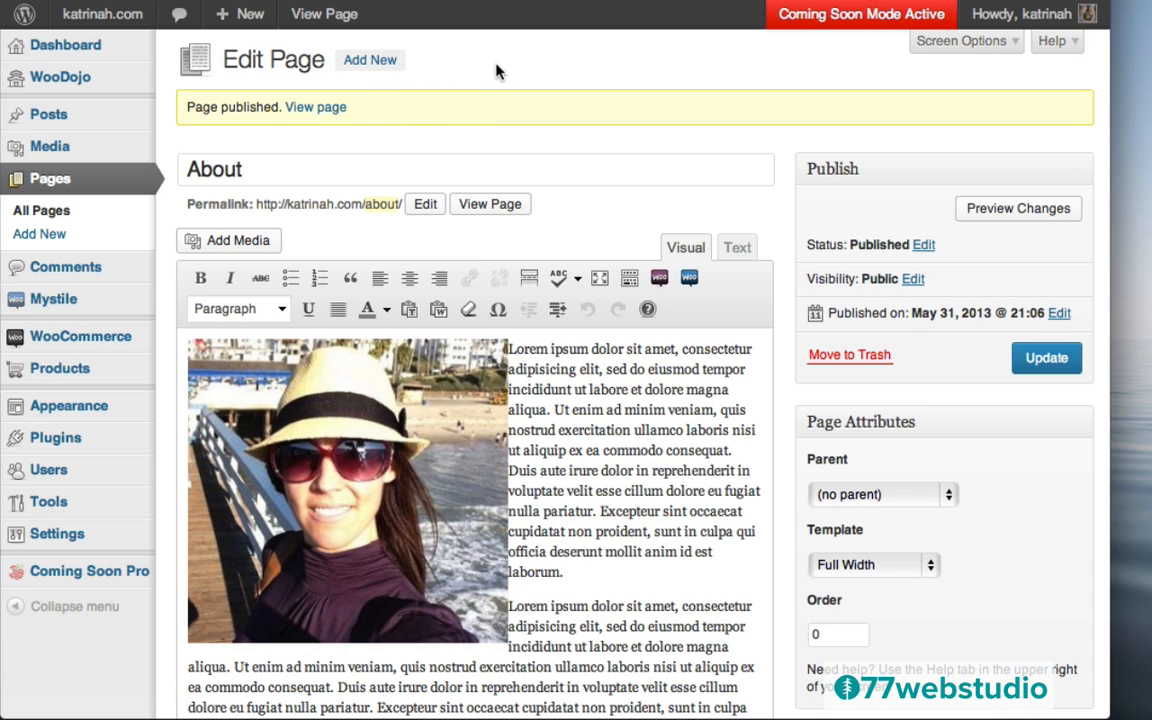
left_click(378, 62)
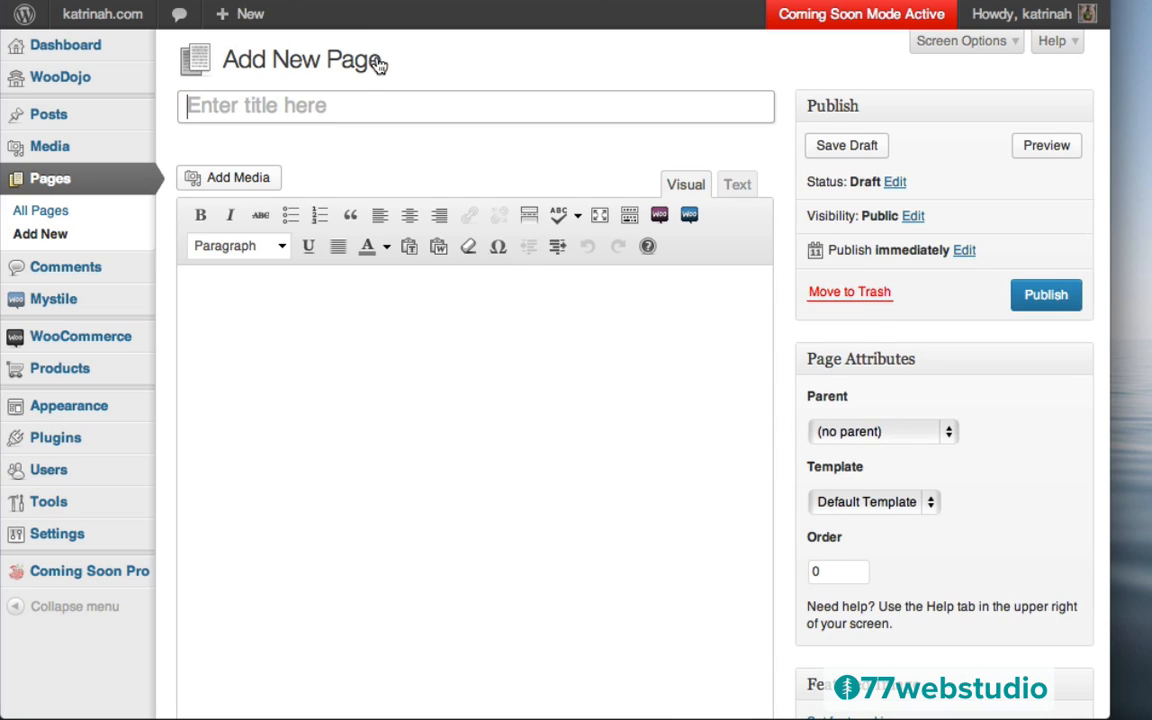
Title the new page 'Blog' and set its template to Blog
type("Blog")
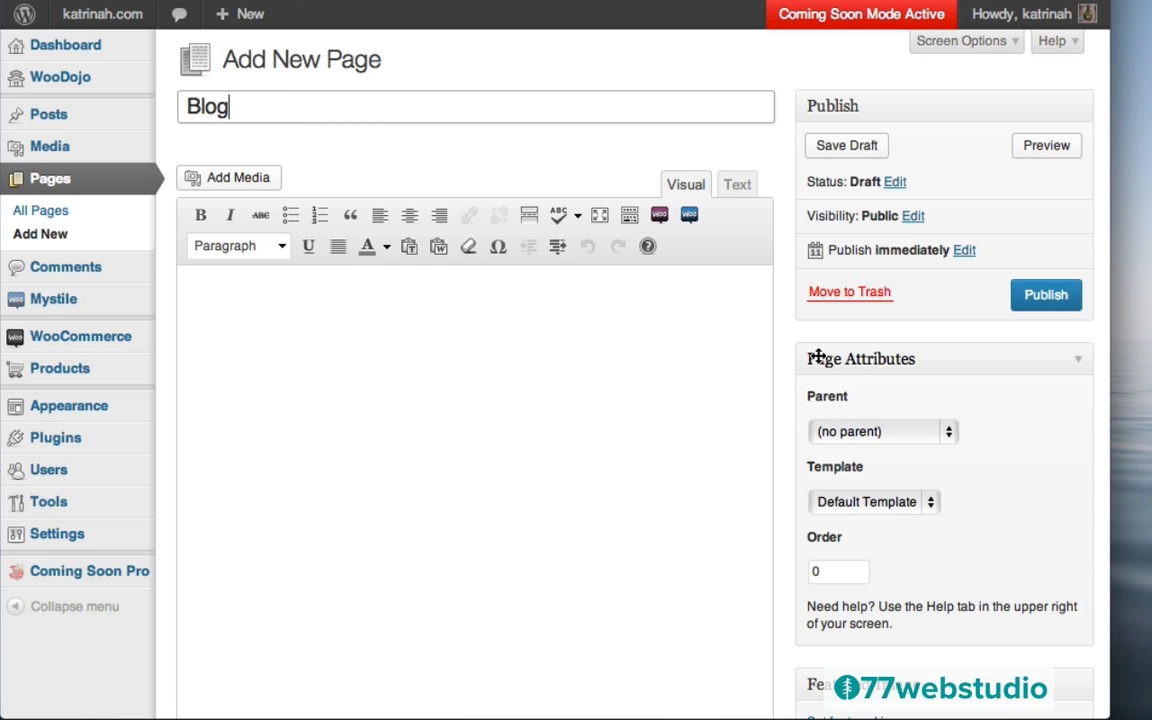
scroll(774, 316, "down", 5)
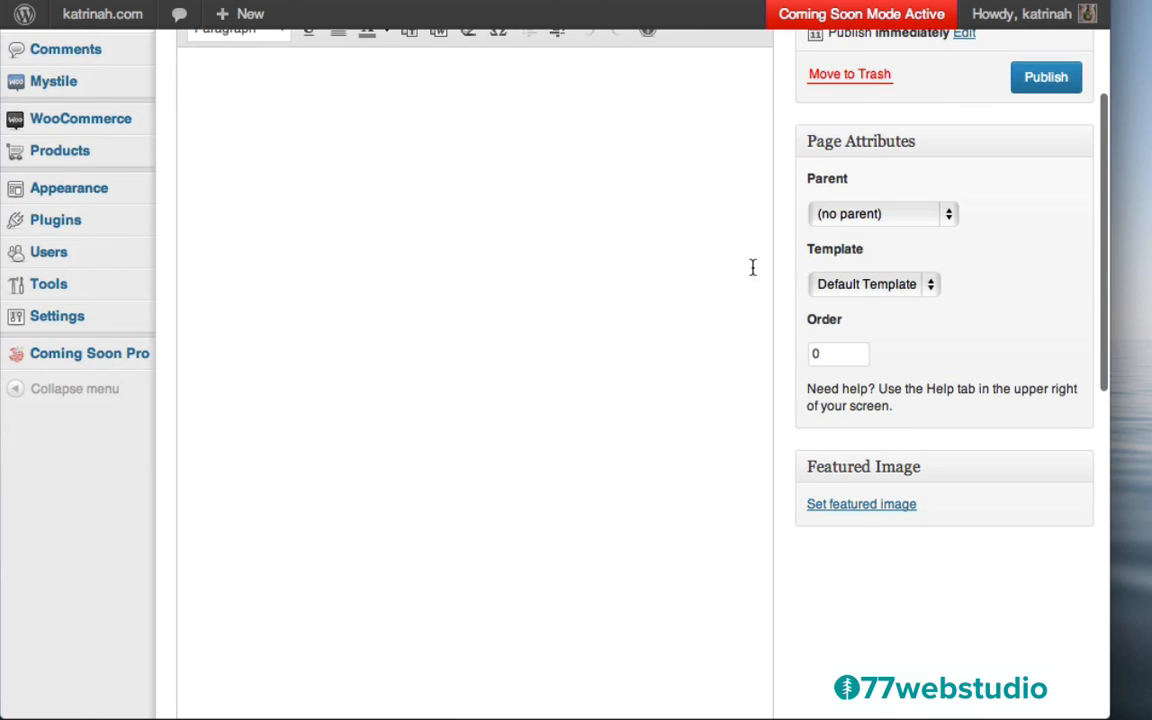
left_click(846, 287)
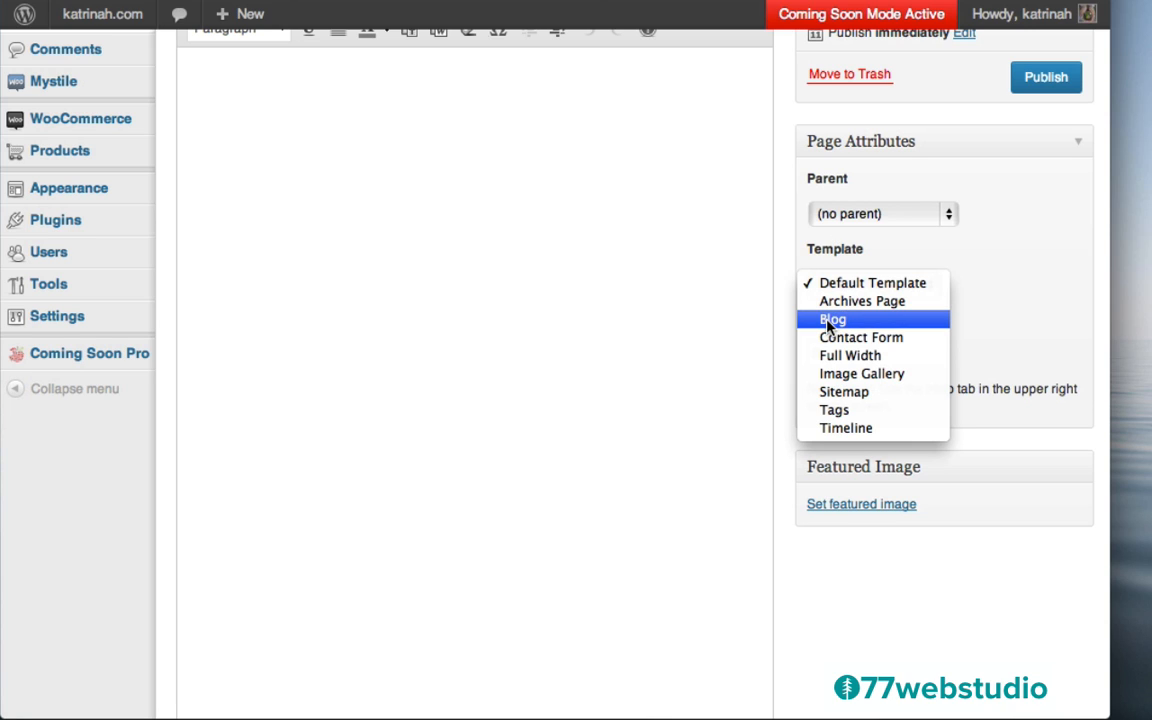
left_click(828, 321)
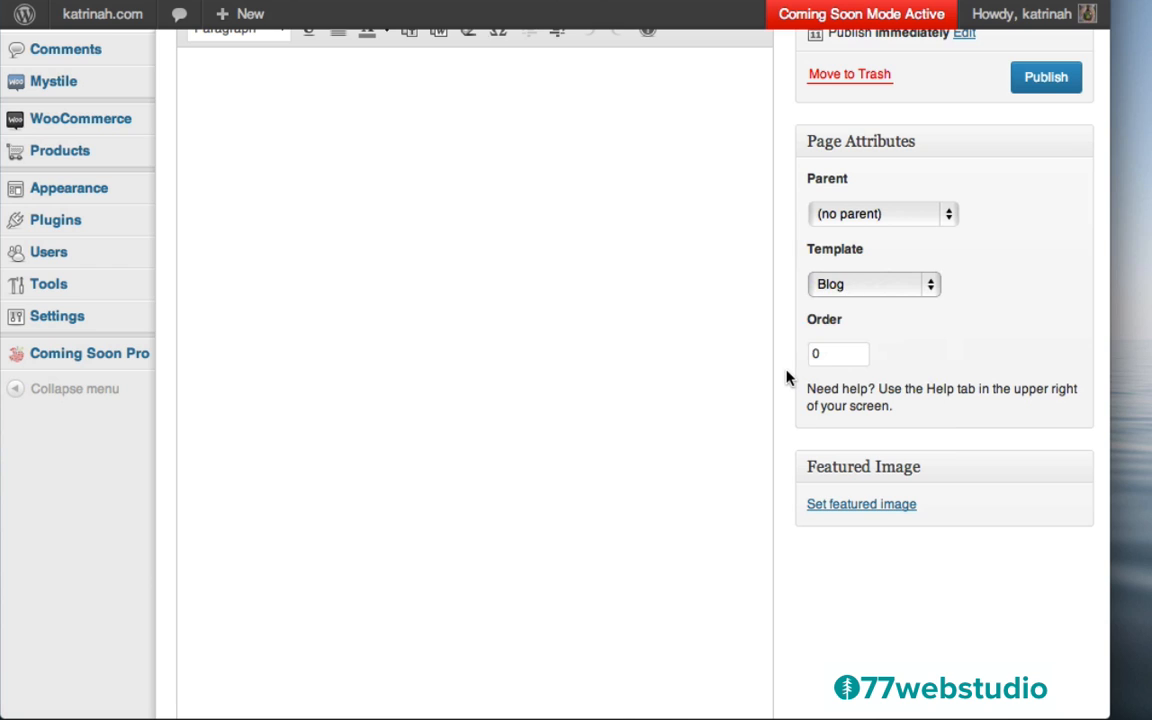
Disable comments and trackbacks, pick the right-sidebar layout, and publish the Blog page
scroll(786, 378, "down", 10)
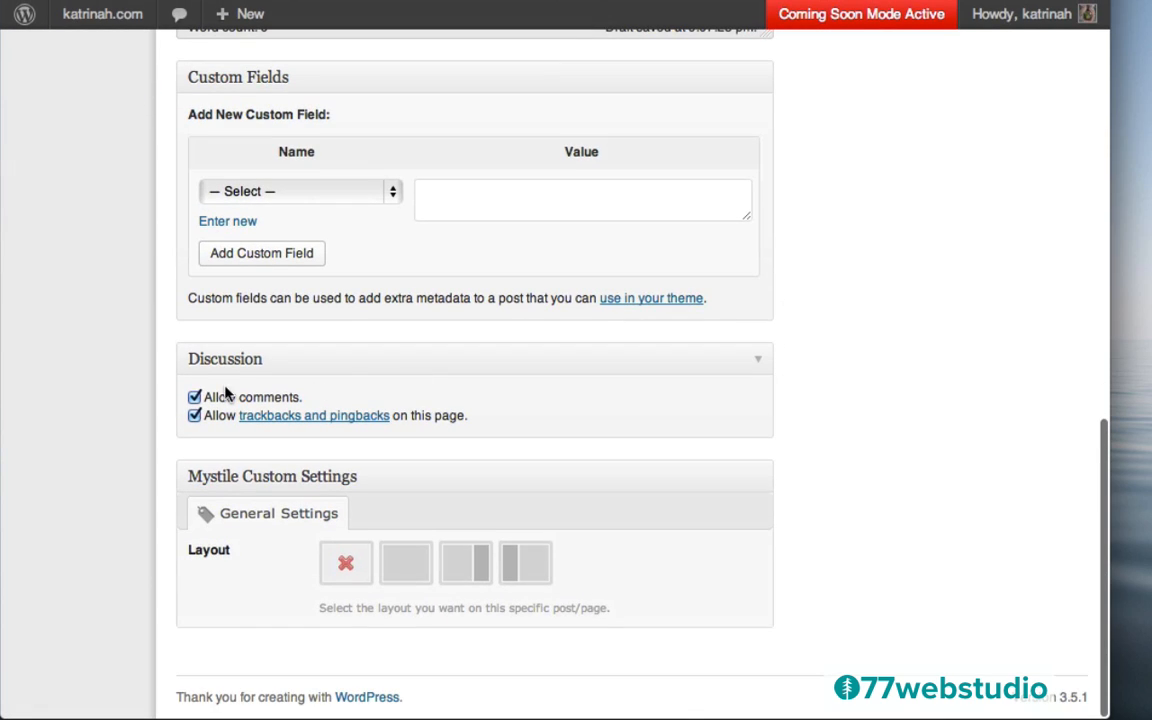
left_click(194, 398)
left_click(194, 416)
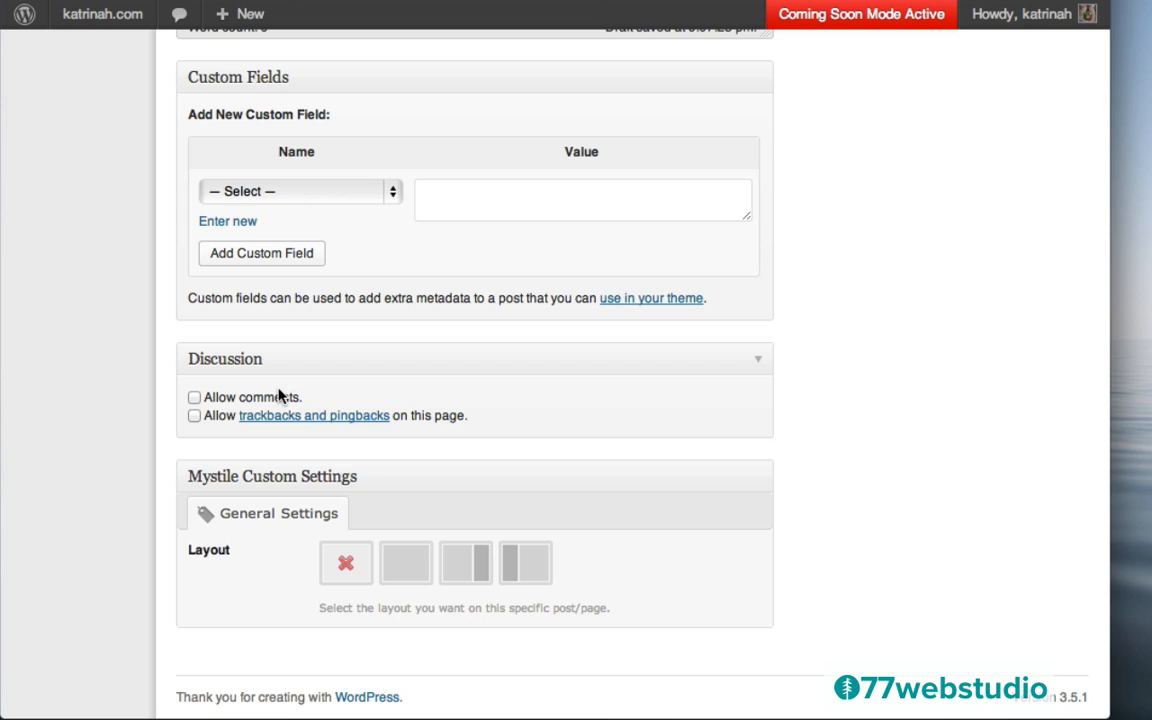
left_click(398, 562)
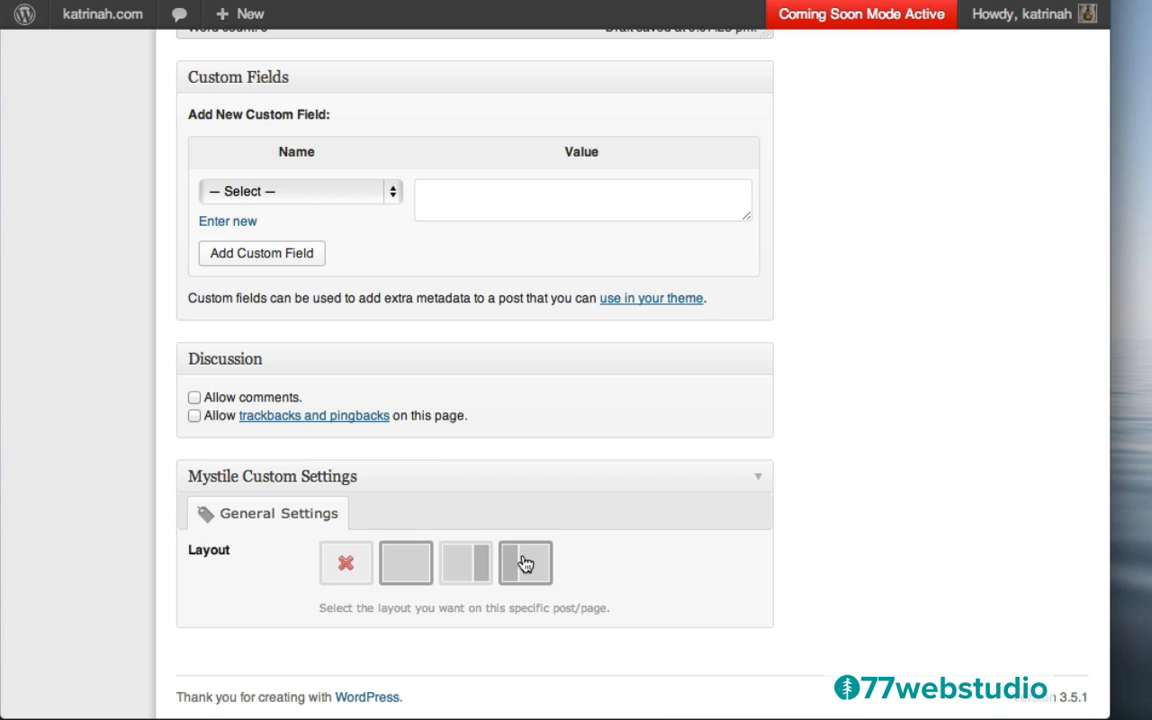
left_click(463, 568)
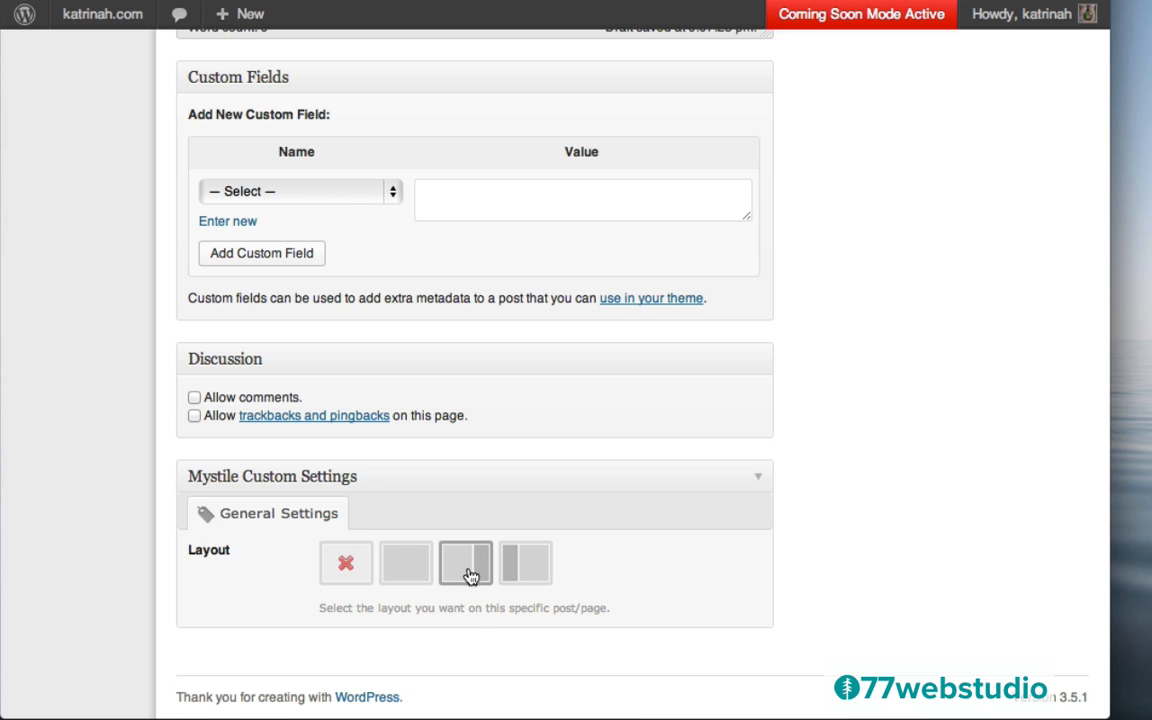
scroll(931, 329, "up", 15)
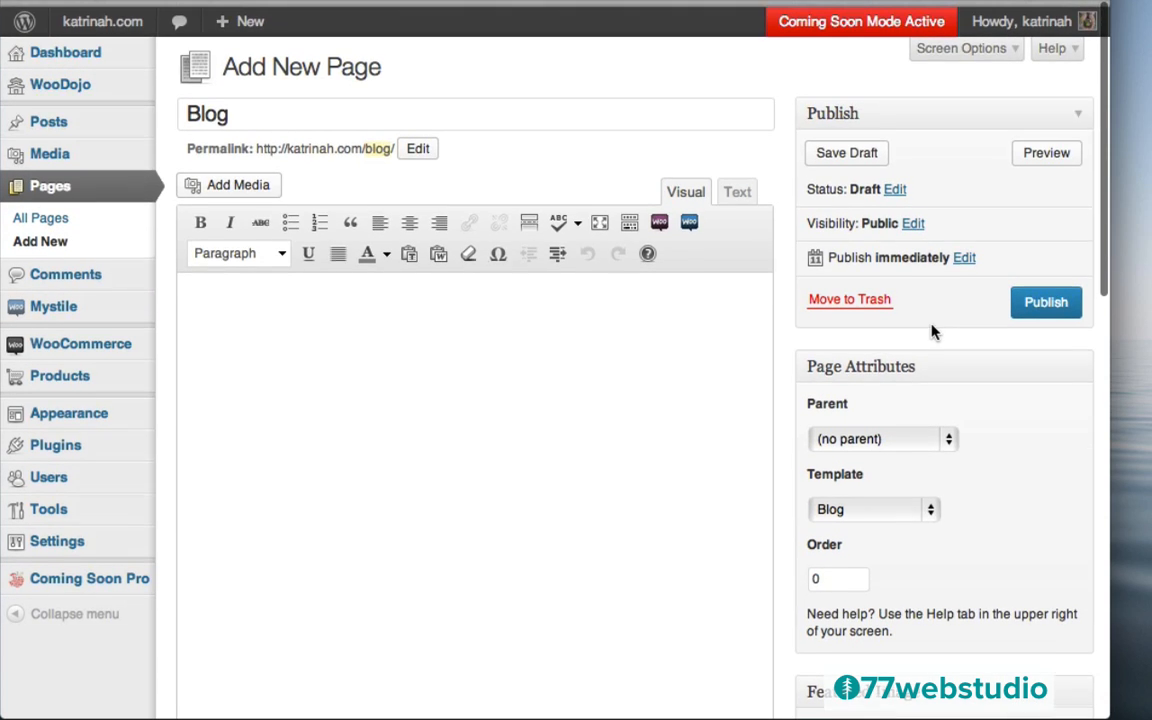
left_click(1040, 294)
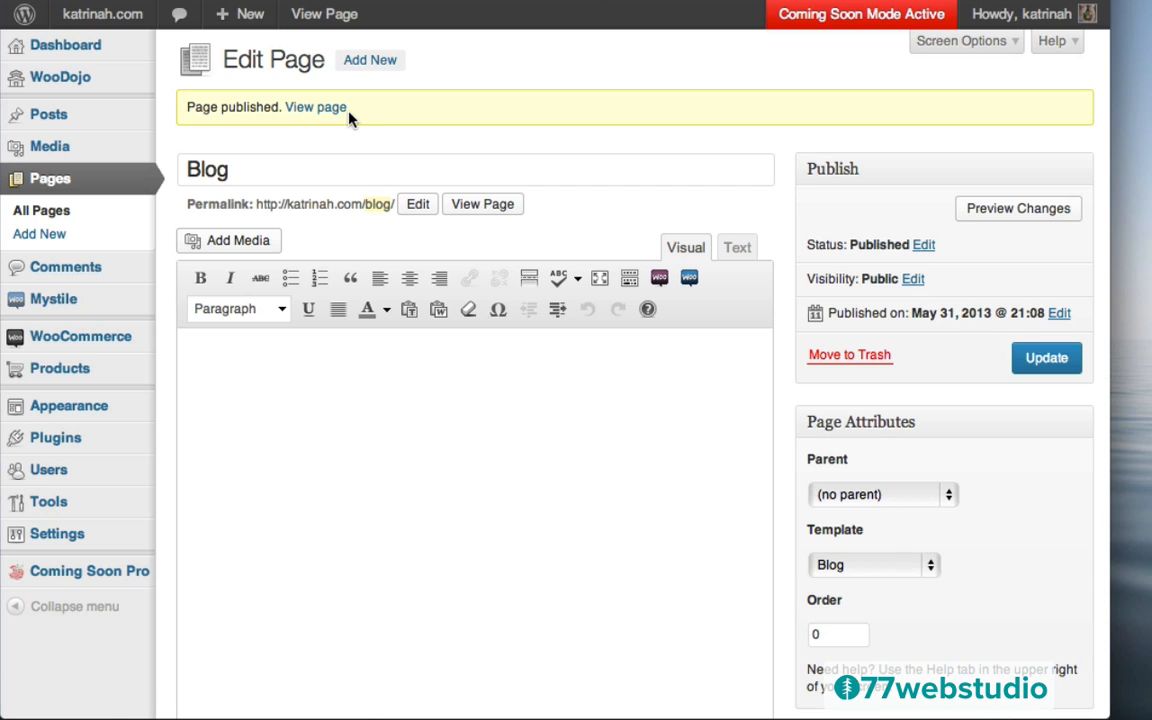
Start a new page titled 'Contact' using the Contact Form template
left_click(370, 61)
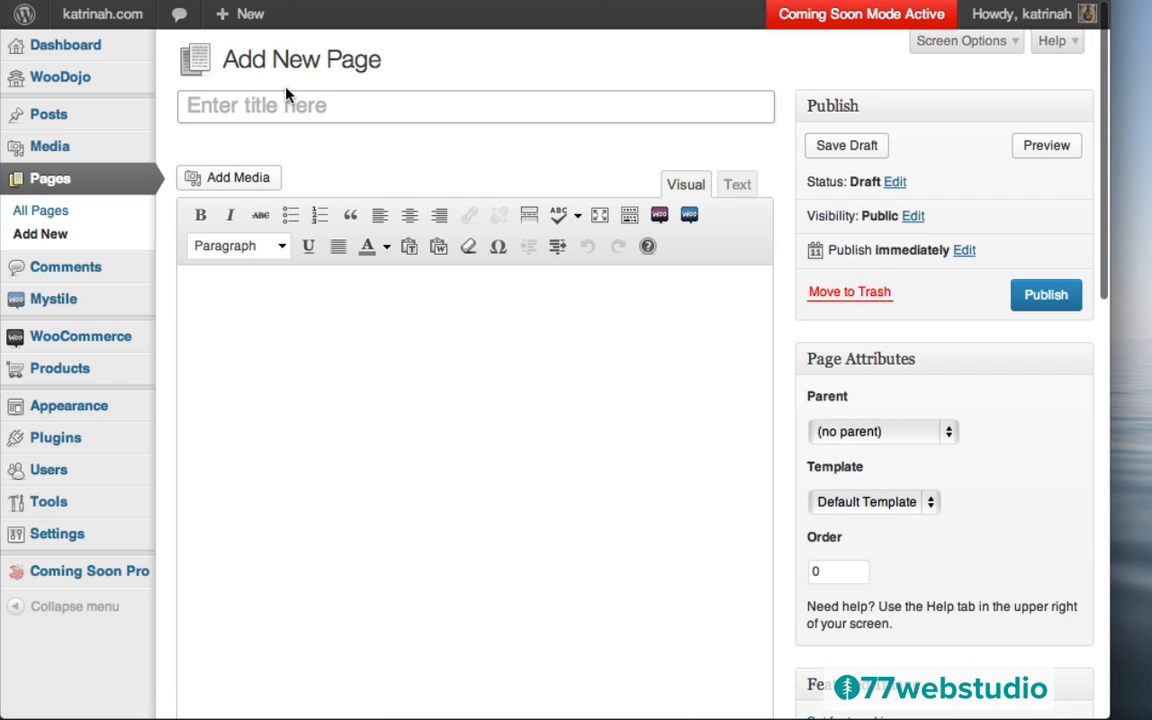
left_click(286, 95)
type("Contact")
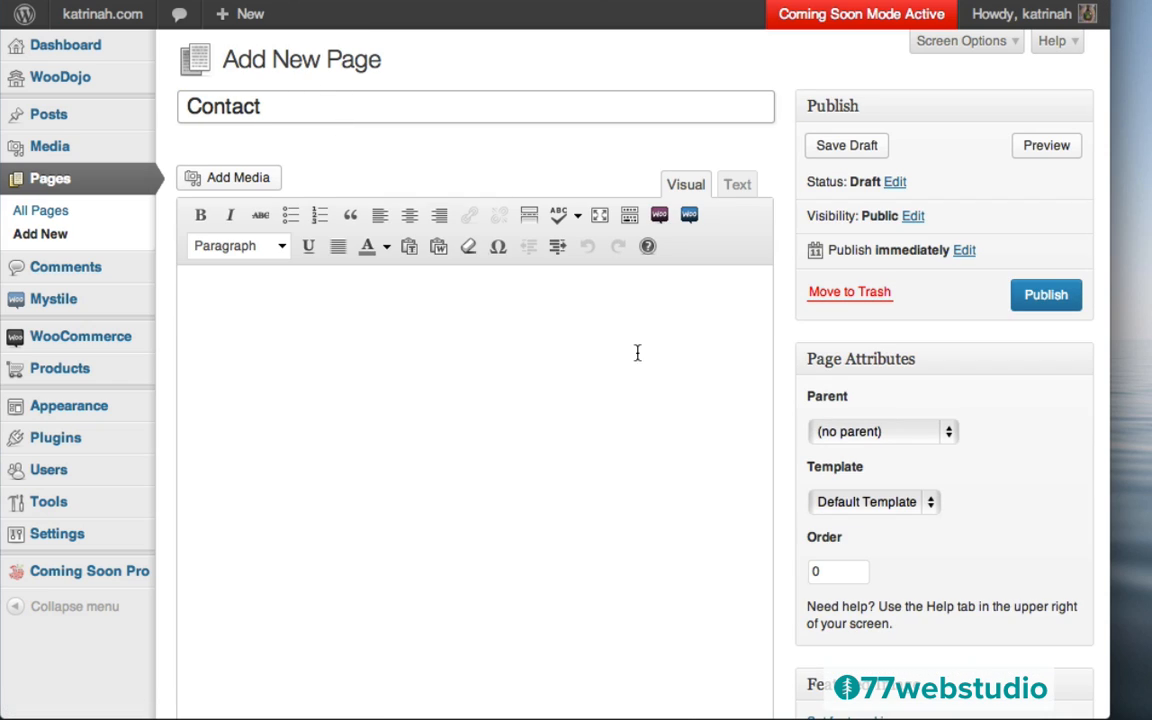
left_click(563, 545)
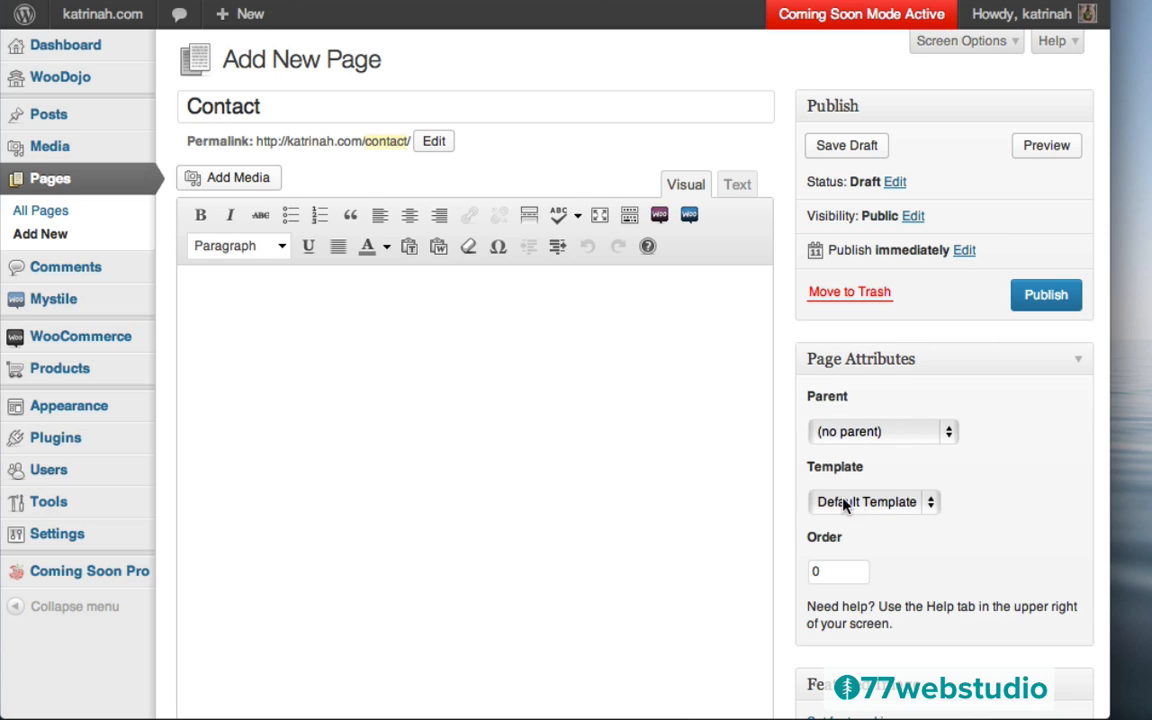
left_click(852, 505)
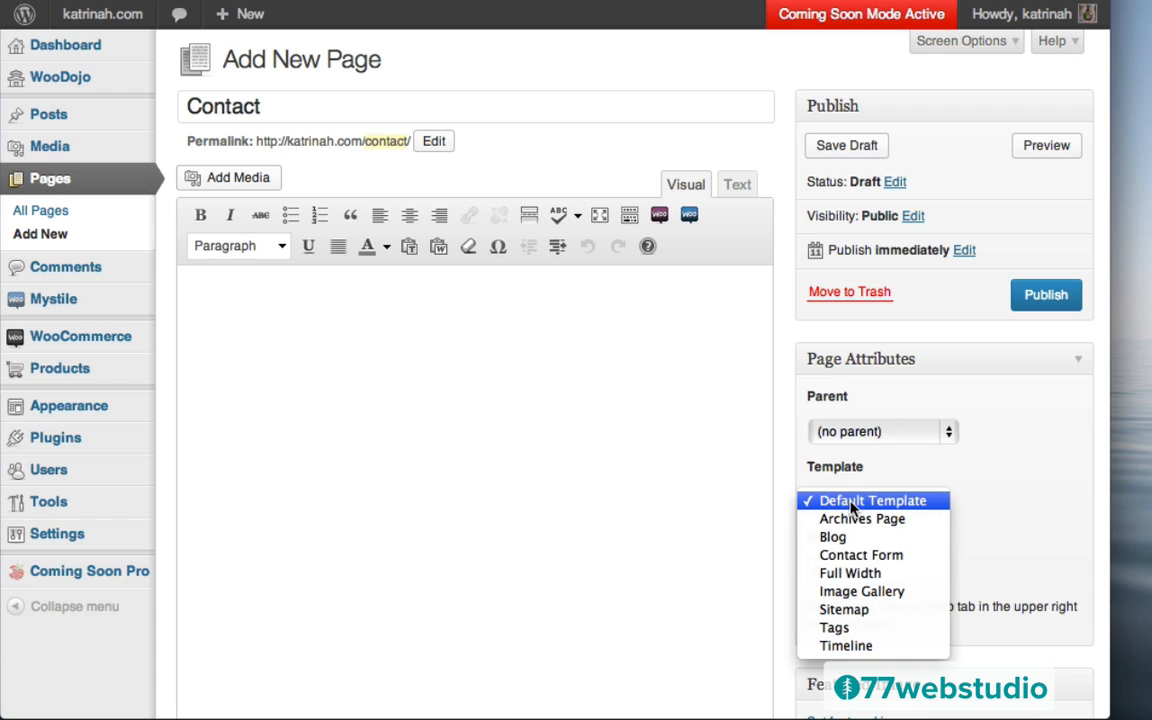
left_click(843, 556)
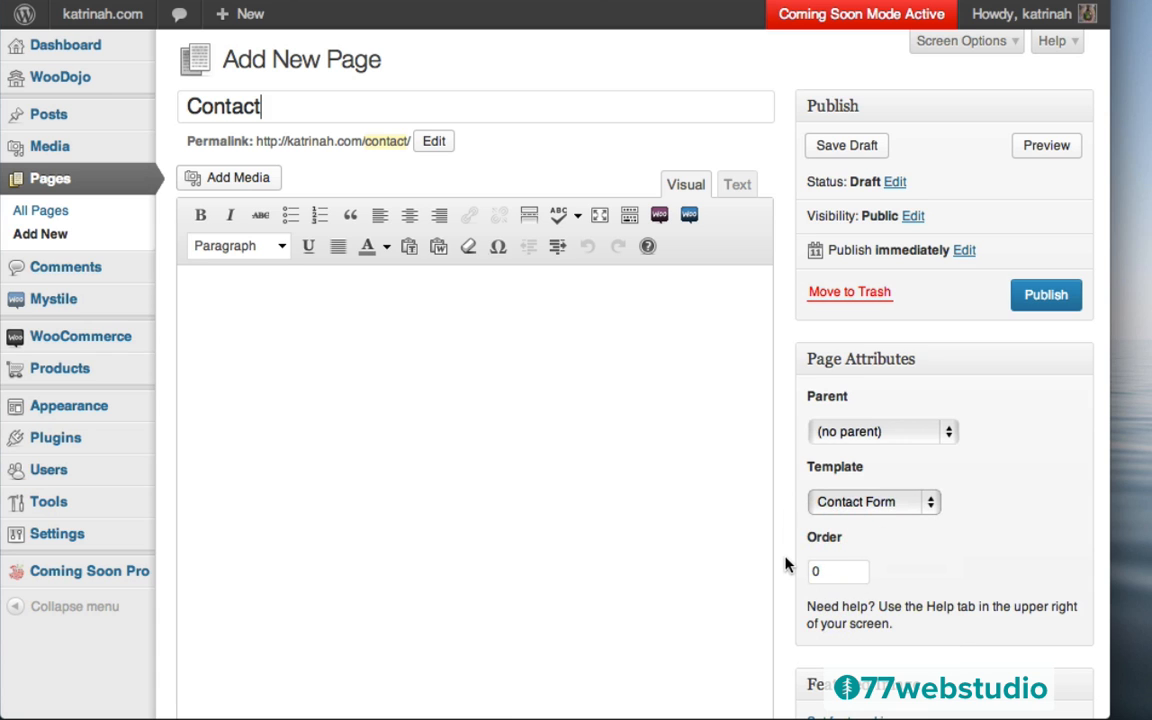
Turn off comments on the Contact page and publish it
scroll(787, 562, "down", 5)
scroll(785, 563, "down", 5)
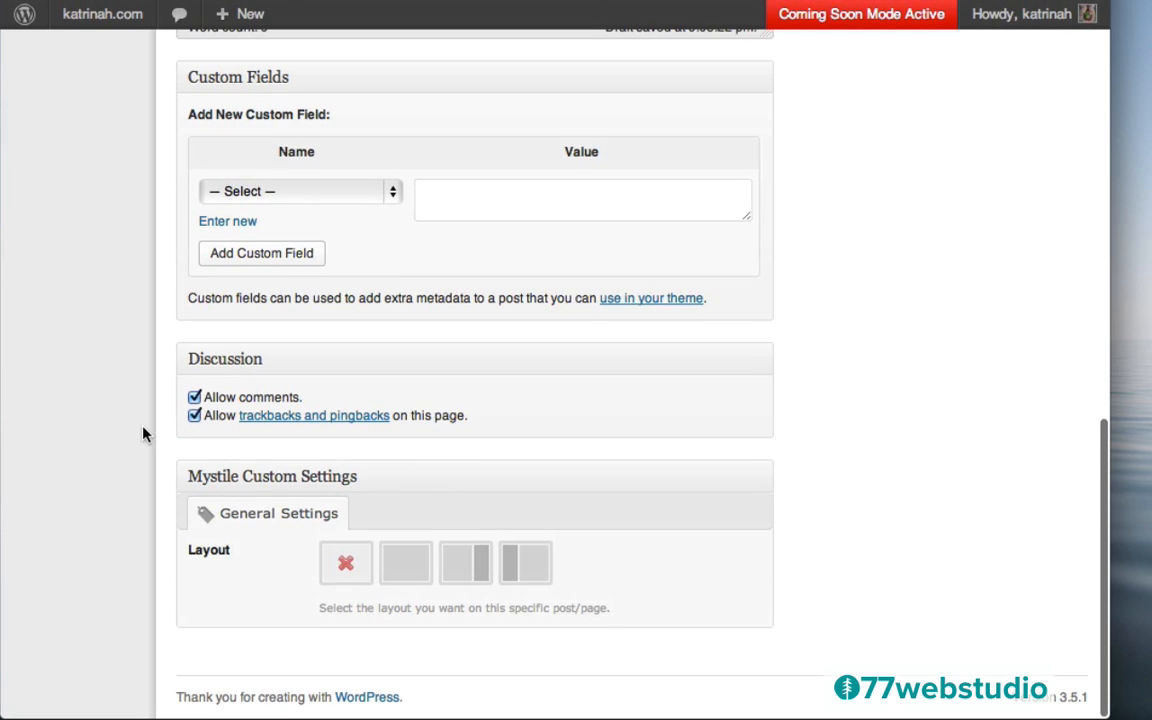
left_click(194, 398)
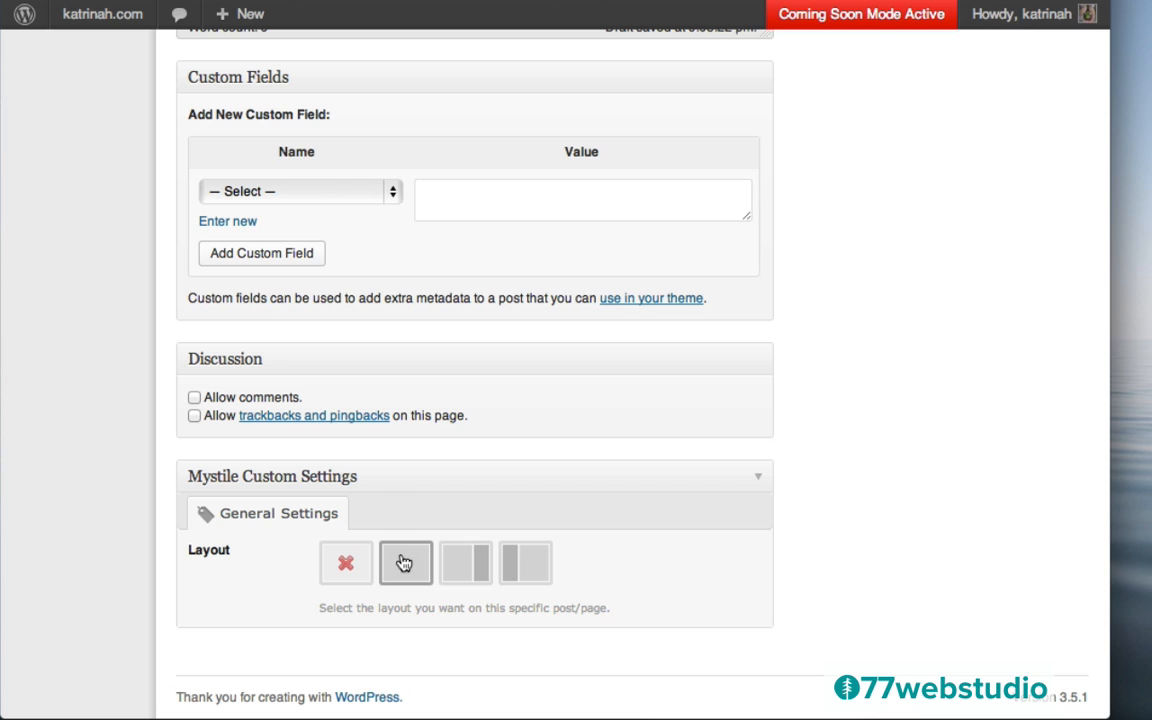
scroll(951, 316, "up", 15)
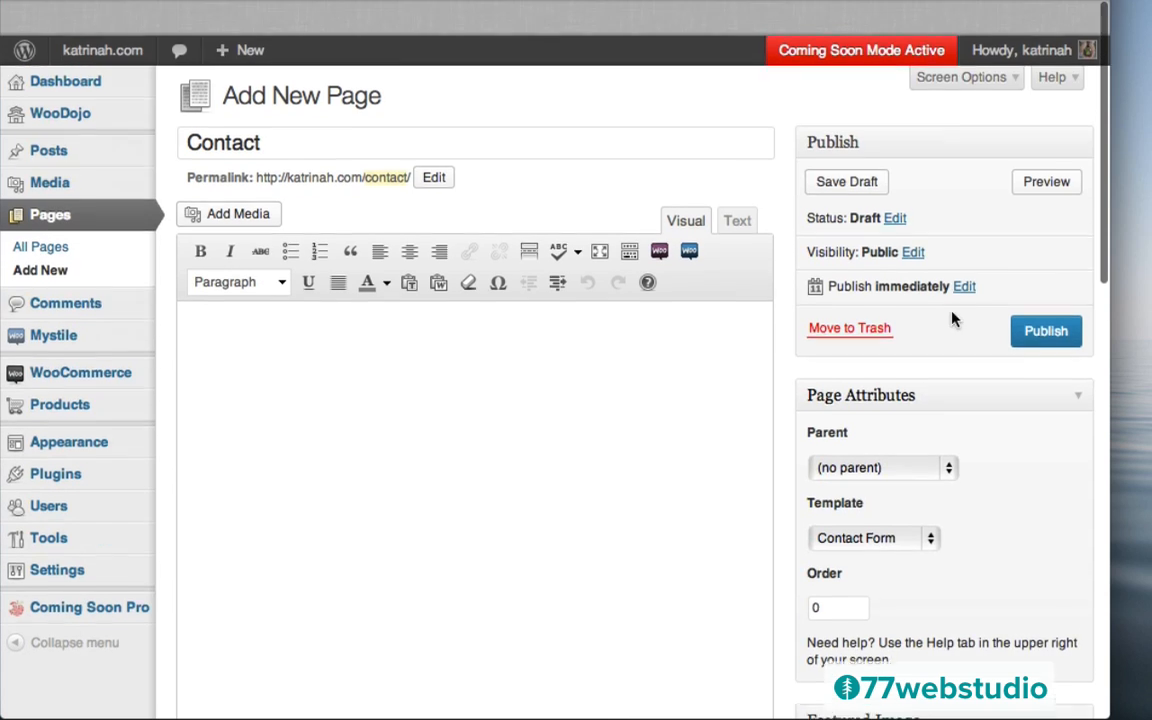
left_click(1041, 298)
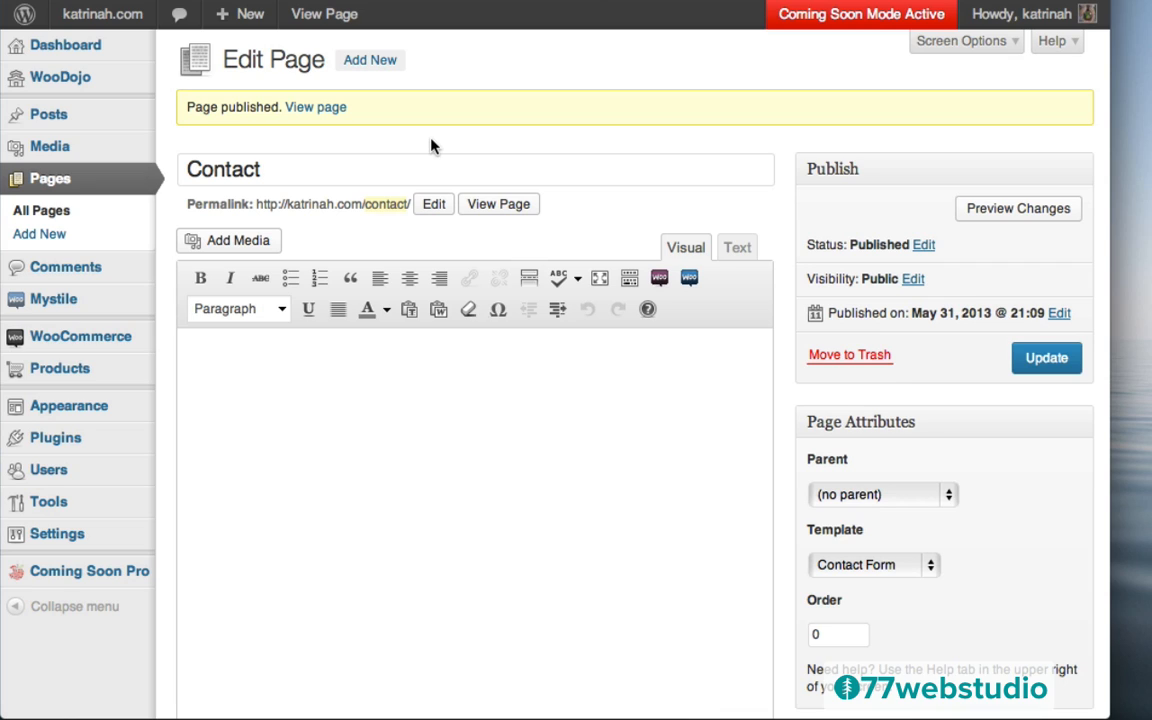
Create a new menu named 'Menu' in Appearance > Menus
mouse_move(22, 406)
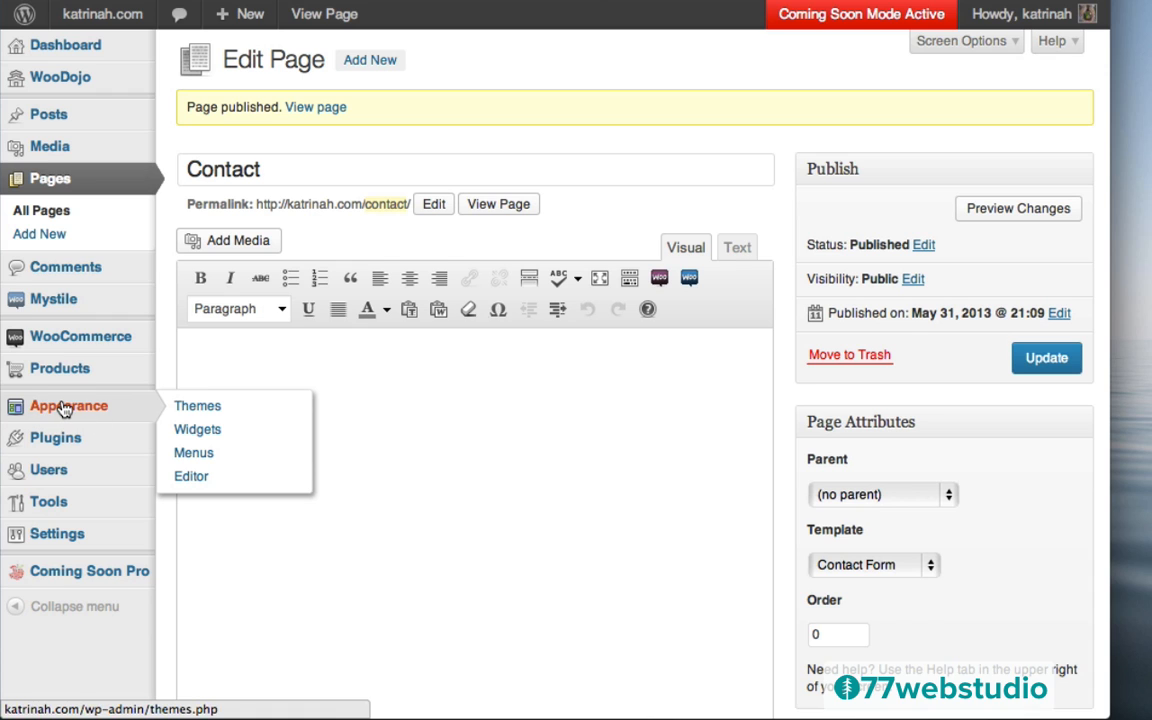
left_click(199, 456)
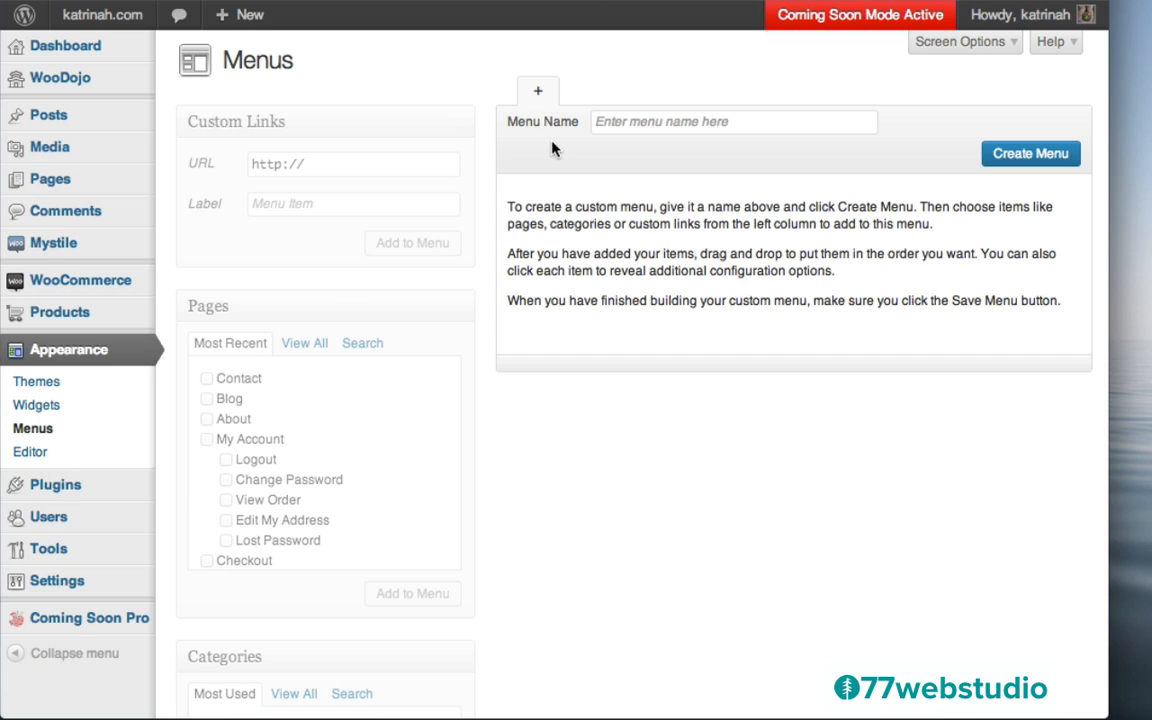
left_click(616, 123)
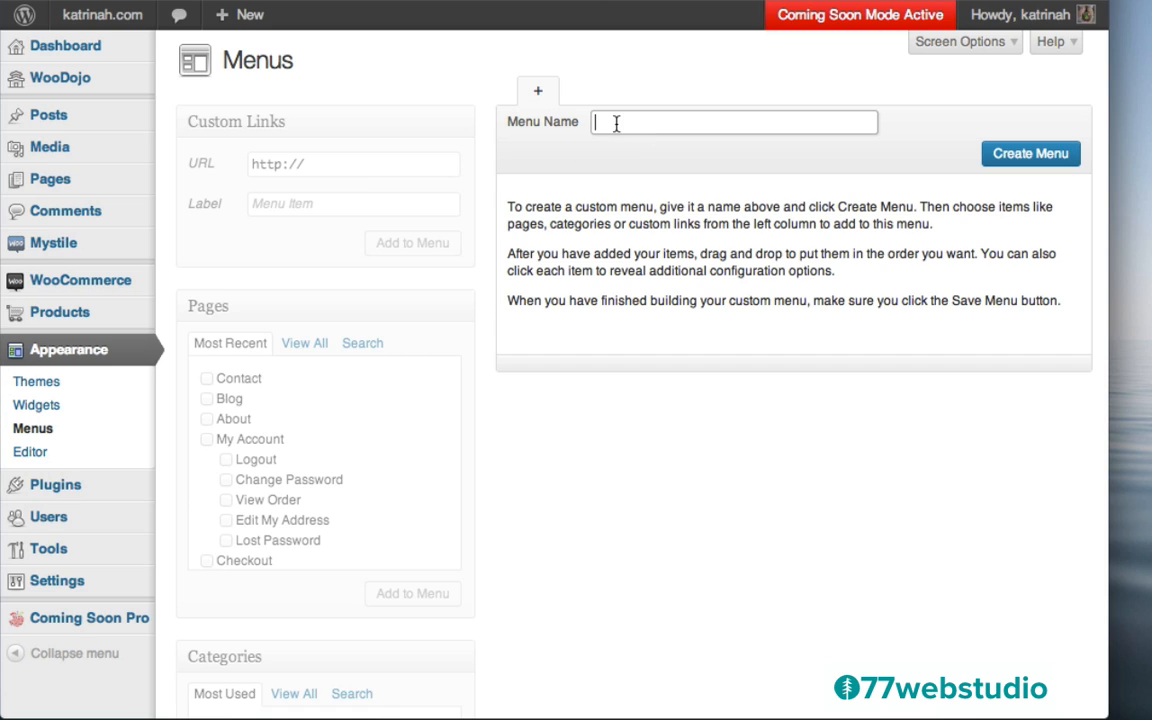
type("Menu")
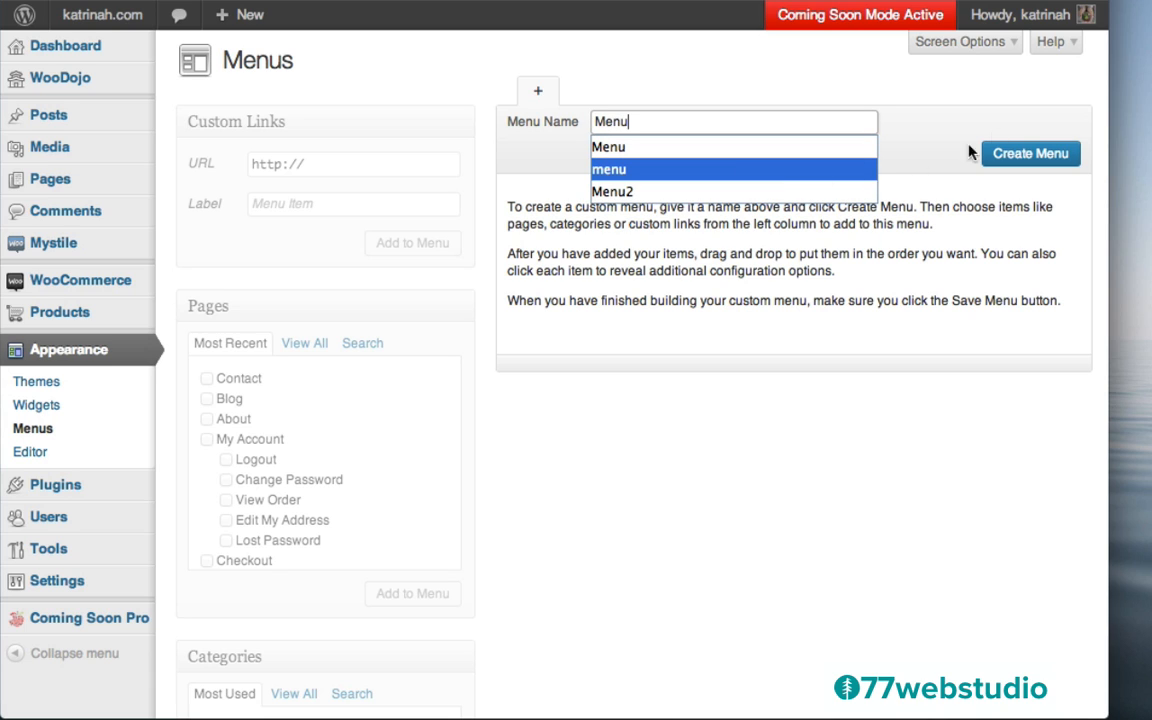
left_click(1023, 157)
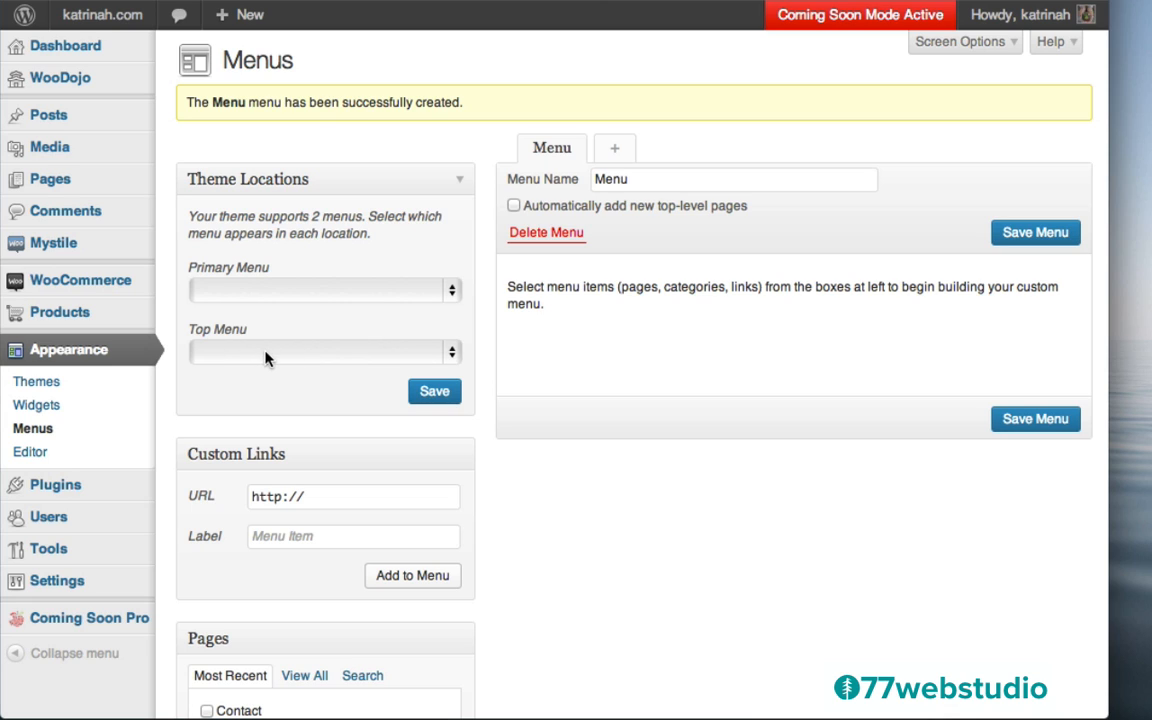
Create a second menu named 'Top Menu'
left_click(617, 153)
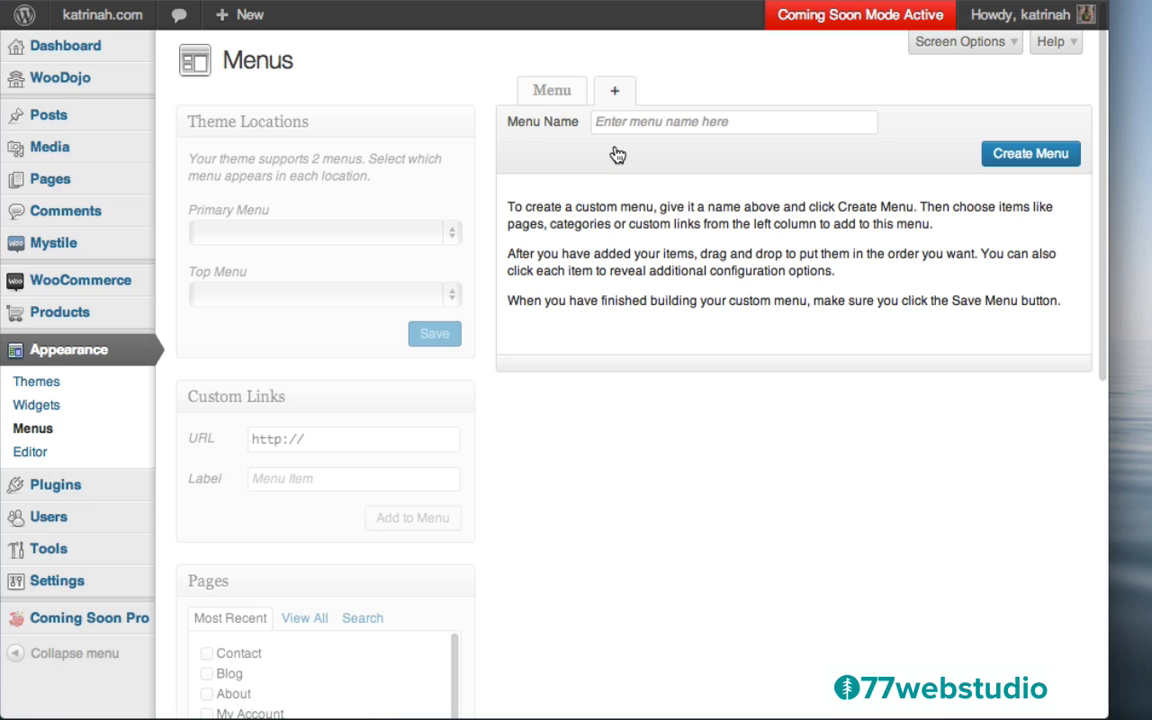
left_click(613, 121)
type("Top Menu")
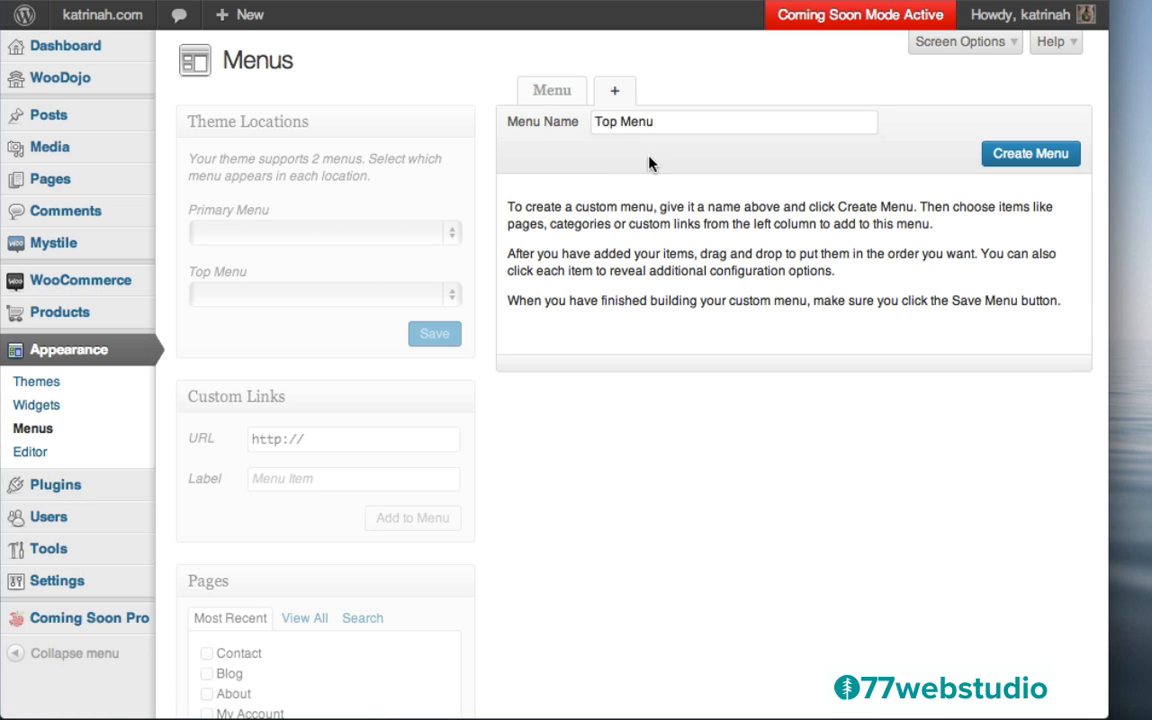
left_click(1028, 155)
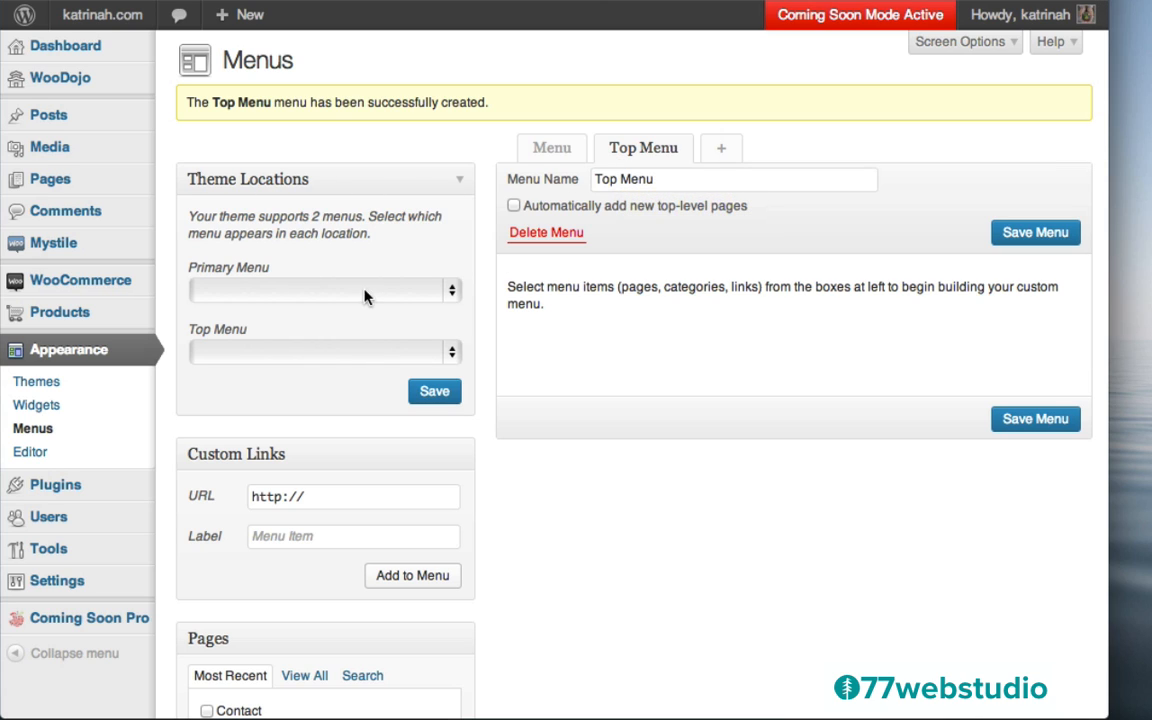
Assign Menu to the Primary location and Top Menu to the Top location, then save
left_click(262, 284)
left_click(257, 312)
left_click(249, 355)
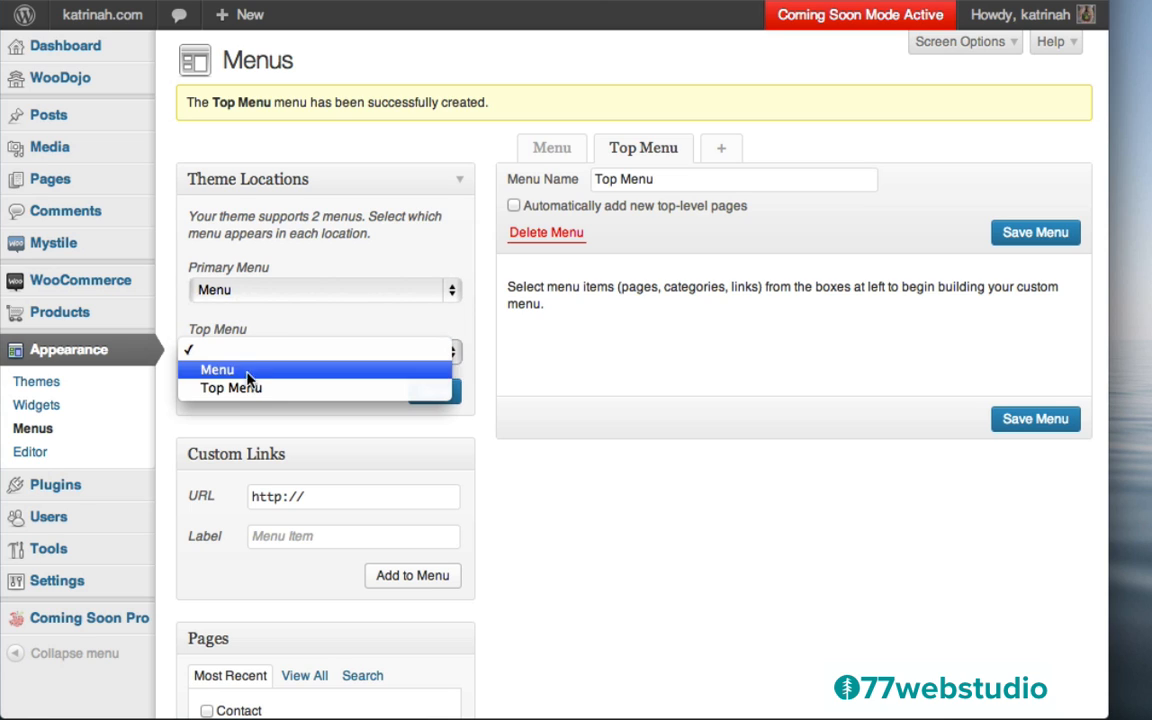
left_click(258, 391)
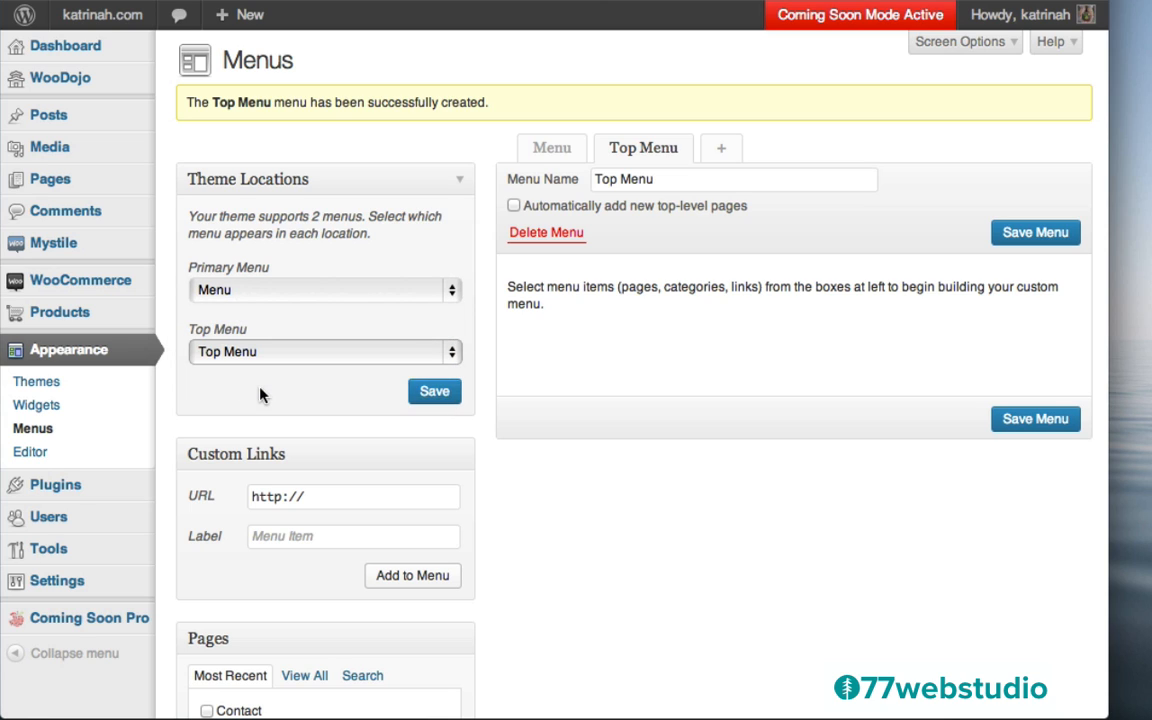
left_click(440, 393)
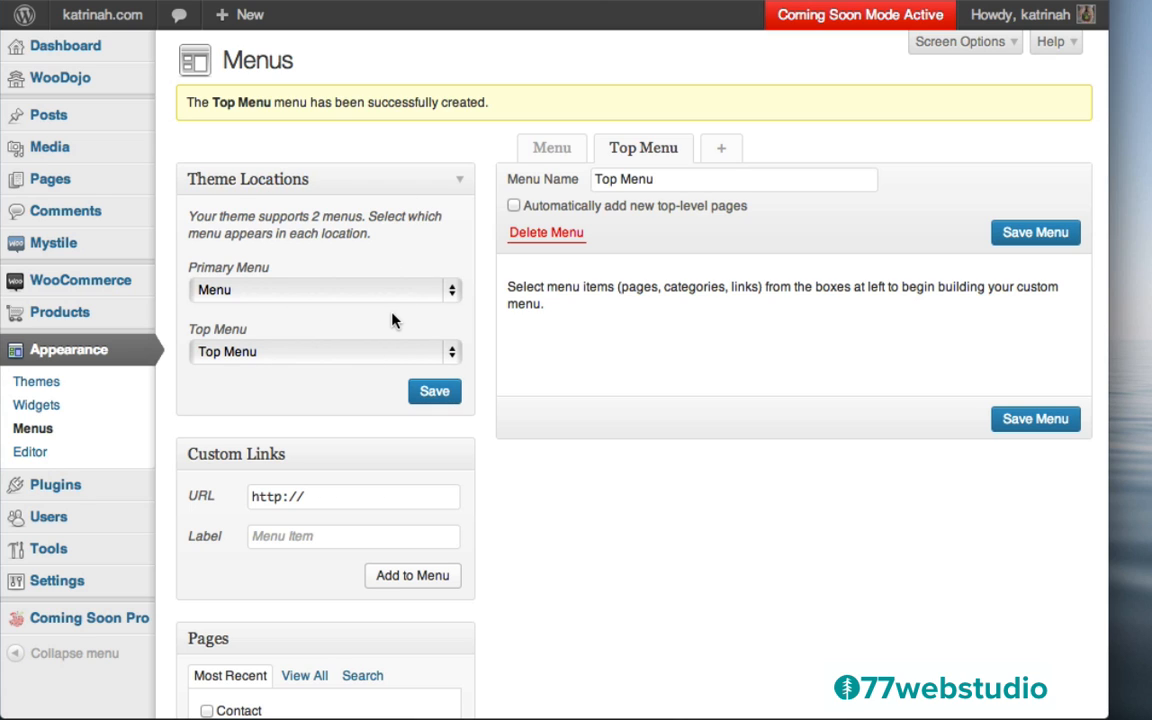
Add a 'Home' custom link pointing to katrinah.com to Menu
left_click(552, 150)
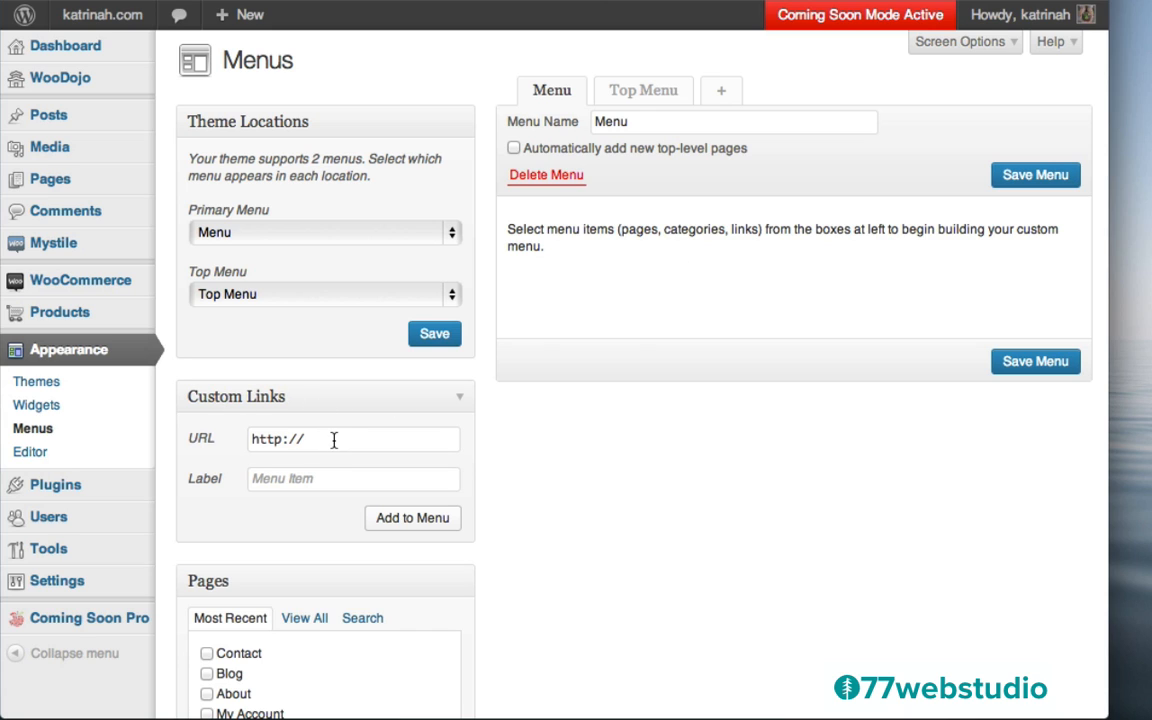
left_click(293, 480)
type("Home")
left_click(347, 444)
type("katrinah.com")
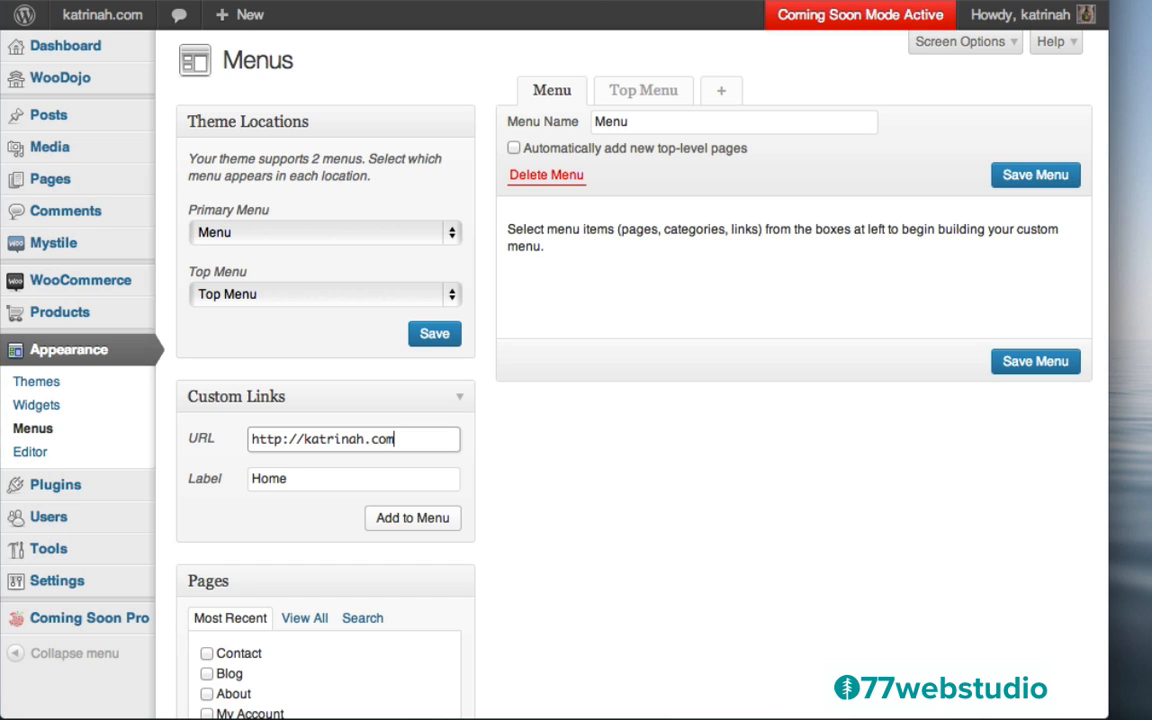
left_click(422, 519)
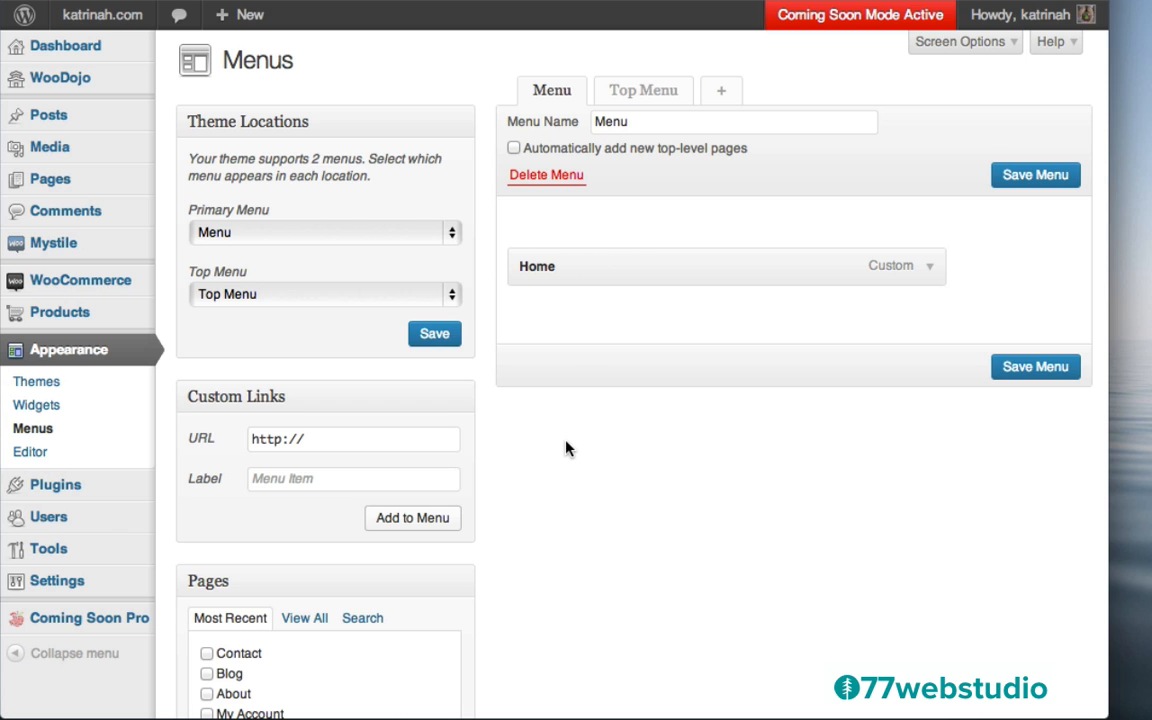
Add the About, Blog, Contact, Cart and Shop pages to the menu
scroll(566, 449, "down", 5)
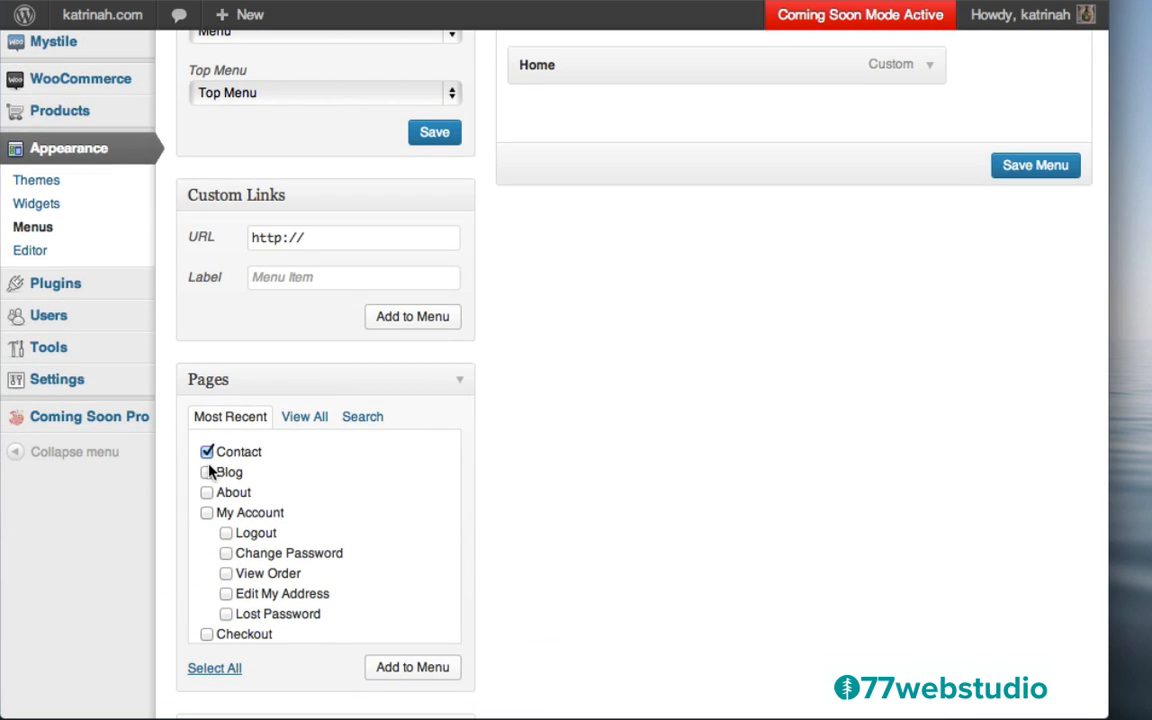
left_click(207, 494)
scroll(388, 593, "down", 5)
scroll(388, 593, "down", 1)
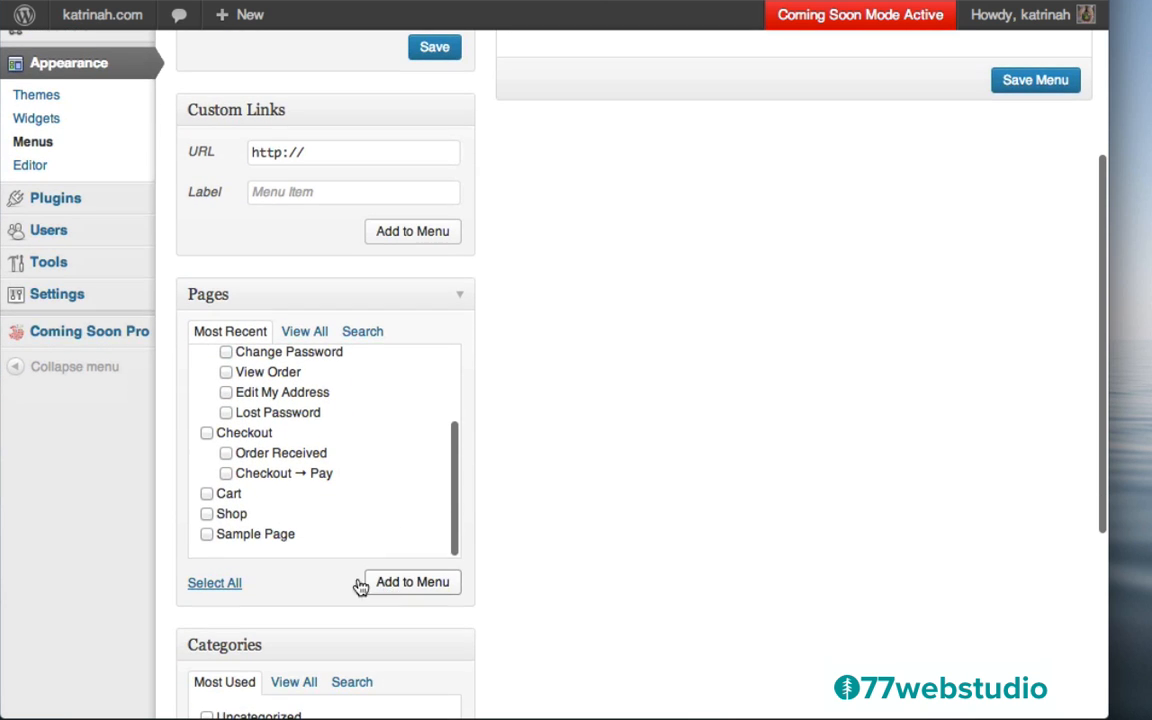
left_click(207, 494)
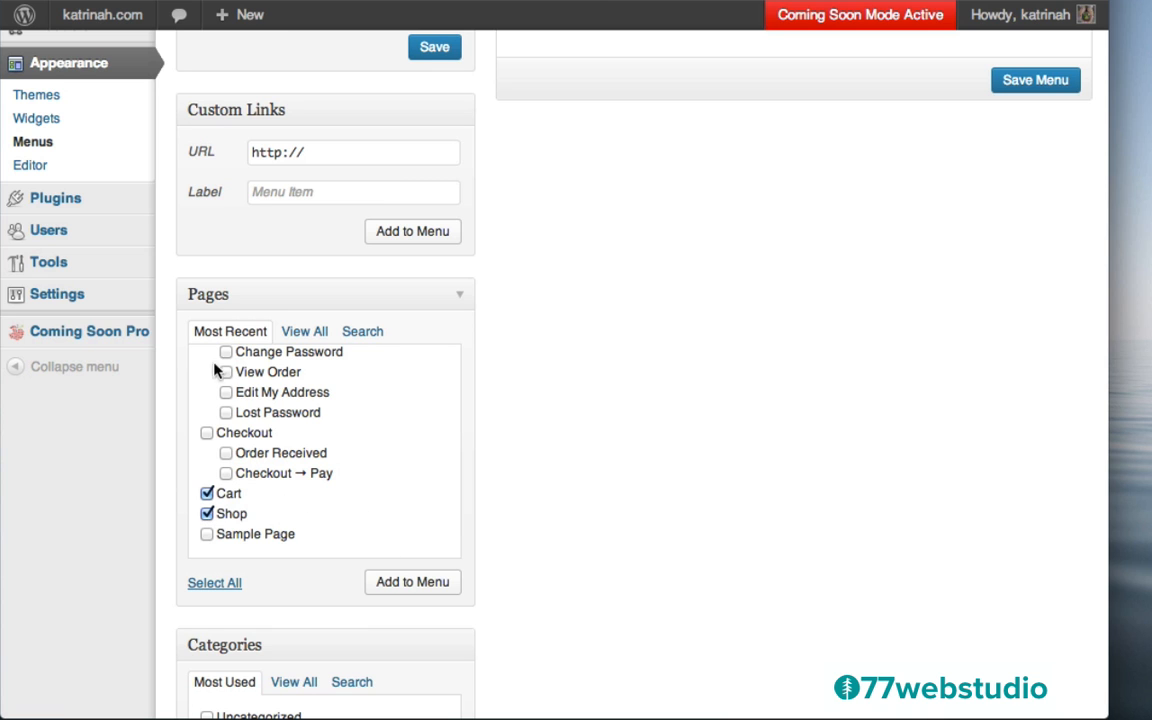
left_click(410, 586)
Move About under Home and Blog above Contact, save the menu, and view the live site
scroll(611, 399, "up", 5)
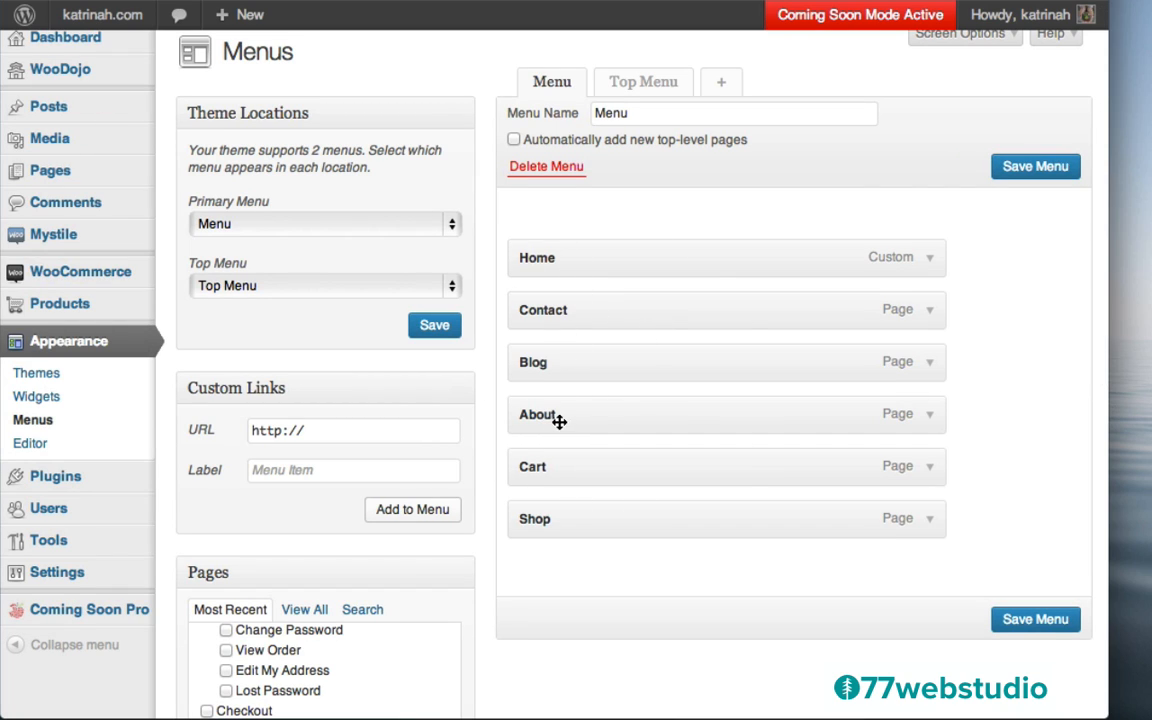
left_click_drag(548, 414, 547, 304)
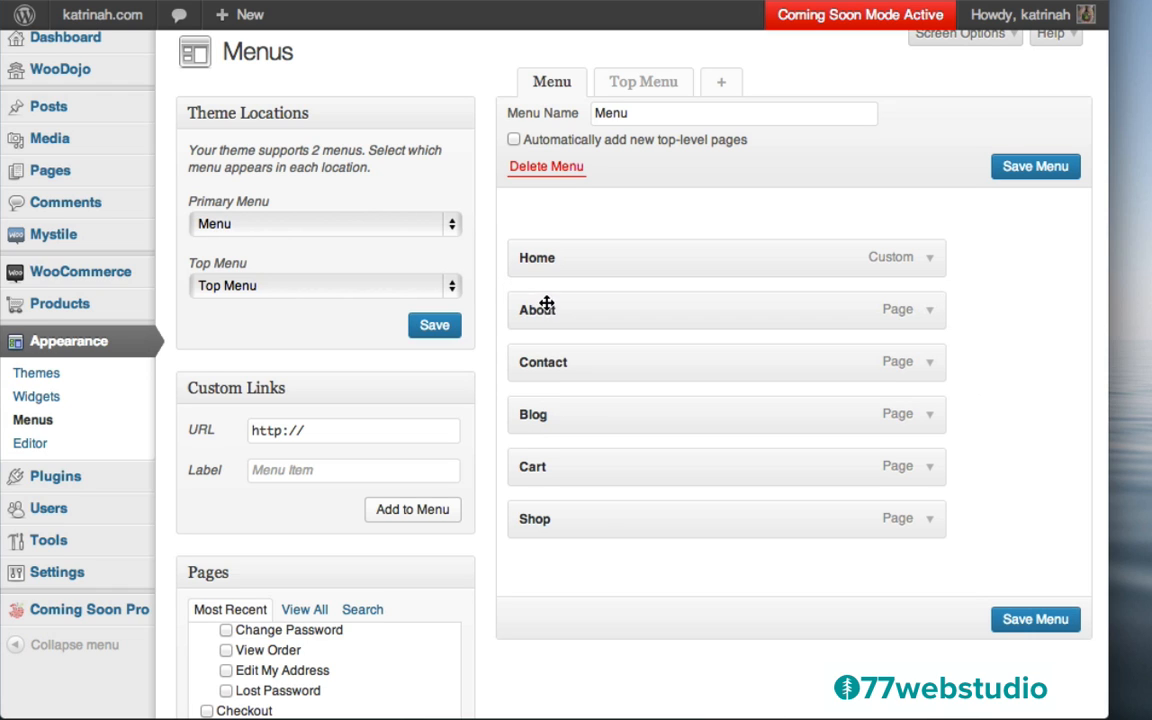
left_click_drag(540, 419, 540, 361)
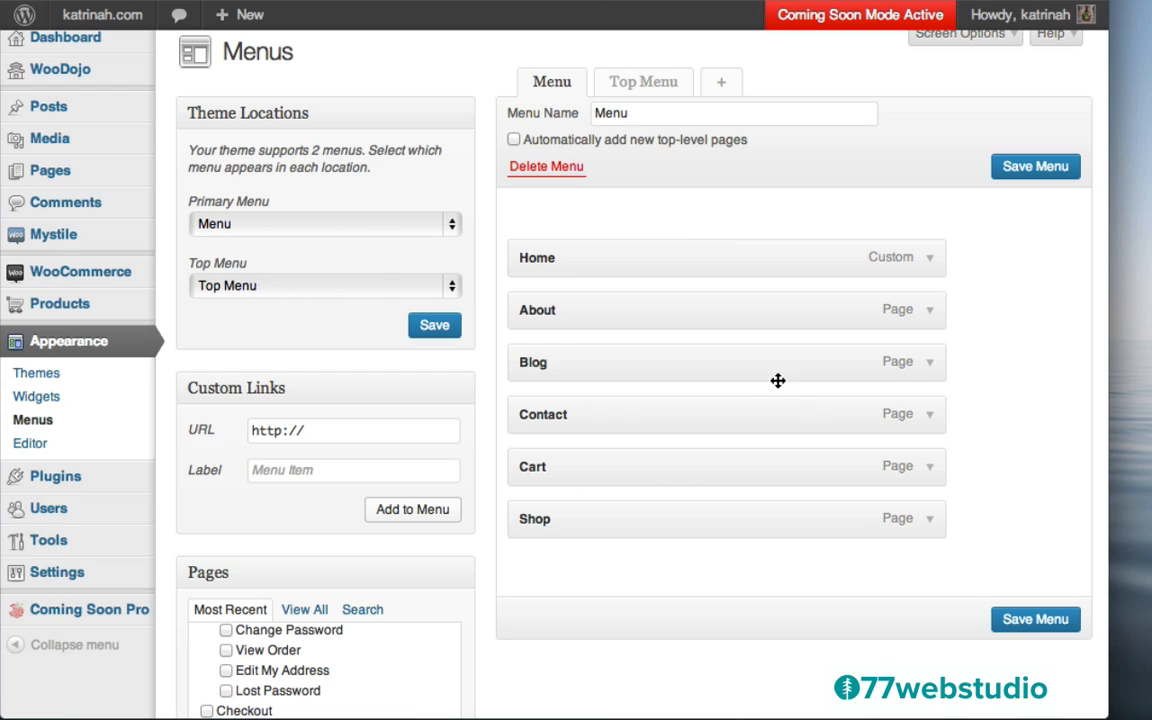
left_click(1024, 622)
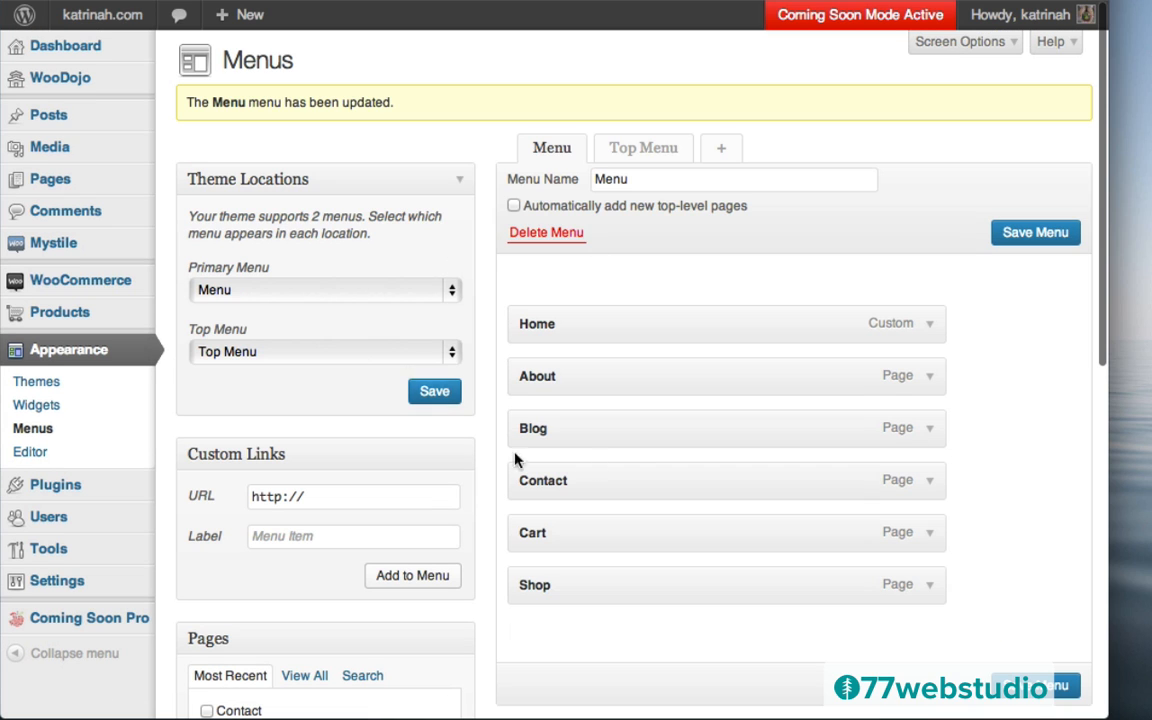
mouse_move(95, 18)
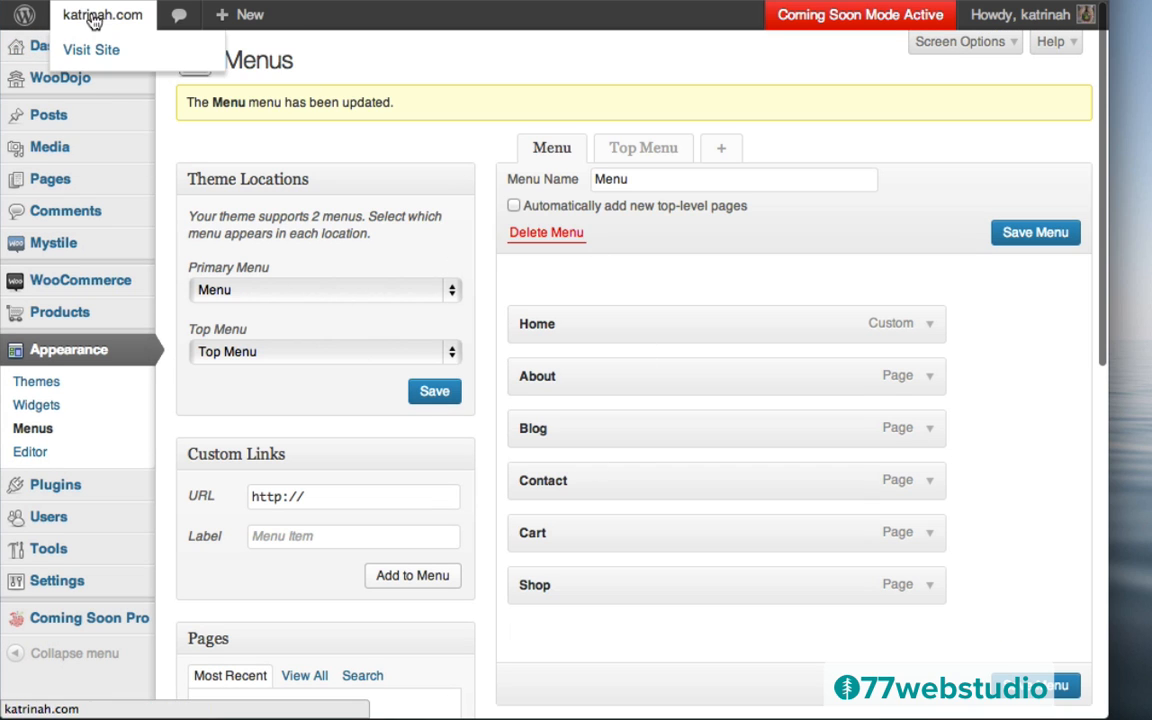
left_click(104, 50)
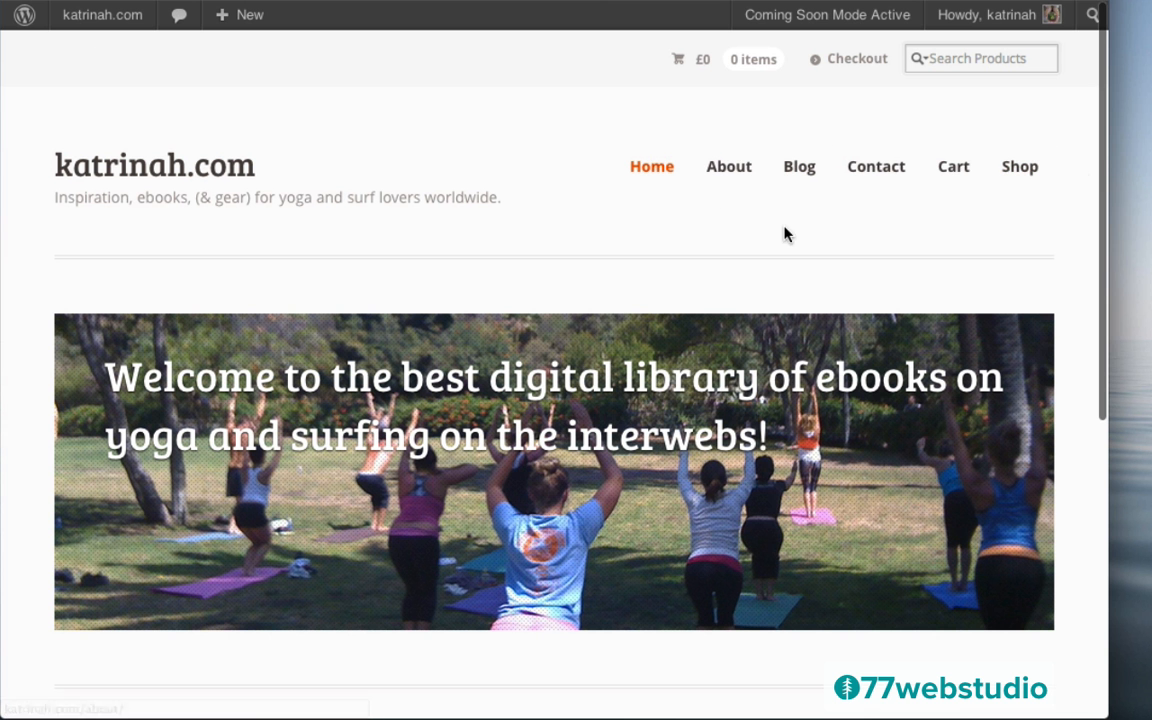
Scroll through the katrinah.com homepage showing the six-item menu, then return to the Dashboard
scroll(59, 363, "down", 5)
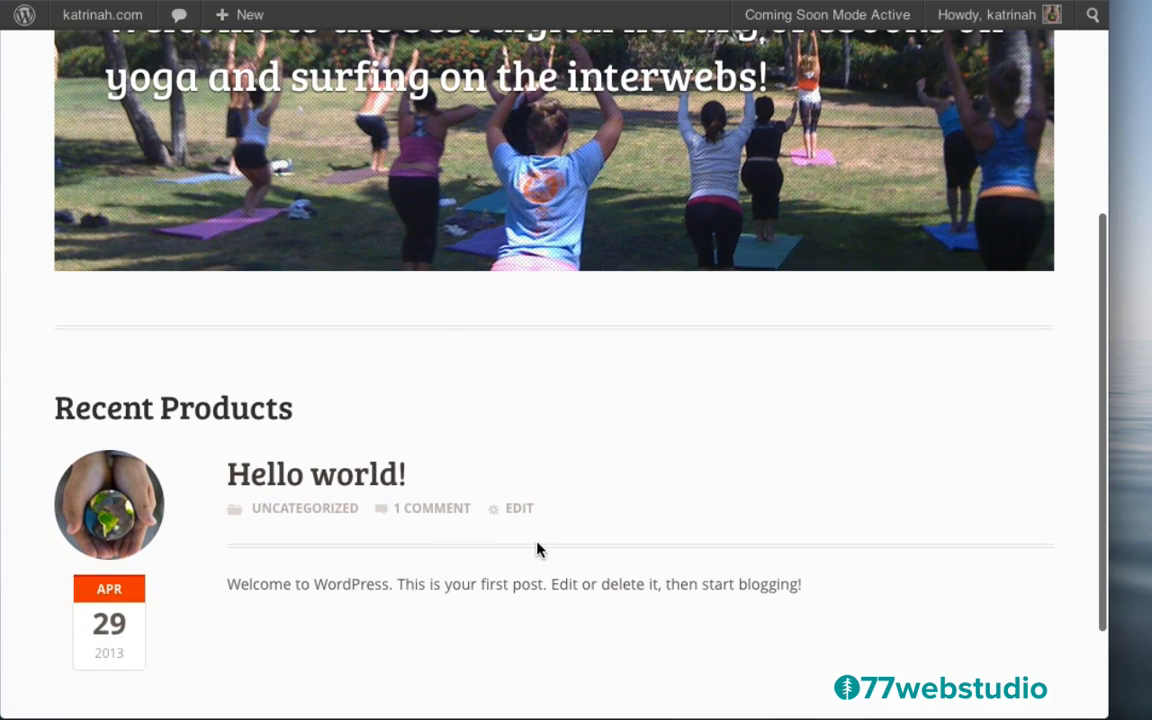
scroll(584, 525, "up", 5)
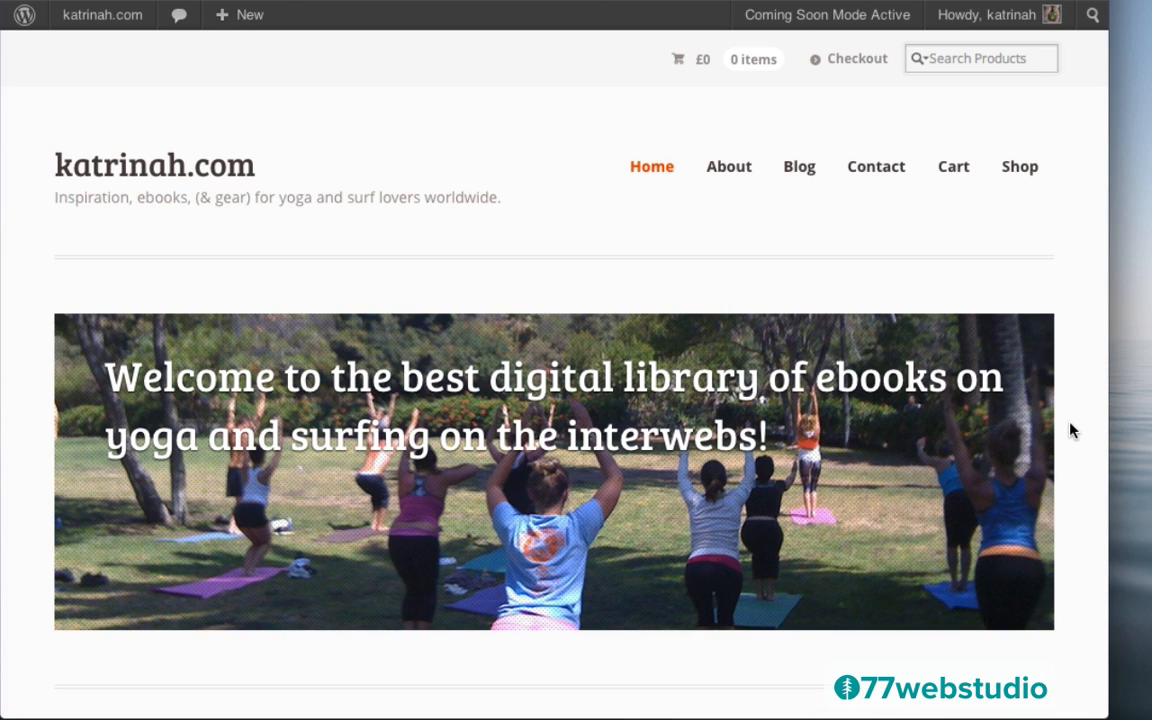
scroll(1072, 430, "down", 3)
scroll(1072, 430, "down", 3)
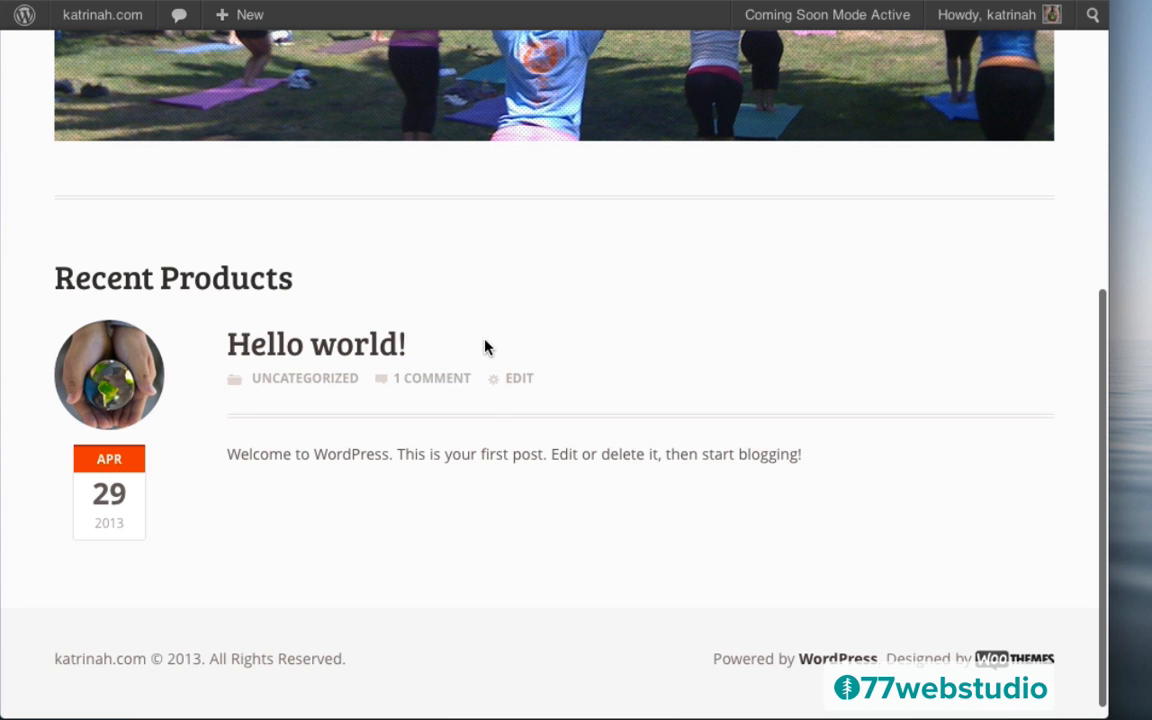
scroll(455, 294, "up", 10)
scroll(455, 292, "up", 1)
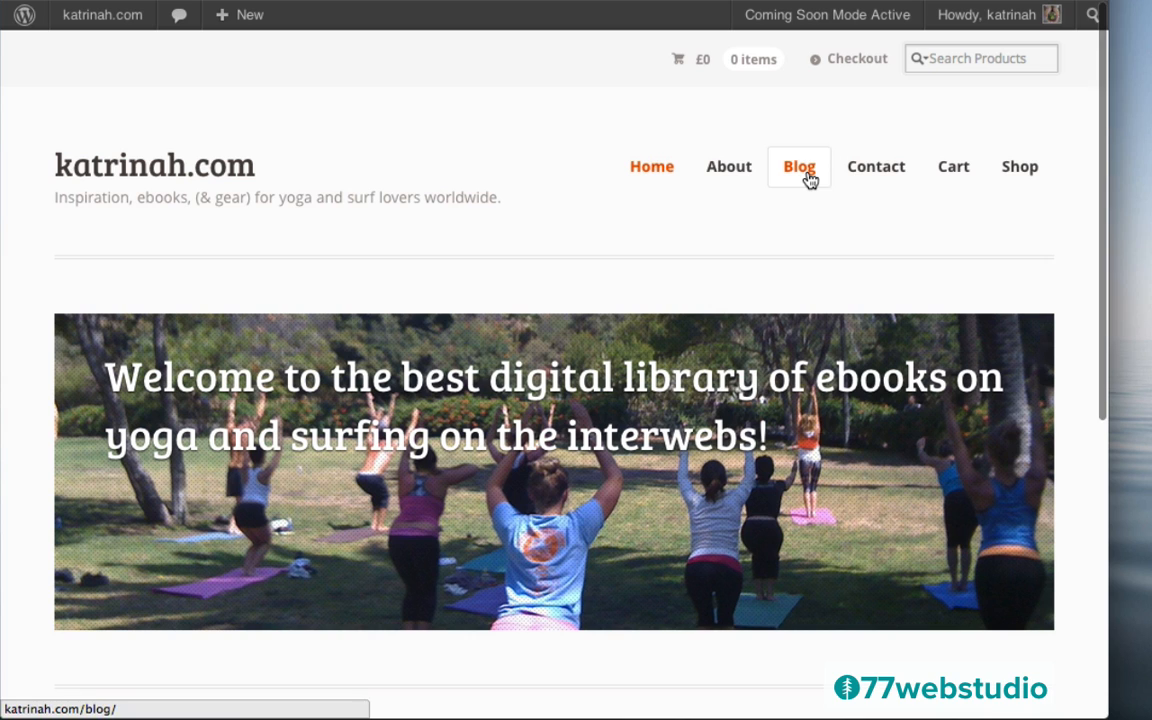
scroll(495, 284, "down", 10)
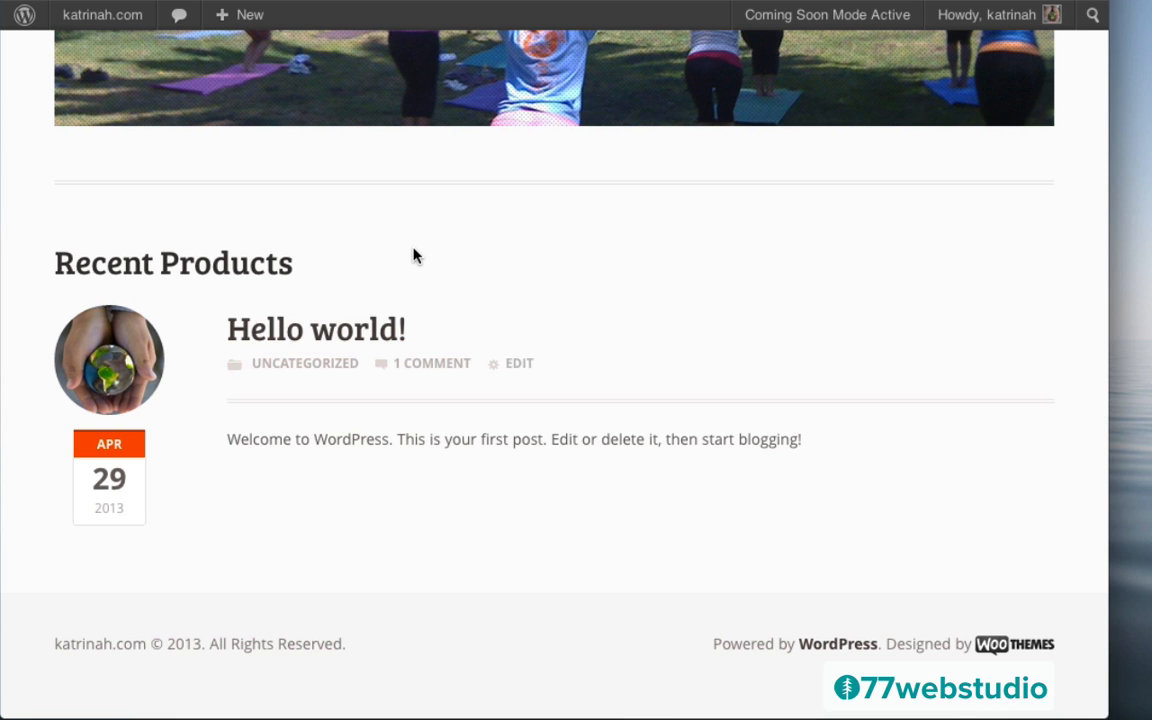
scroll(420, 256, "up", 10)
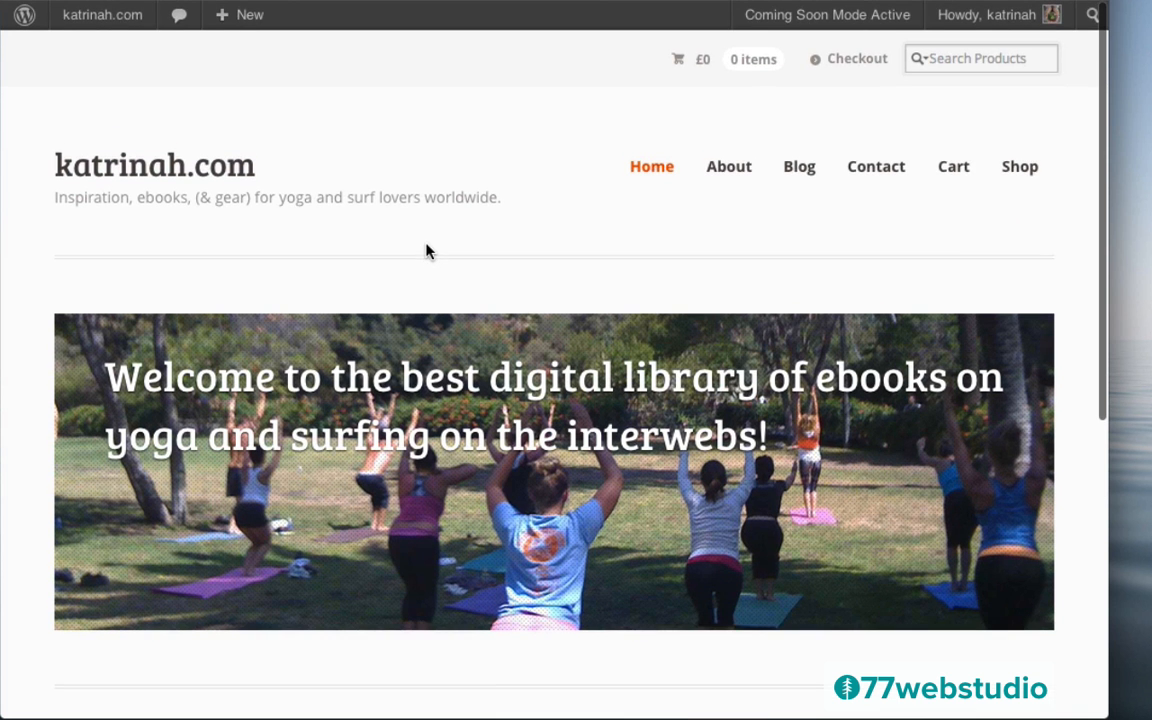
mouse_move(80, 28)
left_click(90, 57)
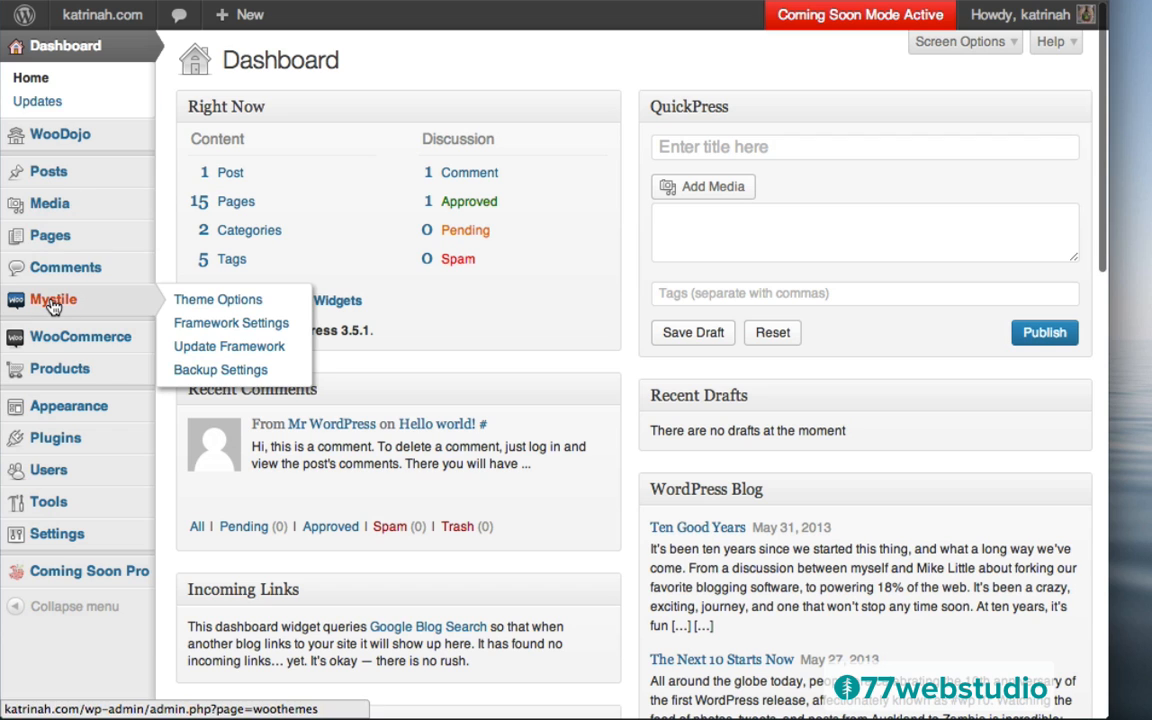
Show featured products but not recent products in Mystile's Homepage WooCommerce options
left_click(52, 304)
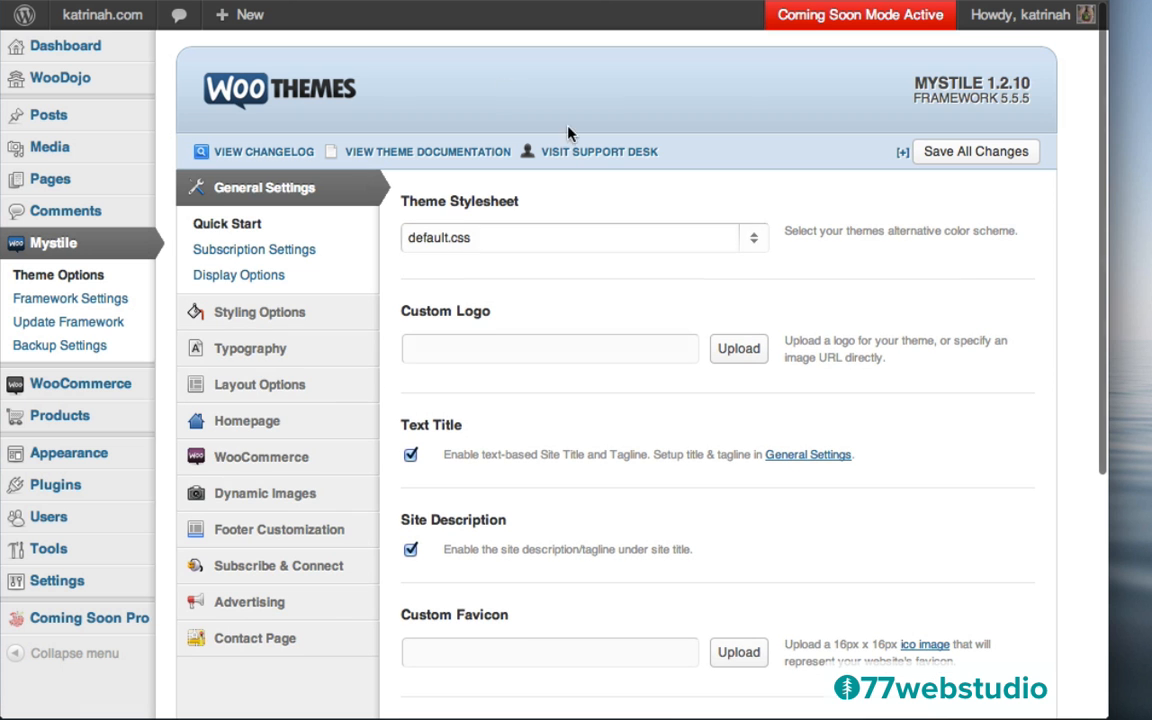
mouse_move(216, 420)
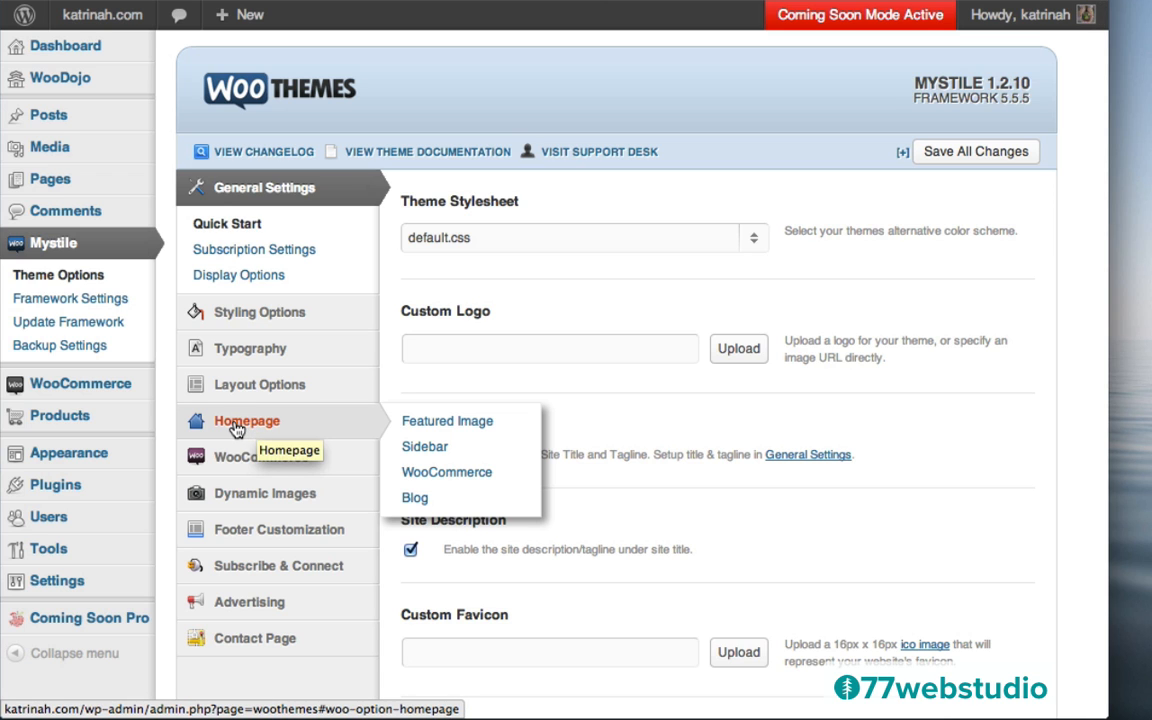
left_click(237, 426)
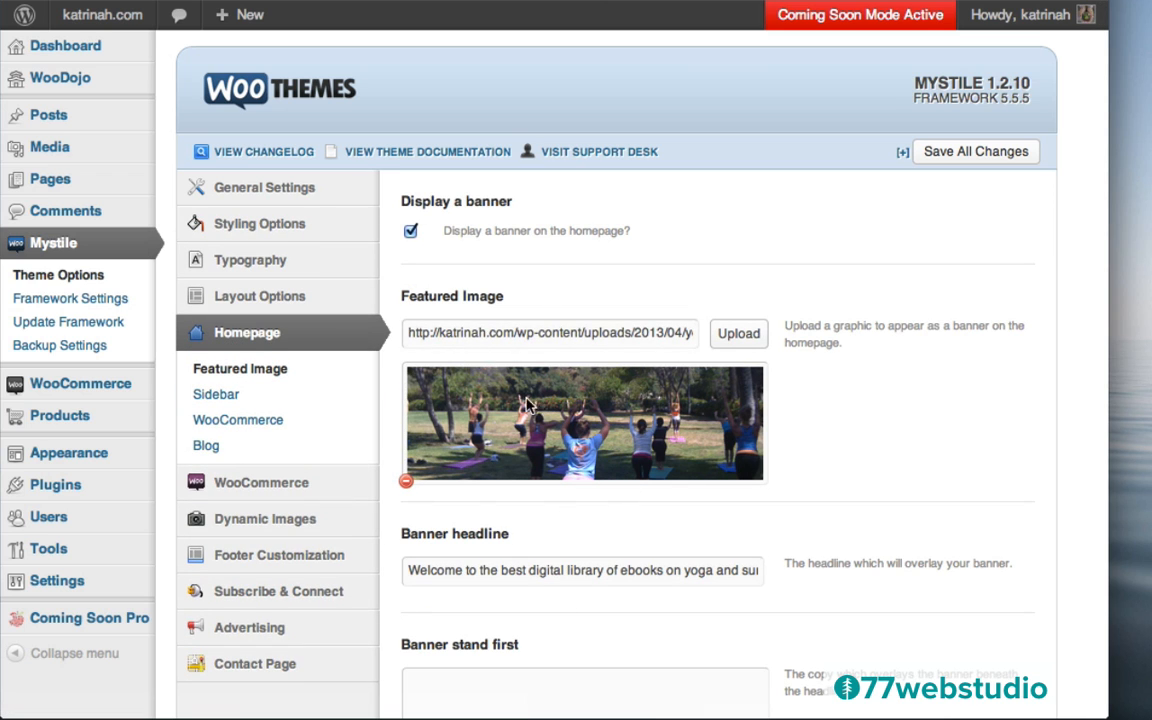
scroll(838, 502, "down", 5)
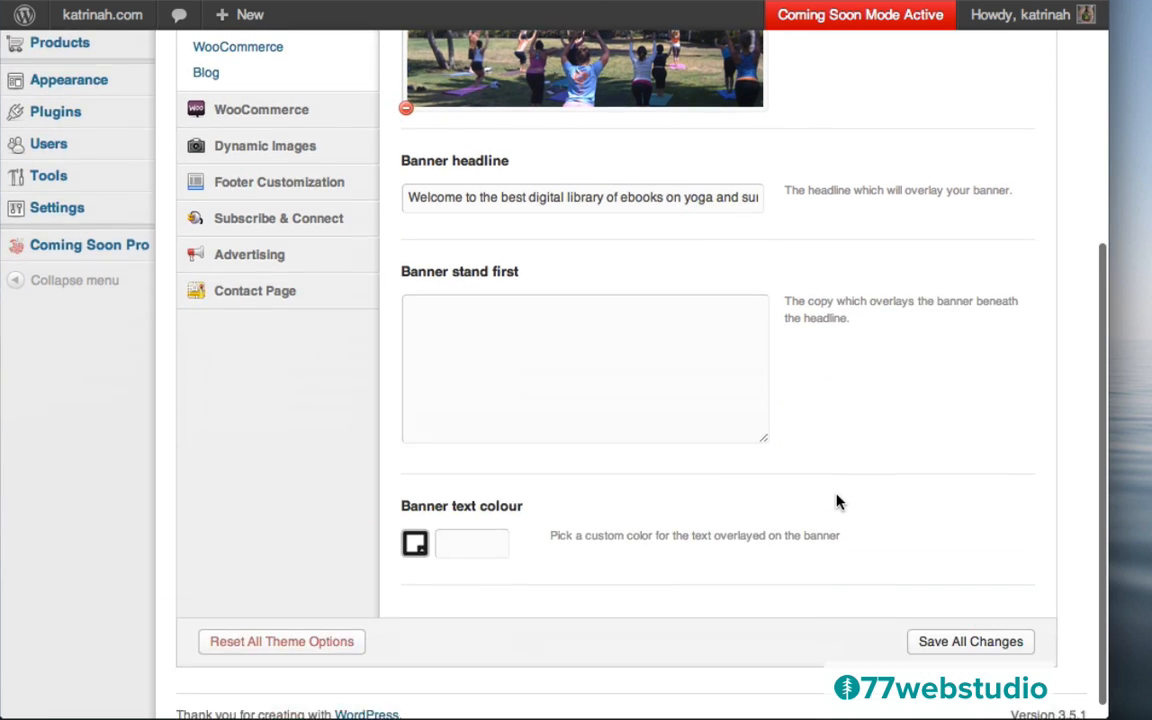
scroll(838, 502, "up", 5)
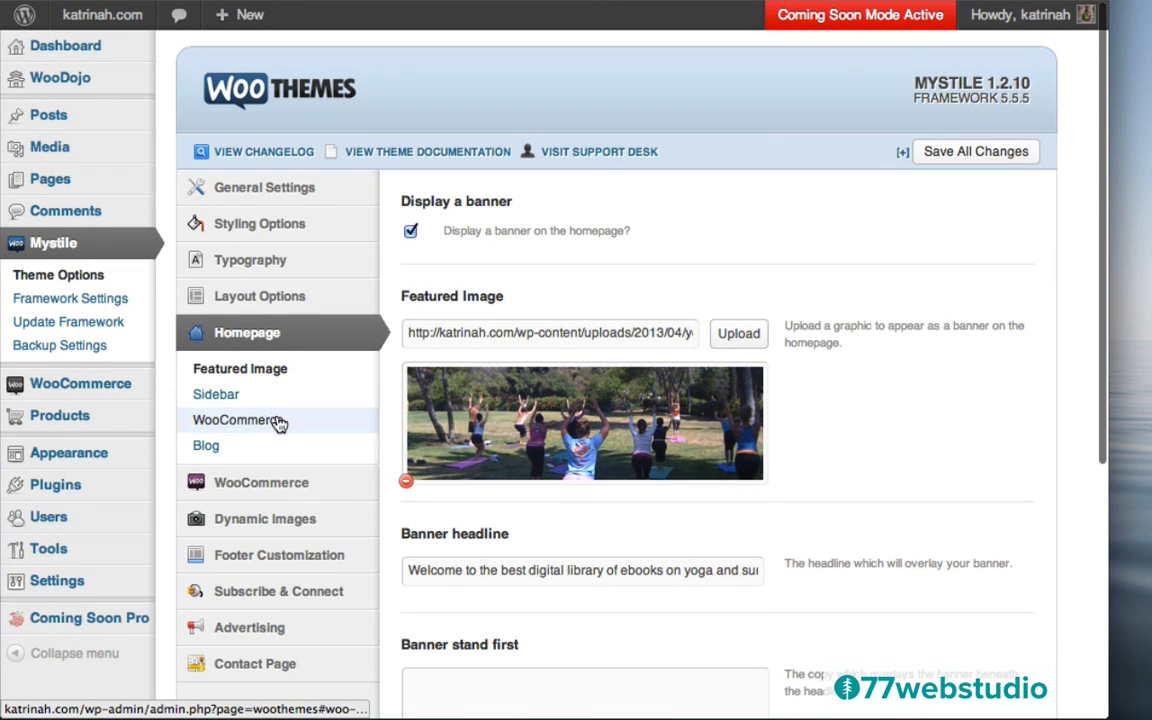
left_click(230, 425)
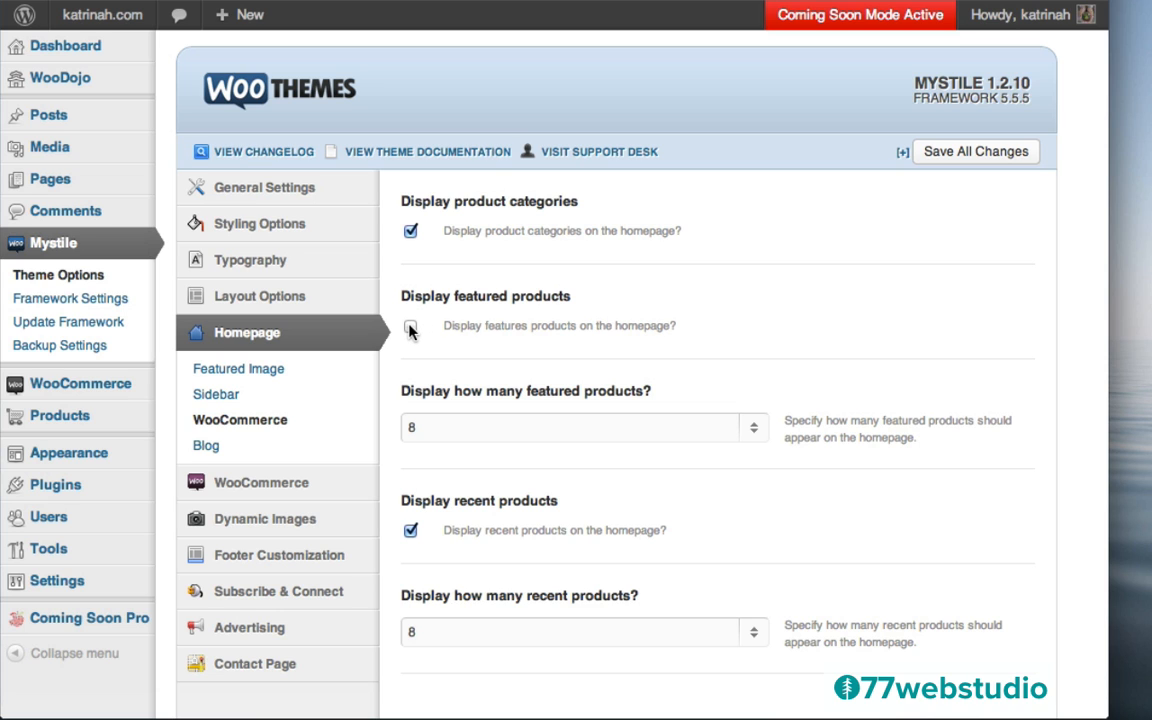
scroll(727, 382, "down", 5)
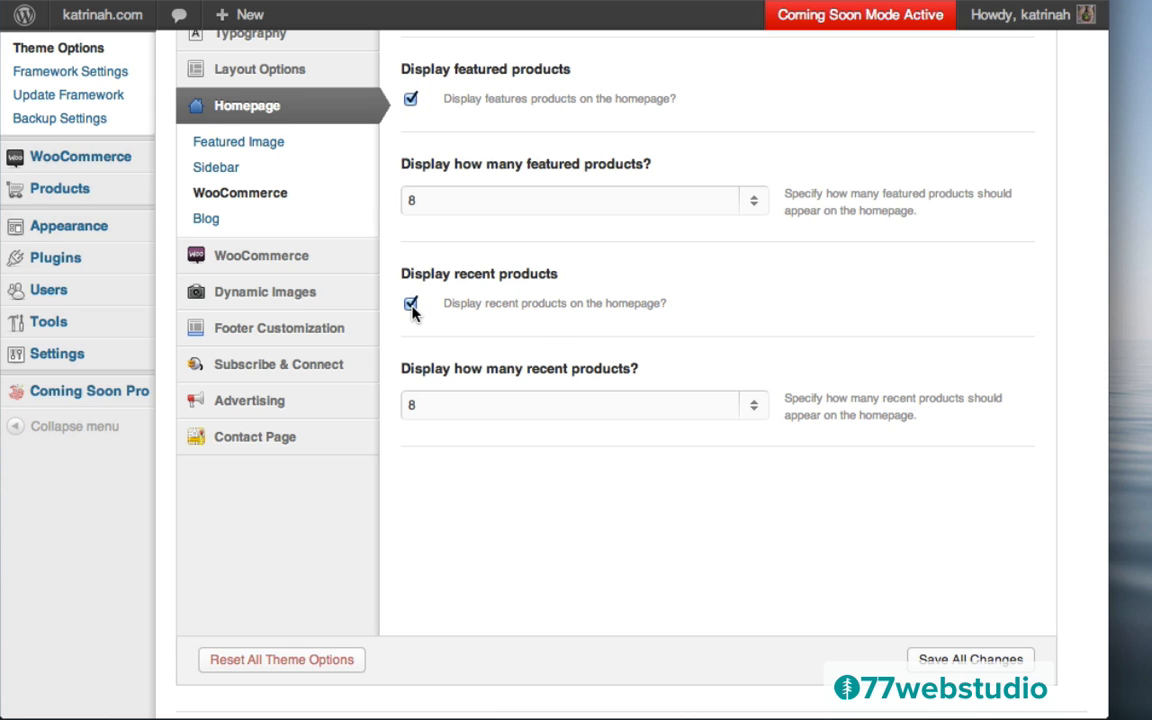
scroll(630, 249, "up", 5)
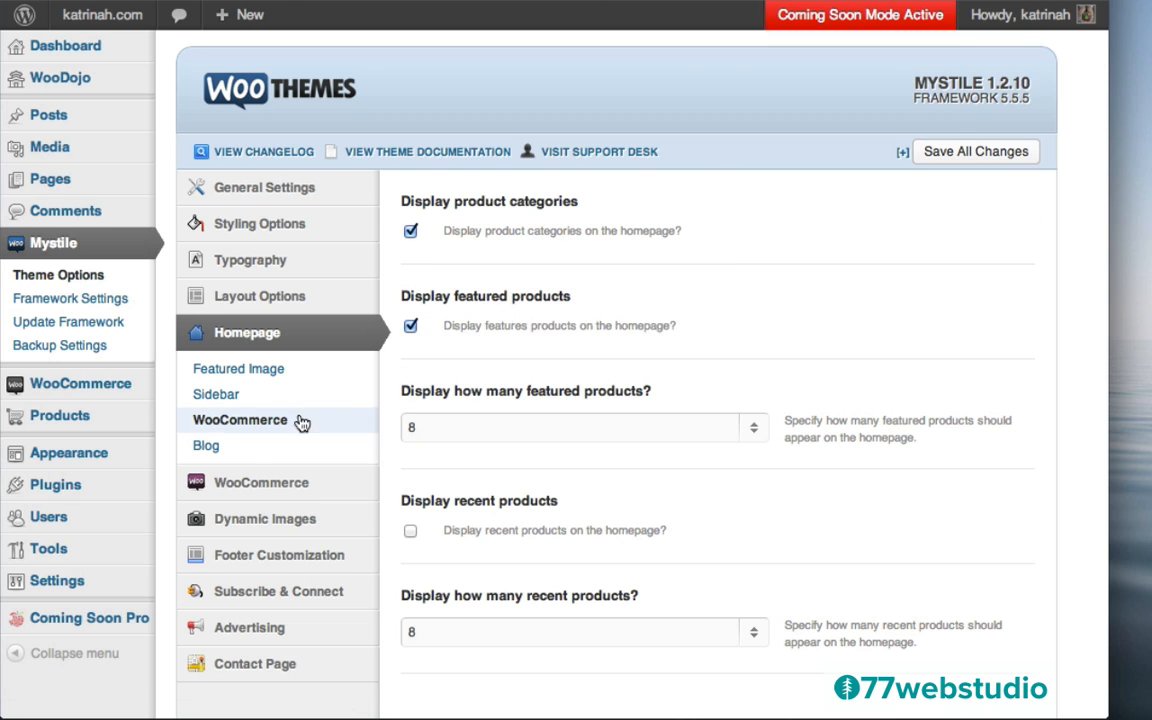
Stop showing latest blog posts on the homepage, leaving post count at 3, and save all changes
left_click(208, 446)
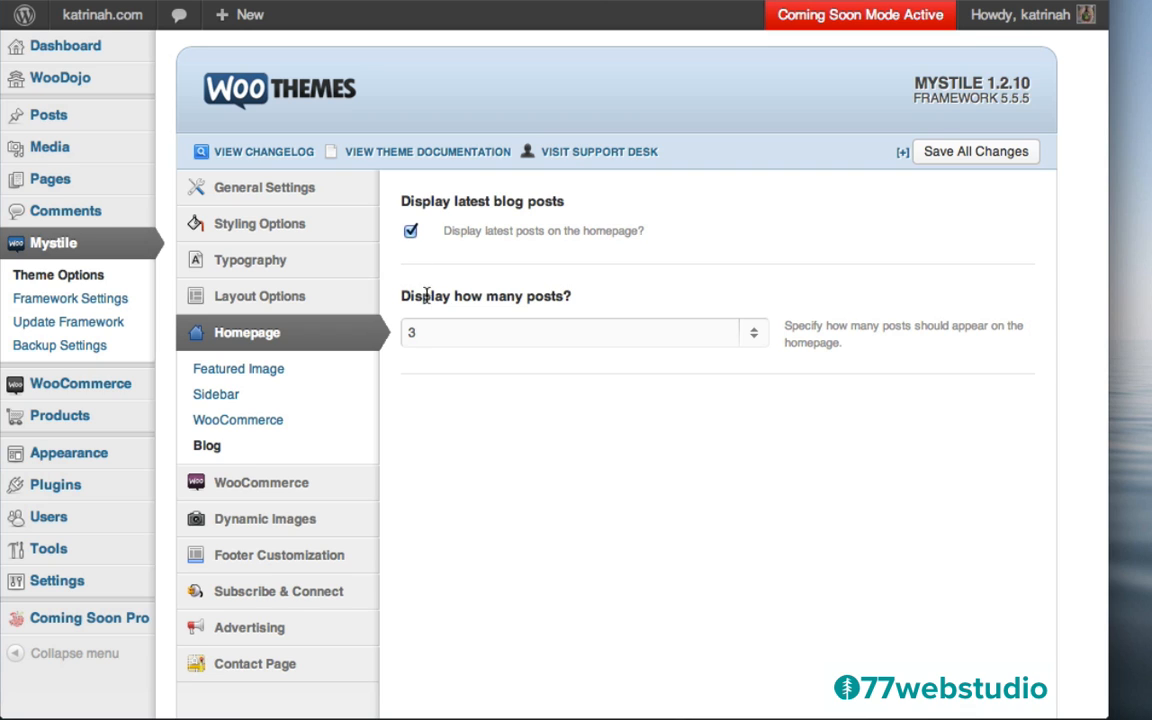
left_click(446, 343)
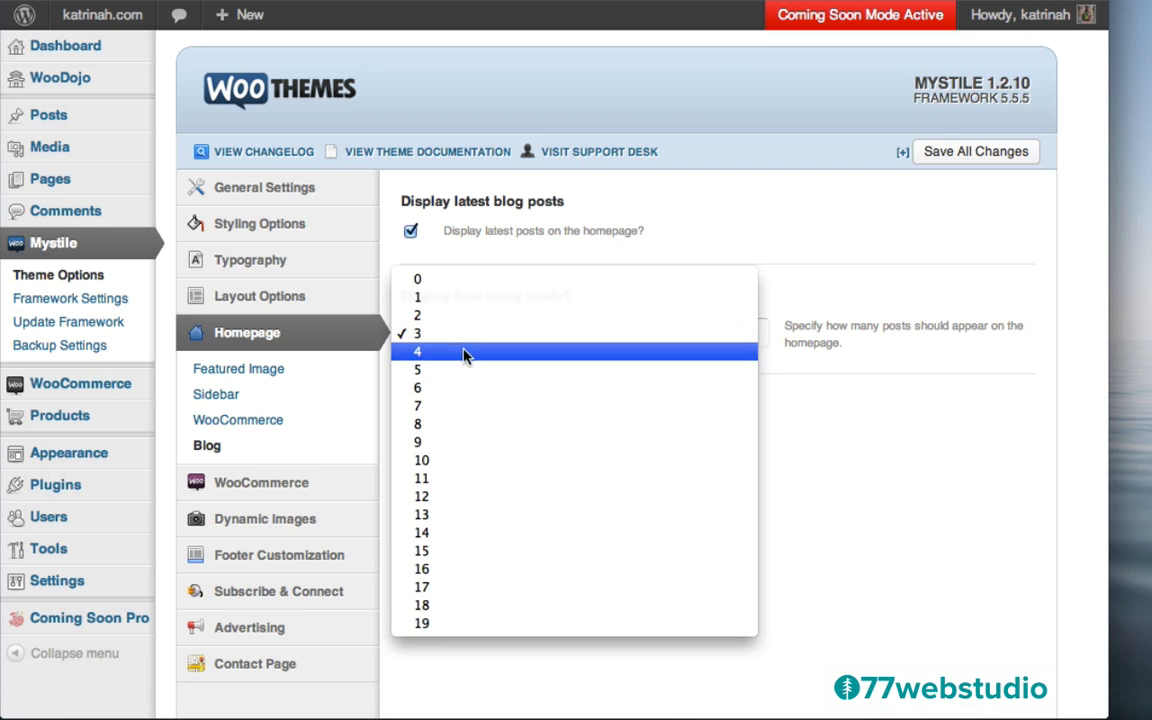
left_click(846, 393)
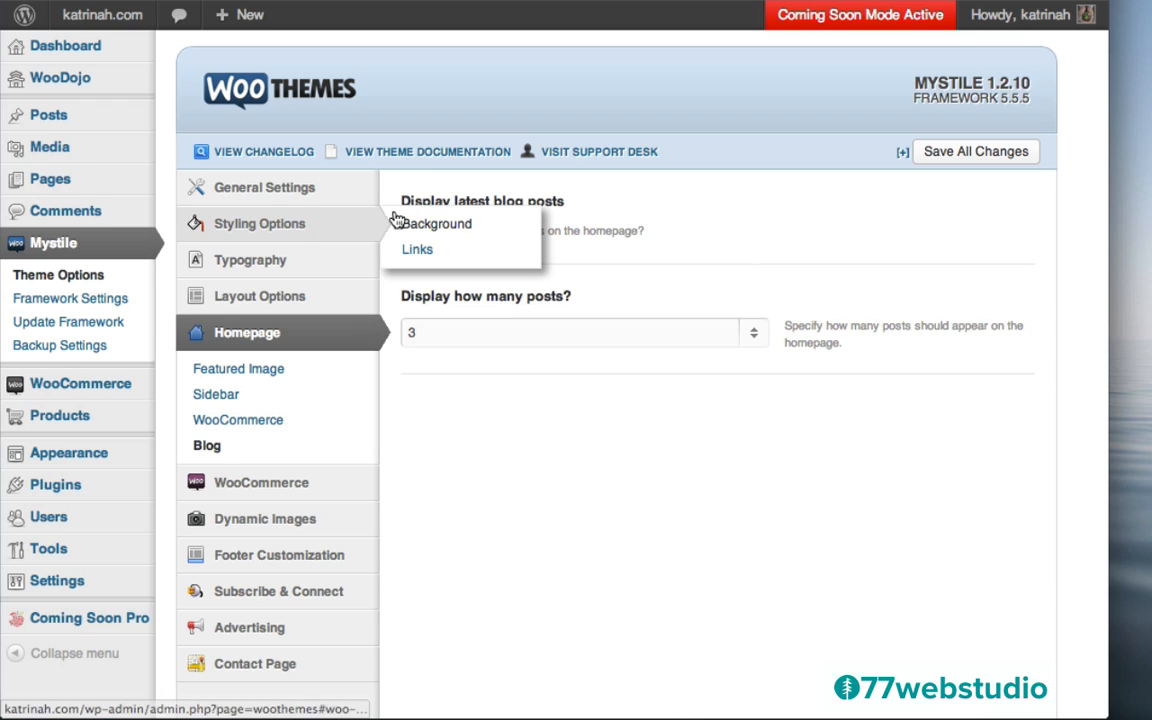
left_click(411, 232)
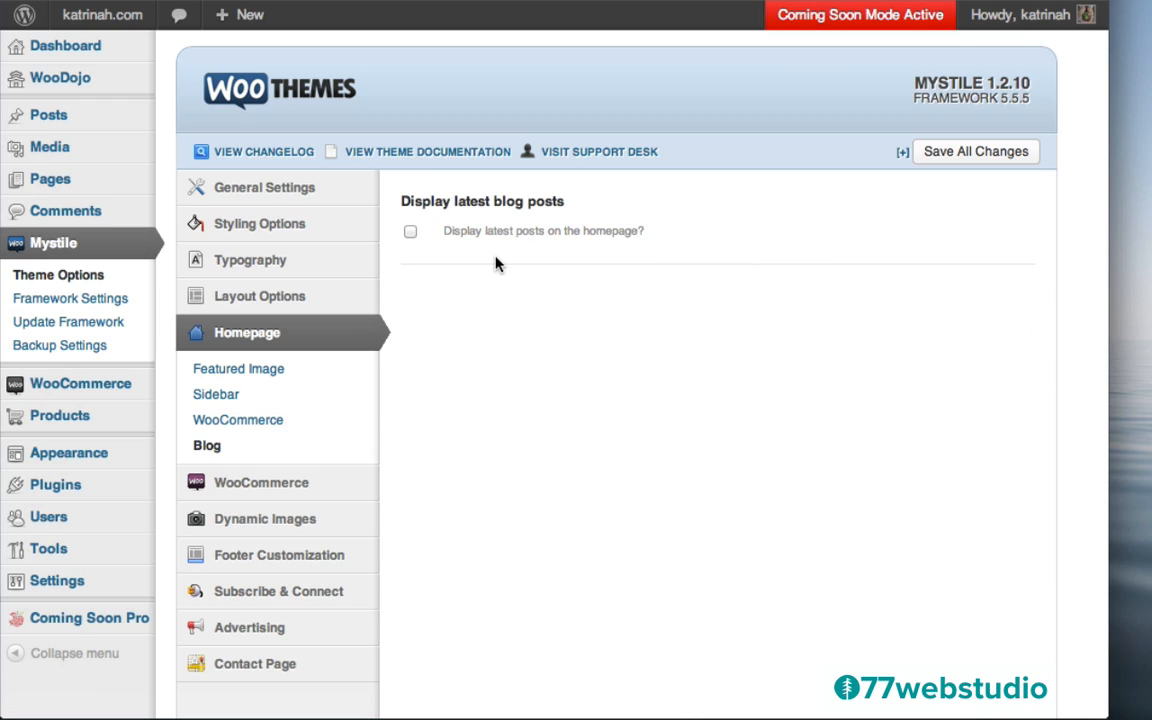
left_click(962, 158)
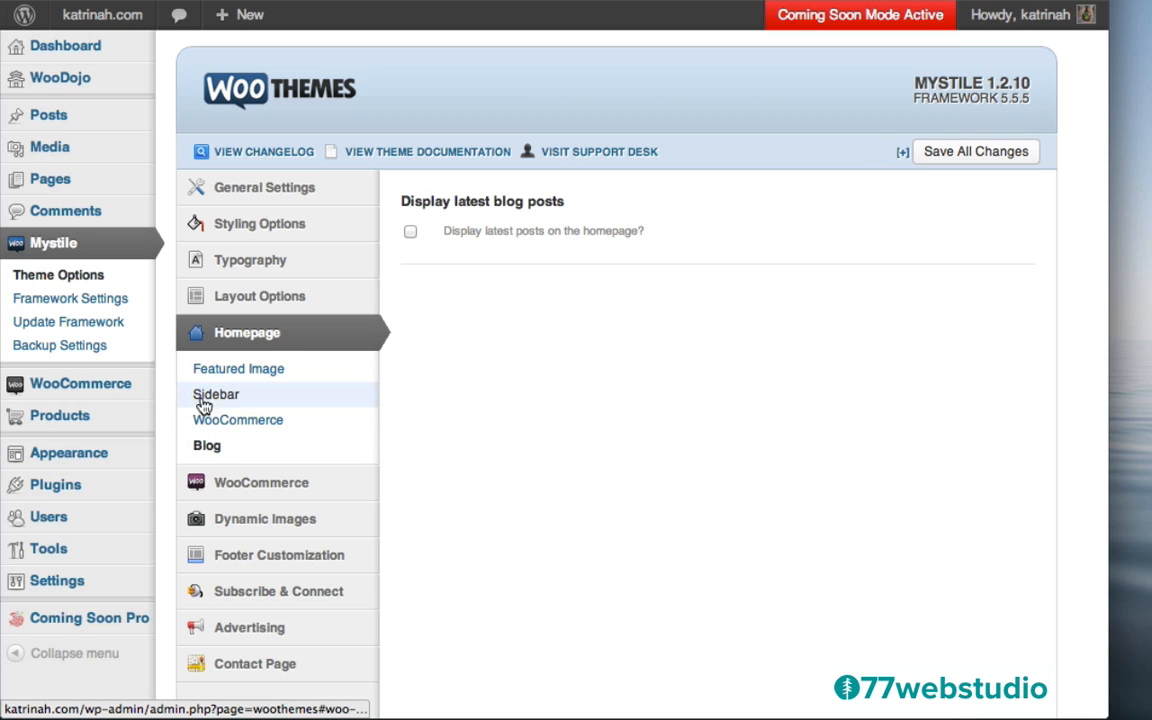
Review the Homepage Sidebar setting in Mystile Theme Options
left_click(219, 398)
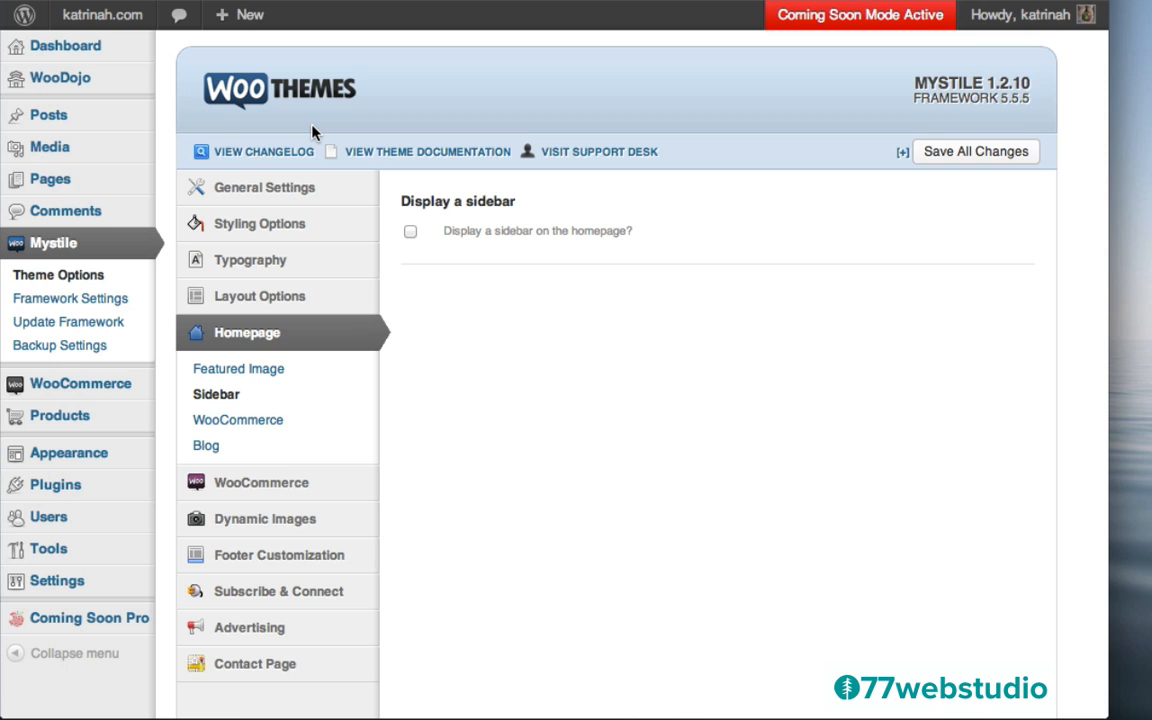
mouse_move(230, 18)
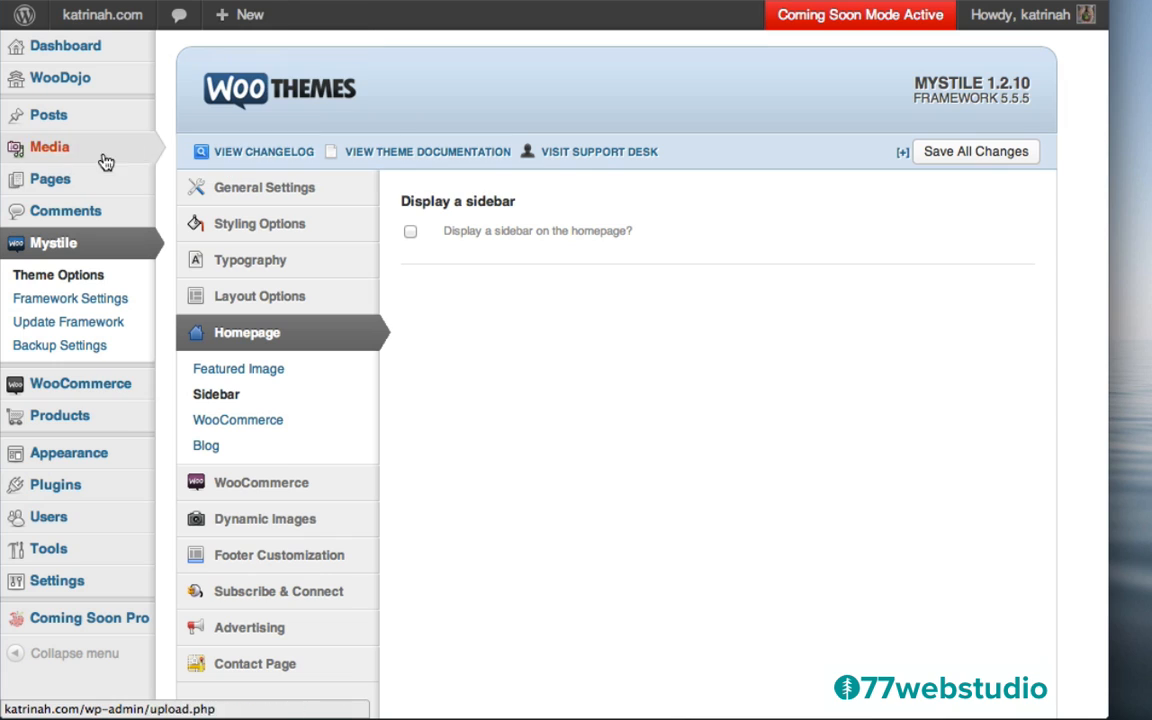
mouse_move(57, 423)
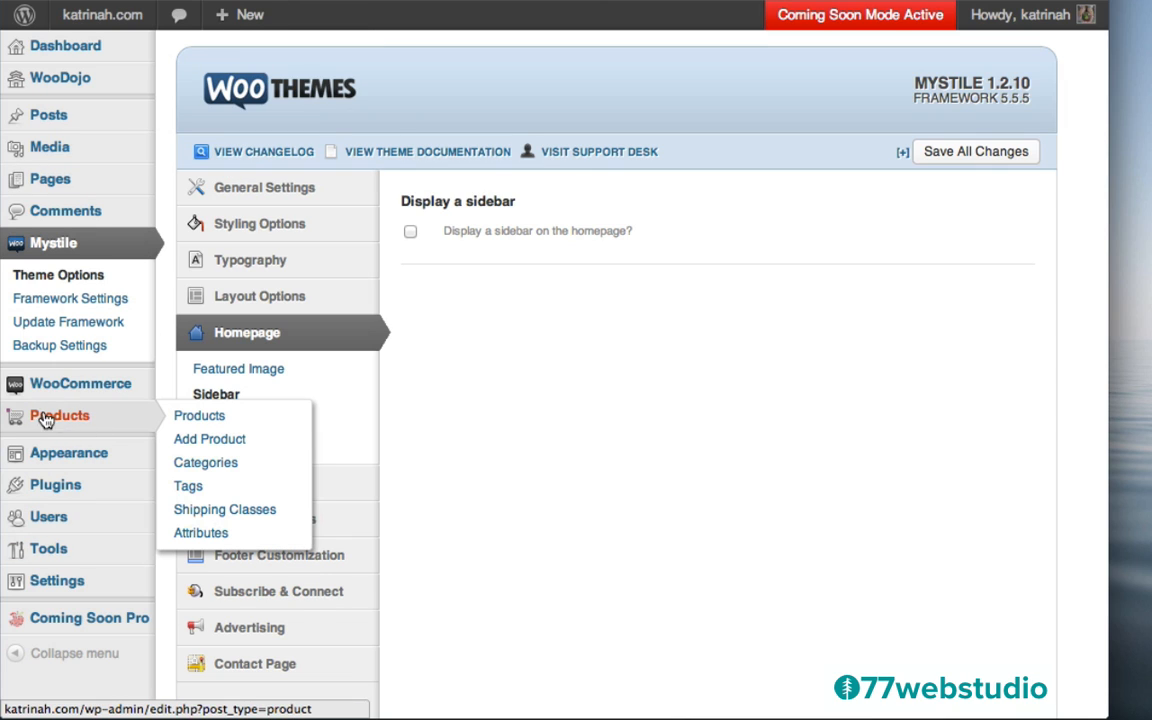
Add a product draft titled 'Yoga Stretches for Beginners [Ebook]' with its ebook description paragraph
left_click(61, 423)
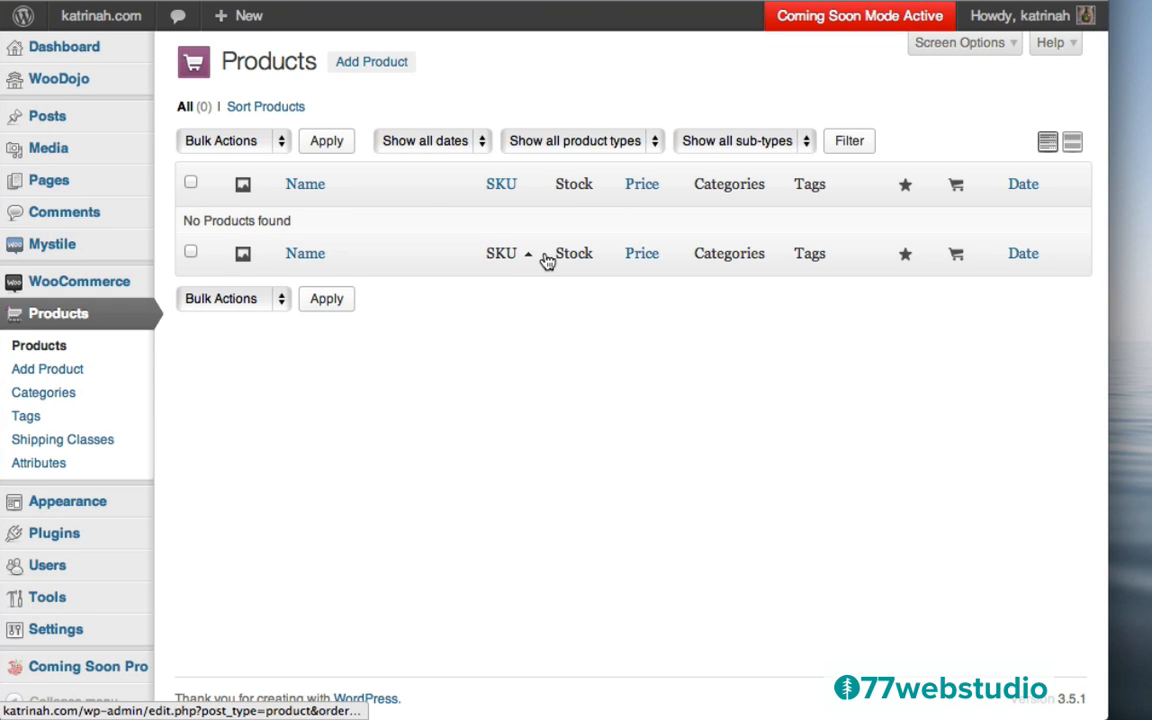
left_click(362, 64)
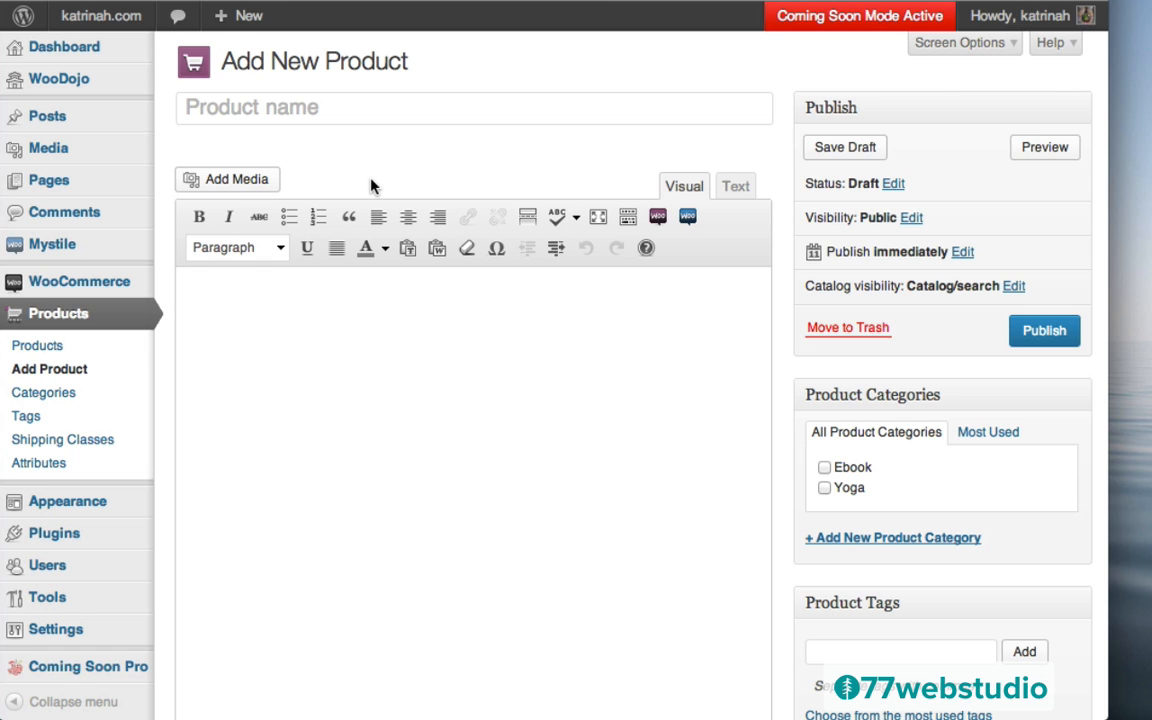
left_click(202, 106)
type("Yoga Stretches for Beginners [Ebook]")
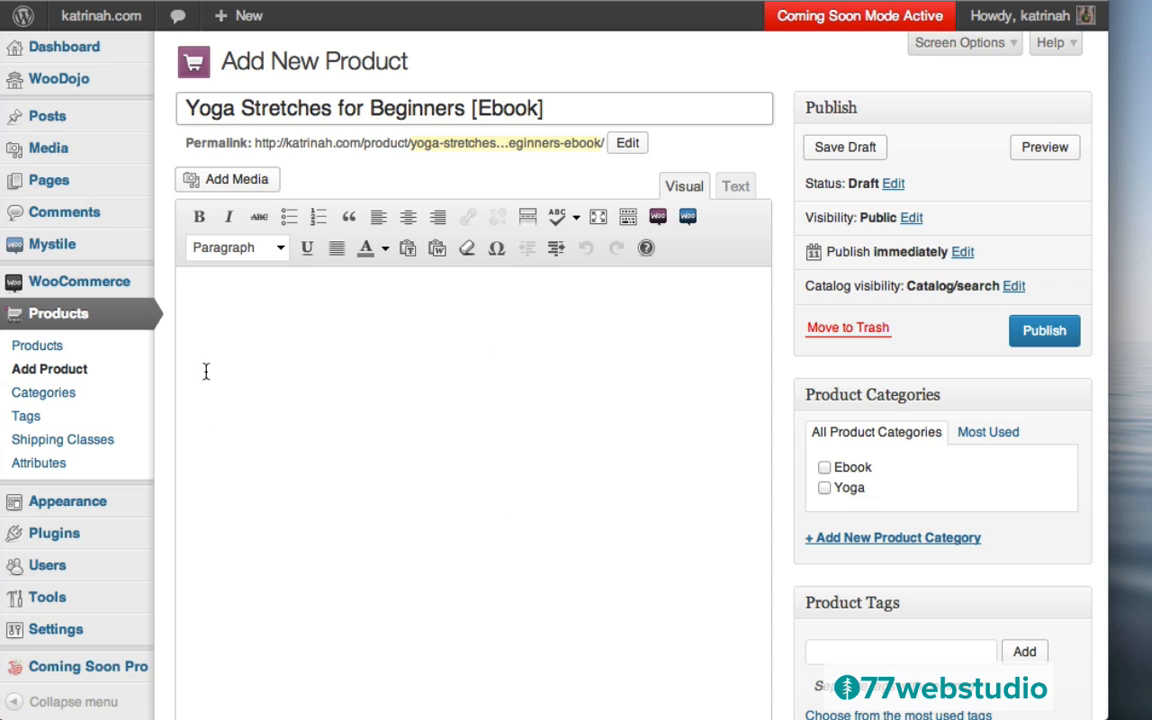
left_click(228, 282)
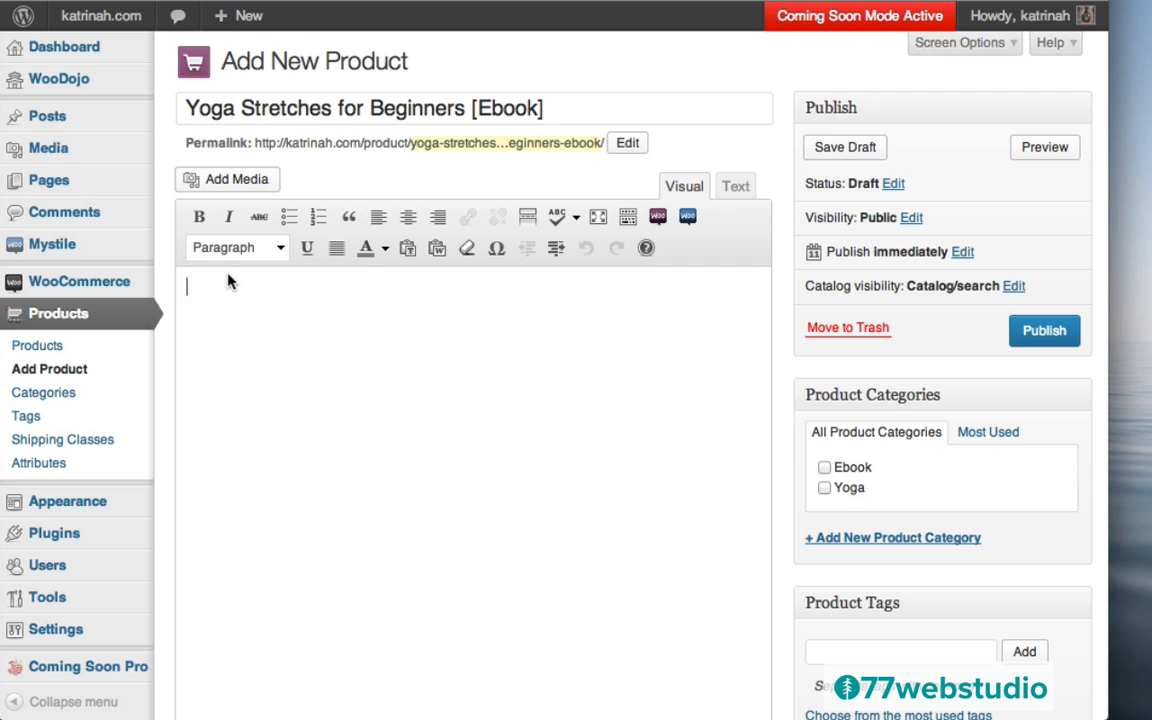
type("Want to learn how yoga can enhance your overall wellness? Check out the first chapter of our ebook, Yoga For Stretch. To continue reading the rest of this ebook, add it to your cart to get your own copy today. Delivered via instant download when you complete your order.")
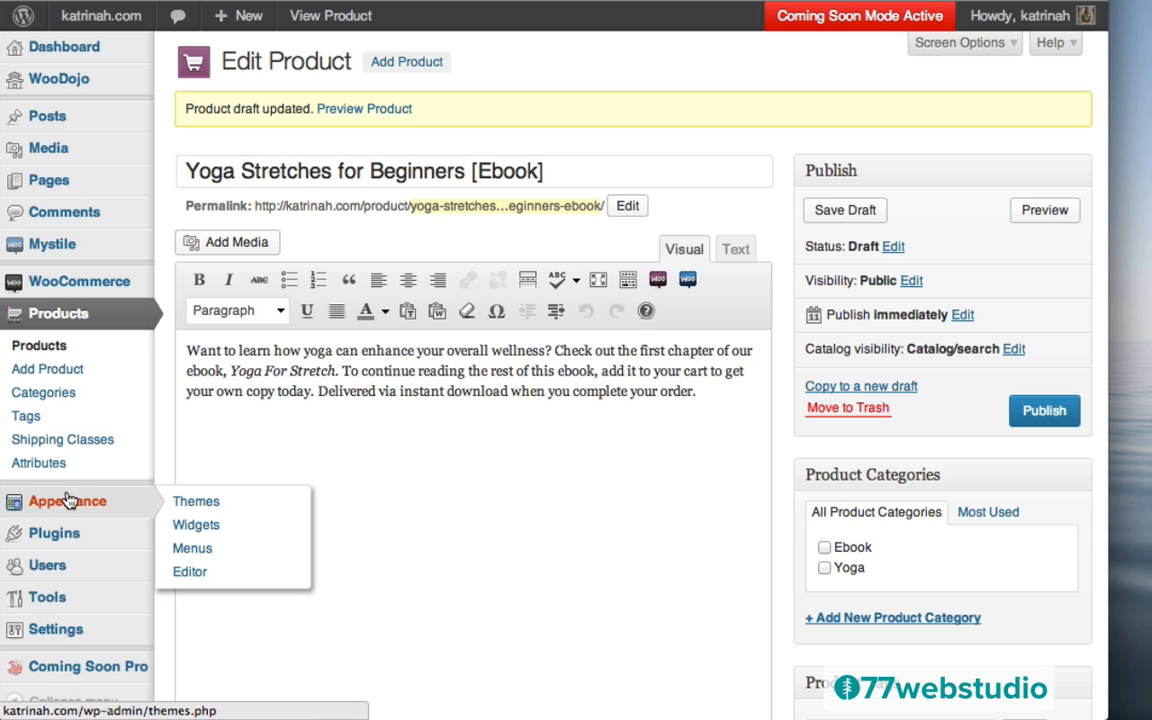
left_click(68, 537)
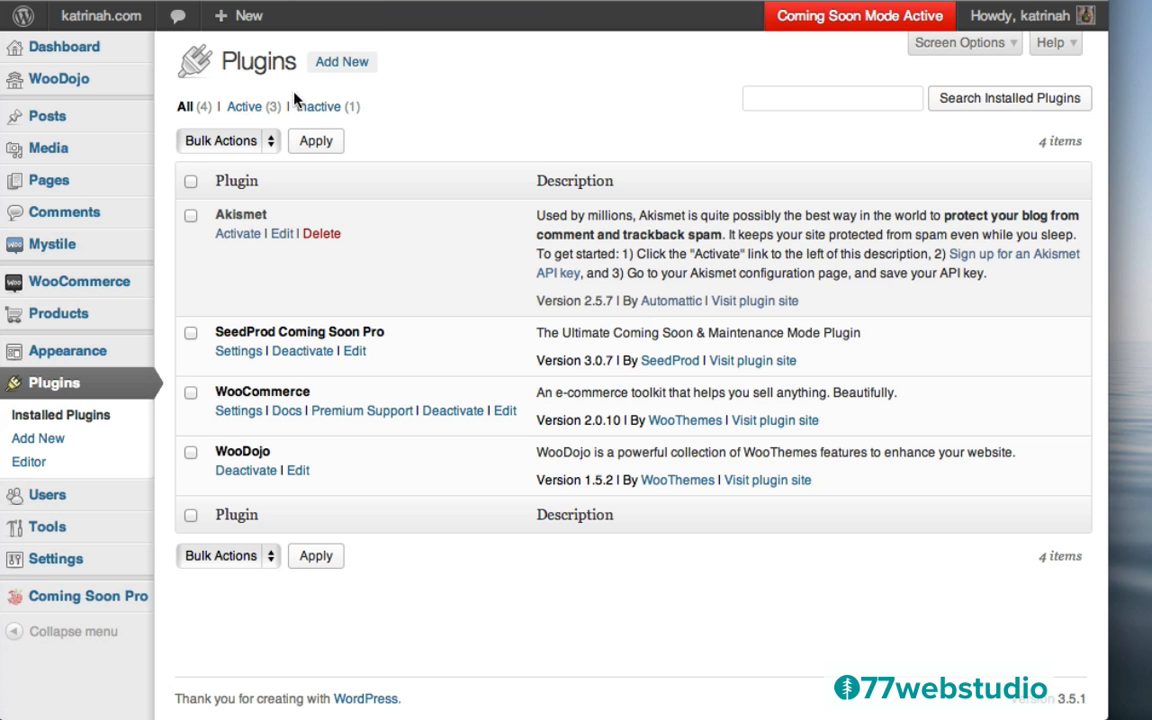
Search Add New plugins for 'google doc embedder' and show the Google Doc Embedder 2.5.6 details
left_click(350, 60)
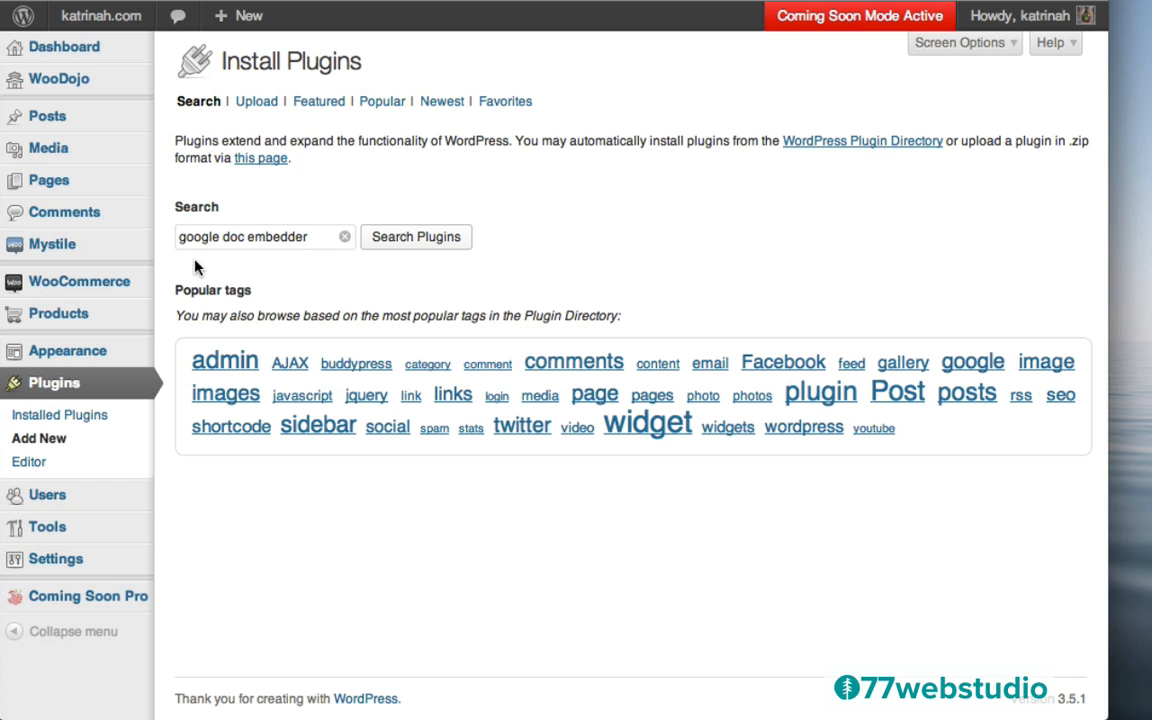
left_click(425, 244)
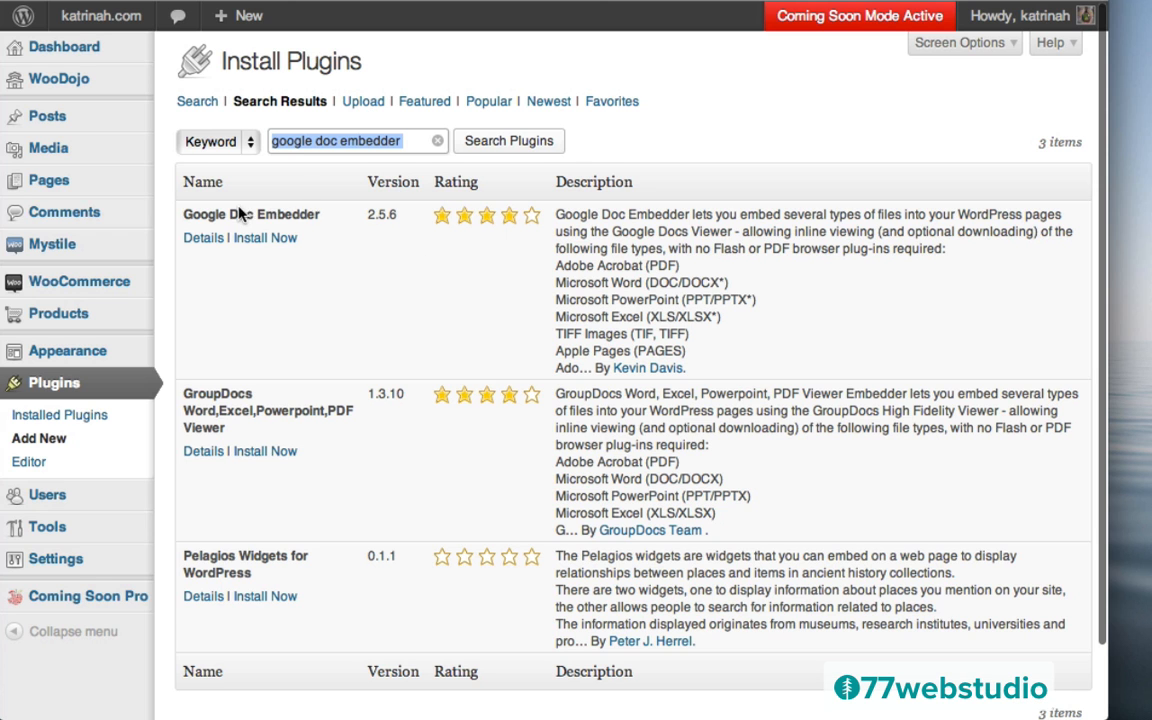
left_click(196, 244)
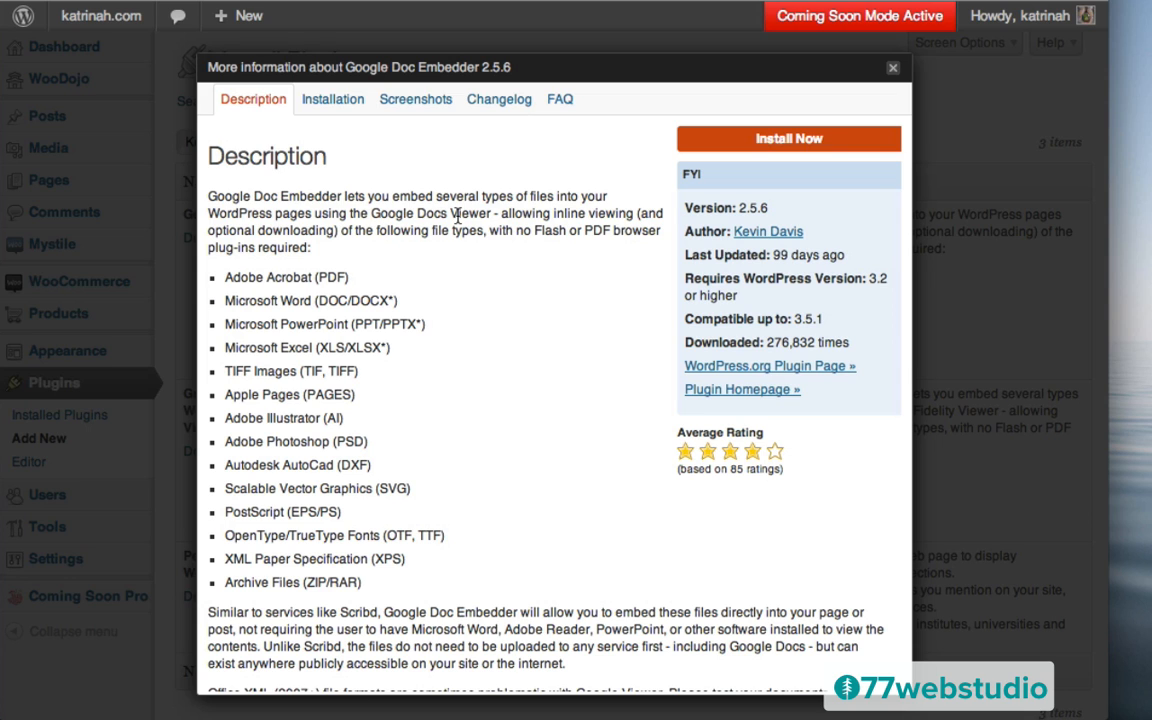
scroll(405, 470, "down", 3)
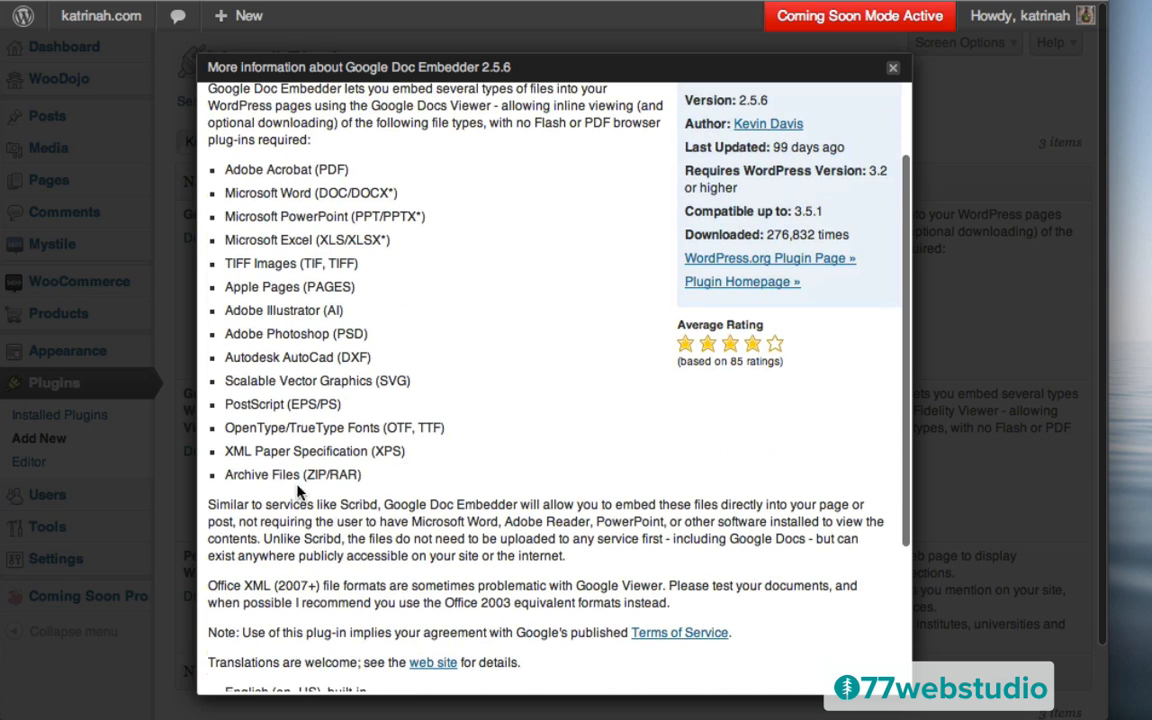
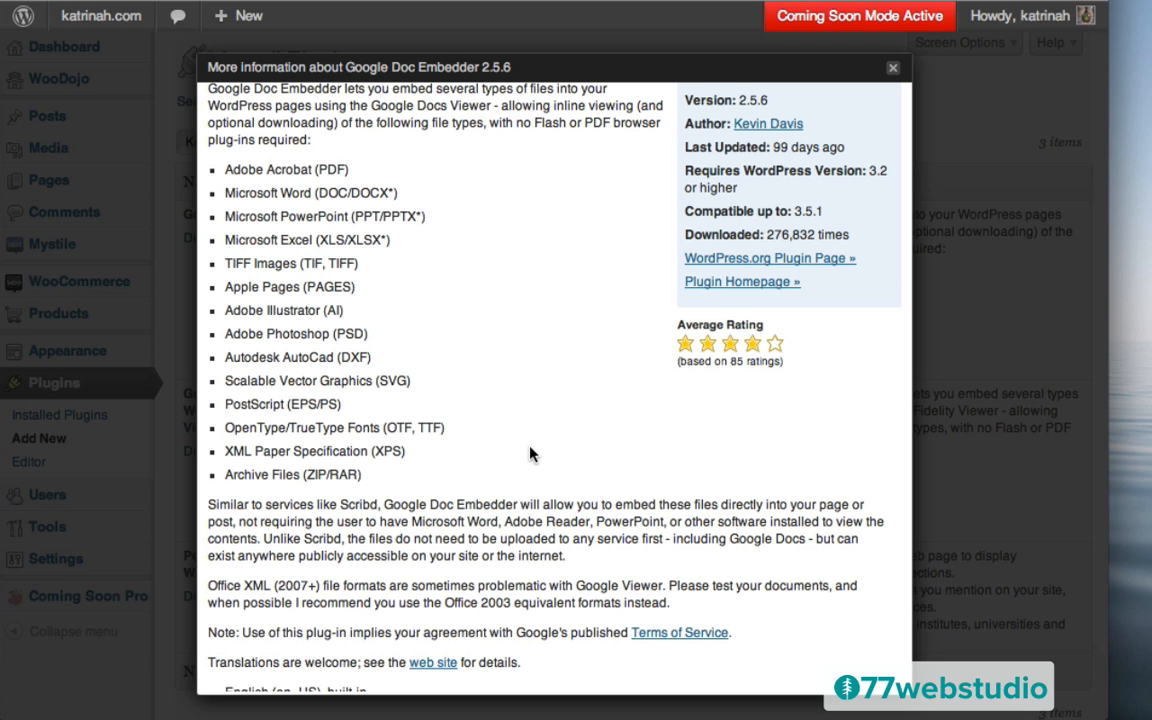
Install Google Doc Embedder 2.5.6 from its plugin details window
scroll(476, 398, "up", 3)
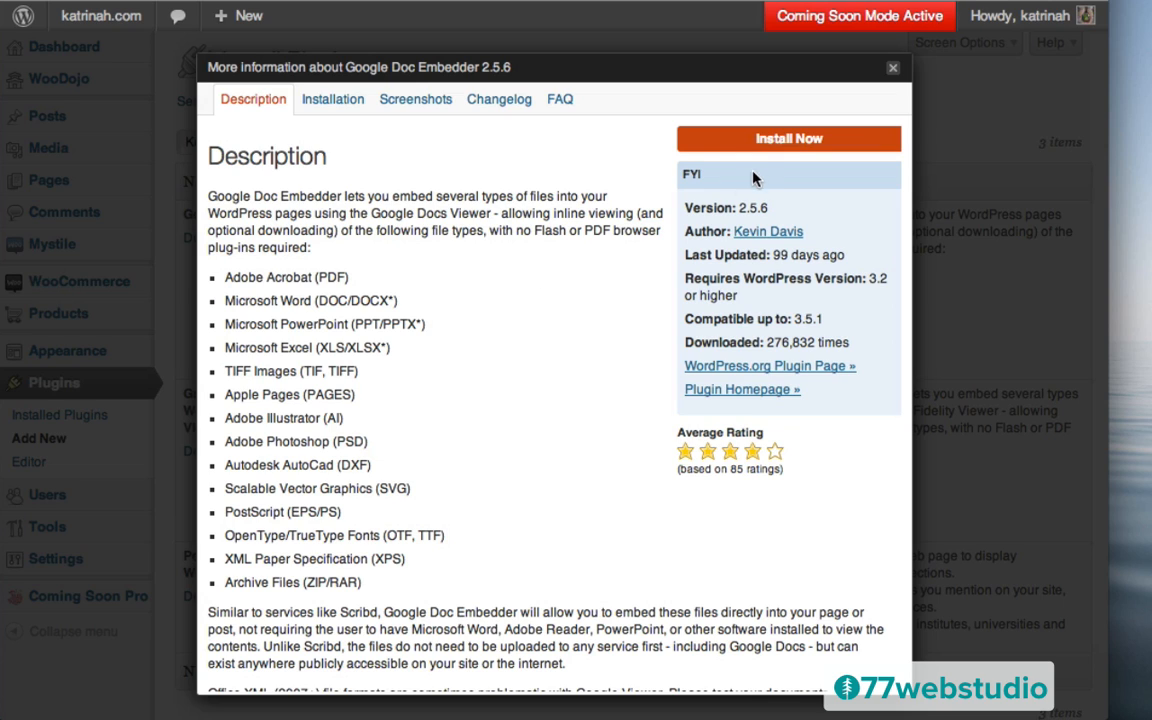
left_click(793, 140)
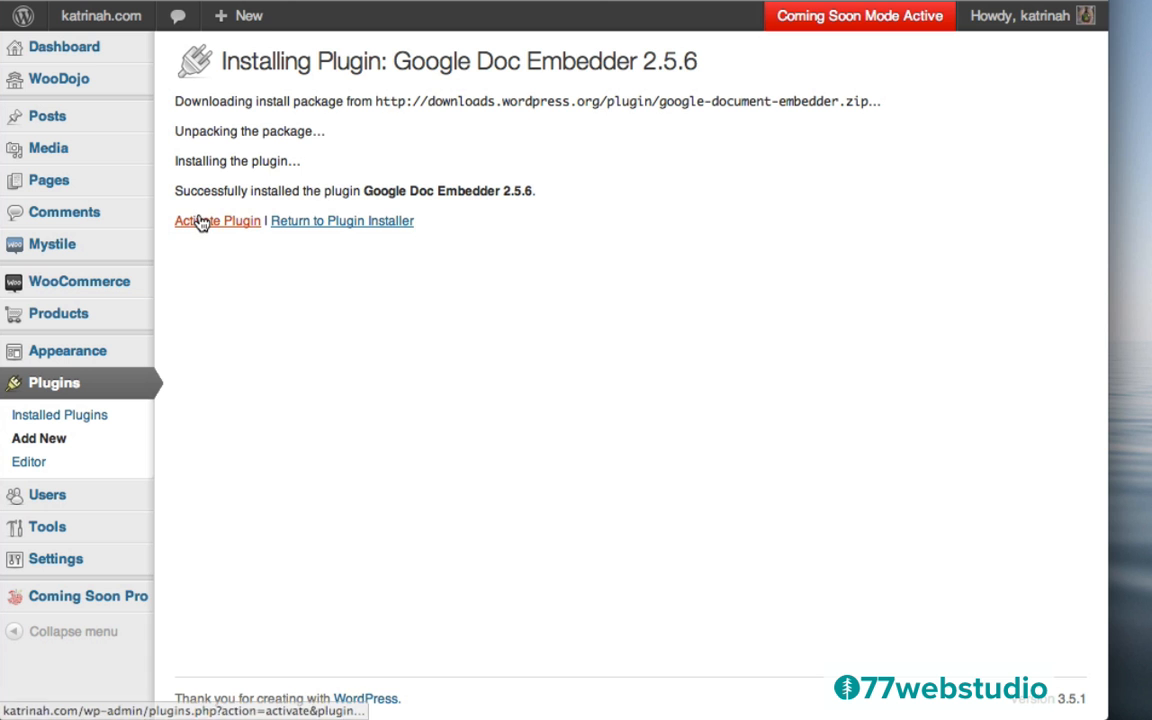
Activate Google Doc Embedder and open its settings page
left_click(214, 229)
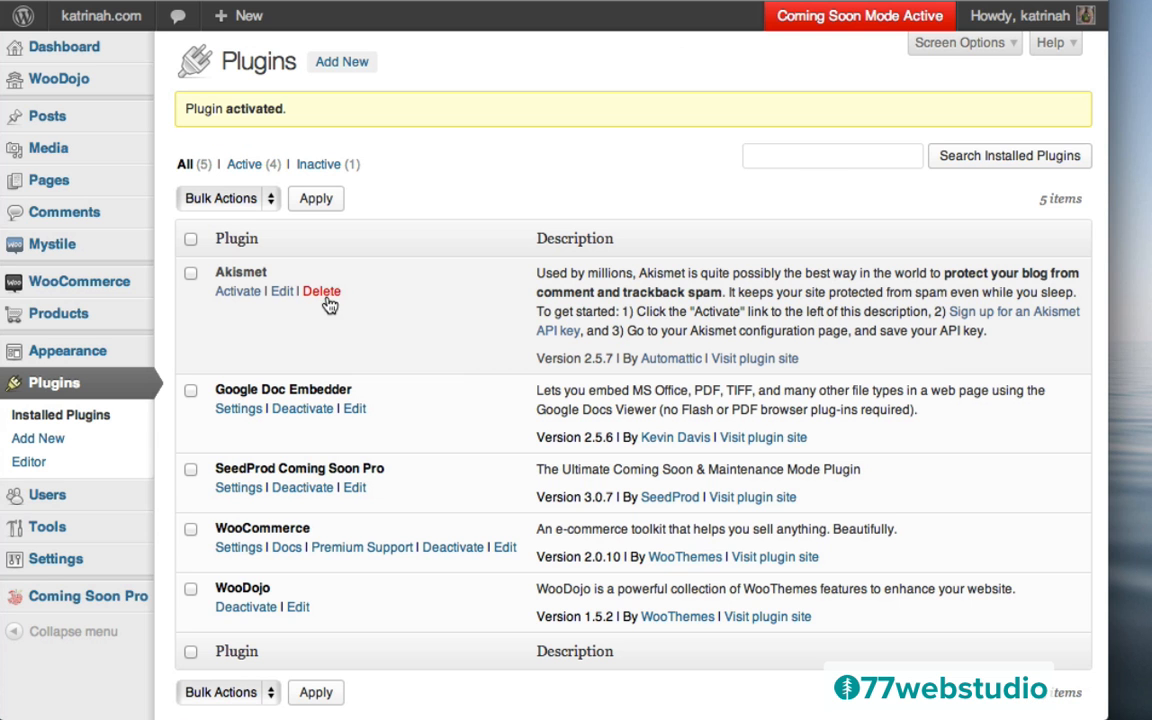
left_click(238, 412)
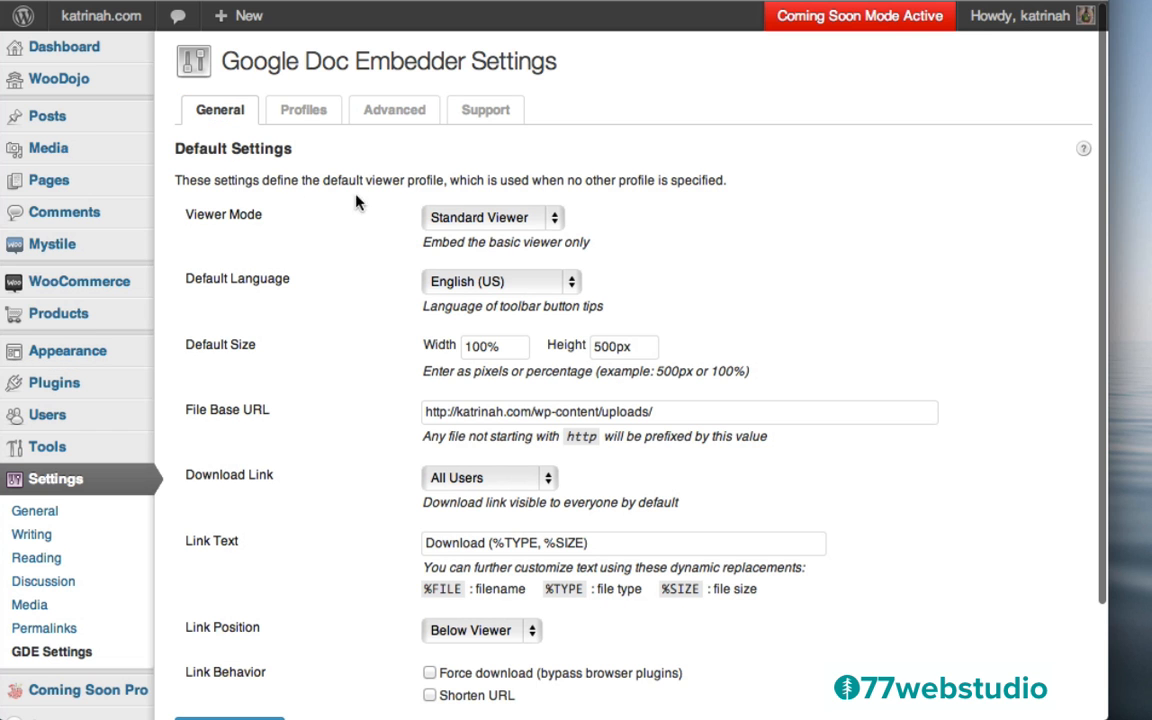
scroll(374, 432, "down", 3)
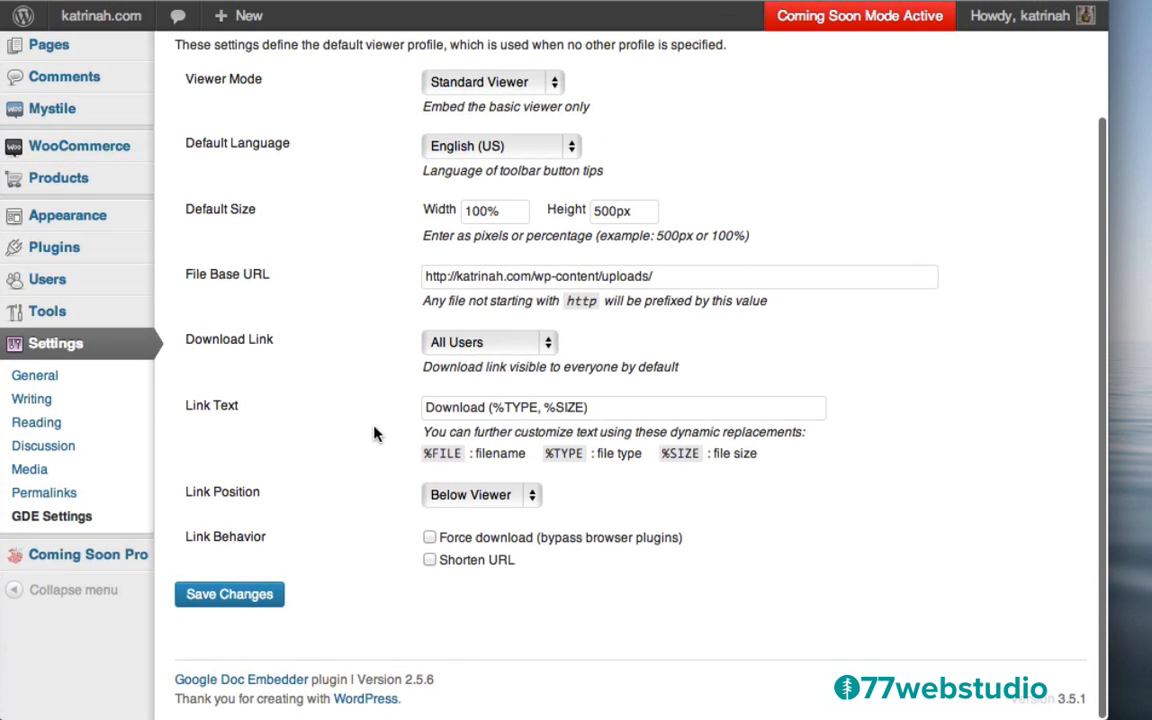
scroll(374, 432, "up", 3)
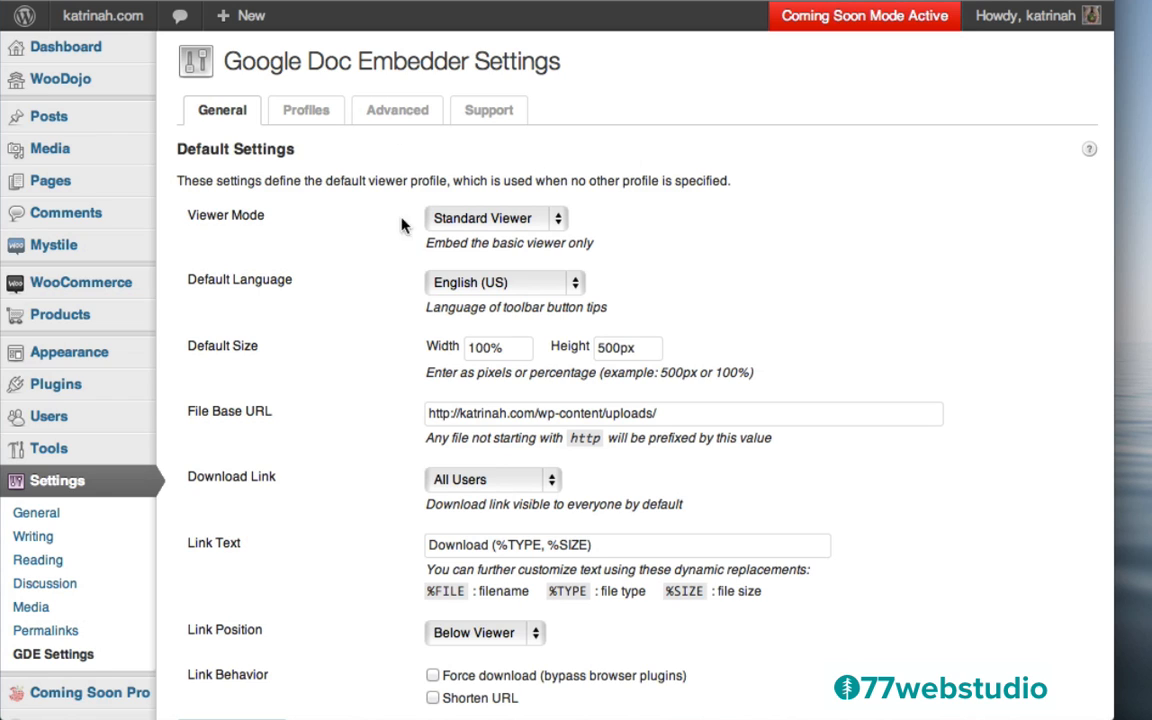
Set the default profile's Viewer Mode to Enhanced Viewer and save the changes
left_click(489, 226)
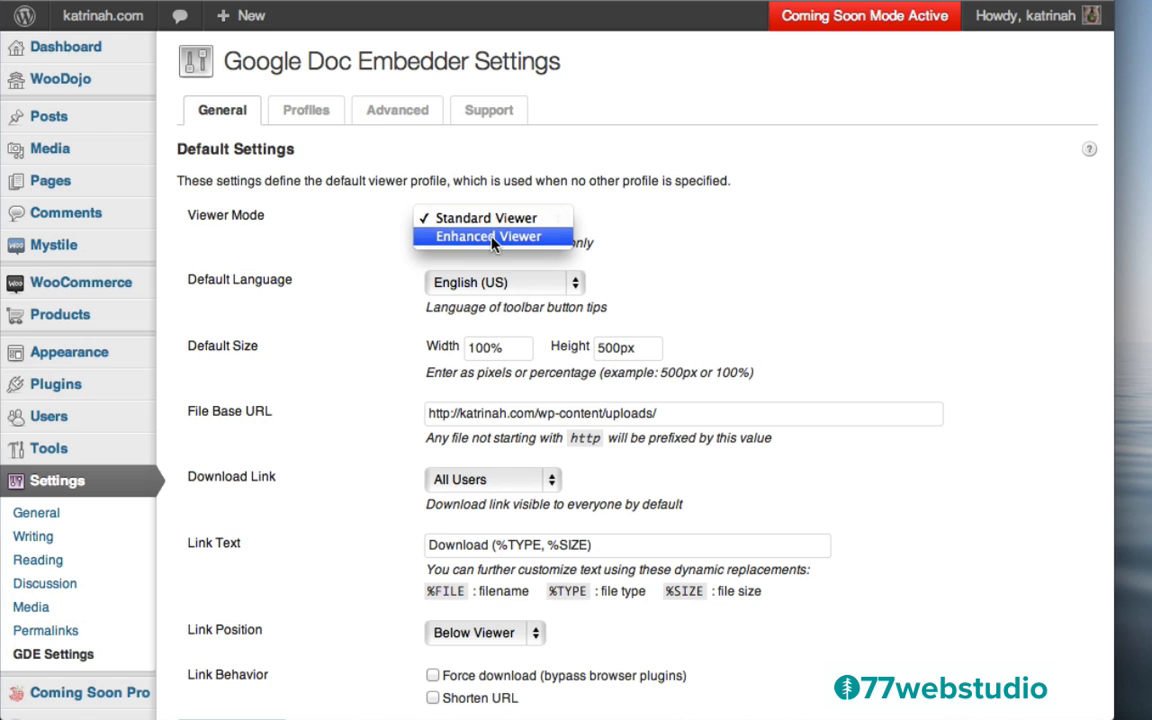
left_click(492, 242)
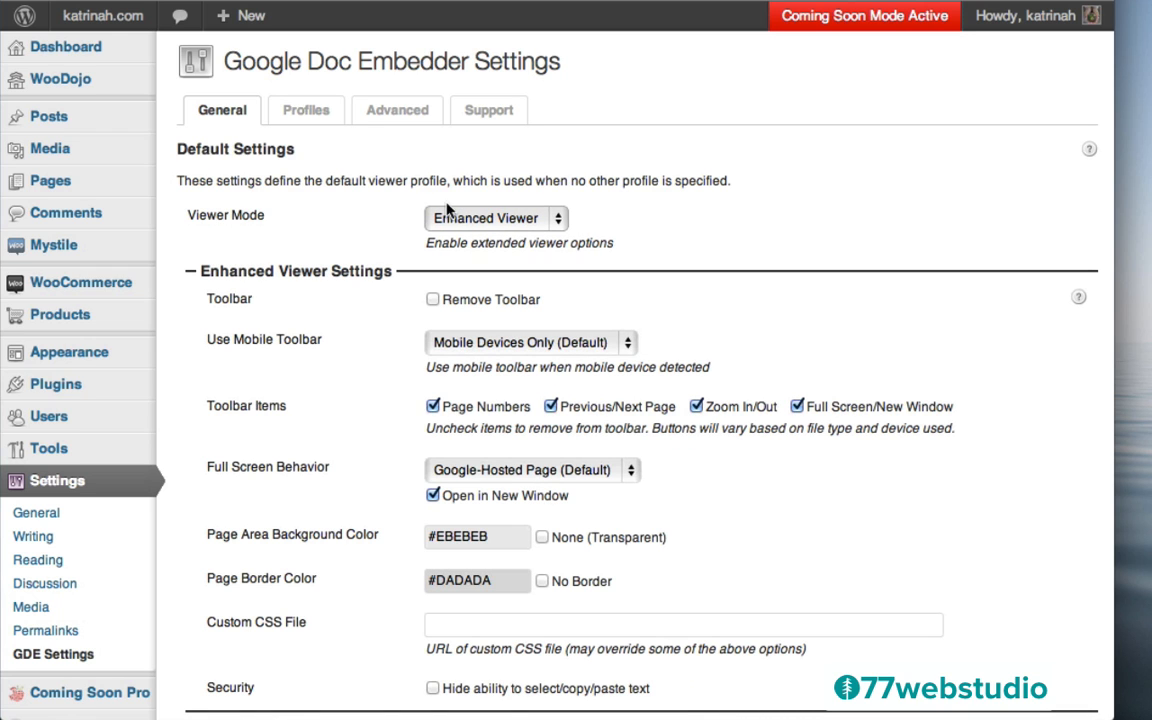
left_click(483, 222)
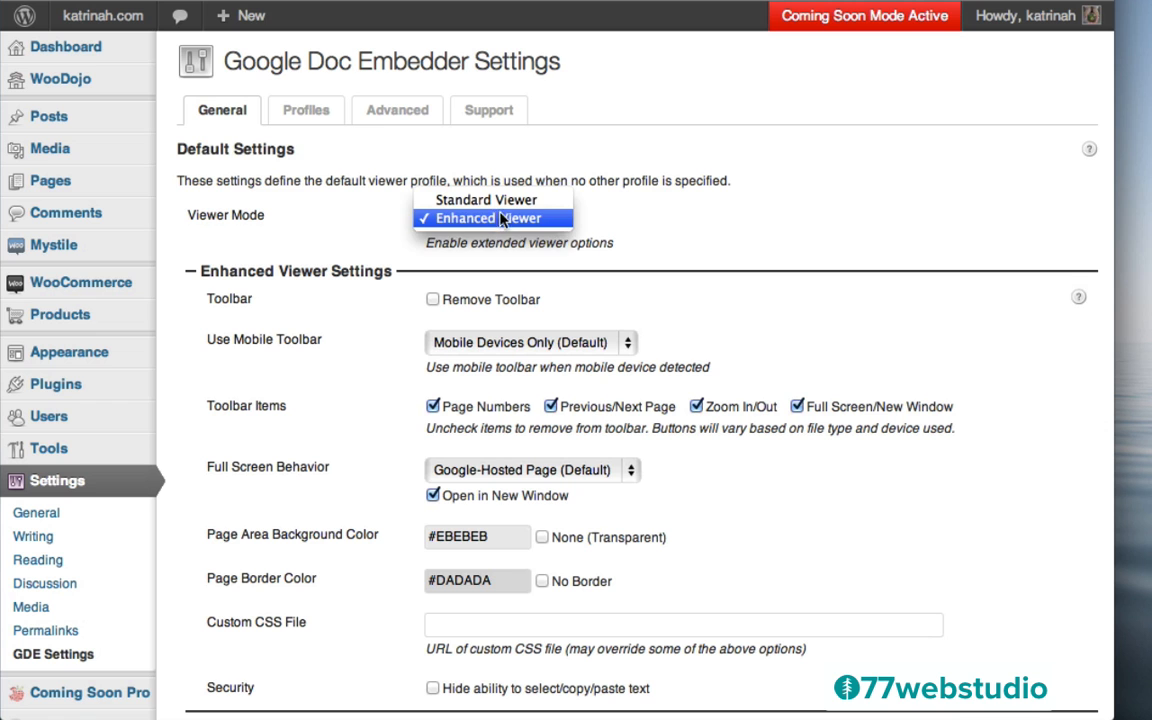
left_click(505, 219)
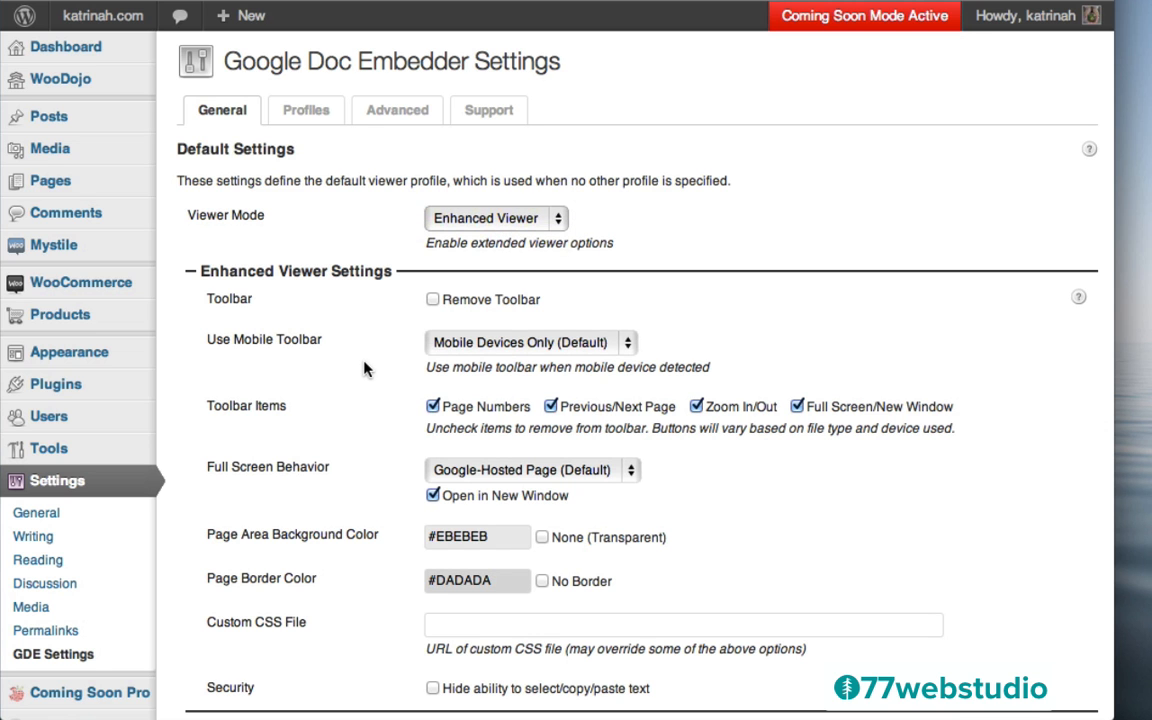
scroll(364, 369, "down", 10)
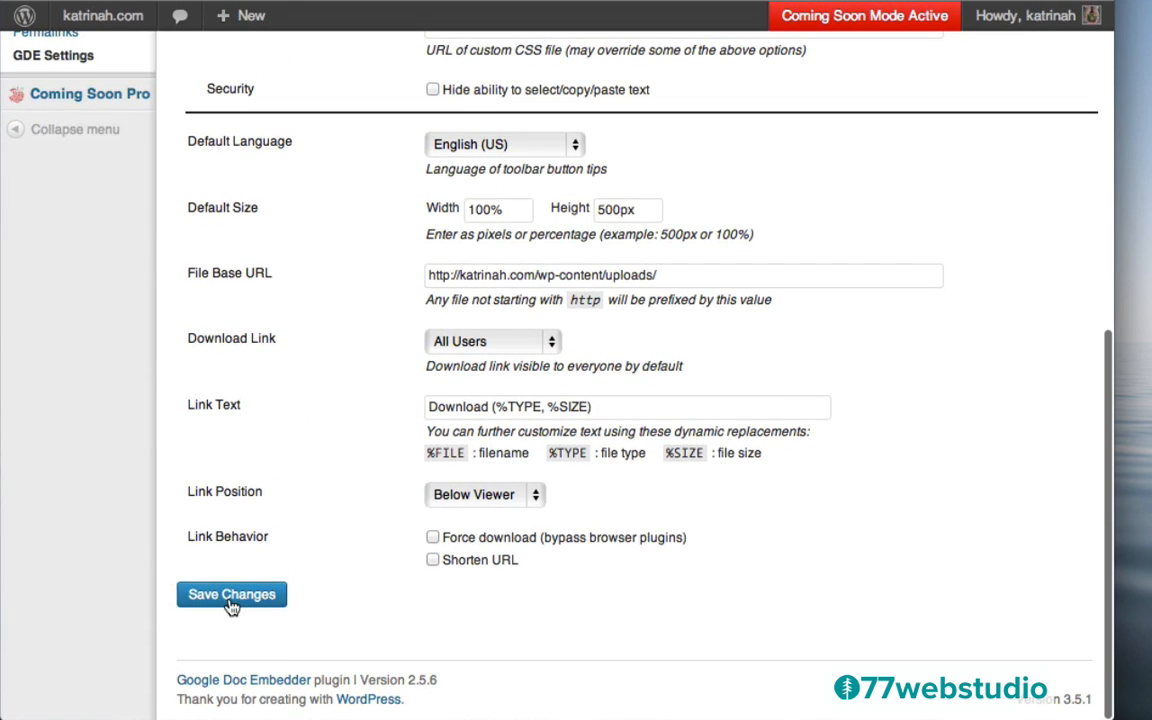
left_click(231, 596)
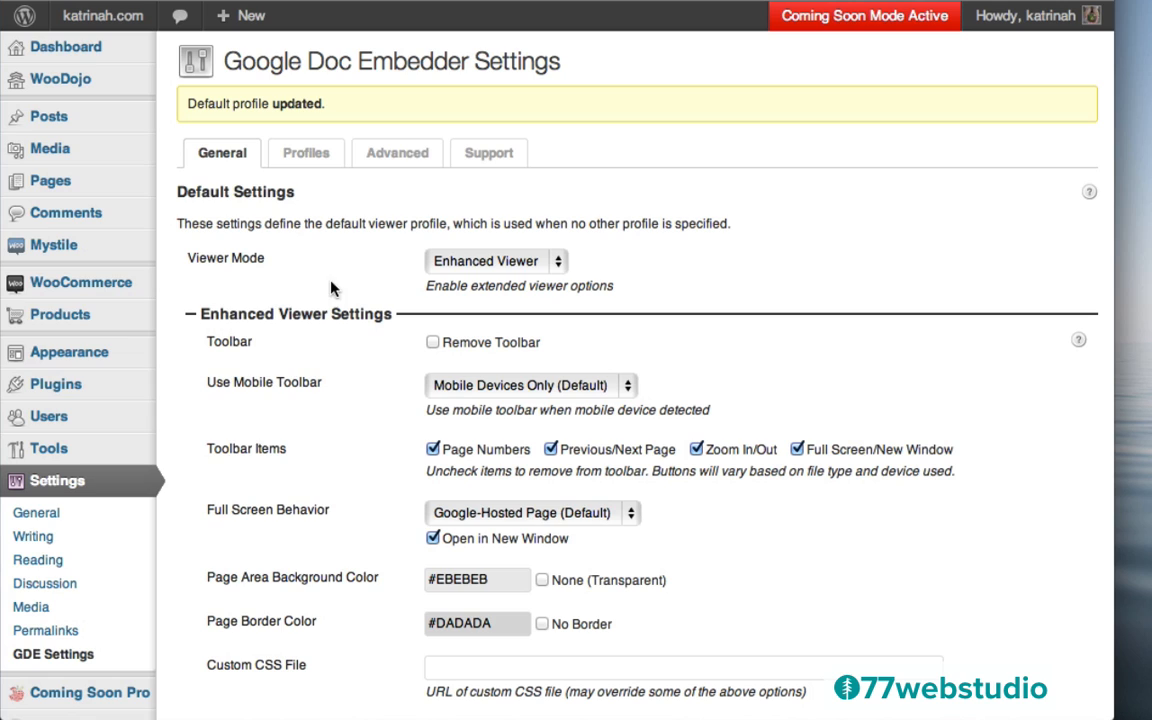
mouse_move(78, 315)
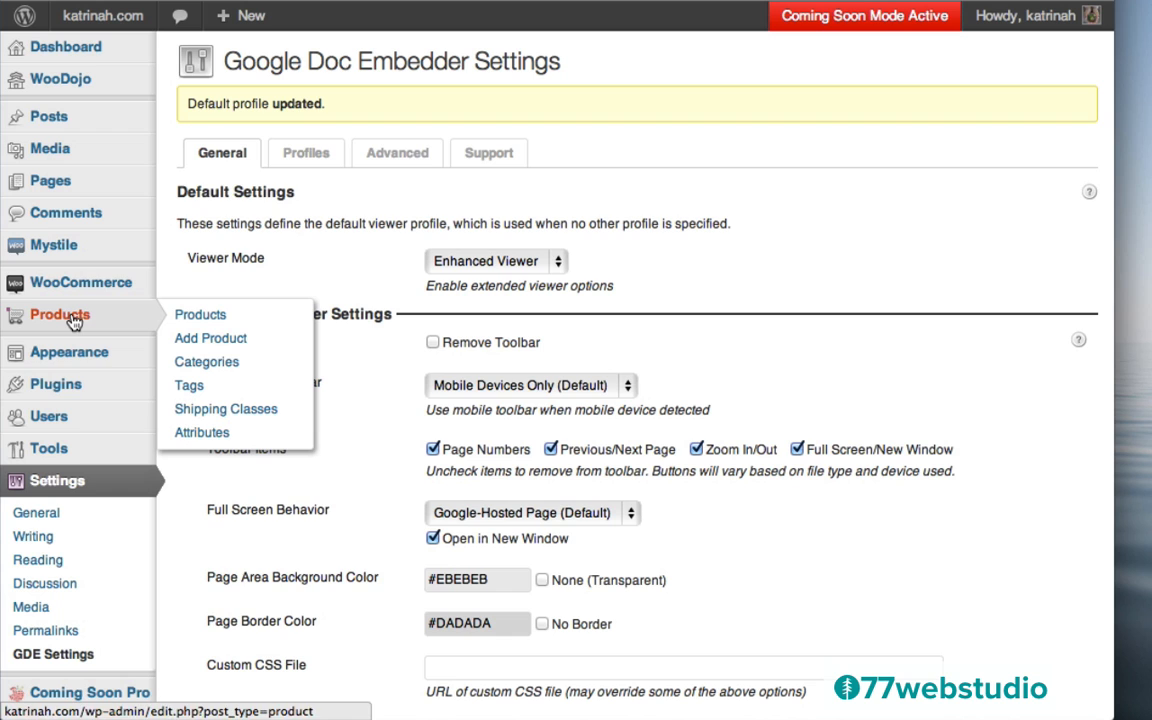
Open the draft 'Yoga Stretches for Beginners [Ebook]' from the Products list for editing
left_click(74, 318)
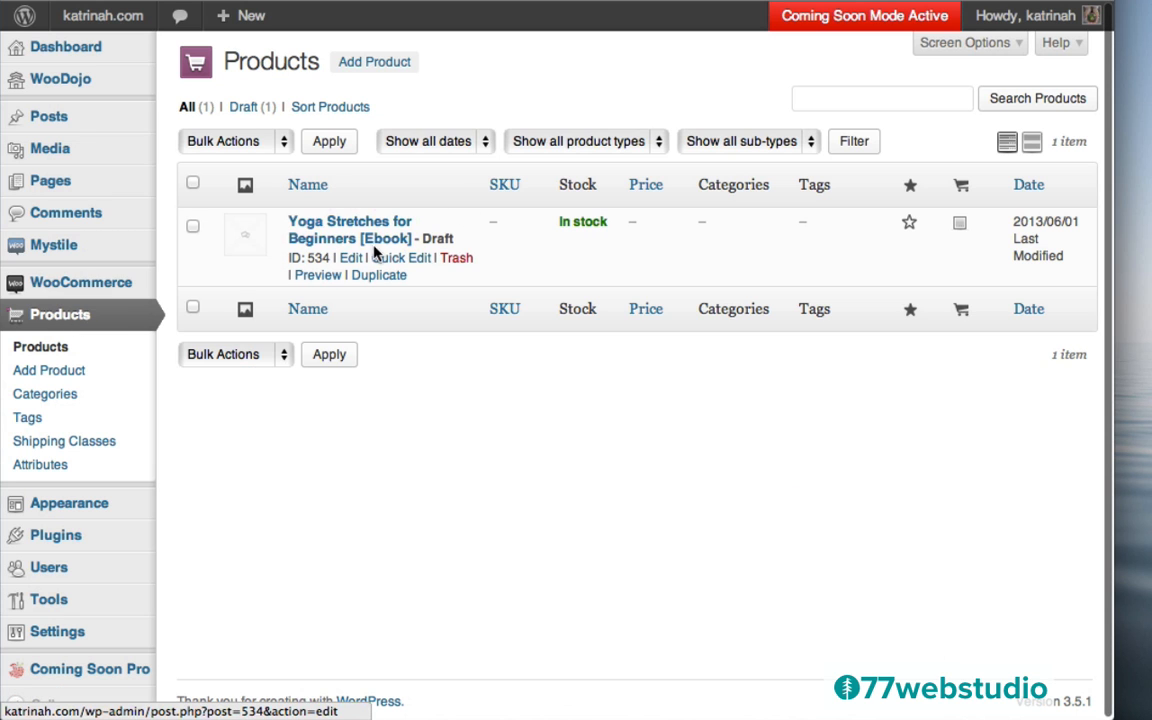
left_click(350, 260)
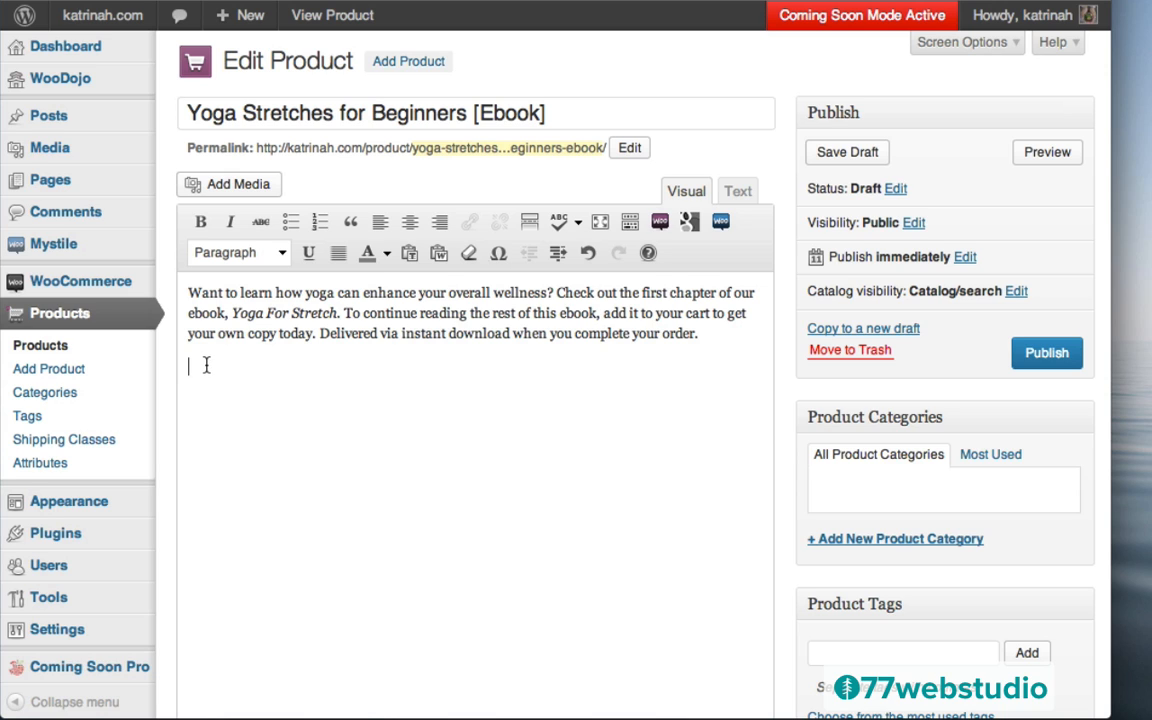
Upload the Yoga Stretches chapter-one PDF to the media library via Add Media
left_click(229, 190)
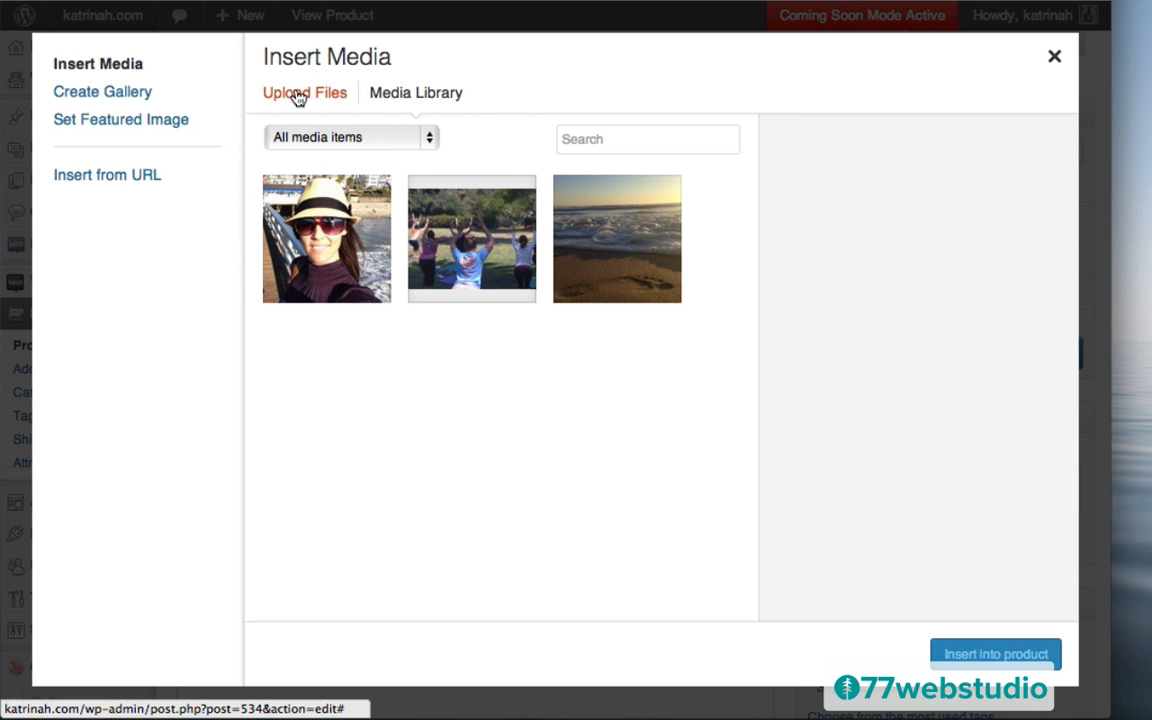
left_click(290, 95)
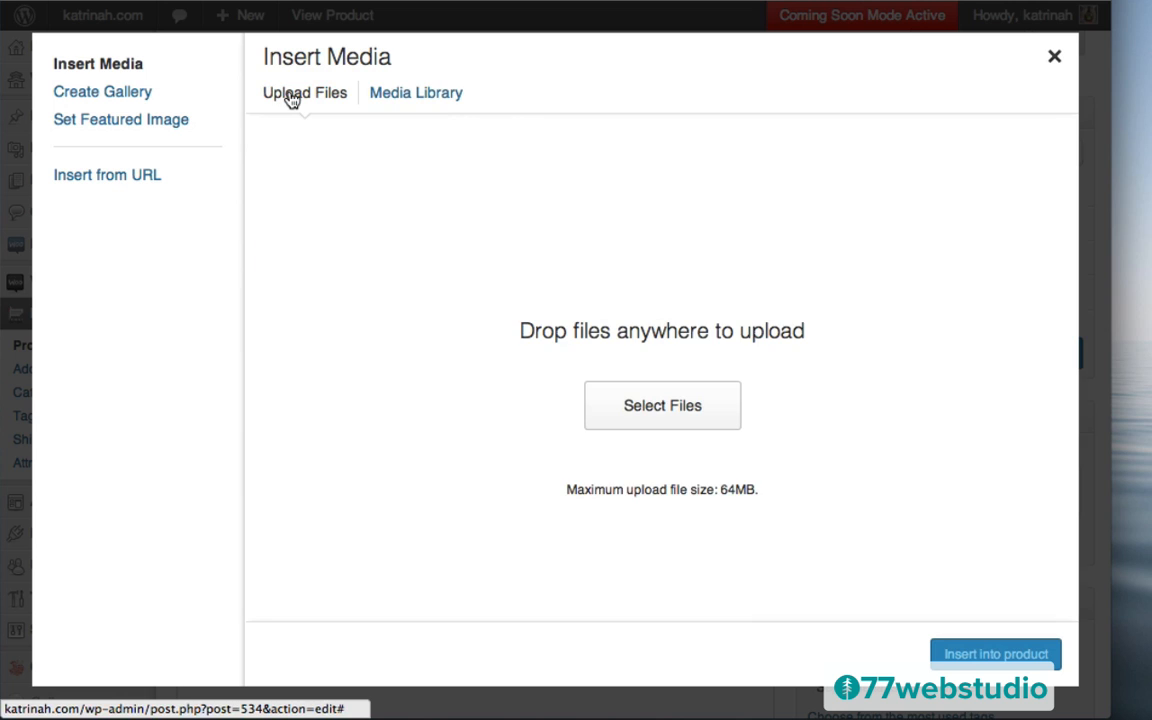
left_click(660, 422)
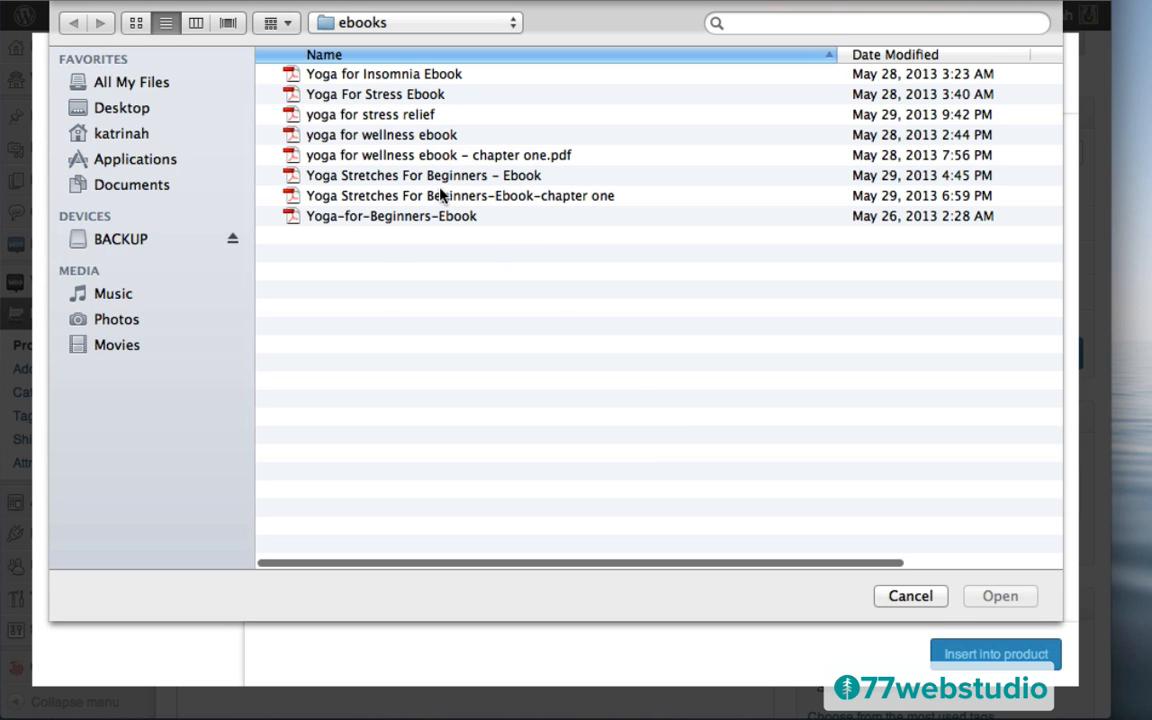
left_click(358, 201)
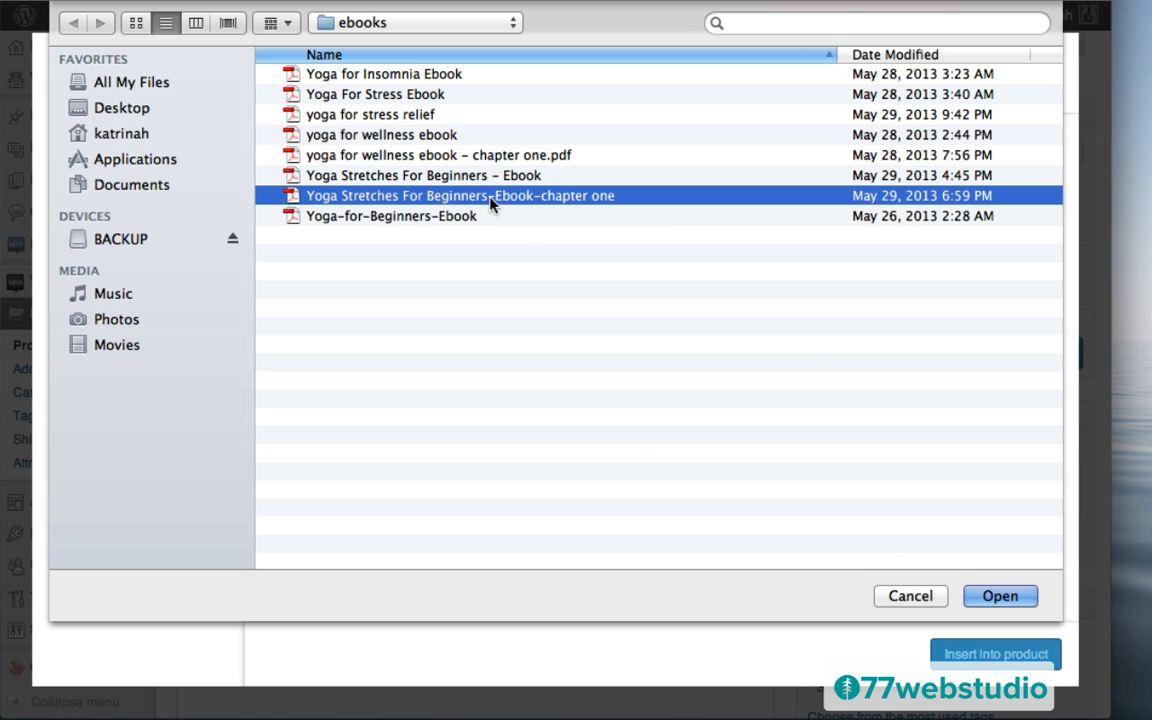
left_click(997, 597)
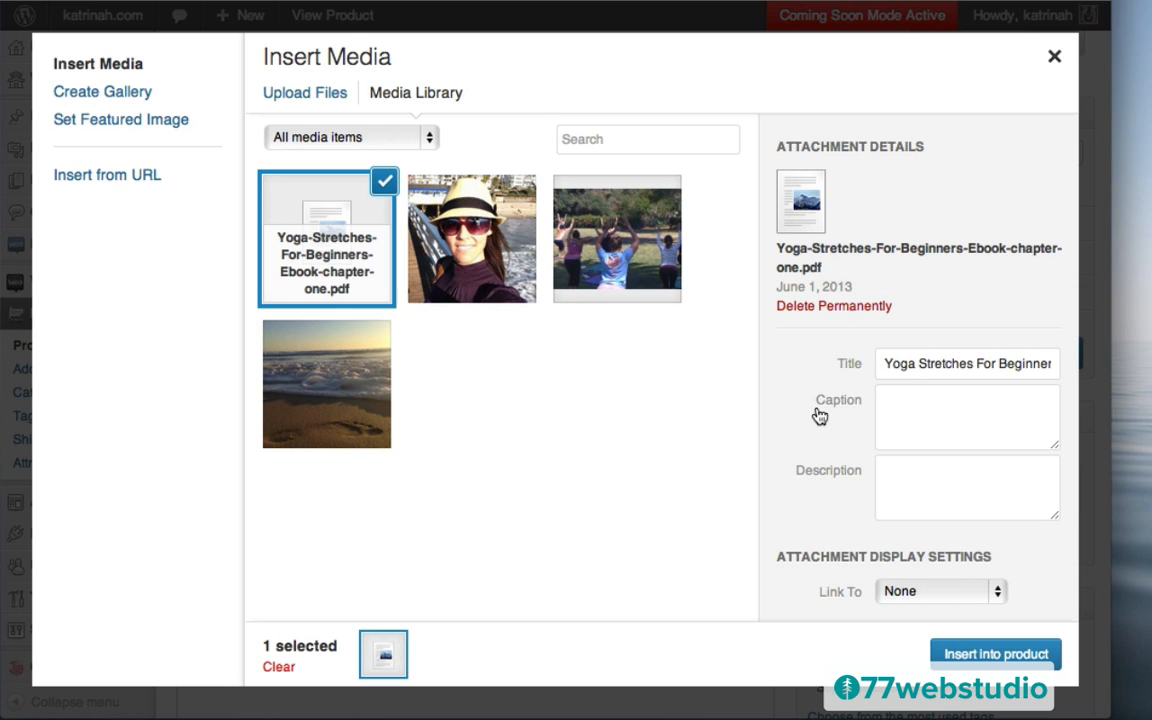
Copy the PDF's media-file URL, reset Link To to None, and close the media window
scroll(818, 414, "down", 1)
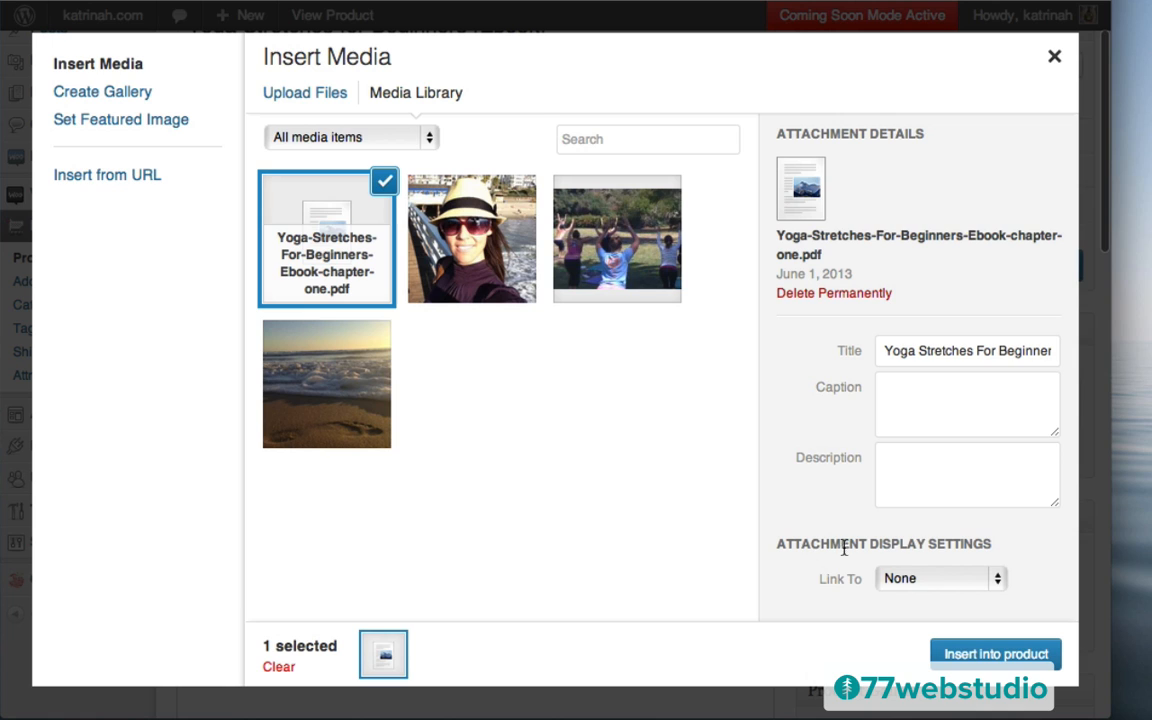
left_click(899, 585)
left_click(911, 543)
scroll(833, 522, "down", 1)
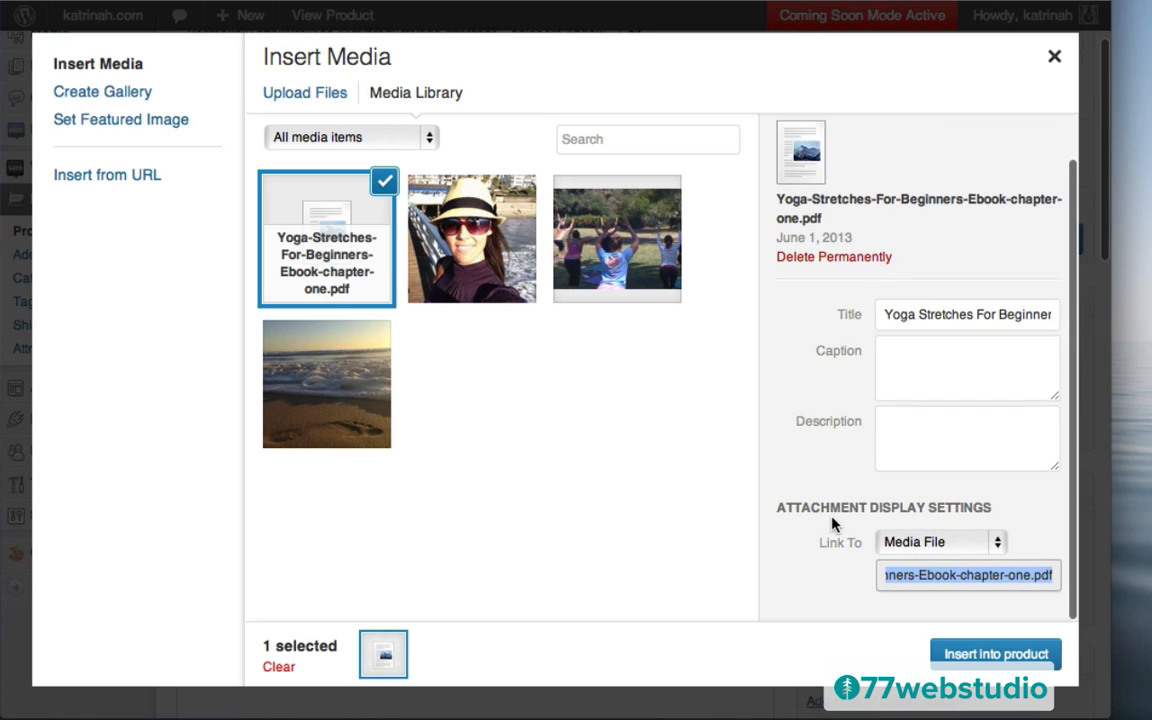
triple_click(897, 578)
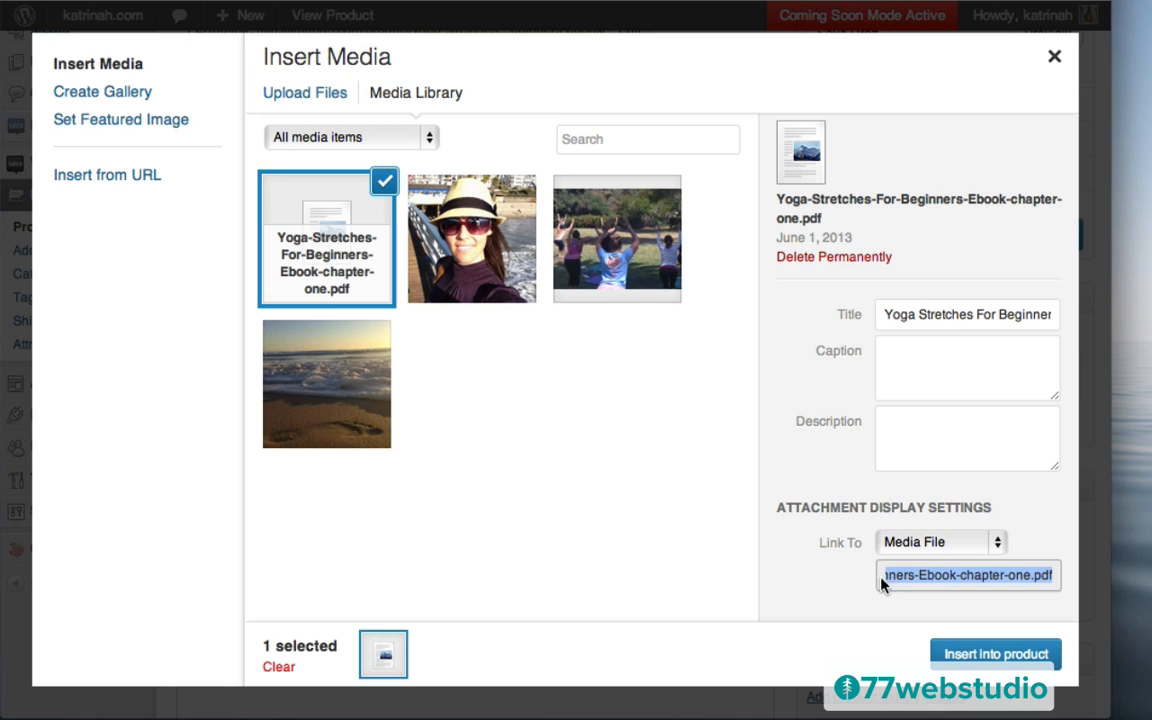
left_click(905, 545)
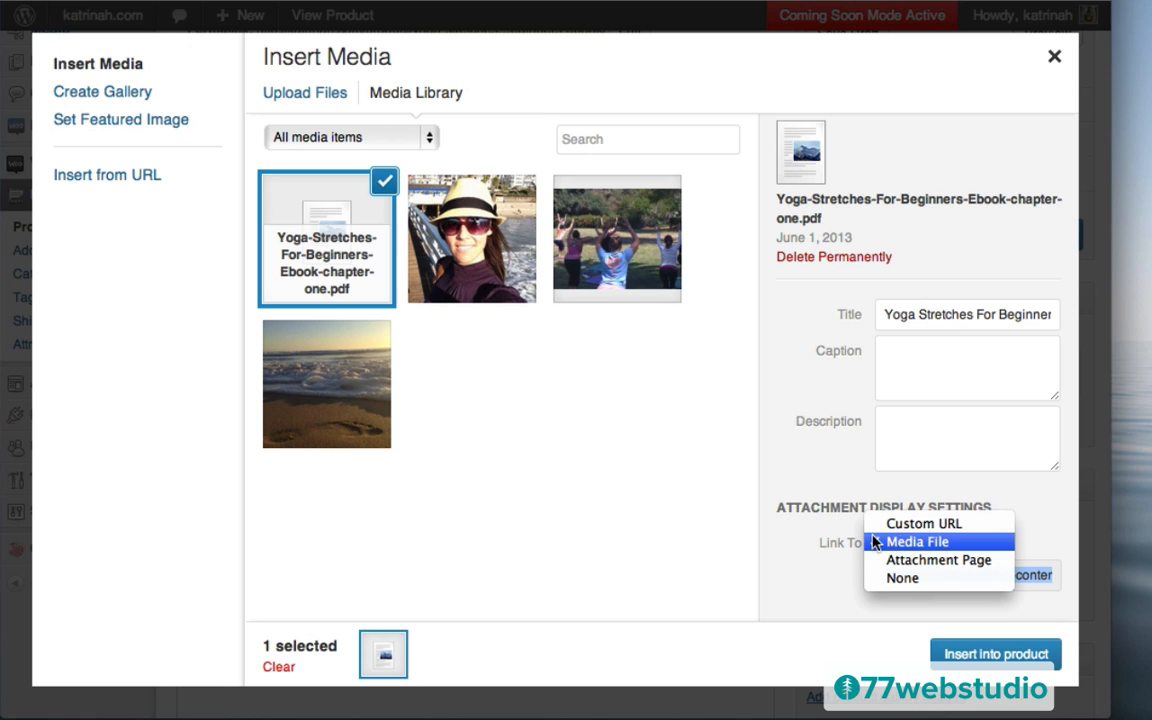
left_click(902, 579)
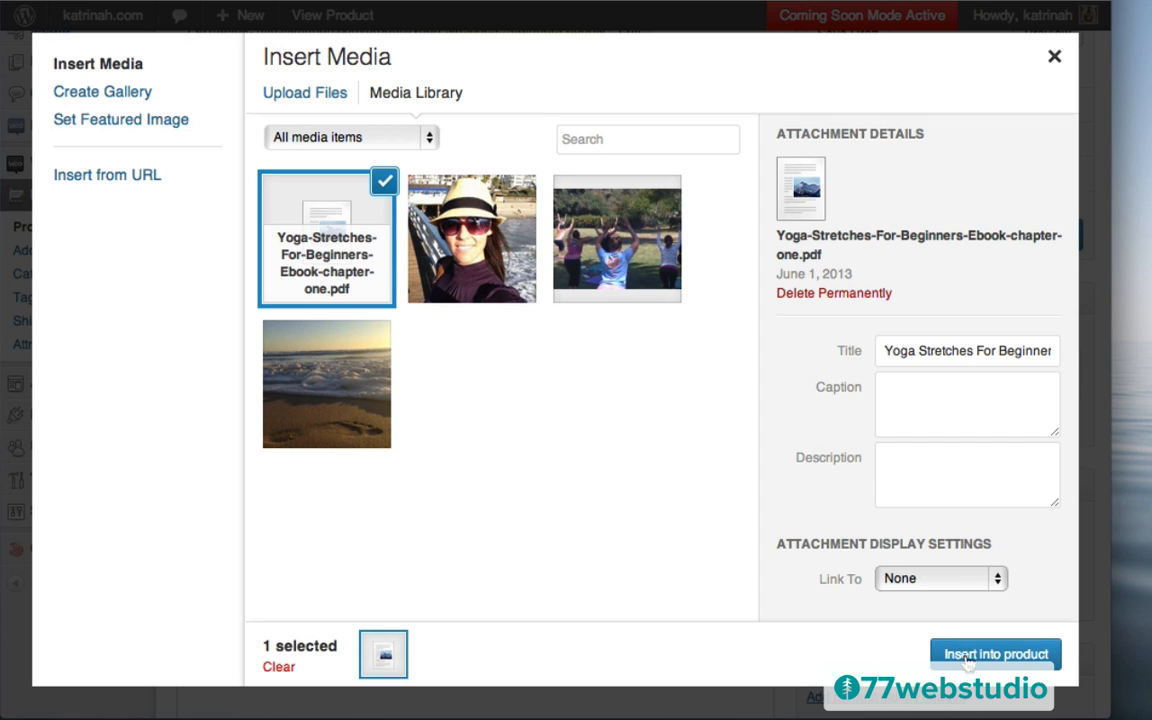
left_click(1055, 60)
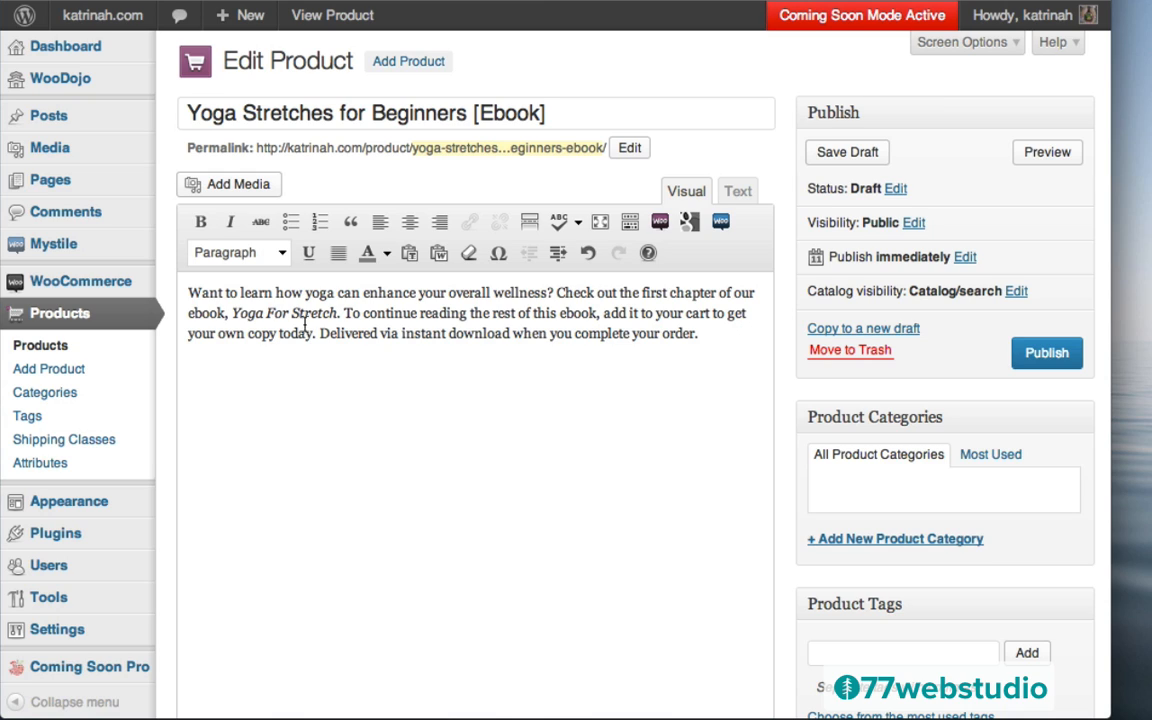
Paste the chapter-one PDF URL into Google Doc Embedder and insert the gview shortcode
left_click(689, 223)
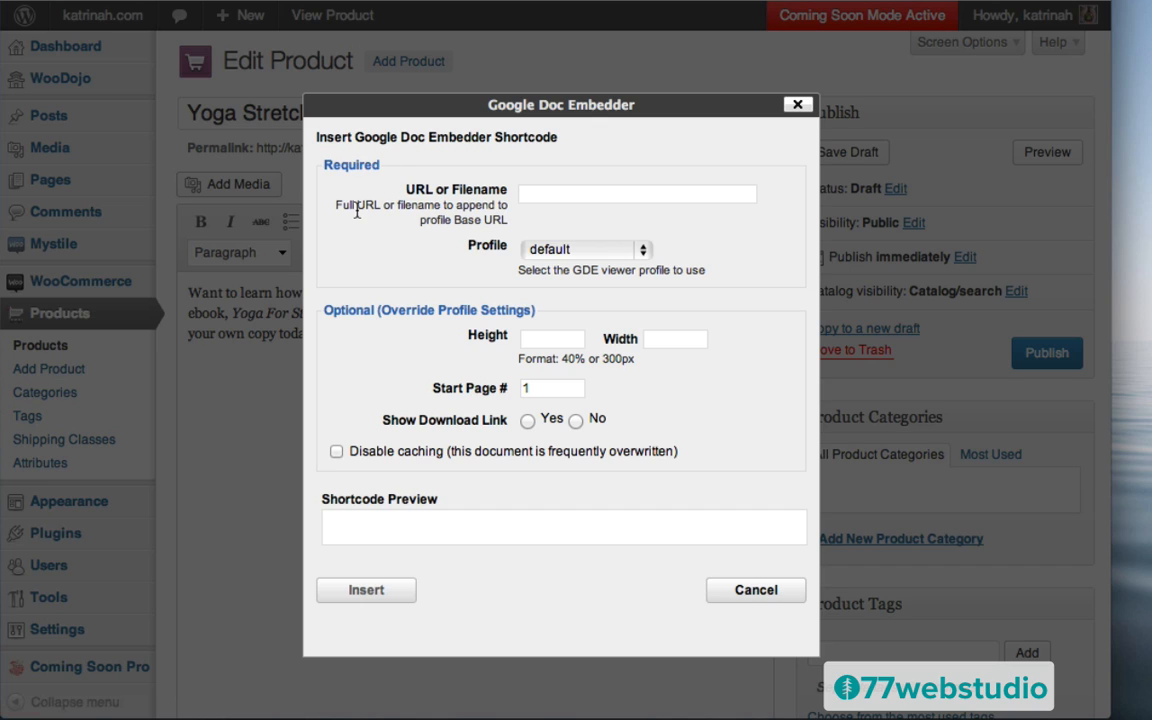
left_click(545, 195)
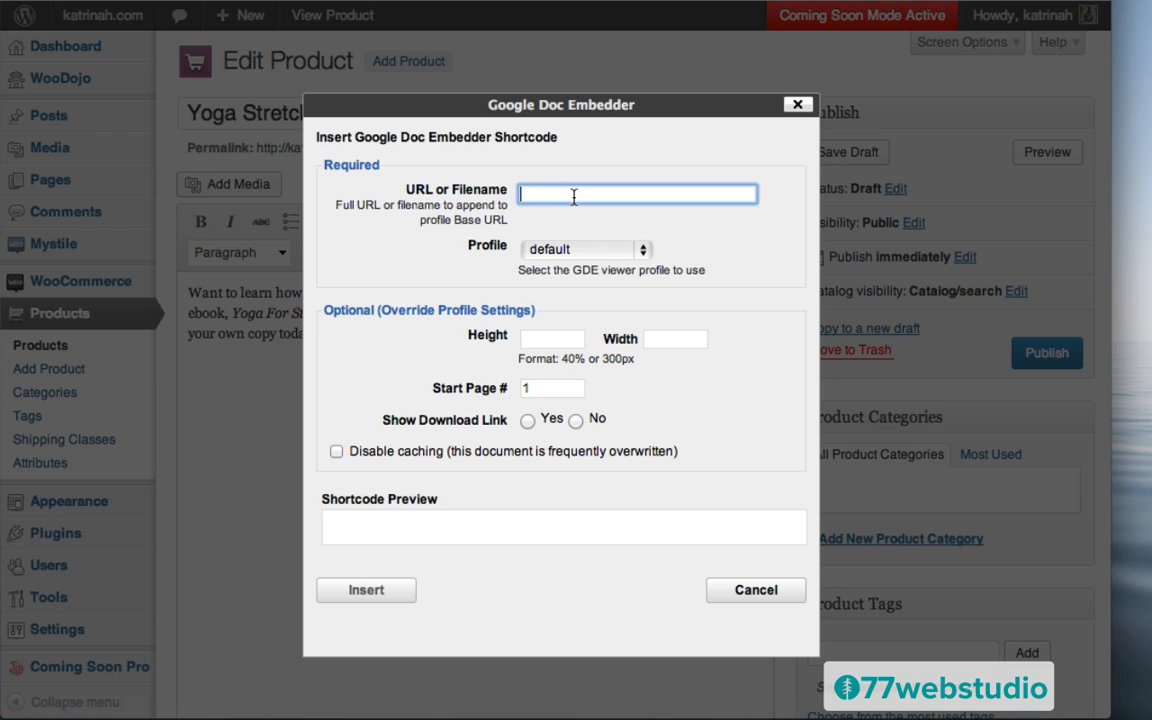
key("super+v")
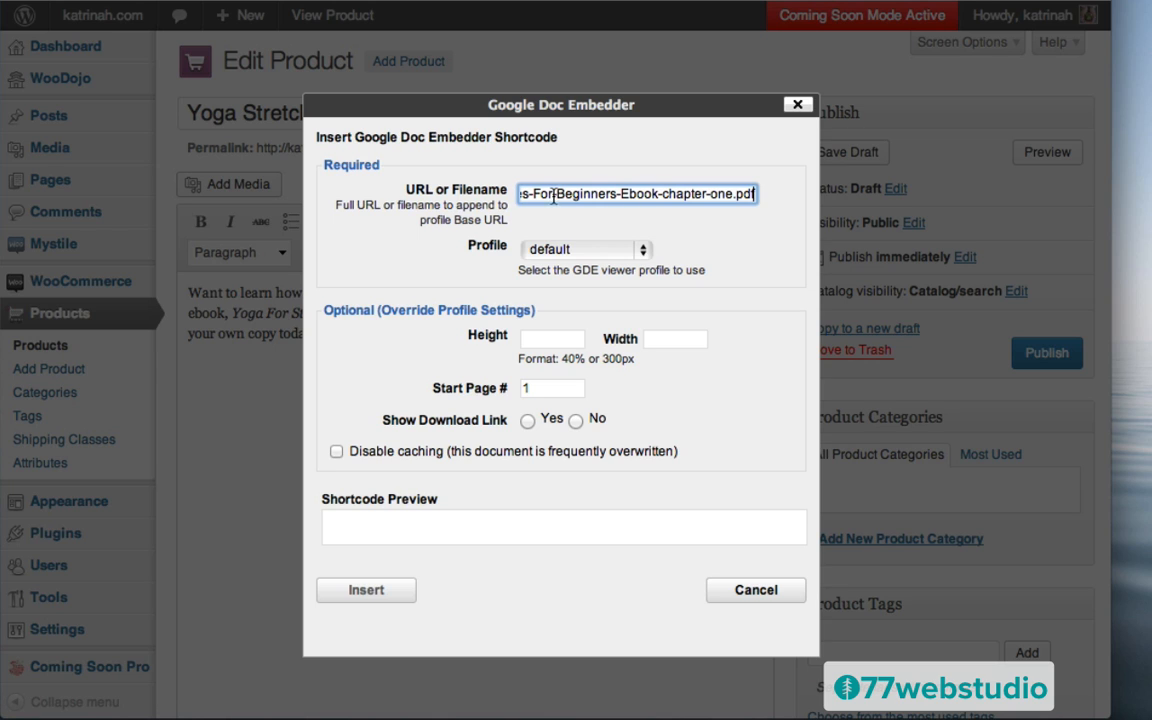
left_click(715, 252)
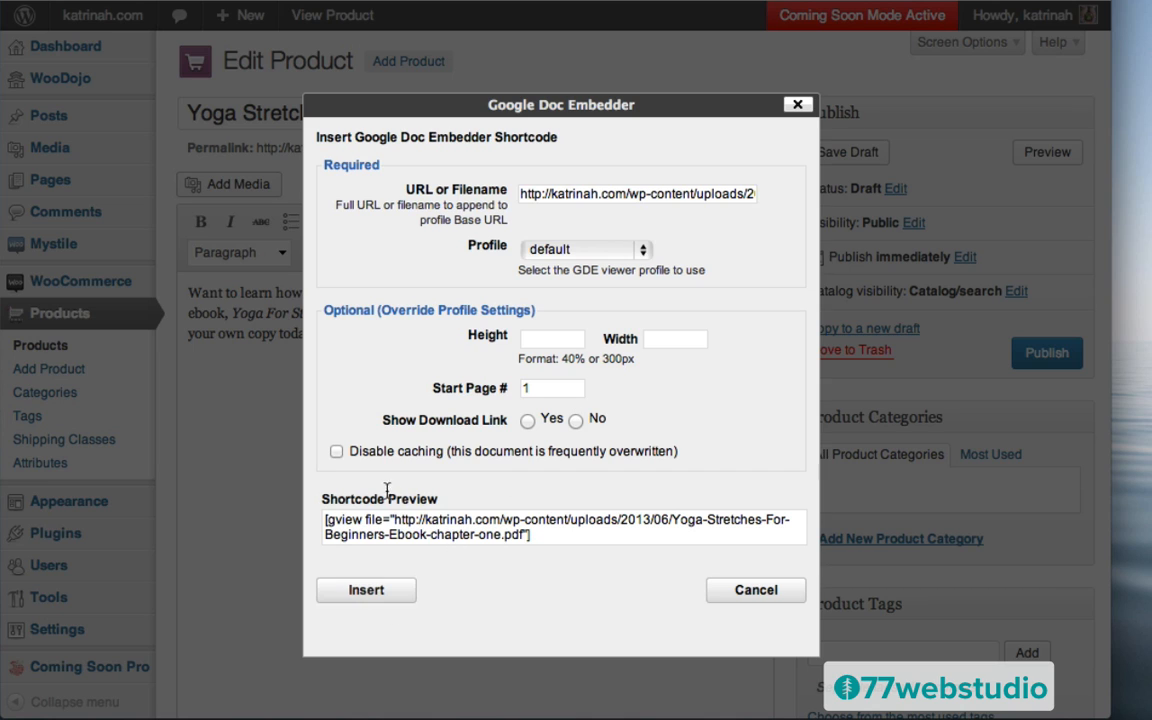
left_click(365, 590)
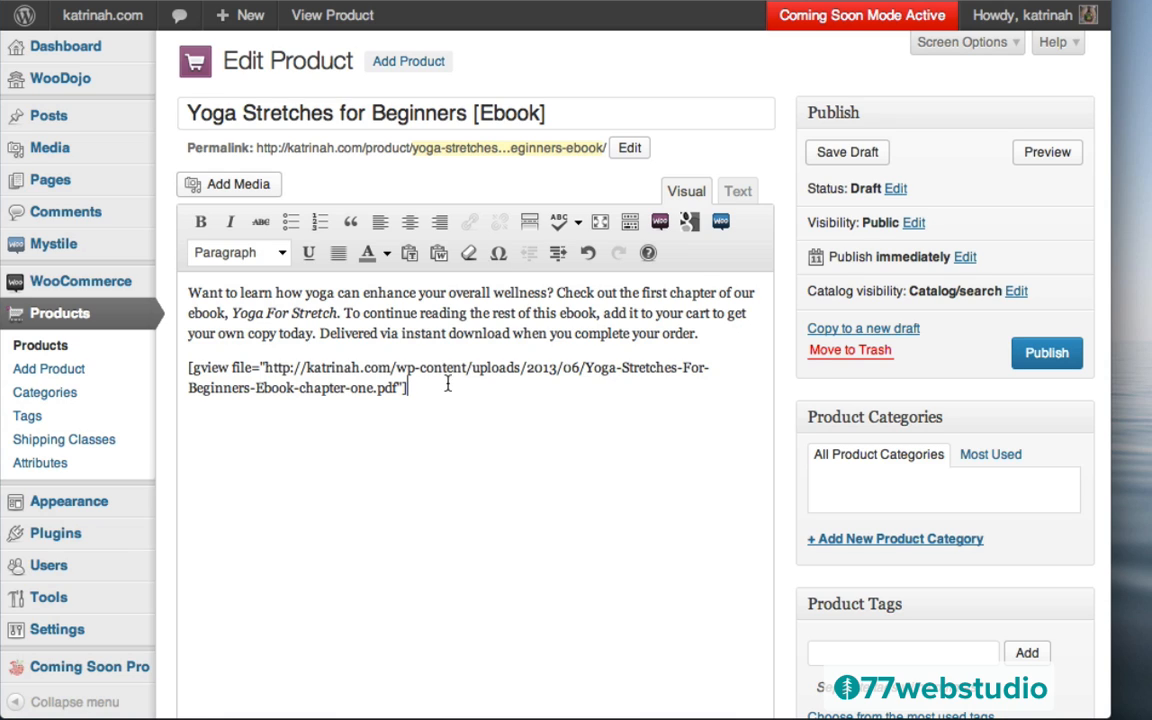
Create a new Ebooks product category and assign it to the product
left_click_drag(432, 387, 186, 366)
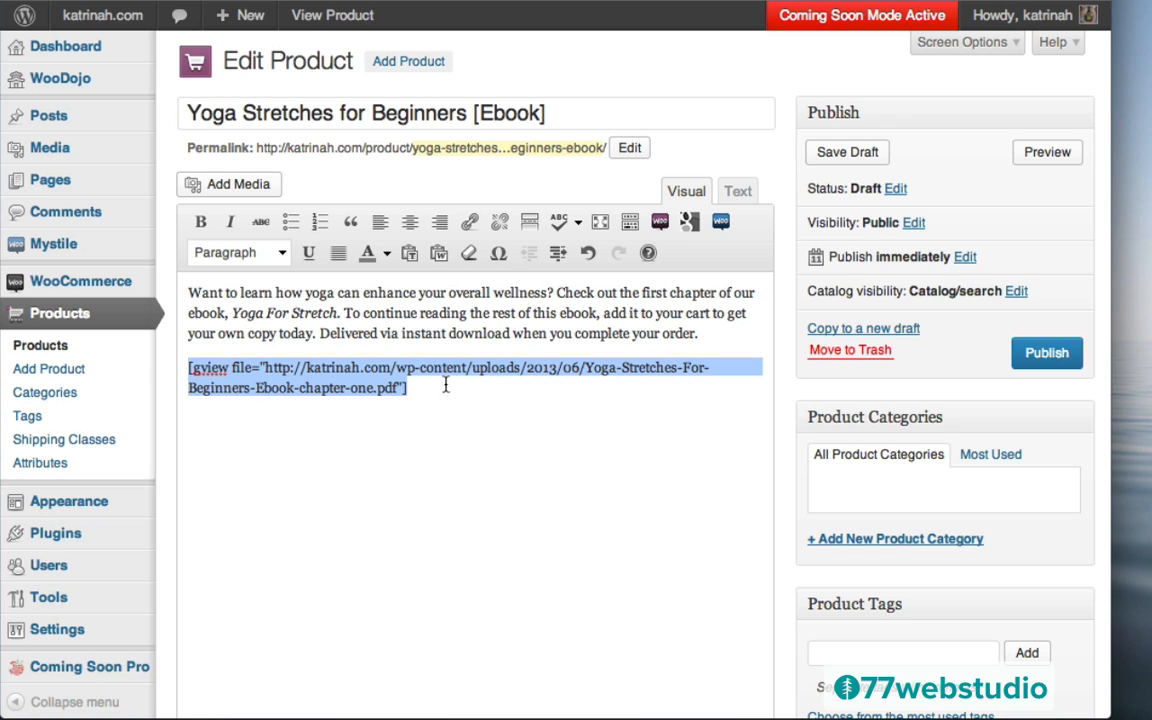
left_click(408, 389)
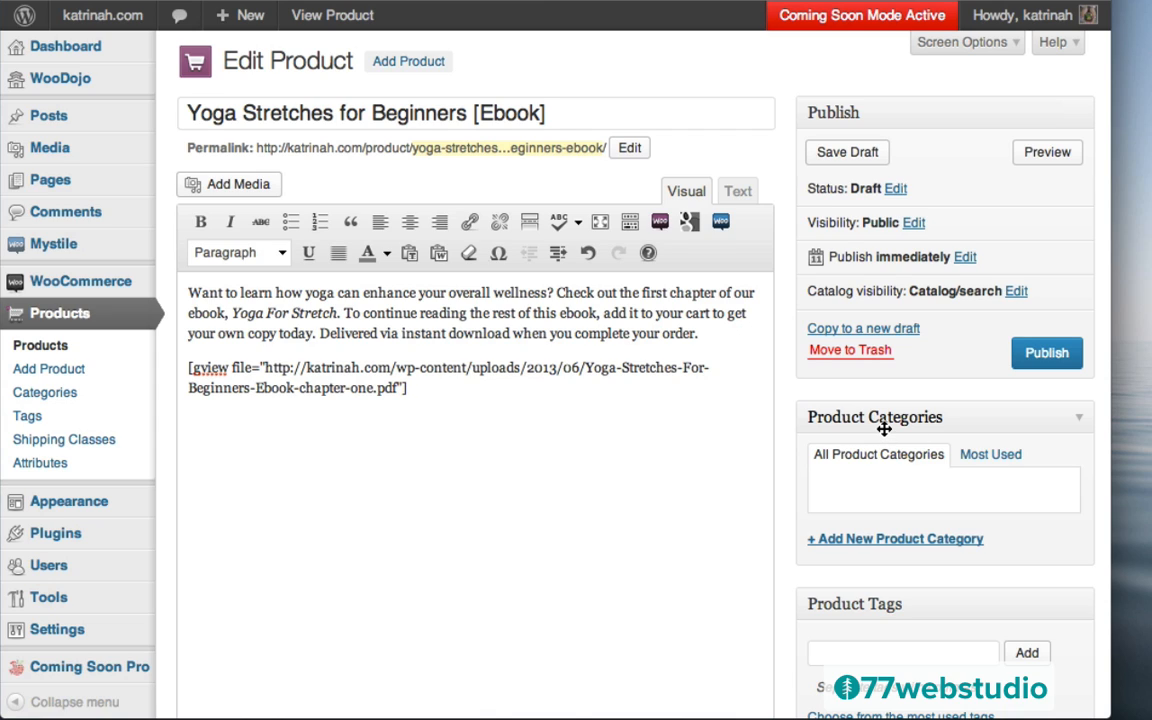
left_click(850, 541)
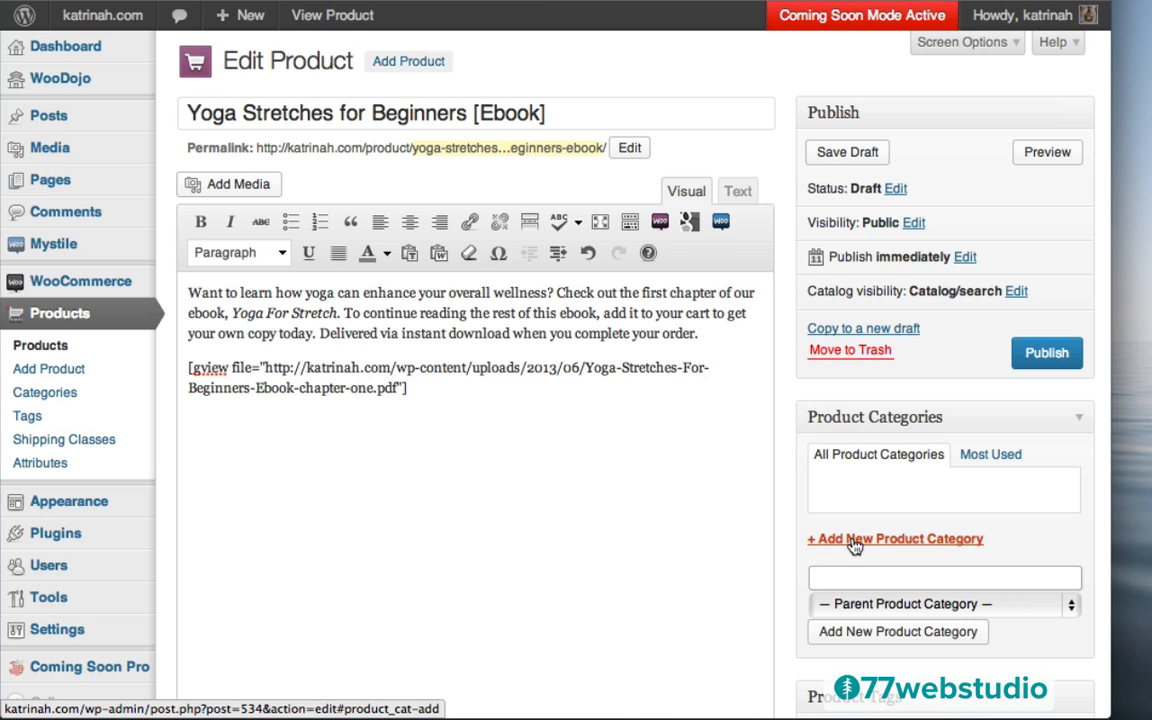
type("Ebooks")
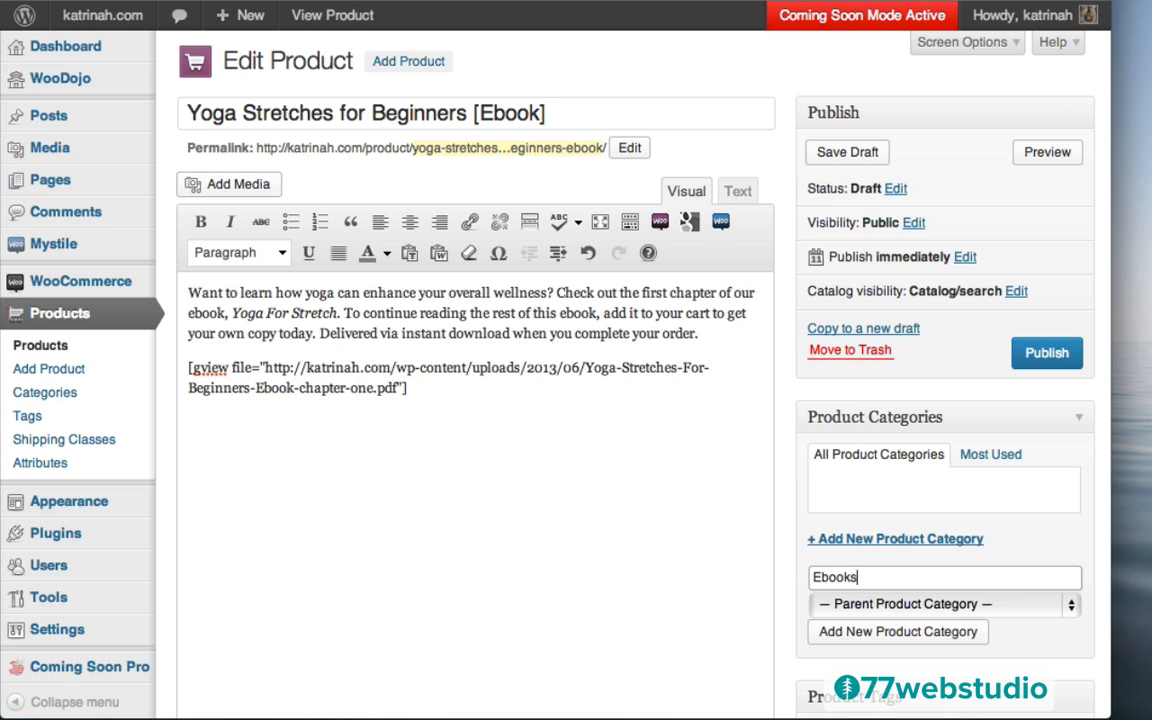
left_click(870, 636)
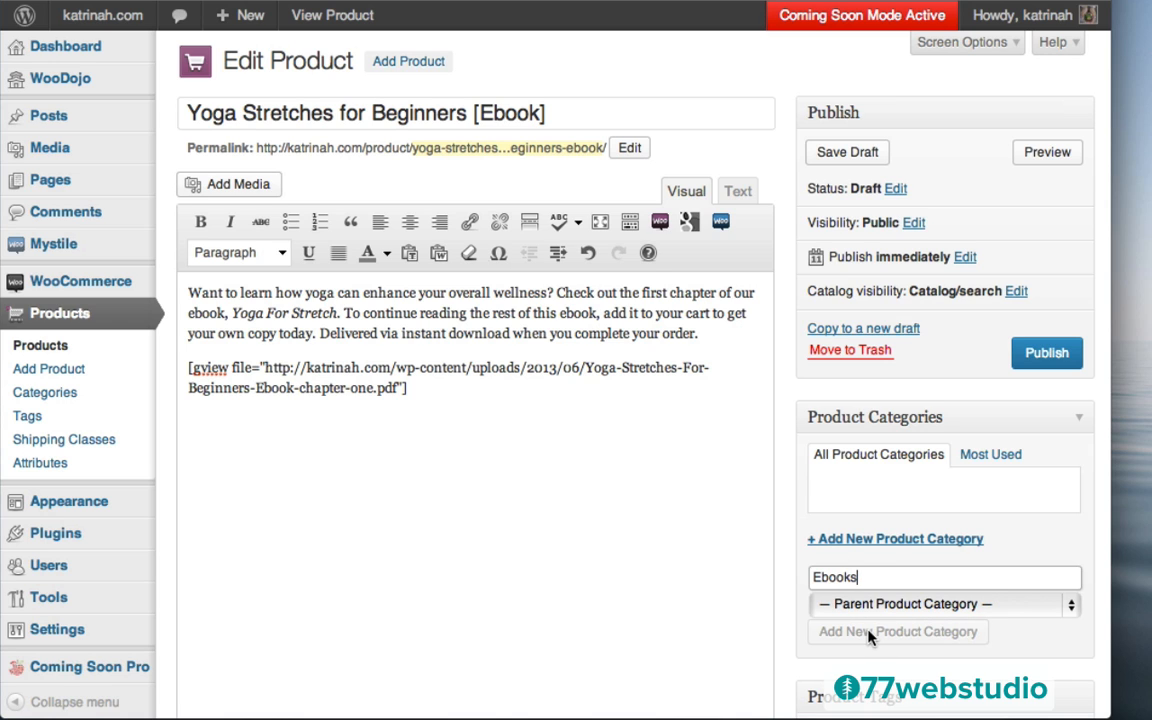
Add the product tags Yoga and Beginners
scroll(787, 436, "down", 5)
scroll(787, 436, "down", 3)
left_click(835, 433)
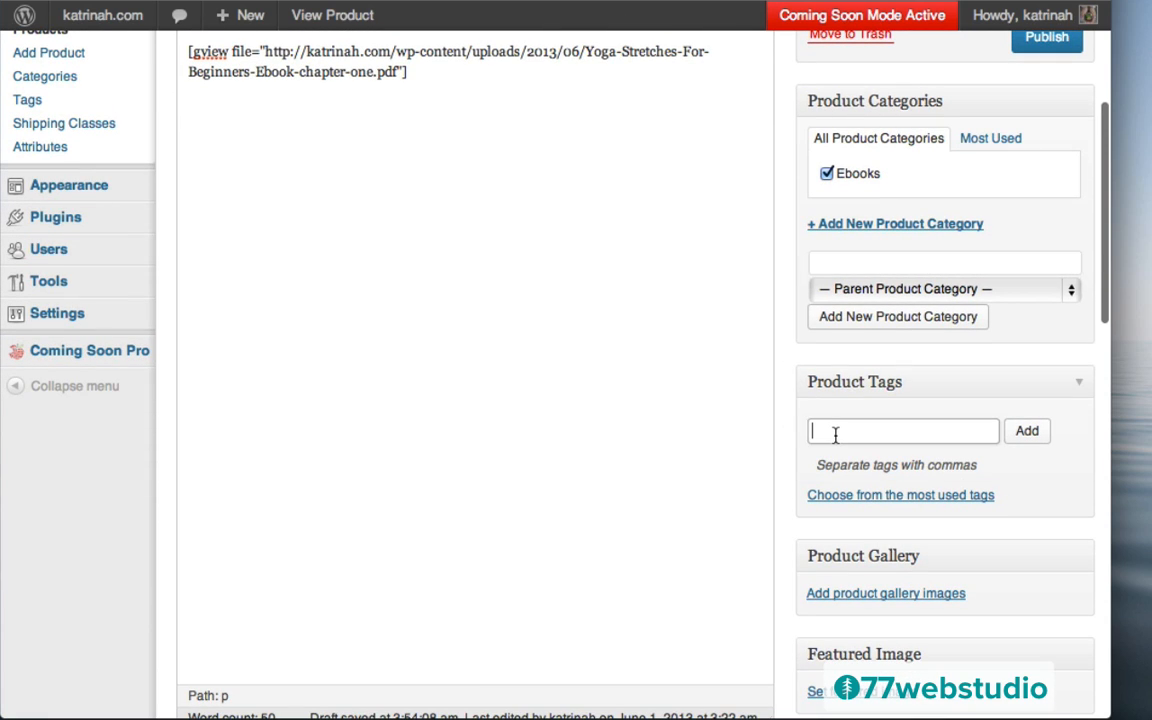
type("Yoga")
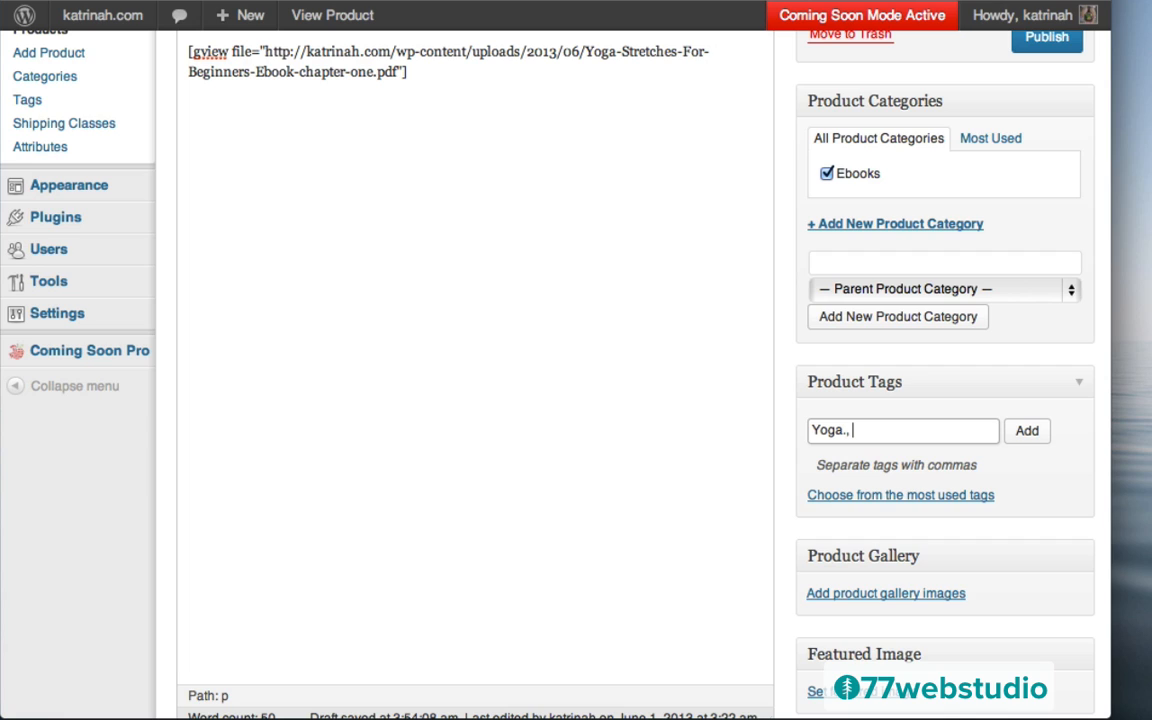
type(", B")
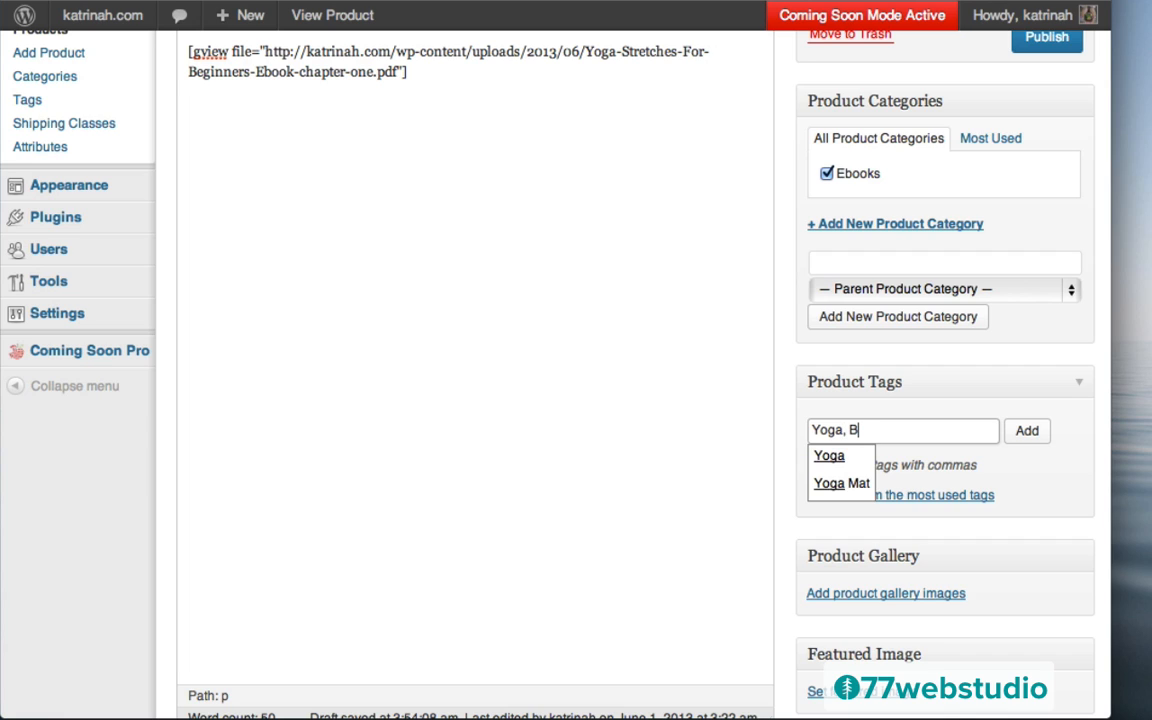
type("eginners")
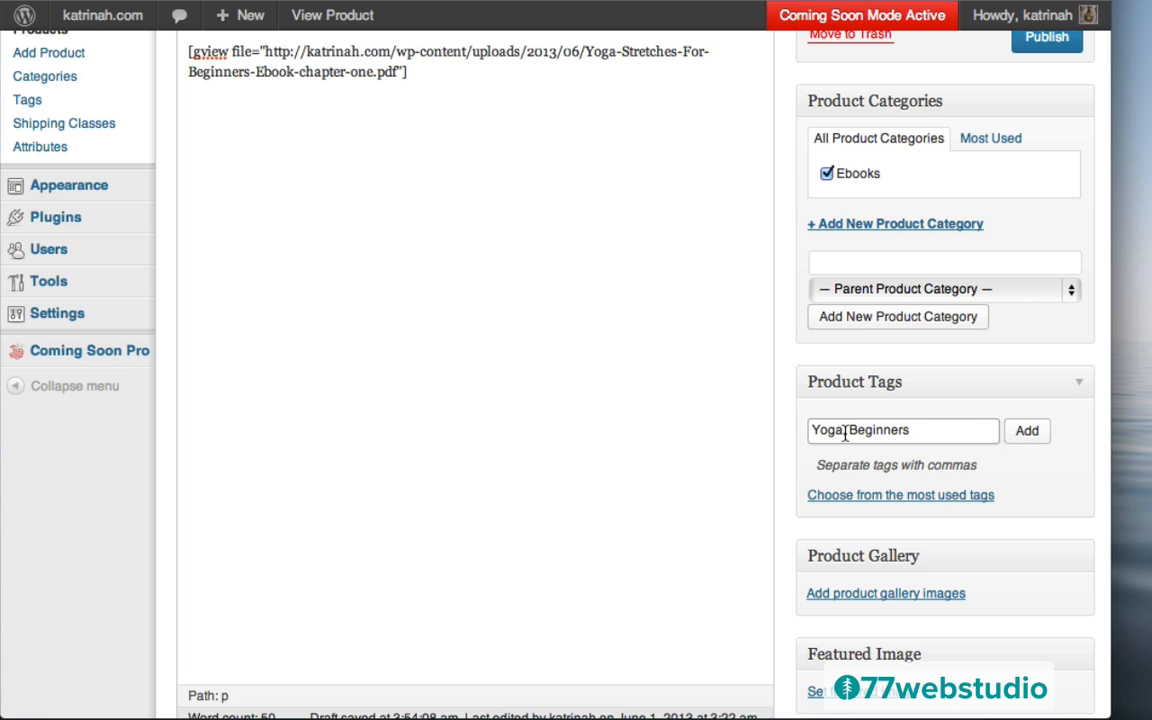
left_click(1028, 432)
scroll(820, 282, "down", 5)
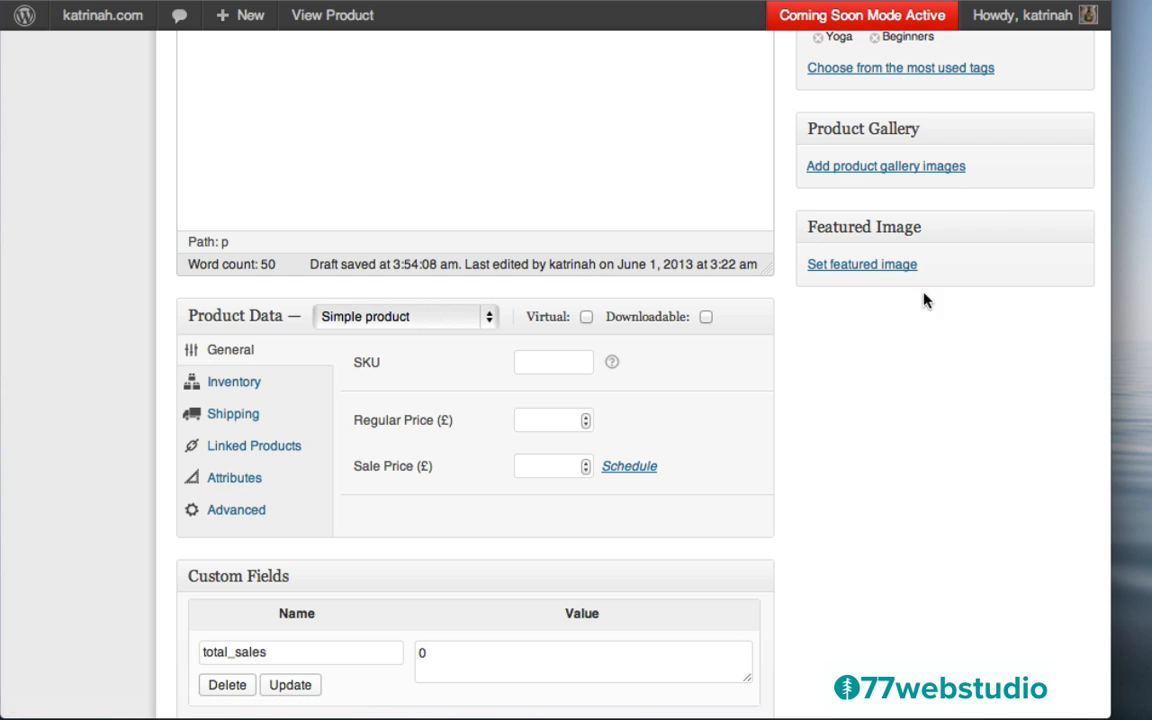
Upload yoga-stretches-beginners.png, title it Yoga Stretches for Beginners, and set it as featured image
left_click(852, 268)
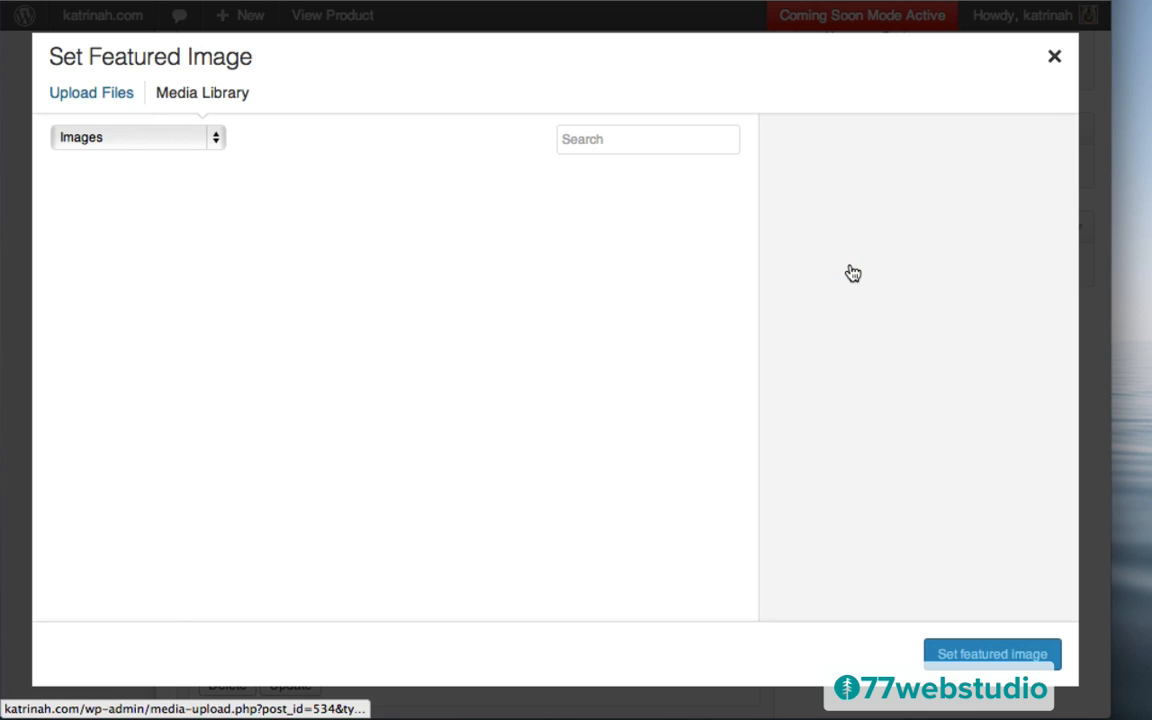
left_click(85, 98)
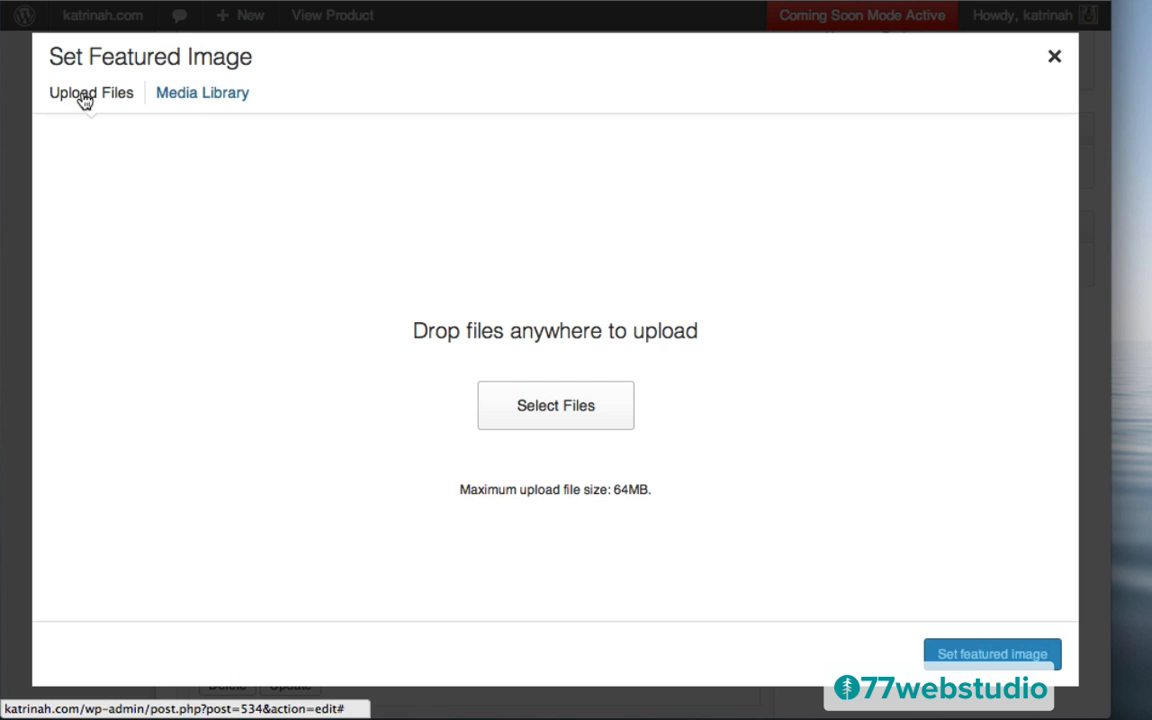
left_click(553, 408)
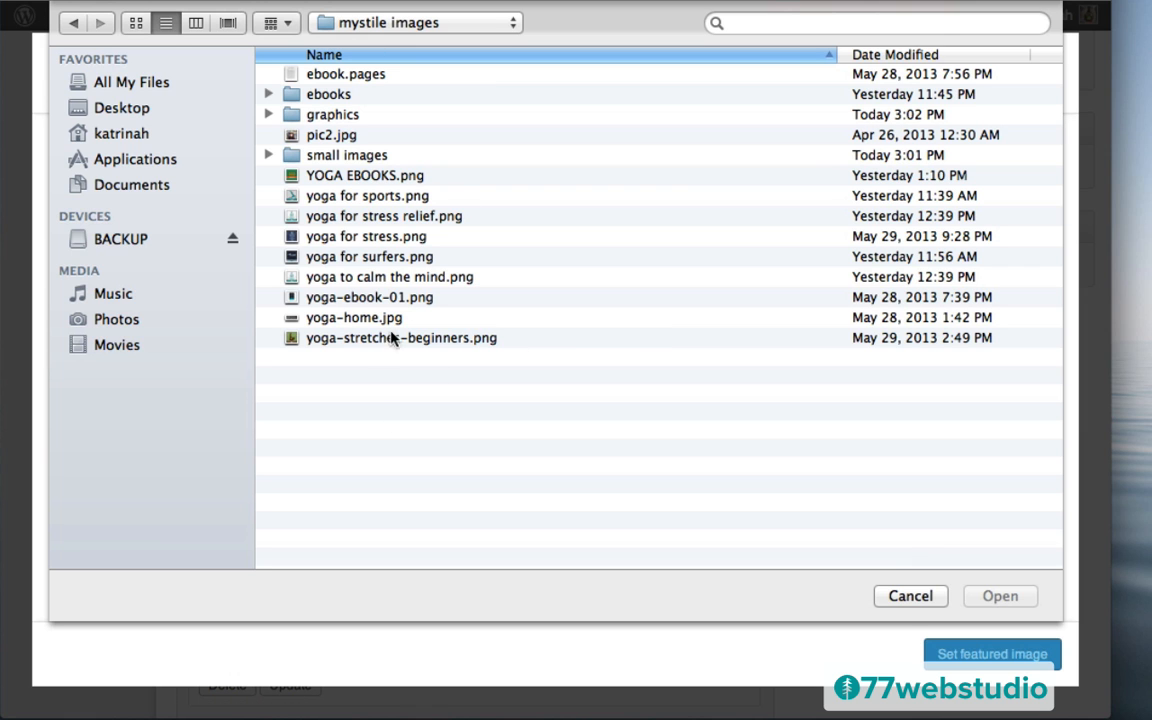
left_click(344, 341)
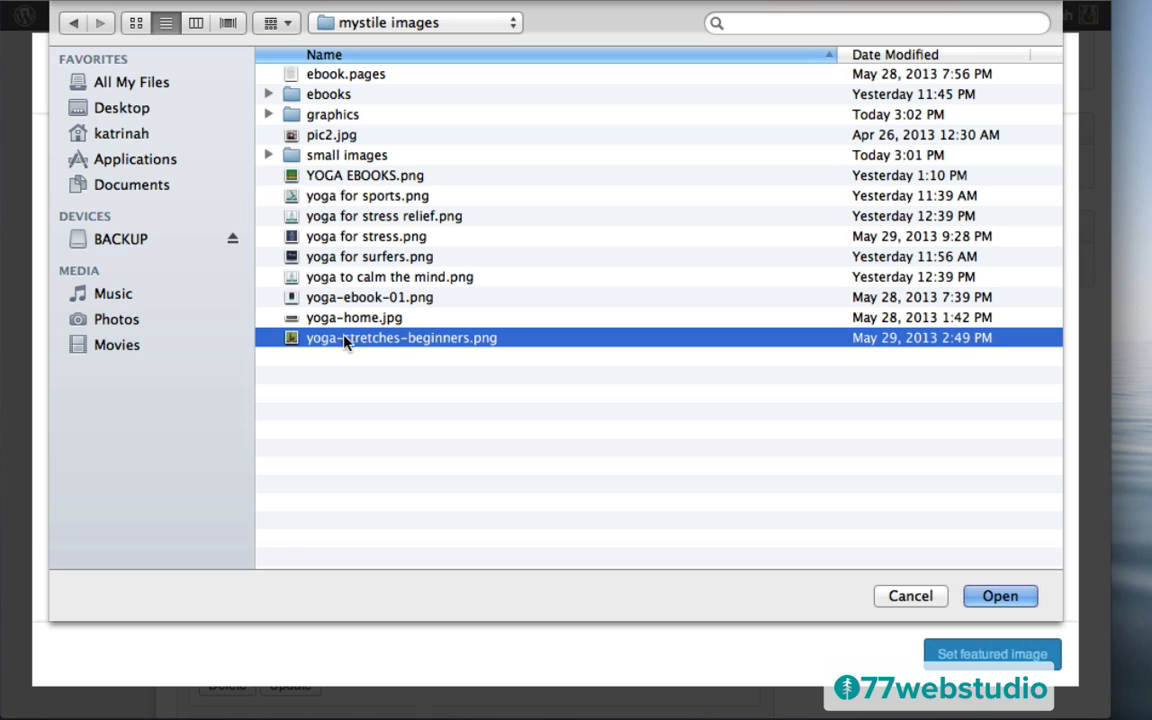
left_click(998, 596)
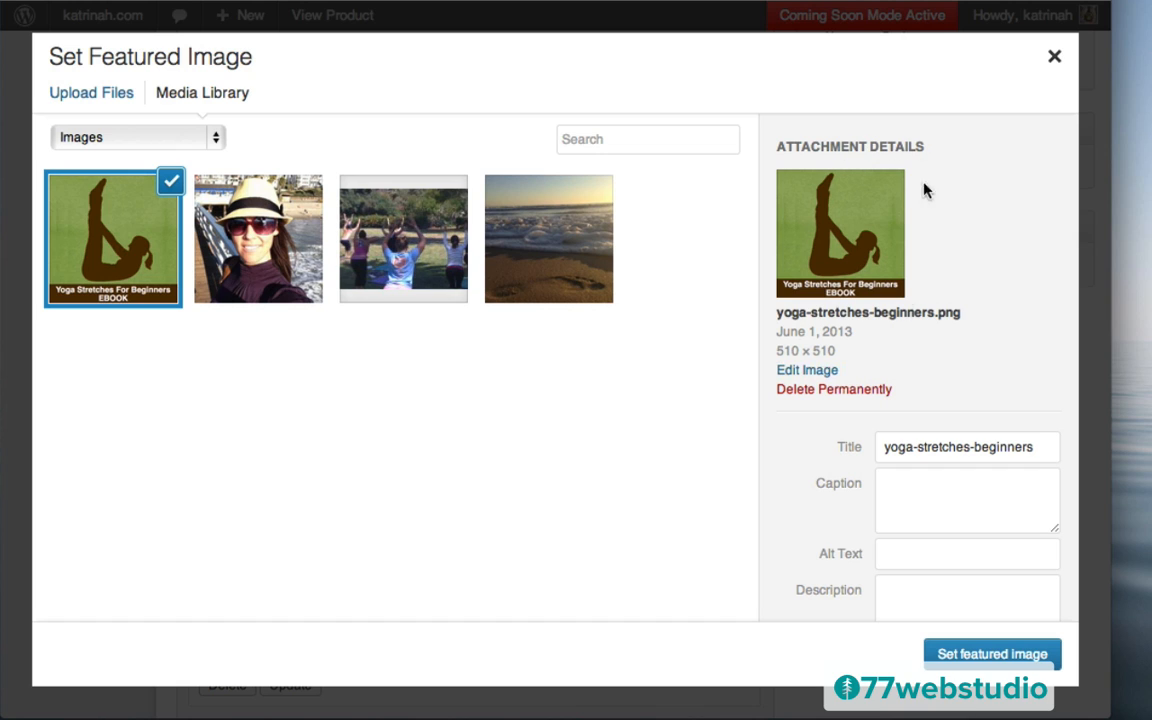
triple_click(913, 446)
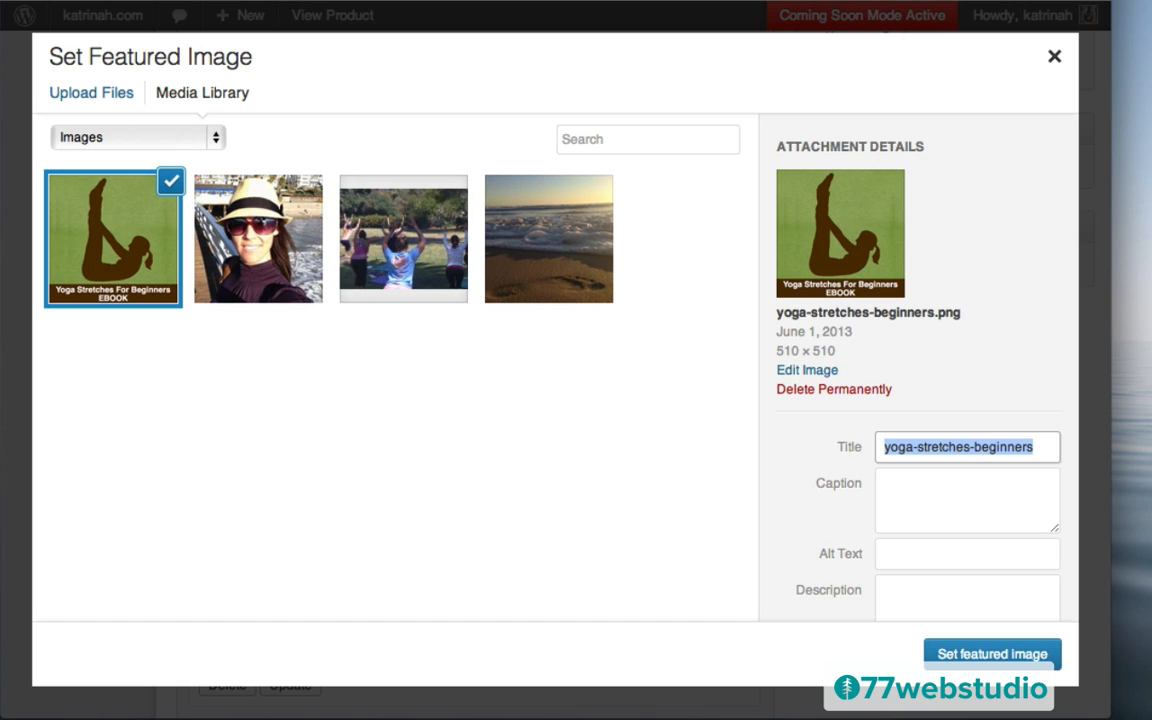
type("Yoga")
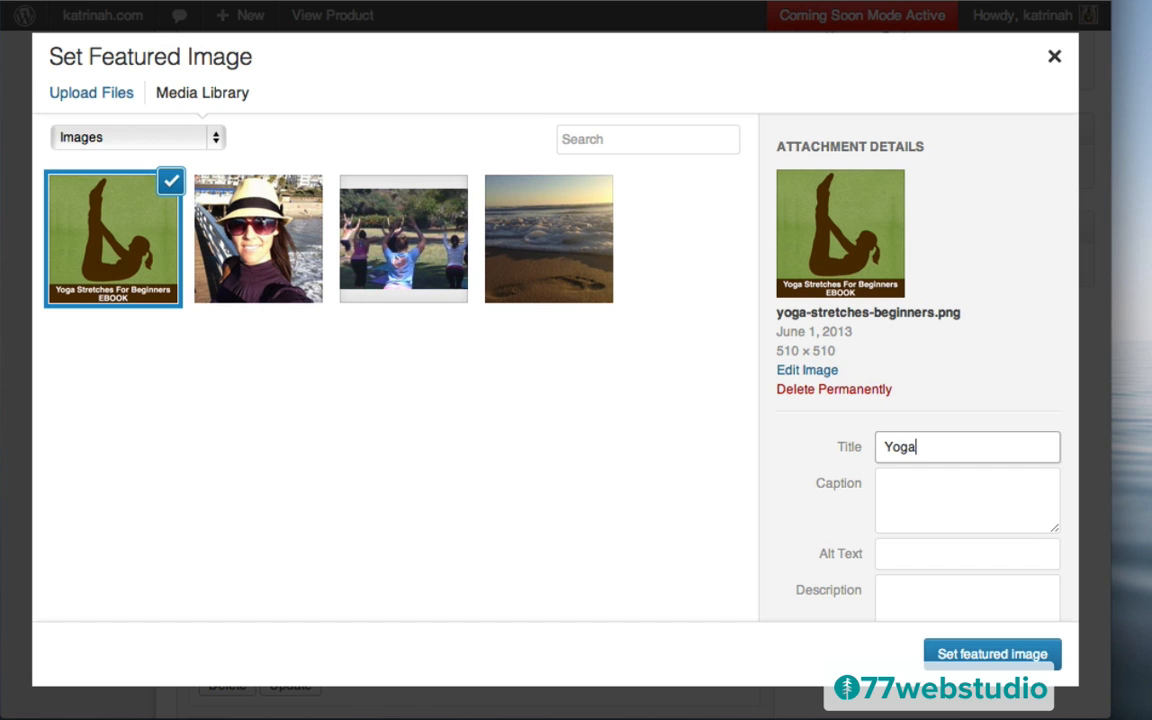
type(" for Beginners")
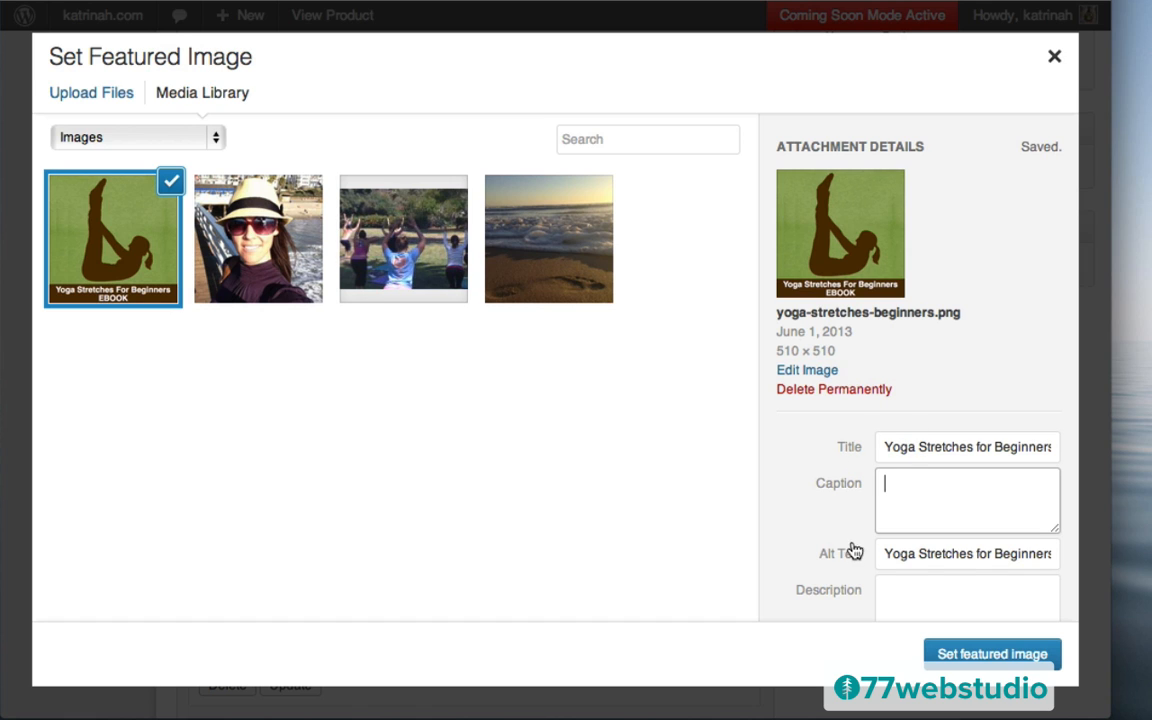
scroll(840, 548, "down", 1)
scroll(840, 548, "down", 2)
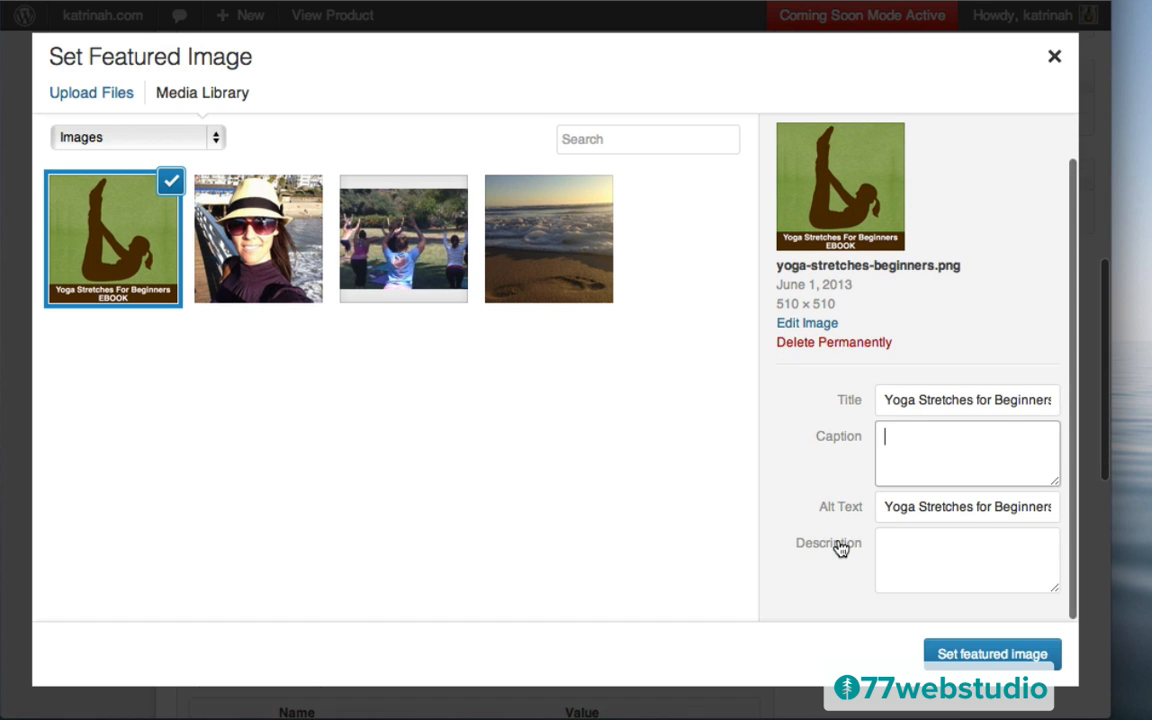
left_click(970, 655)
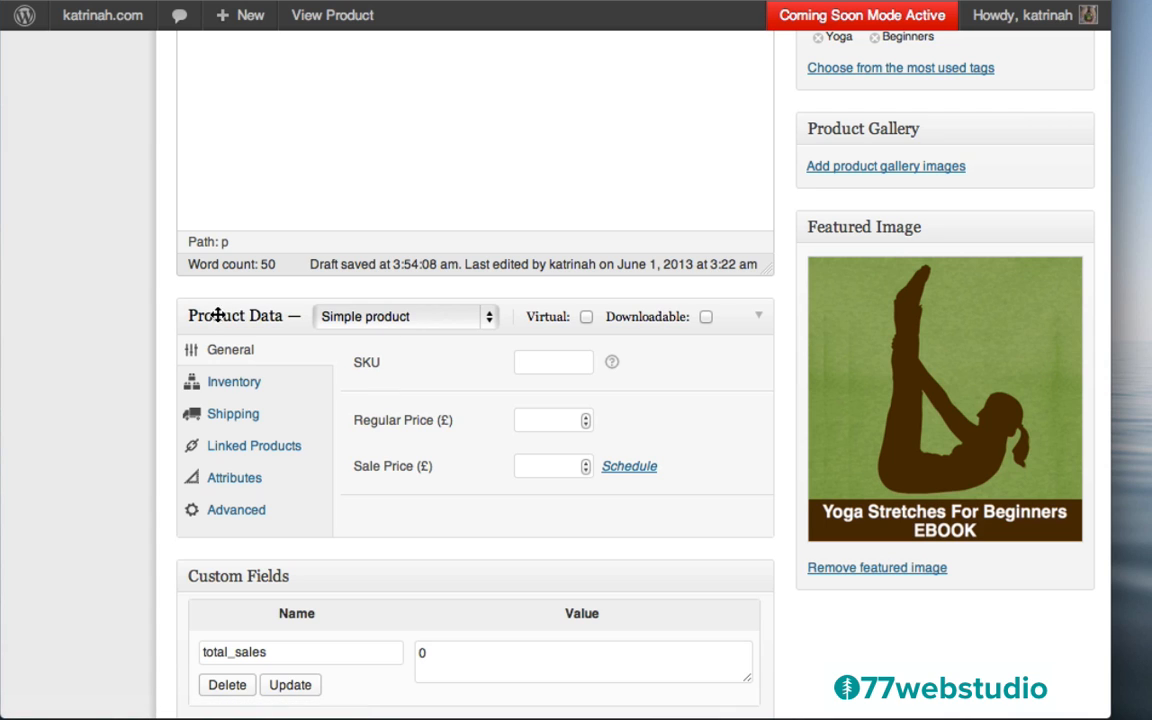
Keep the Simple product type, tick Downloadable, and enter a £10 regular price
left_click(410, 320)
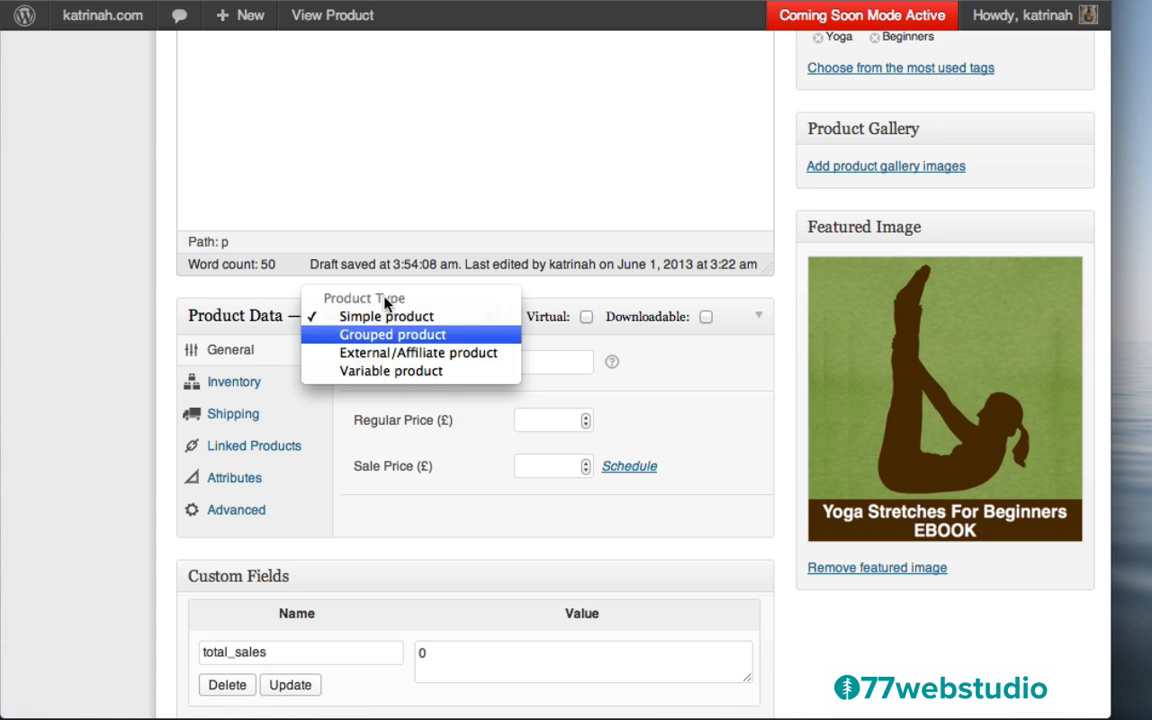
left_click(661, 350)
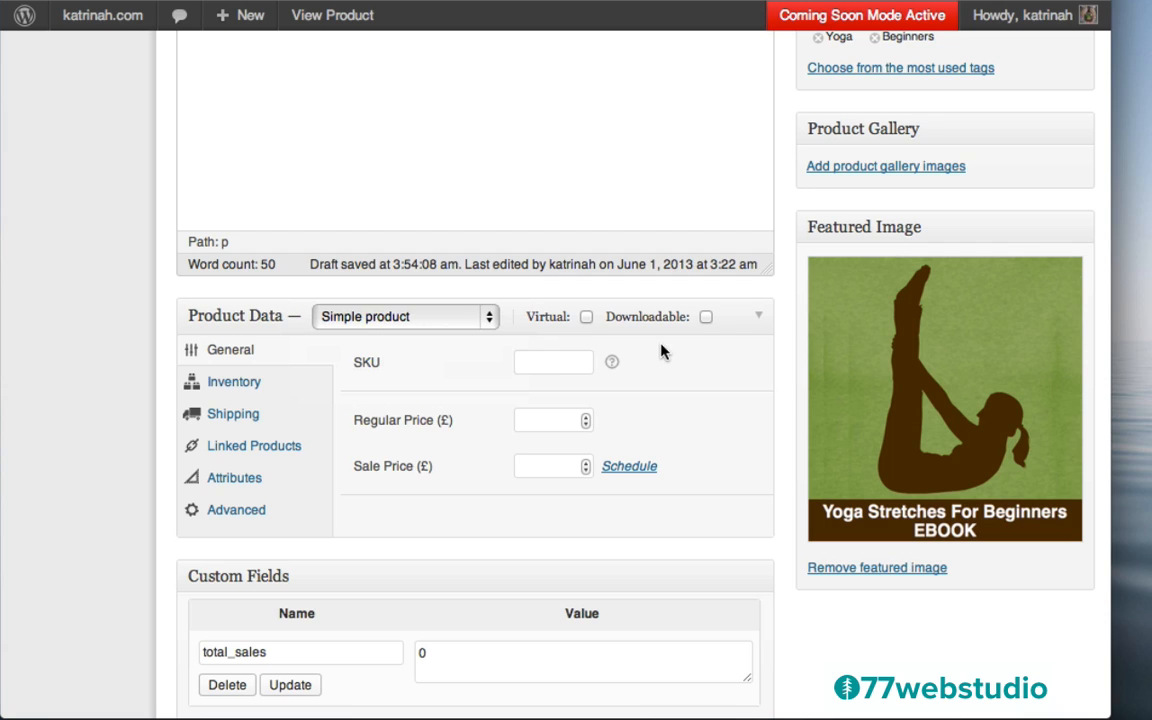
left_click(705, 318)
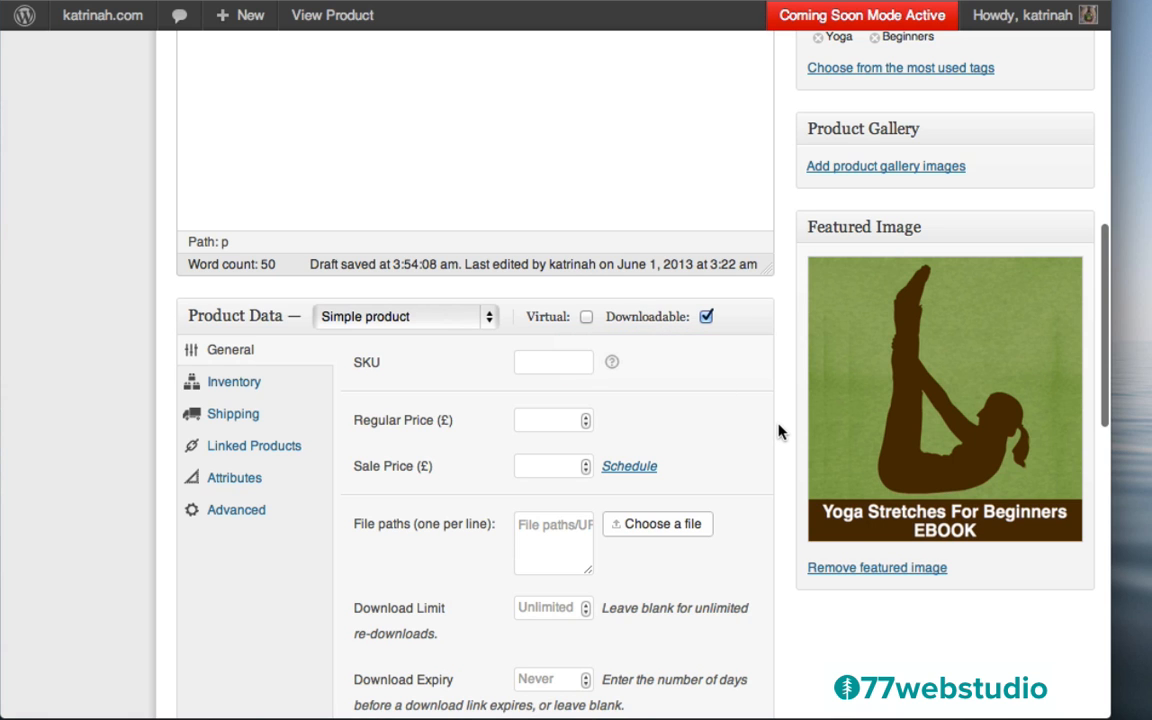
scroll(780, 432, "down", 3)
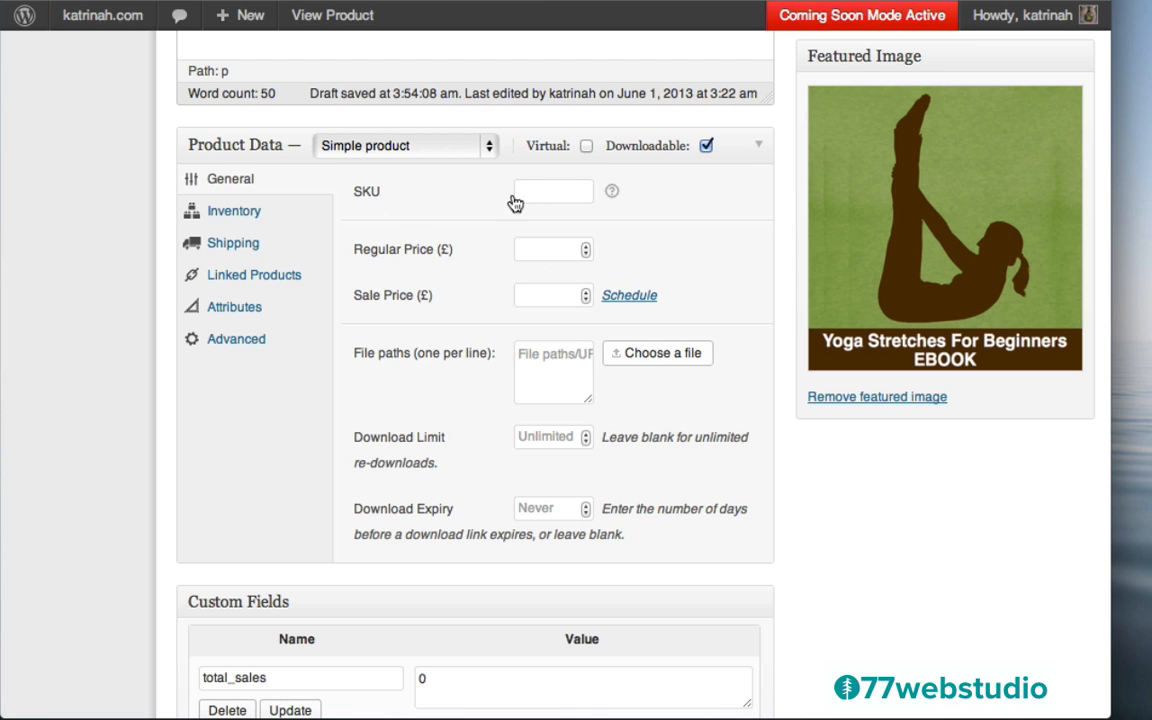
mouse_move(613, 194)
left_click(557, 250)
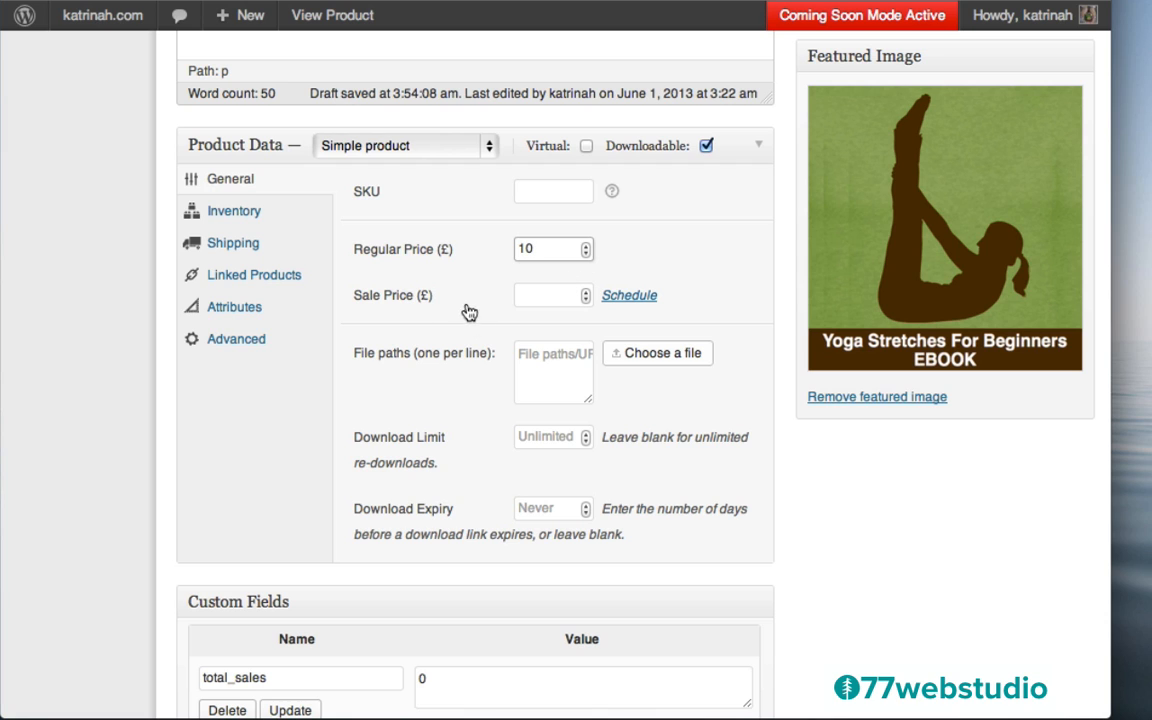
Schedule a £5 sale price running from 31 May to 4 June 2013
left_click(626, 298)
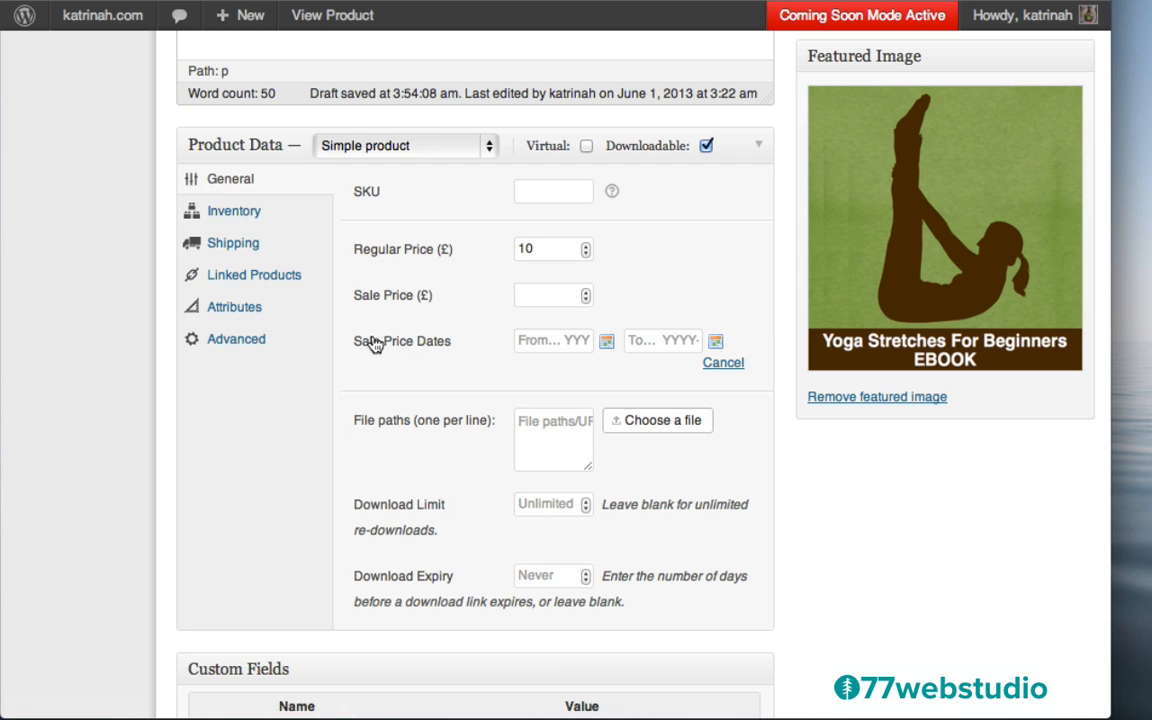
left_click(552, 296)
left_click(607, 343)
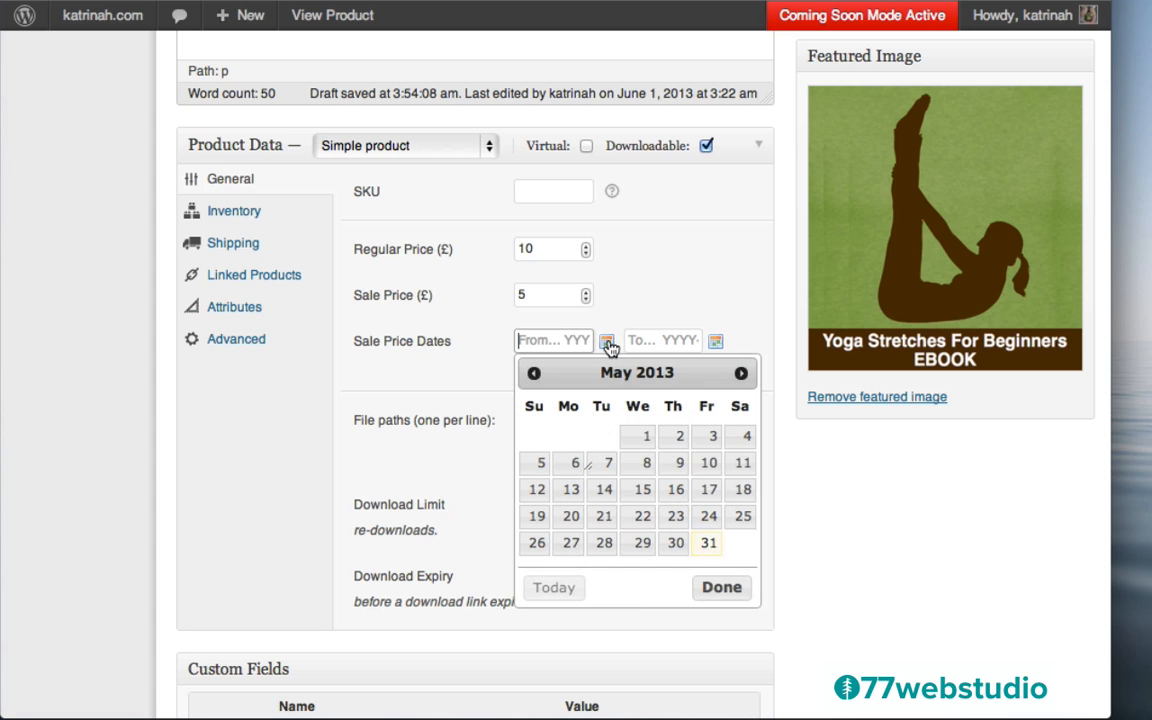
left_click(709, 544)
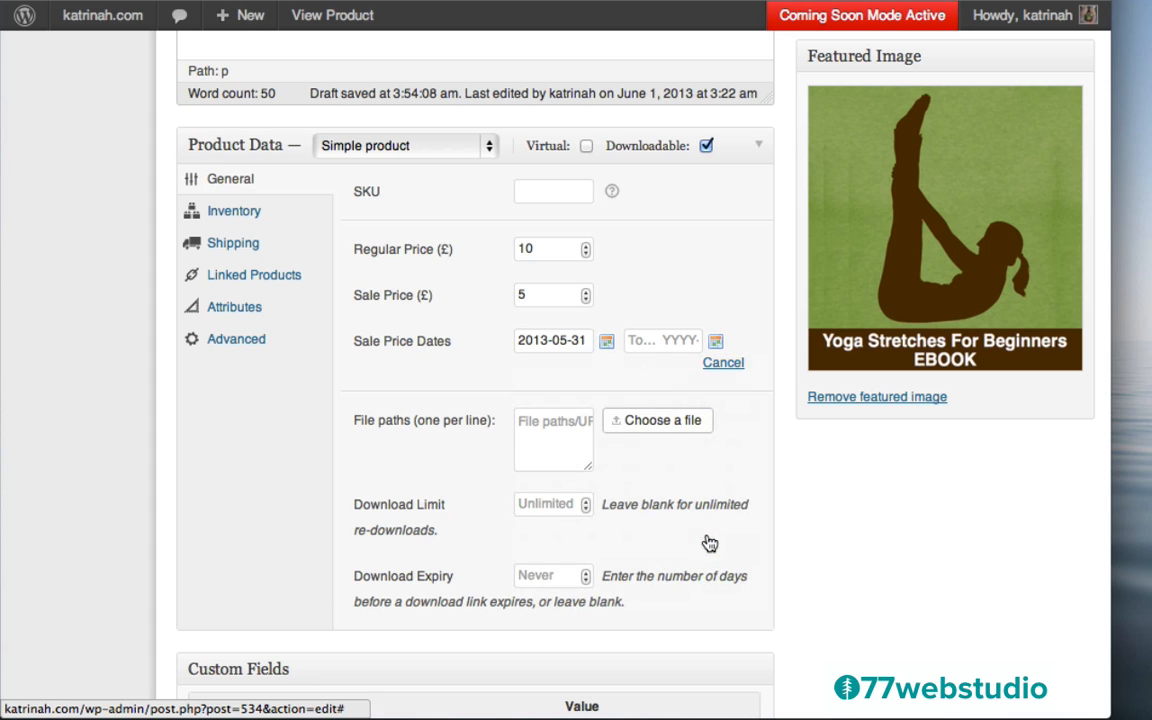
left_click(716, 343)
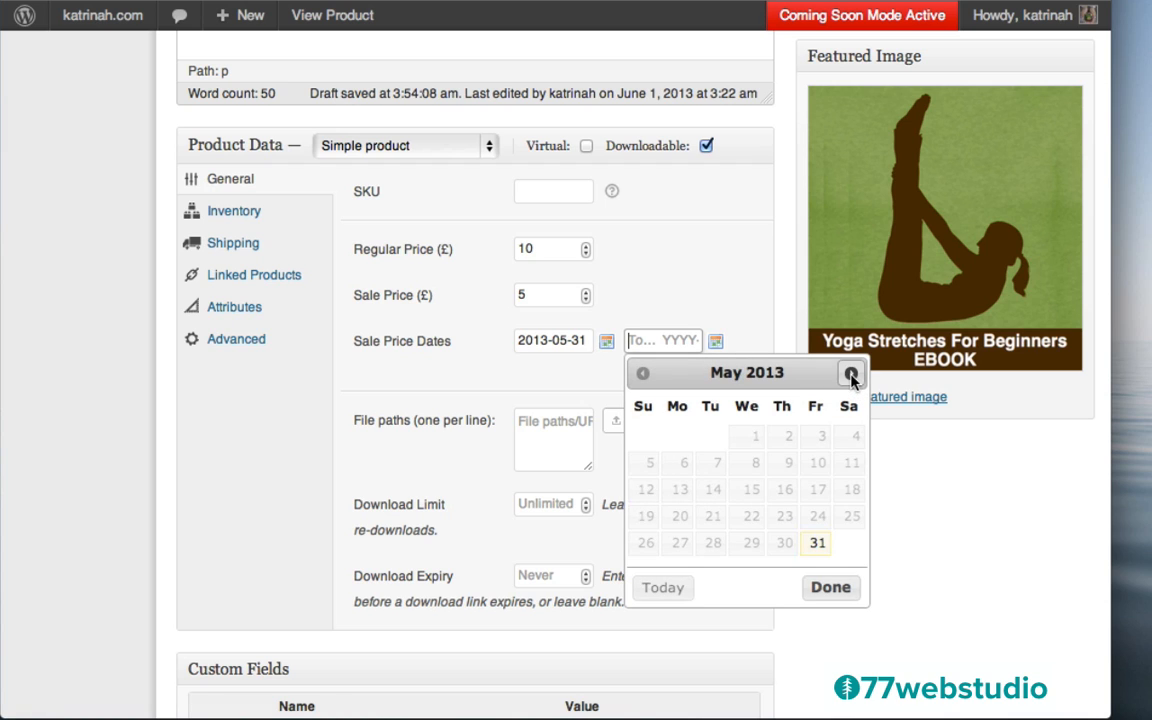
left_click(851, 373)
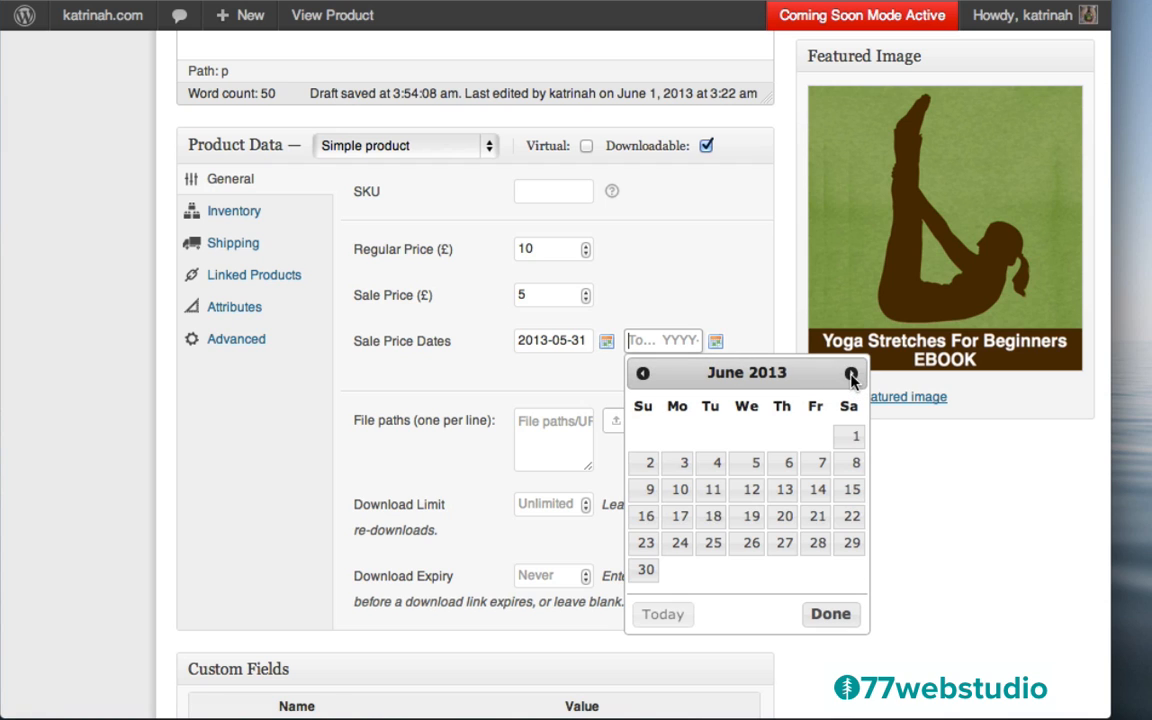
left_click(714, 466)
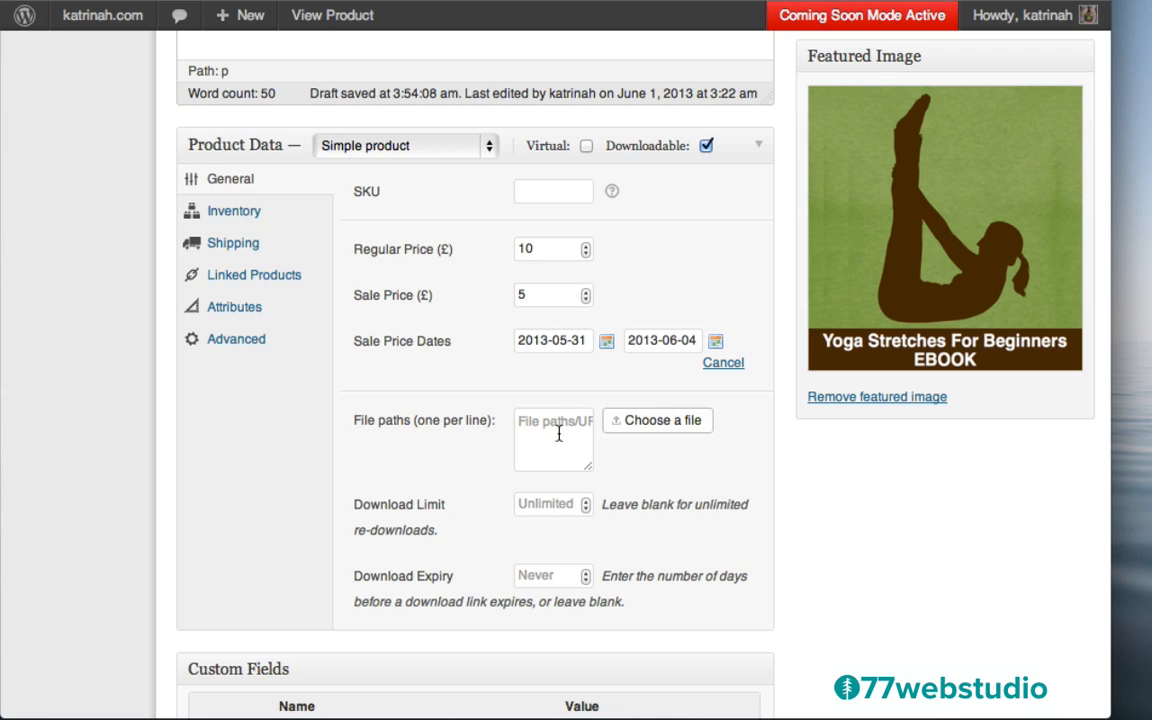
Upload the Yoga Stretches For Beginners ebook PDF and insert its URL as the download file
left_click(662, 421)
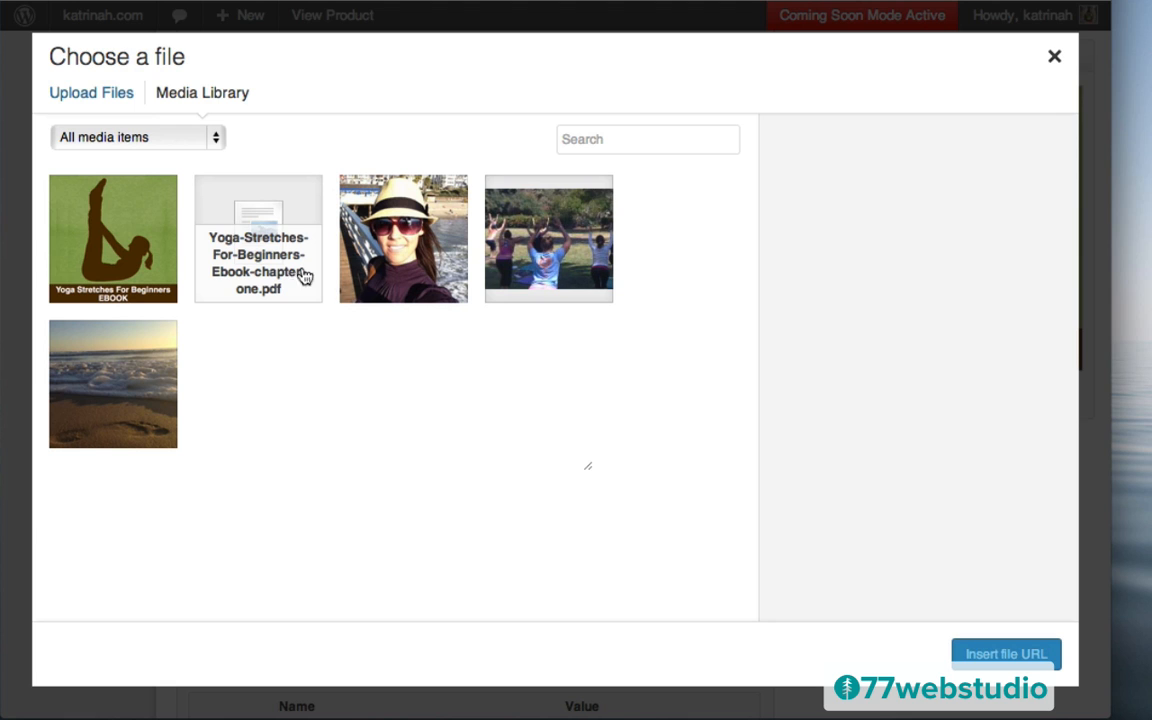
left_click(84, 100)
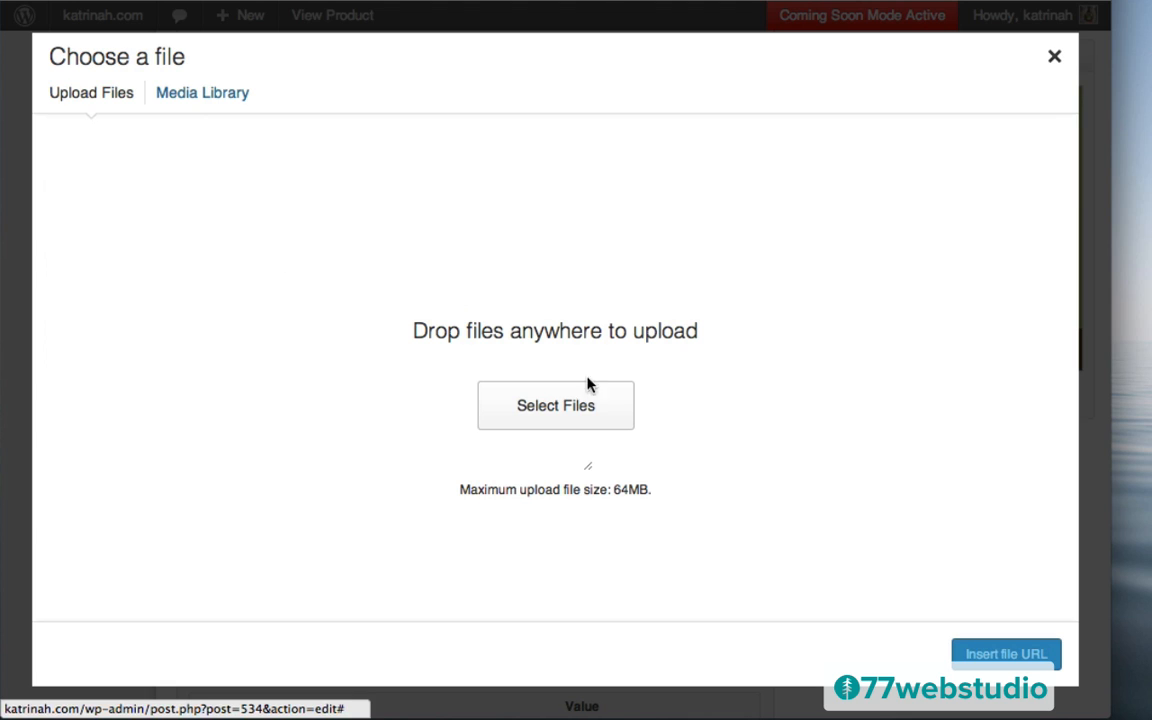
left_click(562, 404)
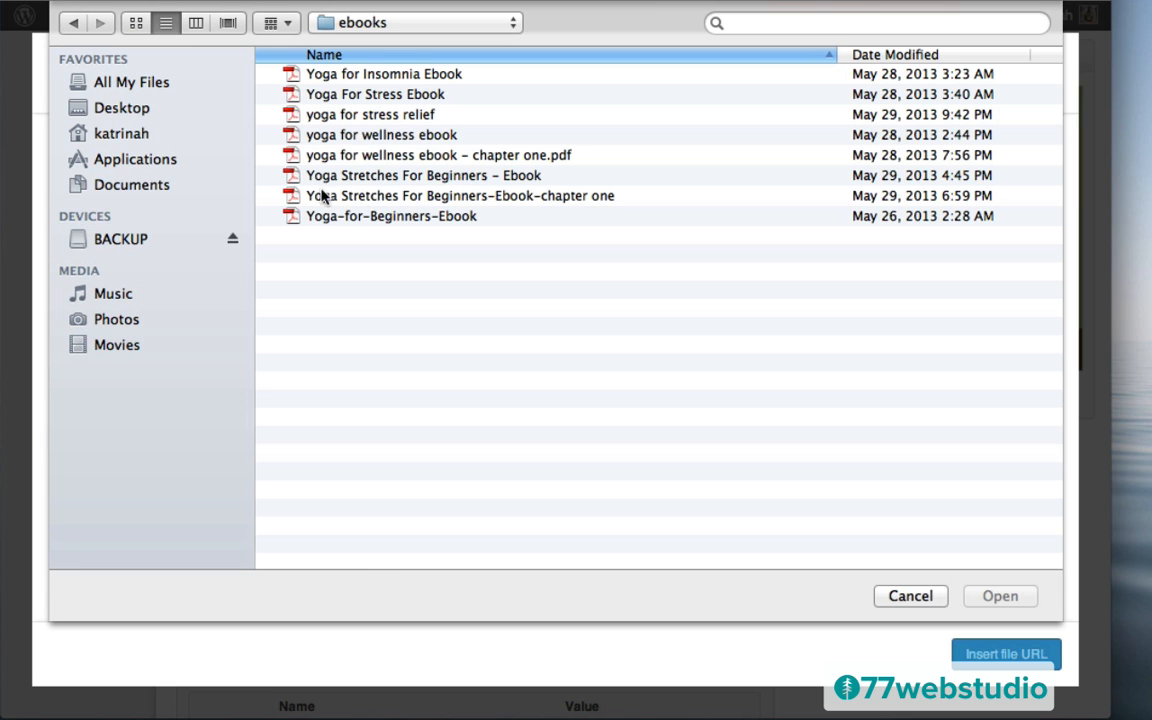
left_click(366, 176)
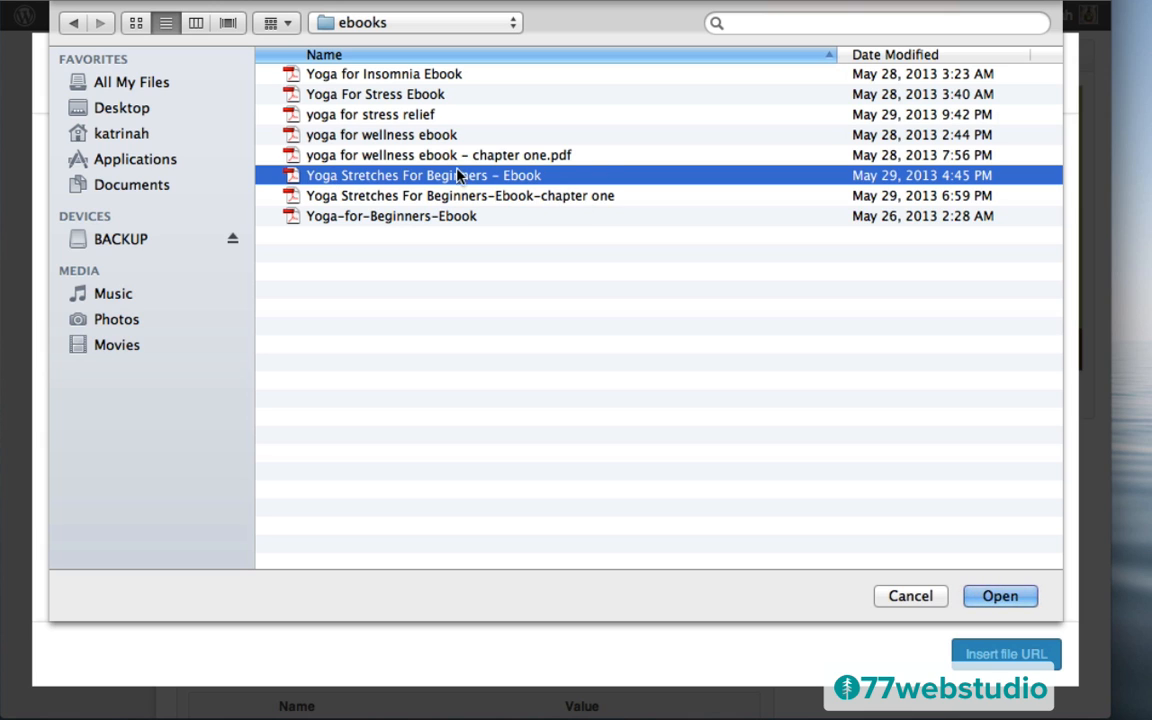
left_click(1000, 597)
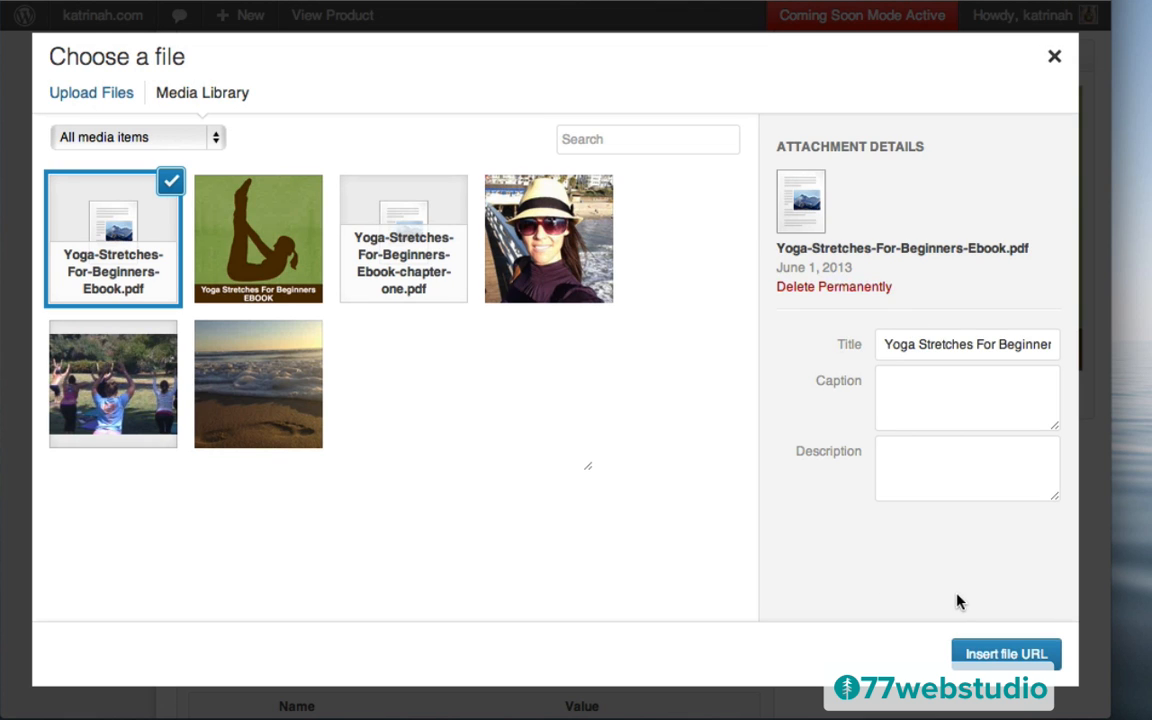
left_click(1006, 655)
Widen the File paths box and clear Download Limit so downloads stay unlimited
left_click_drag(587, 467, 748, 463)
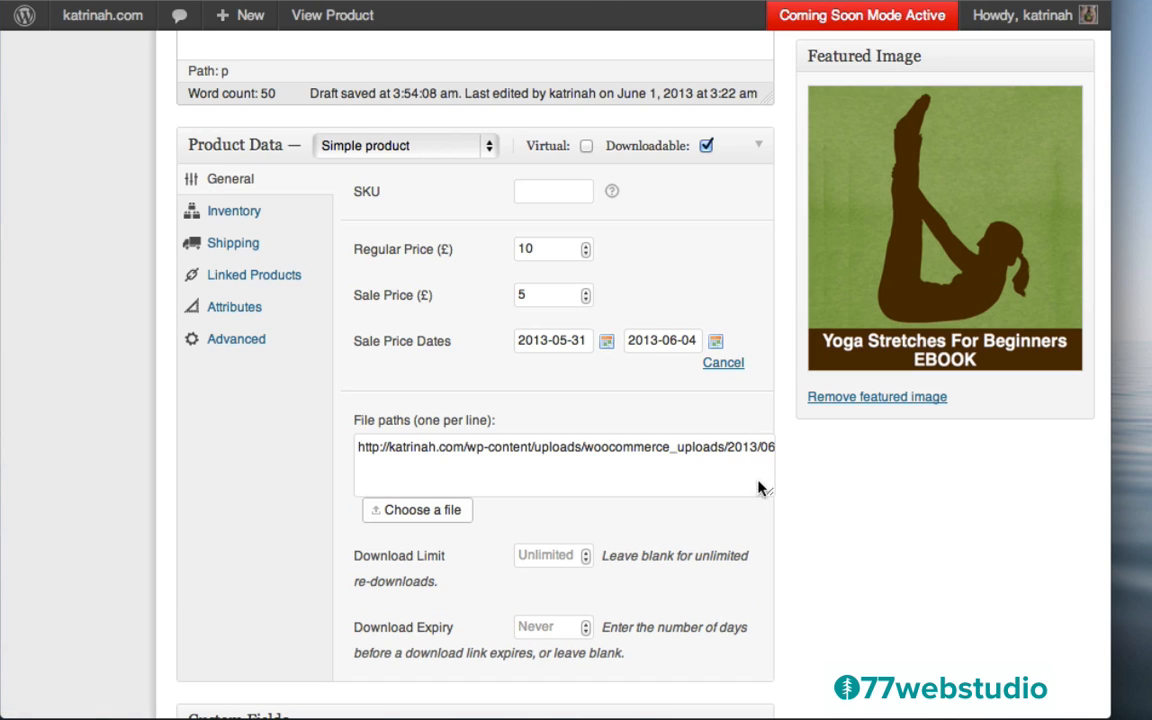
scroll(333, 500, "down", 3)
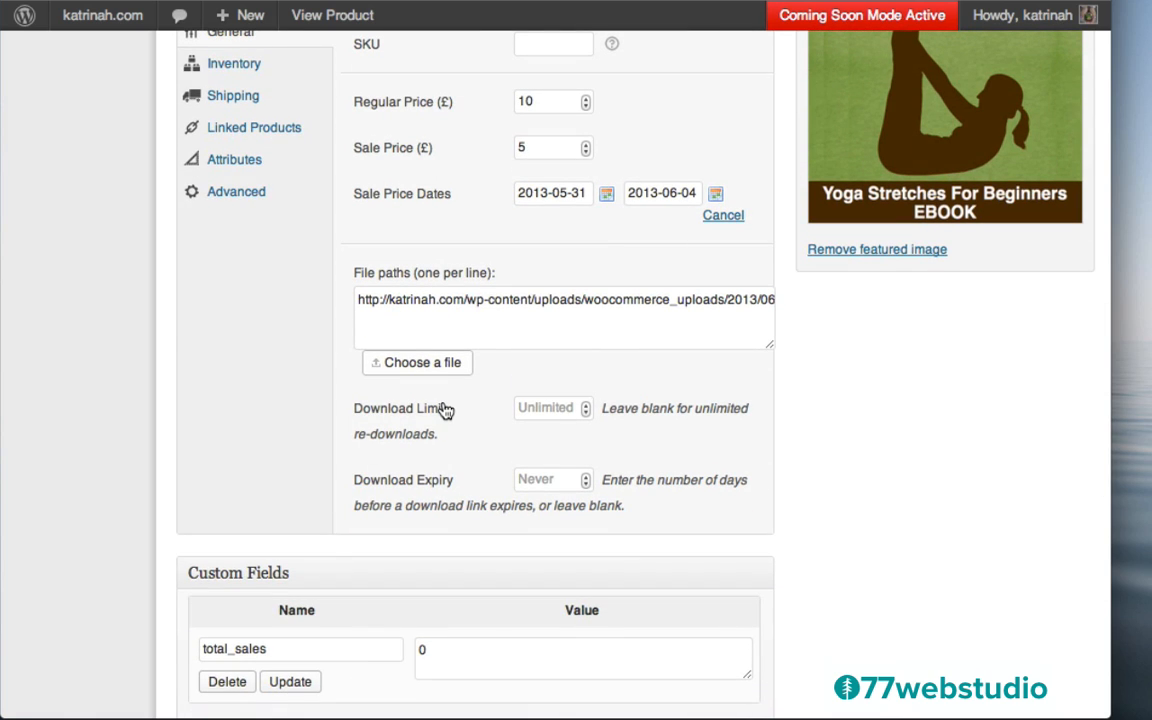
left_click(558, 412)
left_click(586, 404)
left_click(586, 404)
left_click(586, 404)
left_click(586, 404)
left_click(586, 404)
left_click(586, 412)
left_click(586, 412)
left_click(586, 412)
left_click(586, 412)
left_click(586, 412)
left_click(586, 412)
left_click(586, 412)
left_click(586, 412)
left_click(586, 412)
left_click(537, 406)
key("BackSpace")
left_click(568, 444)
Paste the prepared sentence into the ebook's Product Short Description
scroll(861, 379, "up", 4)
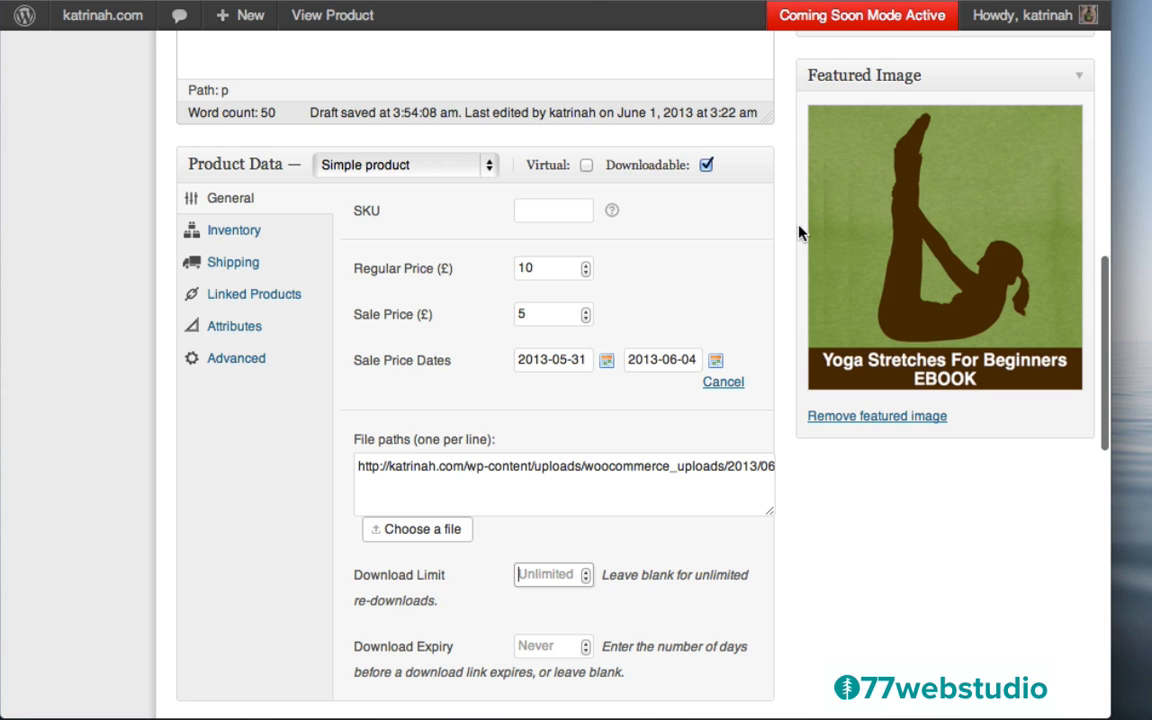
scroll(851, 589, "down", 15)
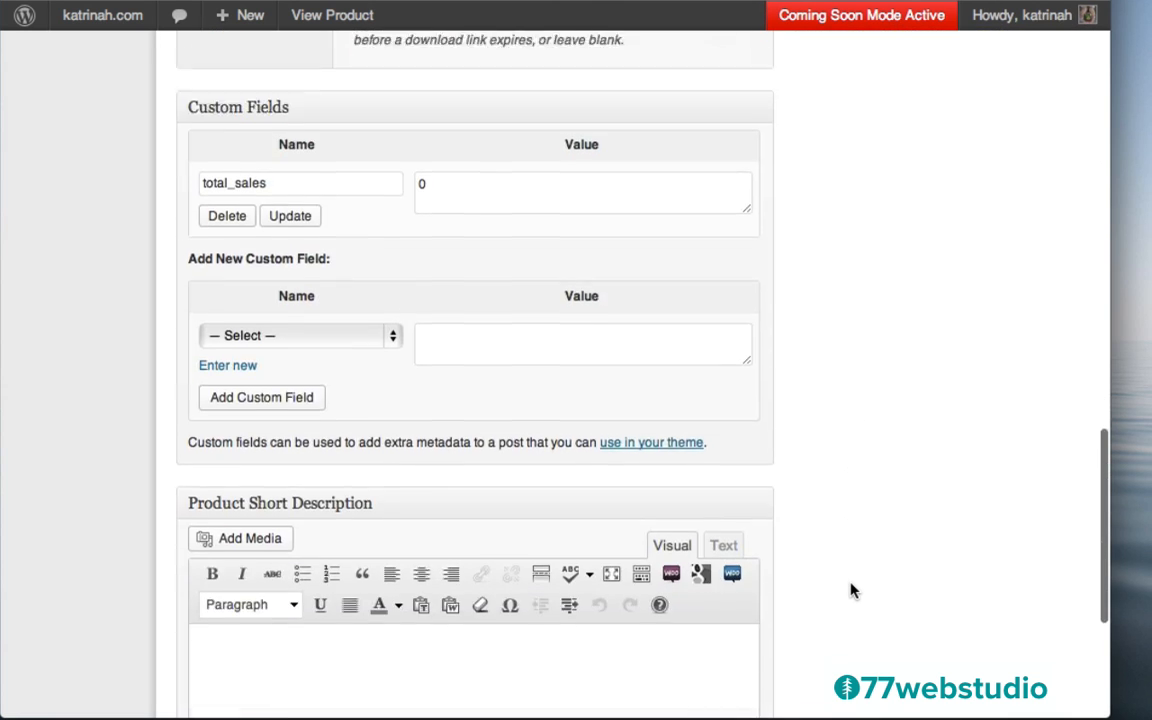
scroll(851, 589, "down", 2)
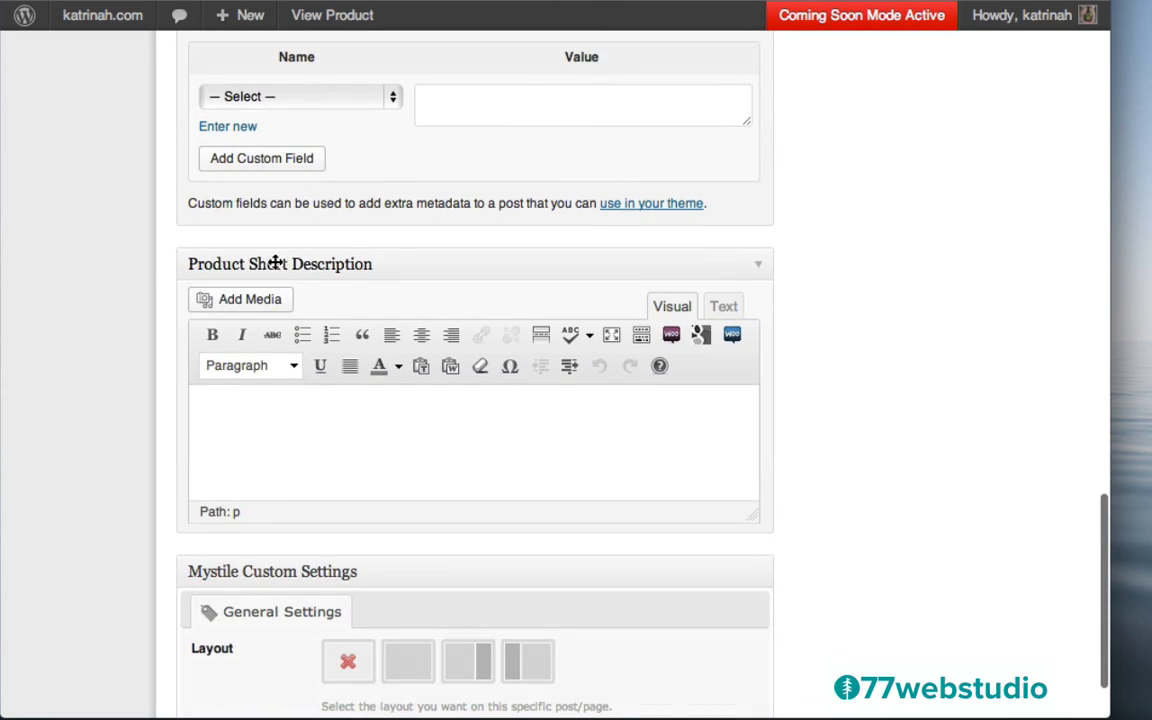
left_click(258, 402)
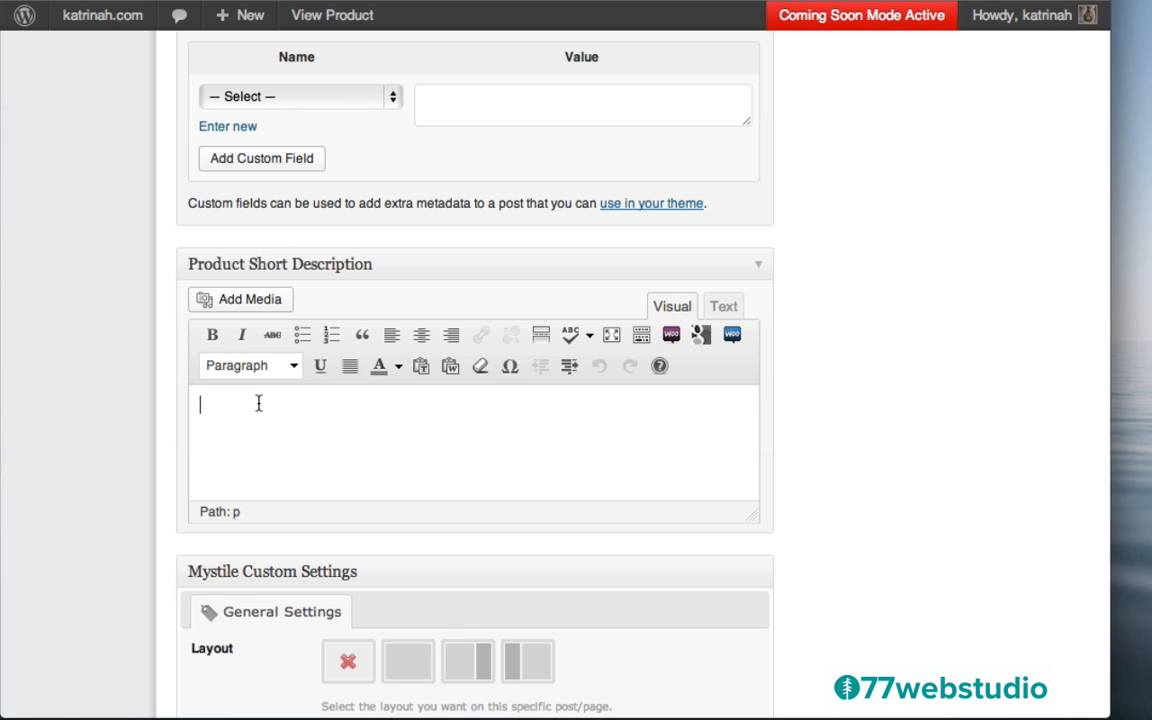
type("Learn the most popular yoga poses and sequences in this ebook for yoga beginners.")
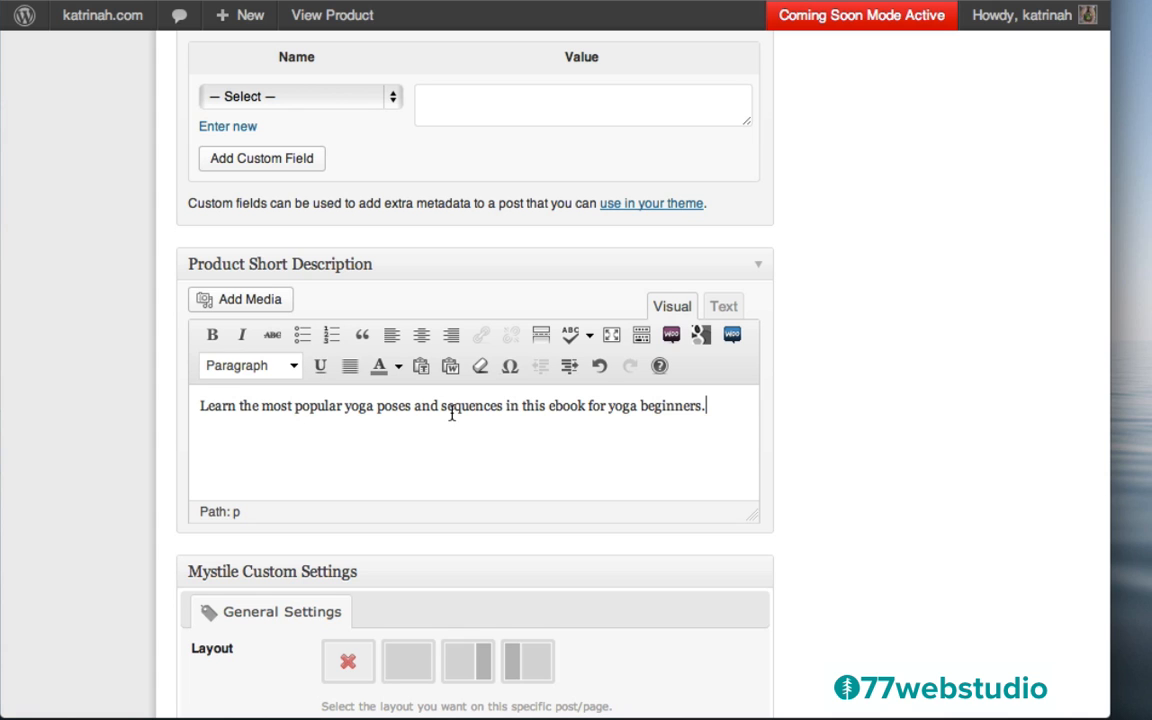
scroll(990, 432, "down", 2)
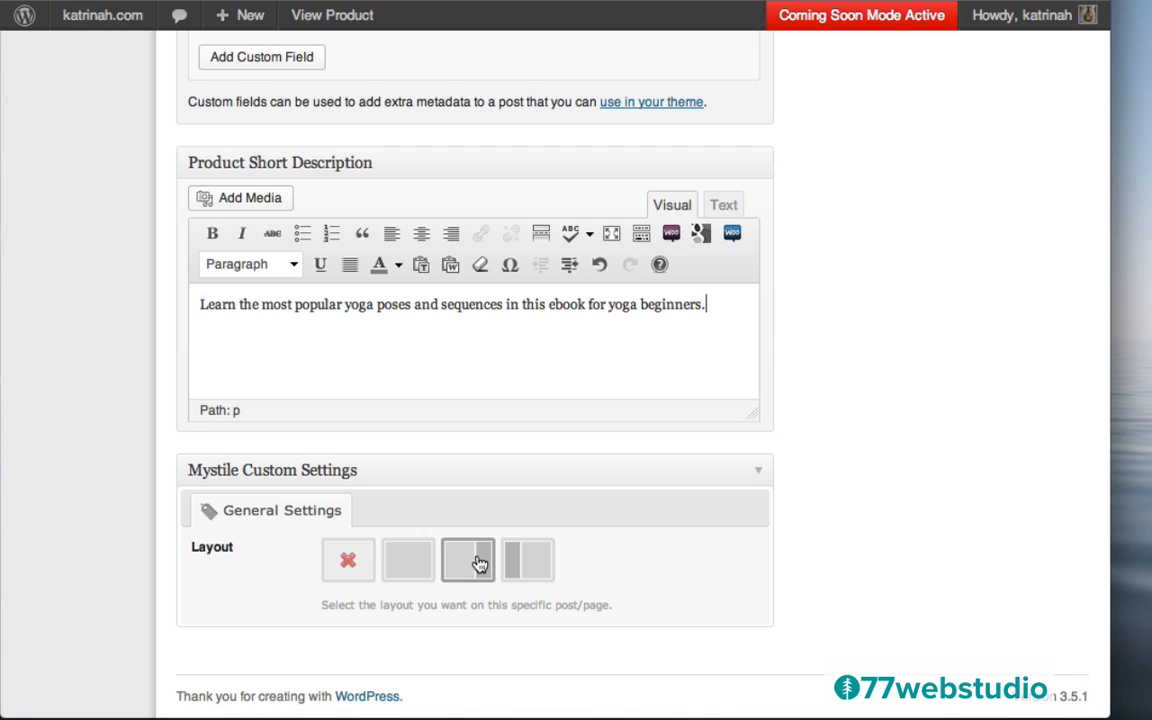
Choose the one-column layout, publish the ebook, and view it on the storefront
left_click(400, 563)
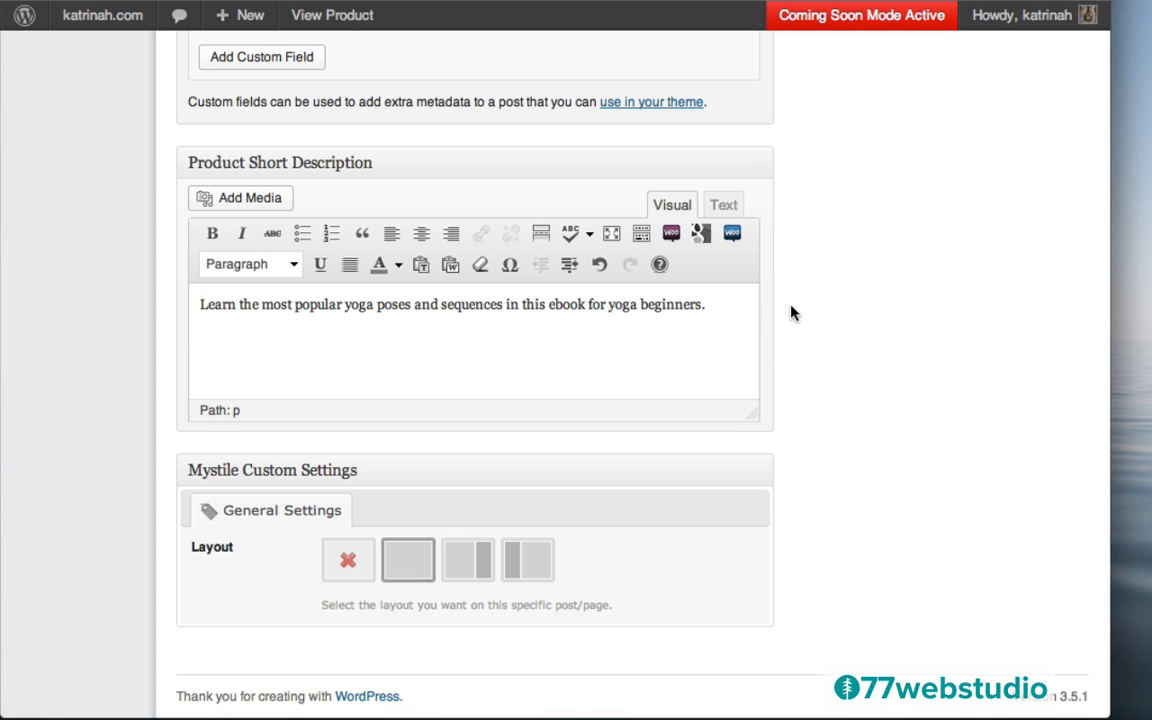
scroll(790, 314, "up", 10)
scroll(790, 314, "up", 10)
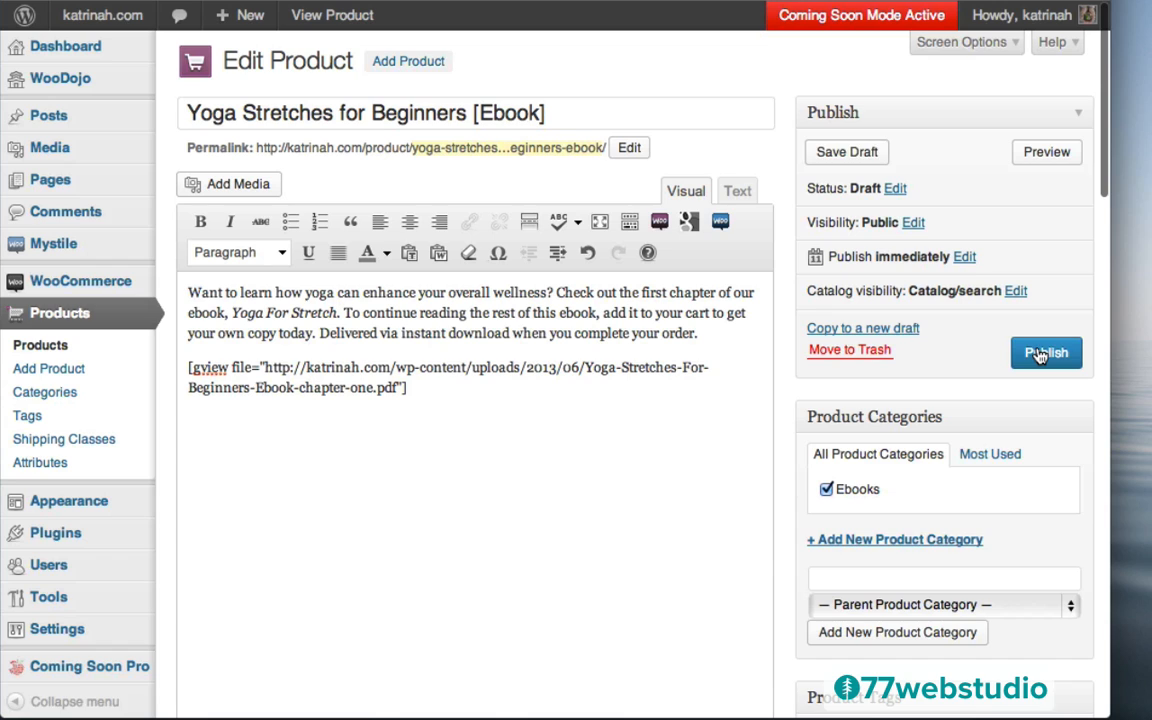
left_click(1043, 353)
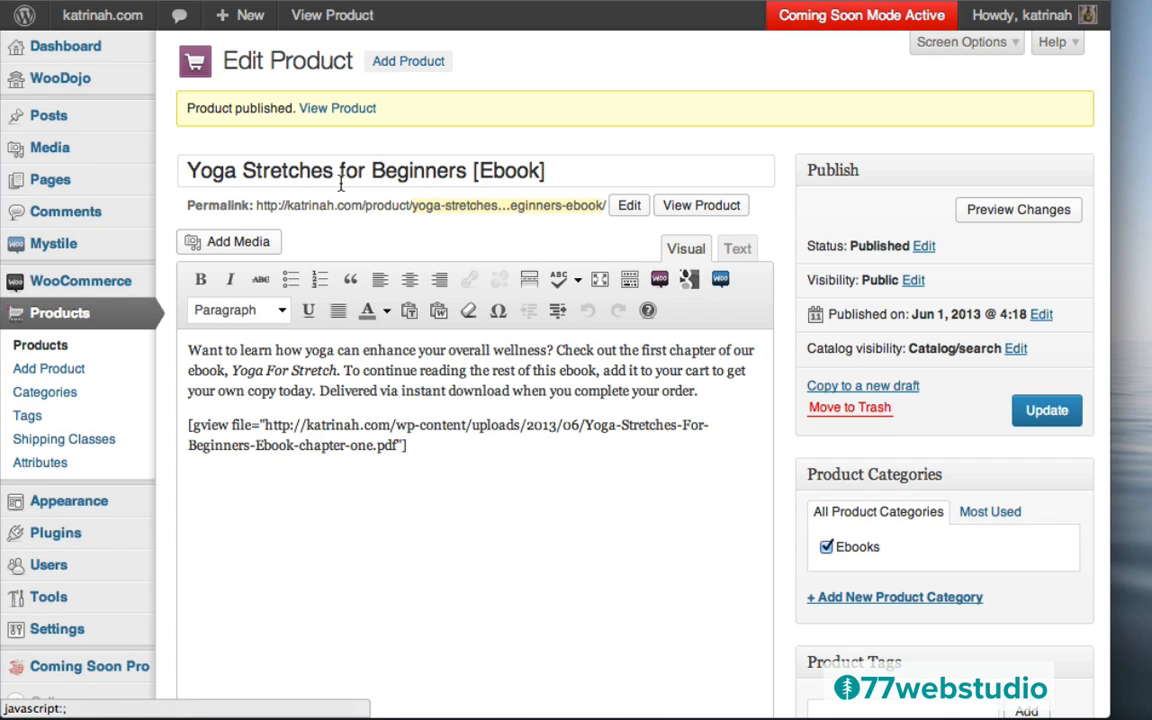
left_click(340, 110)
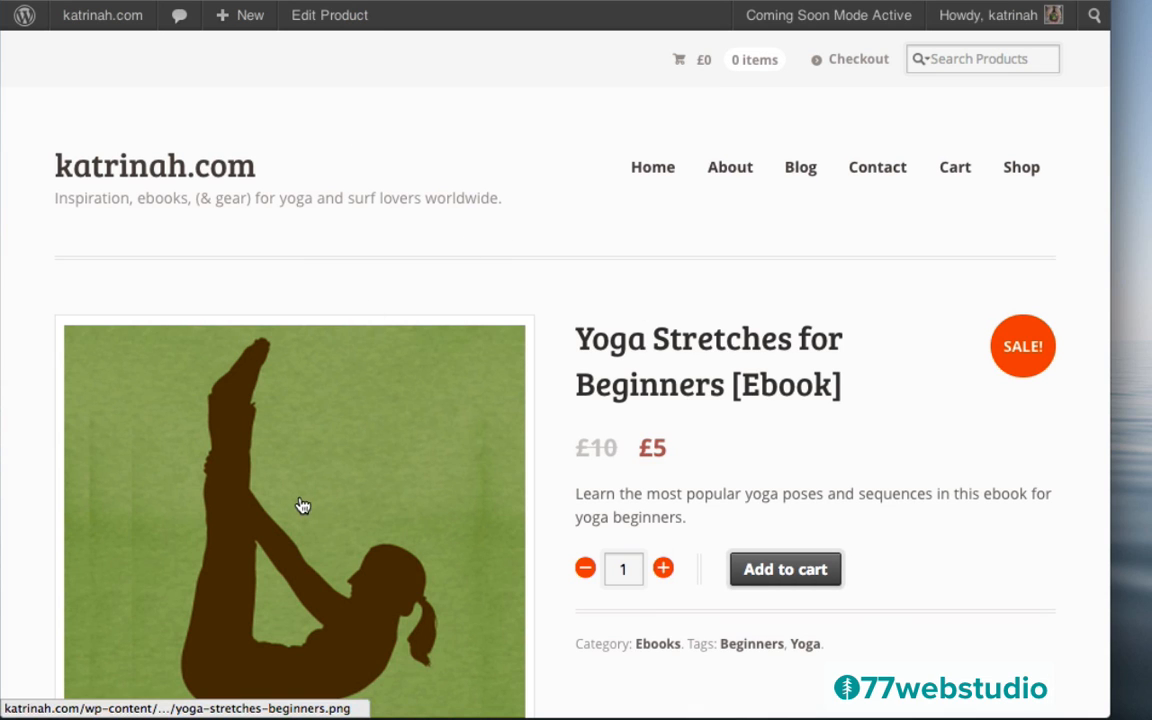
Enlarge and close the product image, then scroll down to the ebook description
left_click(258, 539)
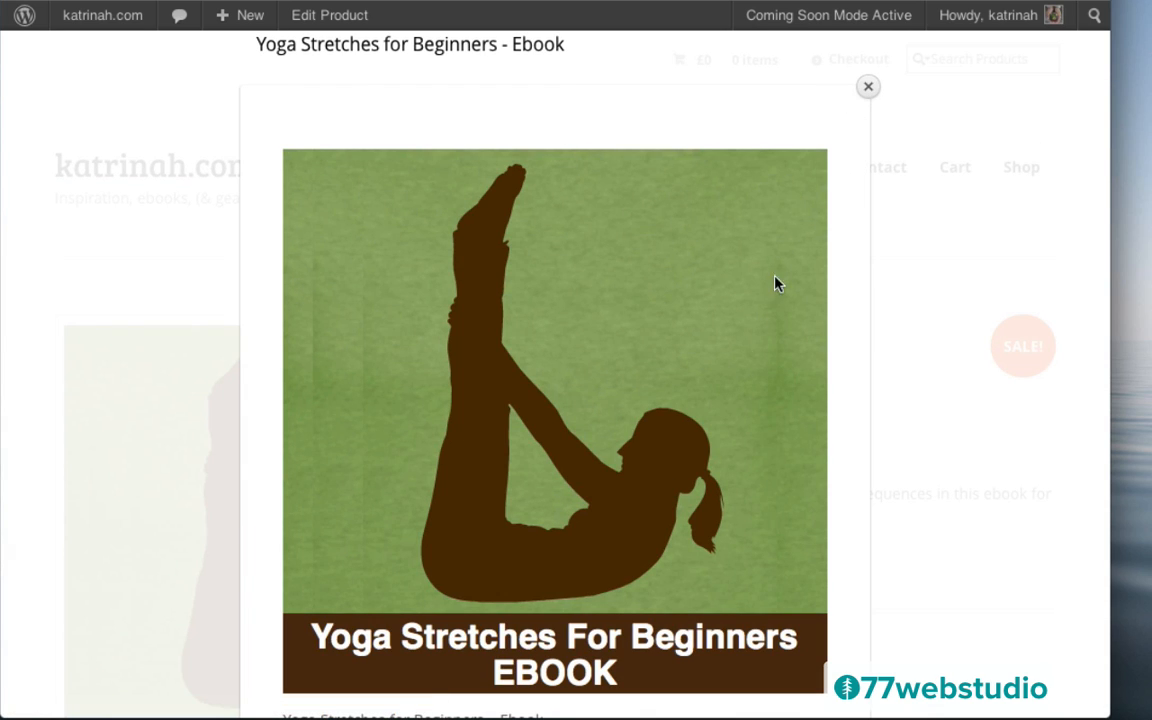
left_click(867, 88)
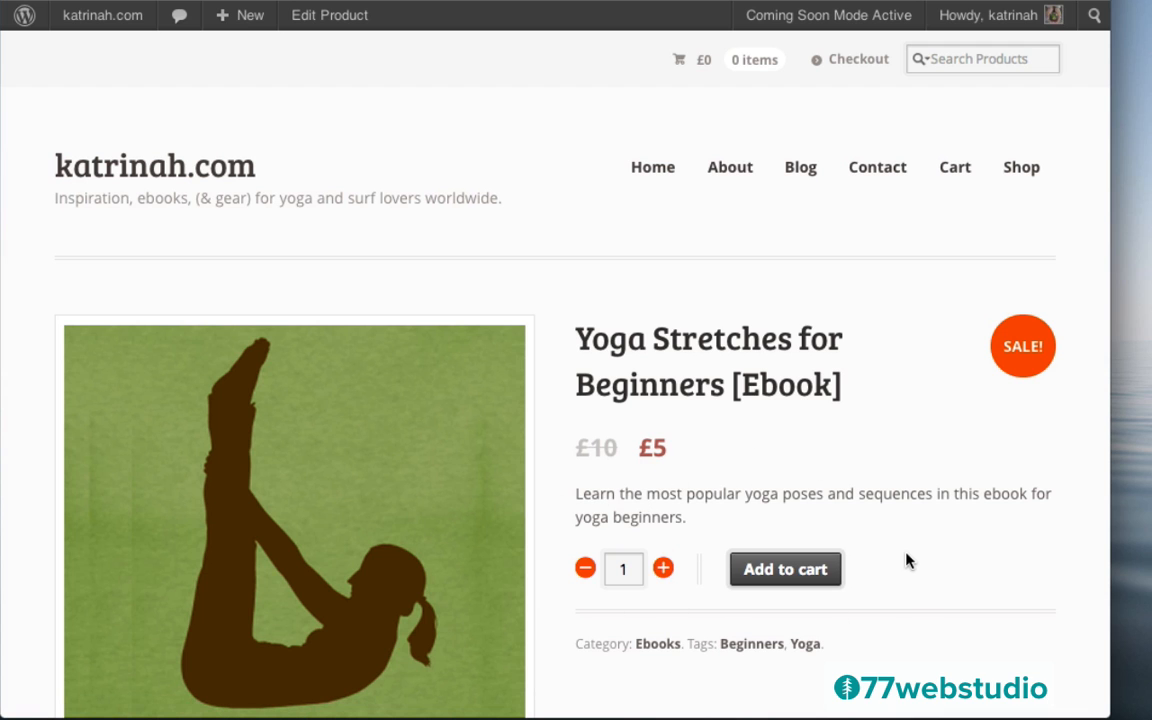
scroll(906, 562, "down", 8)
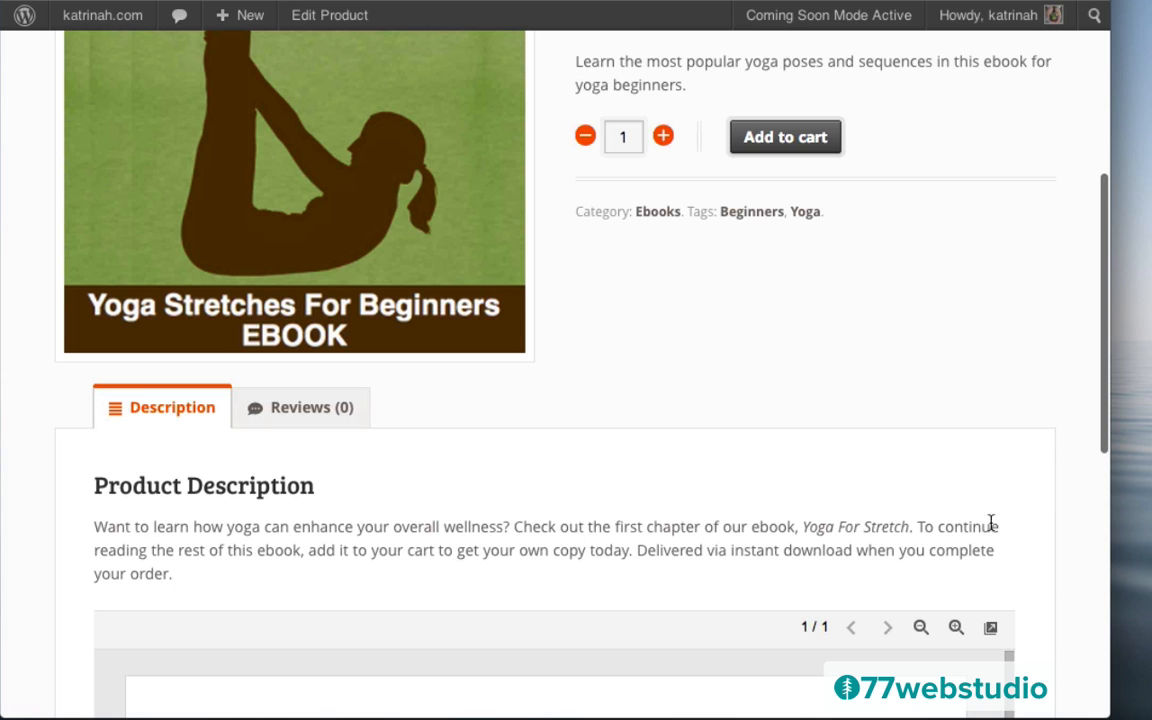
scroll(1068, 527, "down", 5)
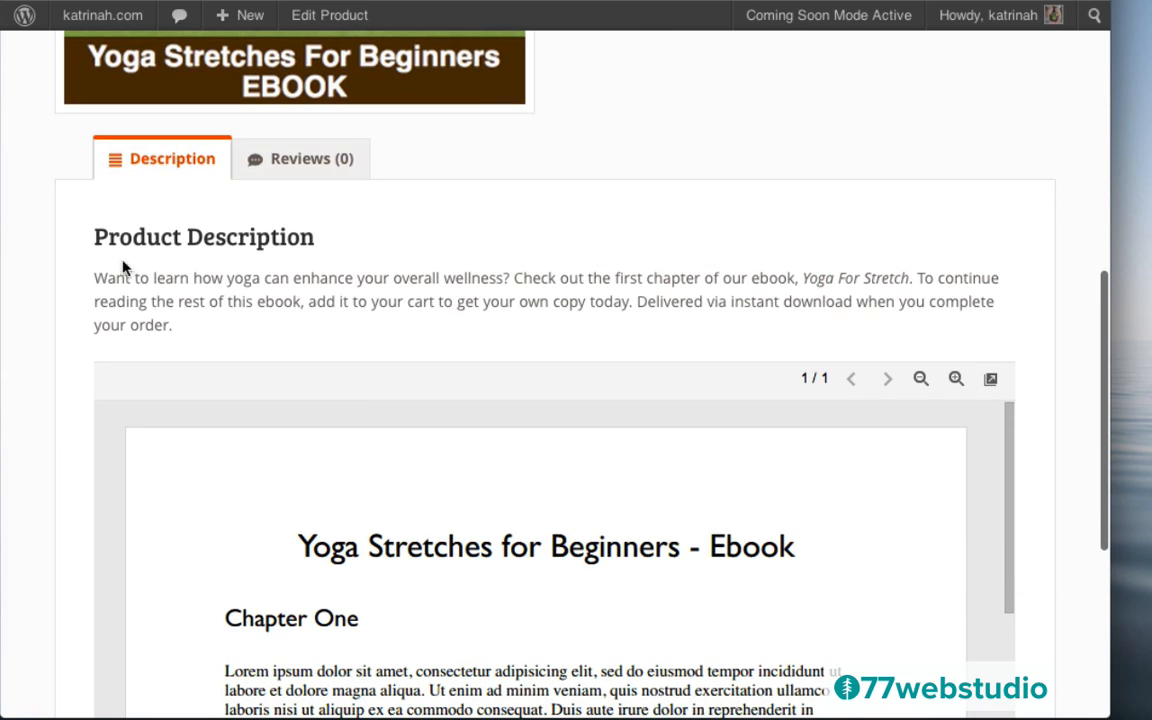
scroll(1060, 380, "down", 8)
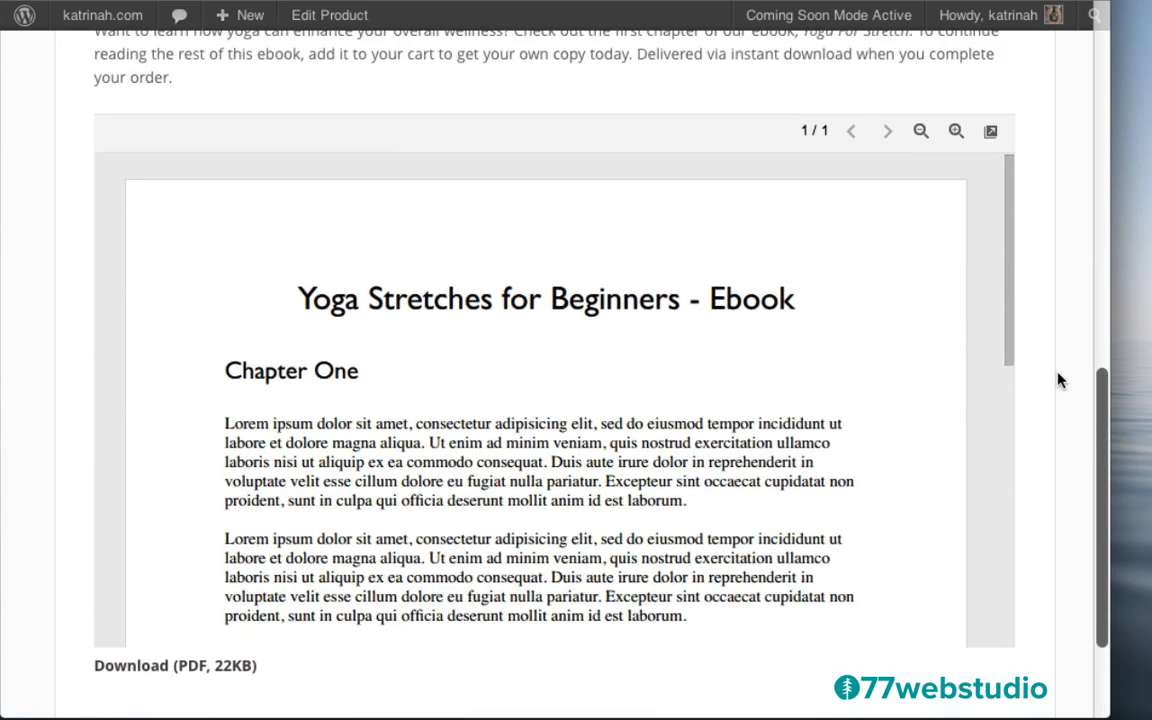
scroll(1060, 380, "up", 5)
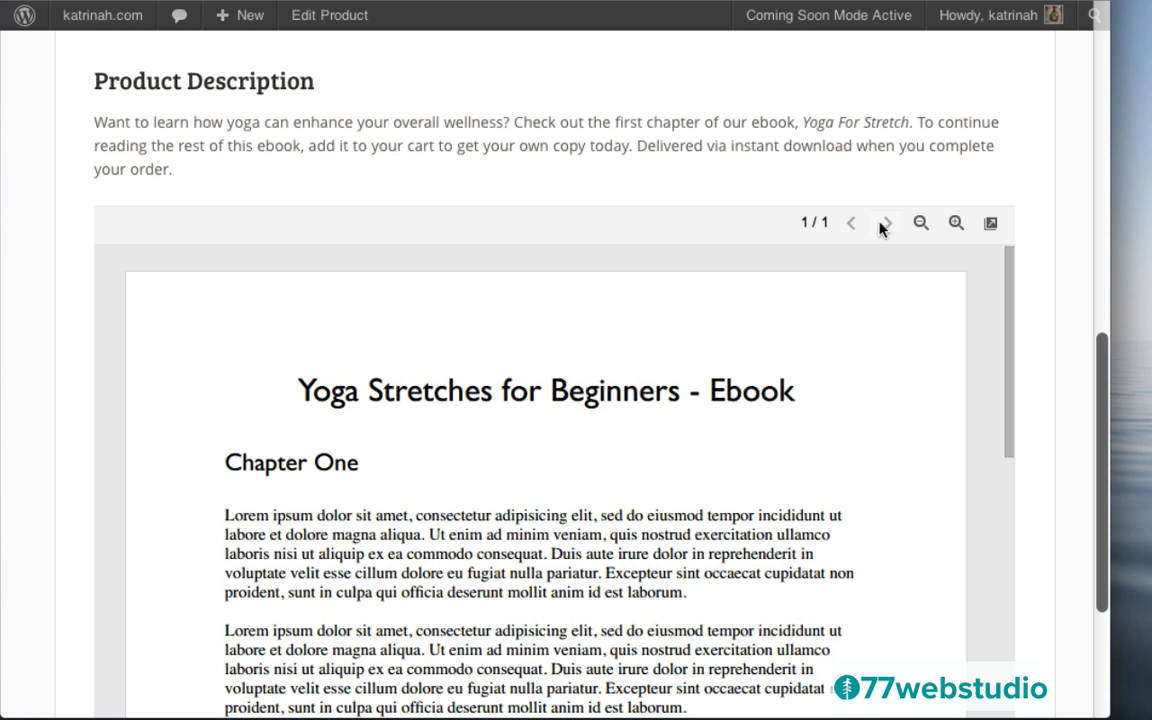
Zoom the PDF chapter preview out and in to check its pages
left_click(922, 225)
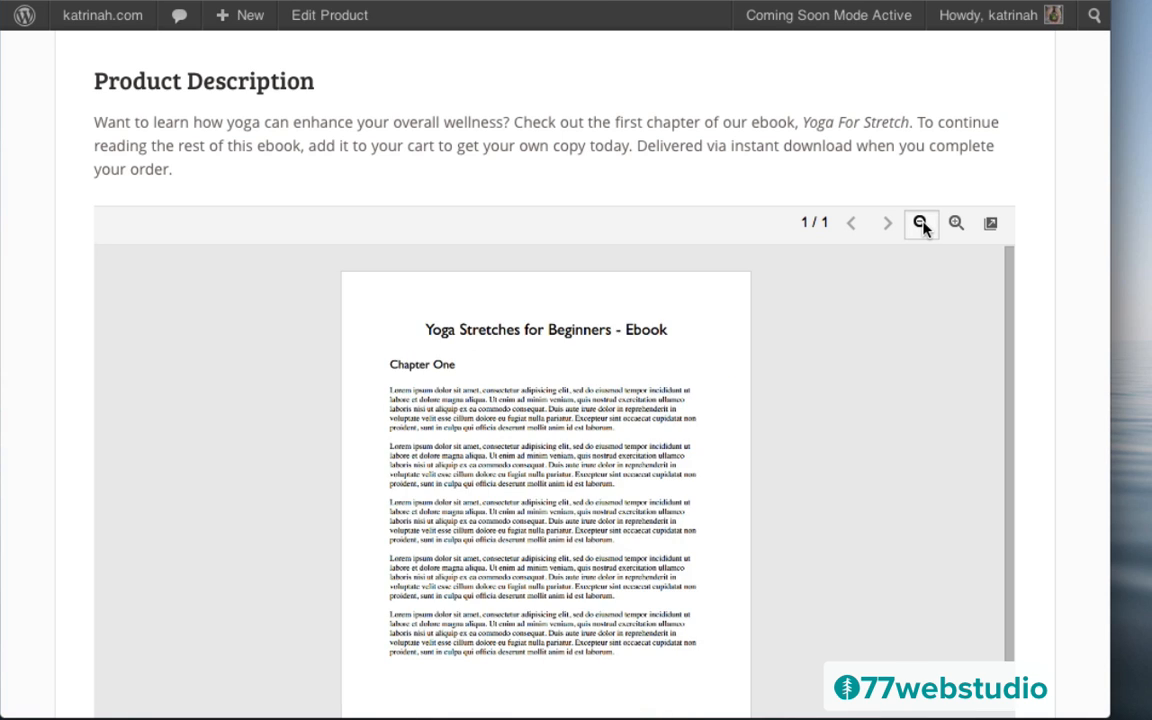
left_click(922, 225)
left_click(955, 223)
left_click(955, 223)
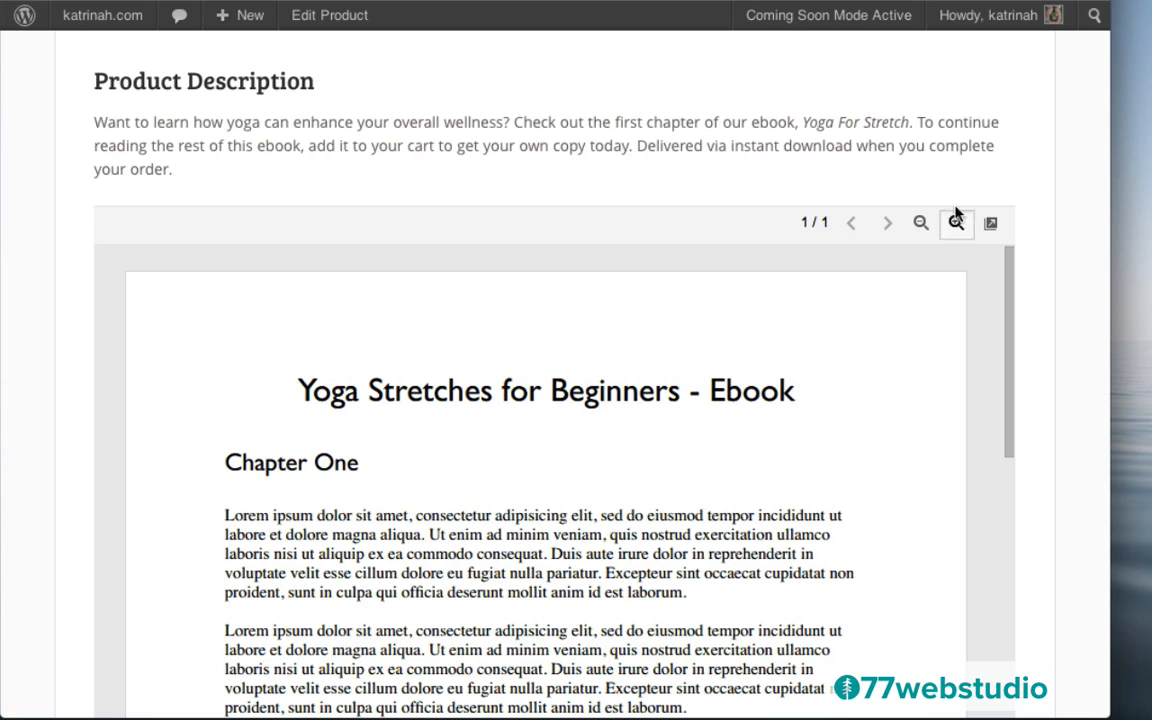
left_click(955, 223)
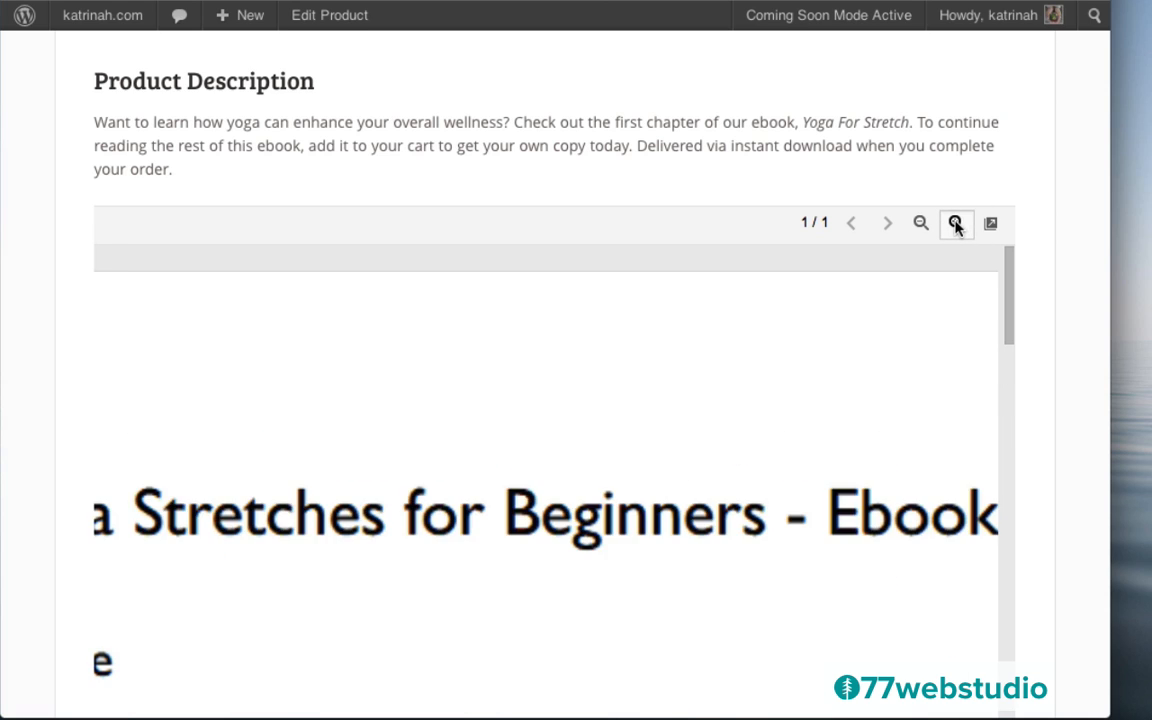
left_click(955, 223)
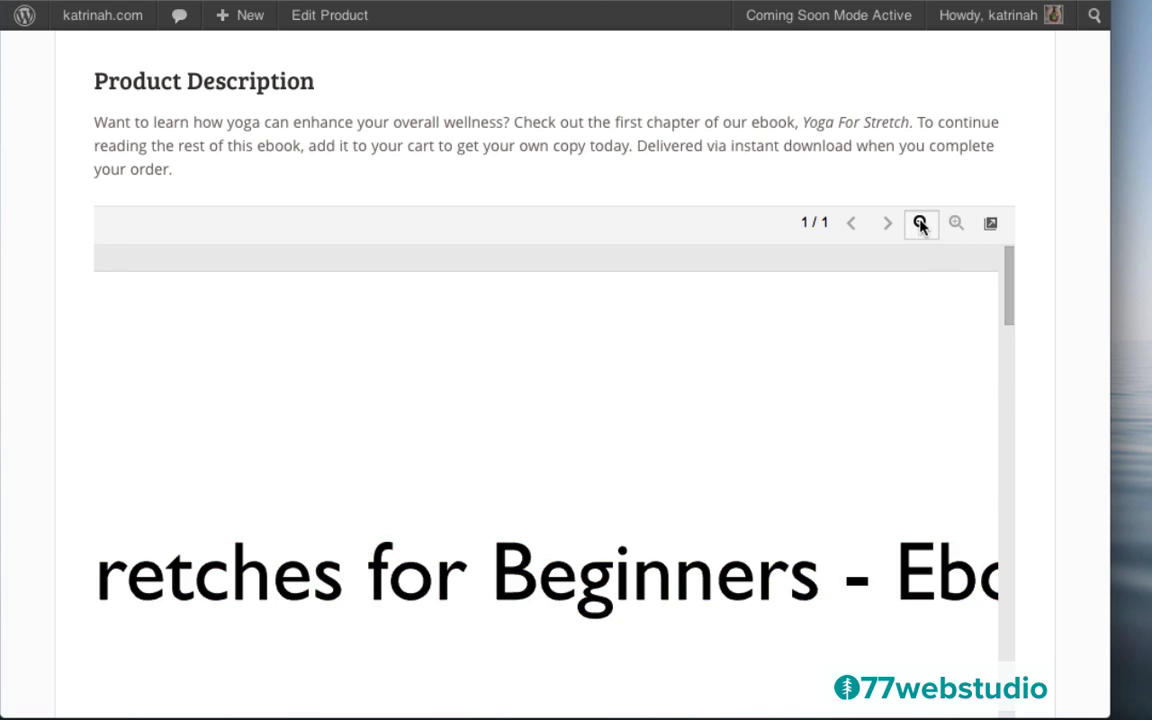
left_click(920, 223)
left_click(920, 223)
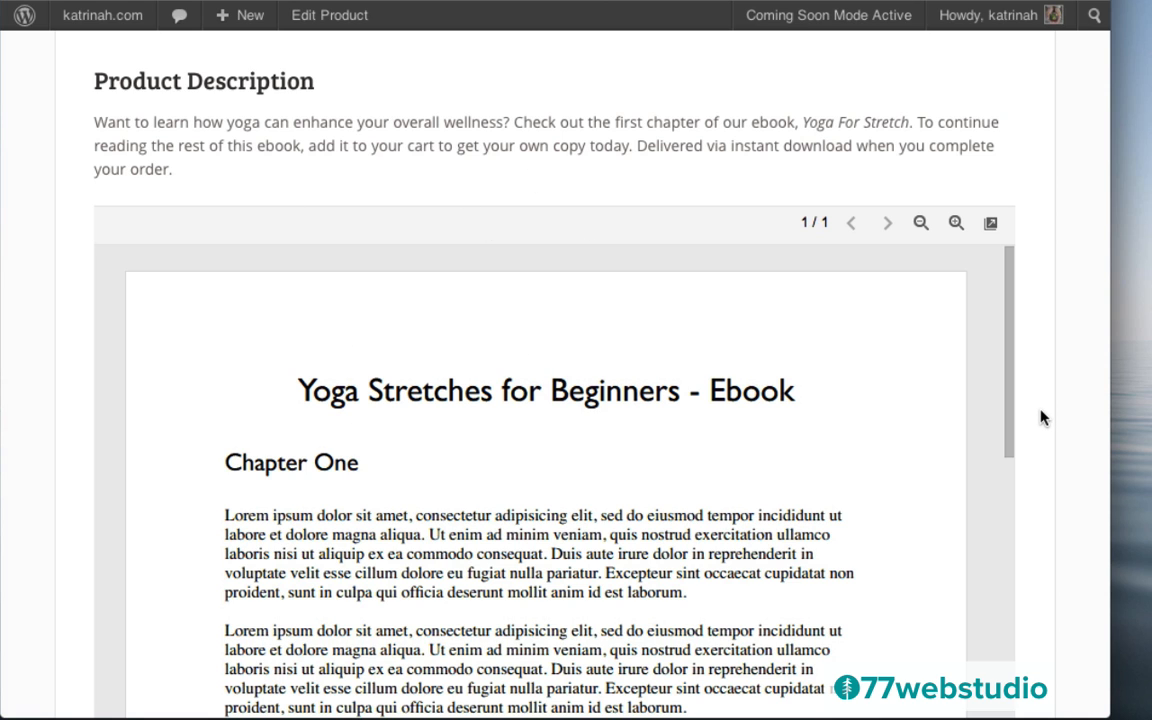
scroll(1041, 417, "down", 5)
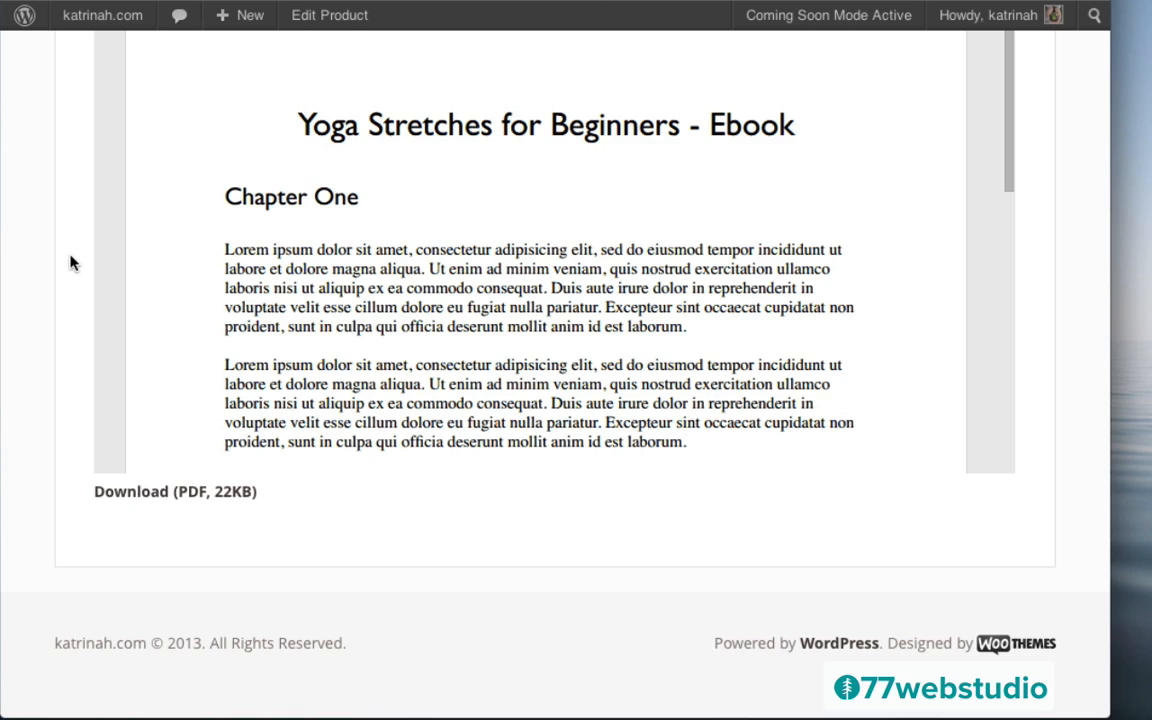
scroll(72, 257, "up", 10)
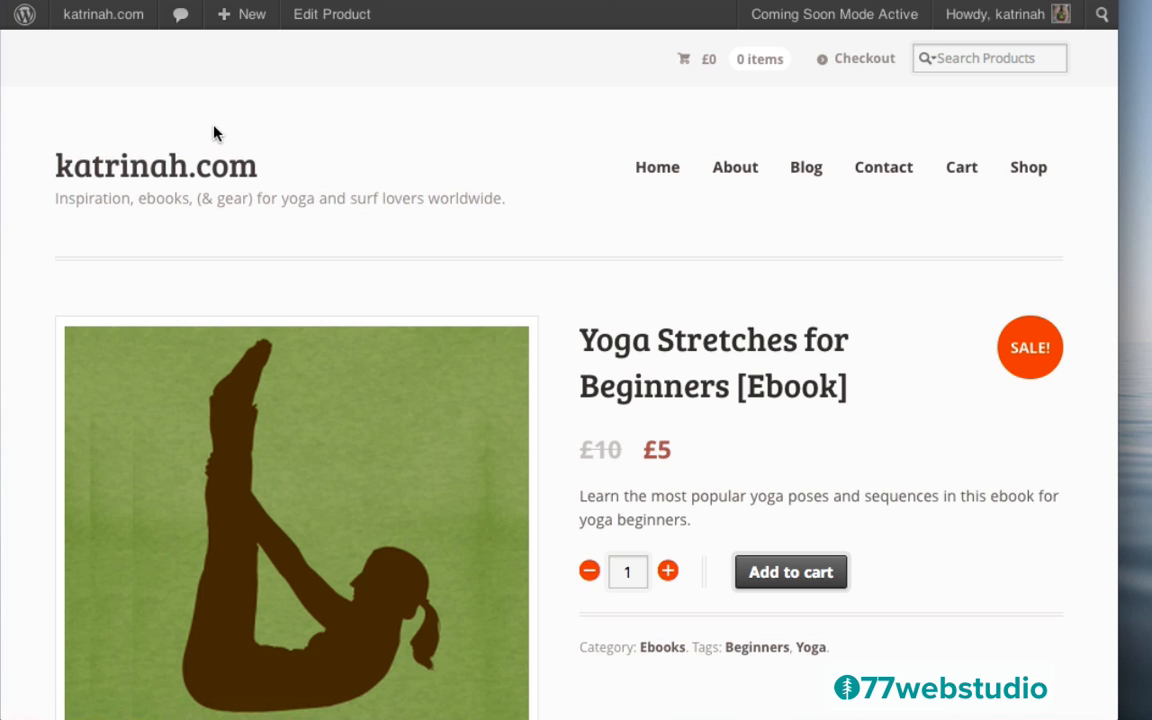
In WooCommerce settings, review the file download methods and keep Force Downloads
mouse_move(85, 23)
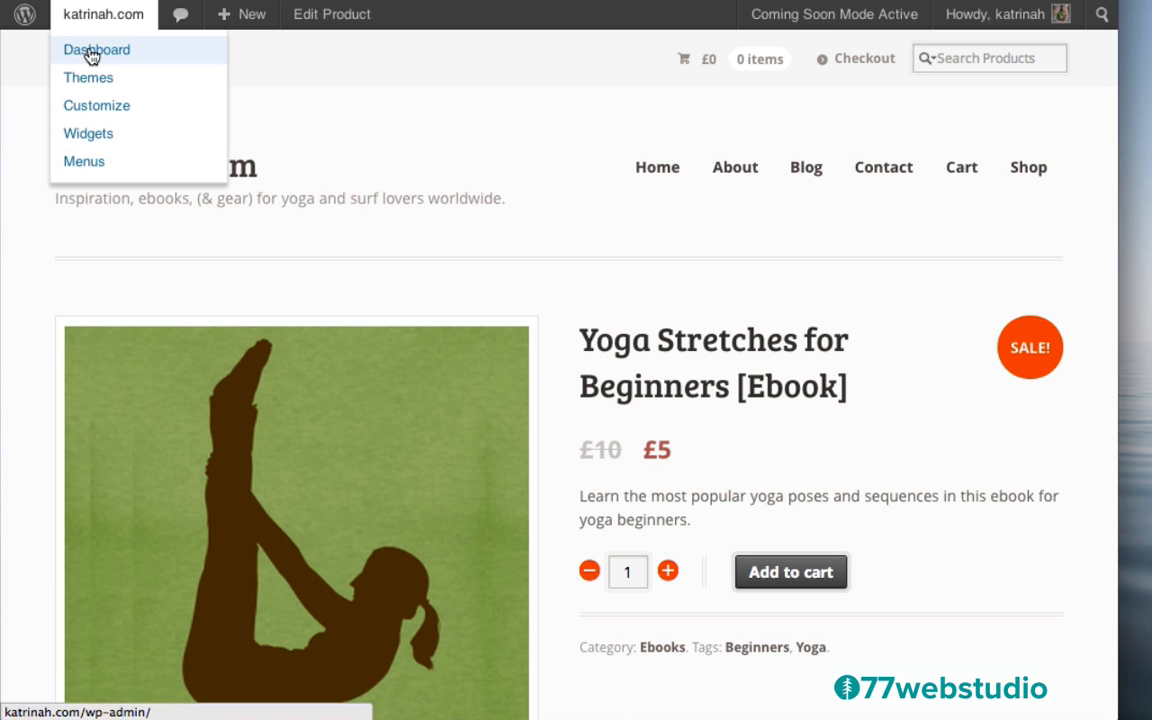
left_click(90, 52)
mouse_move(58, 340)
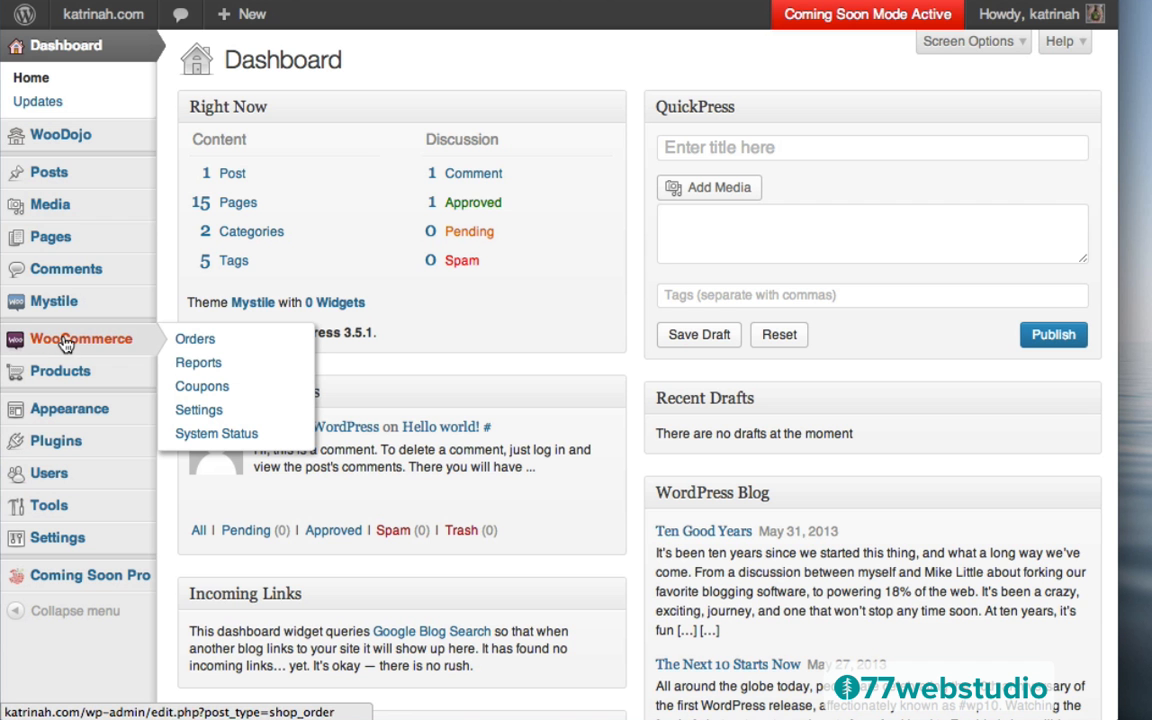
left_click(205, 414)
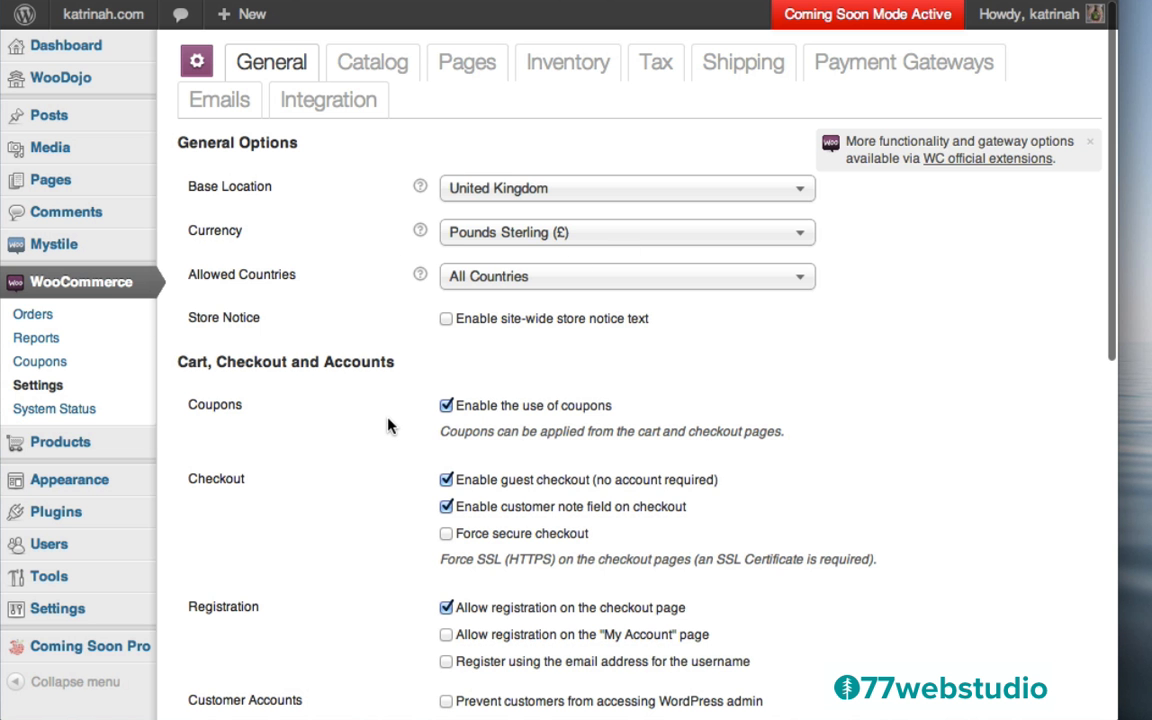
scroll(390, 425, "down", 10)
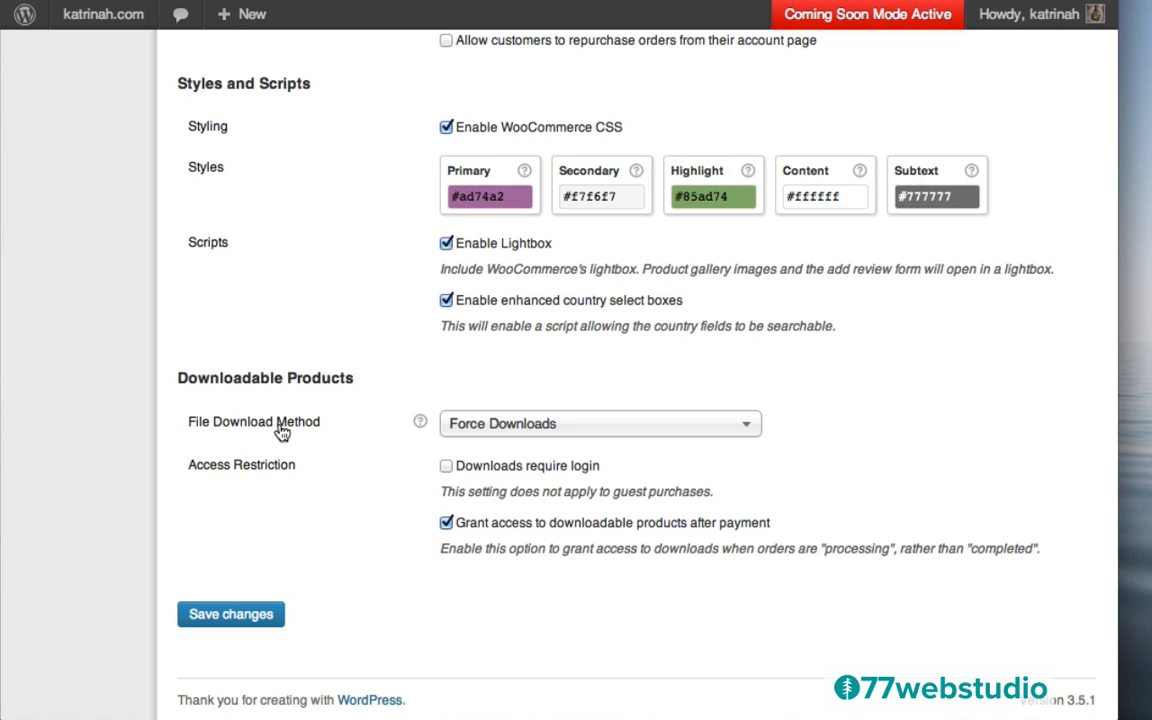
left_click(512, 425)
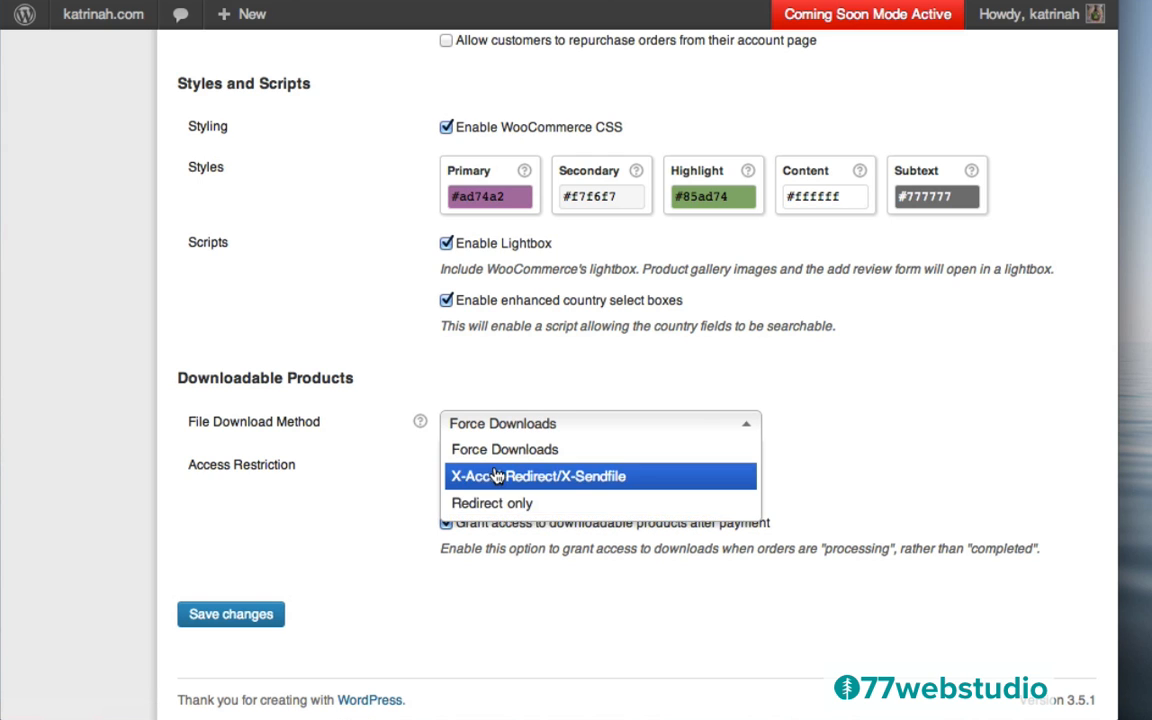
left_click(370, 406)
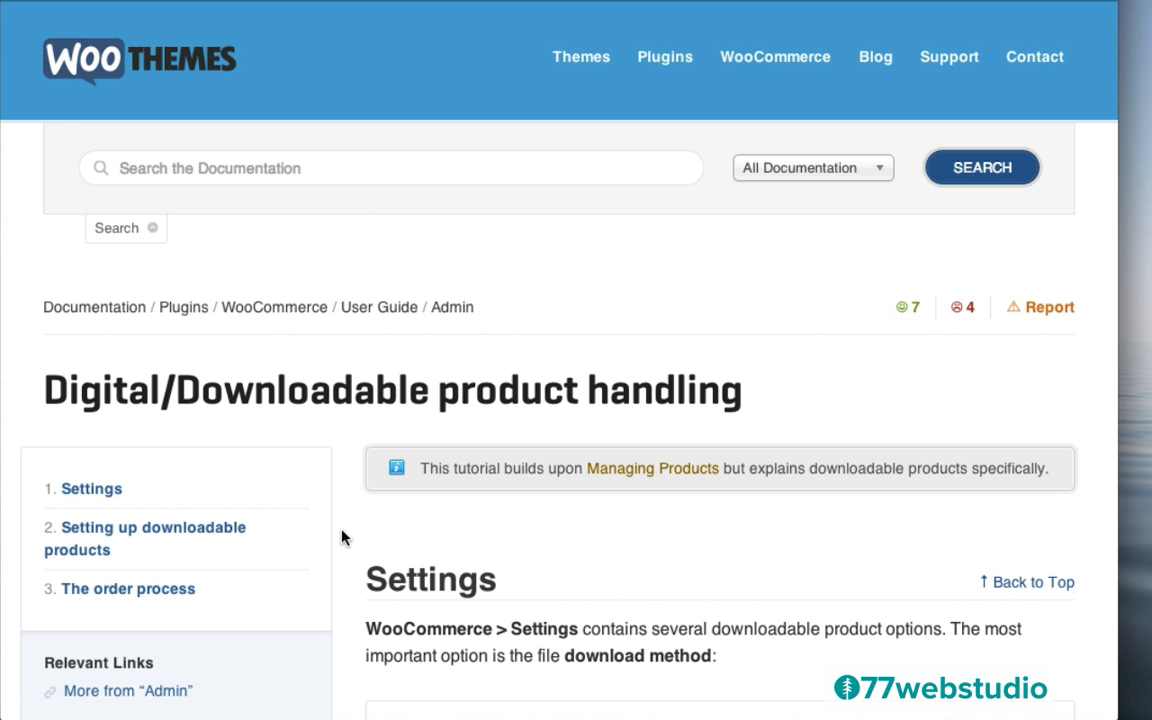
scroll(342, 535, "down", 3)
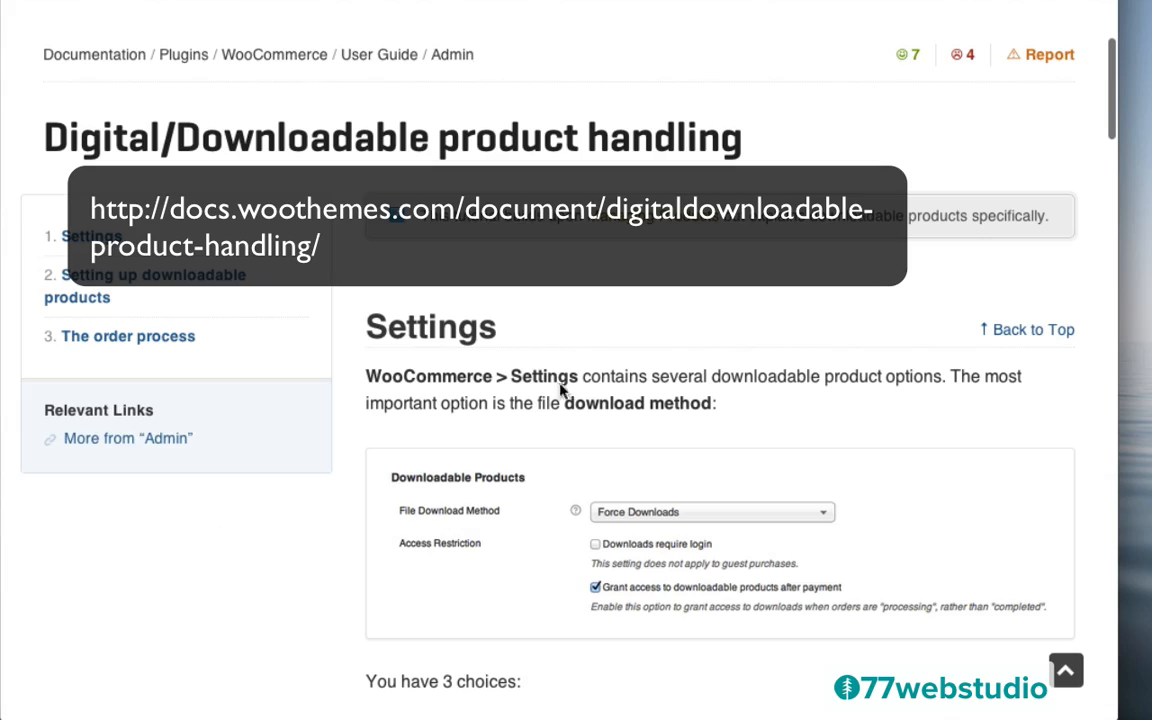
scroll(326, 520, "down", 6)
scroll(326, 520, "down", 6)
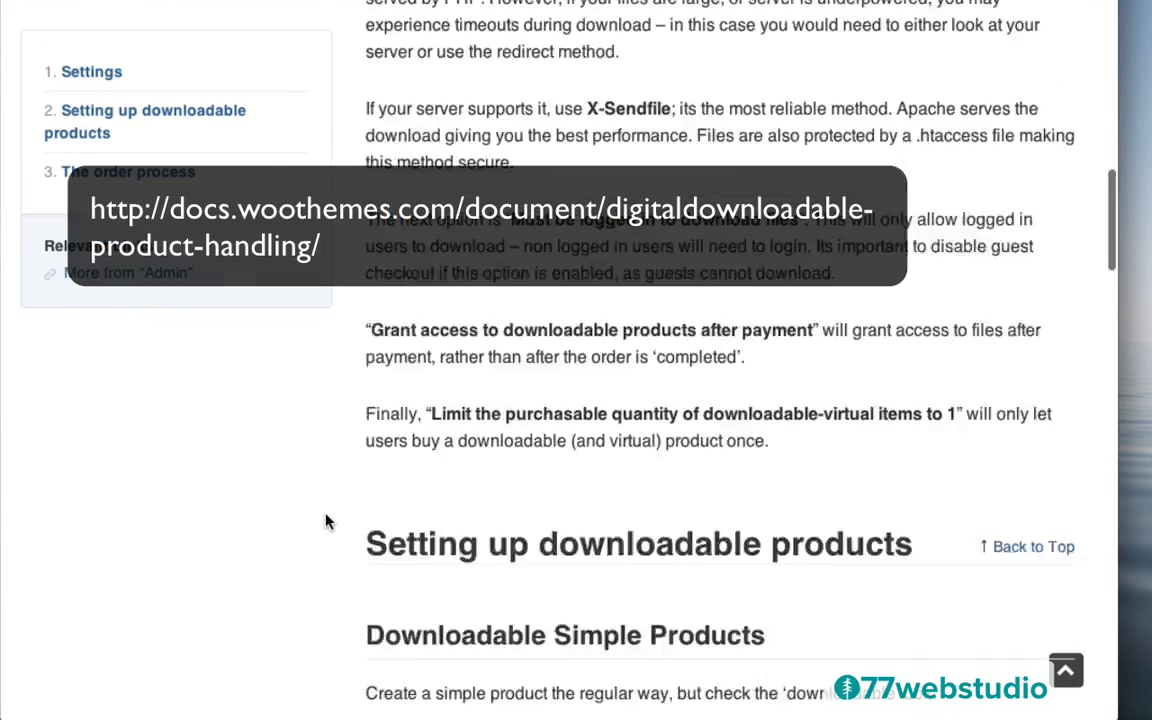
scroll(326, 520, "up", 15)
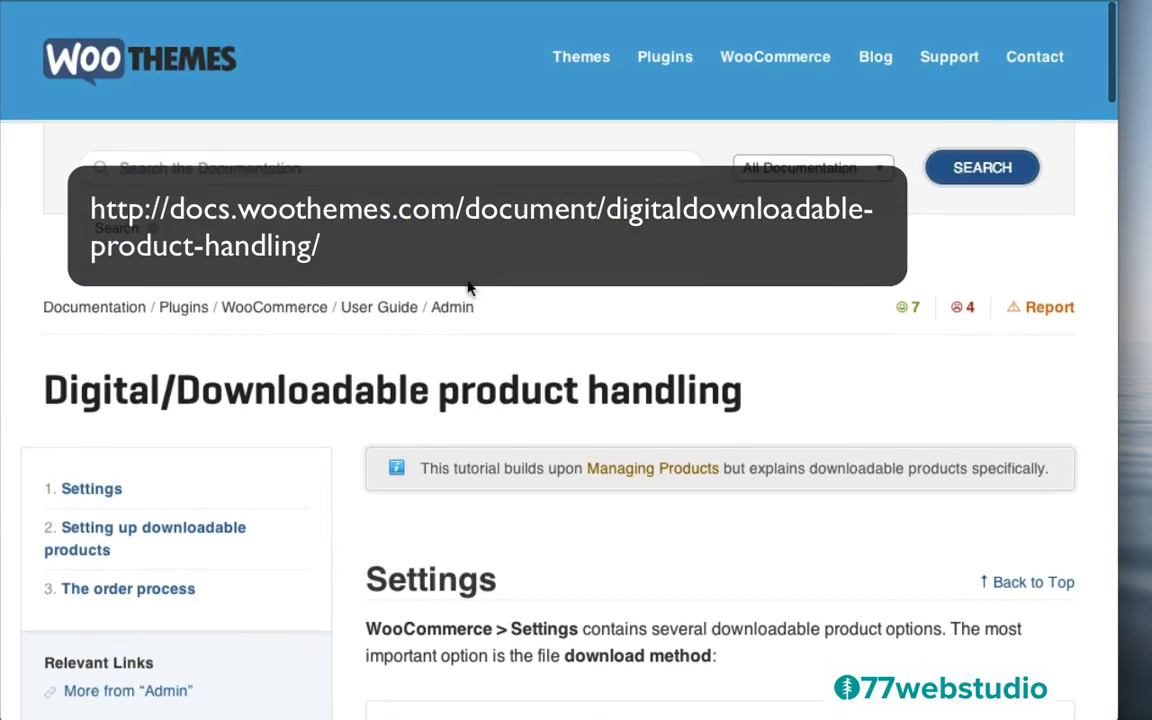
scroll(347, 533, "down", 3)
scroll(347, 533, "down", 2)
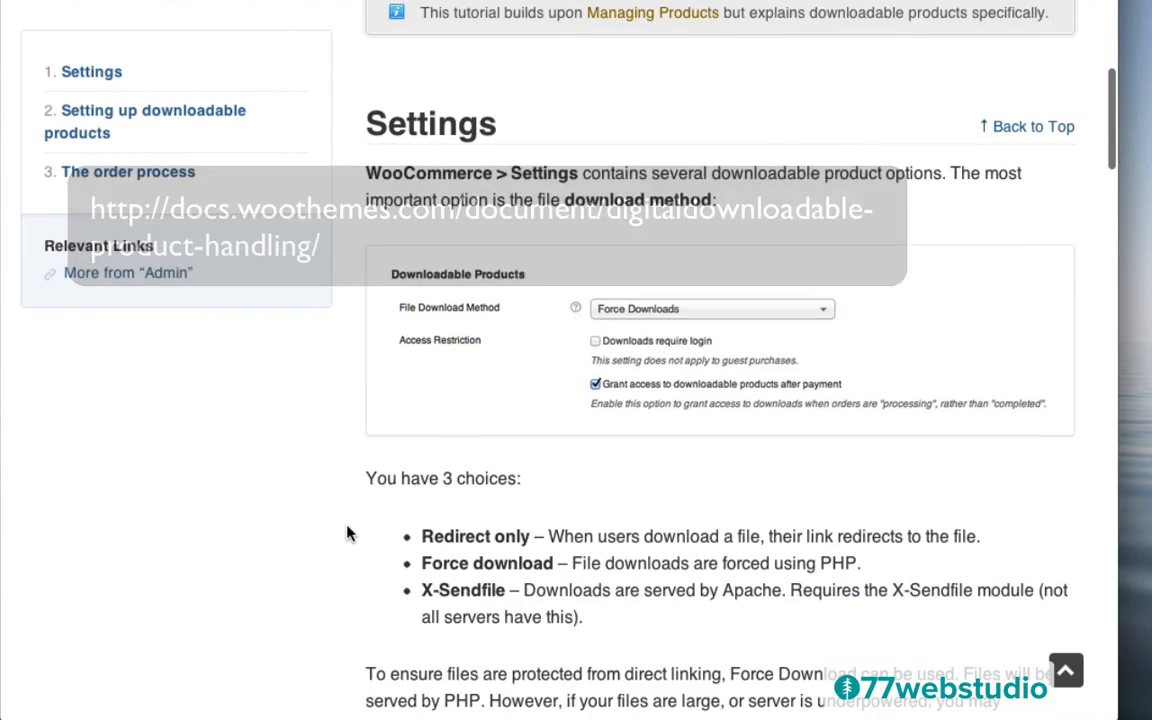
scroll(347, 533, "down", 2)
scroll(347, 533, "down", 1)
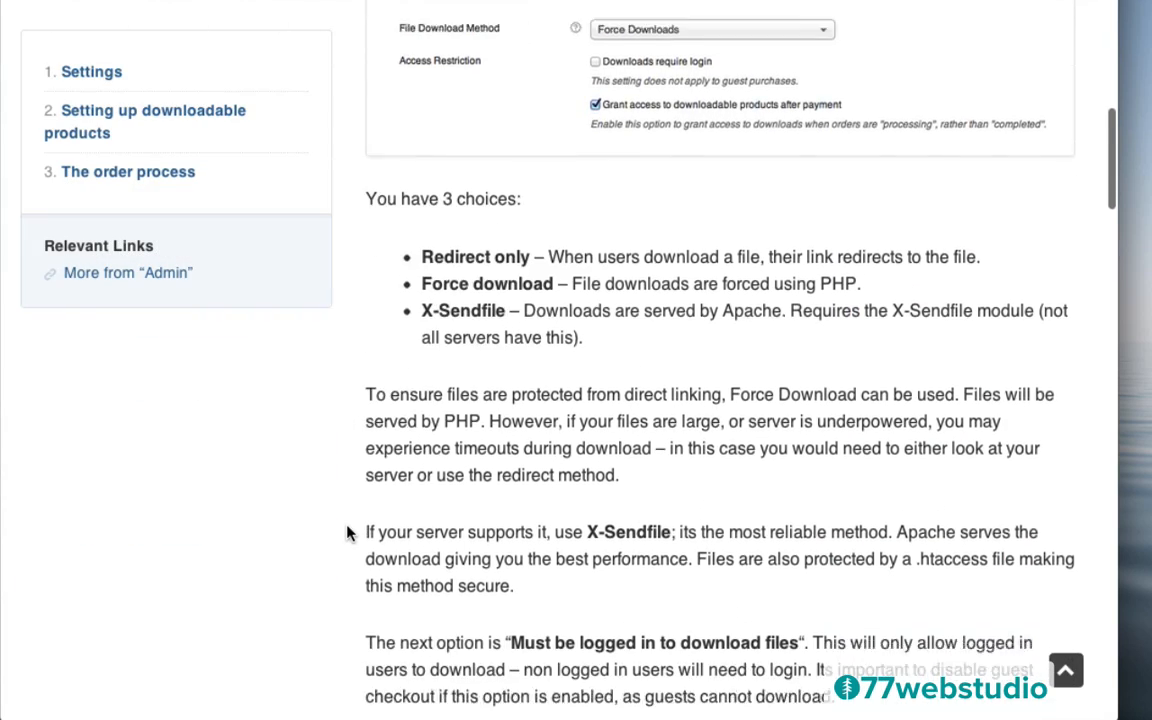
scroll(347, 533, "up", 2)
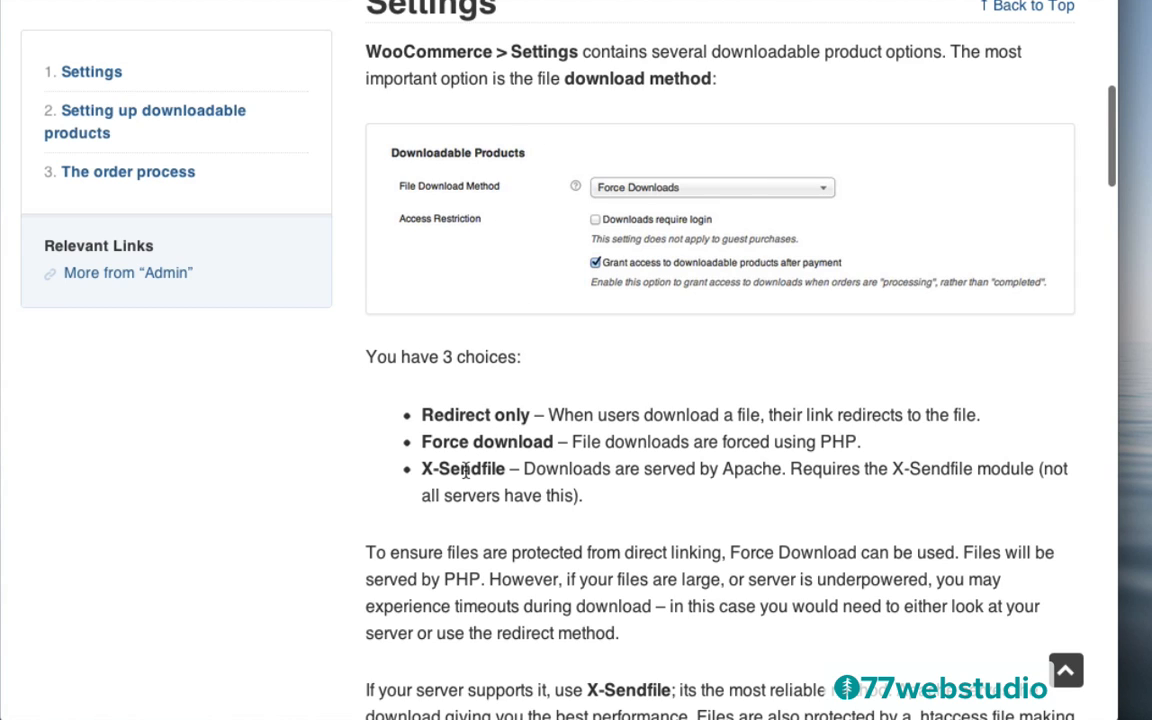
scroll(480, 474, "down", 2)
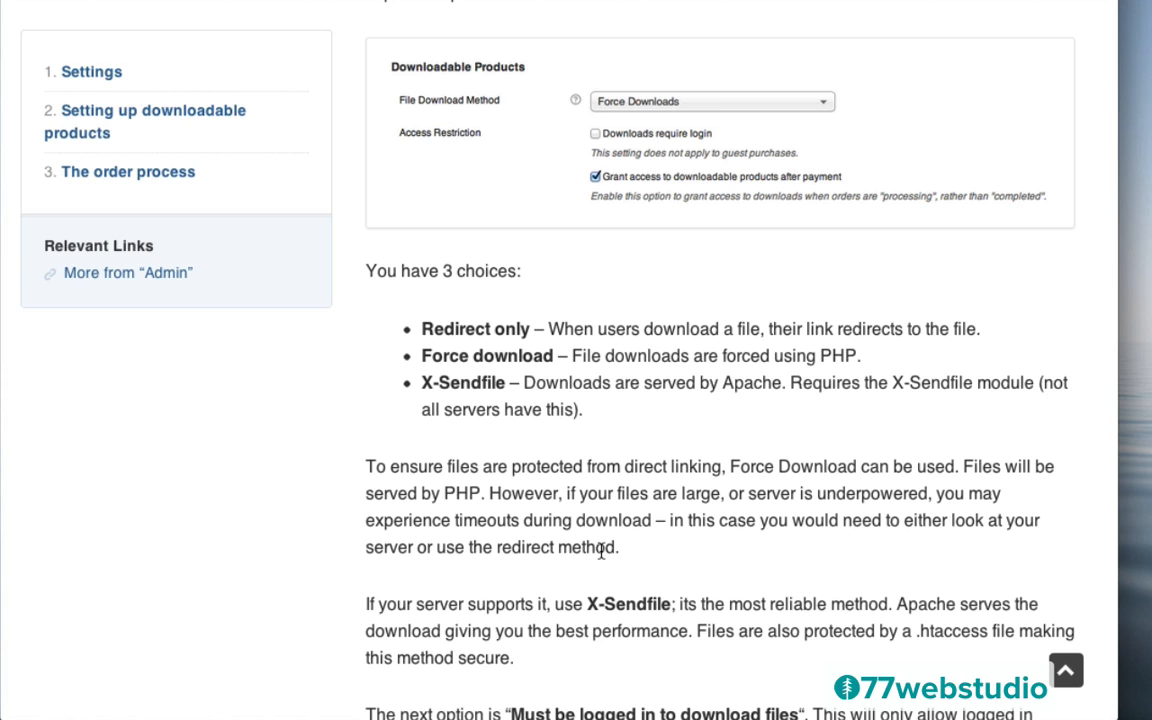
scroll(303, 573, "down", 2)
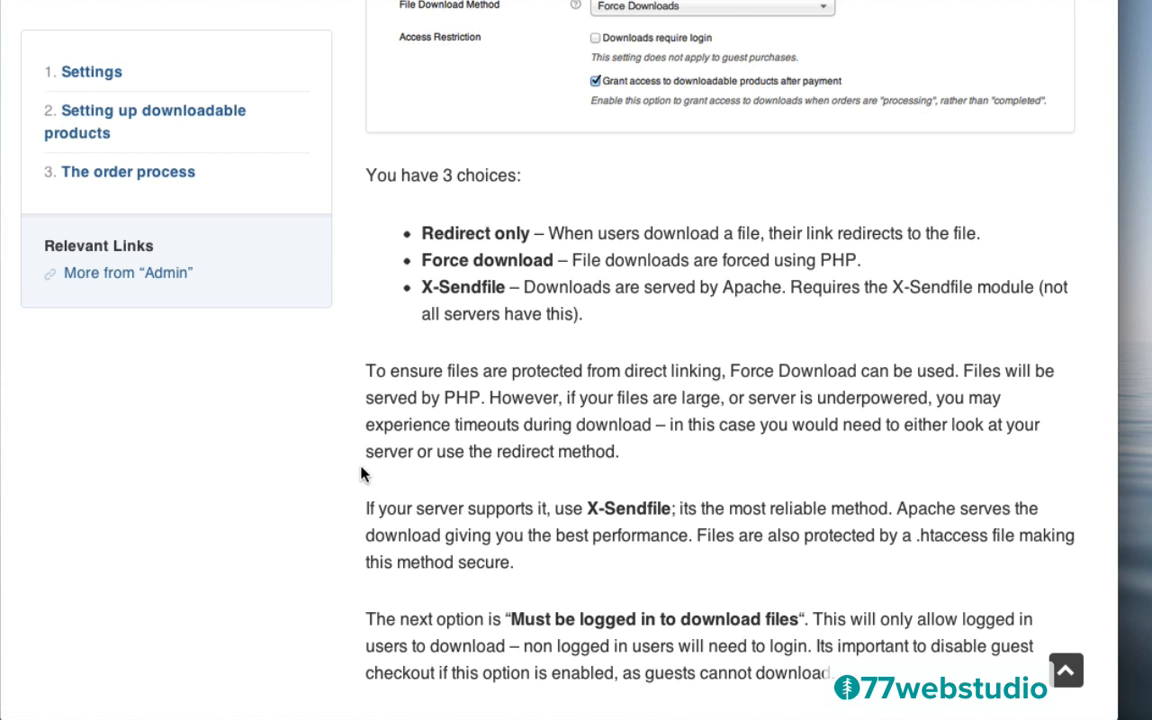
scroll(305, 555, "down", 1)
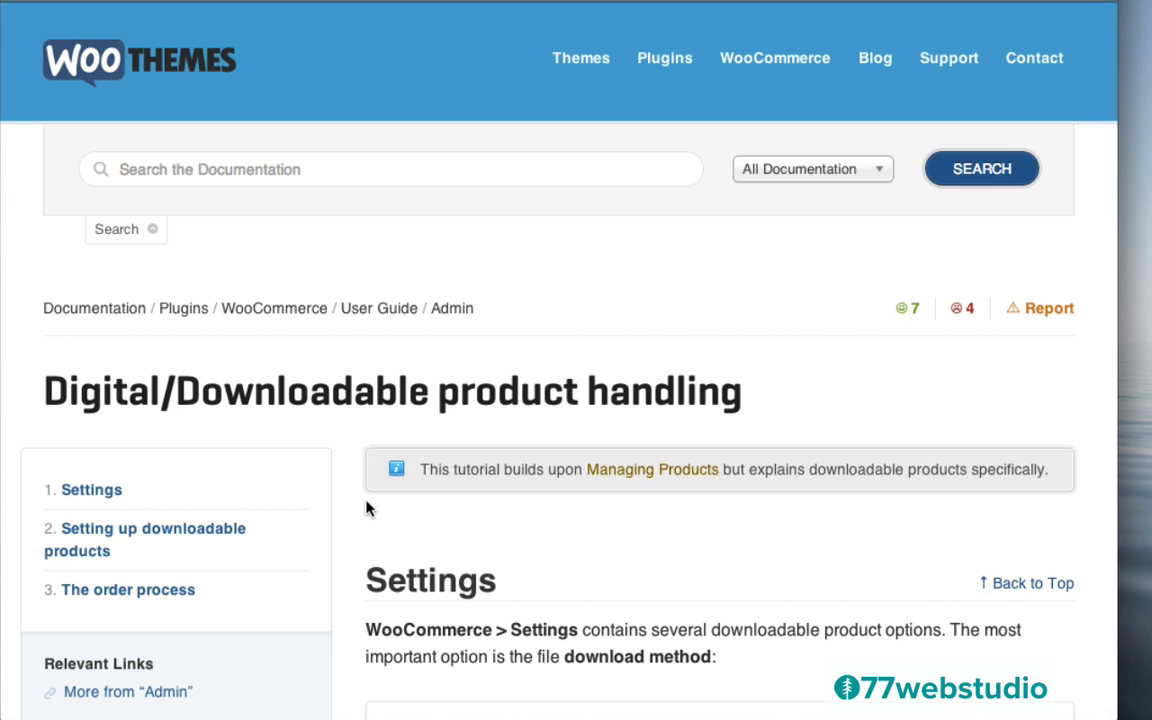
Scroll through the downloadable products guide down to The order process section
scroll(366, 503, "down", 1)
scroll(366, 503, "down", 3)
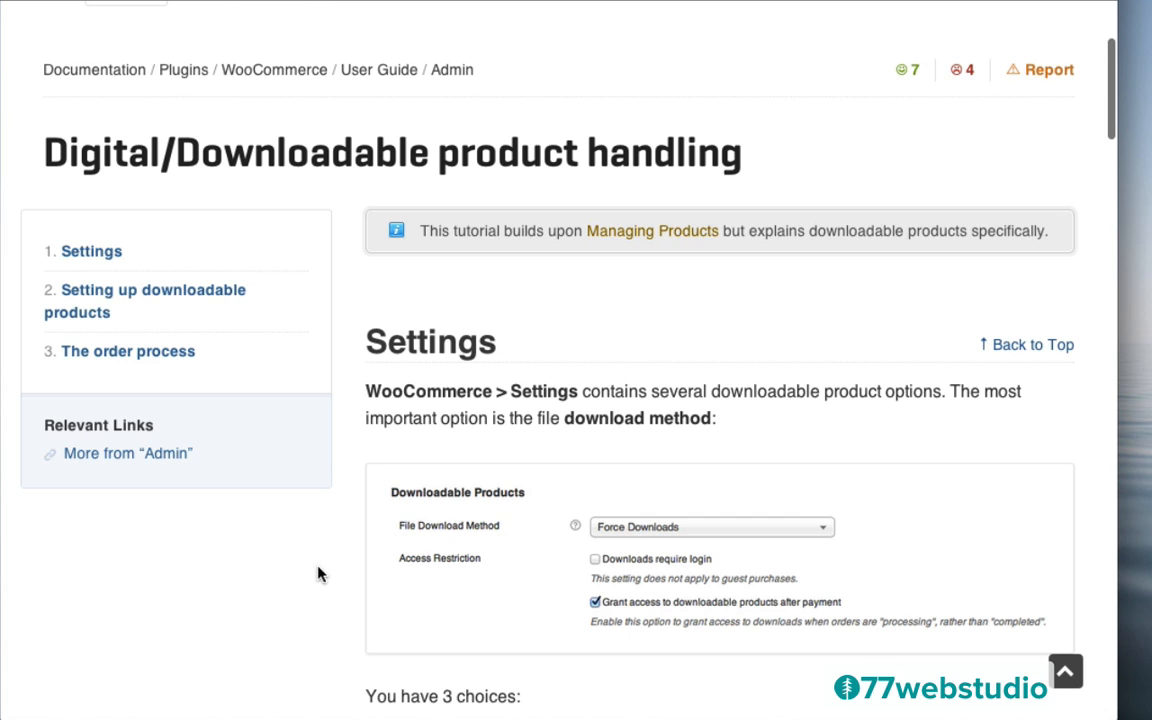
scroll(325, 577, "down", 2)
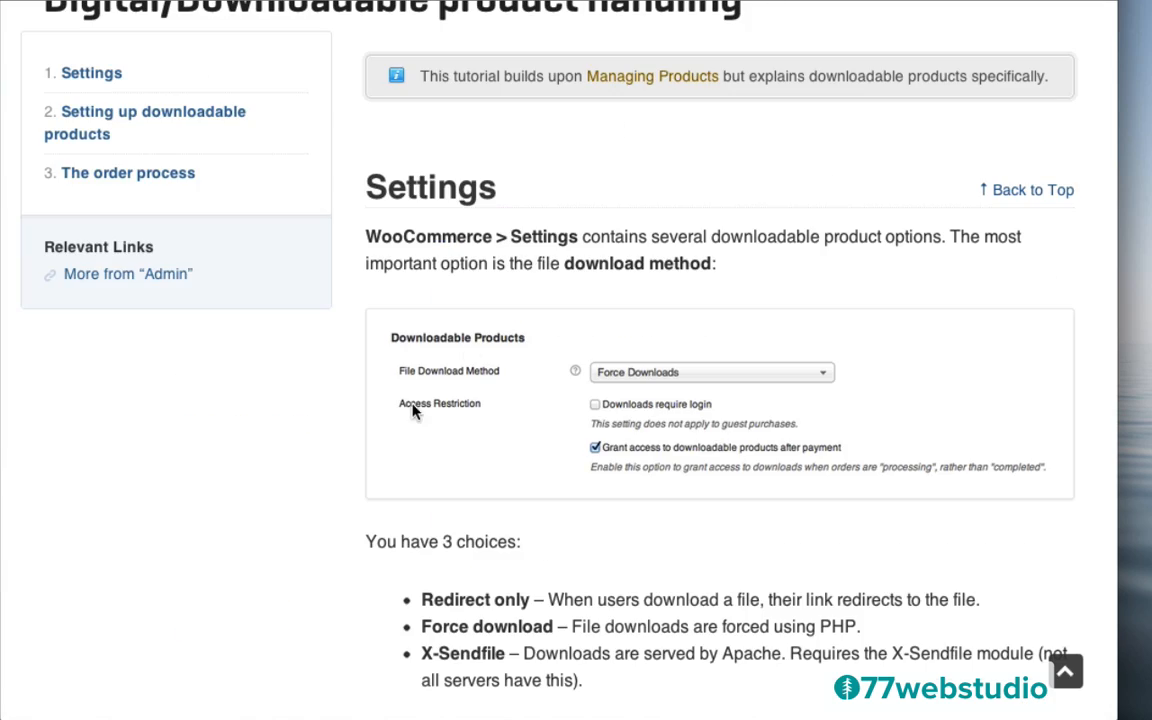
scroll(273, 567, "down", 5)
scroll(273, 567, "down", 10)
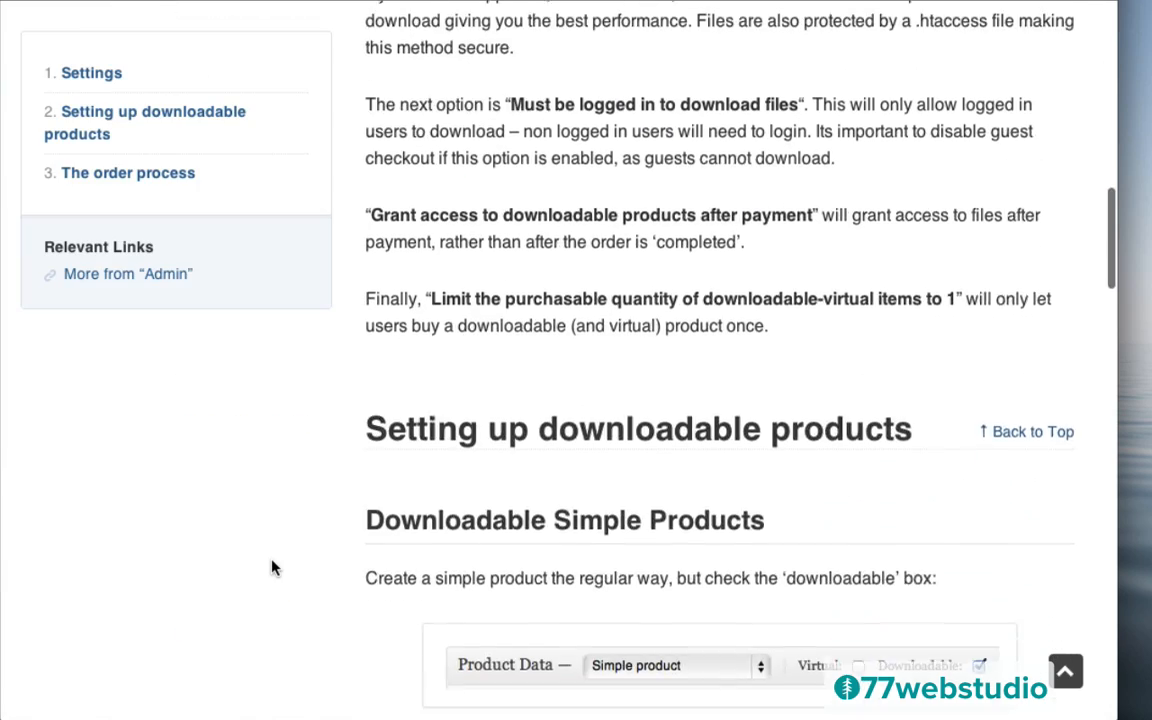
scroll(273, 567, "down", 10)
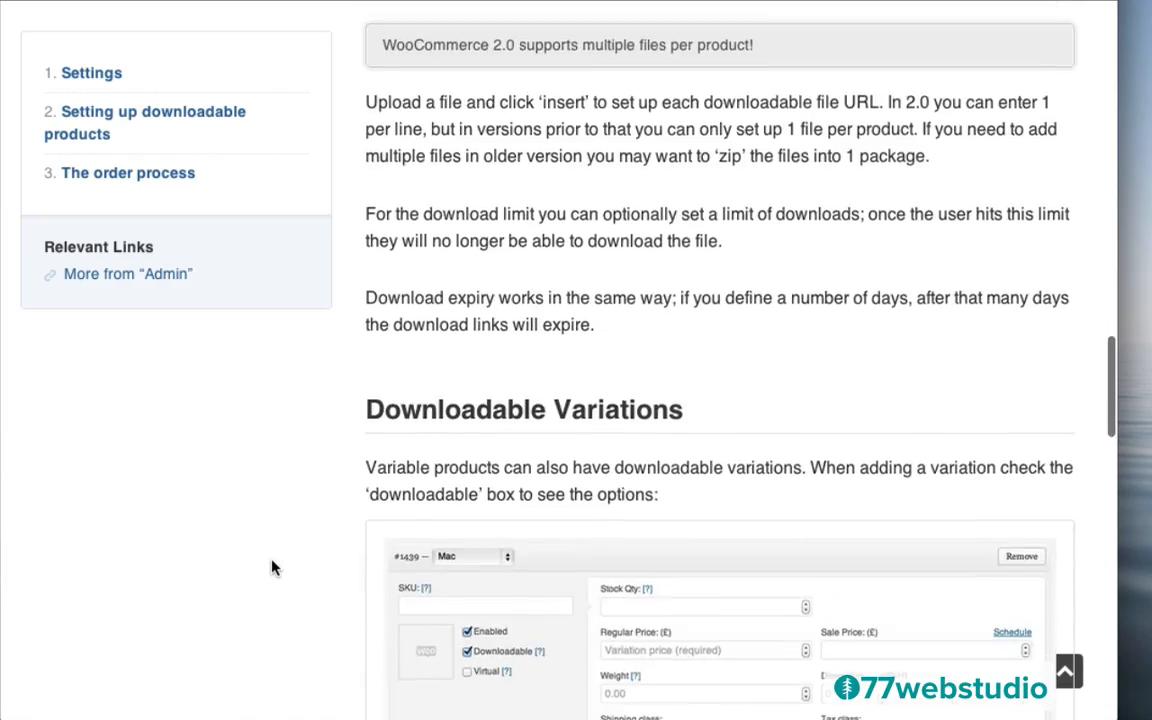
scroll(273, 567, "down", 2)
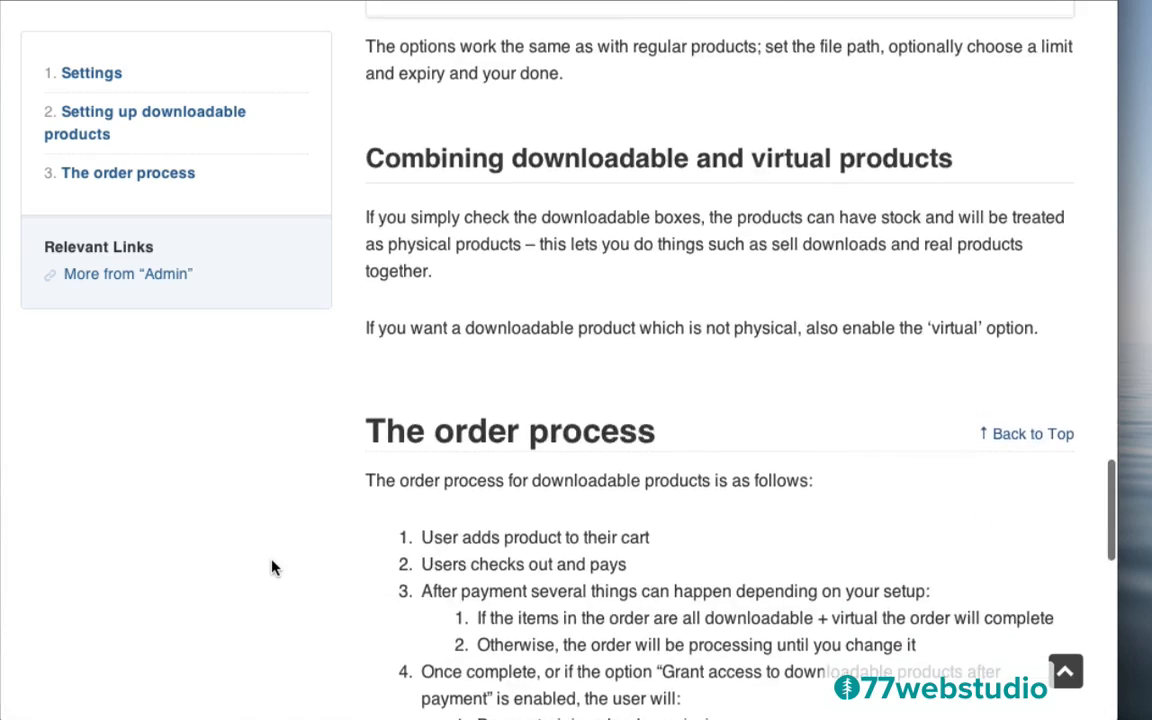
scroll(273, 567, "up", 20)
scroll(273, 567, "up", 9)
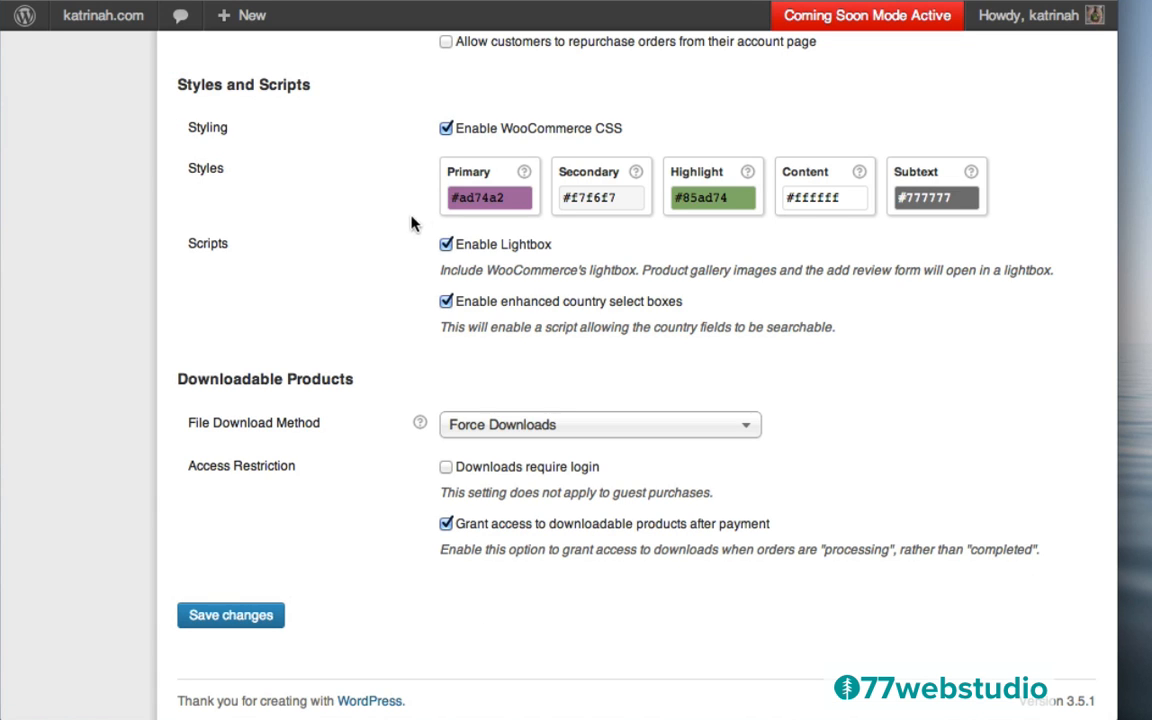
Create a new product titled 'Yoga Om Tee'
scroll(373, 180, "up", 10)
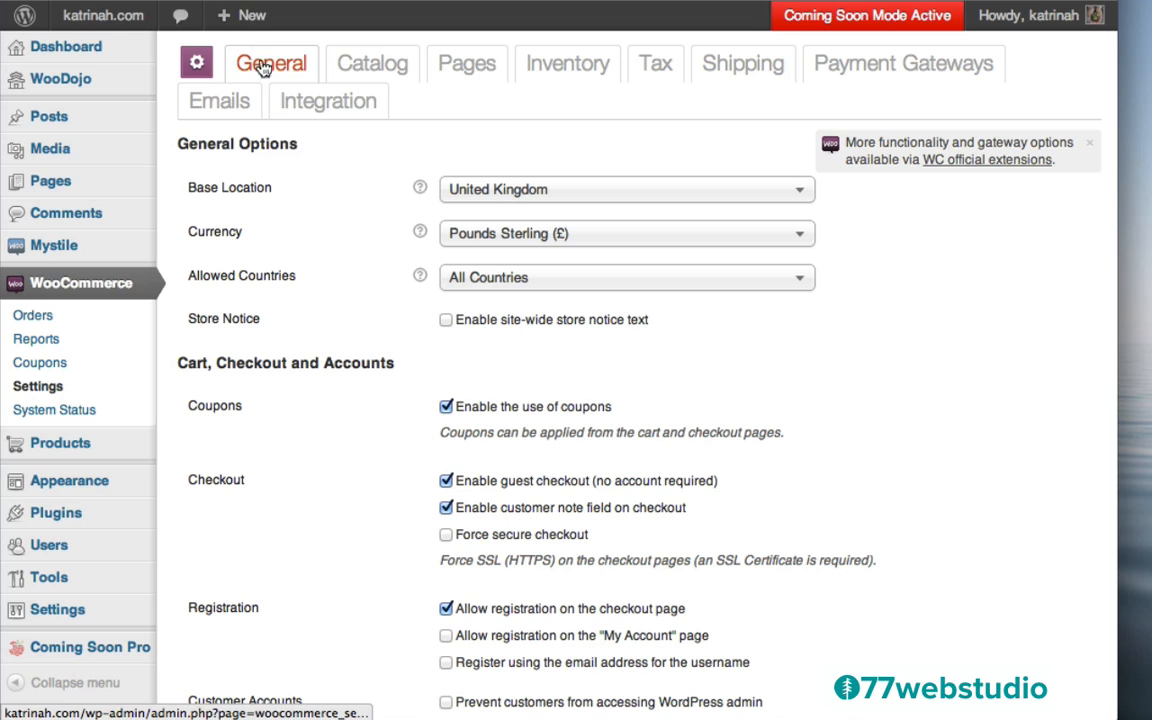
mouse_move(232, 26)
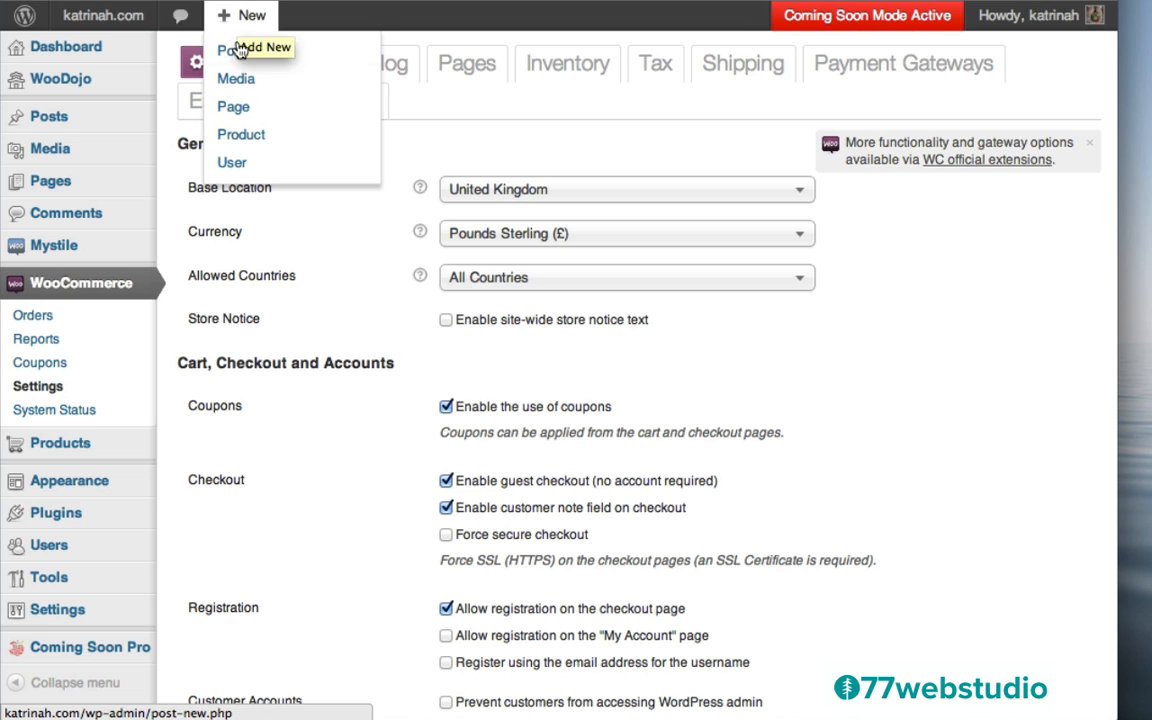
left_click(237, 139)
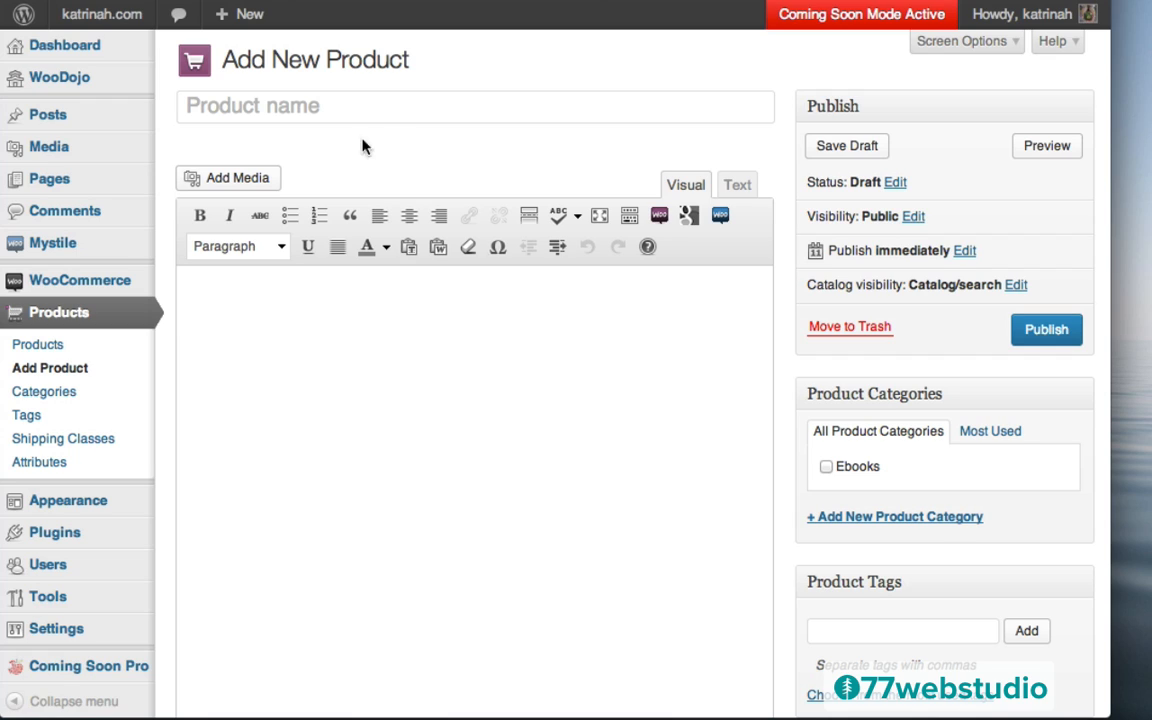
left_click(227, 111)
type("Yoga Om Tee")
Paste two Lorem ipsum paragraphs as the product description
left_click(233, 283)
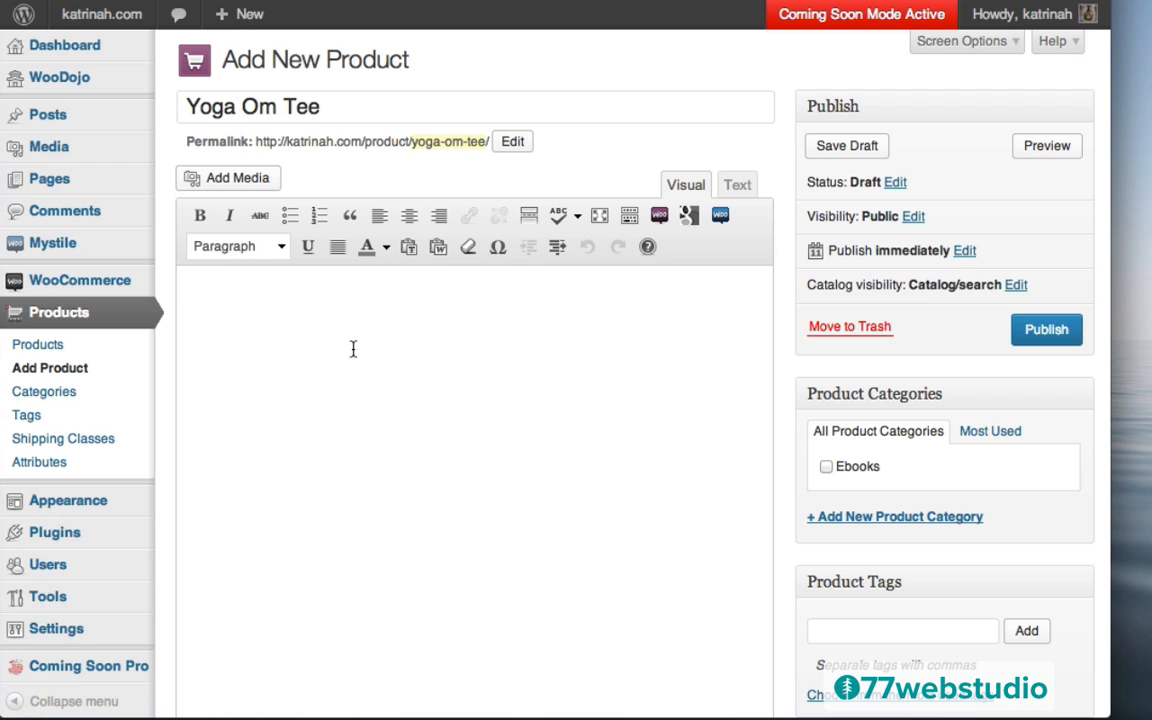
type("Lorem ipsum dolor sit amet, consectetur adipisicing elit, sed do eiusmod tempor incididunt ut labore et dolore magna aliqua. Ut enim ad minim veniam, quis nostrud exercitation ullamco laboris nisi ut aliquip ex ea commodo consequat. Duis aute irure dolor in reprehenderit in voluptate velit esse cillum dolore eu fugiat nulla pariatur. Excepteur sint occaecat cupidatat non proident, sunt in culpa qui officia deserunt mollit anim id est laborum. Lorem ipsum dolor sit amet, consectetur adipisicing elit, sed do eiusmod tempor incididunt ut labore et dolore magna aliqua. Ut enim ad minim veniam, quis nostrud exercitation ullamco laboris nisi ut aliquip ex ea commodo consequat. Duis aute irure dolor in reprehenderit in voluptate velit esse cillum dolore eu fugiat nulla pariatur. Excepteur sint occaecat cupidatat non proident, sunt in culpa qui officia deserunt mollit anim id est laborum.")
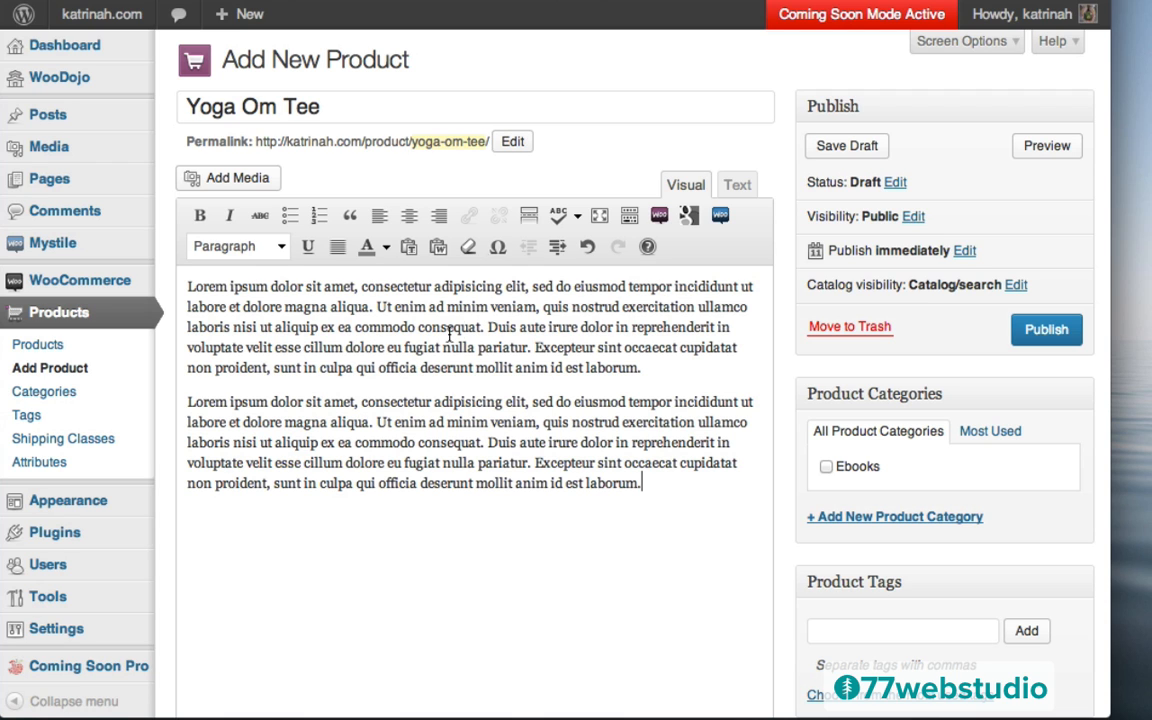
scroll(773, 365, "down", 2)
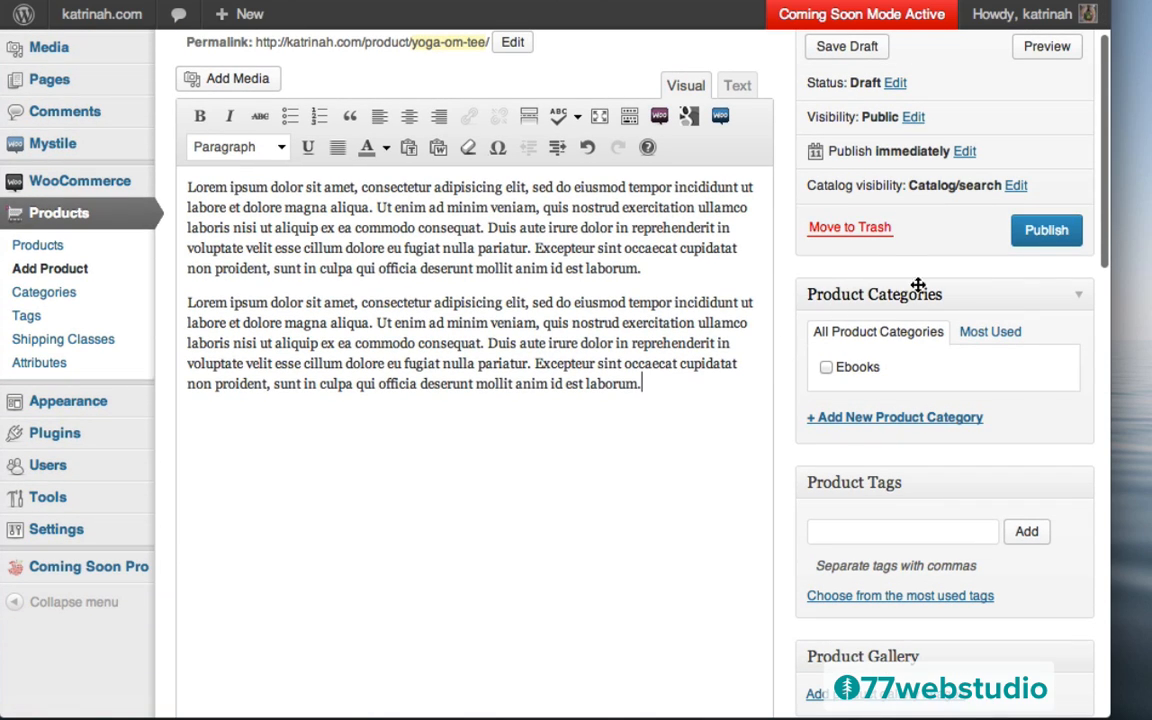
Add a new T-Shirts product category and assign it to the tee
left_click(869, 419)
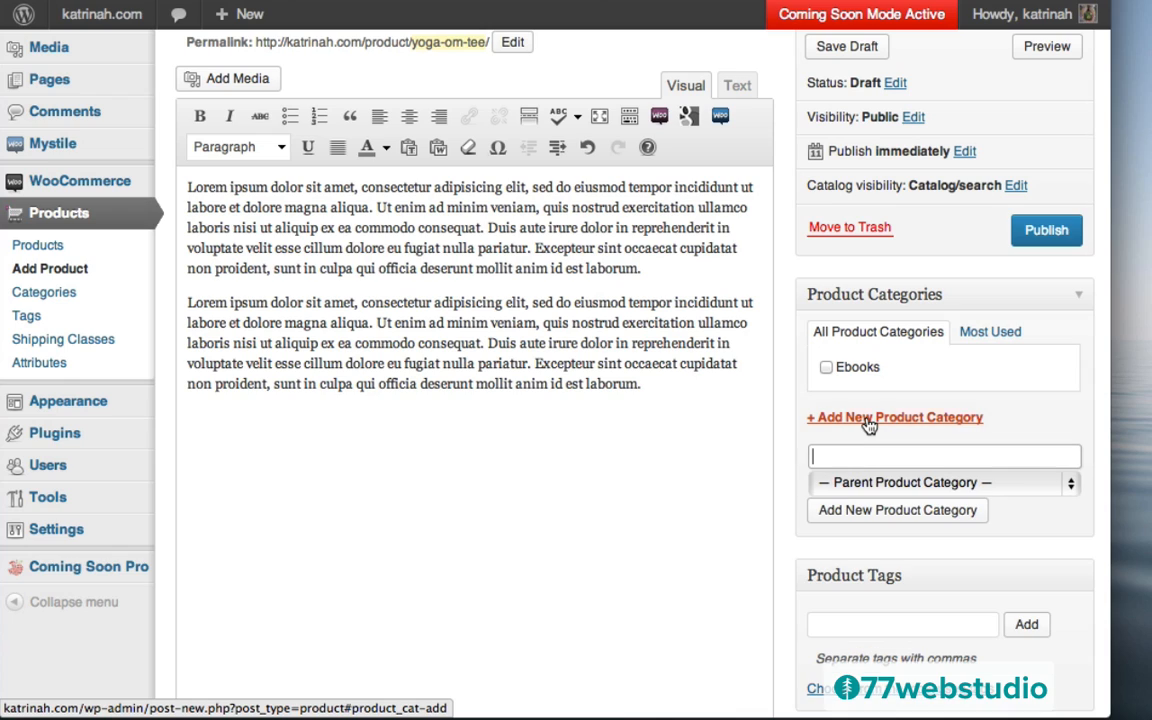
type("T-Shirts")
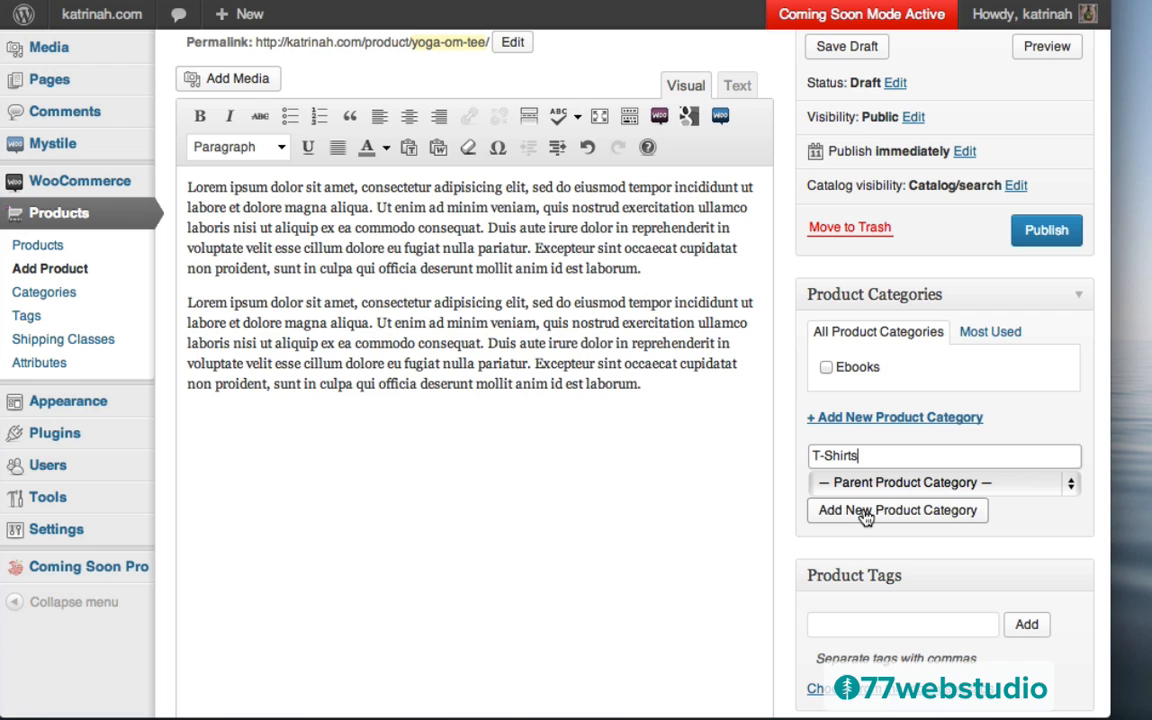
left_click(866, 512)
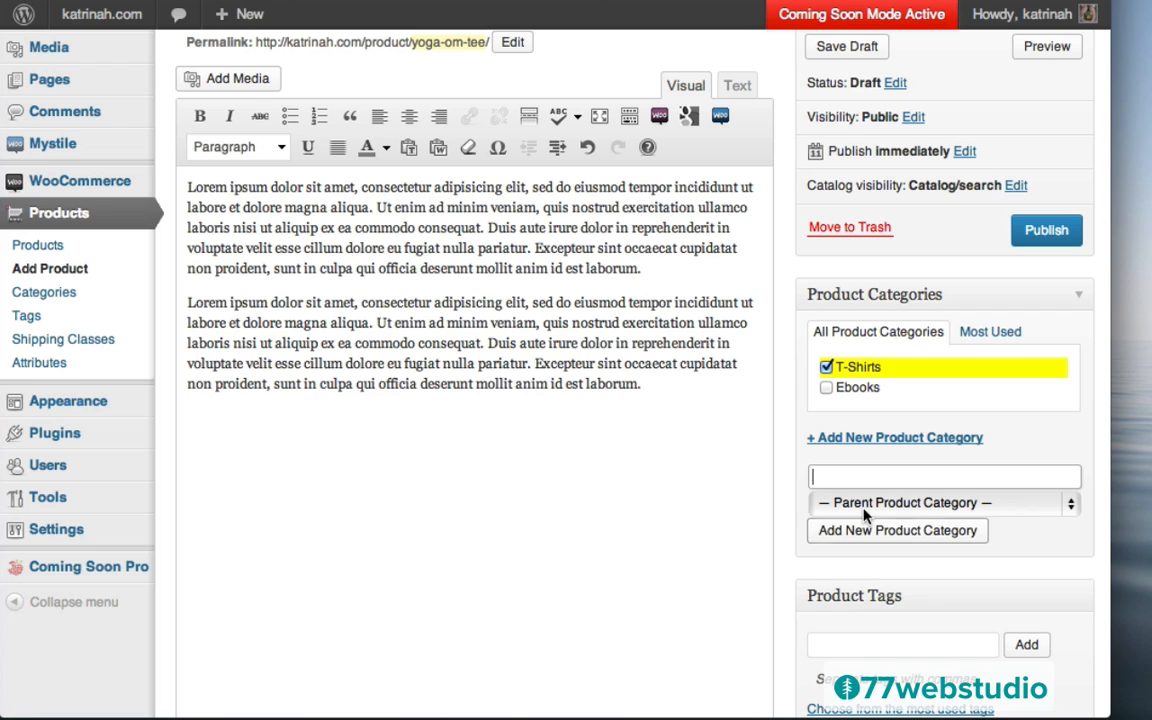
Tag the product T-Shirt and Yoga
scroll(795, 610, "down", 3)
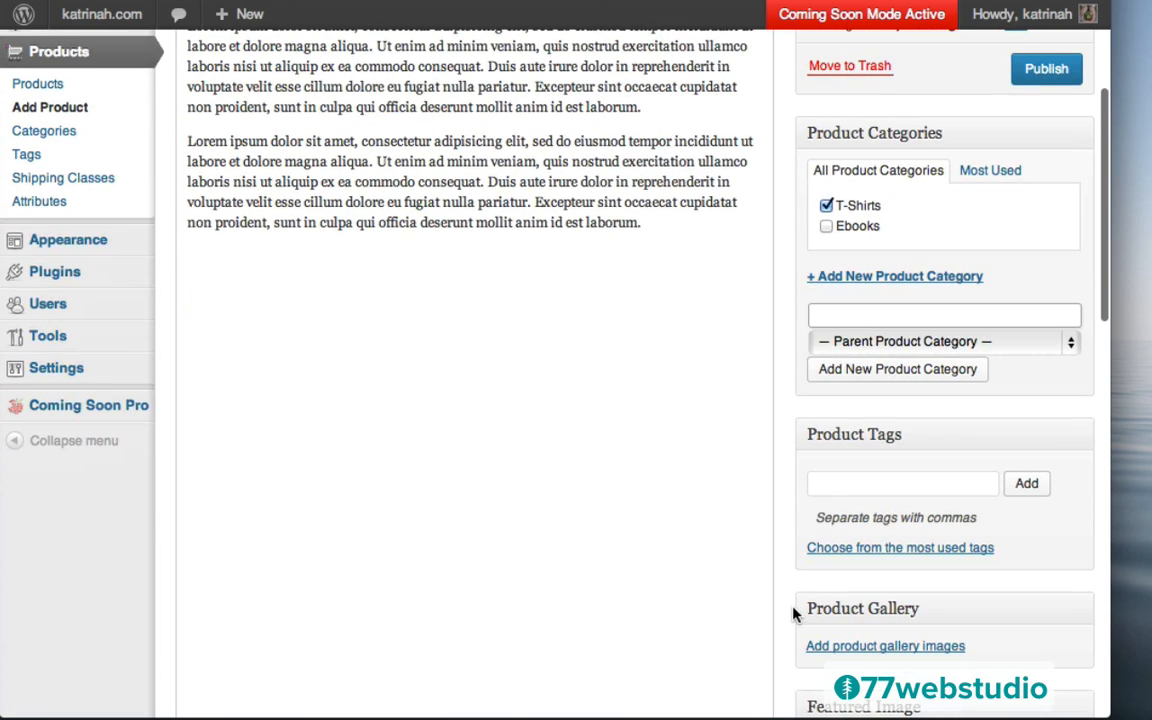
left_click(826, 483)
type("T-Shirt, Yoga")
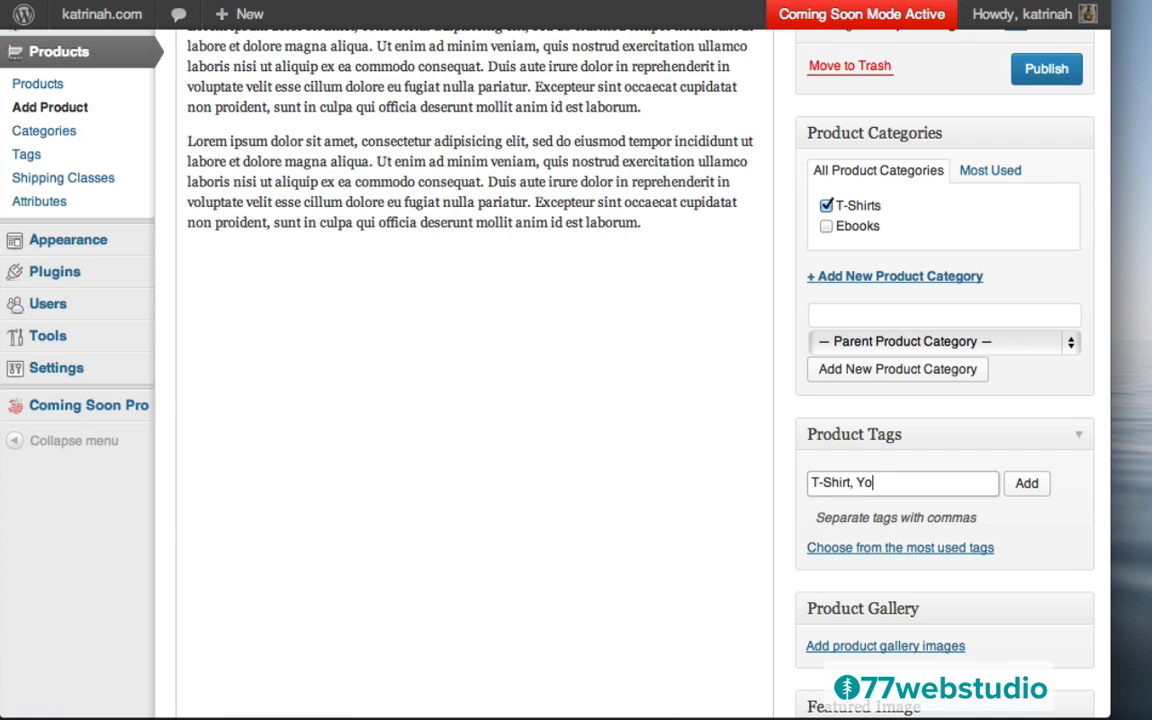
left_click(1027, 485)
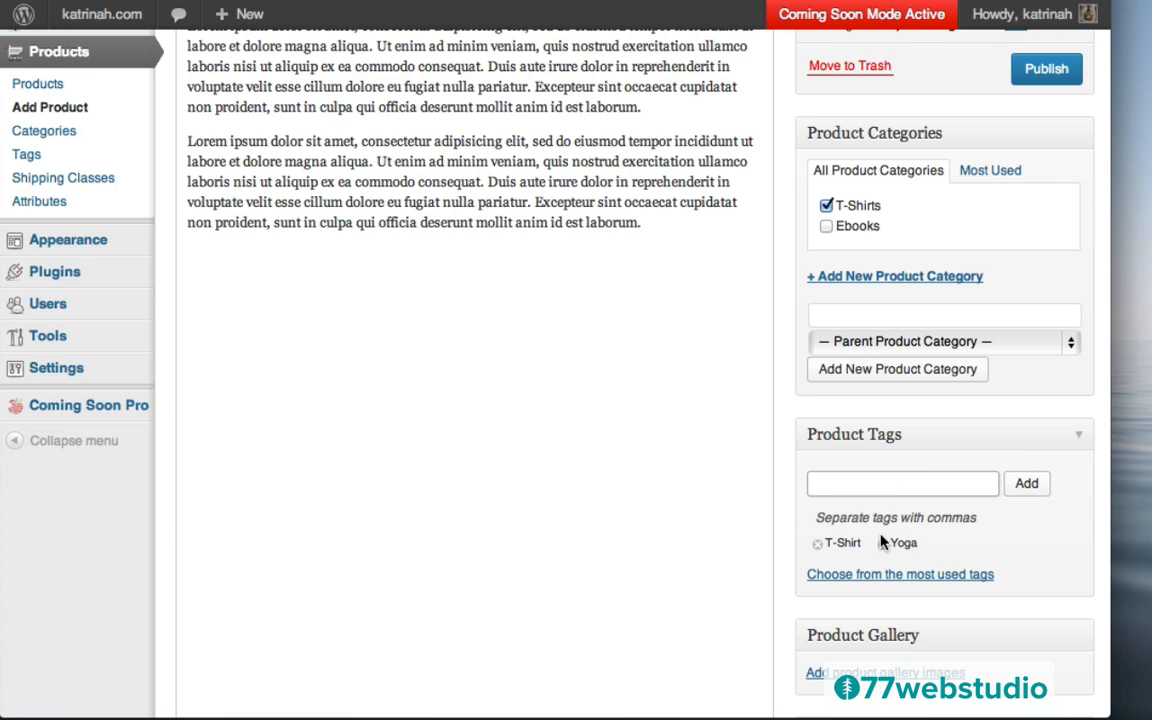
scroll(787, 507, "down", 5)
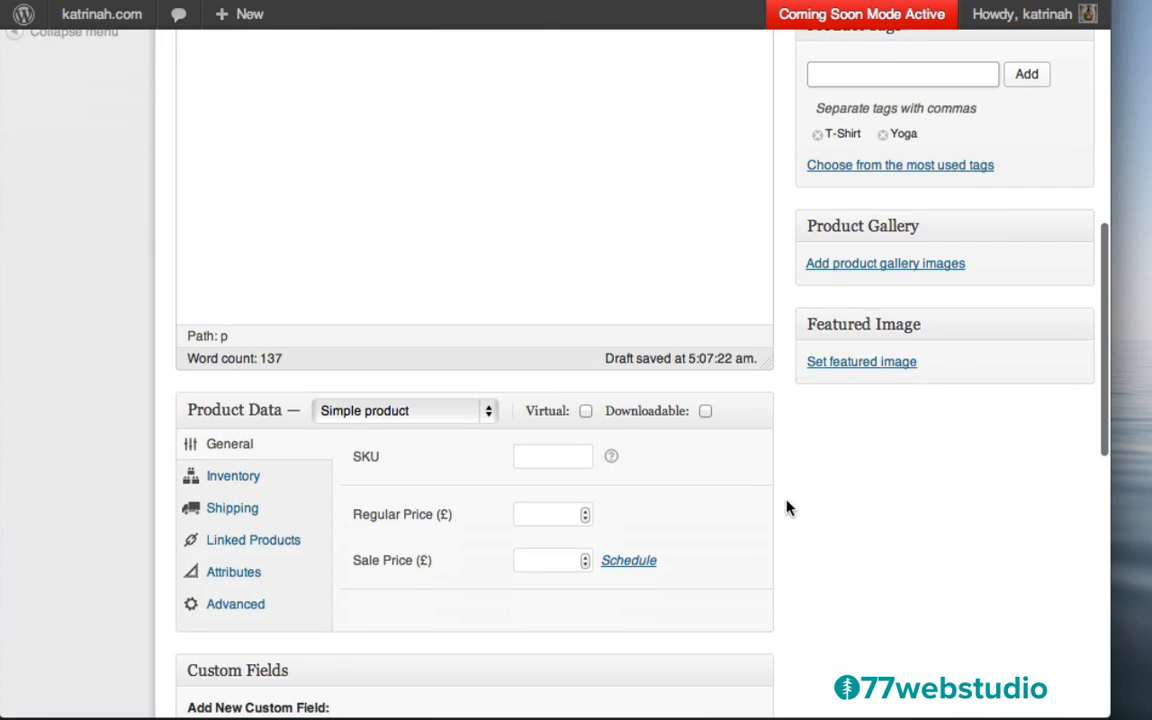
scroll(787, 507, "down", 2)
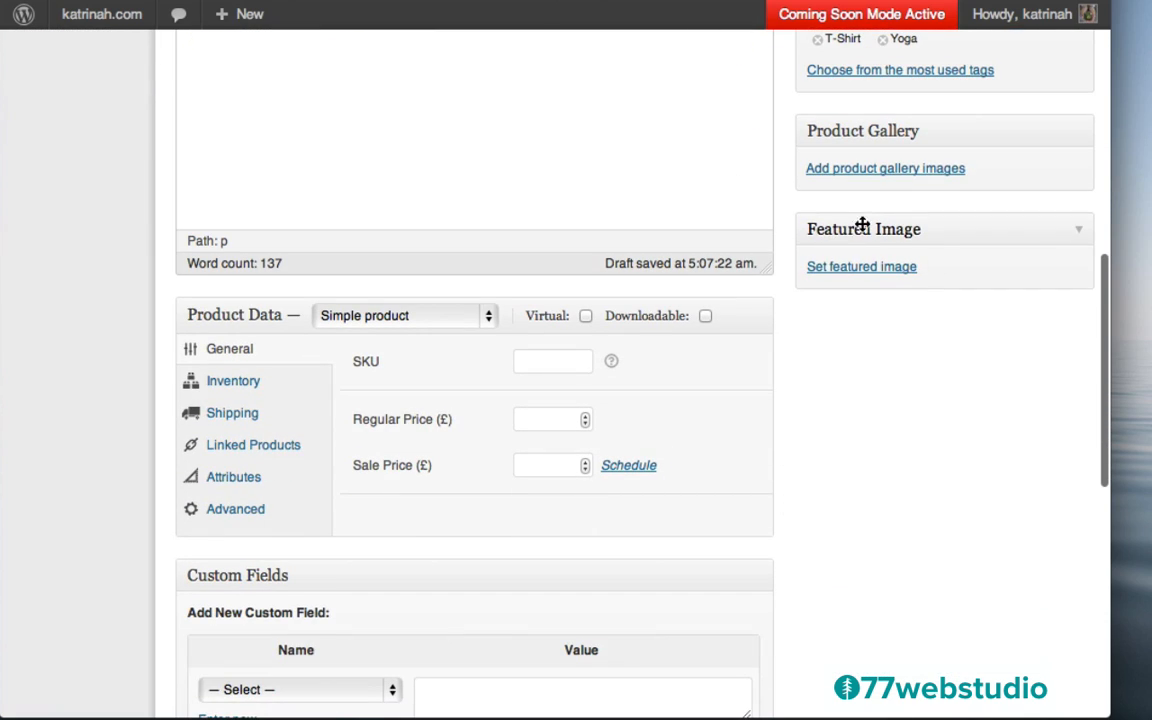
Upload yoga-tshirt-om.png as a new featured image candidate
left_click(843, 268)
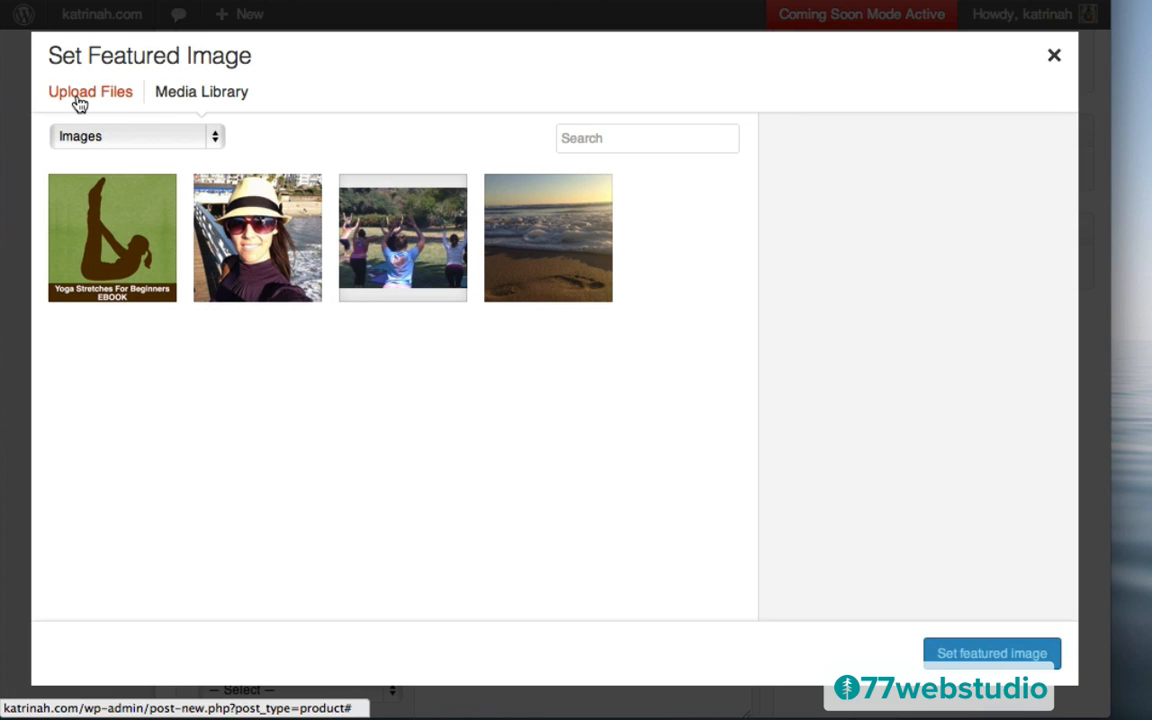
left_click(79, 103)
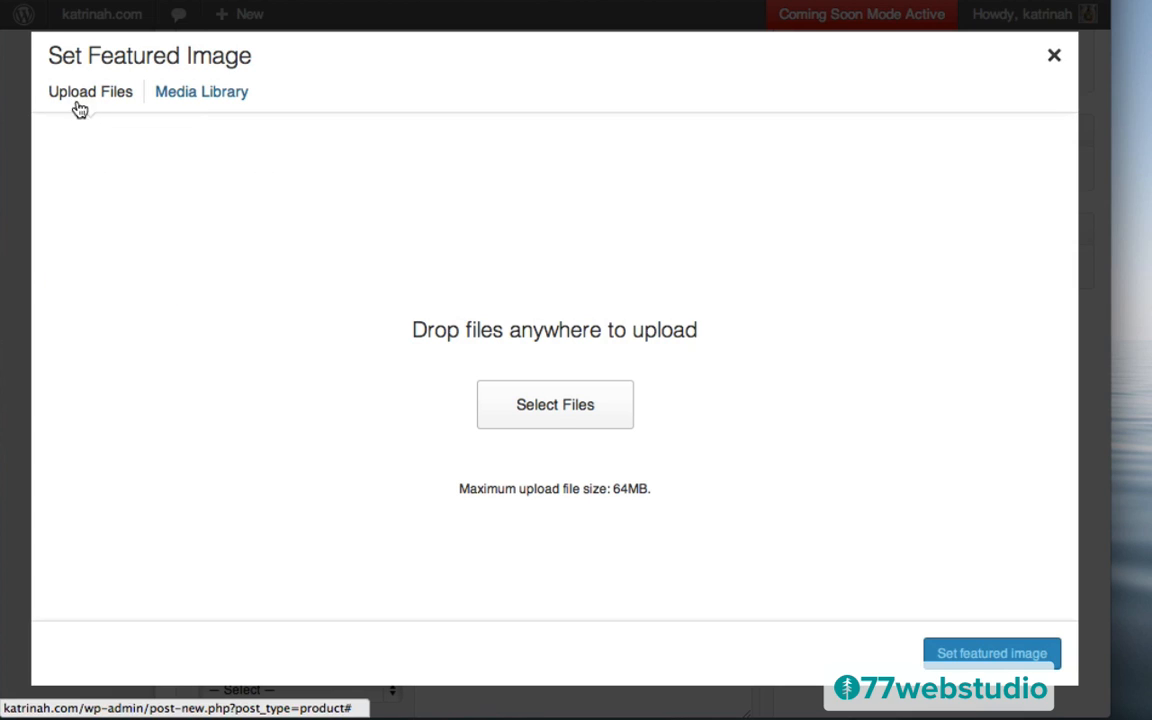
left_click(553, 408)
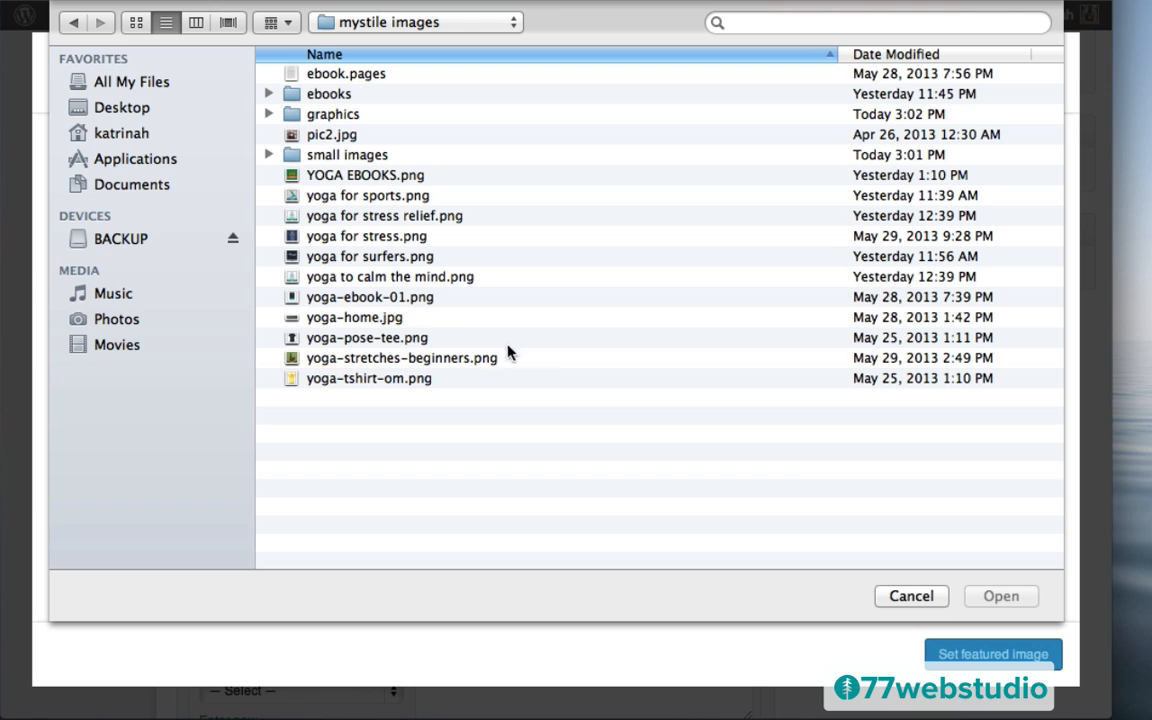
left_click(352, 382)
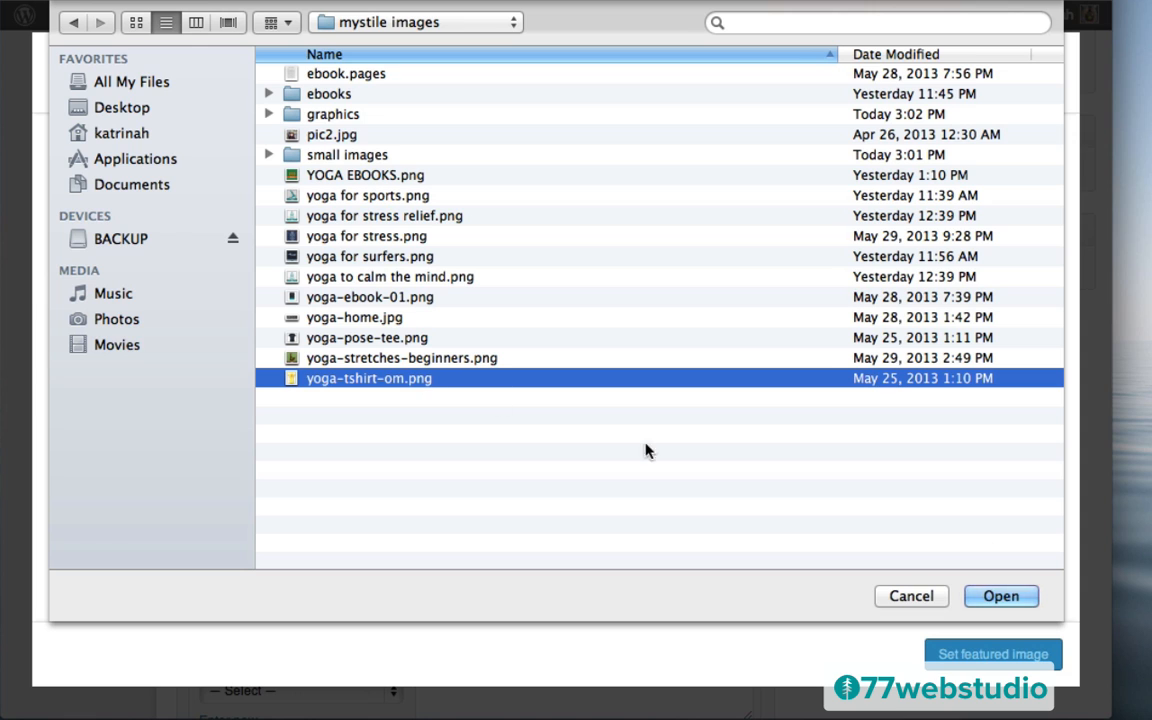
left_click(1001, 596)
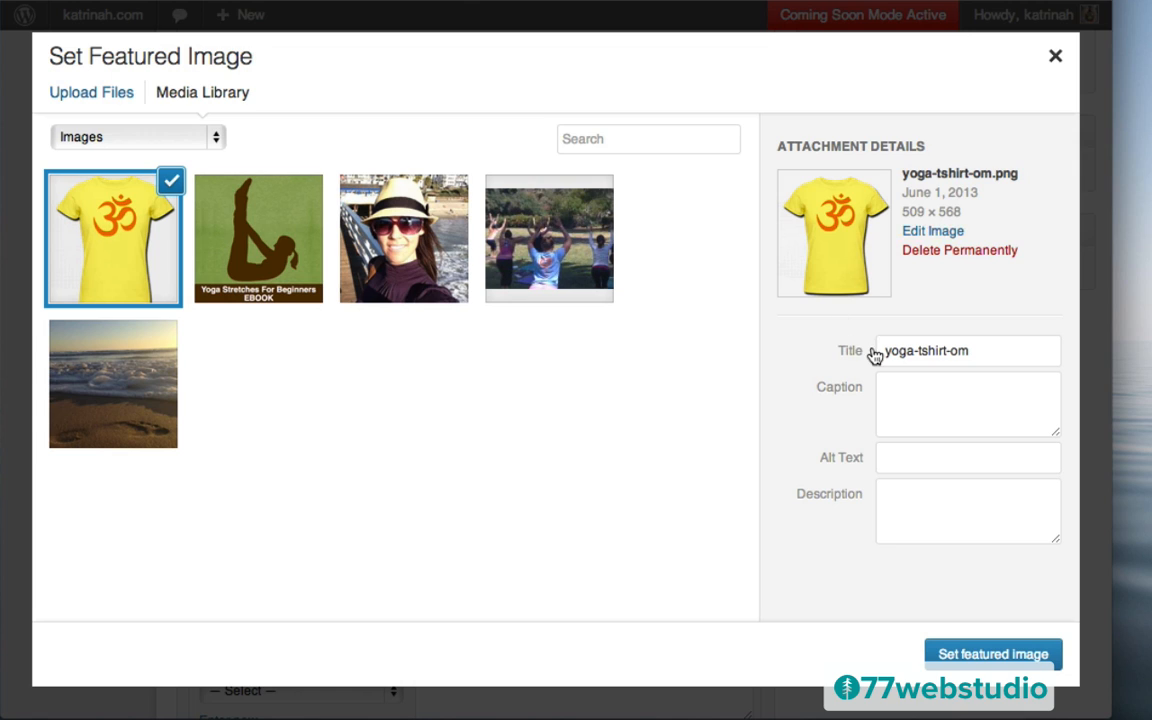
Title and alt-text the image 'Yoga Om Tee' and set it as featured image
left_click(929, 354)
key("super+a")
type("Yoga")
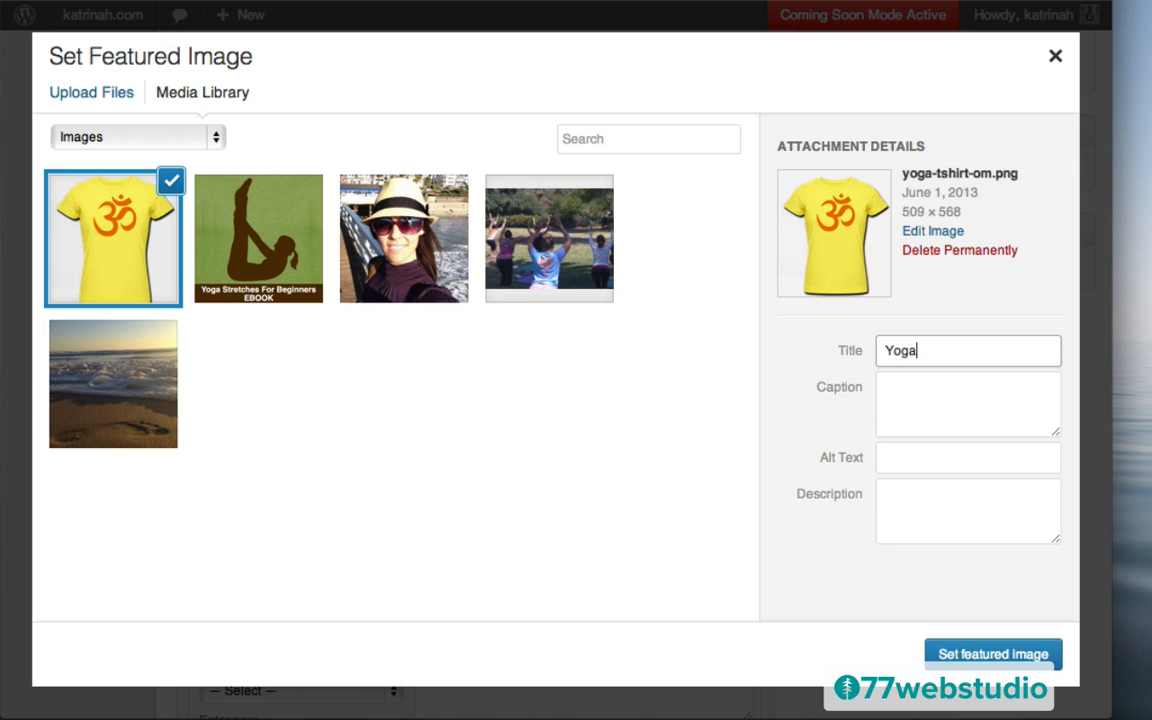
type("Om Tee")
key("Tab")
key("Tab")
type("Yoga Om Tee")
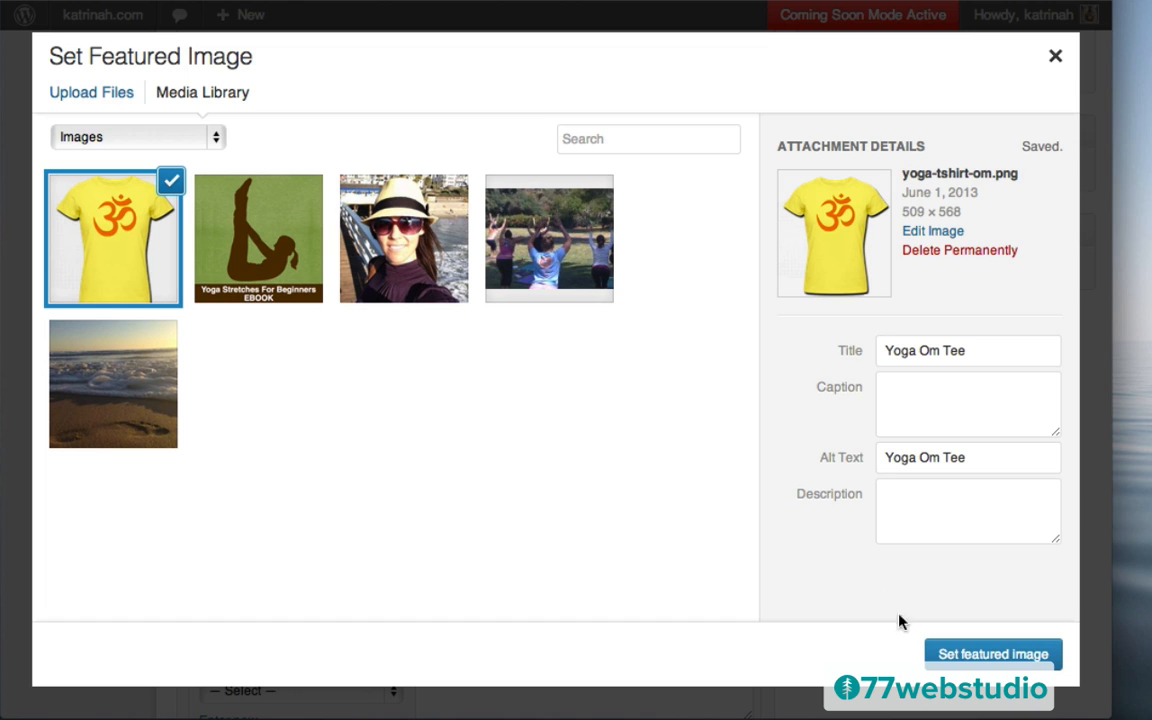
left_click(983, 657)
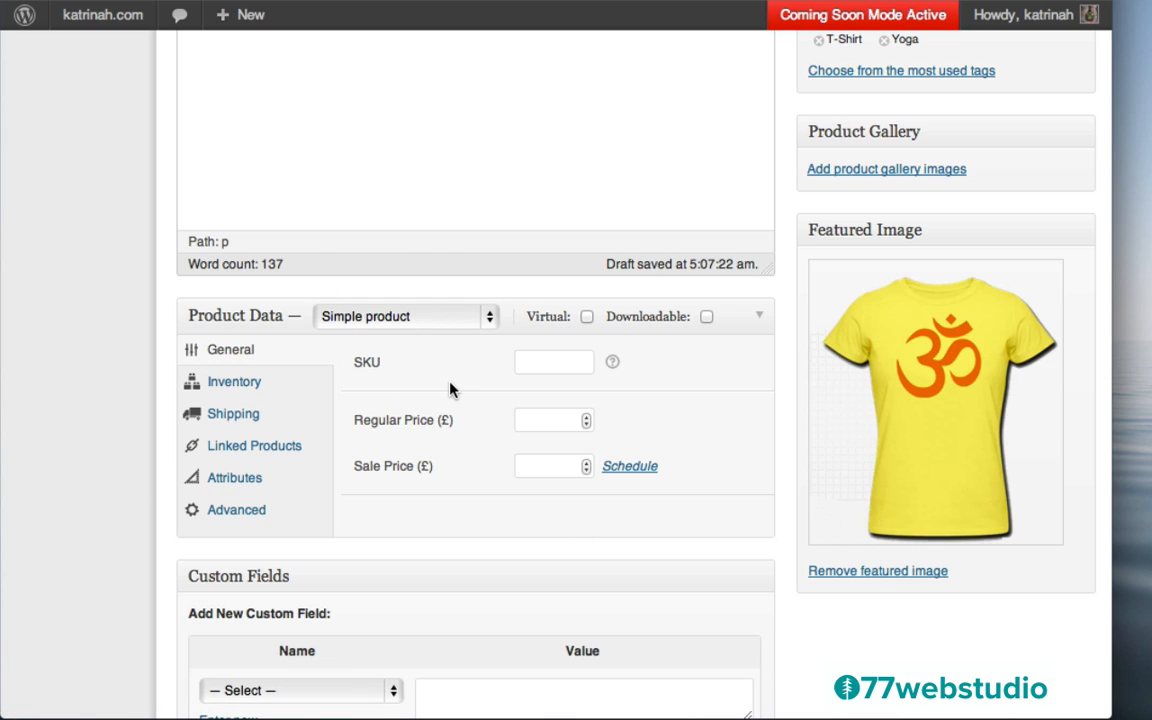
Keep the Simple product type, set a £40 regular price, and show Attributes
left_click(368, 318)
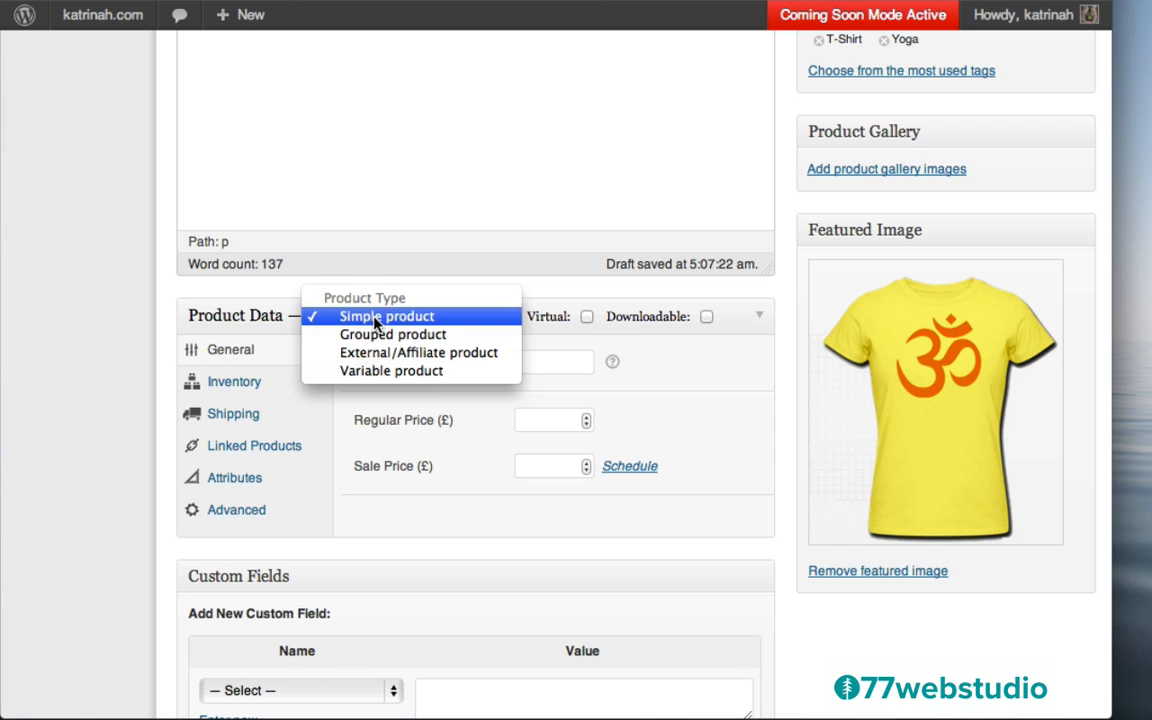
left_click(377, 317)
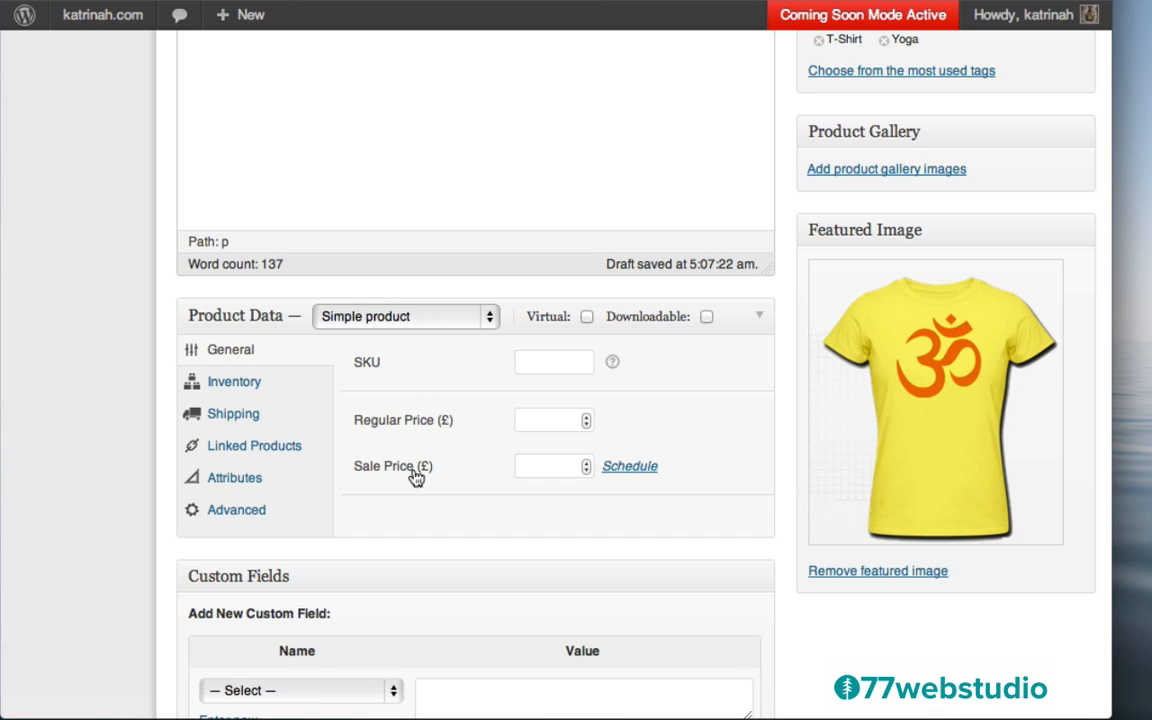
left_click(536, 419)
type("40")
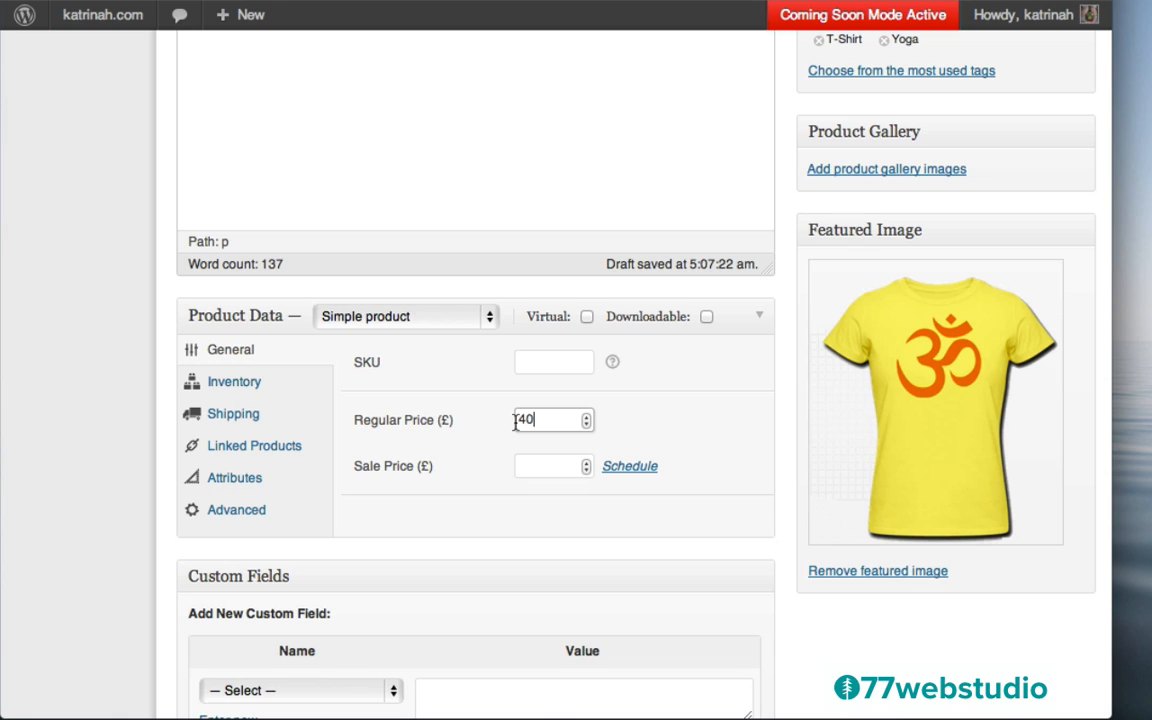
key("Tab")
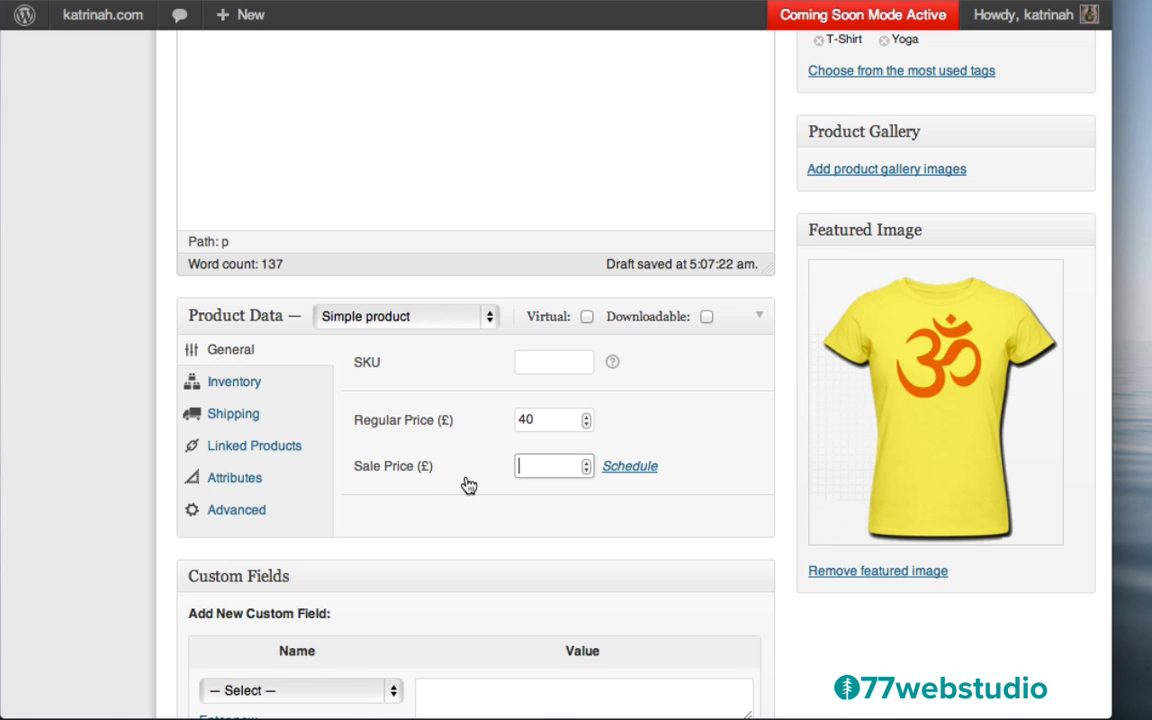
left_click(231, 480)
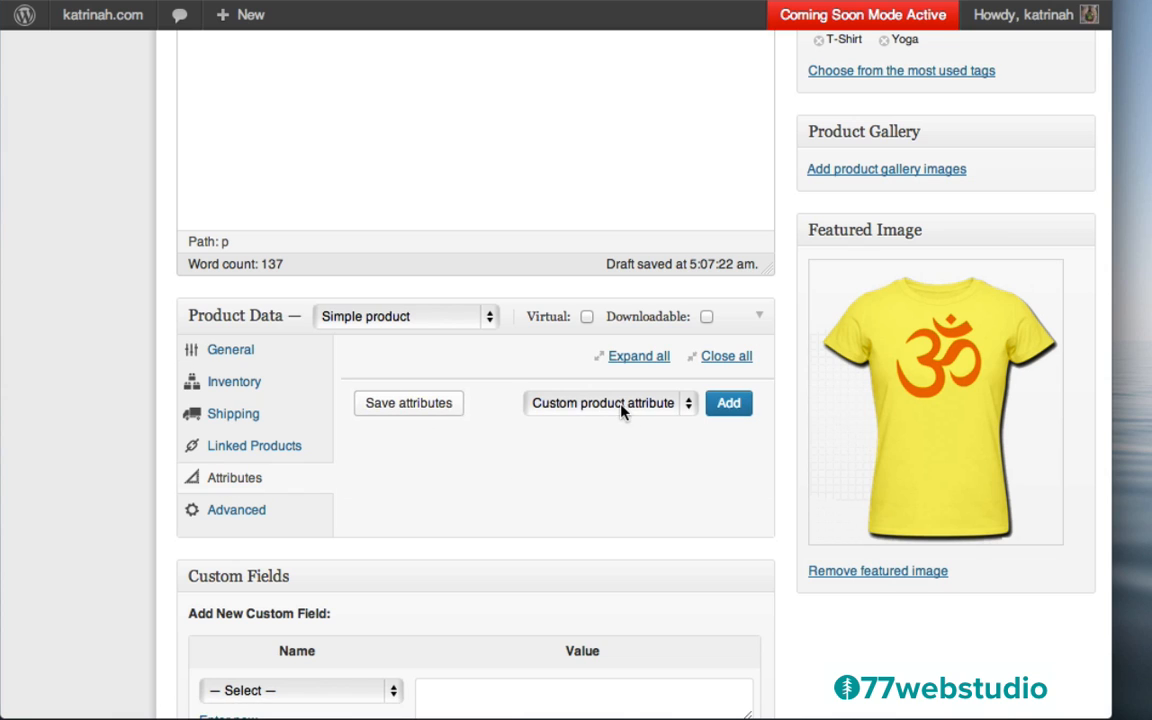
Add a custom Size attribute 'One Size Fits All', visible on the product page
left_click(729, 405)
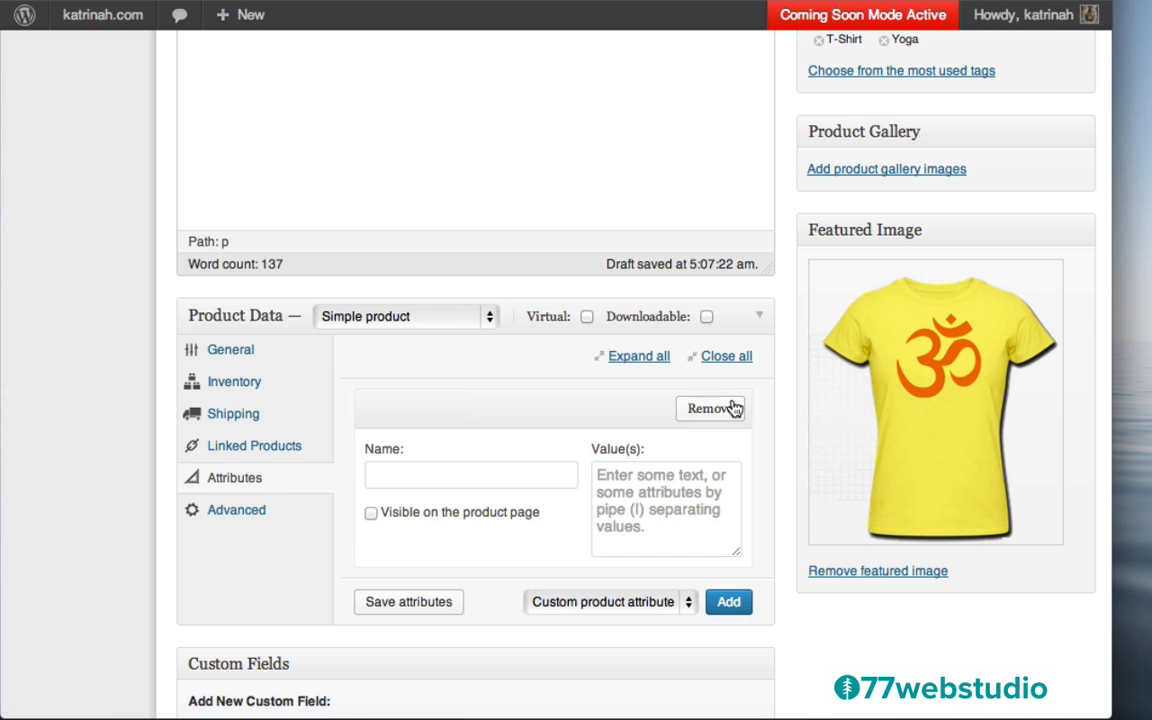
left_click(390, 478)
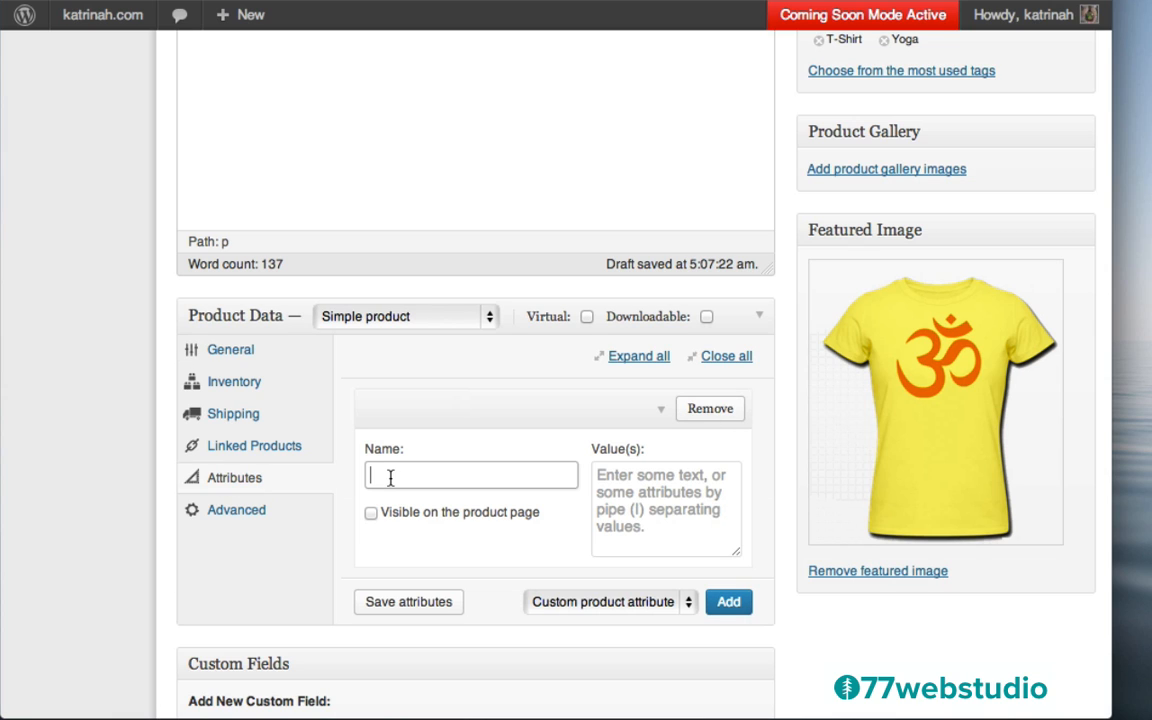
type("Size")
key("Down")
key("Return")
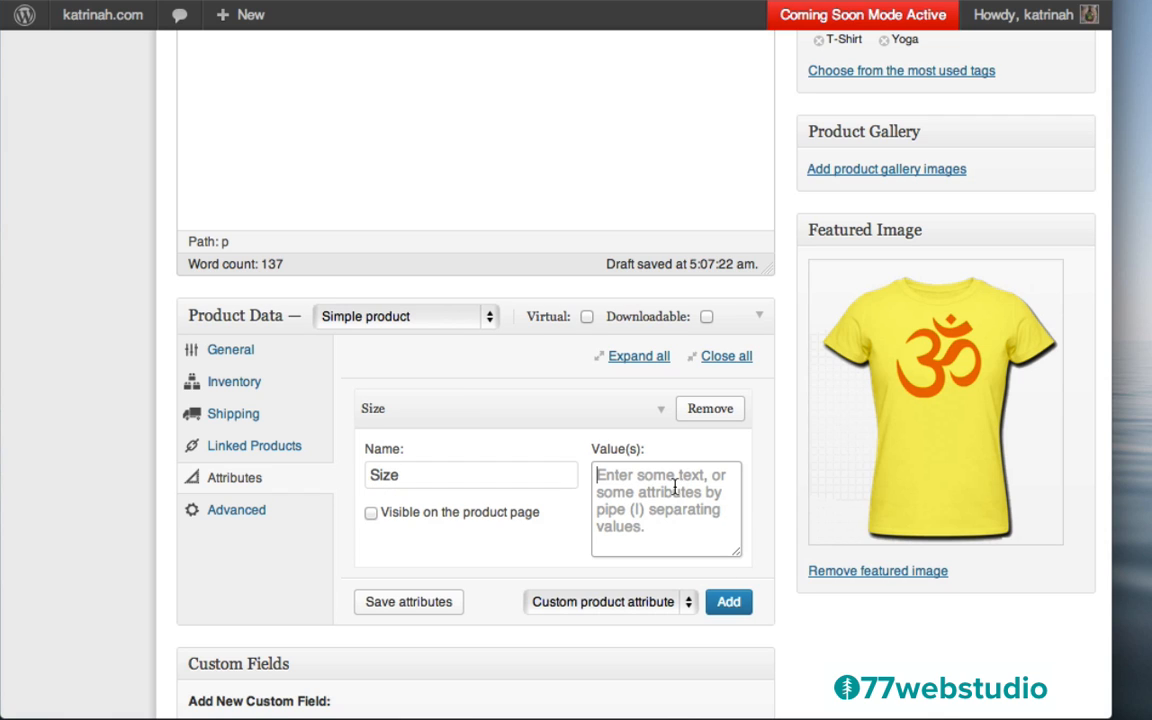
type("One ")
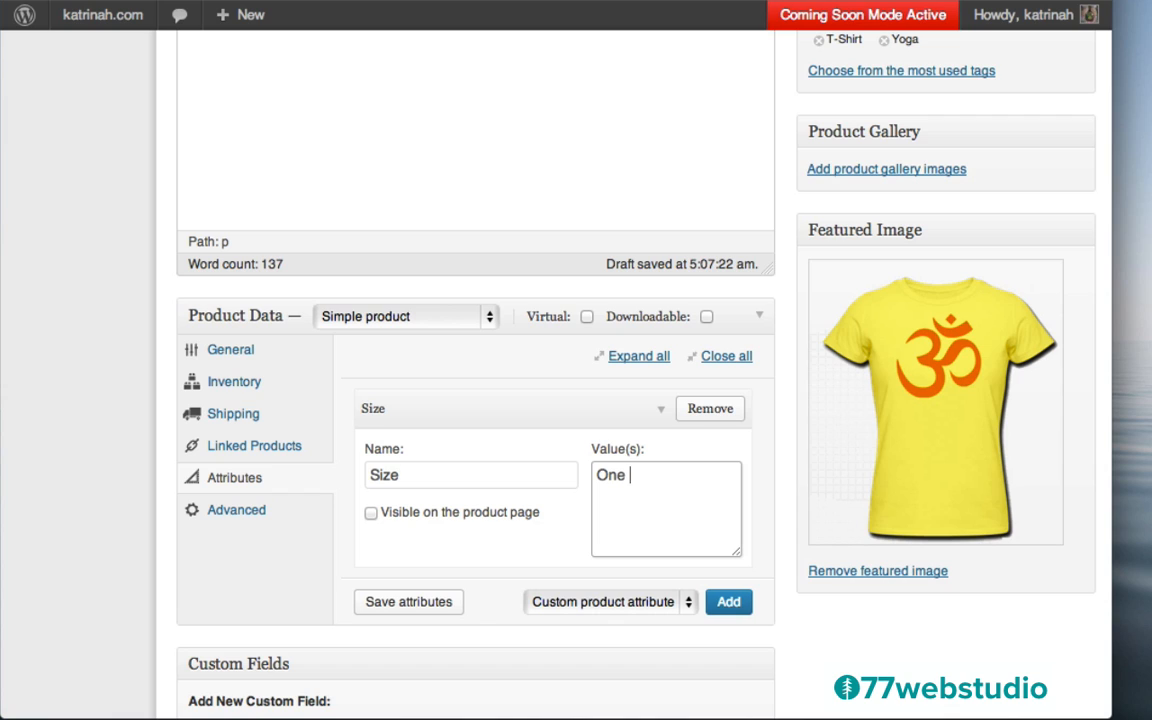
type("Size Fits All")
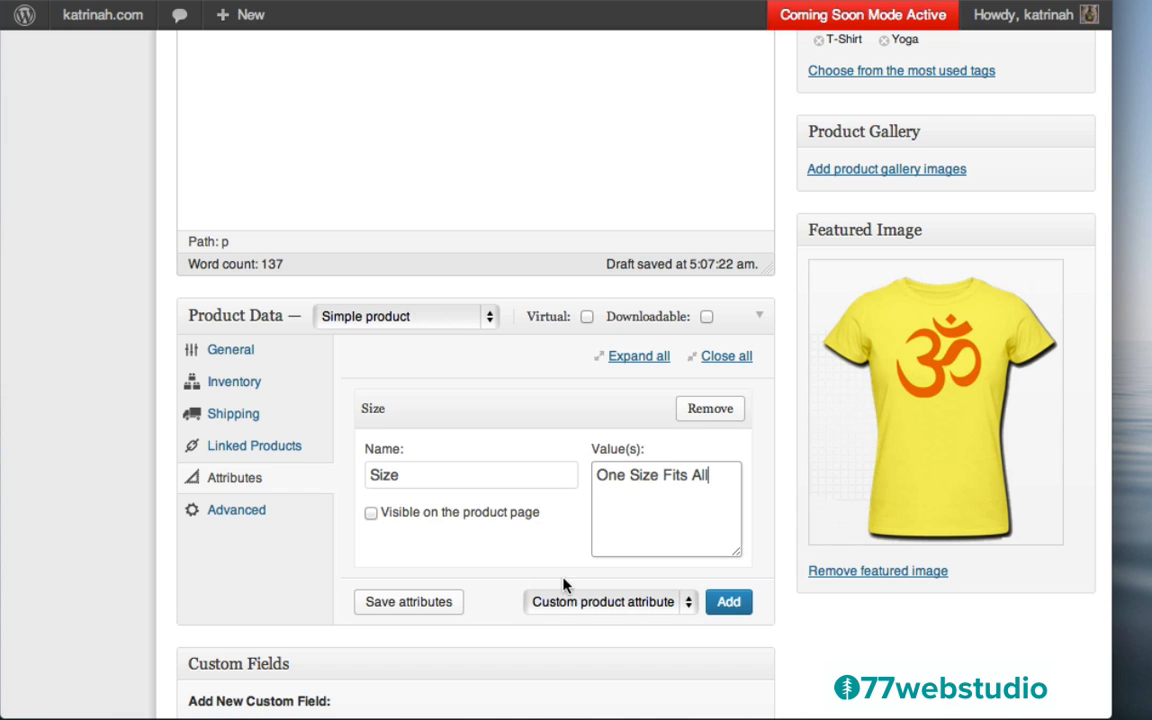
left_click(403, 604)
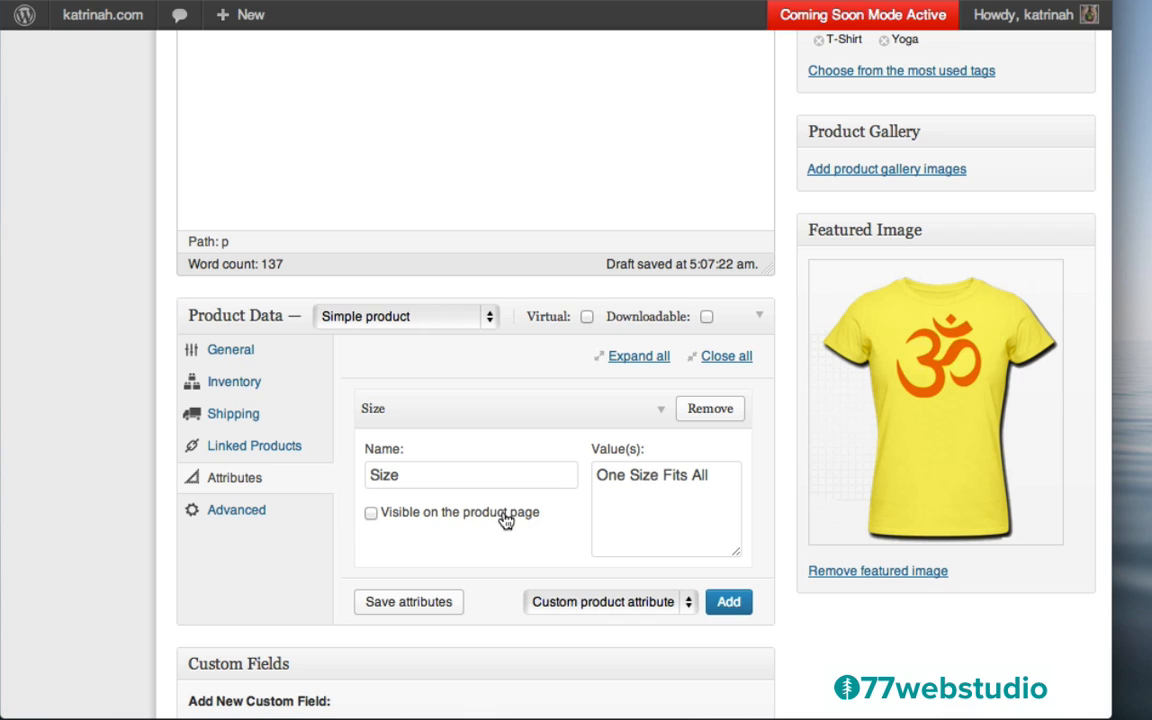
left_click(370, 514)
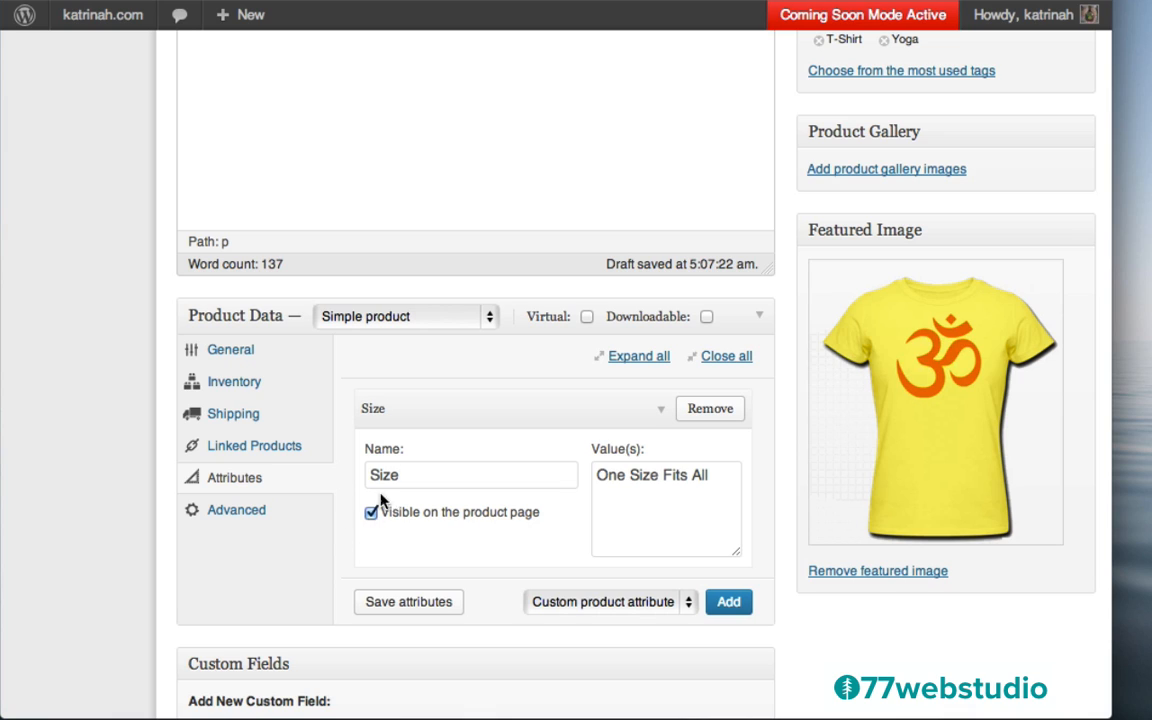
left_click(232, 414)
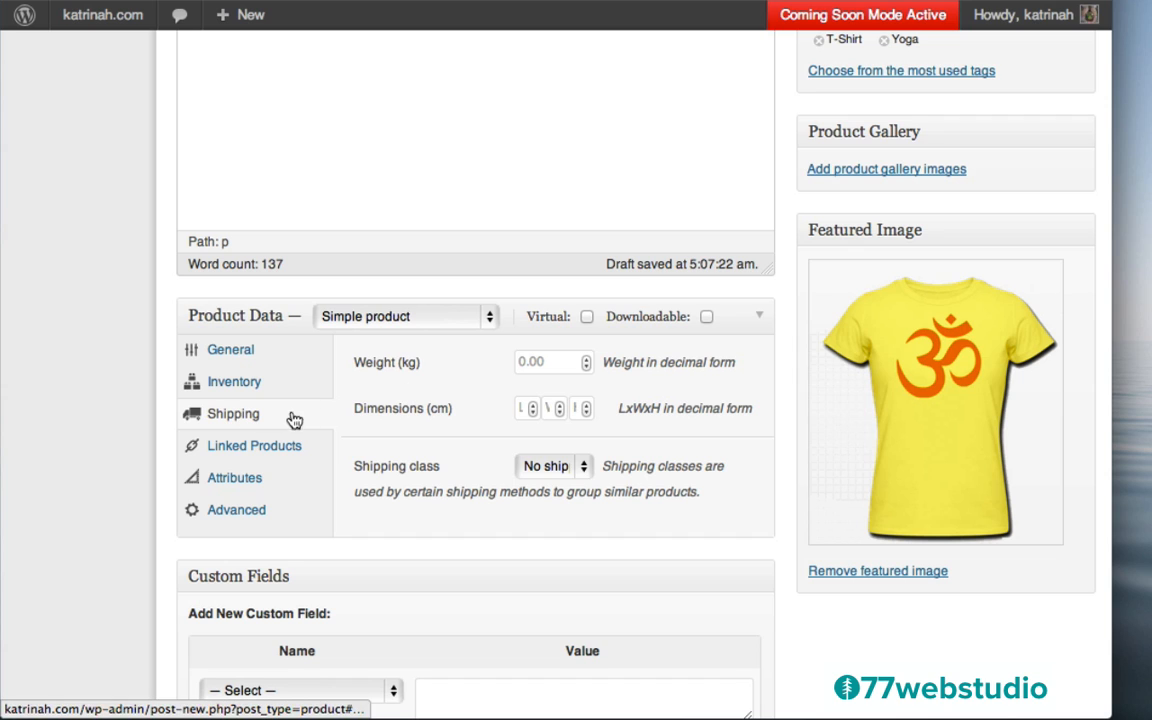
Review the Inventory settings and leave the stock status as In stock
left_click(233, 386)
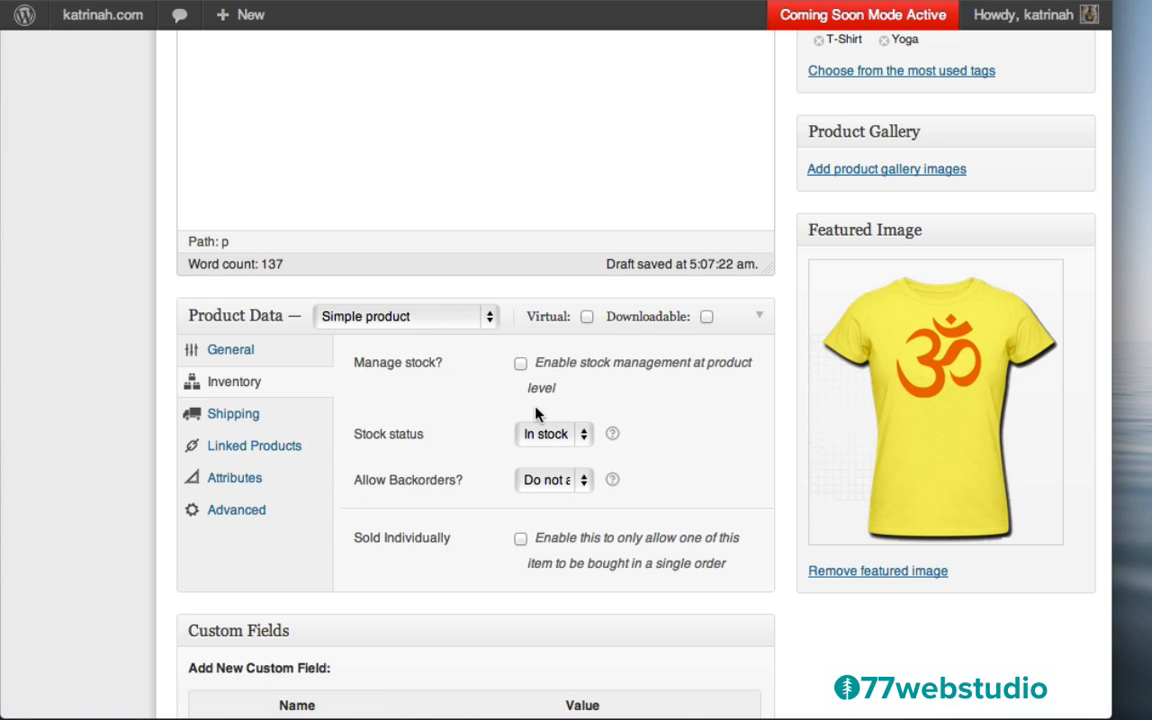
mouse_move(613, 442)
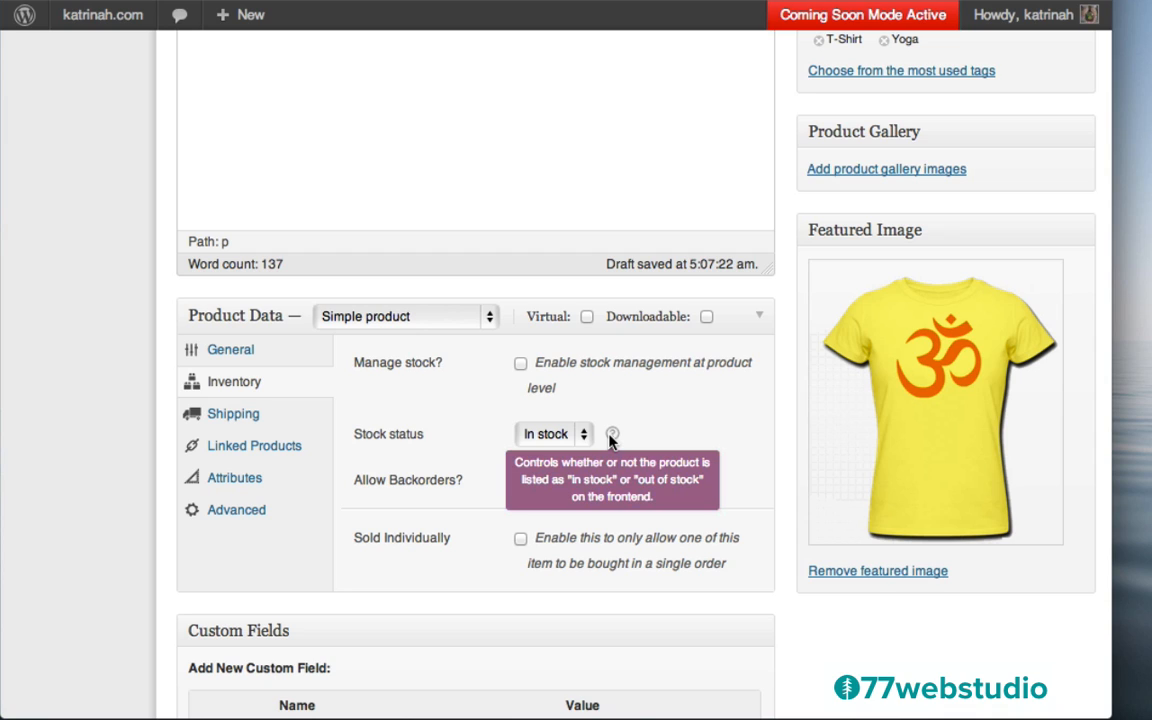
left_click(527, 436)
left_click(456, 439)
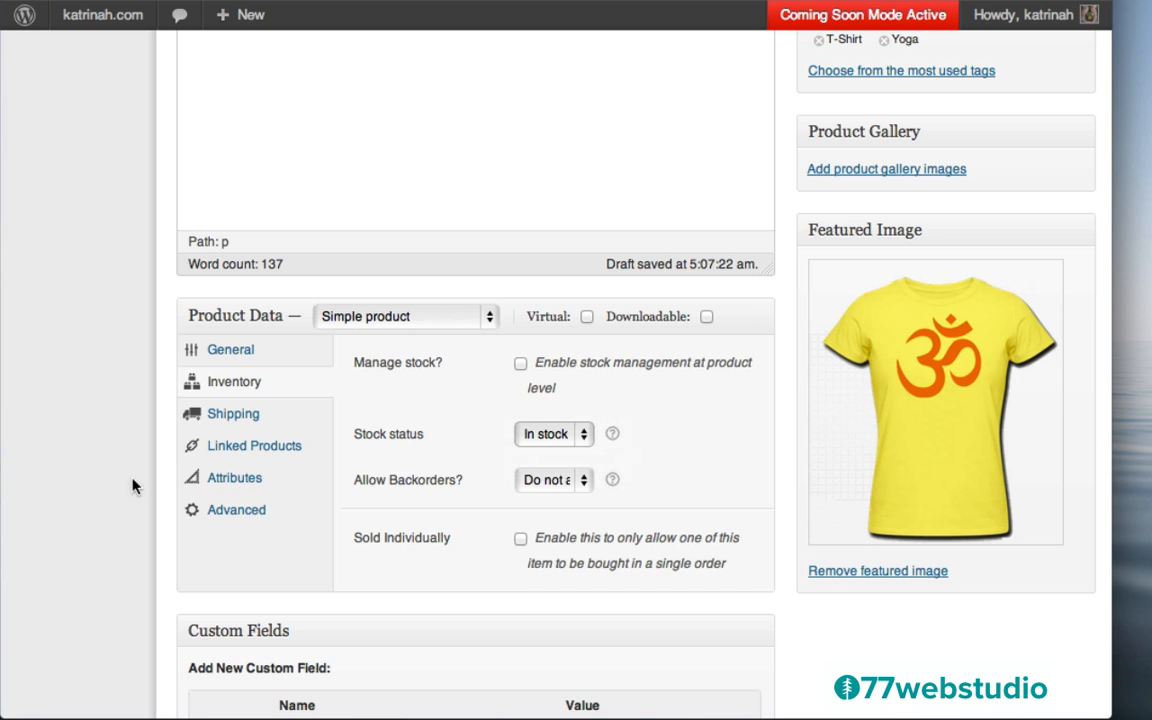
scroll(95, 494, "down", 5)
Copy the description's first Lorem ipsum sentence into the Product Short Description
scroll(95, 494, "down", 2)
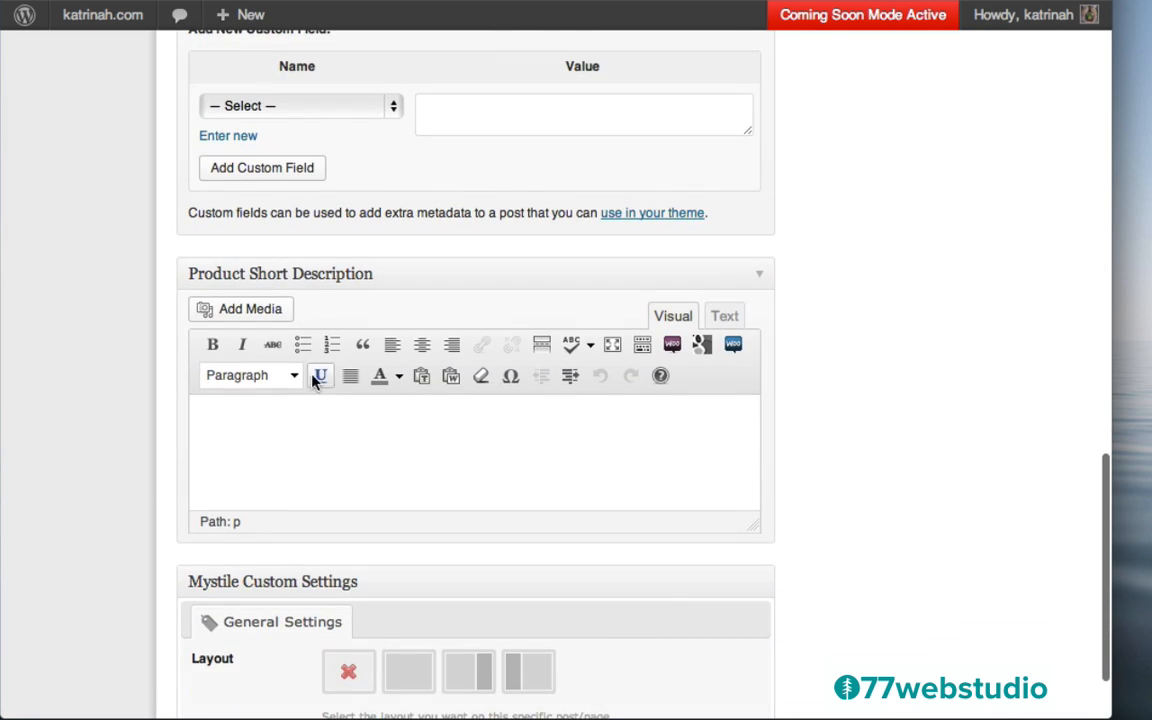
left_click(267, 414)
scroll(851, 199, "up", 5)
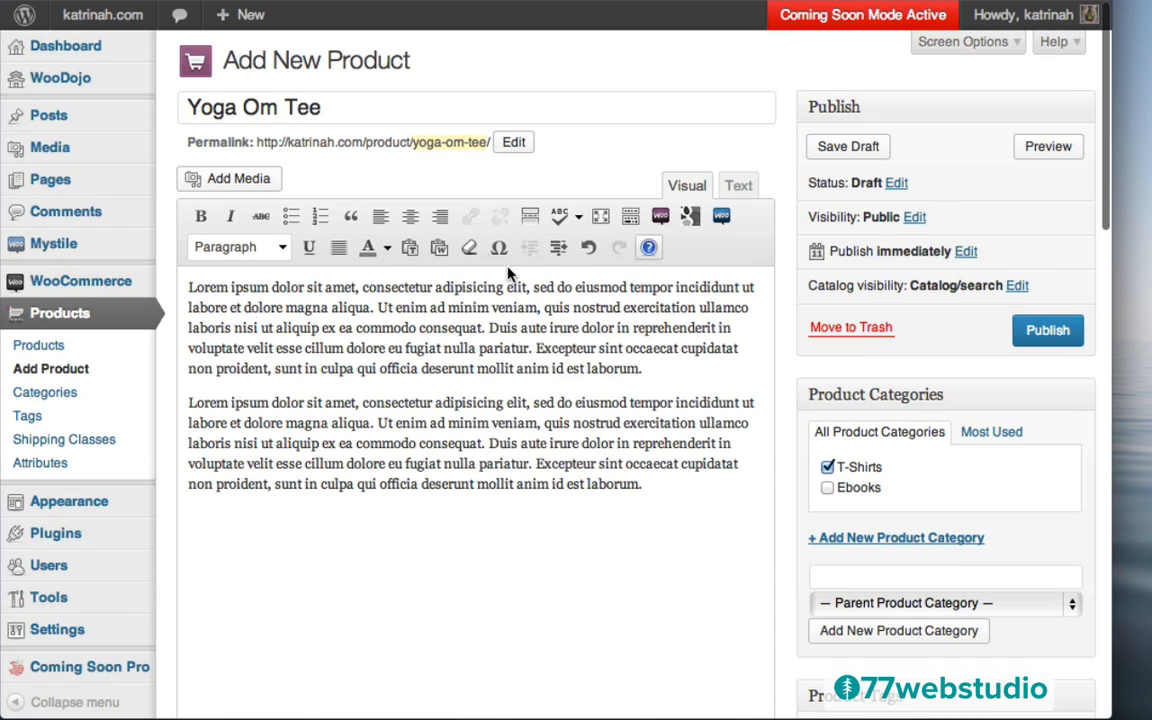
left_click_drag(190, 286, 375, 305)
key("super+c")
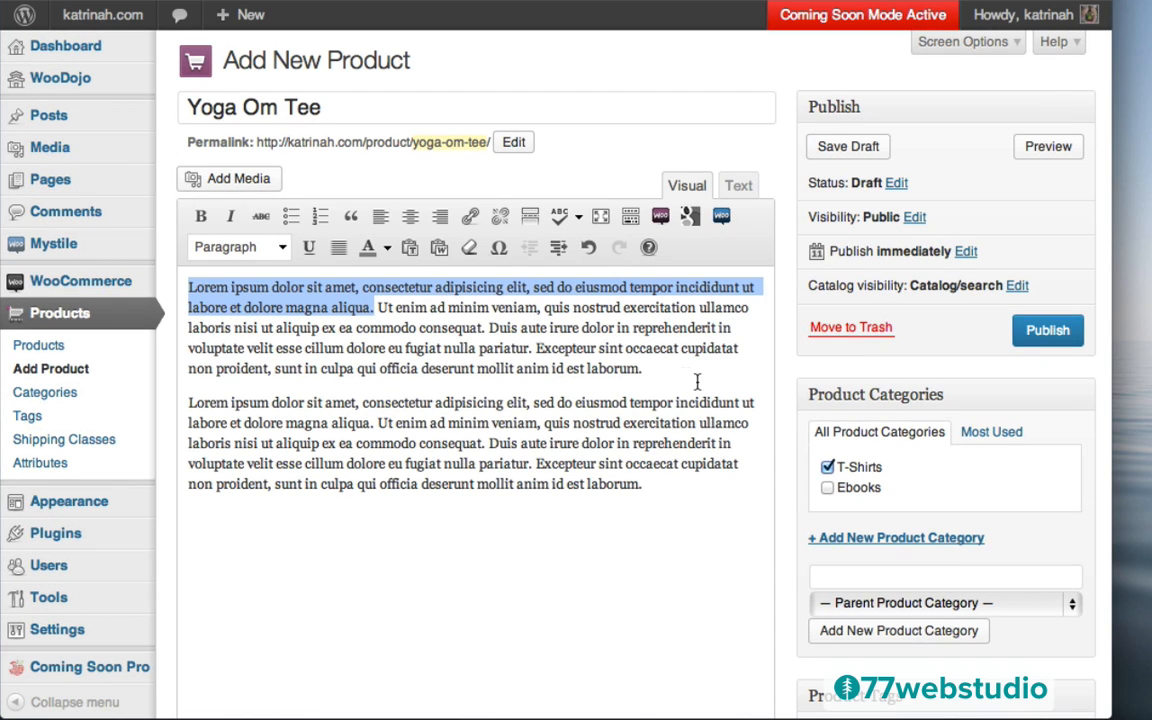
scroll(813, 400, "down", 20)
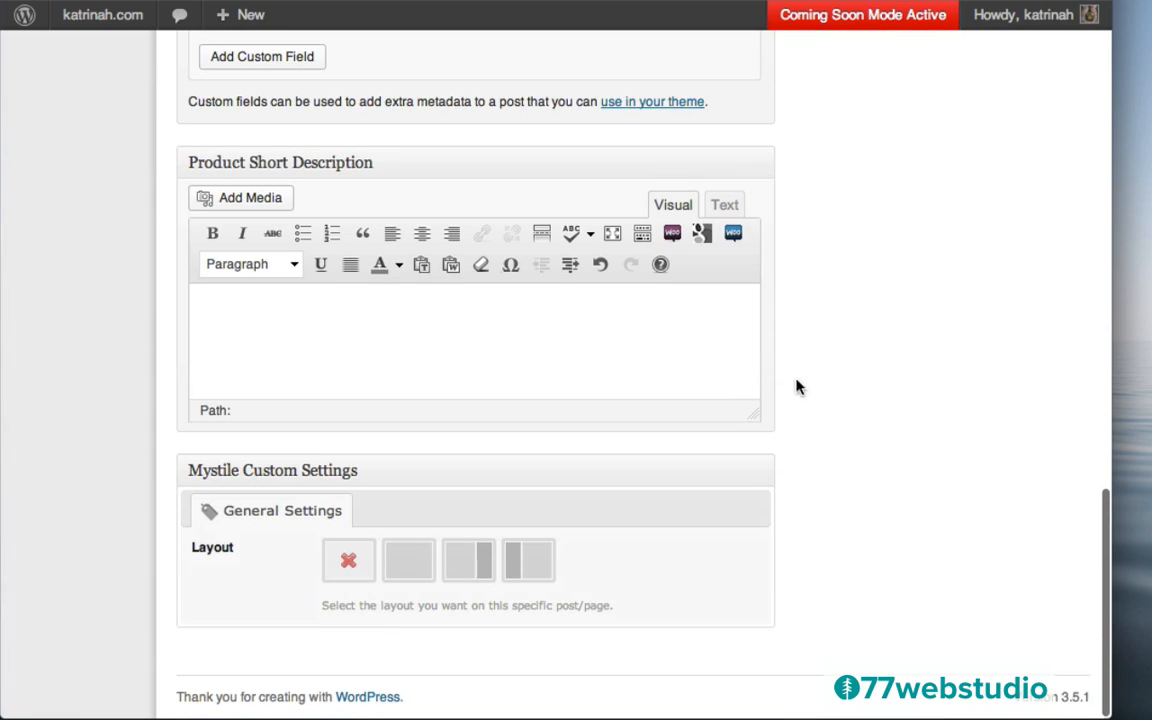
left_click(265, 303)
key("super+v")
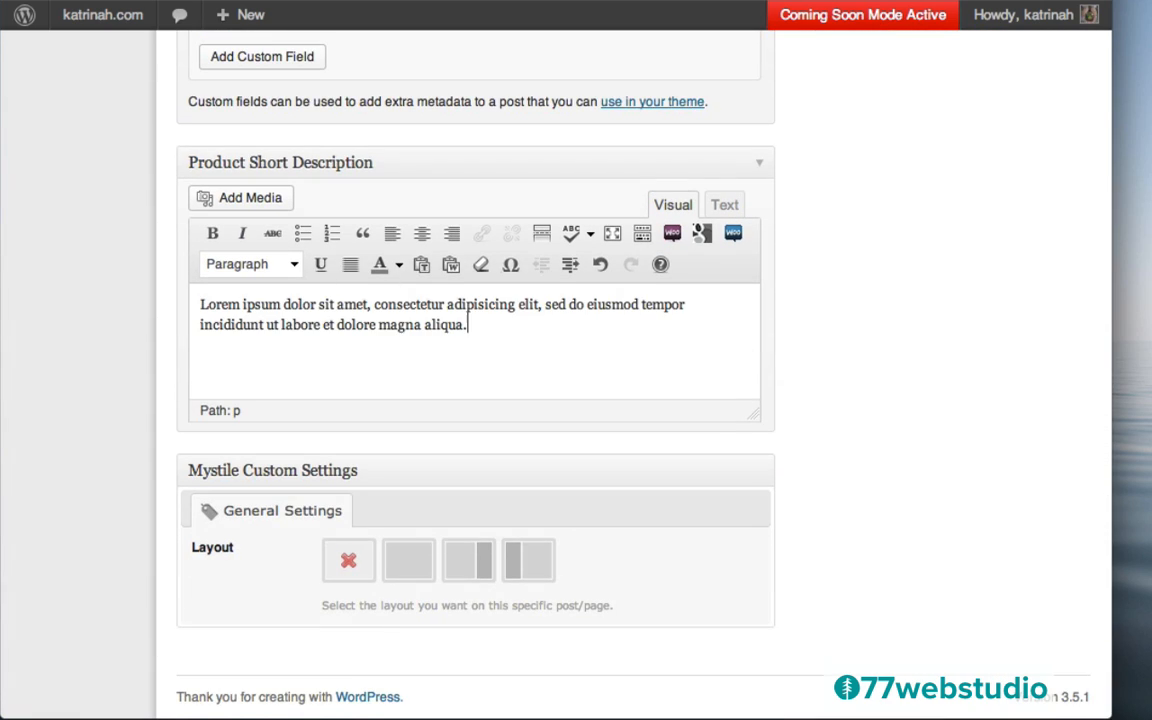
Try the layout options and settle on the full-width page layout
left_click(410, 561)
left_click(470, 564)
left_click(530, 553)
left_click(366, 550)
left_click(412, 567)
Publish the Yoga Om Tee product
scroll(987, 321, "up", 15)
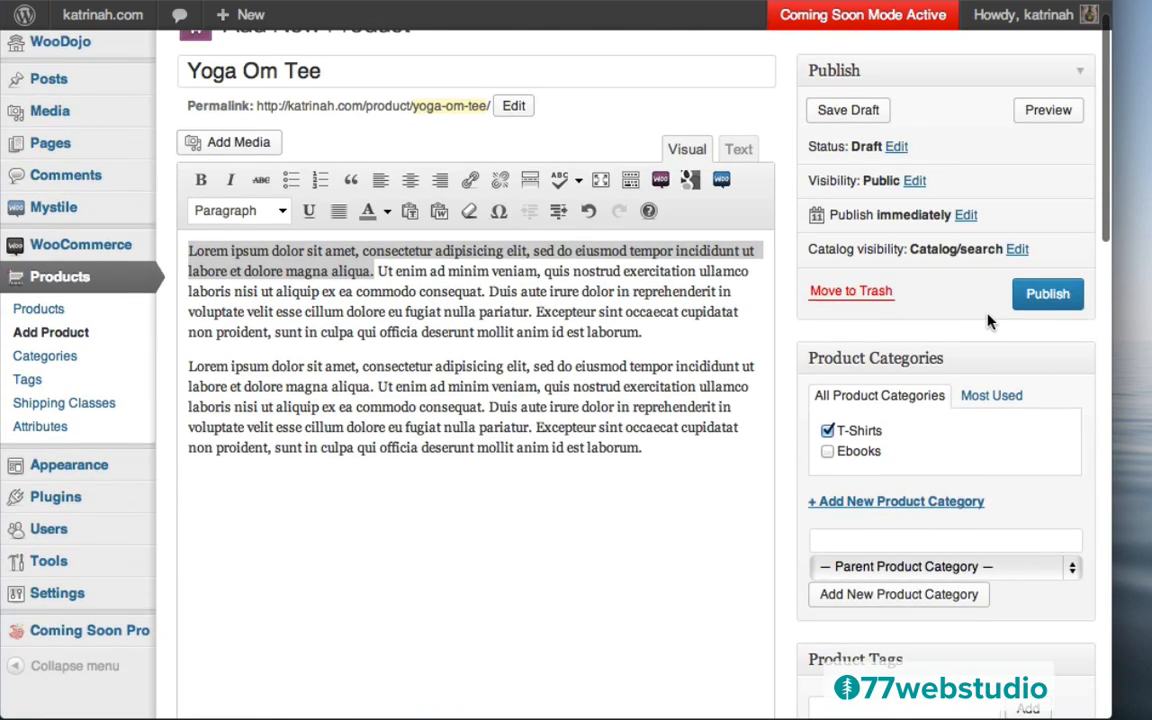
scroll(987, 321, "up", 2)
left_click(1048, 334)
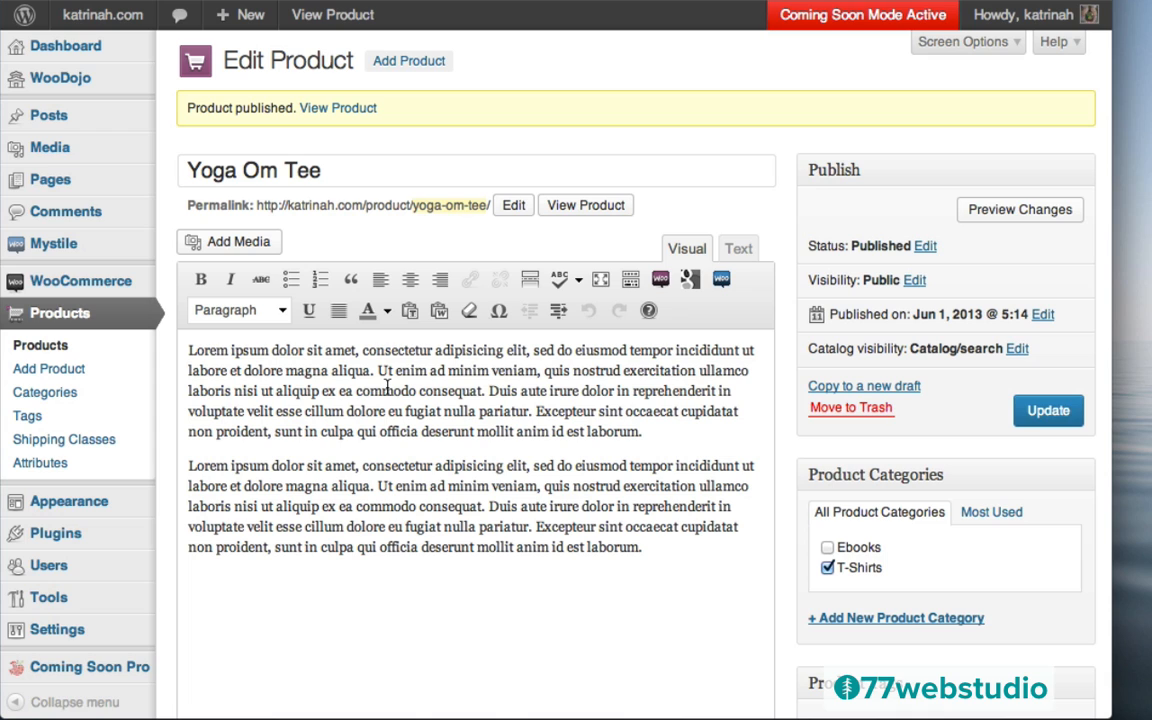
Open the published Yoga Om Tee shop page and view its enlarged product image
left_click(340, 108)
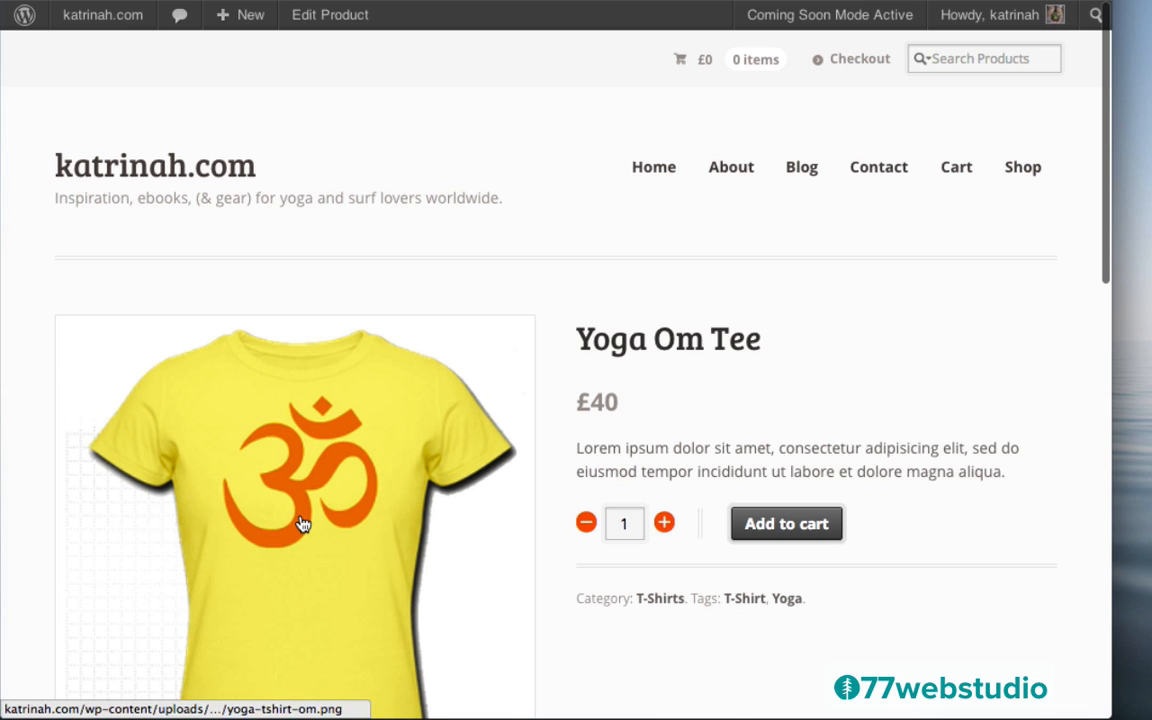
left_click(303, 524)
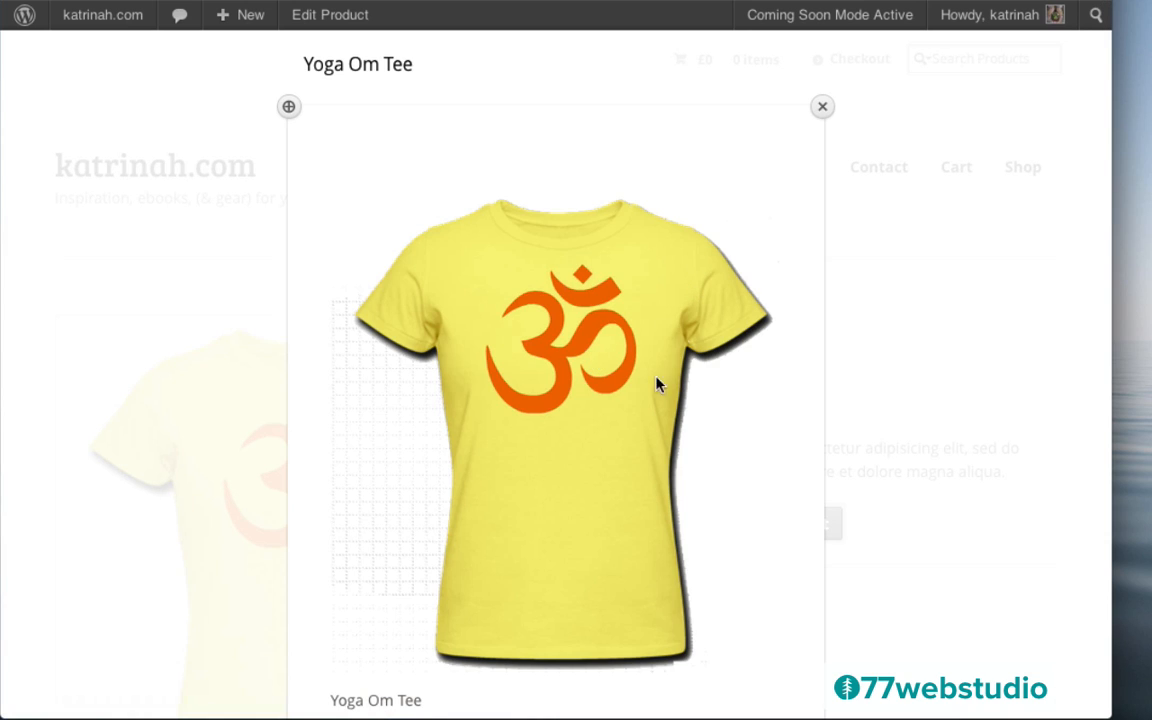
left_click(822, 107)
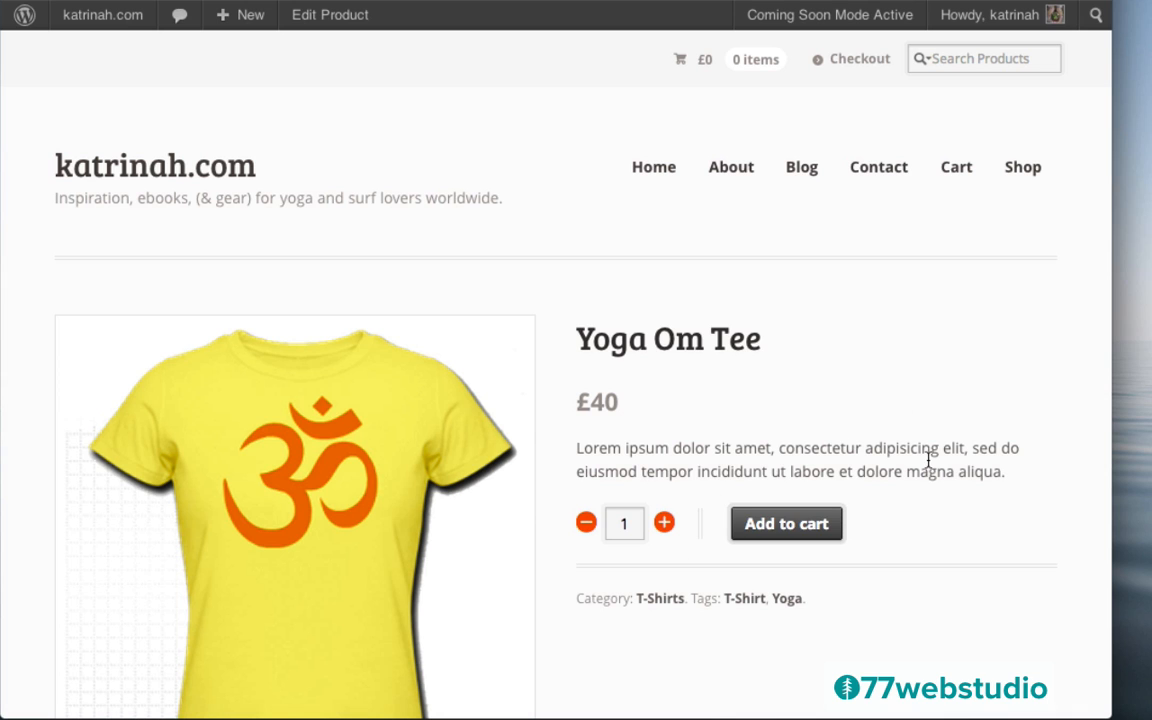
scroll(919, 467, "down", 6)
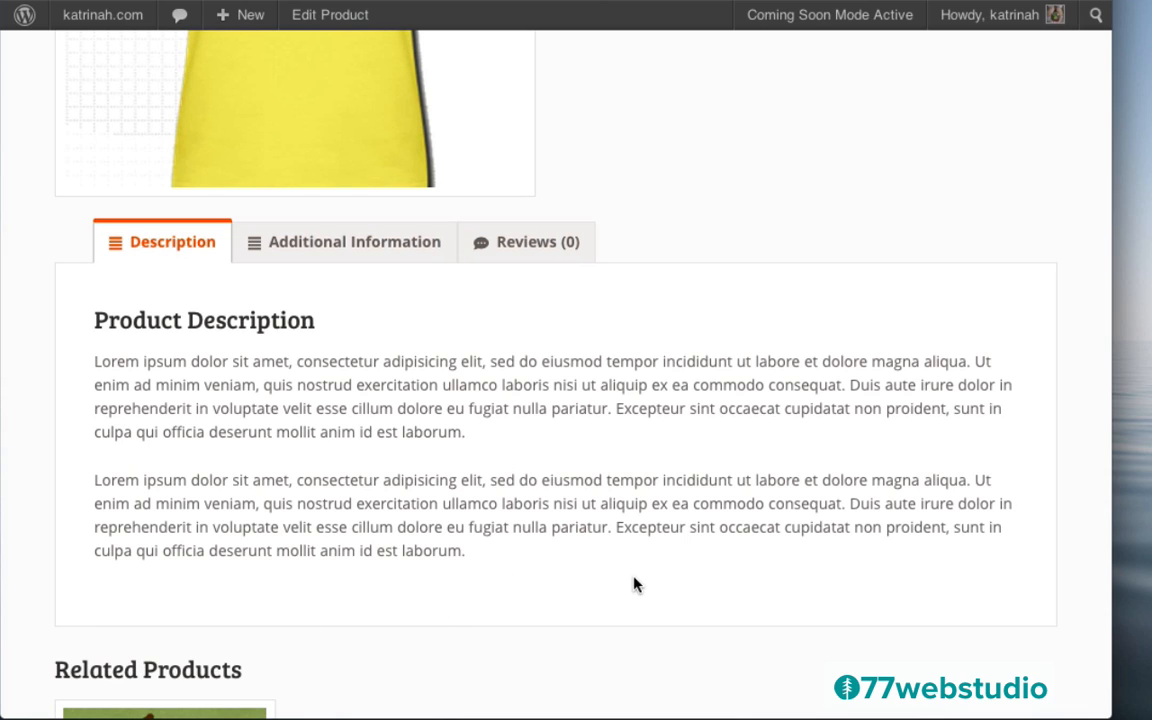
Check the tee's Additional Information and Reviews tabs on the product page
left_click(329, 246)
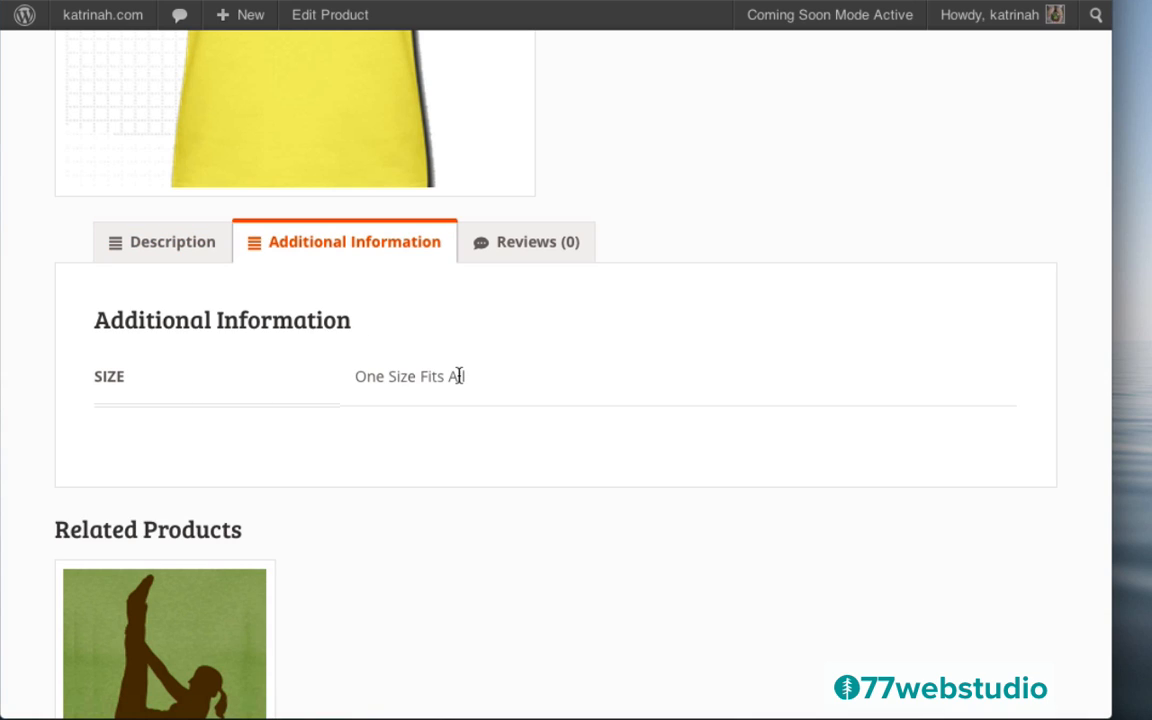
left_click(516, 248)
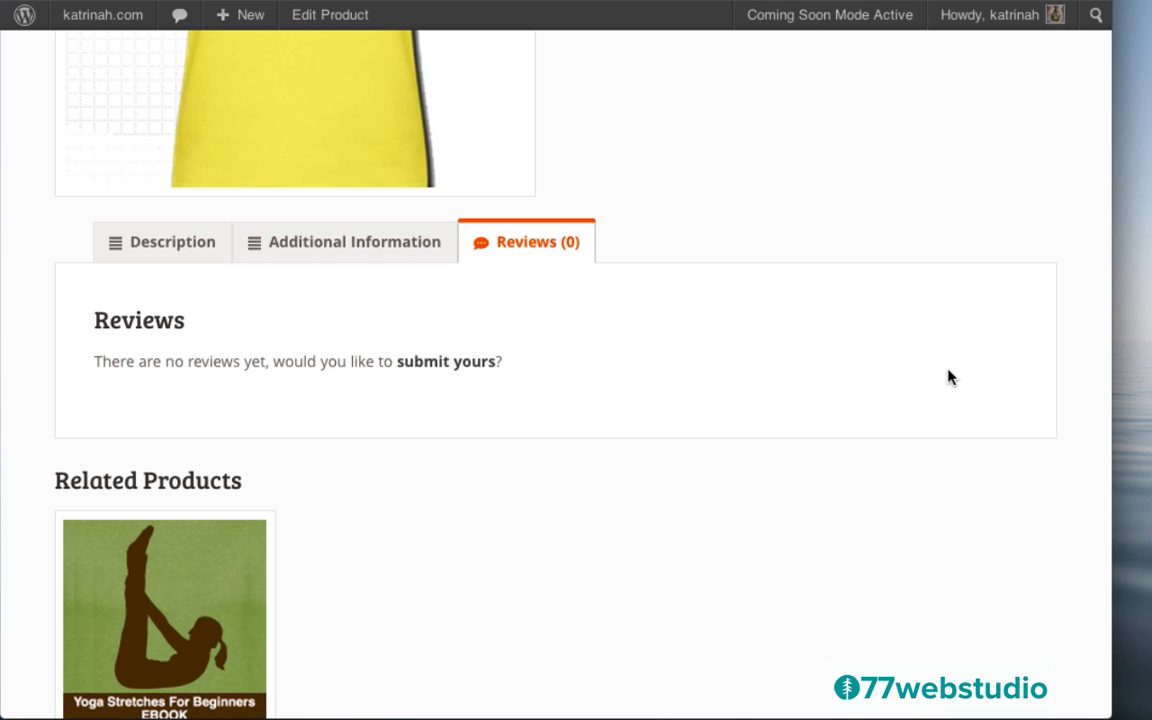
scroll(946, 375, "down", 3)
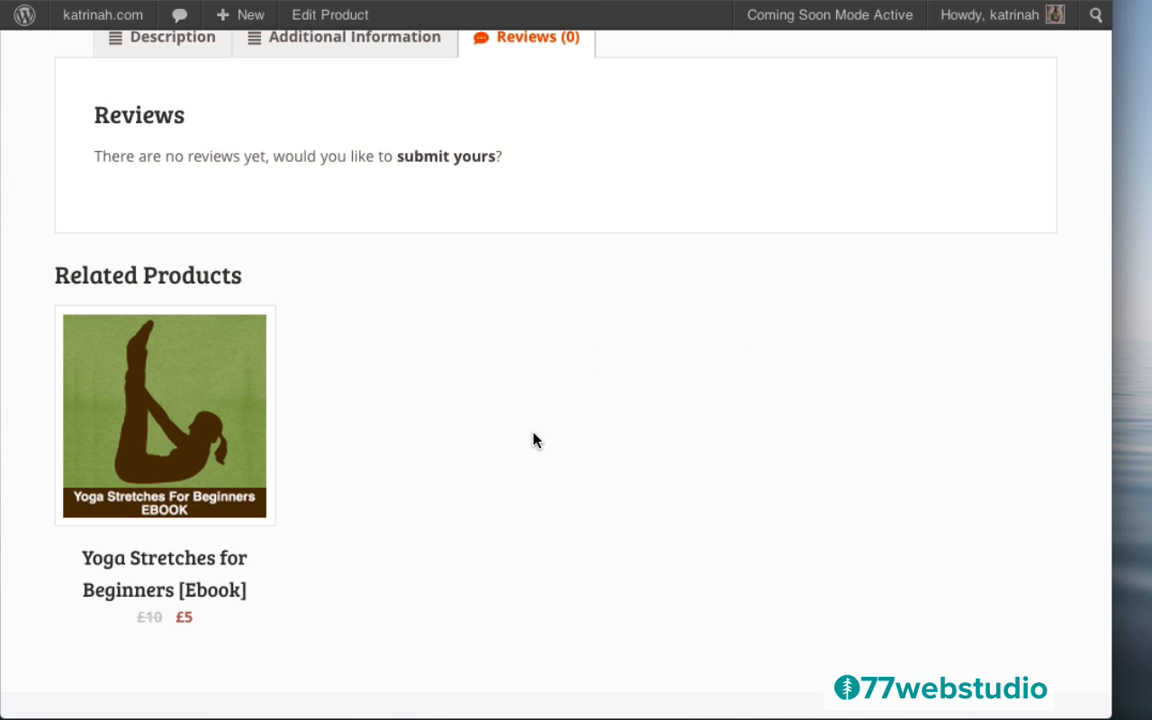
scroll(534, 440, "down", 2)
scroll(534, 440, "up", 10)
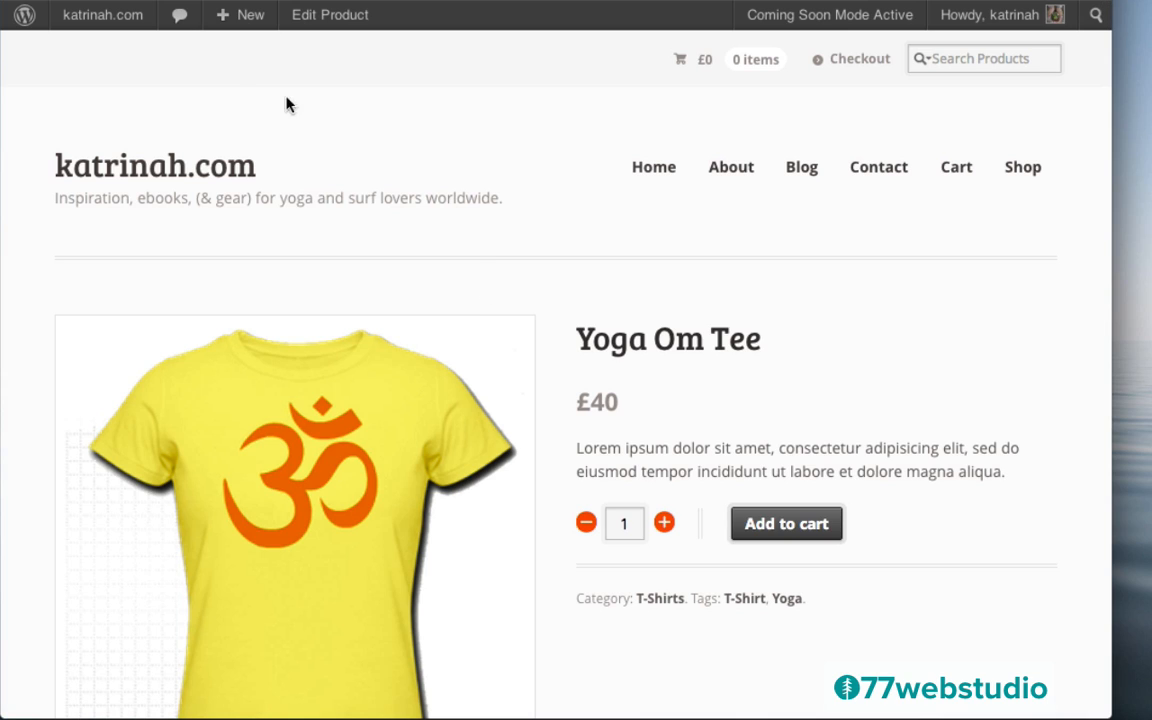
mouse_move(231, 22)
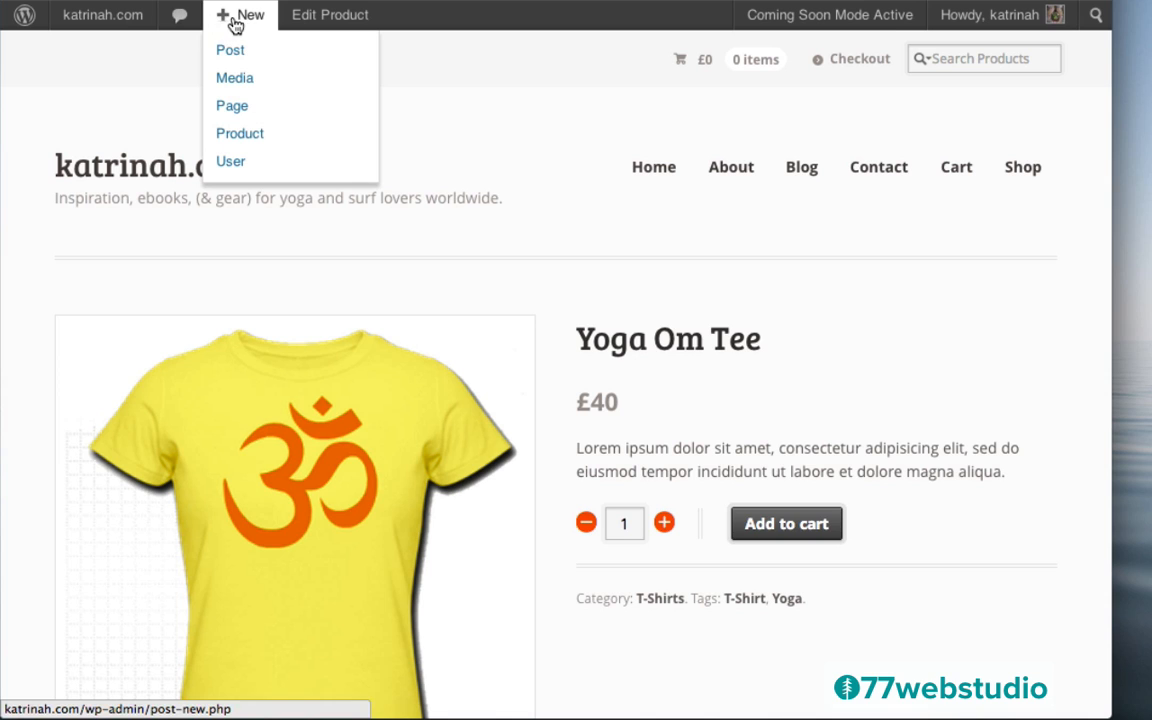
Create a new product named 'Yoga Mat' with a two-paragraph pasted description
left_click(246, 137)
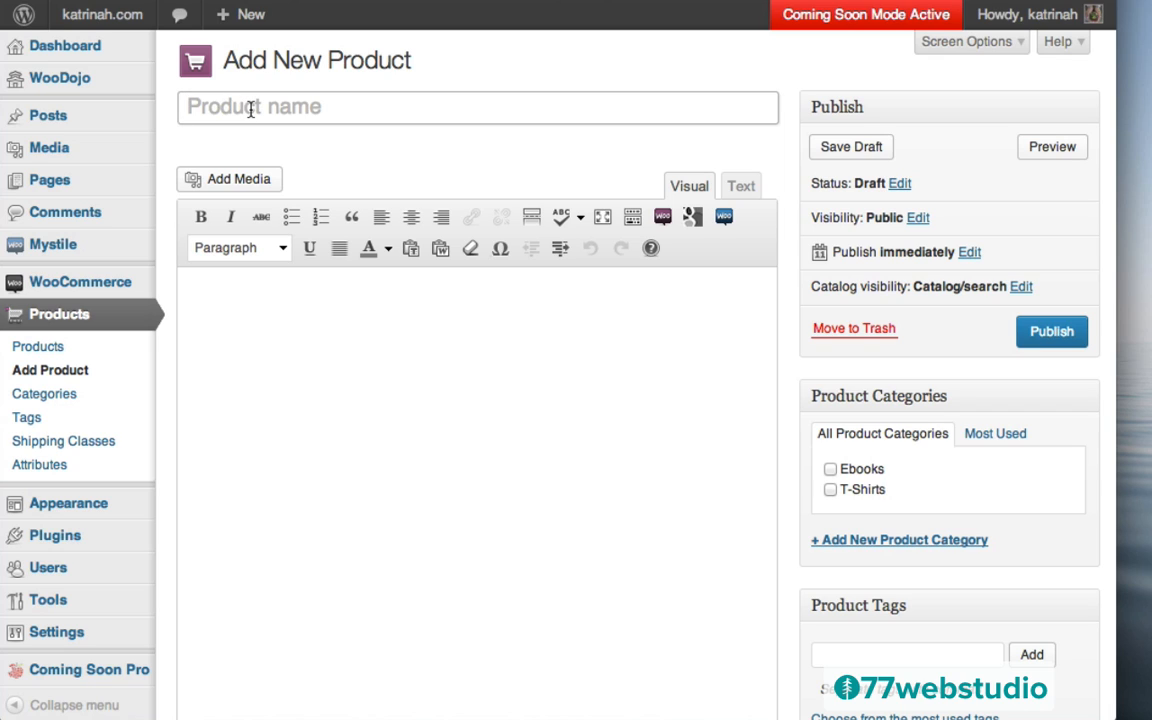
type("Yoga Mat")
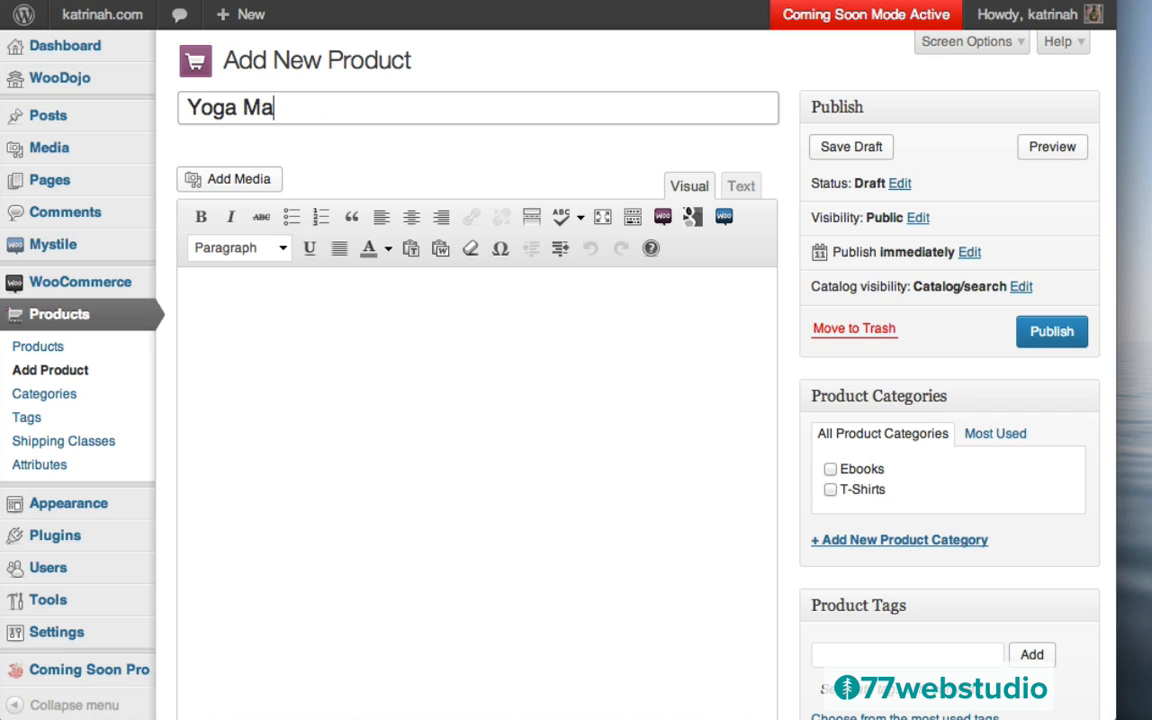
left_click(373, 301)
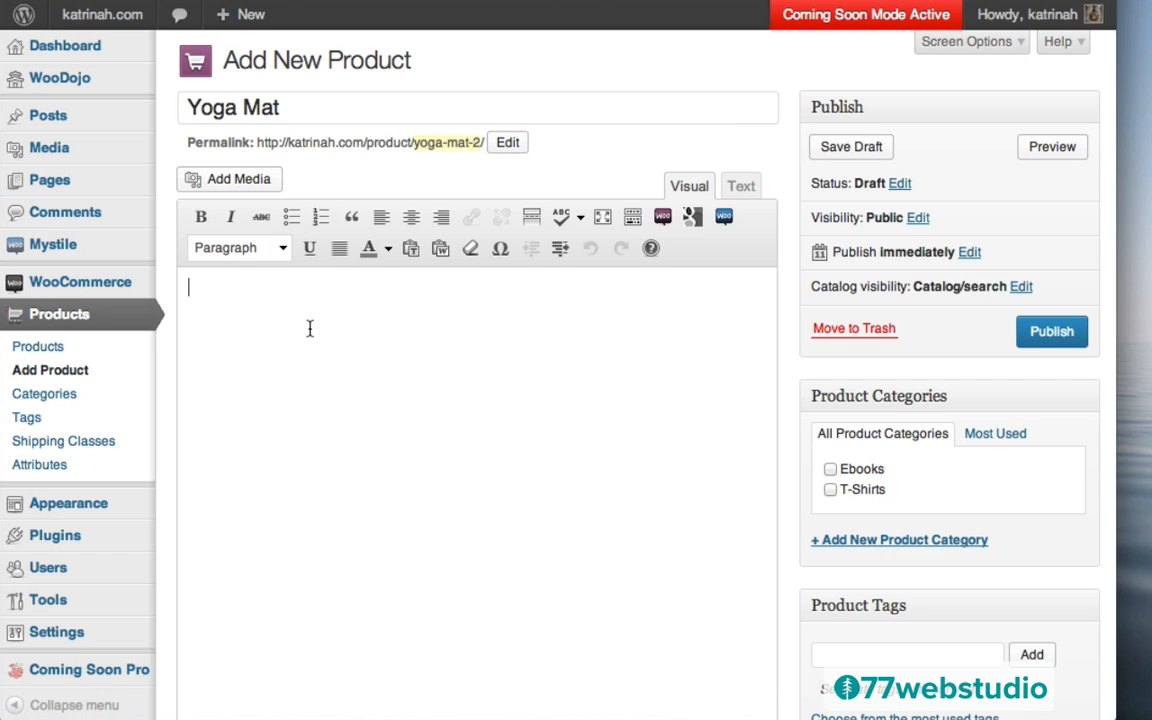
type("Lorem ipsum dolor sit amet, consectetur adipisicing elit, sed do eiusmod tempor incididunt ut labore et dolore magna aliqua. Ut enim ad minim veniam, quis nostrud exercitation ullamco laboris nisi ut aliquip ex ea commodo consequat. Duis aute irure dolor in reprehenderit in voluptate velit esse cillum dolore eu fugiat nulla pariatur. Excepteur sint occaecat cupidatat non proident, sunt in culpa qui officia deserunt mollit anim id est laborum.")
key("Return")
type("Lorem ipsum dolor sit amet, consectetur adipisicing elit, sed do eiusmod tempor incididunt ut labore et dolore magna aliqua. Ut enim ad minim veniam, quis nostrud exercitation ullamco laboris nisi ut aliquip ex ea commodo consequat. Duis aute irure dolor in reprehenderit in voluptate velit esse cillum dolore eu fugiat nulla pariatur. Excepteur sint occaecat cupidatat non proident, sunt in culpa qui officia deserunt mollit anim id est laborum.")
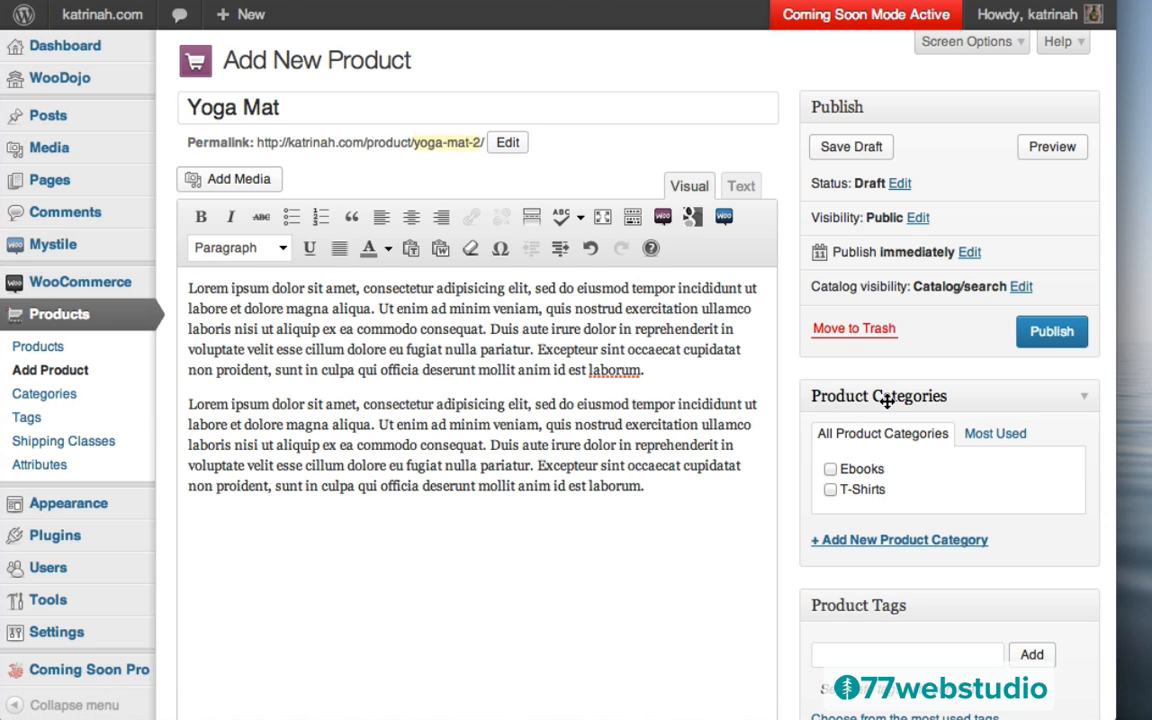
Add a new 'Gear' product category and assign it
left_click(864, 543)
type("Ge")
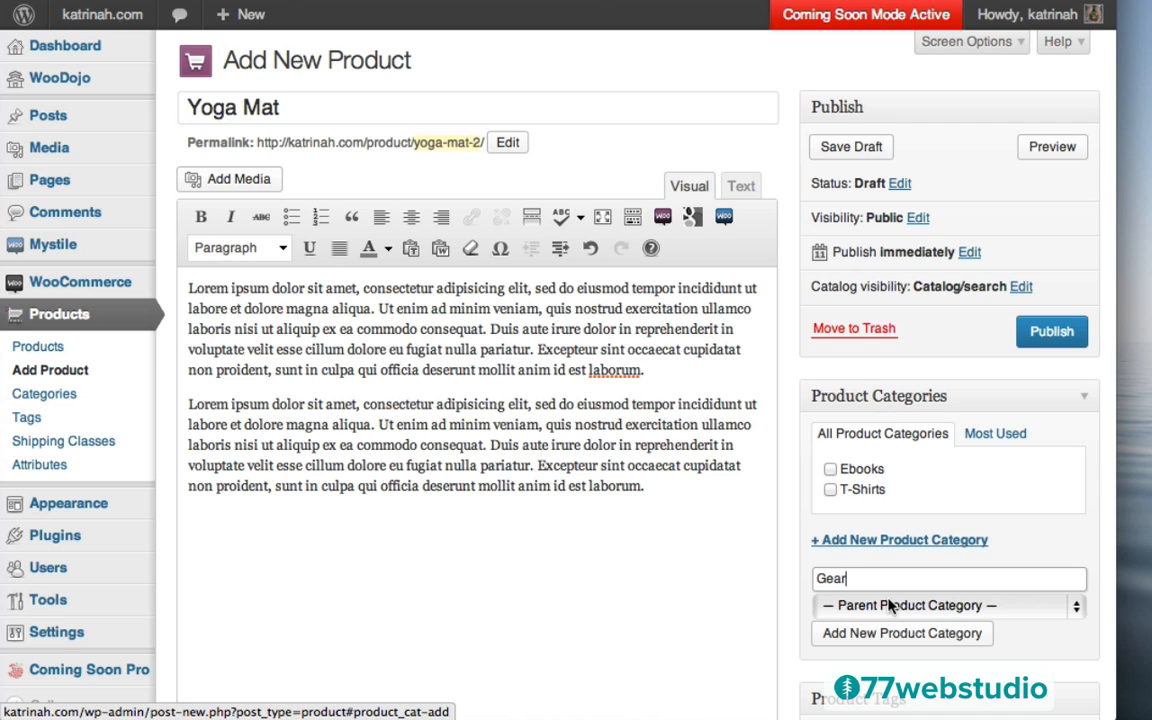
type("ar")
left_click(866, 635)
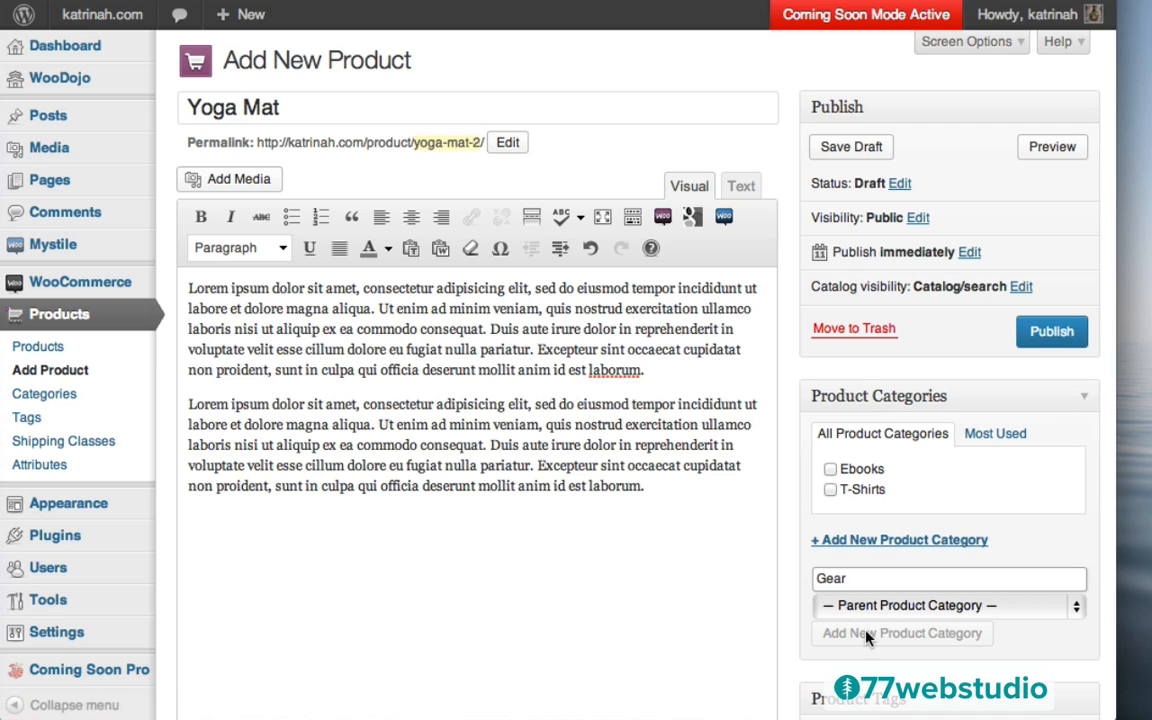
Add 'Yoga Mat' as a product tag
scroll(791, 655, "down", 5)
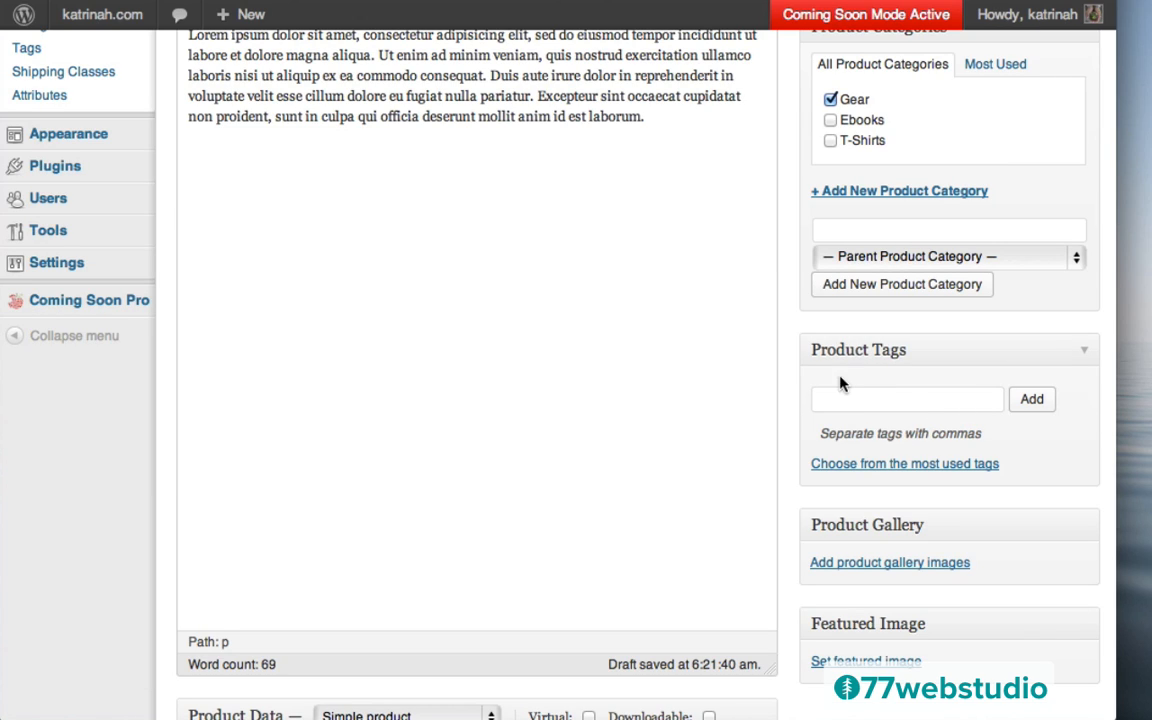
left_click(830, 401)
type("Yoga Mat")
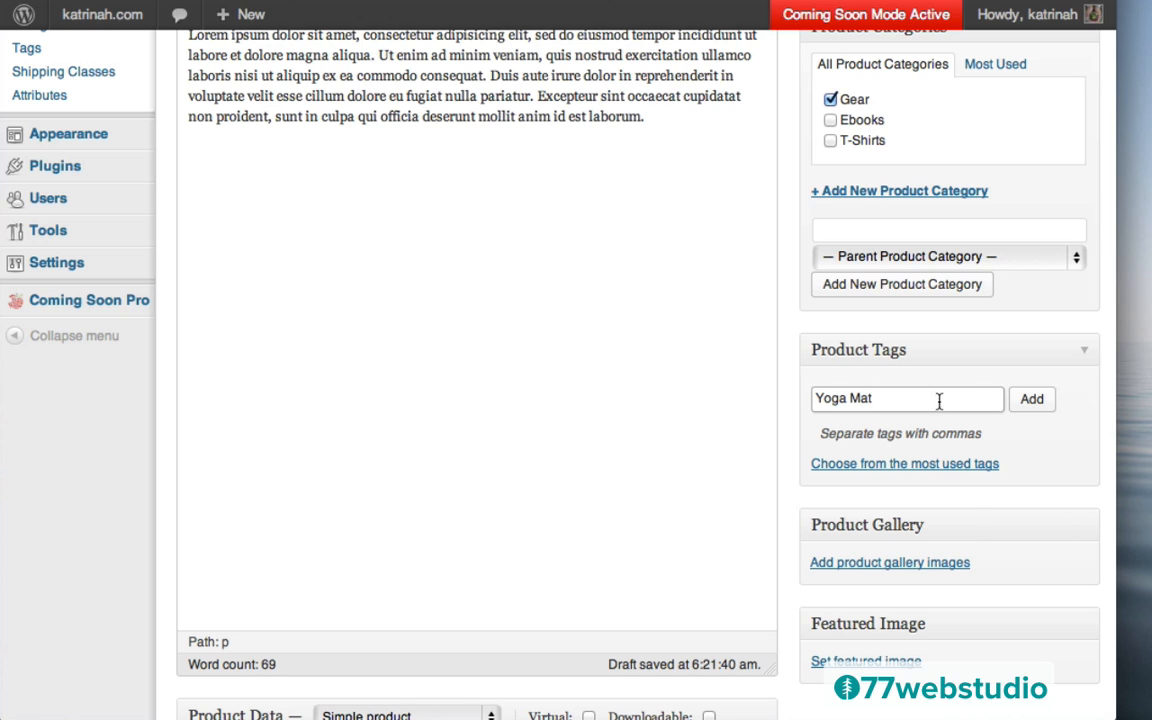
left_click(1041, 404)
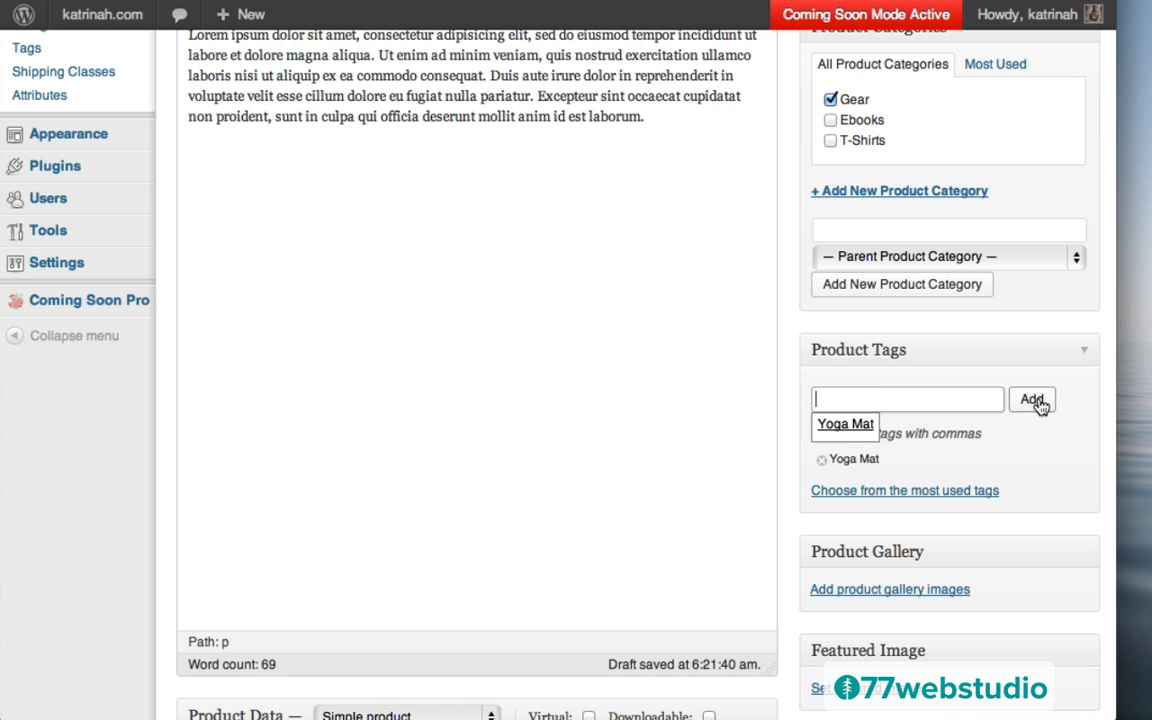
scroll(776, 532, "down", 1)
scroll(769, 537, "down", 5)
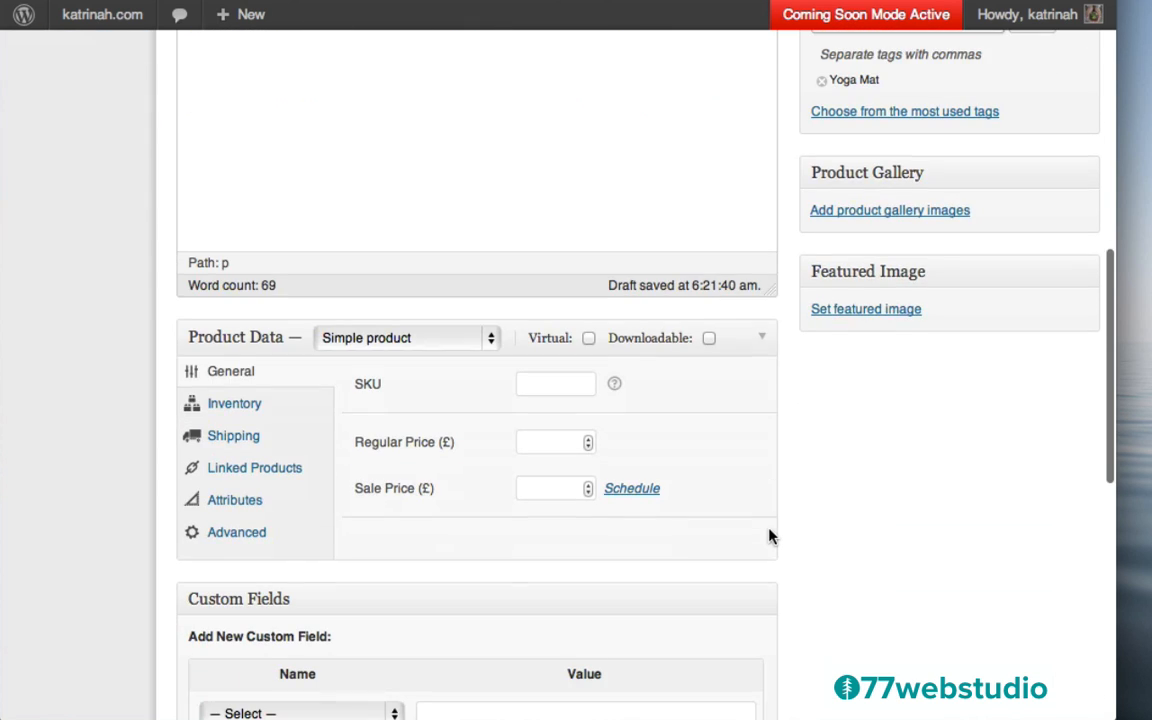
Upload yoga-mat.png and set it as featured image with title and alt text 'Yoga Mat'
left_click(857, 311)
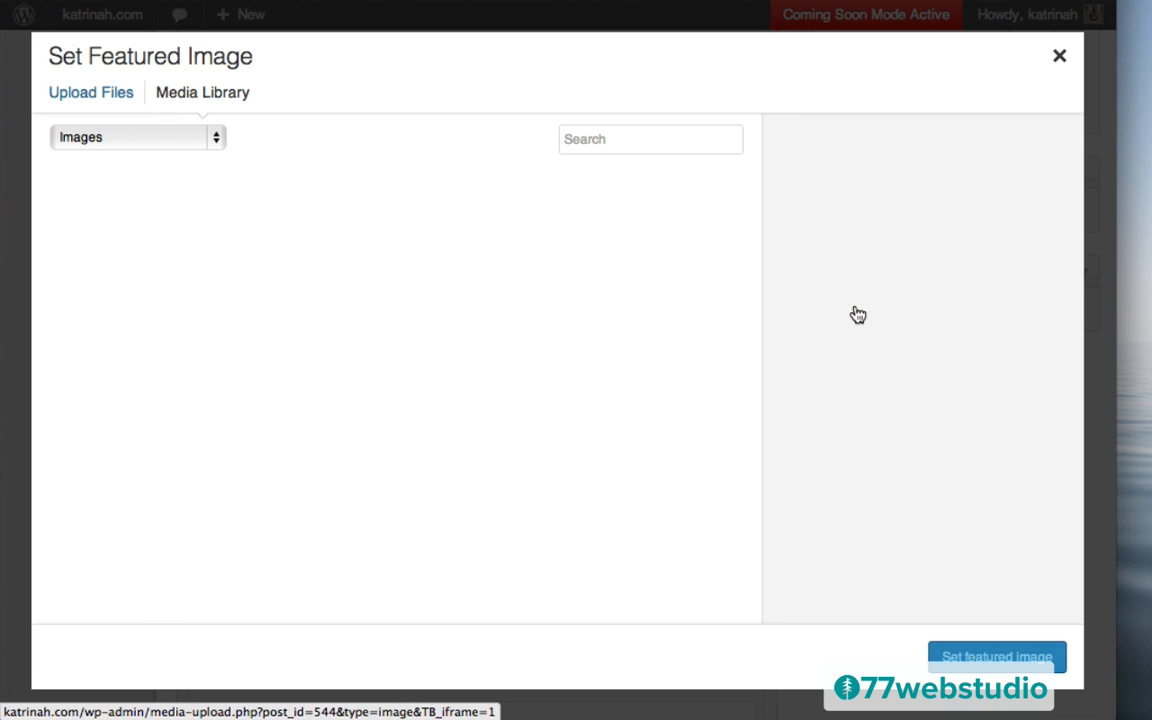
left_click(93, 93)
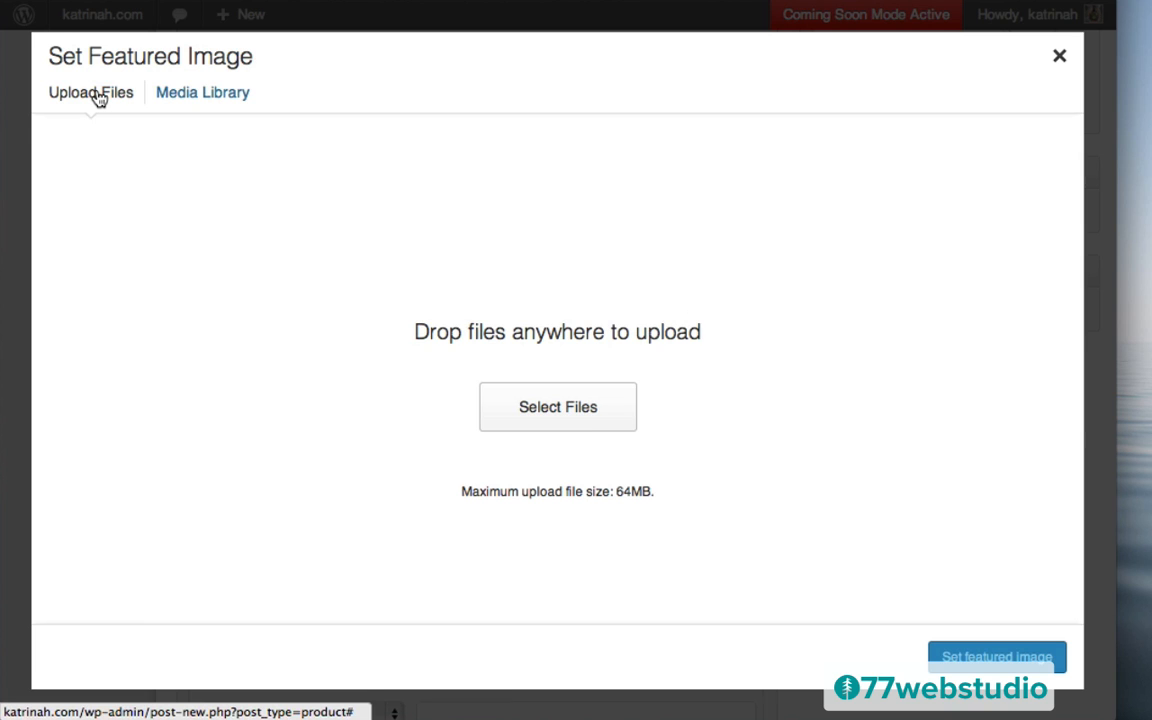
left_click(545, 411)
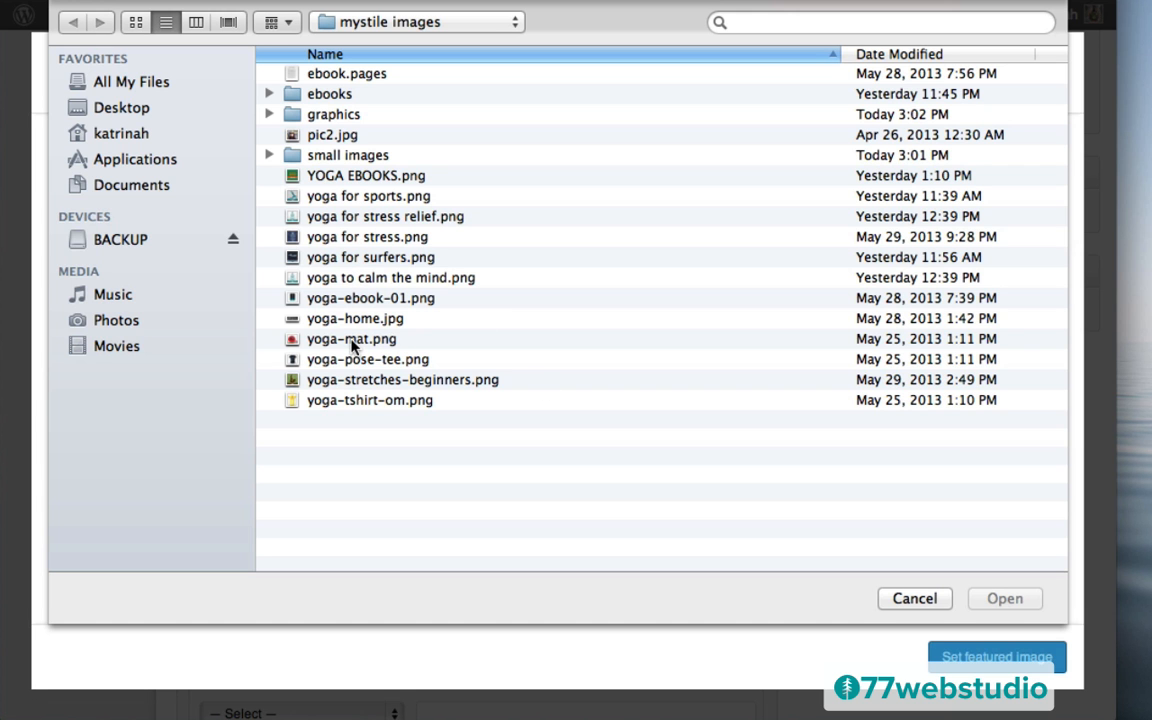
left_click(352, 340)
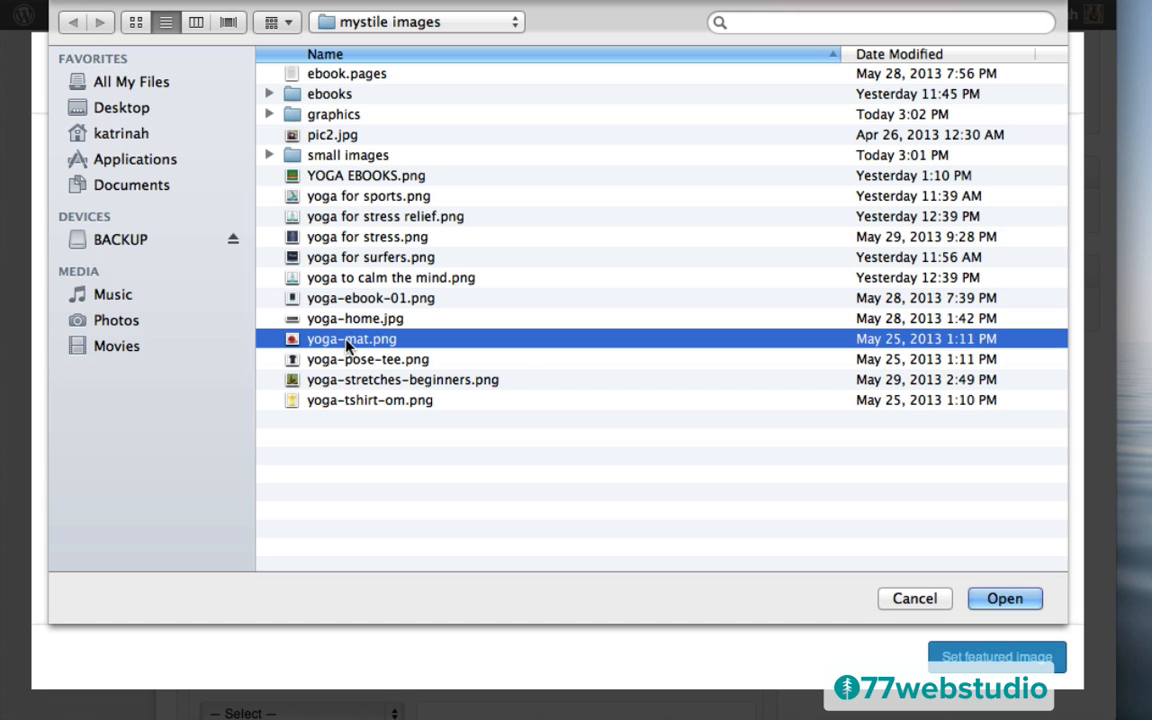
left_click(1007, 600)
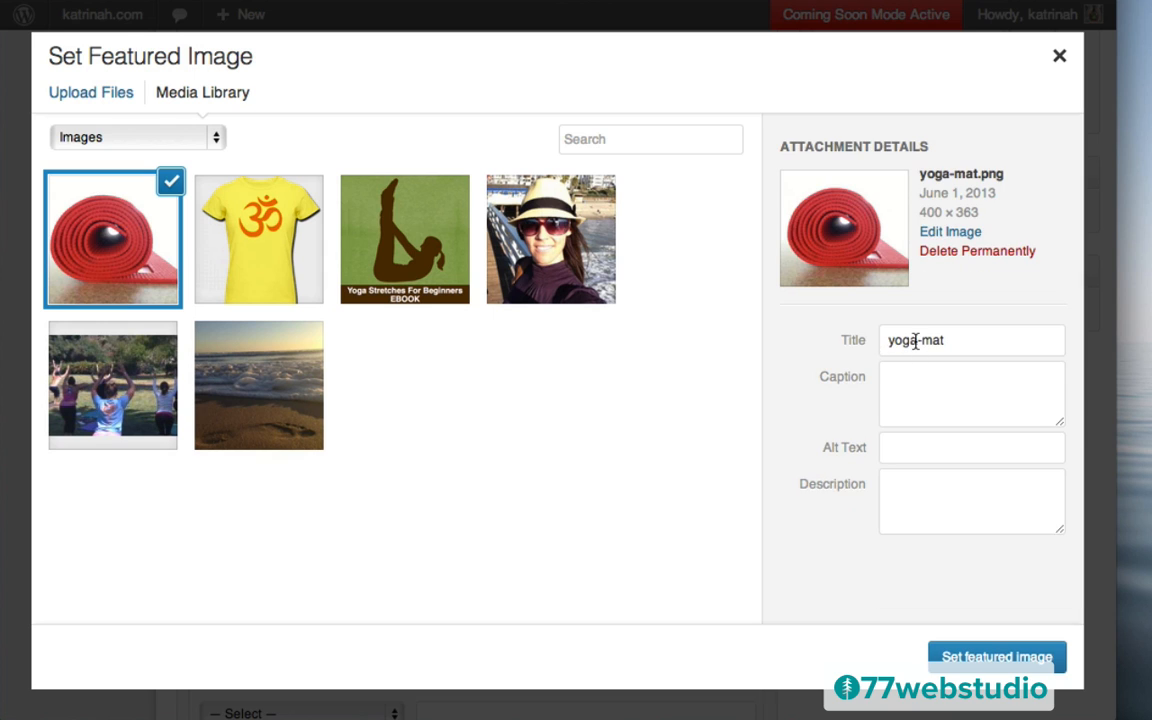
triple_click(915, 341)
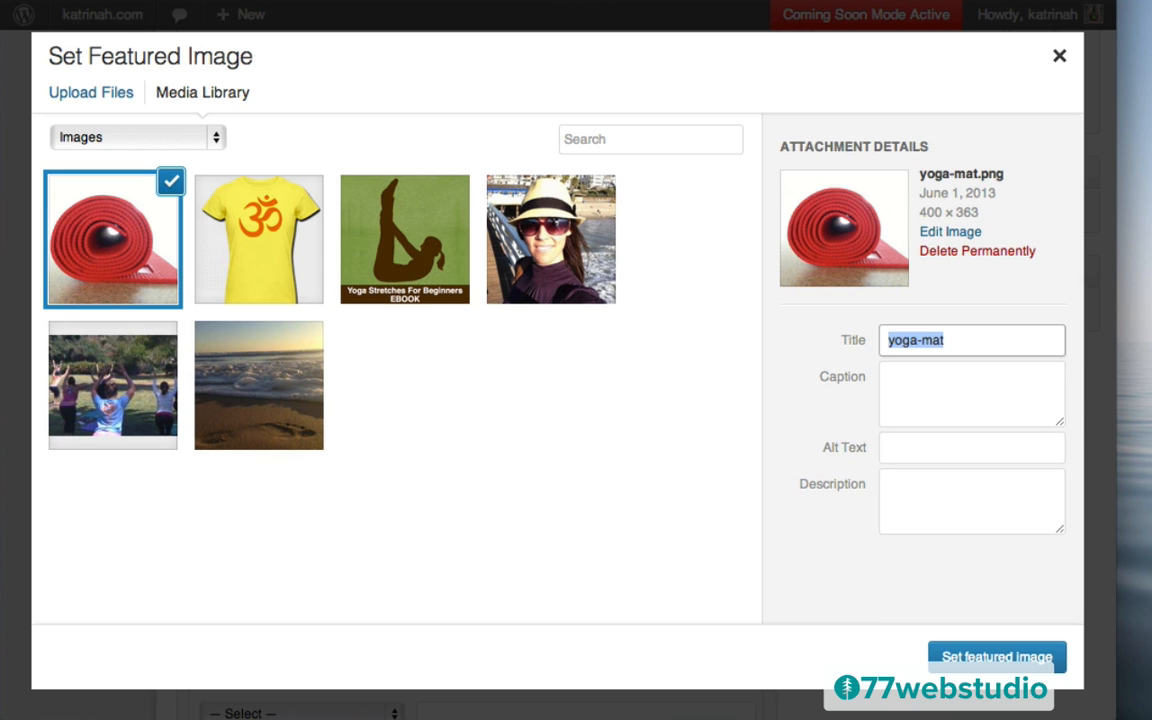
type("Yoga M")
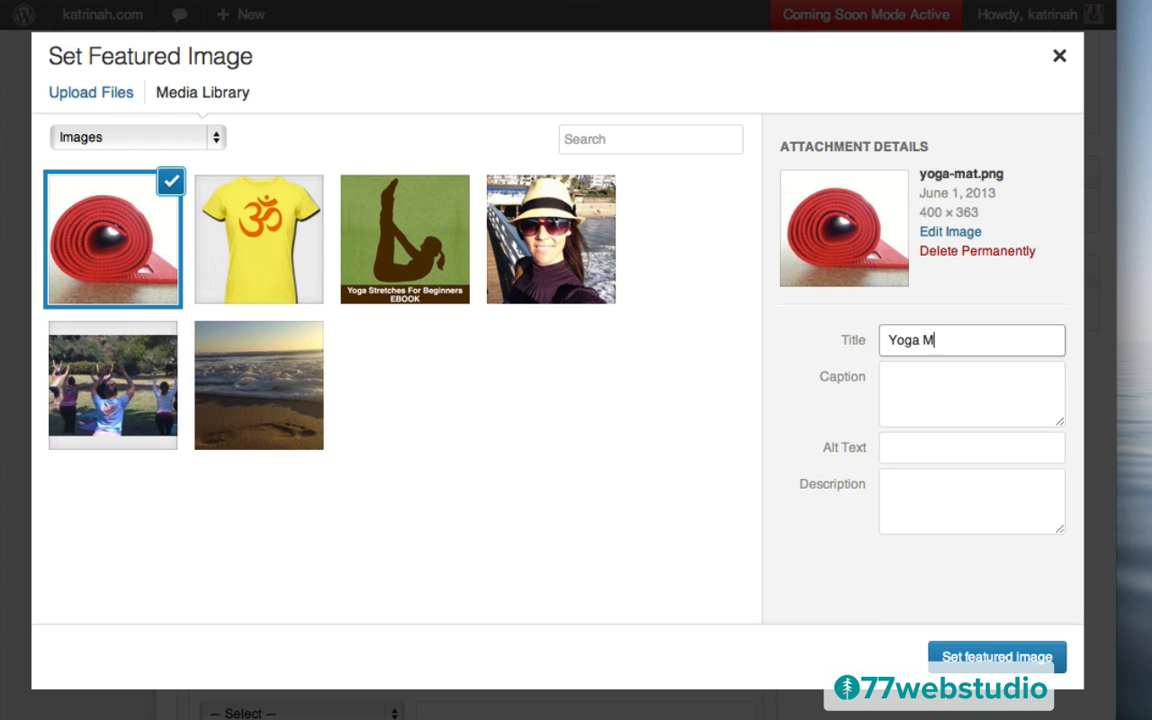
key("Tab")
key("Tab")
type("Yoga M")
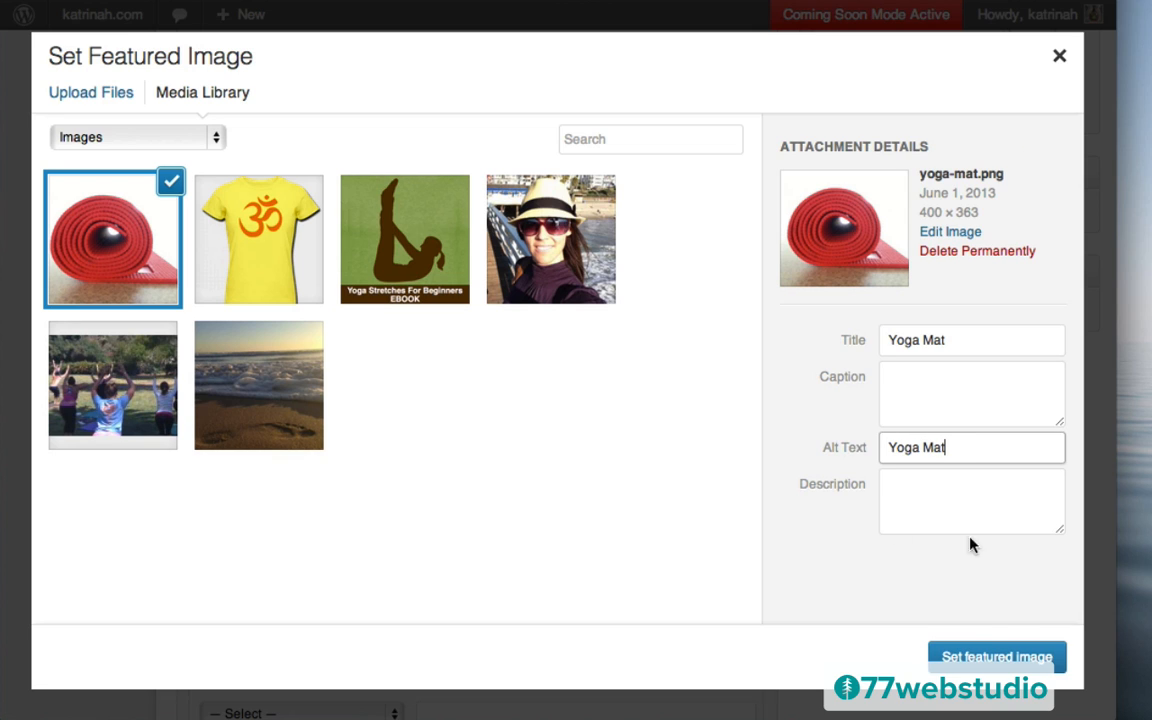
left_click(997, 658)
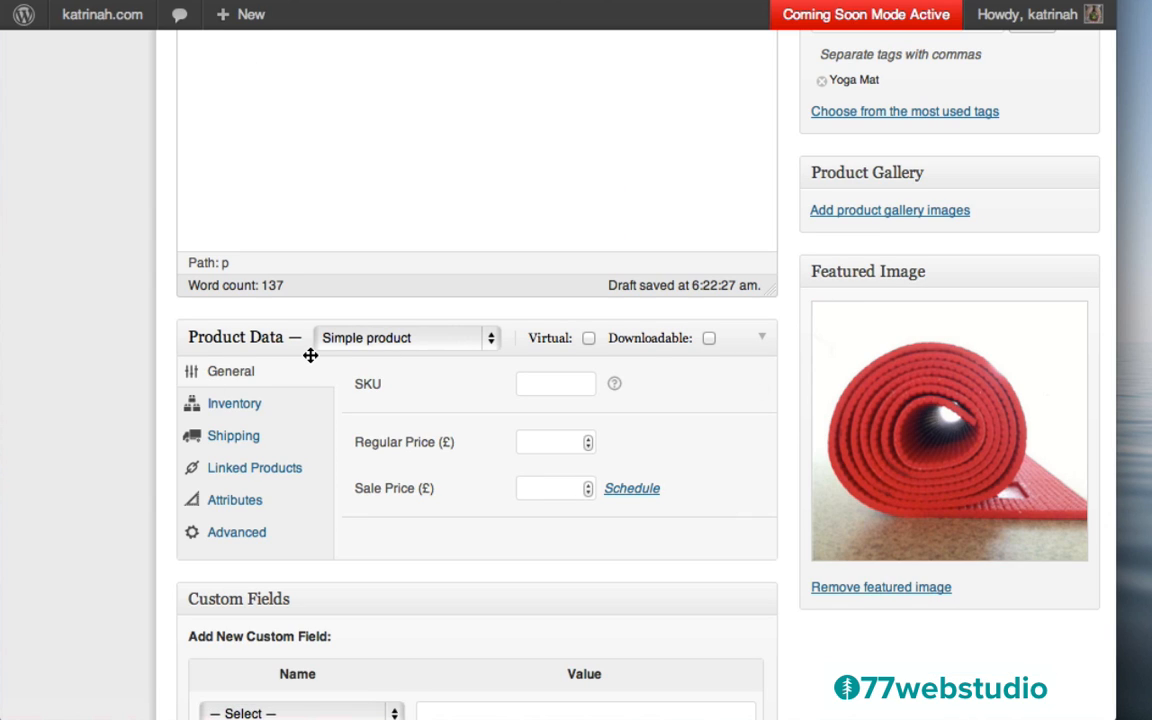
Change the product type from Simple to Variable product and show the Attributes panel
scroll(436, 378, "down", 2)
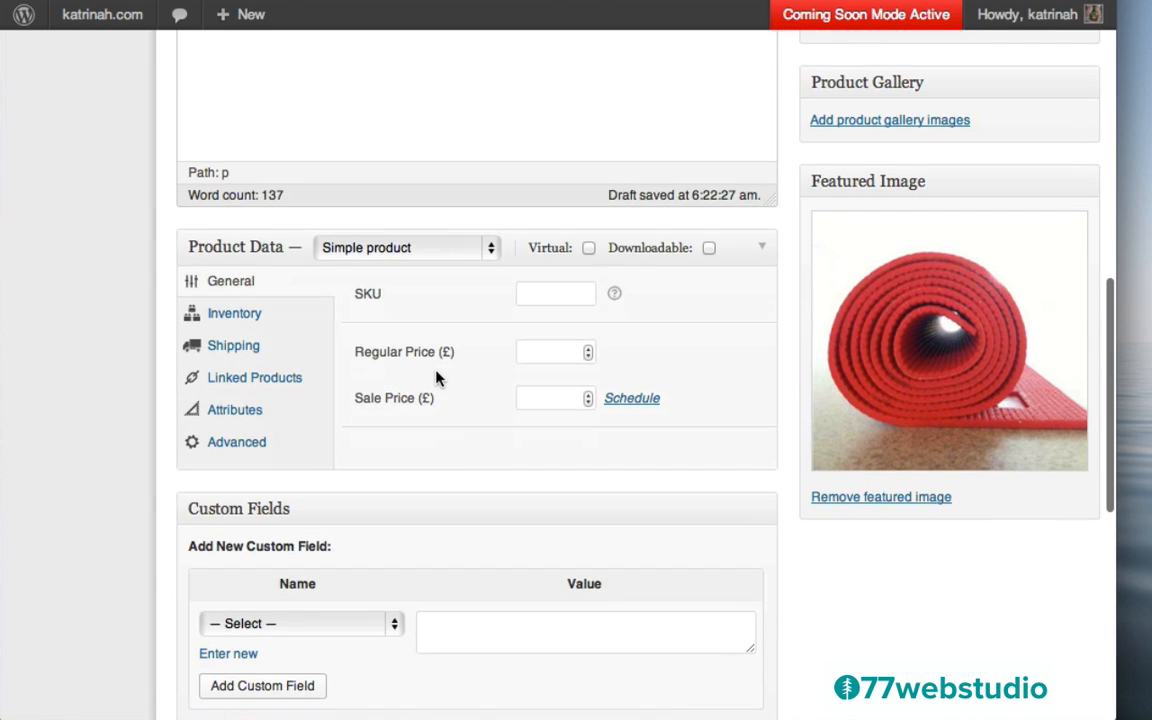
left_click(405, 251)
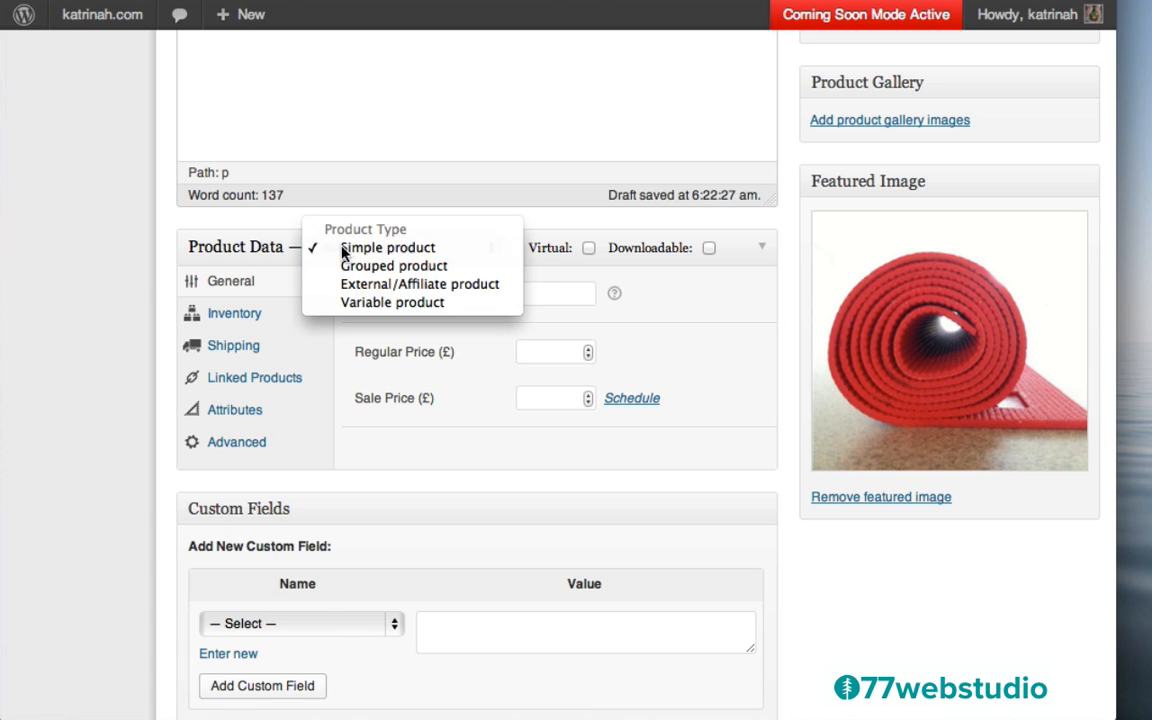
left_click(368, 303)
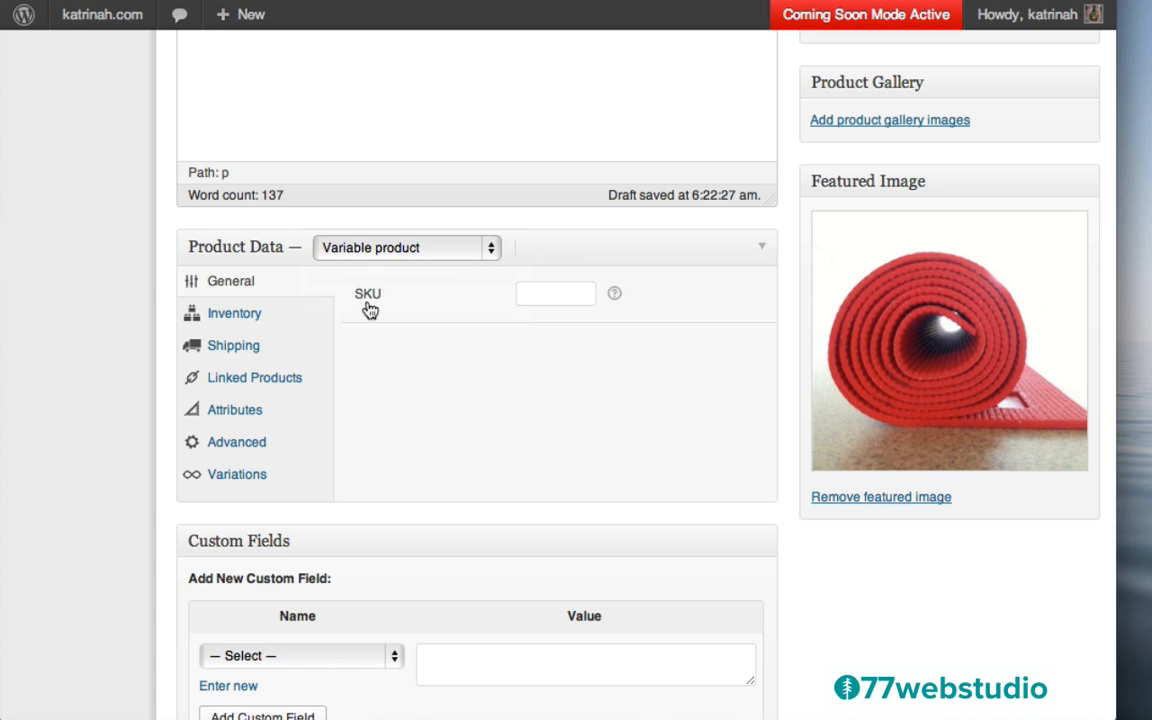
left_click(232, 412)
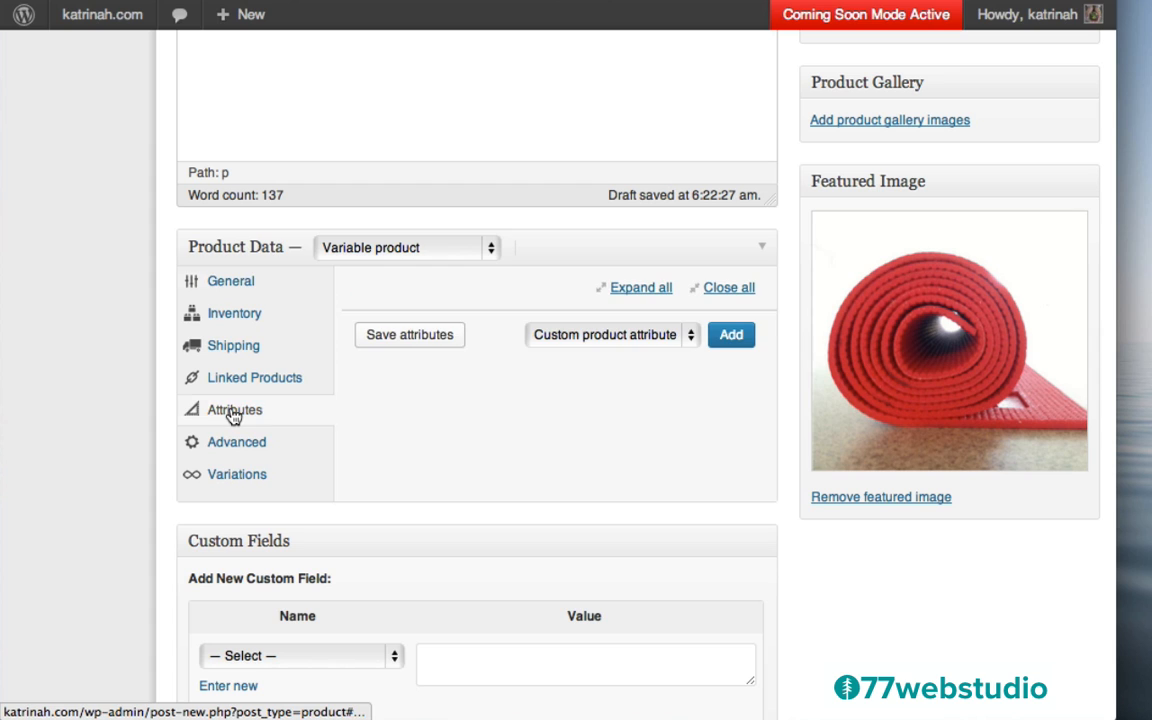
Add and save a custom Color attribute 'Orange | Grey | Blue', visible and used for variations
left_click(732, 339)
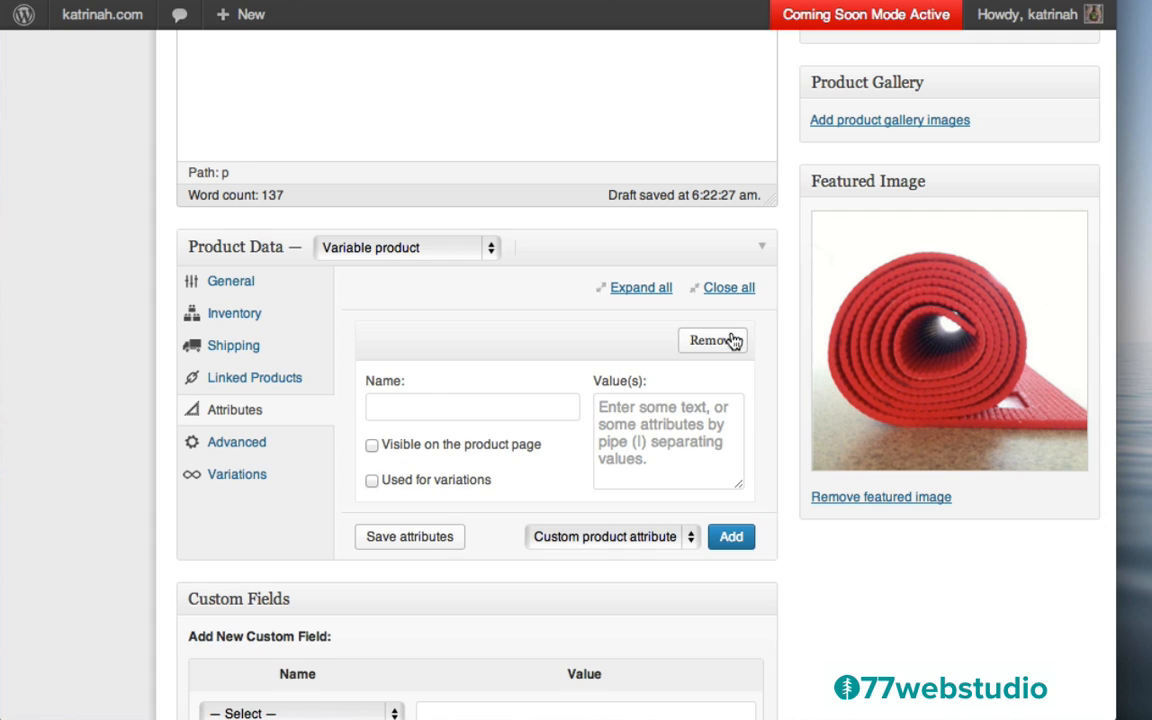
left_click(413, 404)
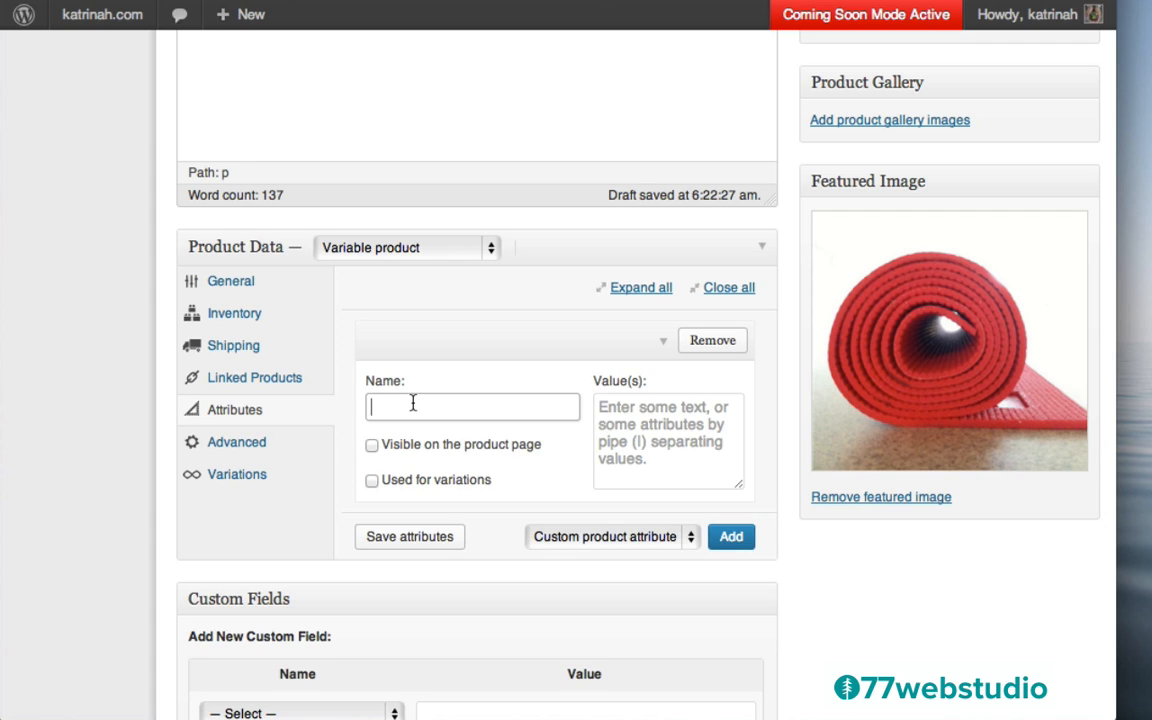
type("Color")
left_click(703, 431)
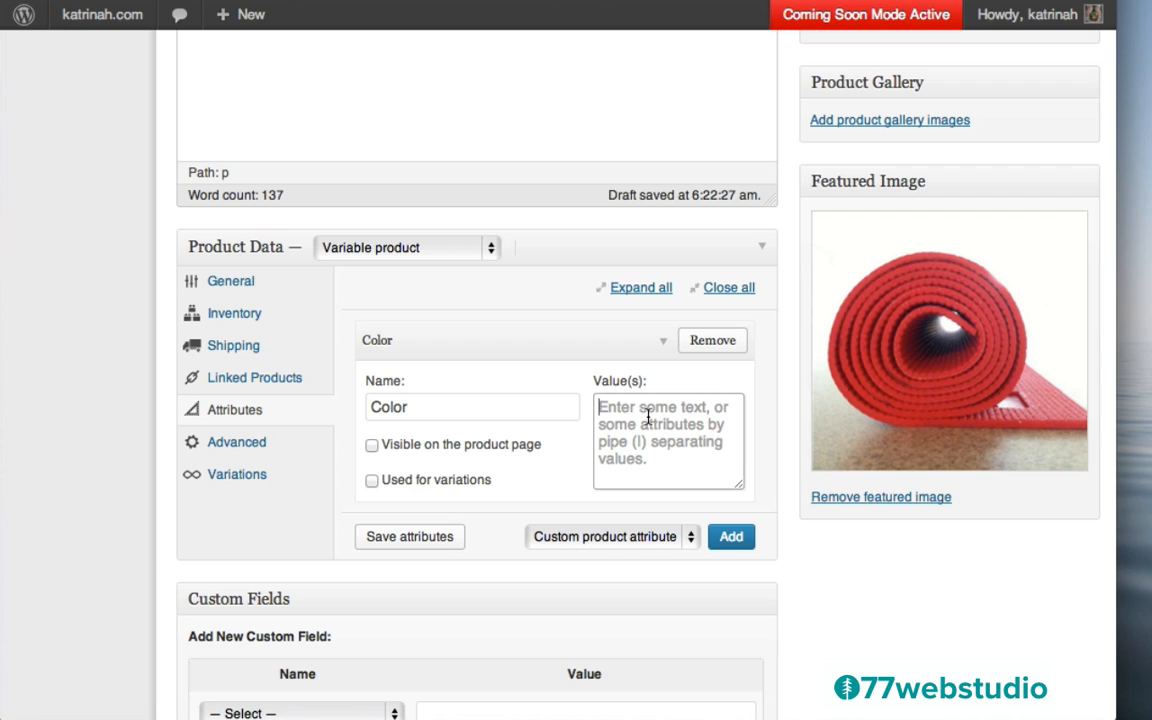
left_click(648, 417)
type("Orange")
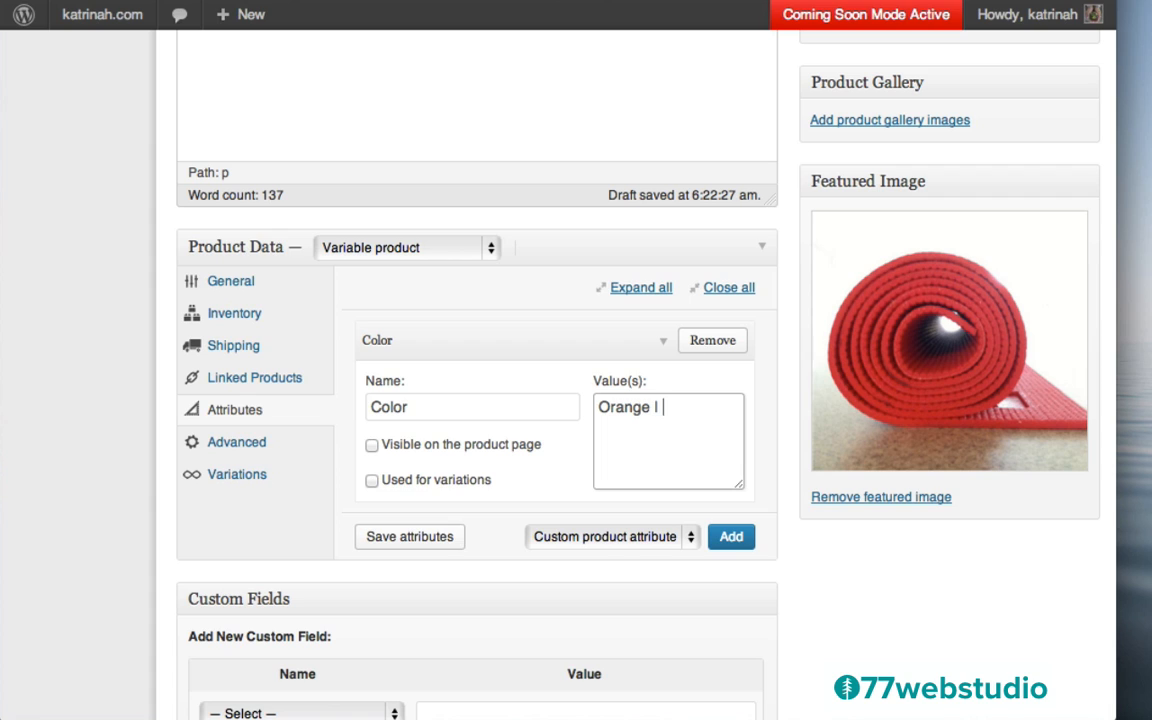
type(" | Grey | Blue")
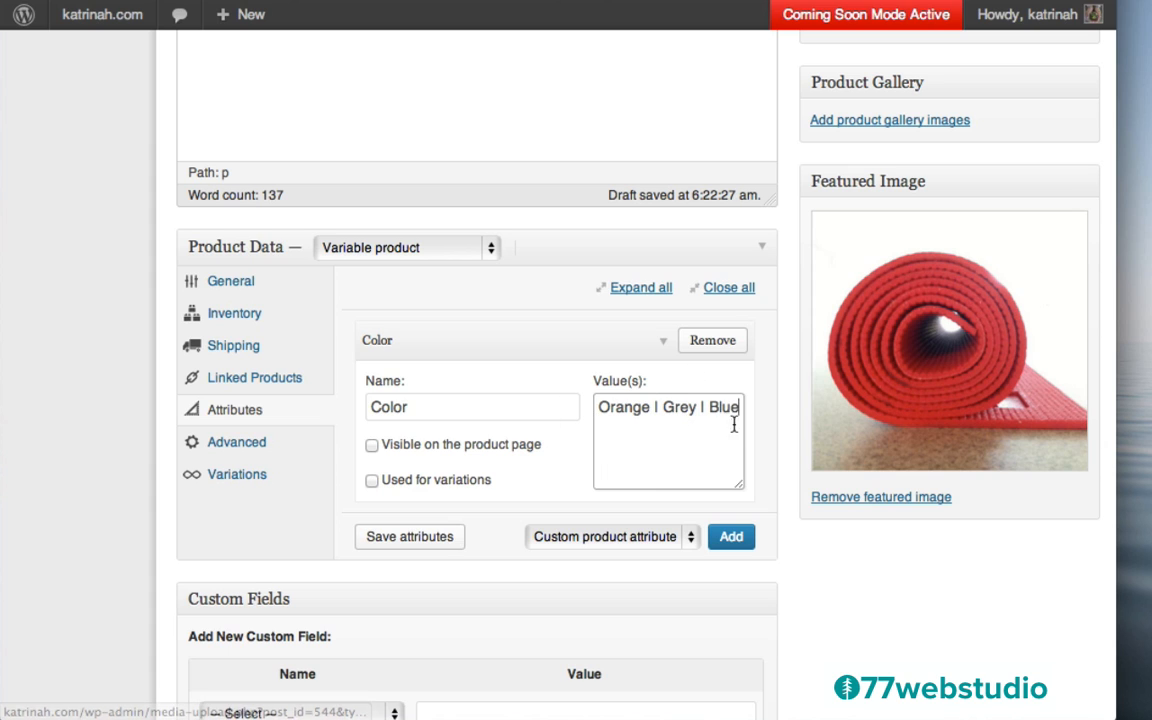
left_click(372, 446)
left_click(372, 481)
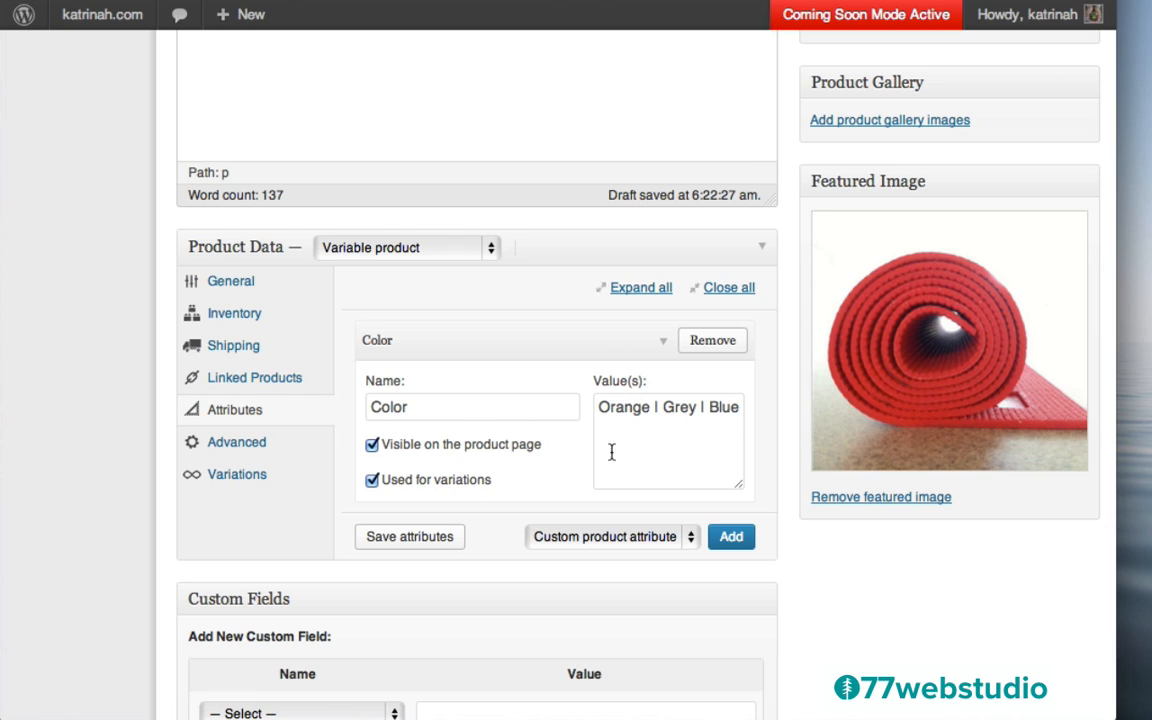
left_click(418, 537)
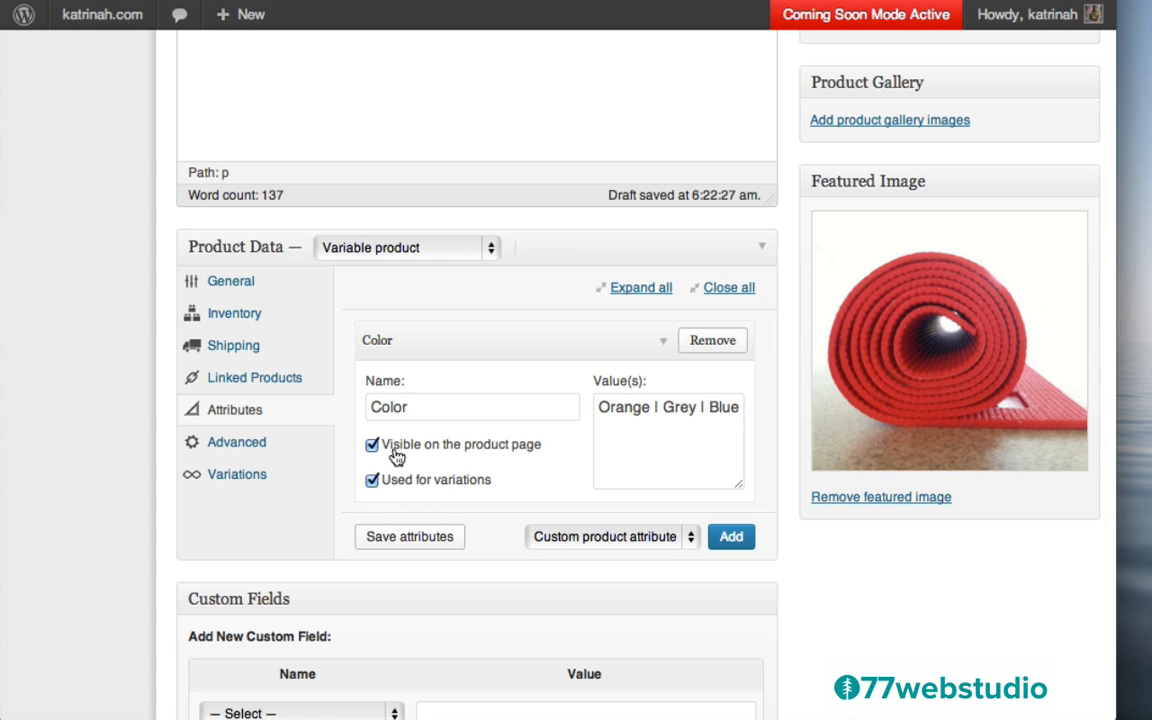
Set Orange as the default colour in the Yoga Mat's Variations panel
left_click(230, 476)
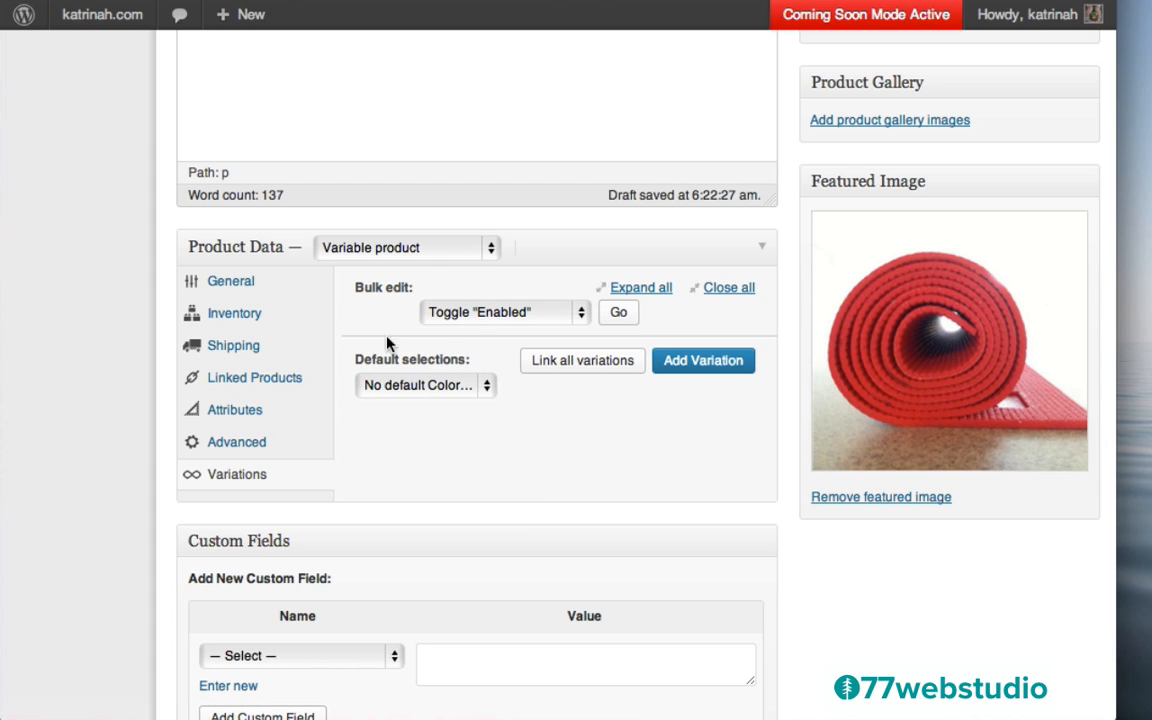
left_click(400, 390)
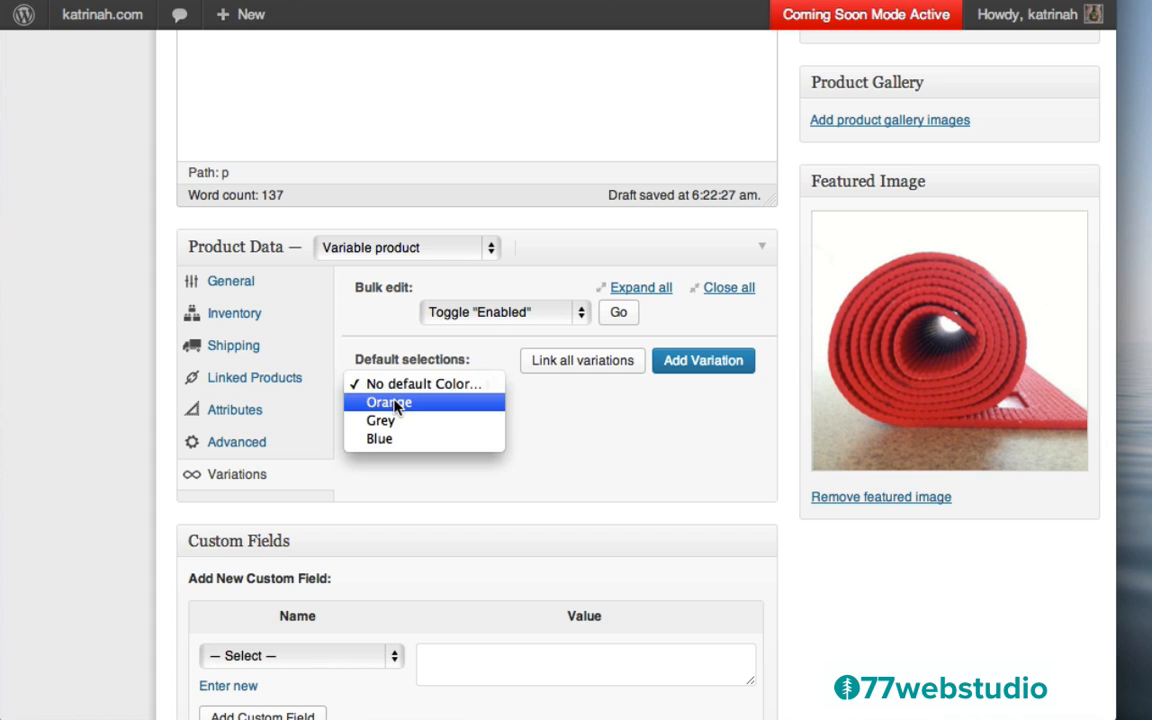
left_click(397, 402)
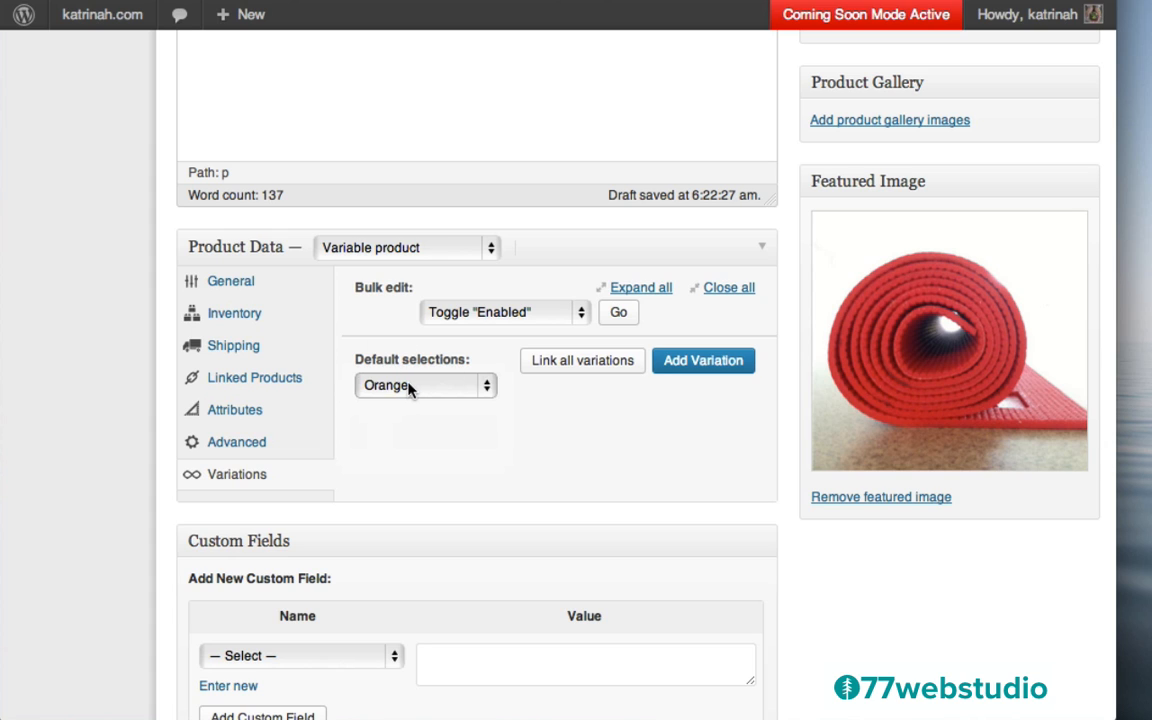
Add an Orange variation with a regular price of 40
left_click(705, 362)
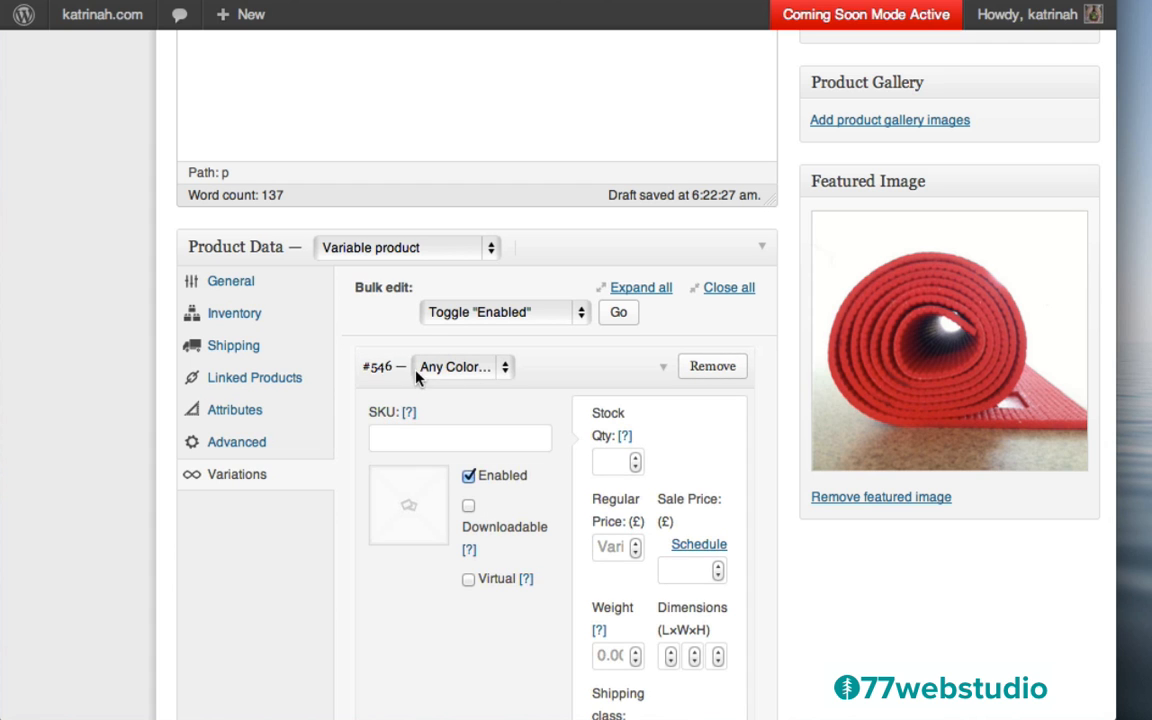
left_click(464, 367)
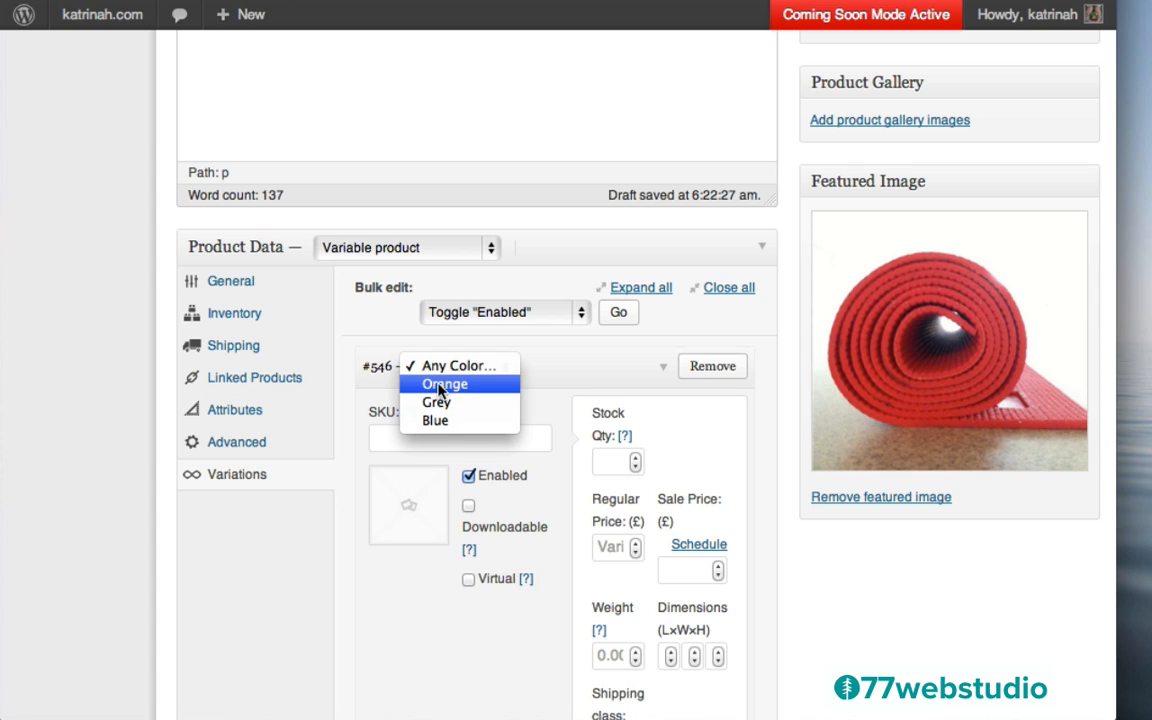
left_click(444, 389)
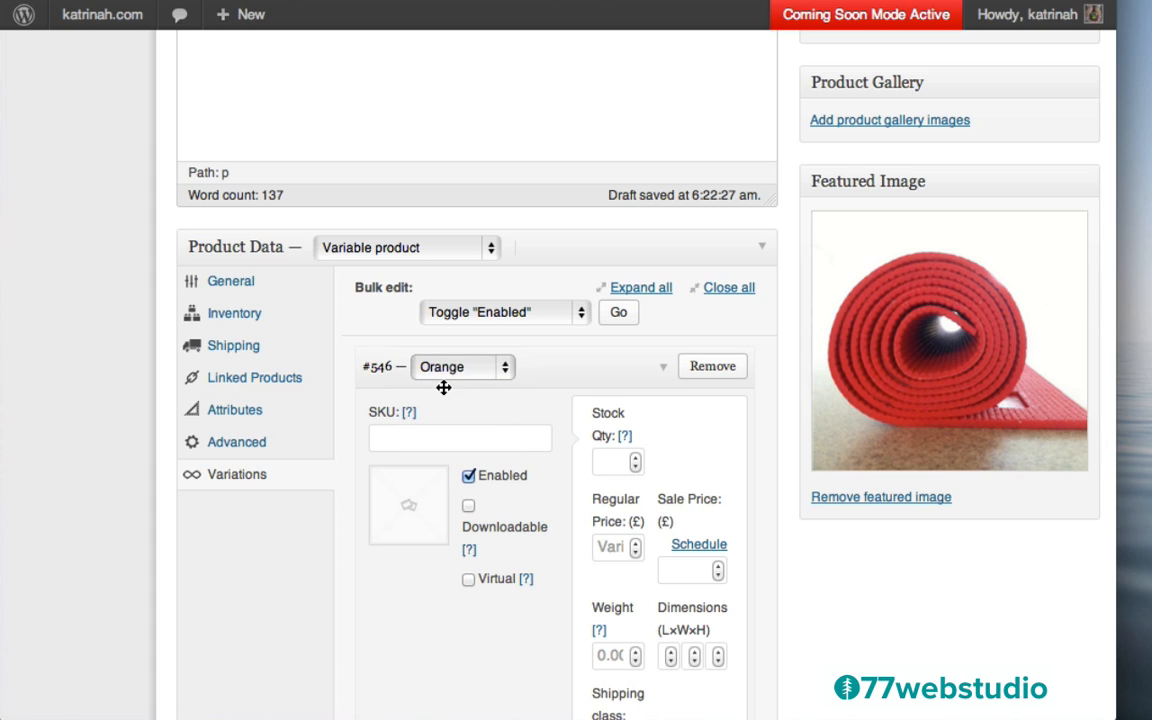
left_click(607, 548)
type("40")
scroll(554, 566, "down", 5)
scroll(554, 566, "down", 1)
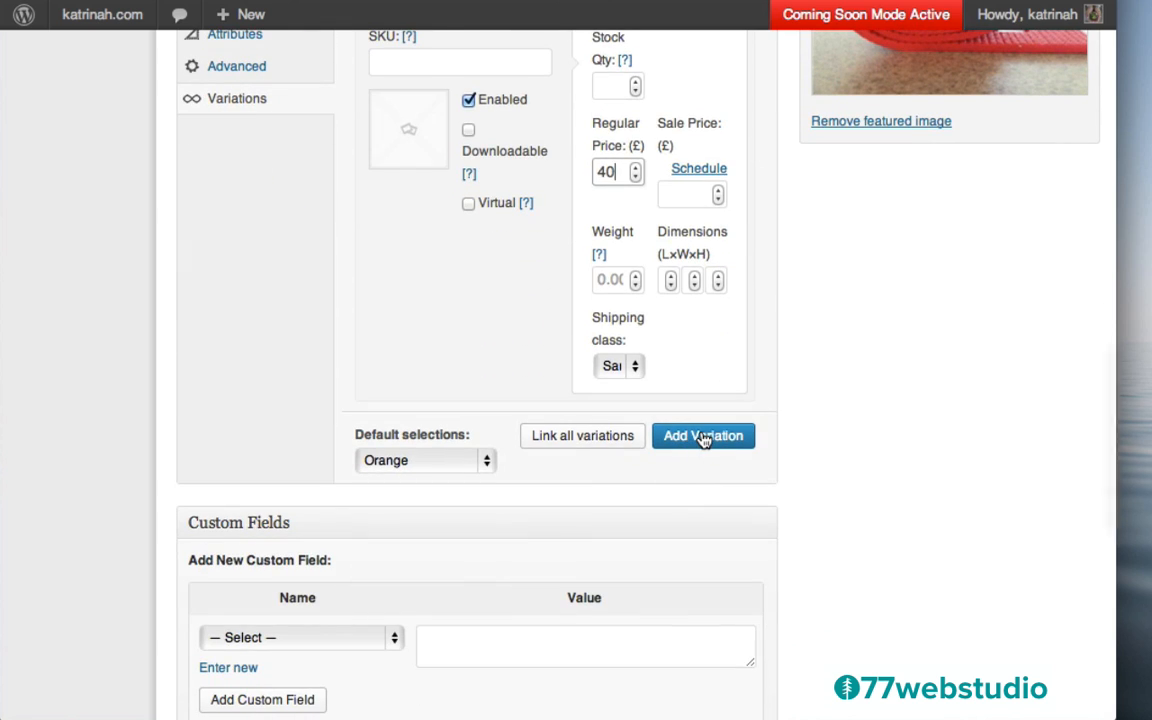
Add a Grey variation with a regular price of 40
left_click(704, 437)
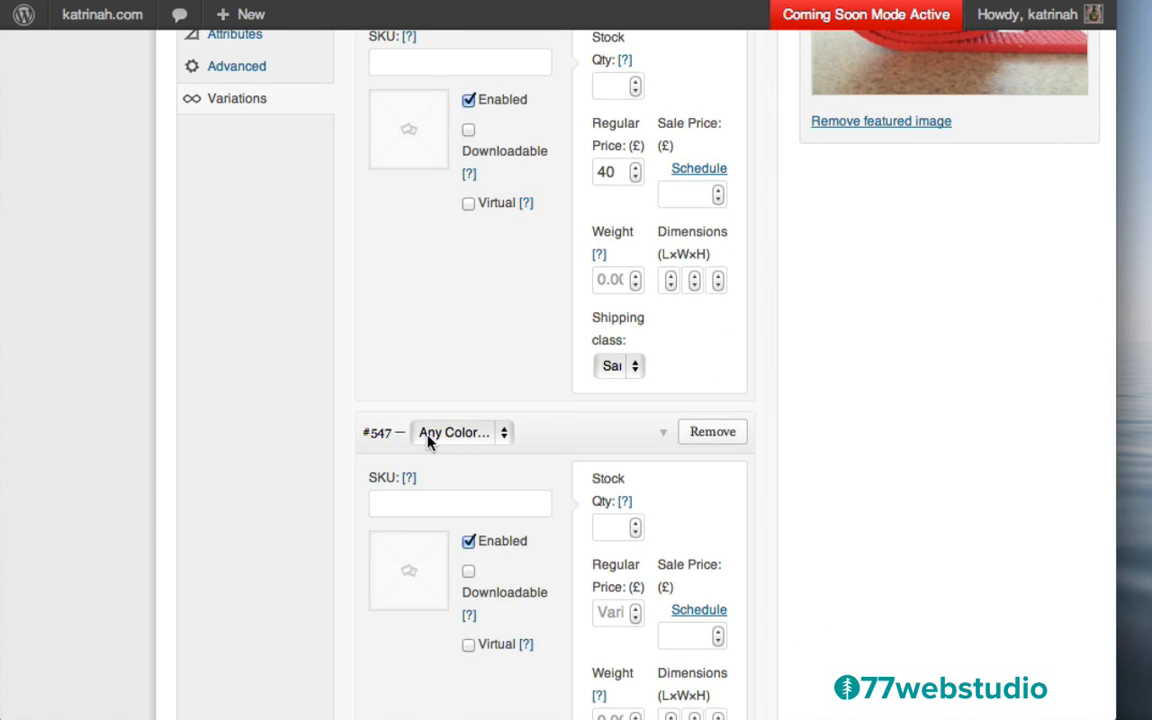
left_click(428, 440)
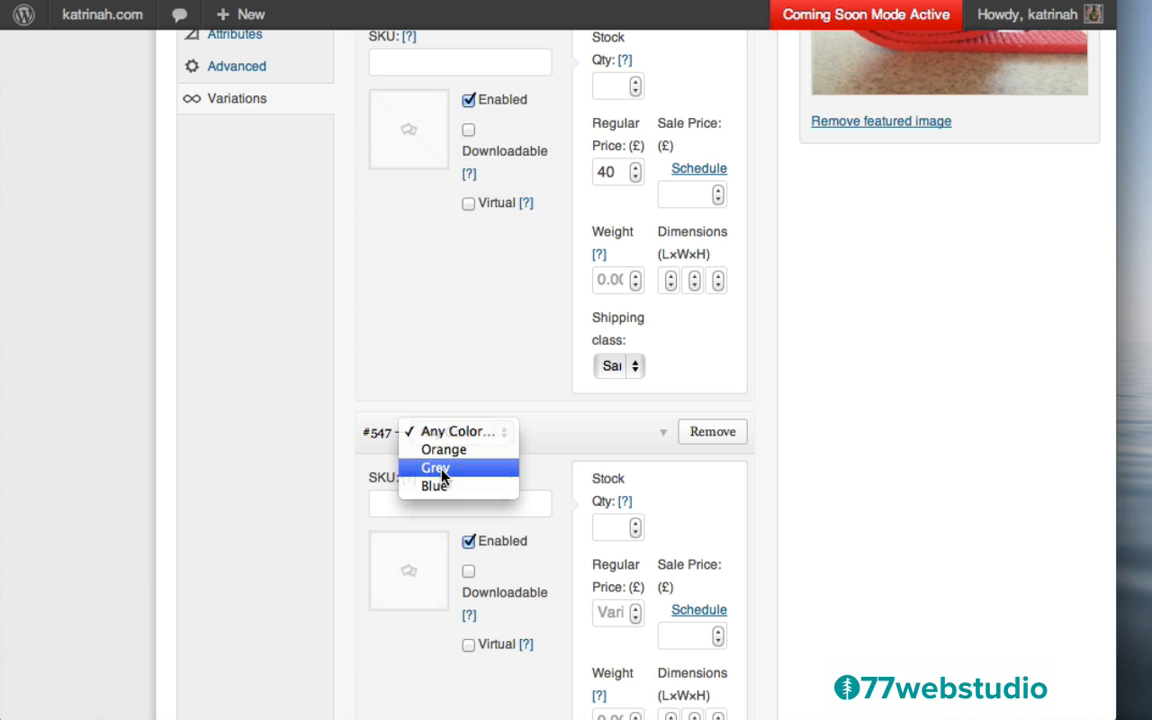
left_click(443, 469)
left_click(614, 613)
type("40")
scroll(774, 560, "down", 5)
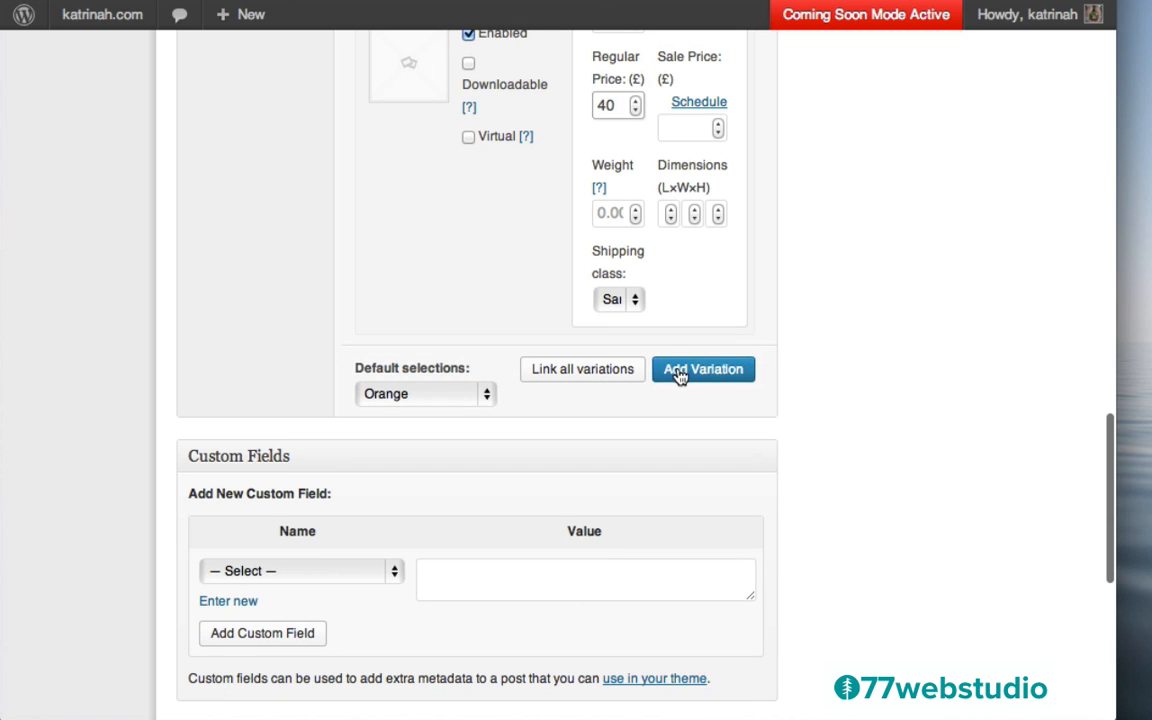
Add a Blue variation with a regular price of 40
left_click(679, 372)
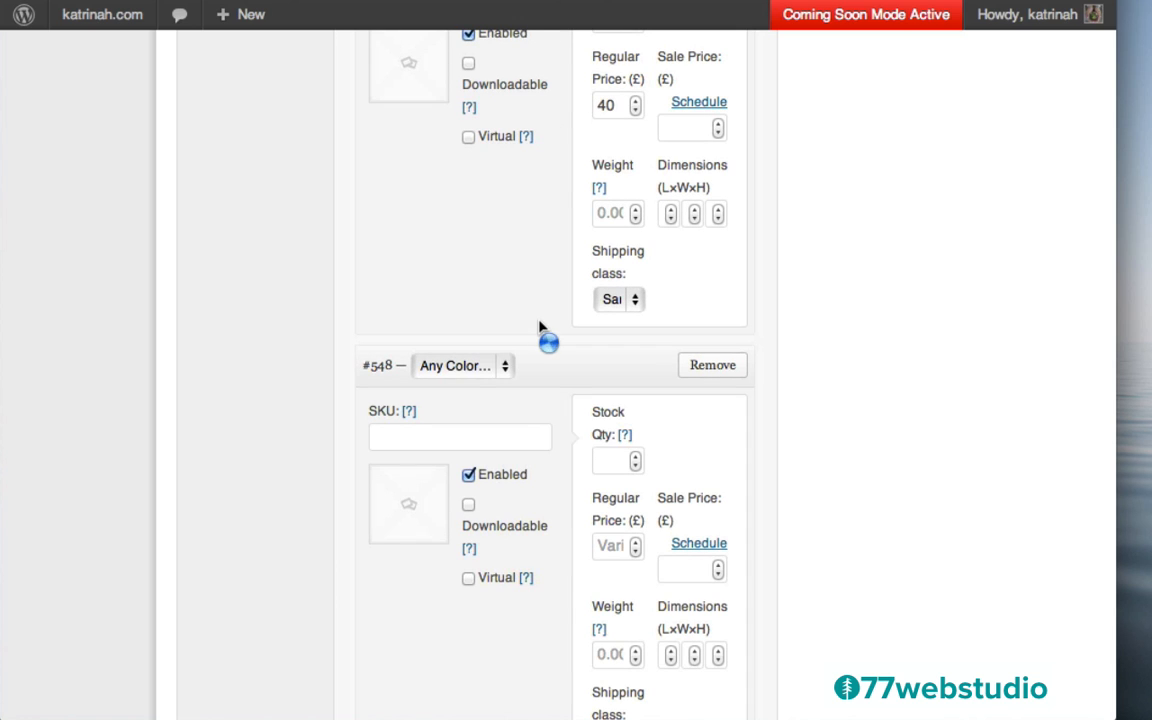
left_click(430, 367)
left_click(440, 421)
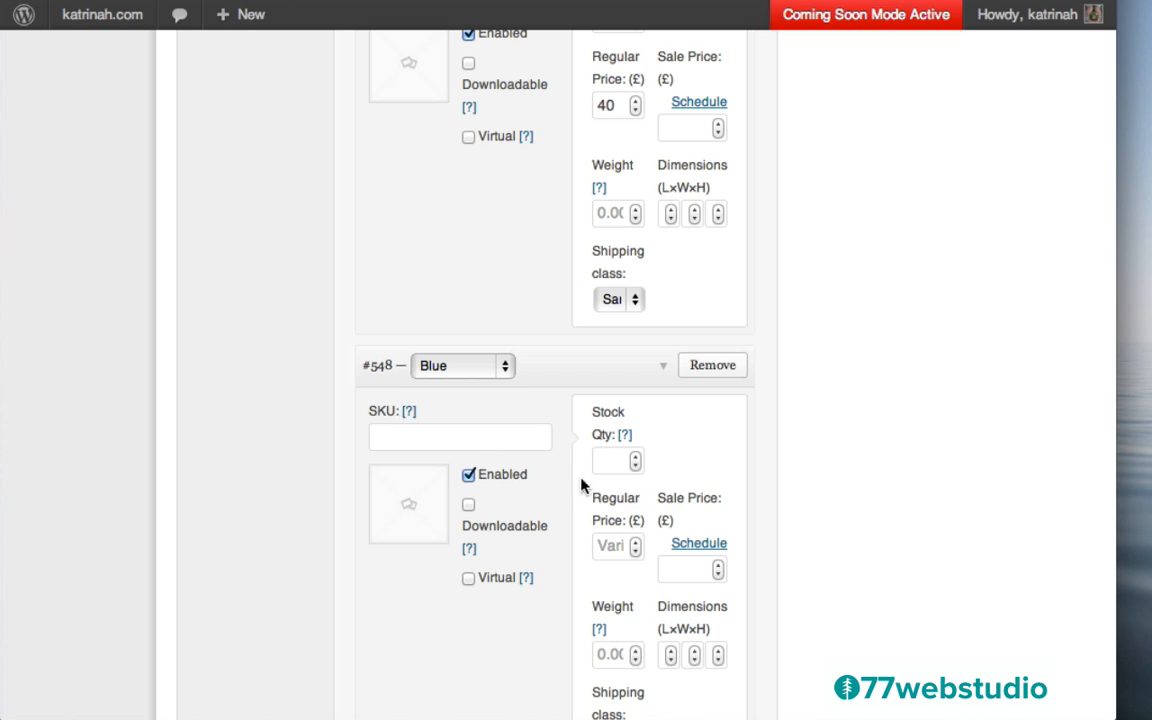
left_click(611, 549)
type("40")
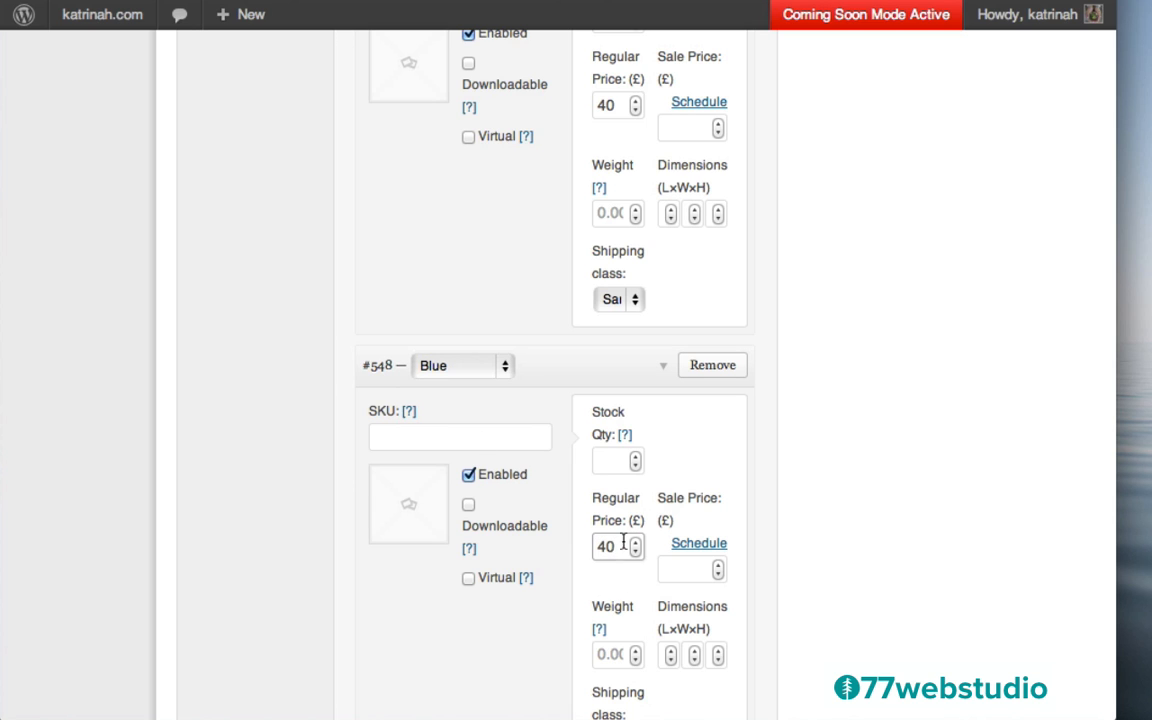
scroll(818, 517, "down", 5)
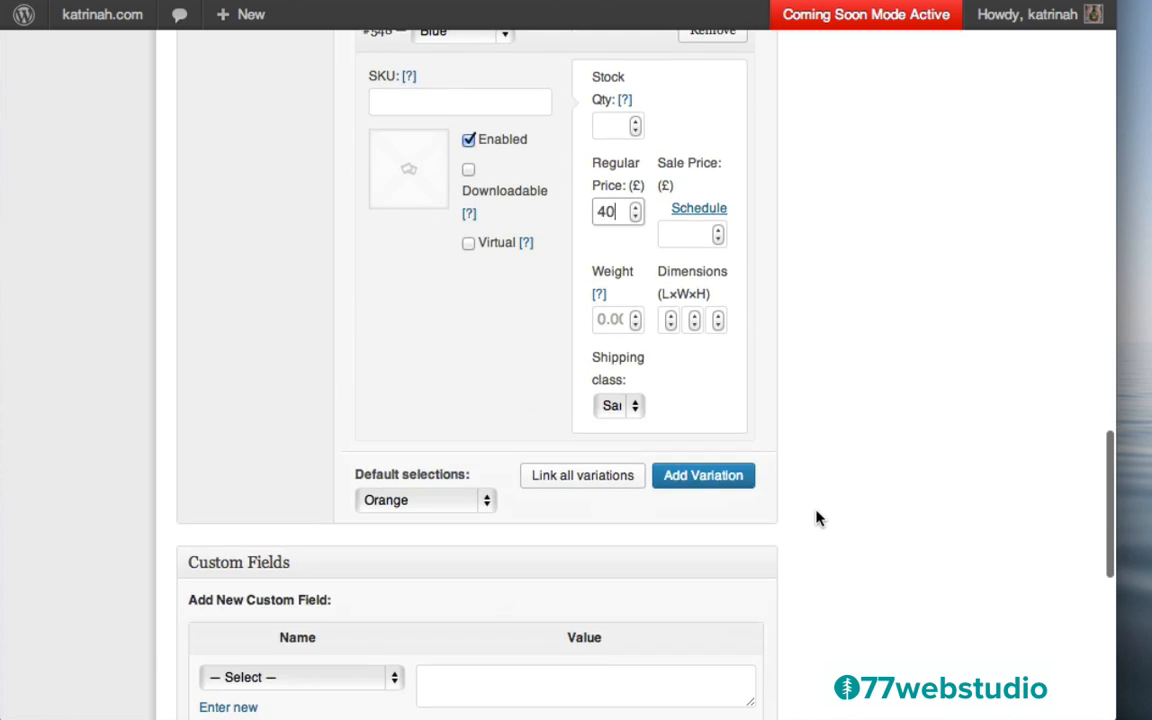
scroll(818, 517, "up", 4)
scroll(828, 365, "down", 10)
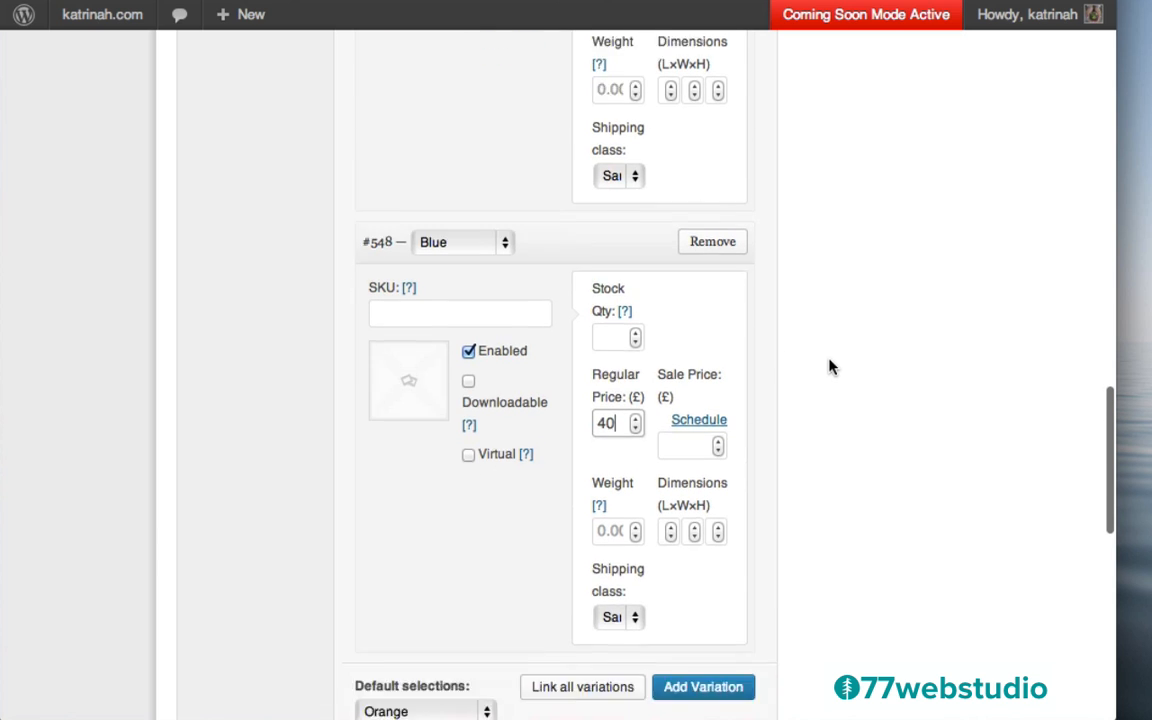
scroll(828, 365, "down", 3)
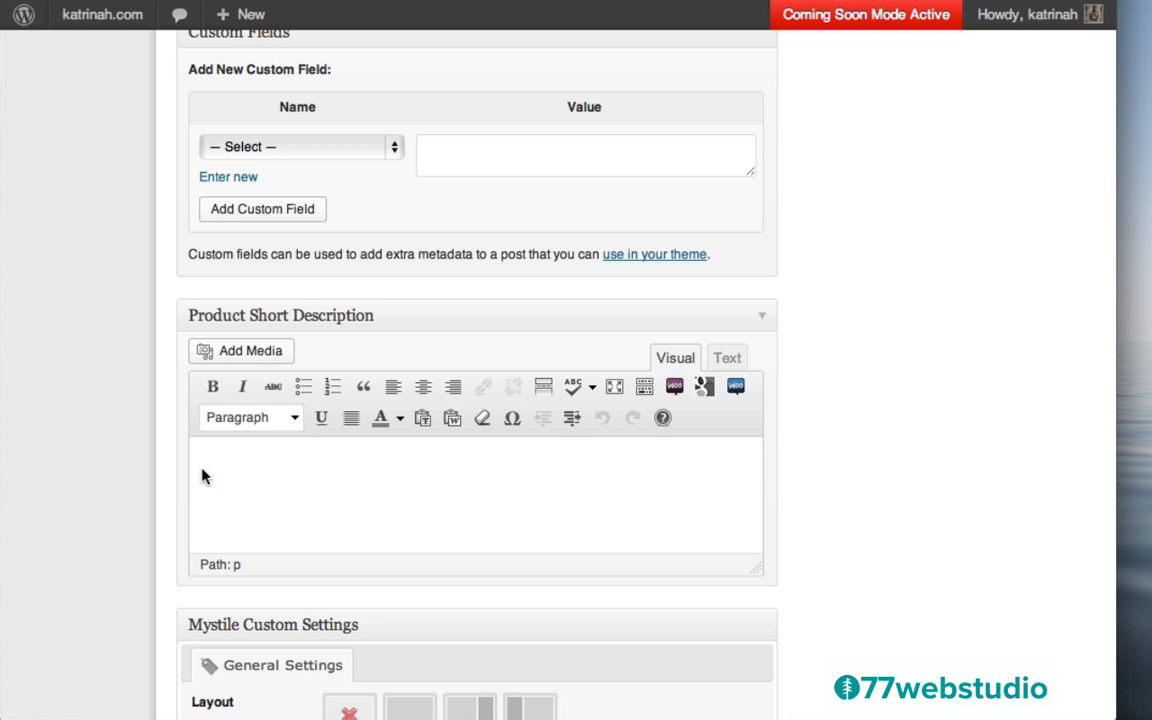
Paste Lorem ipsum into the short description and trim it to the first sentence
type("Lorem ipsum dolor sit amet, consectetur adipisicing elit, sed do eiusmod tempor incididunt ut labore et dolore magna aliqua. Ut enim ad minim veniam, quis nostrud exercitation ullamco laboris nisi ut aliquip ex ea commodo consequat. Duis aute irure dolor in reprehenderit in voluptate velit esse cillum dolore eu fugiat nulla pariatur. Excepteur sint occaecat cupidatat non proident, sunt in culpa qui officia deserunt mollit anim id est laborum.")
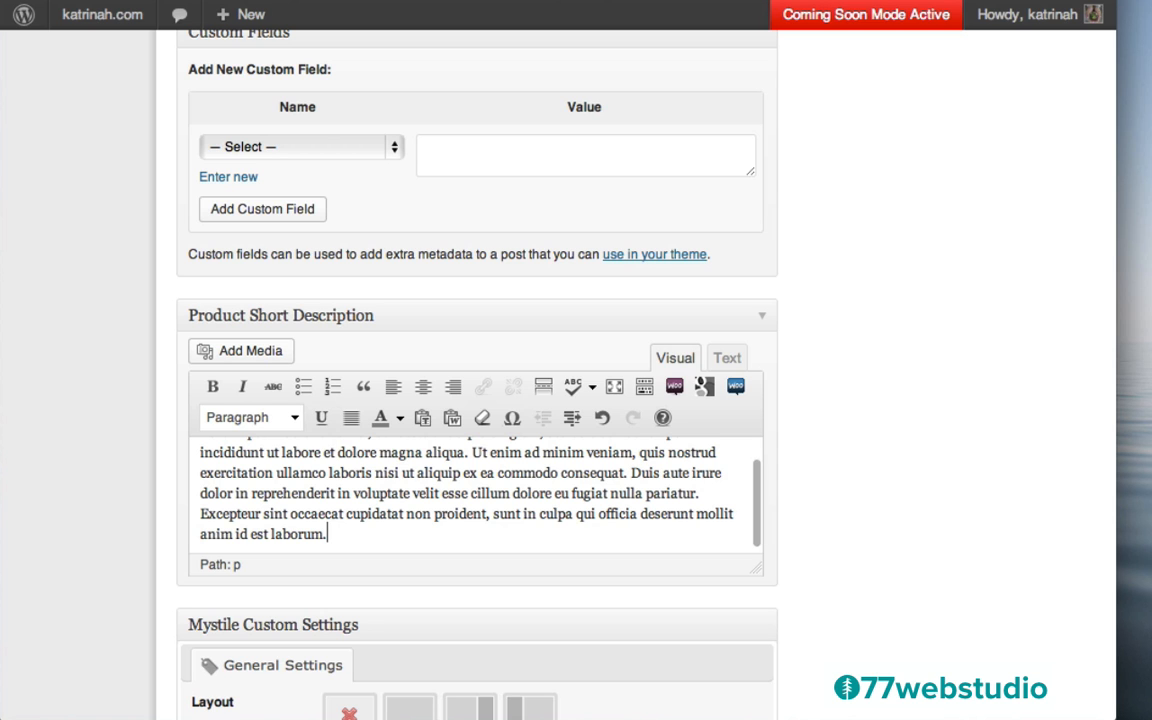
scroll(397, 467, "up", 1)
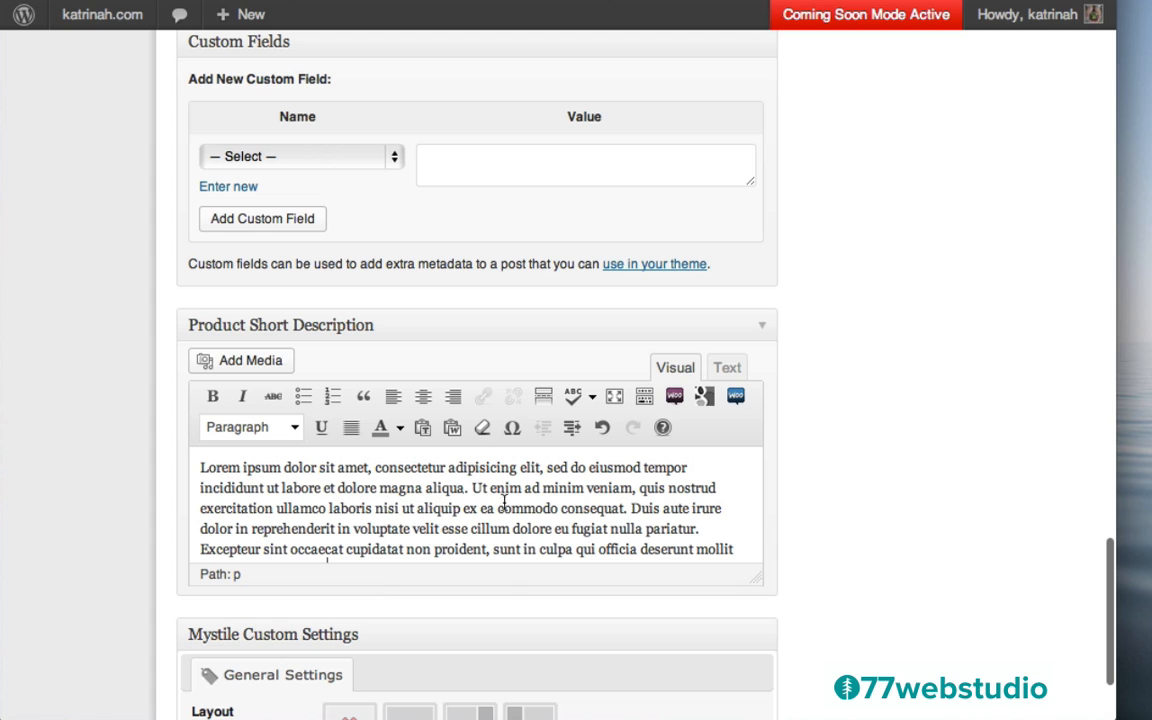
left_click_drag(471, 488, 740, 556)
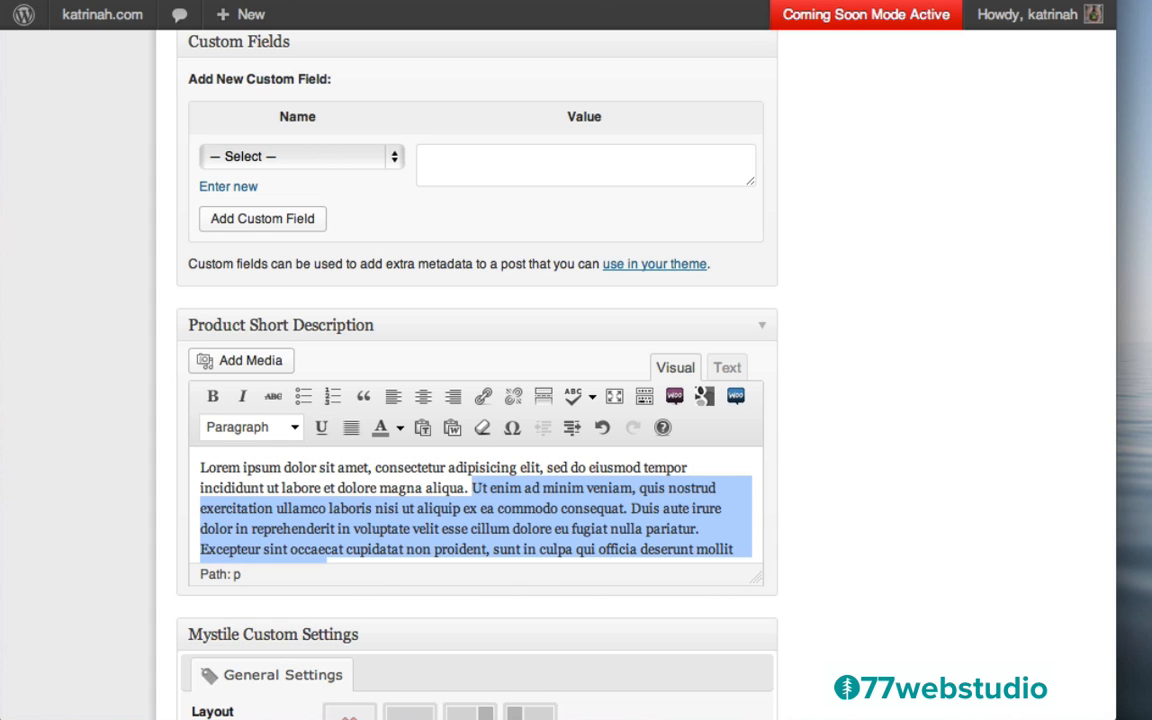
key("BackSpace")
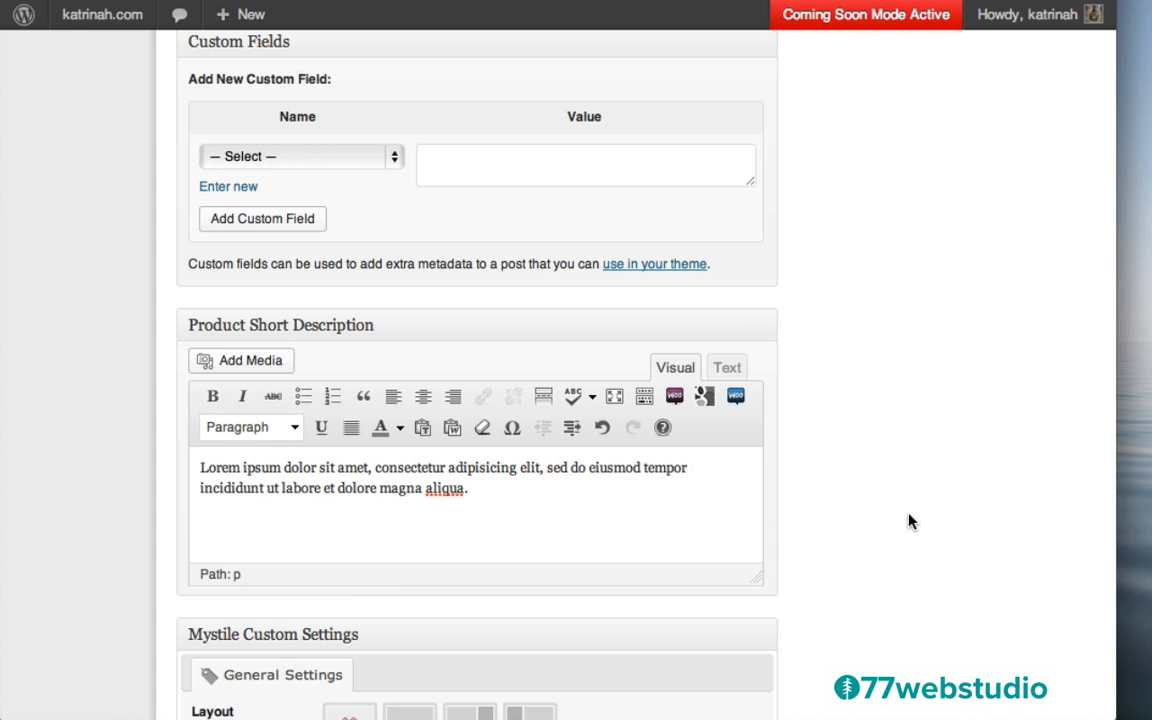
scroll(865, 510, "down", 3)
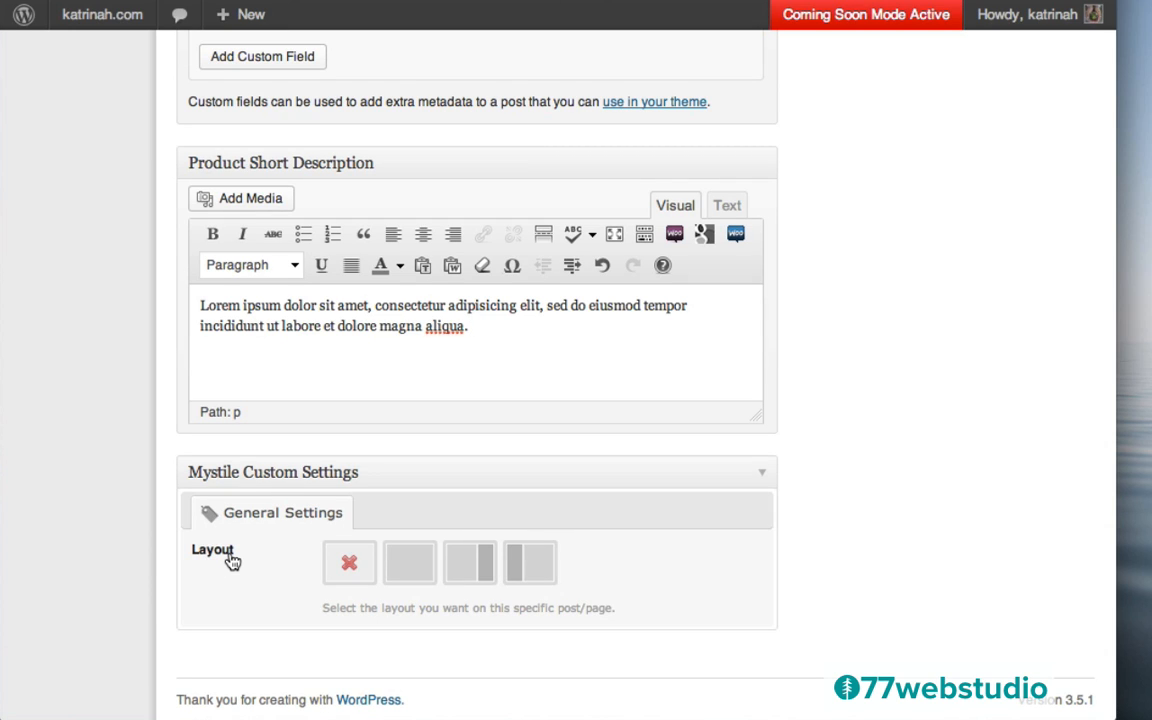
Choose the full-width page layout for the Yoga Mat
left_click(411, 560)
scroll(900, 350, "up", 15)
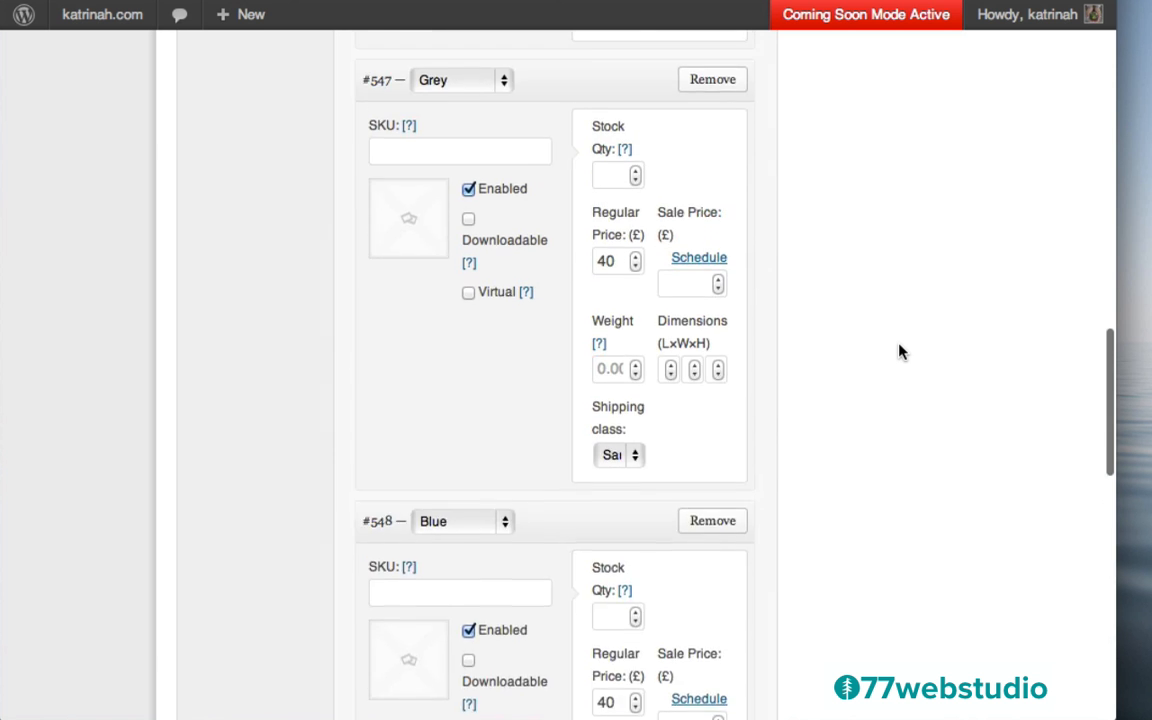
scroll(899, 348, "up", 10)
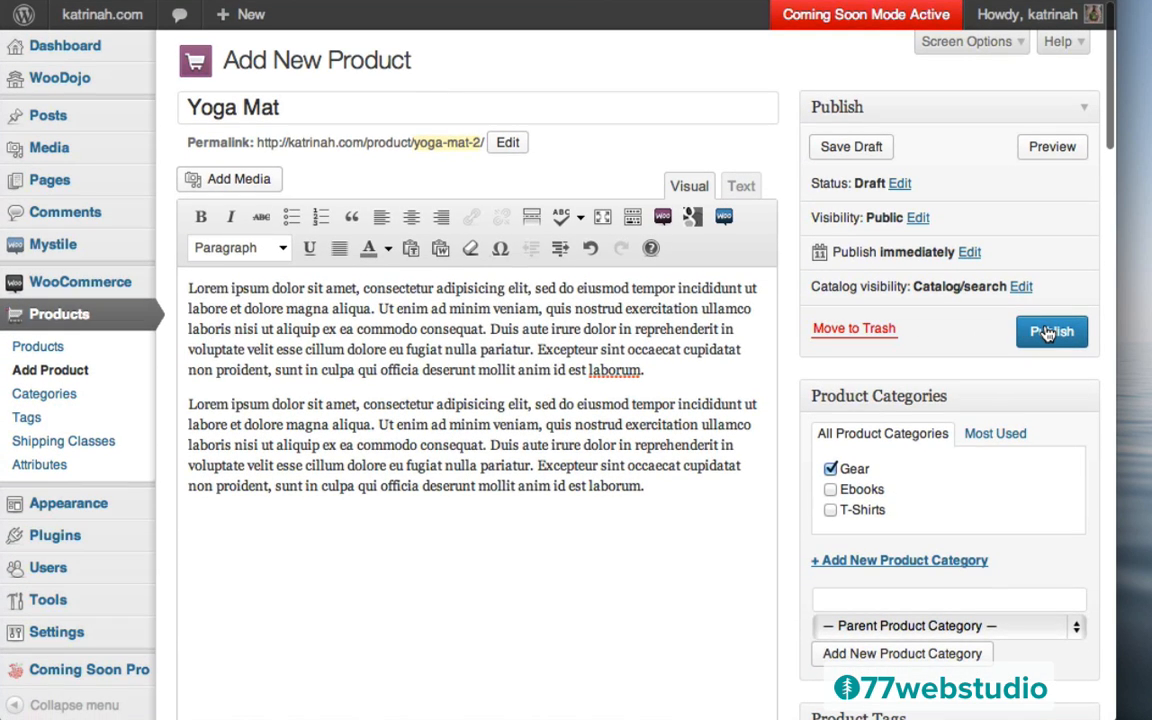
Publish the Yoga Mat and open its storefront page, viewing the enlarged mat image
left_click(1048, 335)
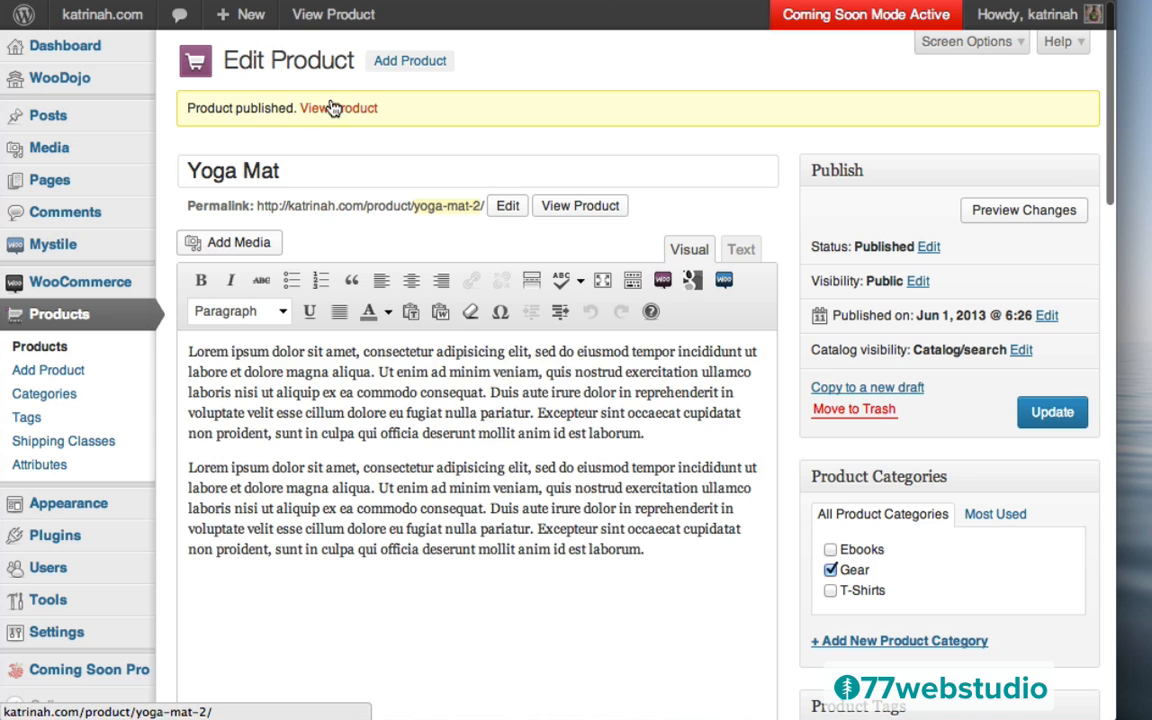
left_click(340, 114)
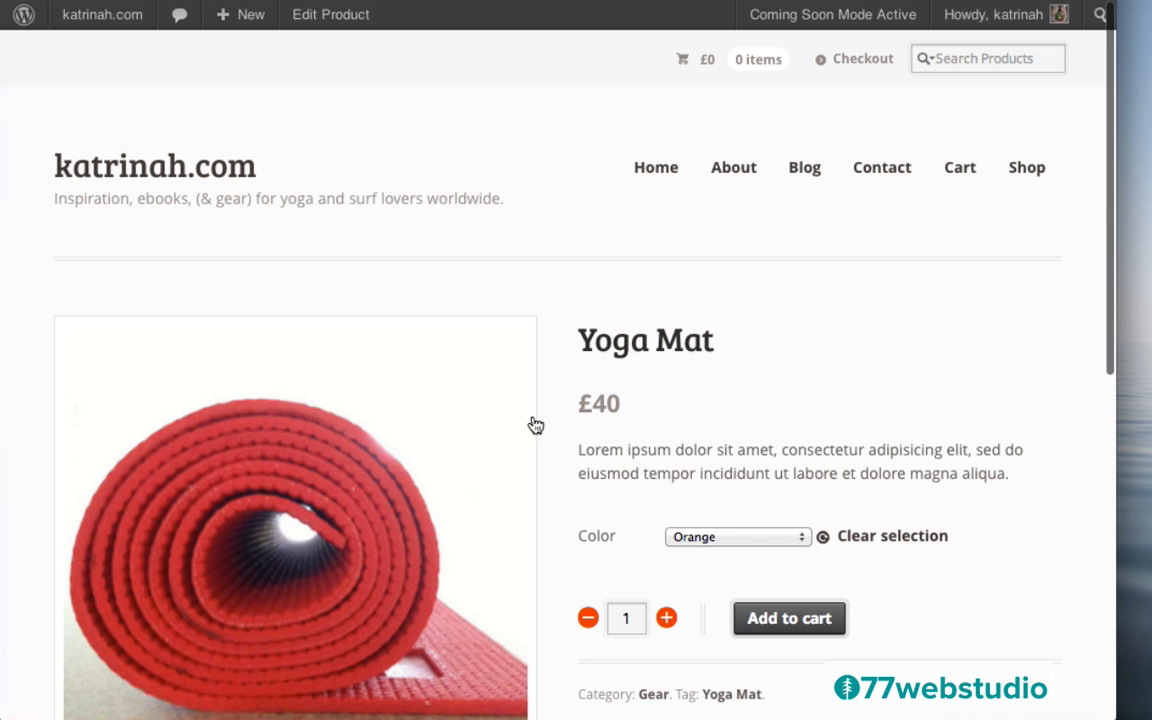
scroll(728, 445, "down", 3)
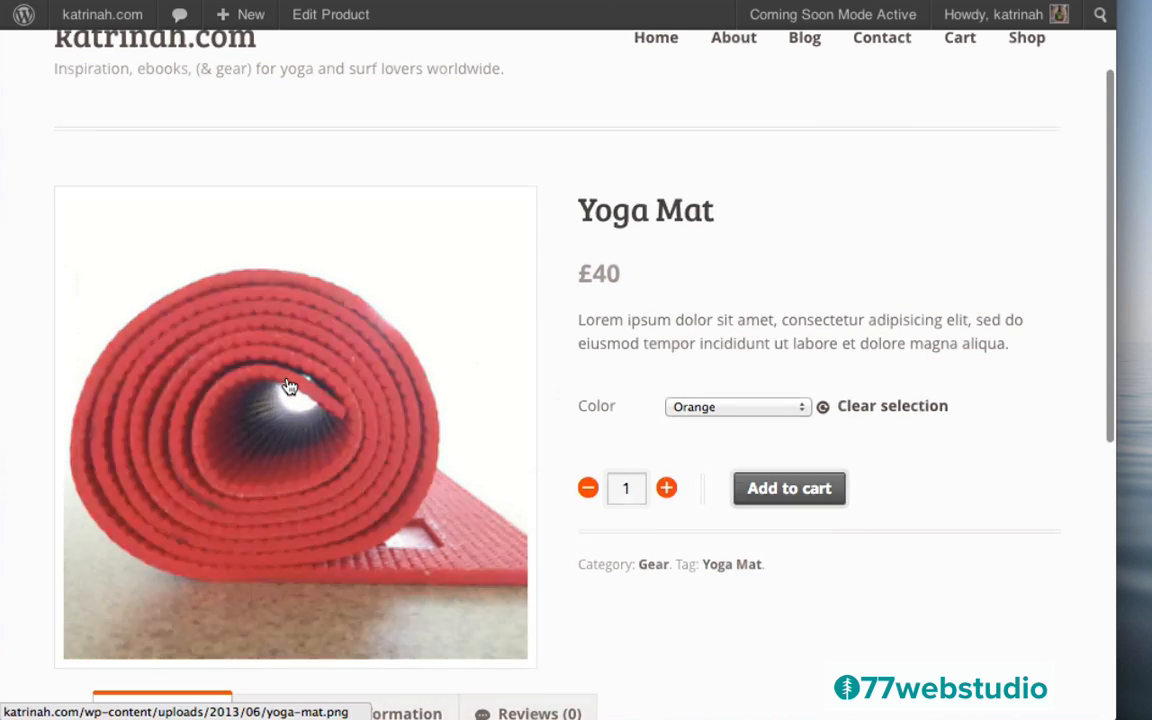
left_click(289, 388)
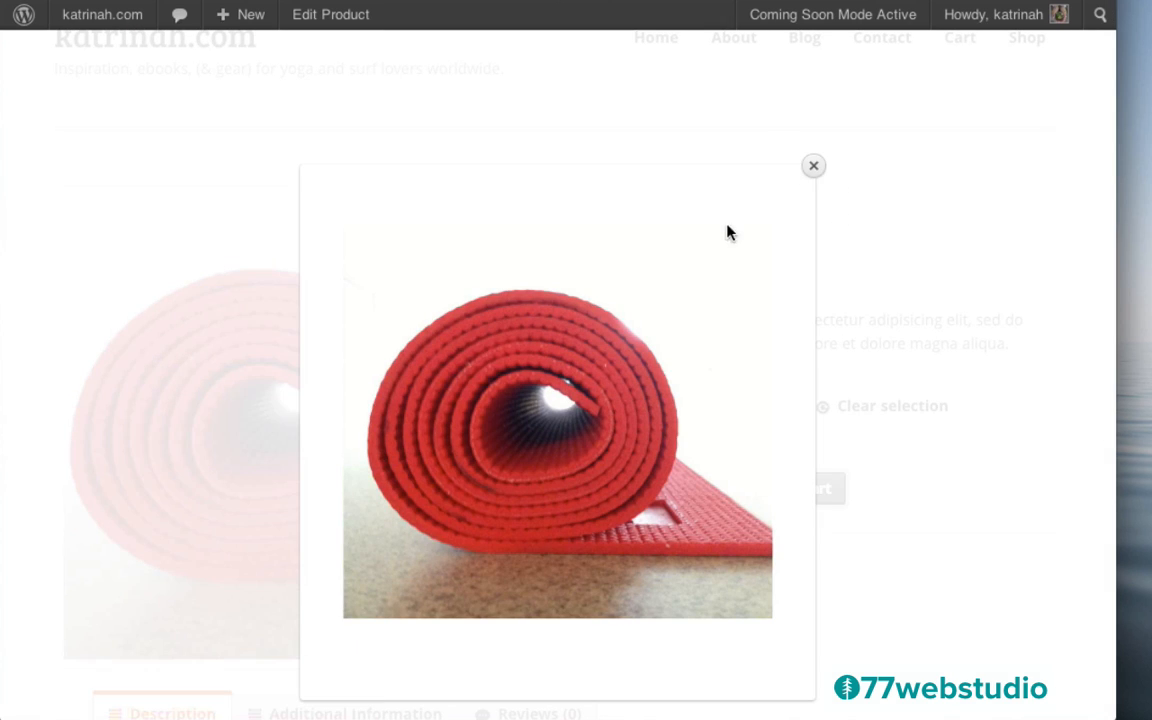
left_click(813, 166)
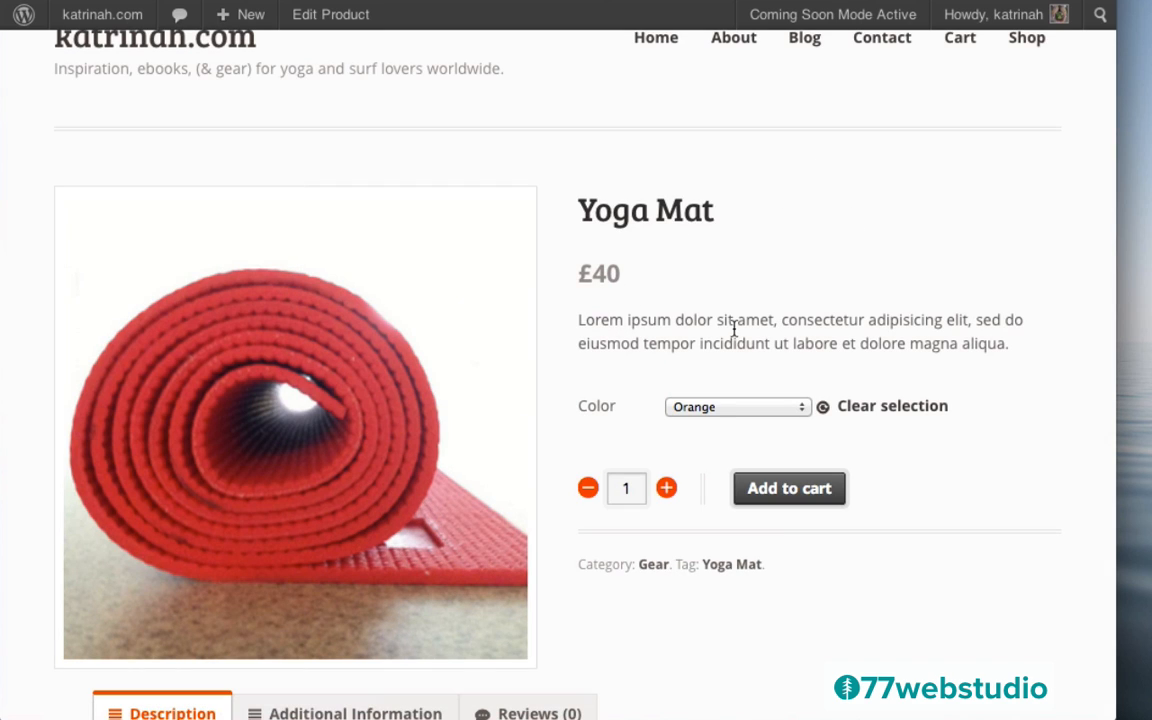
Choose Orange in the product page's Color dropdown
left_click(706, 410)
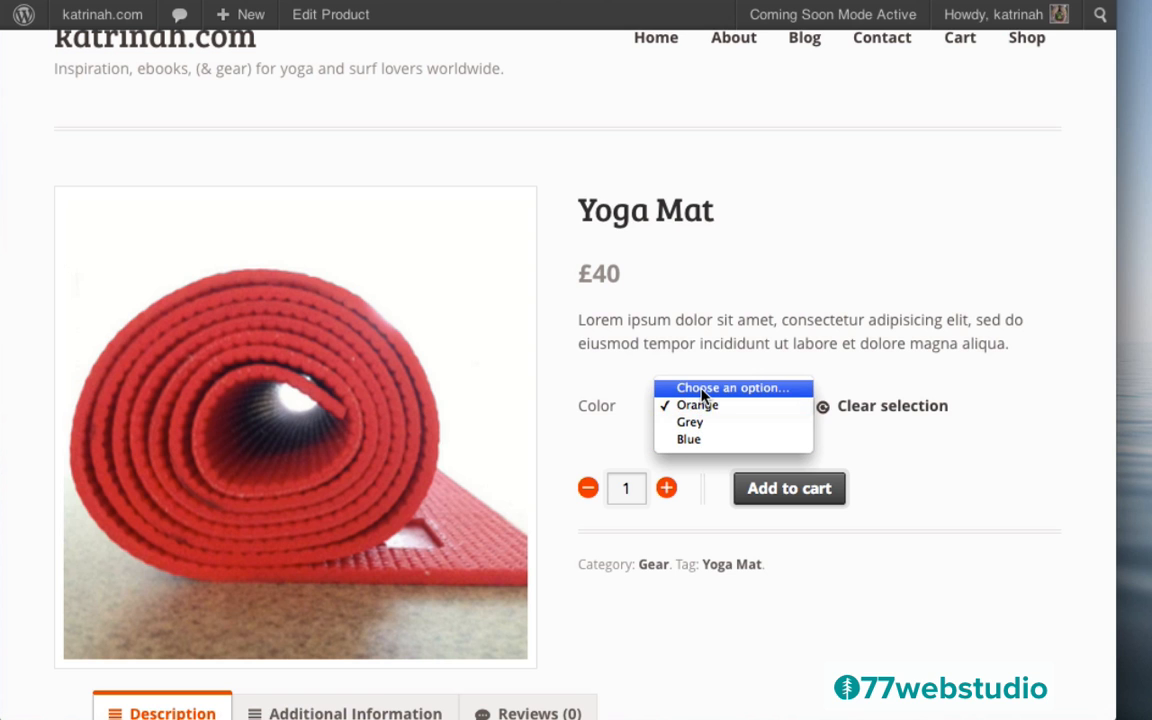
left_click(771, 330)
scroll(967, 604, "down", 5)
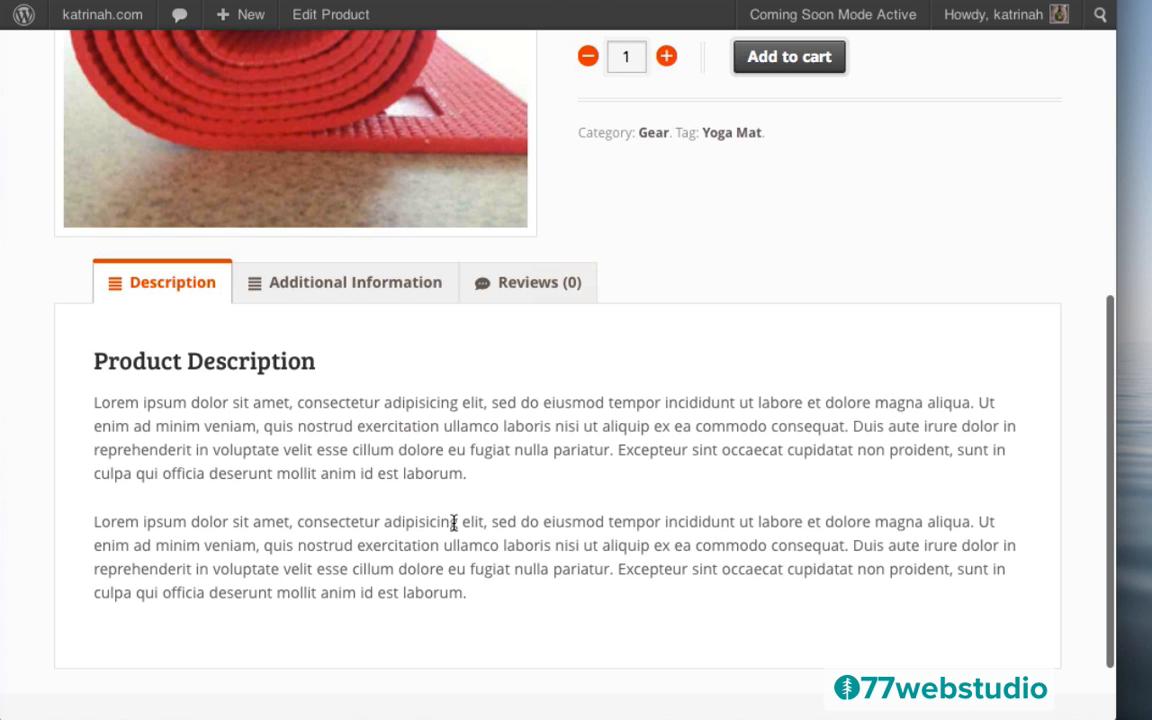
Review the Yoga Mat's Additional Information and Reviews tabs
left_click(340, 286)
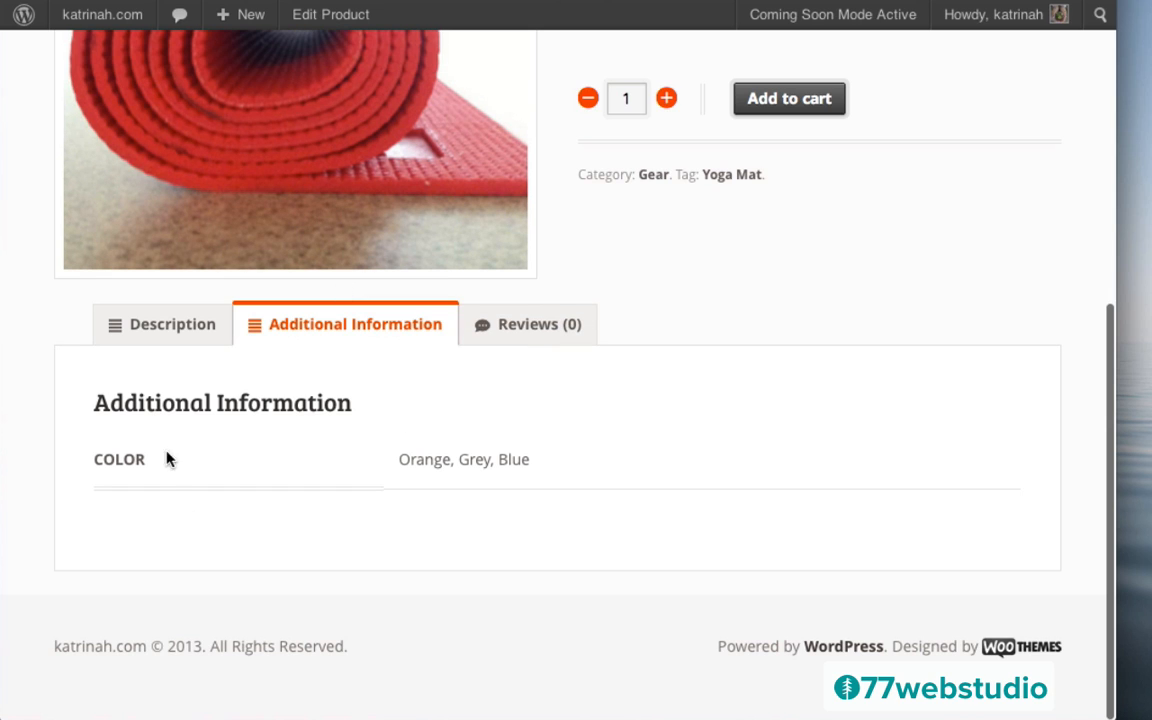
left_click(509, 324)
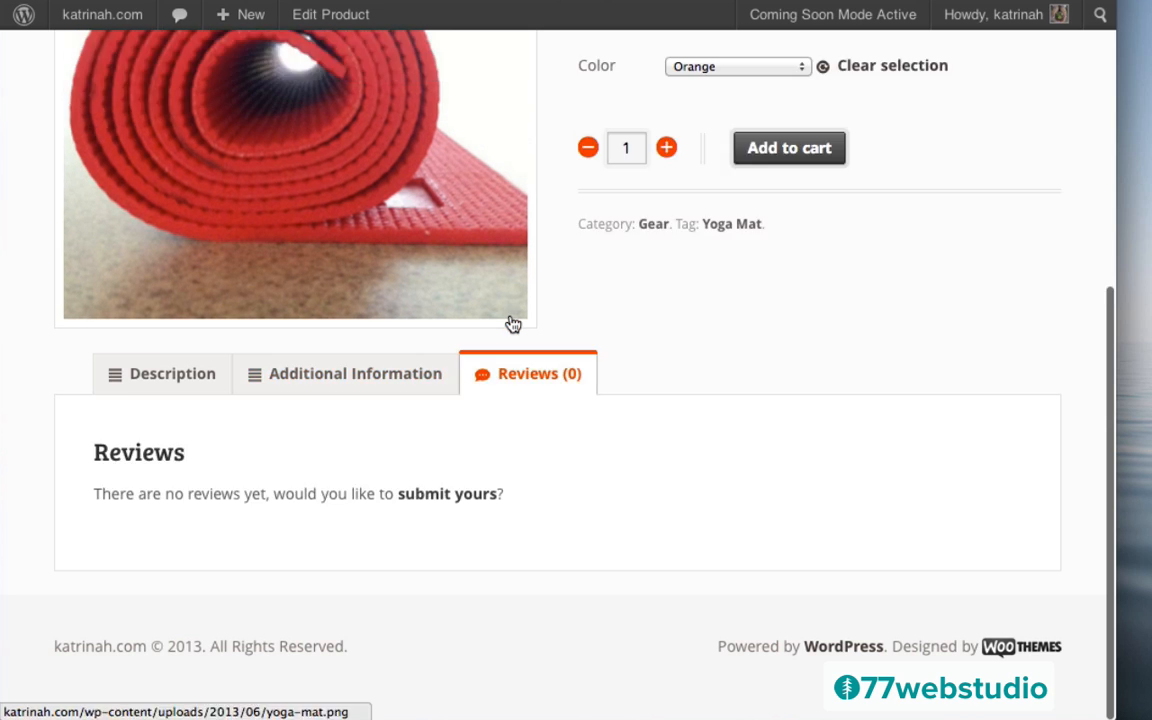
scroll(836, 363, "up", 5)
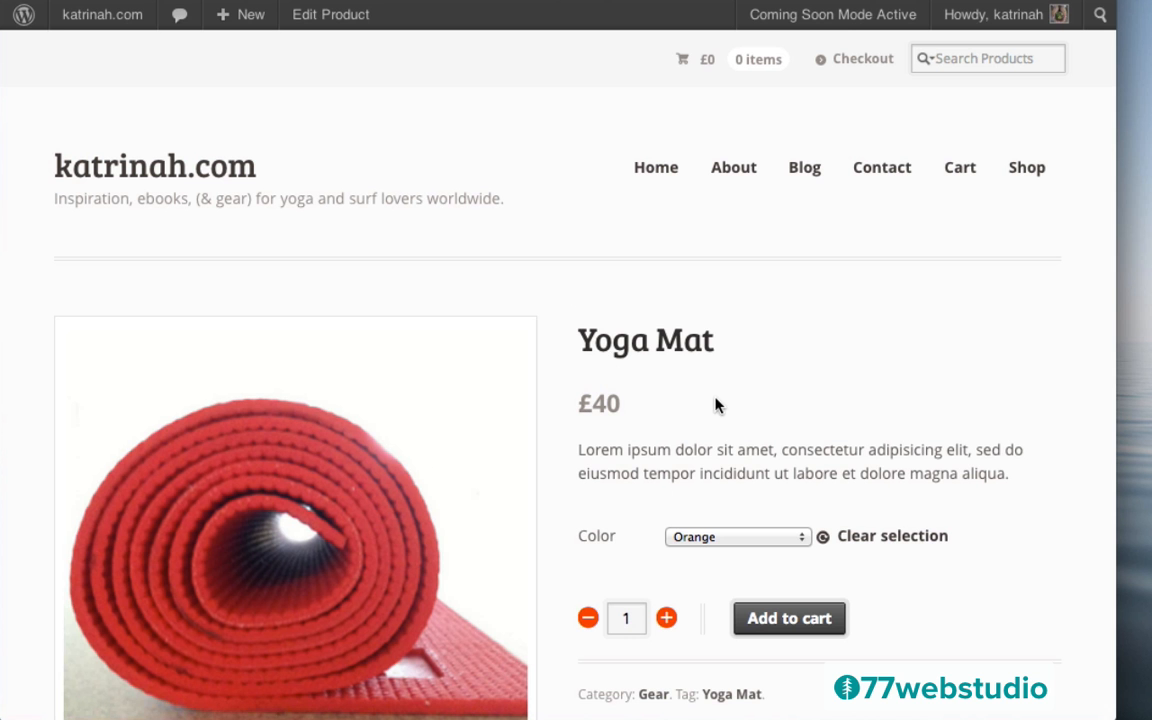
scroll(949, 480, "down", 6)
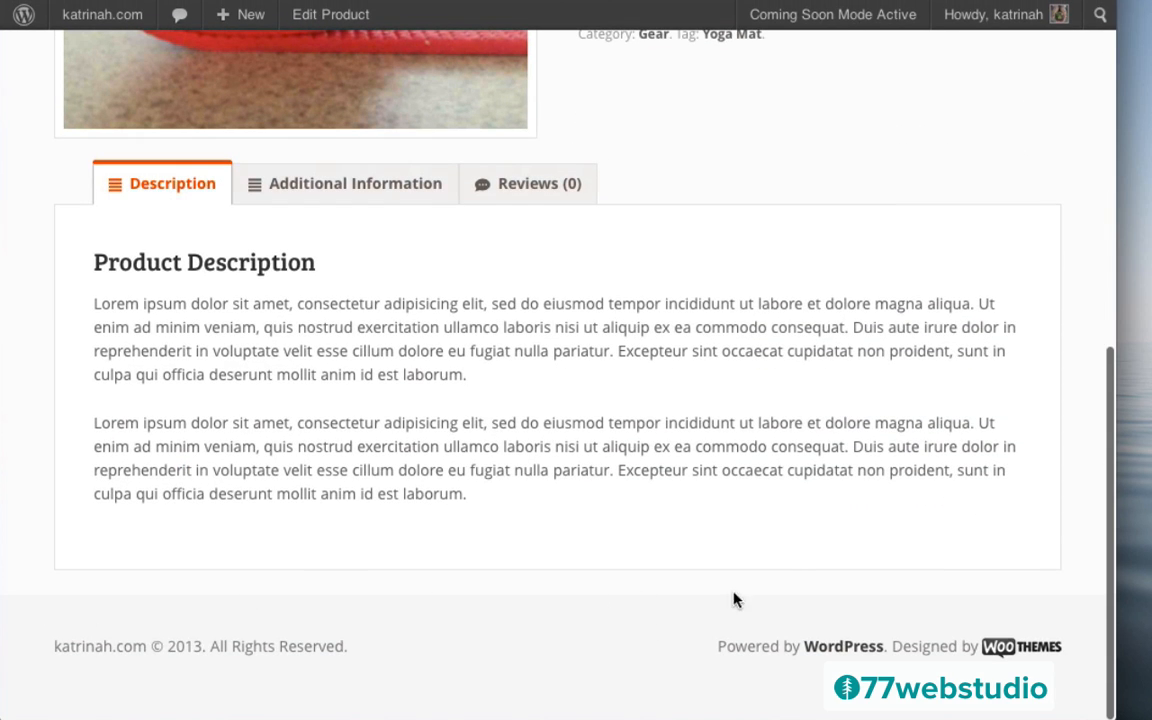
scroll(784, 478, "up", 4)
scroll(784, 486, "up", 3)
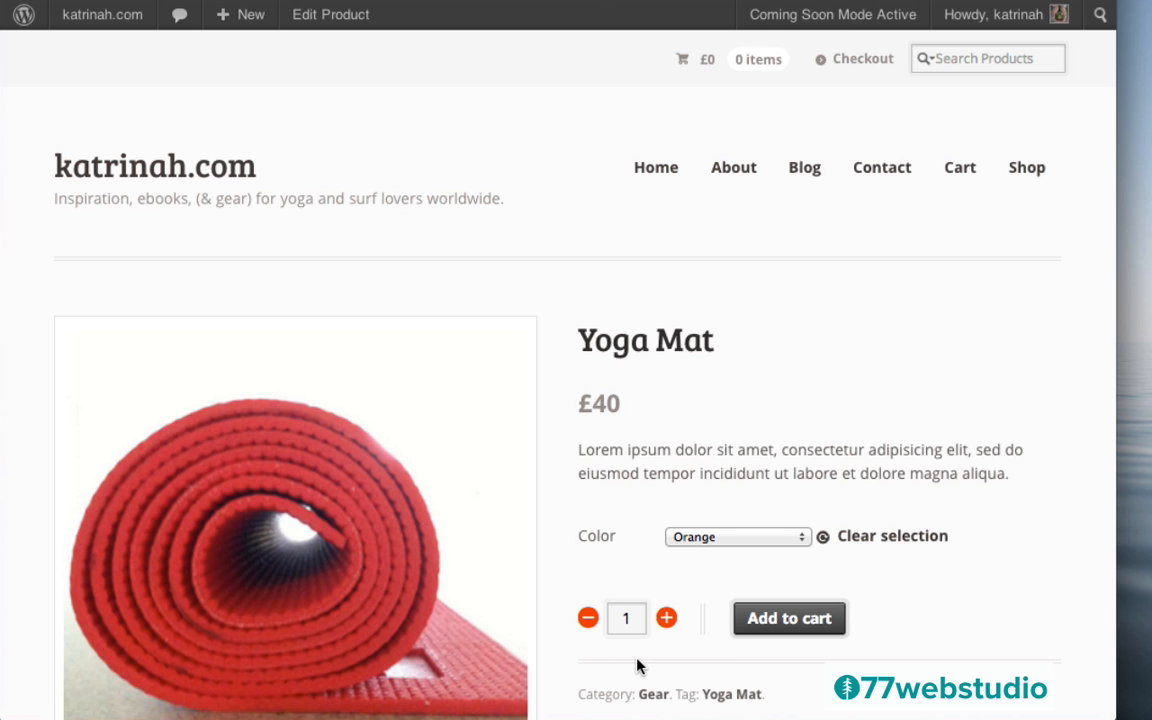
scroll(1003, 448, "down", 6)
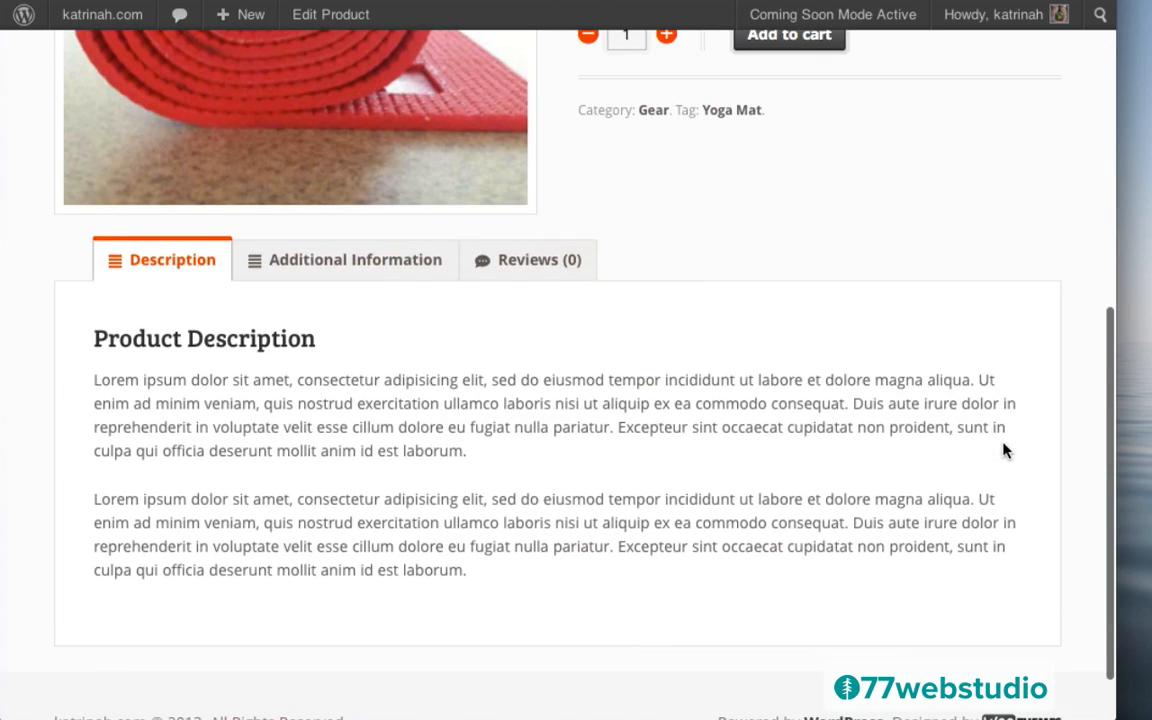
scroll(1005, 450, "down", 2)
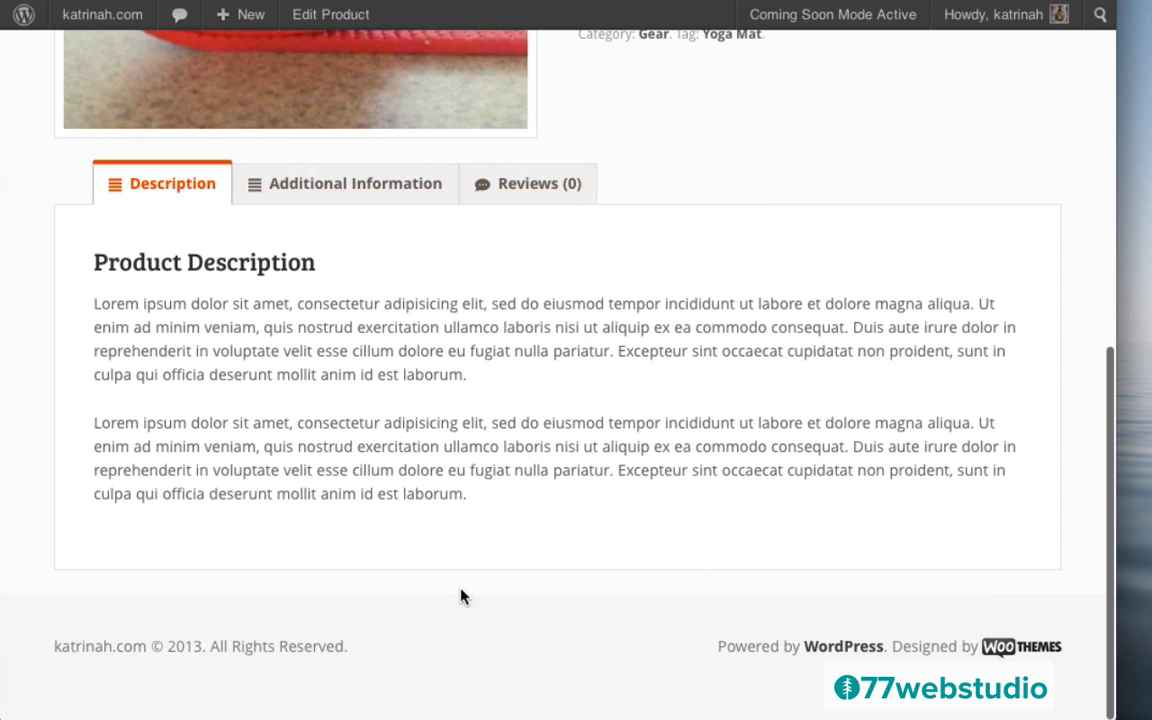
scroll(818, 447, "up", 10)
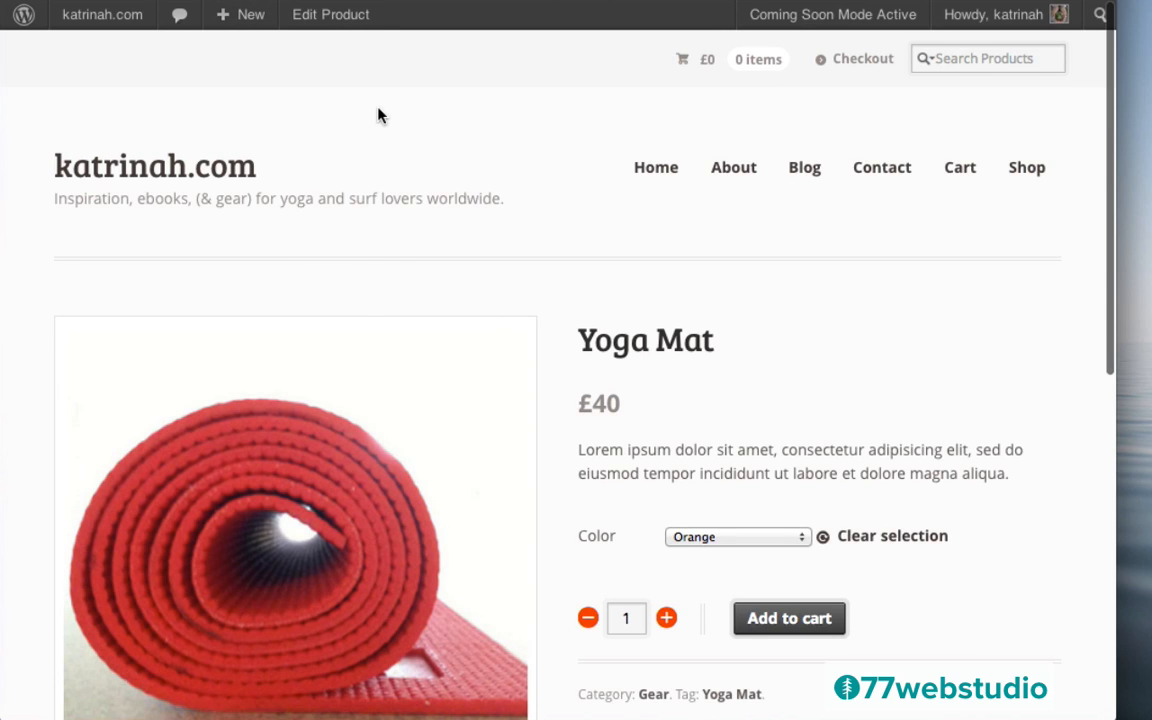
Add the tag Yoga to the Yoga Mat product alongside Yoga Mat
left_click(327, 16)
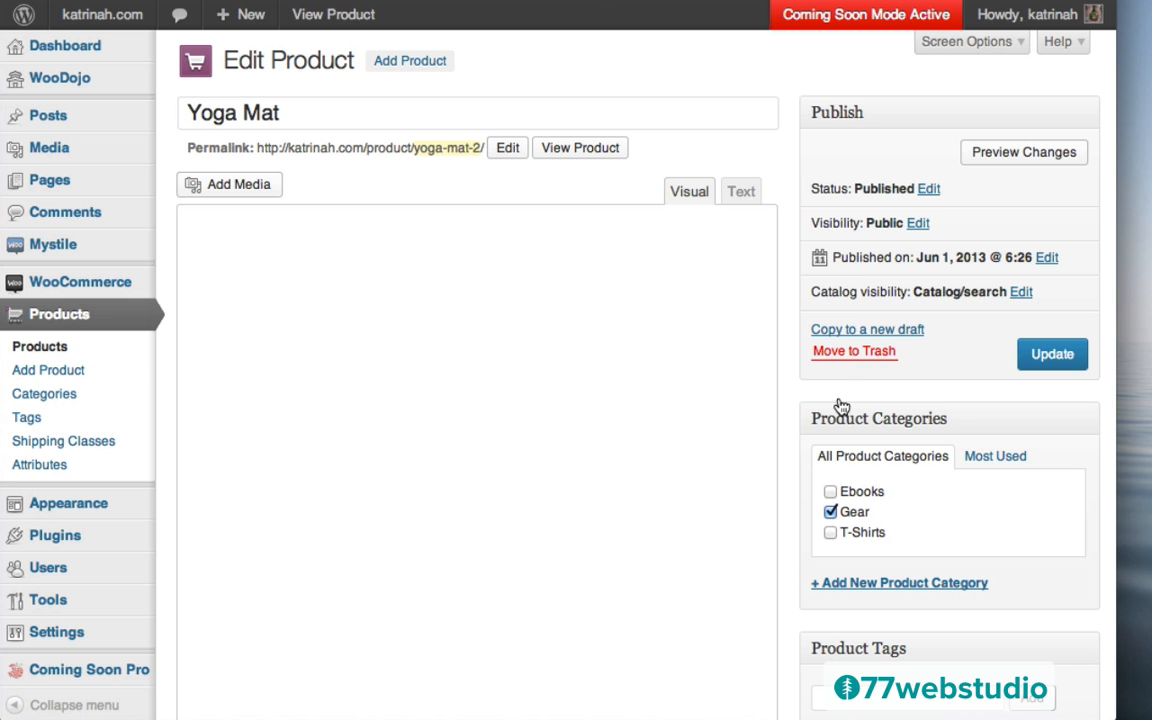
scroll(842, 406, "down", 10)
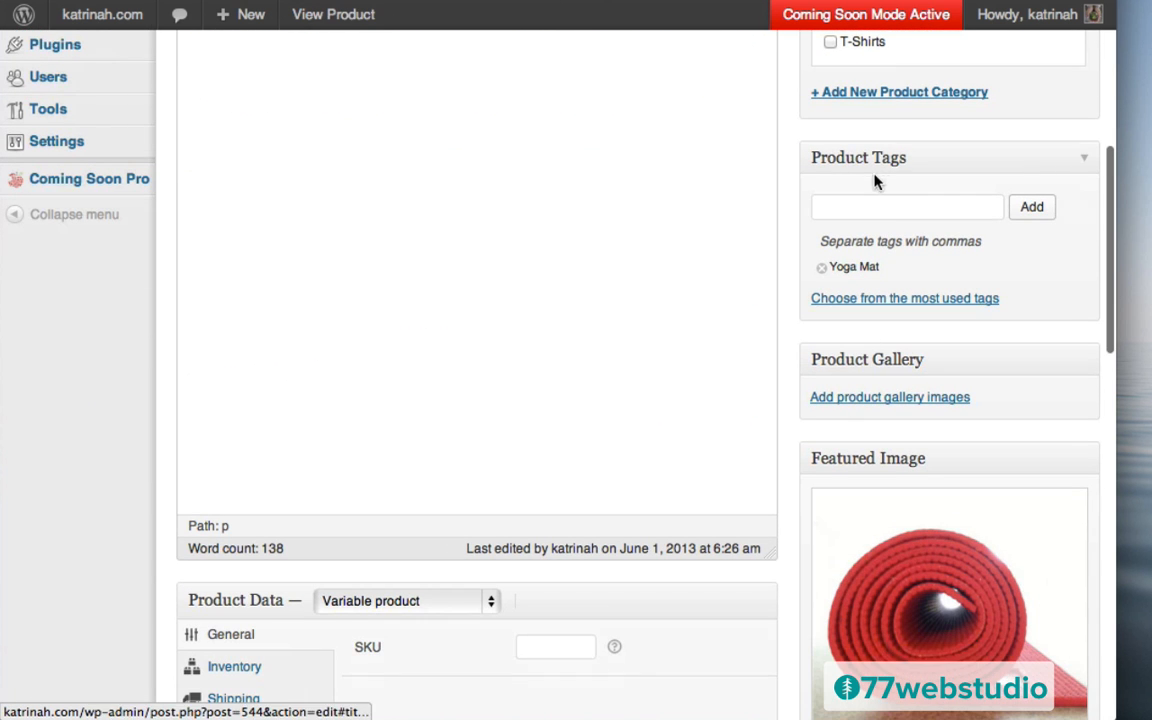
left_click(847, 205)
type("Yoga")
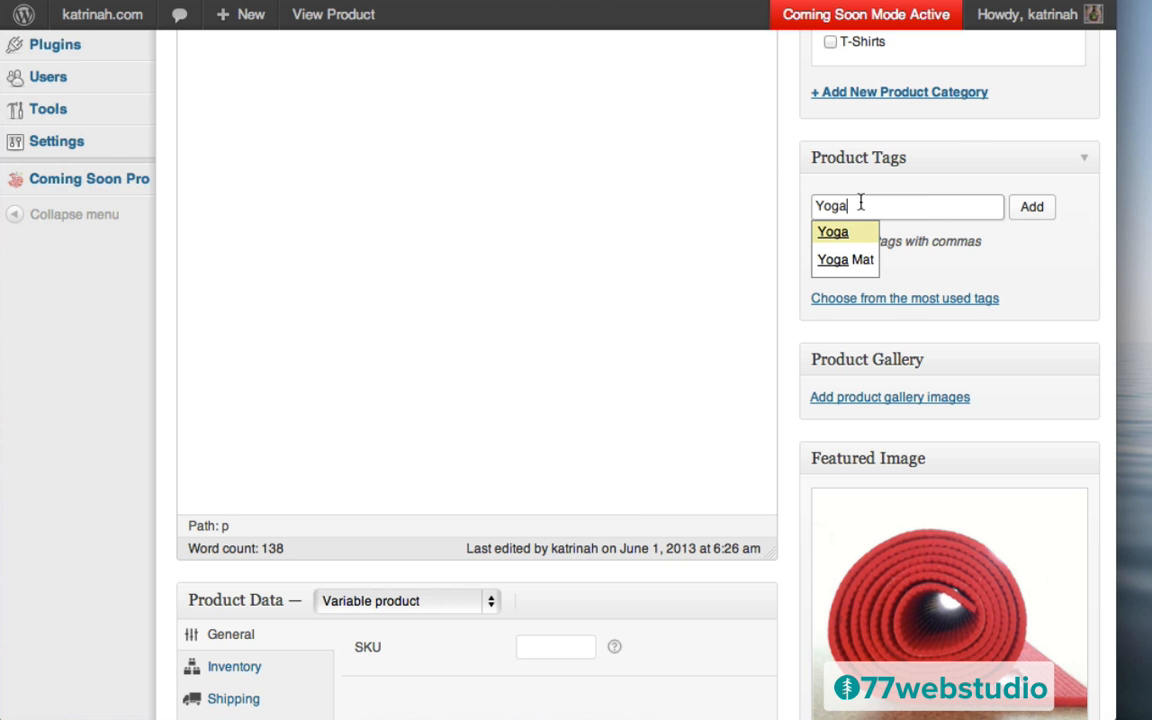
left_click(1034, 209)
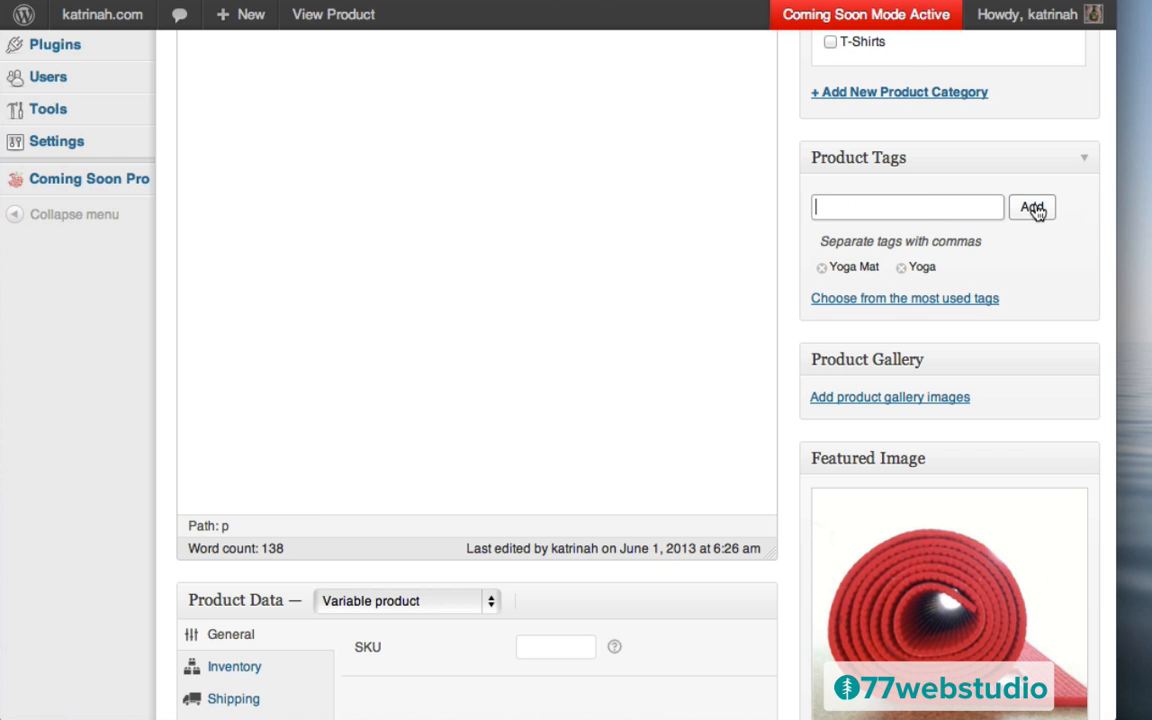
Update the Yoga Mat product and go to its live product page
scroll(1036, 210, "up", 10)
left_click(1052, 358)
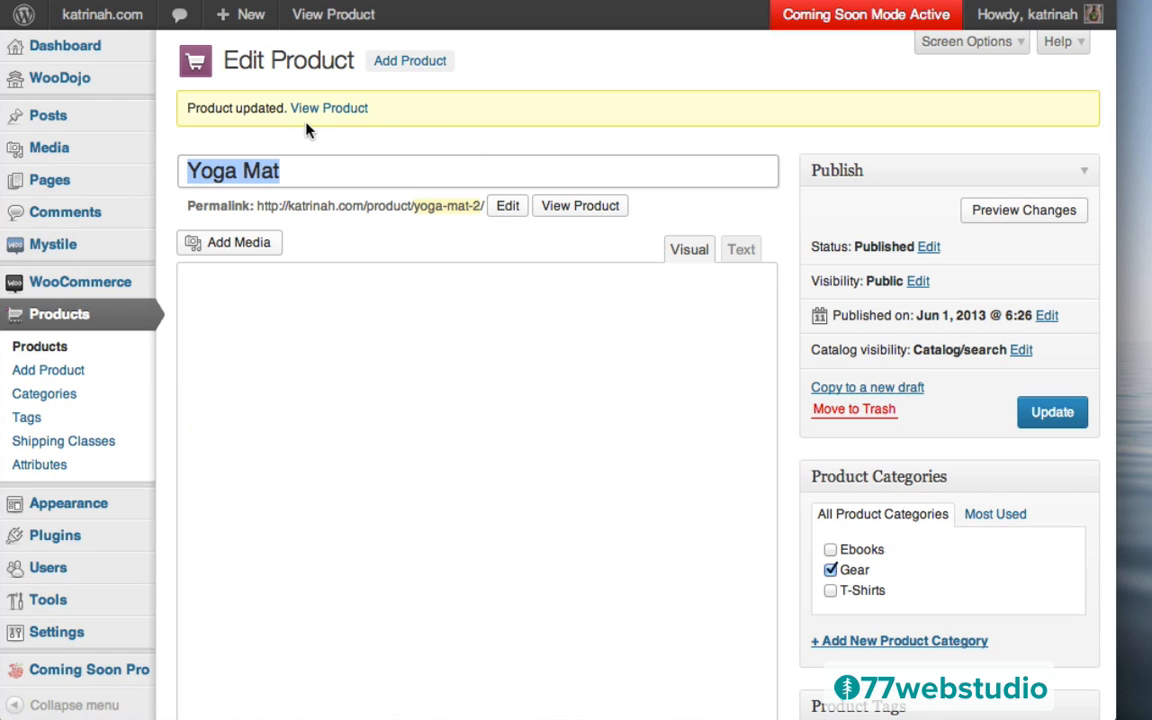
left_click(309, 116)
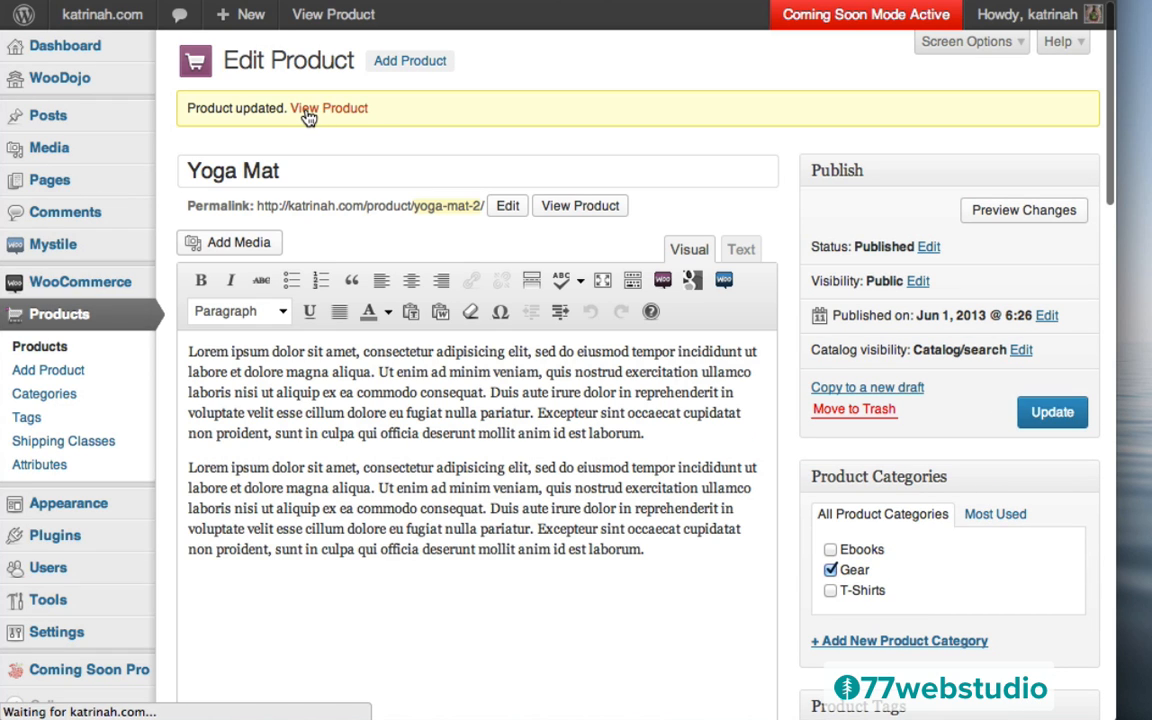
Check the Yoga and Yoga Mat tags, then find Product Categories (Ebooks, Gear, T-Shirts) on the home page
scroll(520, 390, "down", 10)
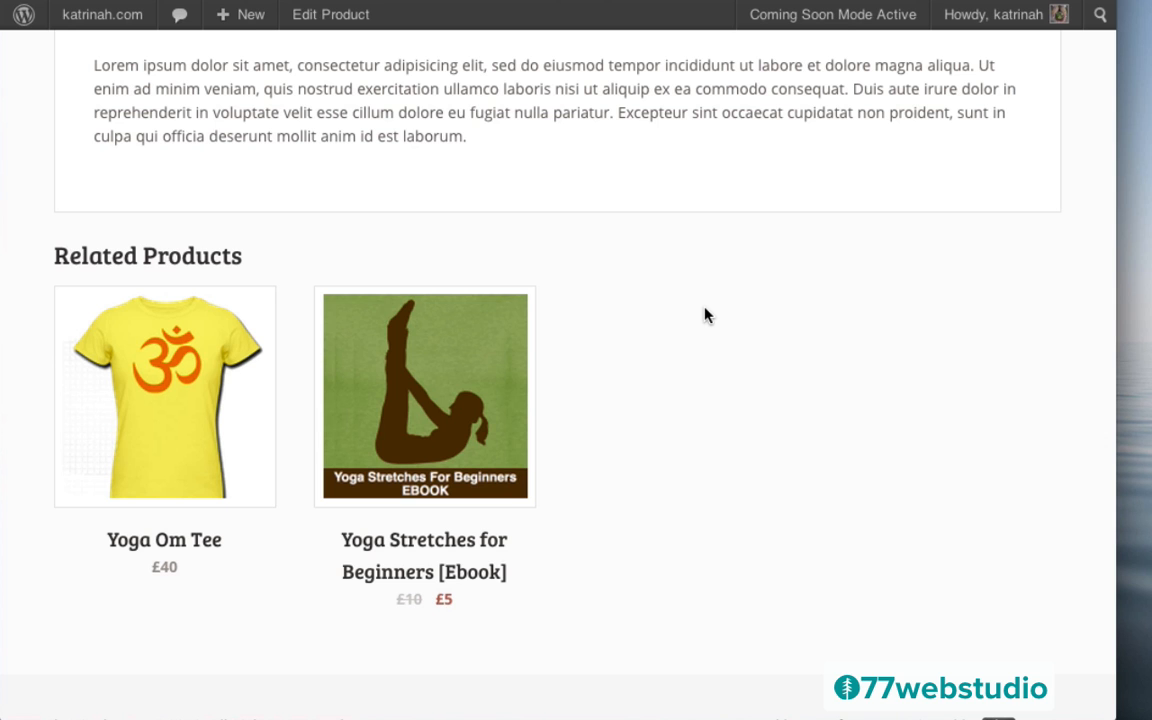
scroll(704, 315, "up", 10)
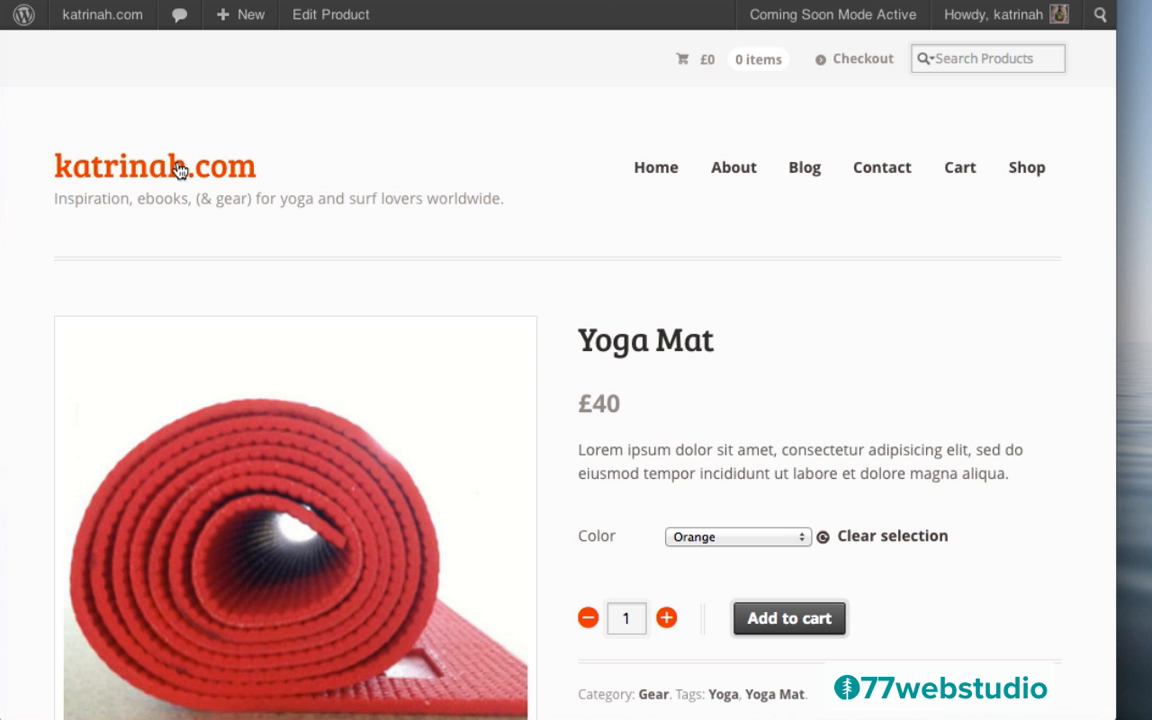
left_click(120, 170)
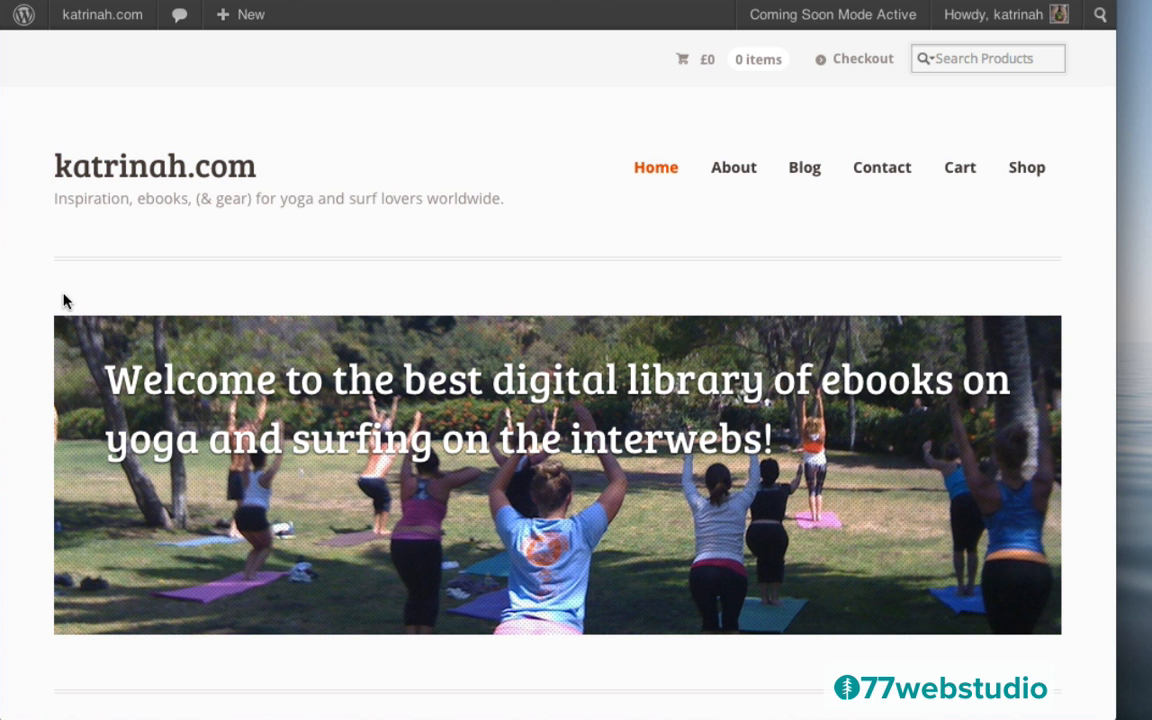
scroll(41, 303, "down", 6)
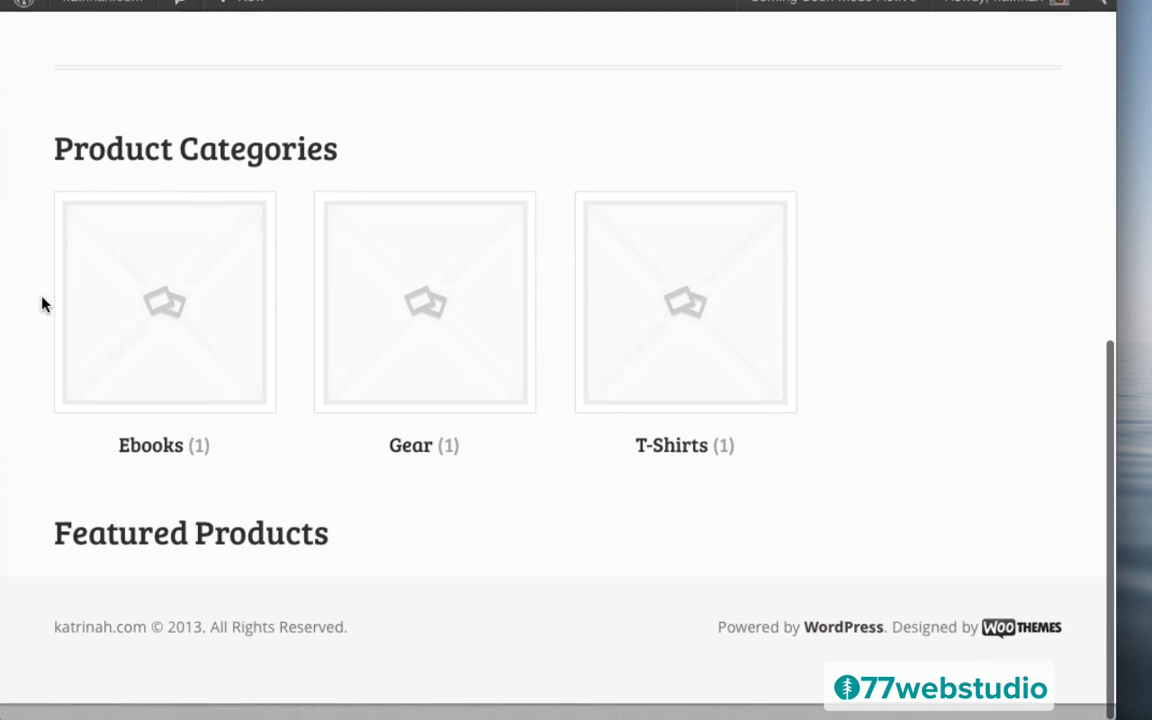
scroll(41, 303, "up", 5)
scroll(41, 303, "down", 5)
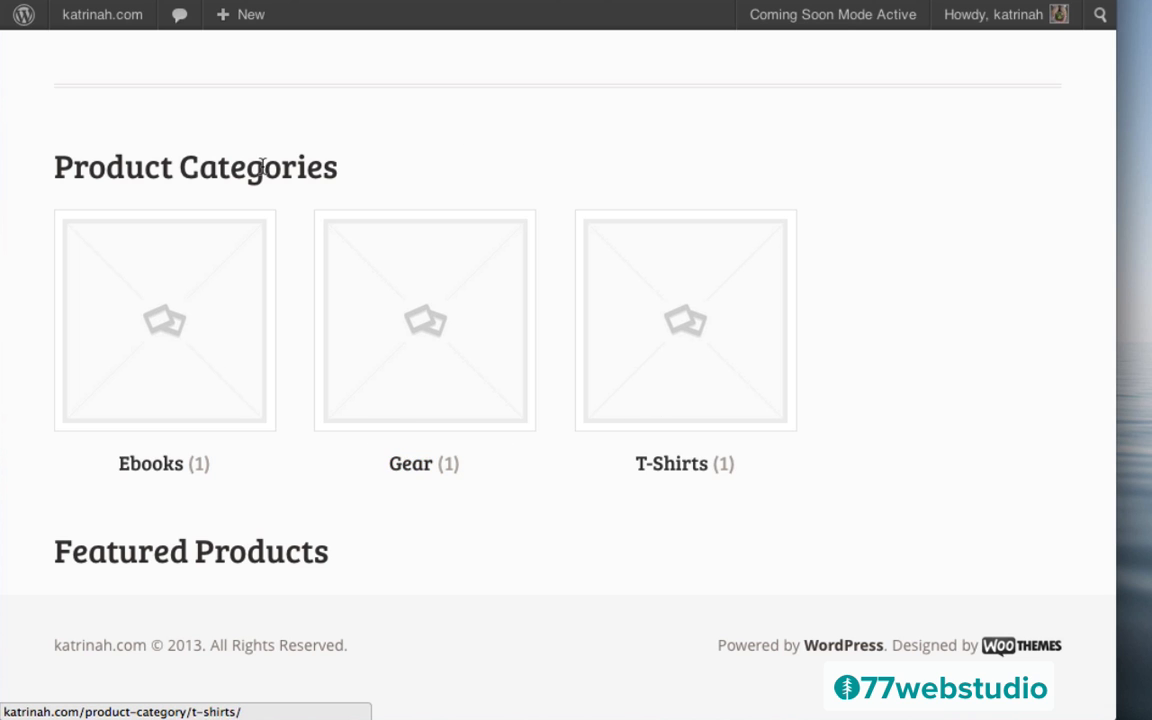
scroll(426, 257, "up", 10)
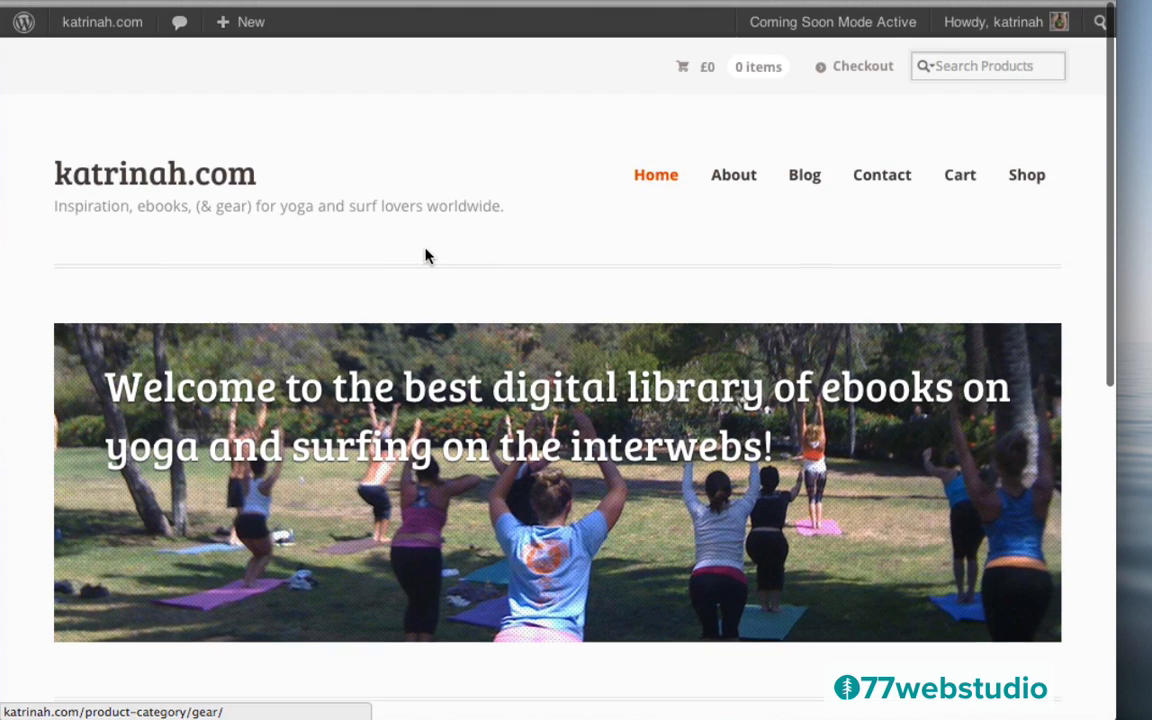
scroll(425, 256, "down", 9)
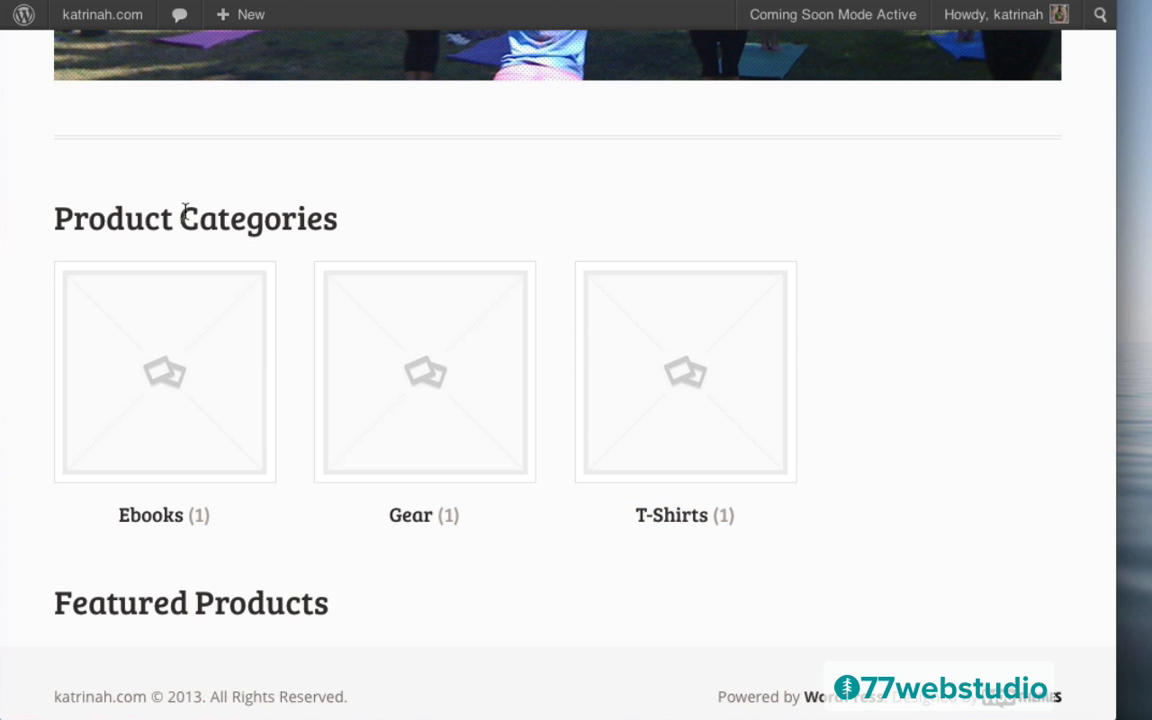
scroll(249, 322, "up", 10)
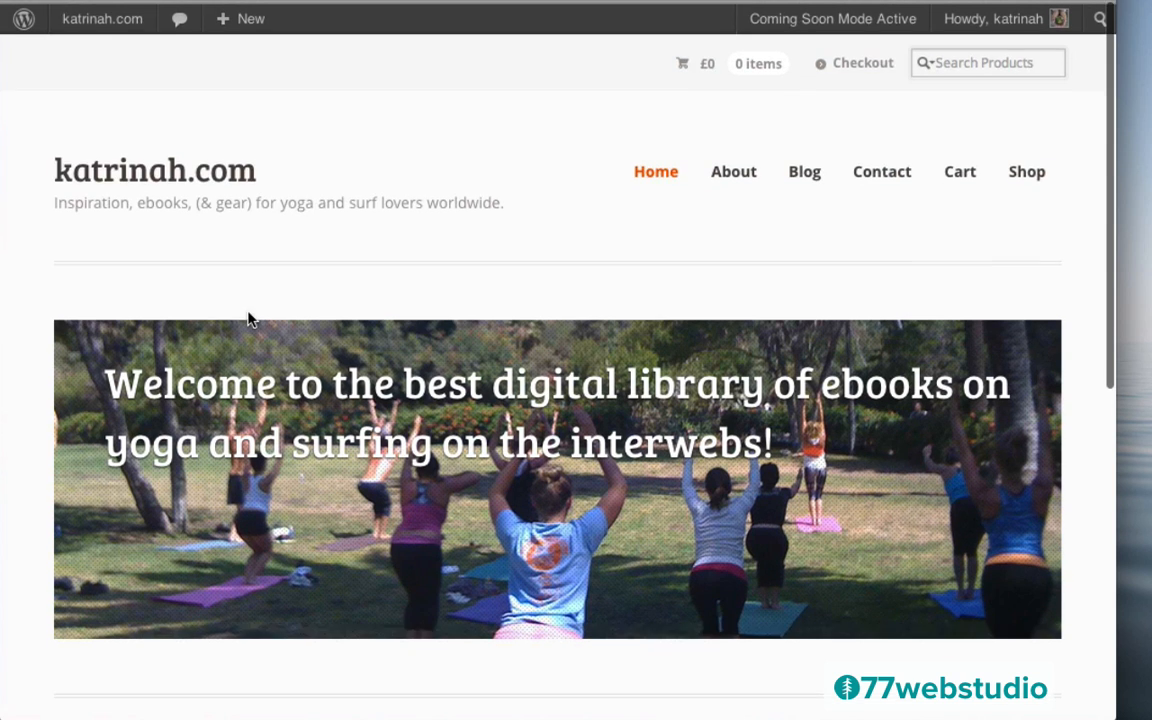
Return to the admin Dashboard and go to Products › Categories
mouse_move(95, 25)
left_click(96, 47)
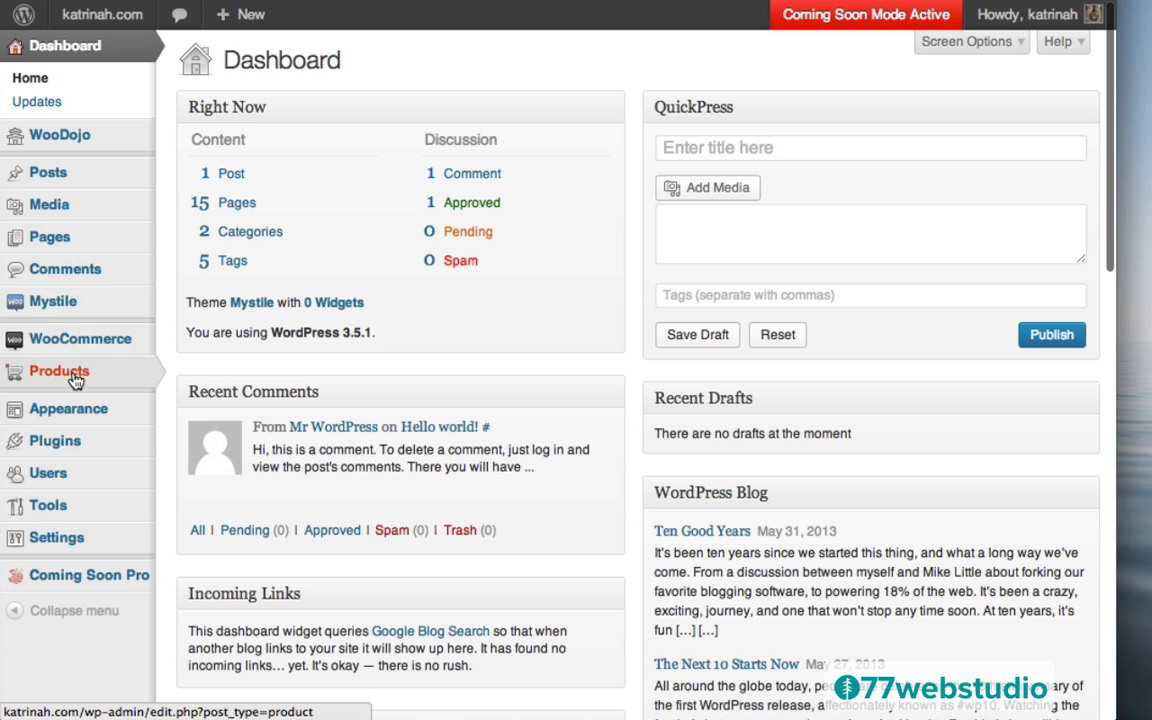
mouse_move(68, 376)
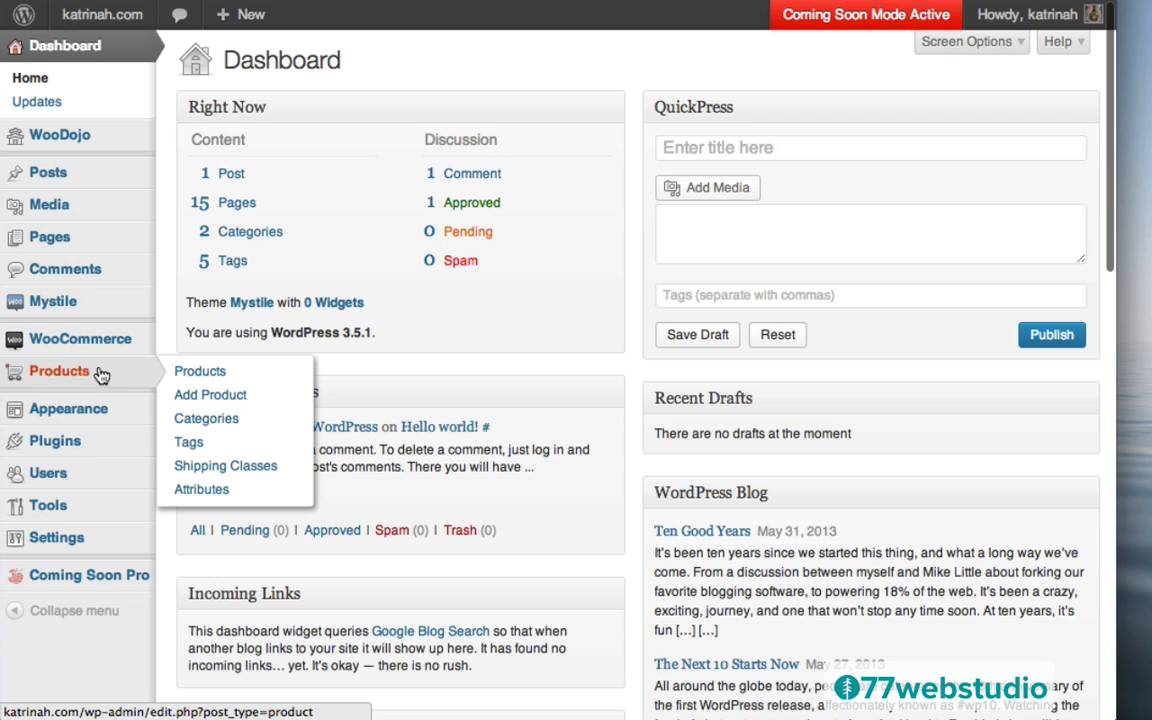
left_click(214, 420)
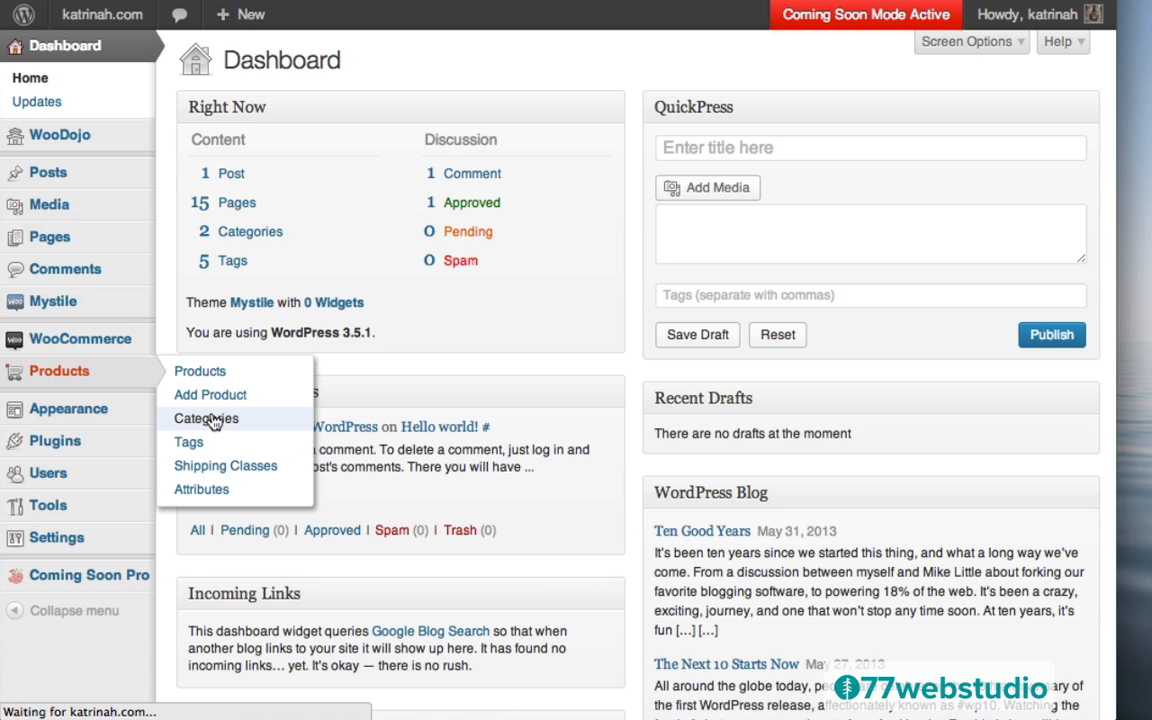
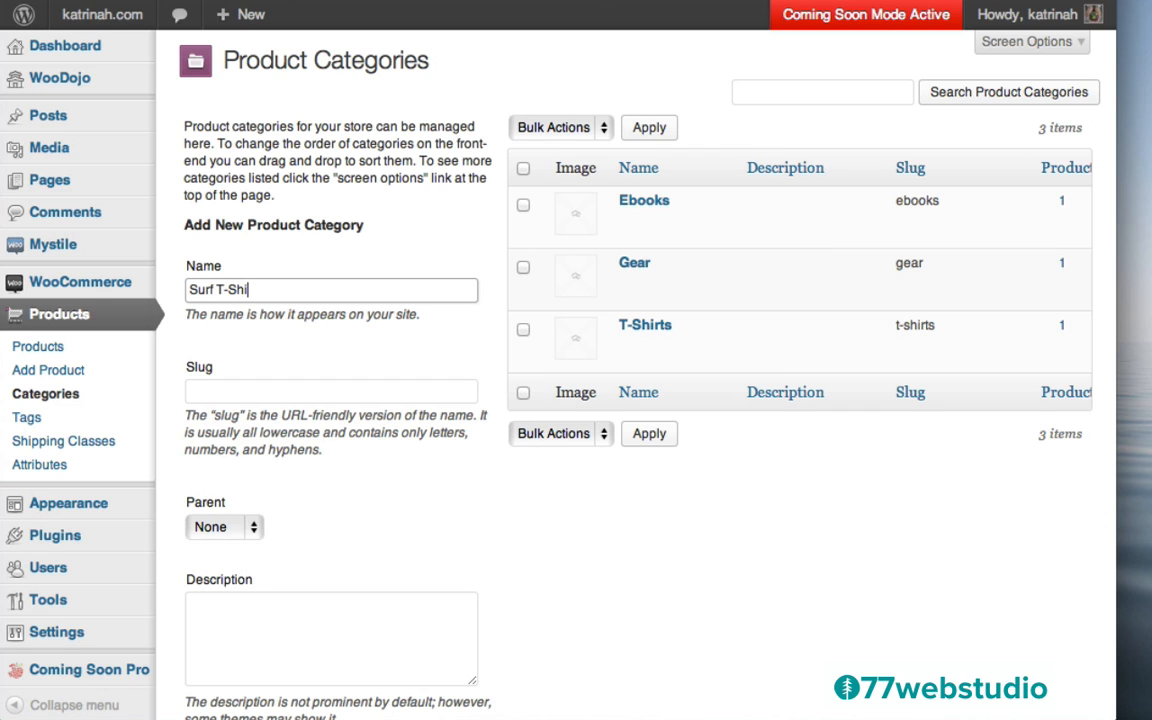
Add the Surf T-Shirts product category and check it in the category list
scroll(465, 519, "down", 5)
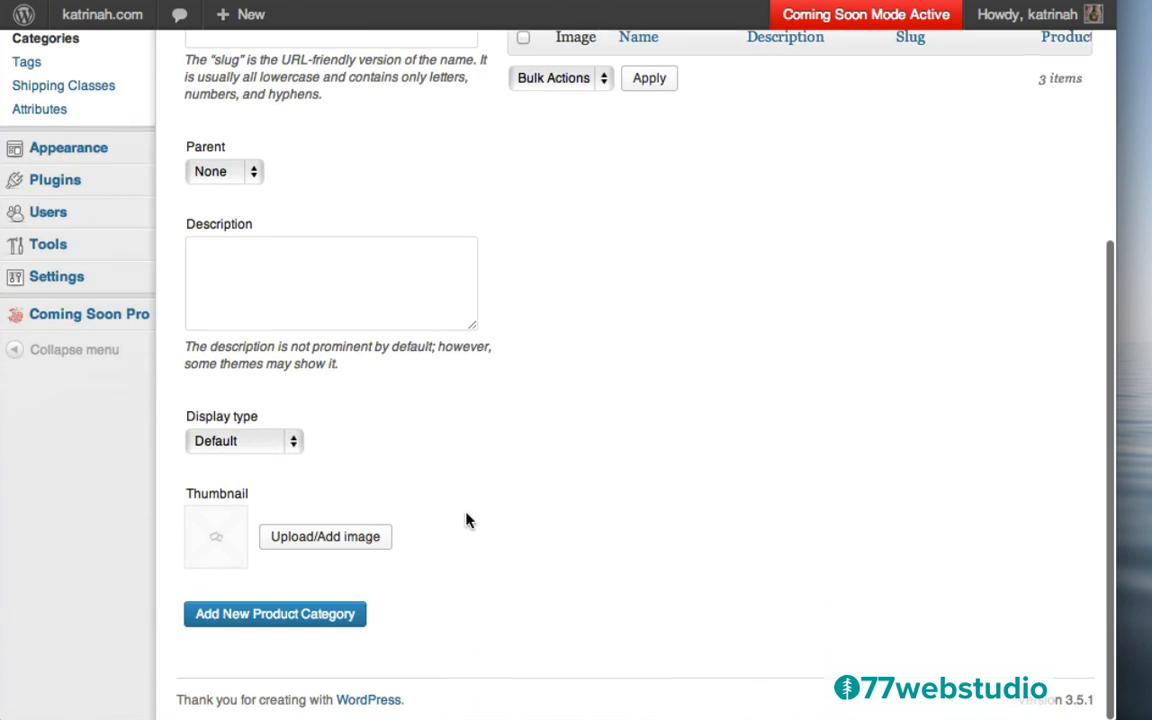
left_click(253, 619)
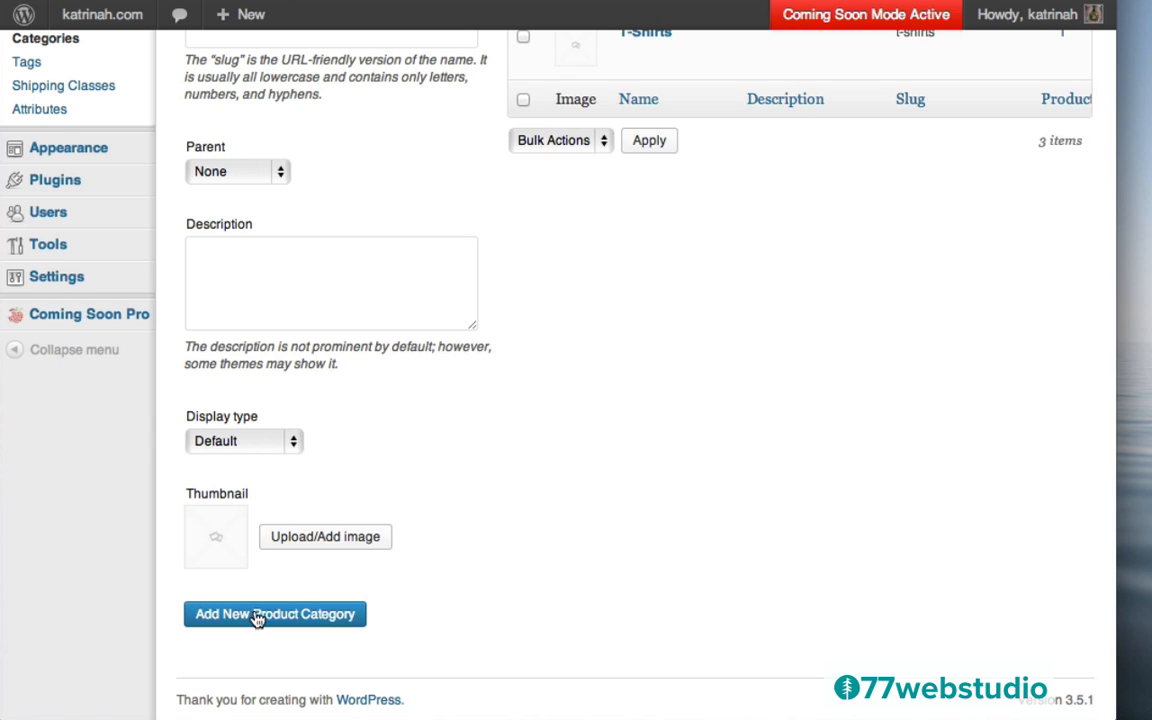
scroll(729, 300, "up", 5)
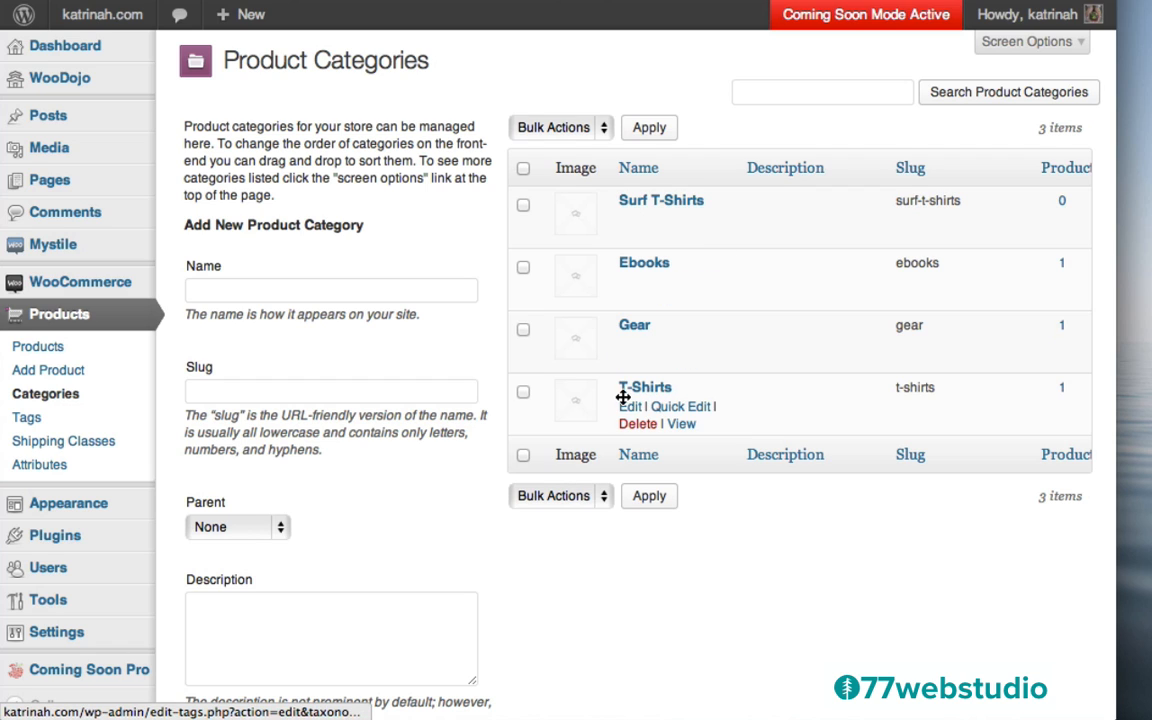
Quick-edit T-Shirts, renaming it Yoga T-Shirts with slug yoga-tshirts
left_click(673, 408)
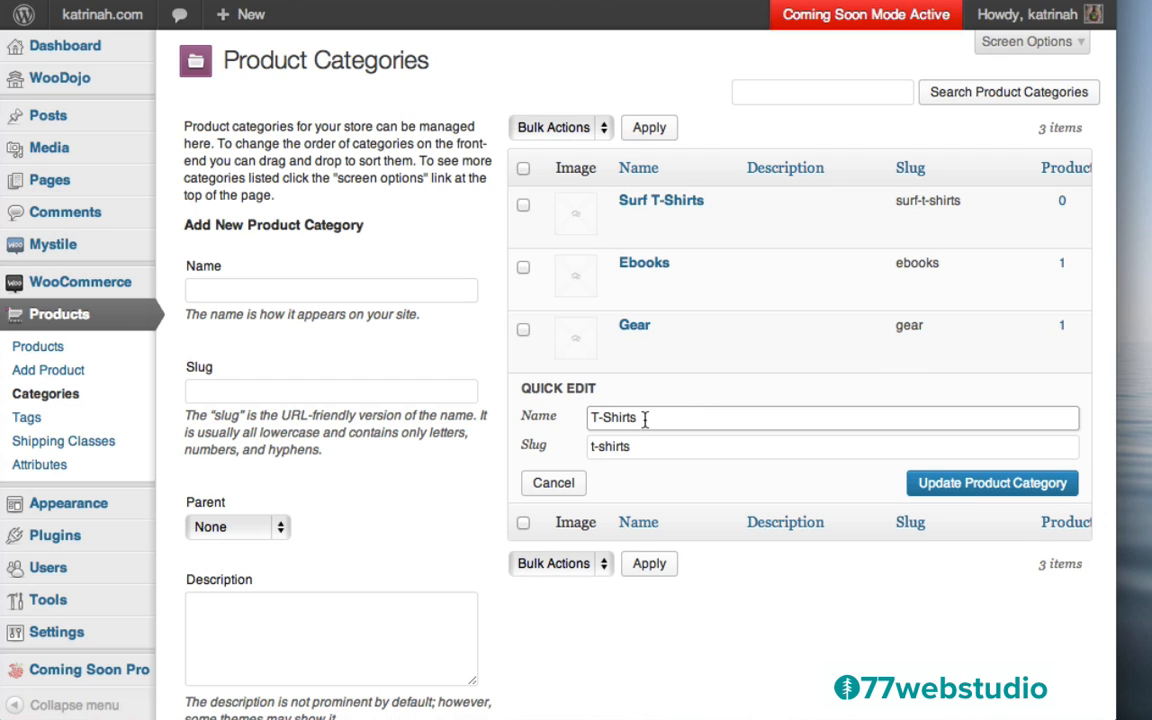
key("super+a")
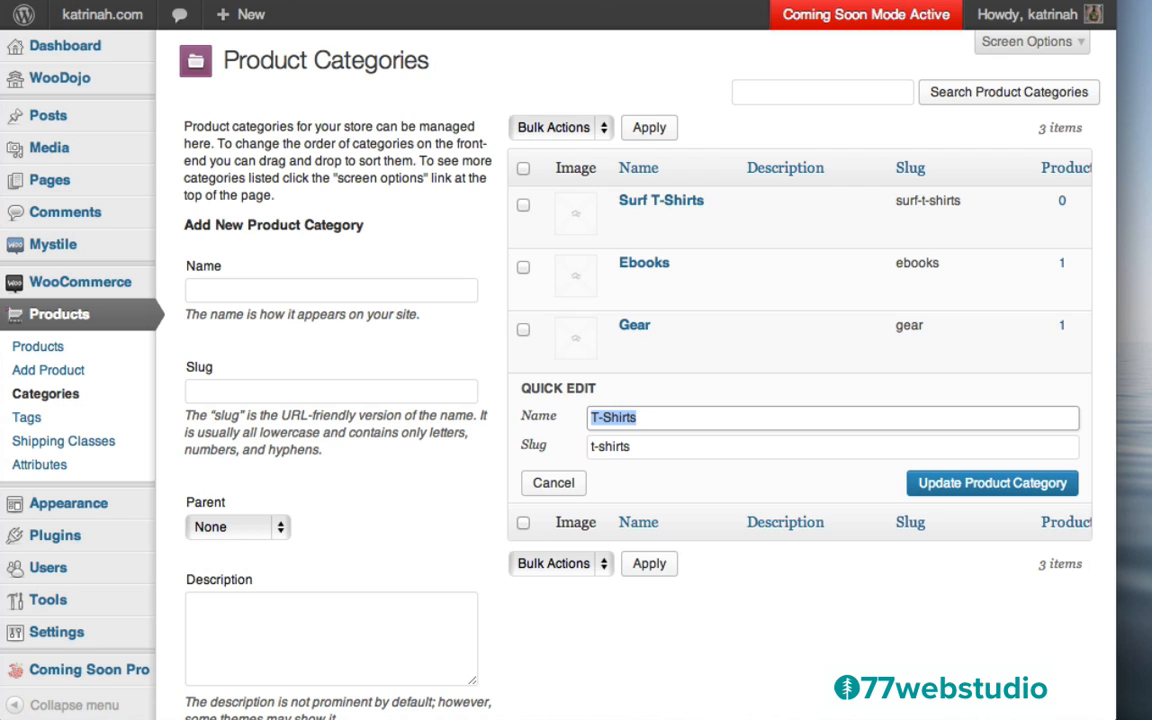
key("Left")
type("Yoga")
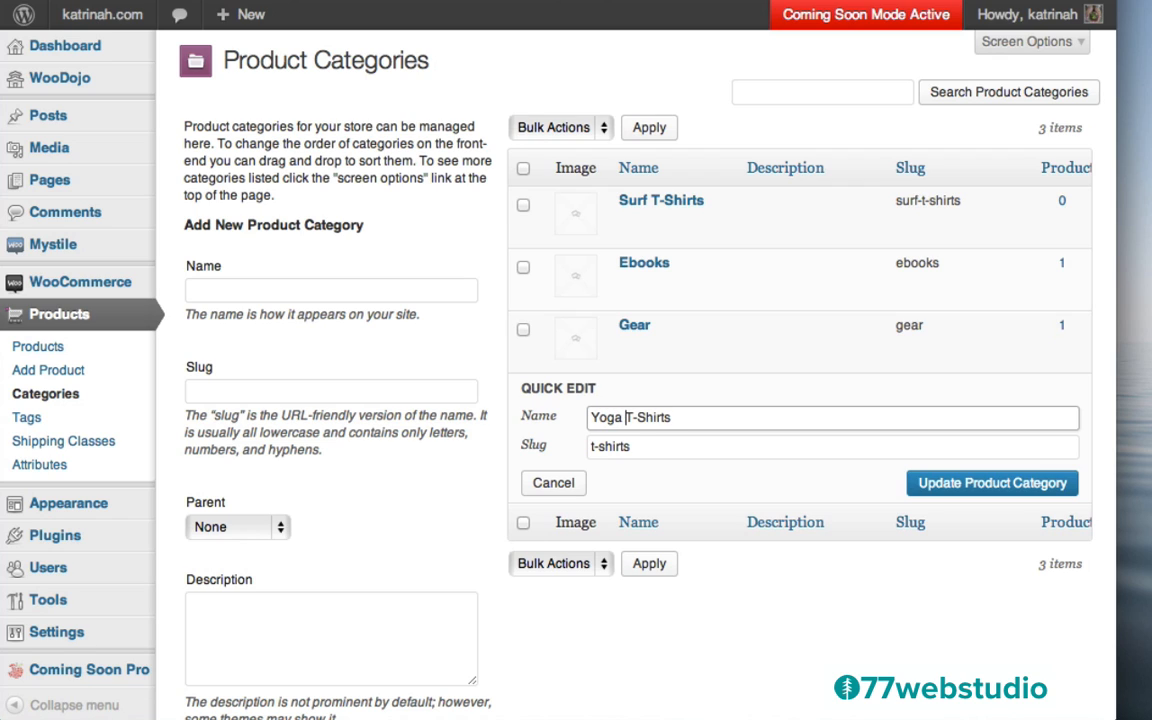
left_click(642, 445)
key("super+a")
key("BackSpace")
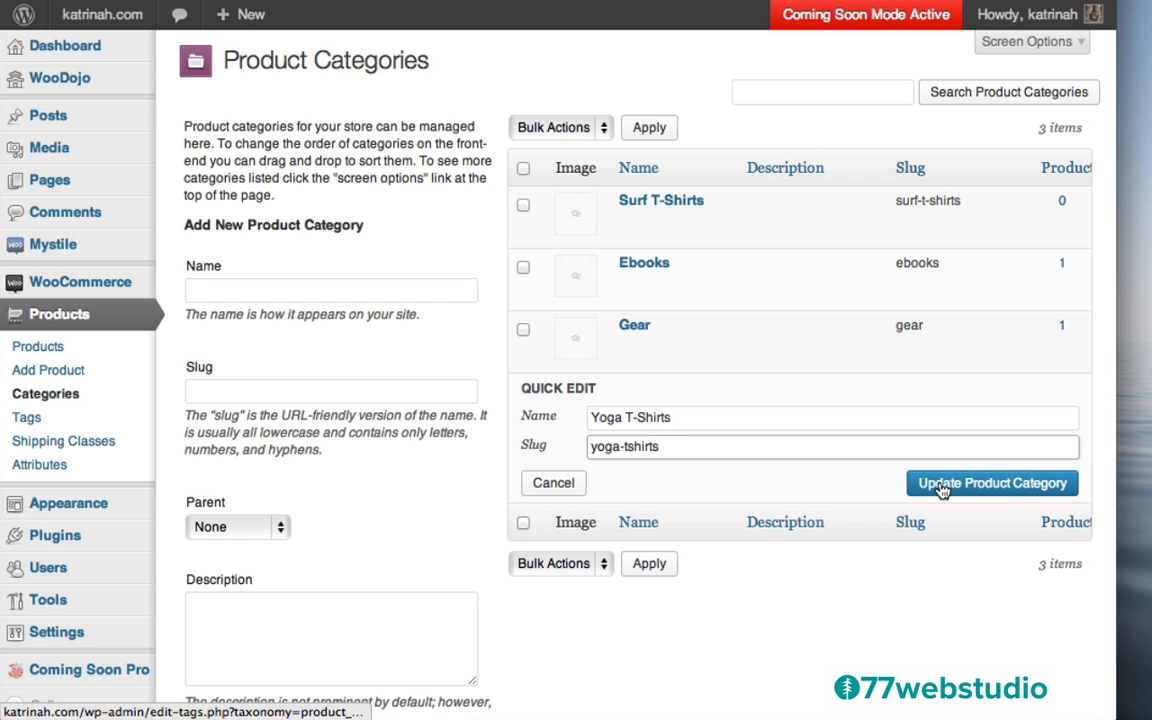
left_click(972, 484)
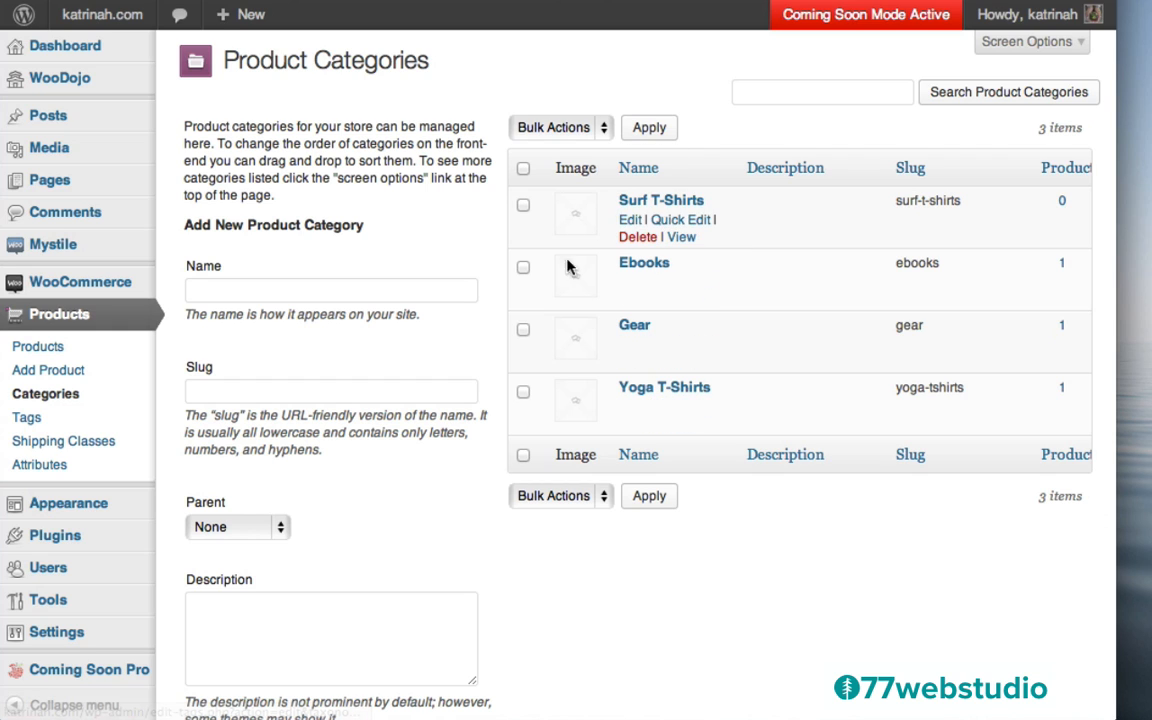
Upload just-surf.png as the thumbnail image for Surf T-Shirts
left_click(629, 221)
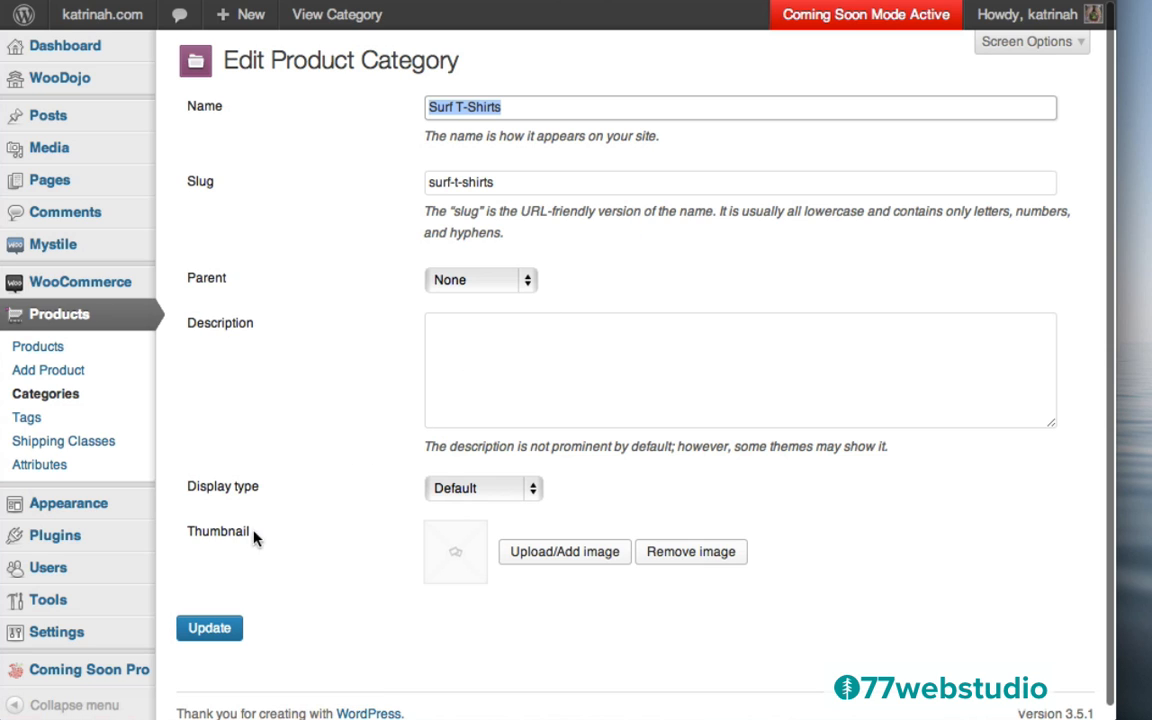
left_click(562, 555)
left_click(91, 101)
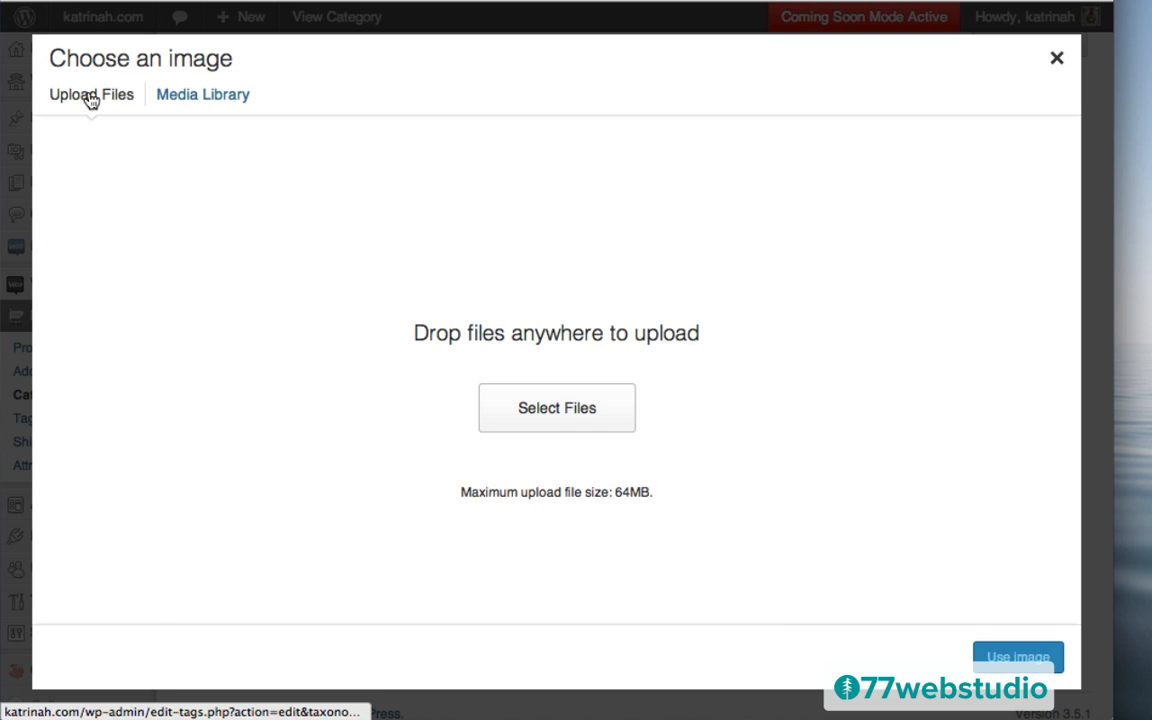
left_click(545, 410)
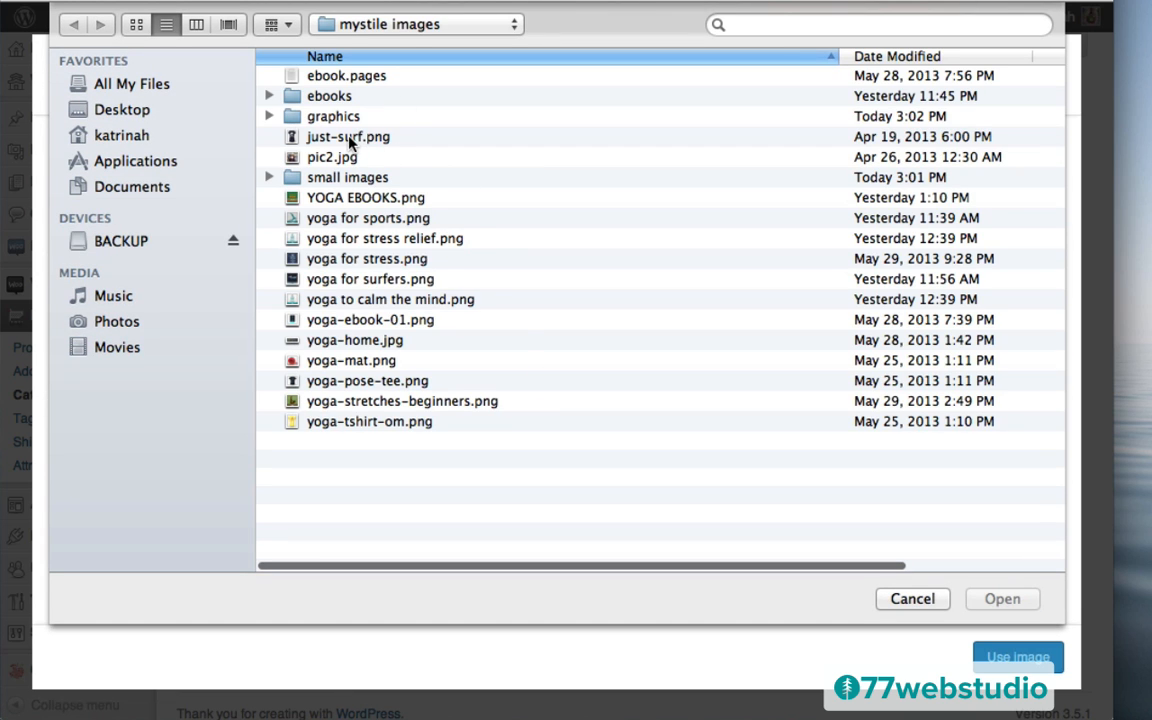
left_click(347, 140)
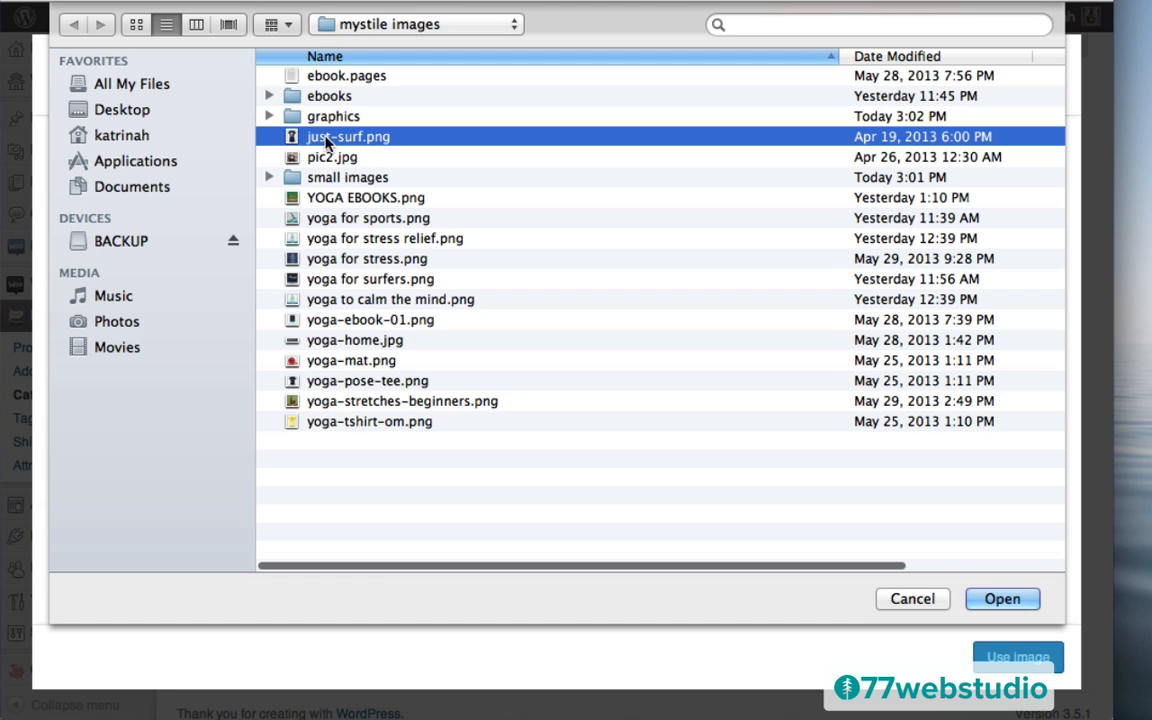
left_click(1002, 598)
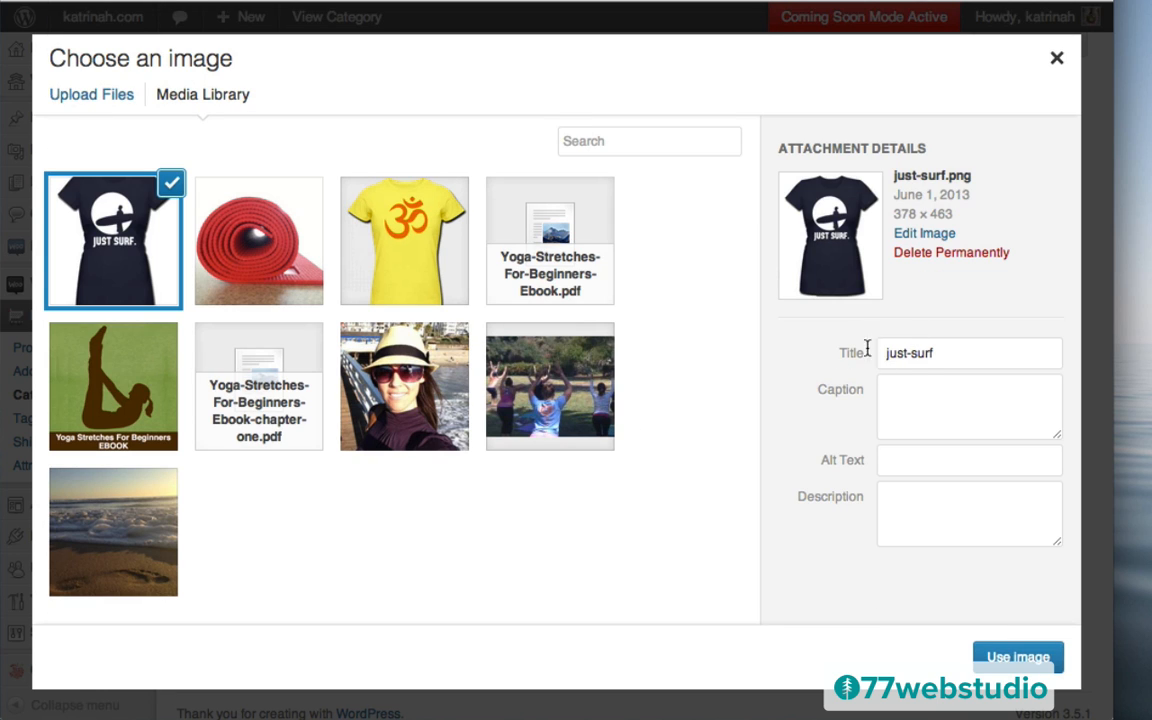
Title the image Surf Tee, use it as the thumbnail, and update the category
left_click(940, 353)
key("super+a")
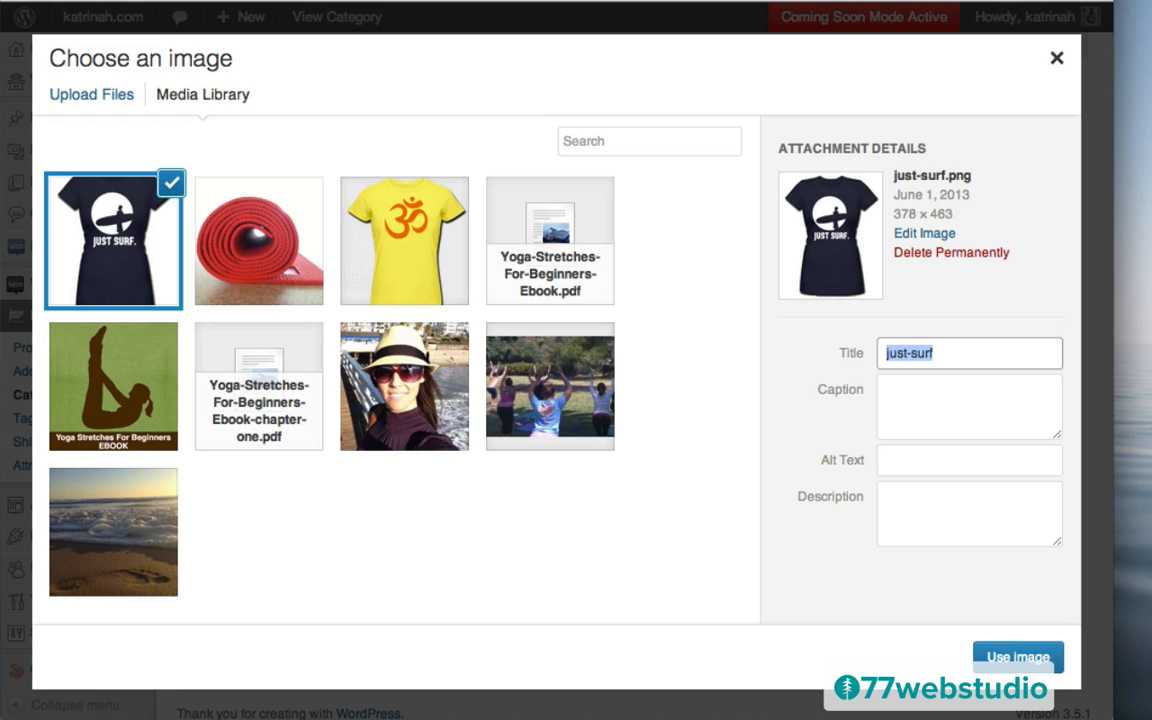
type("Surf Tee")
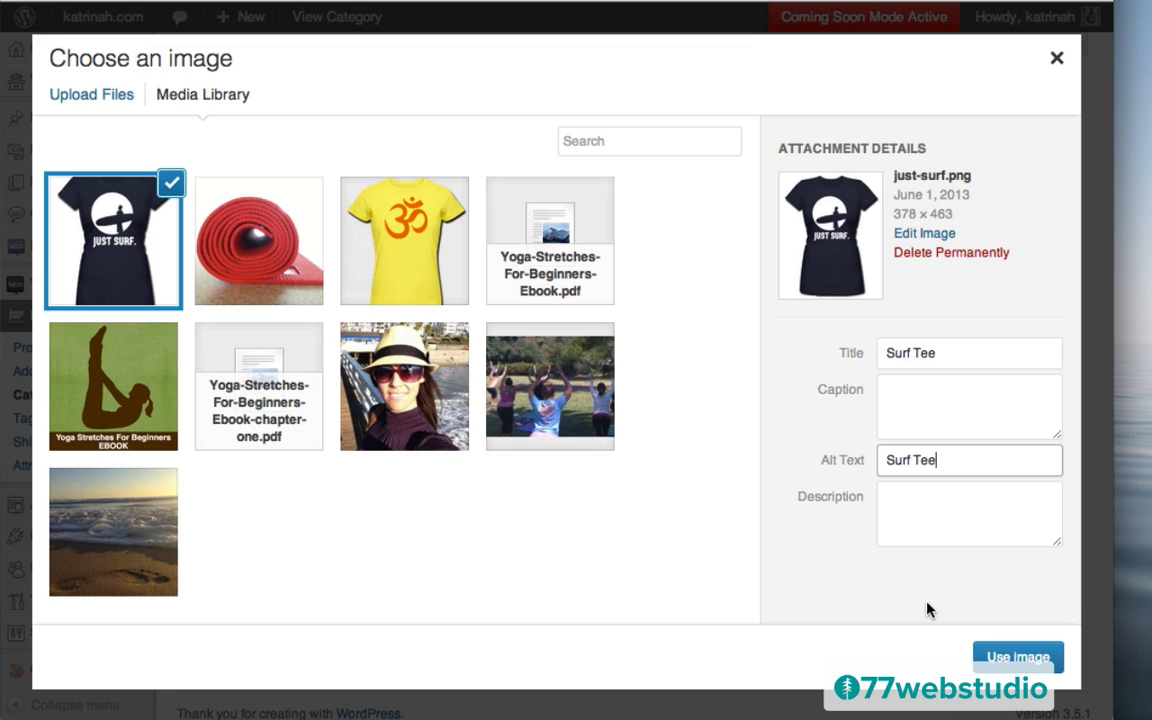
left_click(1017, 657)
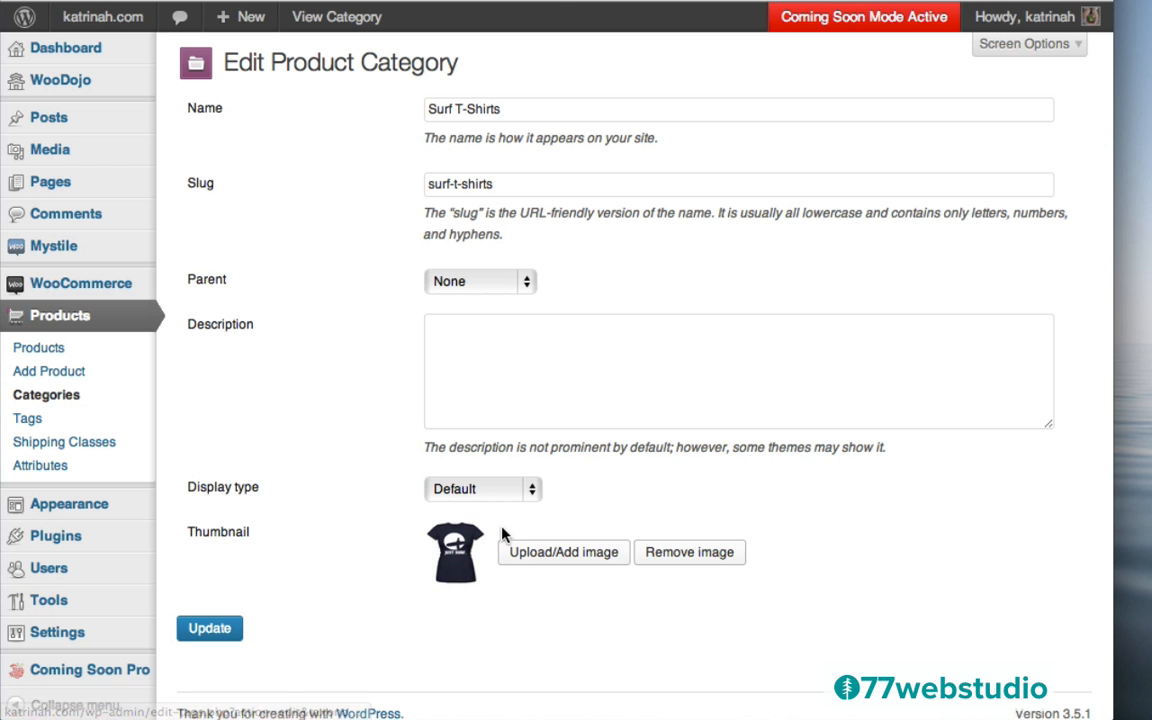
left_click(207, 630)
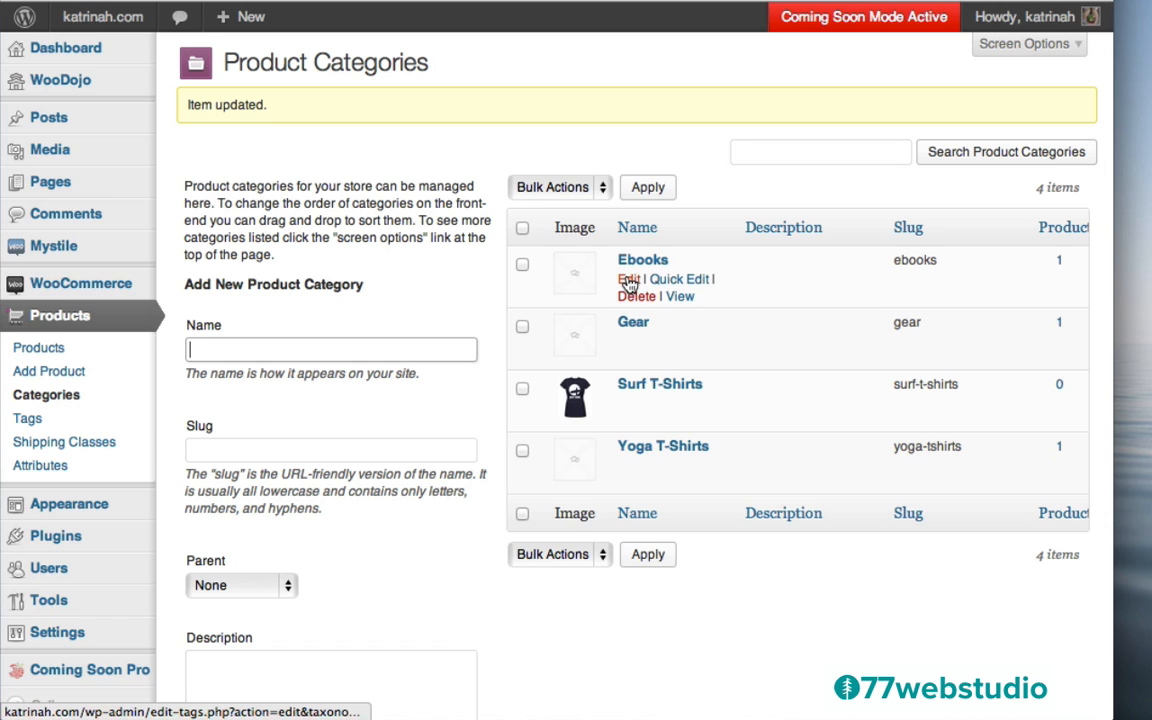
Upload YOGA EBOOKS.png as the thumbnail image for the Ebooks category
left_click(628, 283)
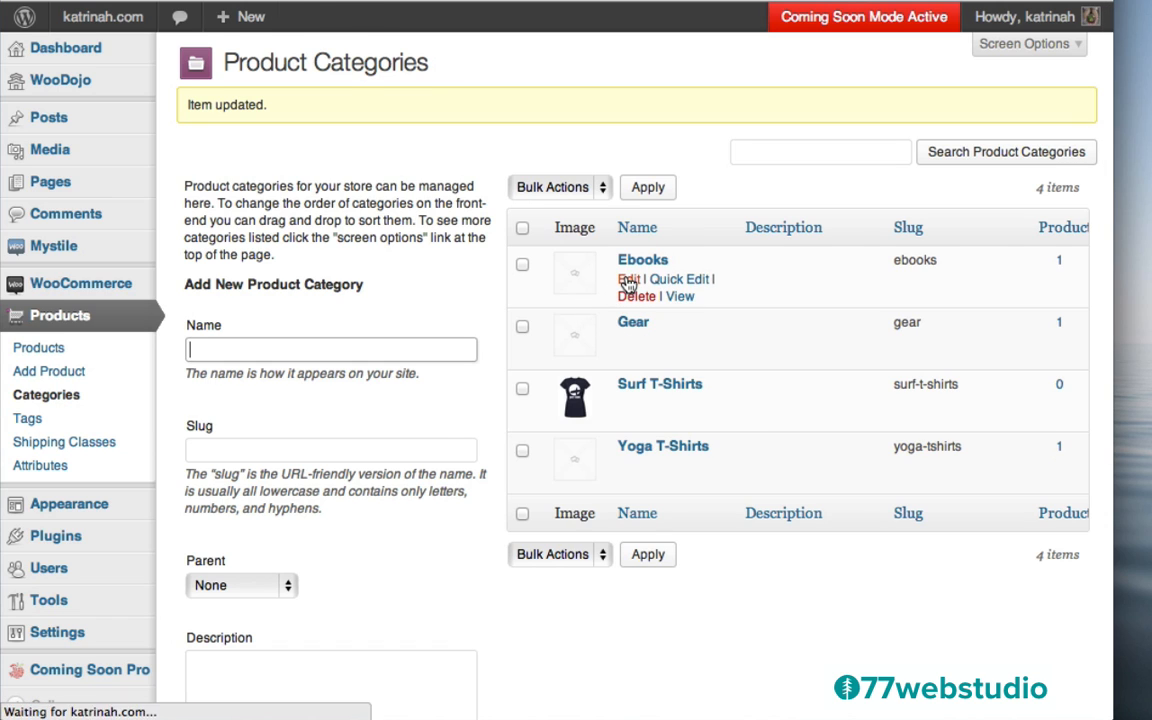
left_click(553, 555)
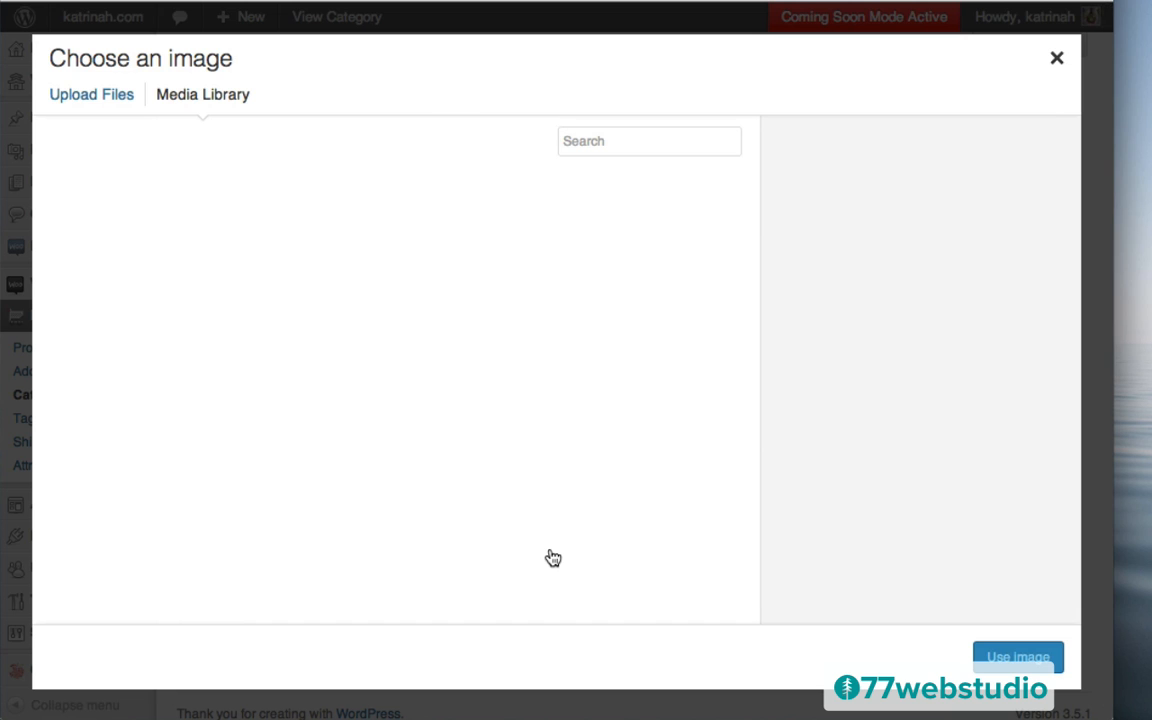
left_click(106, 100)
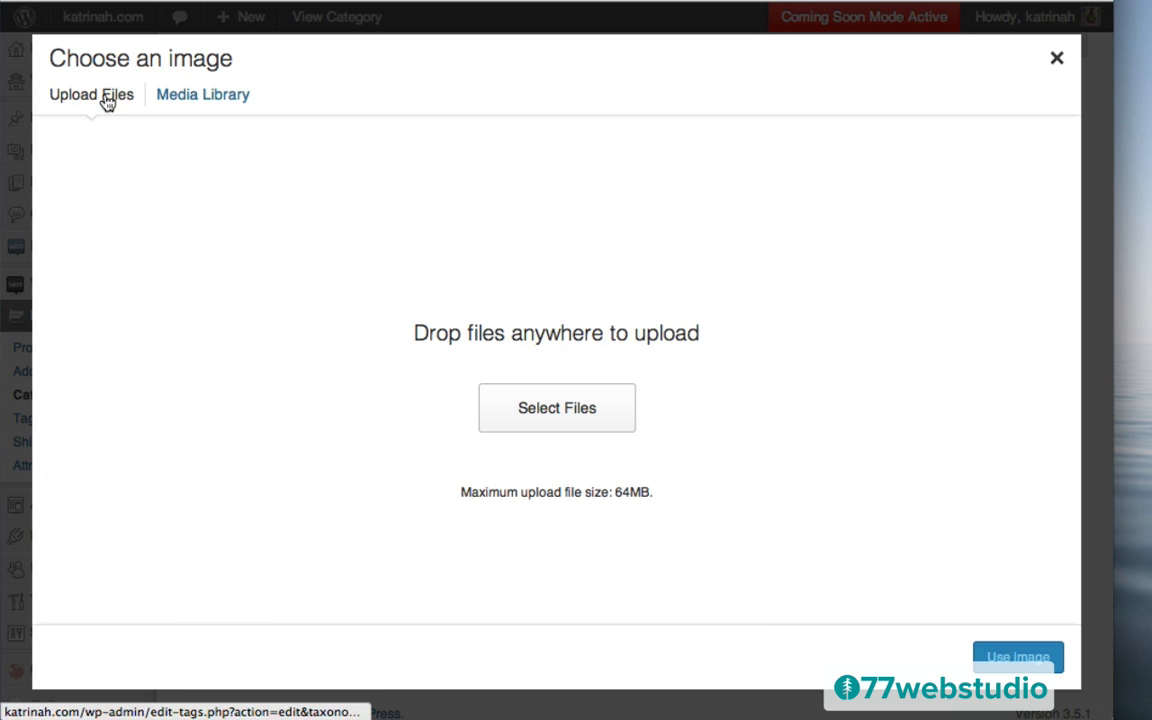
left_click(571, 419)
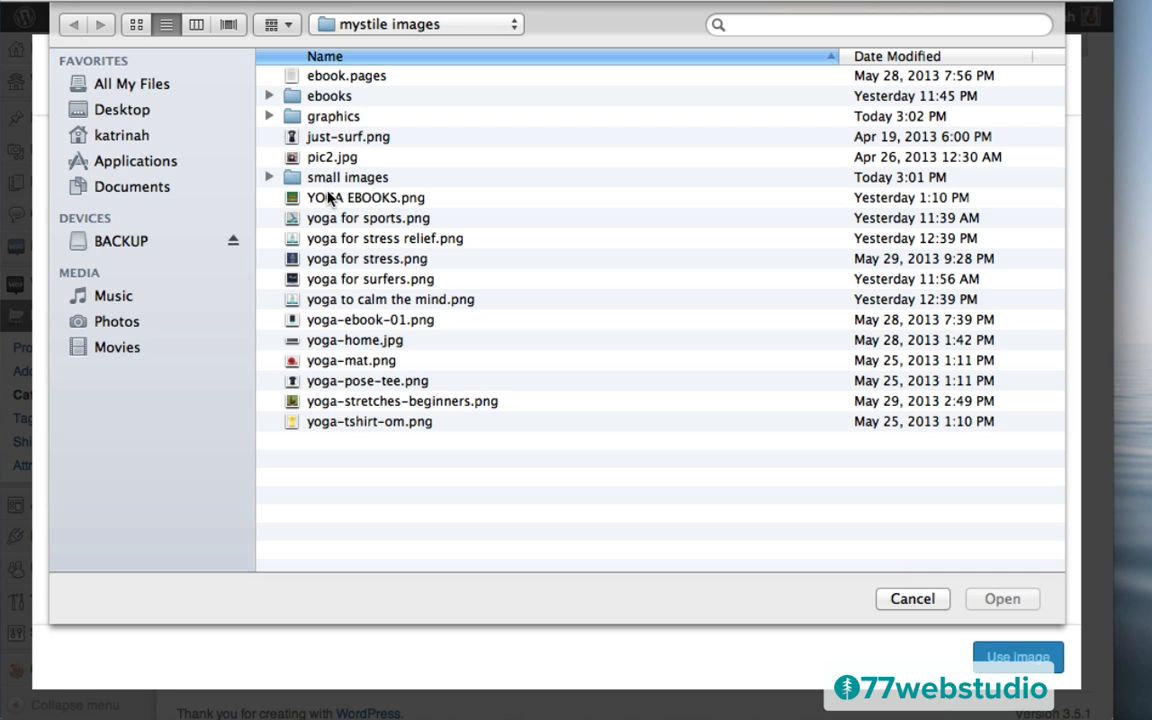
left_click(330, 198)
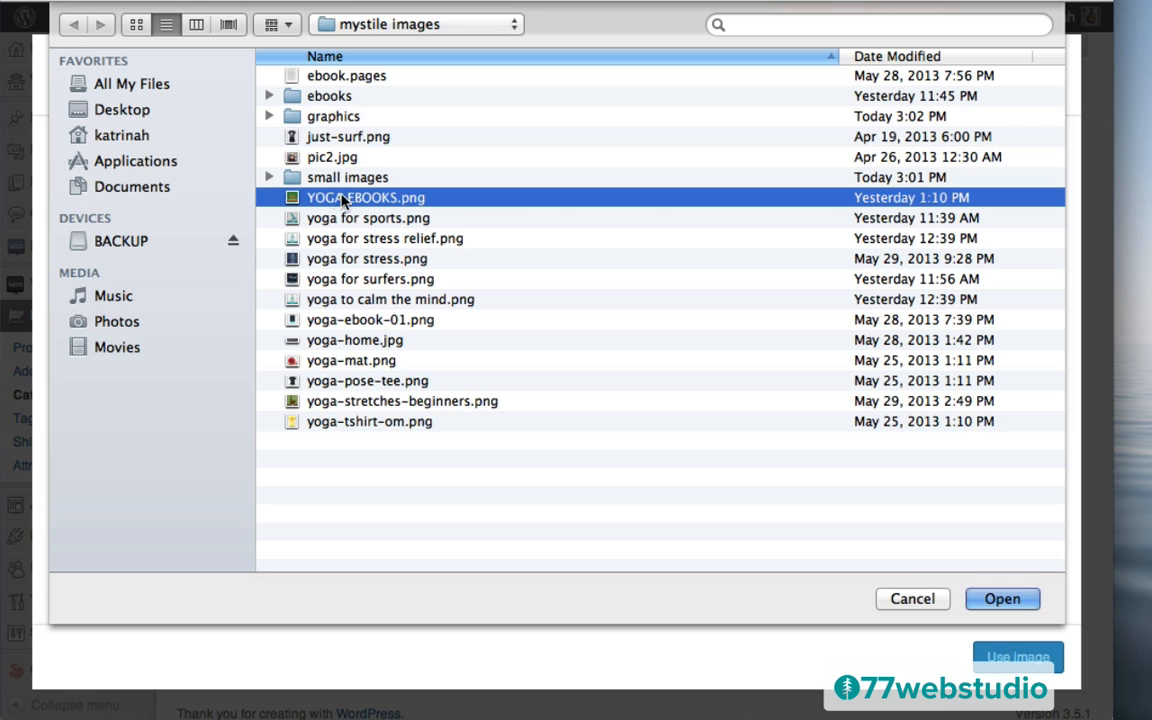
left_click(1002, 600)
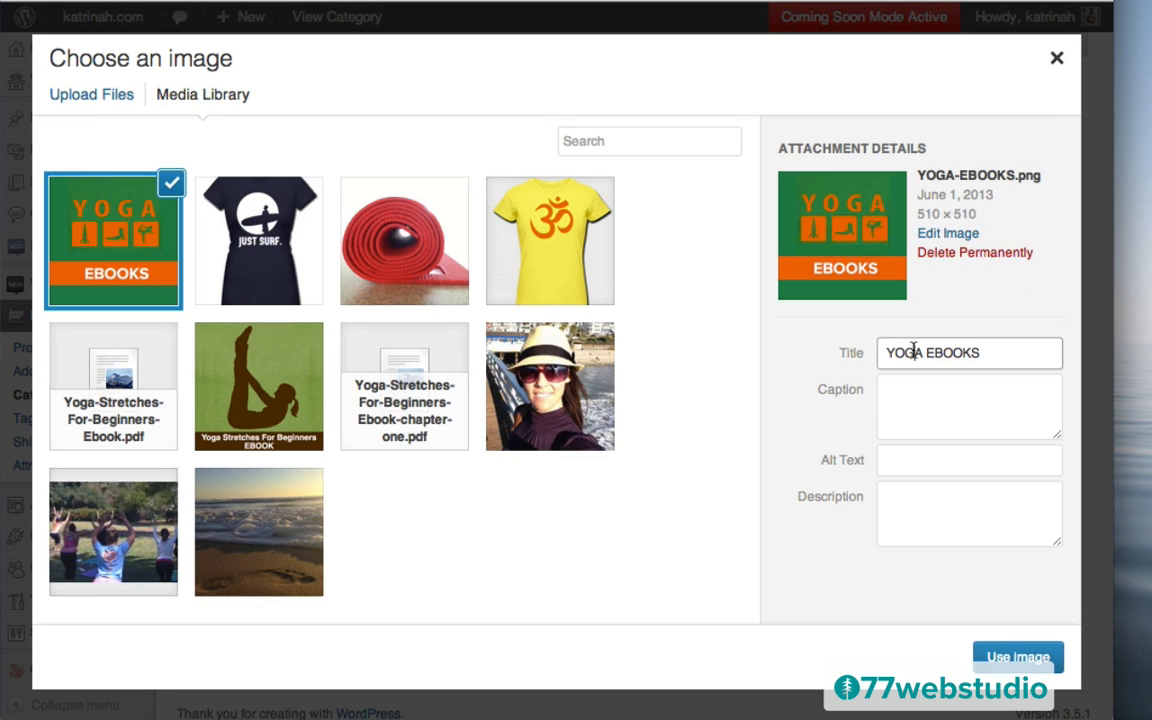
Copy the YOGA EBOOKS title into Alt Text, use the image, and update Ebooks
triple_click(953, 354)
key("ctrl+c")
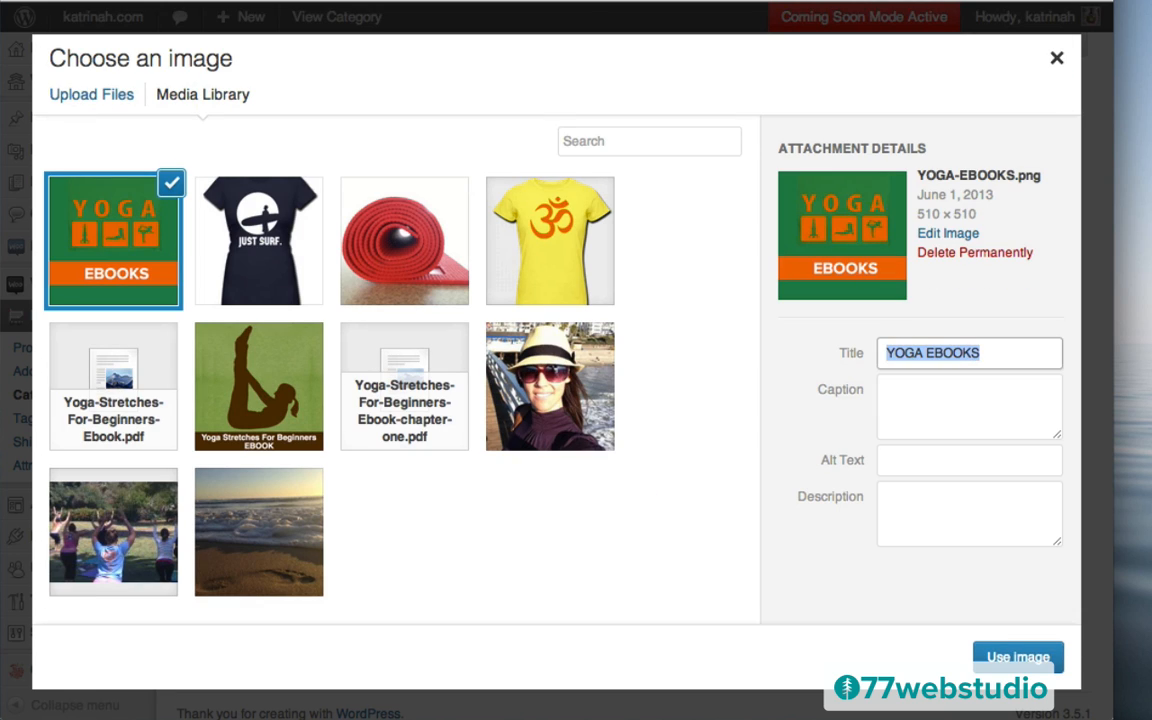
left_click(925, 461)
key("ctrl+v")
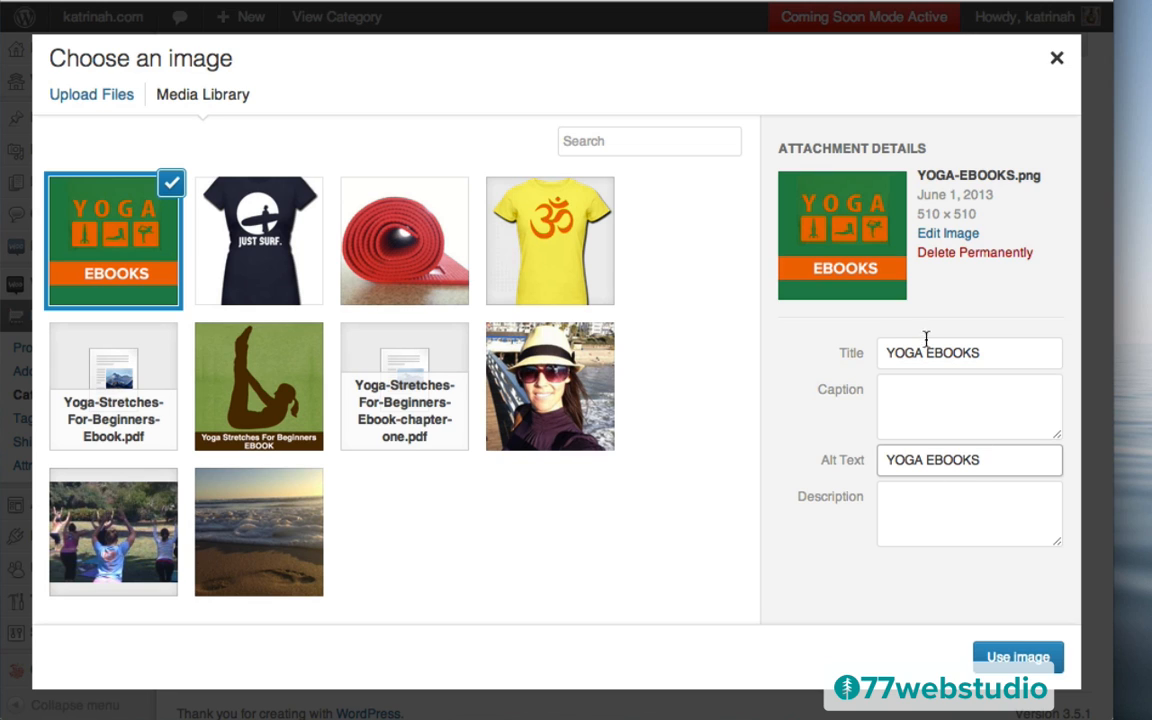
left_click(1018, 657)
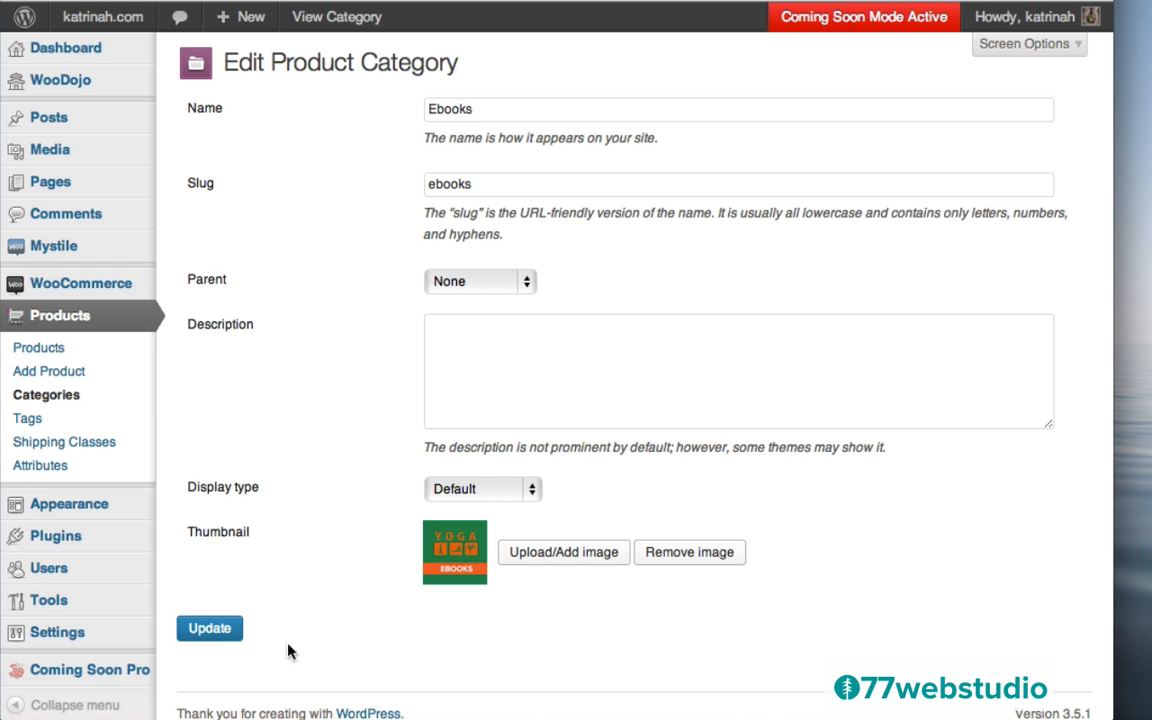
left_click(210, 630)
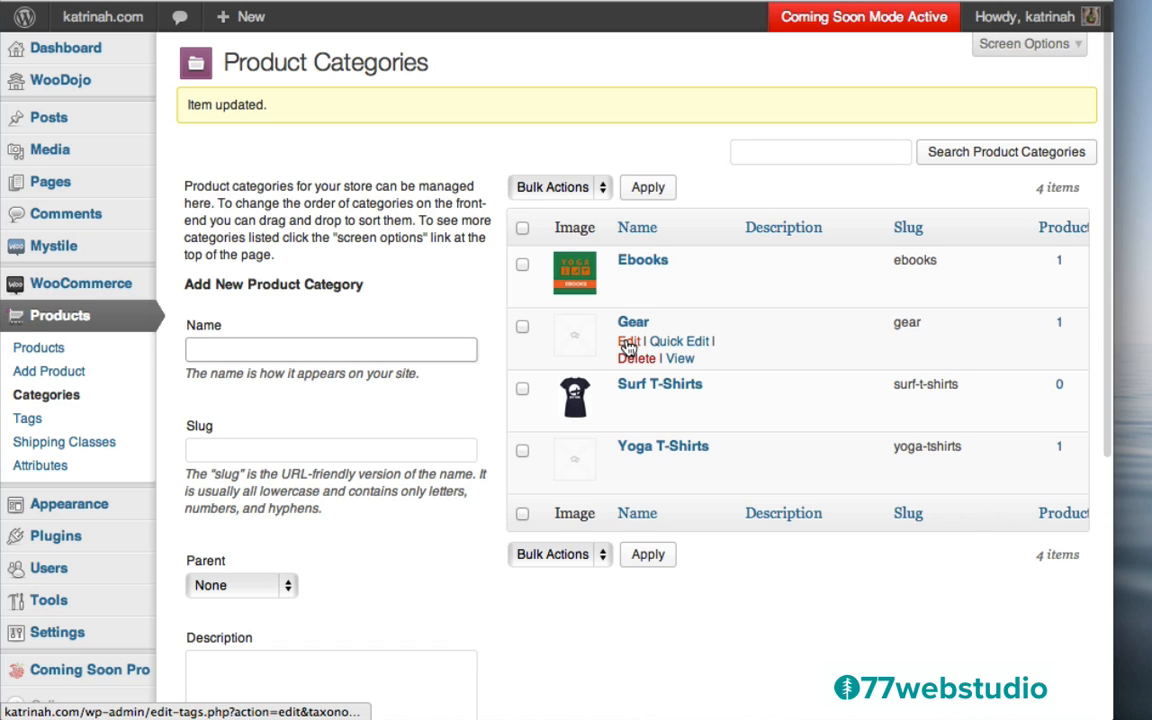
Pick the red yoga-mat.png image from the library as Gear's thumbnail and update Gear
left_click(628, 344)
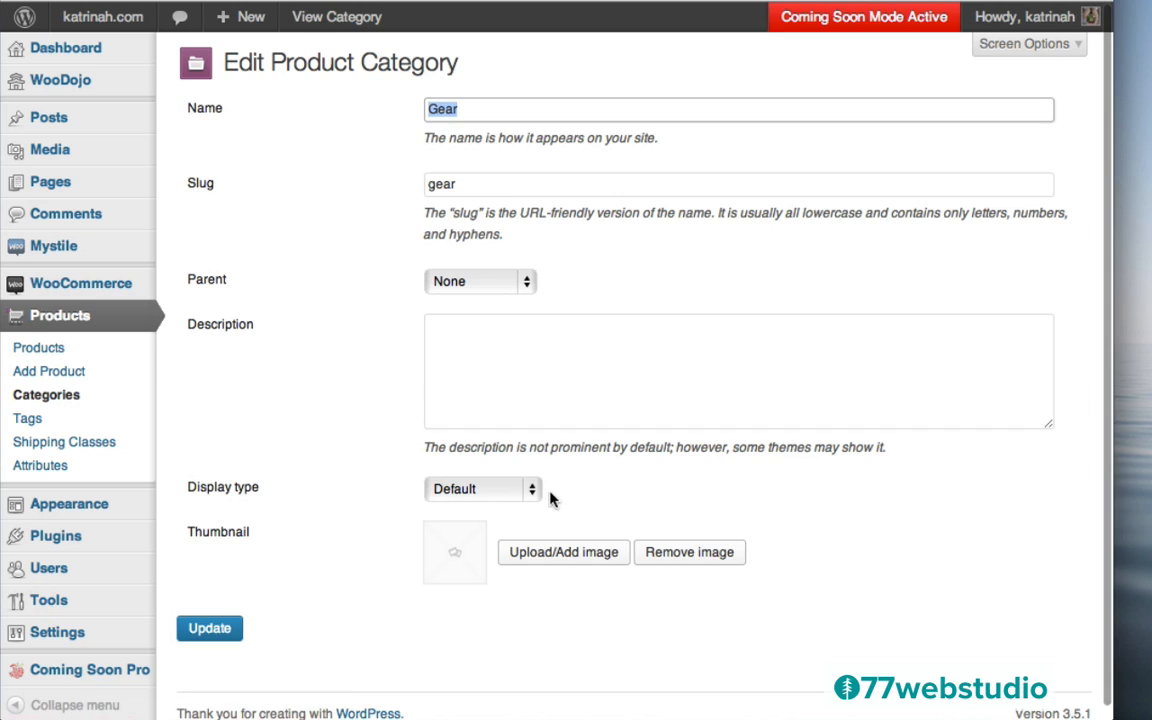
left_click(543, 558)
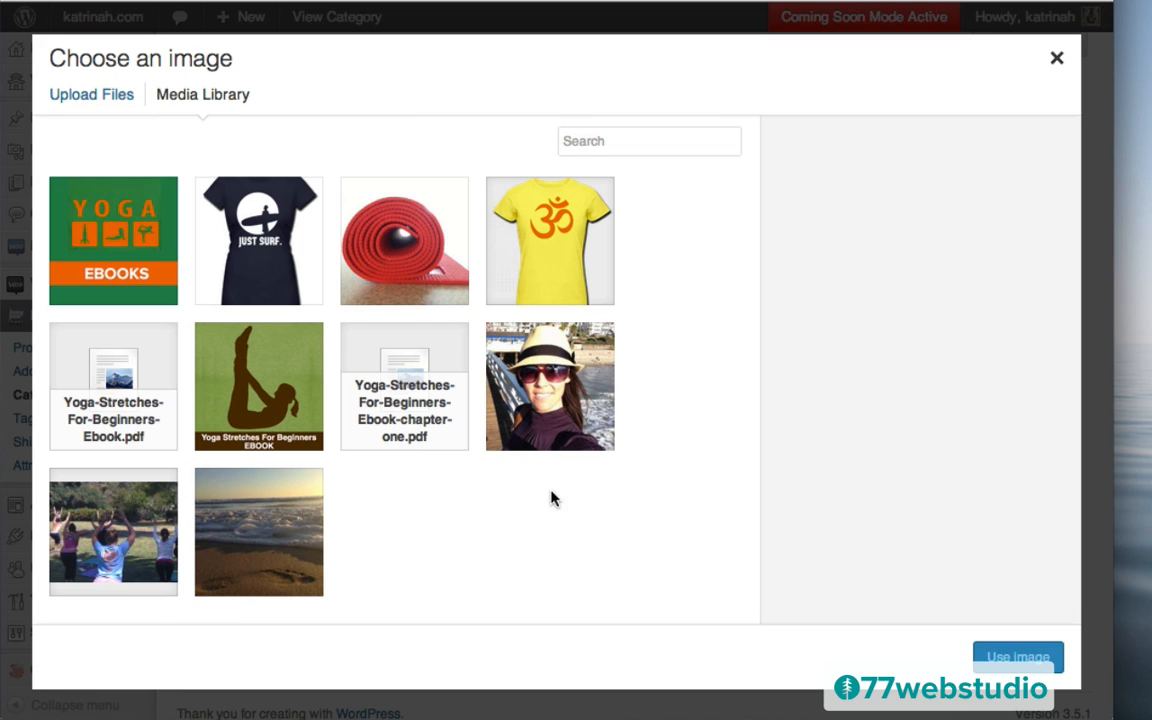
left_click(402, 243)
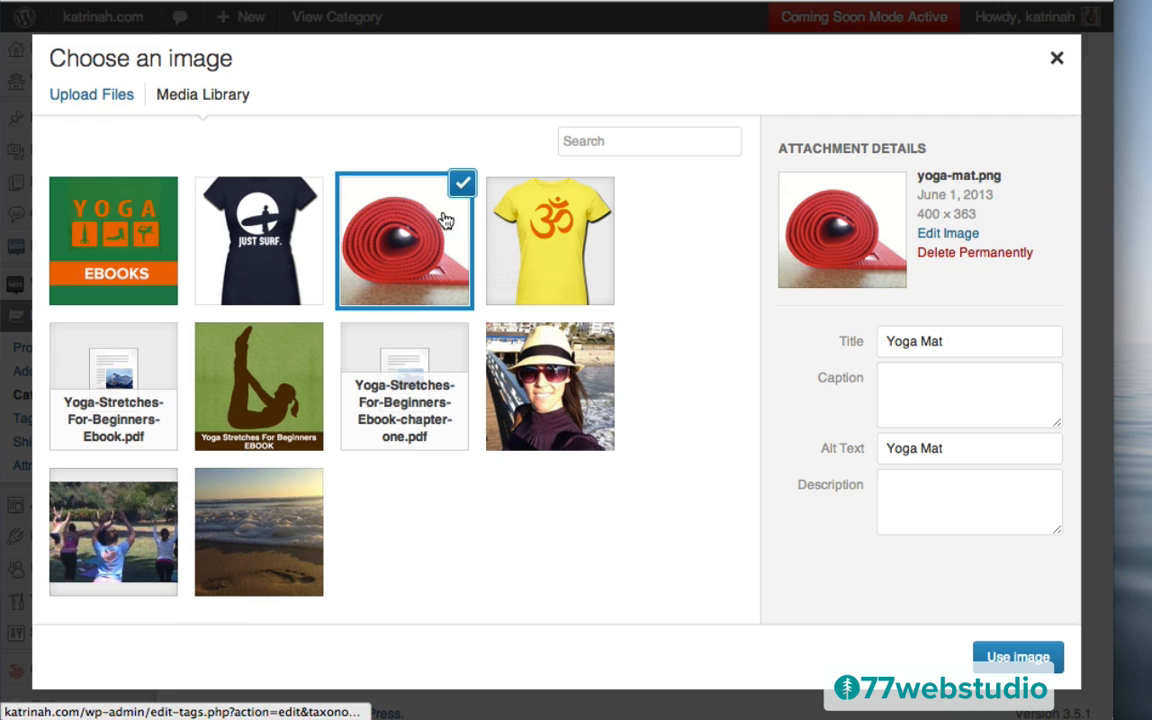
left_click(1002, 662)
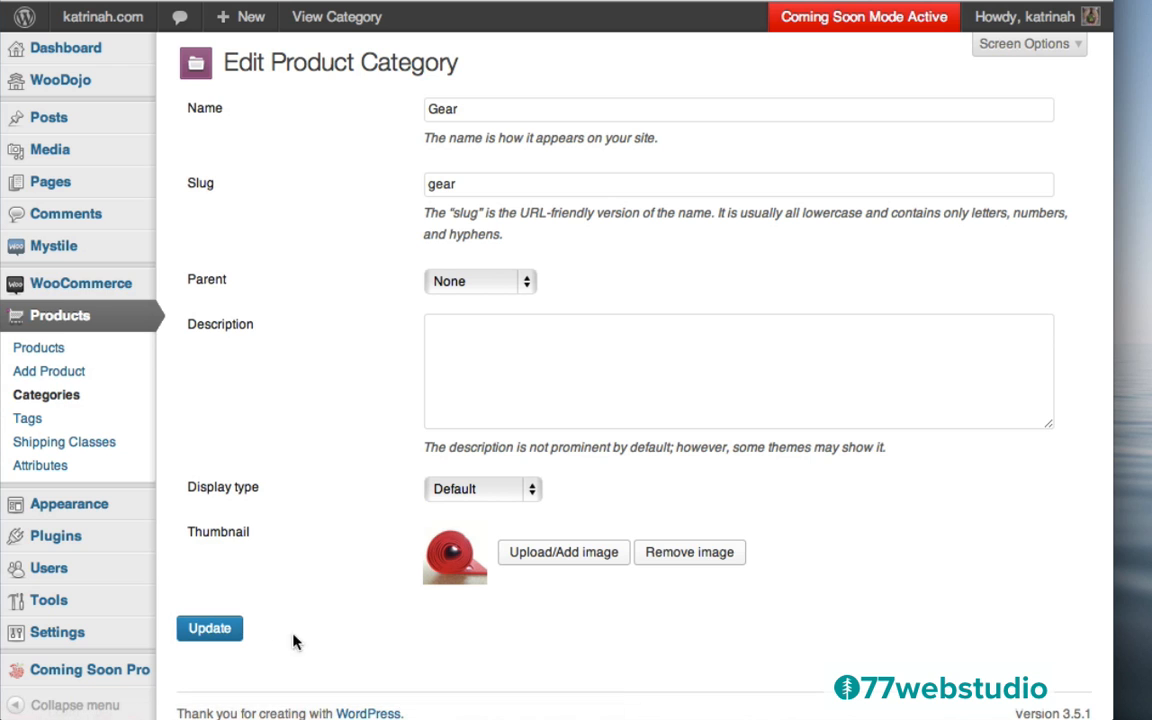
left_click(210, 630)
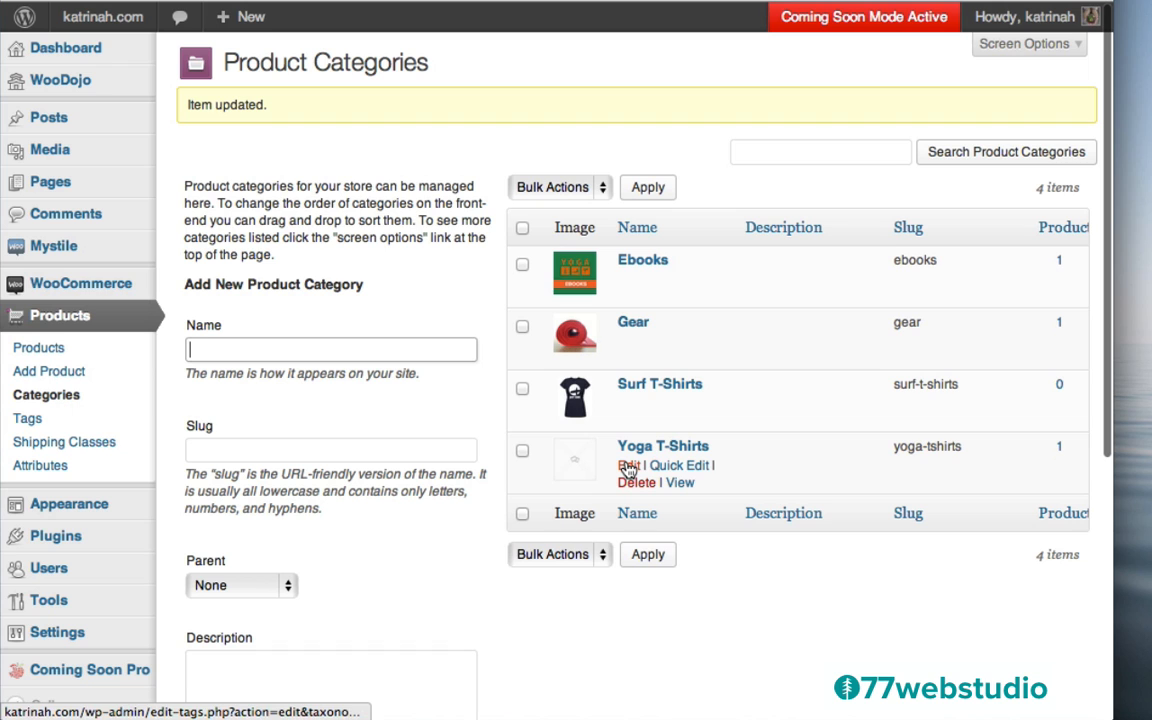
Set the yellow Om T-shirt image as the Yoga T-Shirts thumbnail and update it
left_click(628, 468)
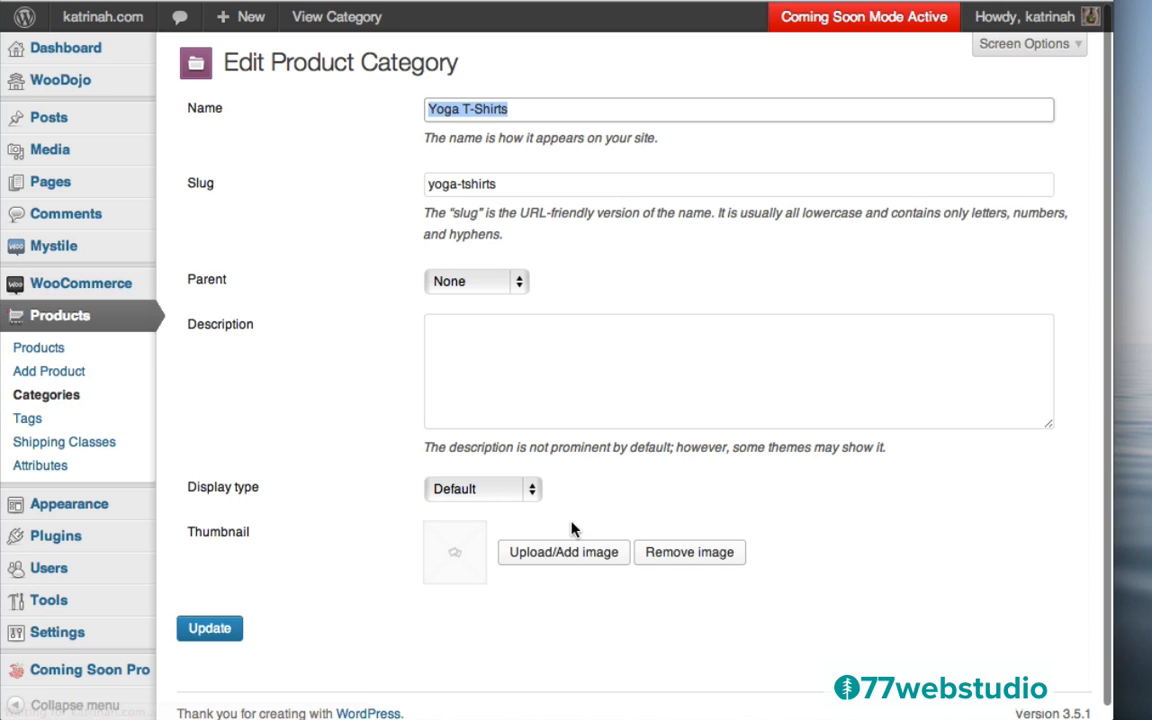
left_click(540, 553)
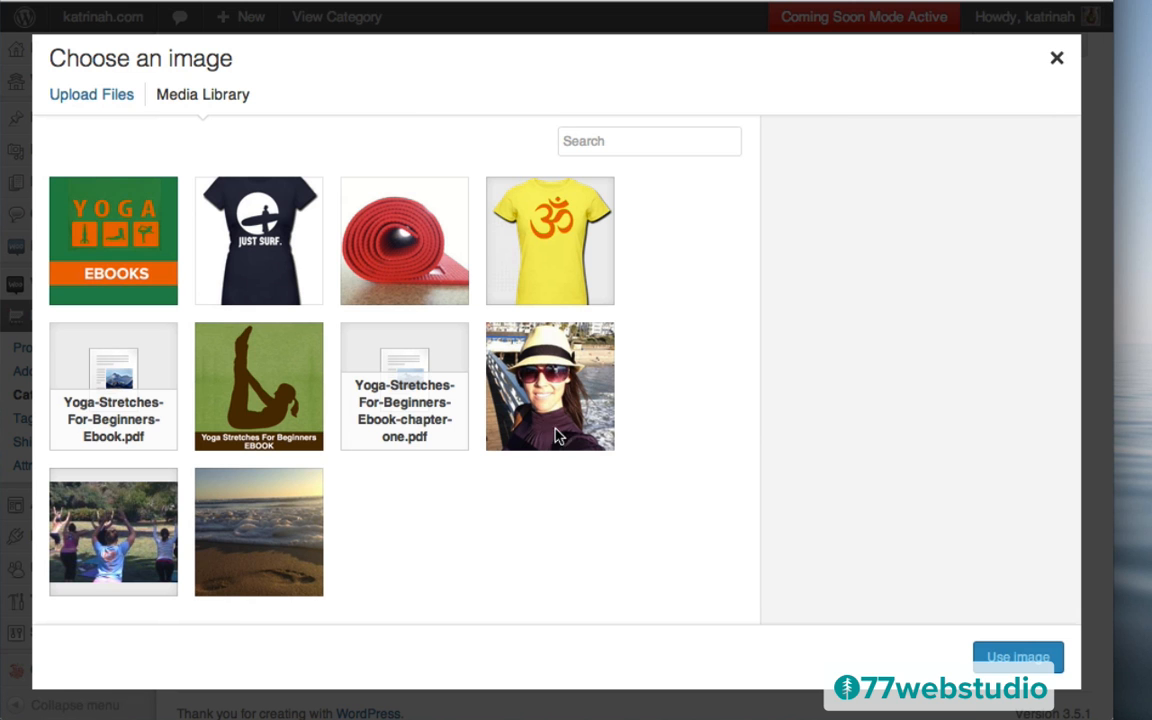
left_click(546, 250)
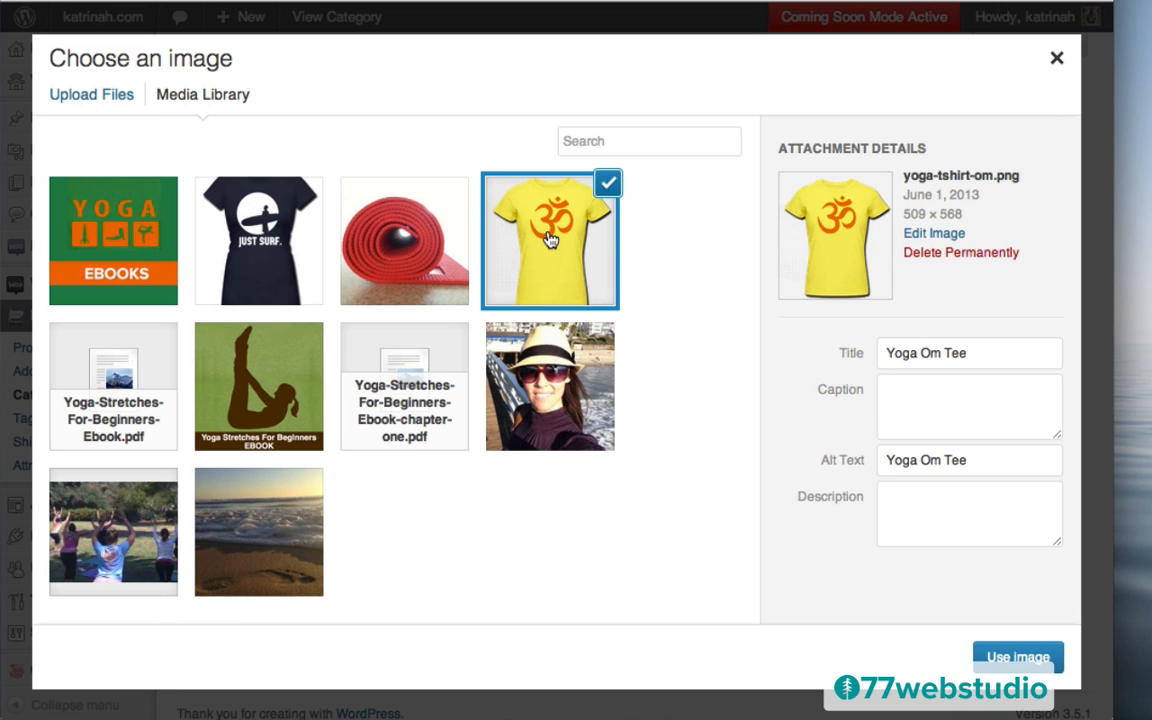
left_click(1012, 658)
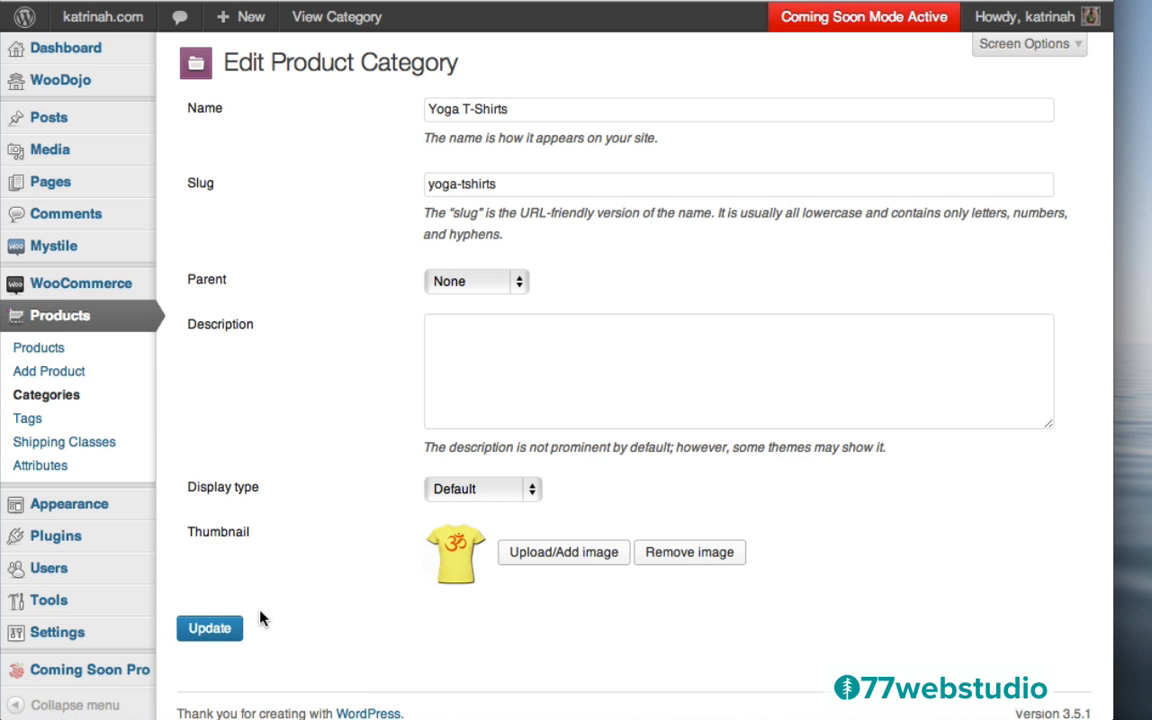
left_click(209, 629)
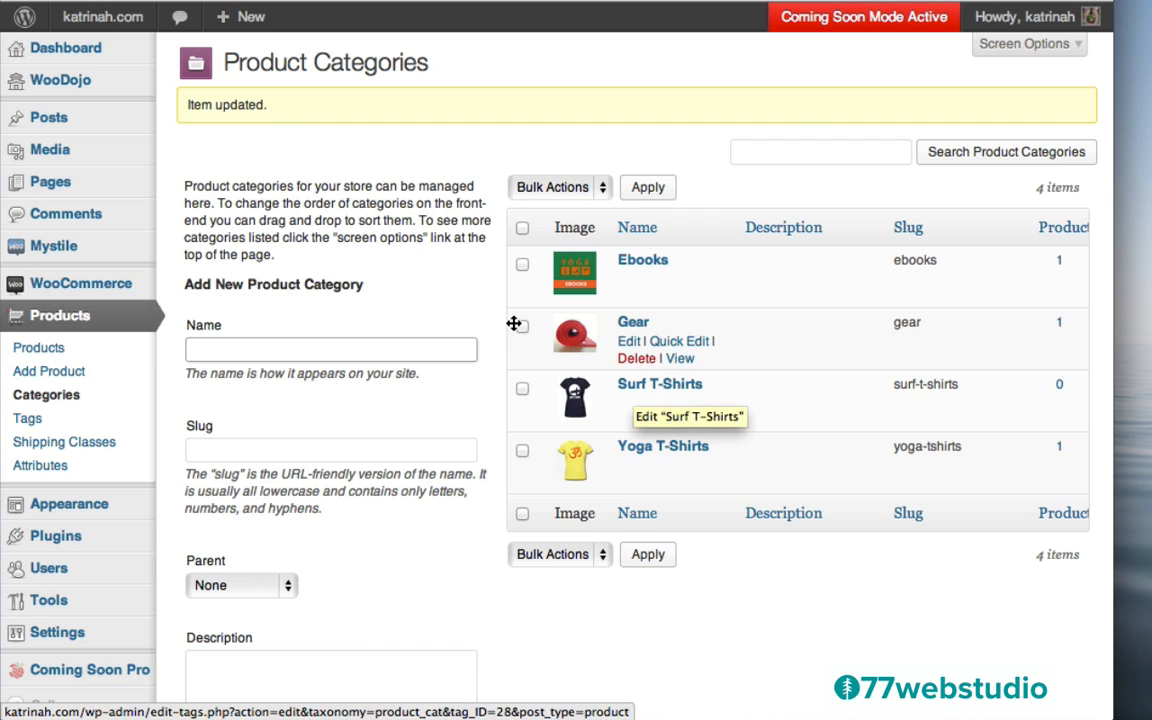
Create a new product titled Surf Tee in the Surf T-Shirts category
mouse_move(243, 20)
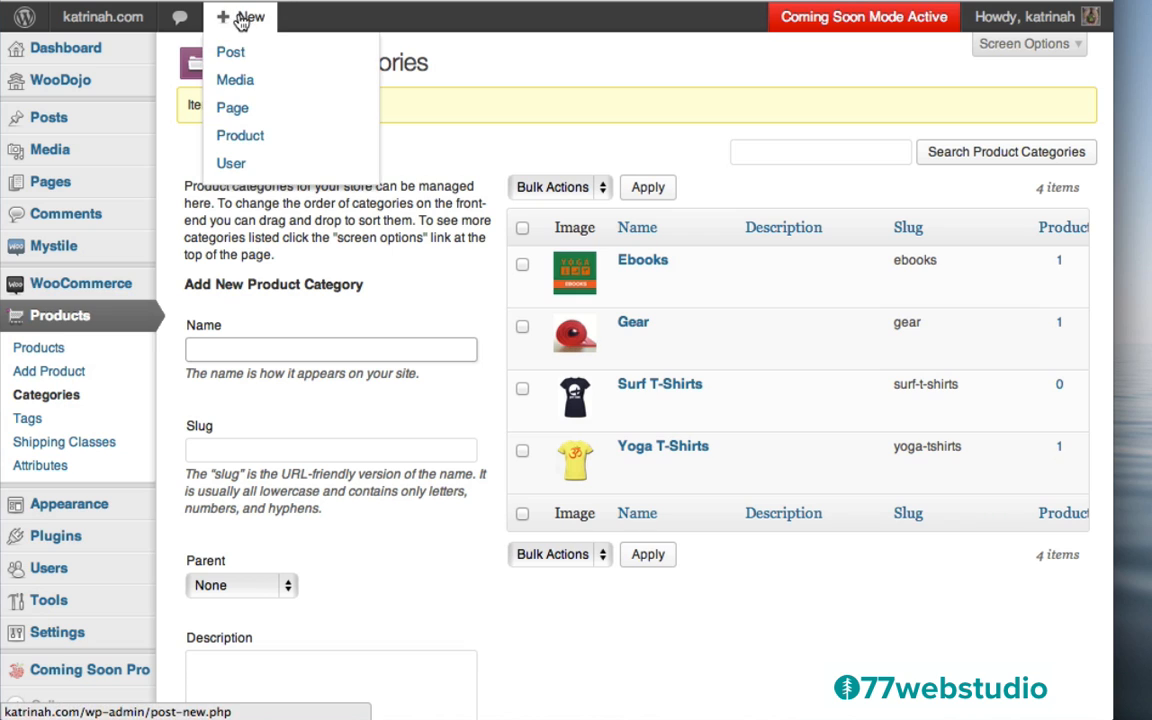
left_click(248, 136)
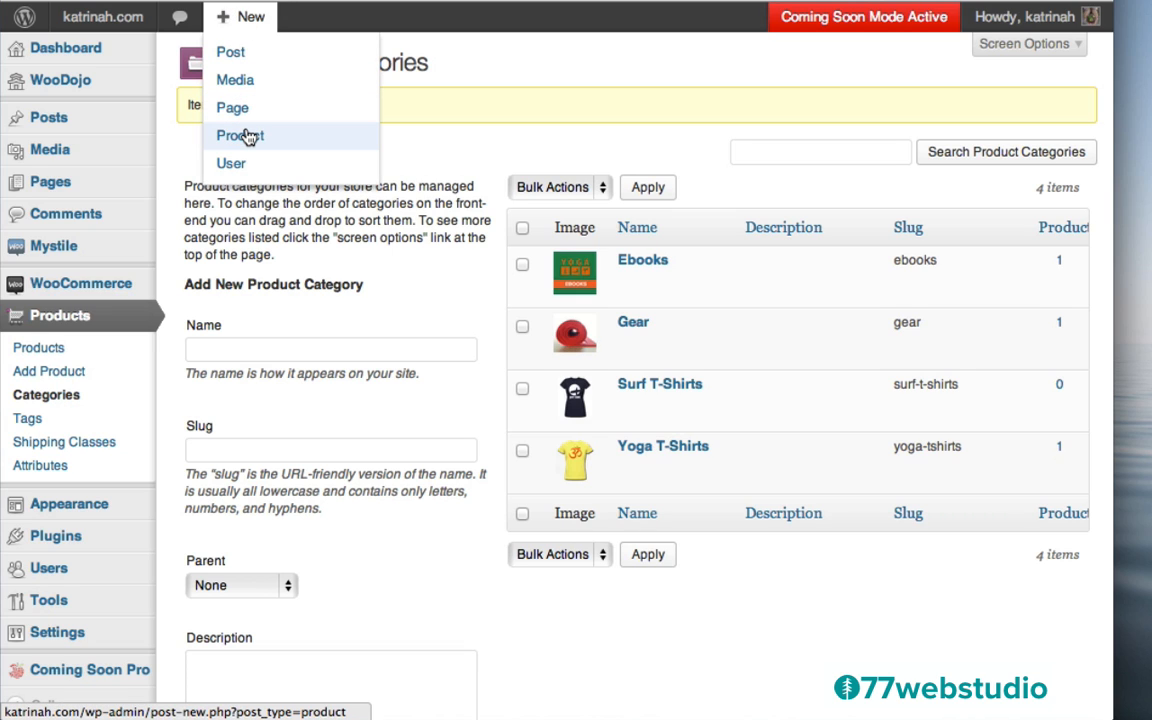
type("Sur")
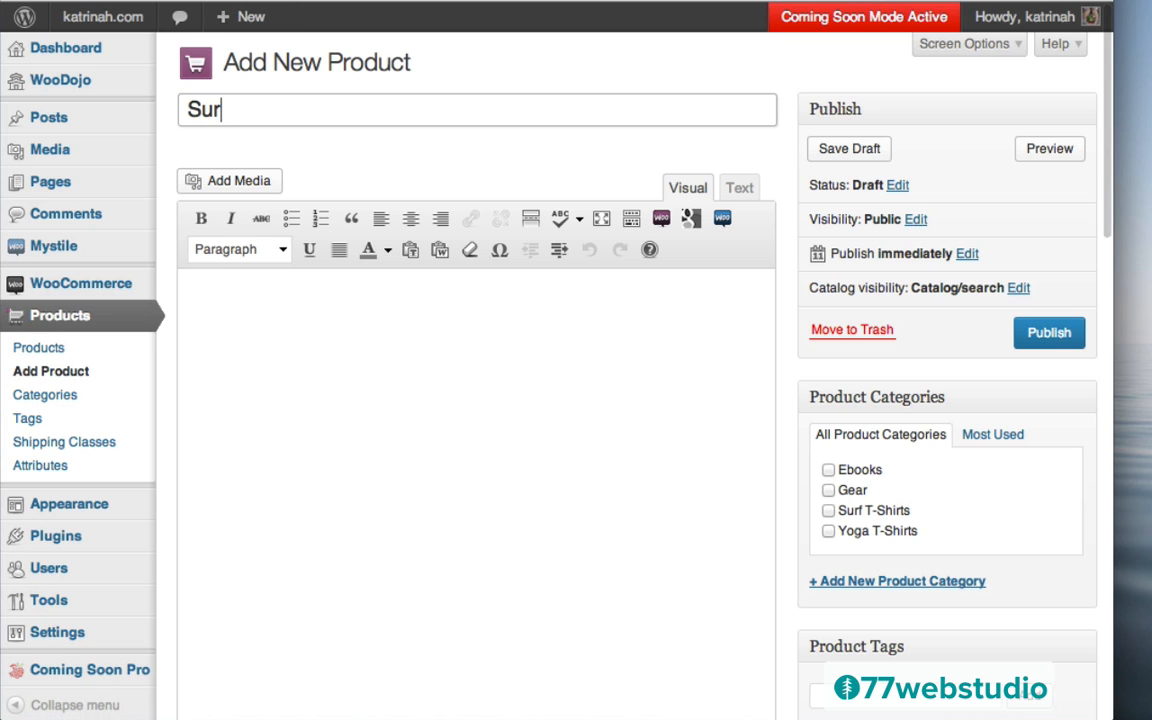
type("f Tee")
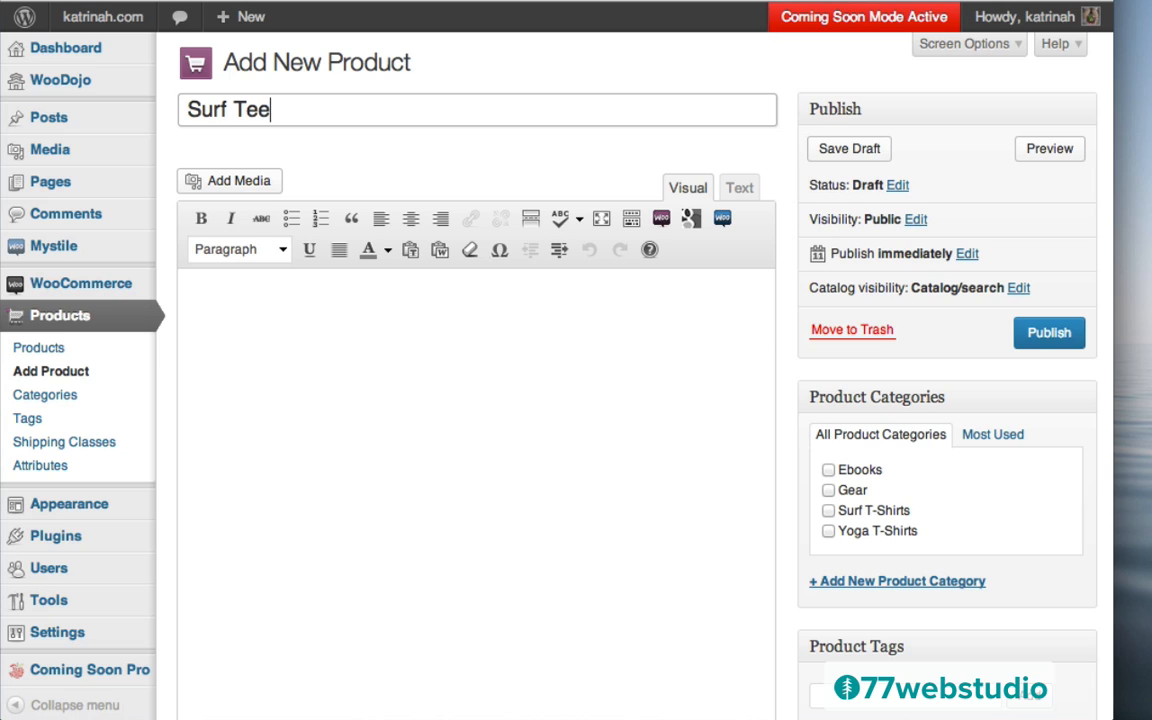
left_click(828, 511)
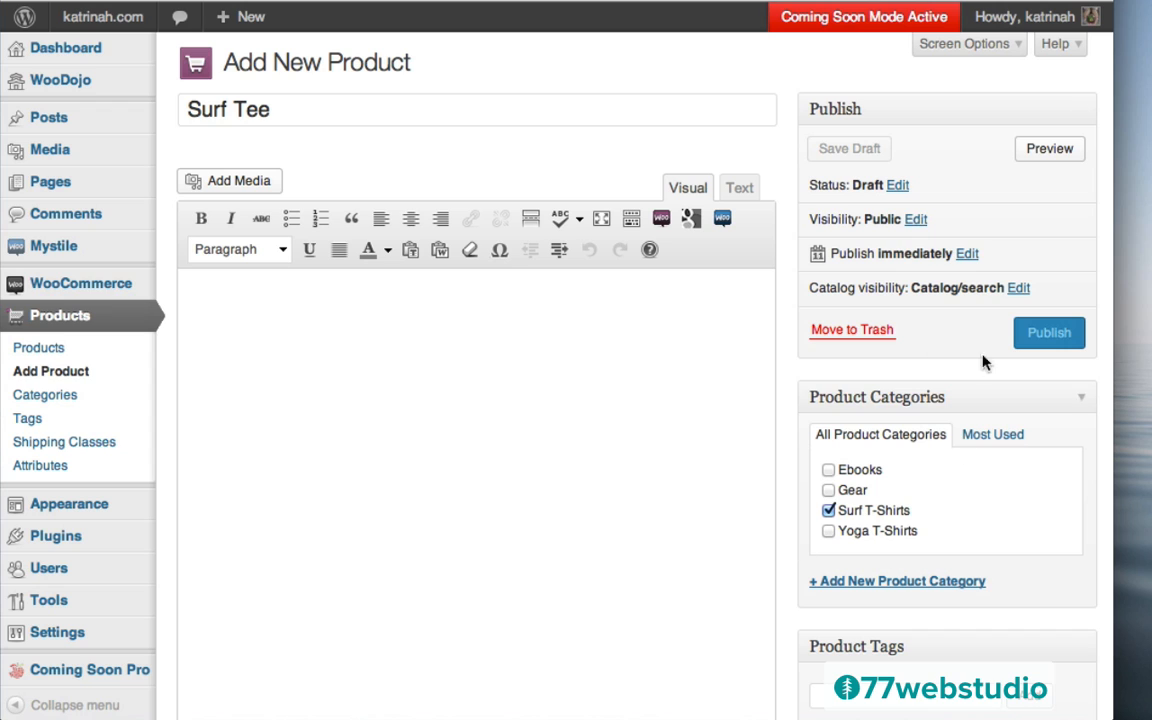
Add the product tags T-Shirts and Surfing
scroll(786, 501, "down", 3)
left_click(839, 534)
type("T-Shirts, Surfing")
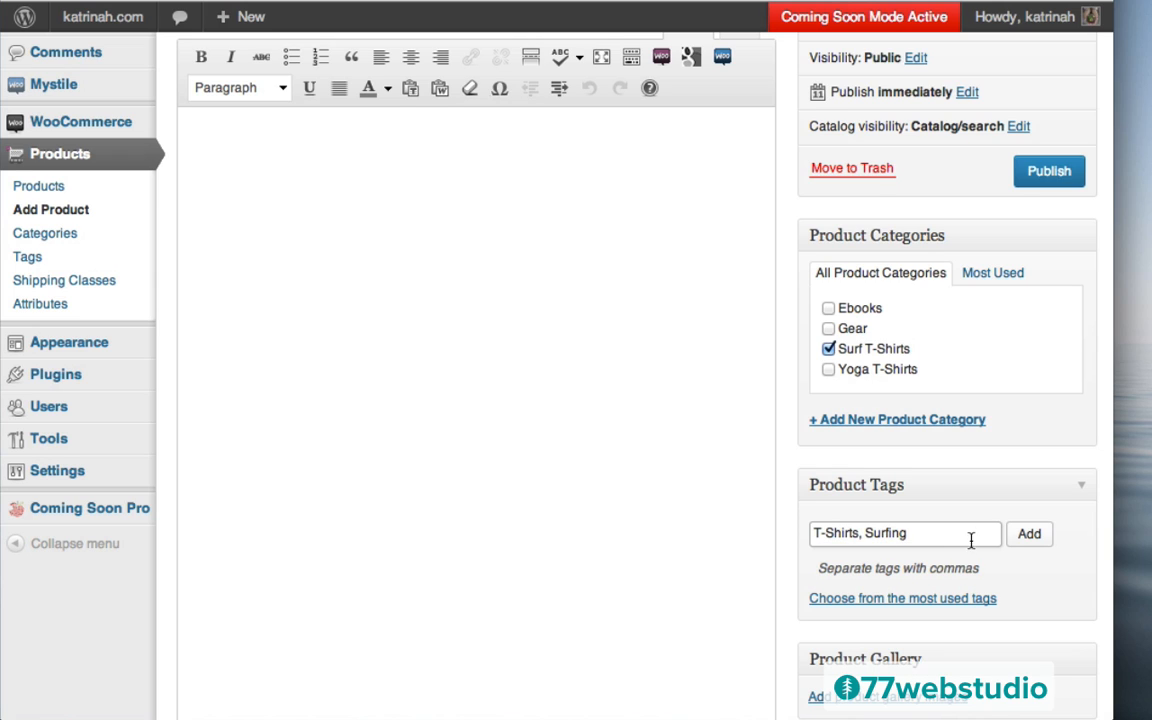
left_click(1031, 535)
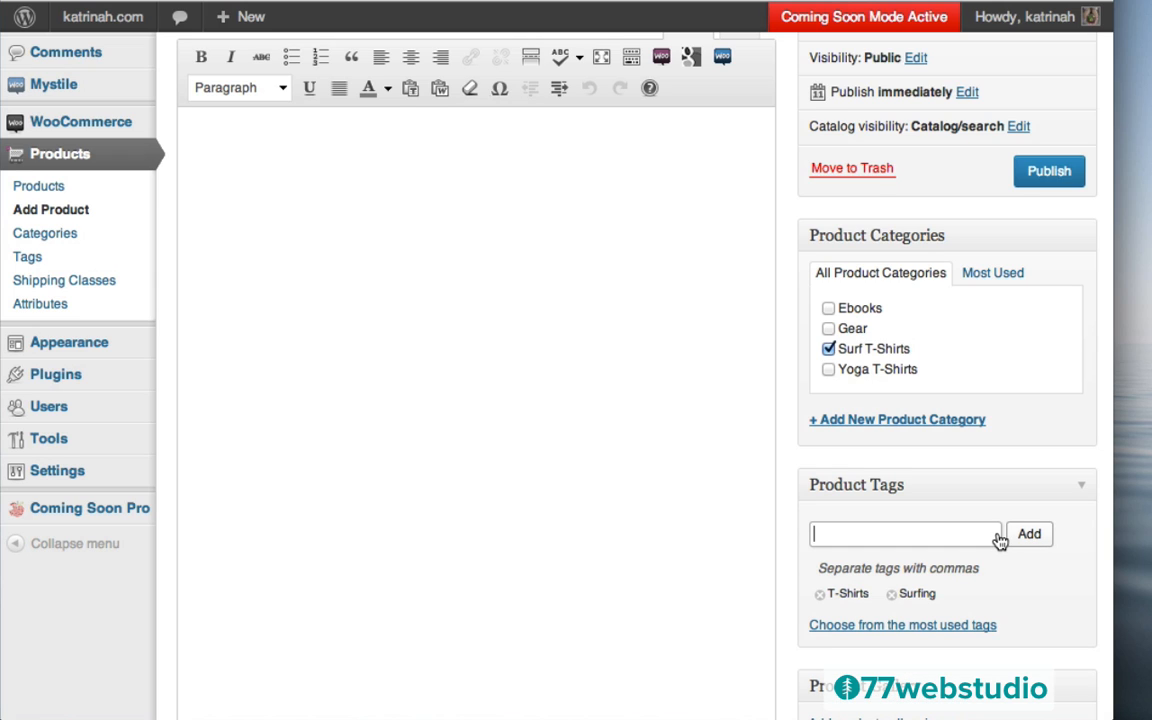
scroll(704, 306, "up", 4)
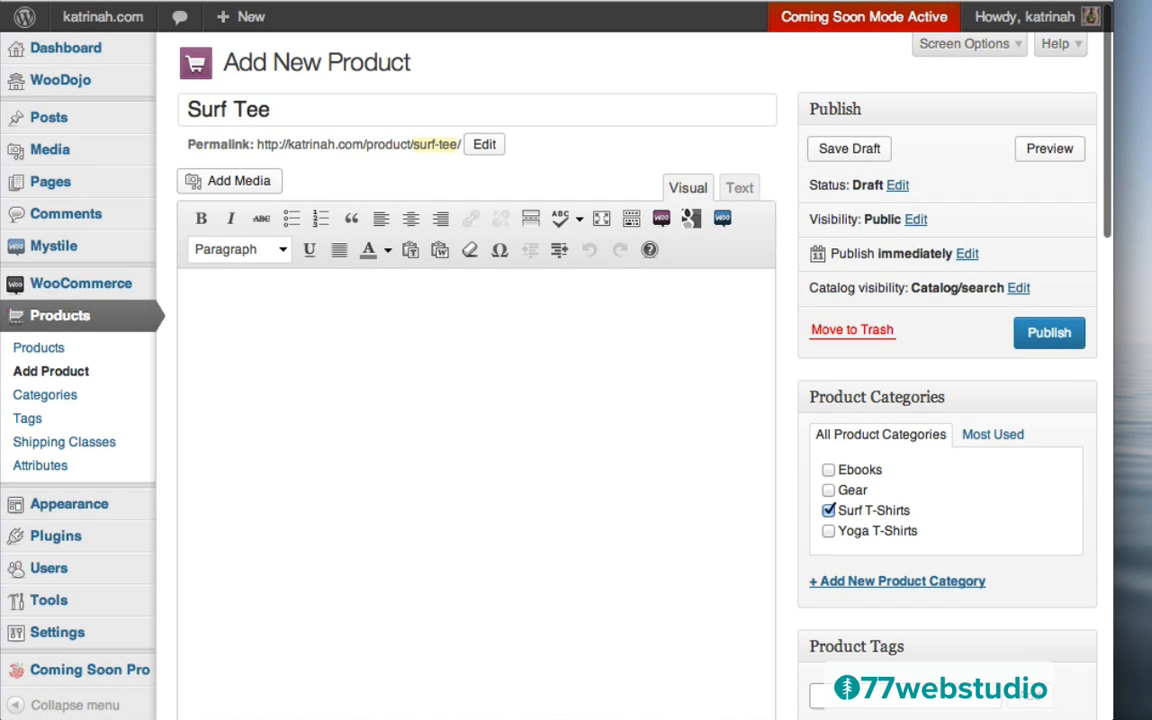
Paste two Lorem ipsum paragraphs into the product description
left_click(233, 298)
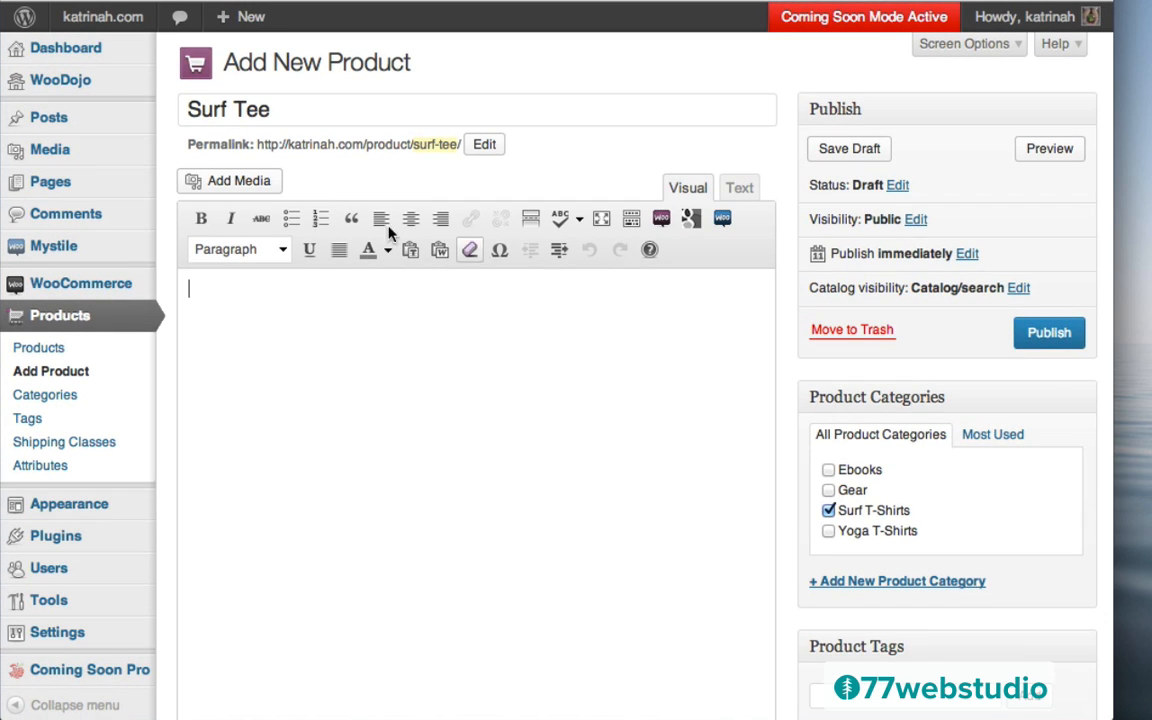
type("Lorem ipsum dolor sit amet, consectetur adipisicing elit, sed do eiusmod tempor incididunt ut labore et dolore magna aliqua. Ut enim ad minim veniam, quis nostrud exercitation ullamco laboris nisi ut aliquip ex ea commodo consequat. Duis aute irure dolor in reprehenderit in voluptate velit esse cillum dolore eu fugiat nulla pariatur. Excepteur sint occaecat cupidatat non proident, sunt in culpa qui officia deserunt mollit anim id est laborum.")
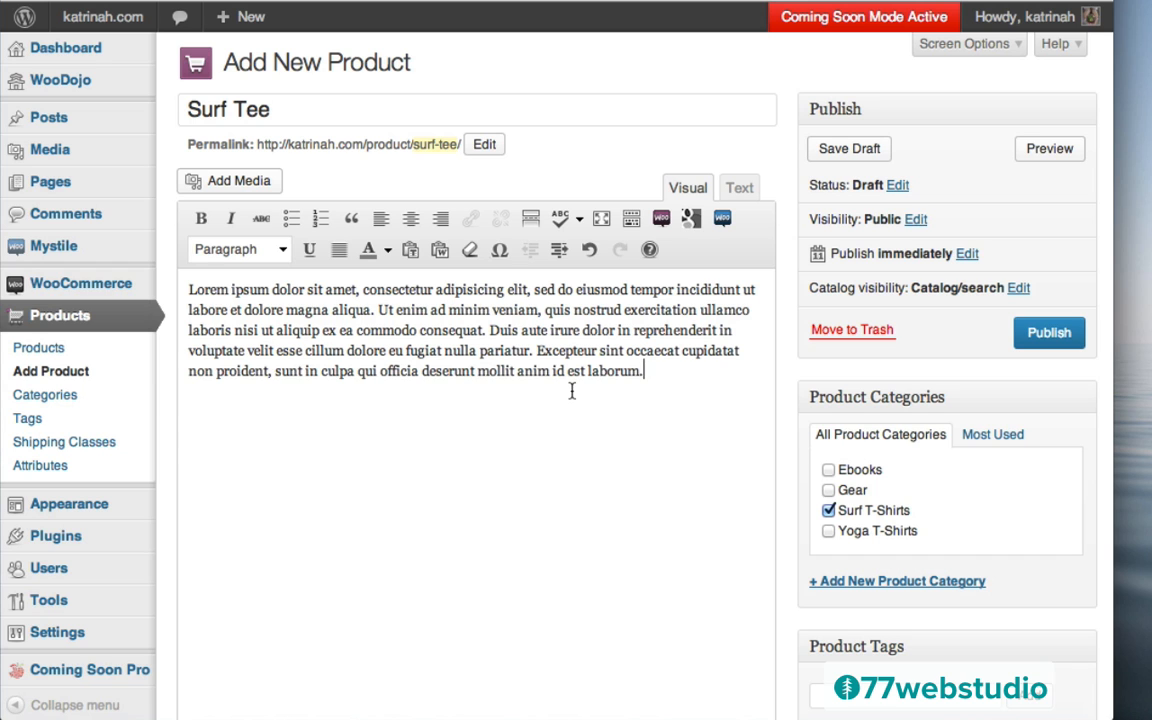
type("Lorem ipsum dolor sit amet, consectetur adipisicing elit, sed do eiusmod tempor incididunt ut labore et dolore magna aliqua. Ut enim ad minim veniam, quis nostrud exercitation ullamco laboris nisi ut aliquip ex ea commodo consequat. Duis aute irure dolor in reprehenderit in voluptate velit esse cillum dolore eu fugiat nulla pariatur. Excepteur sint occaecat cupidatat non proident, sunt in culpa qui officia deserunt mollit anim id est laborum.")
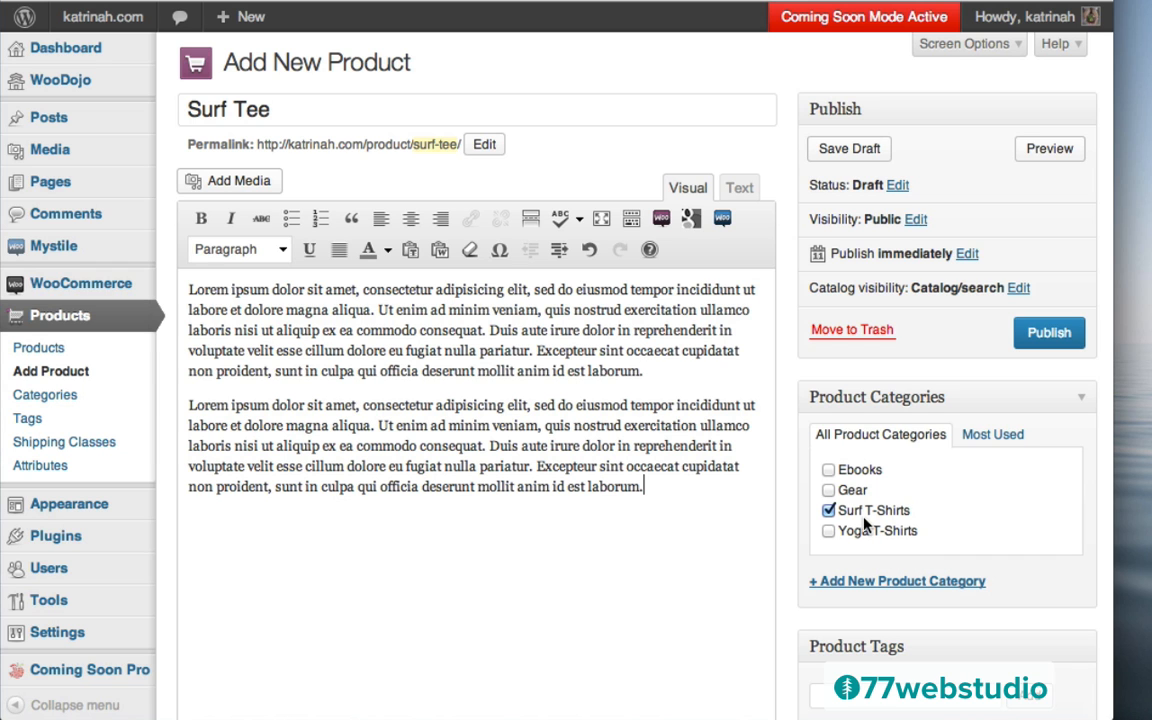
scroll(866, 525, "down", 10)
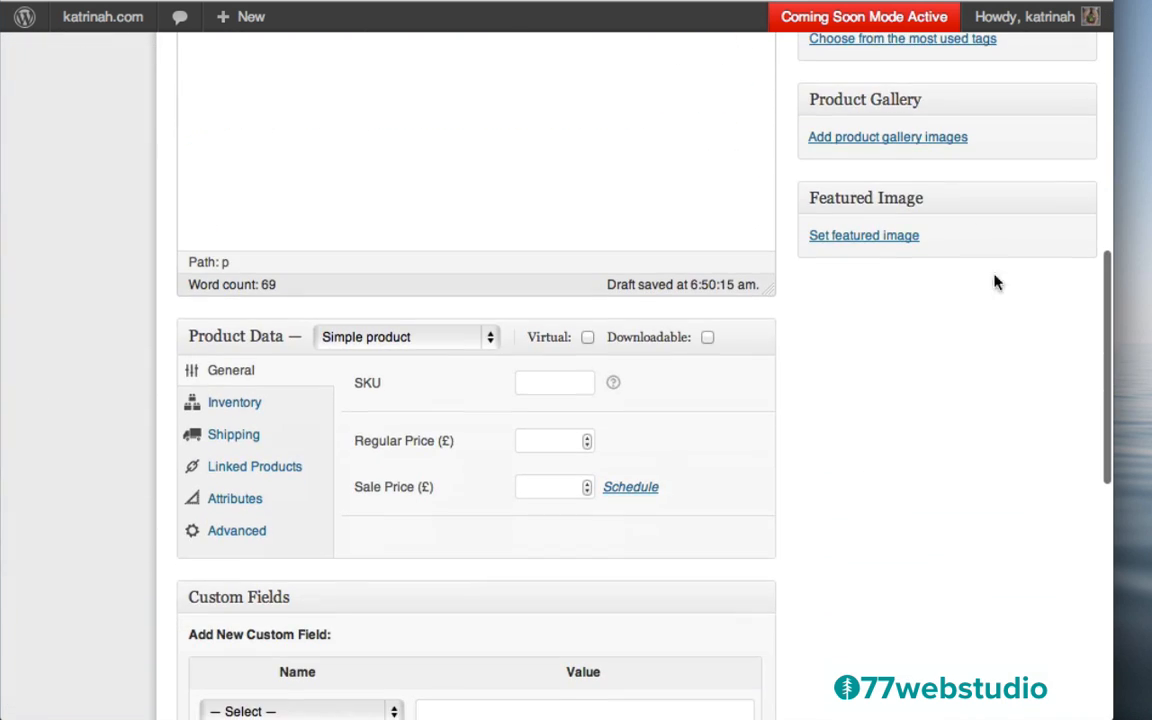
Set the navy just-surf.png JUST SURF tee as Surf Tee's featured image
left_click(845, 237)
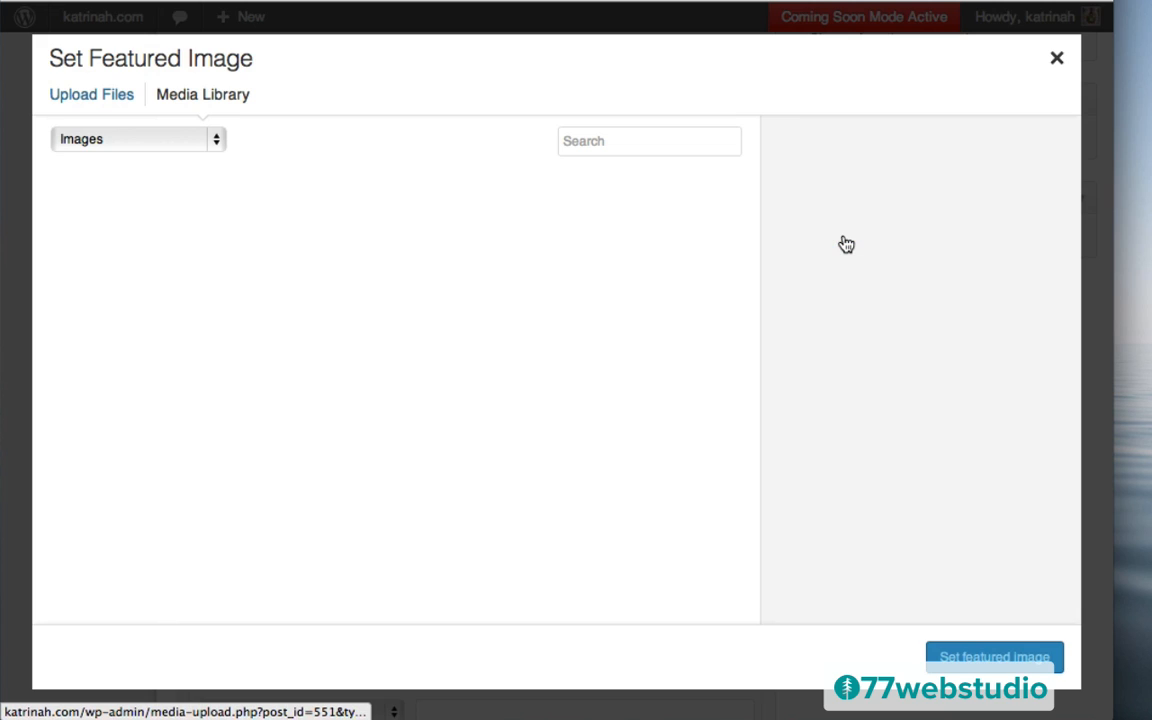
left_click(250, 234)
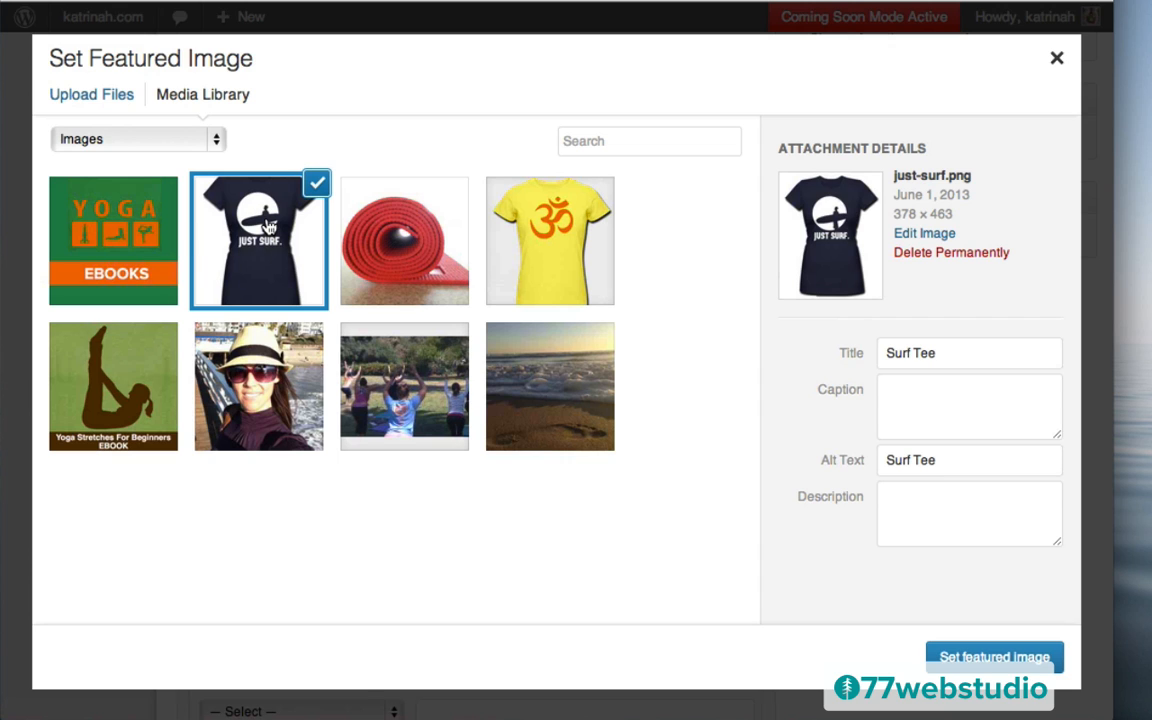
left_click(990, 658)
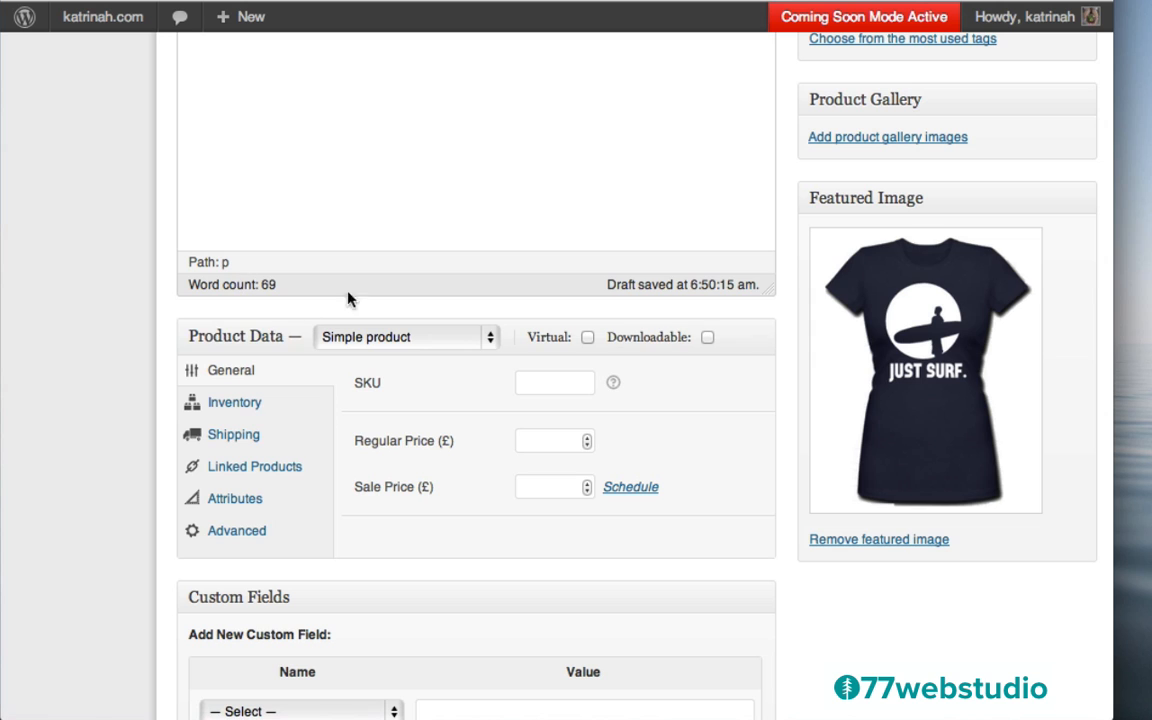
scroll(787, 399, "down", 2)
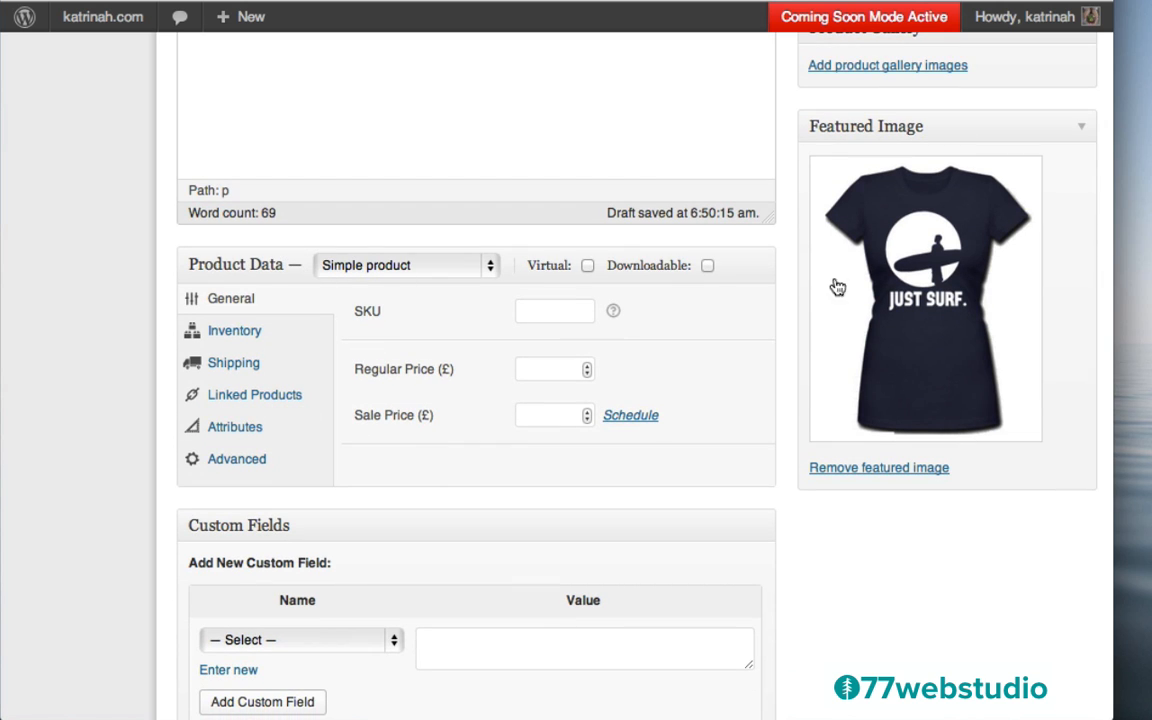
Make Surf Tee a variable product and add a custom attribute named Sizes
left_click(358, 268)
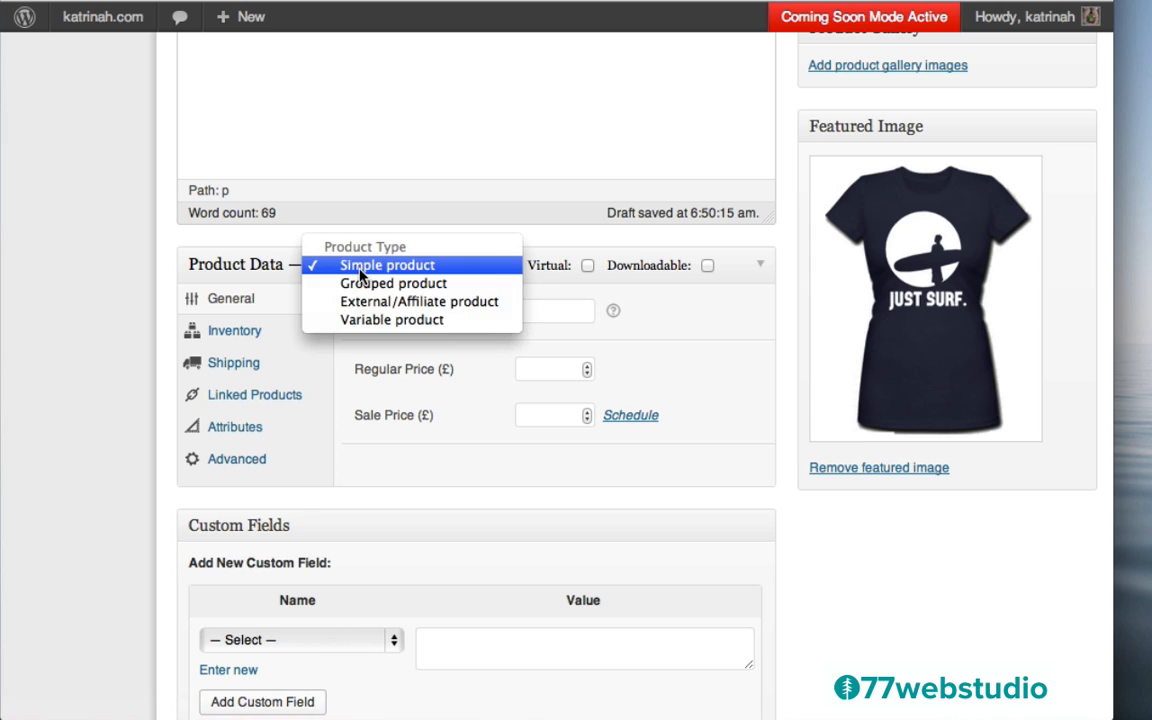
left_click(376, 321)
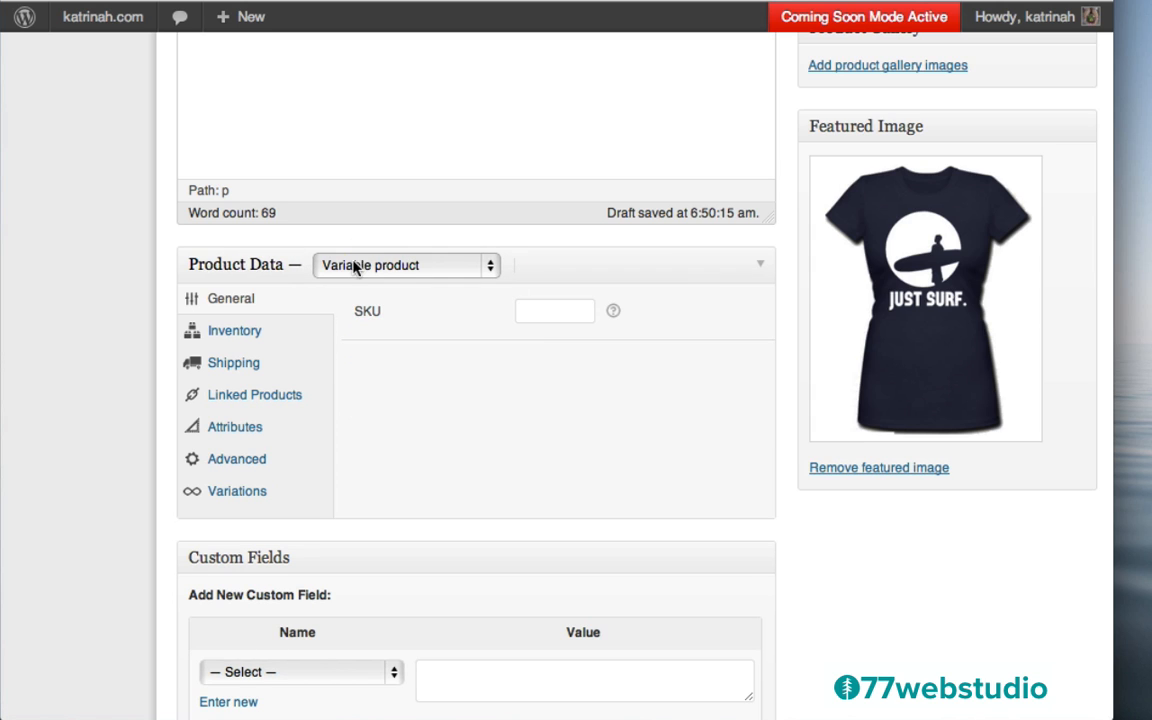
left_click(242, 430)
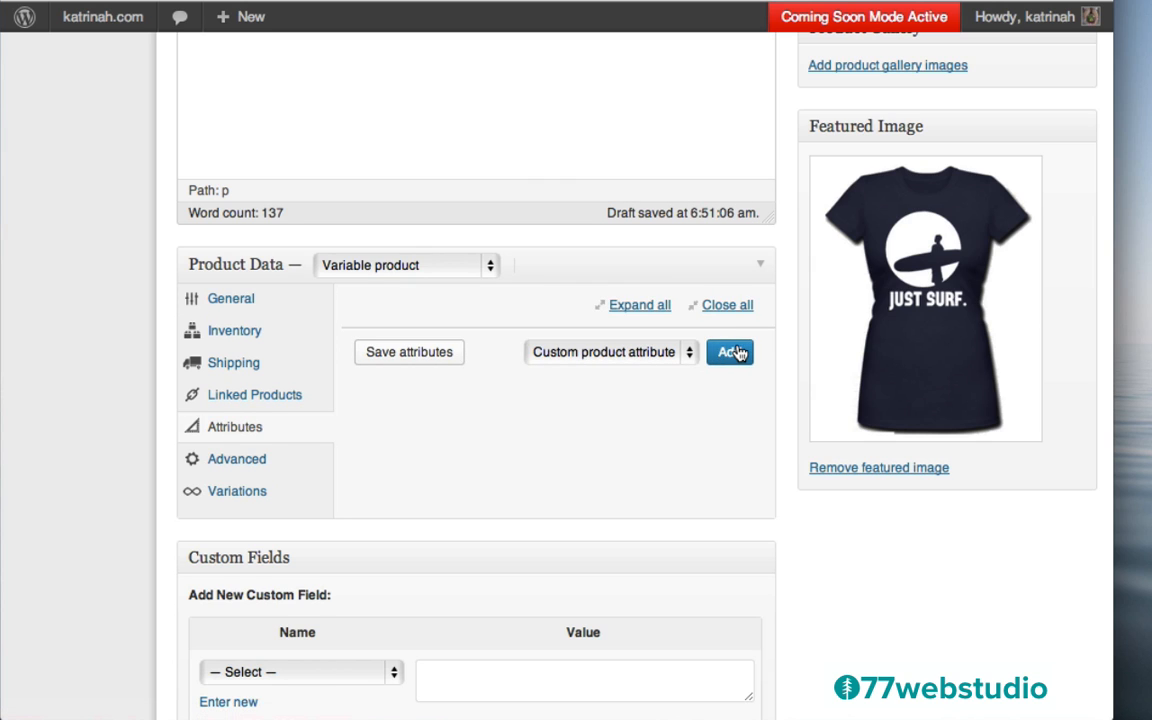
left_click(731, 352)
left_click(395, 430)
type("Sizes")
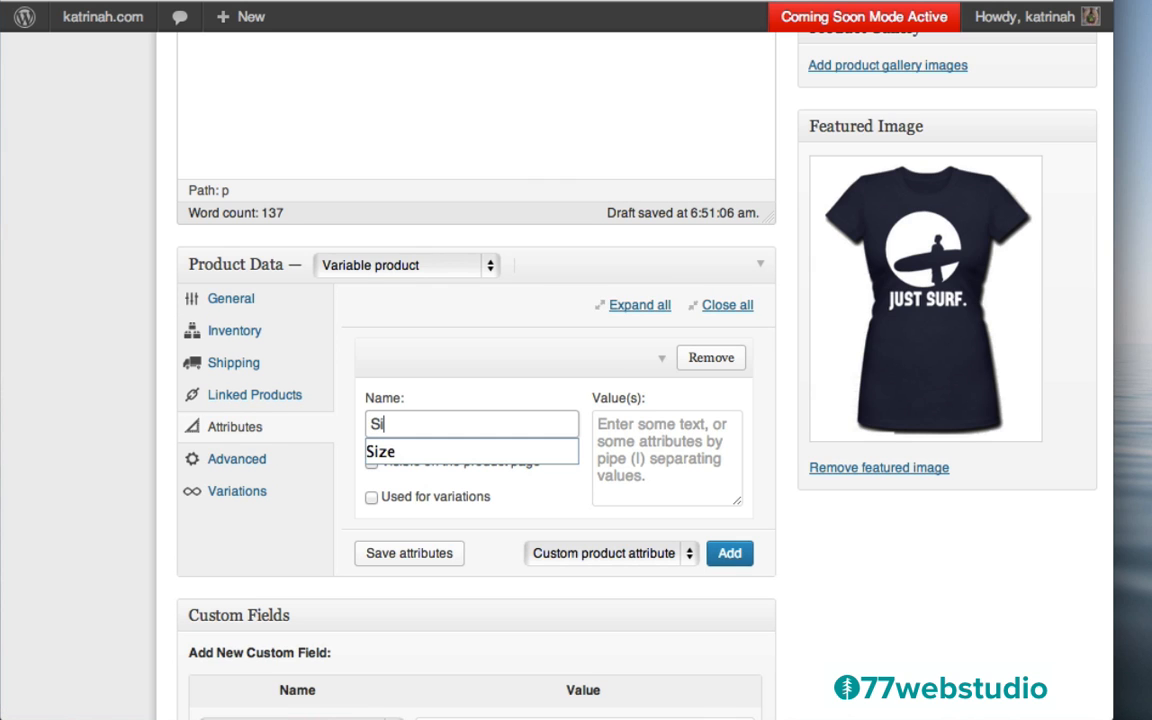
left_click(612, 437)
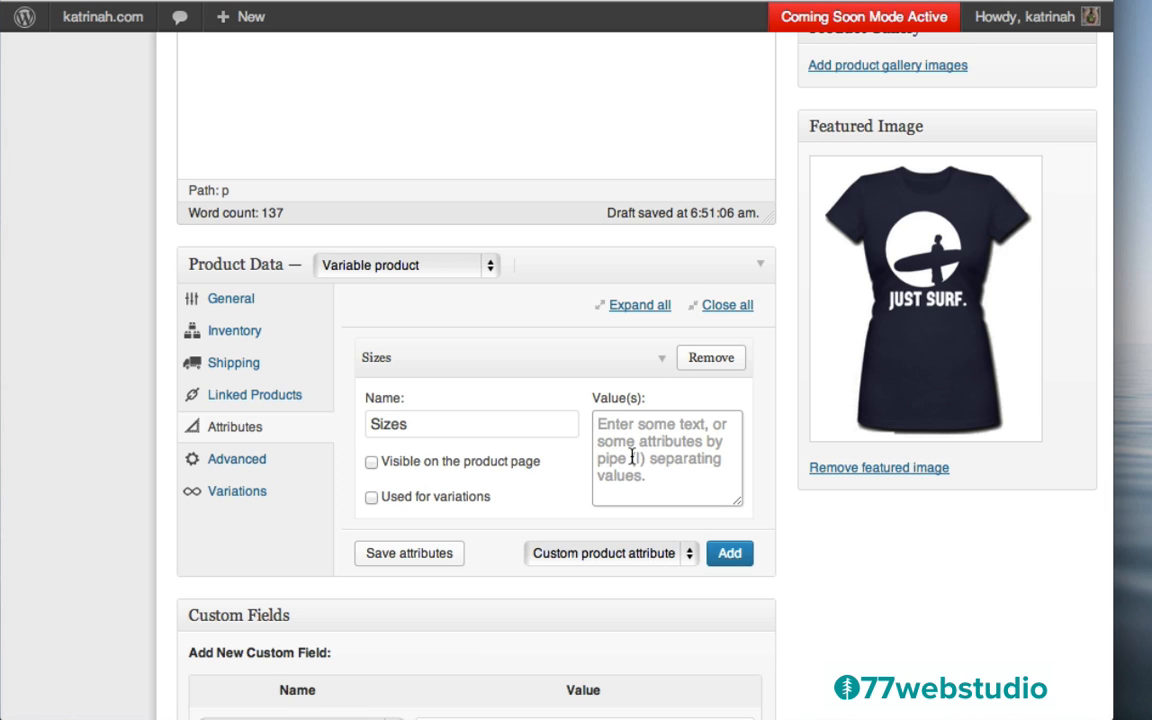
Give Sizes the values Small | Medium | Large, visible and used for variations, and save
type("Small | Mediu")
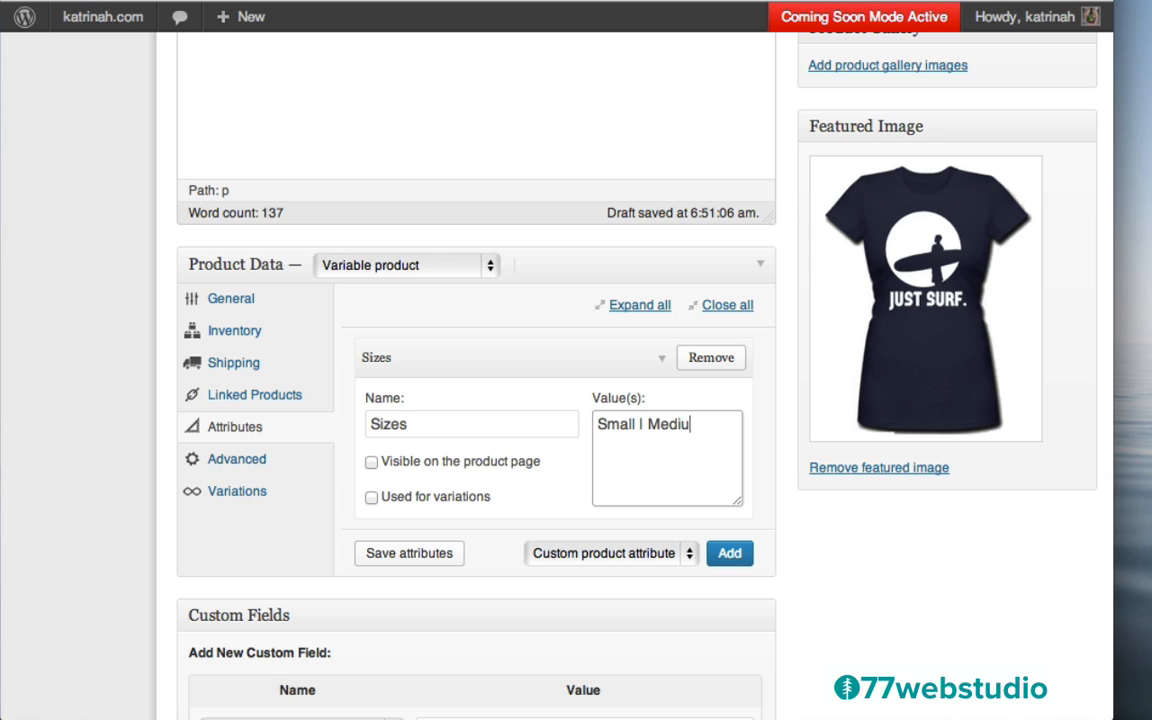
type("ge")
left_click(372, 463)
left_click(371, 498)
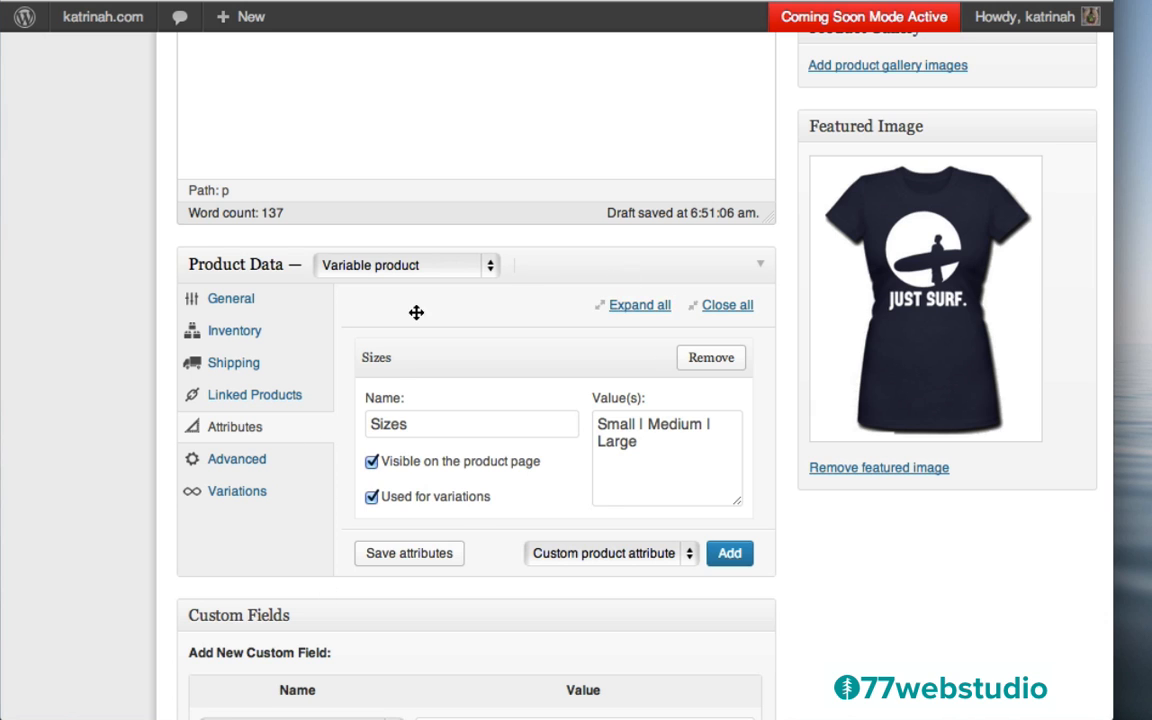
left_click(405, 560)
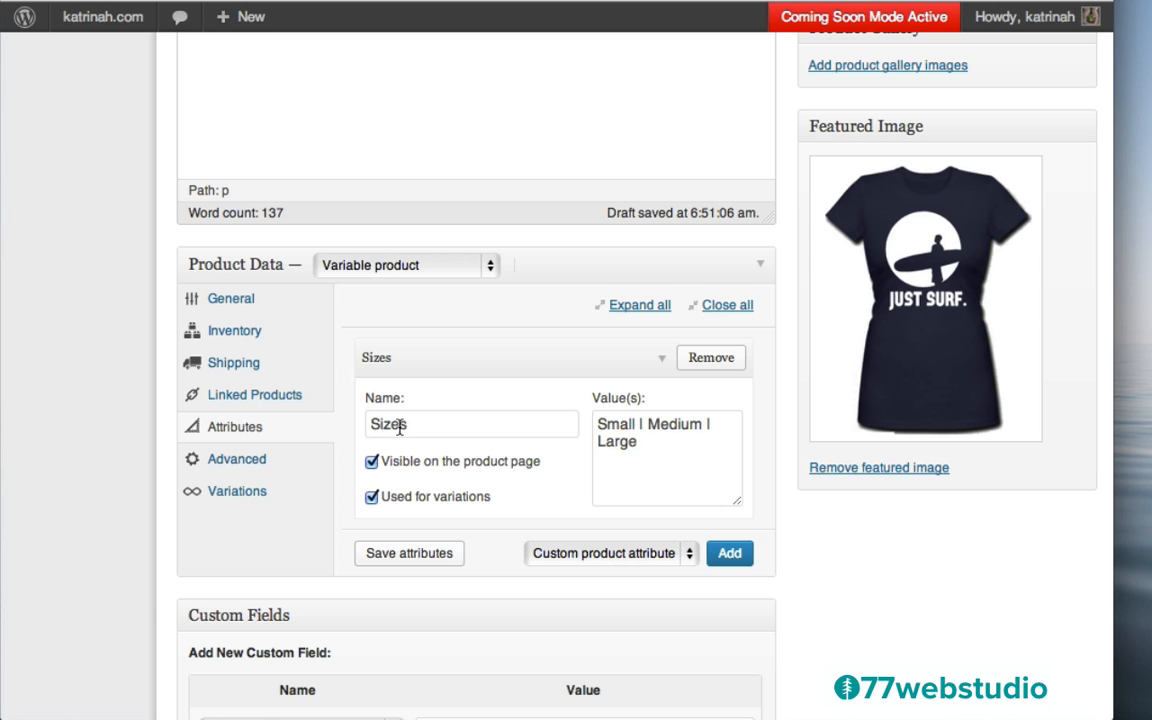
left_click(225, 494)
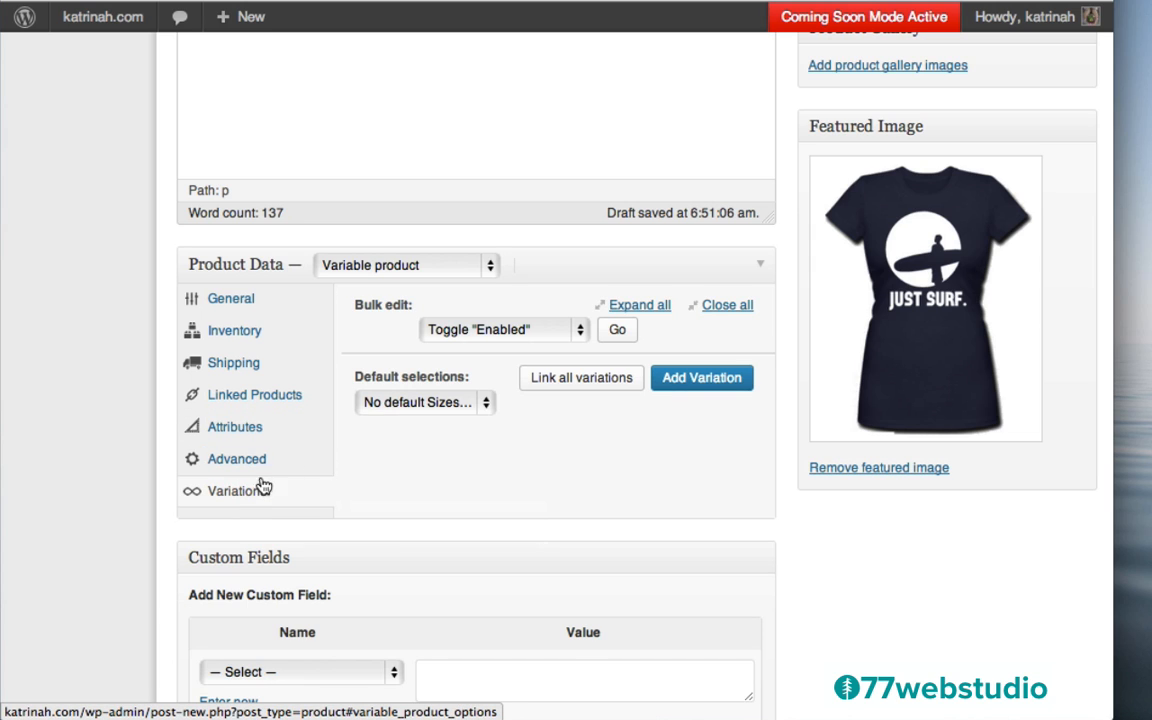
Make Small the default size and add a Small variation priced 40
left_click(424, 400)
left_click(465, 419)
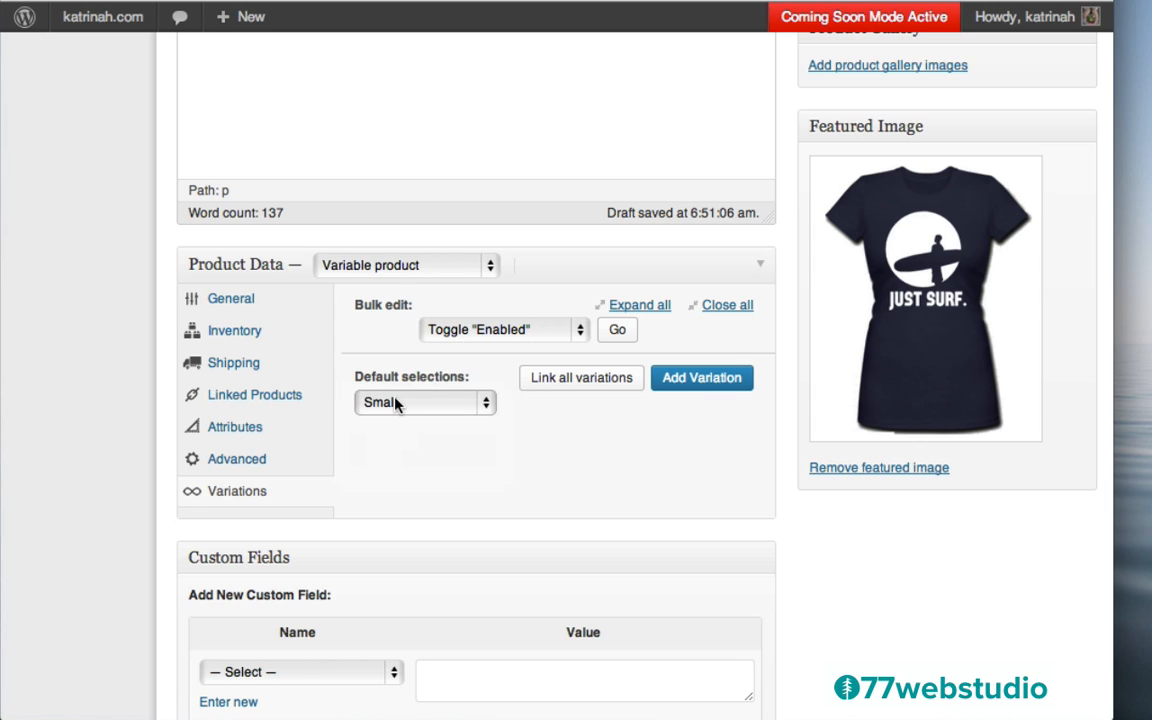
left_click(706, 377)
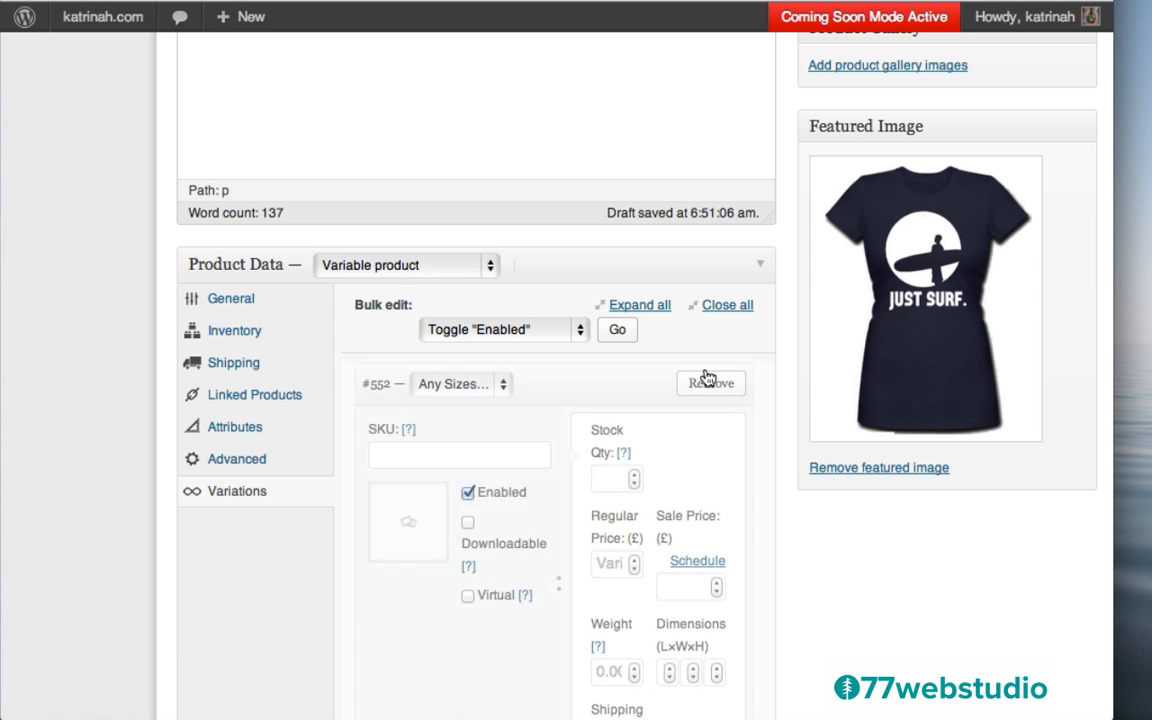
left_click(444, 390)
left_click(442, 404)
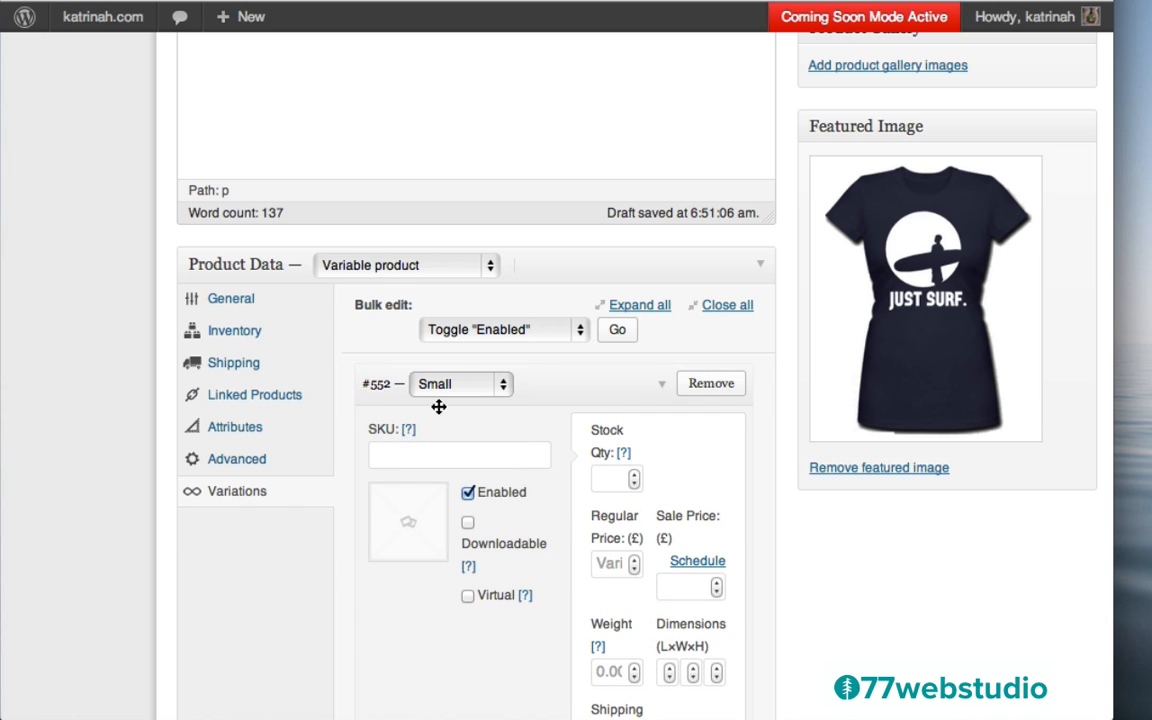
left_click(610, 565)
type("40")
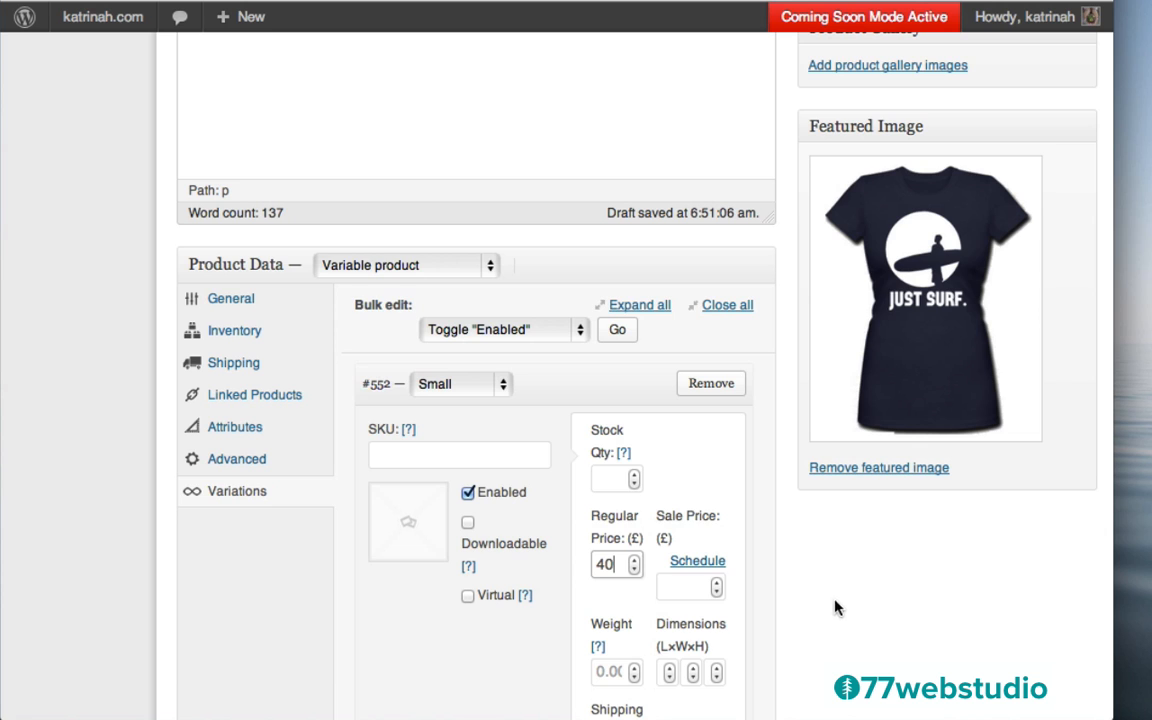
scroll(826, 607, "down", 5)
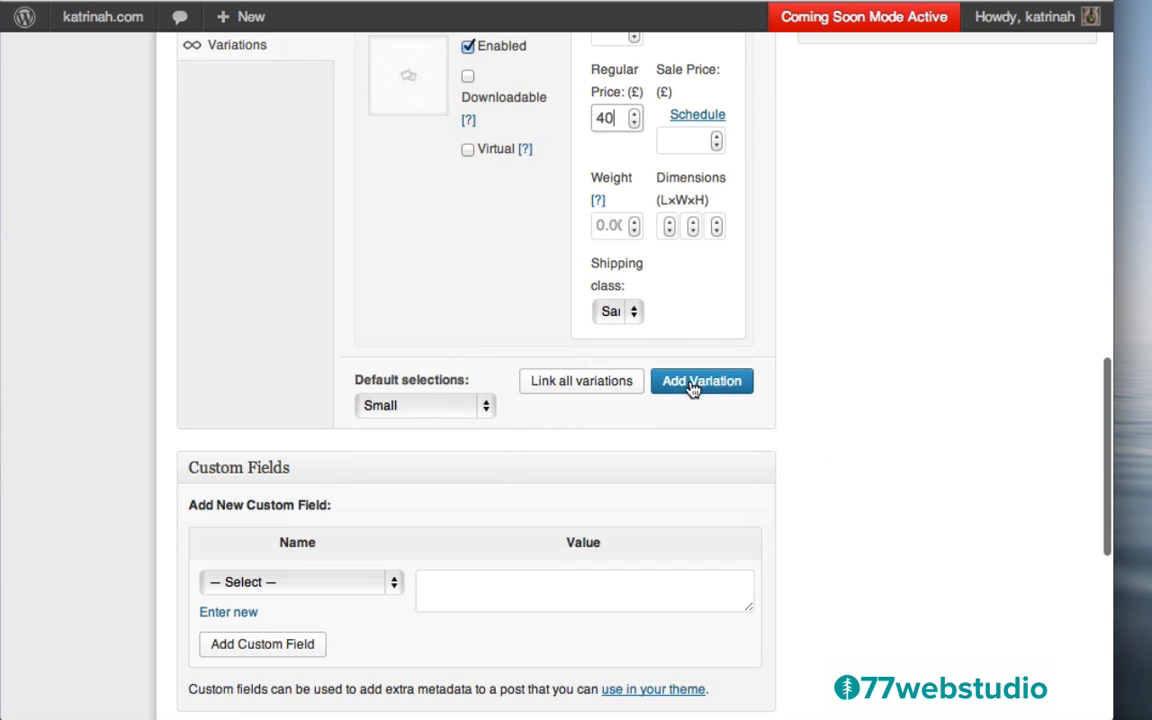
Add a Medium variation with regular price 40
left_click(691, 388)
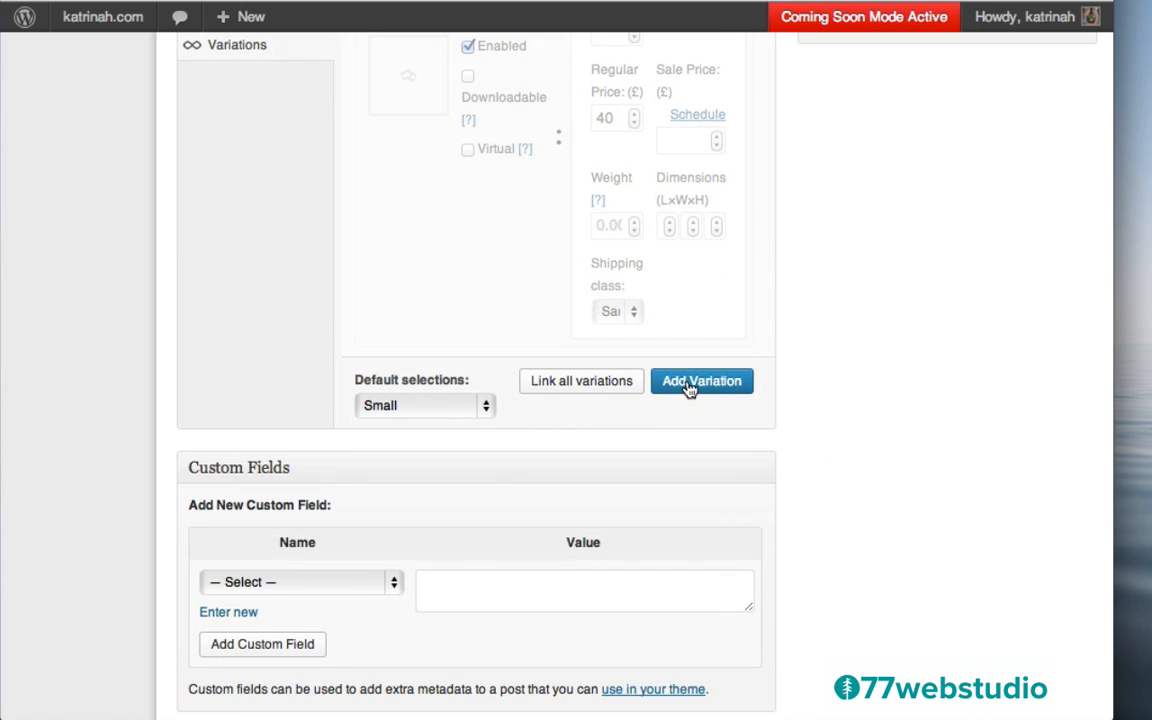
left_click(440, 382)
left_click(440, 415)
left_click(607, 560)
type("40")
scroll(707, 506, "down", 5)
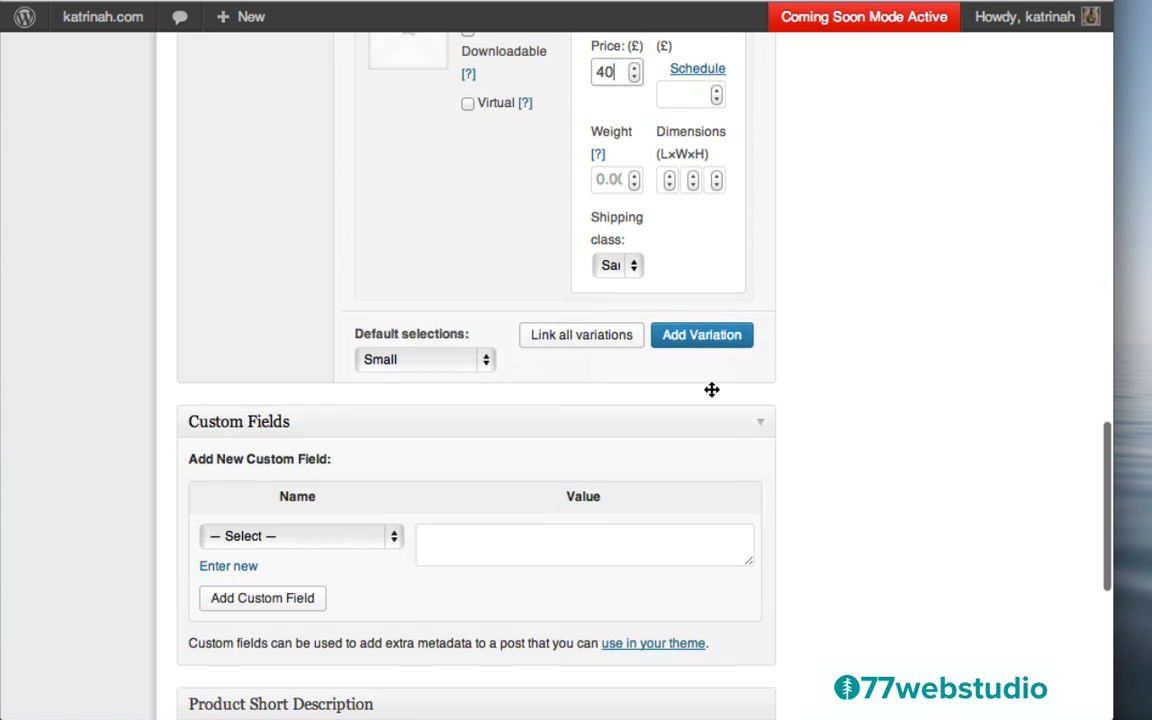
Add a Large variation with regular price 40
left_click(677, 337)
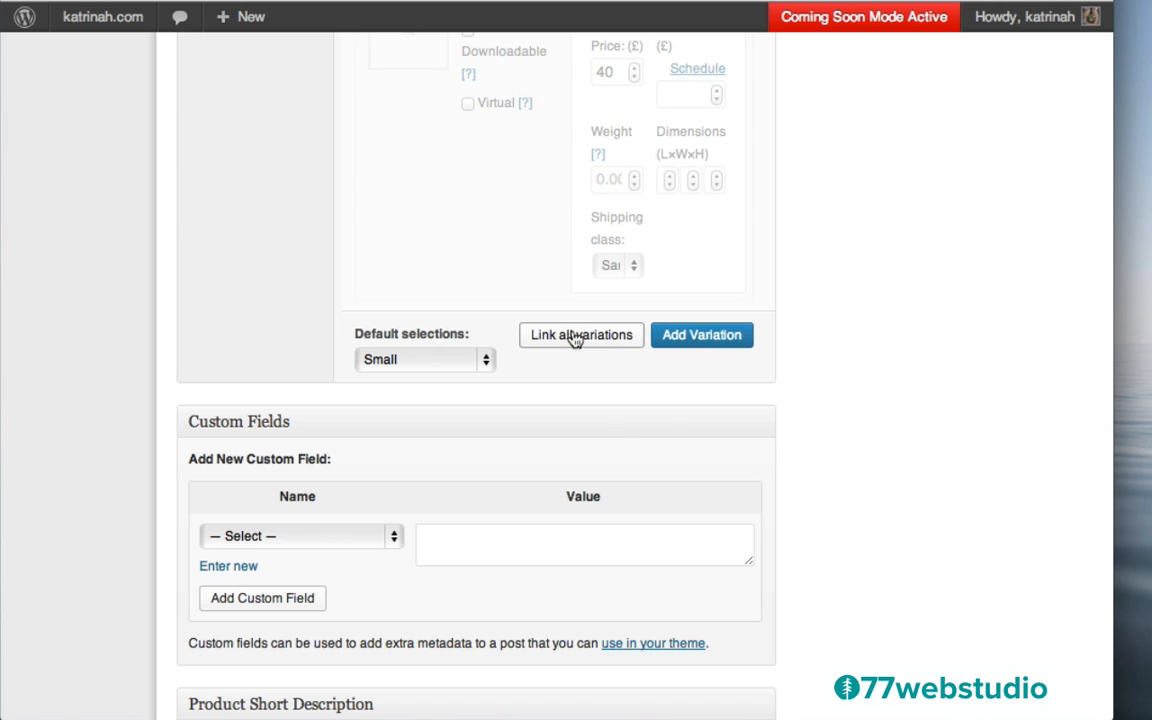
left_click(437, 331)
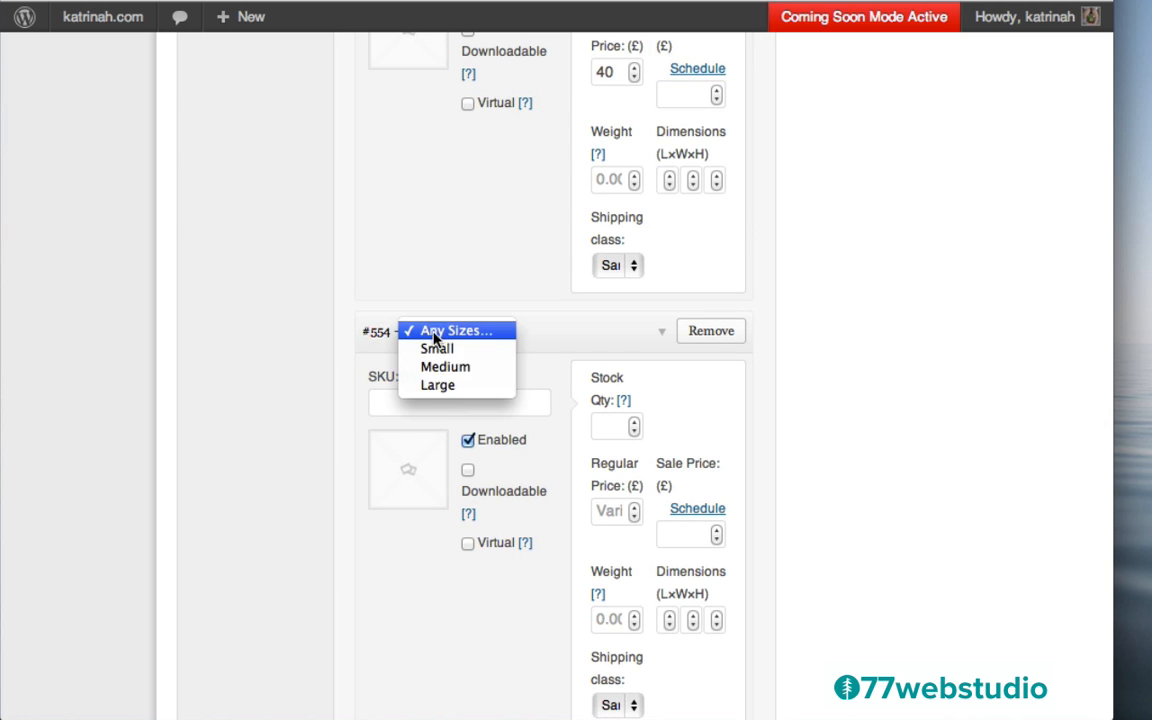
left_click(441, 386)
left_click(607, 511)
type("40")
scroll(818, 483, "down", 10)
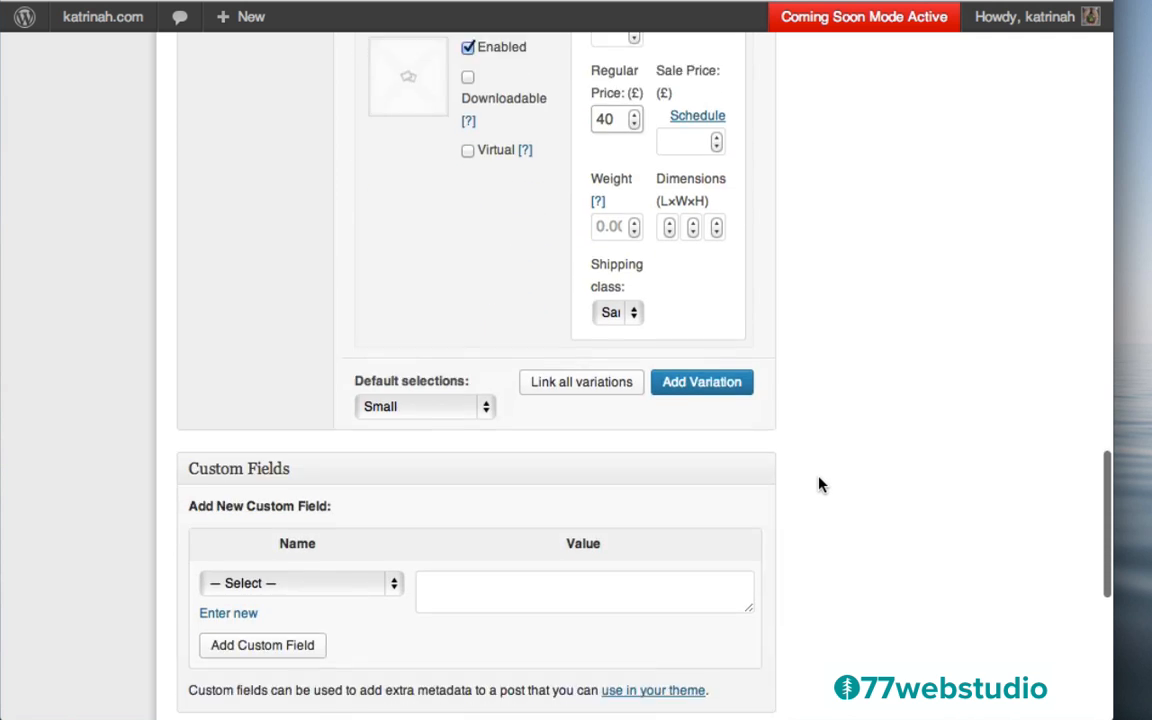
scroll(818, 484, "down", 2)
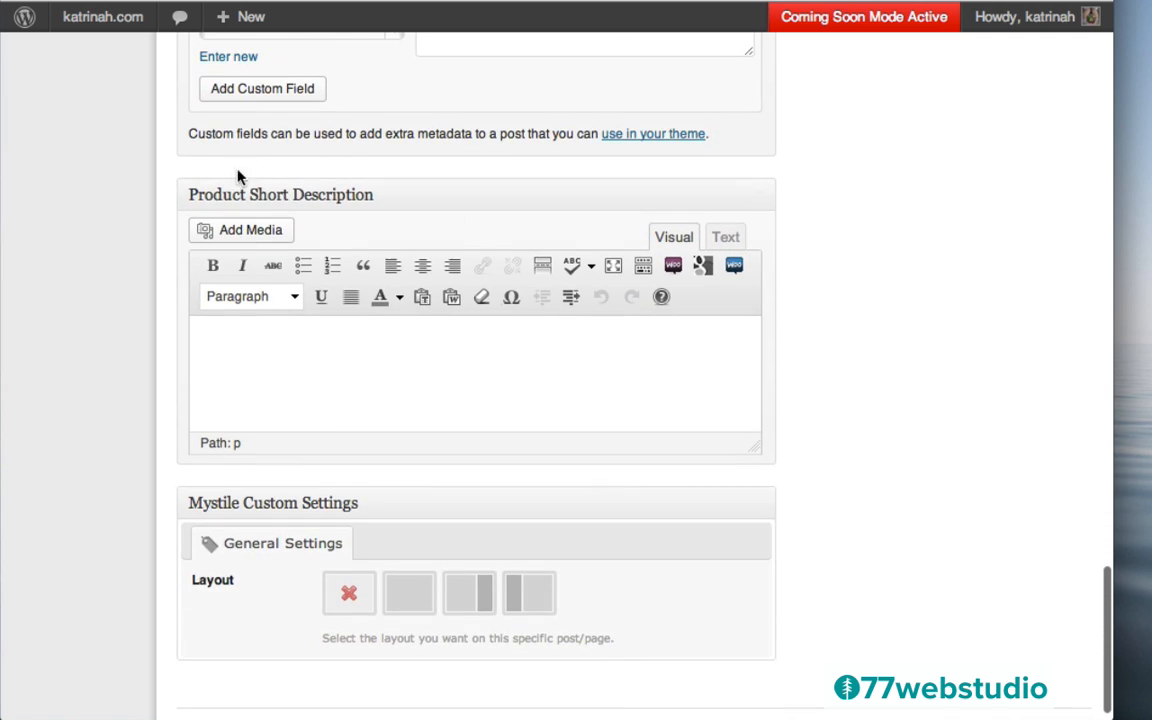
Fill the Product Short Description with only the first sentence of Lorem ipsum
left_click(291, 346)
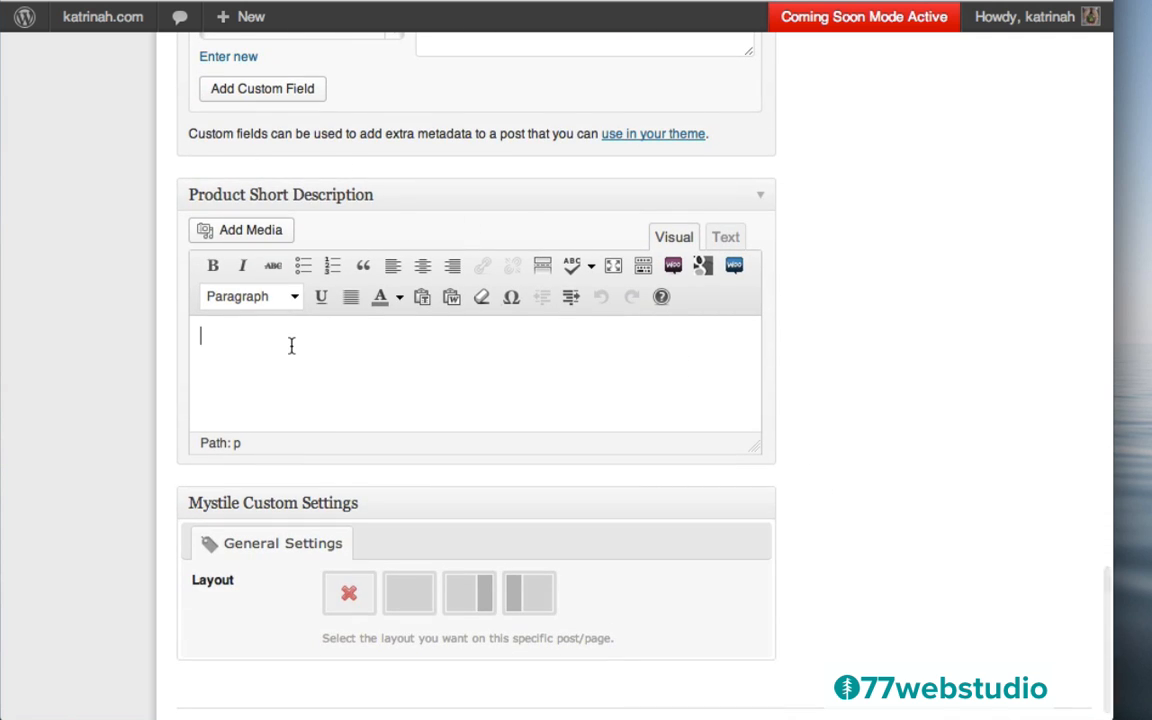
type("Lorem ipsum dolor sit amet, consectetur adipisicing elit, sed do eiusmod tempor incididunt ut labore et dolore magna aliqua. Ut enim ad minim veniam, quis nostrud exercitation ullamco laboris nisi ut aliquip ex ea commodo consequat. Duis aute irure dolor in reprehenderit in voluptate velit esse cillum dolore eu fugiat nulla pariatur. Excepteur sint occaecat cupidatat non proident, sunt in culpa qui officia deserunt mollit anim id est laborum.")
scroll(503, 361, "up", 1)
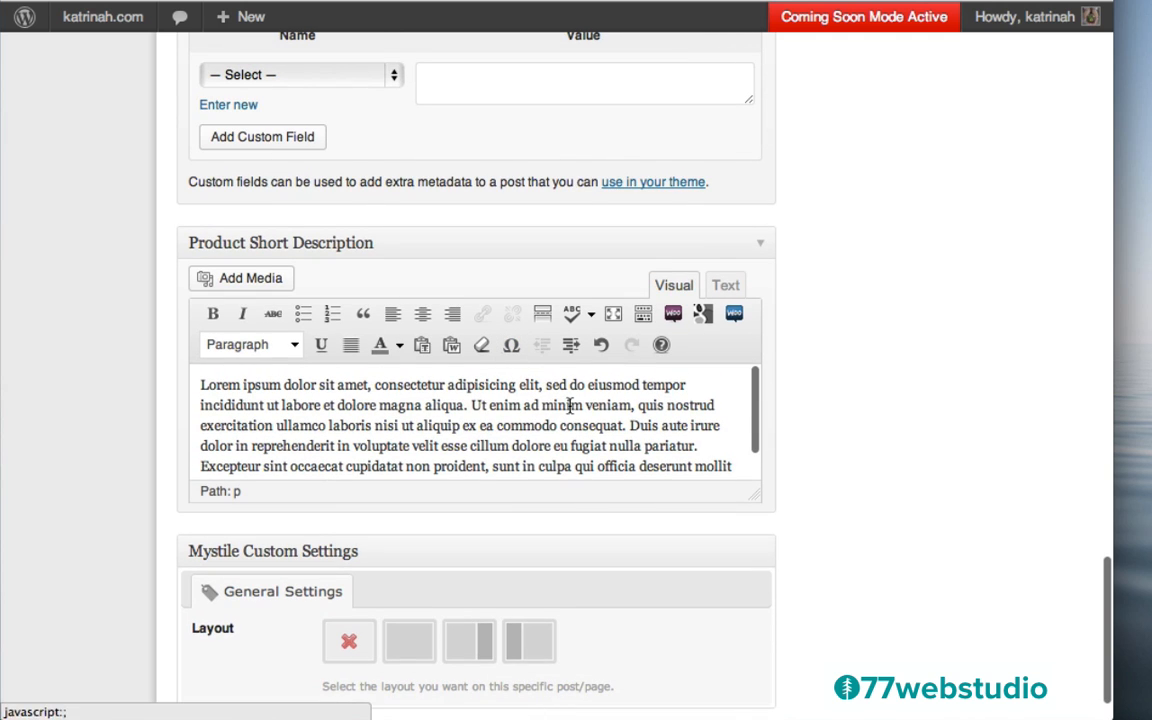
left_click(471, 403, "shift")
key("BackSpace")
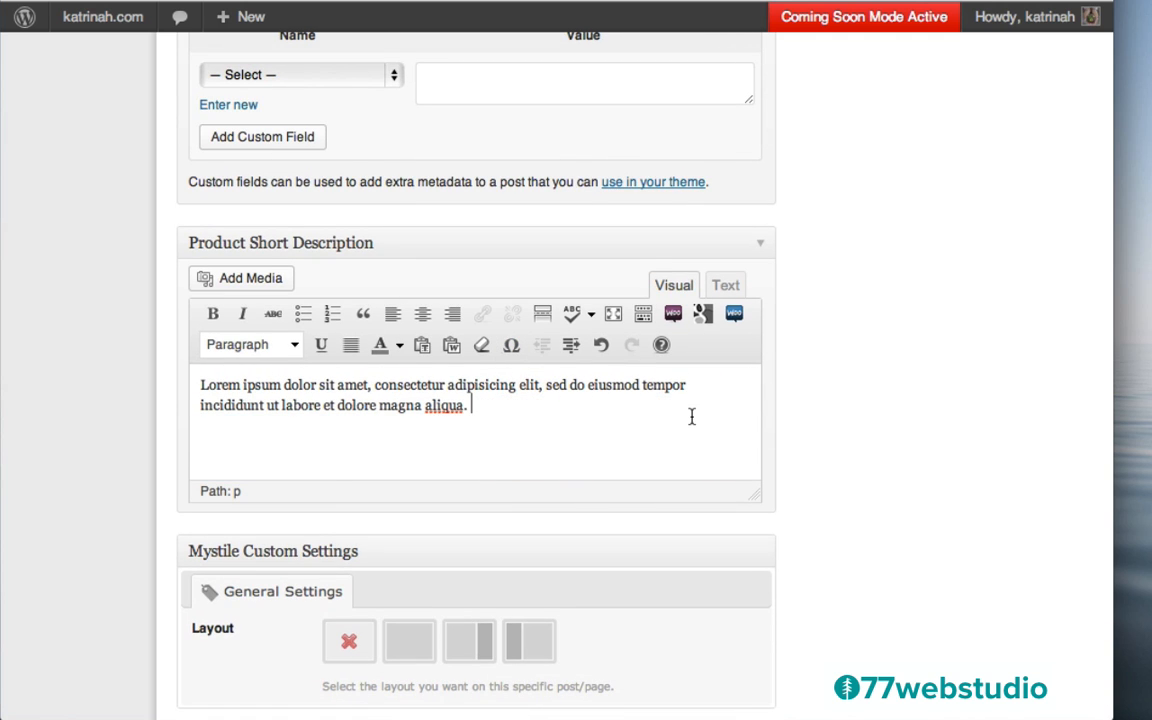
scroll(691, 416, "down", 2)
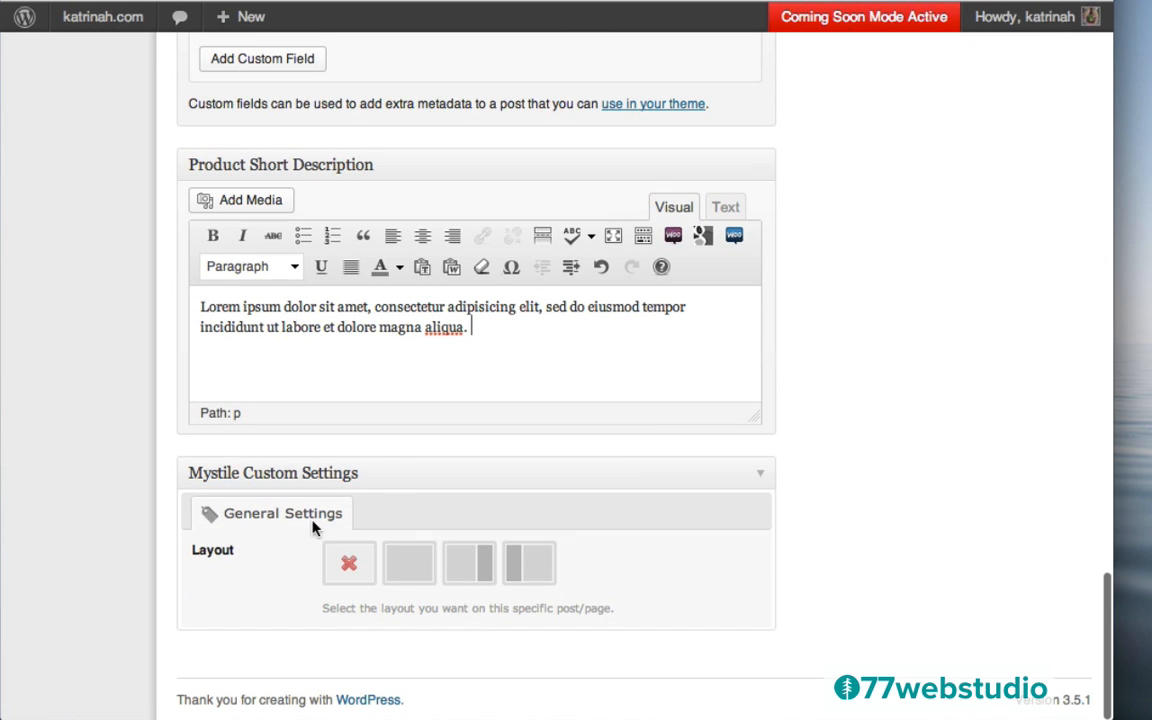
Choose the full-width layout in Mystile Custom Settings for the Surf Tee
left_click(417, 563)
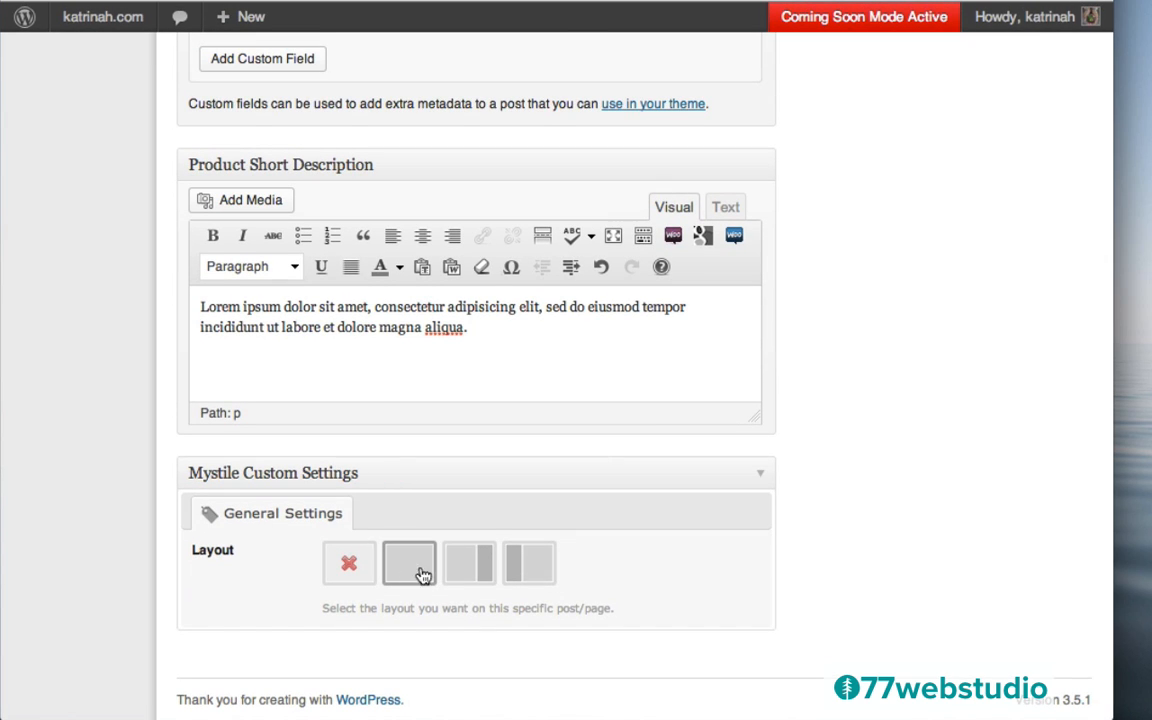
scroll(887, 293, "up", 15)
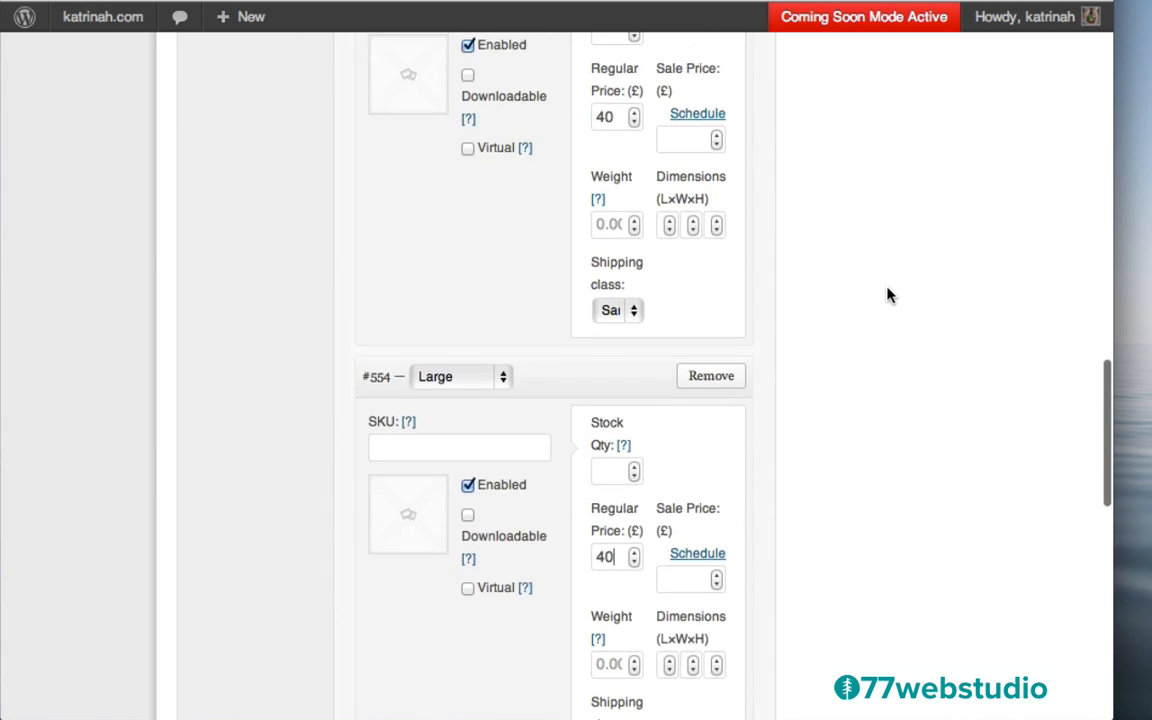
scroll(887, 293, "up", 20)
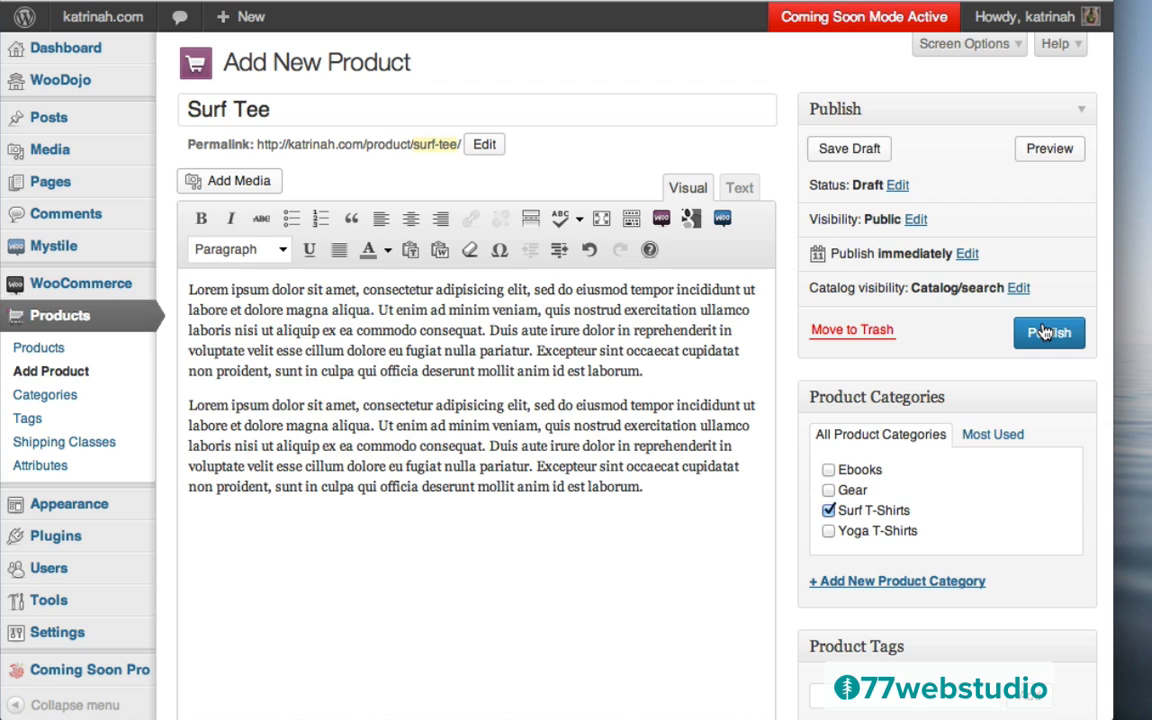
Publish the Surf Tee and review its live page showing £40 and the Sizes choice
left_click(1044, 333)
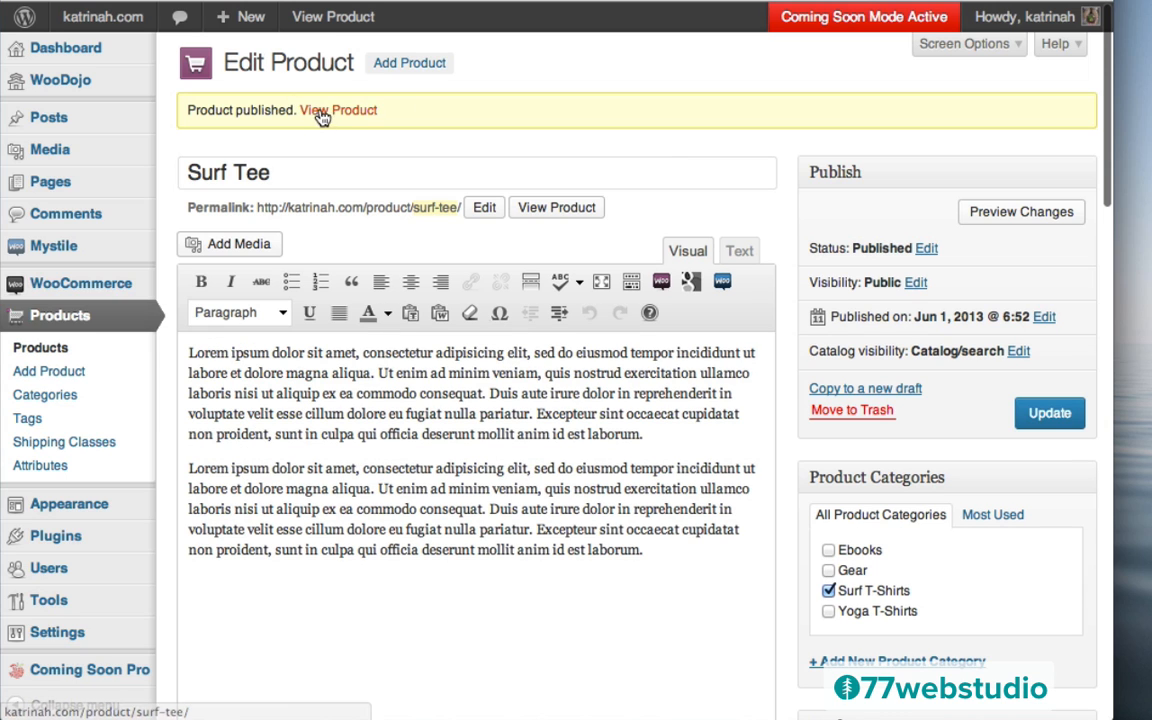
left_click(341, 116)
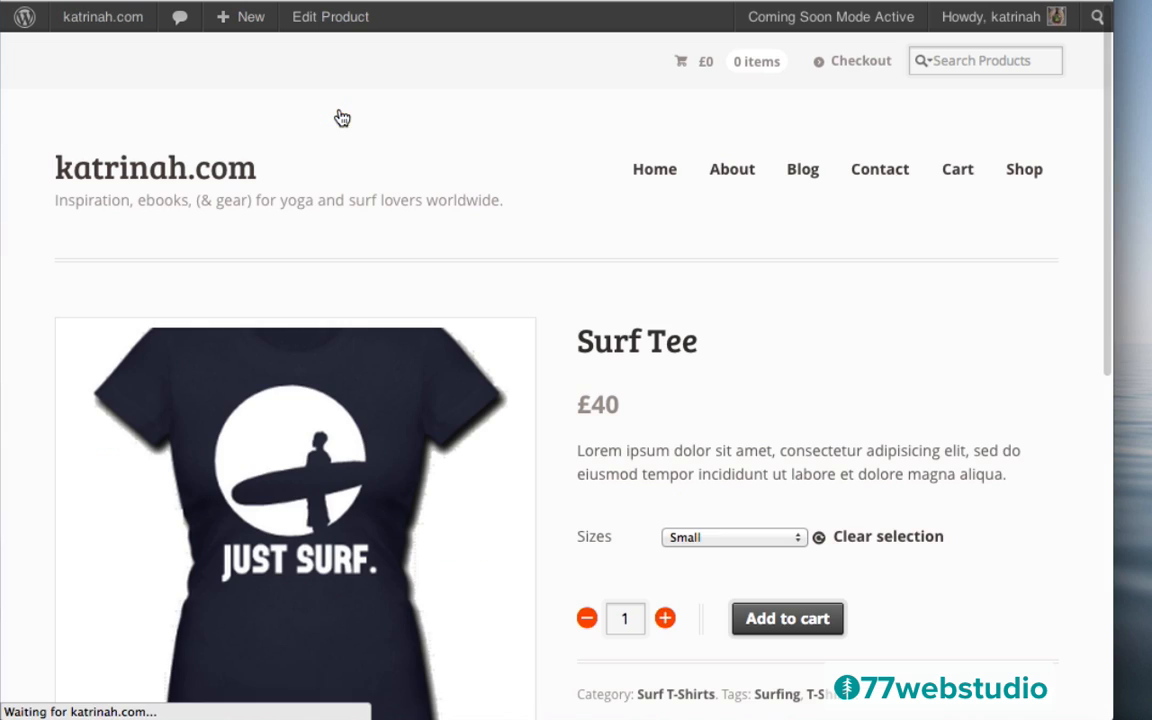
scroll(773, 450, "down", 7)
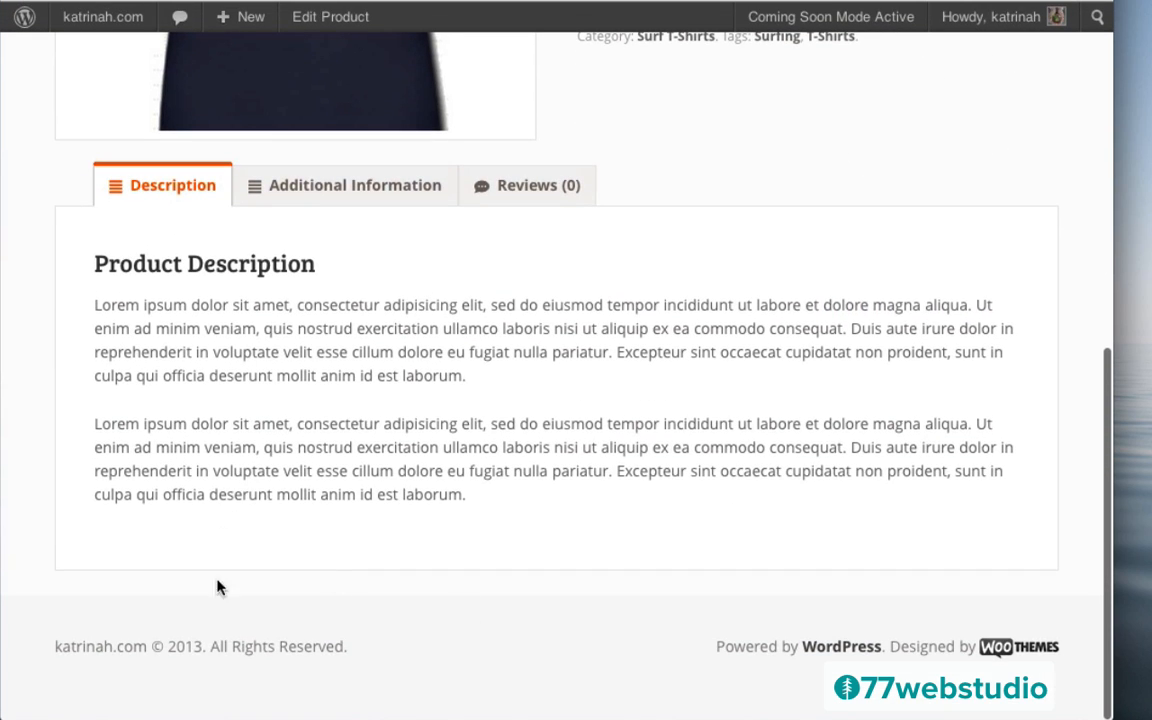
scroll(735, 292, "up", 7)
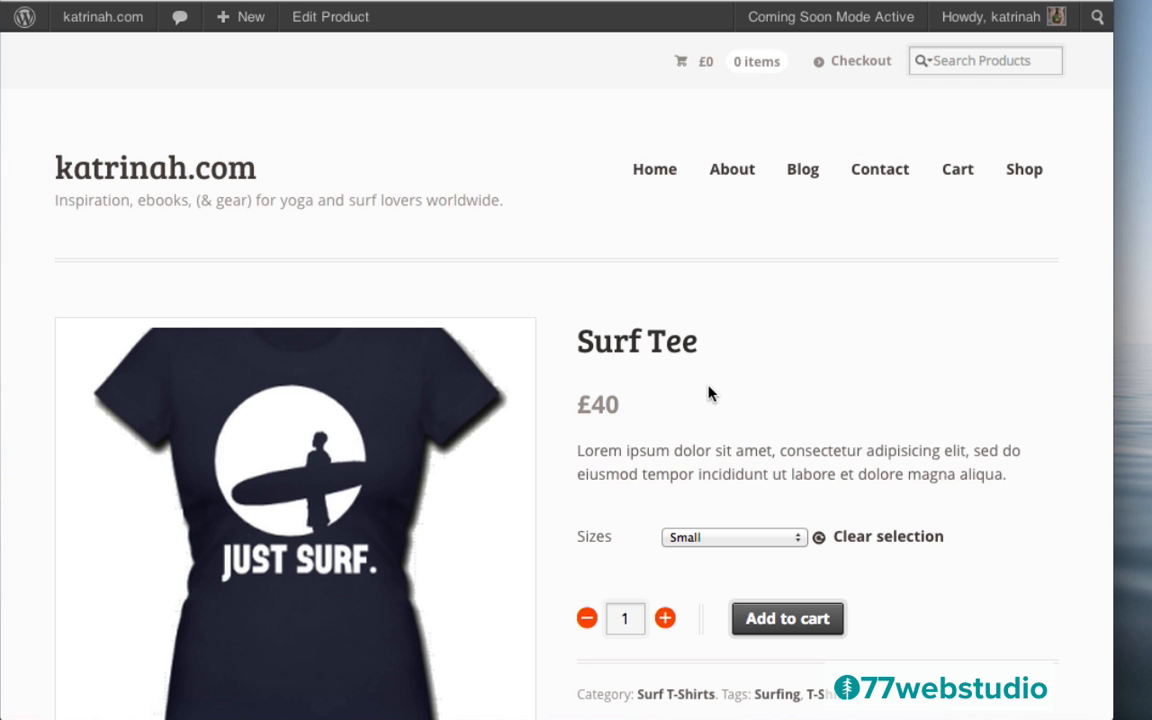
scroll(708, 393, "down", 7)
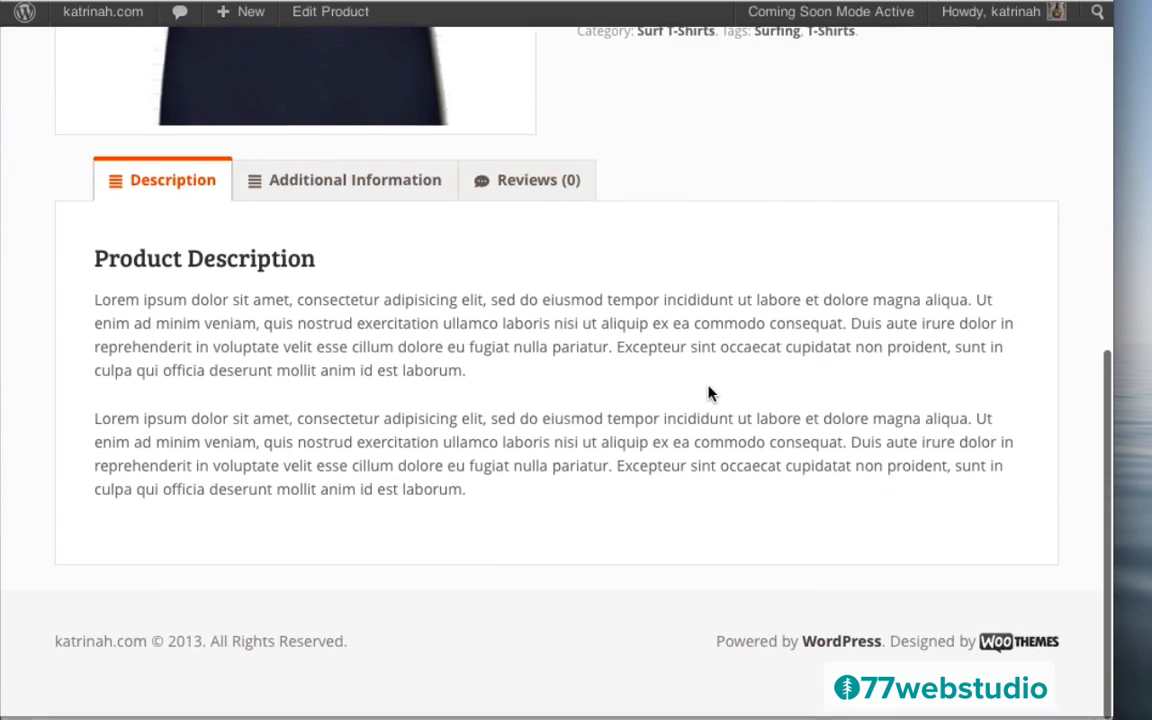
scroll(571, 437, "up", 7)
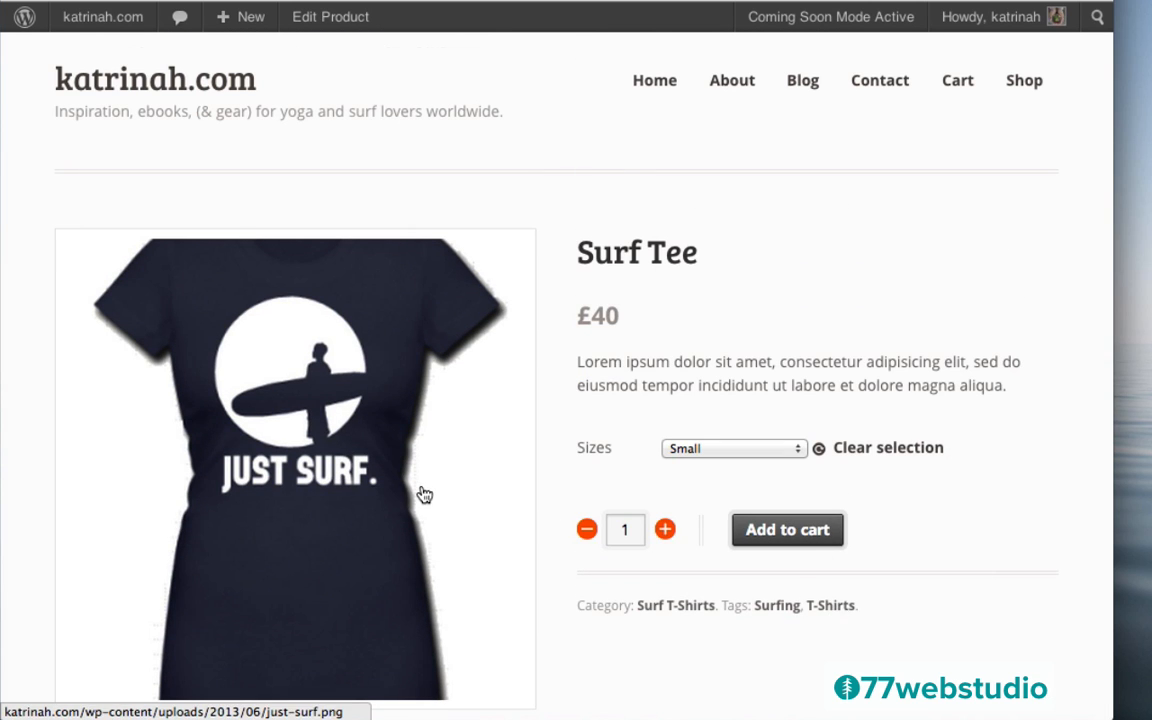
scroll(440, 492, "down", 7)
scroll(640, 447, "up", 7)
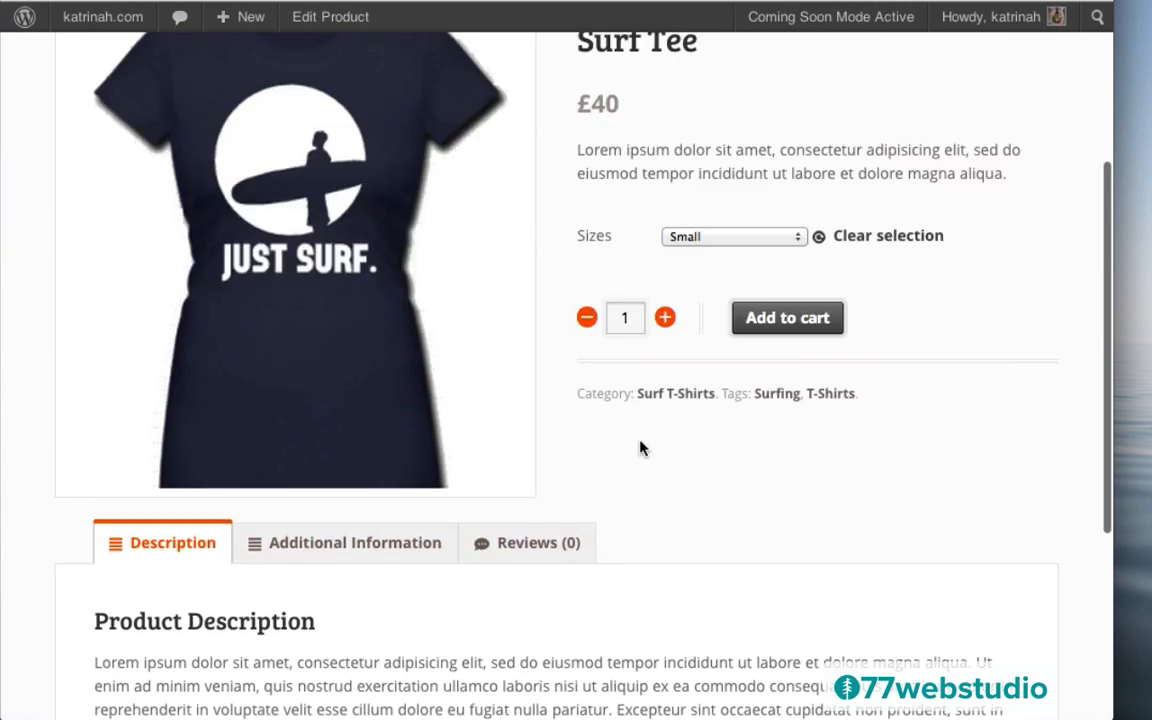
mouse_move(85, 24)
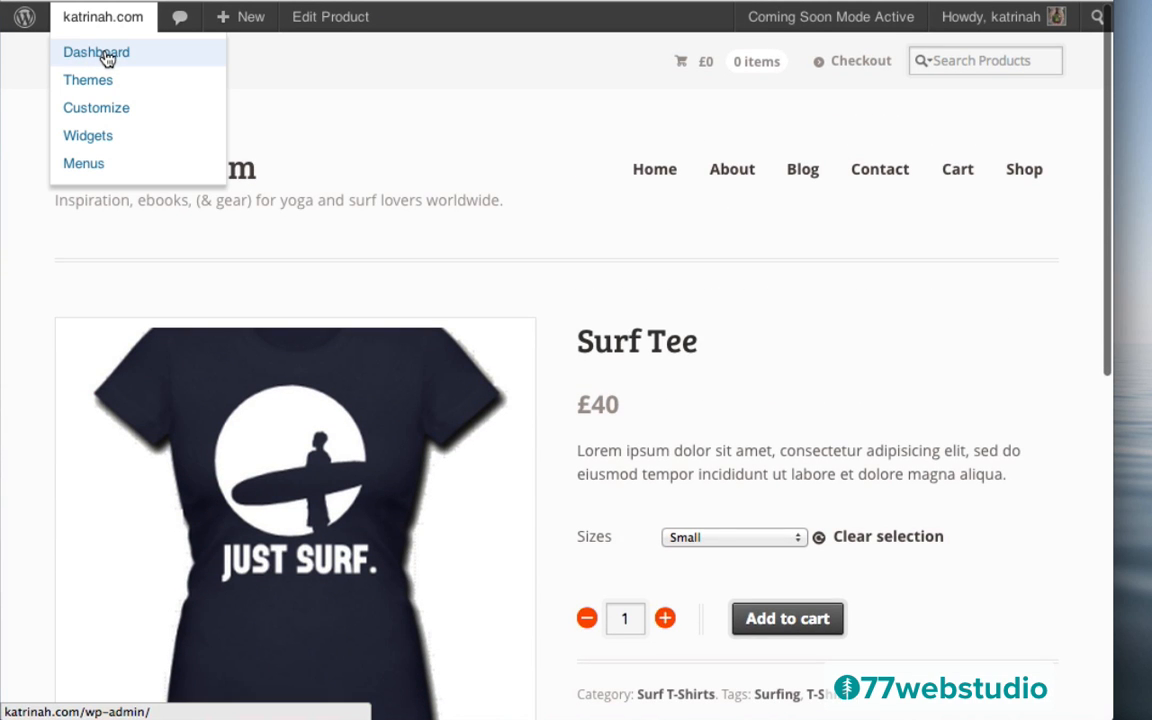
Go to the admin Products list and open Quick Edit for the Yoga Om Tee
left_click(116, 55)
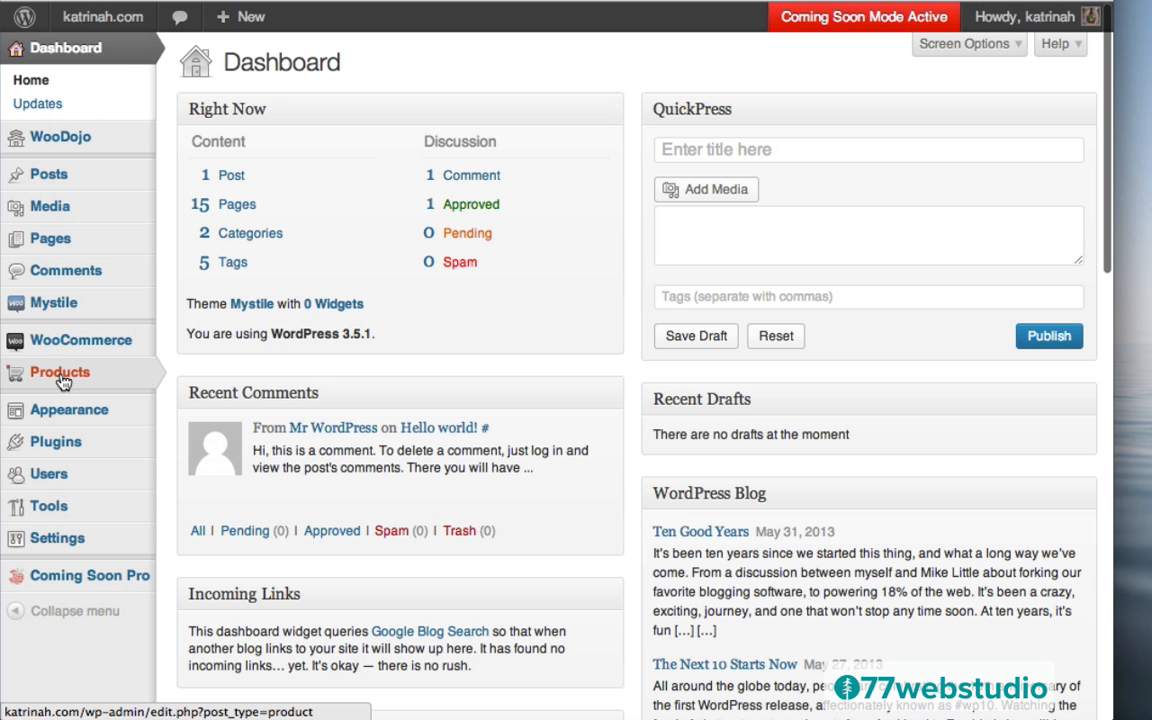
mouse_move(44, 378)
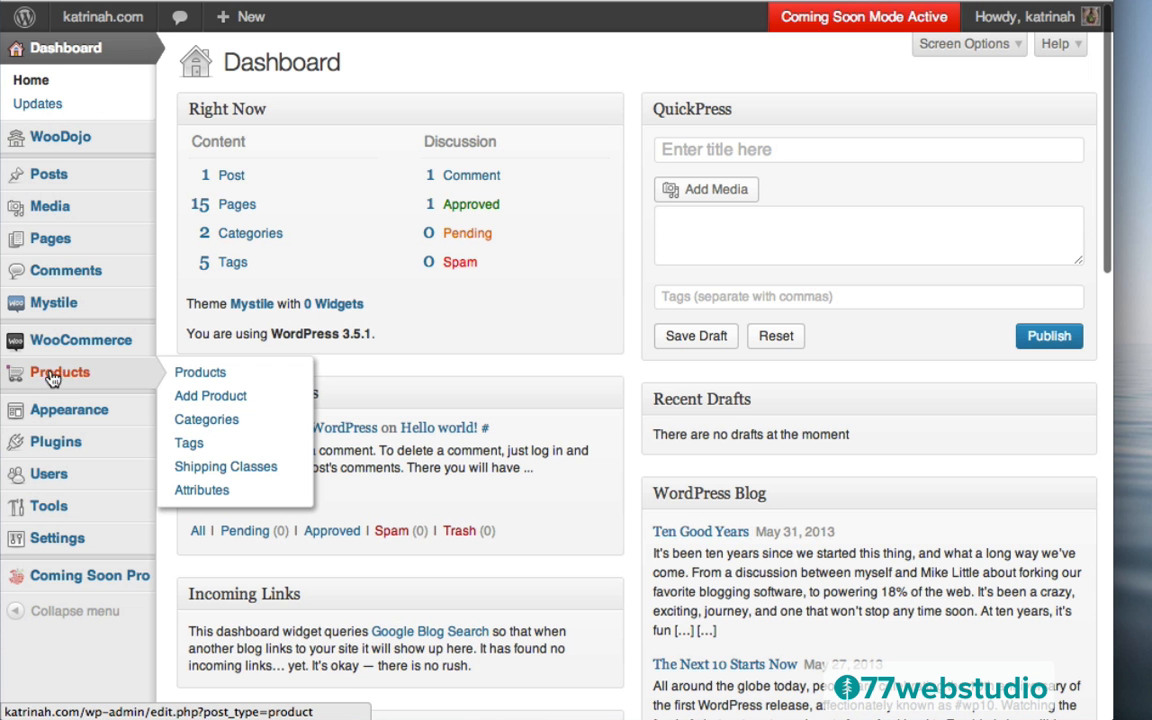
left_click(62, 376)
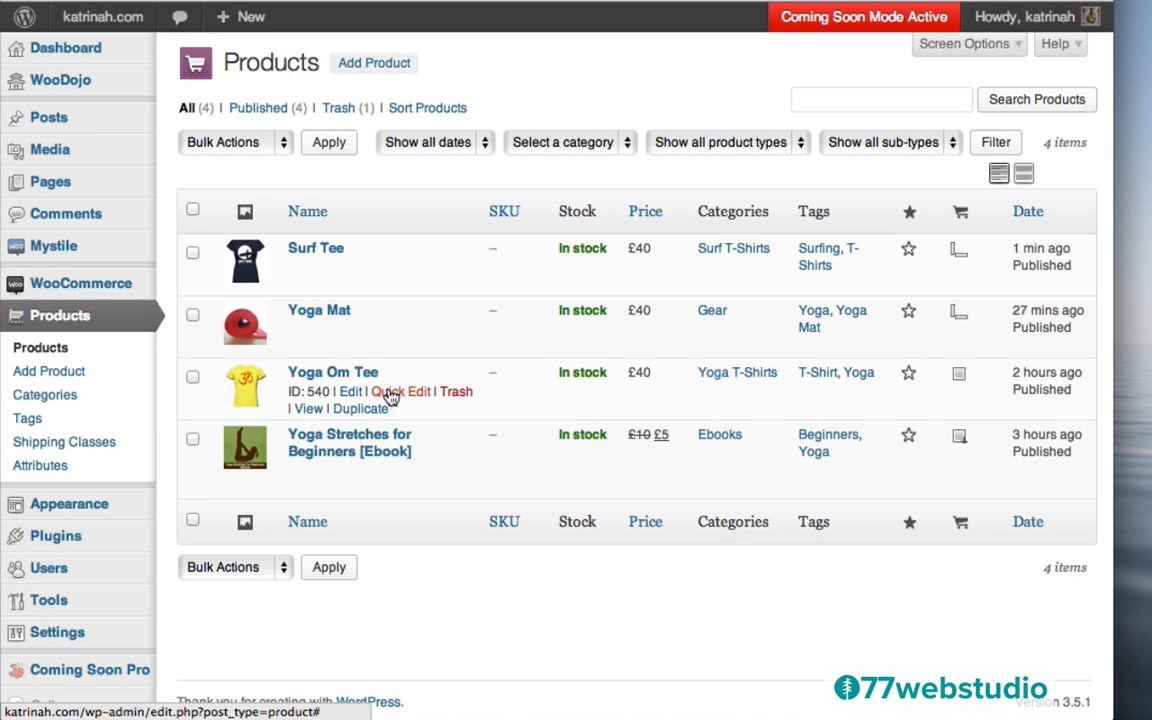
mouse_move(352, 398)
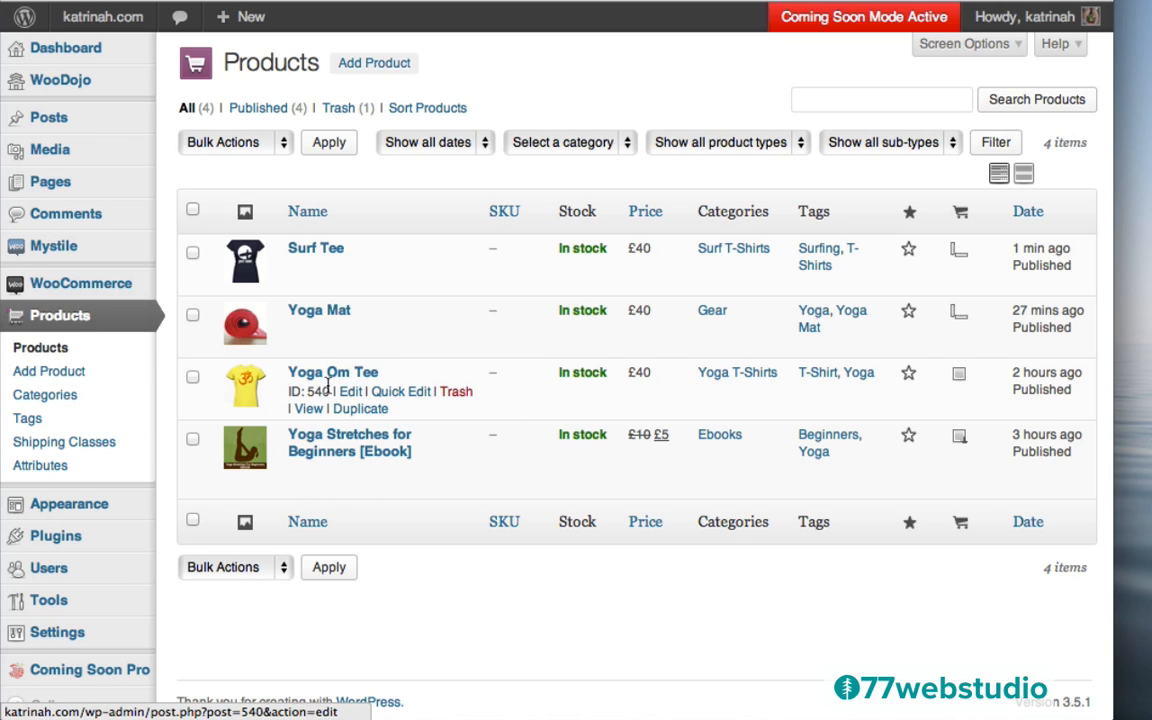
left_click(401, 393)
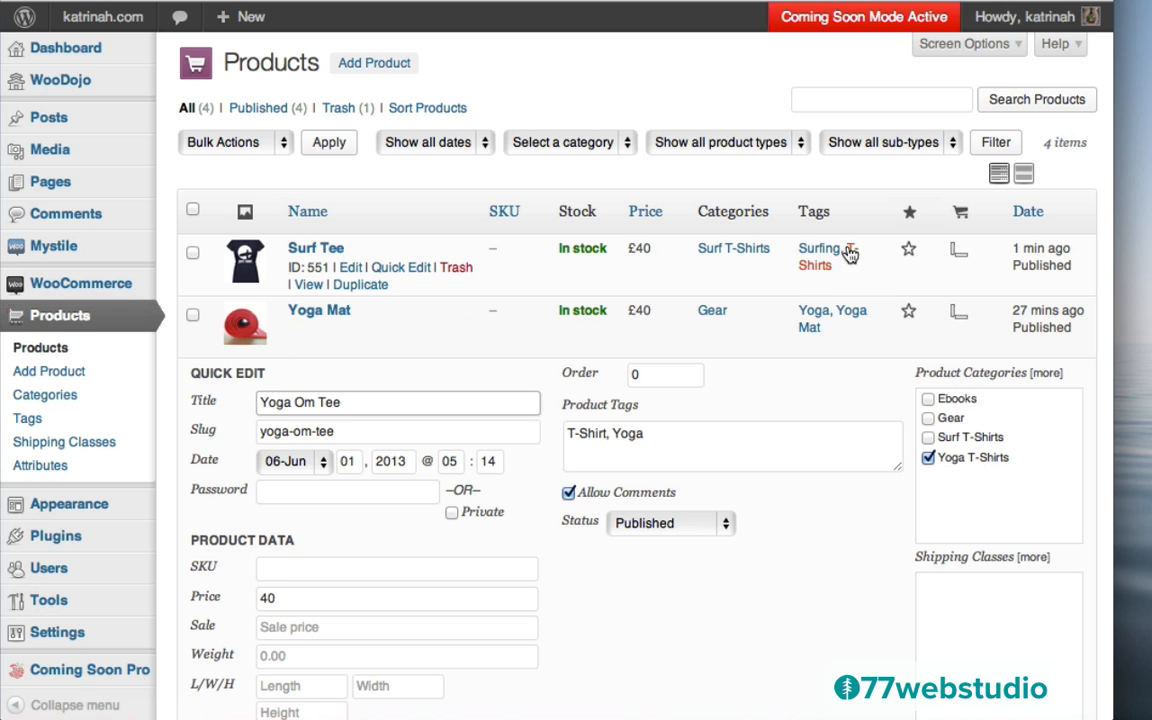
Correct the Yoga Om Tee's tags to 'T-Shirts, Yoga' and update the product
left_click(605, 435)
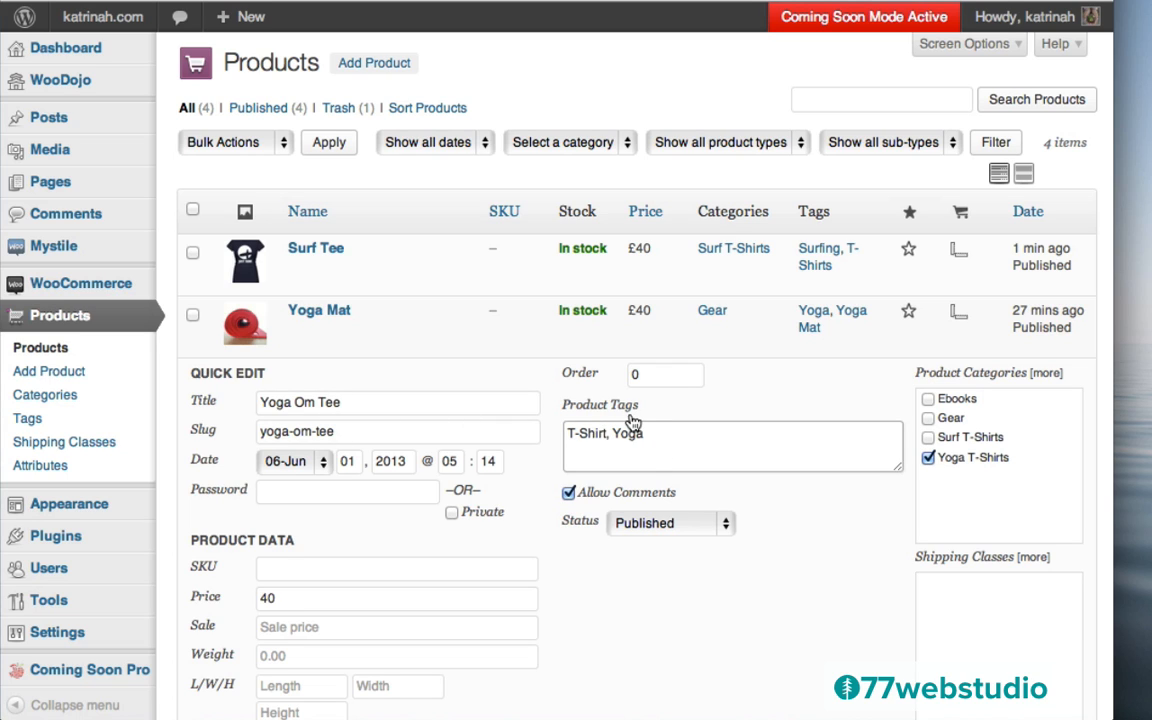
type("s")
scroll(807, 463, "down", 5)
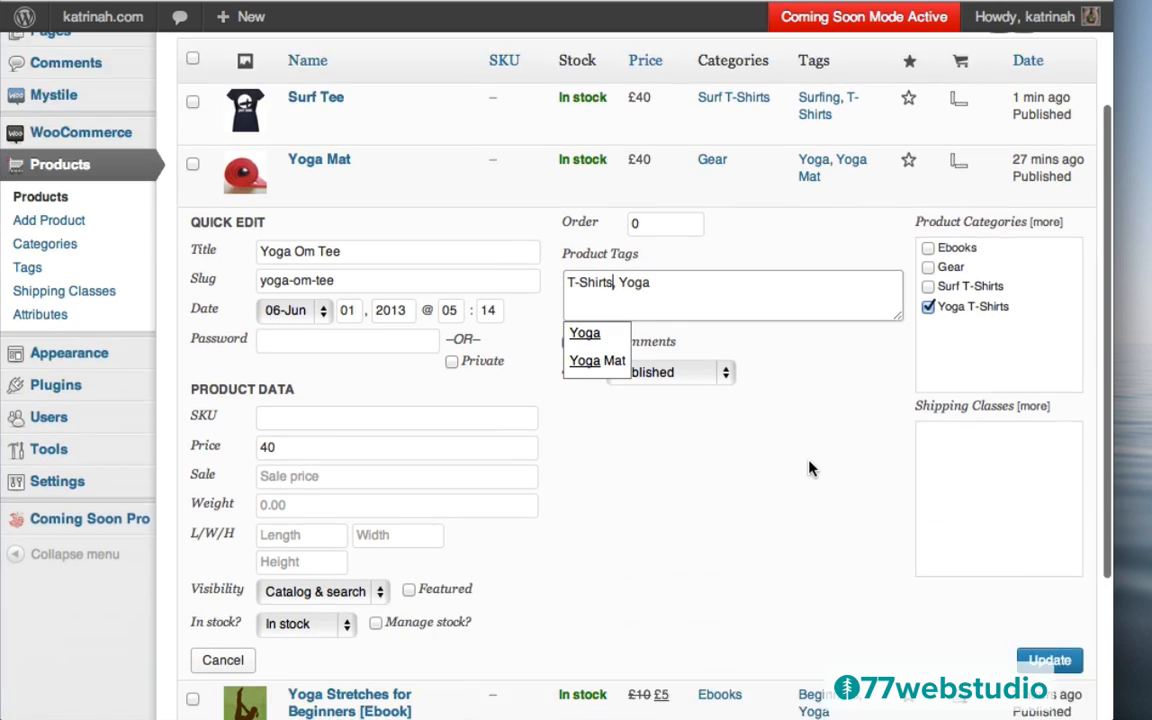
left_click(1049, 540)
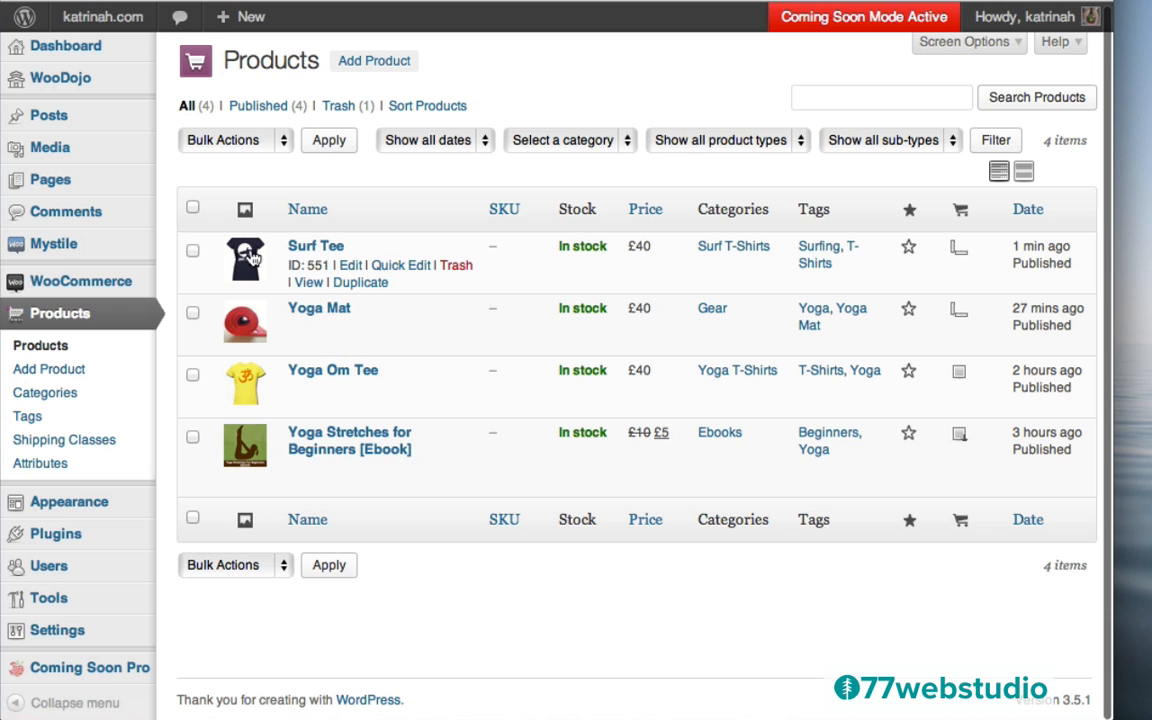
Review the Surf Tee product page, then go to the homepage's Product Categories section
left_click(311, 287)
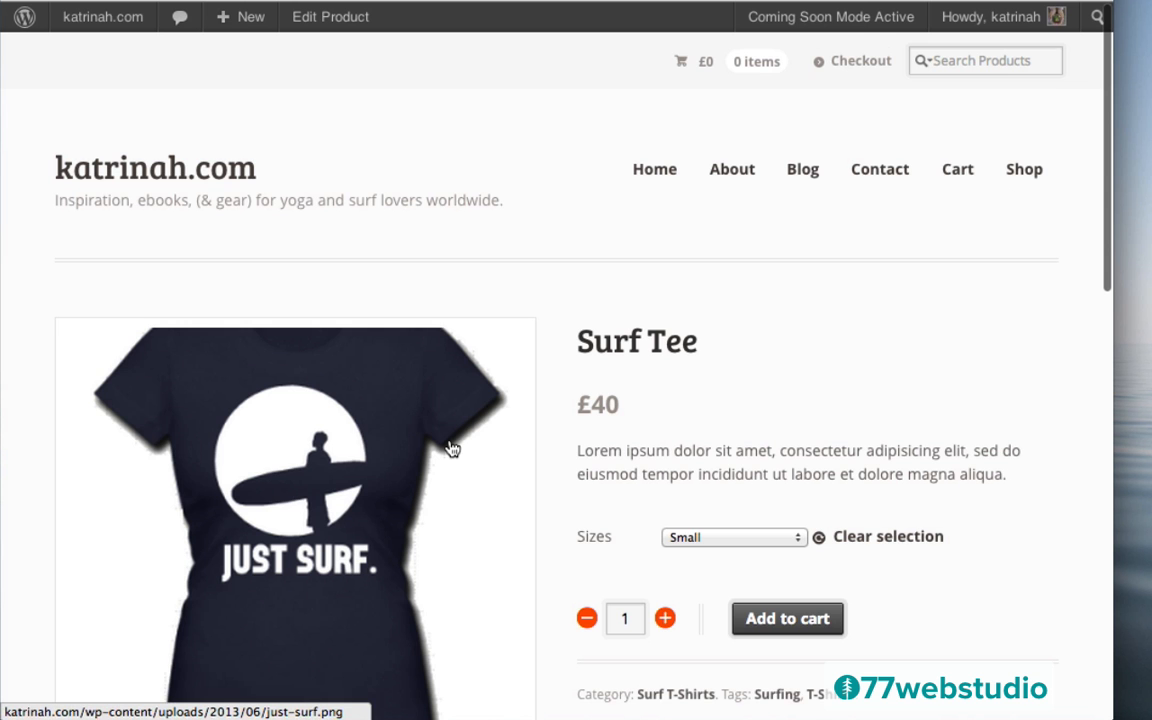
scroll(450, 445, "down", 15)
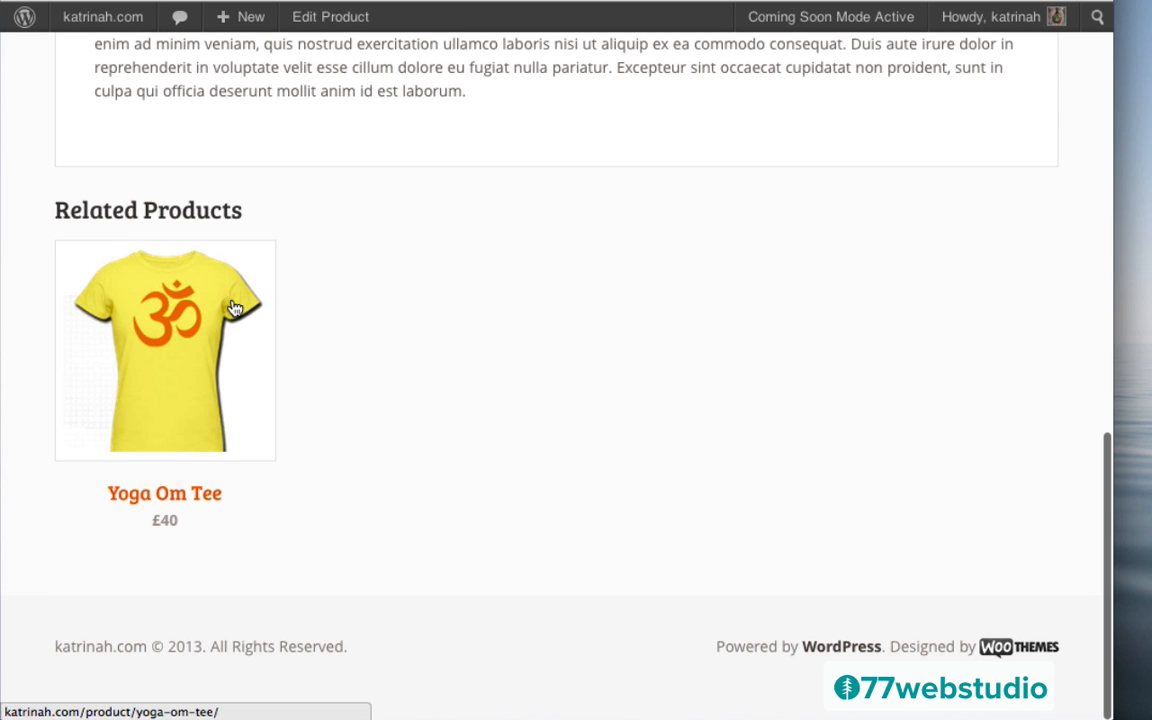
scroll(545, 340, "up", 15)
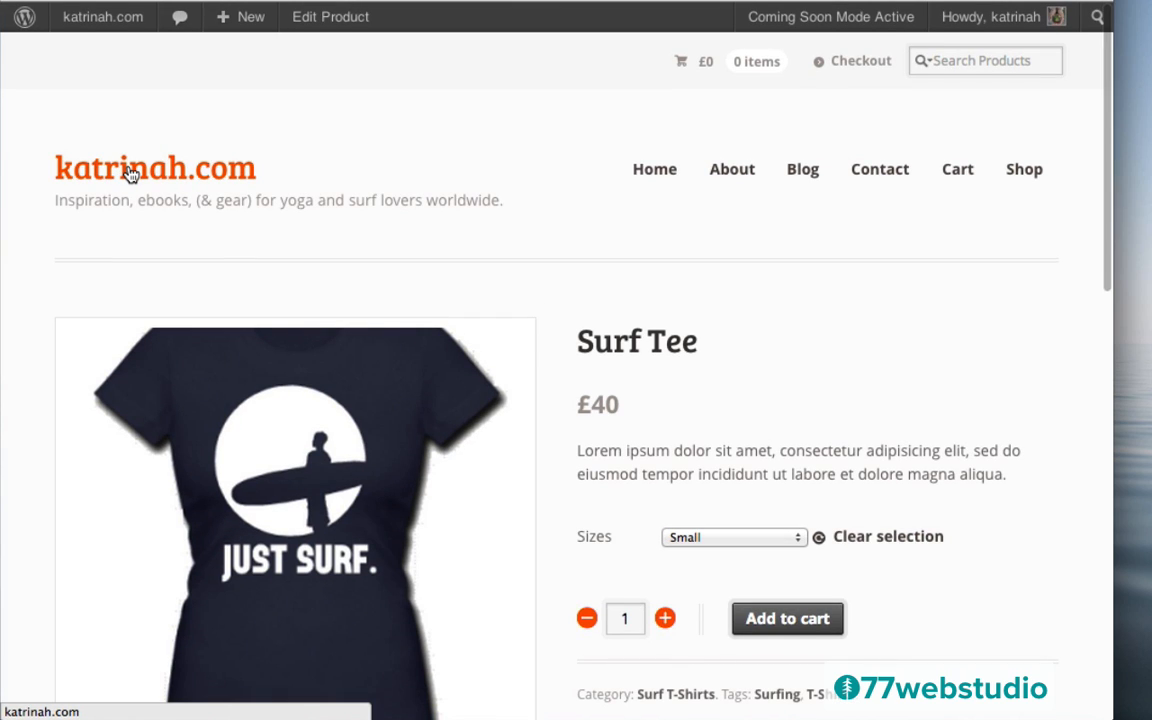
left_click(131, 174)
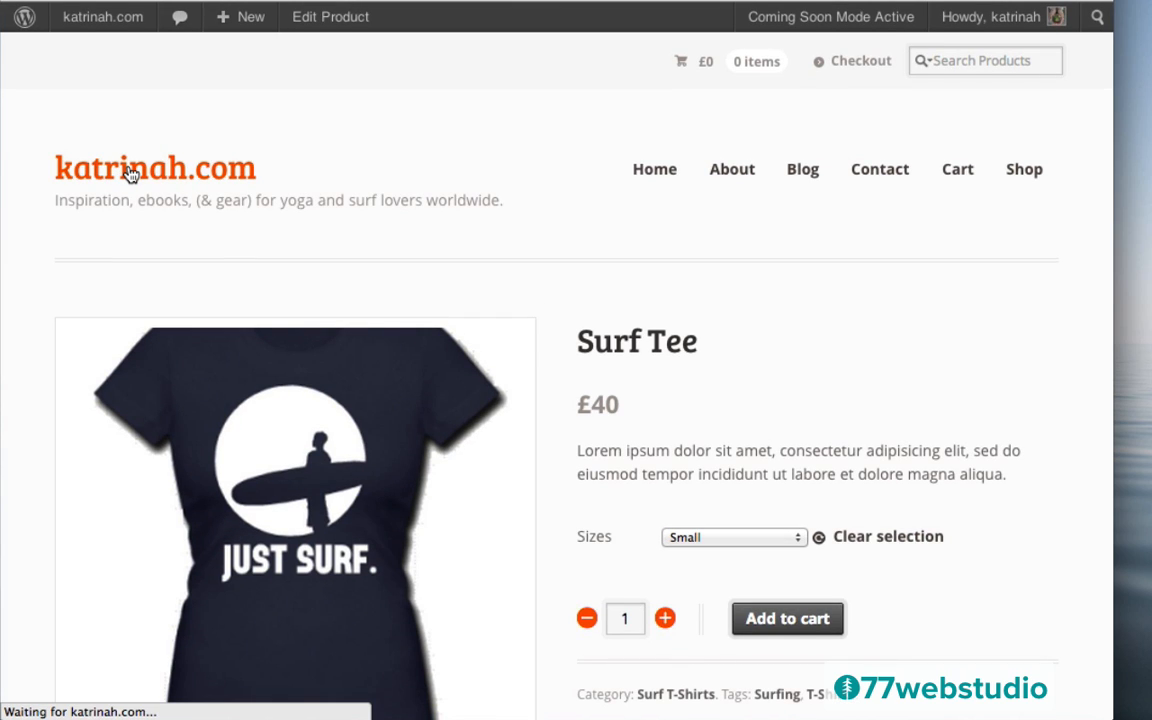
scroll(30, 401, "down", 5)
scroll(30, 401, "down", 3)
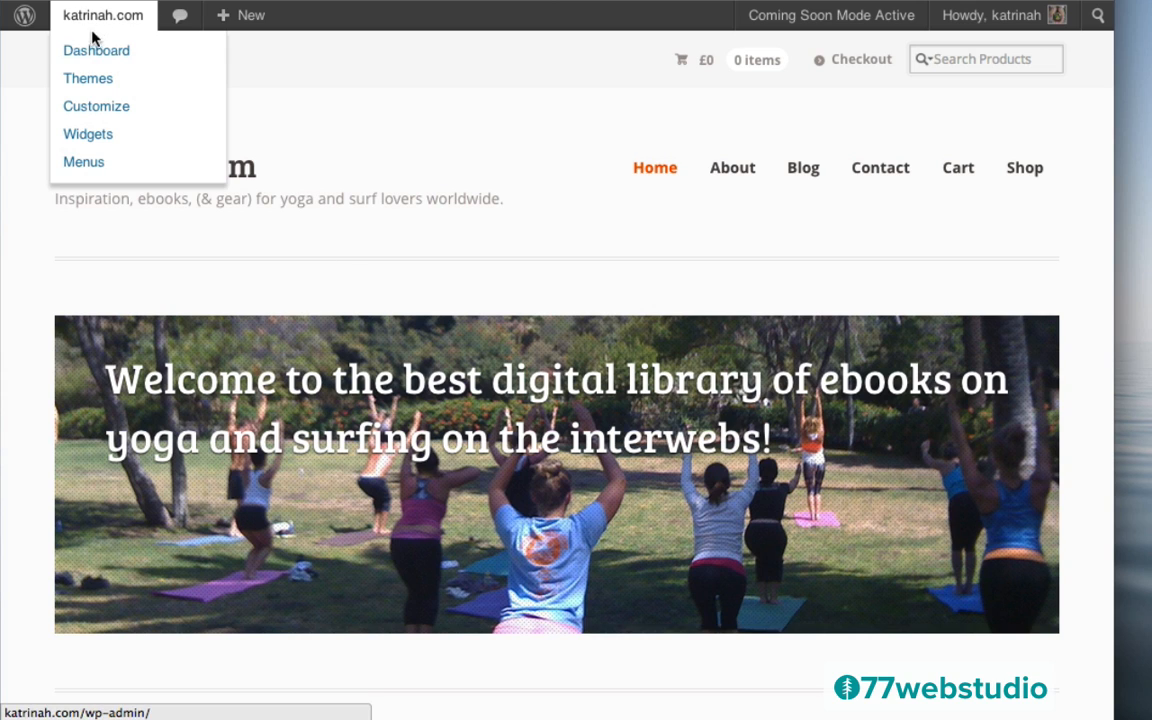
Return from the live site to the admin Products list of 11 items
left_click(89, 55)
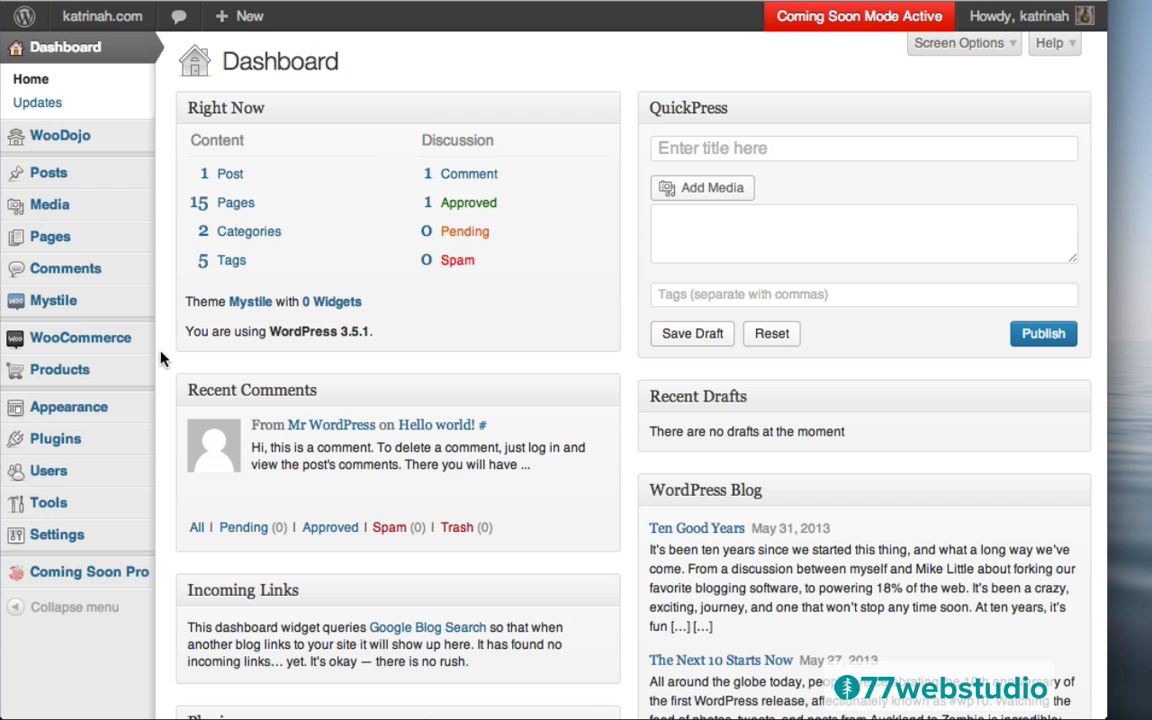
mouse_move(66, 375)
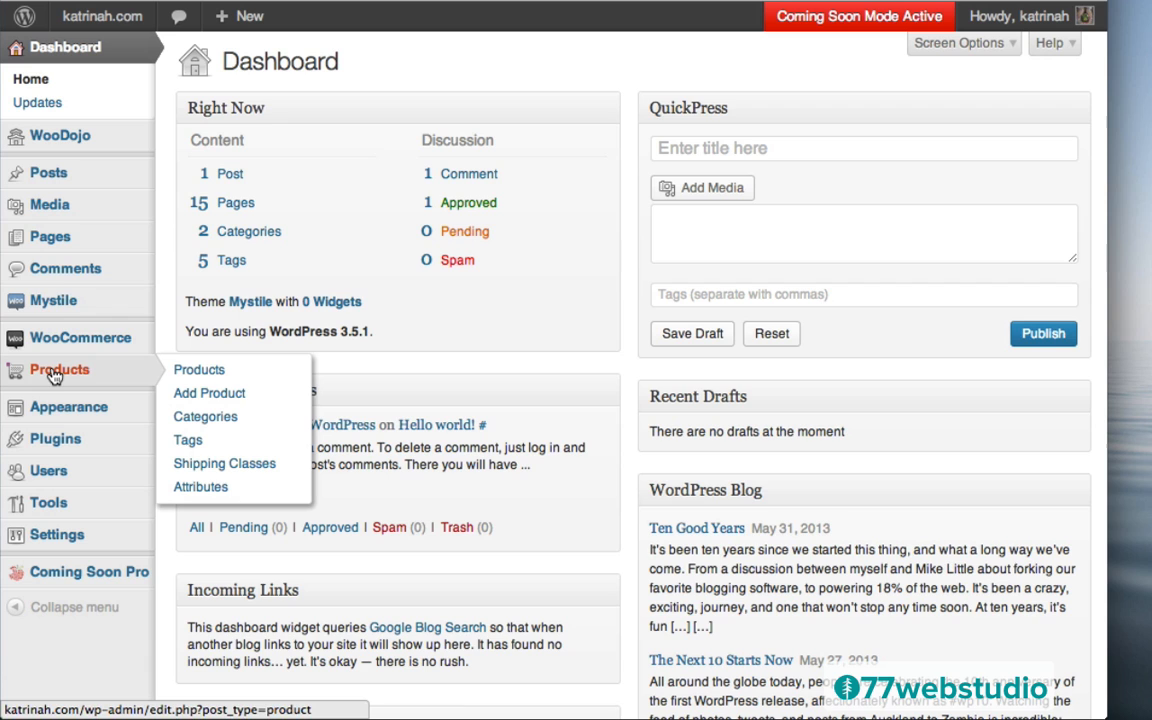
left_click(60, 375)
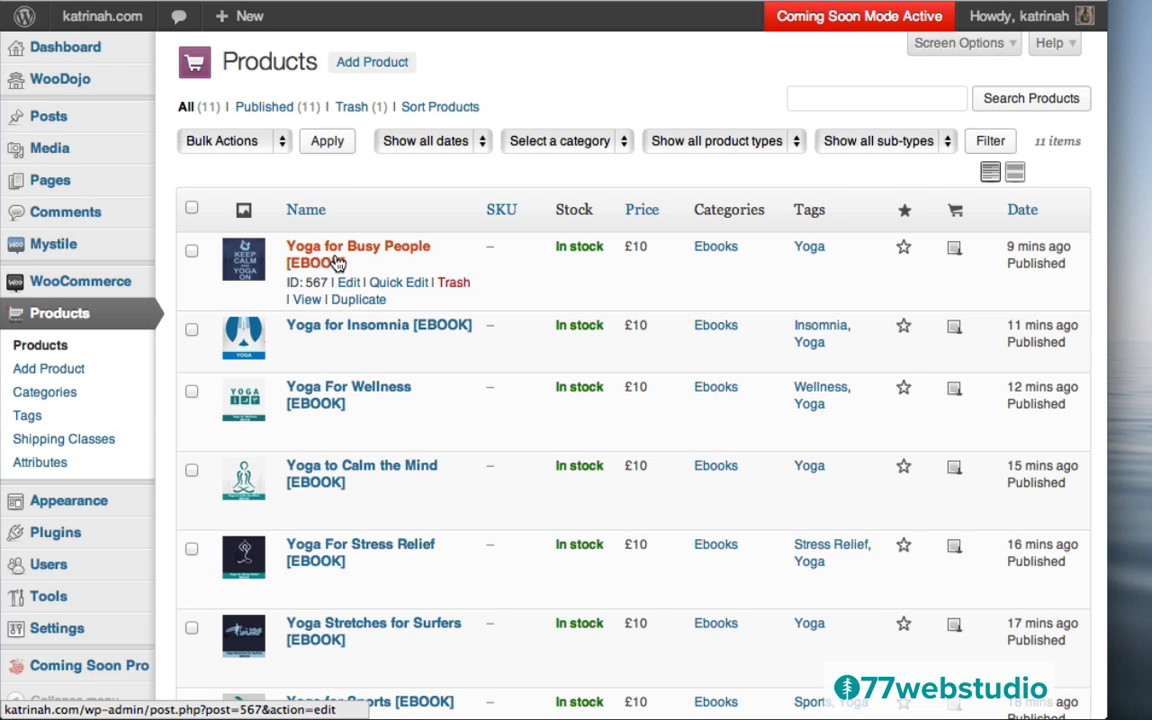
left_click(399, 284)
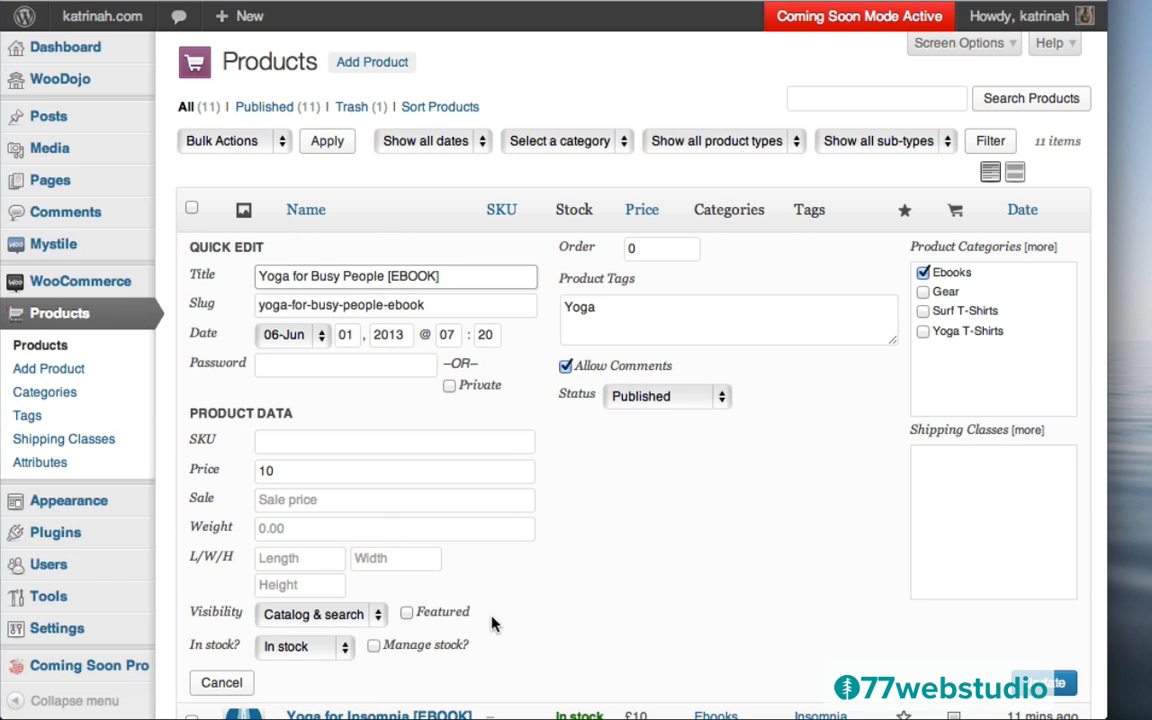
Mark the Yoga for Busy People and Yoga for Insomnia ebooks as featured
left_click(407, 613)
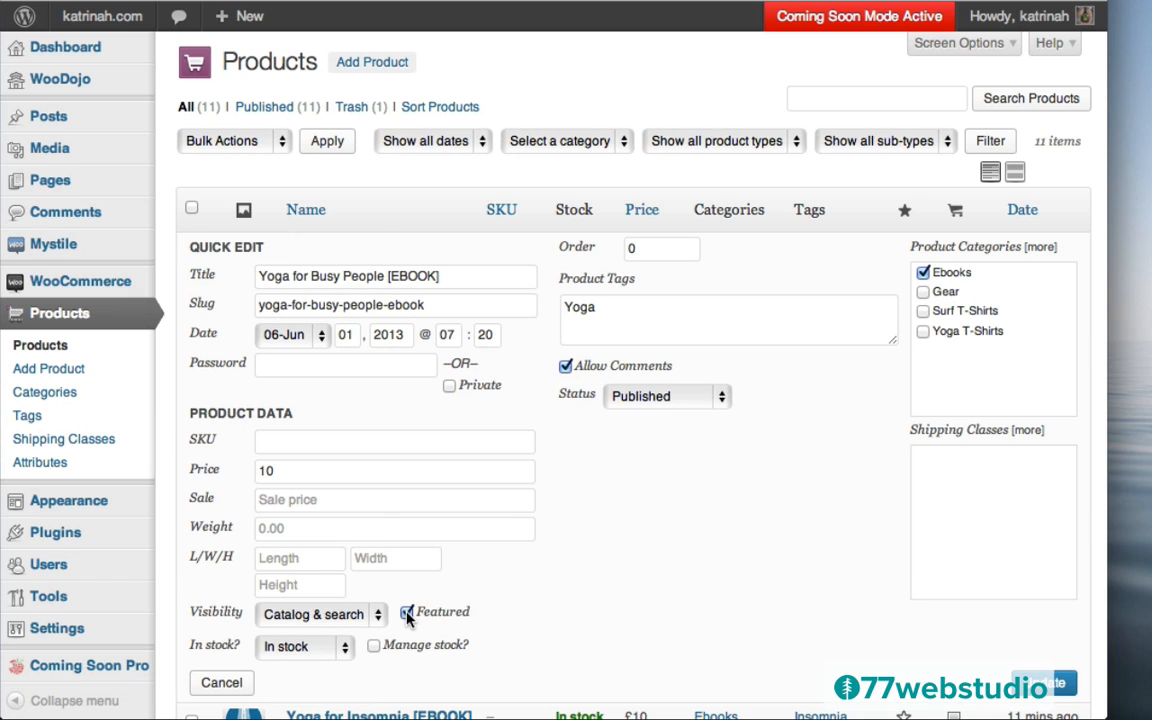
left_click(1045, 682)
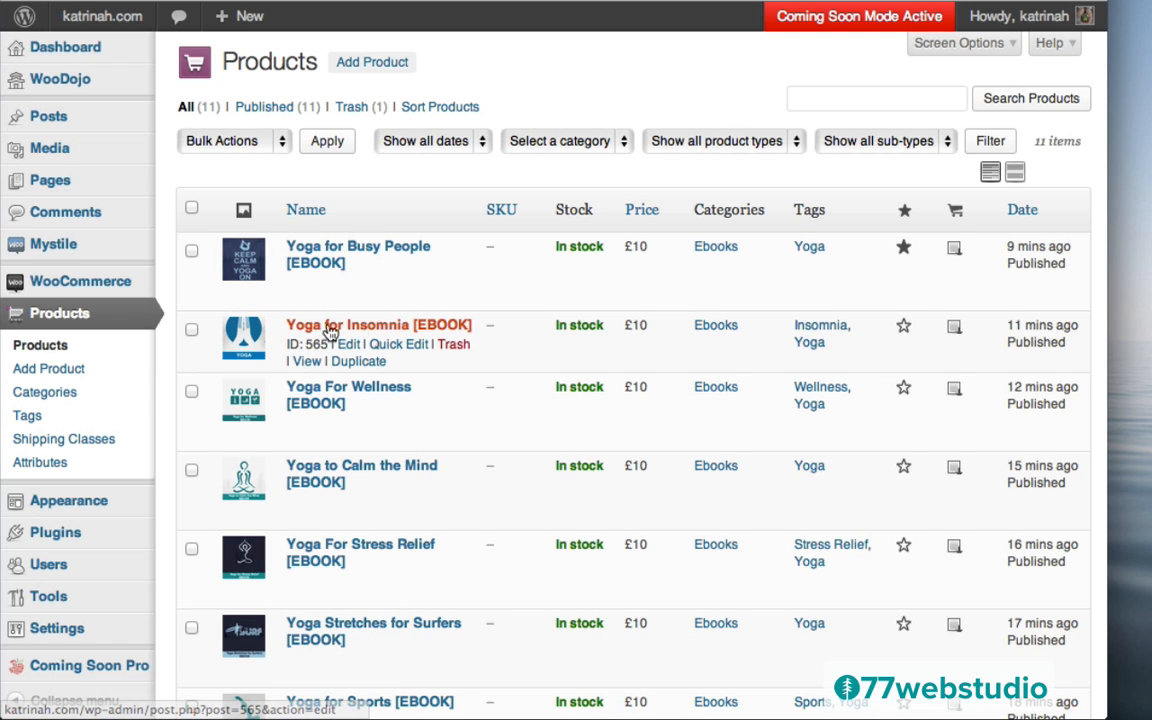
left_click(399, 345)
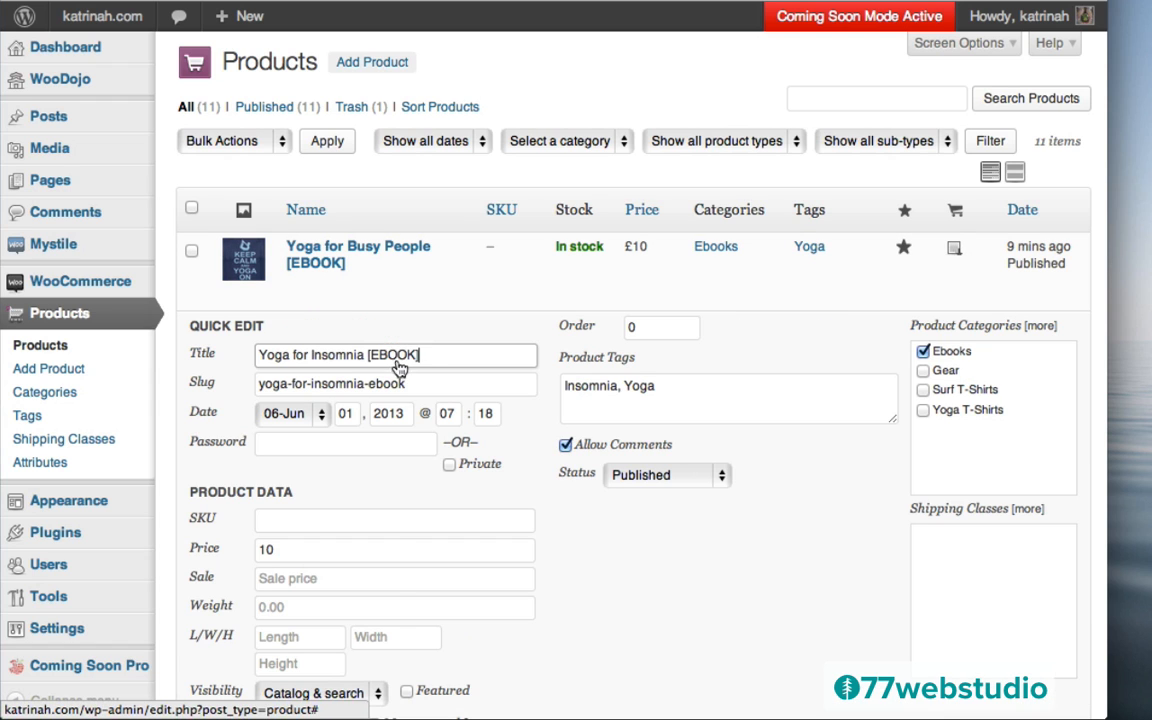
left_click(407, 691)
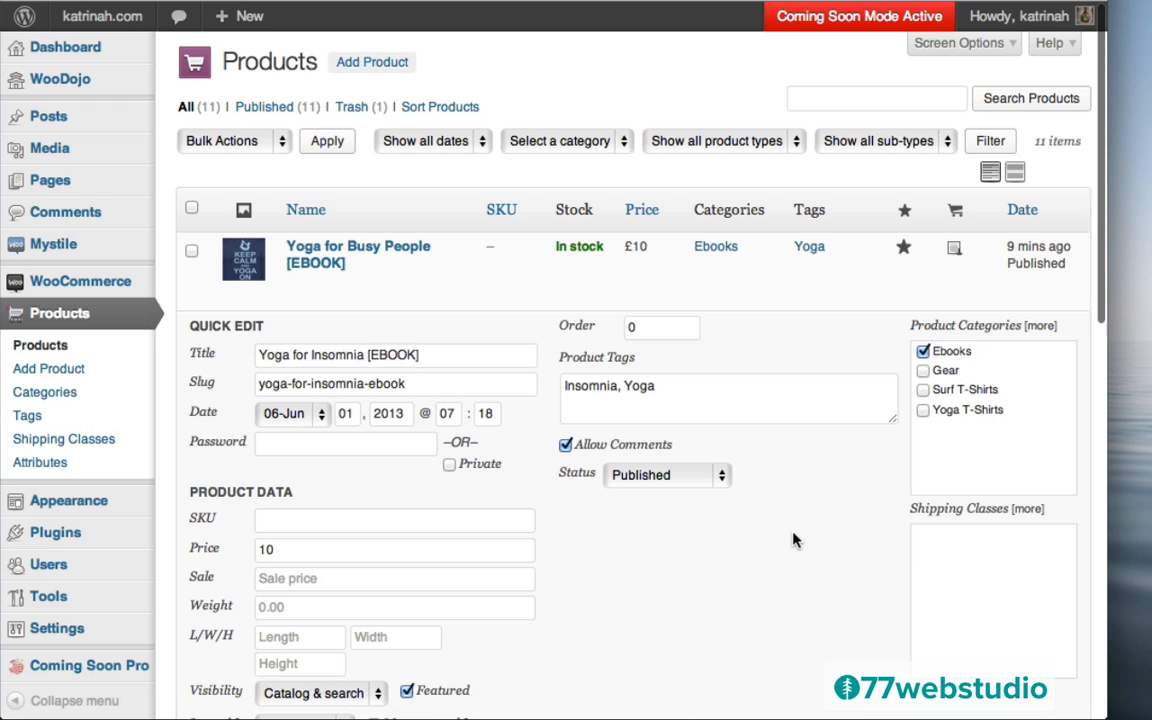
scroll(794, 537, "down", 5)
left_click(1040, 528)
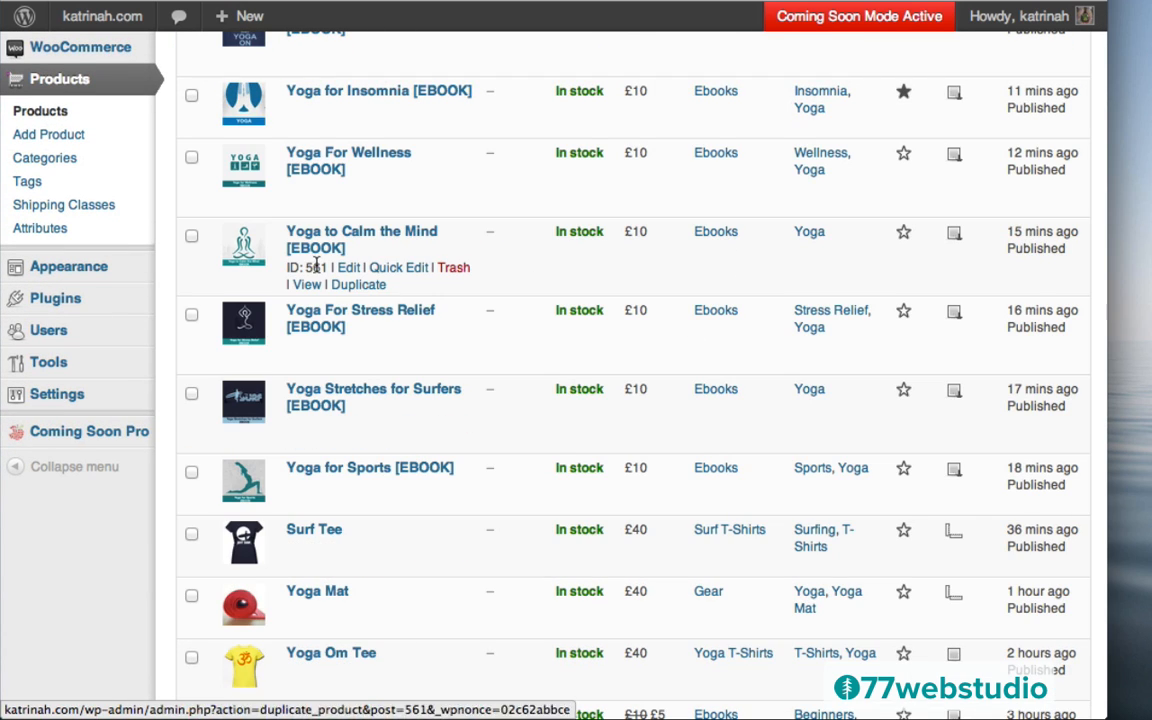
Mark the Yoga to Calm the Mind ebook as featured, saving it twice
left_click(372, 267)
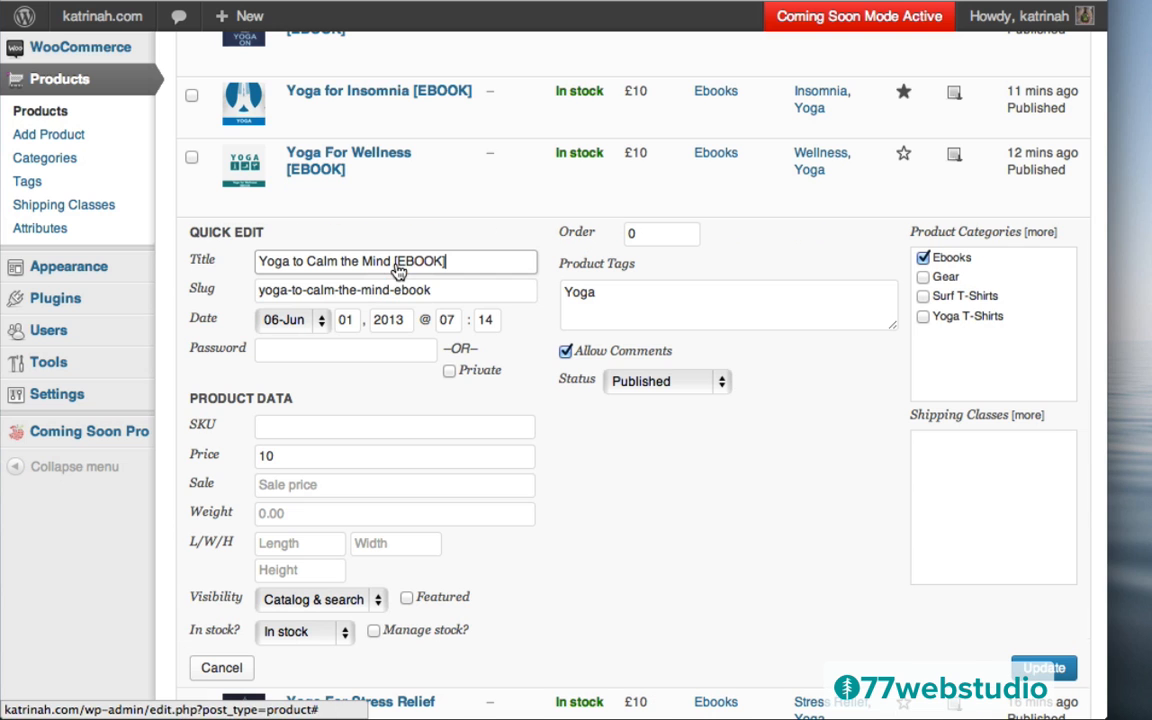
left_click(407, 599)
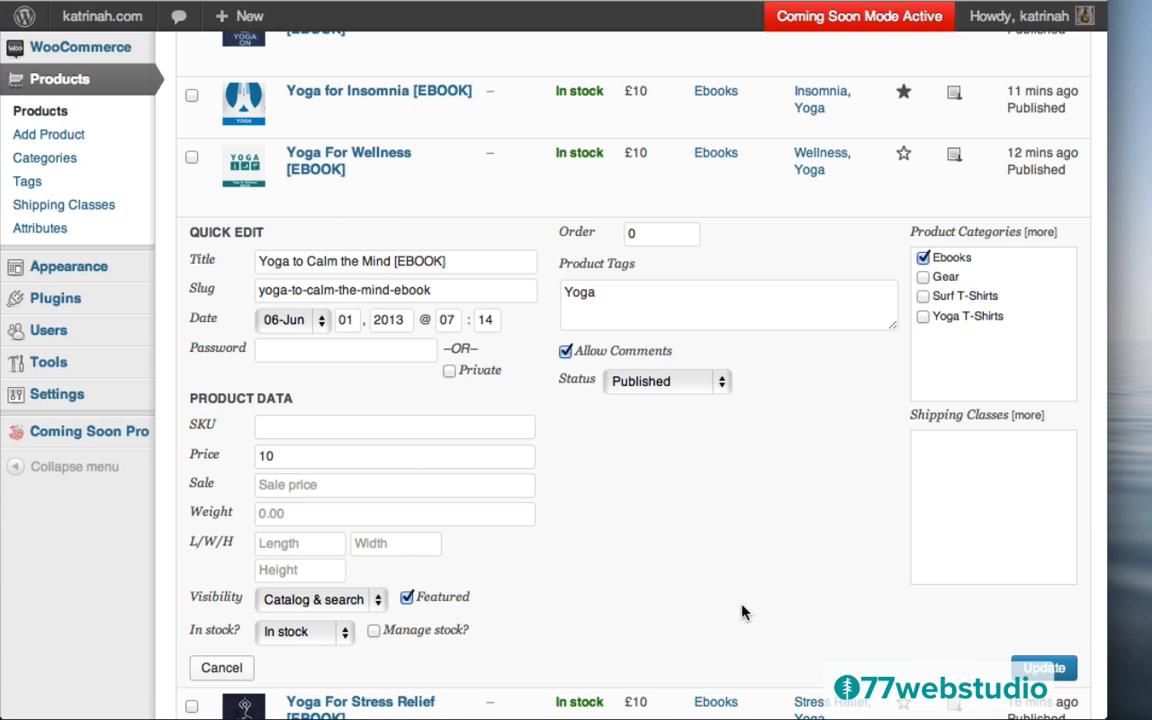
left_click(1044, 668)
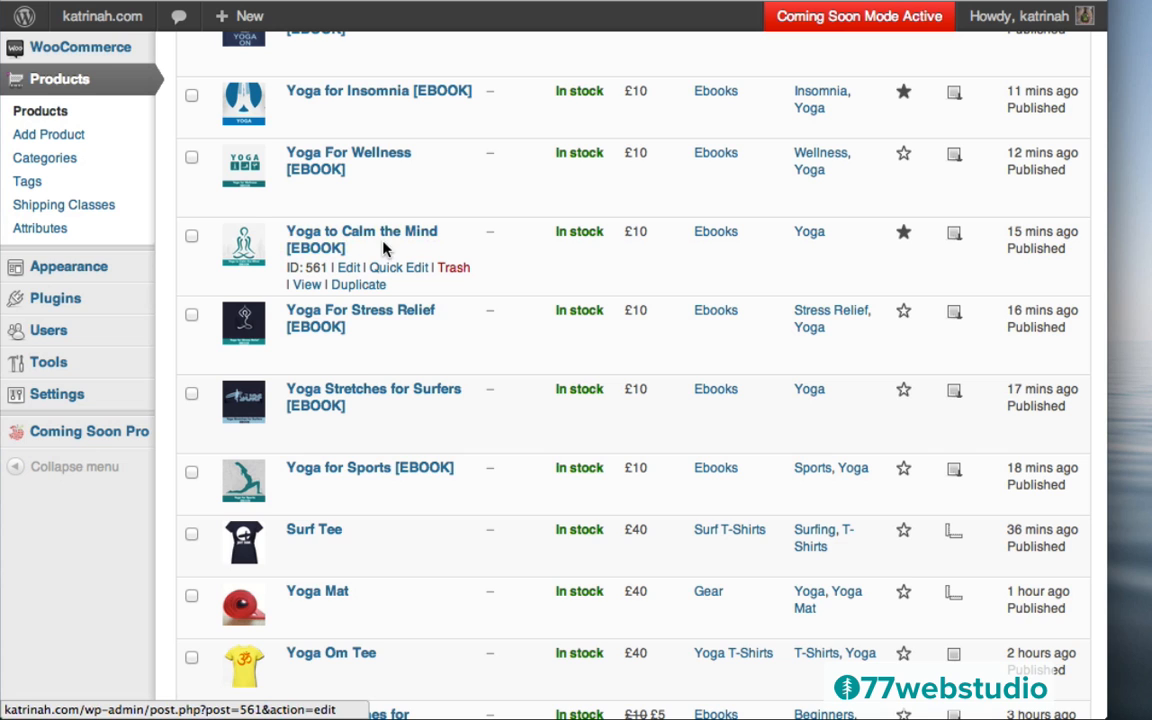
left_click(398, 268)
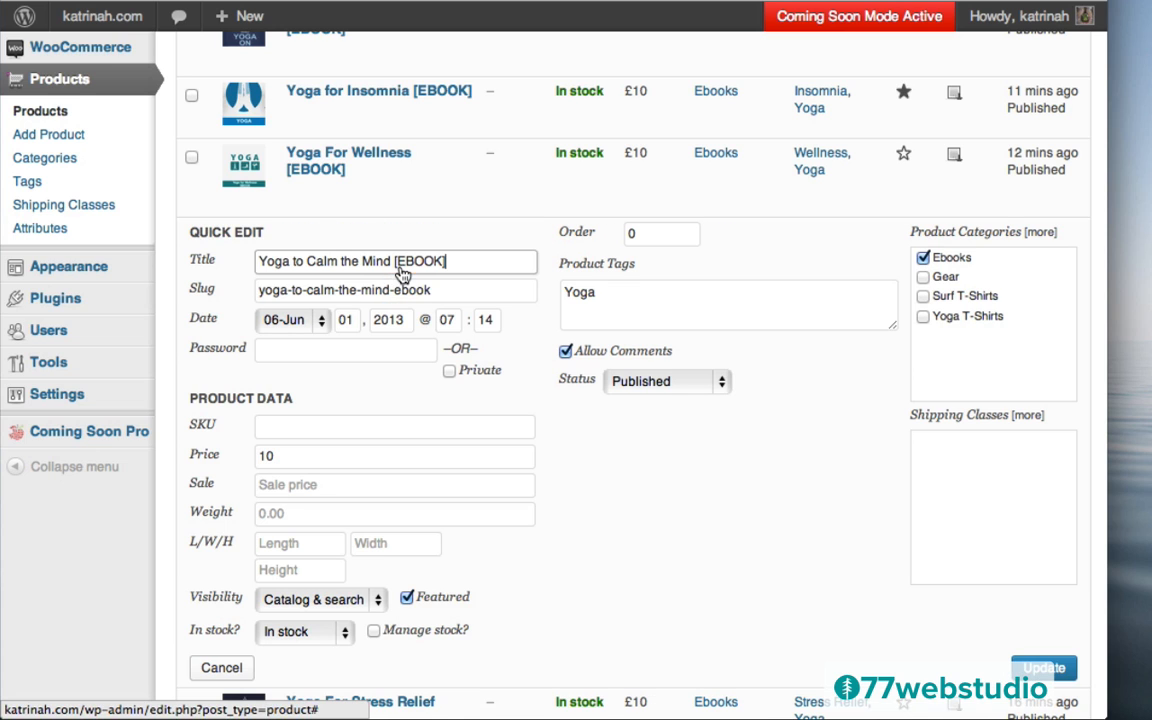
left_click(1043, 670)
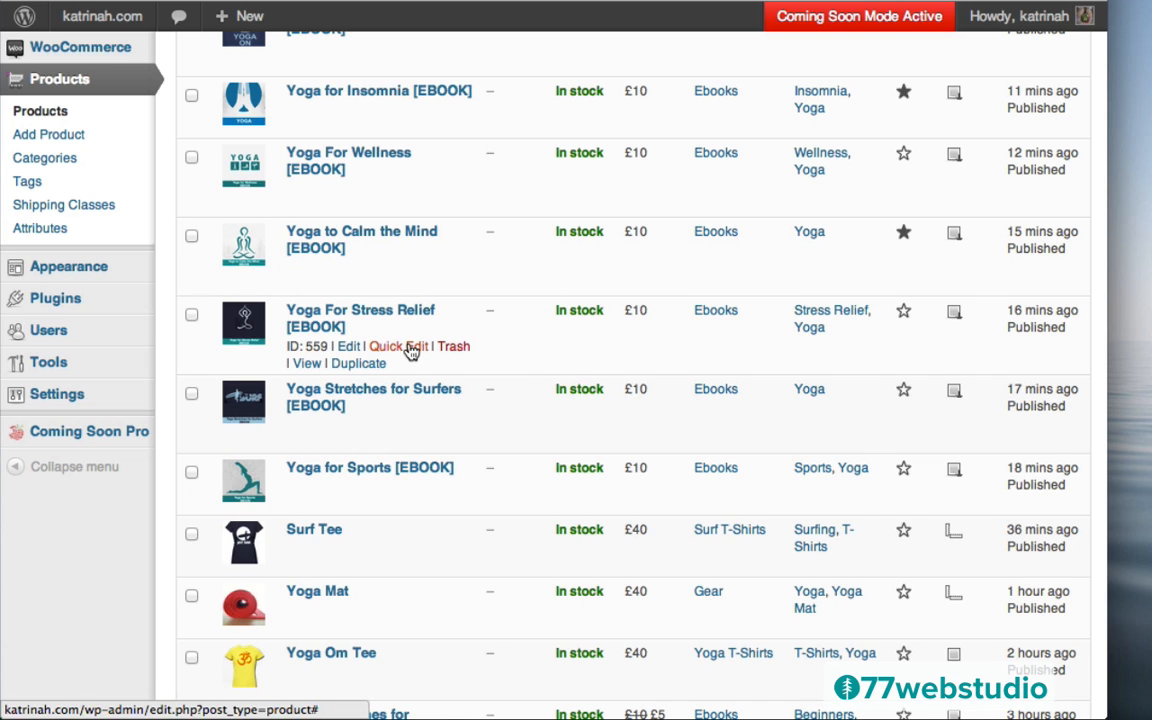
Mark Yoga For Stress Relief as featured and check the starred ebooks in the list
left_click(390, 347)
left_click(407, 677)
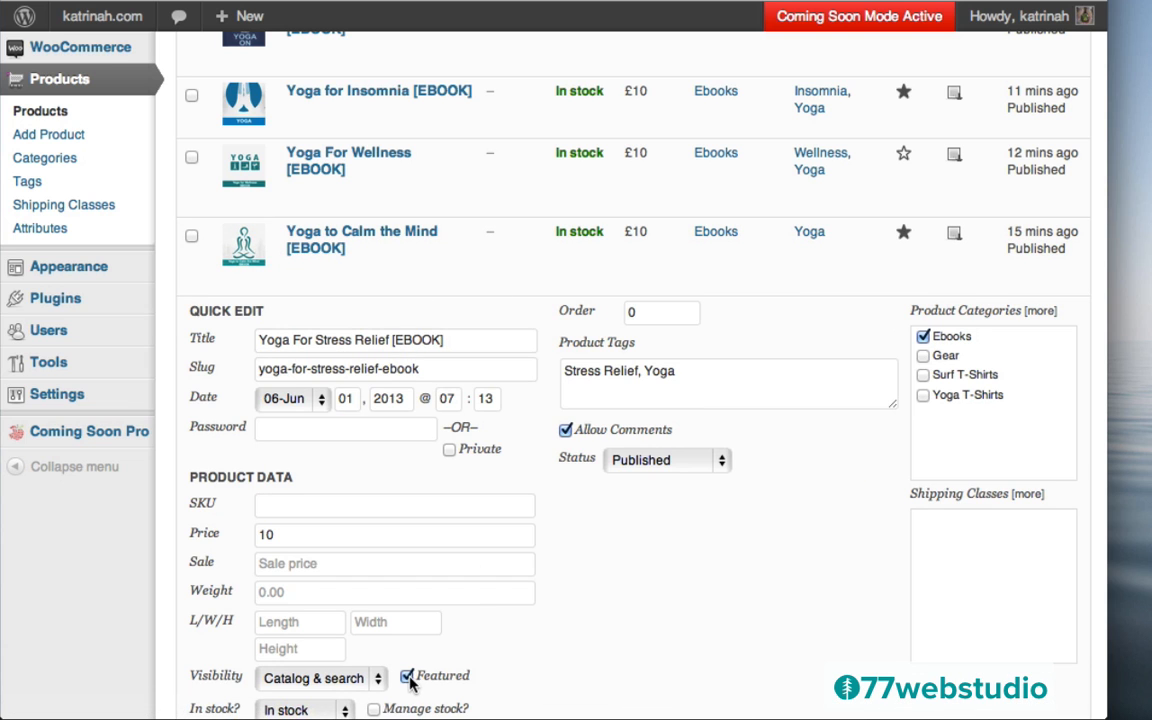
scroll(727, 561, "down", 5)
left_click(1033, 418)
scroll(640, 430, "up", 10)
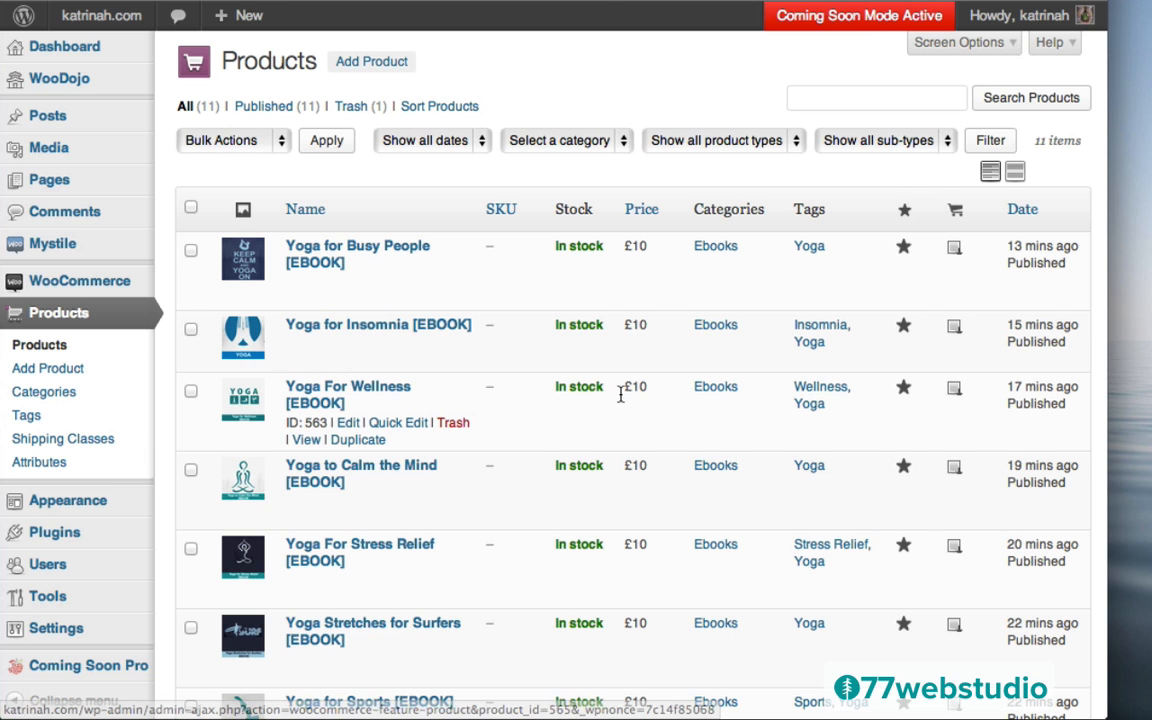
scroll(596, 432, "down", 5)
scroll(596, 428, "down", 4)
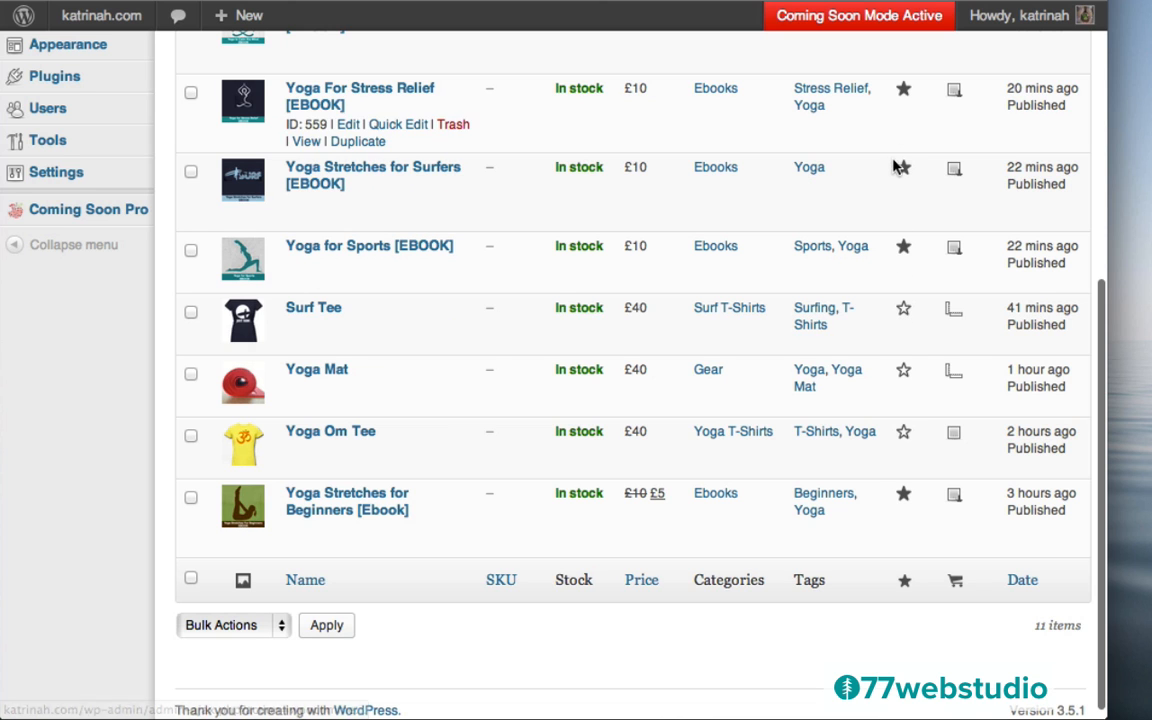
scroll(897, 155, "up", 1)
scroll(897, 163, "up", 5)
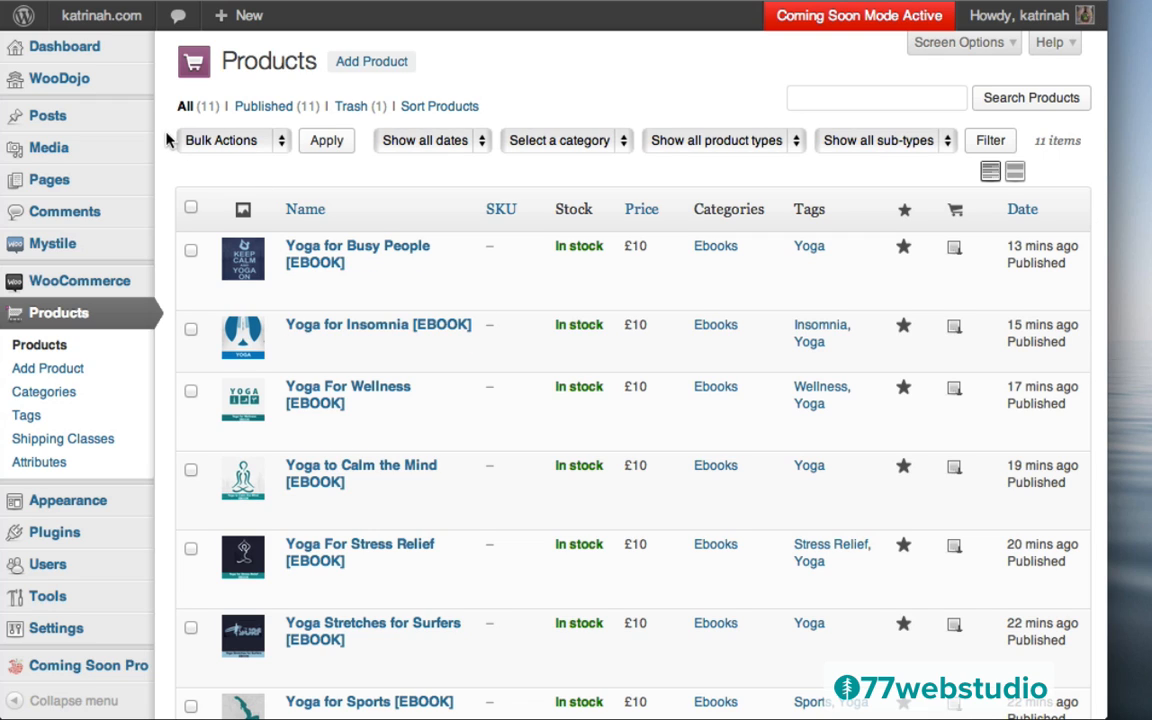
mouse_move(85, 20)
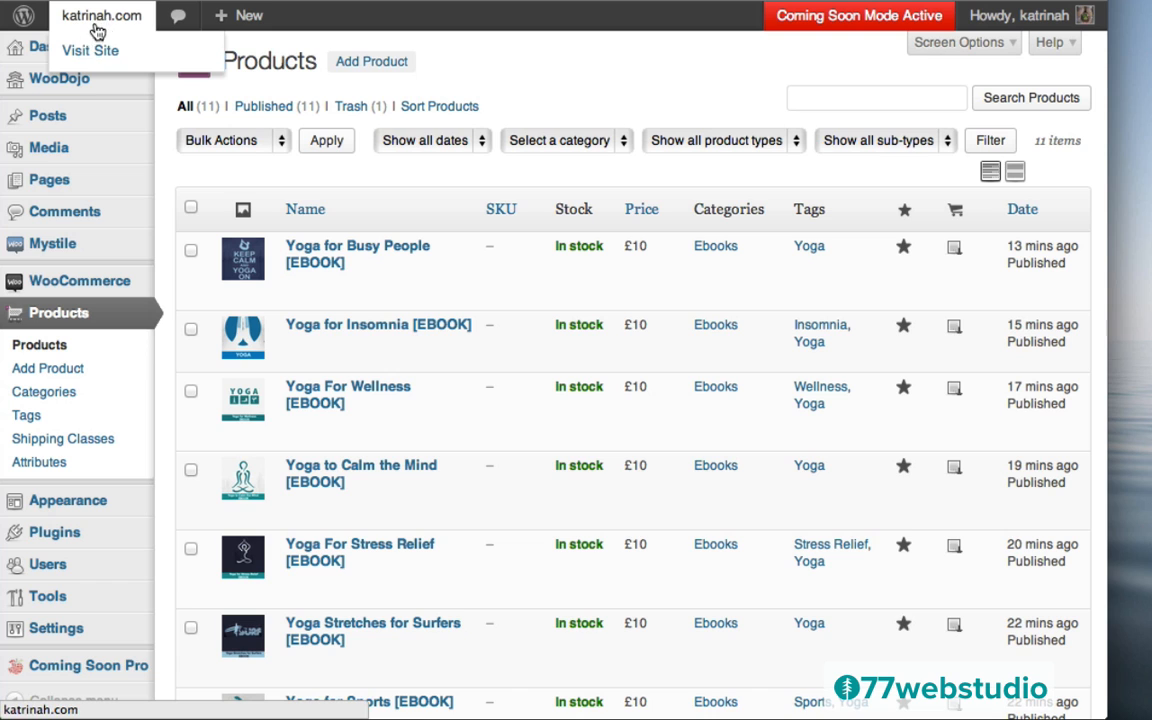
left_click(105, 50)
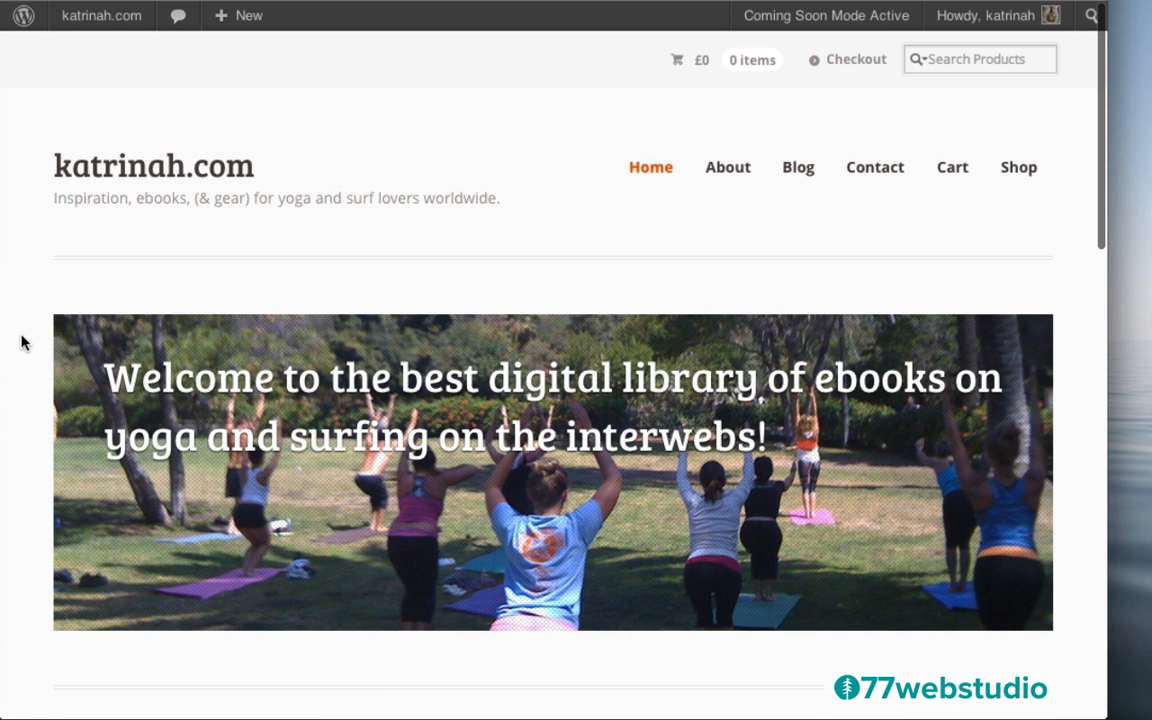
scroll(22, 343, "down", 5)
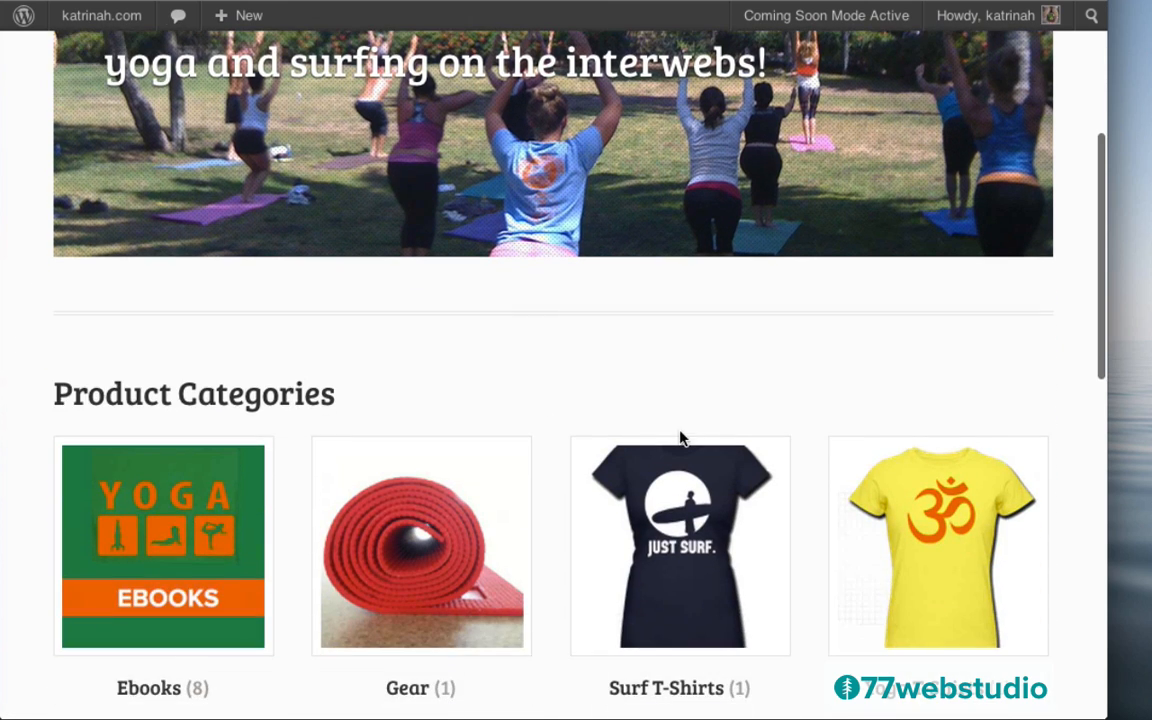
scroll(27, 374, "down", 10)
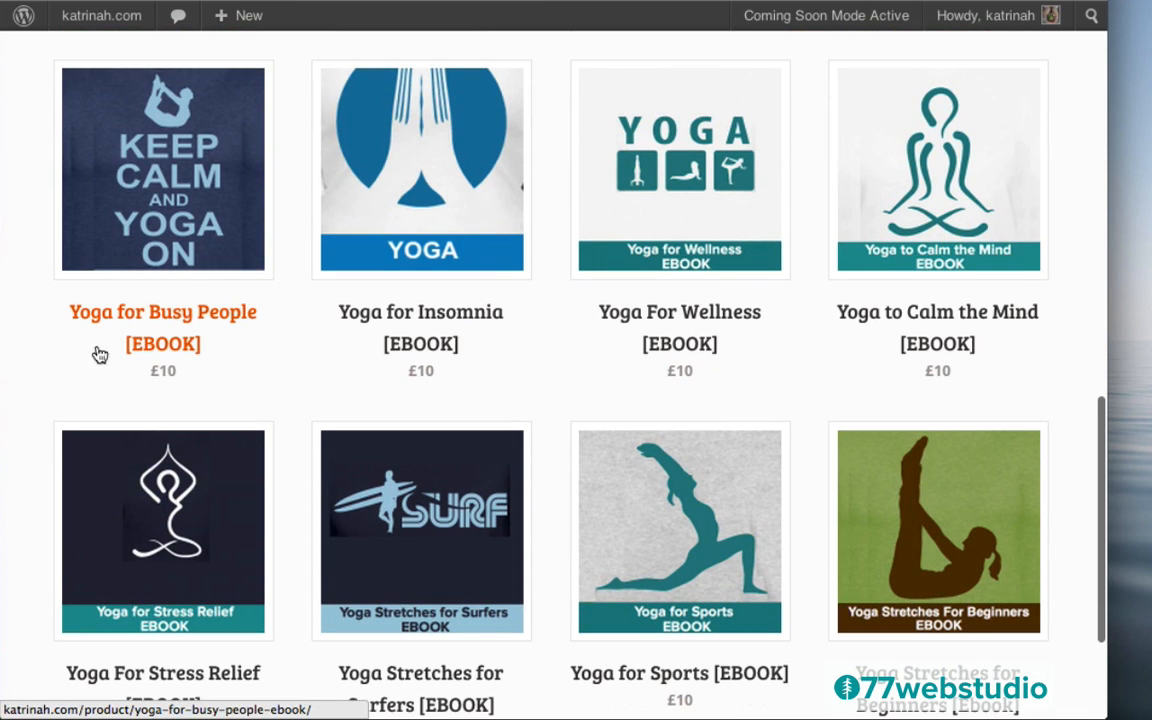
scroll(27, 363, "down", 3)
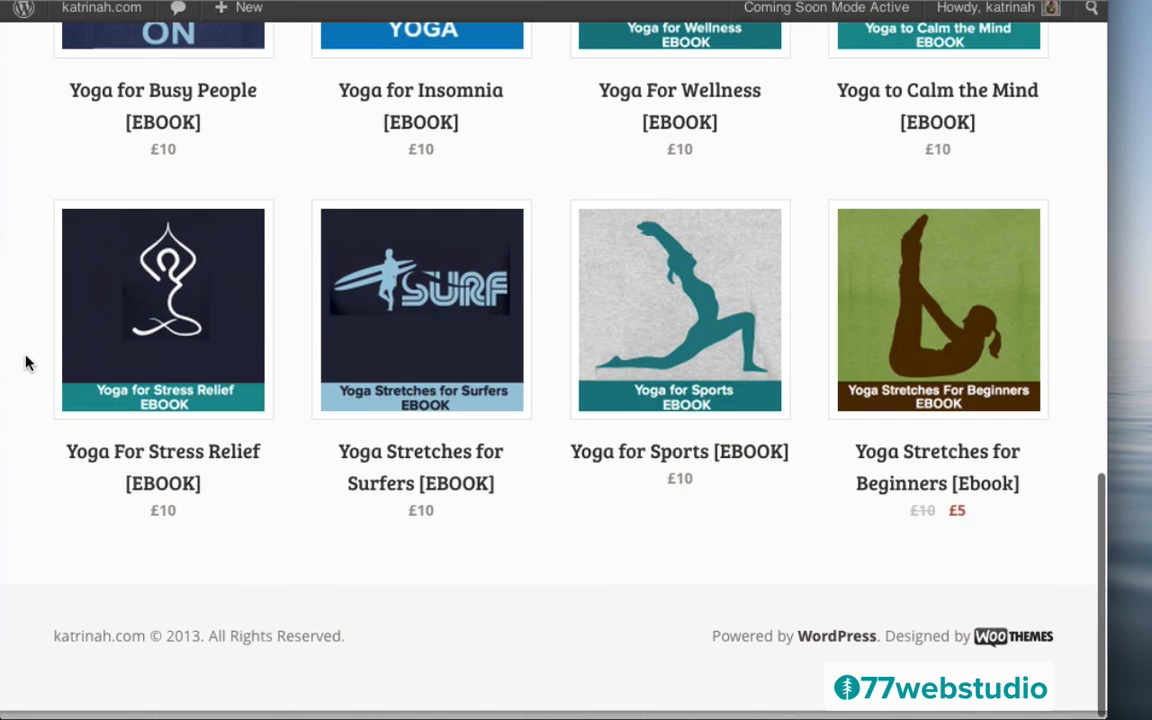
scroll(27, 363, "up", 5)
scroll(27, 363, "down", 3)
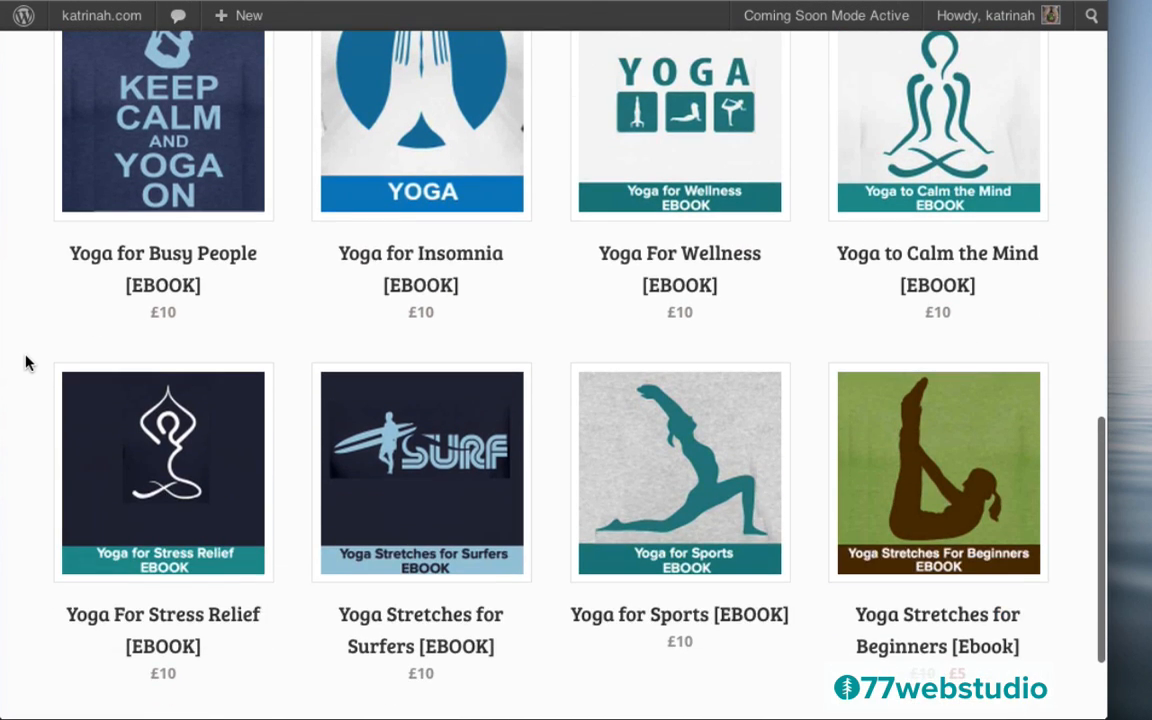
scroll(27, 363, "up", 4)
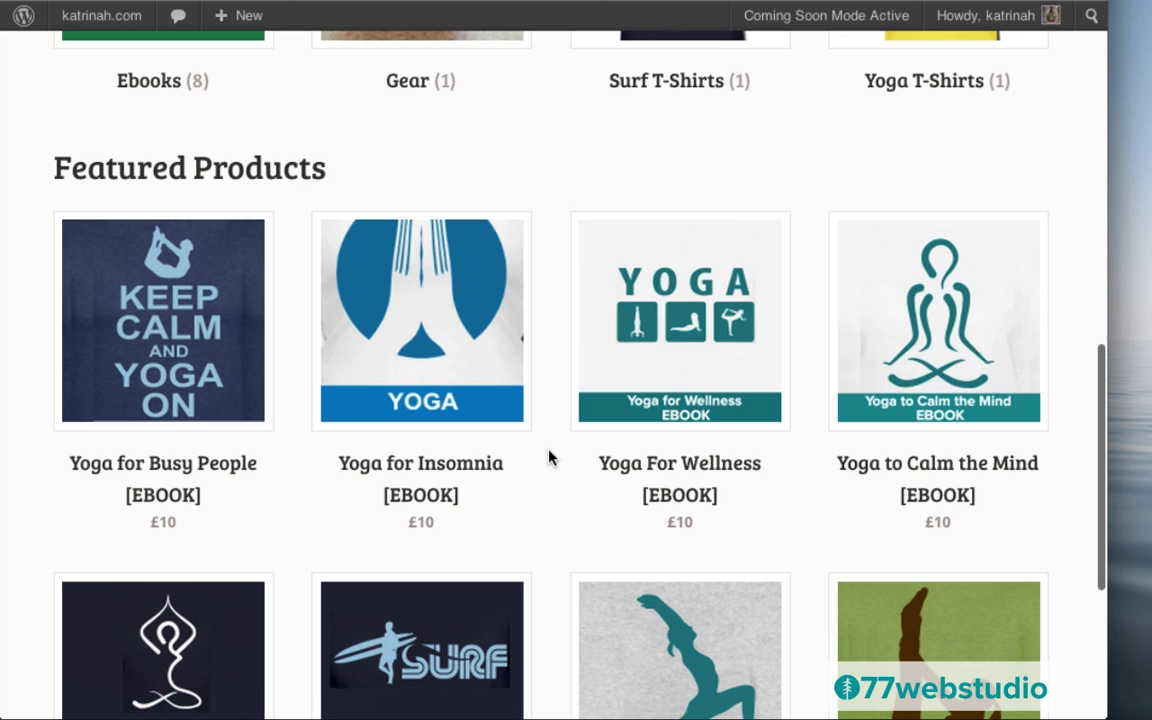
scroll(549, 457, "down", 5)
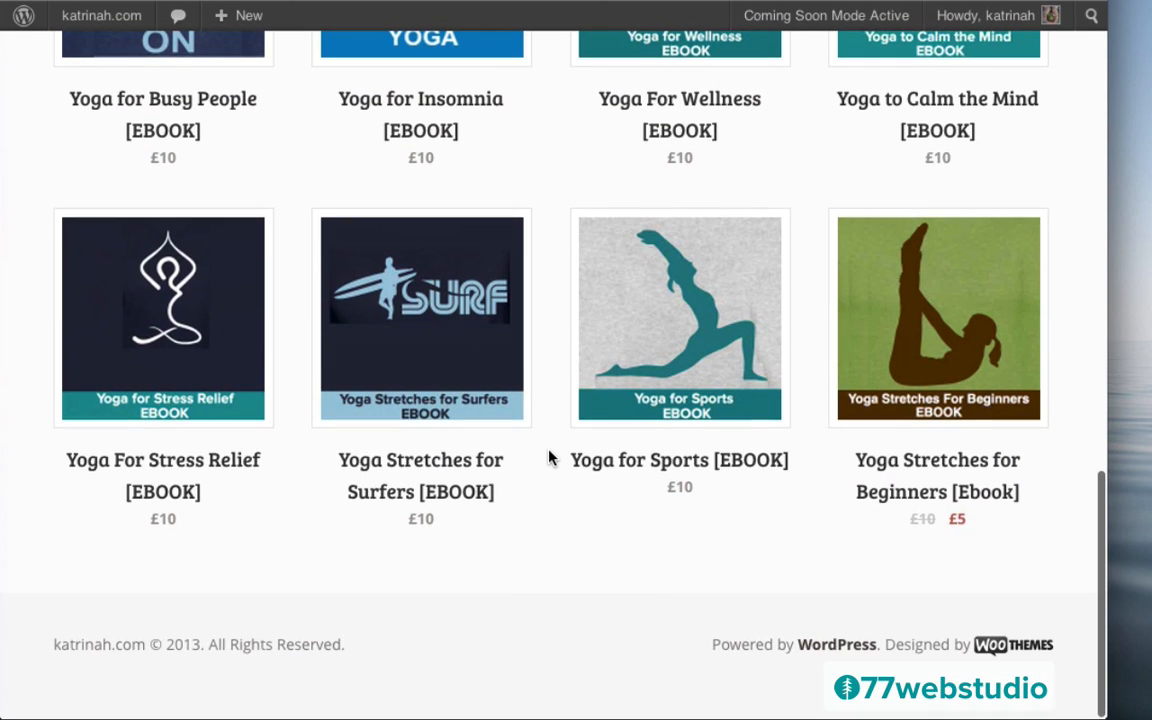
scroll(549, 457, "up", 5)
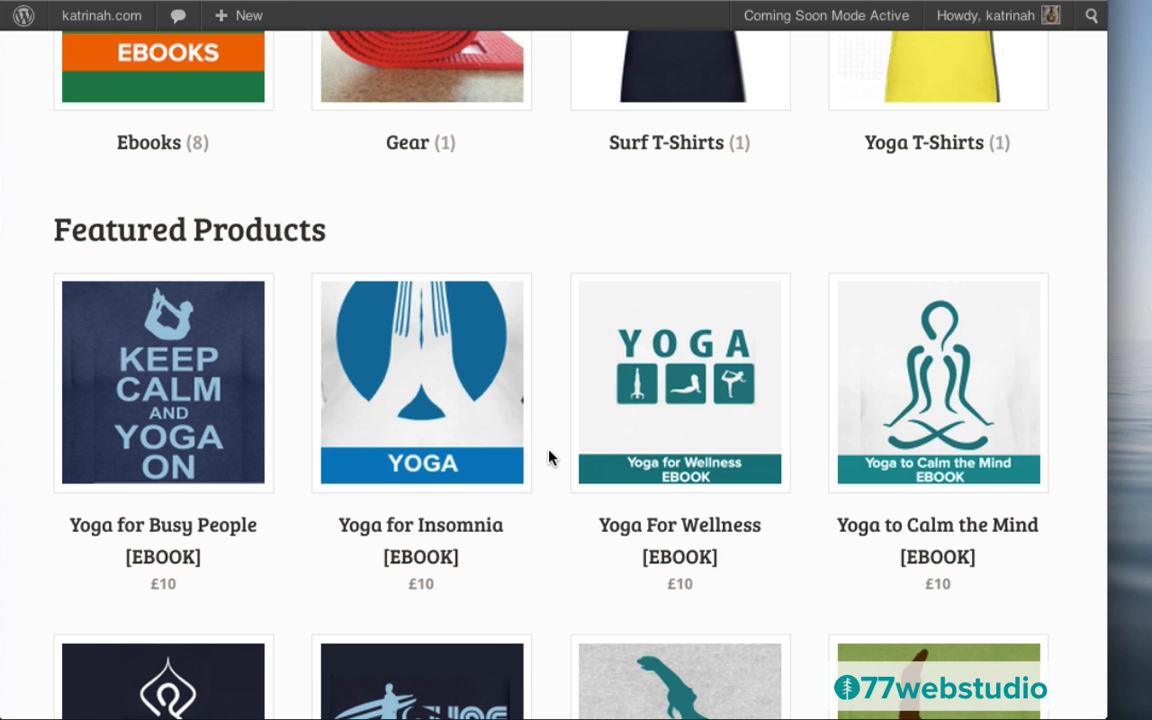
scroll(549, 457, "down", 5)
scroll(544, 232, "up", 15)
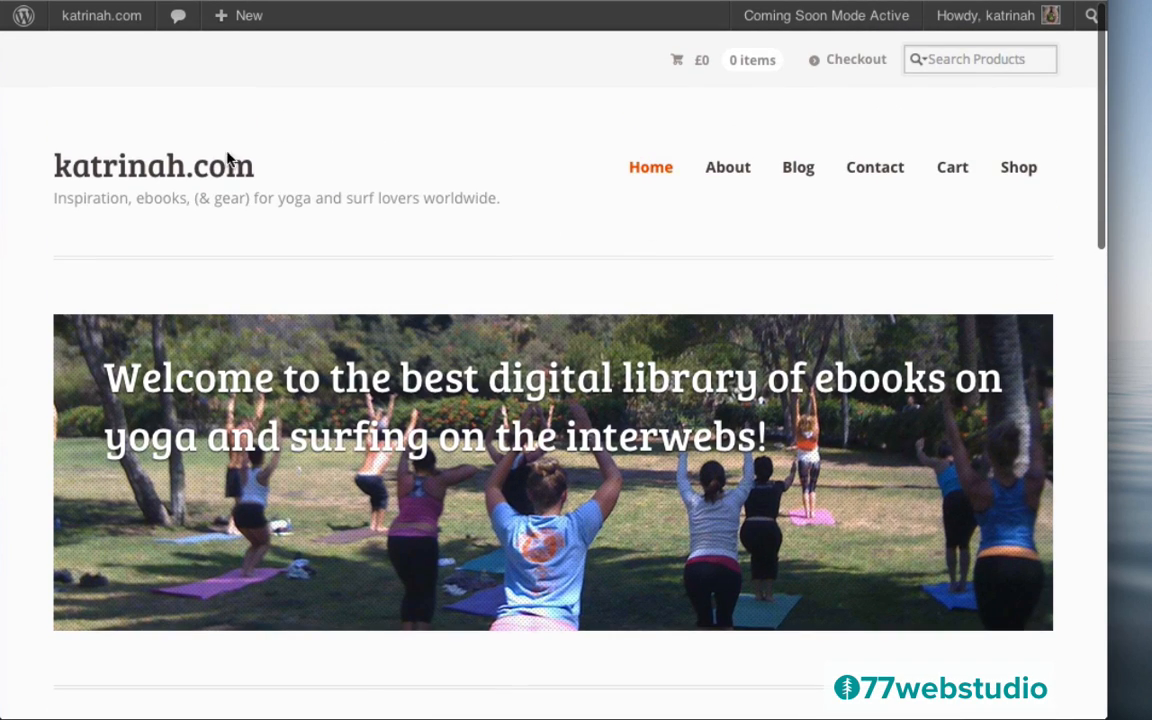
Look over the site's About and Blog pages
left_click(725, 170)
scroll(622, 386, "down", 4)
scroll(622, 386, "up", 4)
left_click(799, 171)
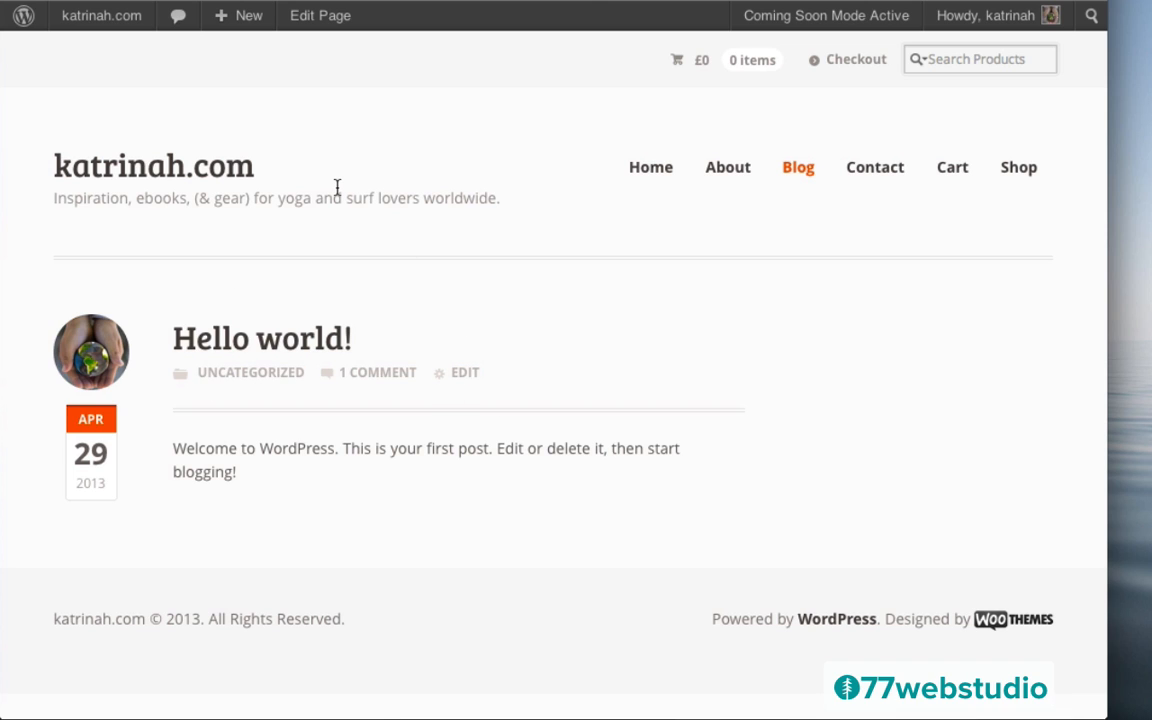
Open a blank Add New Post editor from Dashboard > Posts
left_click(237, 18)
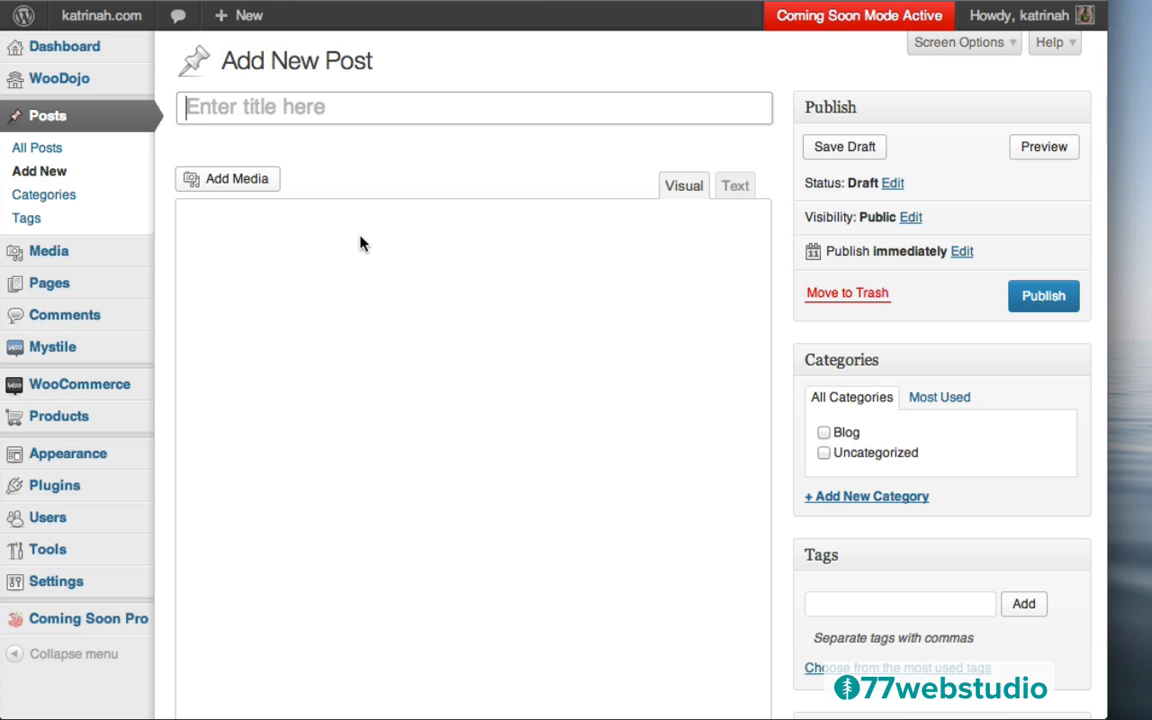
left_click(48, 52)
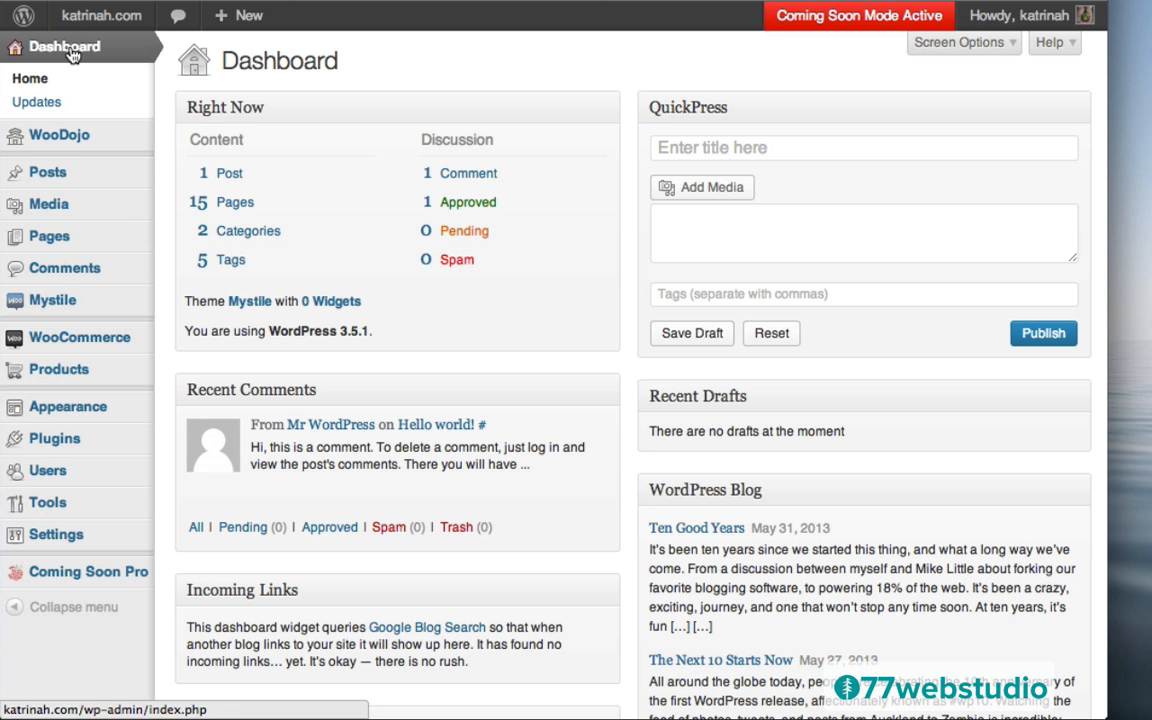
left_click(53, 177)
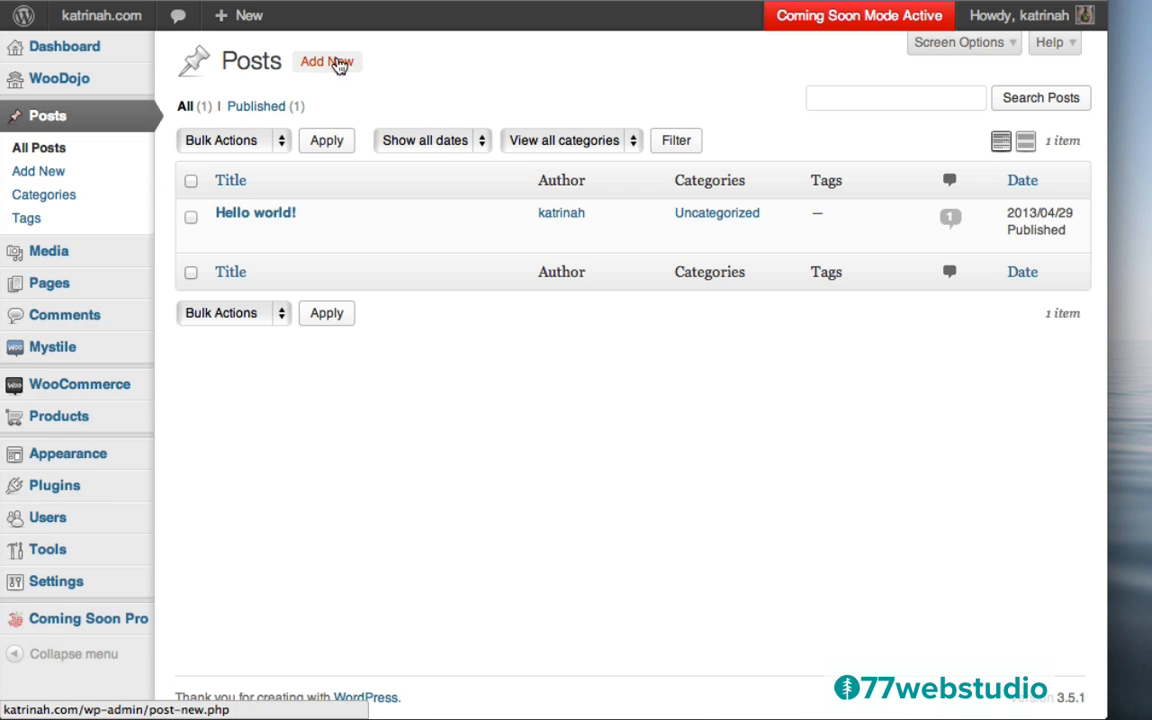
left_click(327, 64)
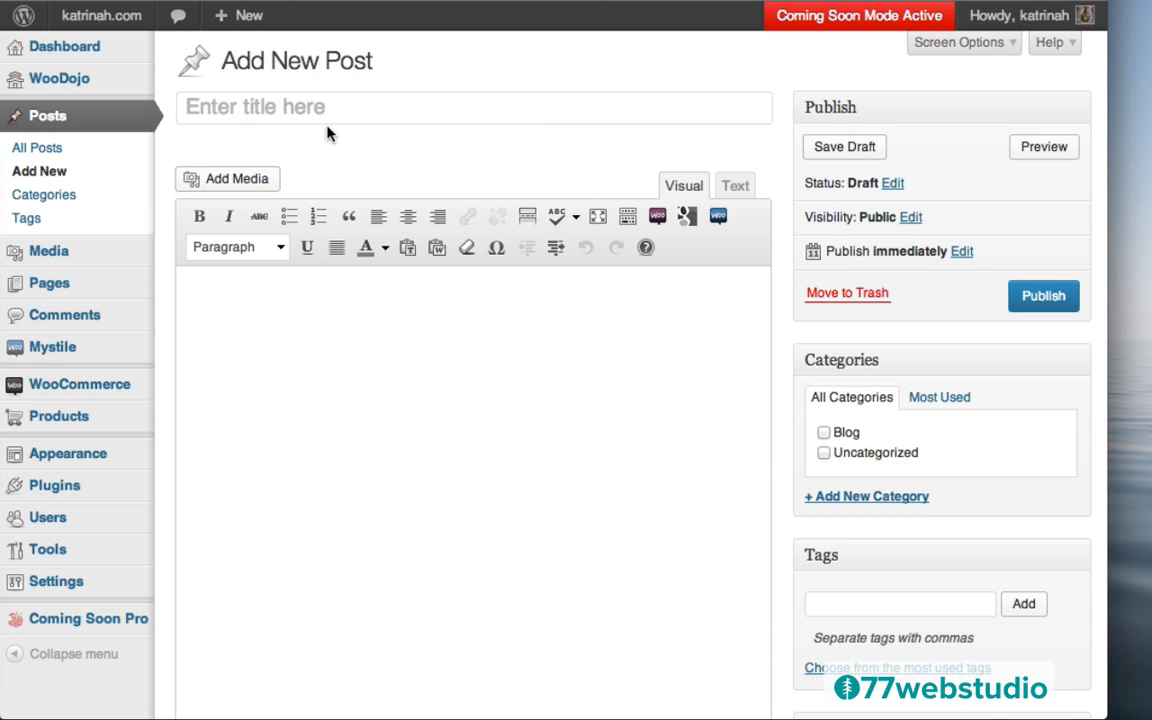
Title the post 'Top Health Benefits of Yoga' and paste lorem ipsum into the body
left_click(254, 107)
type("Top")
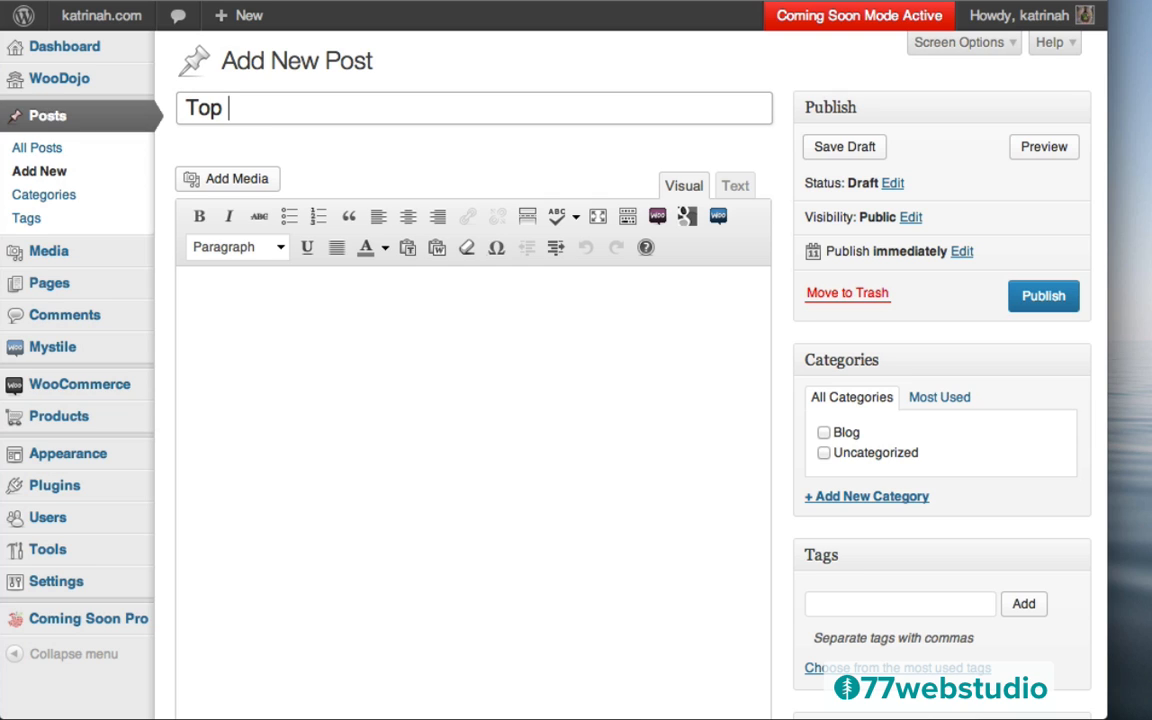
type(" Health Benefits of Yoga")
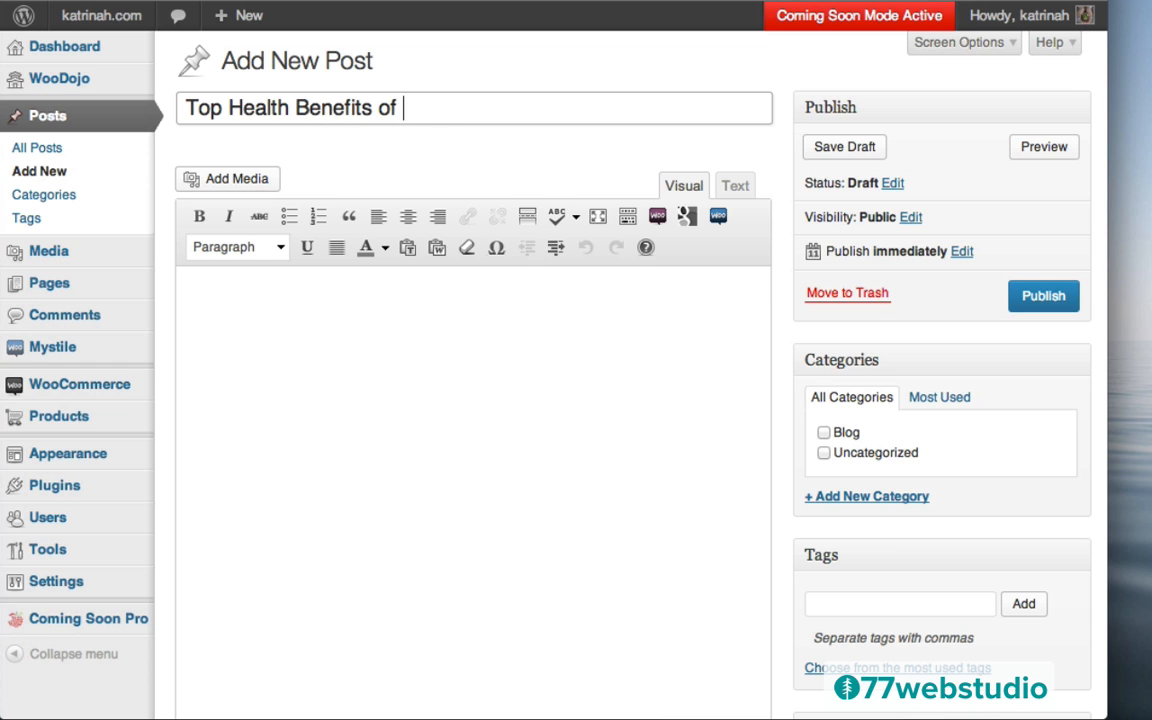
left_click(319, 303)
type("Lorem ipsum dolor sit amet, consectetur adipisicing elit, sed do eiusmod tempor incididunt ut labore et dolore magna aliqua. Ut enim ad minim veniam, quis nostrud exercitation ullamco laboris nisi ut aliquip ex ea commodo consequat. Duis aute irure dolor in reprehenderit in voluptate velit esse cillum dolore eu fugiat nulla pariatur. Excepteur sint occaecat cupidatat non proident, sunt in culpa qui officia deserunt mollit anim id est laborum.  Lorem ipsum dolor sit amet, consectetur adipisicing elit, sed do eiusmod tempor incididunt ut labore et dolore magna aliqua. Ut enim ad minim veniam, quis nostrud exercitation ullamco laboris nisi ut aliquip ex ea commodo consequat. Duis aute irure dolor in reprehenderit in voluptate velit esse cillum dolore eu fugiat nulla pariatur. Excepteur sint occaecat cupidatat non proident, sunt in culpa qui officia deserunt mollit anim id est laborum.  Lorem ipsum dolor sit amet, consectetur adipisicing elit, sed do eiusmod tempor incididunt ut labore et dolore magna aliqua. Ut enim ad minim veniam, quis nostrud exercitation ullamco laboris nisi ut aliquip ex ea commodo consequat. Duis aute irure dolor in reprehenderit in voluptate velit esse cillum dolore eu fugiat nulla pariatur. Excepteur sint occaecat cupidatat non proident, sunt in culpa qui officia deserunt mollit anim id est laborum.")
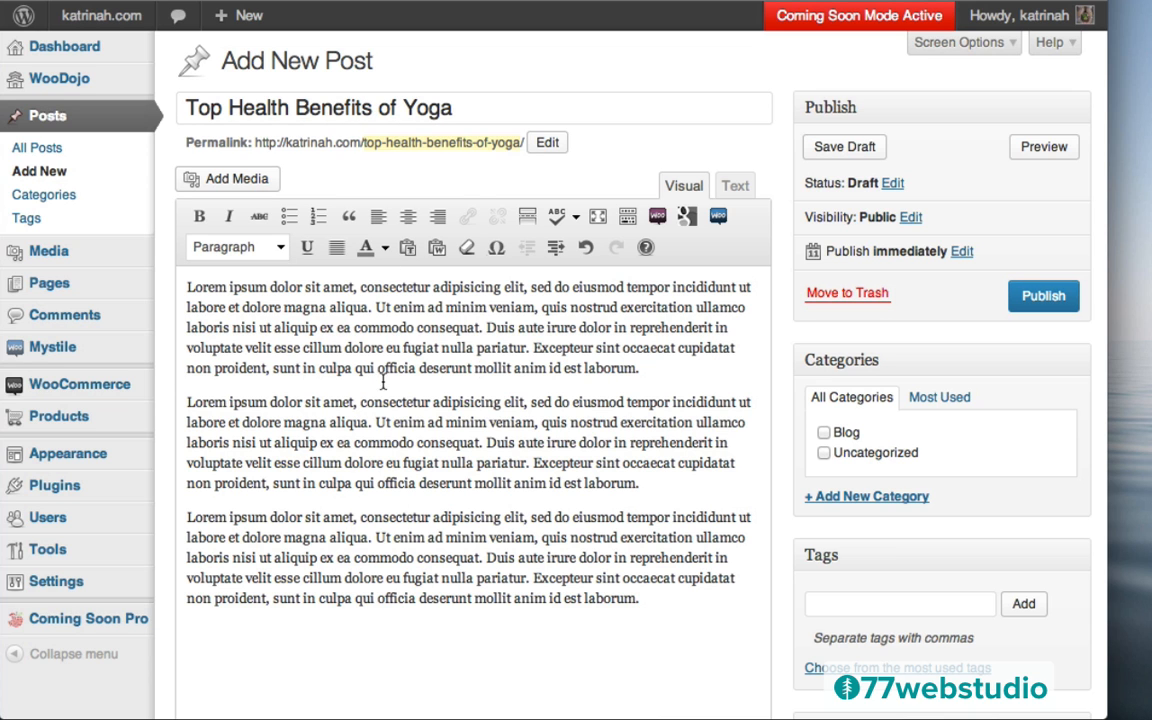
File the post under Blog and a newly created Health category
left_click(824, 433)
left_click(863, 500)
type("Heal")
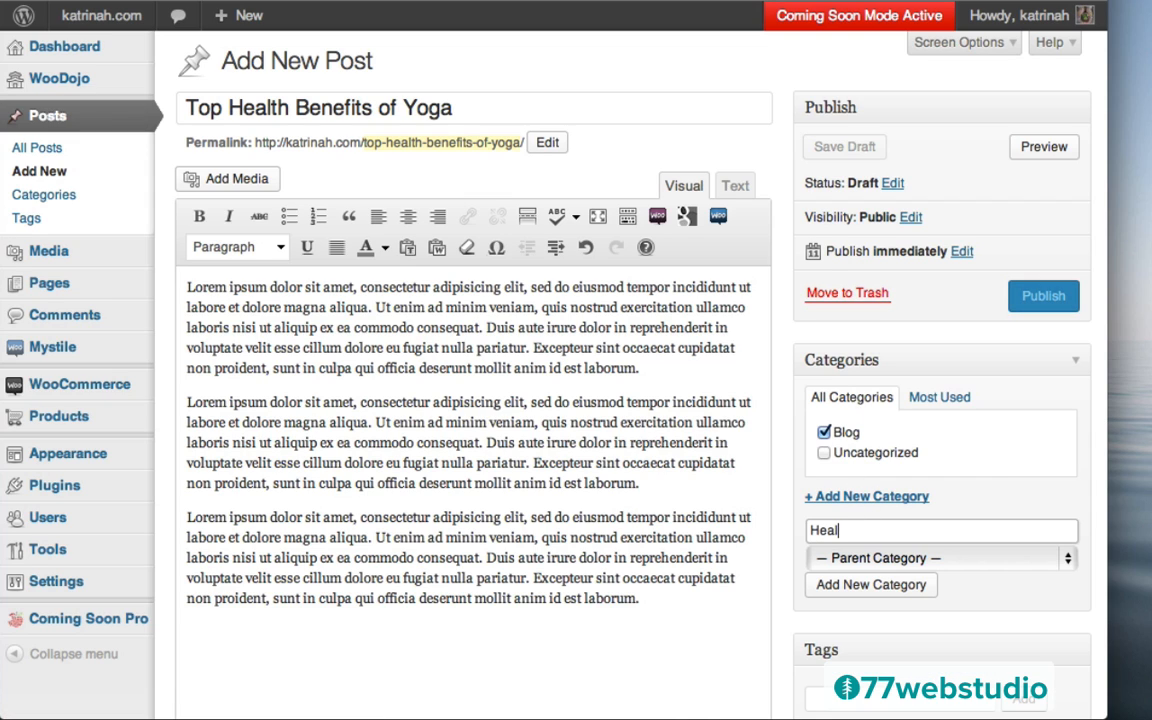
type("th")
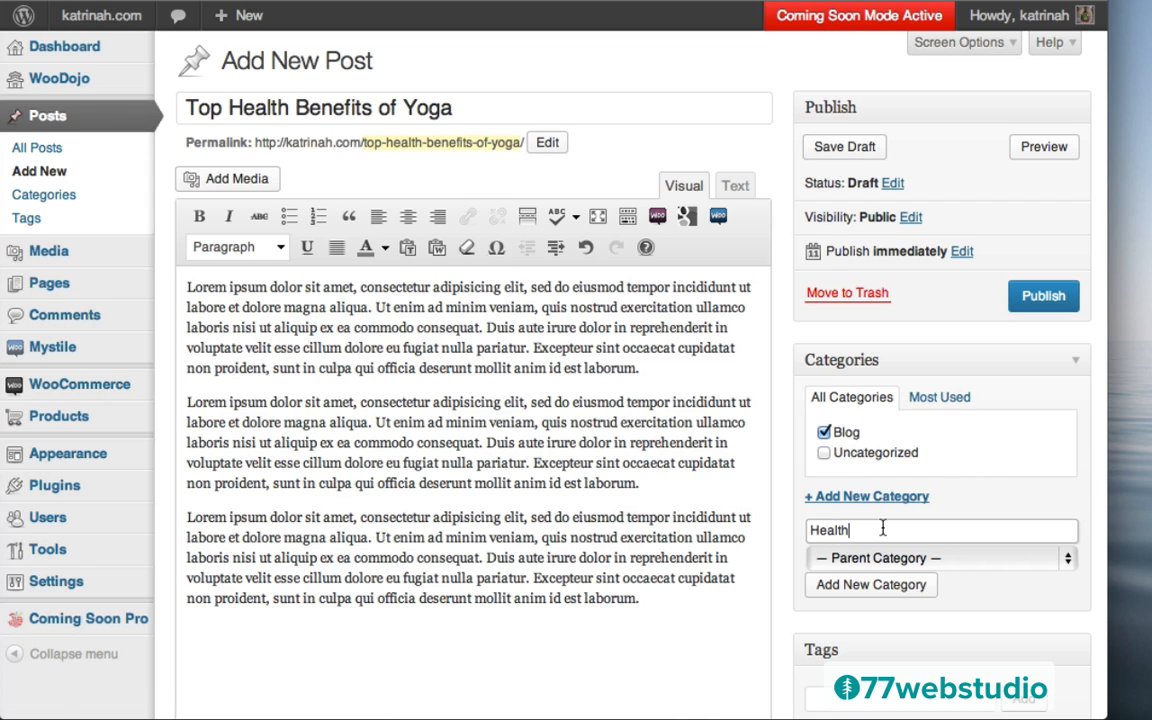
left_click(849, 595)
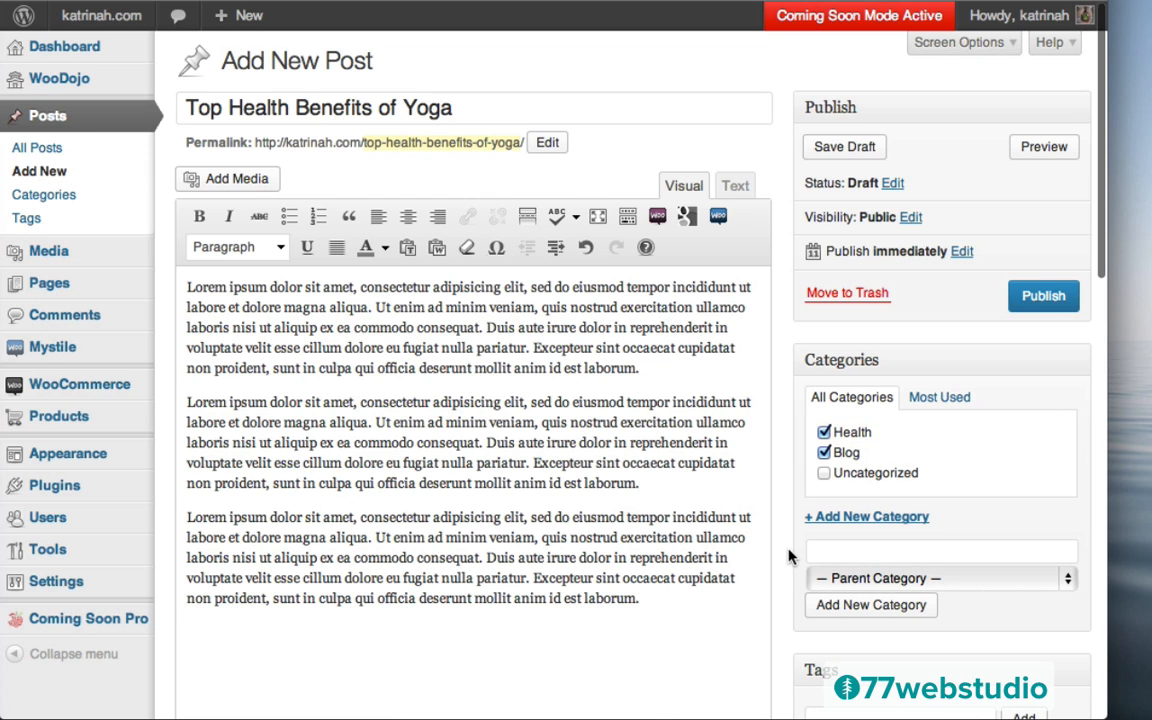
Tag the post with Yoga and Health
scroll(789, 557, "down", 3)
left_click(836, 497)
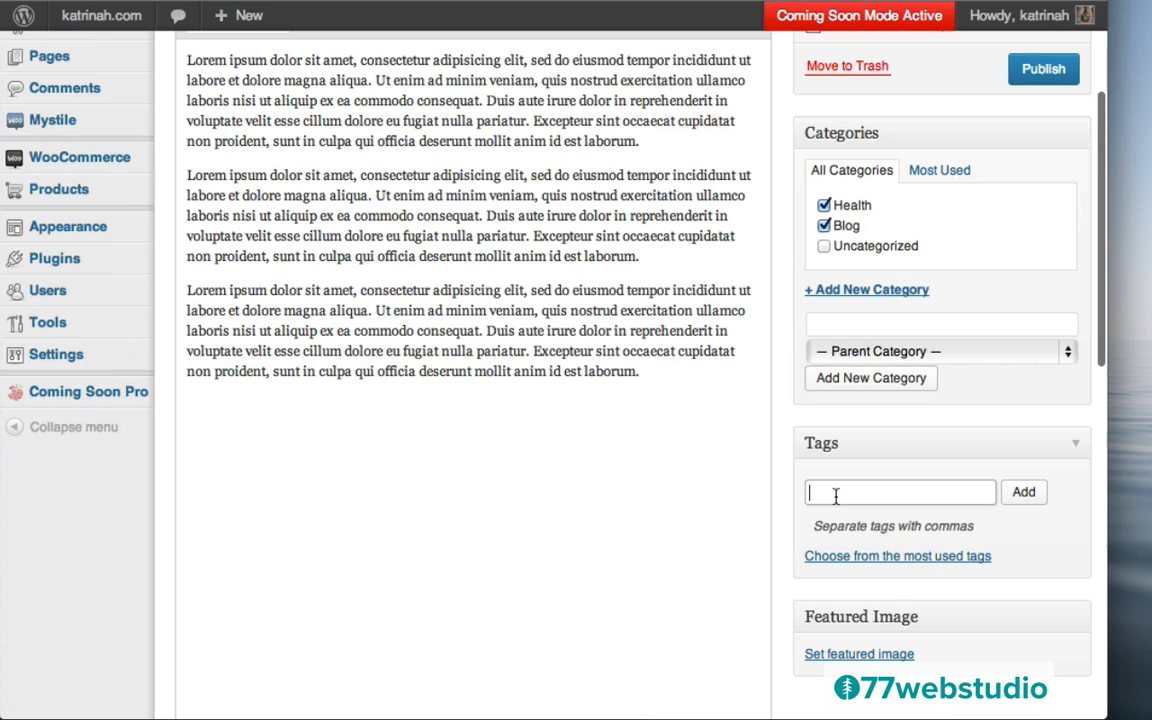
type("Yoga")
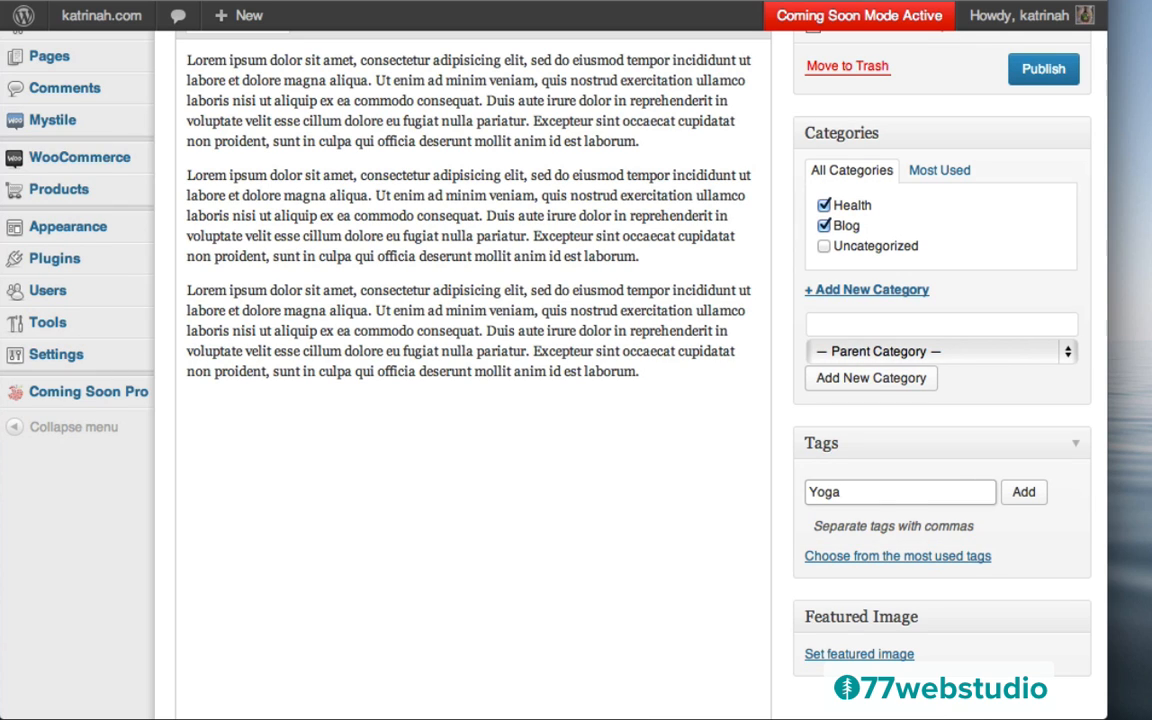
type(", Health")
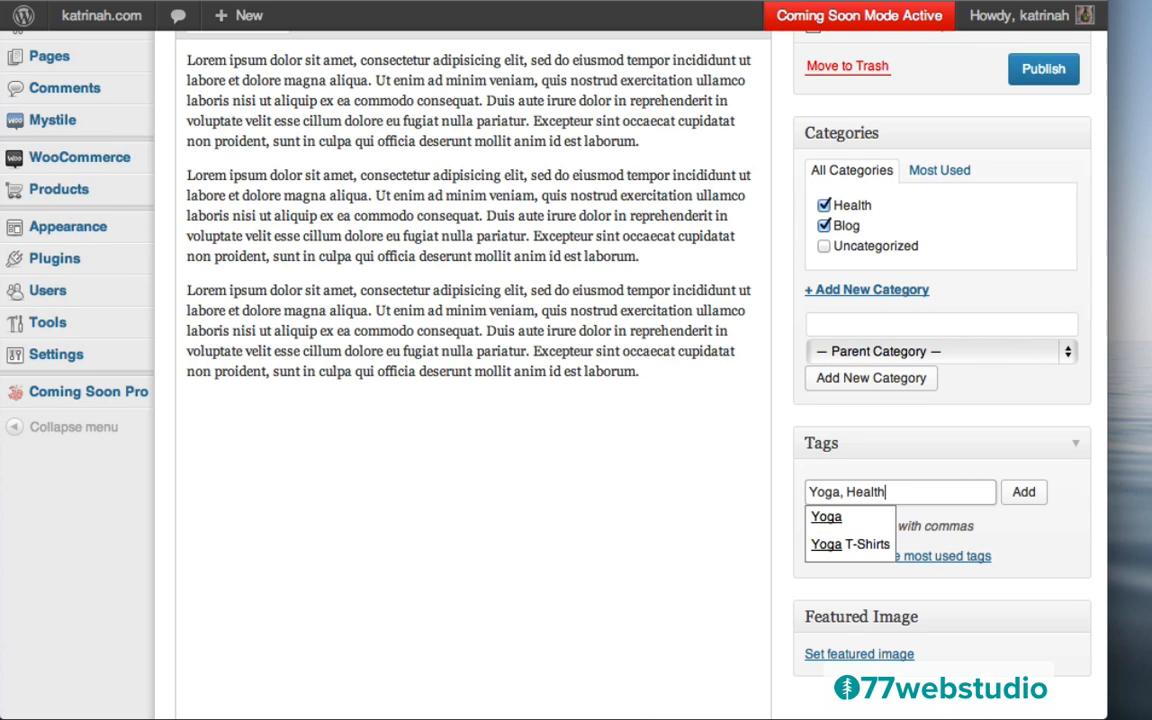
left_click(1024, 492)
scroll(1027, 500, "down", 3)
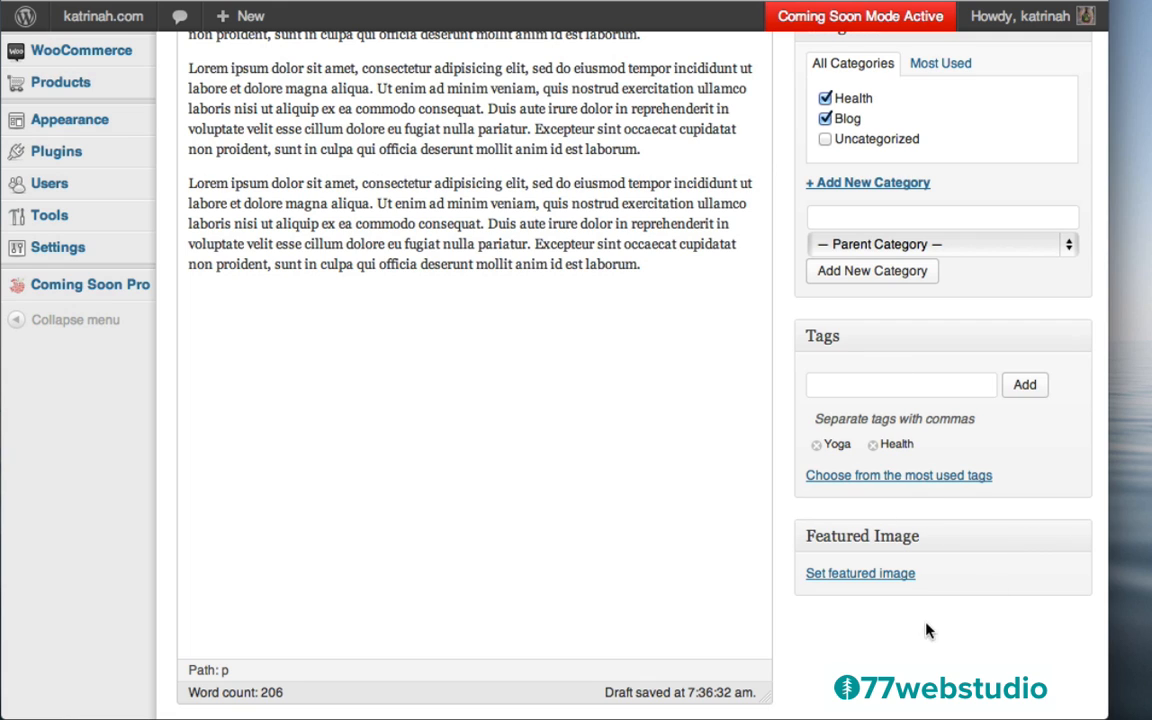
left_click(847, 576)
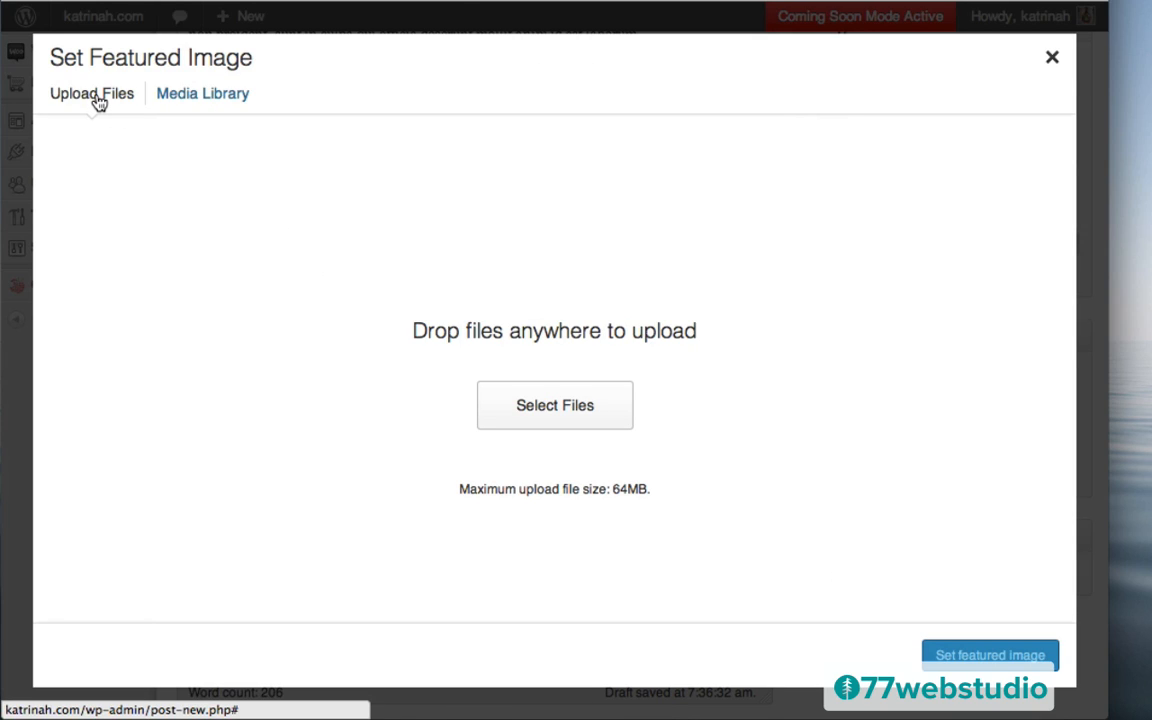
Upload beach.jpg, give it alt text 'beach', and set it as the featured image
left_click(548, 401)
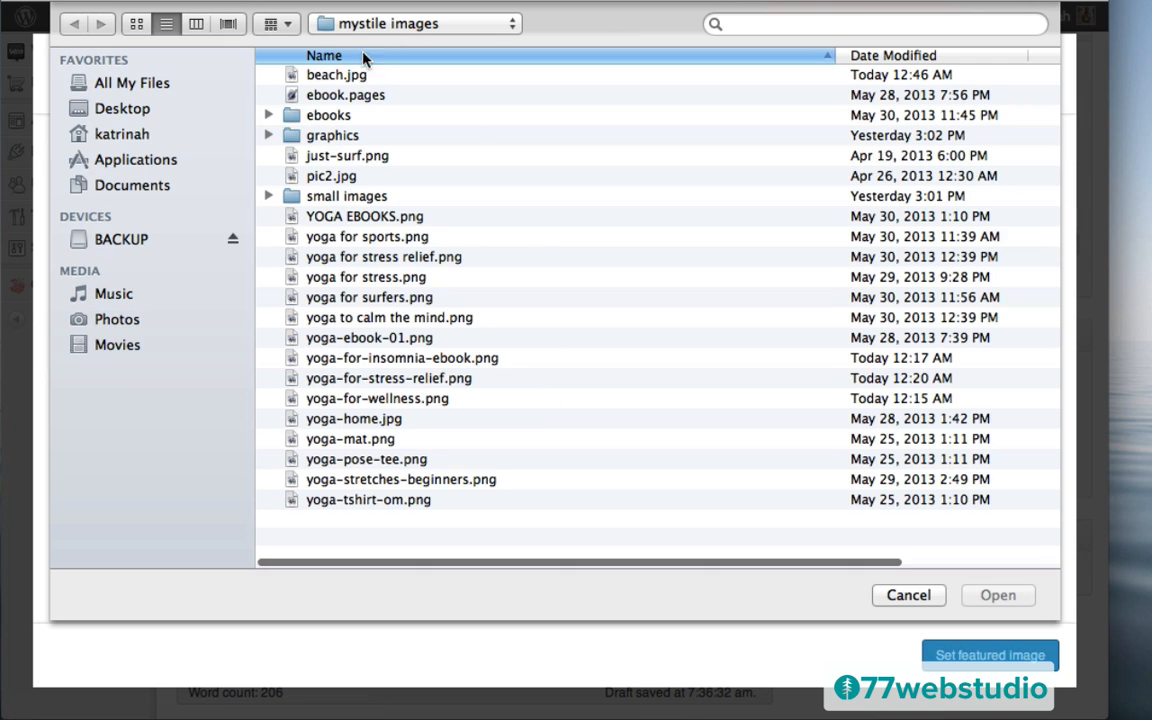
left_click(332, 78)
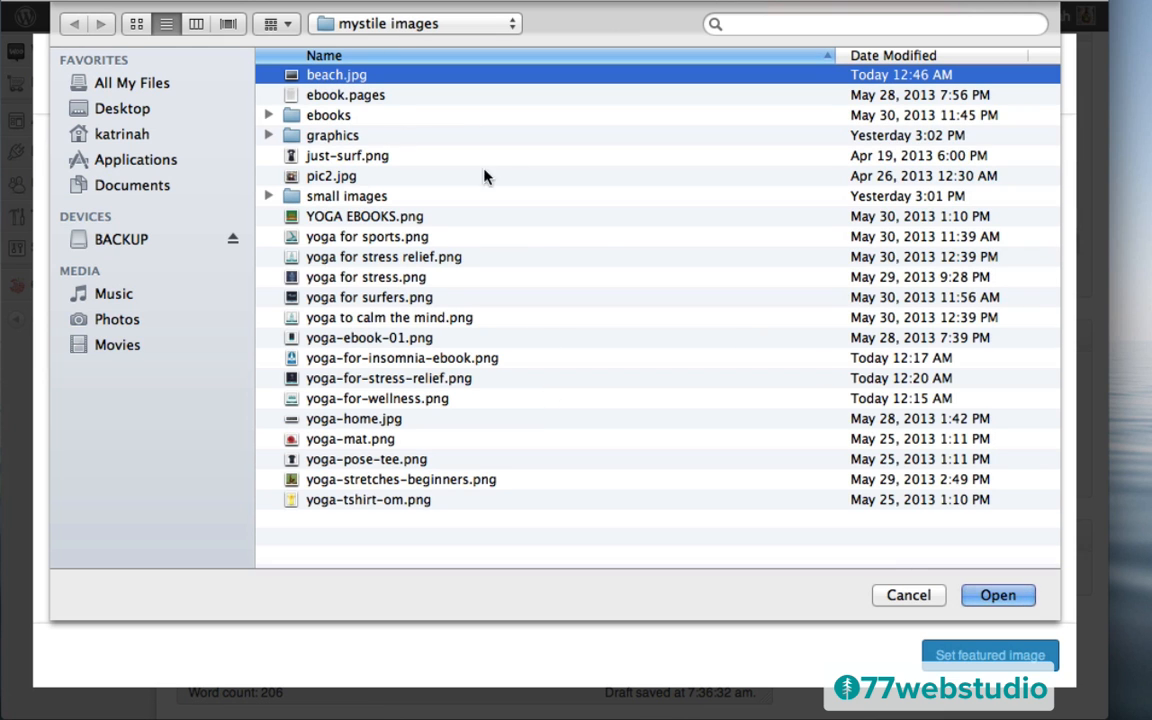
left_click(995, 595)
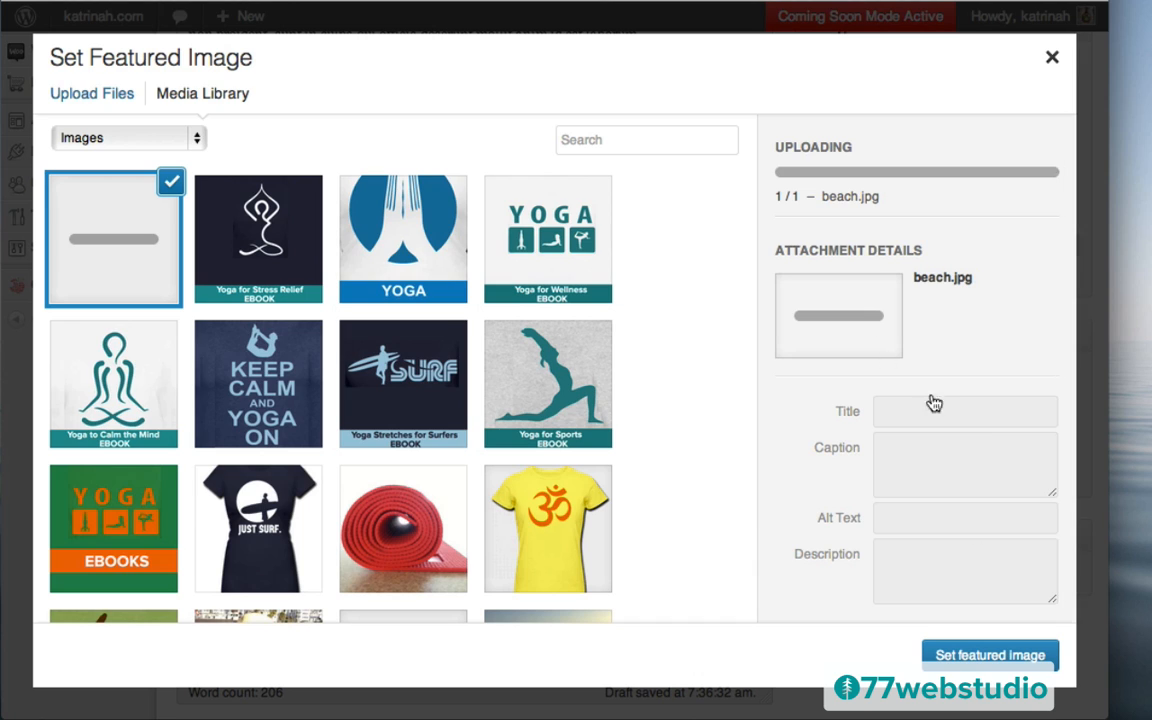
left_click(898, 328)
key("super+a")
key("super+c")
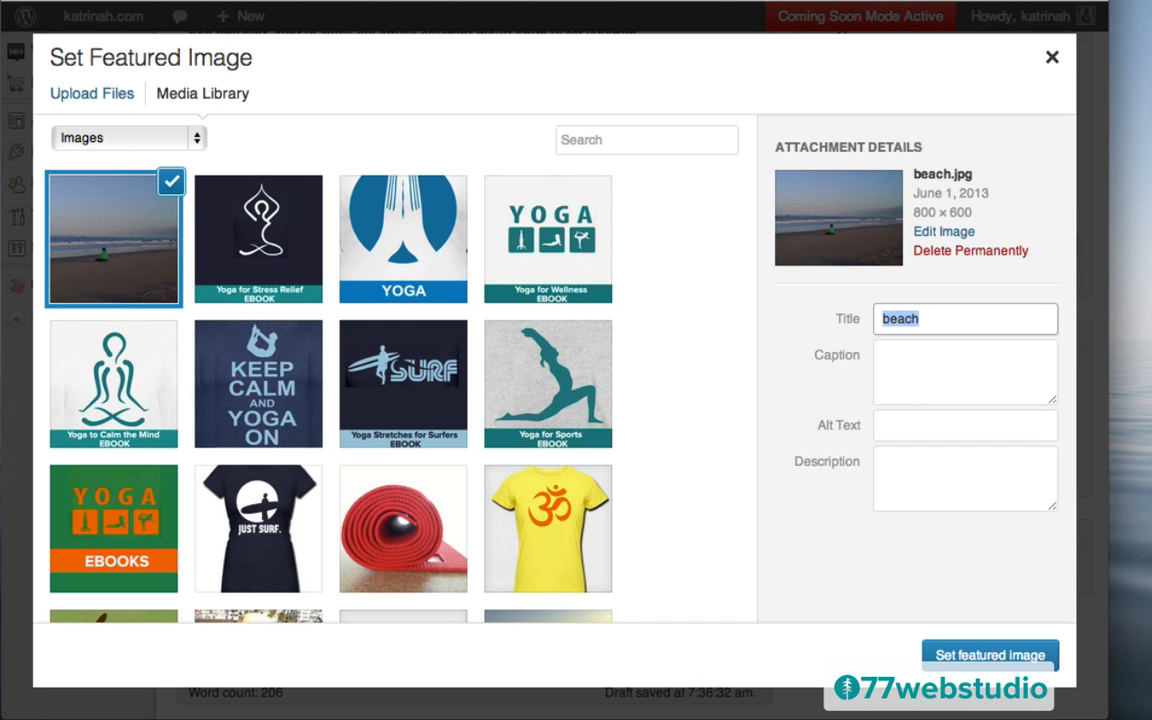
left_click(900, 428)
key("super+v")
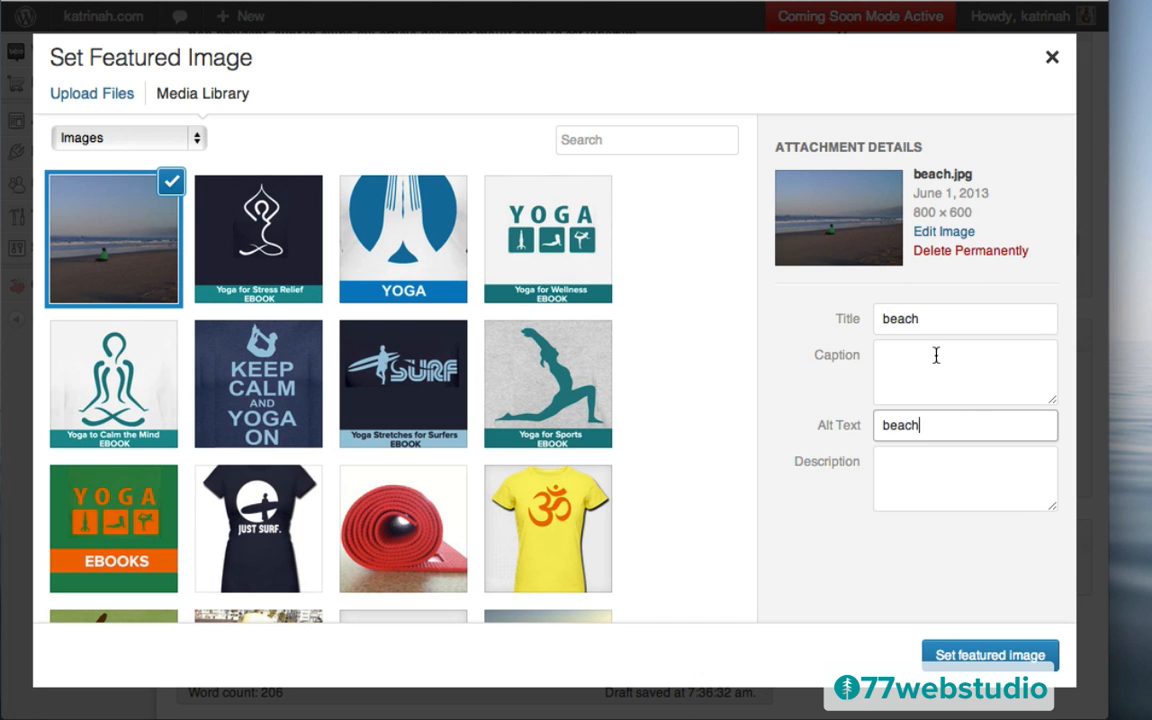
left_click(980, 656)
scroll(860, 483, "down", 4)
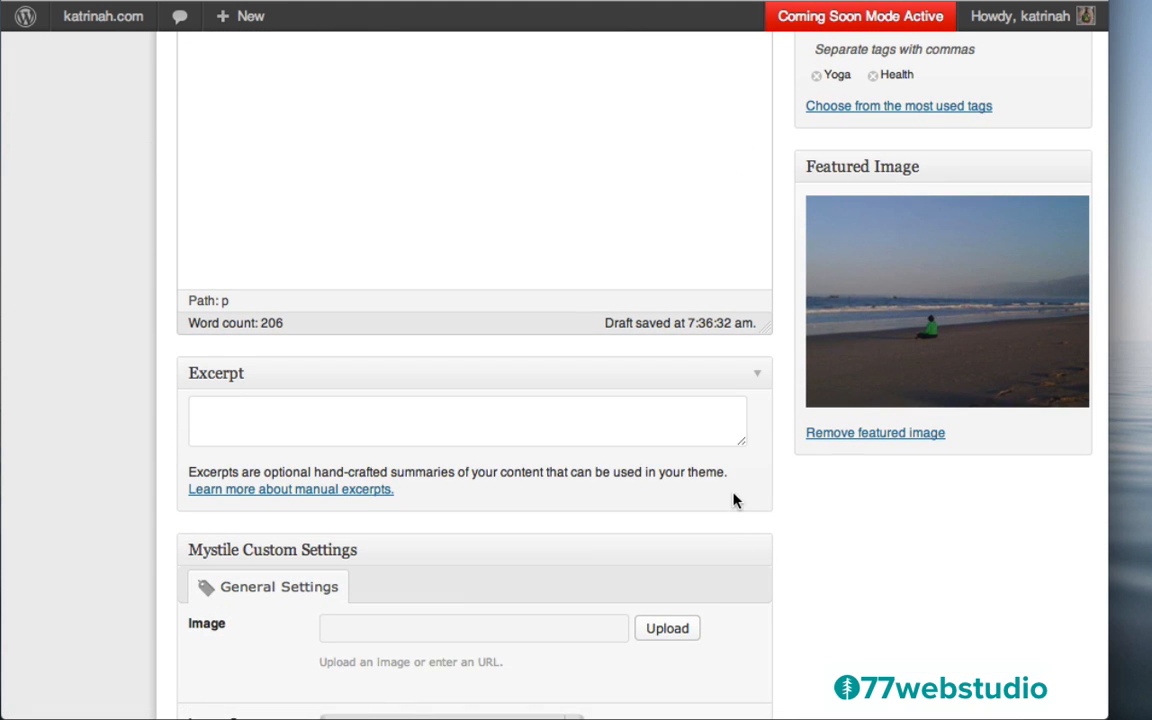
Copy the opening sentences of the first paragraph into the post excerpt
scroll(414, 129, "up", 5)
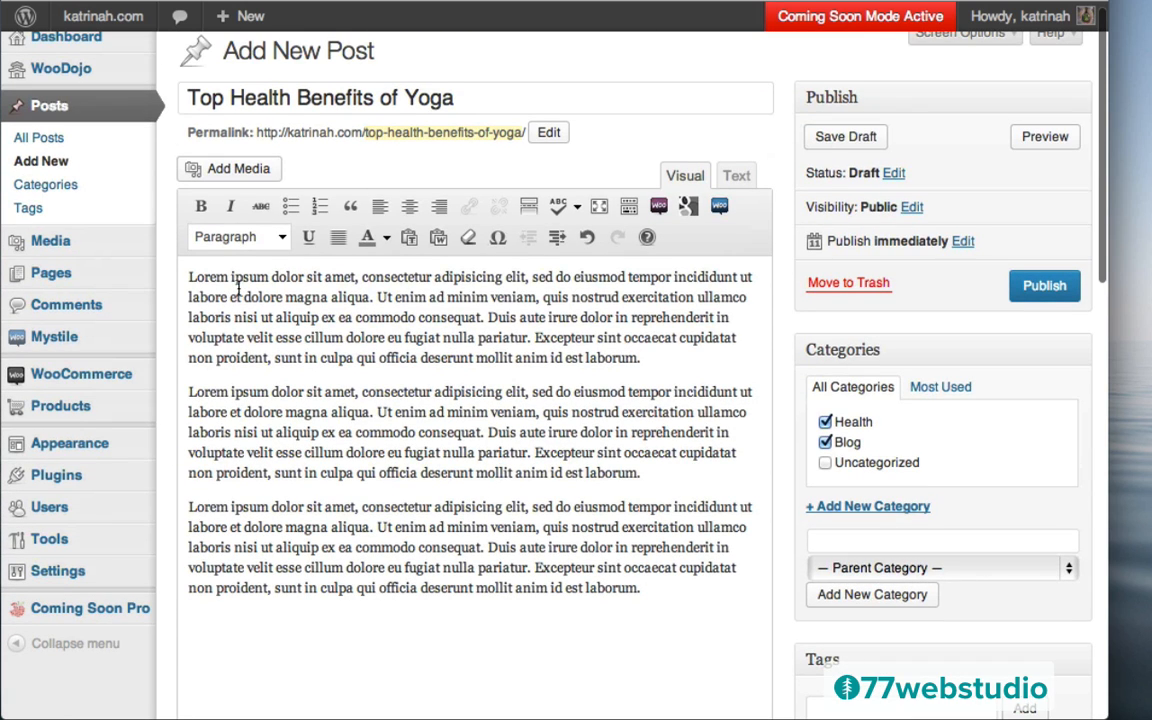
left_click_drag(187, 276, 490, 313)
key("super+c")
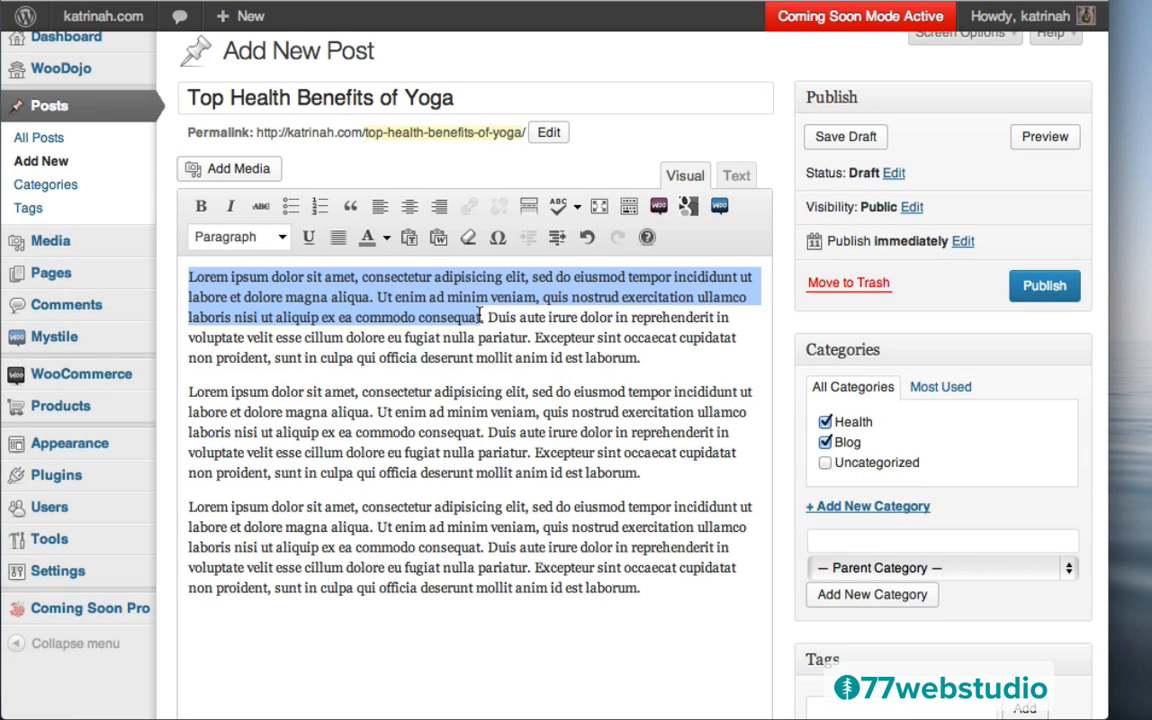
scroll(795, 388, "down", 6)
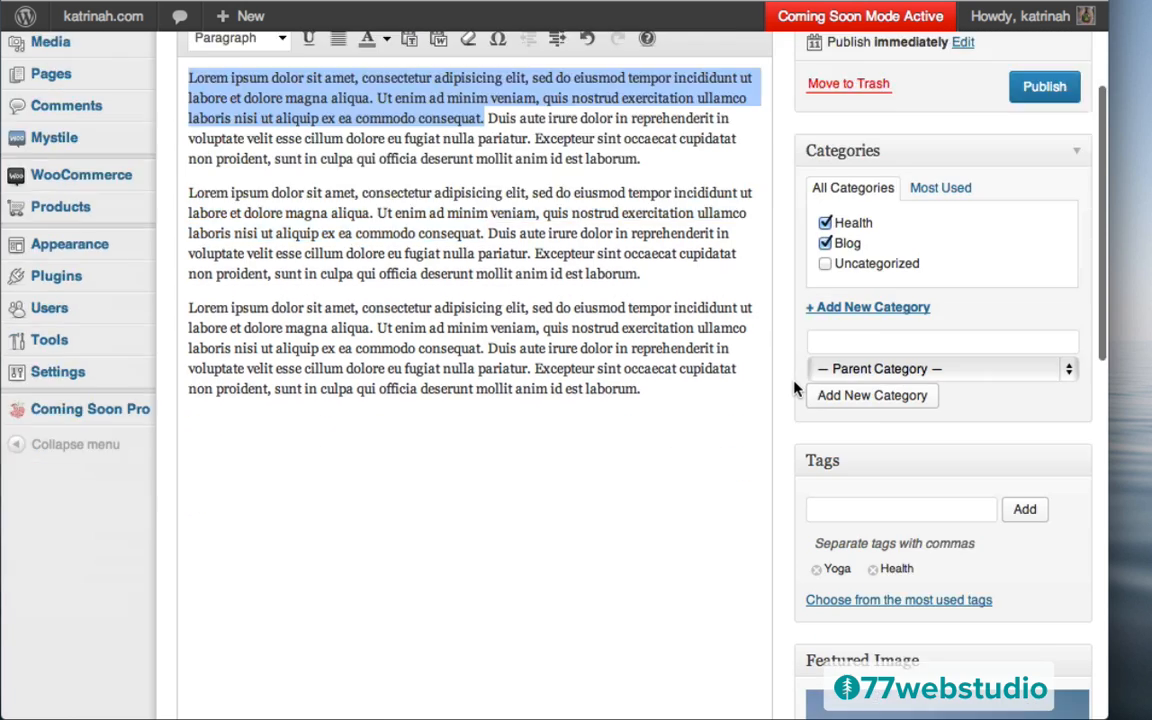
left_click(363, 476)
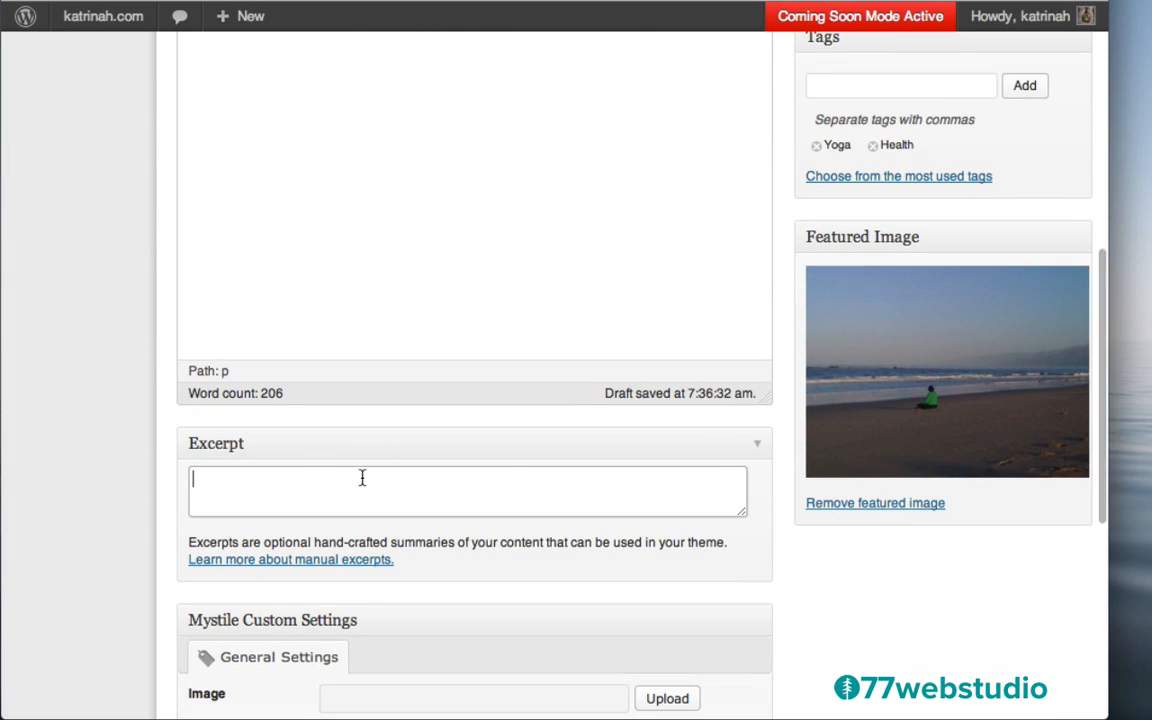
key("super+v")
Review the Mystile Custom Settings and publish the post
scroll(792, 571, "down", 5)
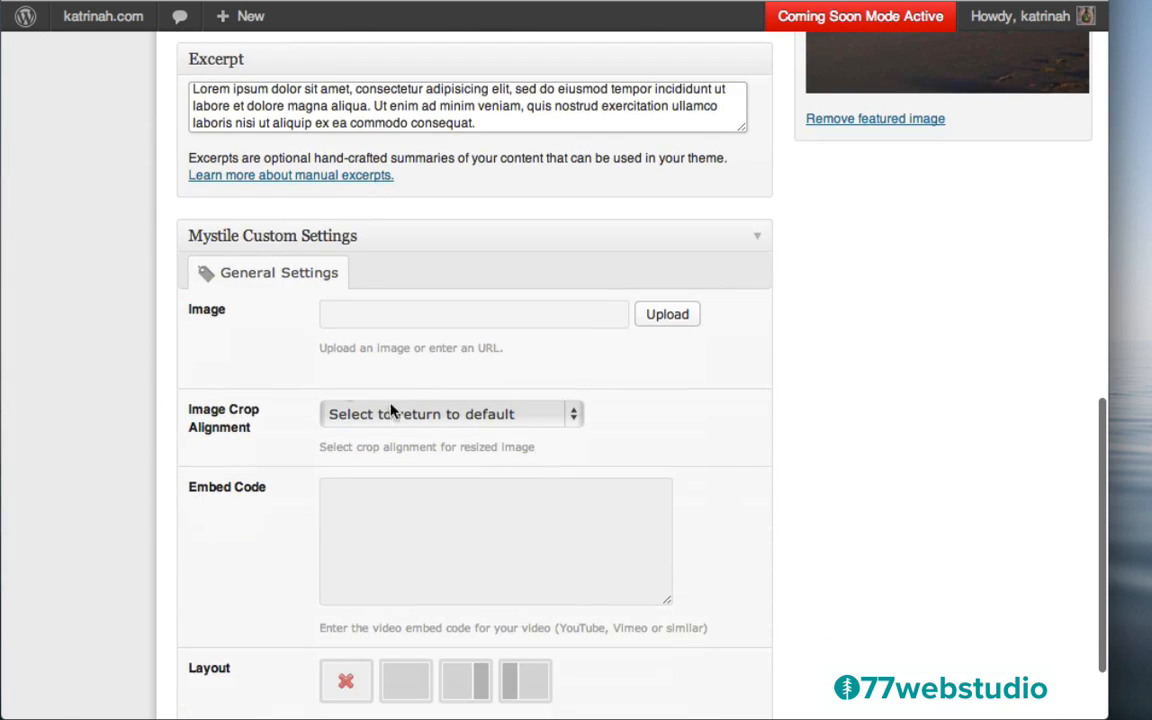
scroll(244, 303, "down", 2)
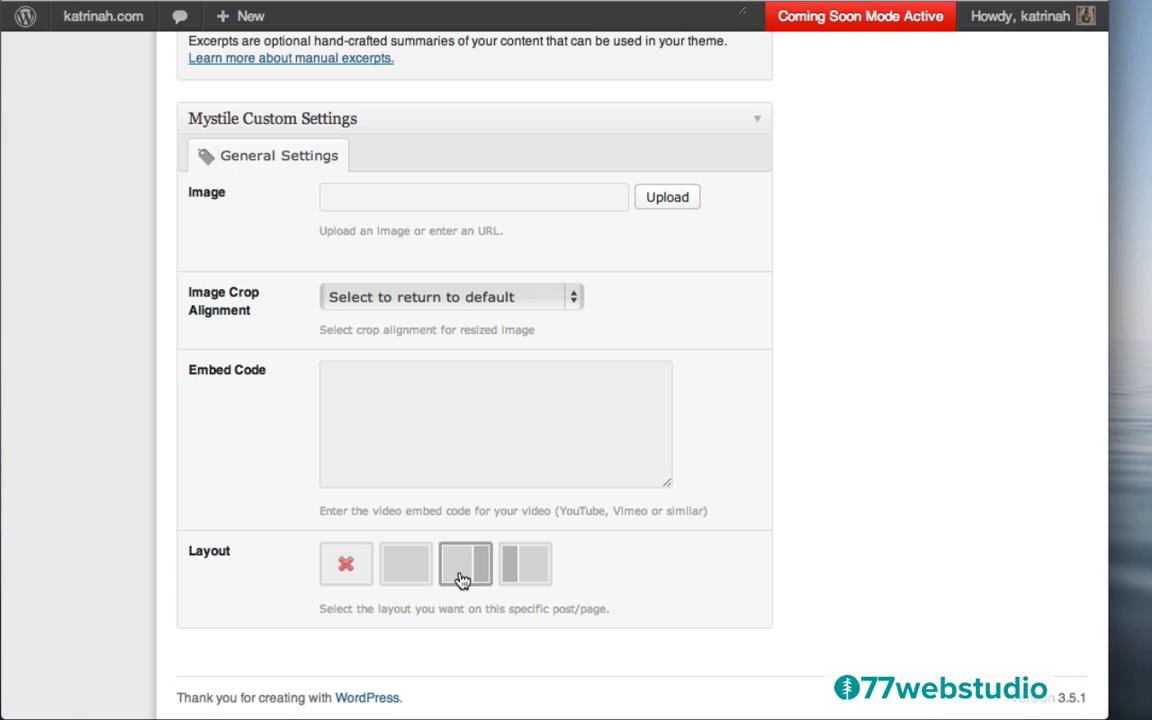
scroll(972, 347, "up", 15)
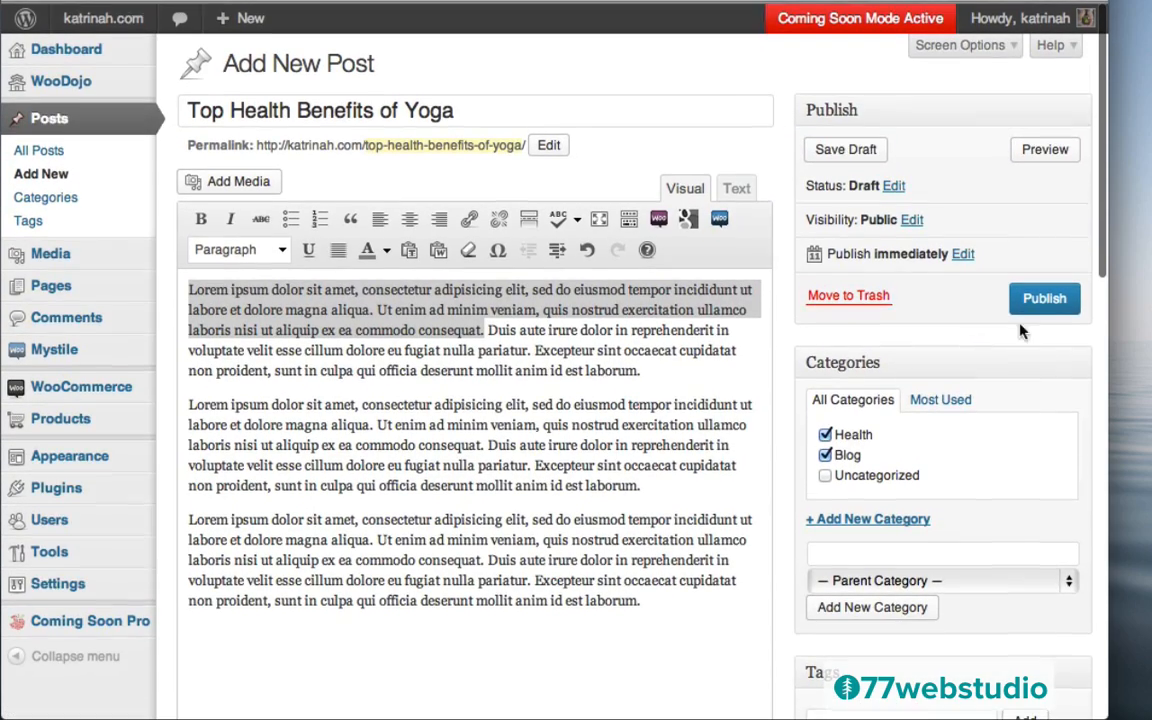
left_click(1042, 301)
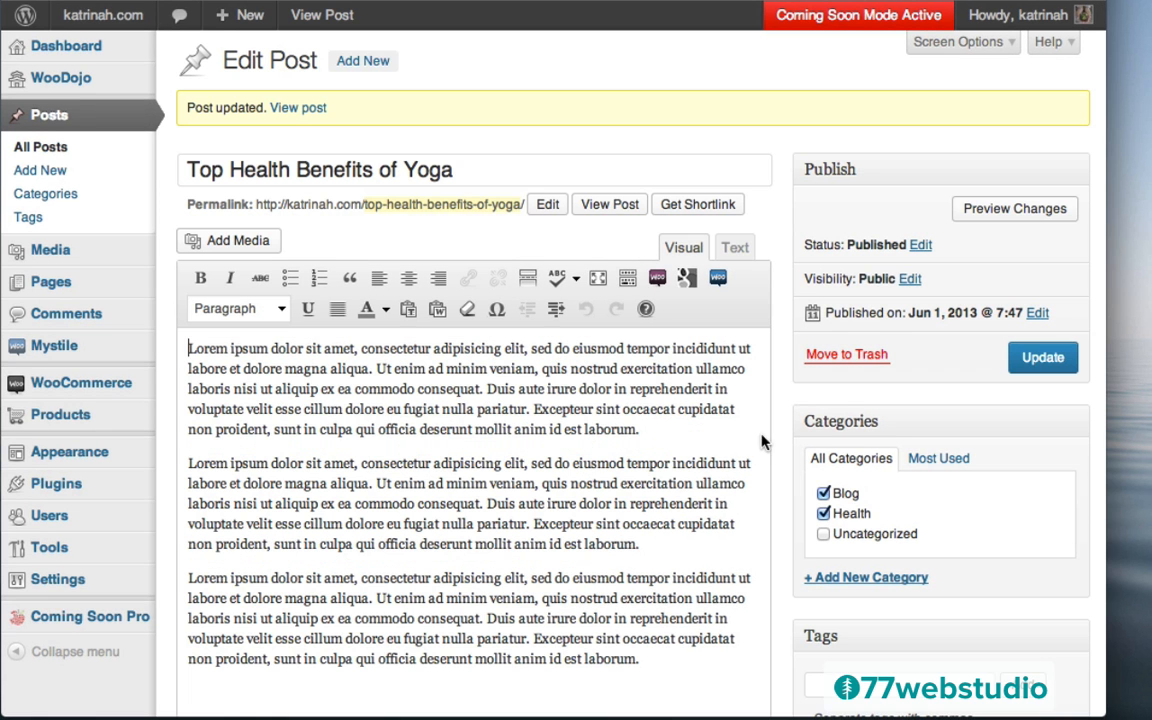
Insert beach.jpg at the top of the post body, centred and unlinked
scroll(782, 533, "down", 5)
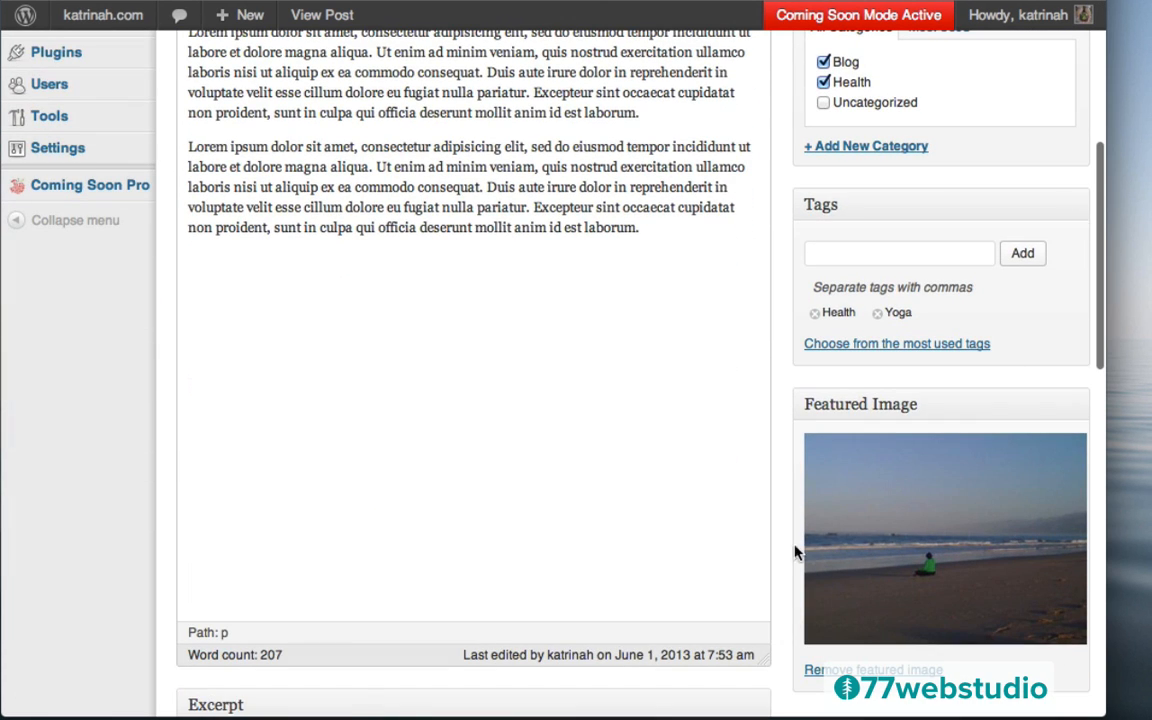
scroll(648, 429, "up", 5)
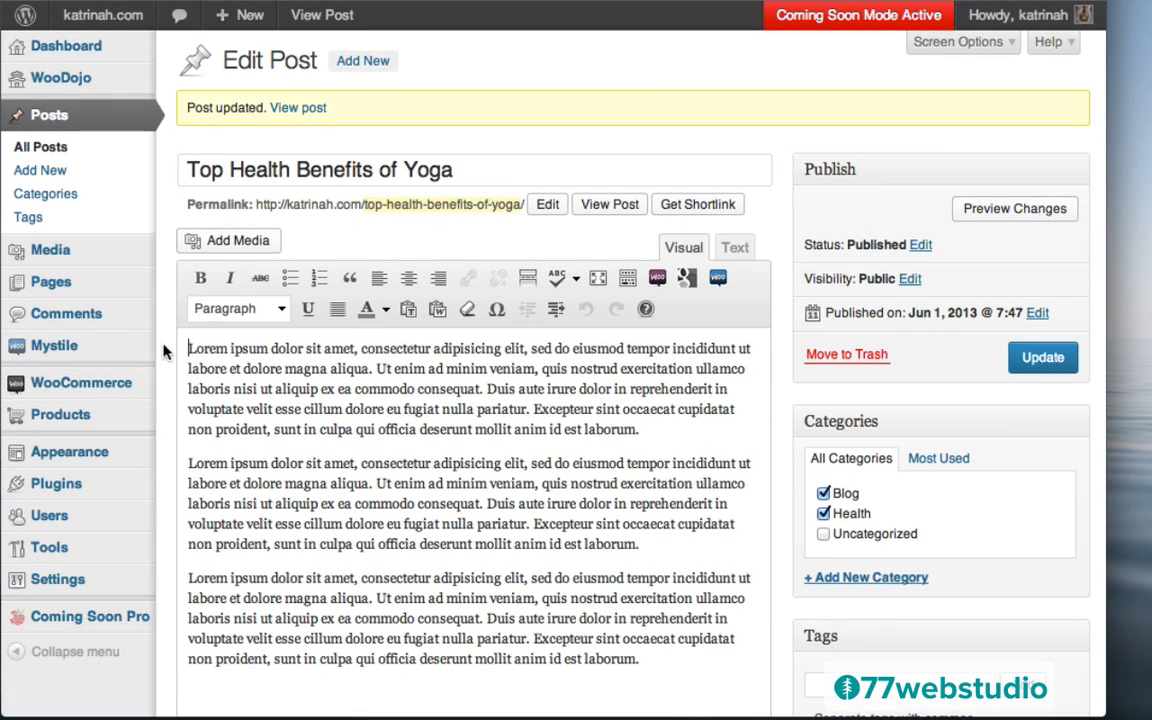
key("Return")
left_click(230, 339)
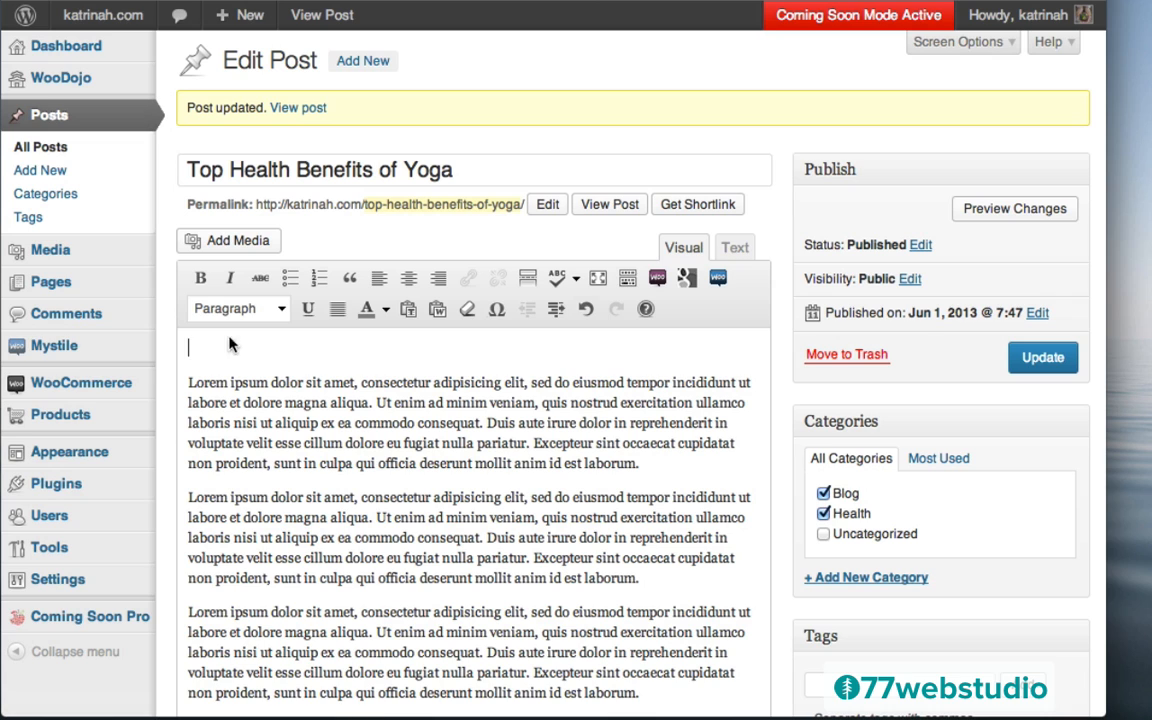
left_click(235, 247)
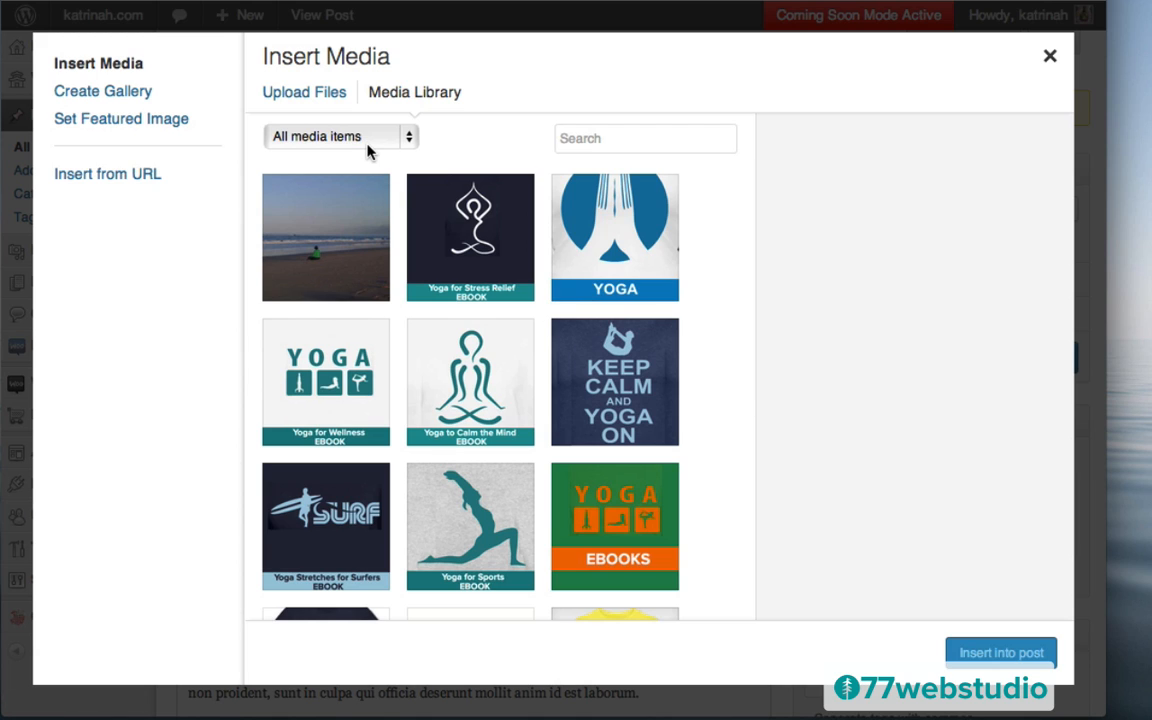
left_click(320, 237)
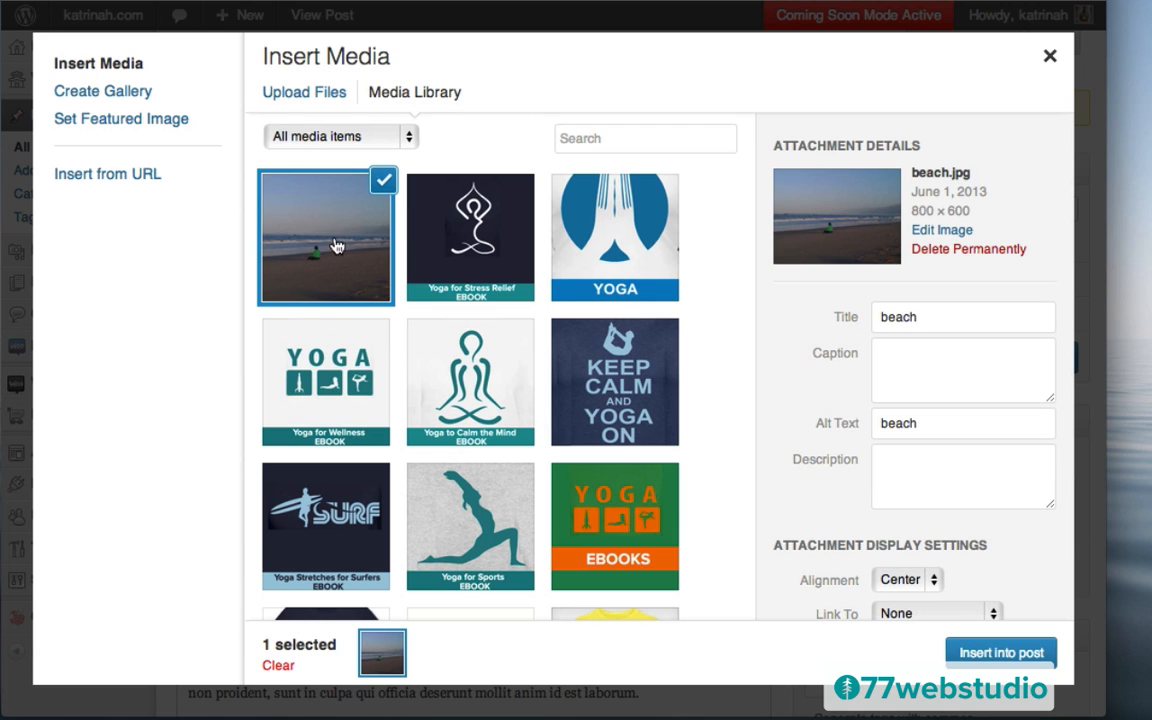
scroll(950, 530, "down", 3)
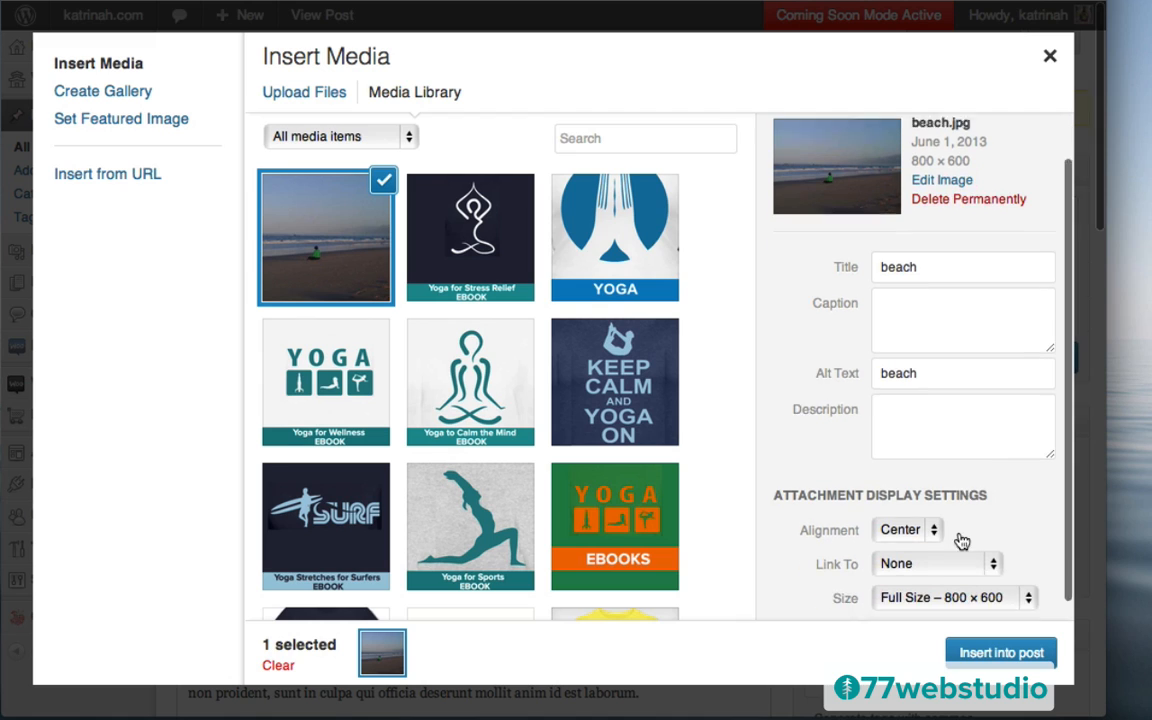
left_click(903, 511)
left_click(904, 511)
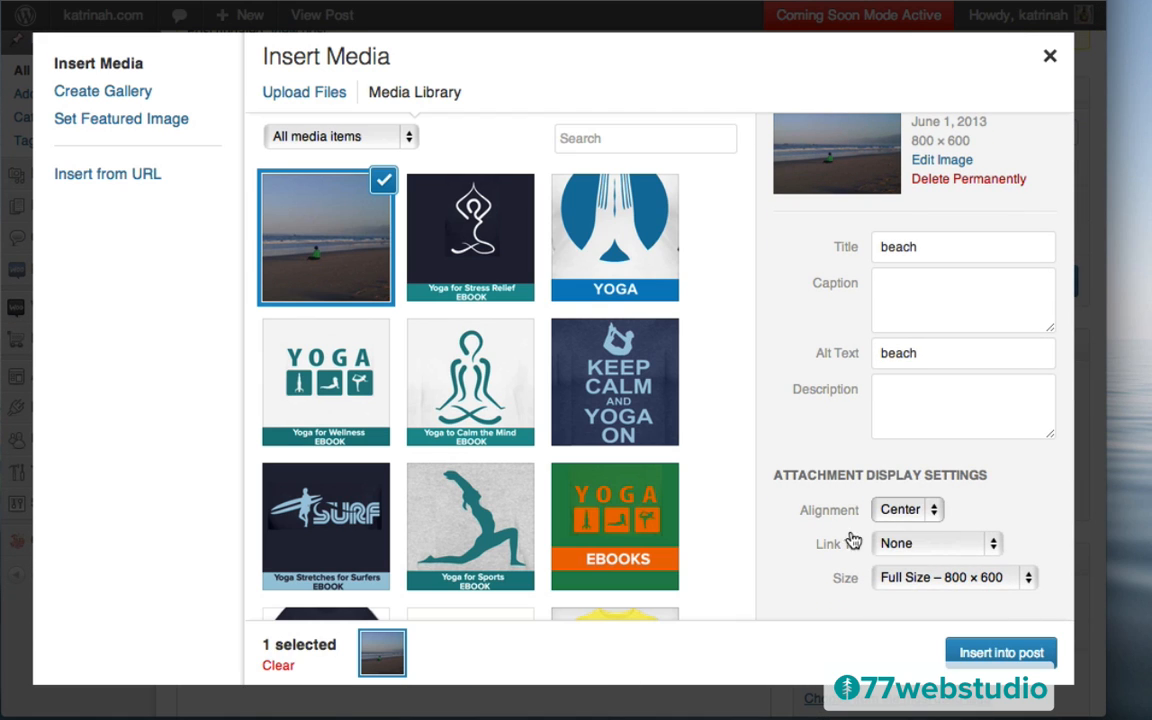
left_click(892, 548)
left_click(893, 545)
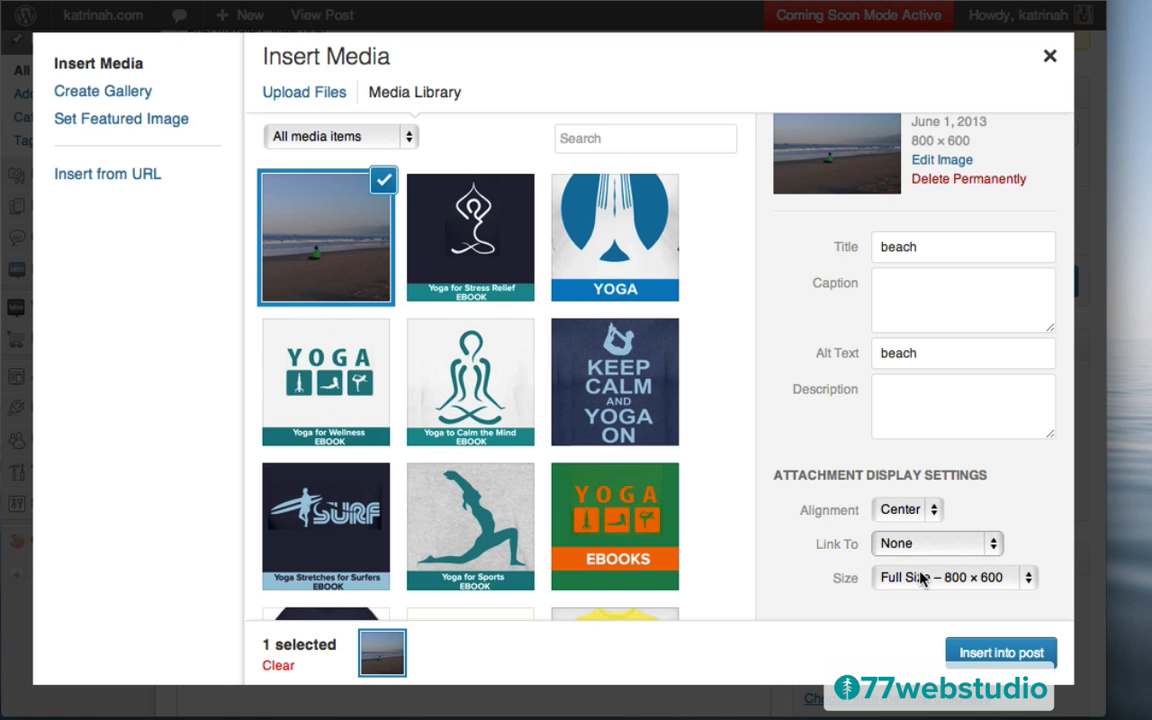
left_click(998, 654)
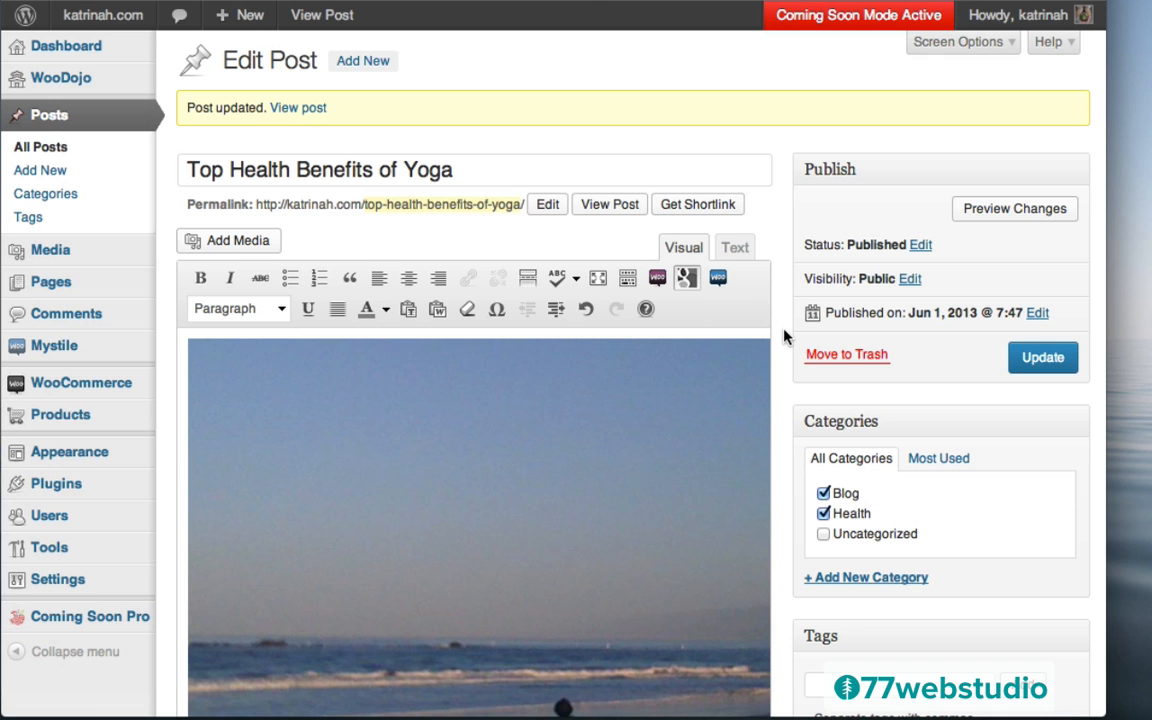
Enlarge the editing area and start a new paragraph after the last one
scroll(785, 337, "down", 10)
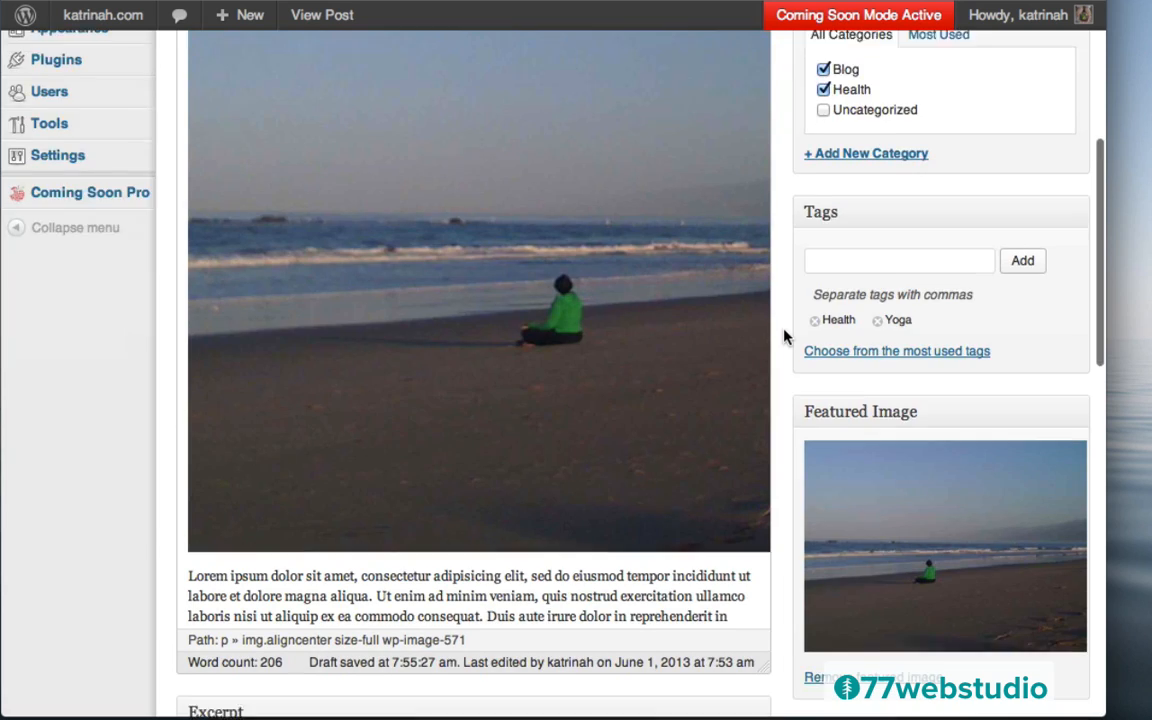
scroll(785, 337, "down", 2)
scroll(633, 267, "down", 6)
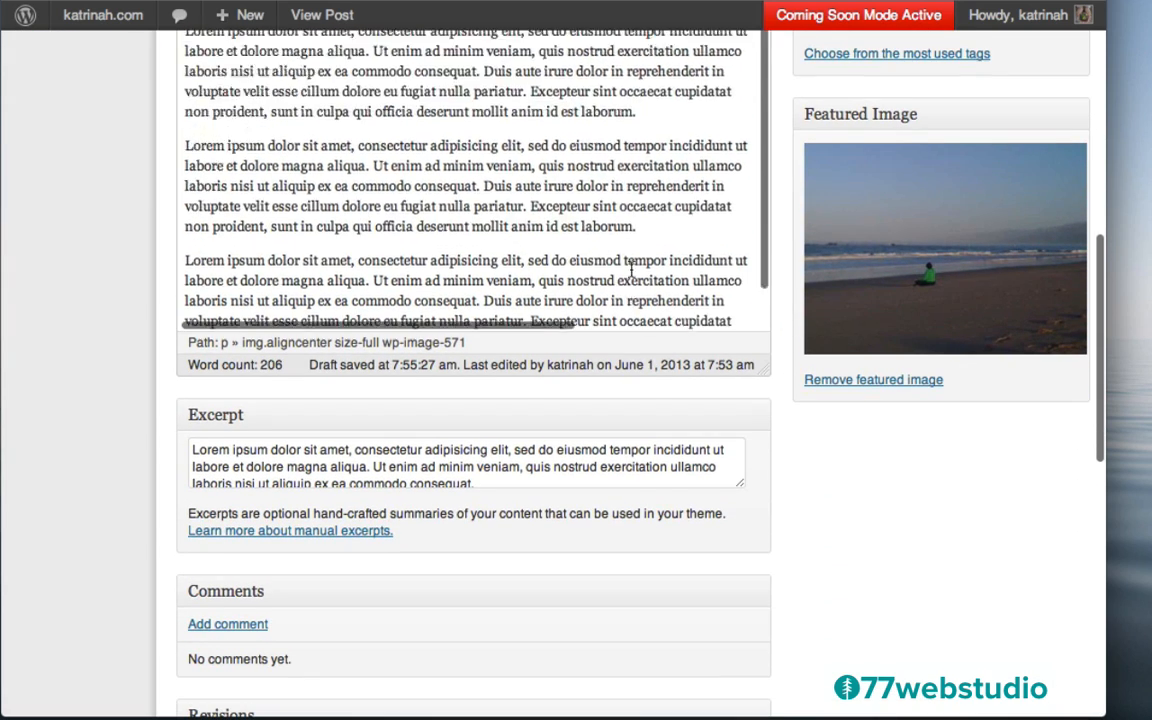
left_click_drag(761, 220, 777, 655)
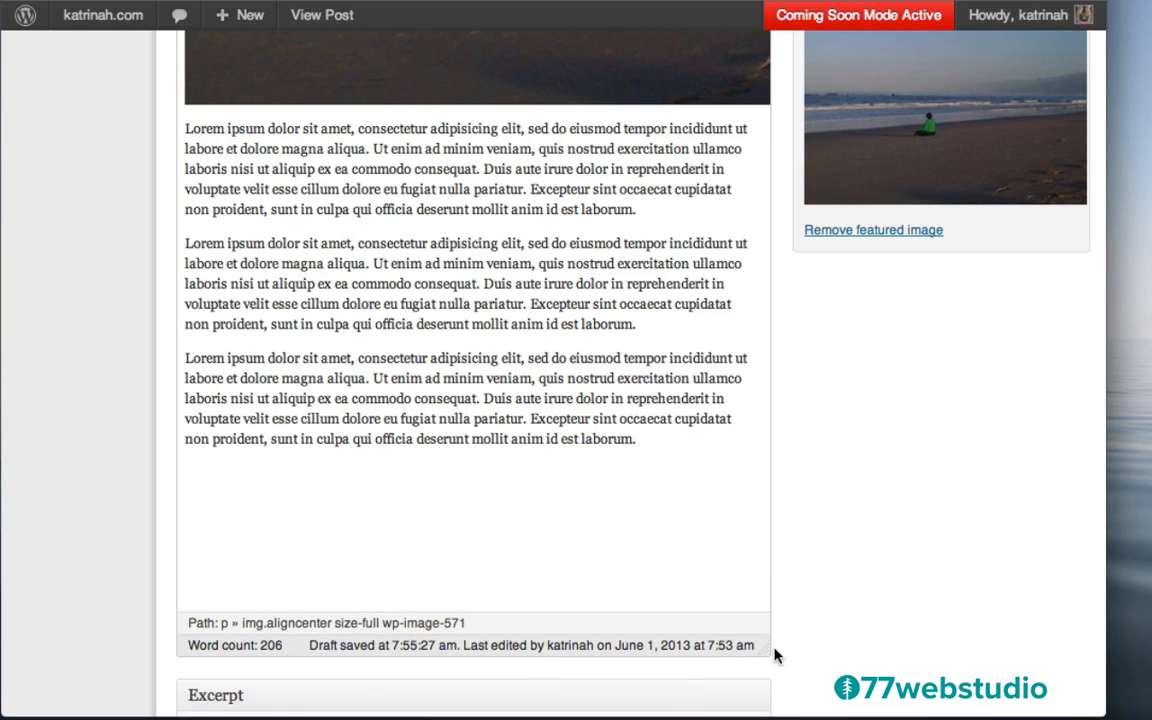
left_click(641, 442)
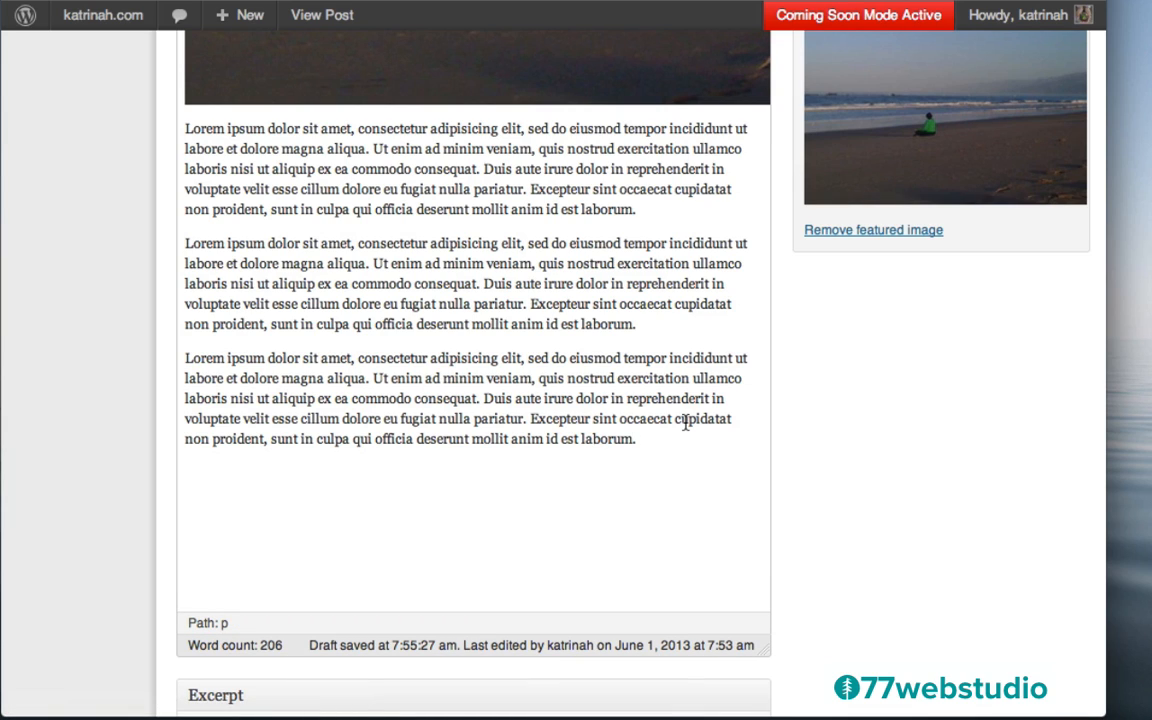
key("Return")
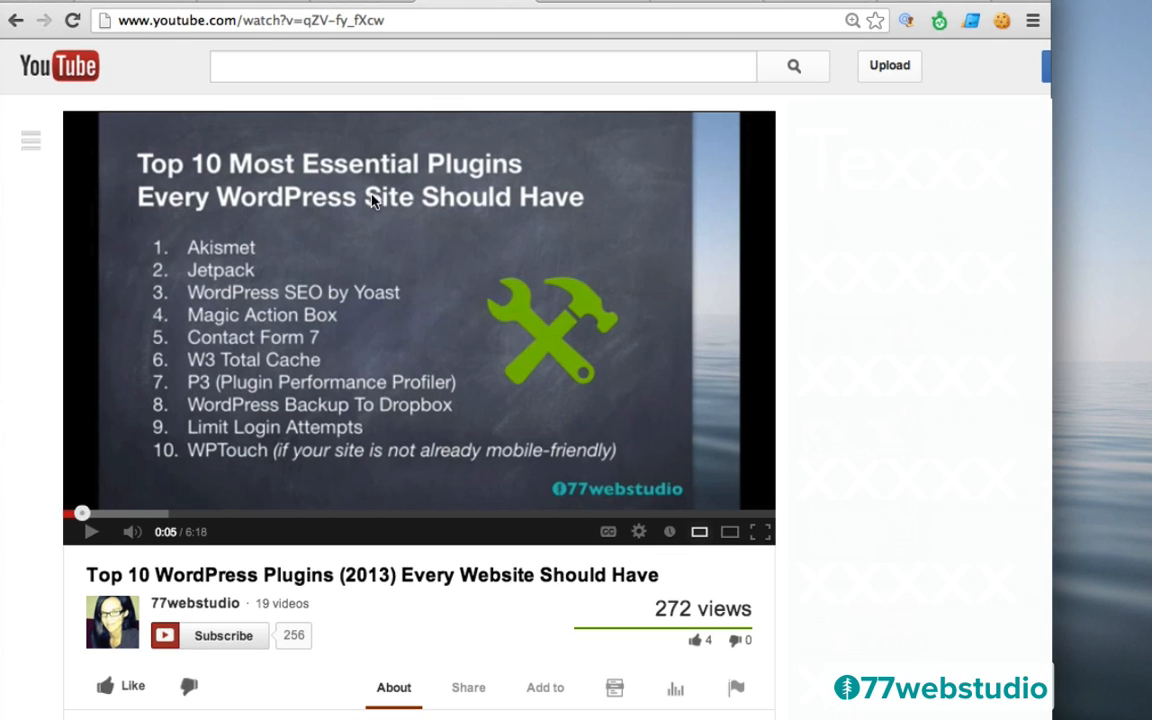
Select the Top 10 WordPress Plugins (2013) video's web address in the address bar
left_click(215, 19)
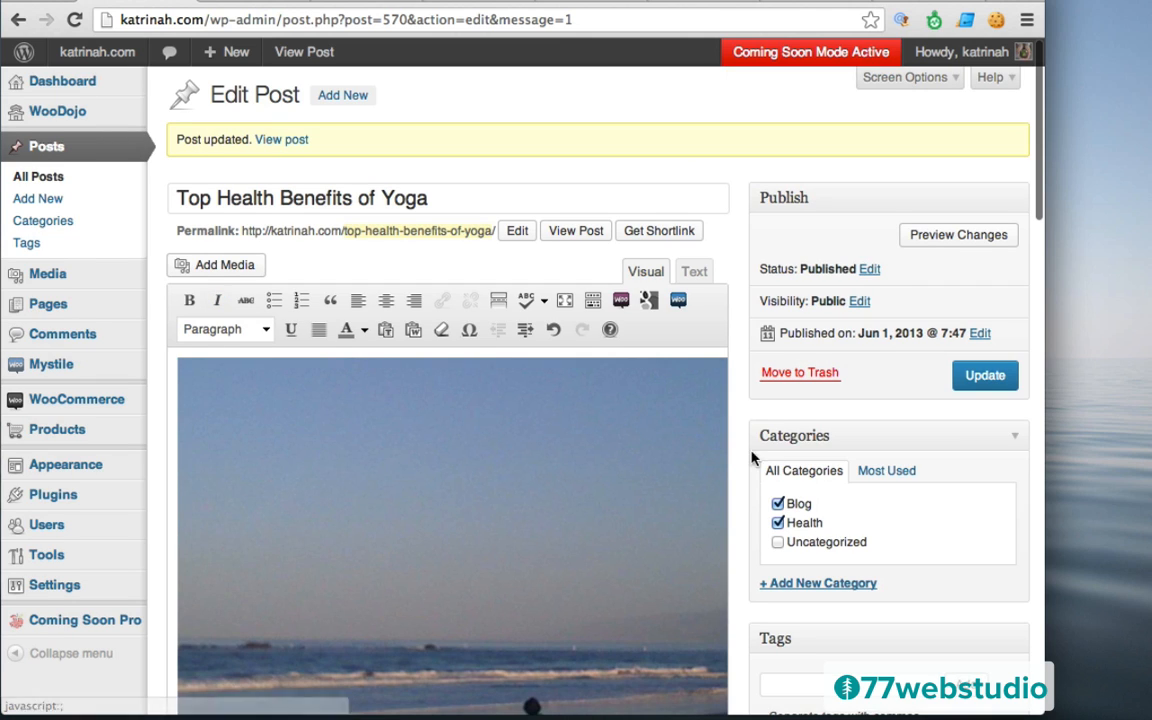
Check the pasted YouTube address at the post's end and update the post
scroll(733, 447, "down", 5)
scroll(733, 447, "down", 10)
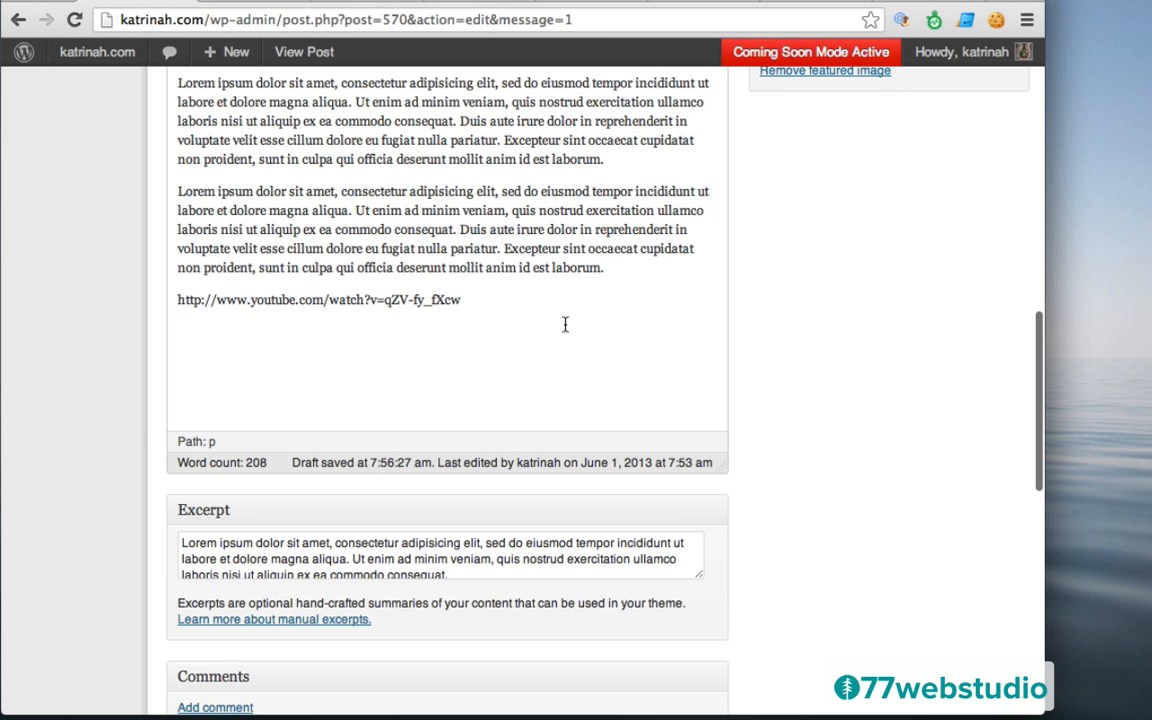
scroll(944, 406, "up", 10)
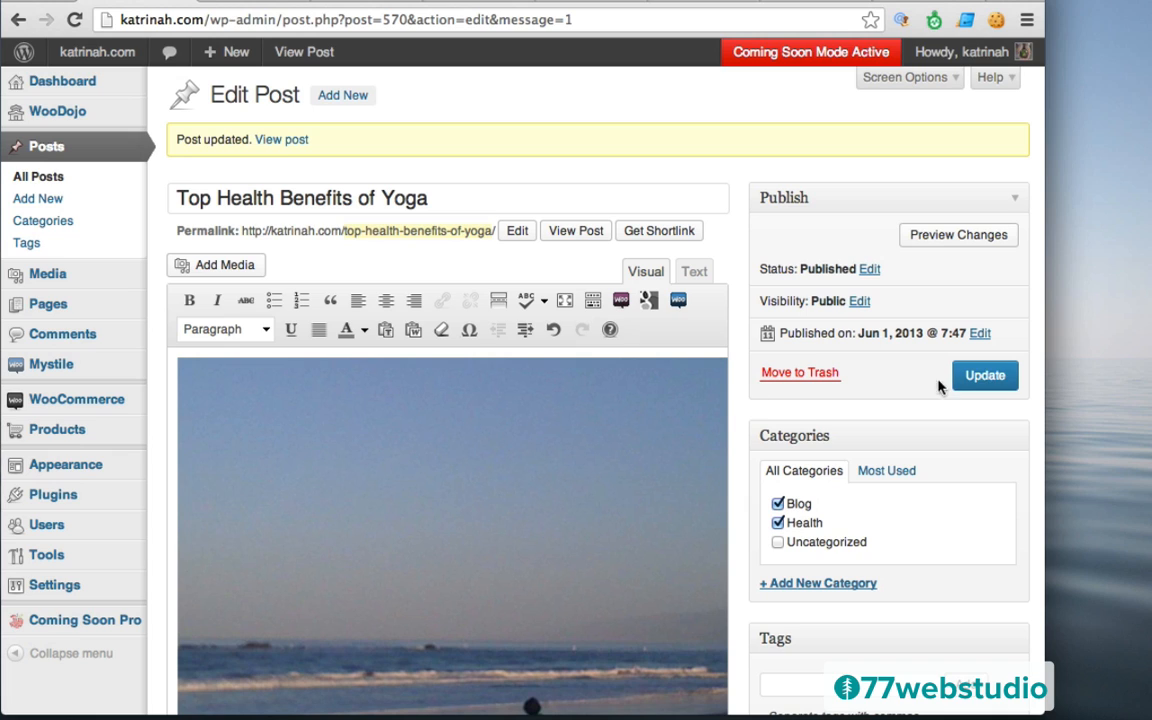
left_click(983, 377)
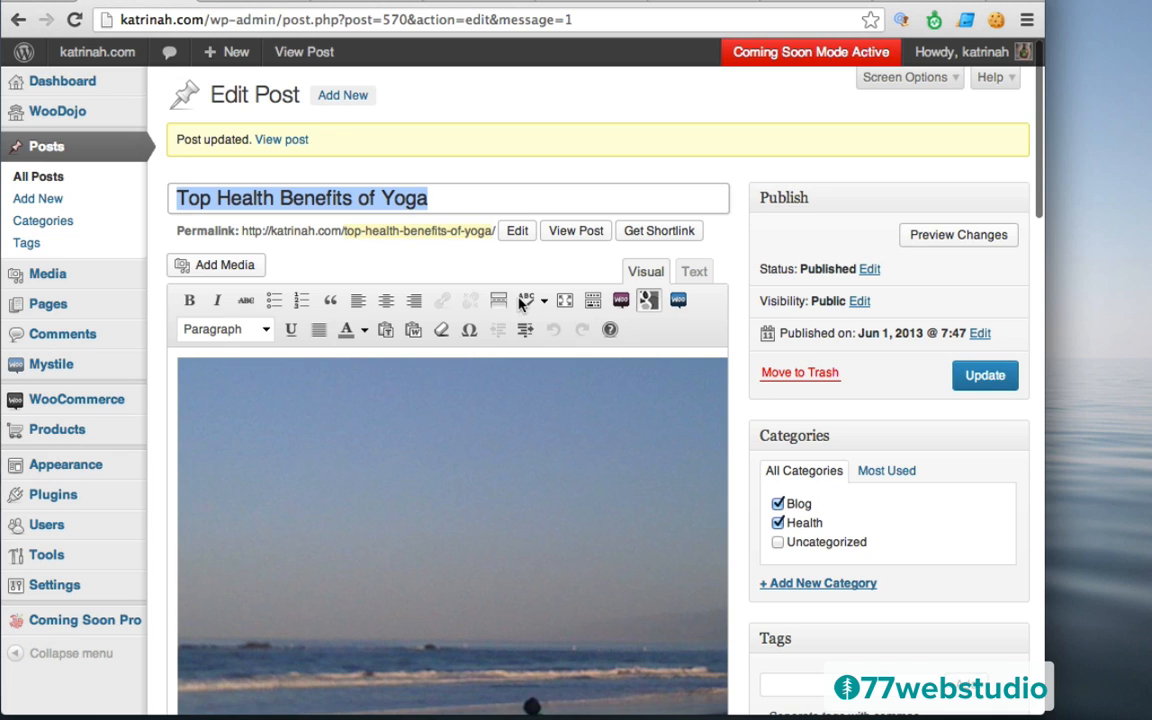
View the live post with its beach photo and video, then return to the Dashboard
left_click(283, 141)
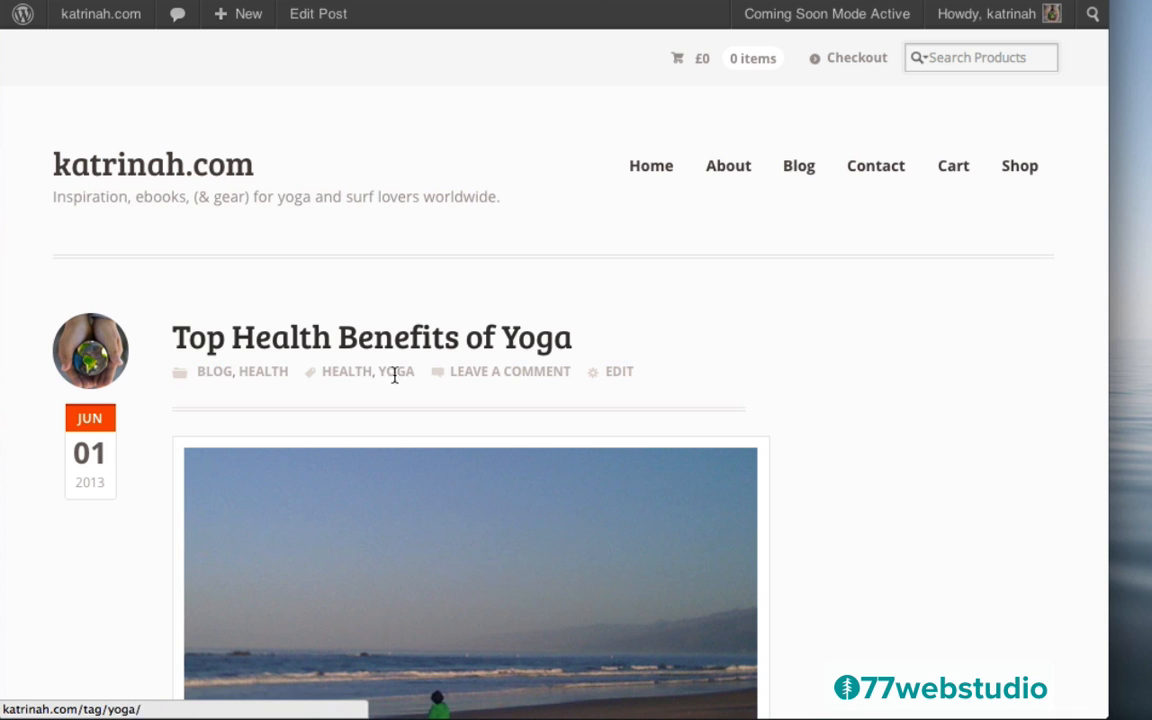
scroll(867, 447, "down", 5)
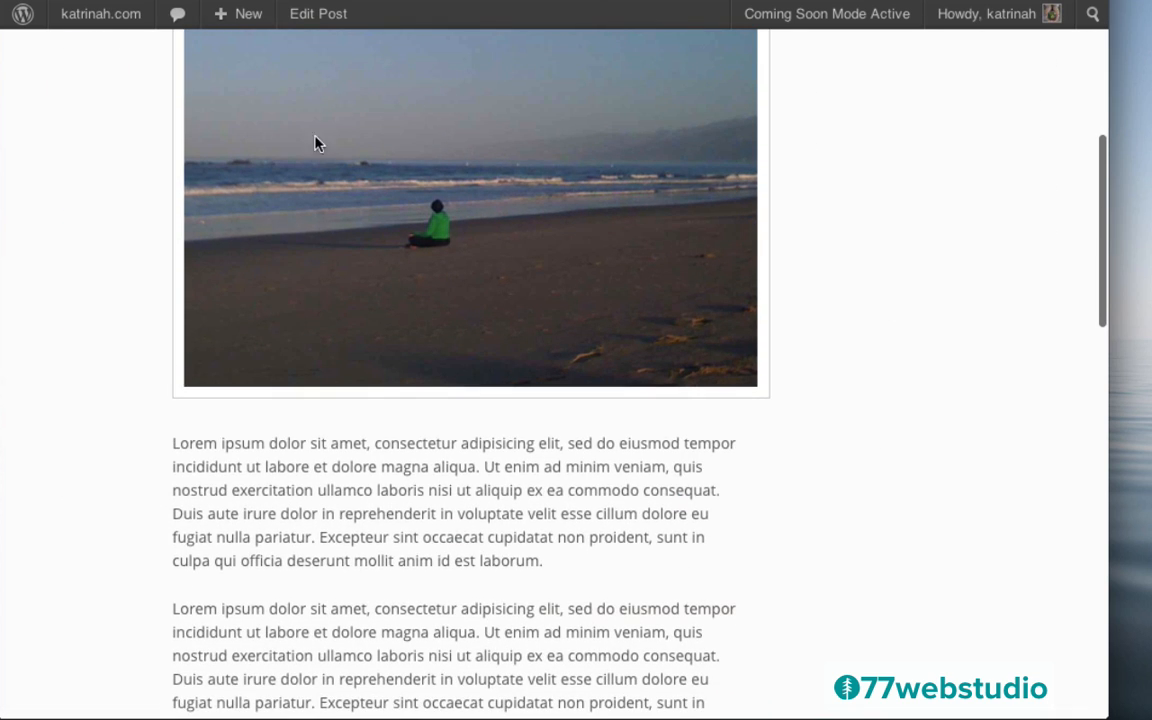
scroll(864, 391, "down", 5)
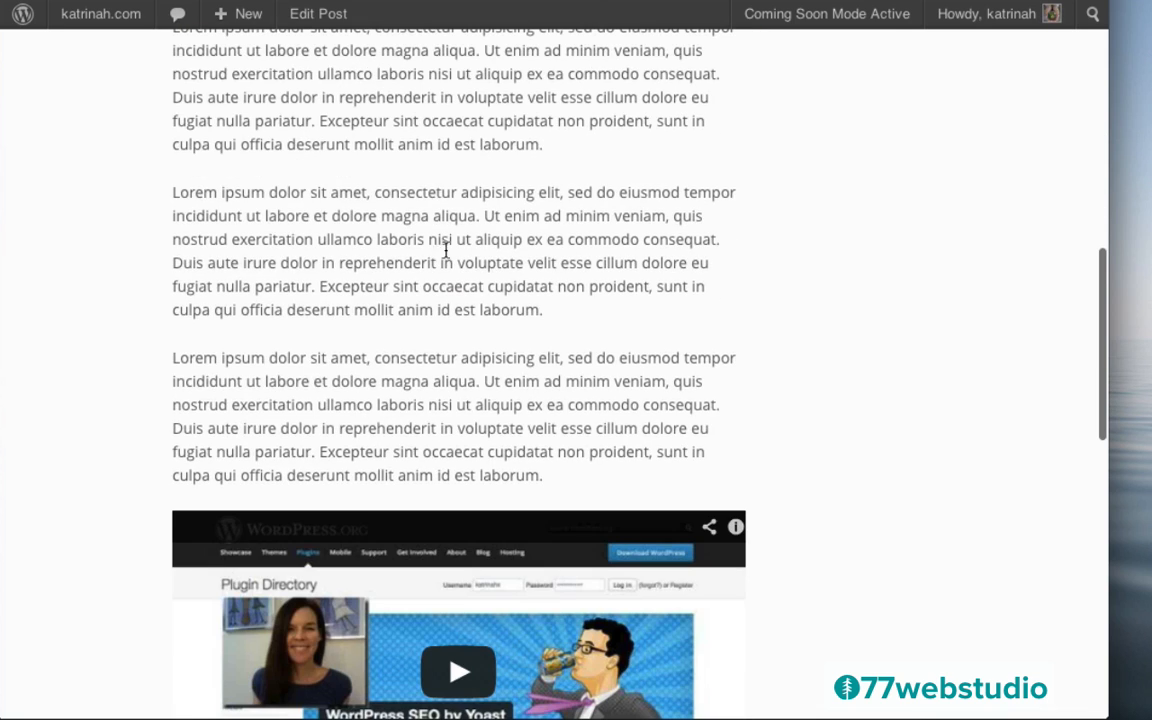
scroll(855, 446, "down", 5)
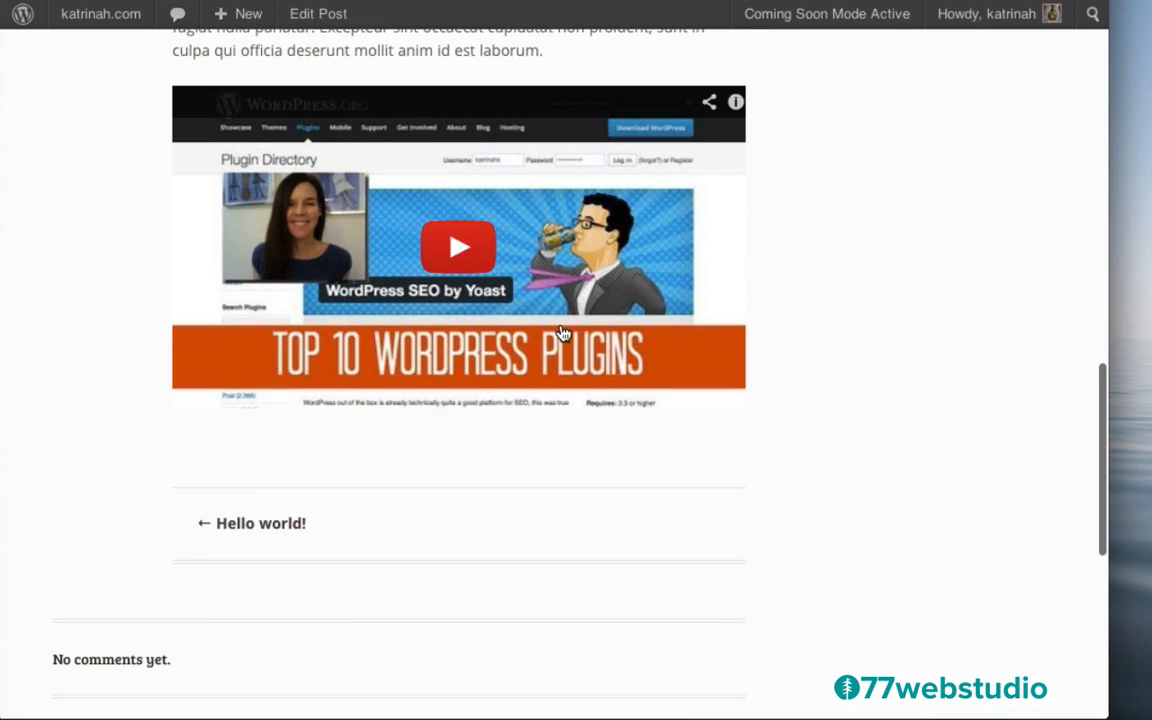
scroll(884, 429, "down", 5)
scroll(884, 429, "down", 1)
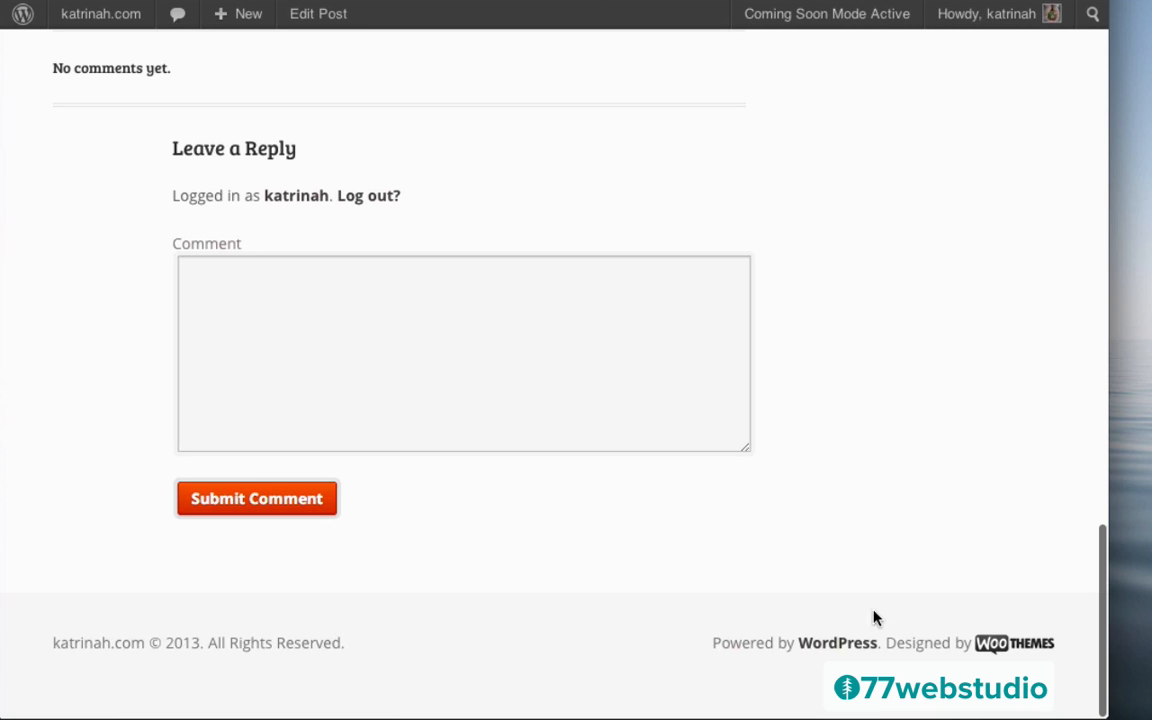
scroll(964, 207, "up", 20)
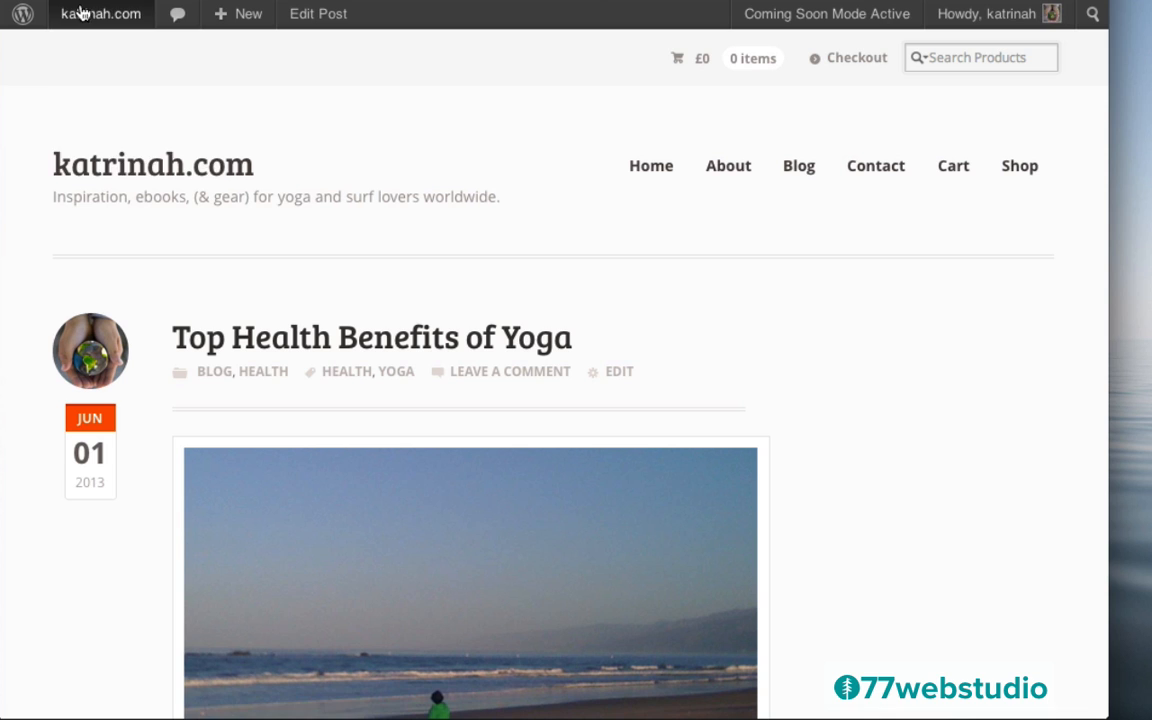
mouse_move(77, 18)
left_click(79, 59)
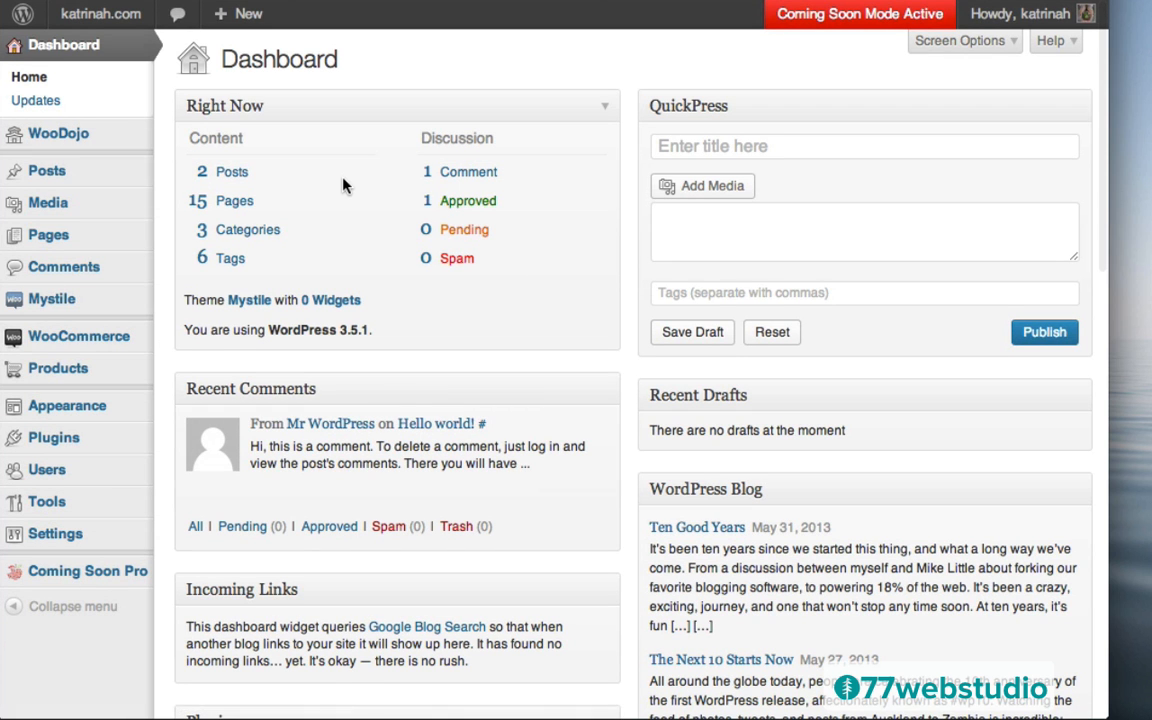
Go to Appearance > Widgets
mouse_move(35, 407)
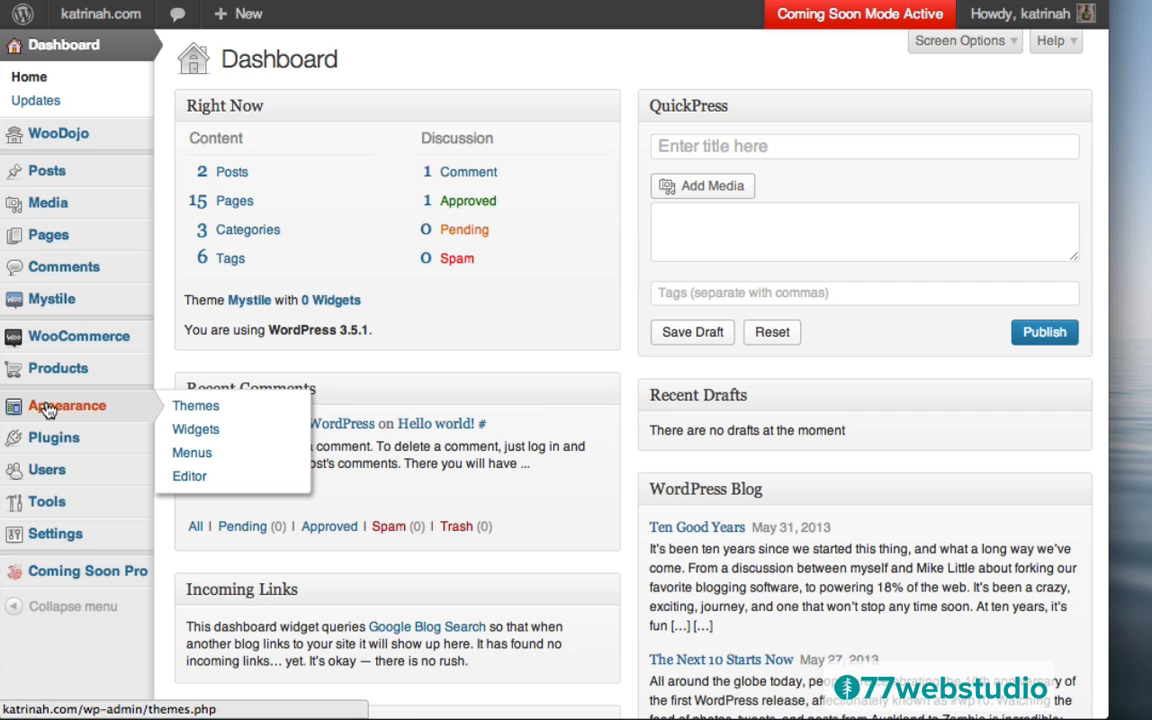
left_click(204, 434)
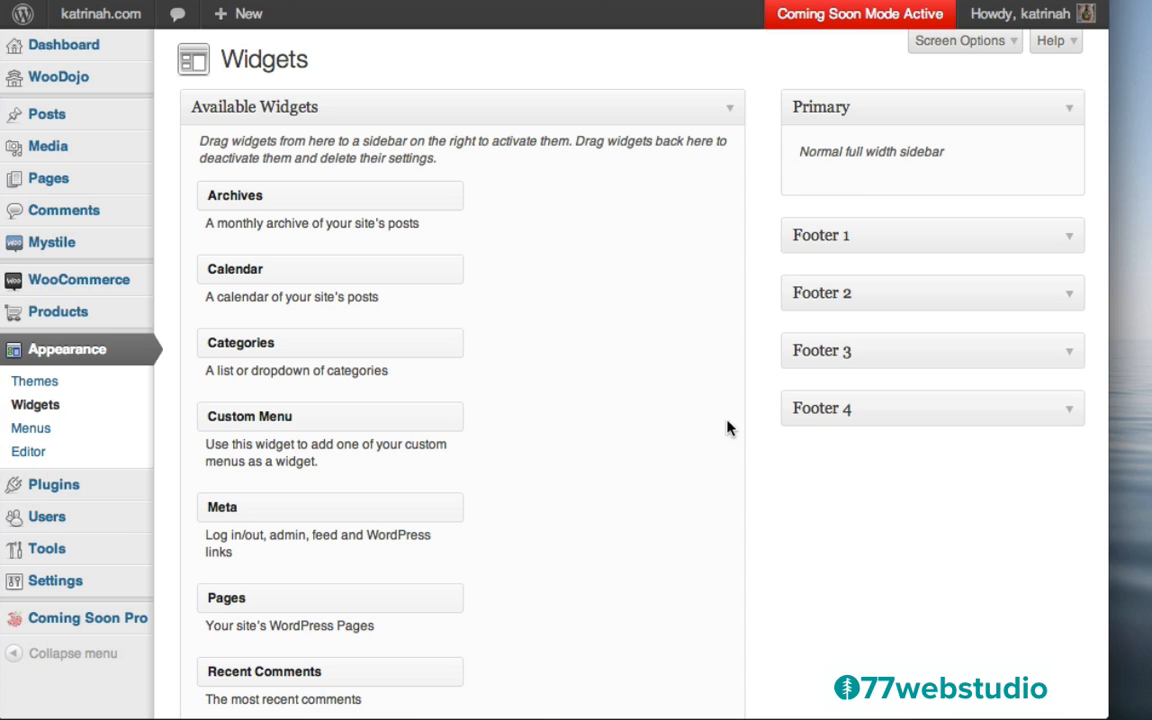
Add a WooCommerce Product Search widget titled 'Search for Products' to the Primary sidebar
scroll(735, 487, "down", 5)
scroll(735, 487, "down", 14)
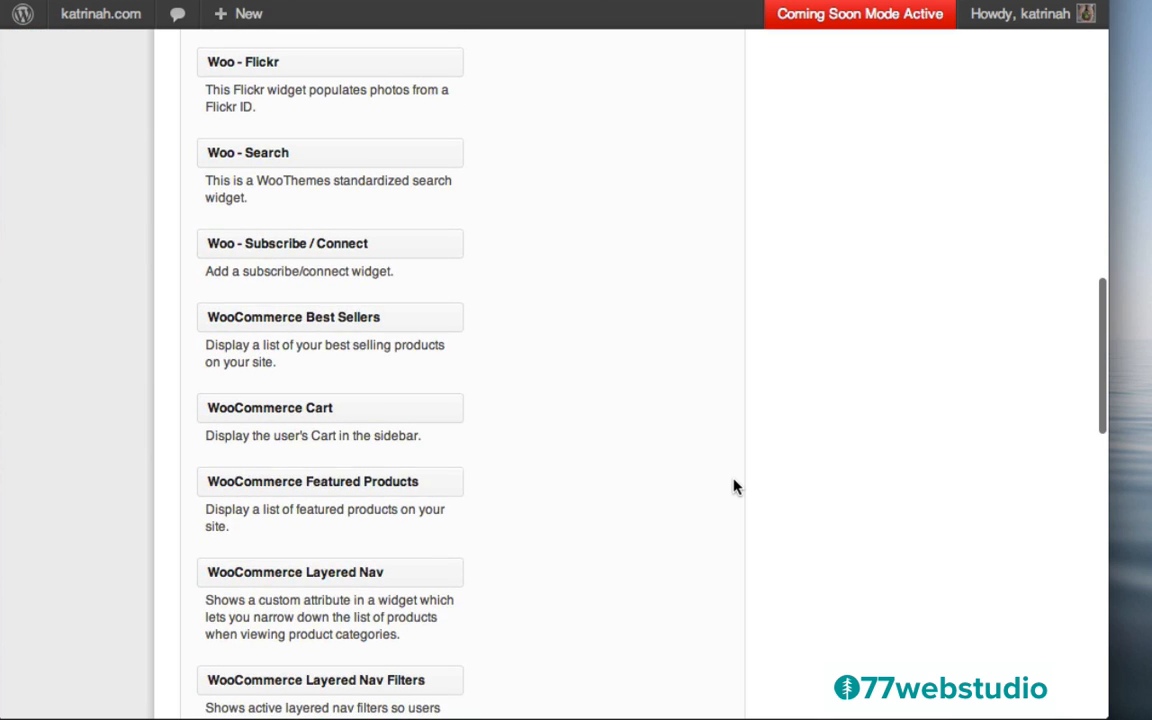
scroll(735, 487, "down", 8)
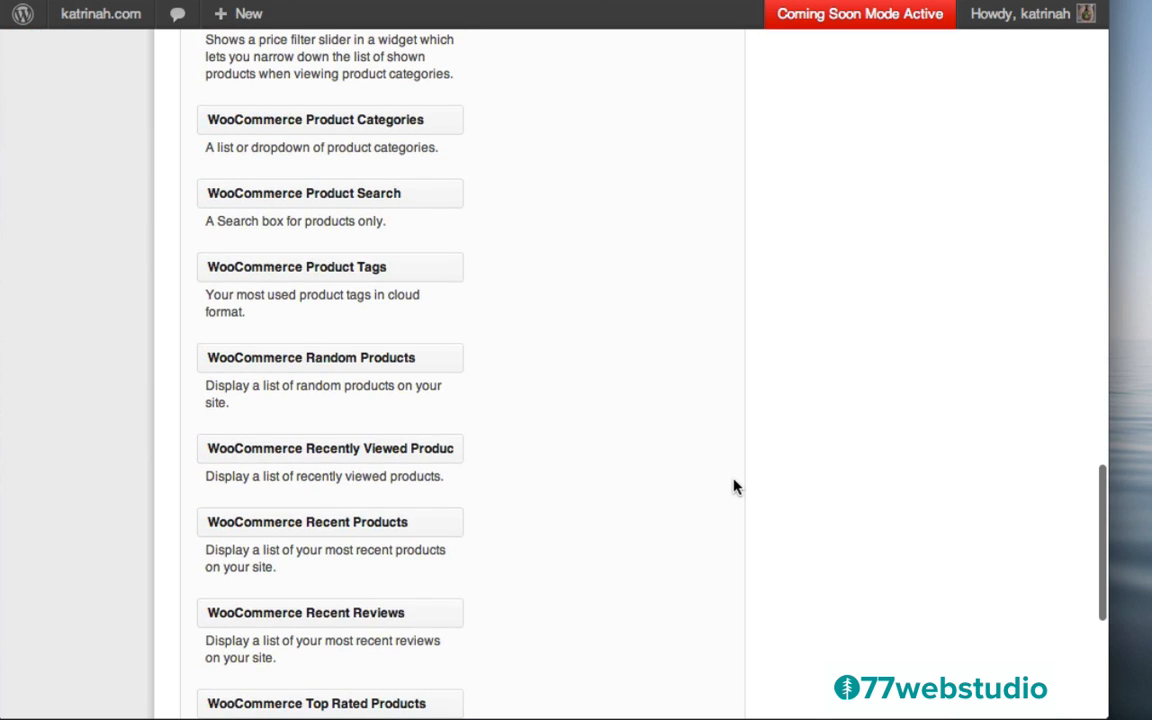
scroll(735, 490, "up", 4)
scroll(735, 480, "up", 3)
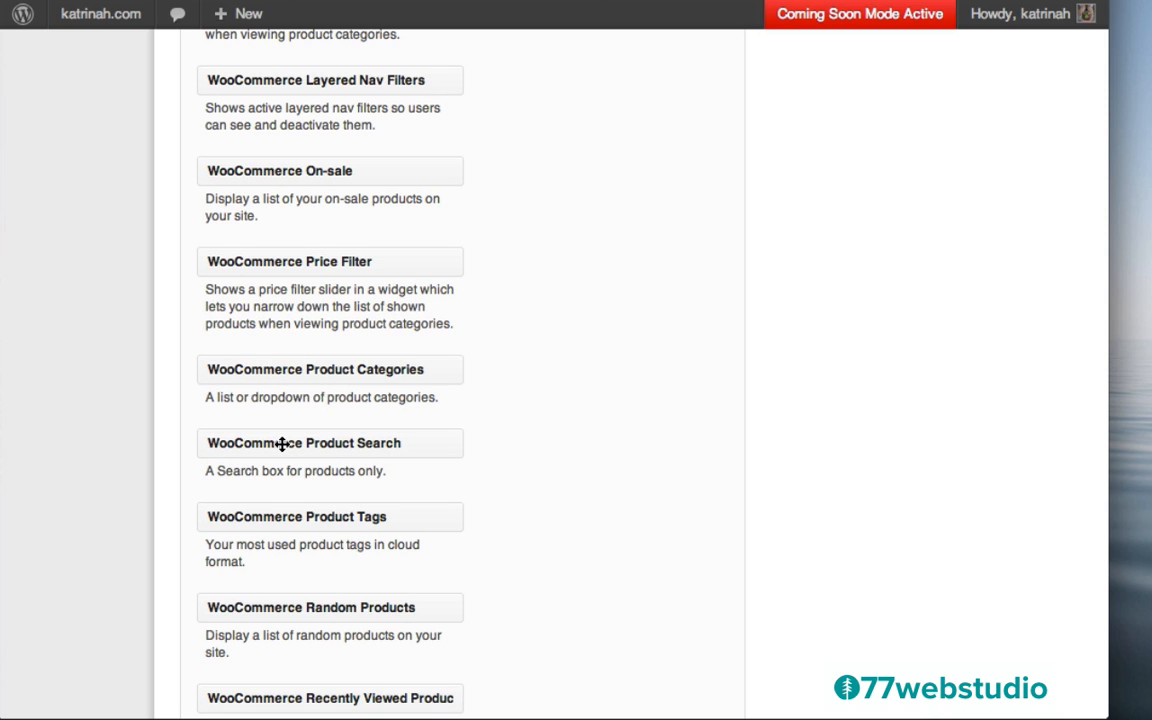
left_click_drag(241, 444, 840, 187)
left_click(860, 250)
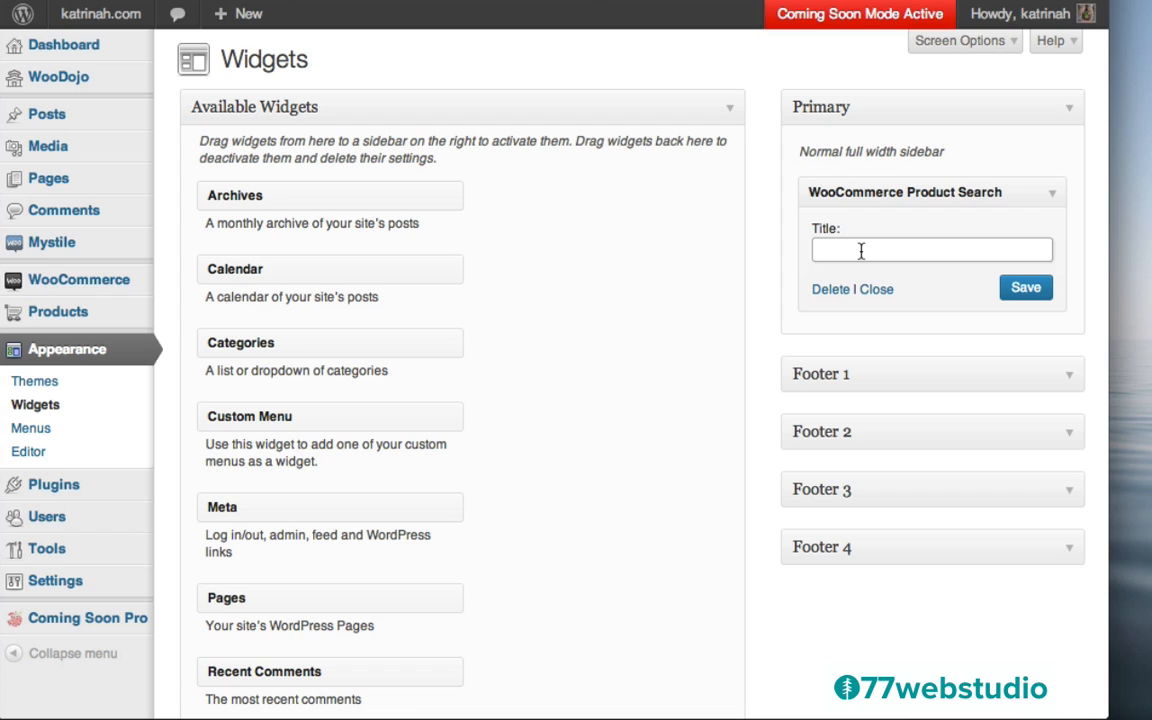
type("Search for Products")
left_click(1015, 292)
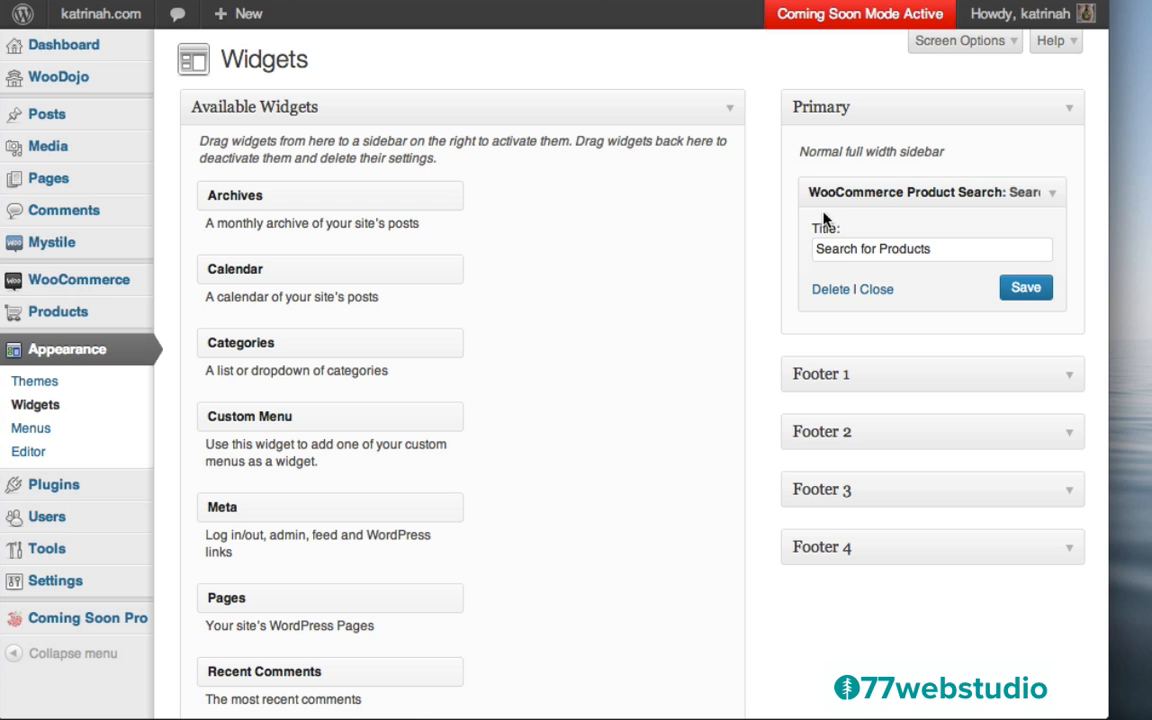
Add a WooCommerce Featured Products widget showing 3 products to the Primary sidebar
scroll(759, 385, "down", 15)
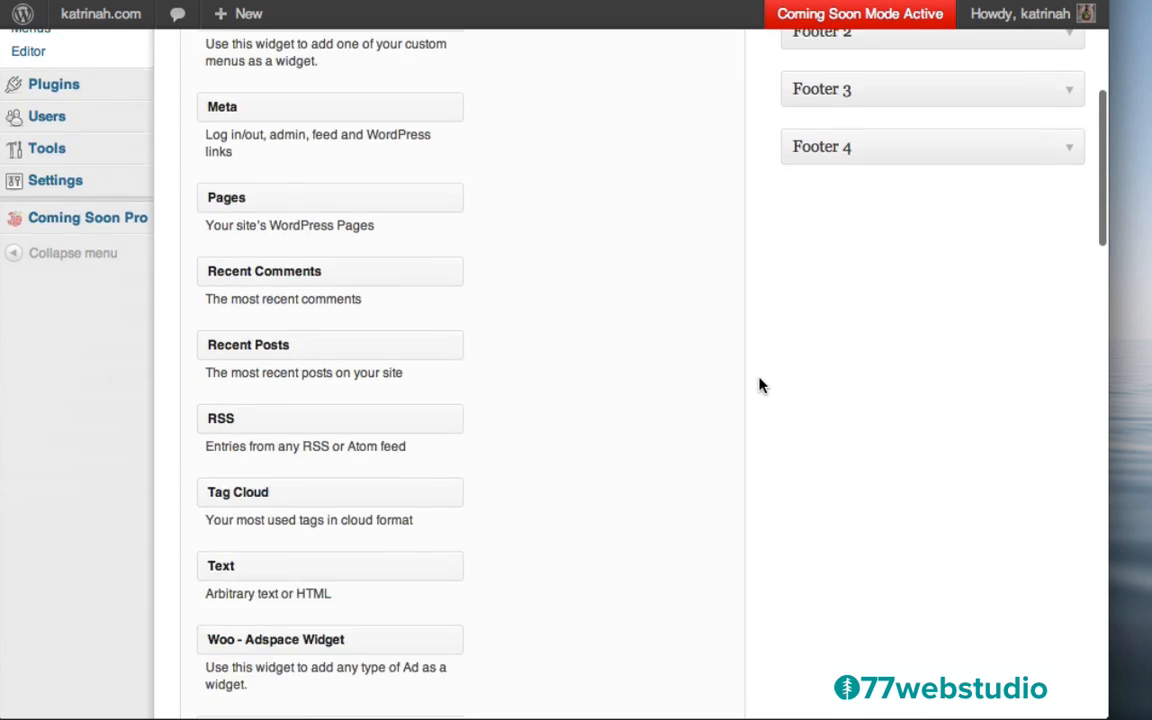
scroll(759, 385, "down", 10)
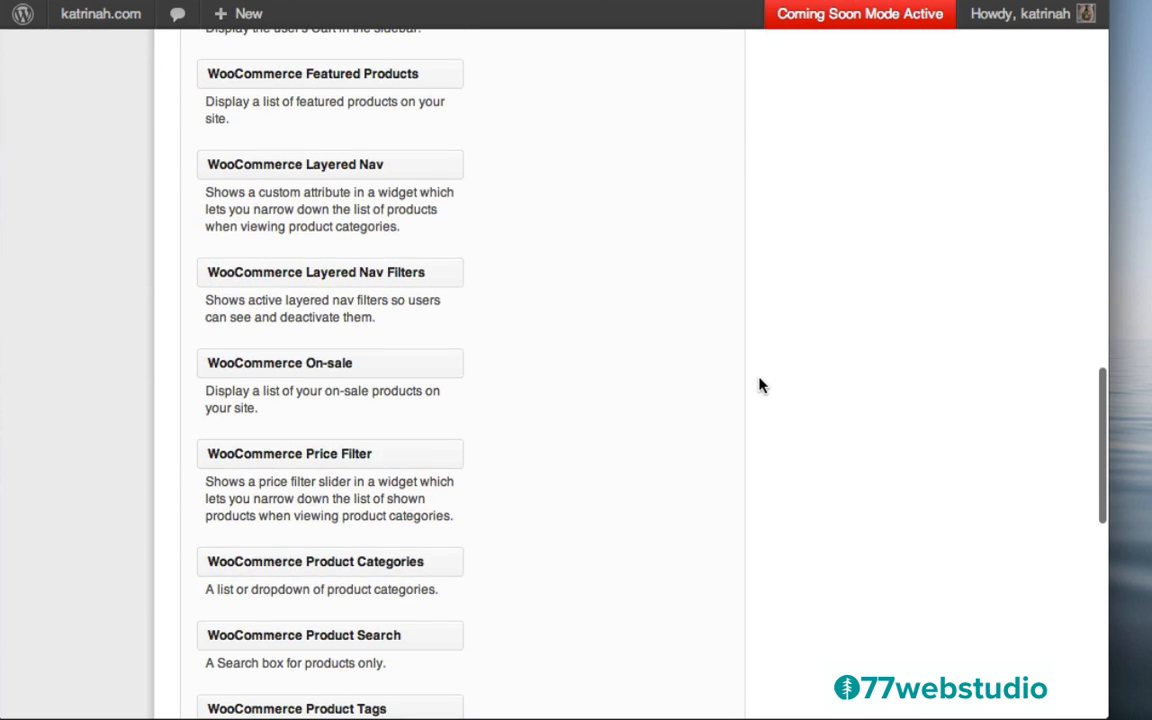
scroll(759, 385, "down", 3)
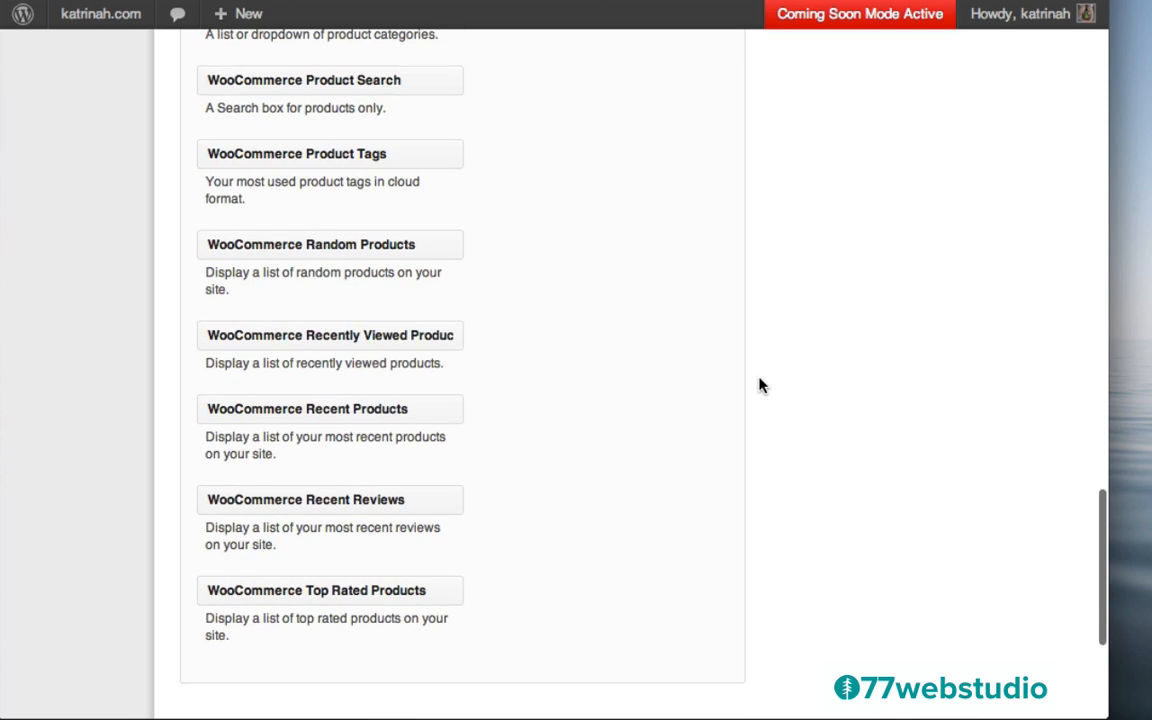
scroll(760, 386, "down", 1)
scroll(760, 388, "up", 2)
scroll(759, 400, "up", 20)
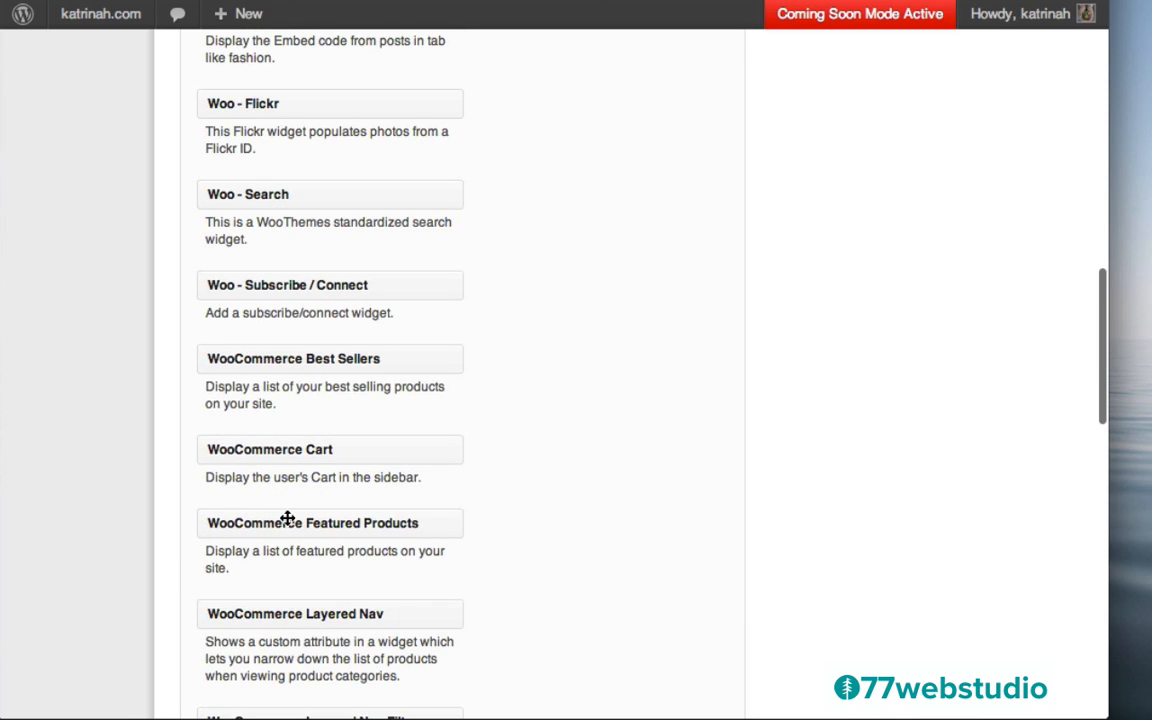
left_click_drag(296, 524, 900, 345)
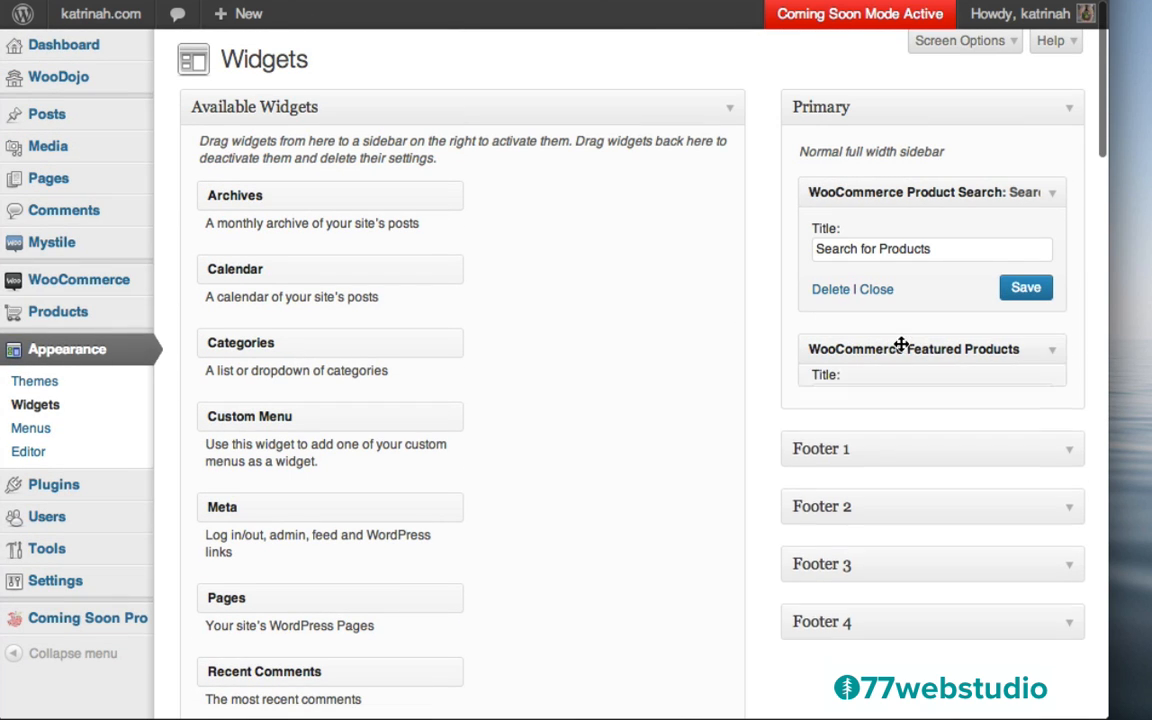
left_click(838, 404)
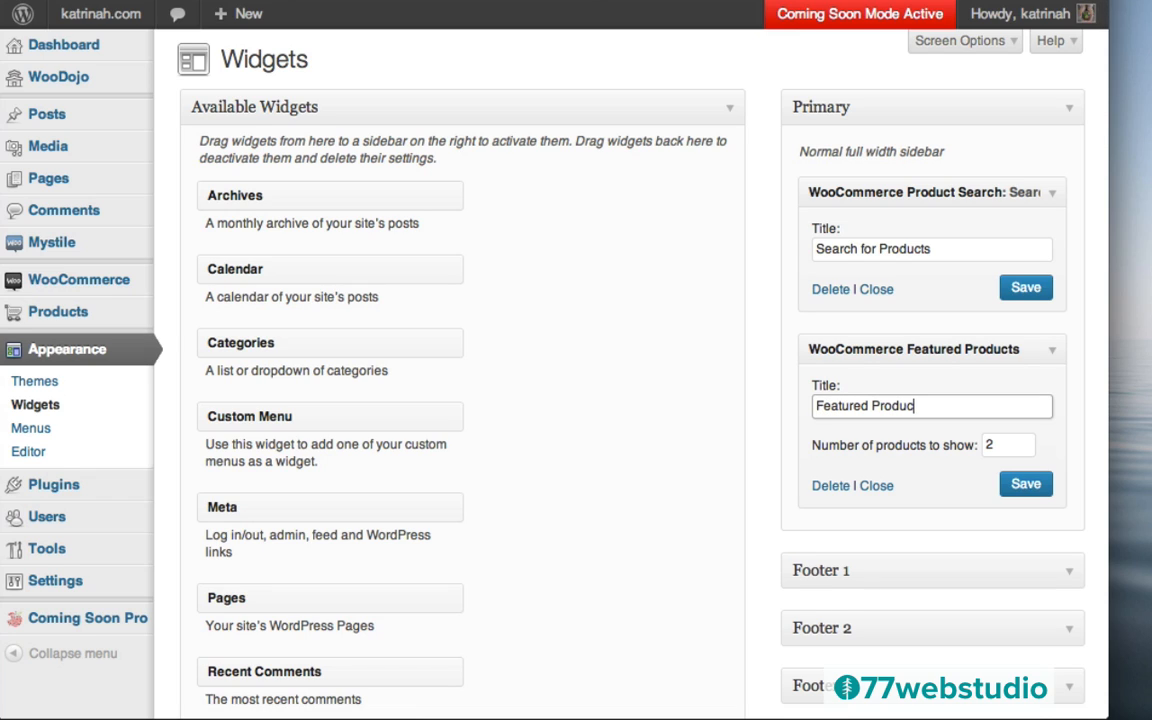
left_click(997, 444)
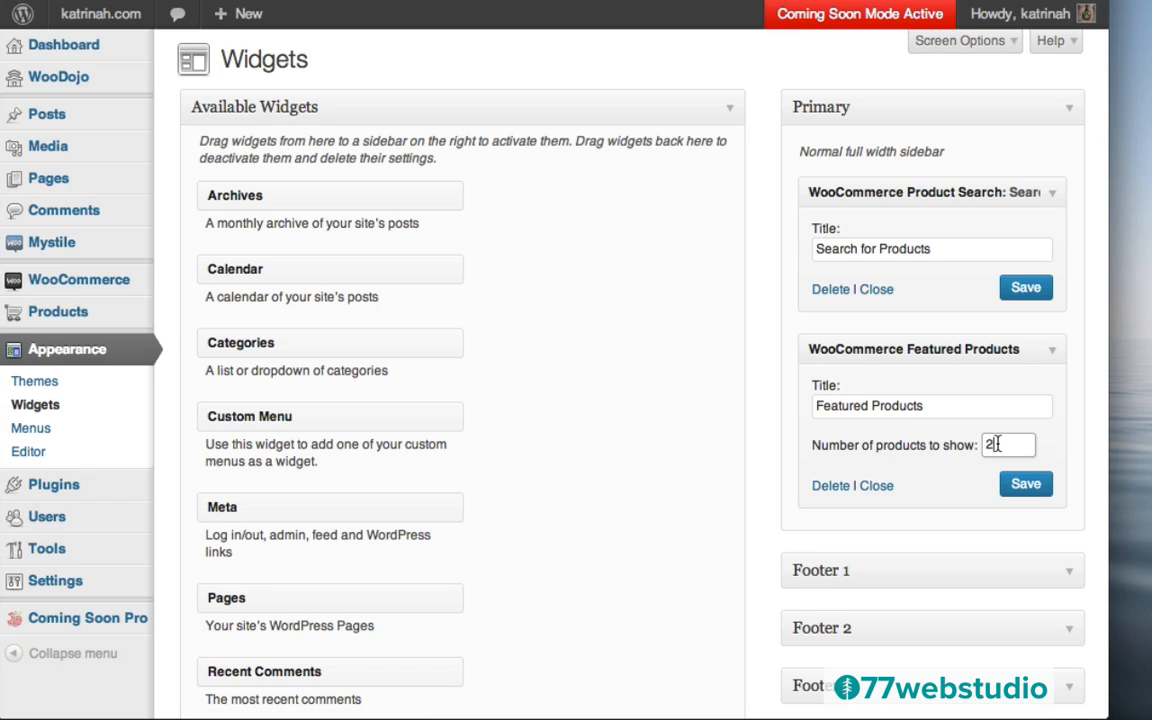
type("3")
left_click(1026, 484)
scroll(751, 540, "down", 10)
scroll(755, 541, "down", 10)
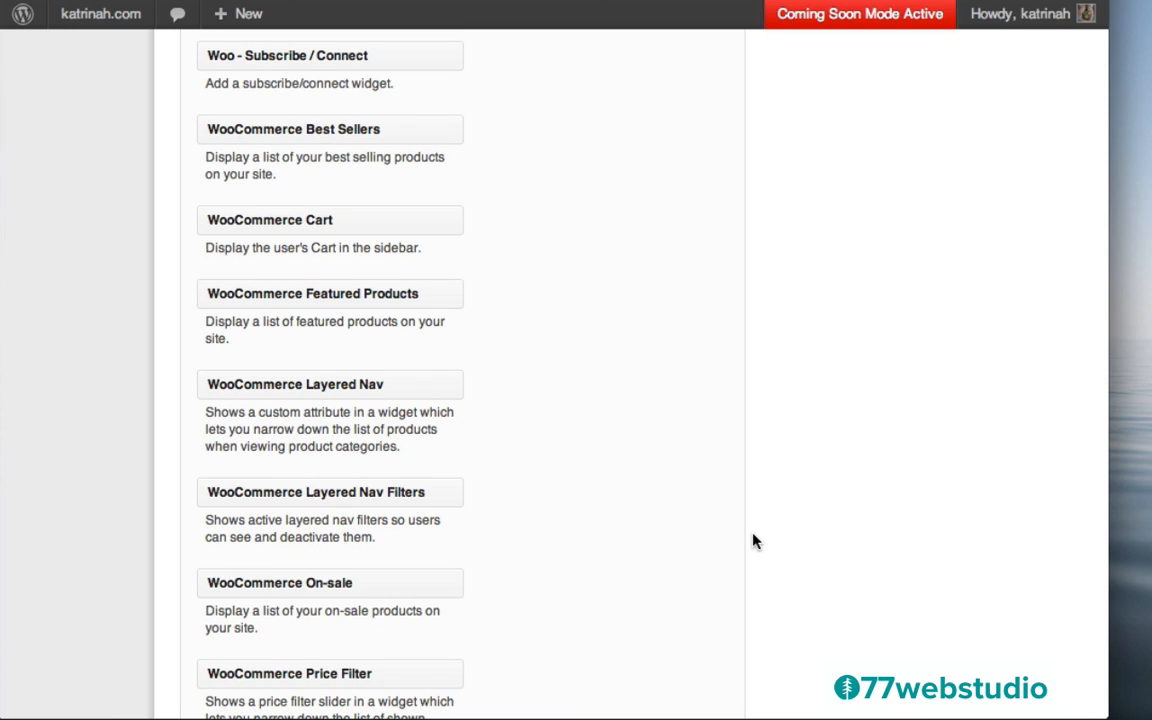
scroll(755, 541, "down", 2)
scroll(754, 540, "down", 3)
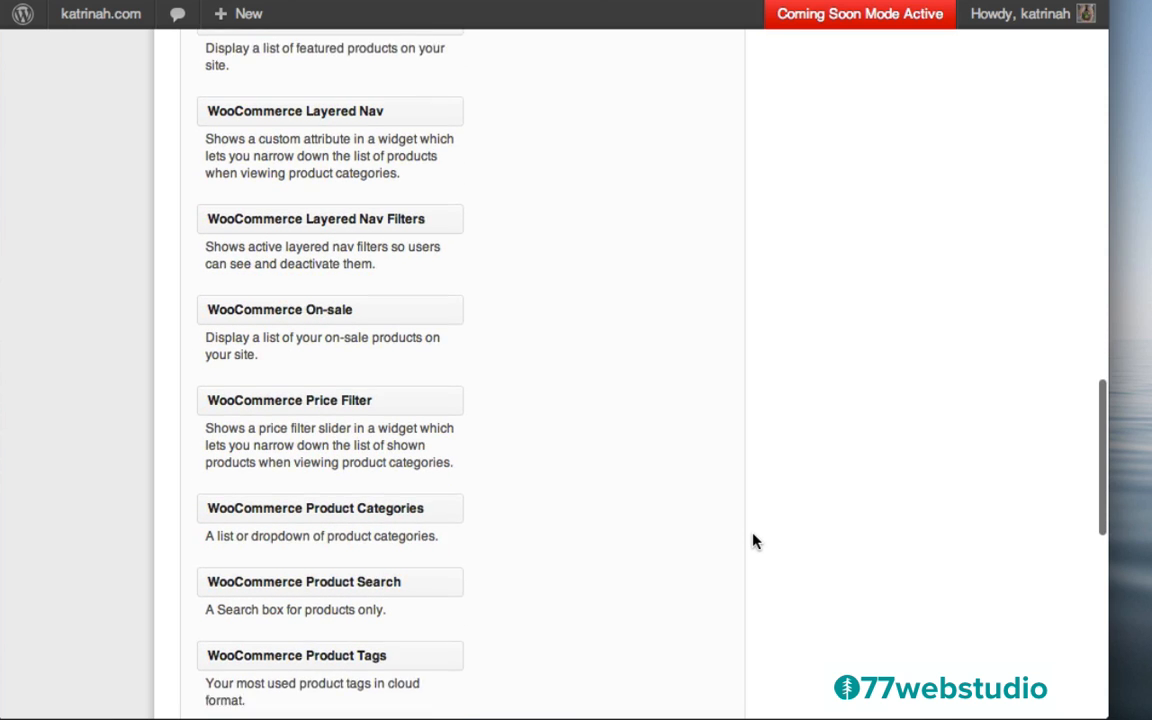
Add a 'Product Categories' widget to the Primary sidebar, ordered by Name
left_click_drag(318, 486, 918, 341)
left_click(831, 405)
type("Product Categories")
left_click(860, 442)
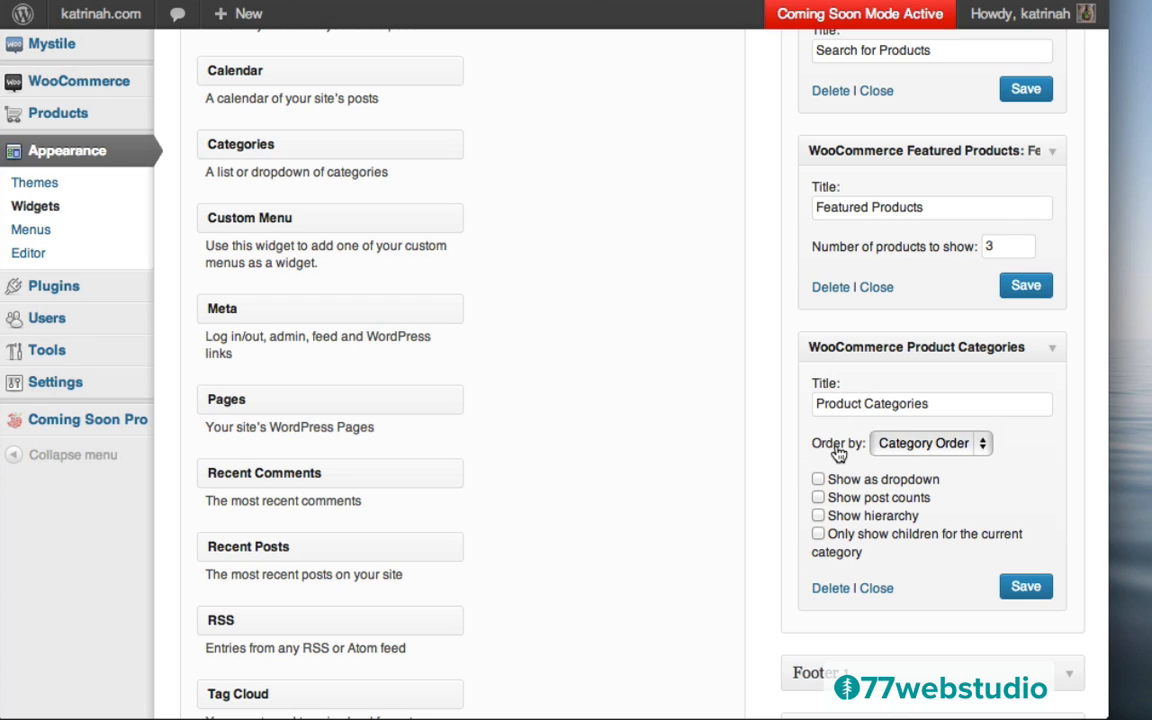
left_click(921, 446)
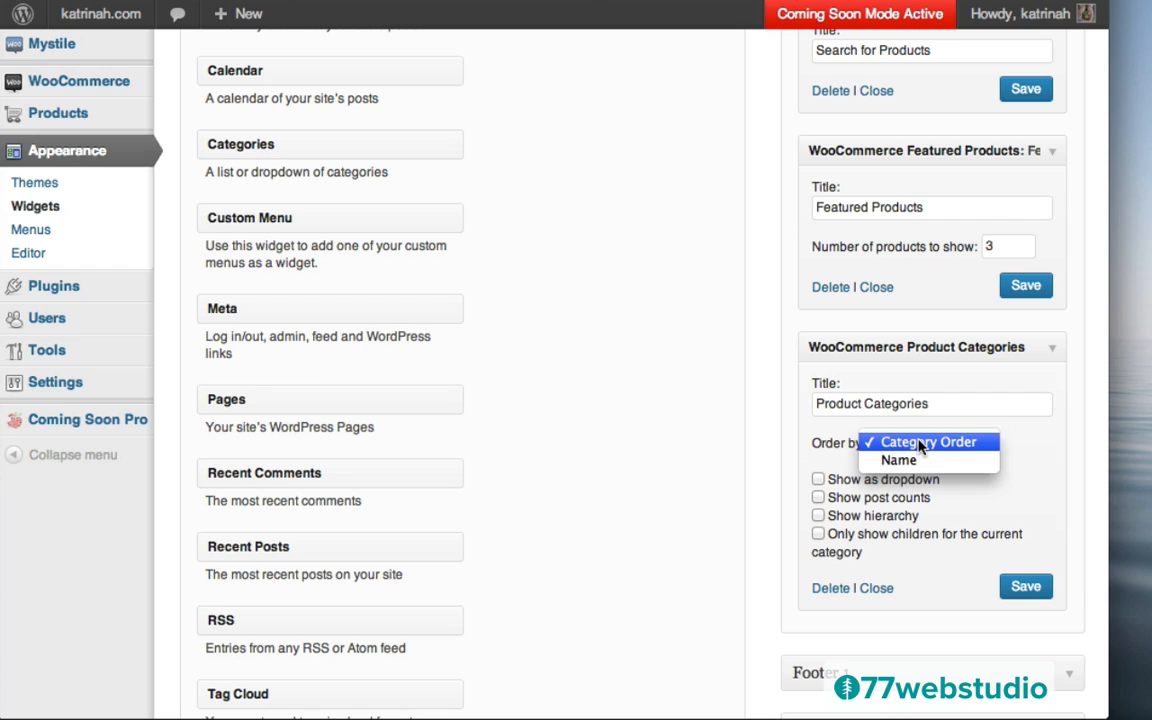
left_click(905, 461)
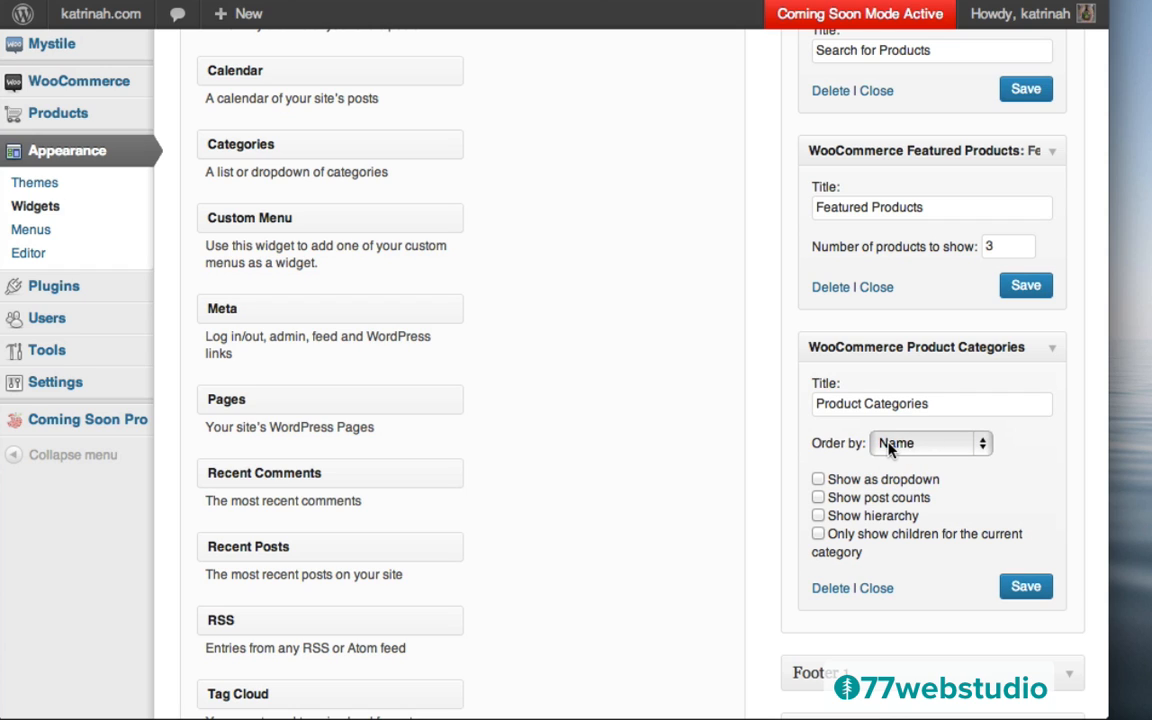
left_click(1025, 589)
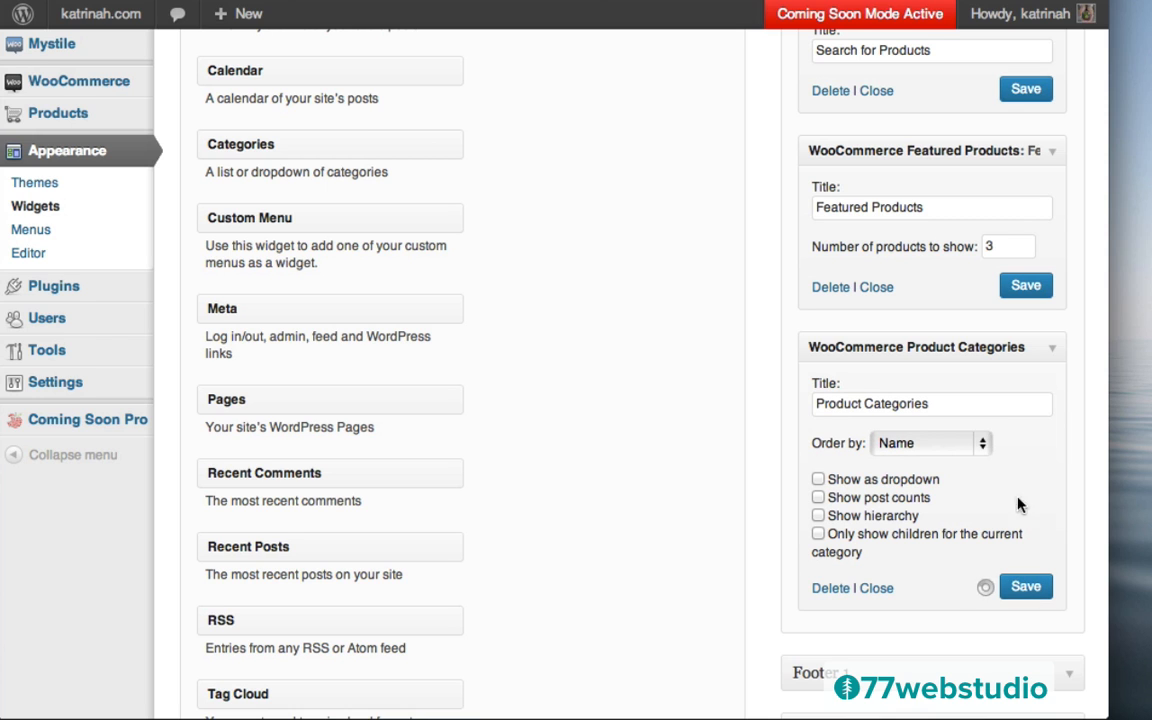
scroll(775, 395, "down", 5)
scroll(775, 395, "down", 1)
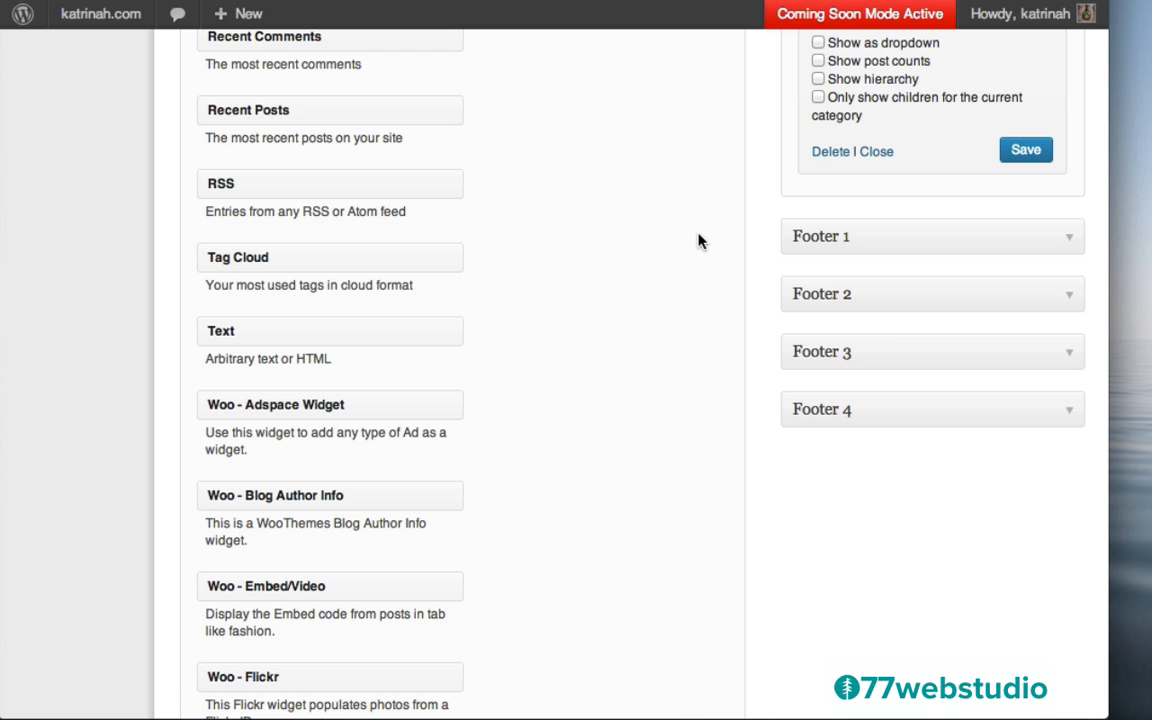
scroll(697, 242, "up", 10)
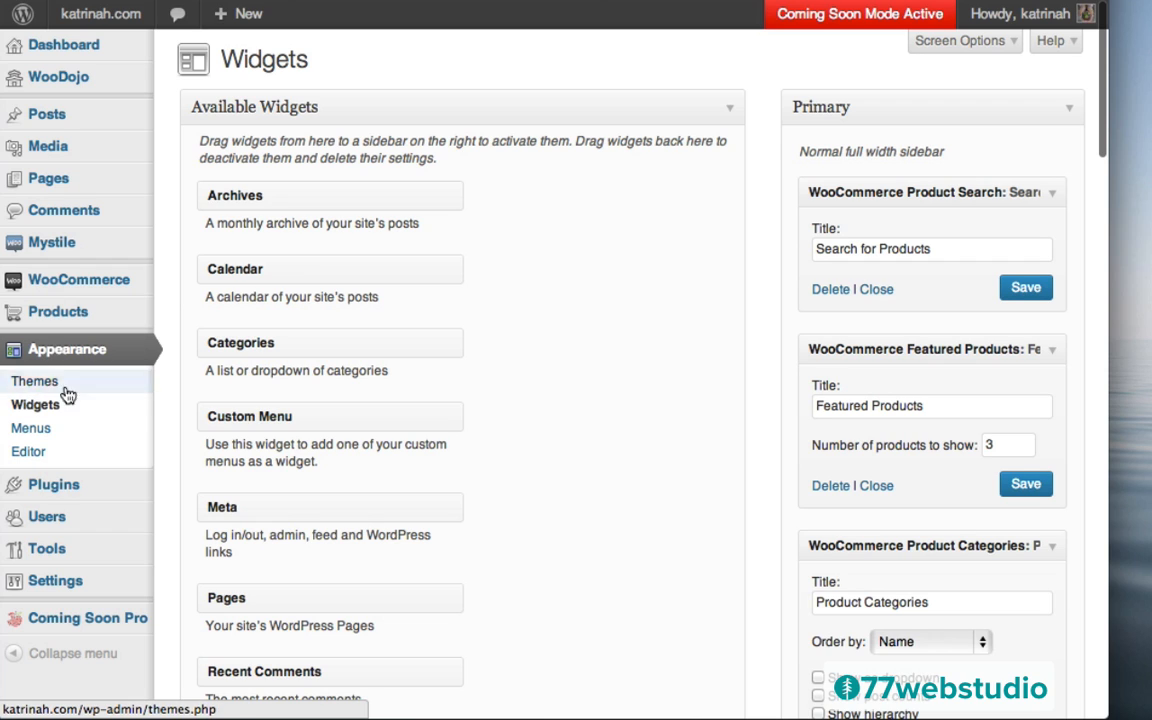
Create a new menu named 'Footer Menu' under Appearance > Menus
left_click(31, 428)
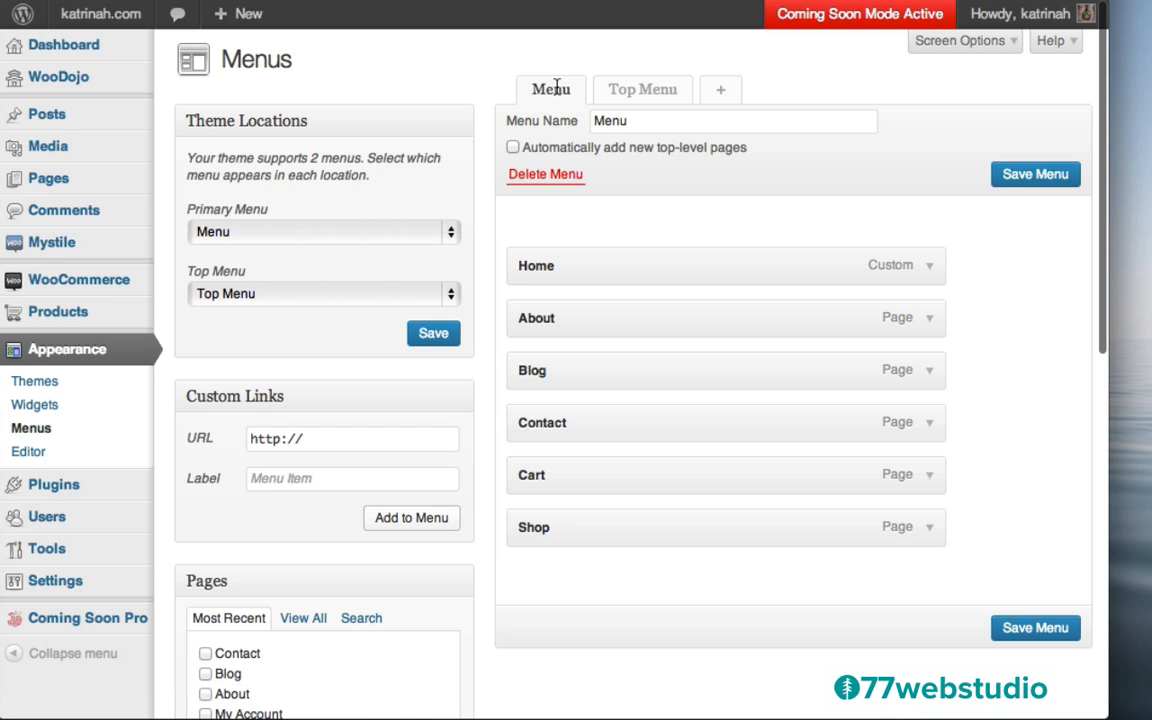
left_click(716, 94)
left_click(623, 121)
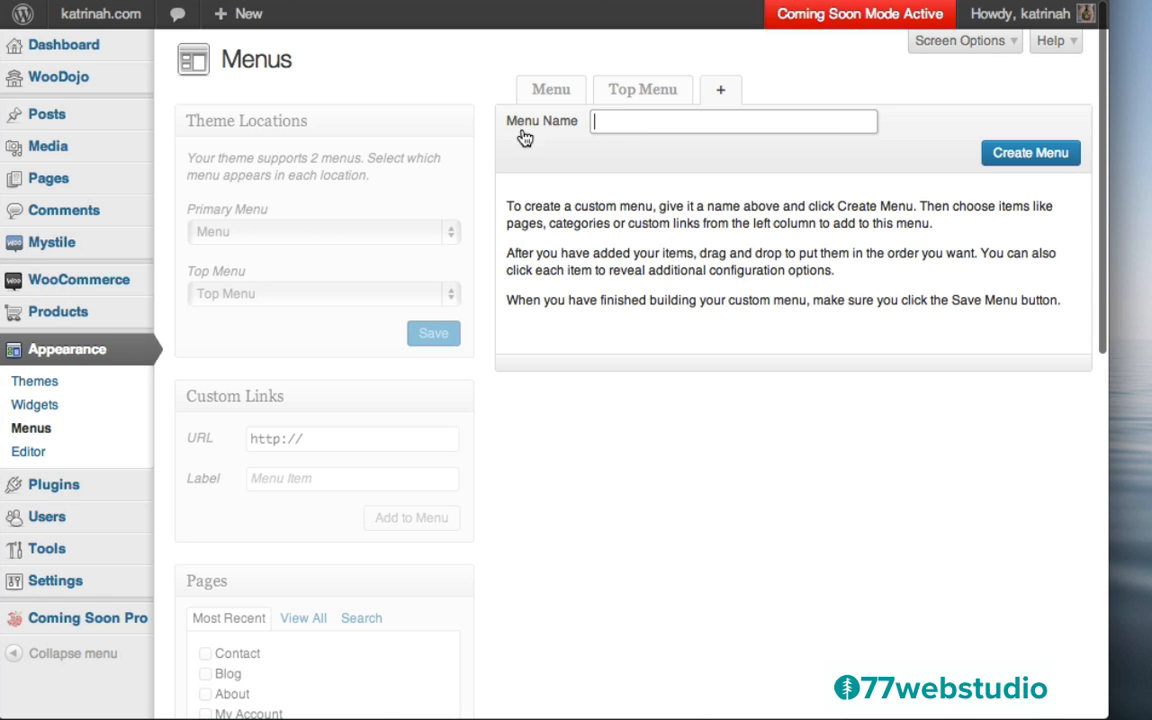
type("Footer Menu")
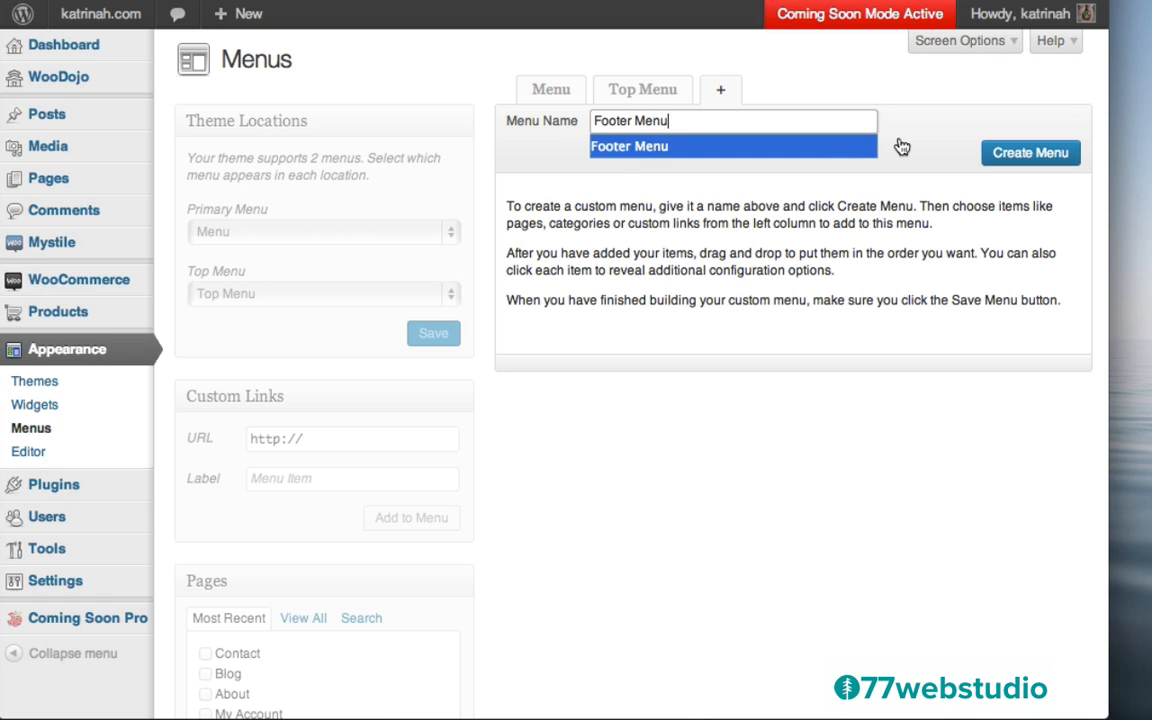
left_click(625, 147)
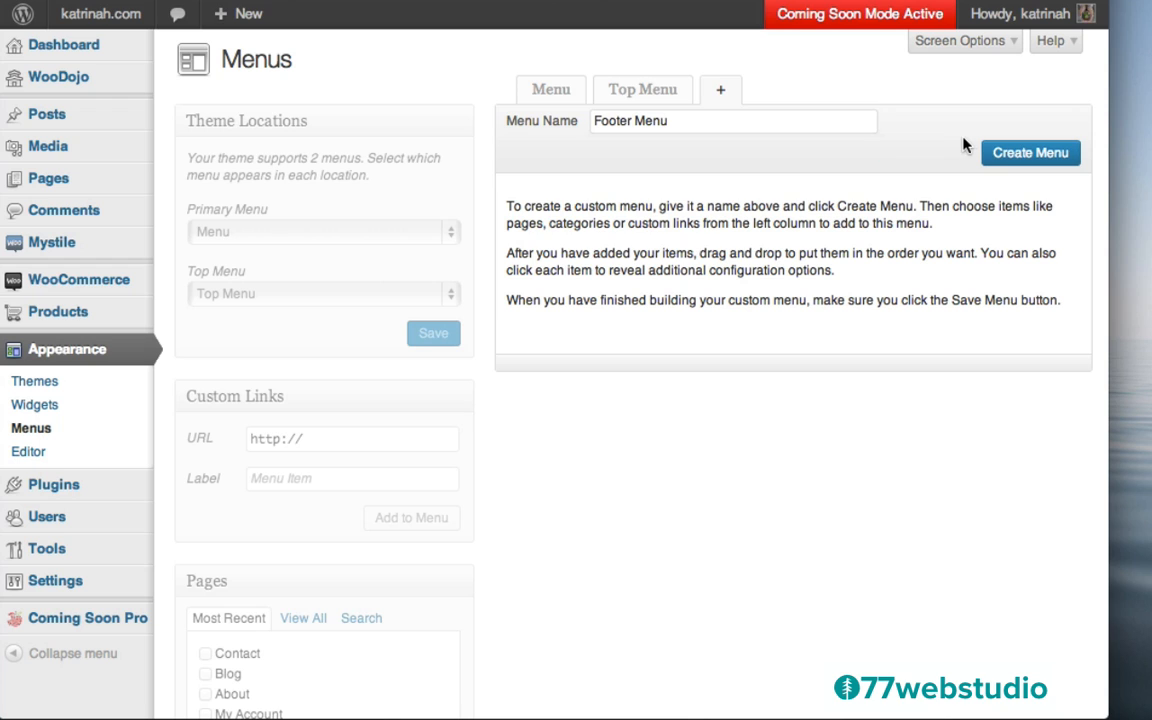
left_click(1018, 157)
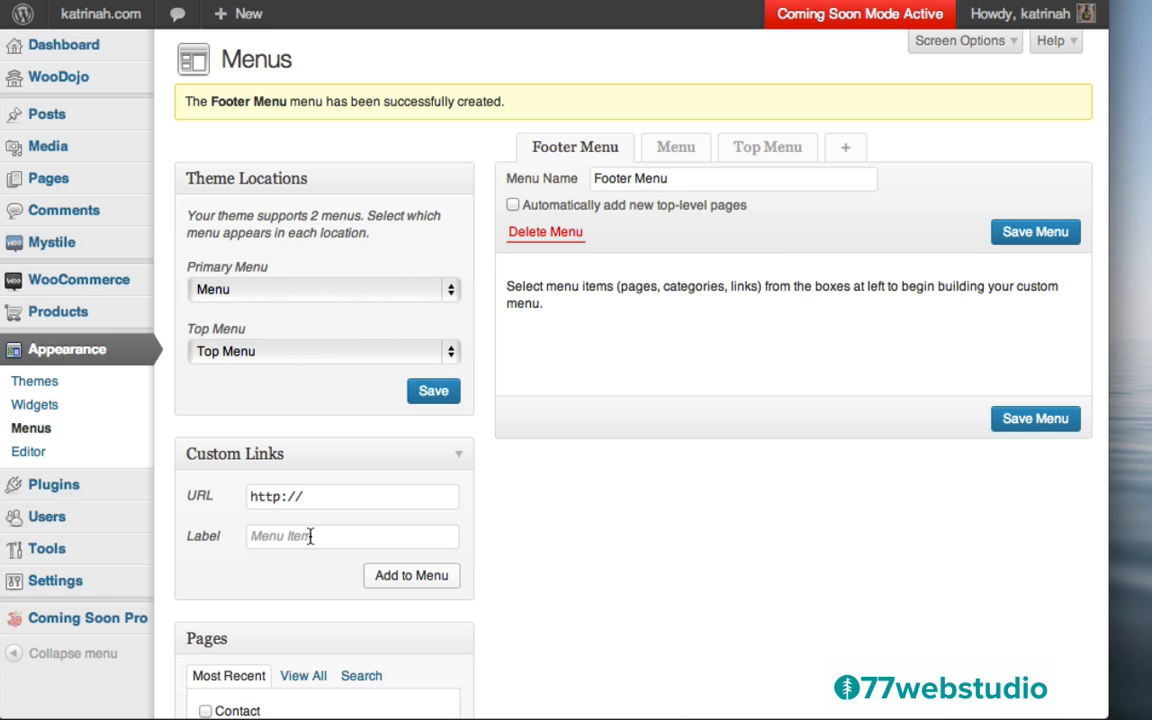
Add the About, Blog, Shop and Cart pages to the Footer Menu
scroll(568, 535, "down", 5)
left_click(206, 415)
left_click(206, 394)
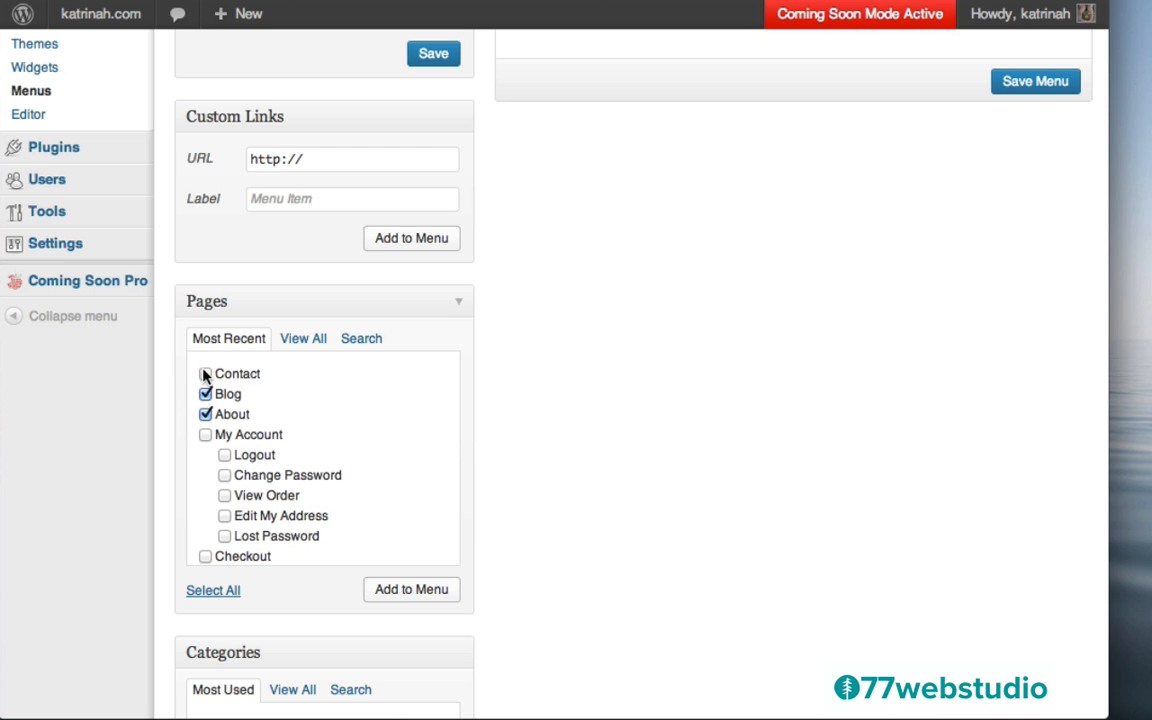
scroll(329, 522, "down", 5)
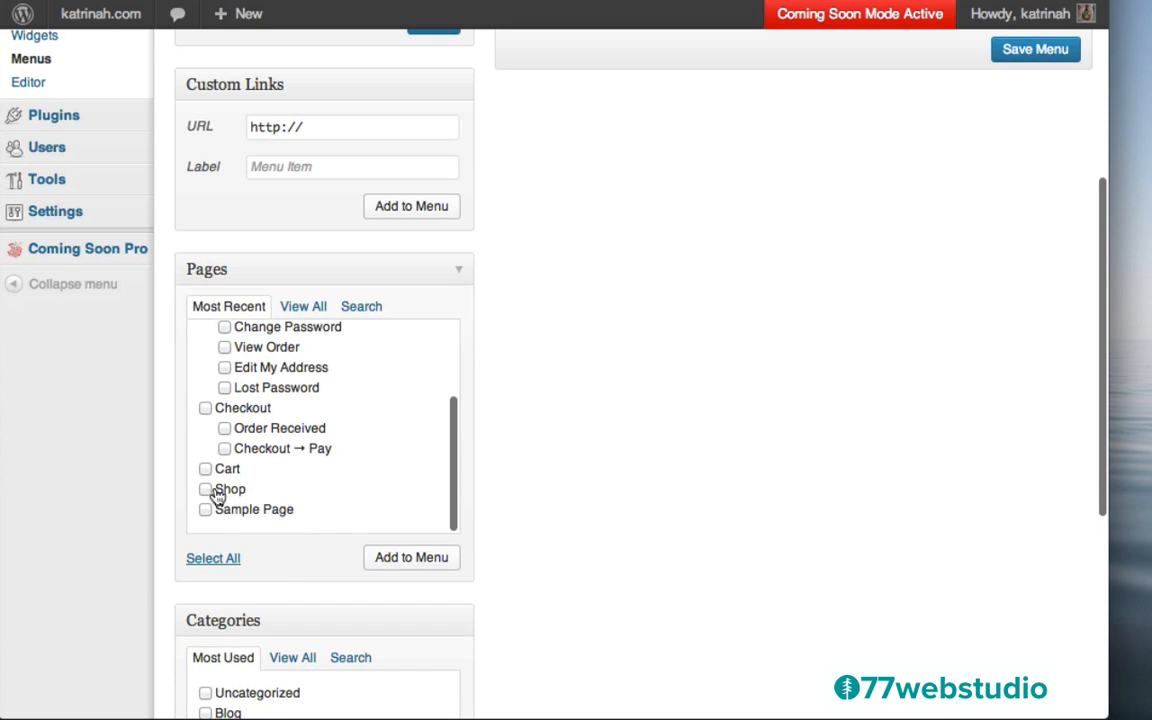
left_click(206, 489)
left_click(206, 468)
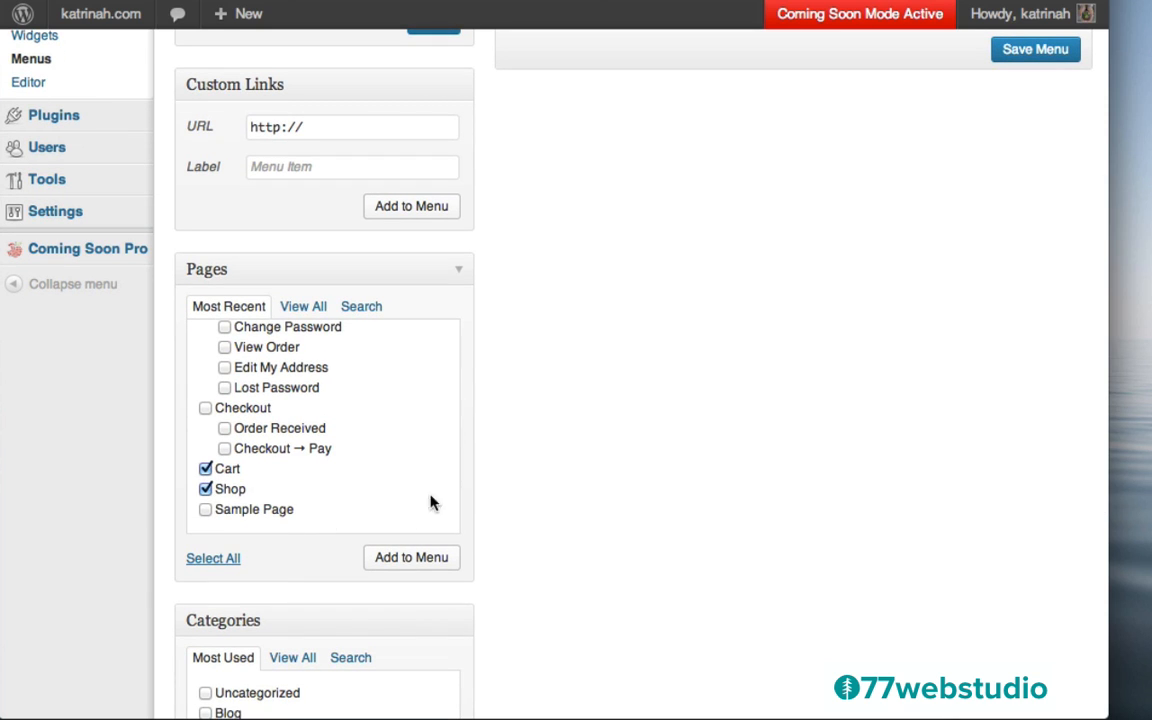
scroll(326, 440, "up", 6)
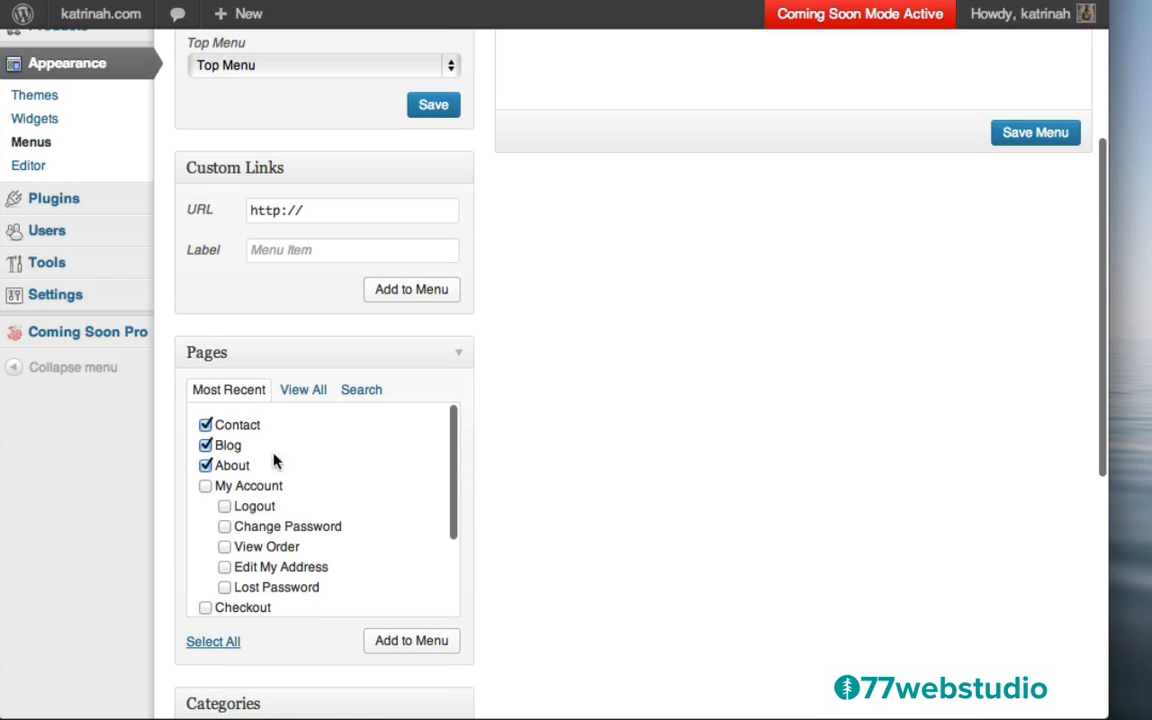
scroll(583, 414, "down", 5)
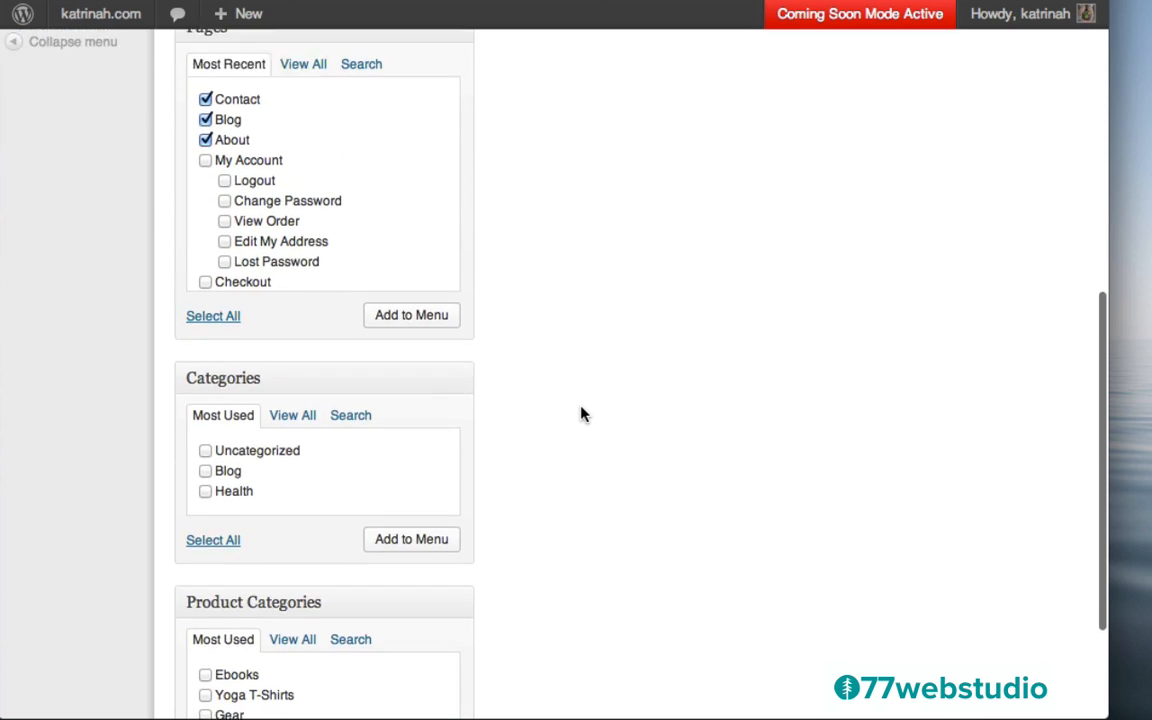
scroll(583, 414, "up", 8)
scroll(583, 414, "down", 3)
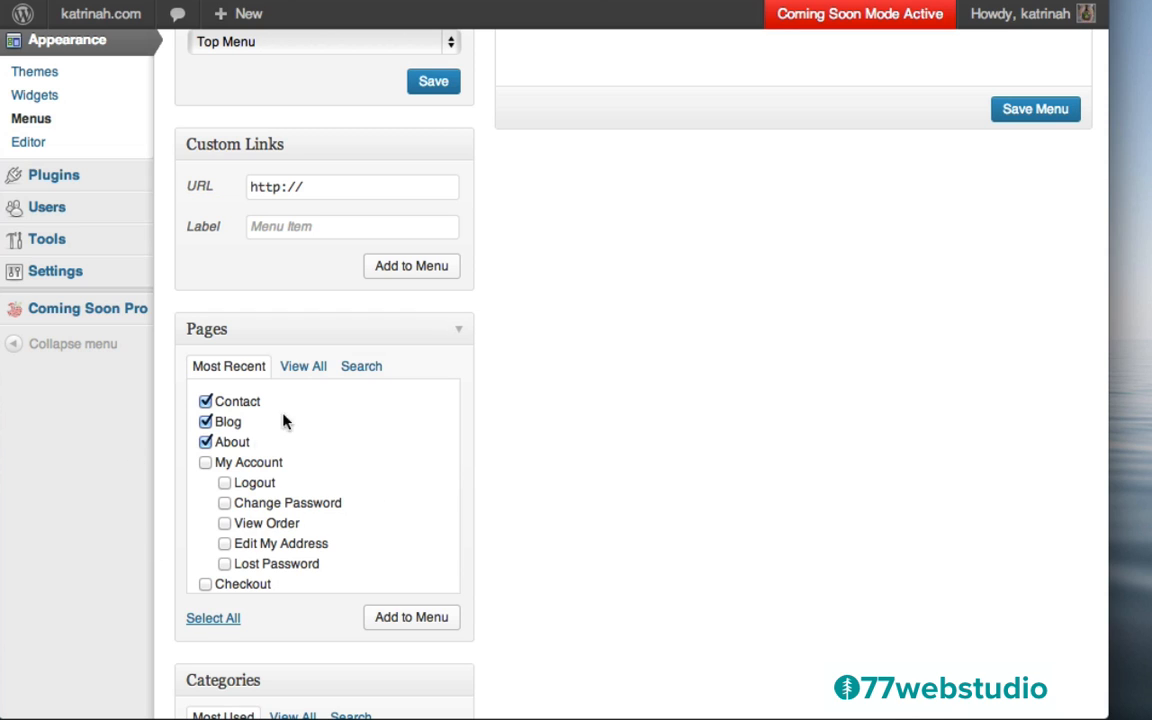
left_click(411, 618)
Move About to the top and Blog above Contact, relabel About 'About katrinah.com', and save
scroll(676, 248, "up", 3)
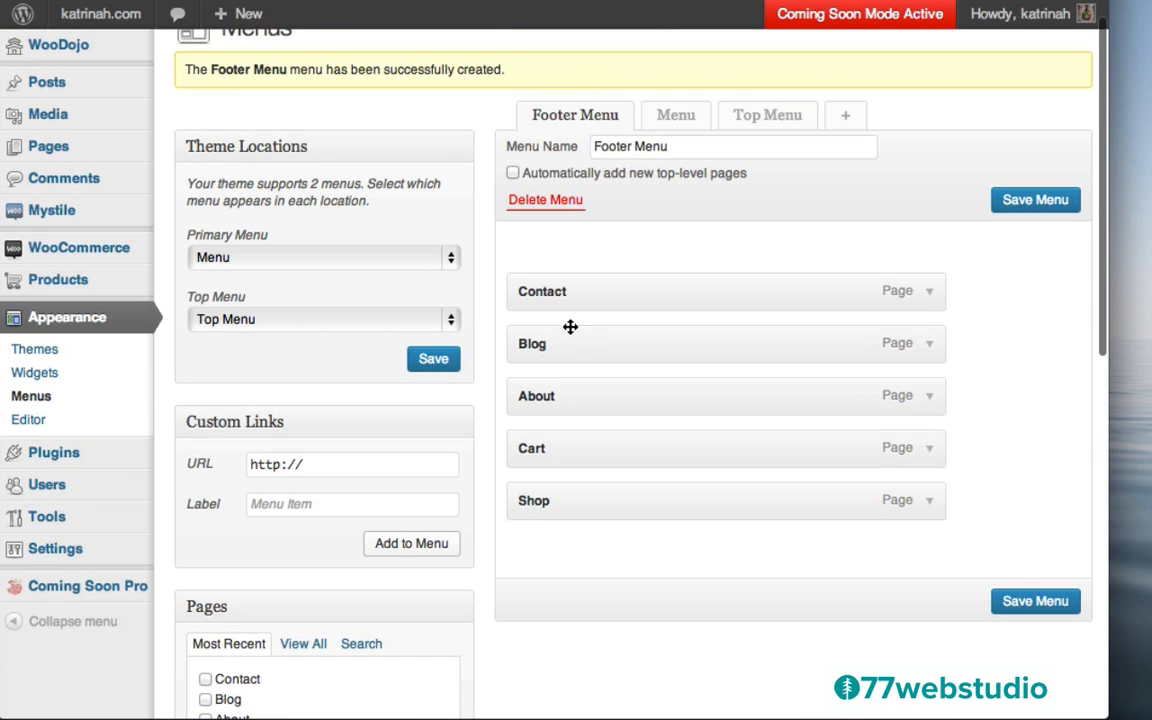
left_click_drag(545, 393, 540, 275)
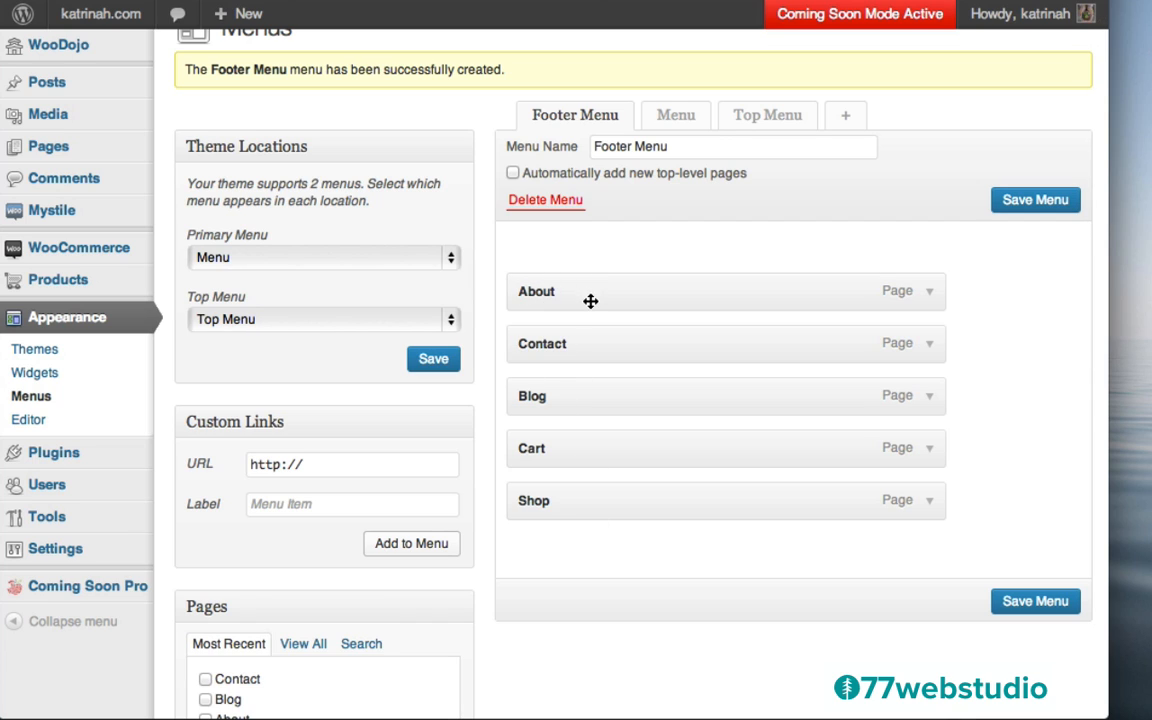
left_click_drag(551, 400, 548, 342)
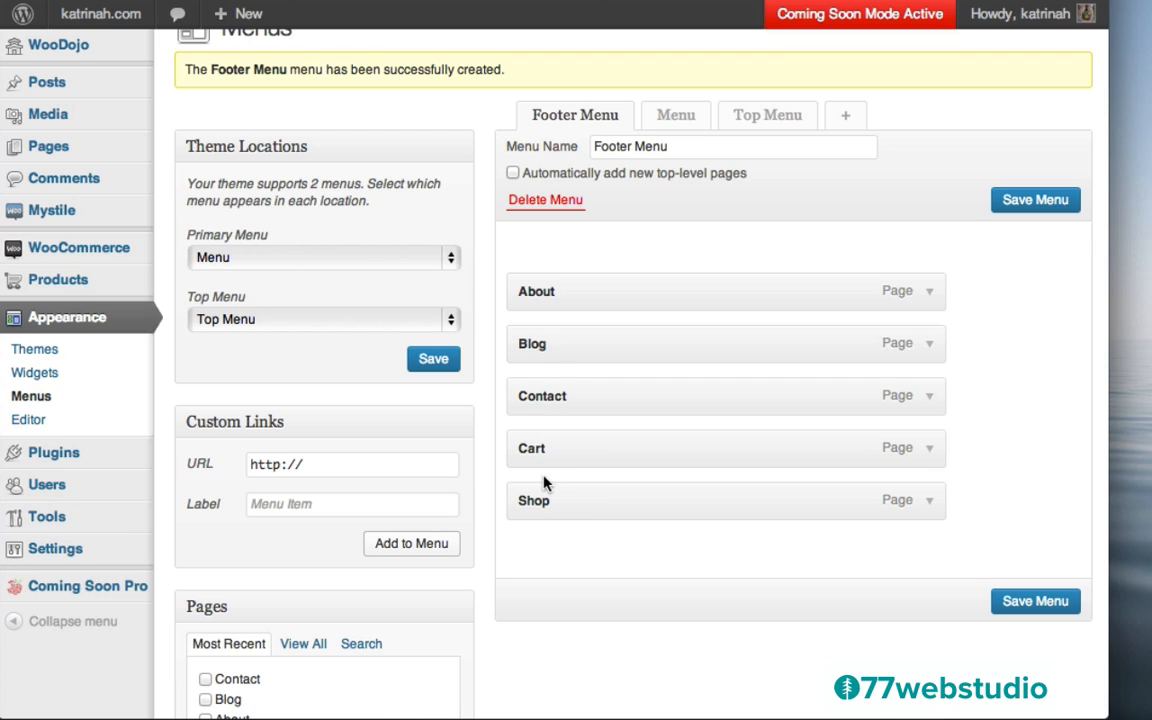
left_click(929, 291)
left_click(591, 354)
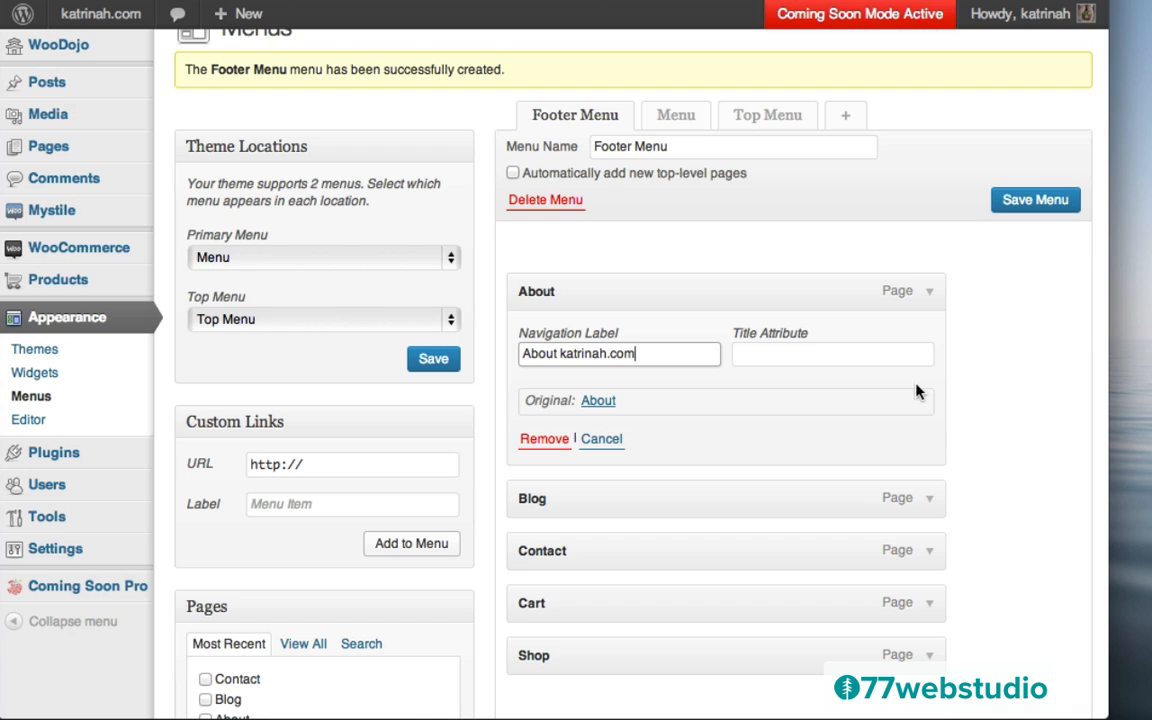
scroll(977, 404, "down", 3)
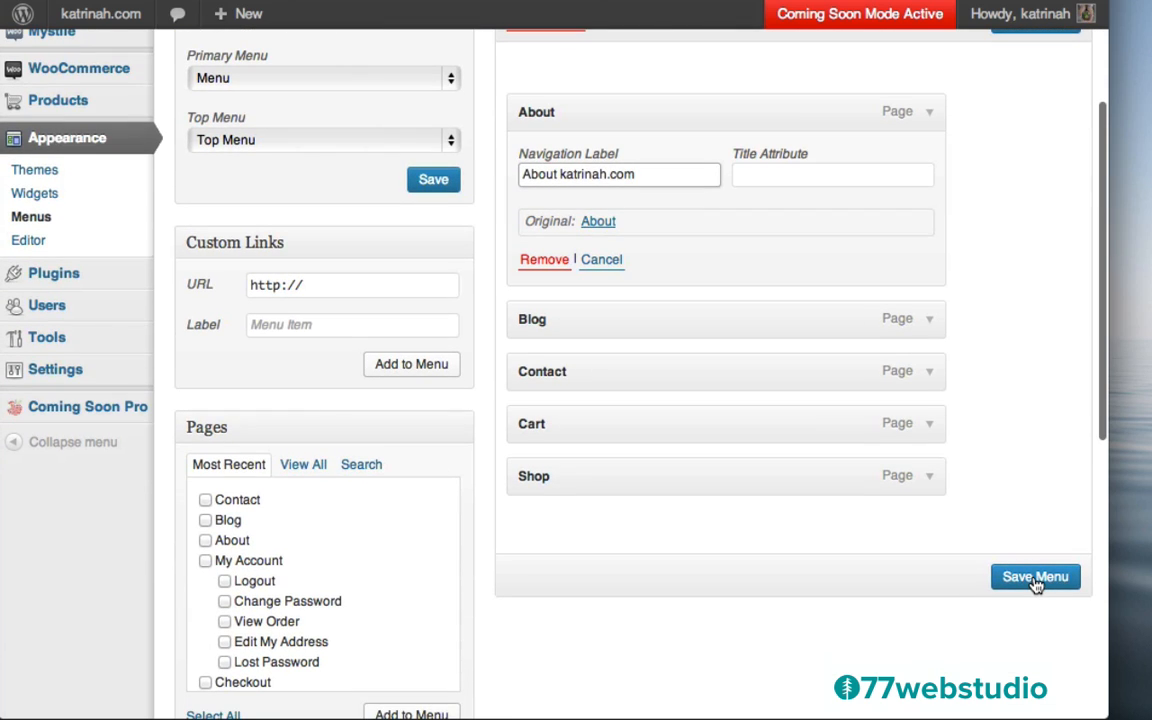
left_click(1036, 578)
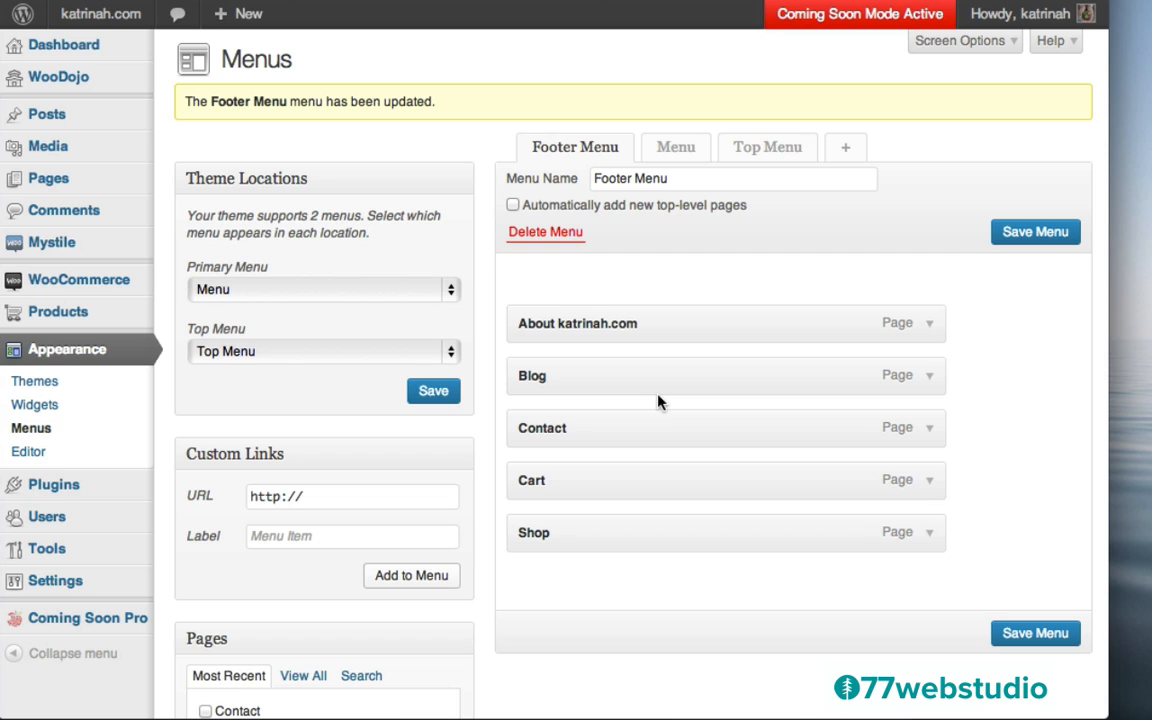
Add a Custom Menu widget to Footer 1 with title katrinah.com and Footer Menu selected, and save it
left_click(36, 410)
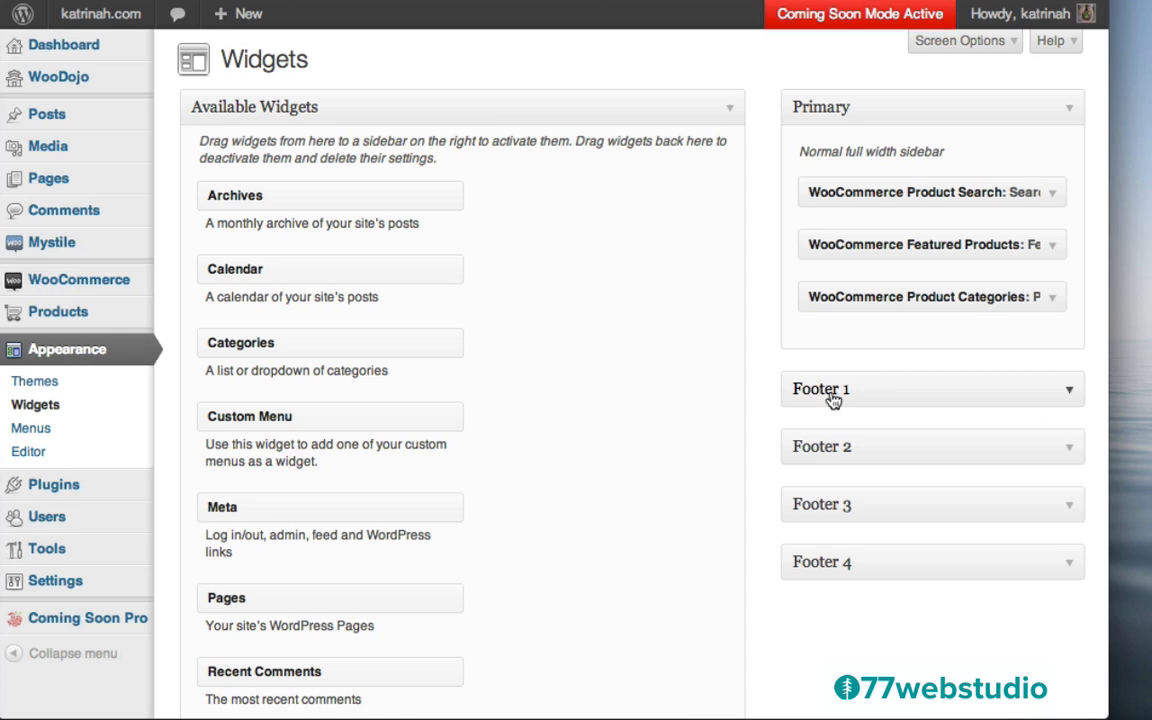
left_click(1066, 393)
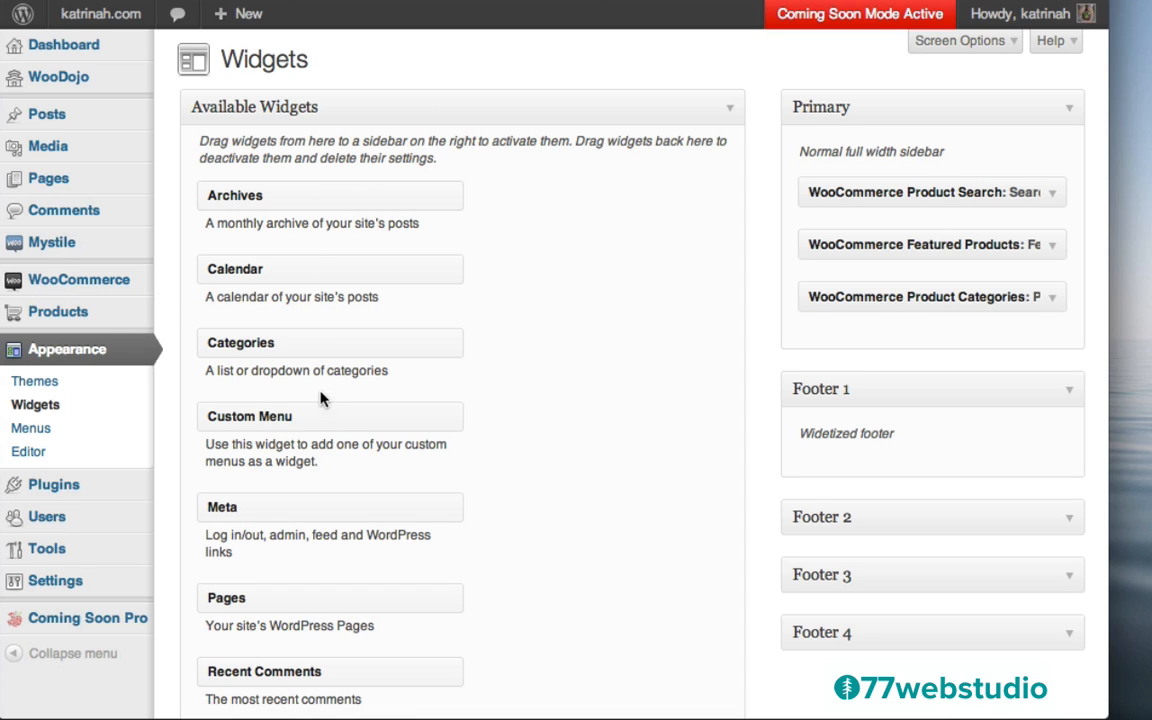
left_click_drag(248, 421, 790, 392)
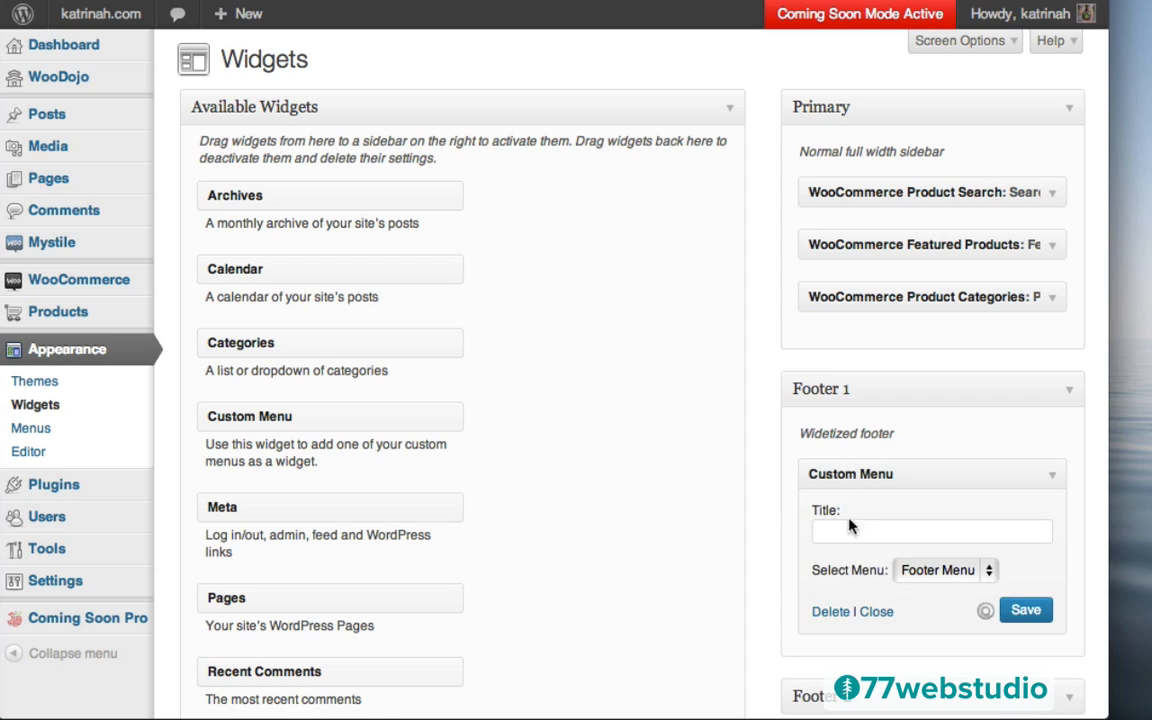
left_click(926, 572)
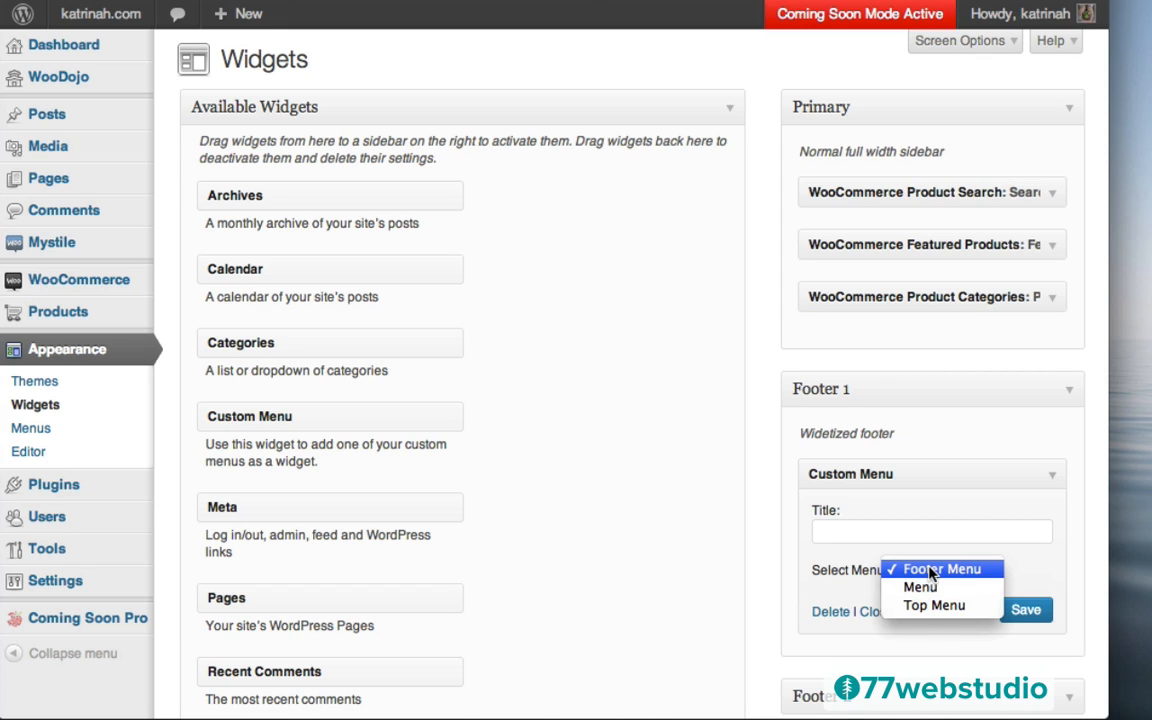
left_click(930, 570)
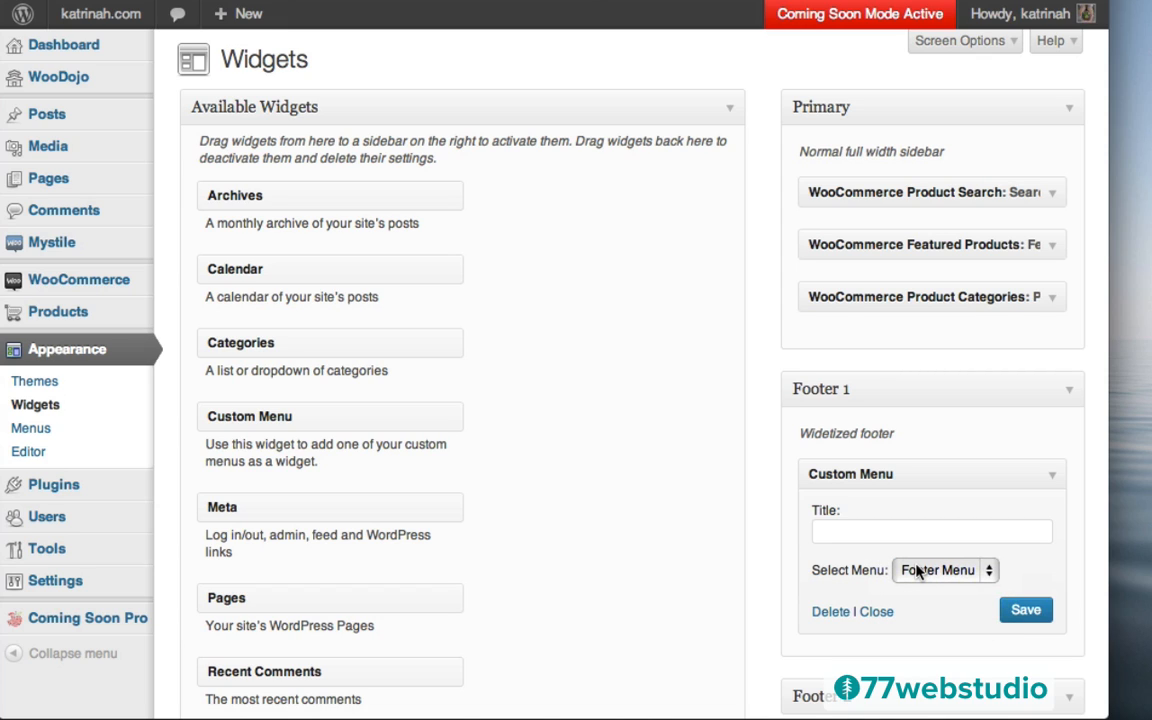
left_click(827, 534)
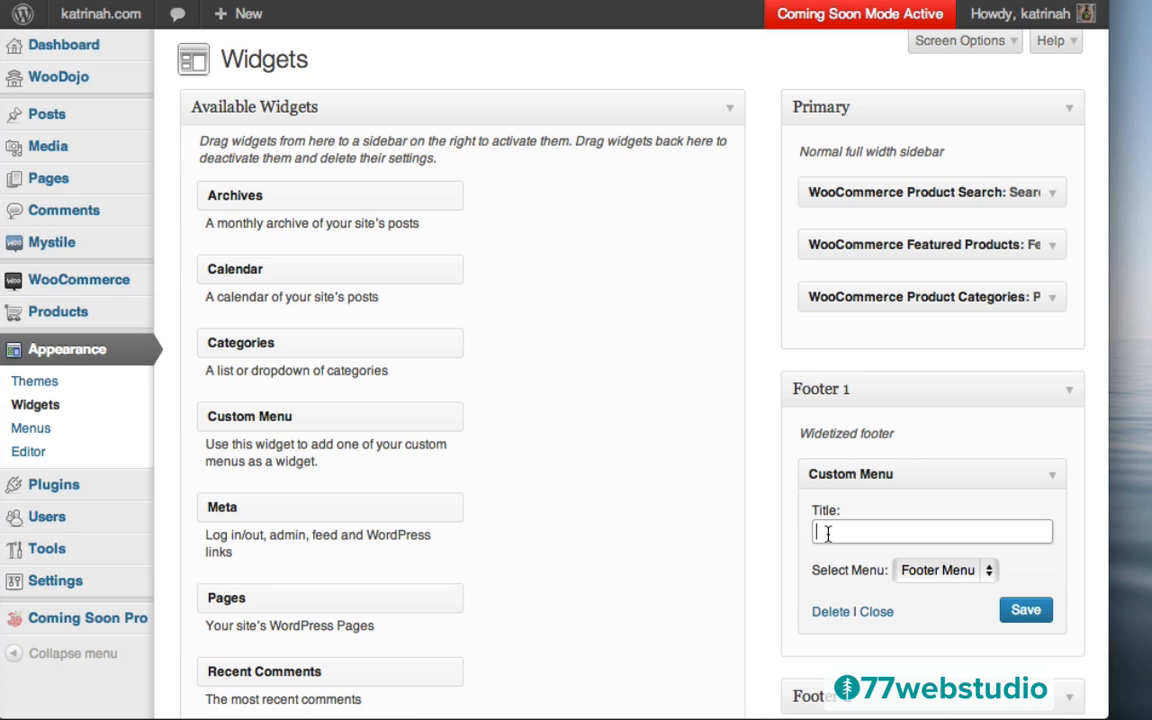
type("katrinah.com")
left_click(1026, 611)
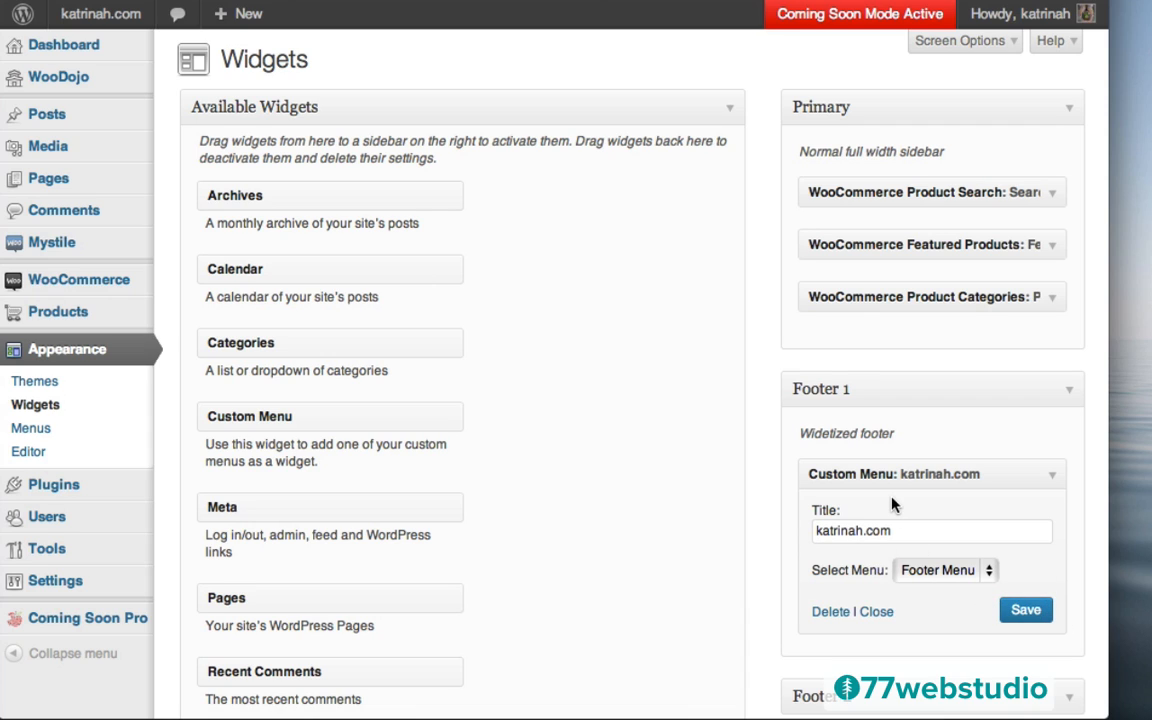
Visit the live site from the admin bar and open its Blog page
mouse_move(95, 22)
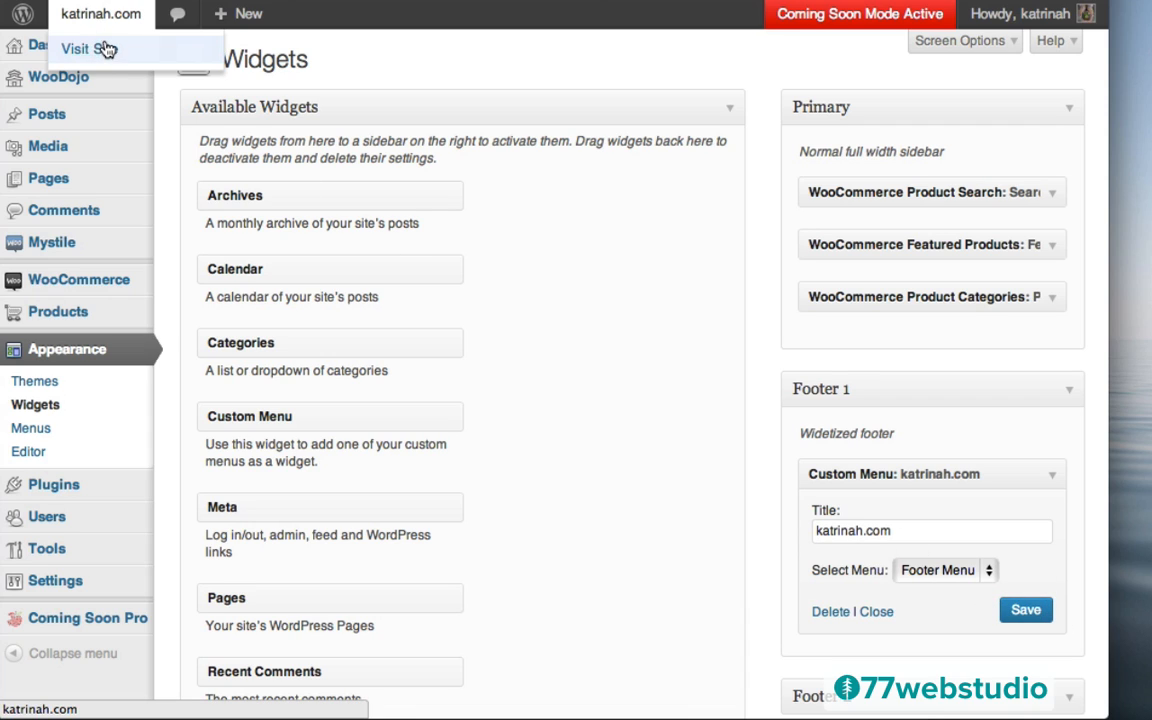
left_click(93, 50)
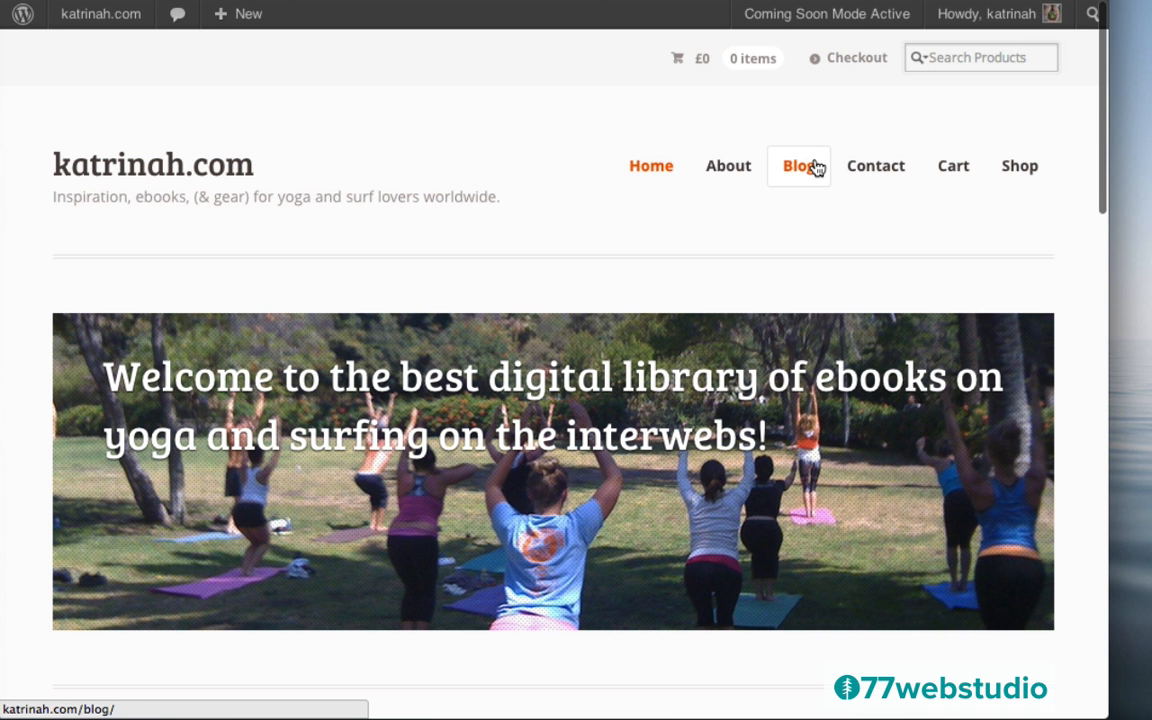
left_click(815, 167)
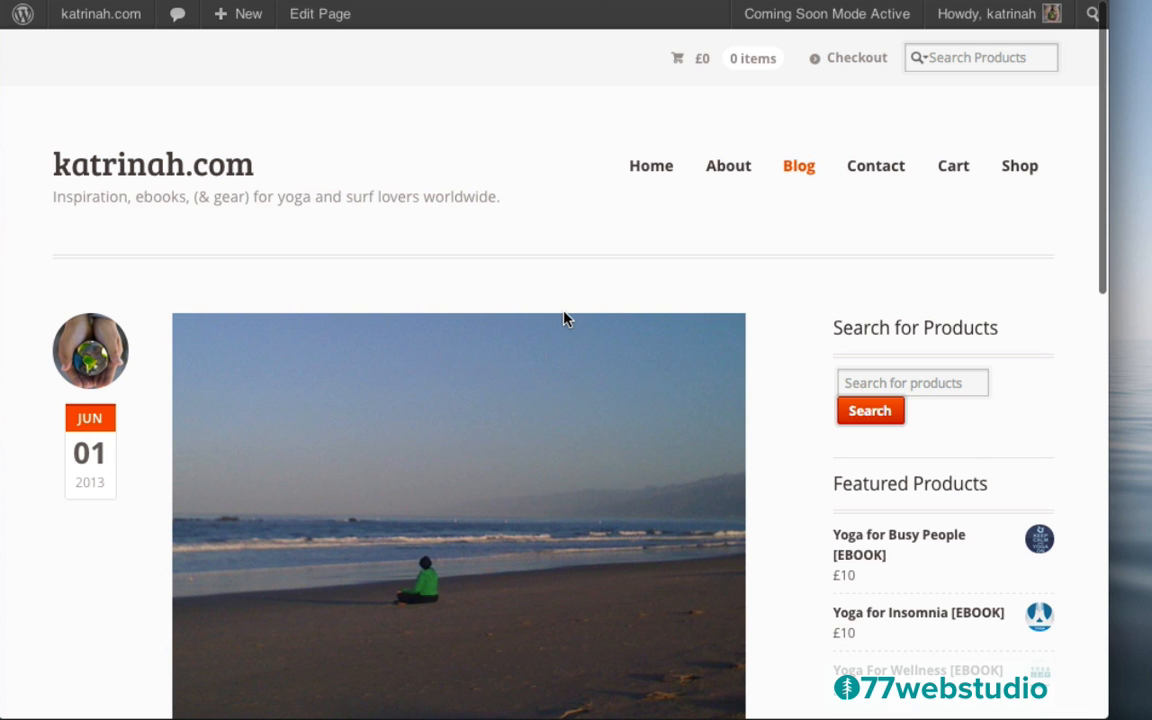
Scroll to the footer to check the menu lists About katrinah.com, Blog, Contact, Cart and Shop
scroll(812, 362, "down", 6)
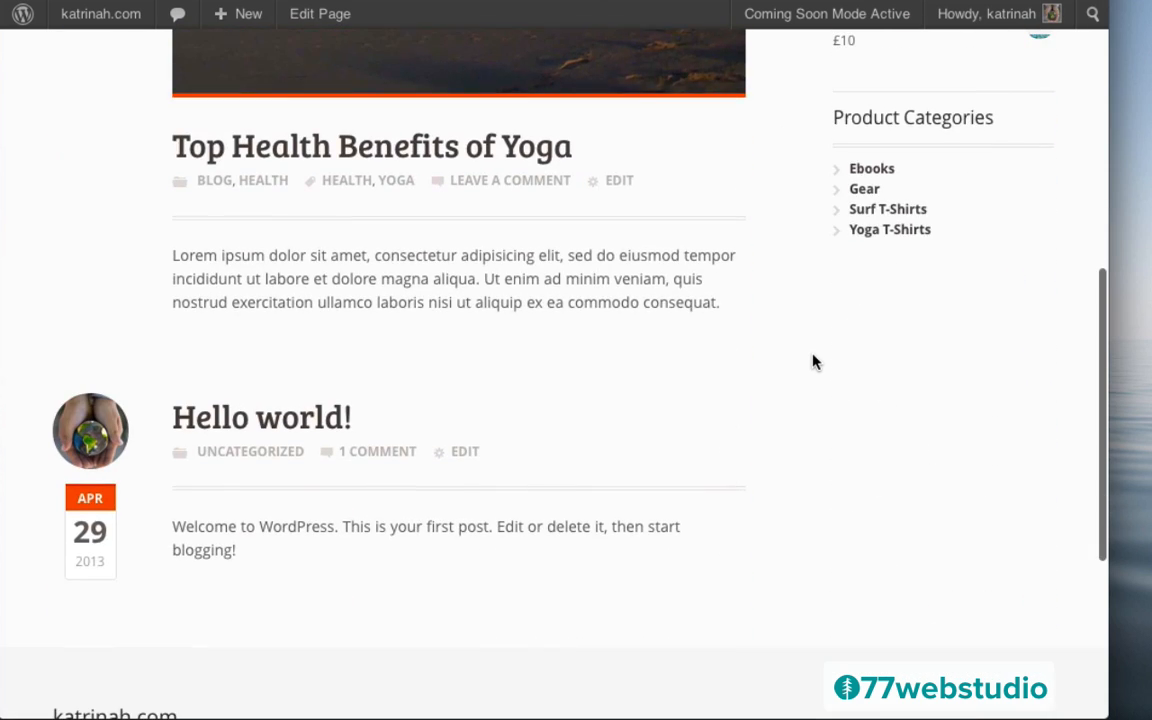
scroll(812, 362, "up", 6)
scroll(812, 360, "down", 5)
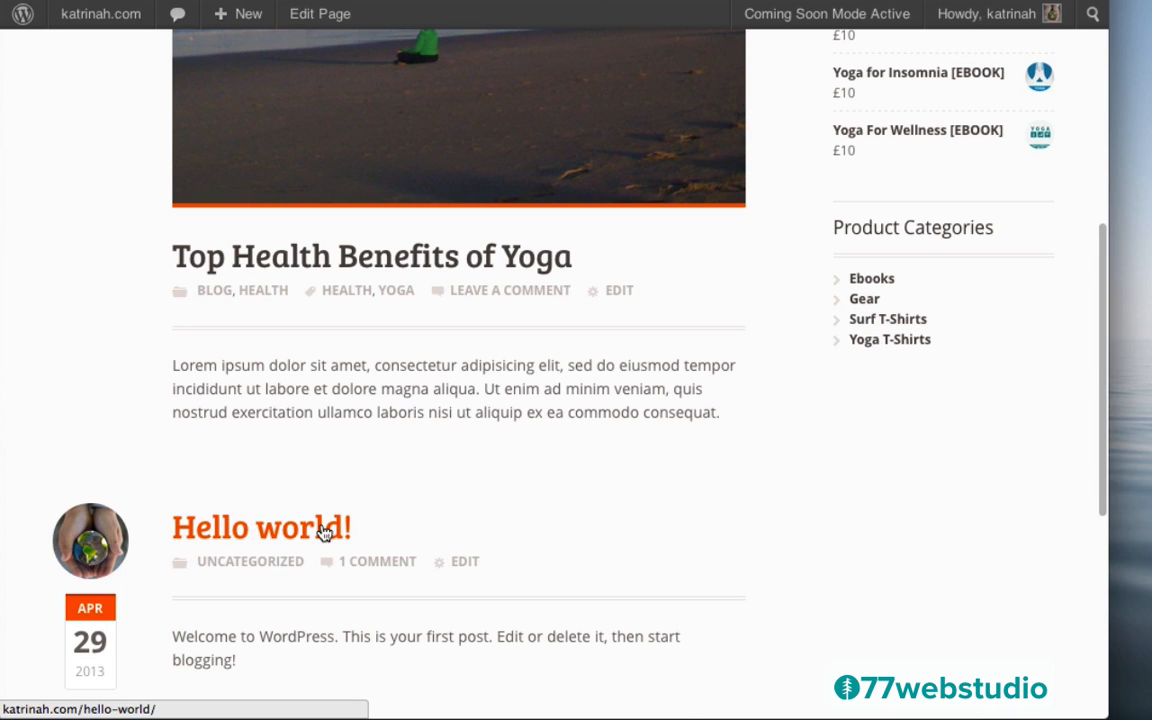
scroll(760, 444, "up", 5)
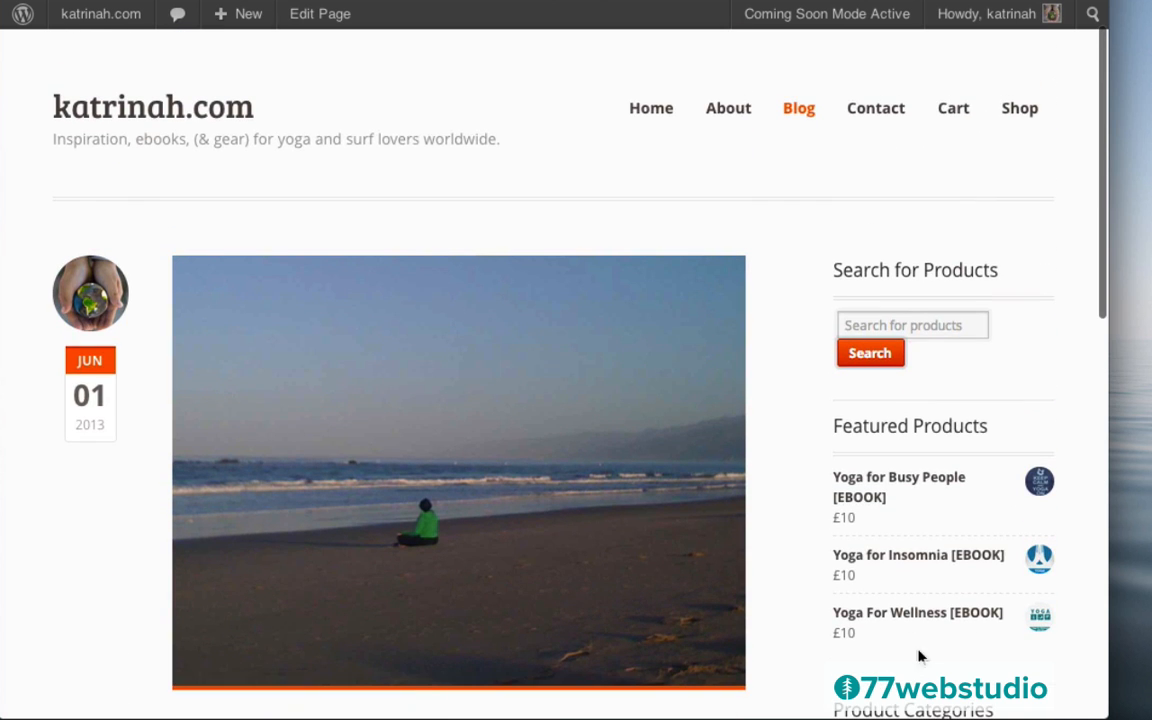
scroll(836, 571, "down", 3)
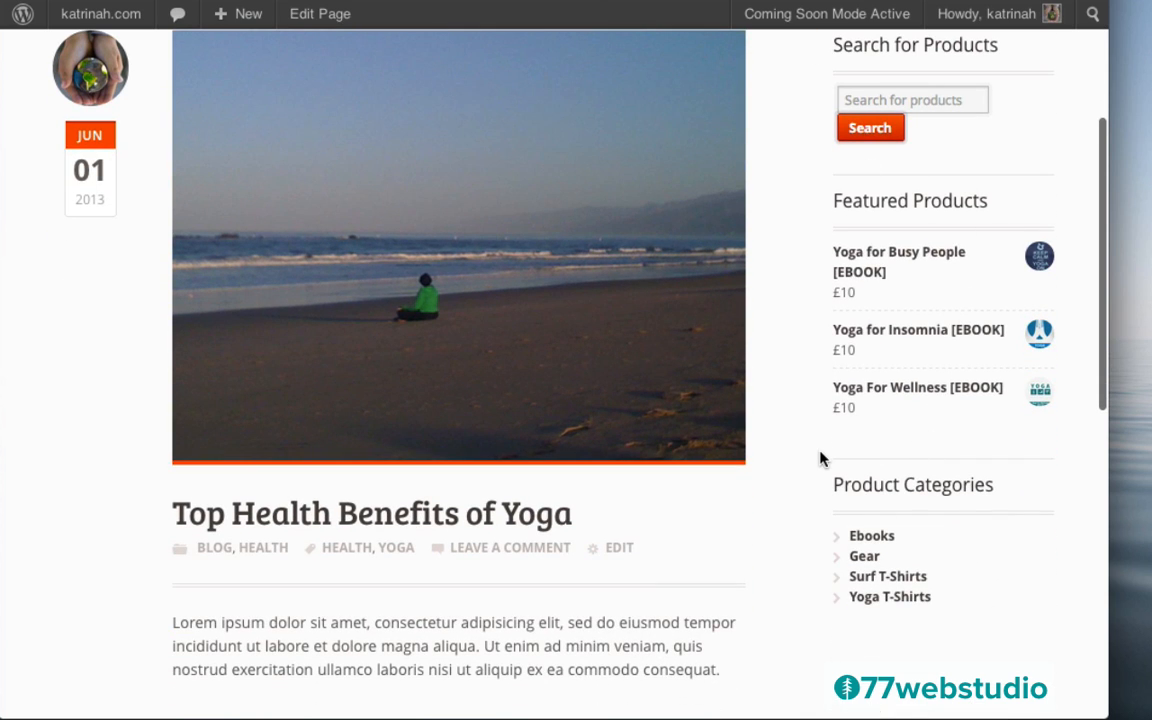
scroll(818, 458, "down", 10)
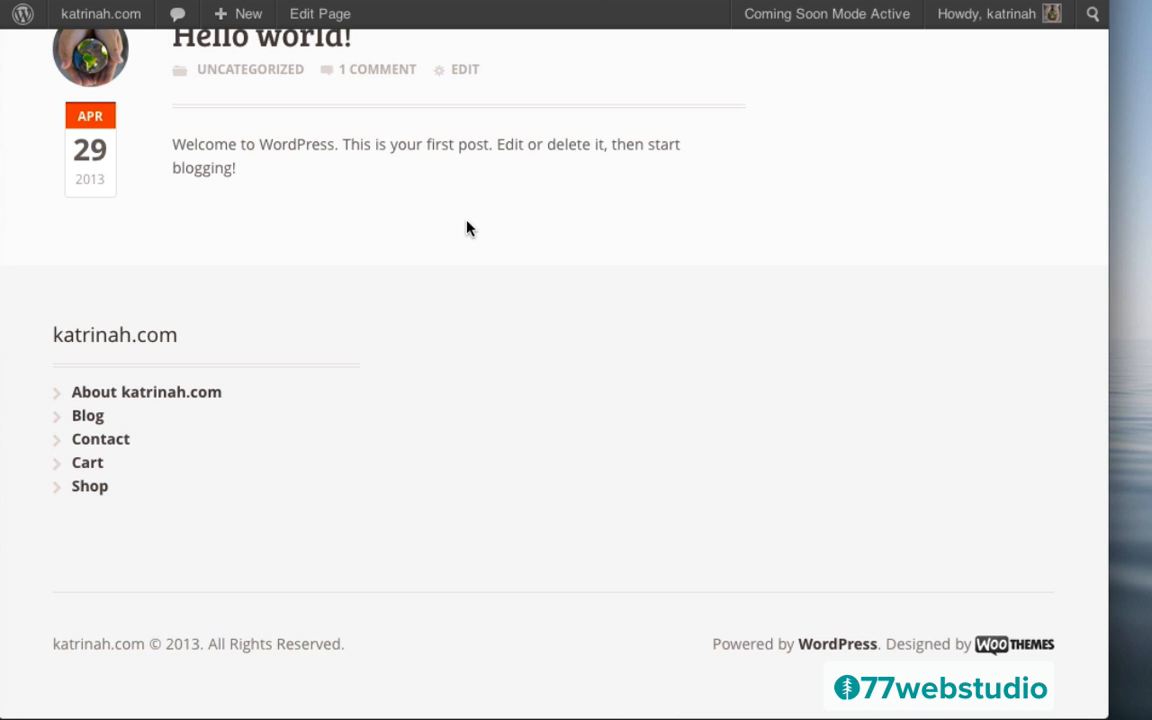
scroll(467, 228, "up", 15)
Return to the dashboard and search Plugins > Add New for 'simple social icons'
mouse_move(88, 26)
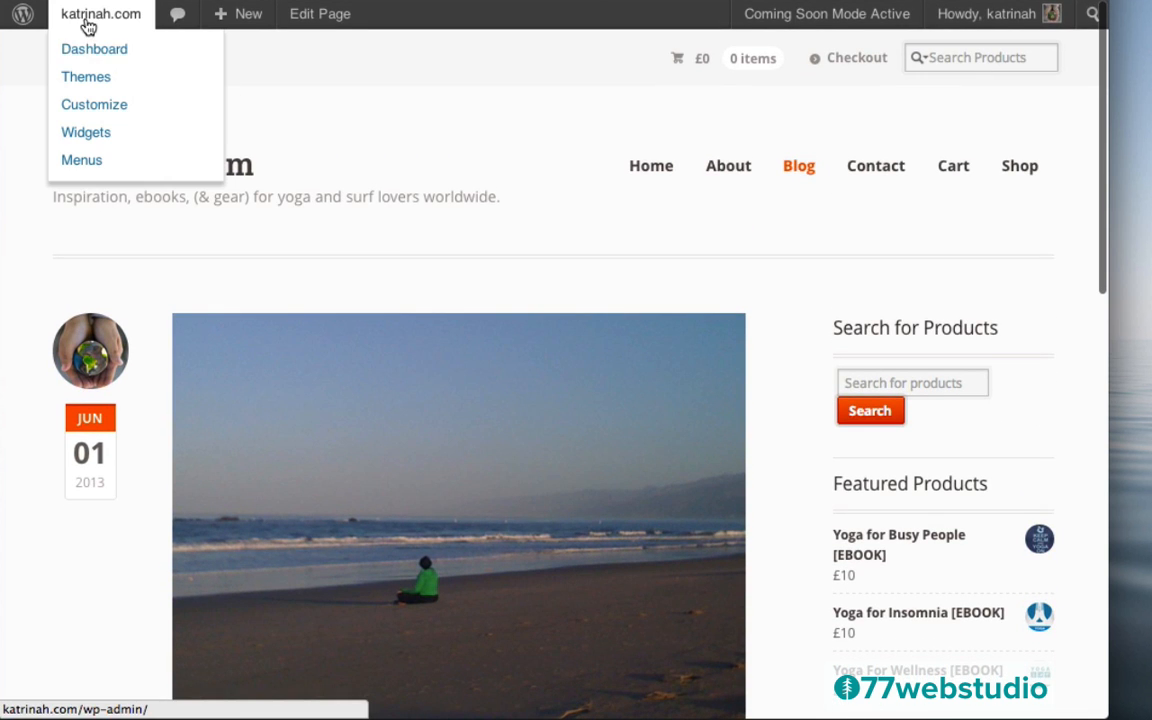
left_click(90, 50)
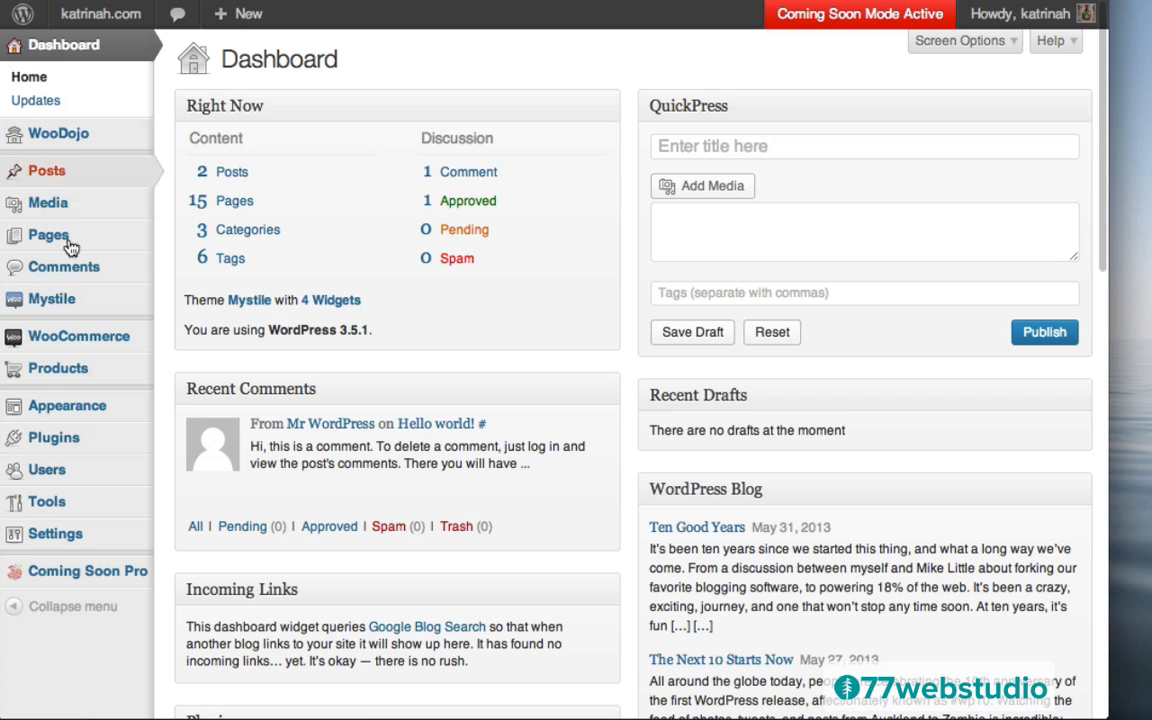
mouse_move(69, 437)
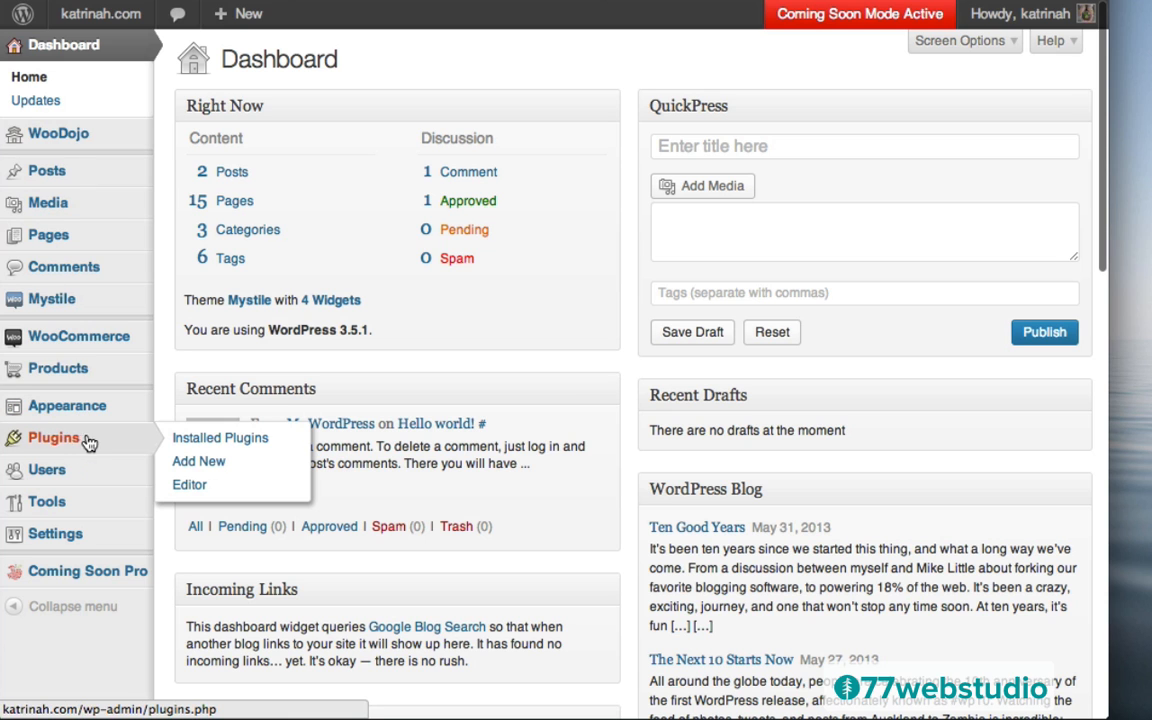
left_click(67, 440)
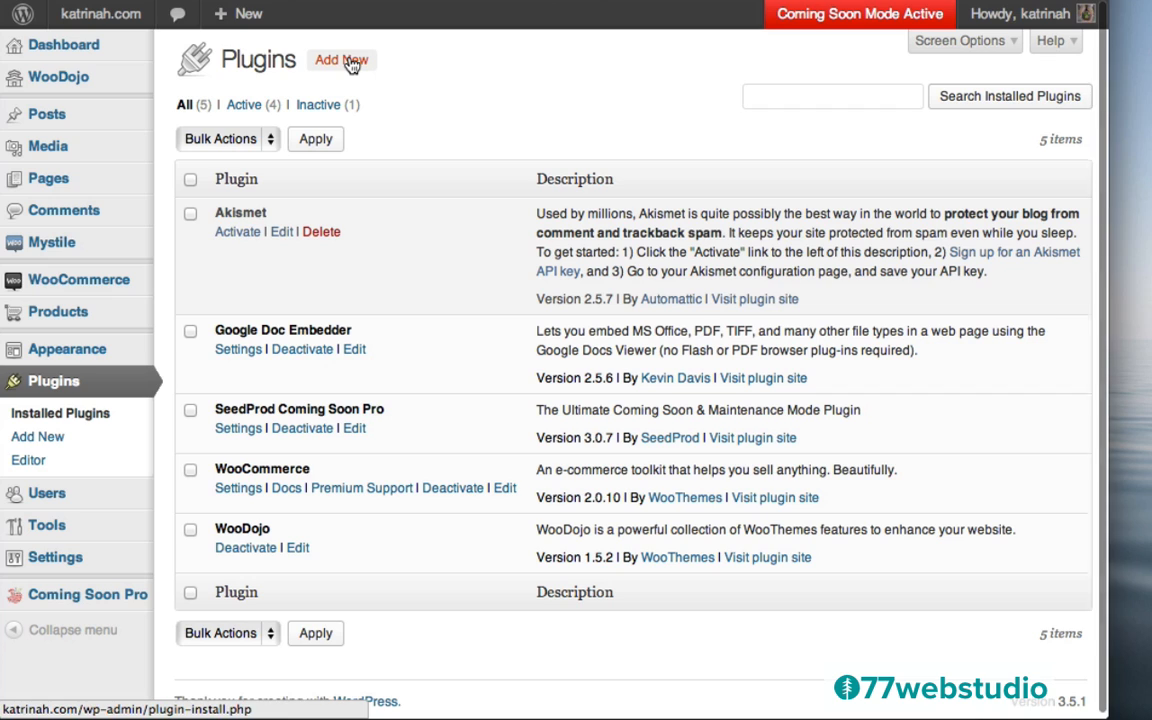
left_click(350, 62)
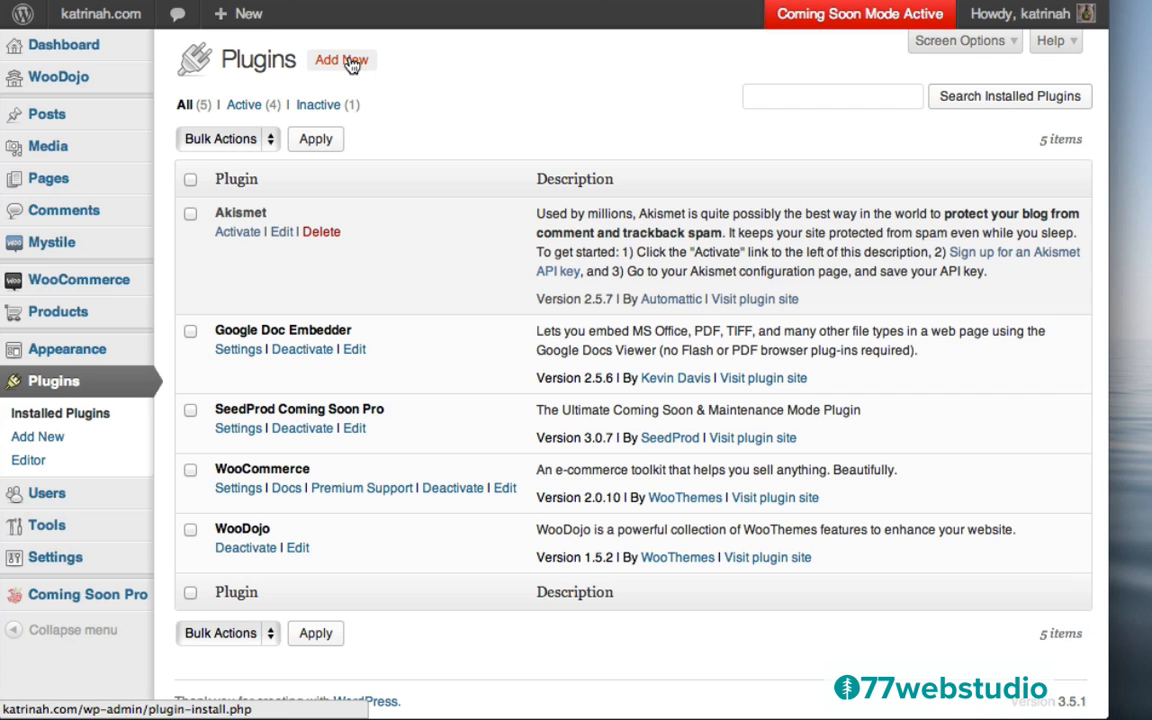
type("sim")
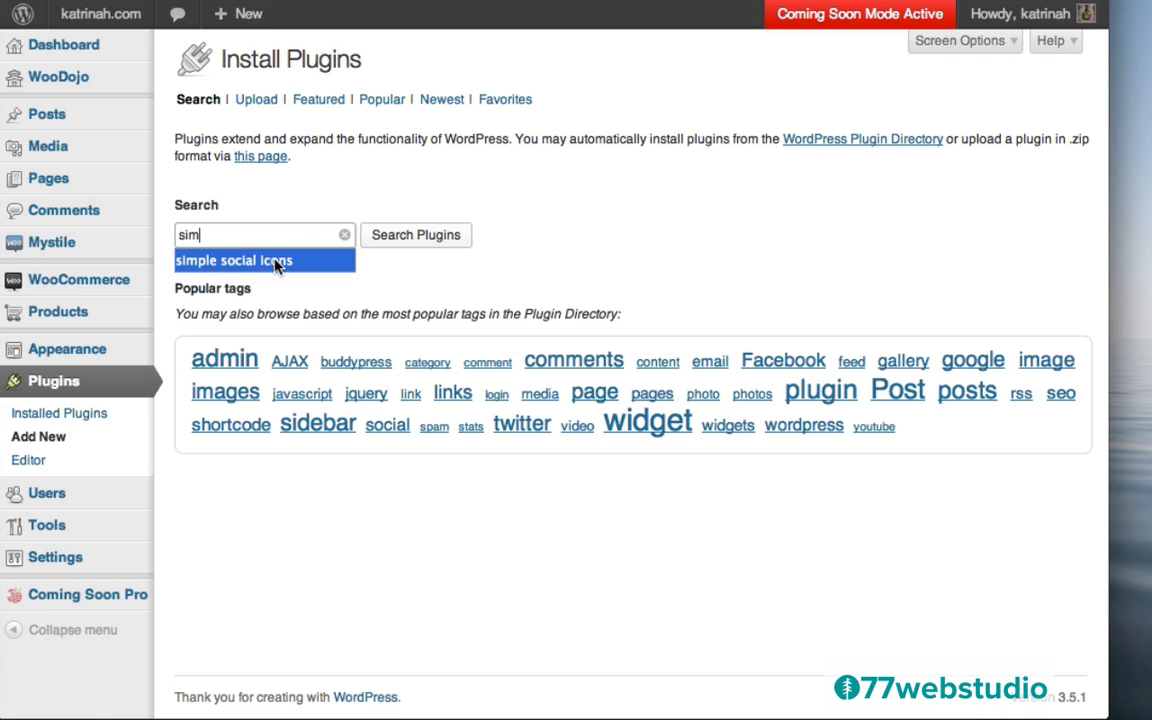
left_click(249, 260)
left_click(425, 238)
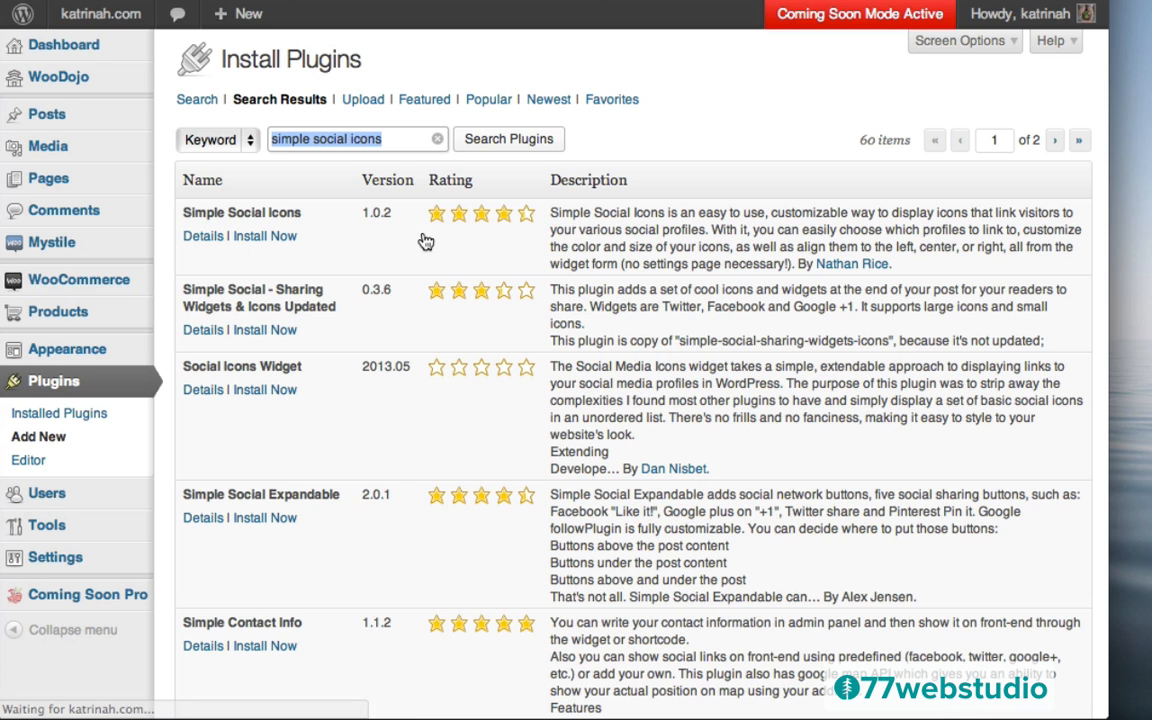
Install and activate the Simple Social Icons 1.0.2 plugin
left_click(266, 237)
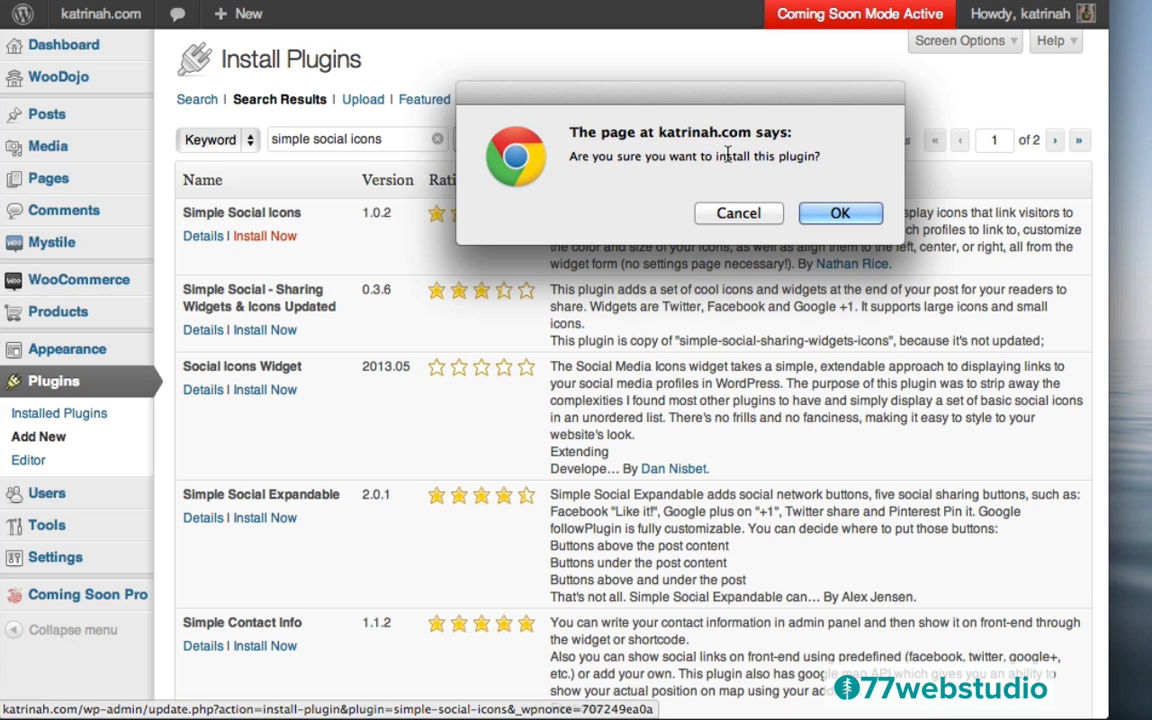
left_click(840, 214)
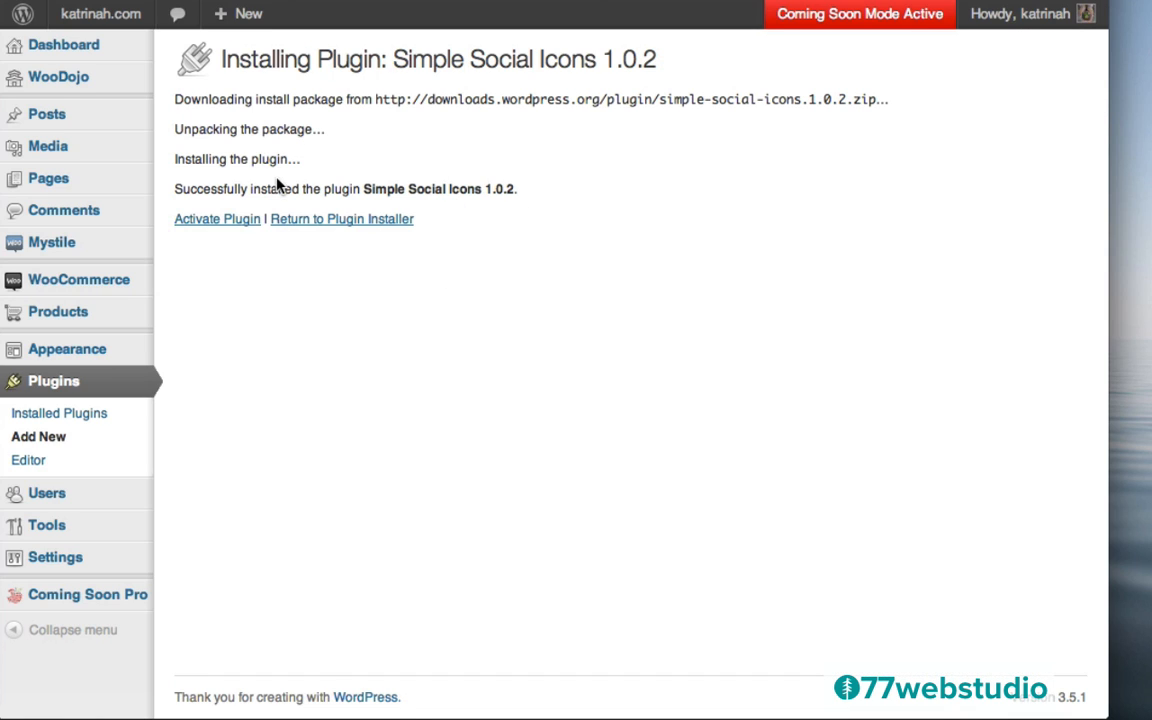
left_click(212, 222)
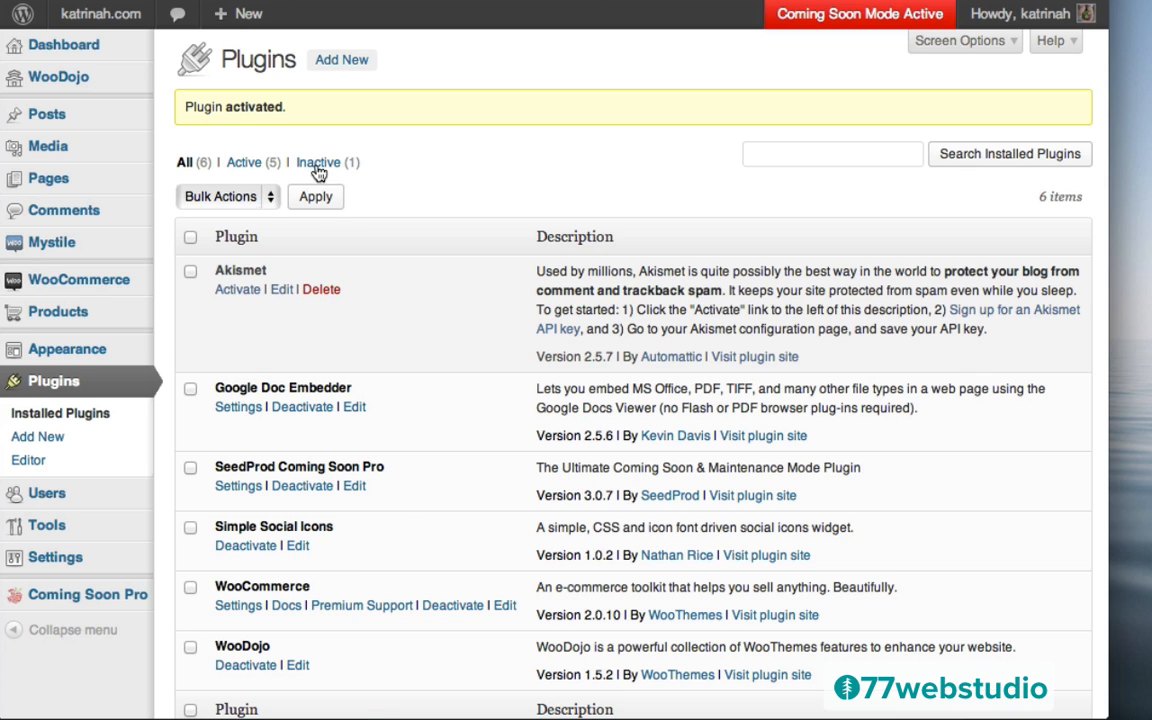
mouse_move(50, 352)
left_click(207, 372)
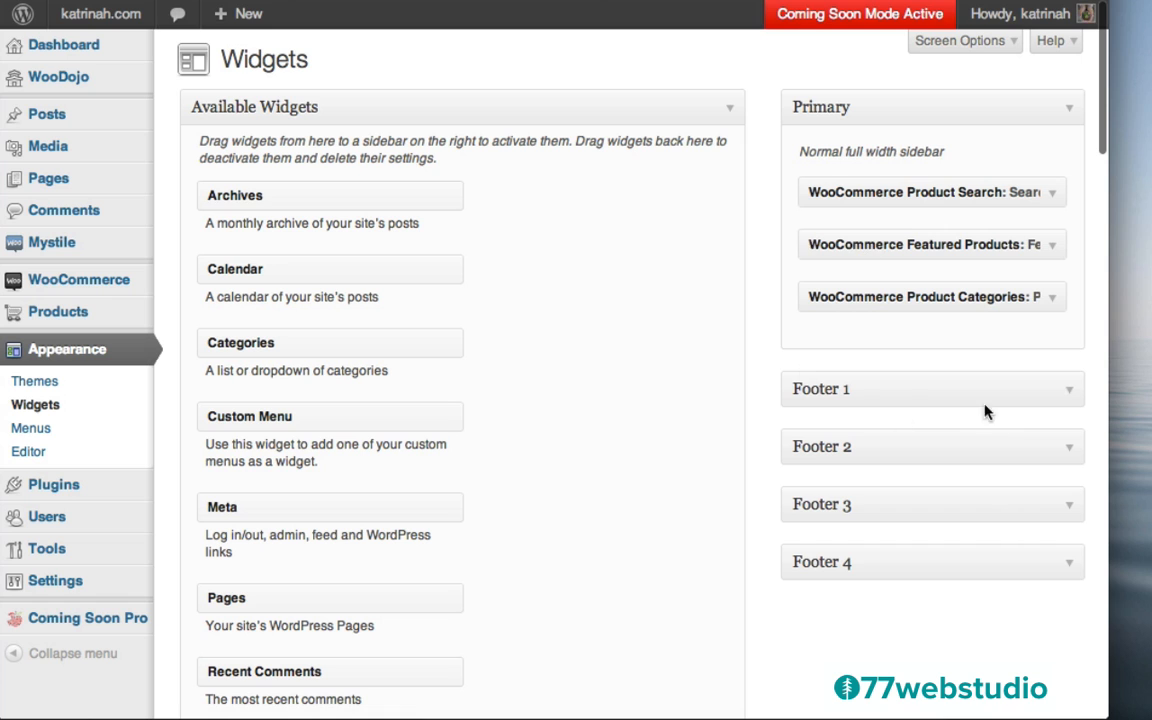
Drag a Simple Social Icons widget into Footer 2 and title it 'Connect on the web'
left_click(1069, 452)
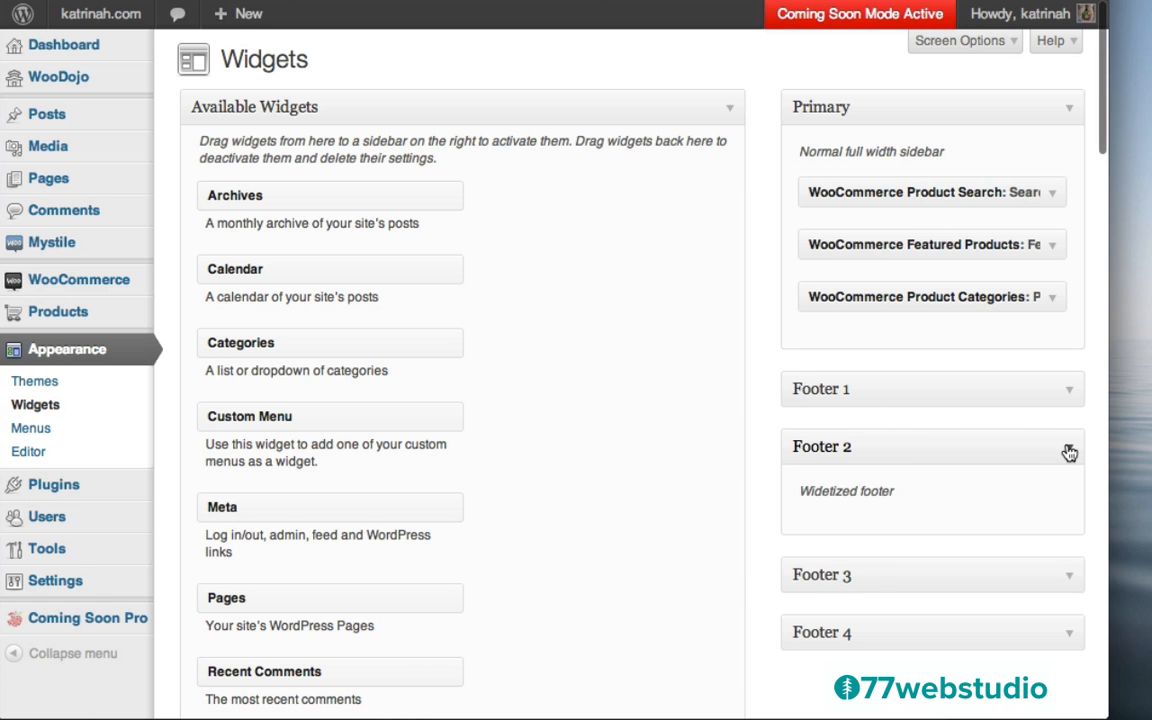
scroll(676, 530, "down", 3)
scroll(676, 530, "down", 5)
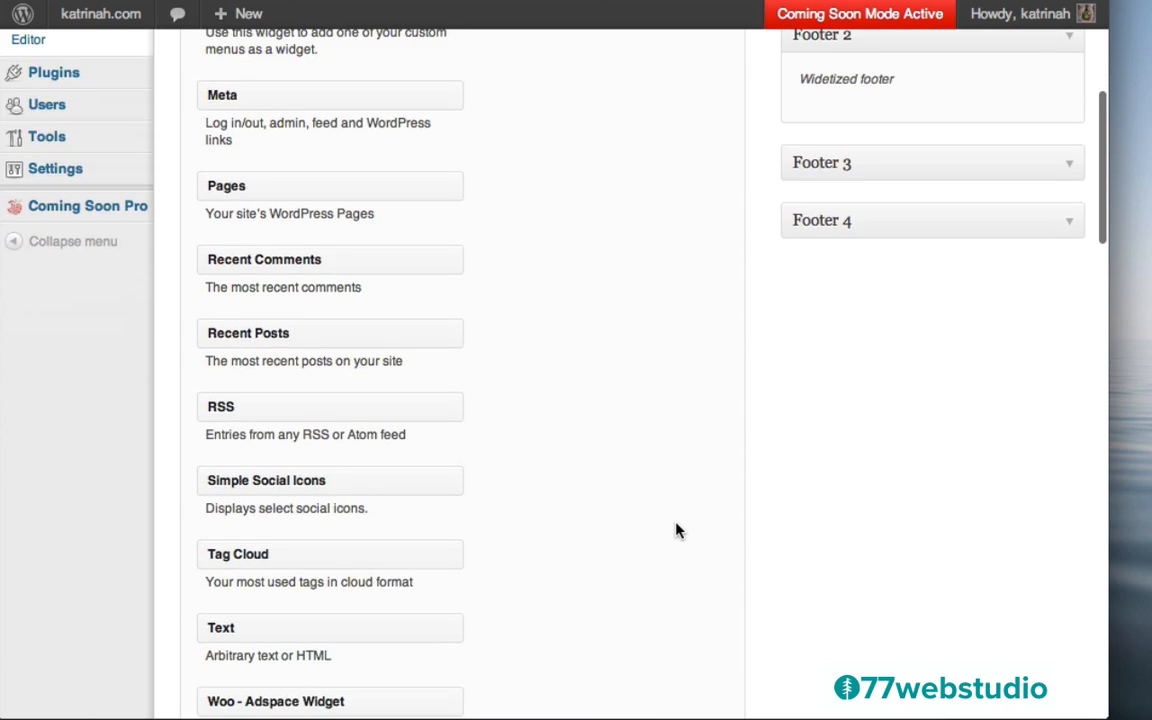
left_click_drag(269, 393, 879, 186)
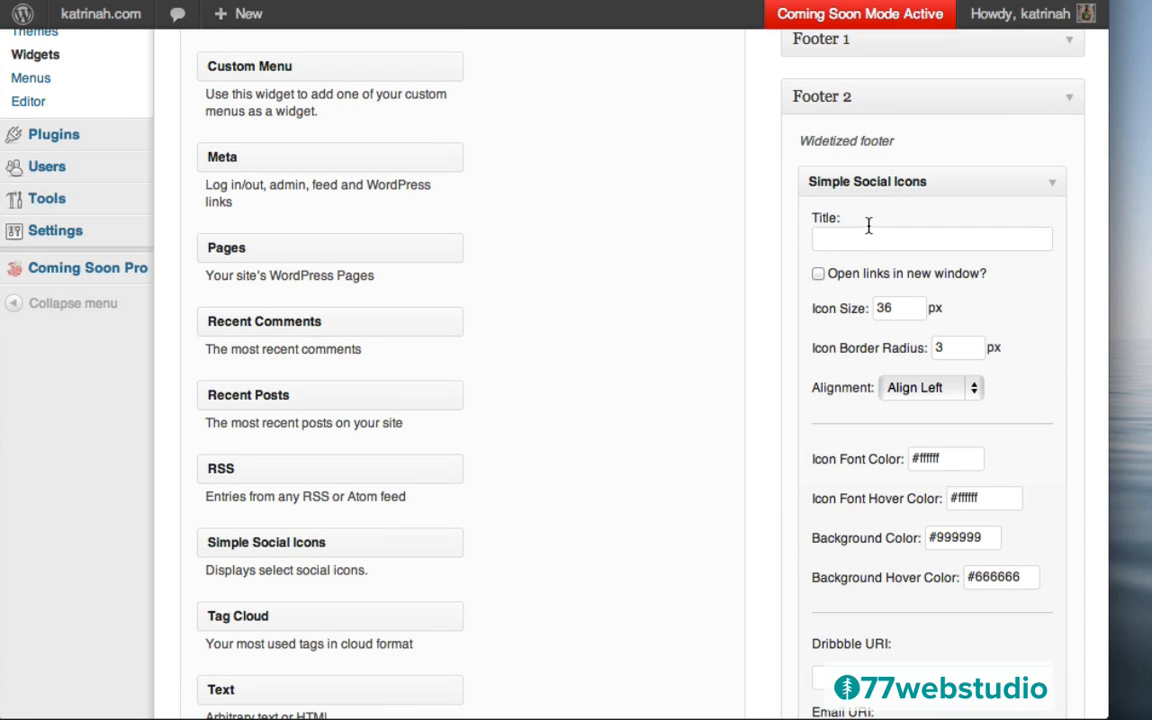
left_click(838, 238)
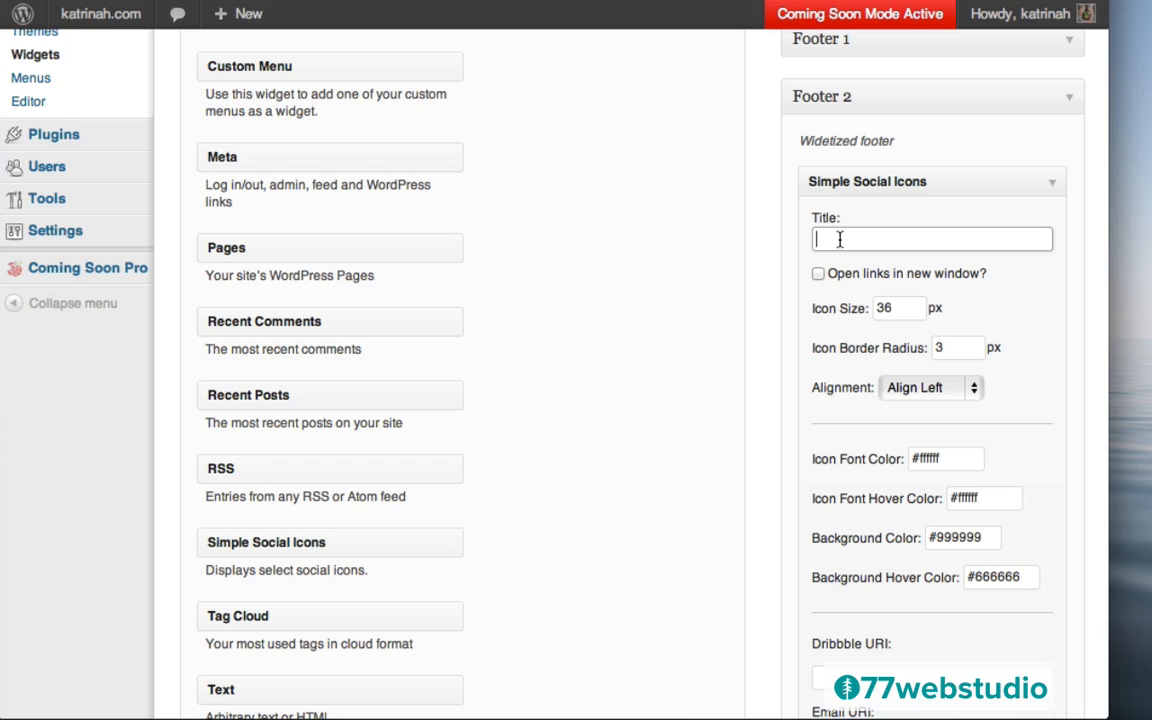
type("Connect on the web")
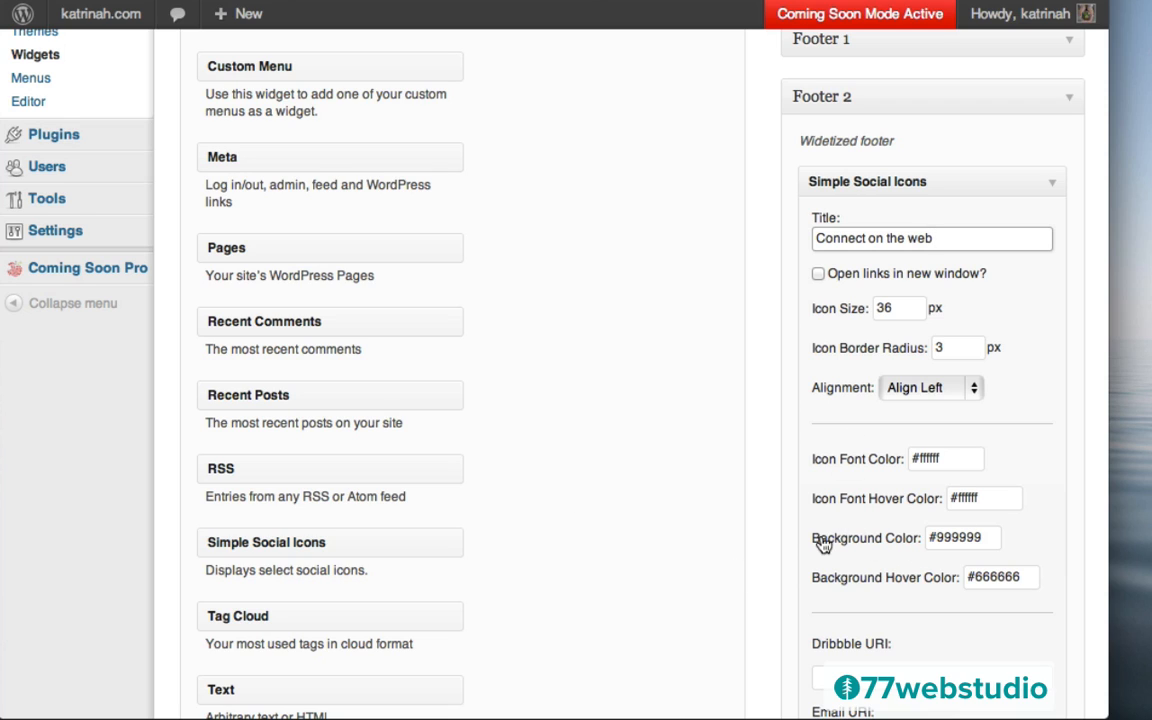
Paste #ff4800 into both the Background Color and Background Hover Color fields
left_click(965, 537)
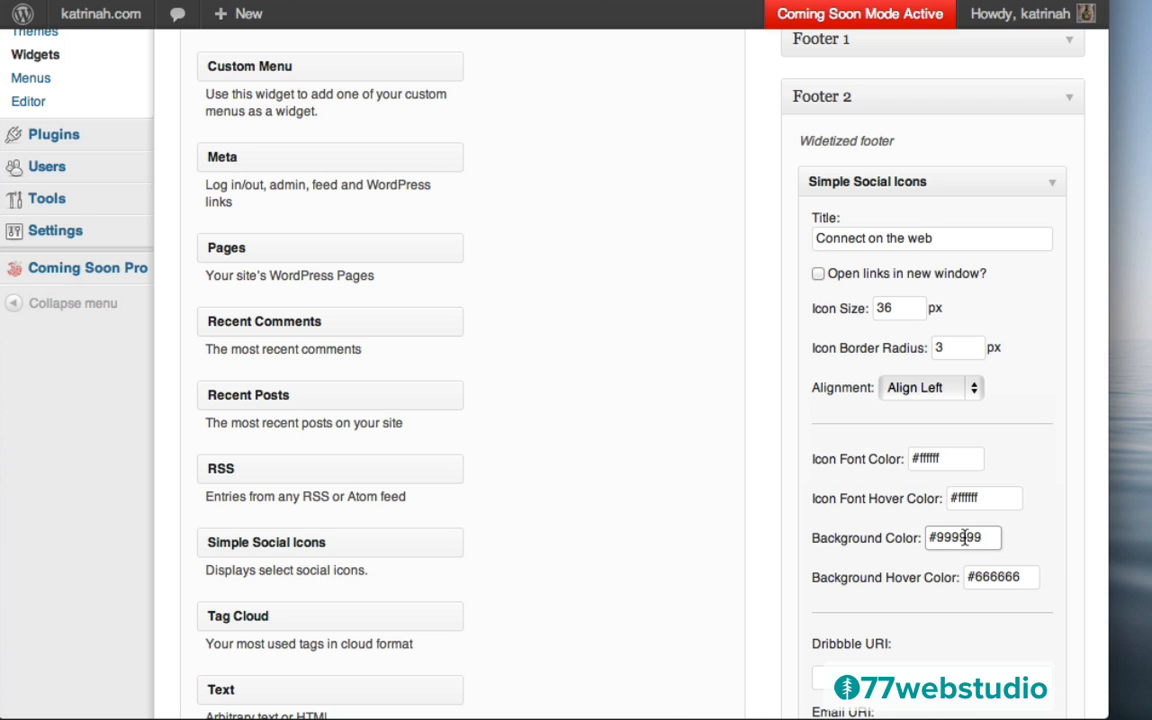
key("super+a")
type("#ff4800")
left_click(985, 579)
key("super+a")
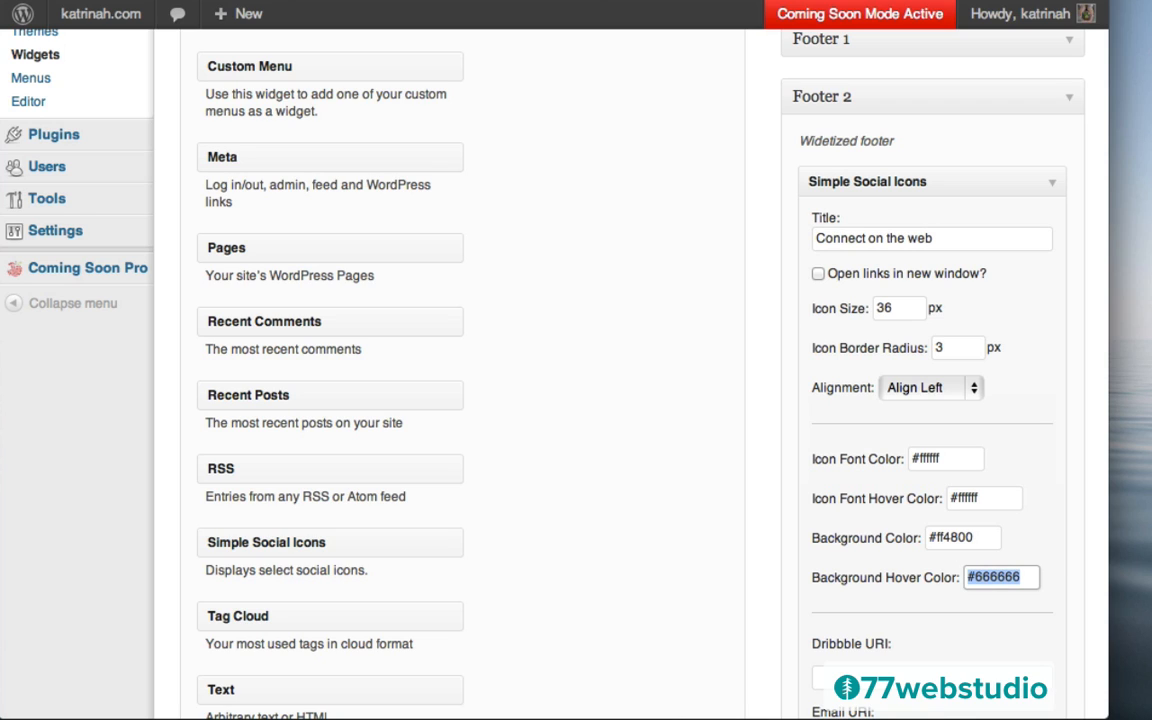
type("#ff4800")
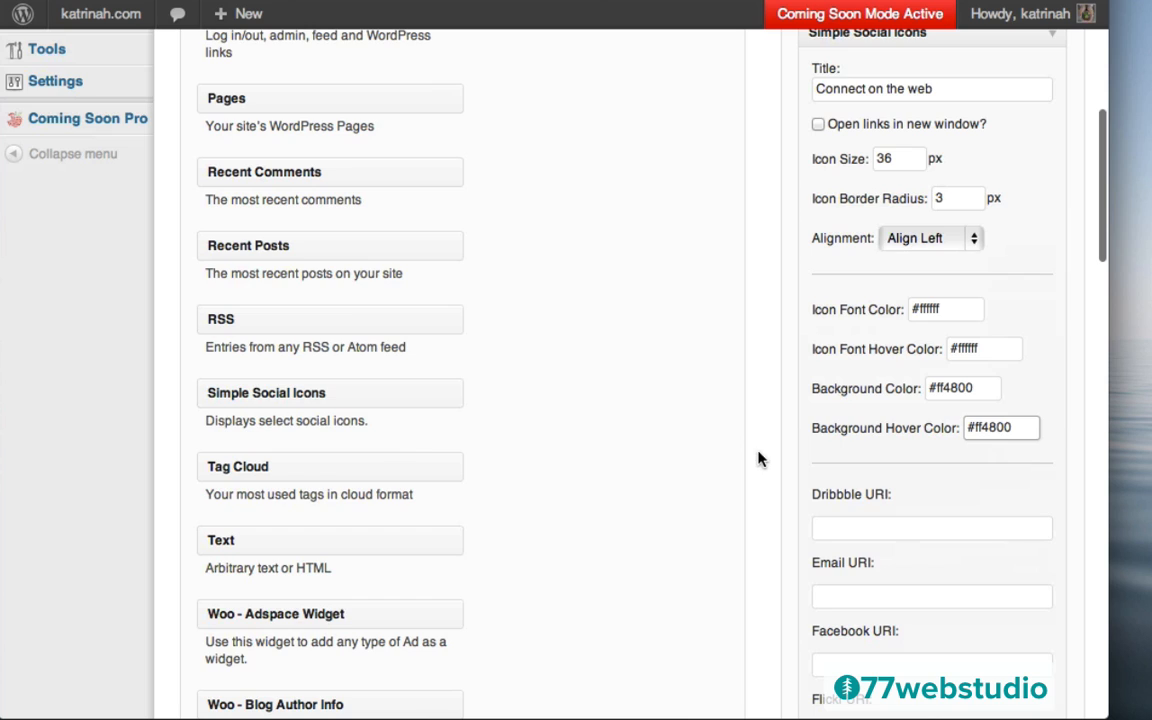
scroll(769, 463, "down", 5)
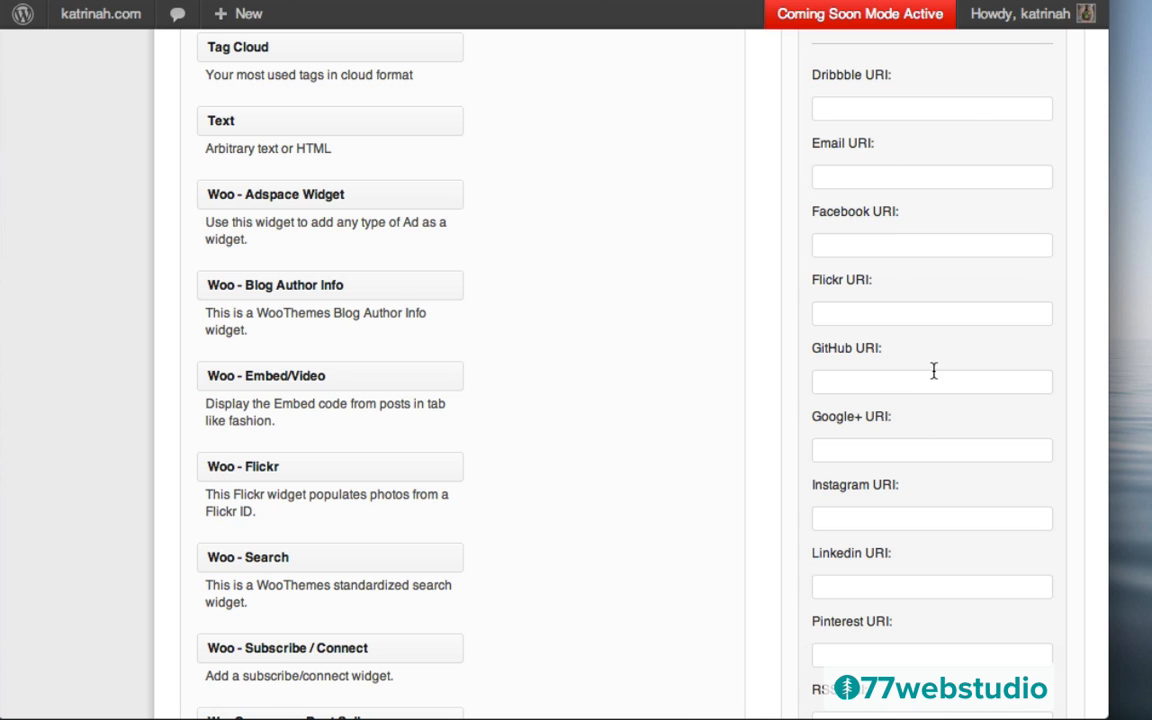
scroll(789, 360, "down", 5)
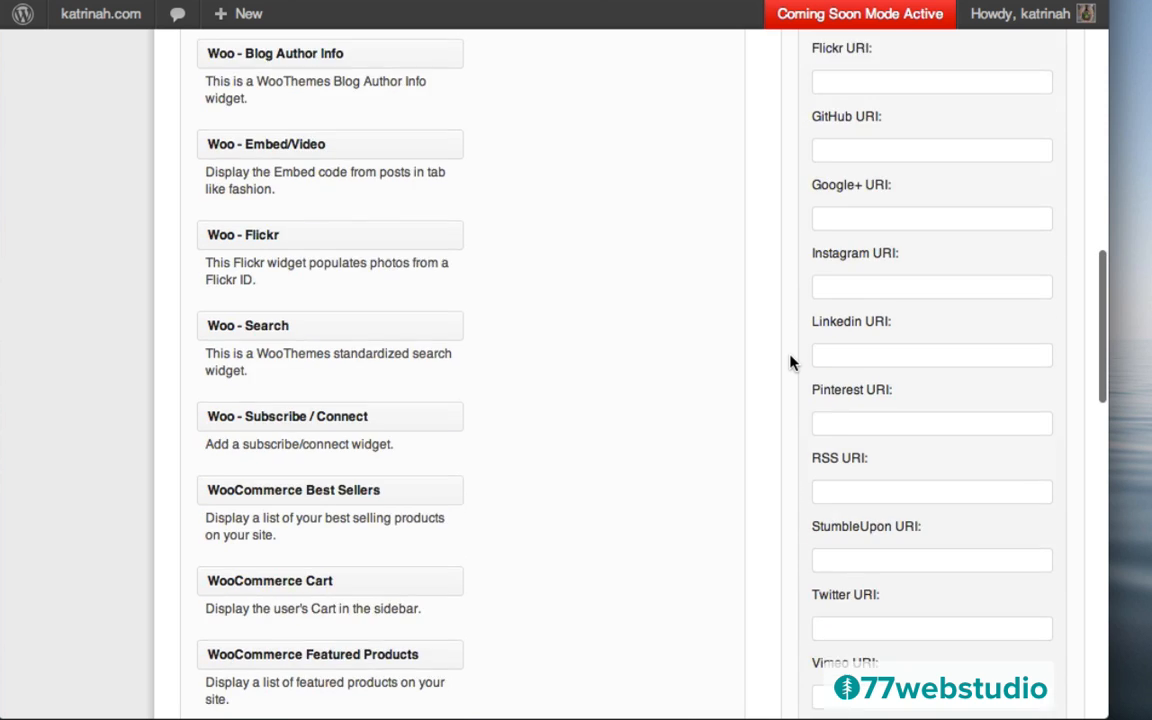
Enter the studio's Twitter profile URL and a matching YouTube URL
scroll(793, 364, "down", 1)
left_click(848, 408)
type("http://twitter.com/77webstudio")
left_click(830, 548)
type("http://twitter.com/77webstudio")
left_click_drag(882, 548, 848, 548)
type("youtube")
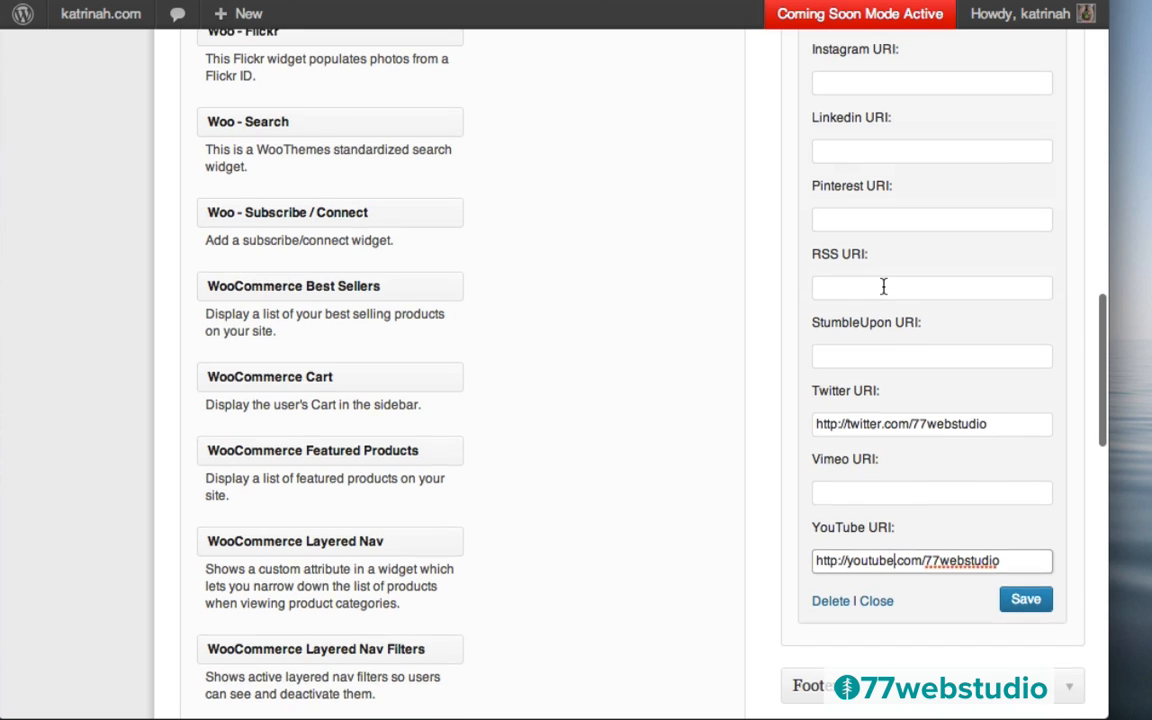
Fill in the Pinterest link and a plus.google.com Google+ link
scroll(882, 285, "up", 4)
left_click(842, 480)
type("http://twitter.com/77webstudio")
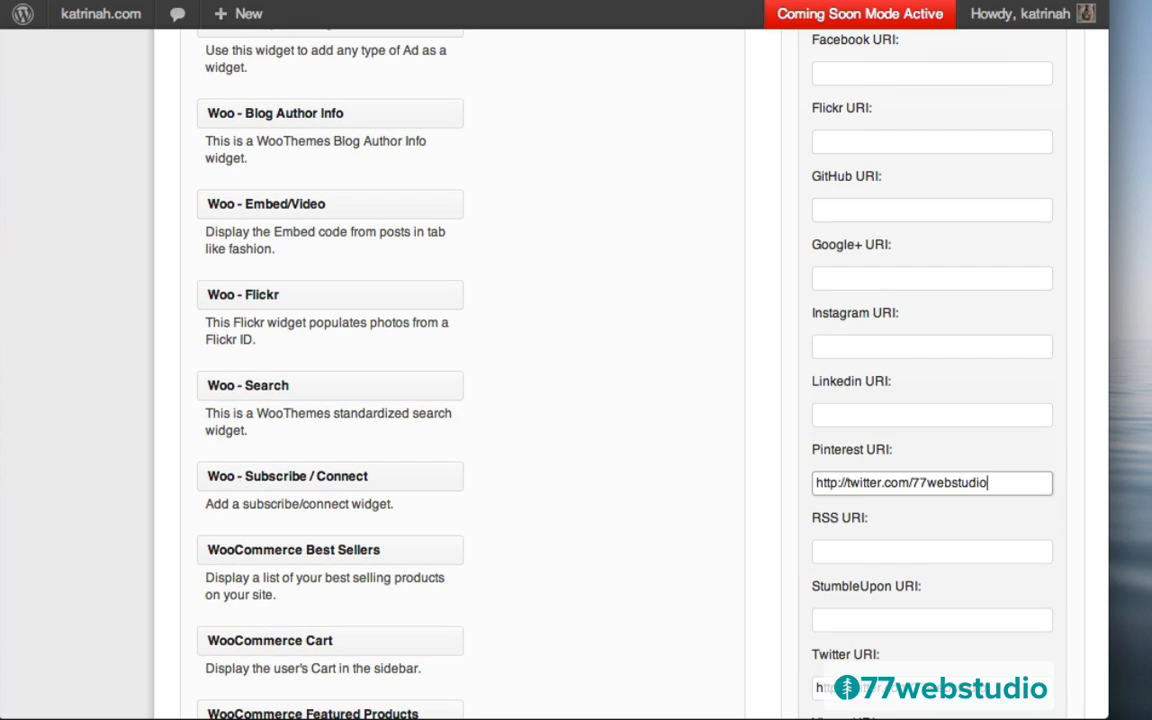
scroll(890, 430, "up", 5)
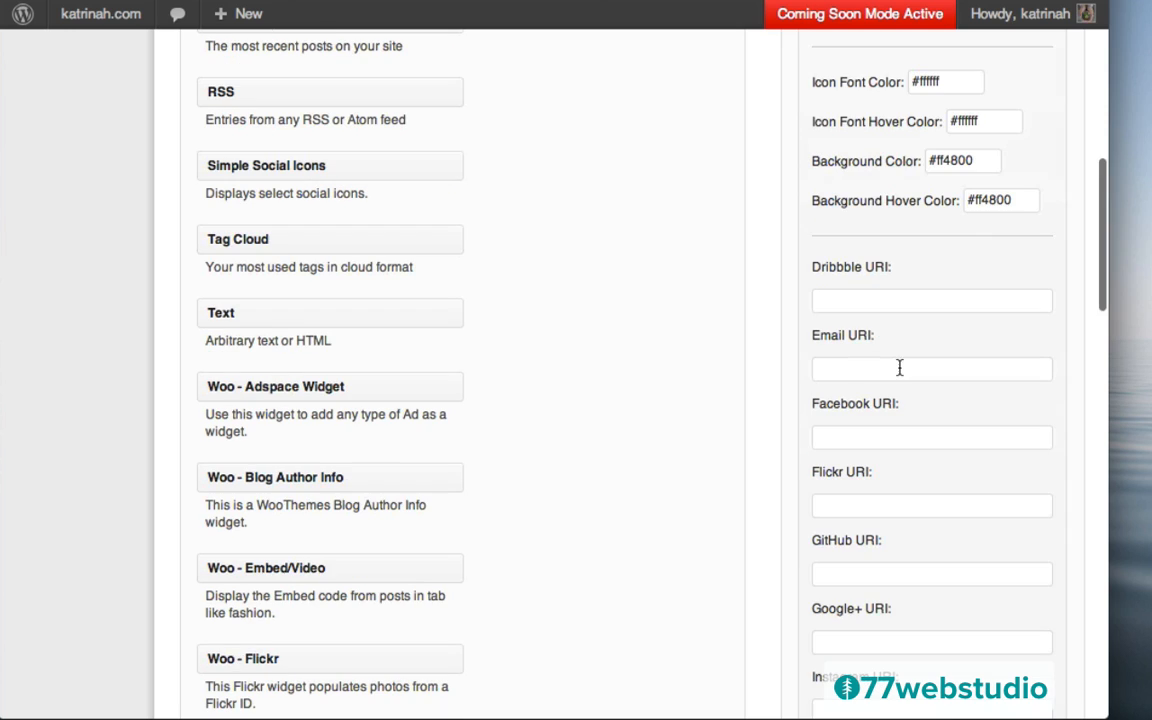
scroll(866, 498, "down", 3)
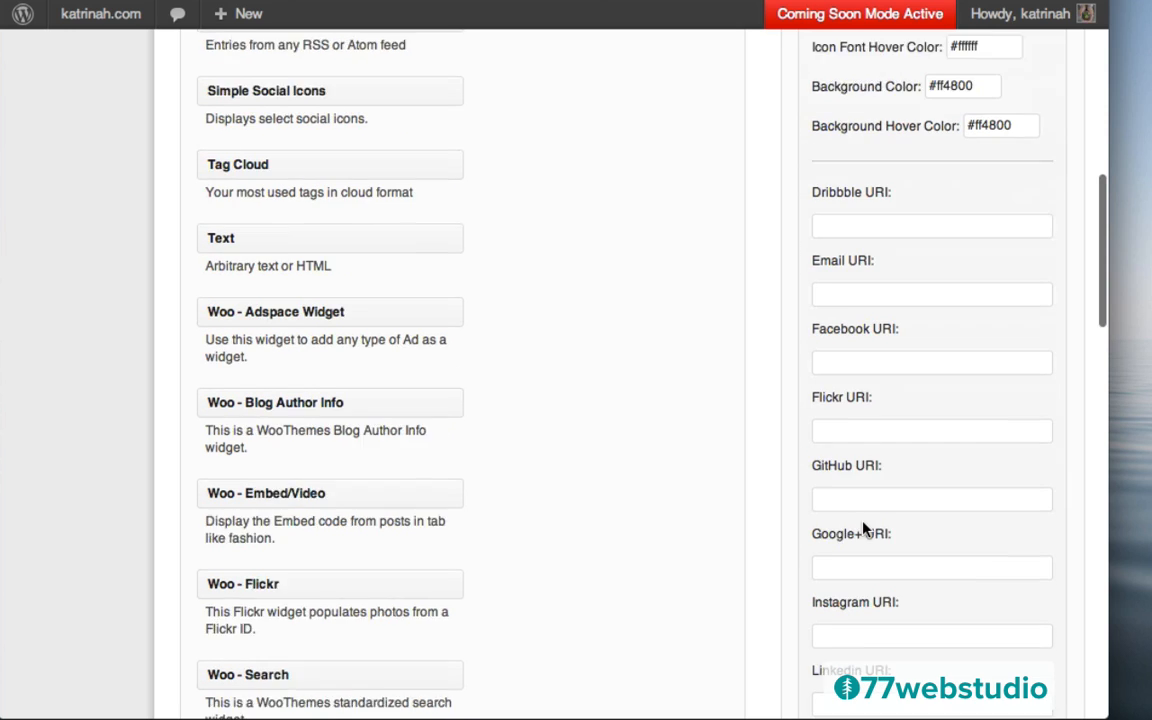
left_click(838, 497)
type("p")
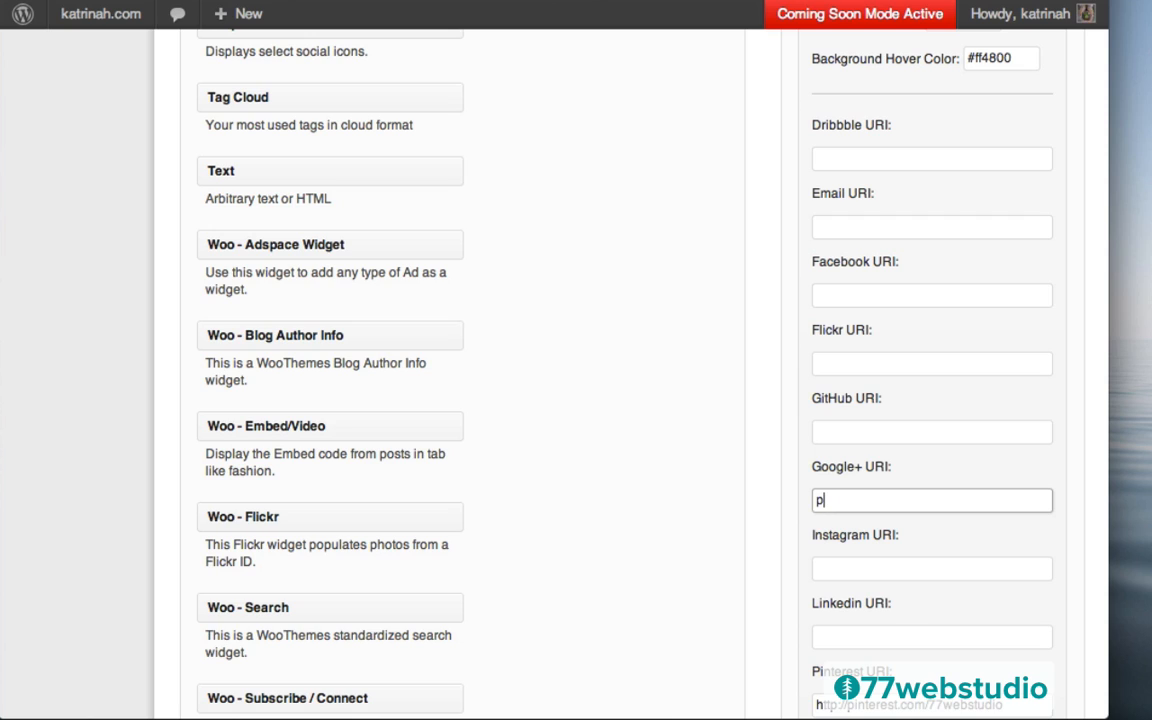
type("l;us.google.com")
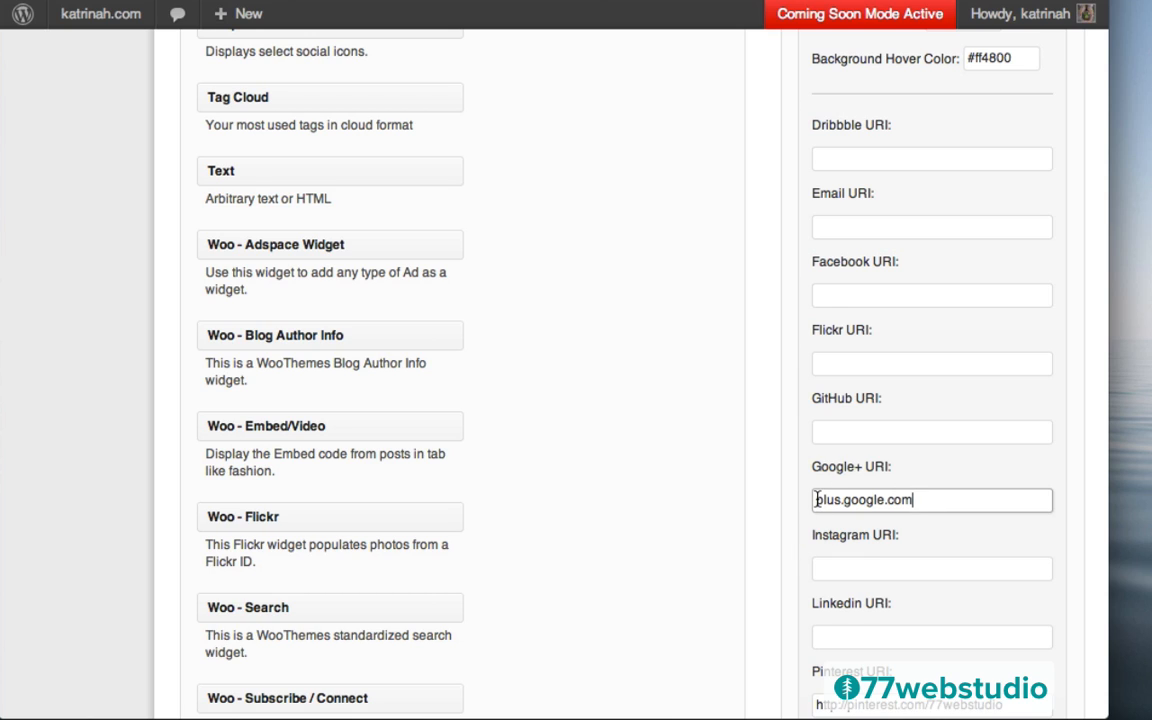
type("http://")
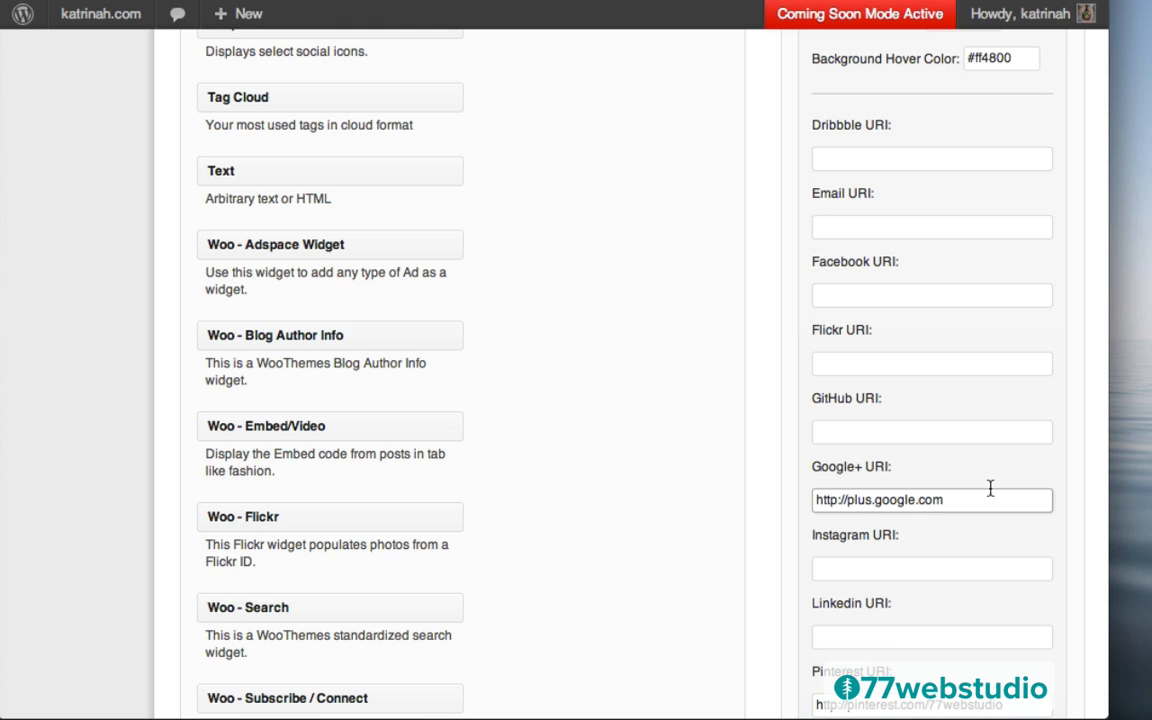
Save the Simple Social Icons widget settings
scroll(795, 508, "down", 4)
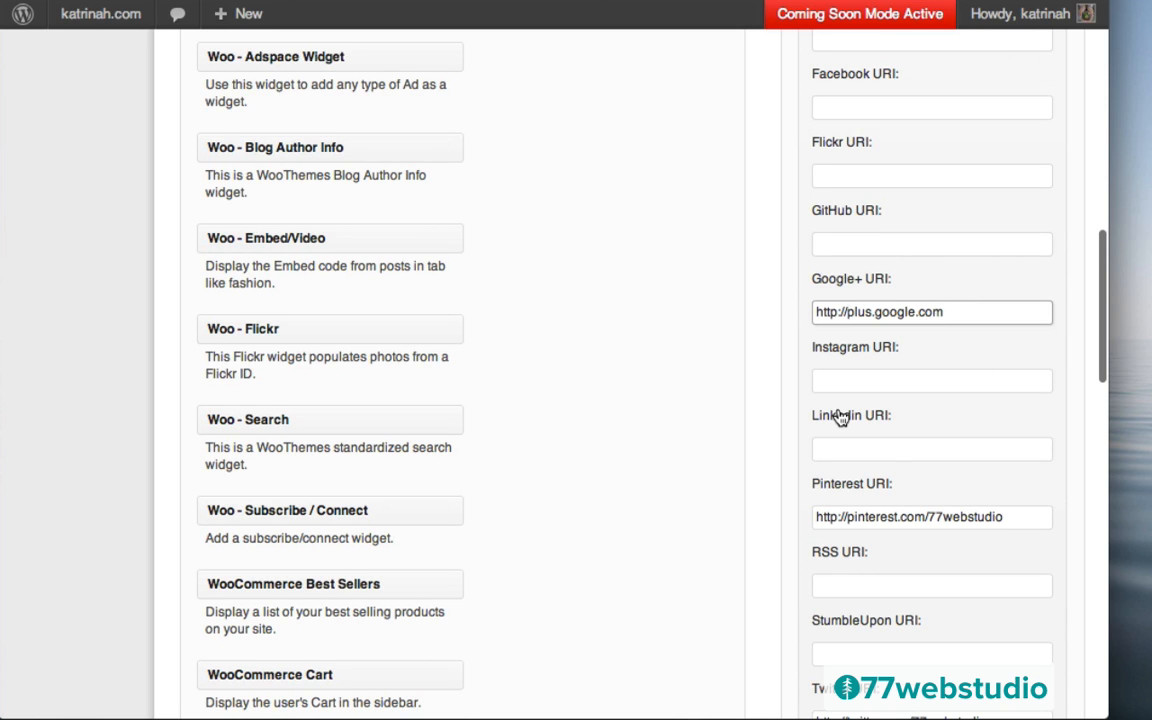
scroll(838, 417, "down", 6)
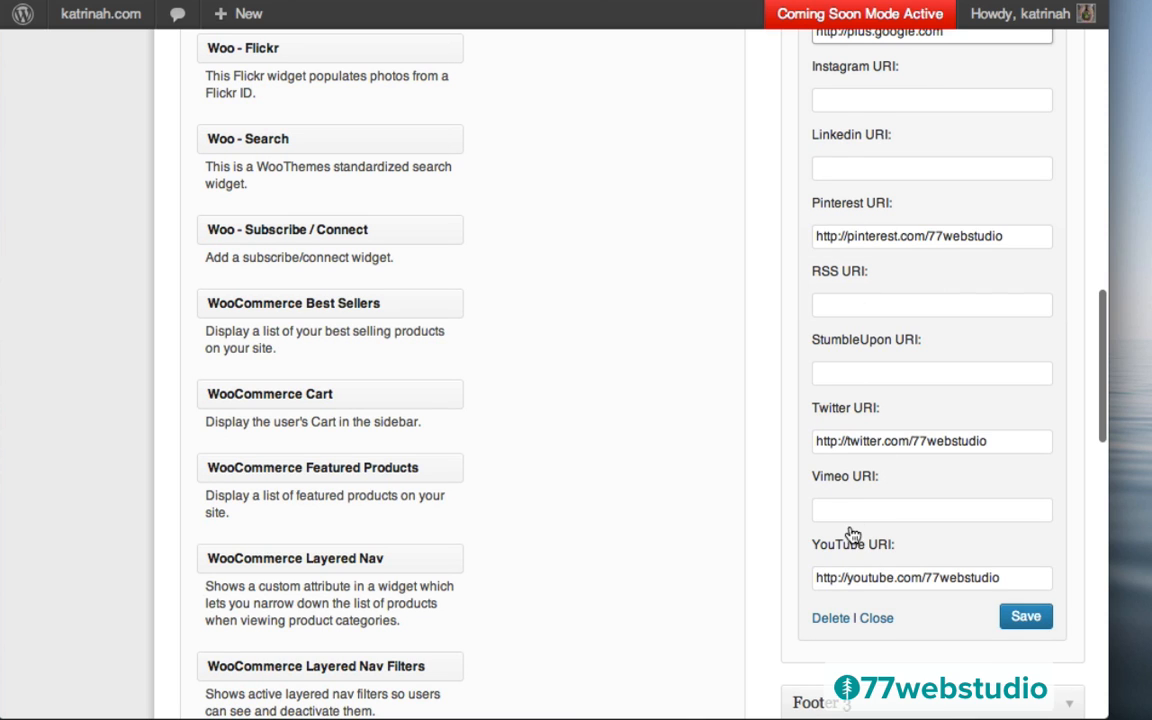
scroll(785, 365, "down", 3)
scroll(785, 365, "down", 1)
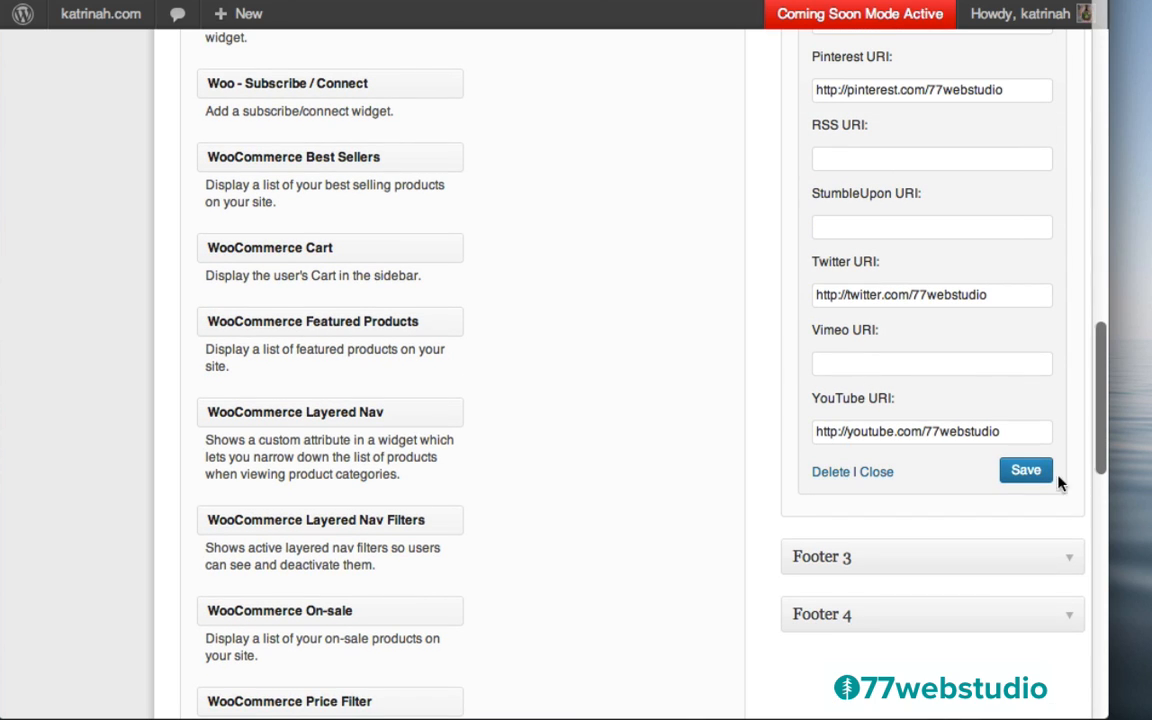
left_click(1025, 478)
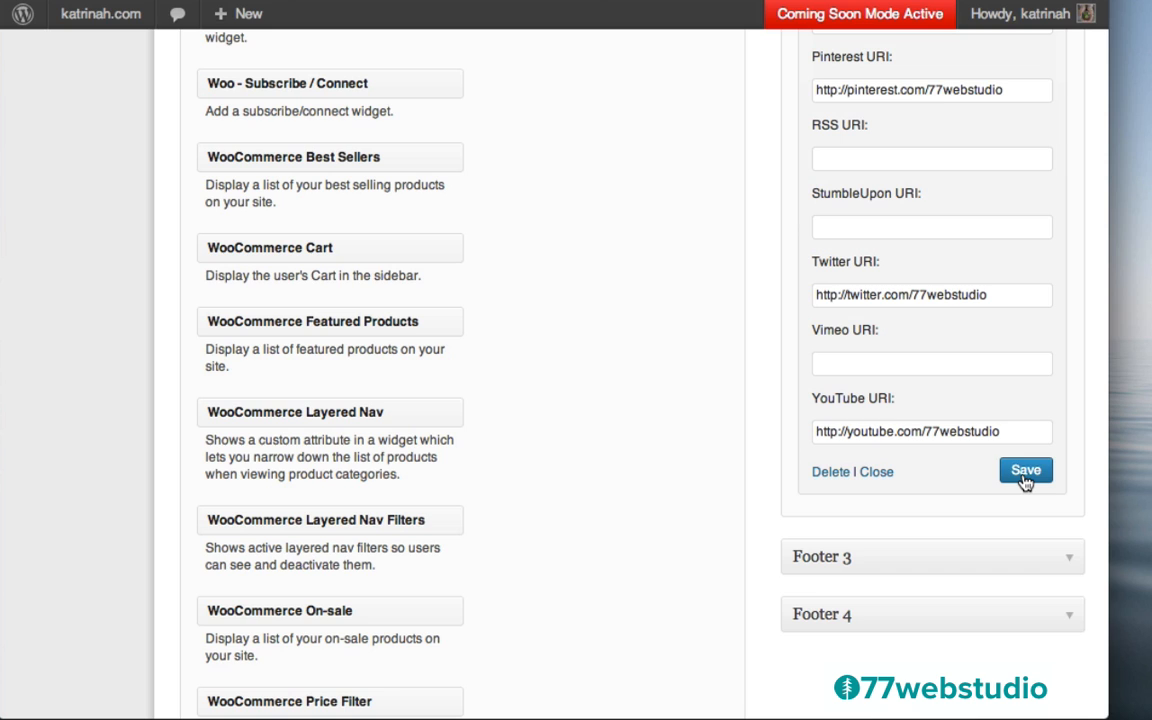
scroll(700, 440, "up", 10)
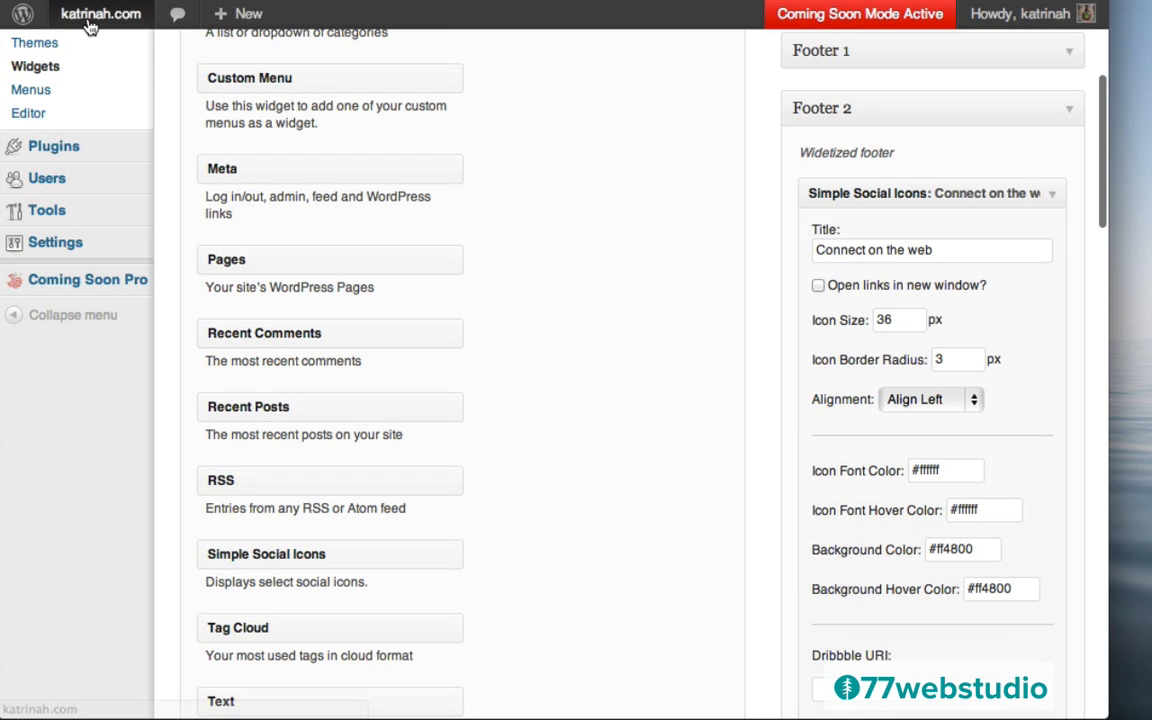
Visit the live site and scroll down to the footer's four orange Connect on the web icons
left_click(103, 51)
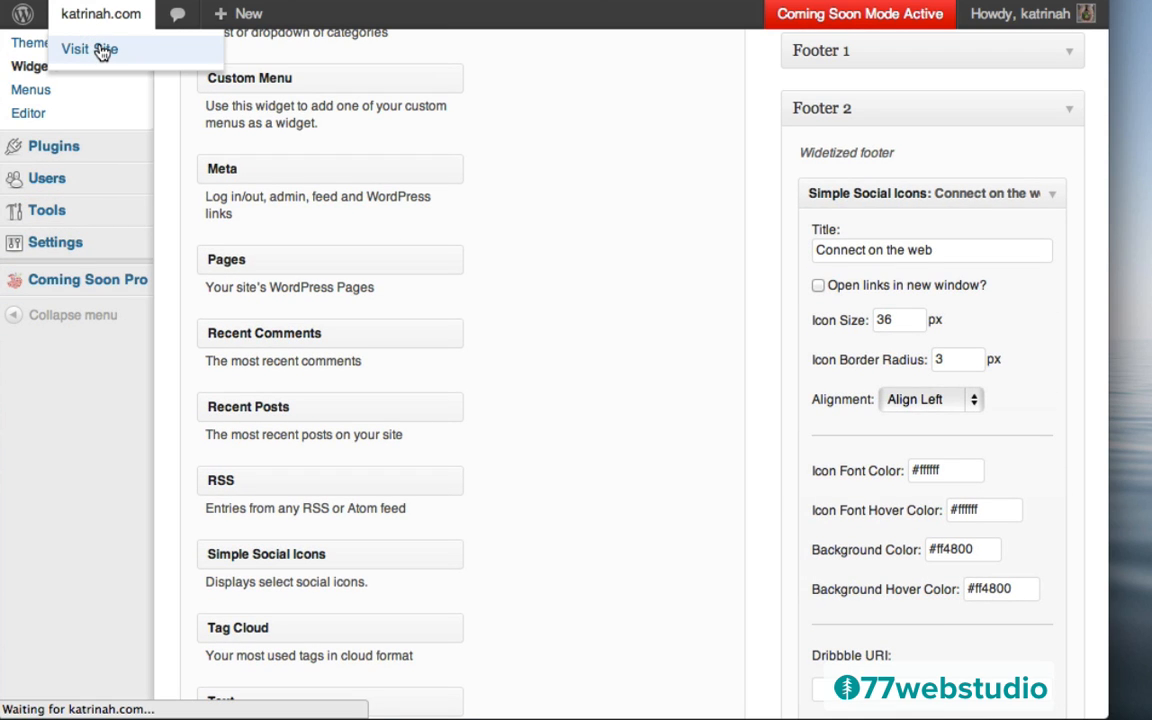
scroll(31, 350, "down", 15)
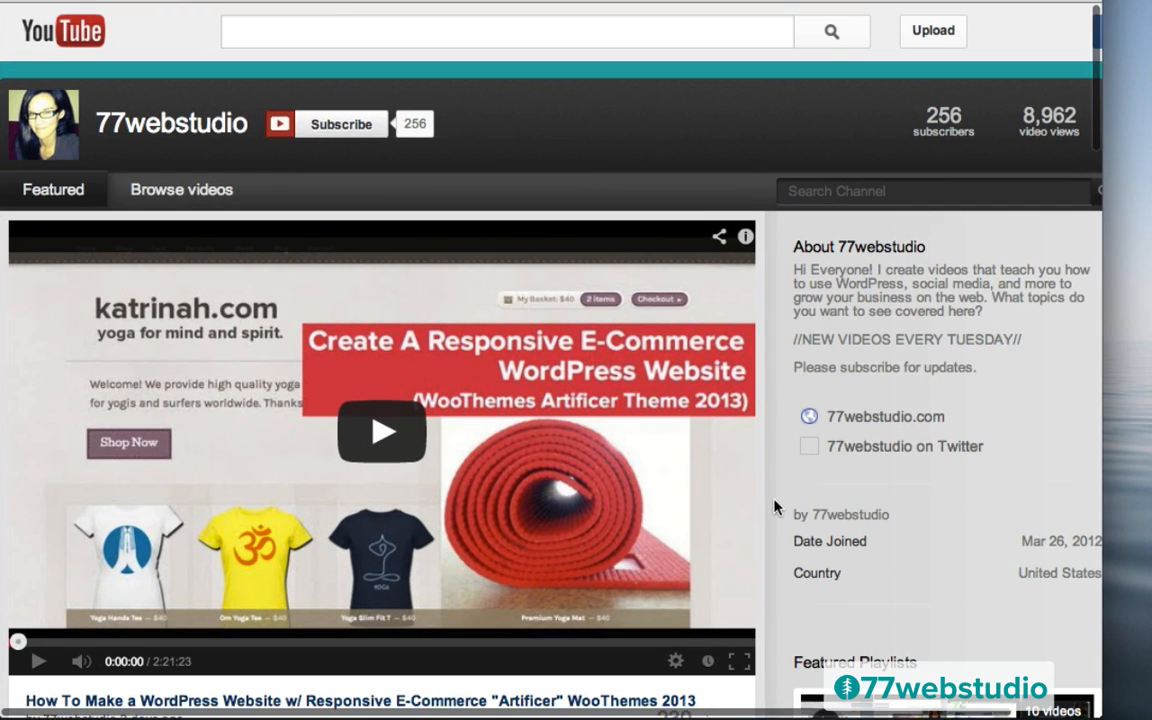
scroll(775, 507, "down", 10)
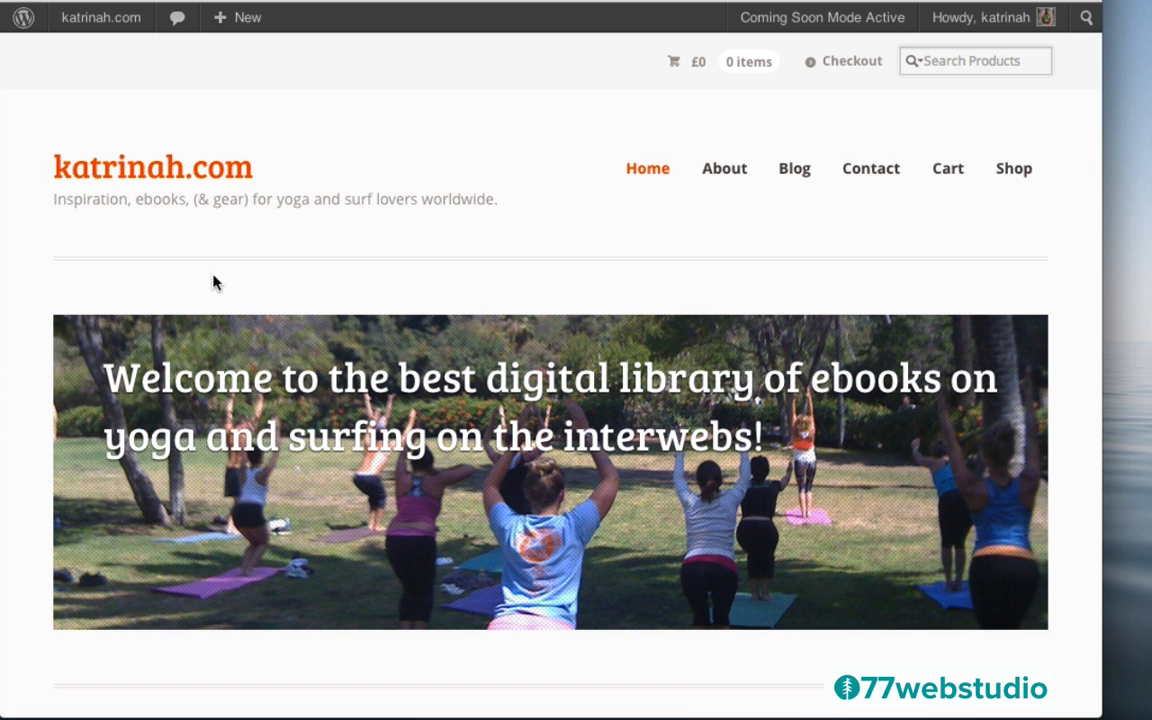
scroll(465, 219, "down", 8)
scroll(465, 219, "down", 10)
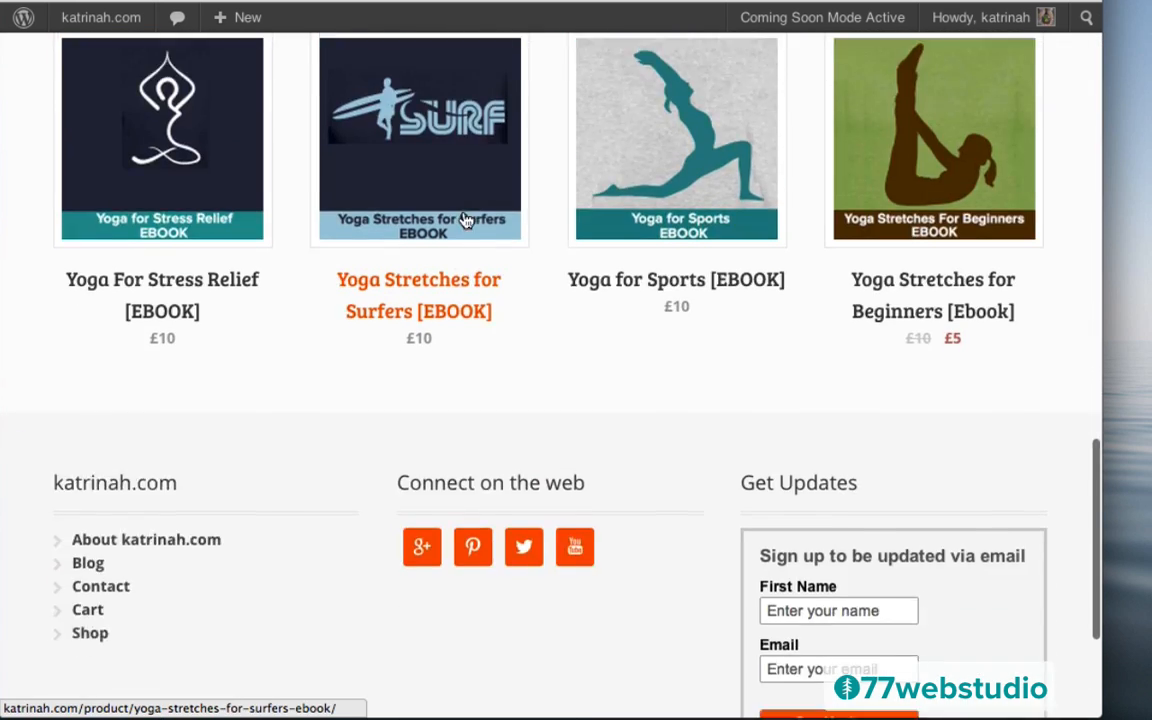
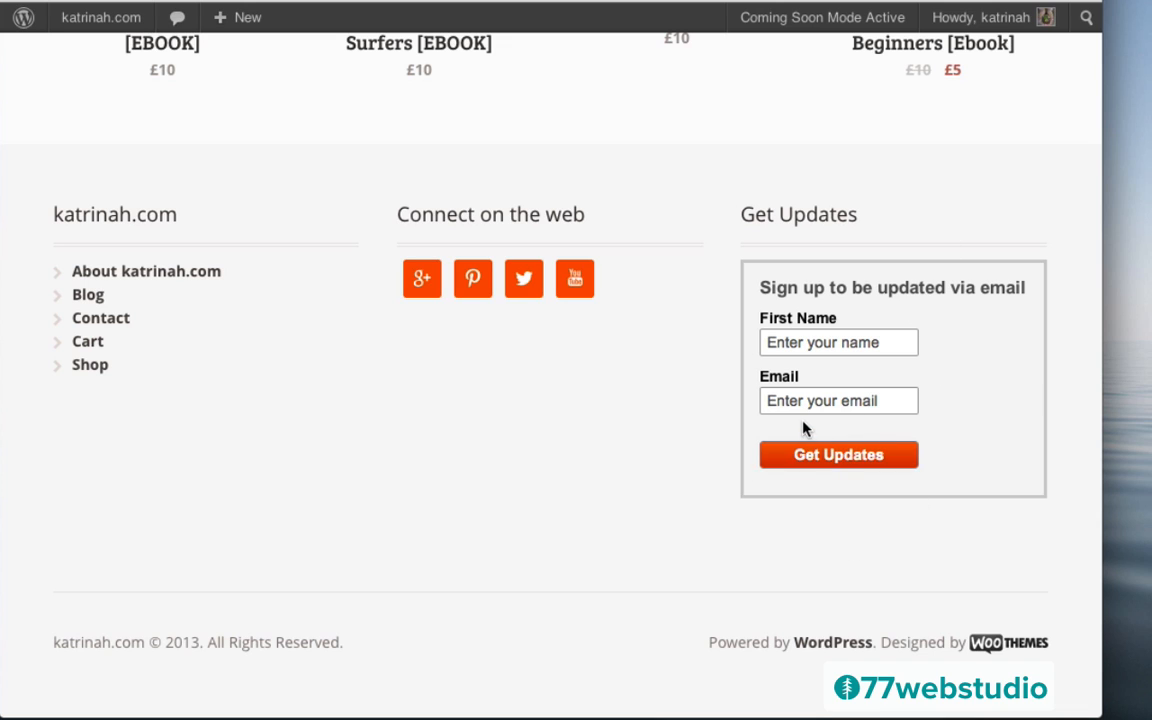
Leave the site's footer and go to the admin Dashboard through the katrinah.com admin-bar menu
mouse_move(100, 17)
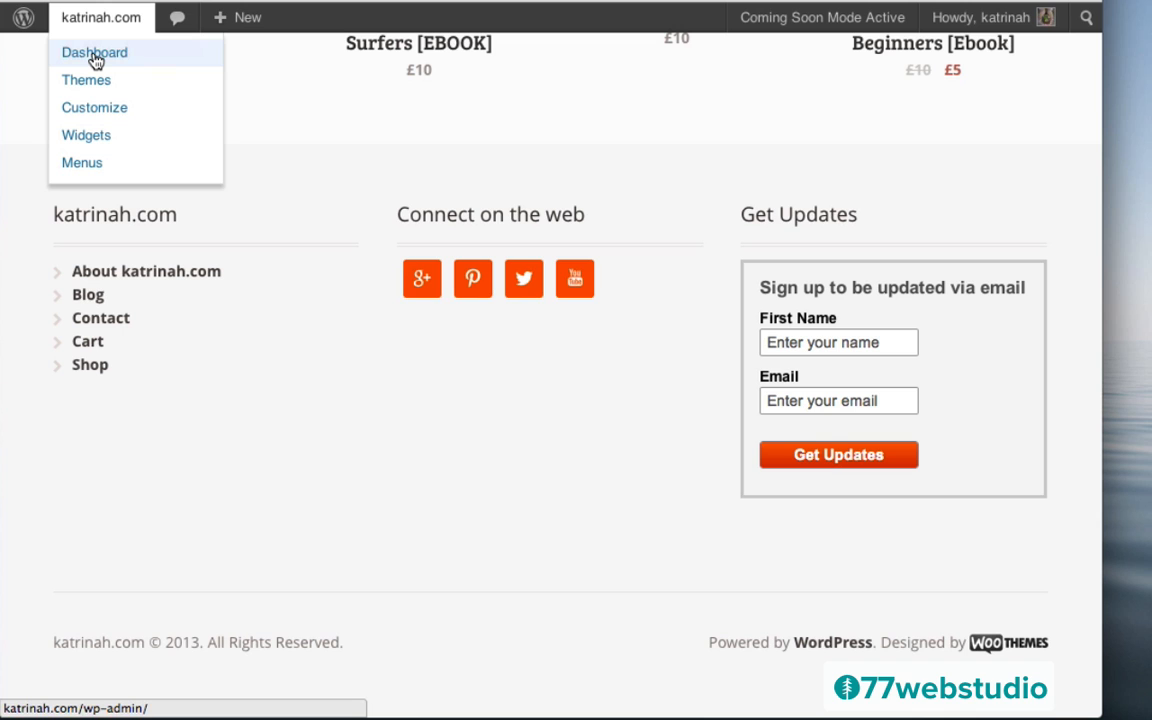
left_click(94, 57)
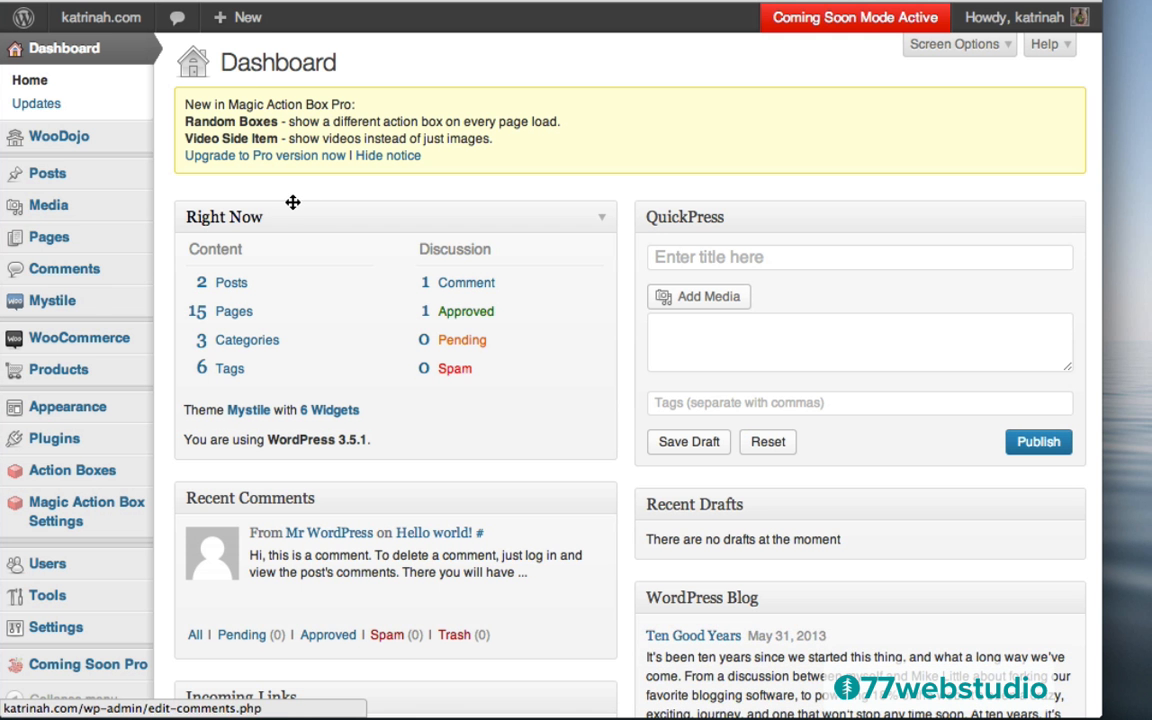
Edit the Magic Action Box My Style style and set its background colour to #f7f7f7
mouse_move(88, 515)
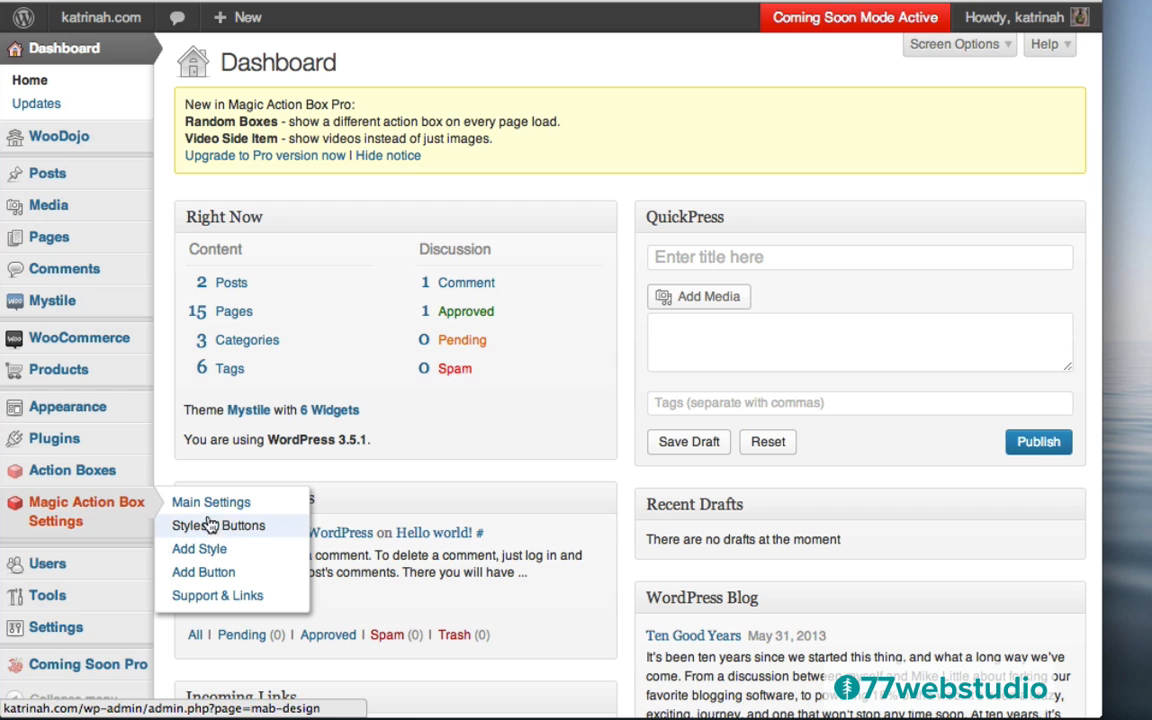
left_click(240, 528)
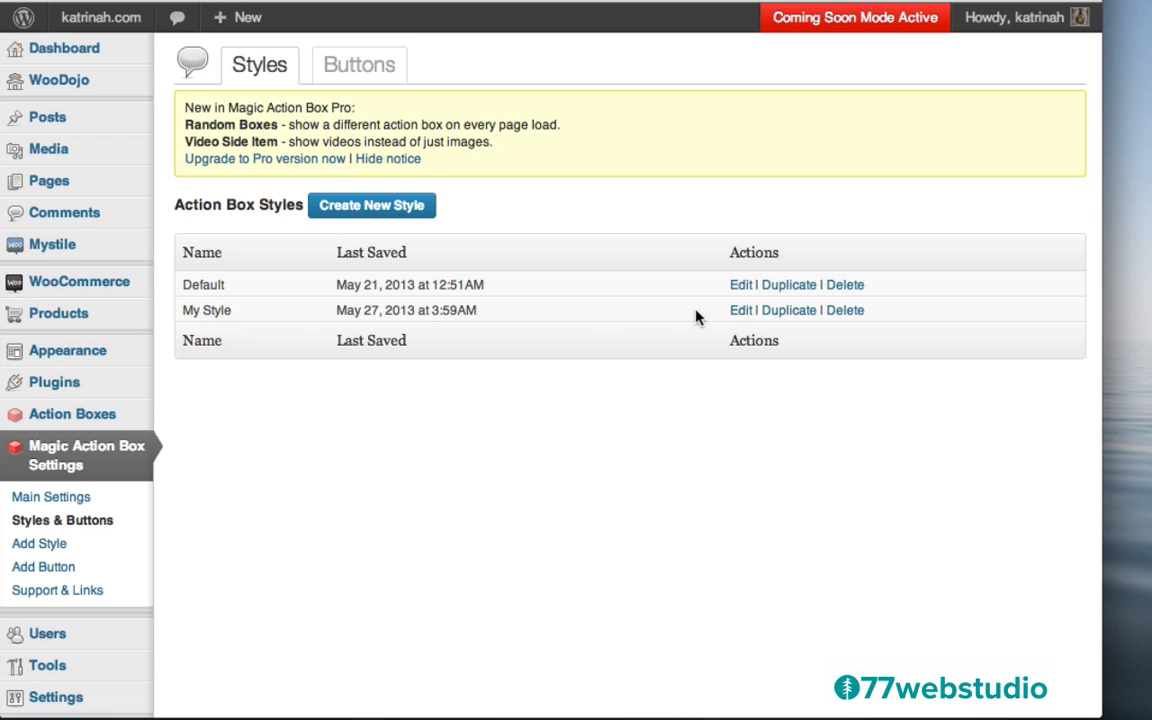
left_click(740, 312)
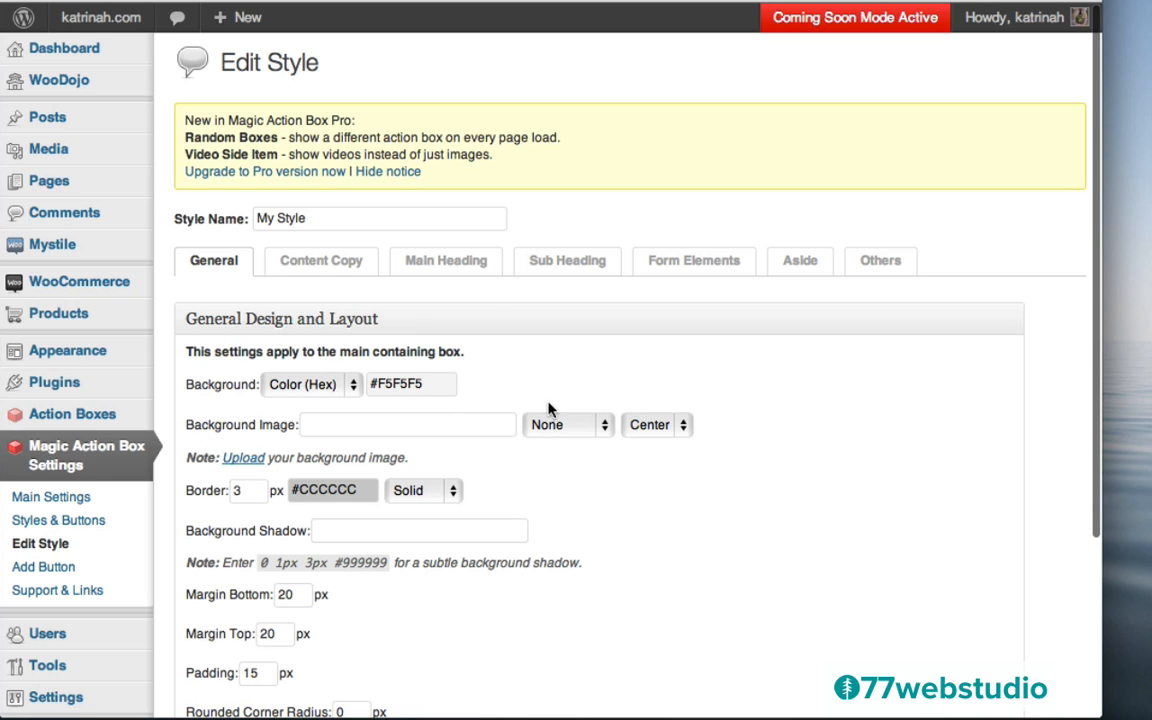
left_click(372, 383)
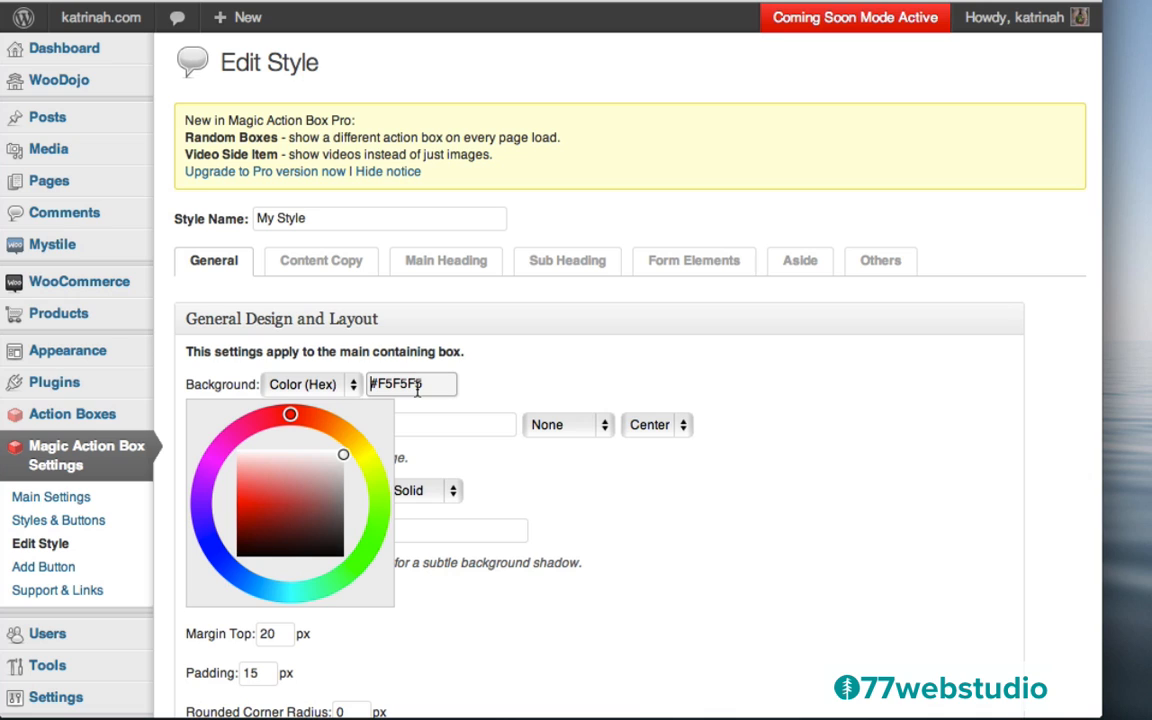
key("super+a")
type("#f7f7f7")
left_click(505, 374)
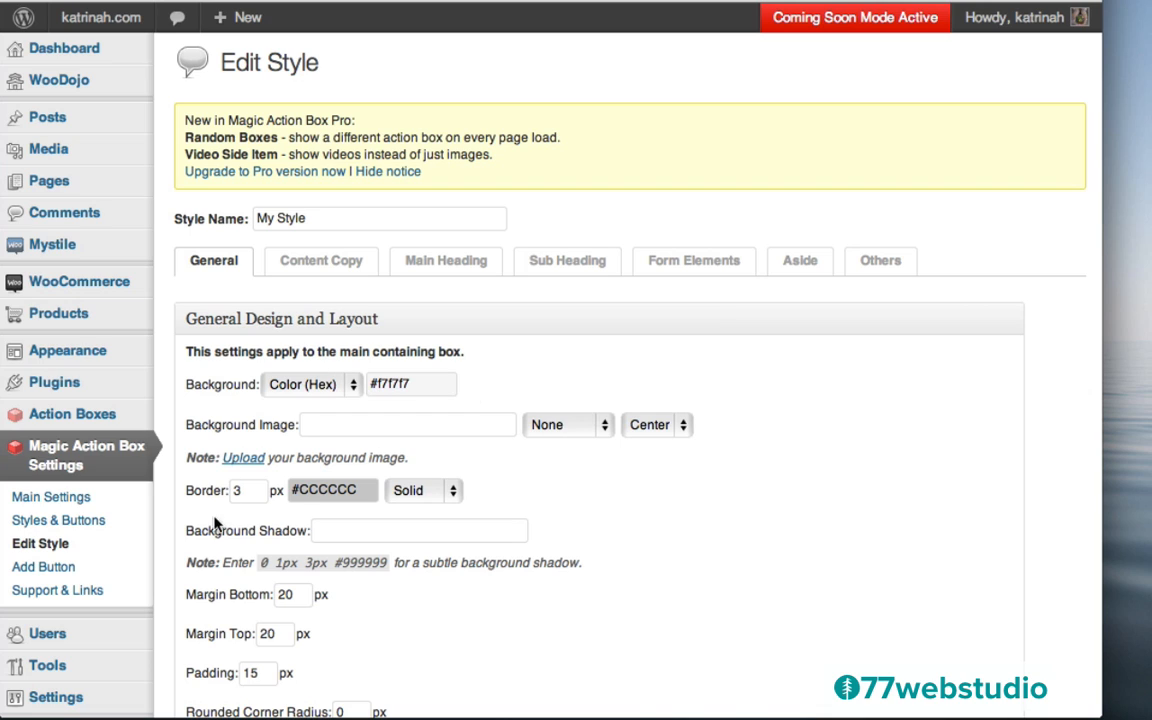
Set the My Style border to 0, save the style, and visit the site
left_click(241, 490)
key("BackSpace")
scroll(670, 535, "down", 5)
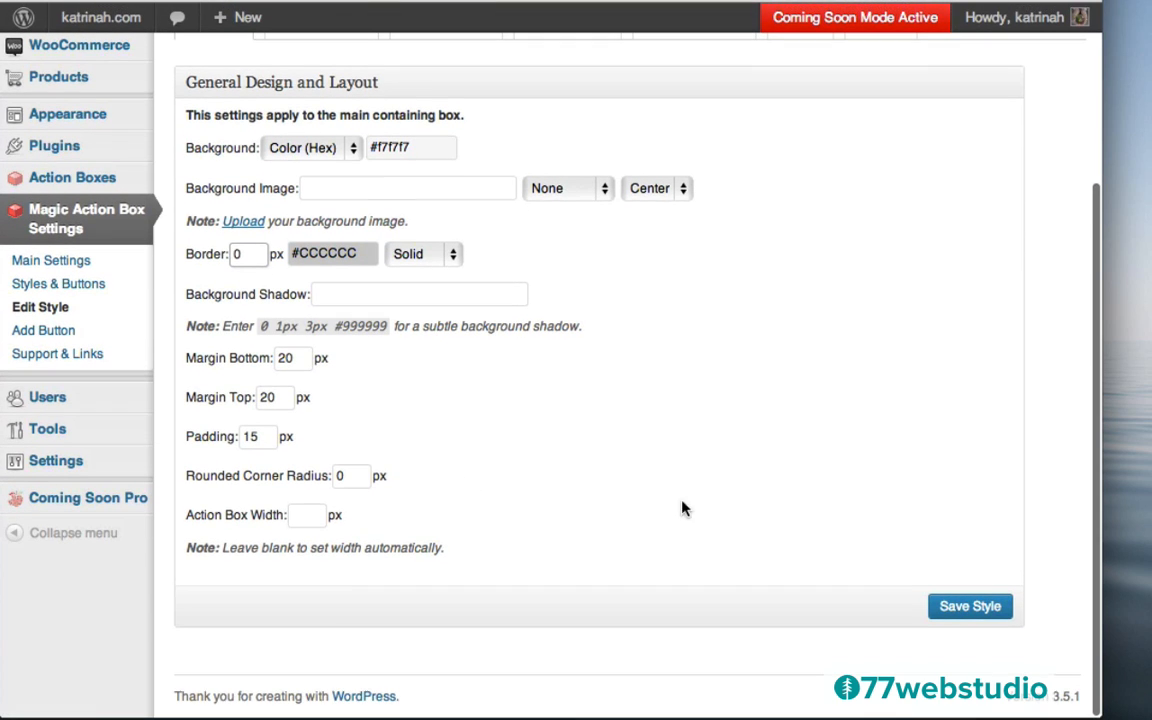
left_click(970, 607)
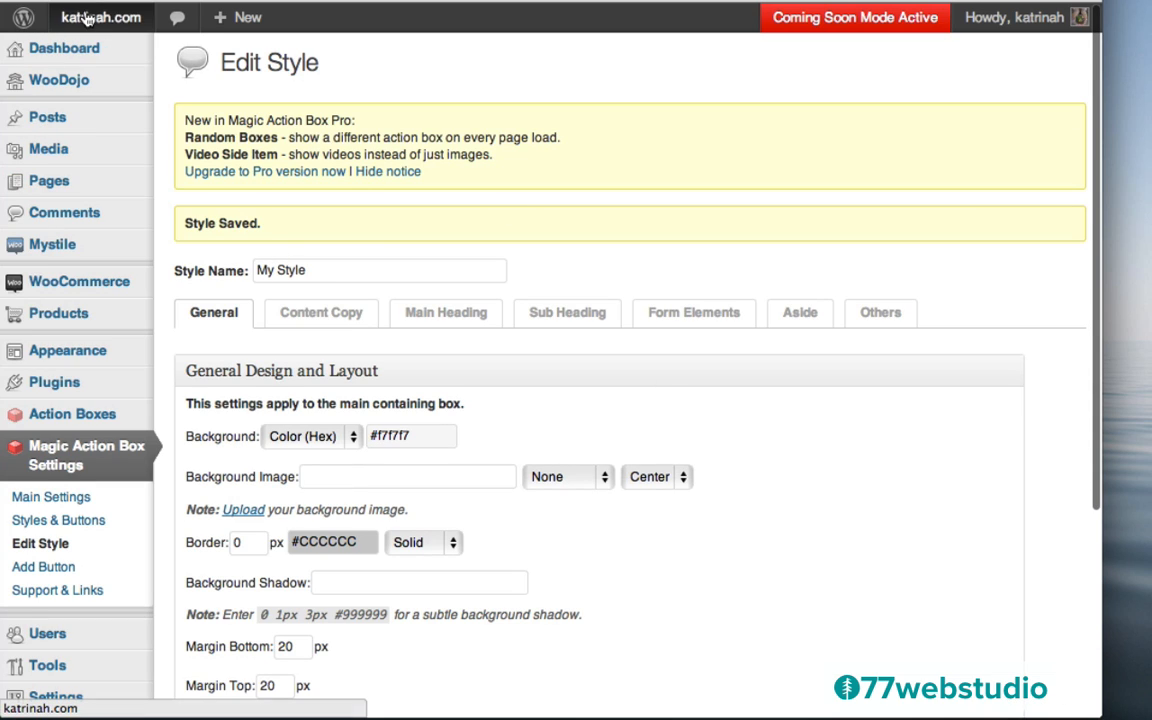
mouse_move(93, 28)
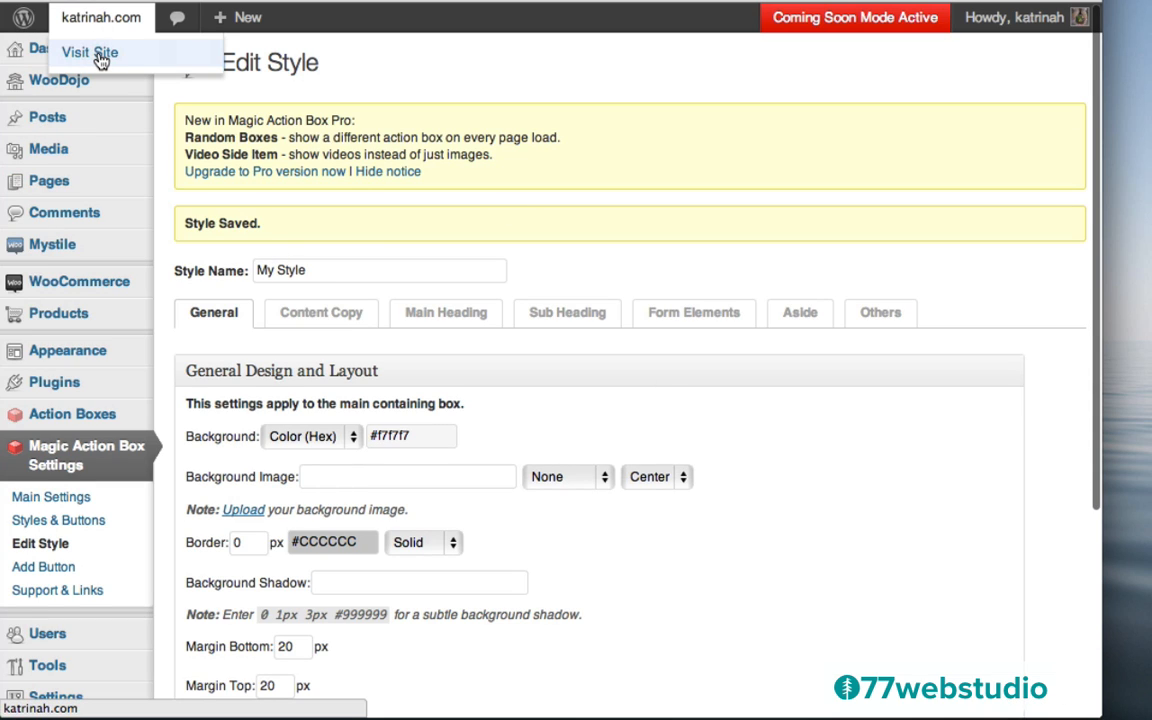
left_click(100, 60)
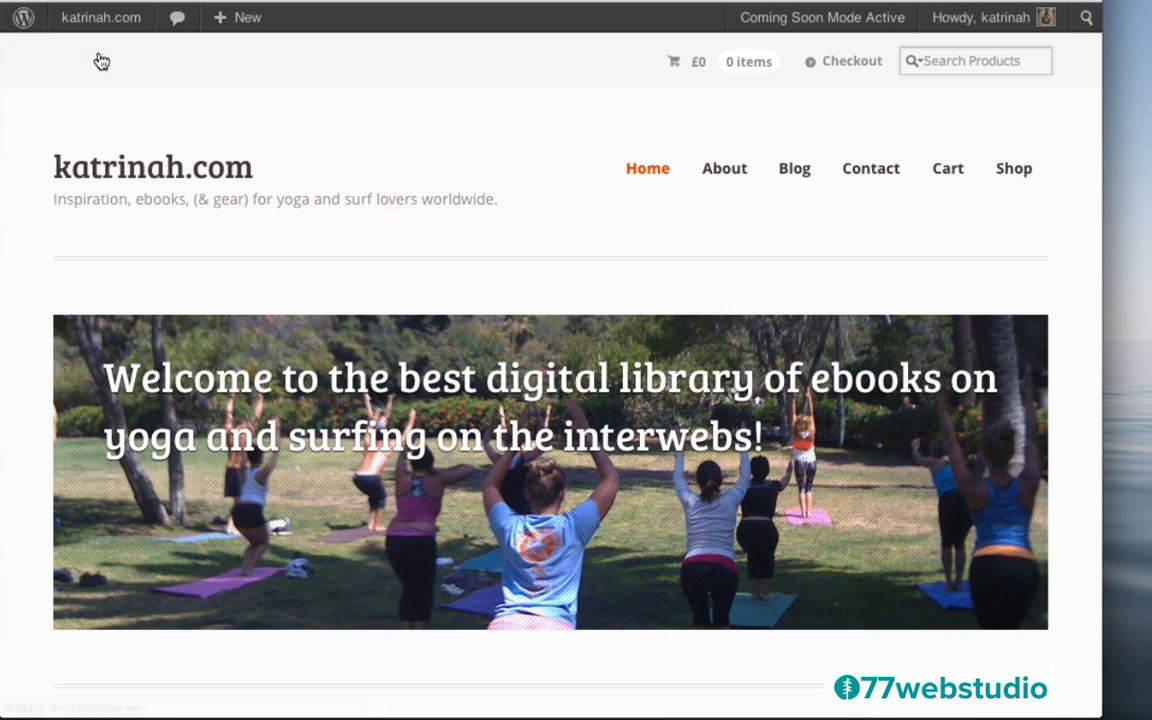
Browse the home page, then open the Blog and the Top Health Benefits of Yoga post
scroll(26, 378, "down", 10)
scroll(26, 378, "down", 6)
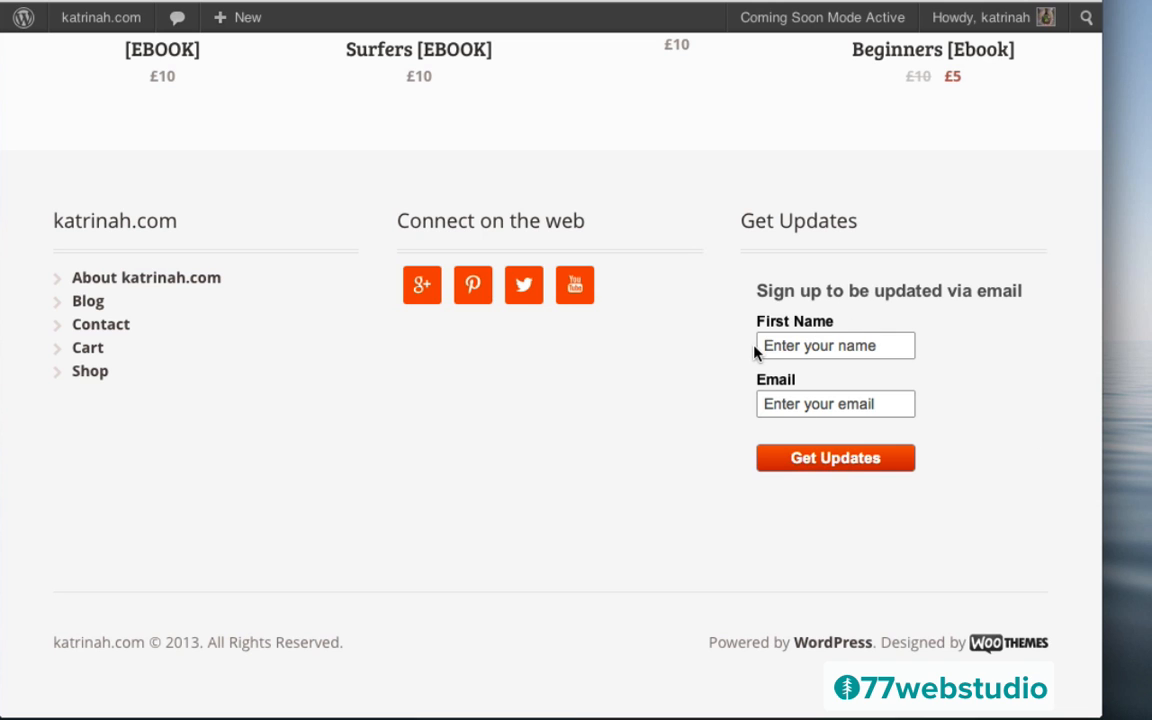
scroll(755, 350, "up", 15)
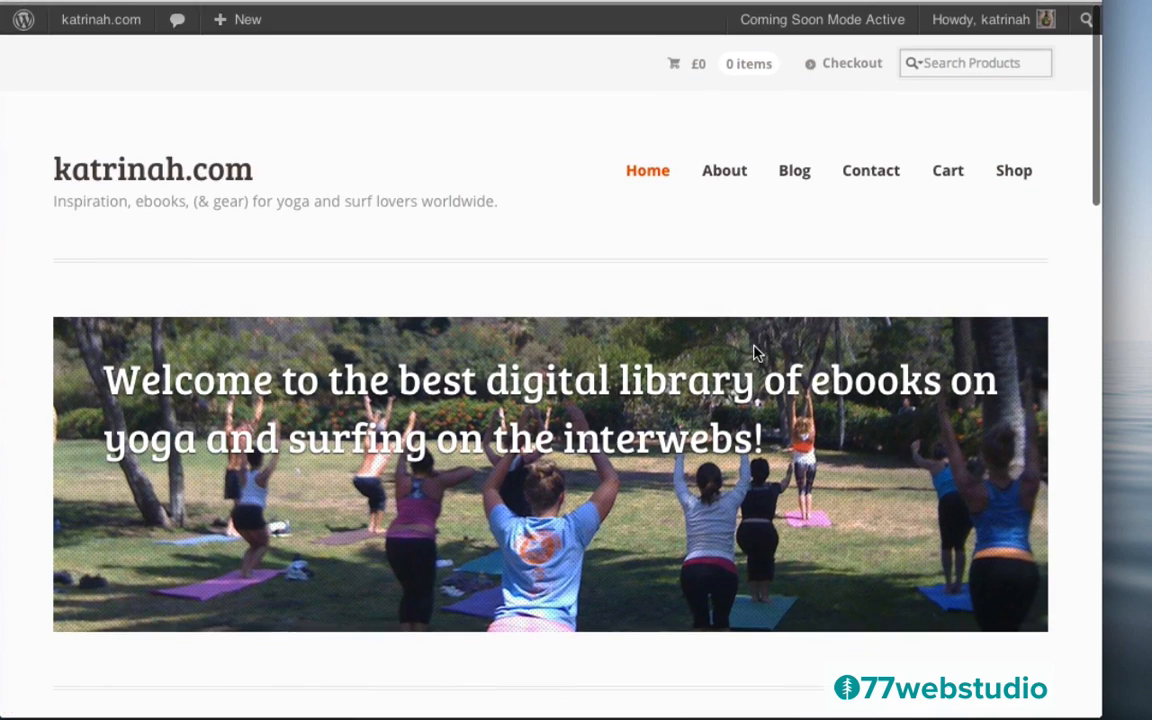
left_click(799, 172)
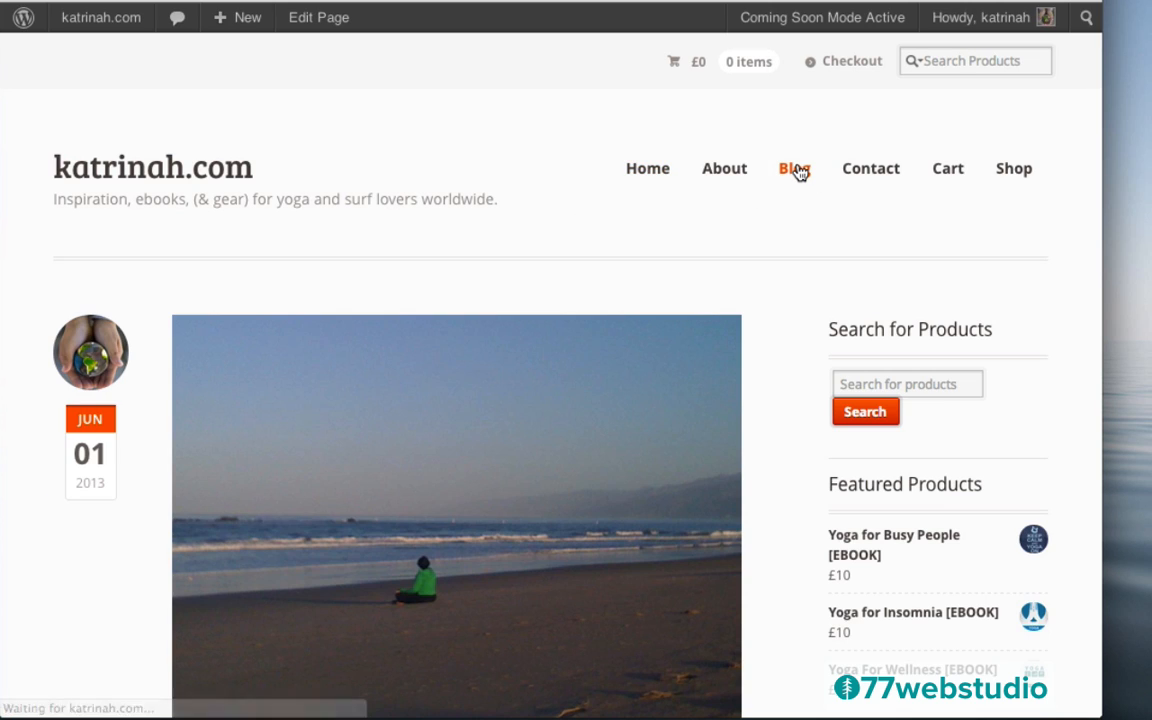
scroll(763, 452, "down", 10)
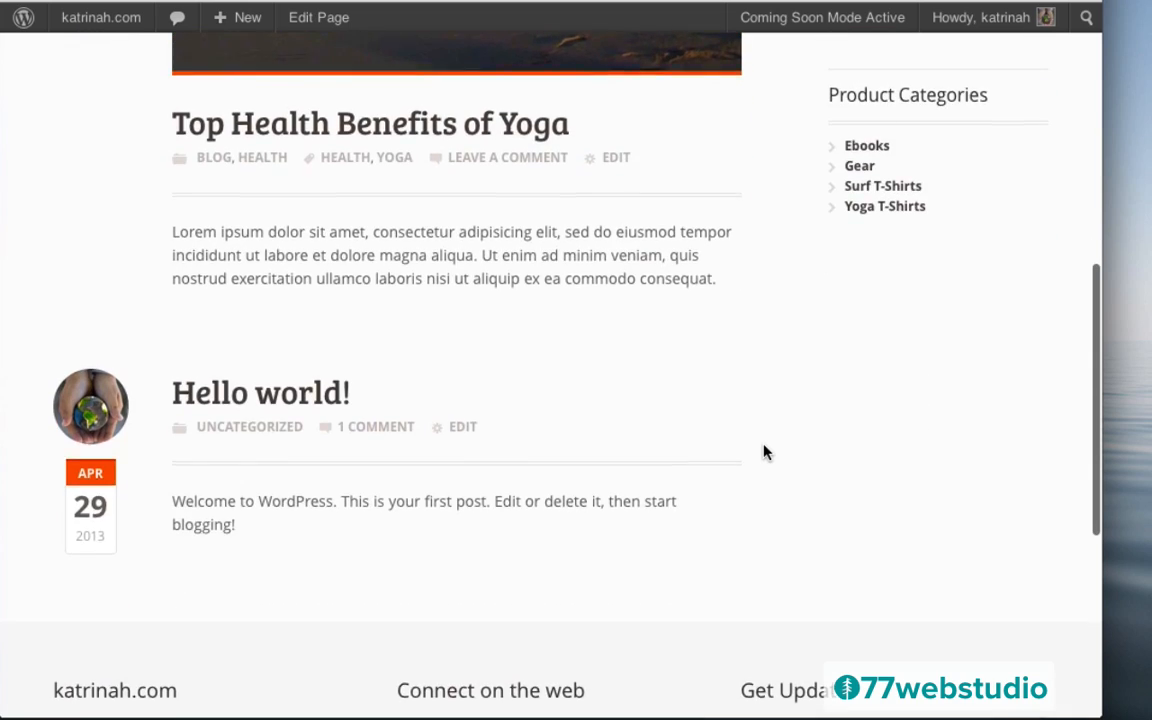
scroll(764, 452, "up", 7)
scroll(764, 452, "down", 5)
left_click(379, 361)
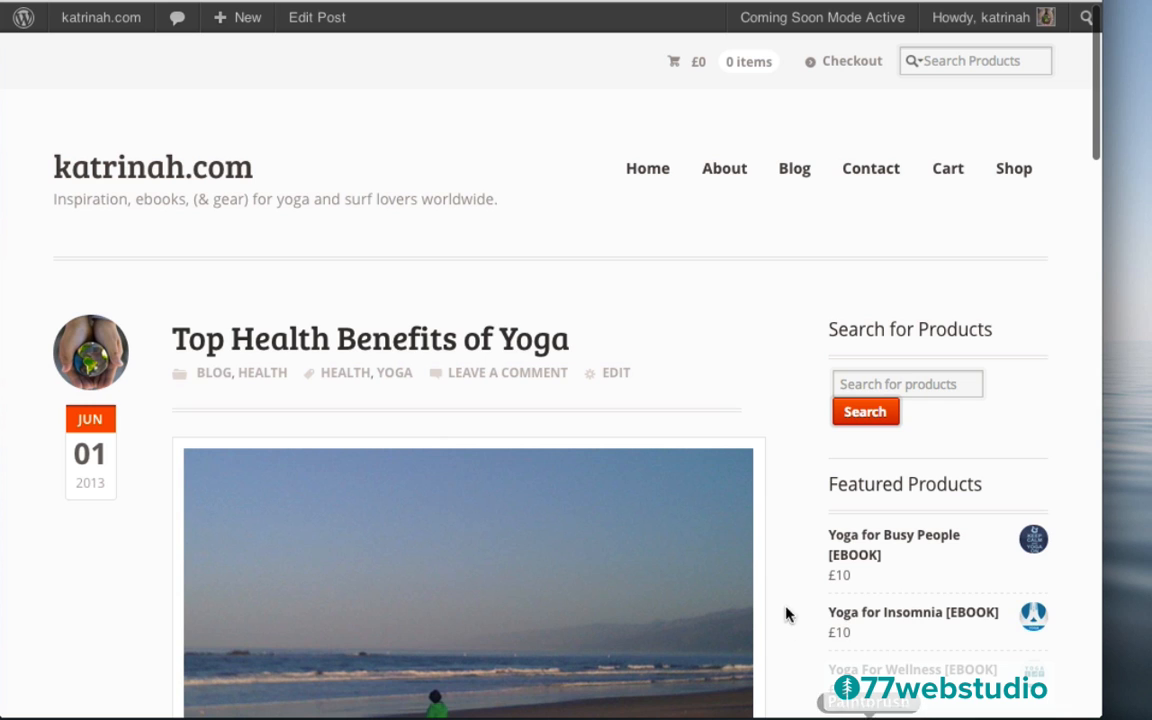
Review the post's sign-up box on its grey background, then return to the Dashboard
scroll(771, 589, "down", 10)
scroll(771, 589, "down", 8)
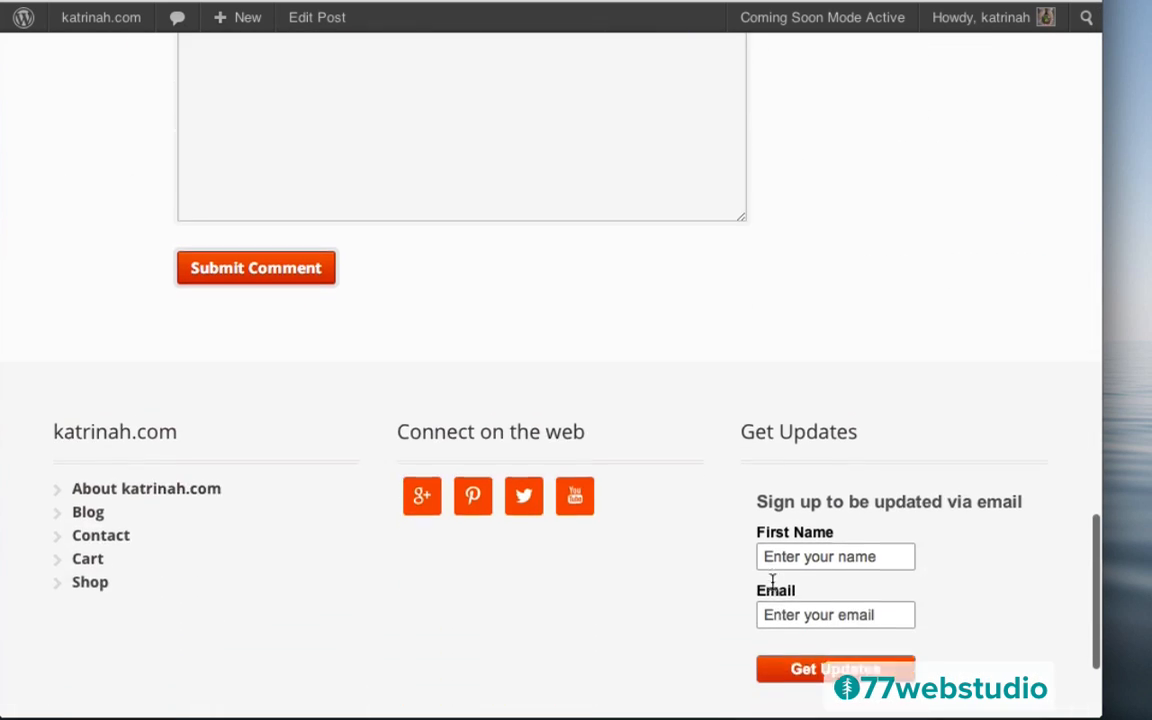
scroll(955, 211, "up", 10)
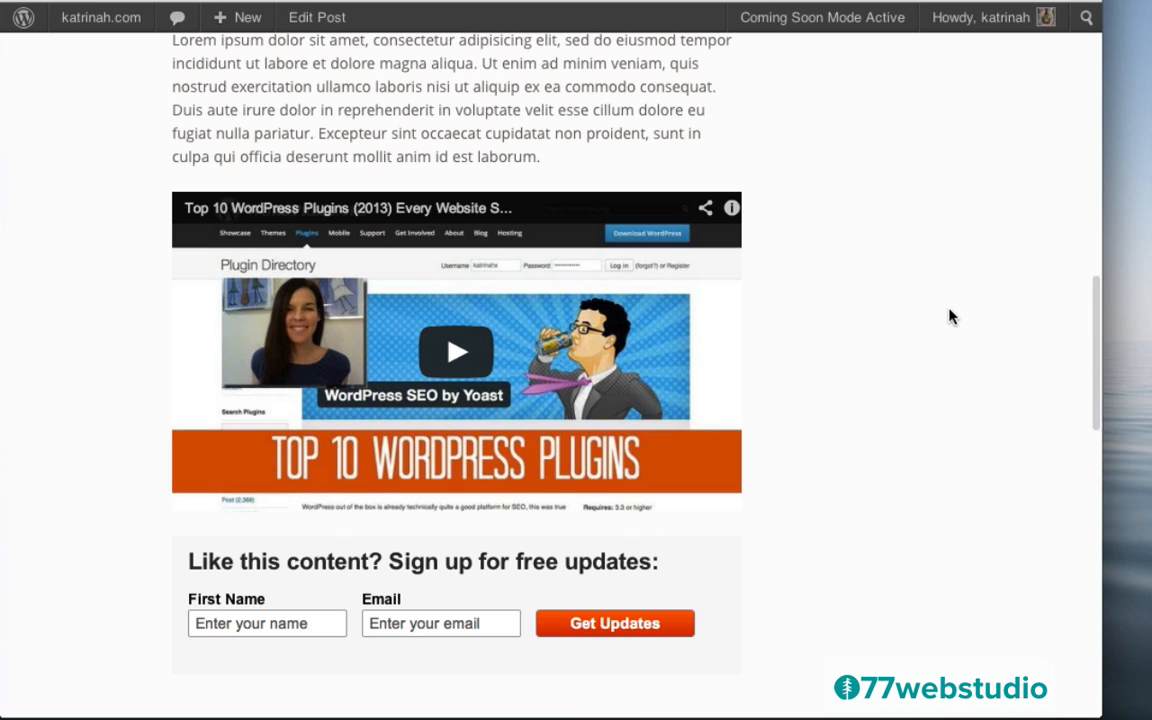
scroll(914, 417, "down", 4)
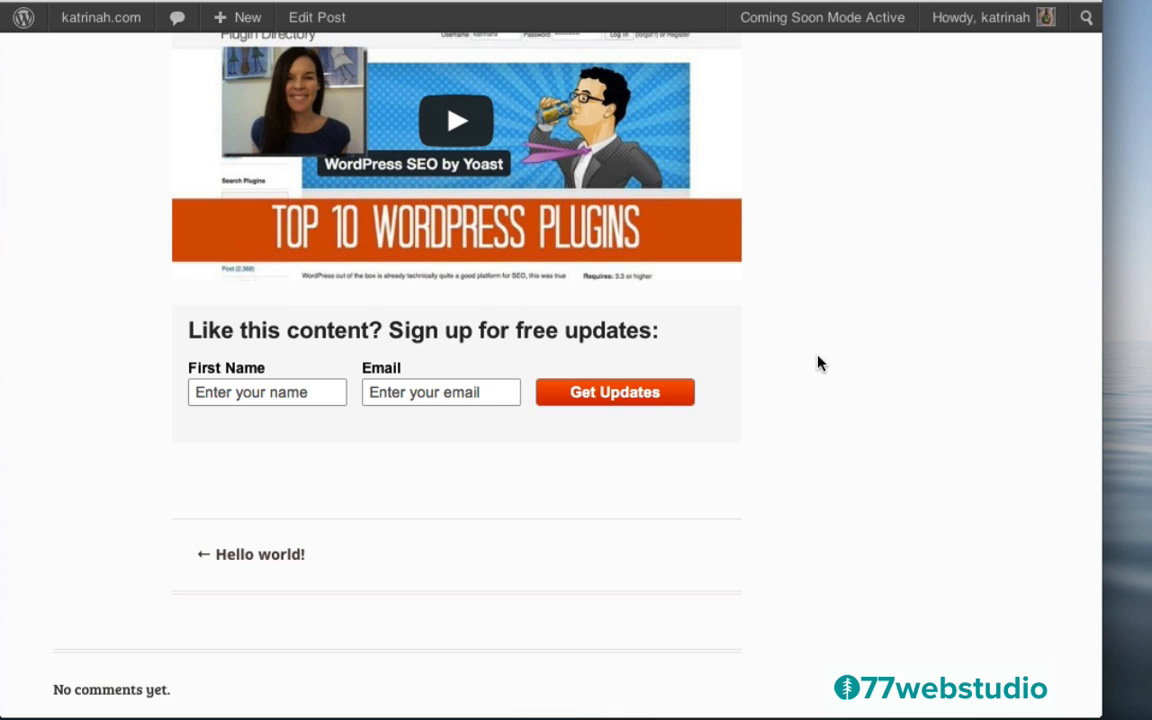
scroll(818, 363, "down", 5)
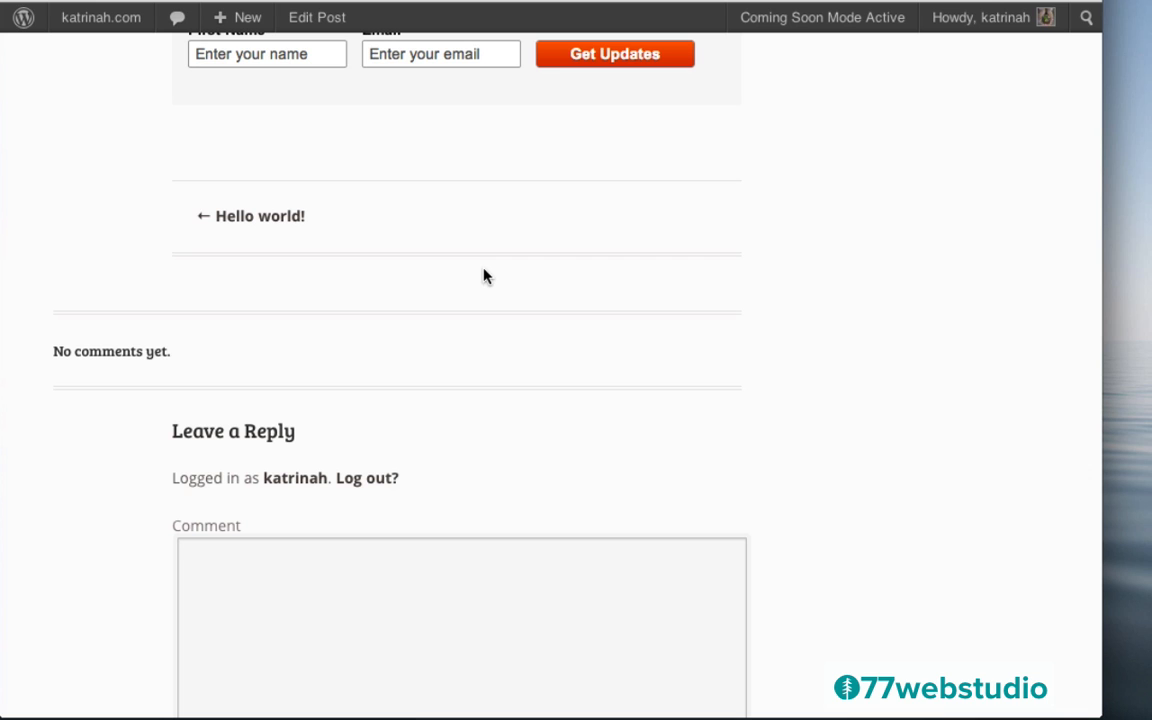
scroll(566, 404, "down", 4)
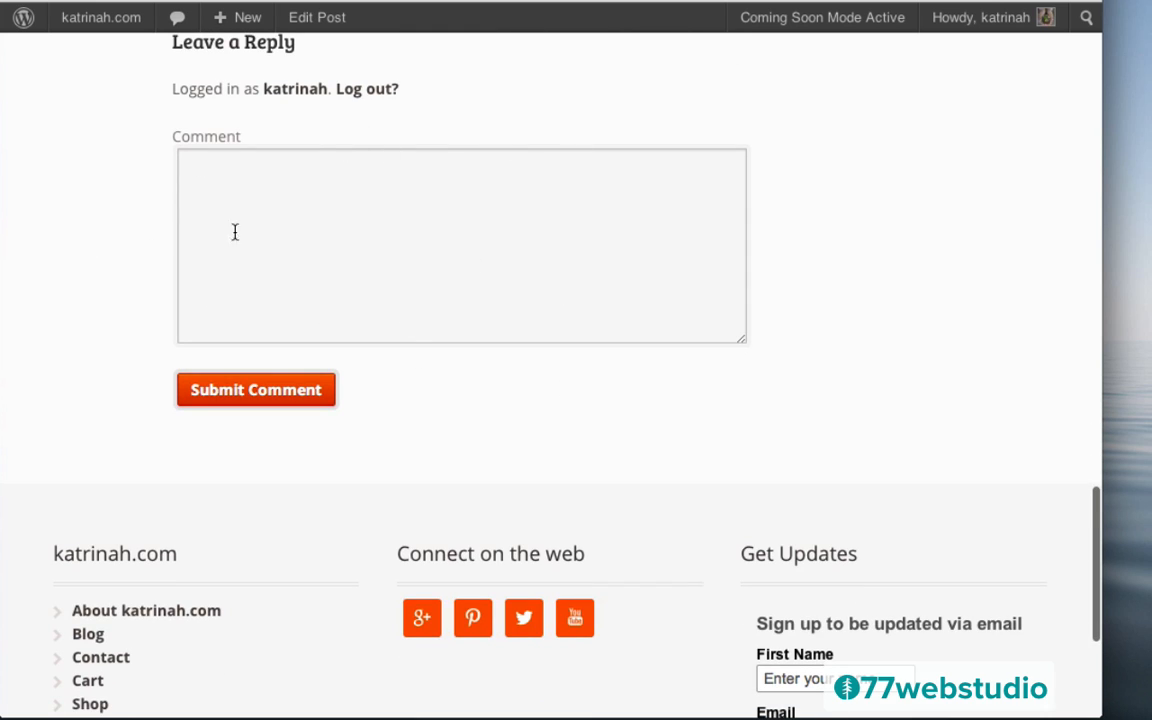
scroll(594, 260, "up", 4)
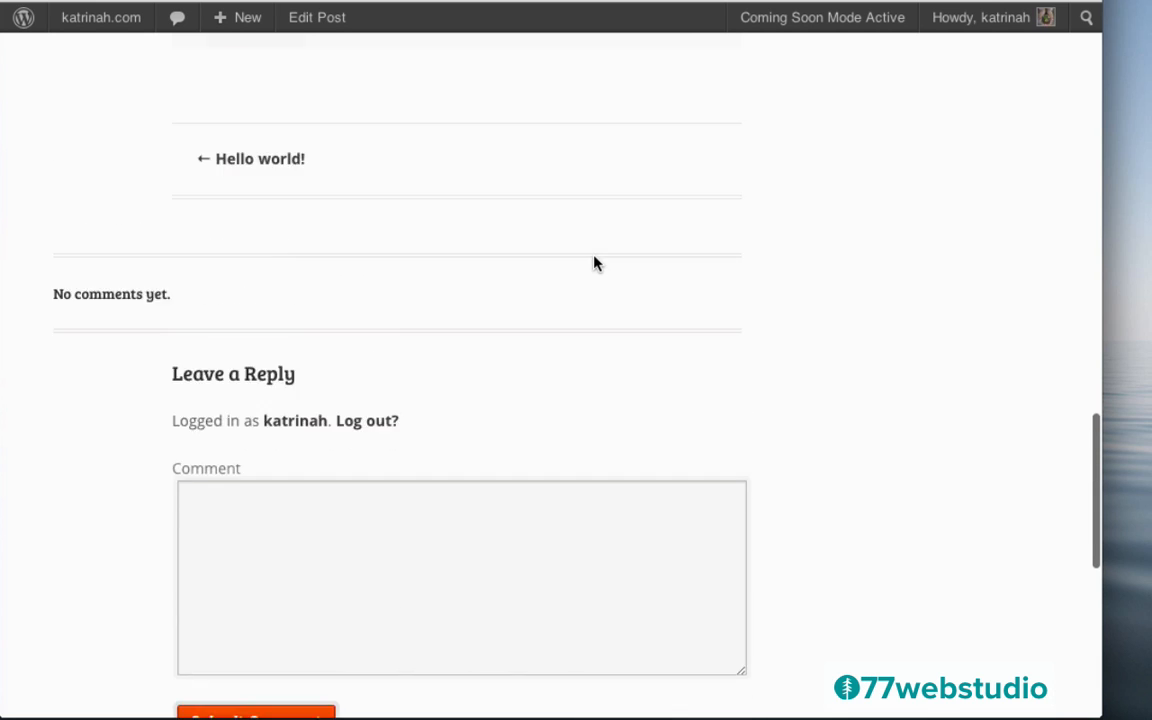
scroll(594, 263, "up", 15)
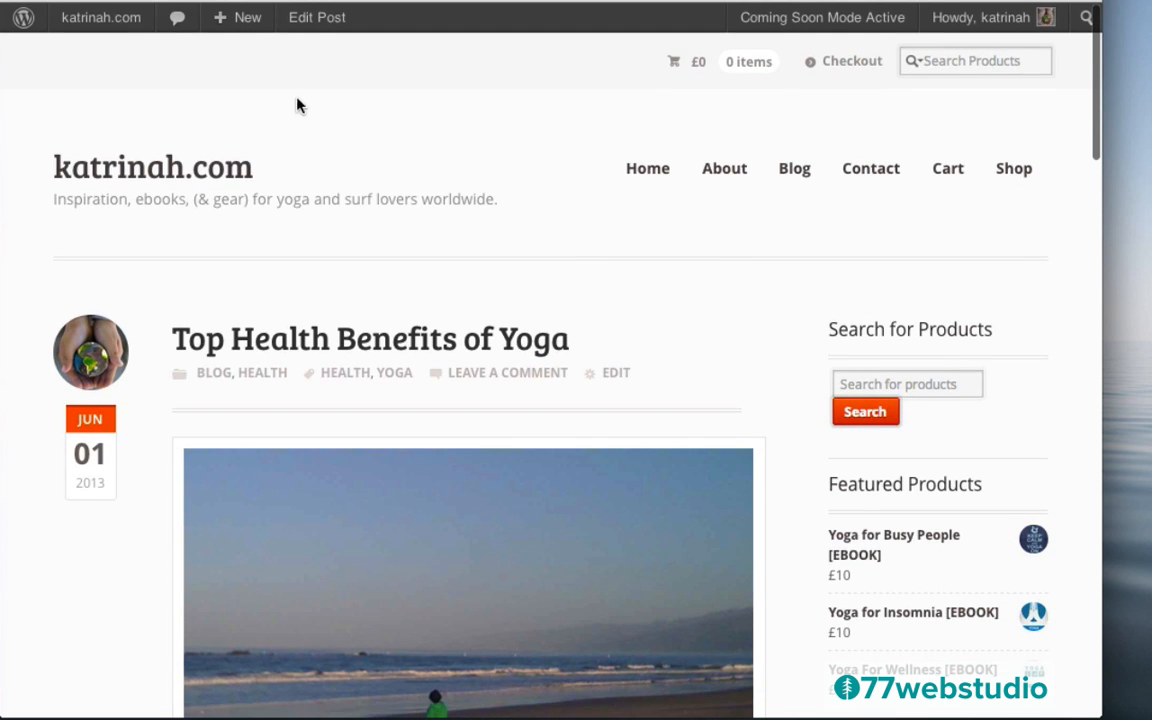
mouse_move(92, 20)
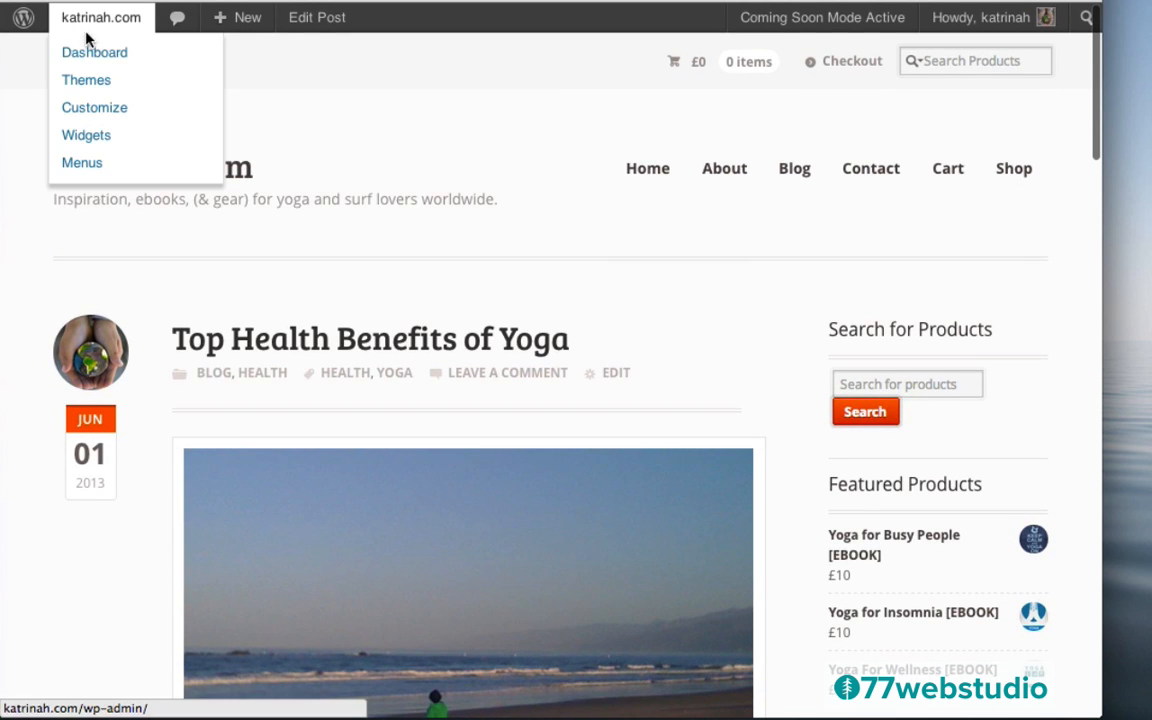
left_click(85, 56)
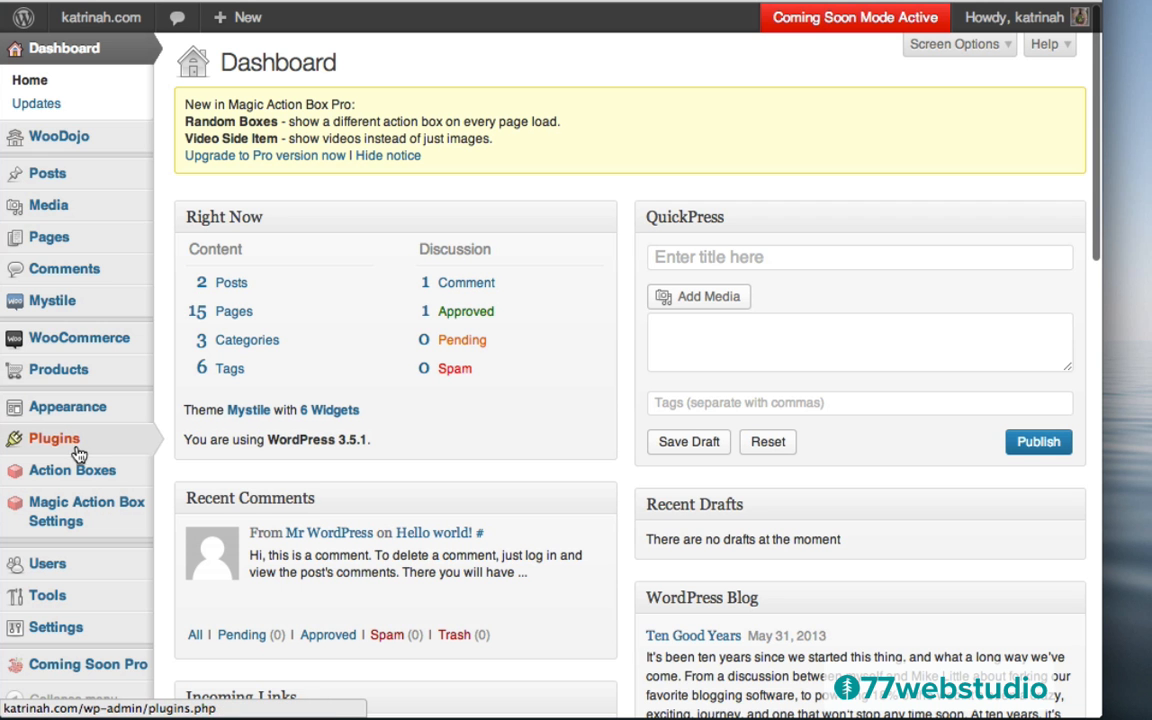
Search the plugin directory for 'jetpack' from Plugins > Add New
mouse_move(60, 445)
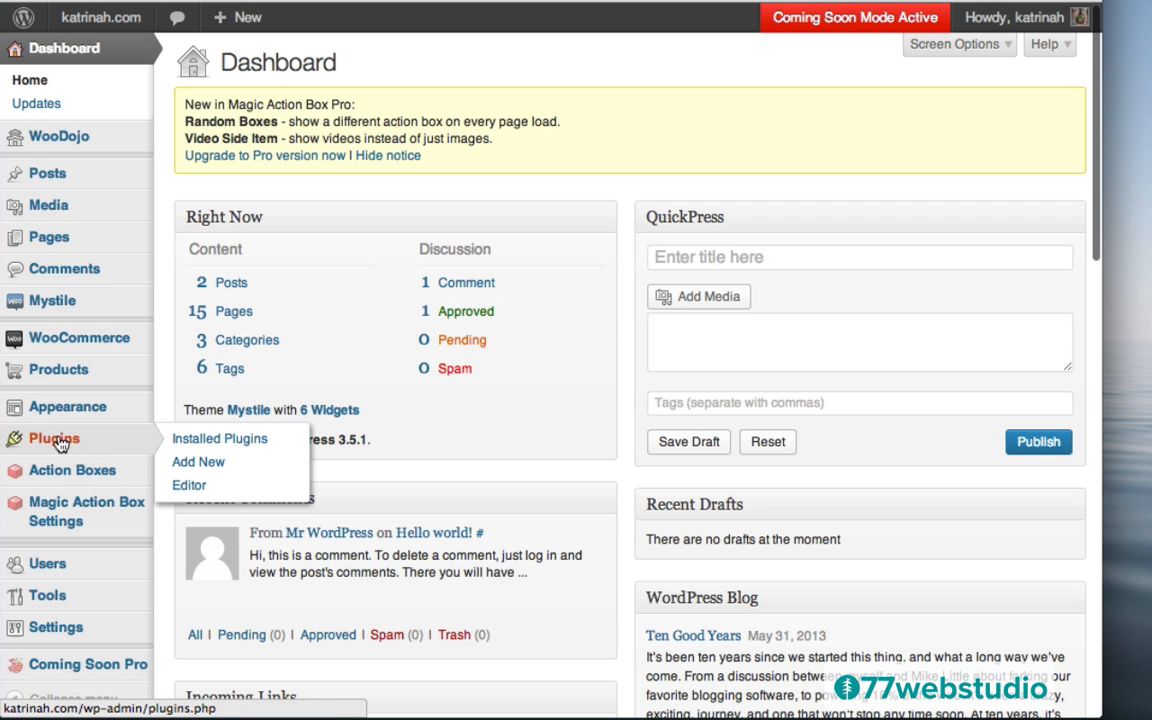
left_click(63, 444)
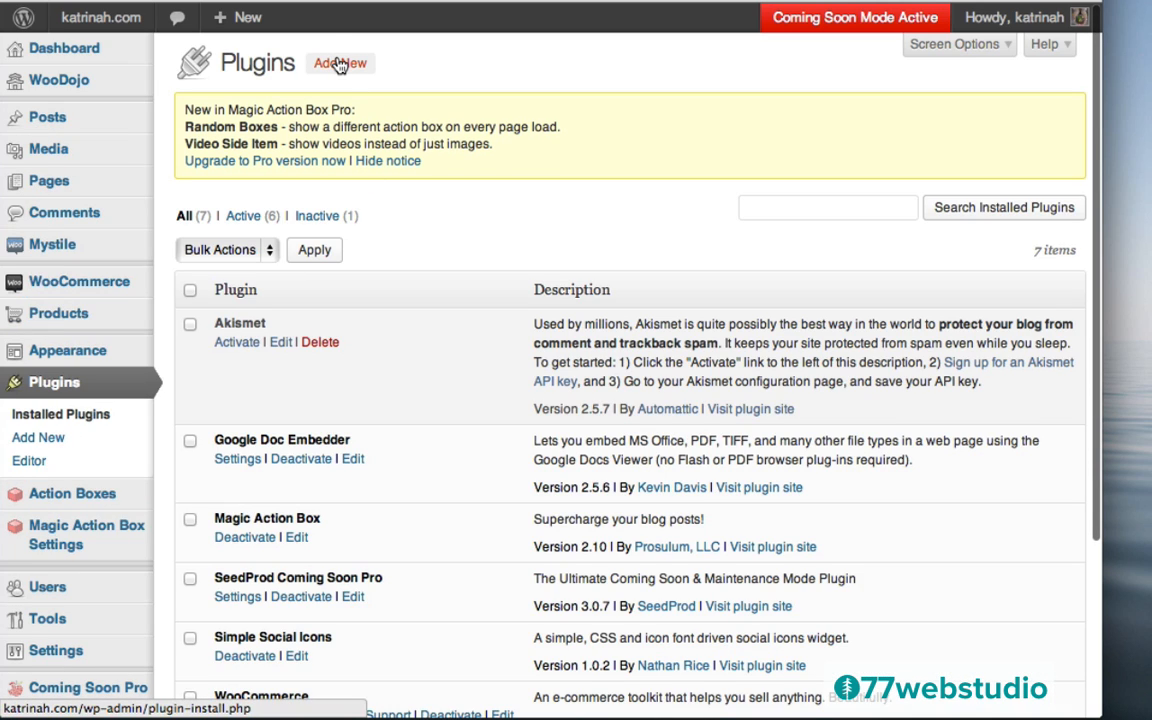
left_click(340, 63)
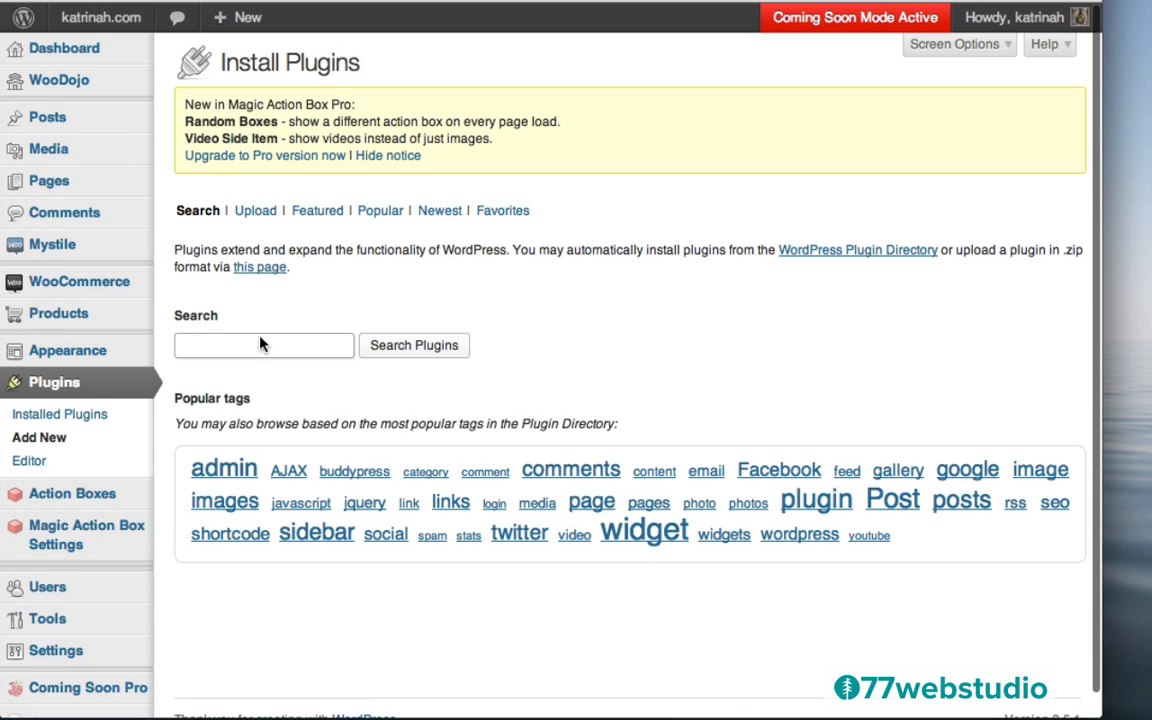
type("jet")
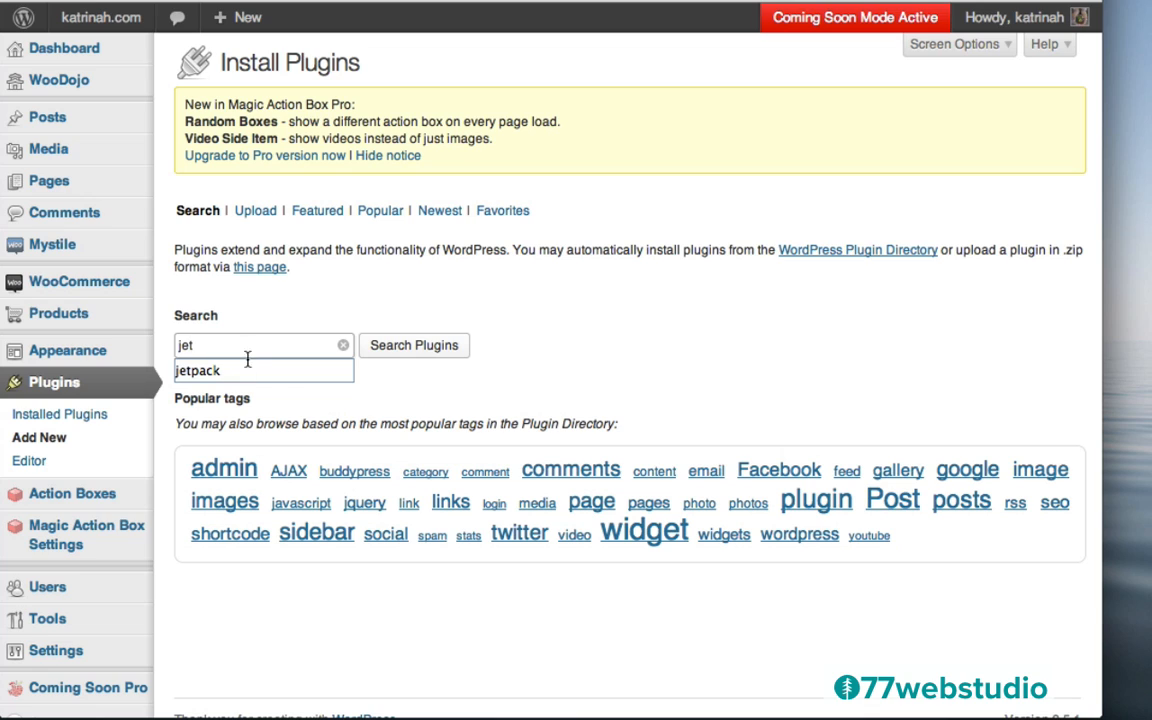
left_click(206, 371)
left_click(418, 350)
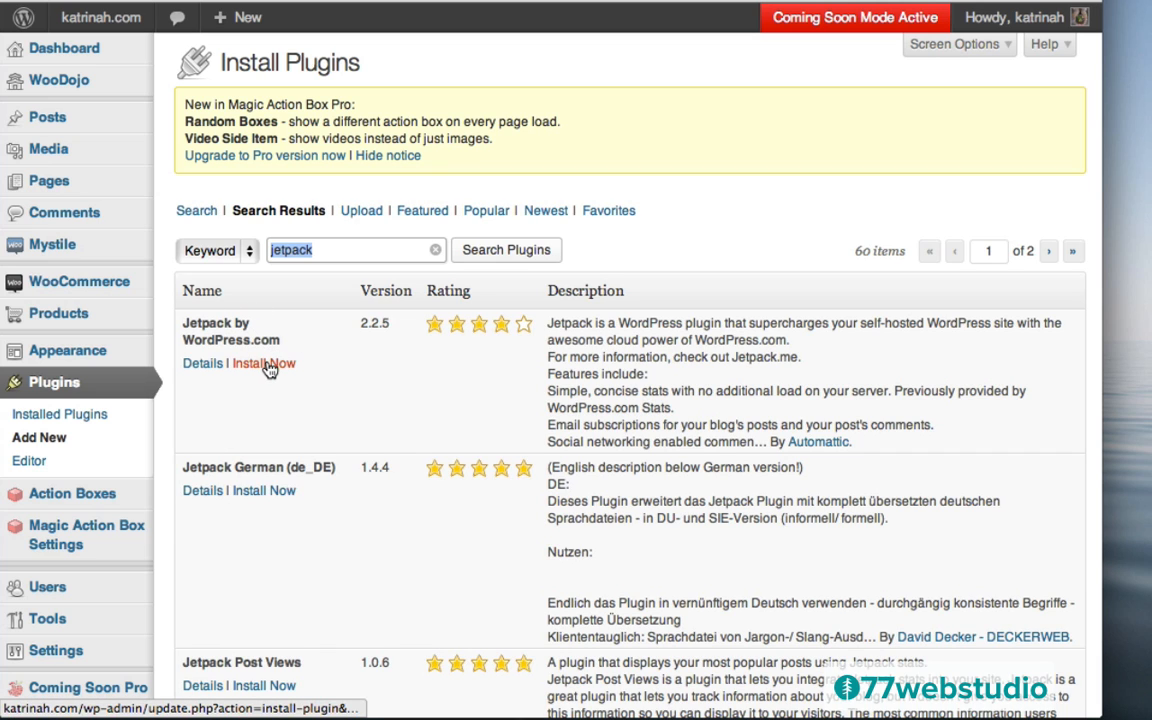
Install Jetpack by WordPress.com 2.2.5 and activate it
left_click(265, 365)
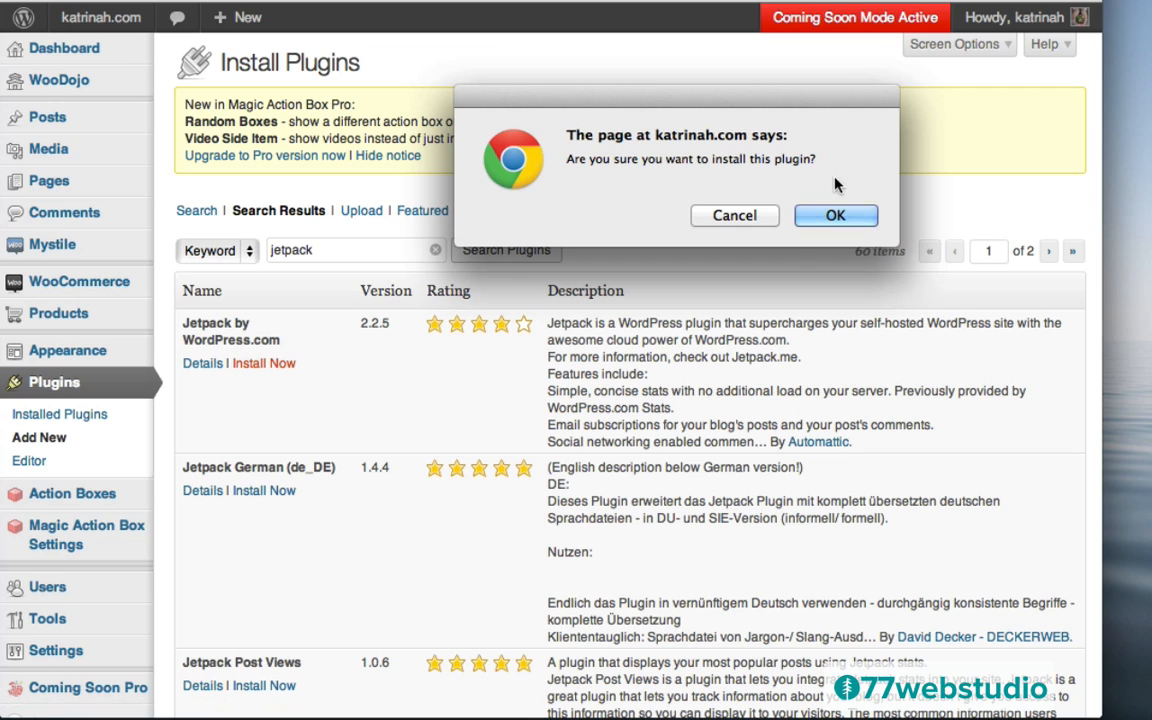
left_click(836, 217)
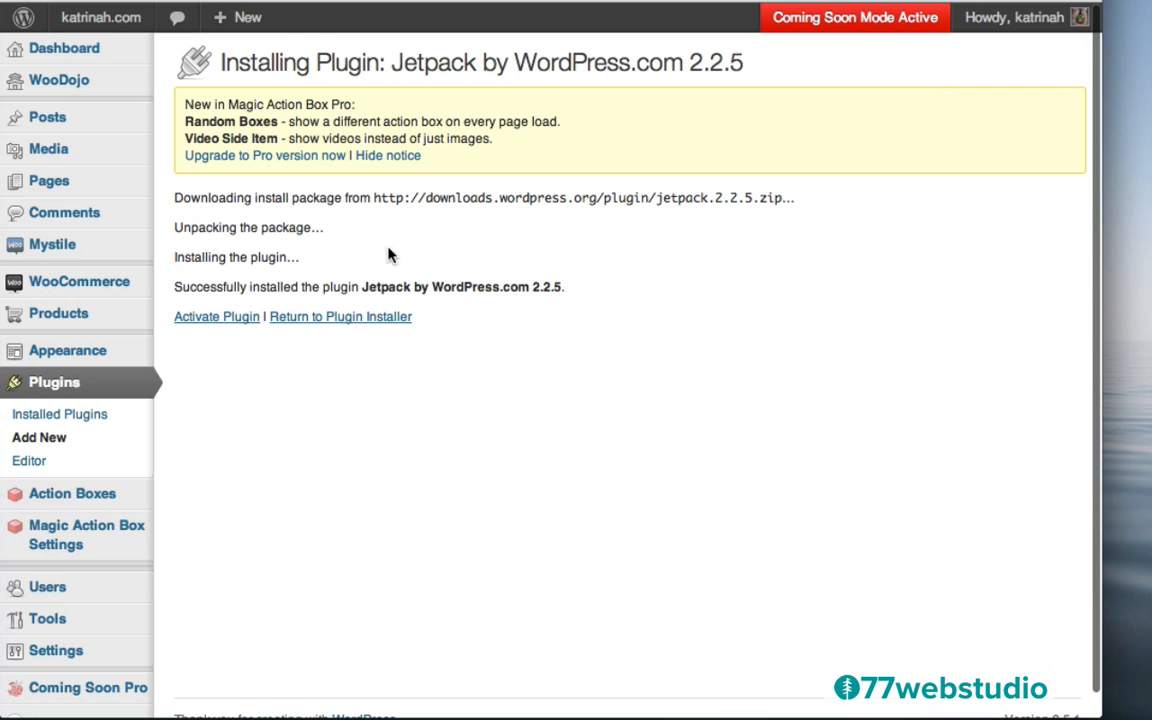
left_click(217, 318)
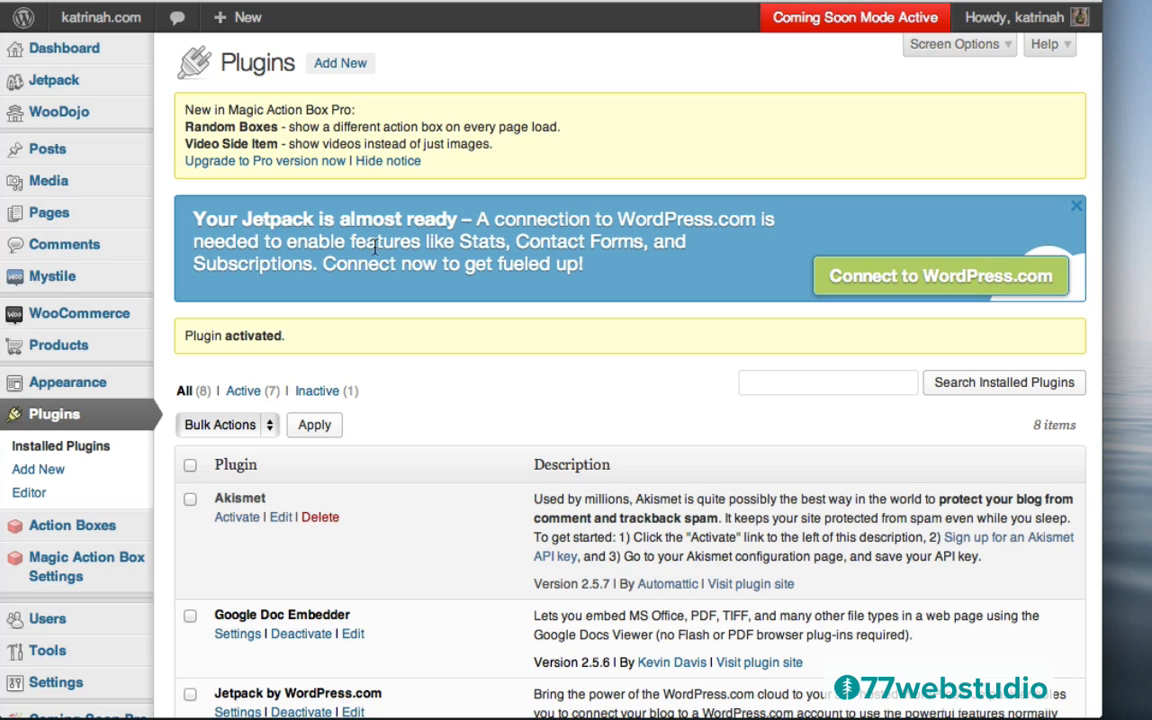
Connect Jetpack to WordPress.com by signing up for a username-only account and authorizing it
left_click(944, 283)
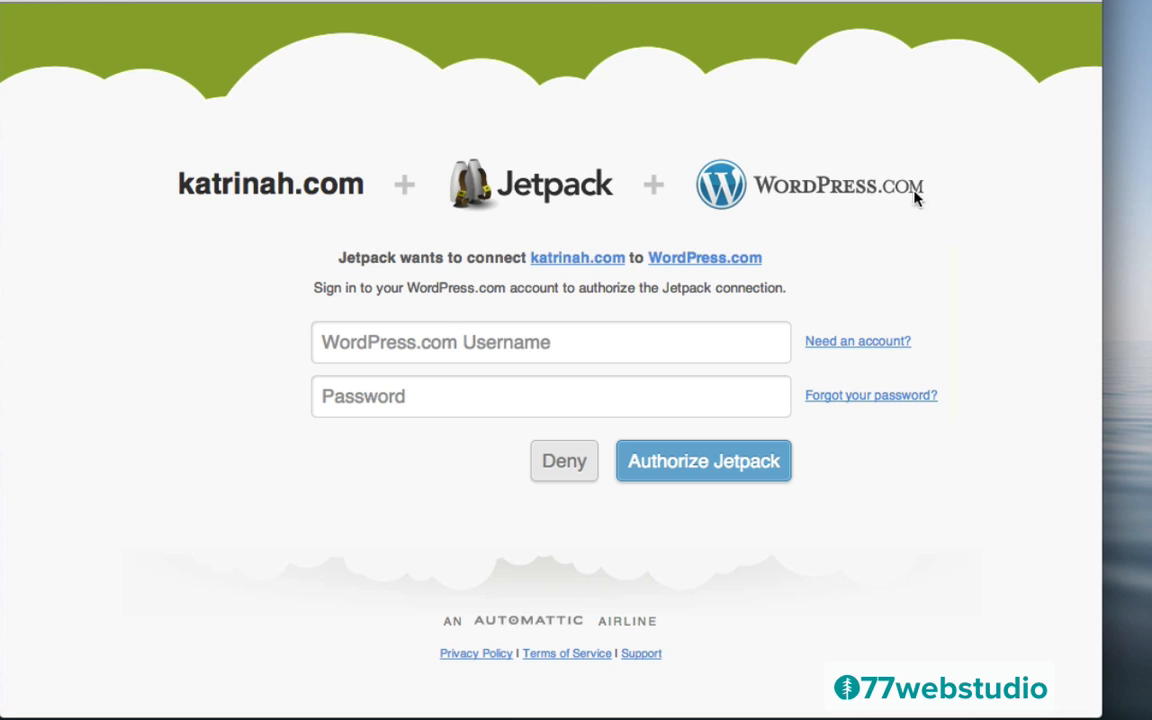
left_click(866, 343)
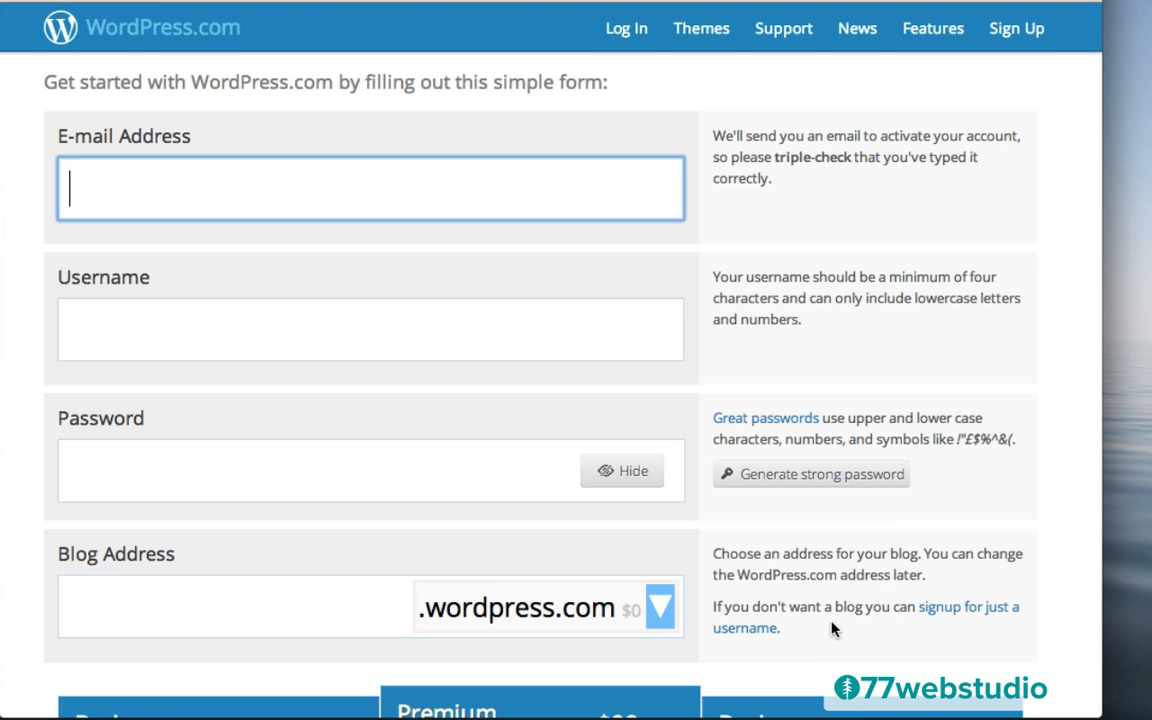
left_click(945, 615)
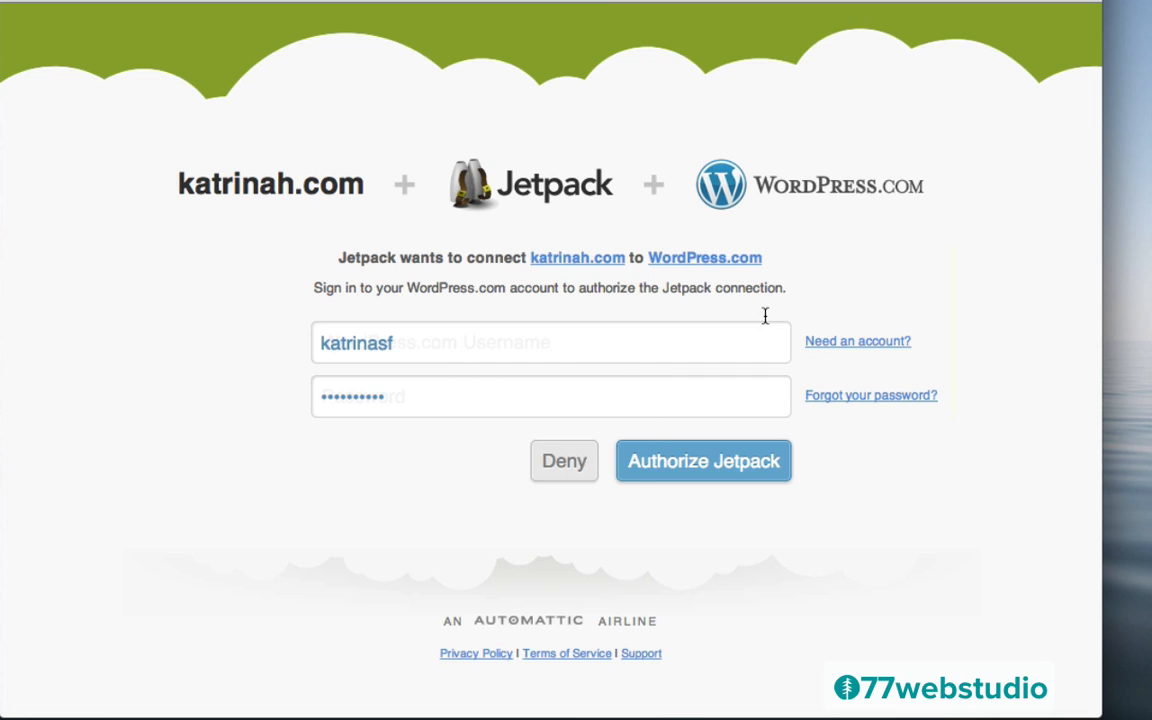
left_click(676, 463)
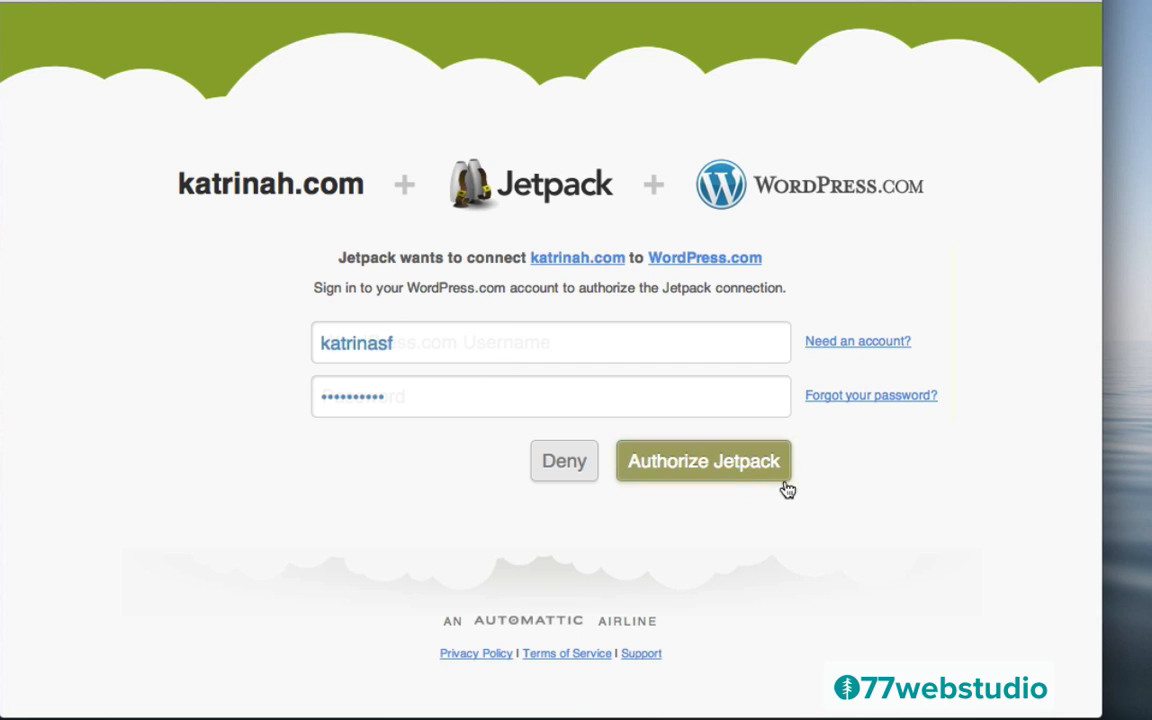
left_click(713, 468)
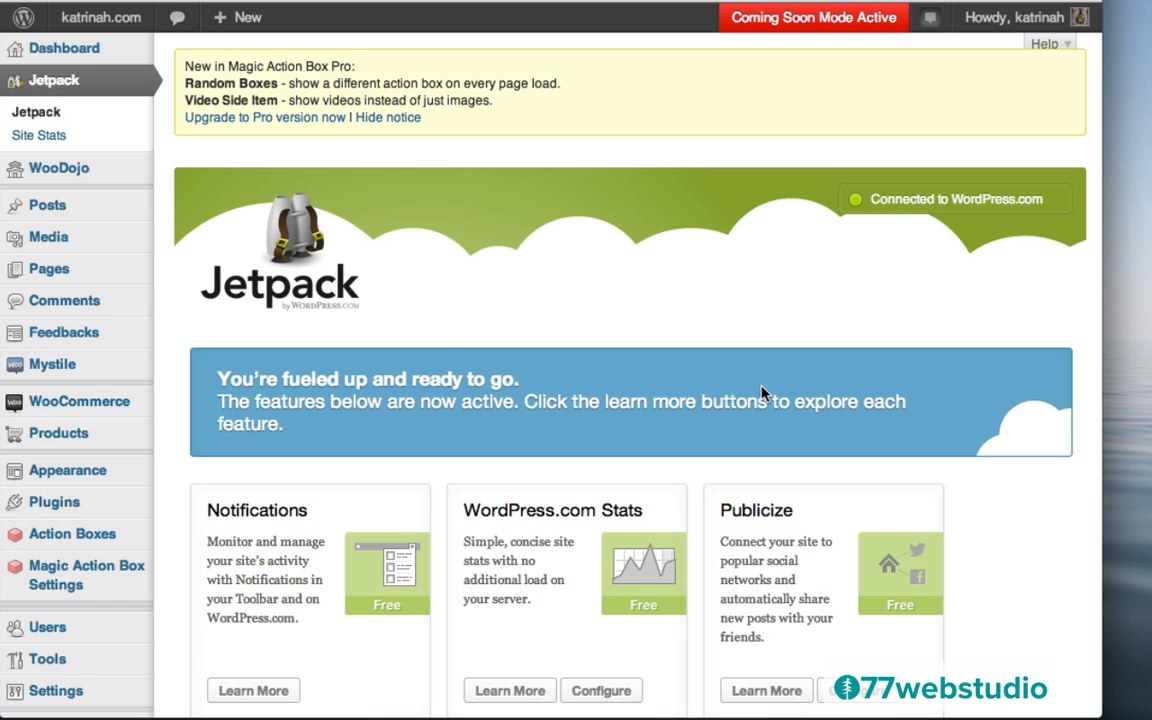
In Jetpack Sharing settings, enable Google +1, Facebook, Twitter and LinkedIn as visible buttons
scroll(762, 380, "down", 9)
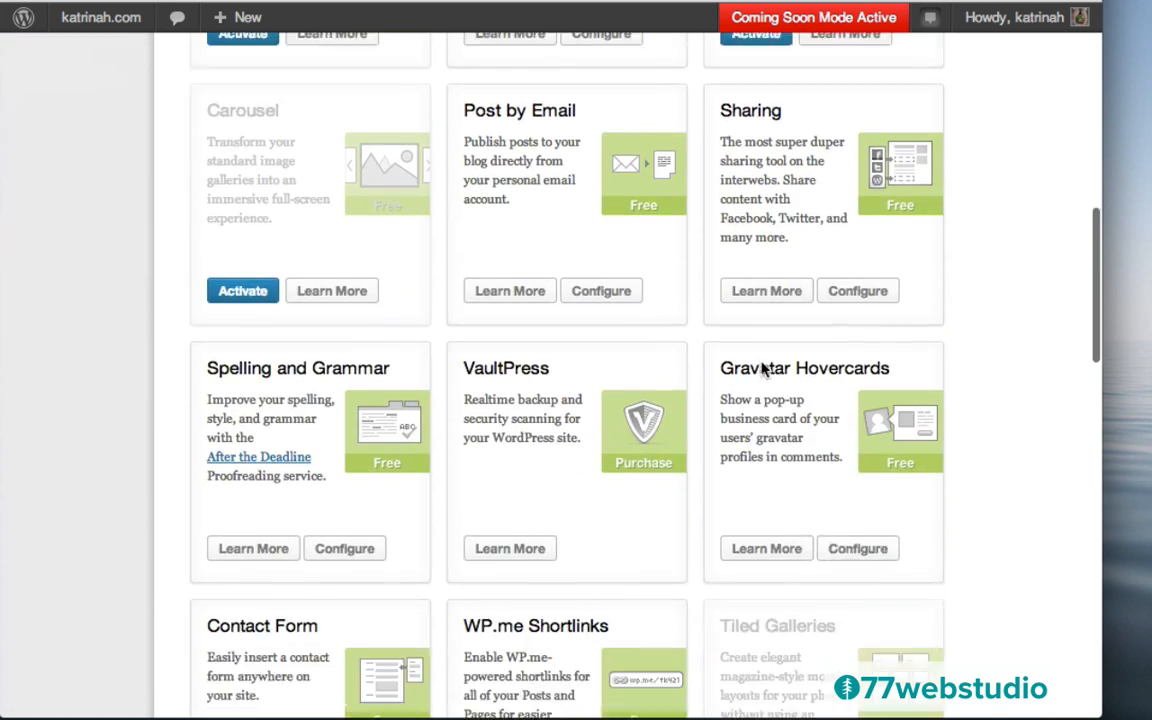
scroll(762, 370, "down", 6)
scroll(763, 371, "up", 16)
scroll(762, 370, "down", 5)
scroll(763, 371, "down", 2)
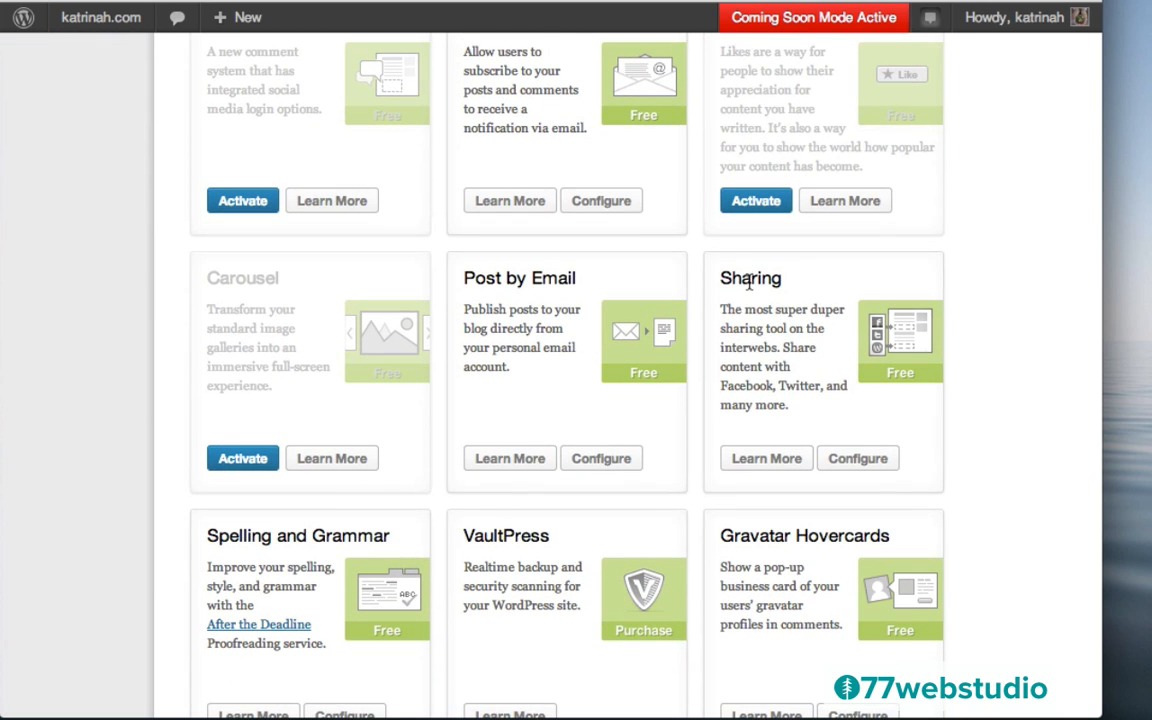
left_click(860, 459)
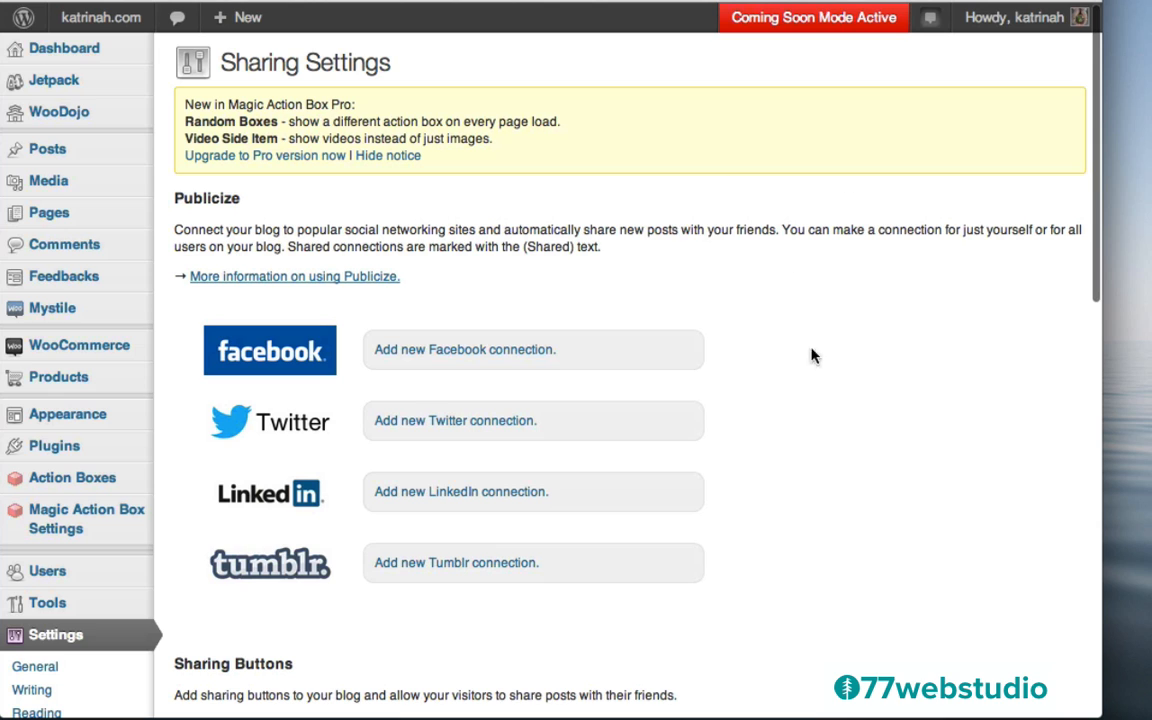
scroll(812, 396, "down", 10)
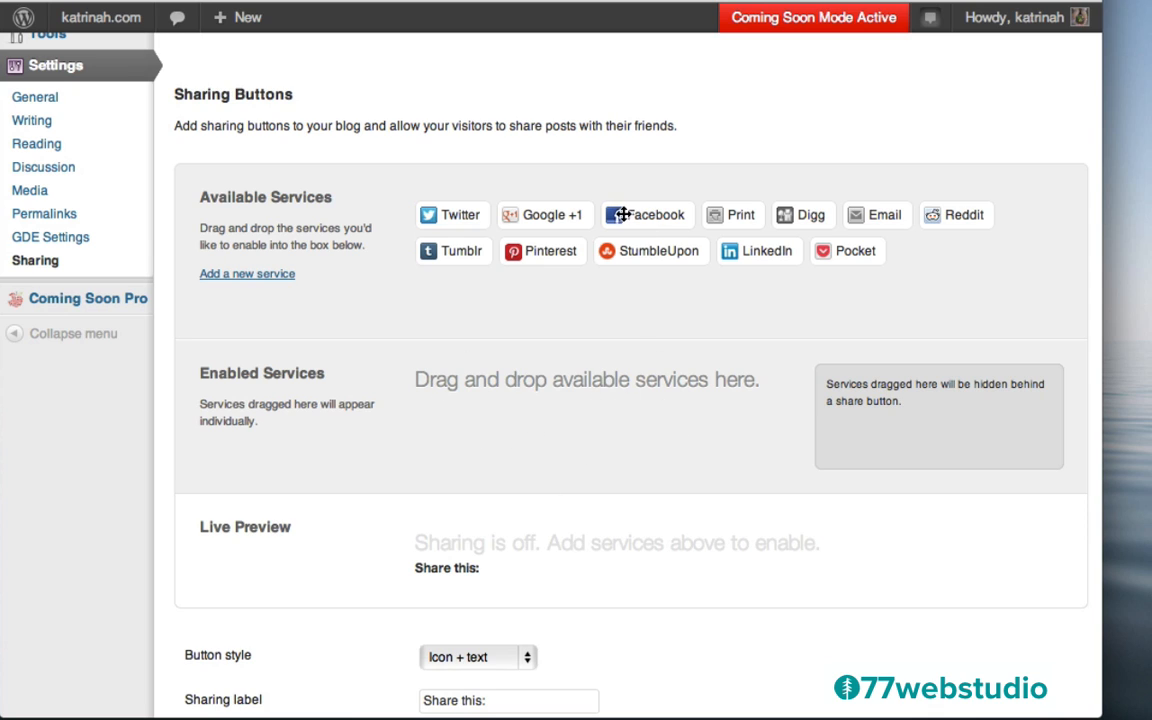
left_click_drag(522, 214, 450, 426)
left_click_drag(525, 215, 551, 395)
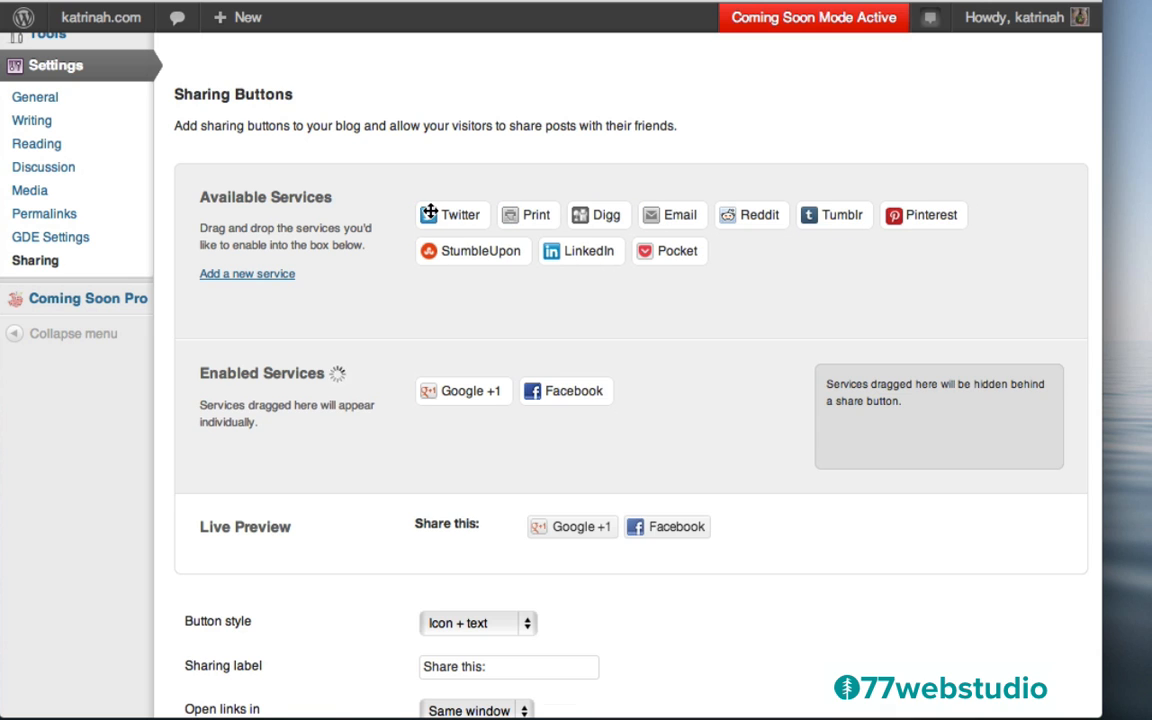
left_click_drag(437, 216, 648, 384)
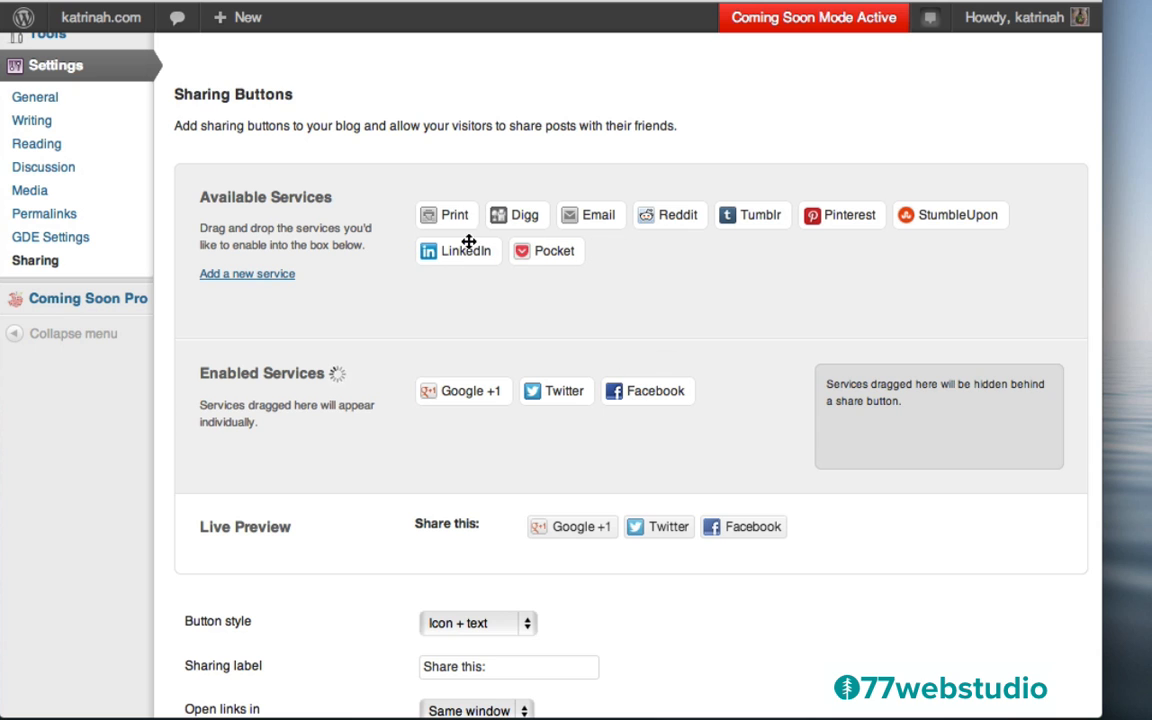
left_click_drag(452, 250, 560, 392)
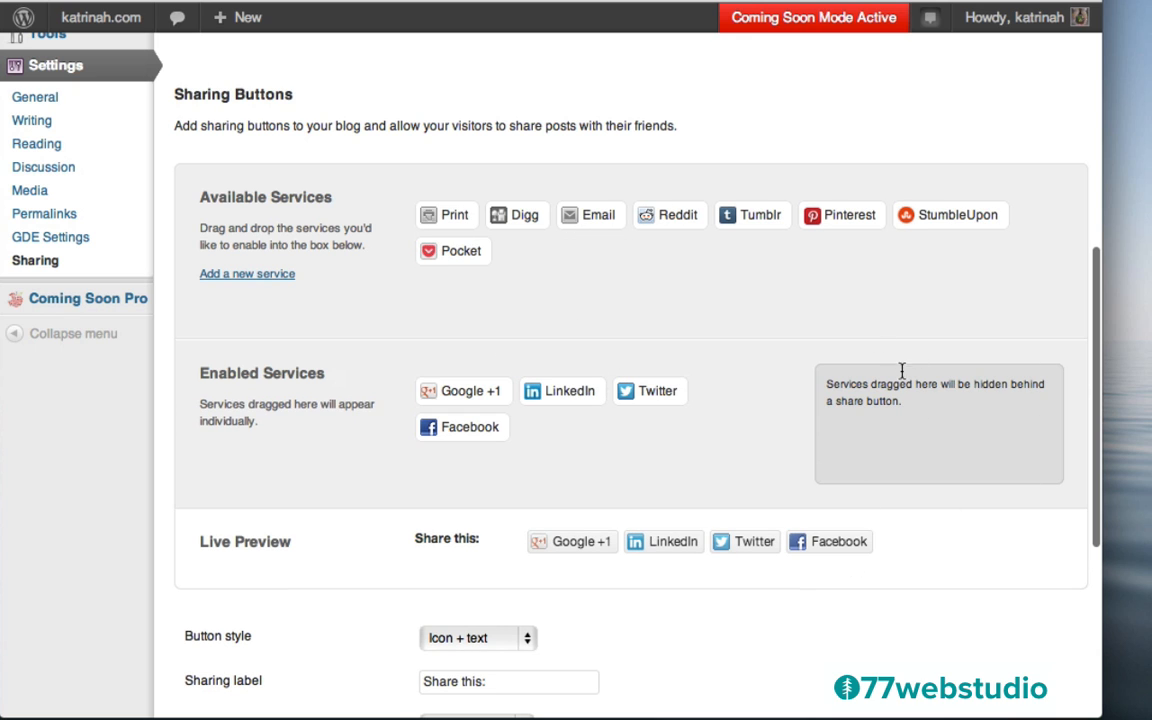
Put Pinterest, Tumblr, Email and Reddit behind More, keep Posts ticked, and save
left_click_drag(816, 213, 838, 425)
left_click_drag(746, 216, 900, 460)
left_click_drag(573, 215, 864, 458)
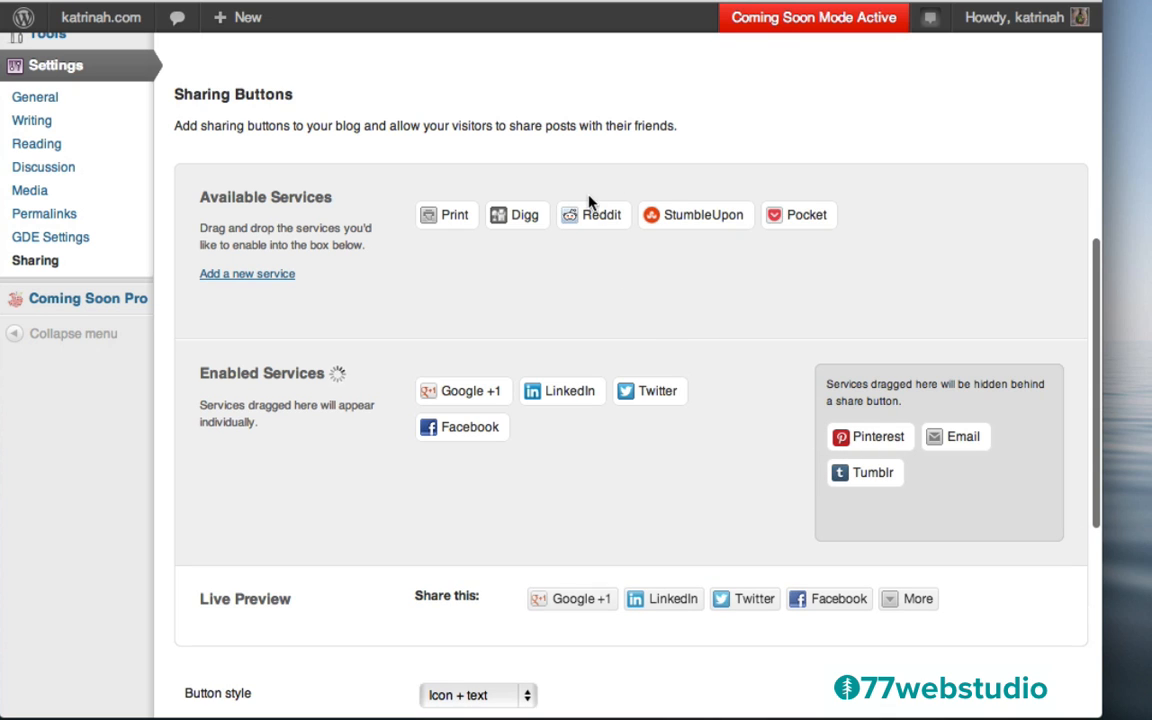
left_click_drag(581, 216, 924, 443)
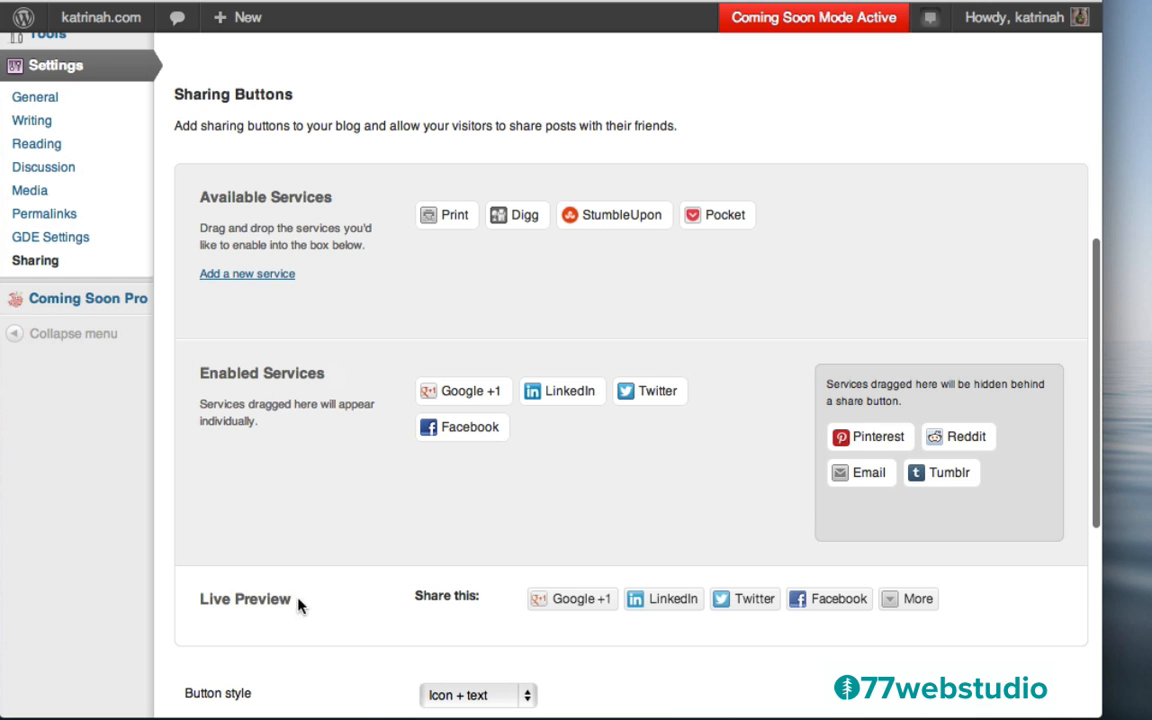
scroll(442, 535, "down", 3)
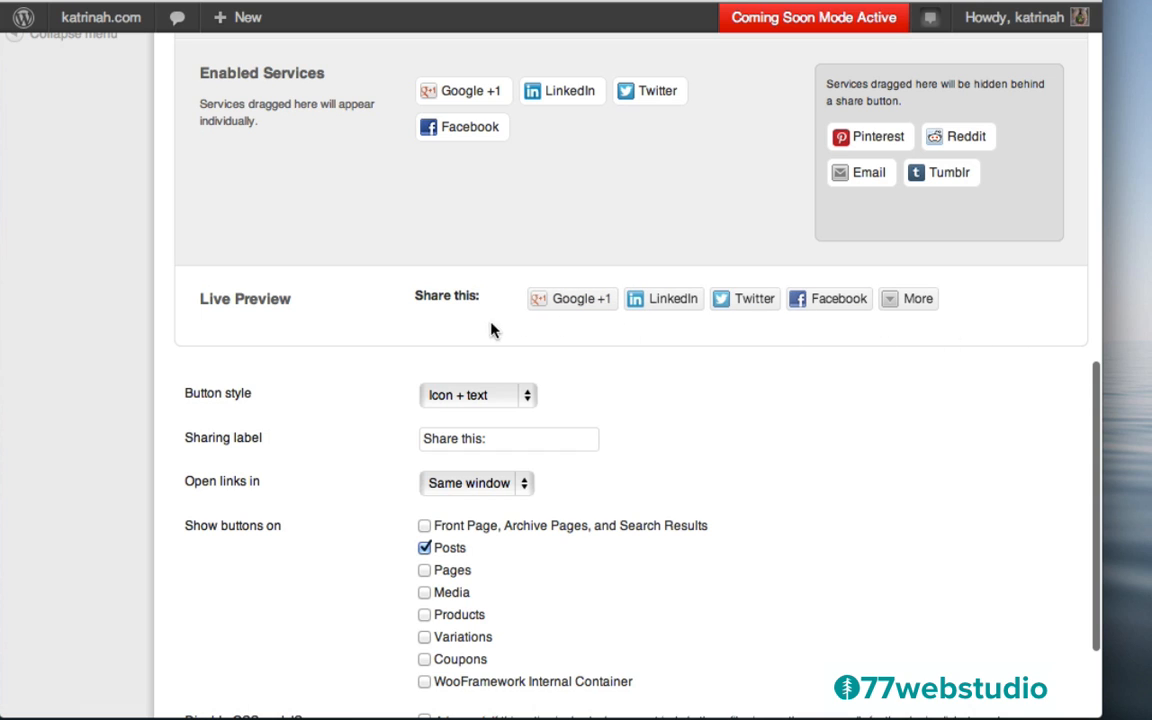
scroll(754, 496, "down", 4)
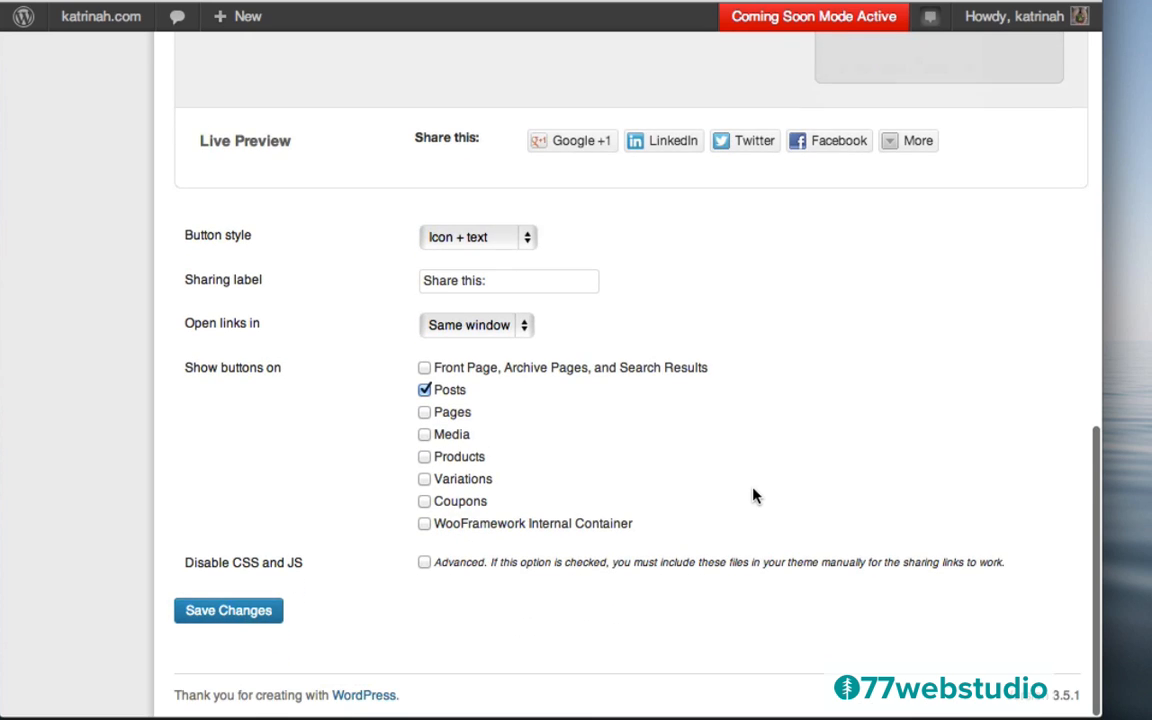
left_click(424, 391)
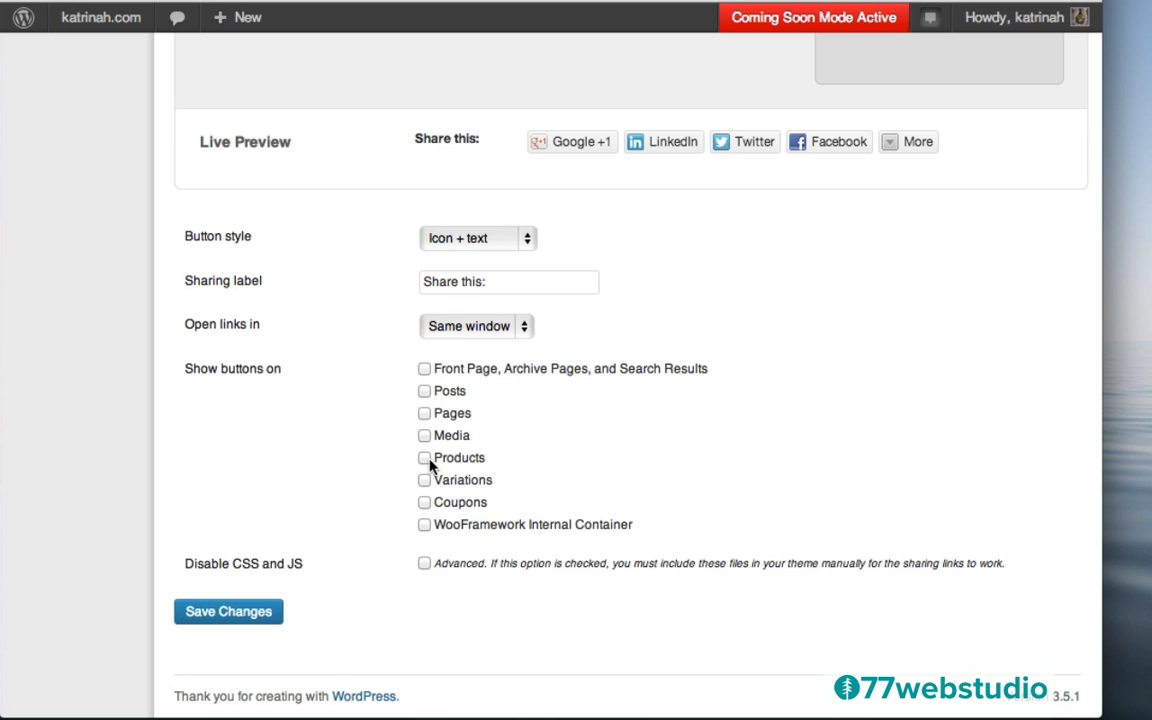
left_click(424, 391)
left_click(229, 612)
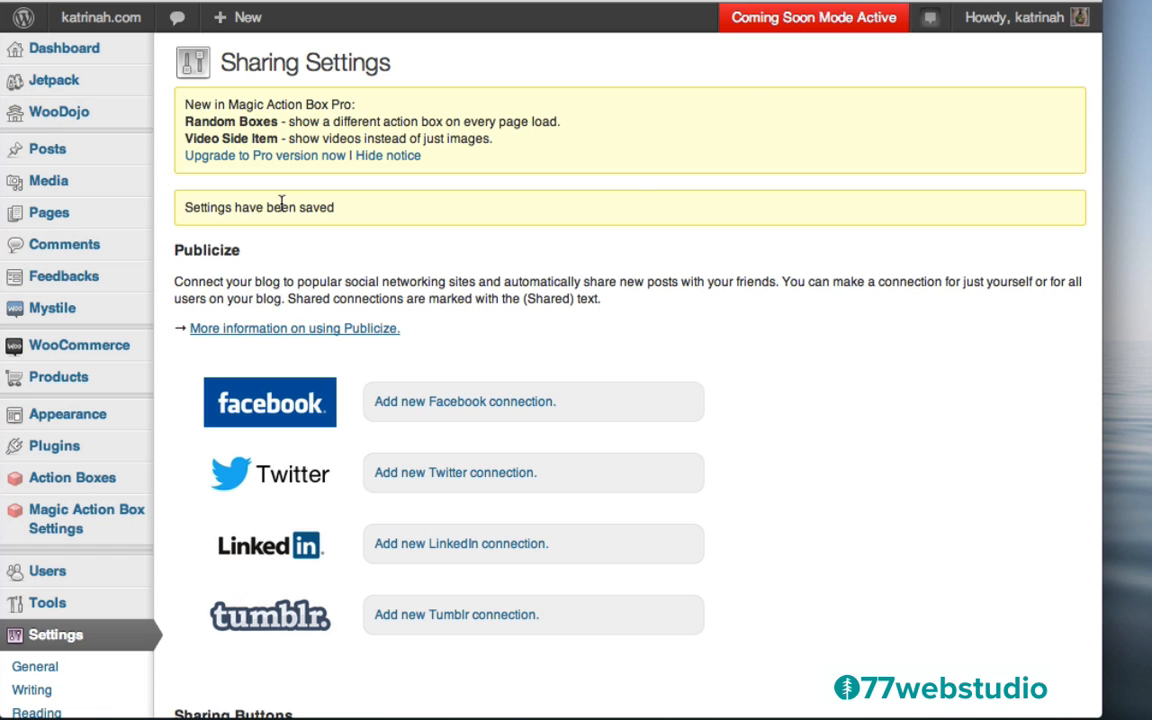
Activate the Jetpack Comments module from the Jetpack dashboard
mouse_move(50, 82)
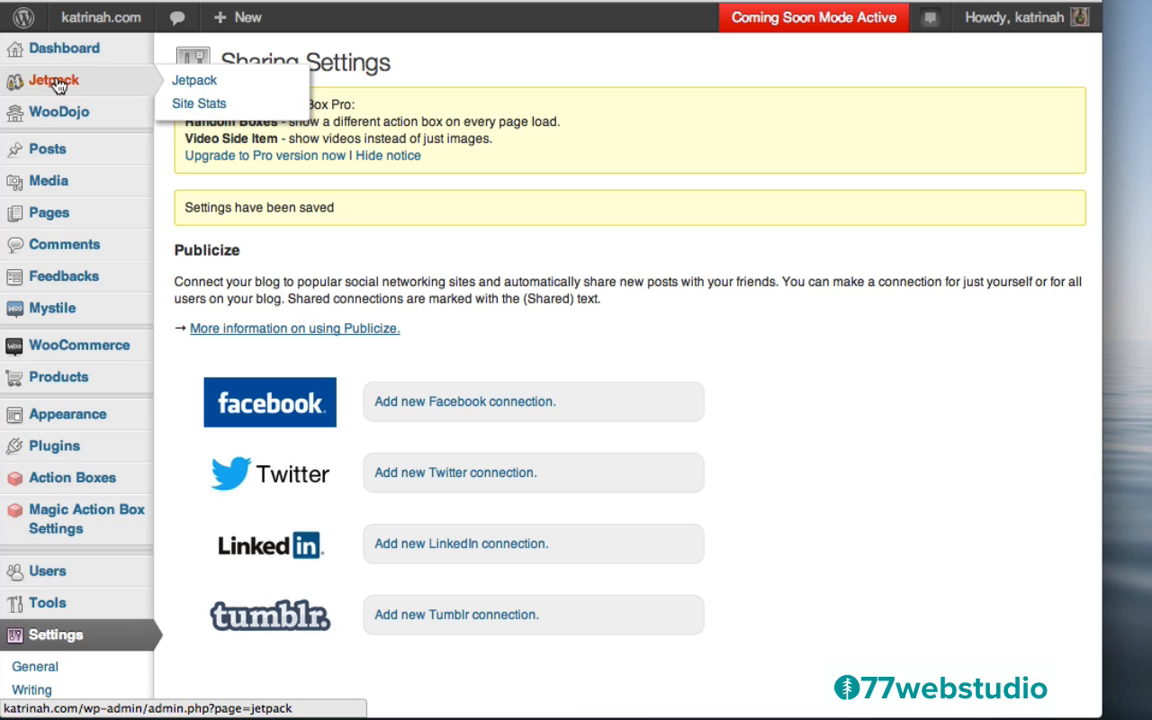
left_click(55, 85)
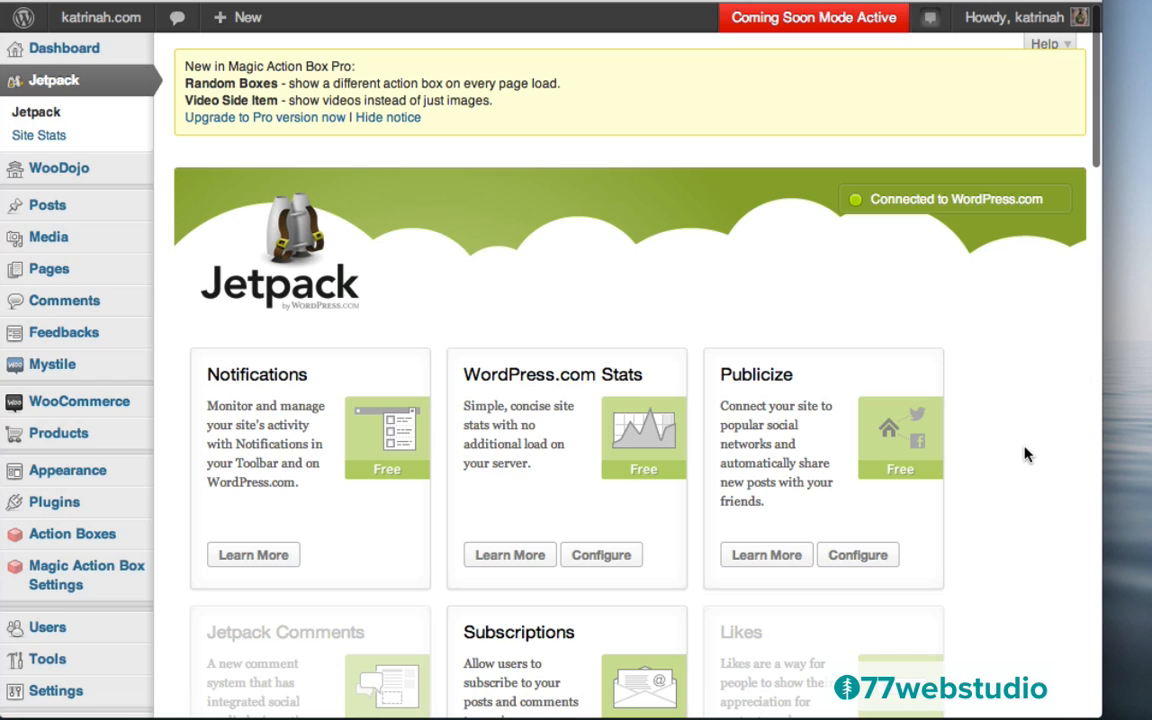
scroll(1025, 455, "down", 5)
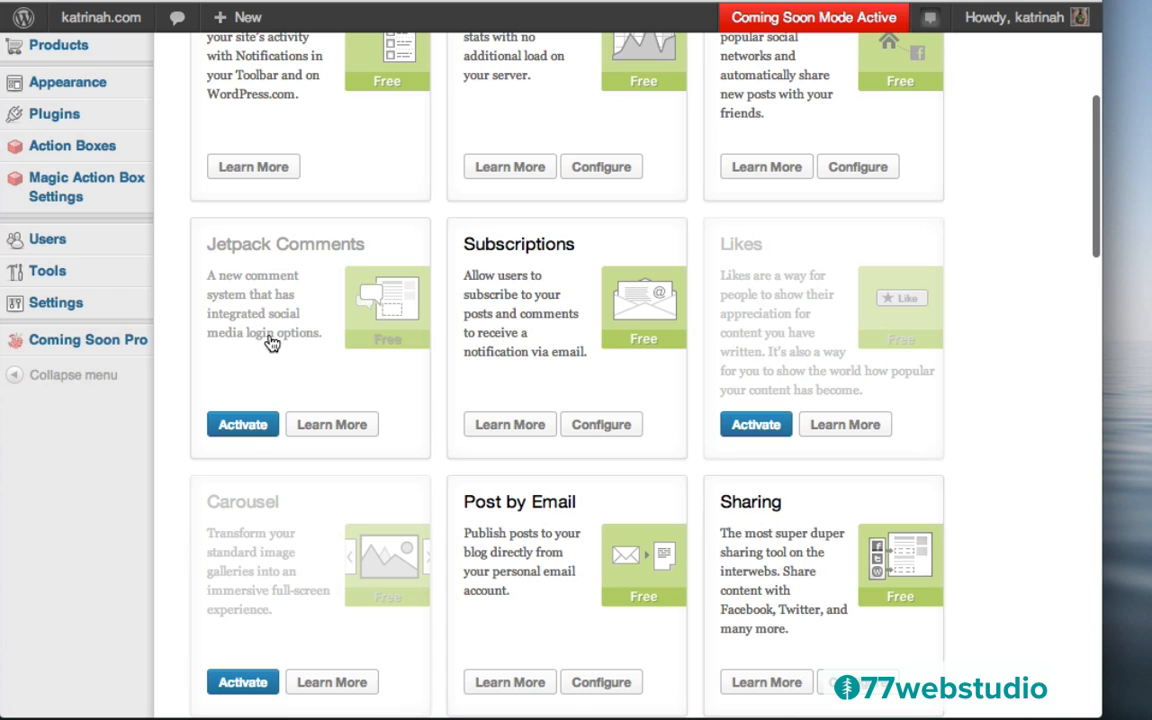
left_click(243, 426)
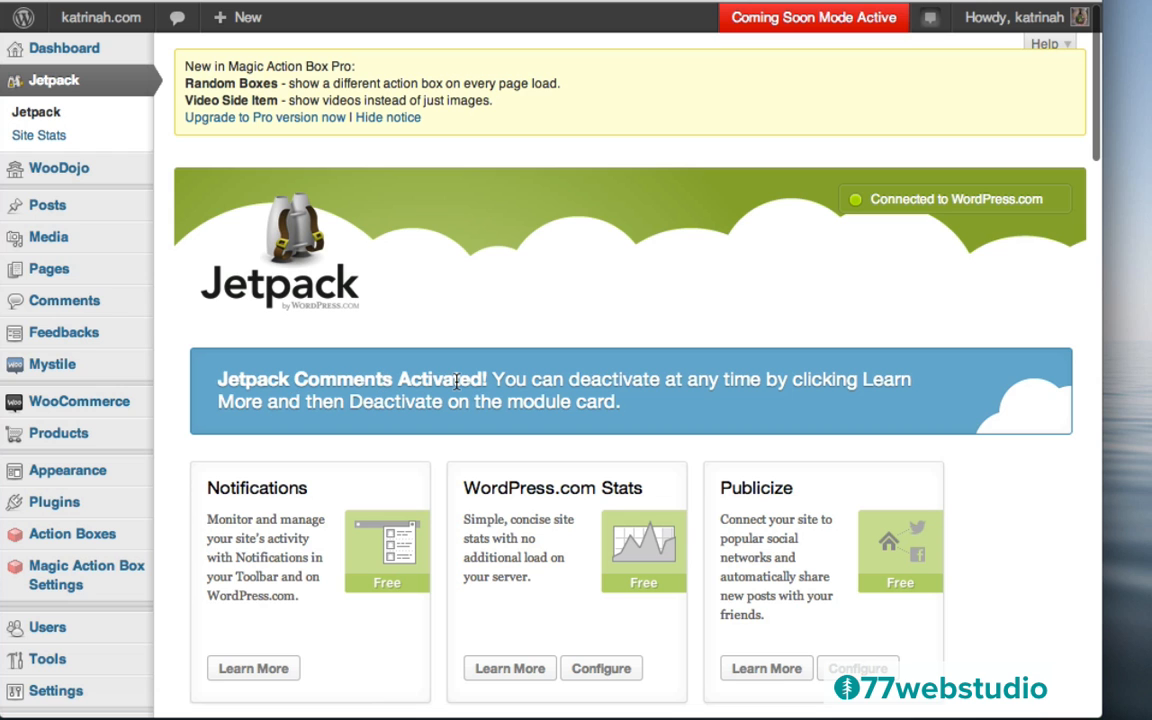
Show the Carousel module's Learn More description
scroll(1012, 508, "down", 5)
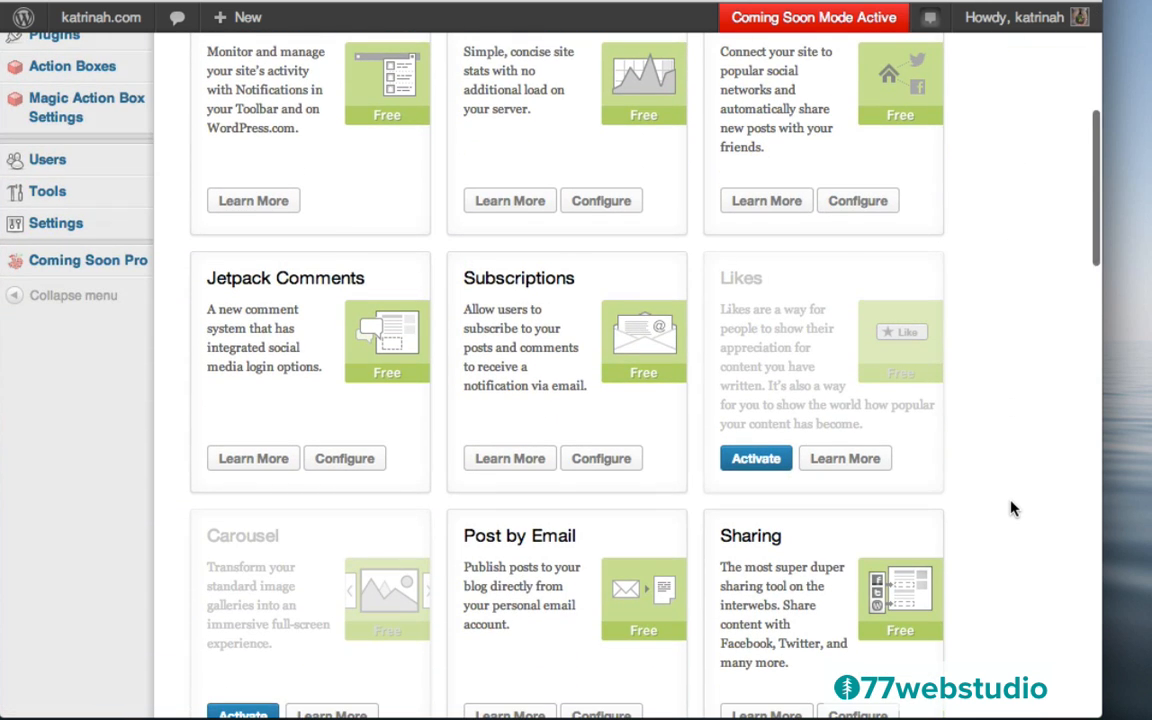
scroll(1012, 508, "down", 4)
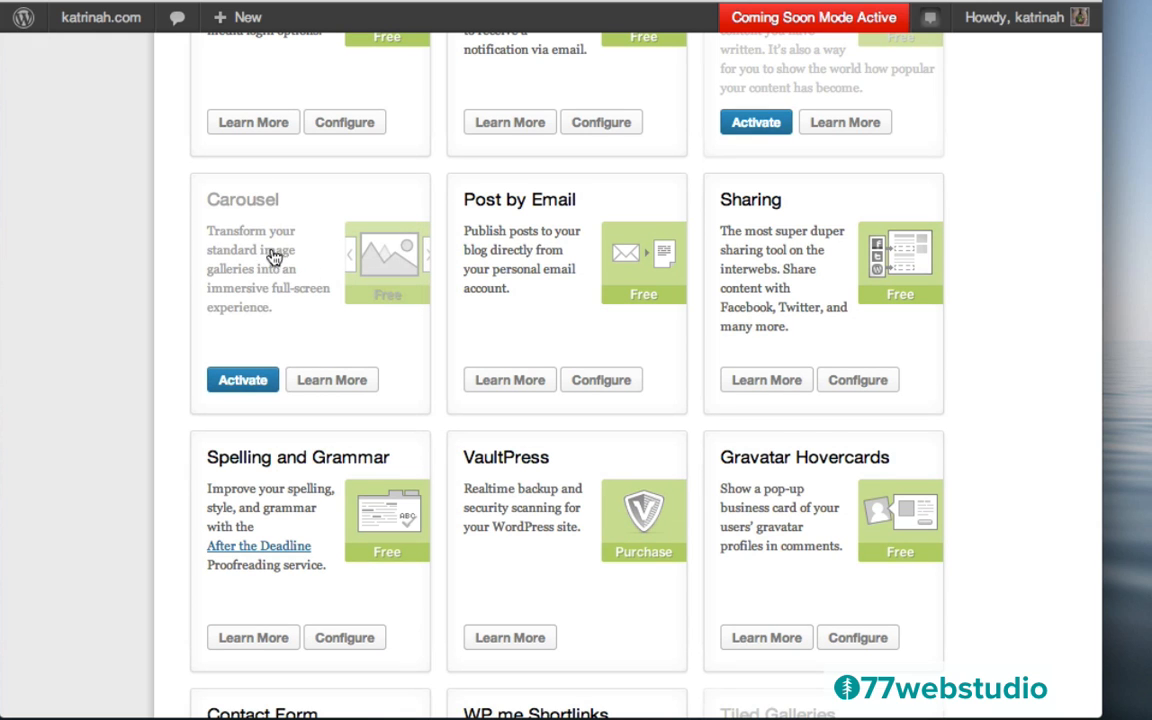
left_click(337, 381)
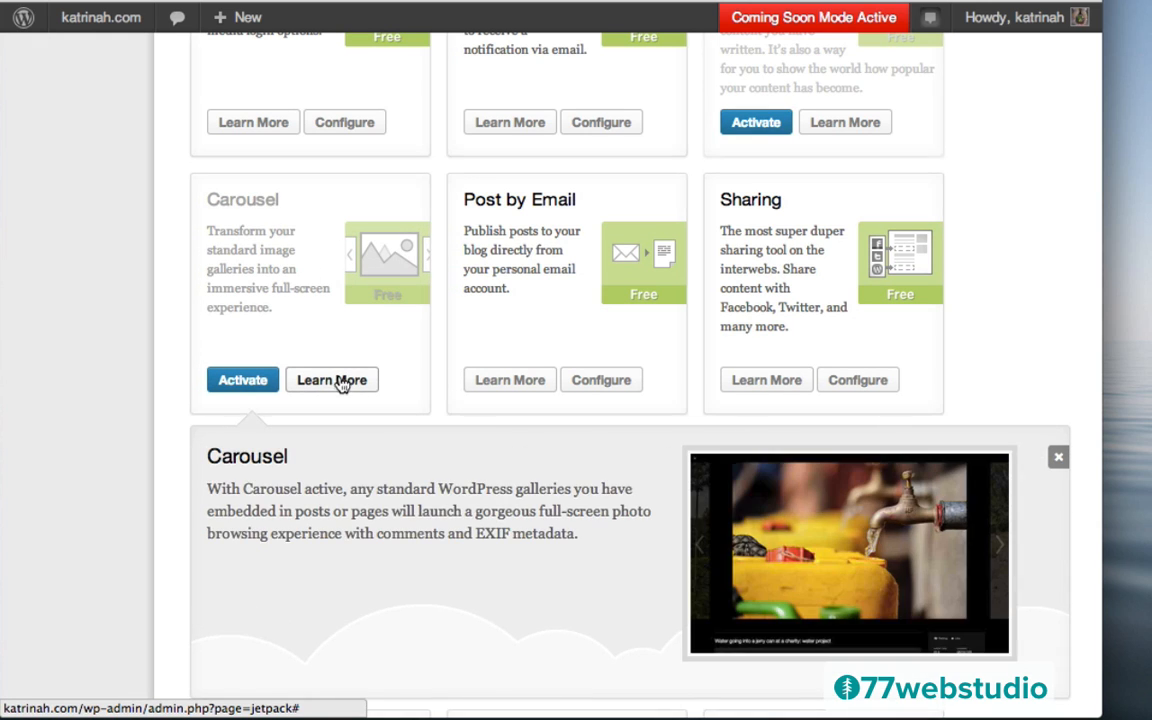
scroll(1042, 316, "down", 2)
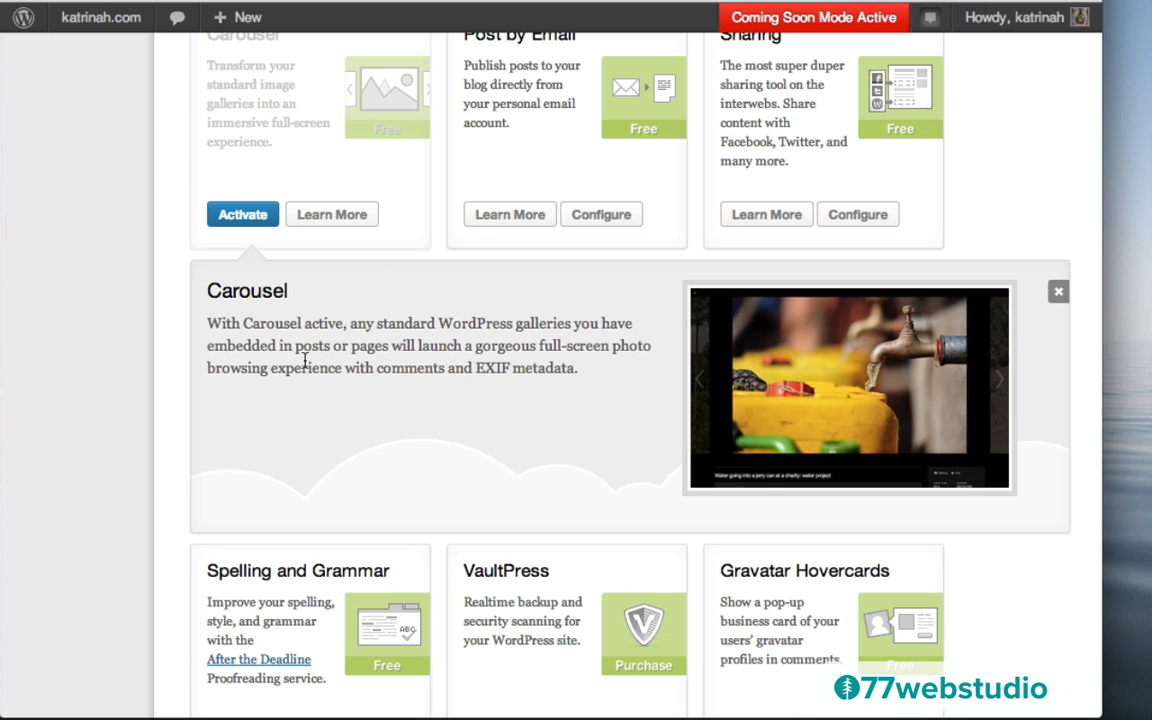
scroll(185, 245, "up", 3)
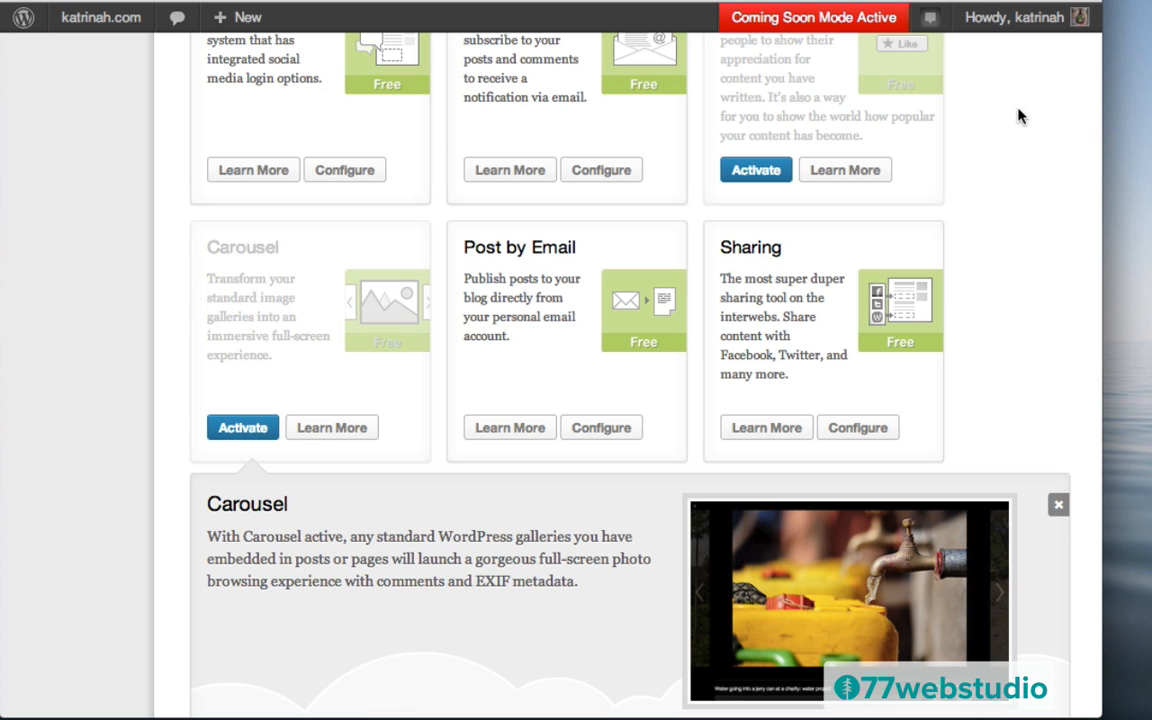
scroll(1018, 117, "up", 10)
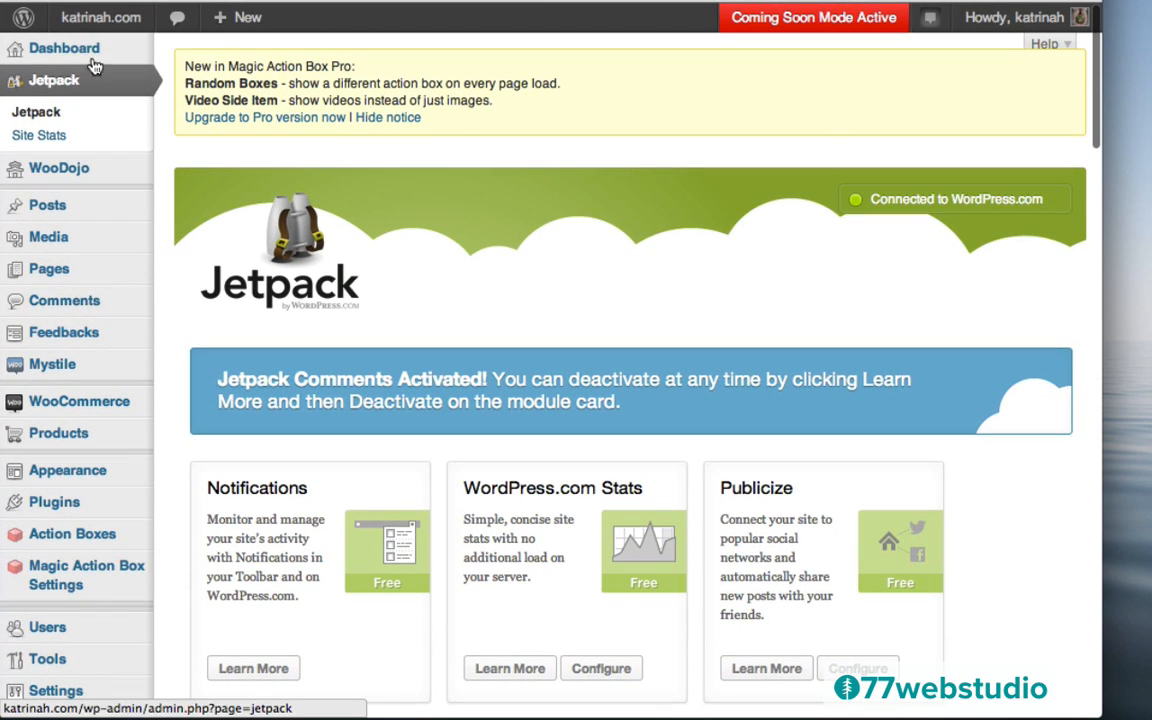
mouse_move(70, 14)
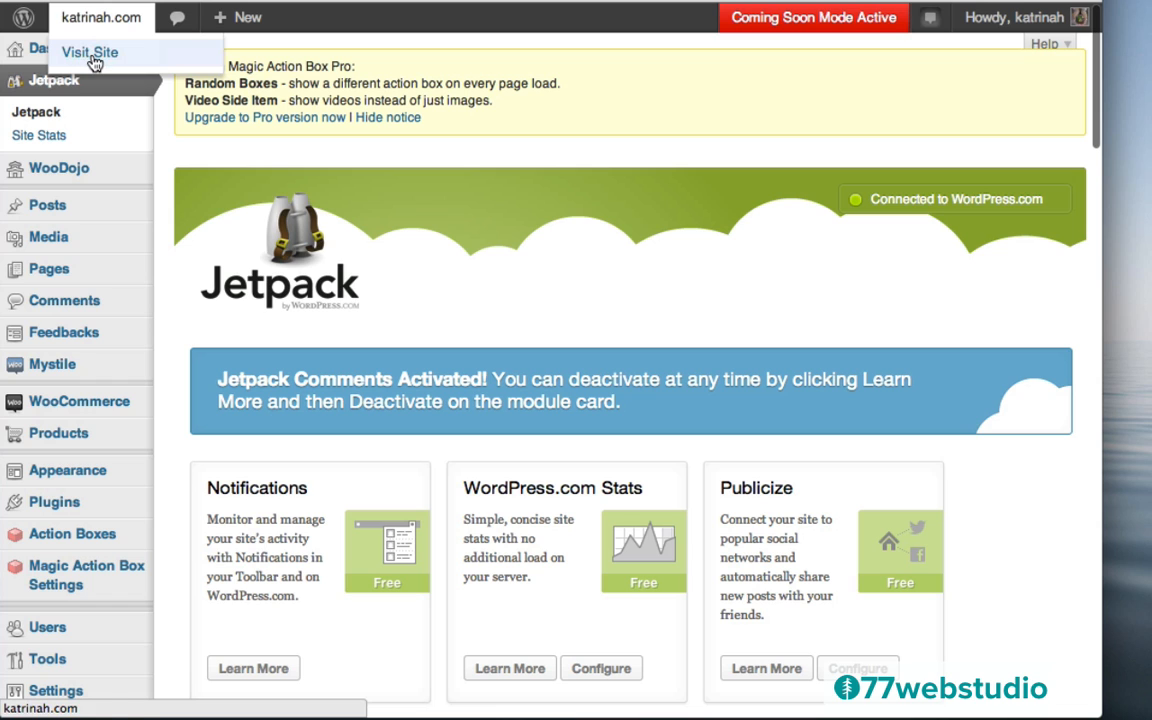
Go from admin to the live Blog page and open the Top Health Benefits of Yoga post
left_click(92, 55)
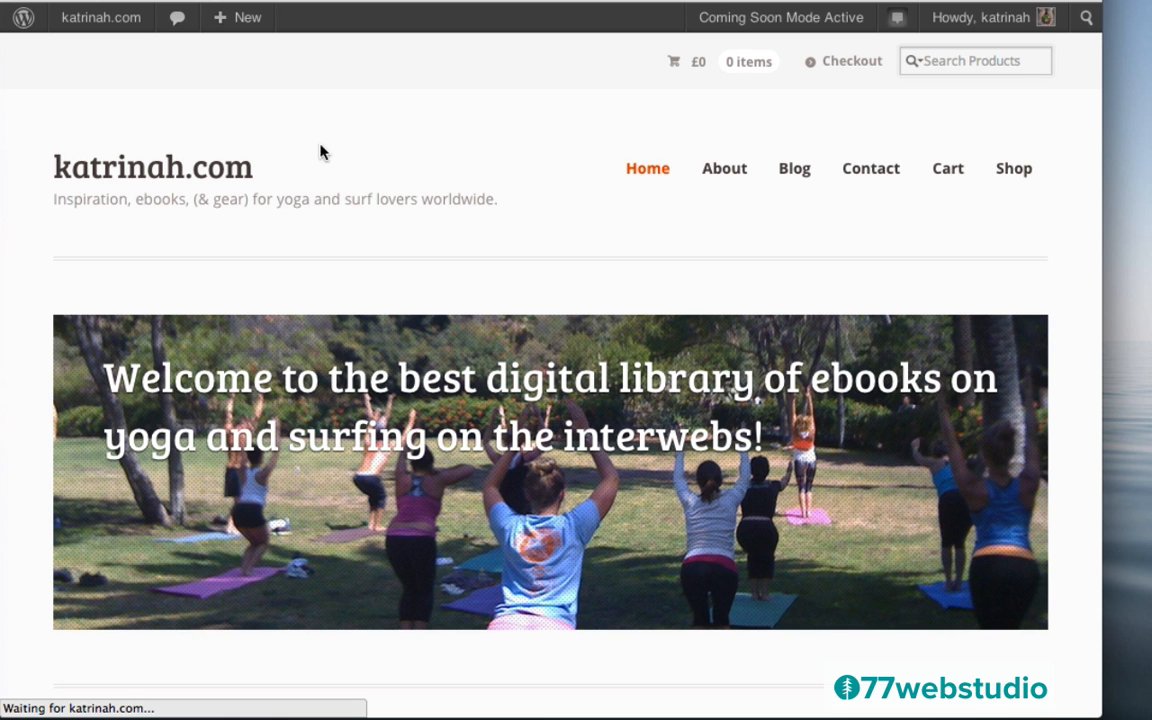
left_click(783, 175)
scroll(777, 424, "down", 5)
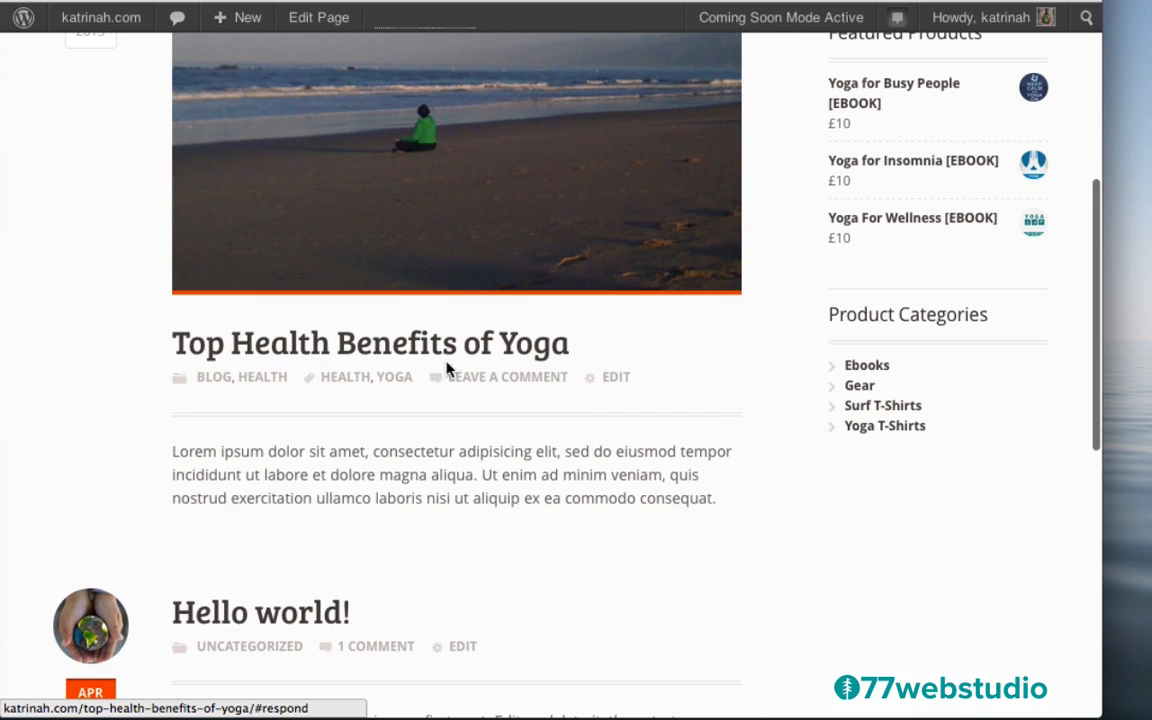
left_click(411, 347)
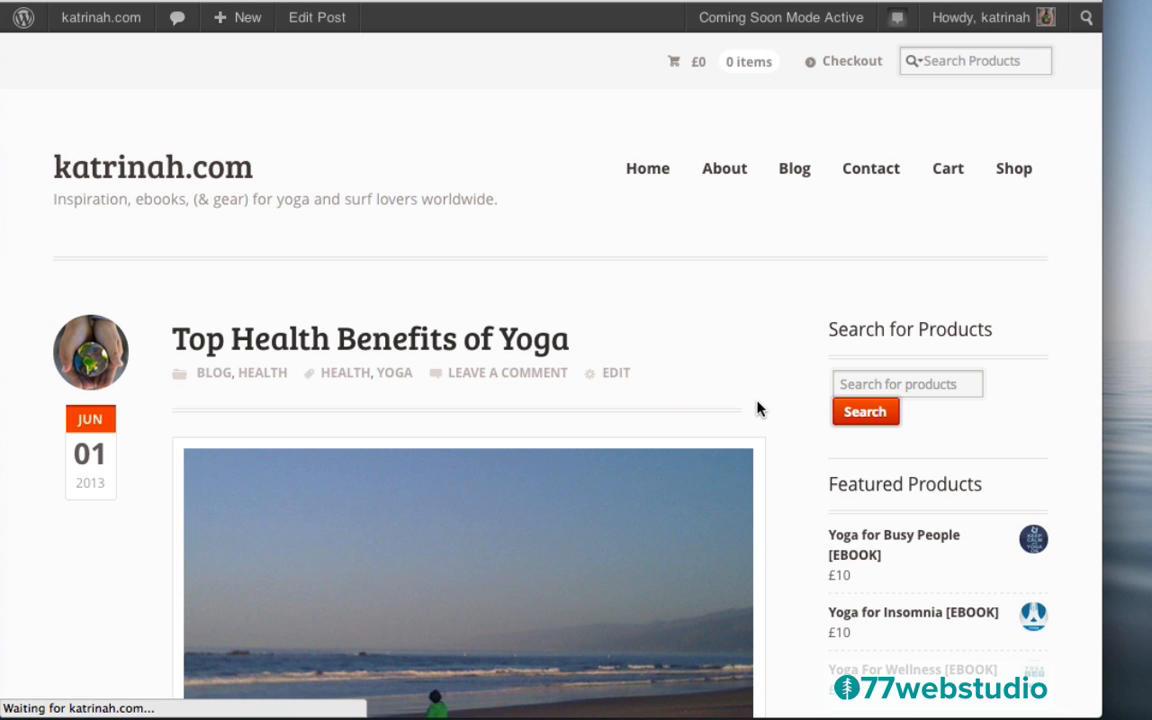
Expand the post's More sharing services and its Jetpack Leave a Reply comment form
scroll(757, 408, "down", 12)
scroll(757, 408, "down", 5)
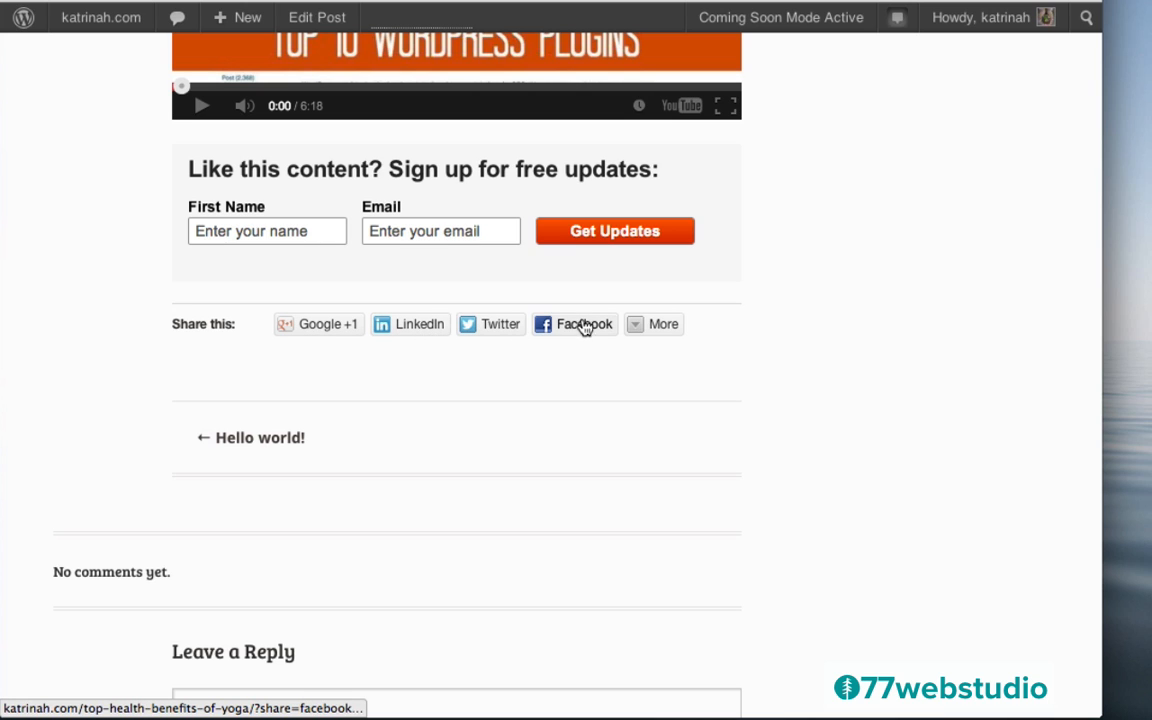
left_click(636, 330)
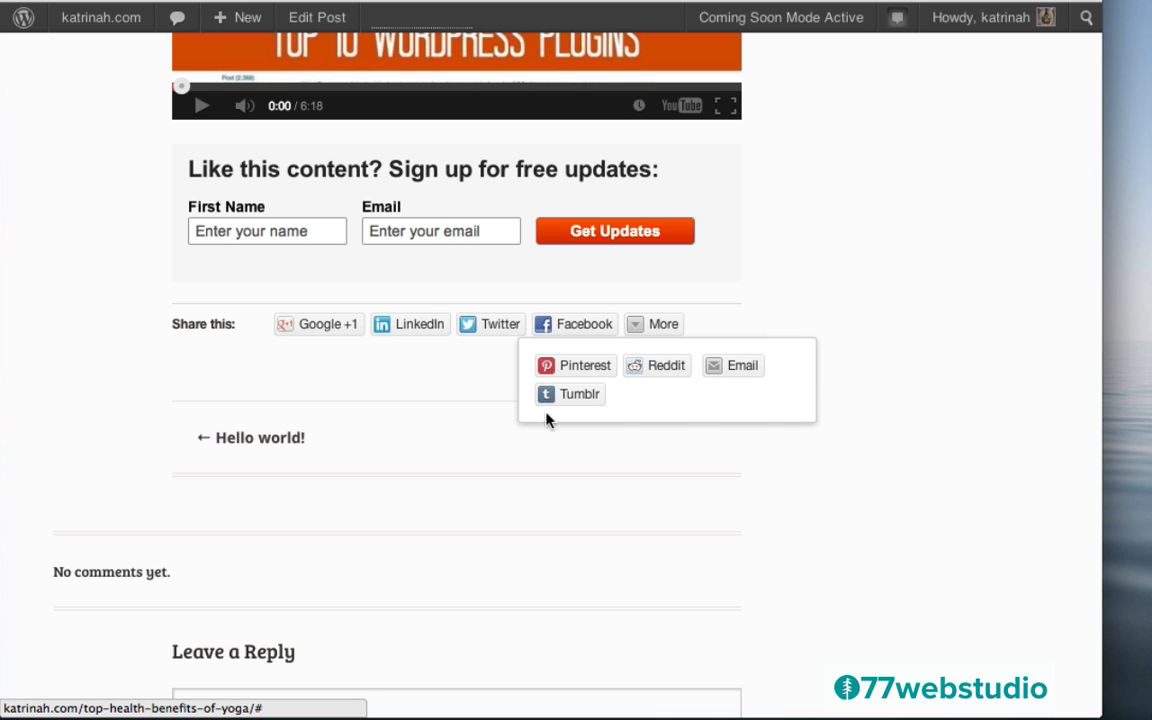
scroll(875, 270, "down", 5)
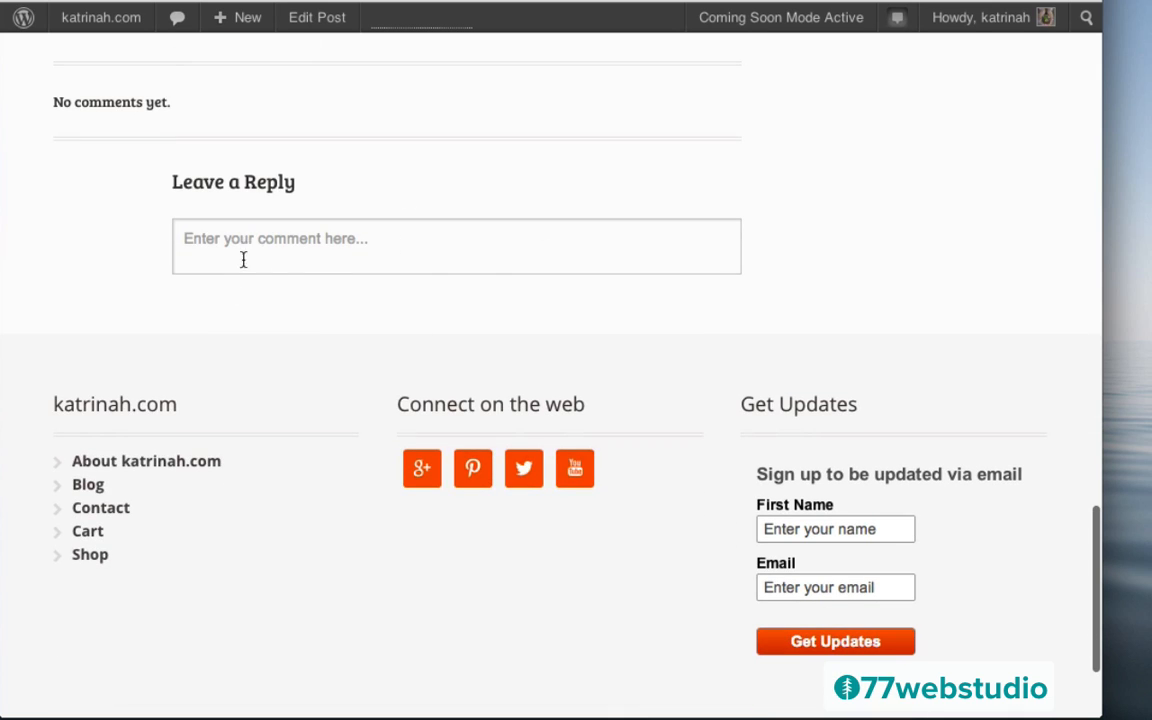
left_click(223, 246)
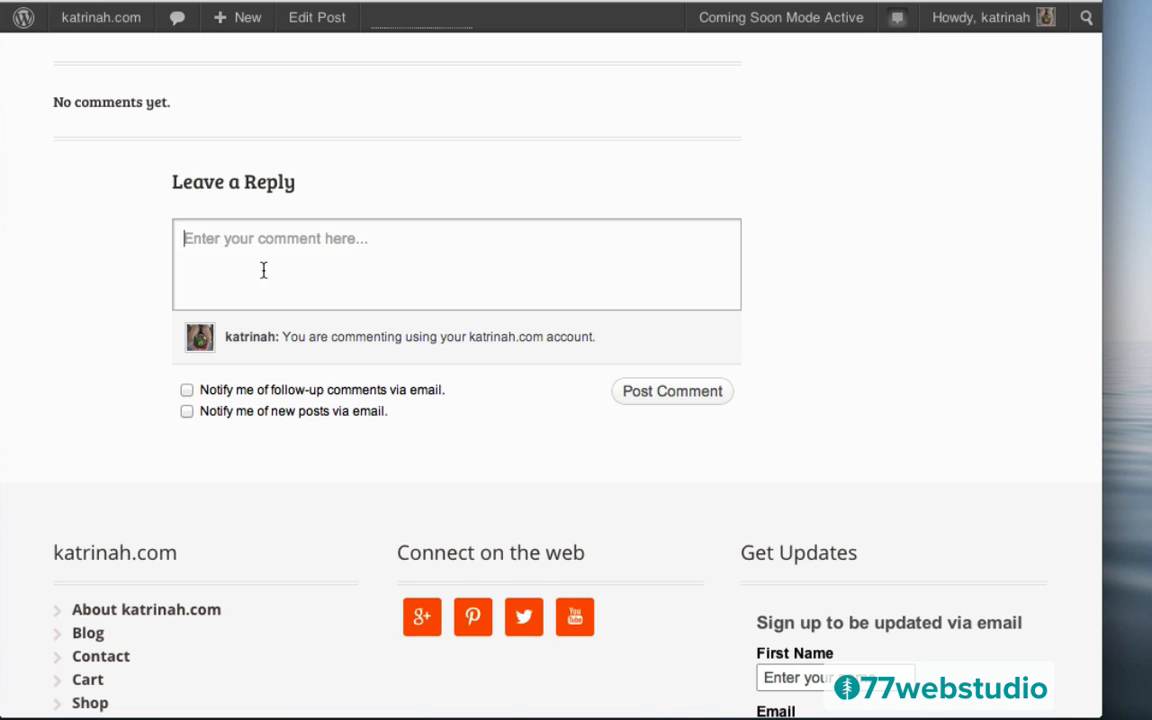
scroll(1017, 228, "up", 15)
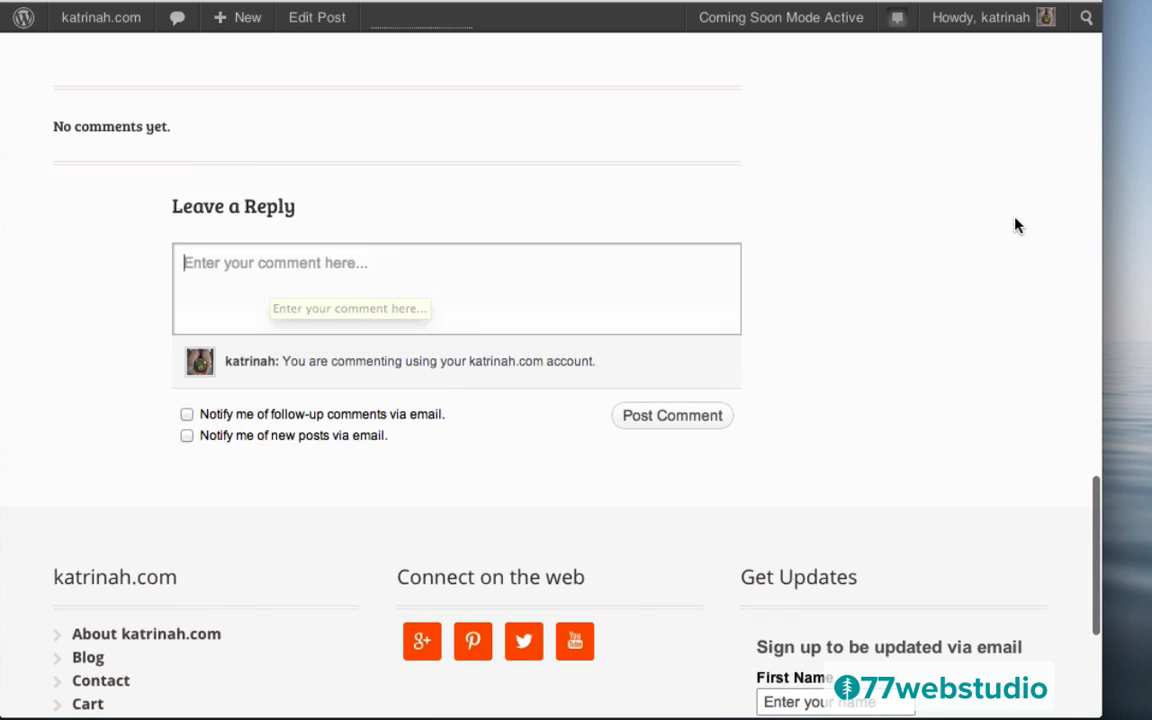
scroll(1017, 228, "up", 5)
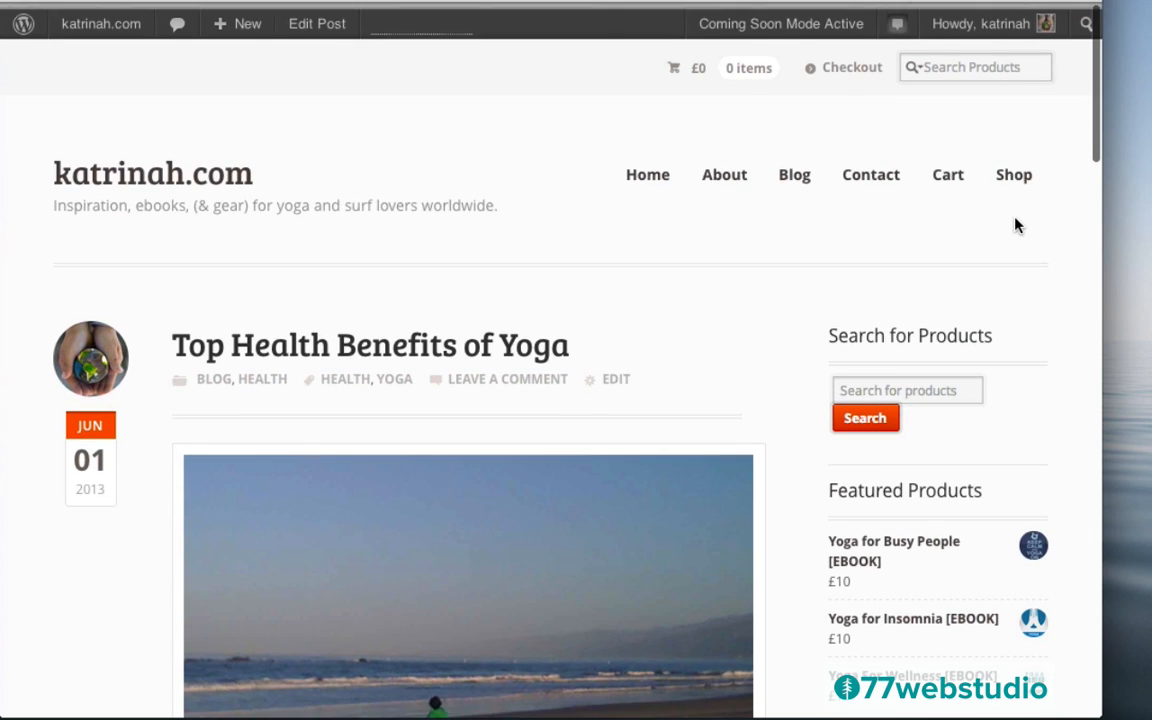
Open the store's Cart page and switch to editing it
left_click(946, 172)
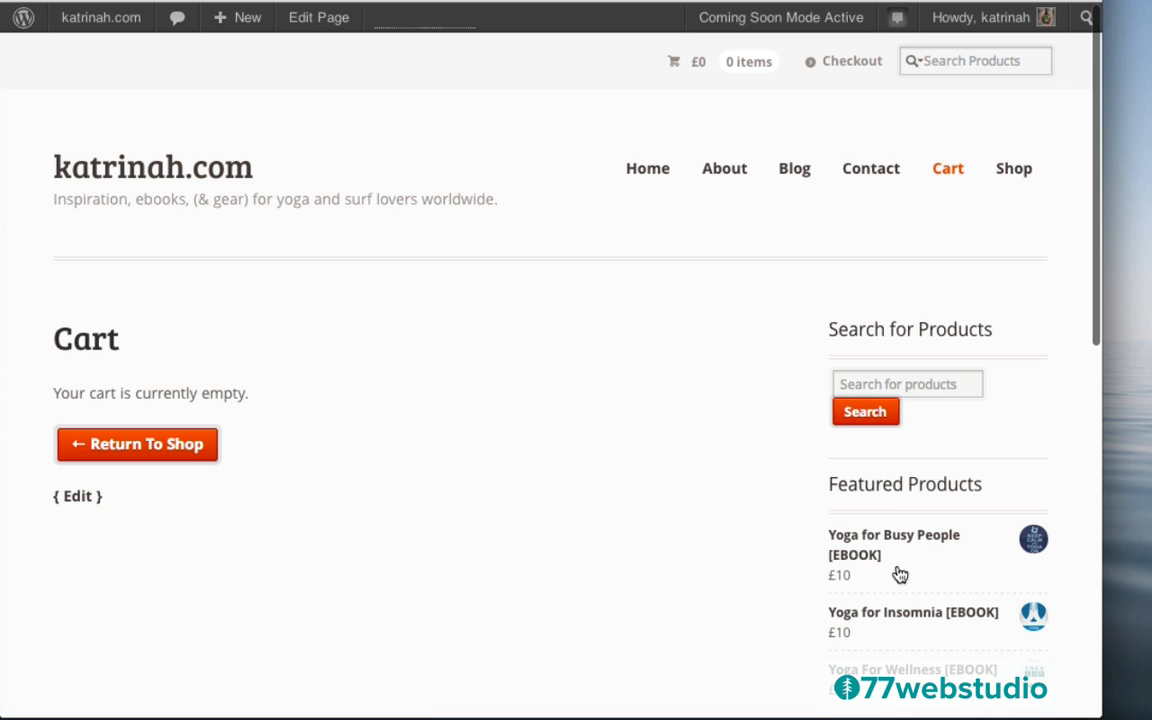
scroll(686, 455, "down", 5)
scroll(686, 455, "up", 5)
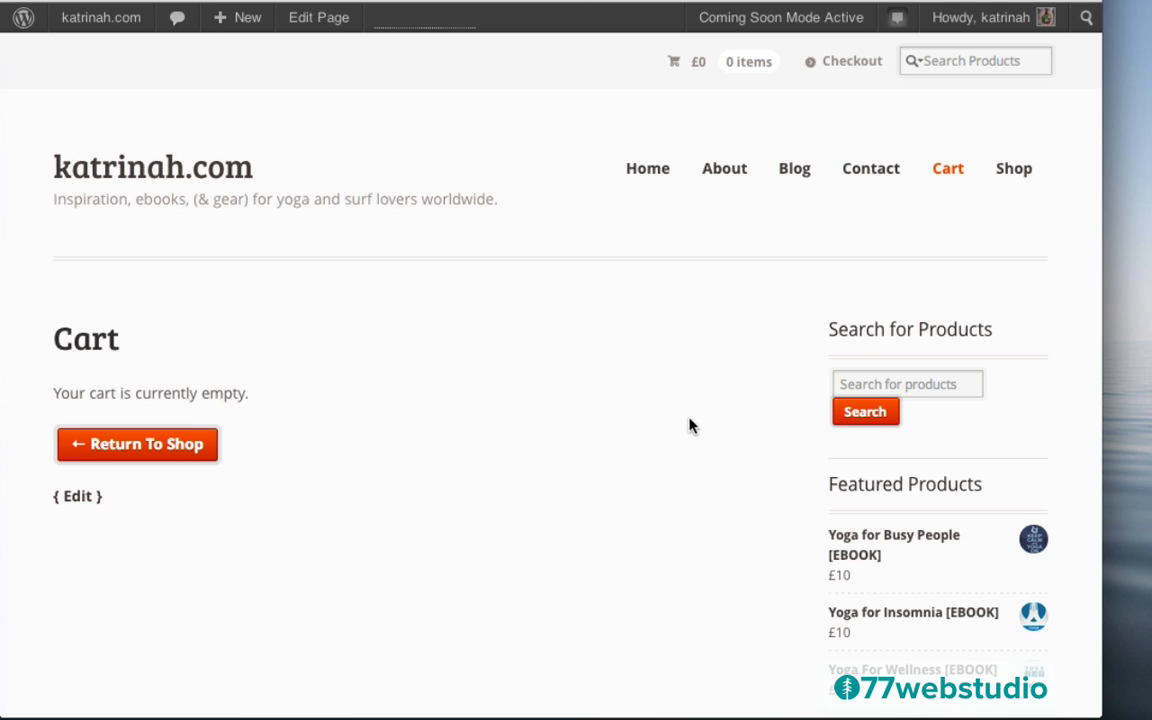
left_click(316, 24)
scroll(779, 479, "down", 10)
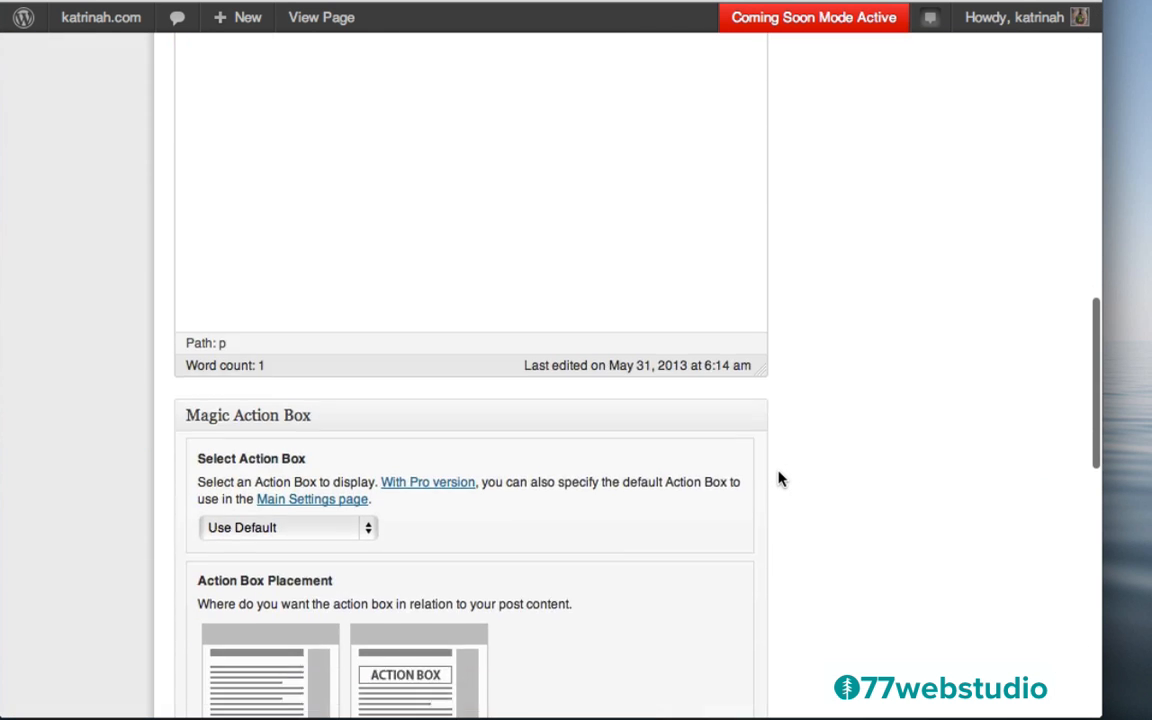
scroll(779, 479, "down", 10)
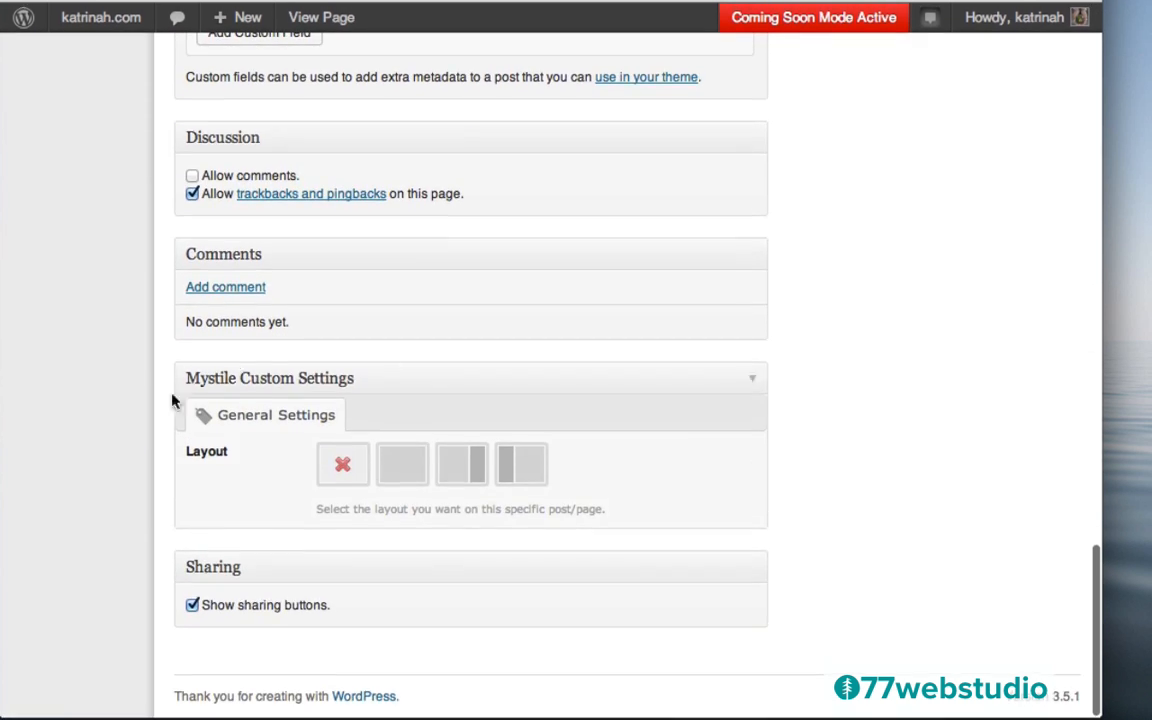
Choose the full-width Mystile layout for Cart, update the page, and view it live
left_click(458, 470)
left_click(398, 463)
left_click(400, 465)
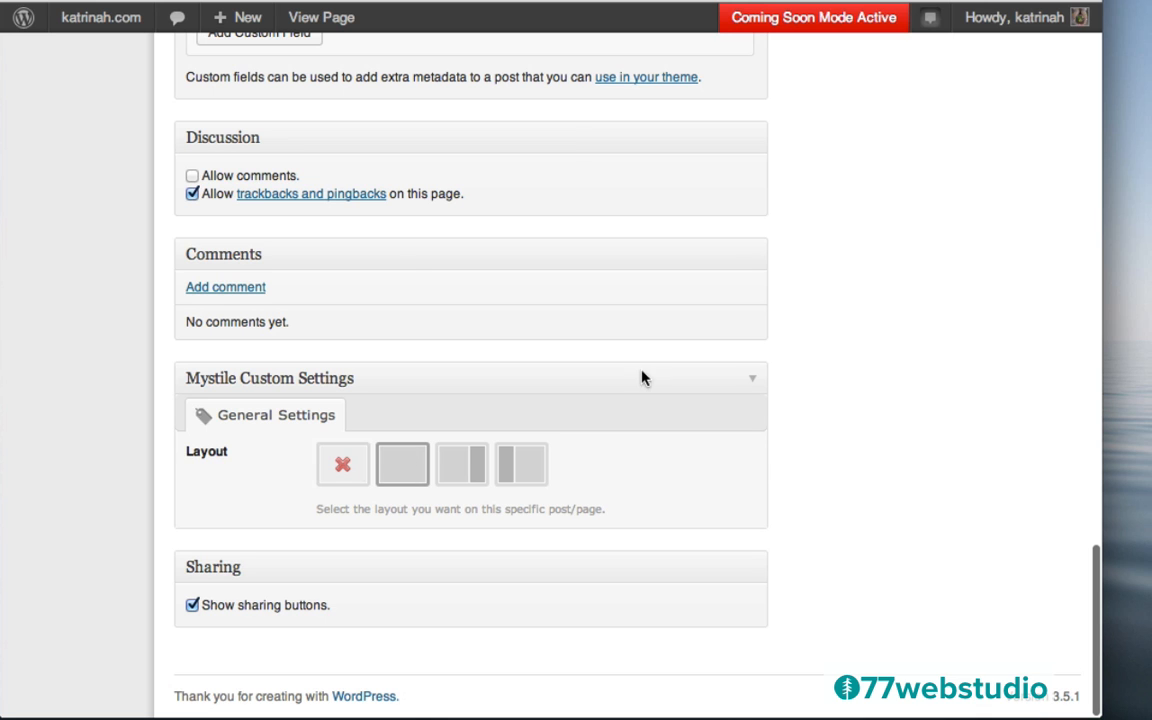
scroll(990, 230, "up", 15)
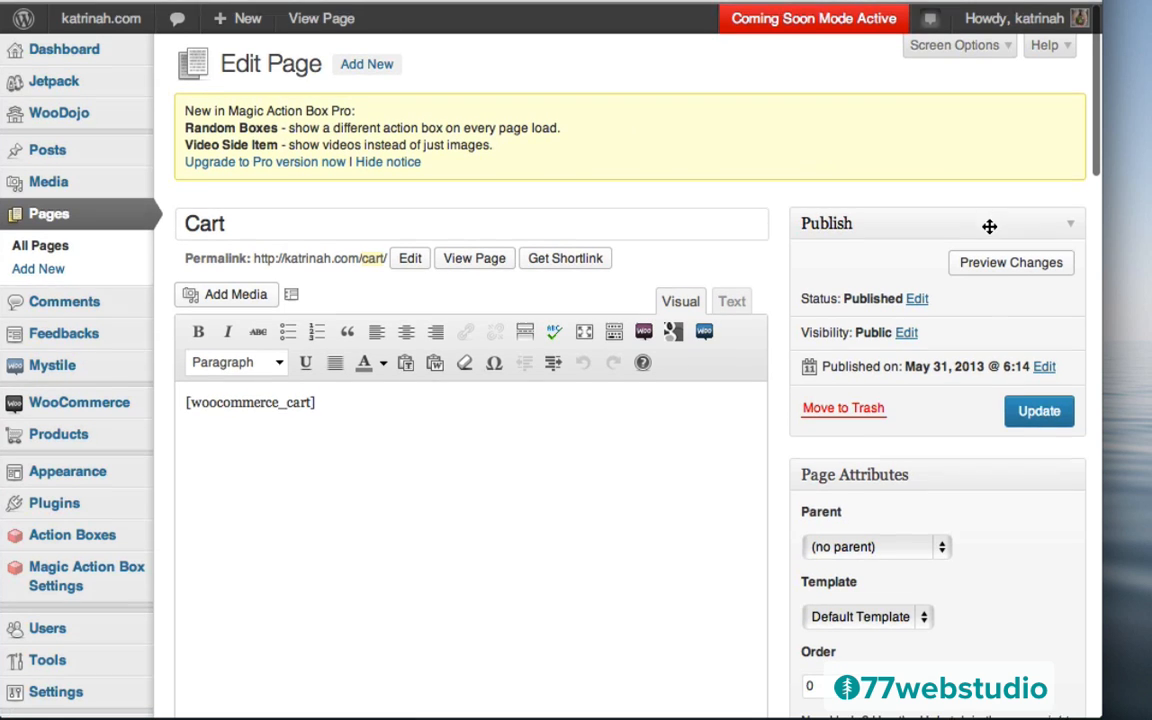
left_click(1038, 411)
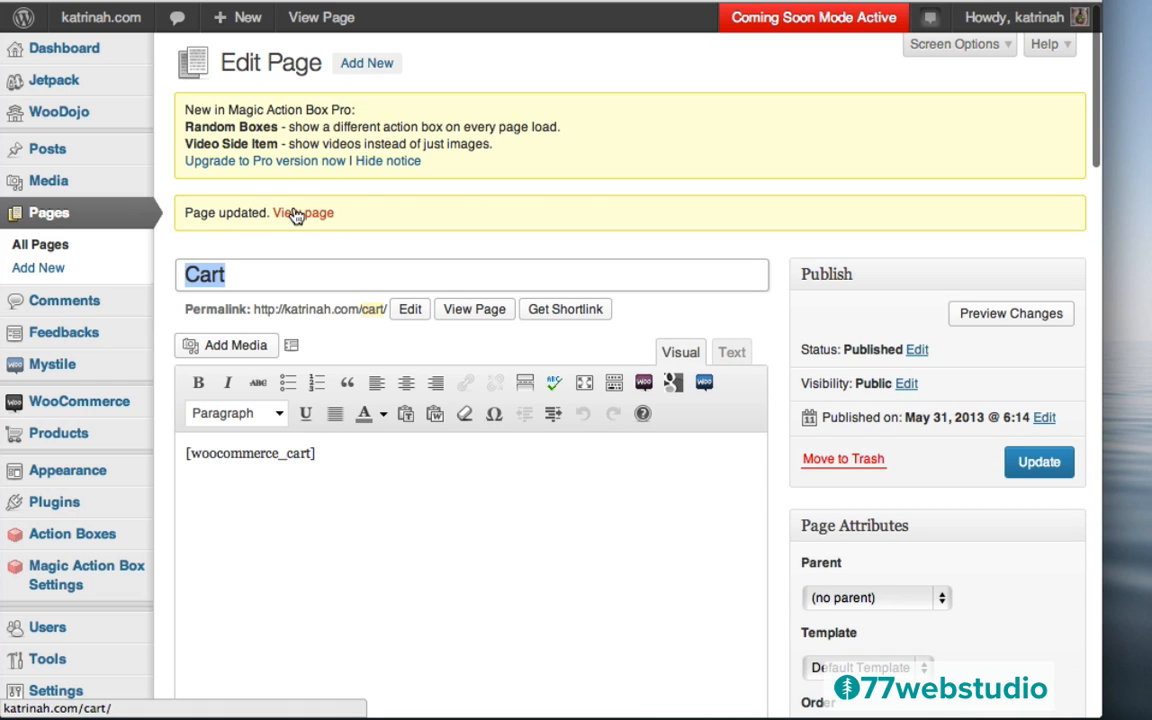
left_click(296, 216)
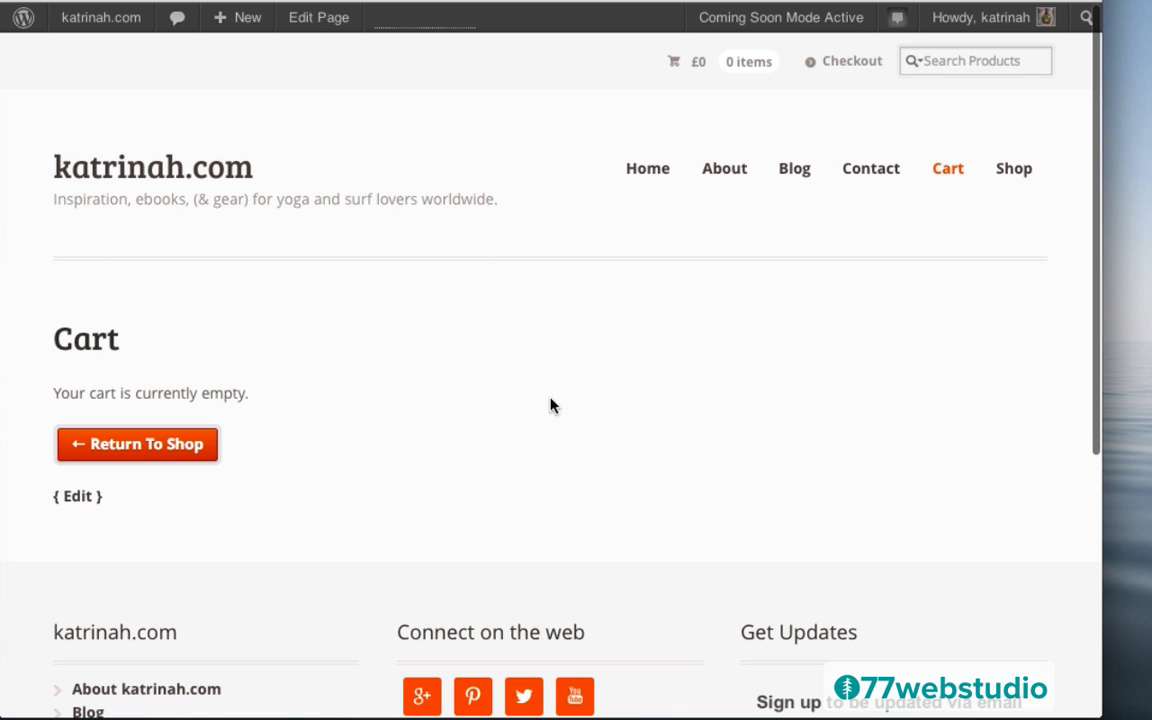
Open the Shop page and scroll through its product listing
left_click(1015, 170)
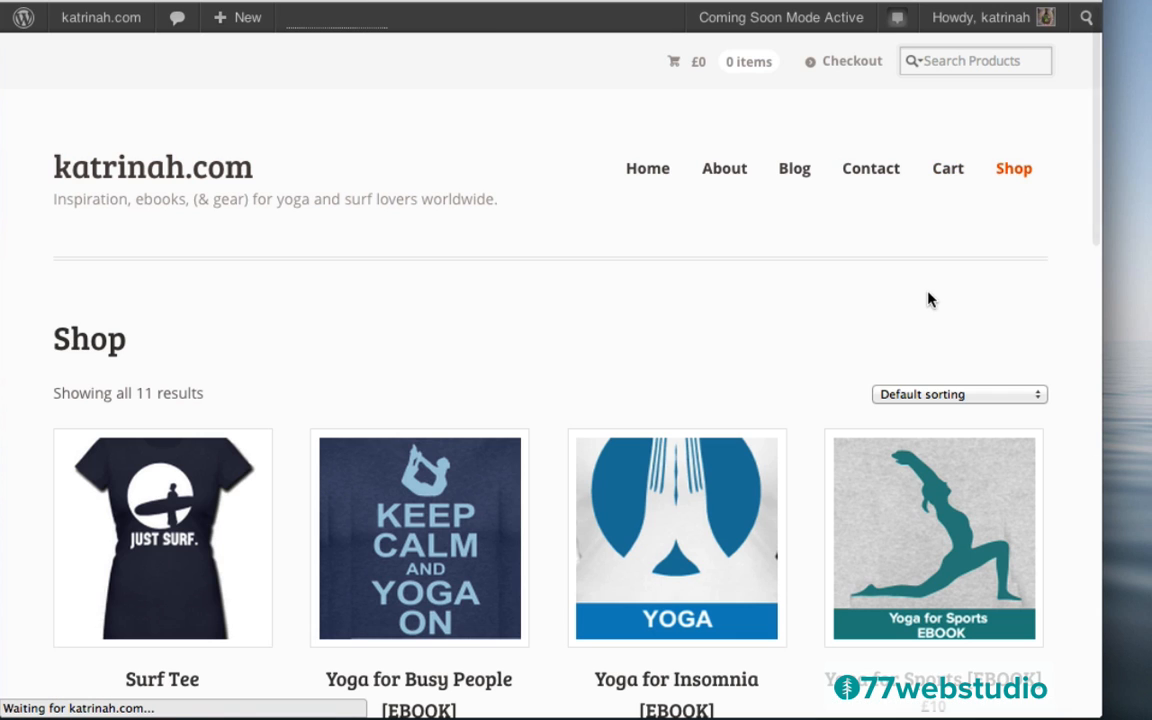
scroll(1063, 345, "down", 11)
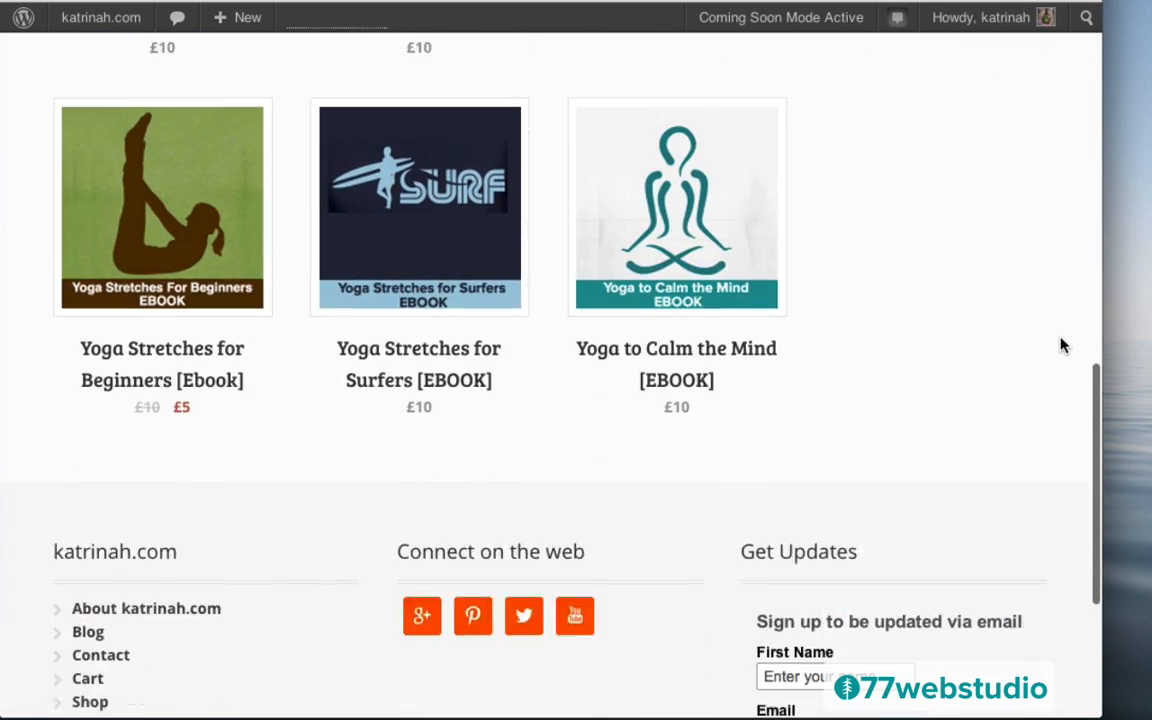
scroll(1063, 345, "up", 15)
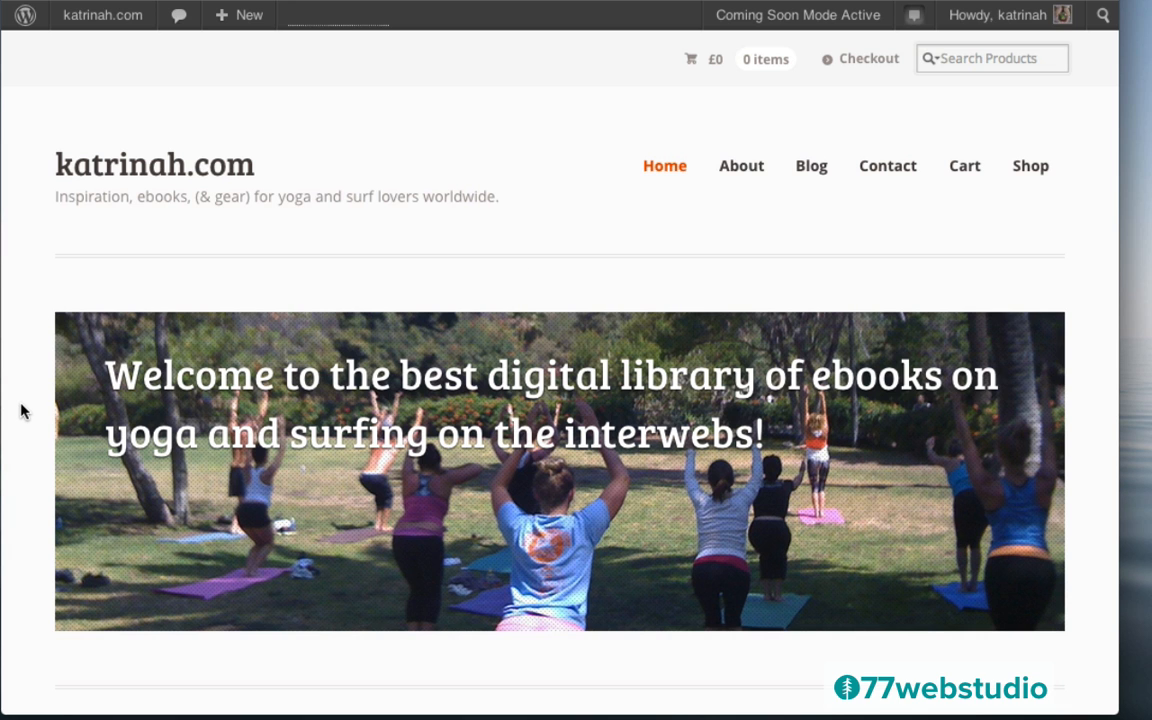
scroll(22, 410, "down", 10)
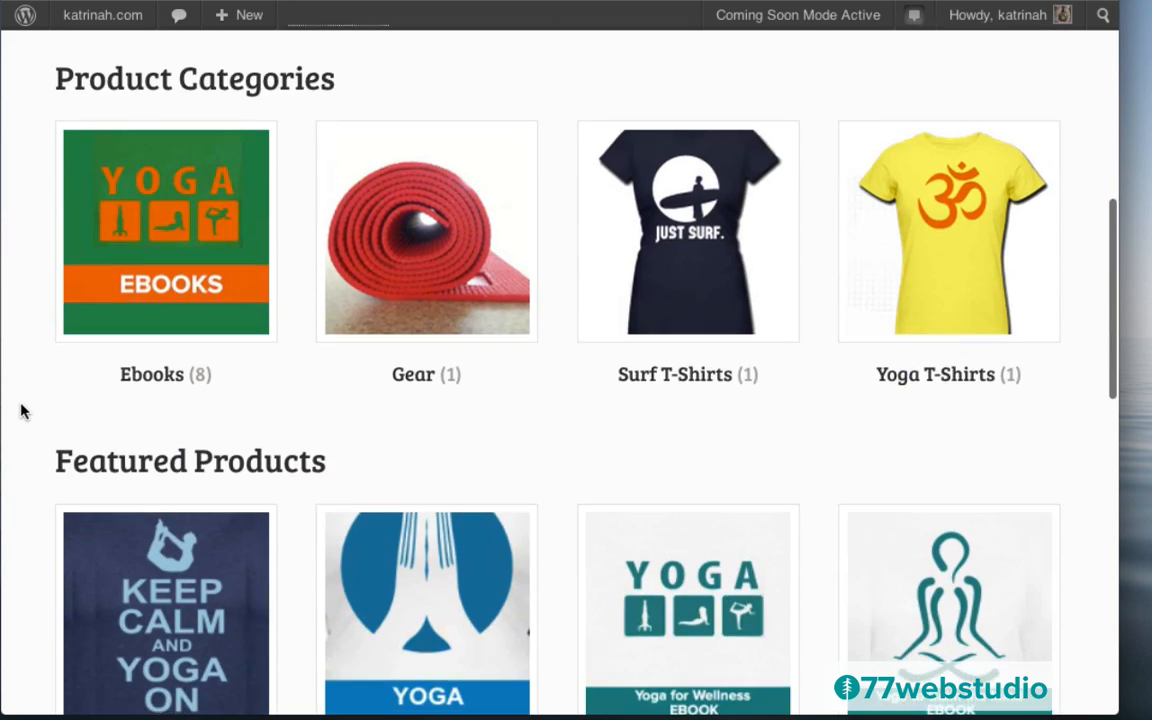
scroll(22, 410, "down", 10)
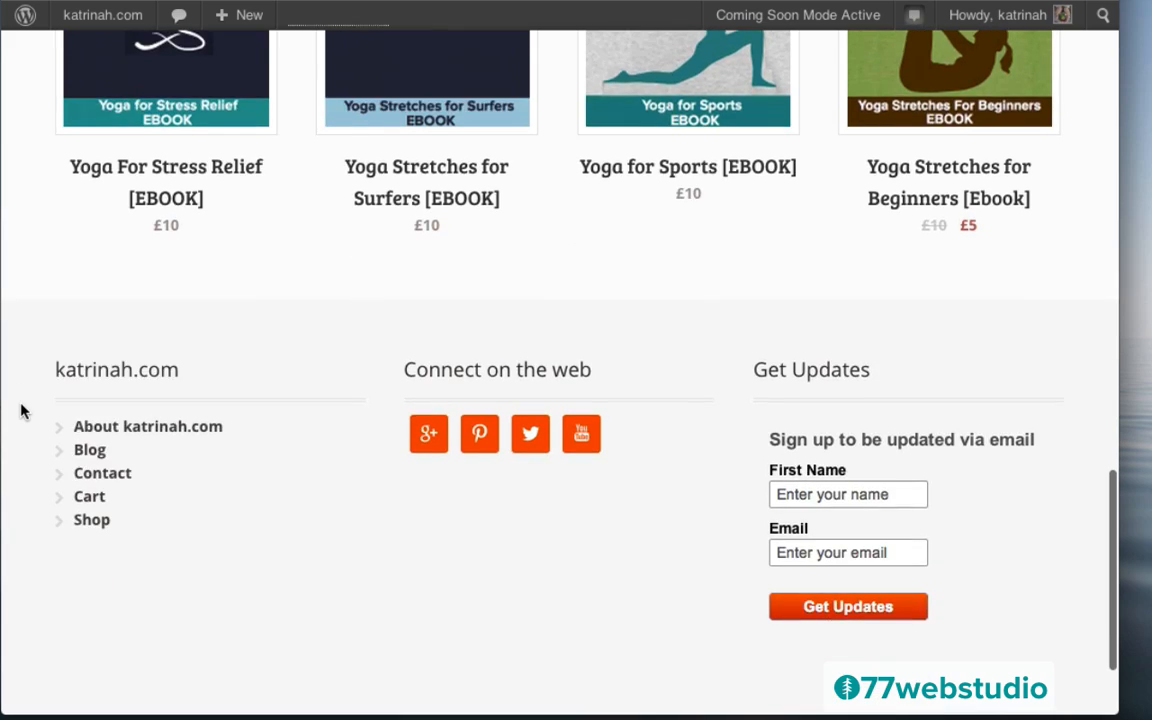
scroll(22, 410, "down", 2)
scroll(22, 410, "up", 10)
scroll(22, 410, "up", 8)
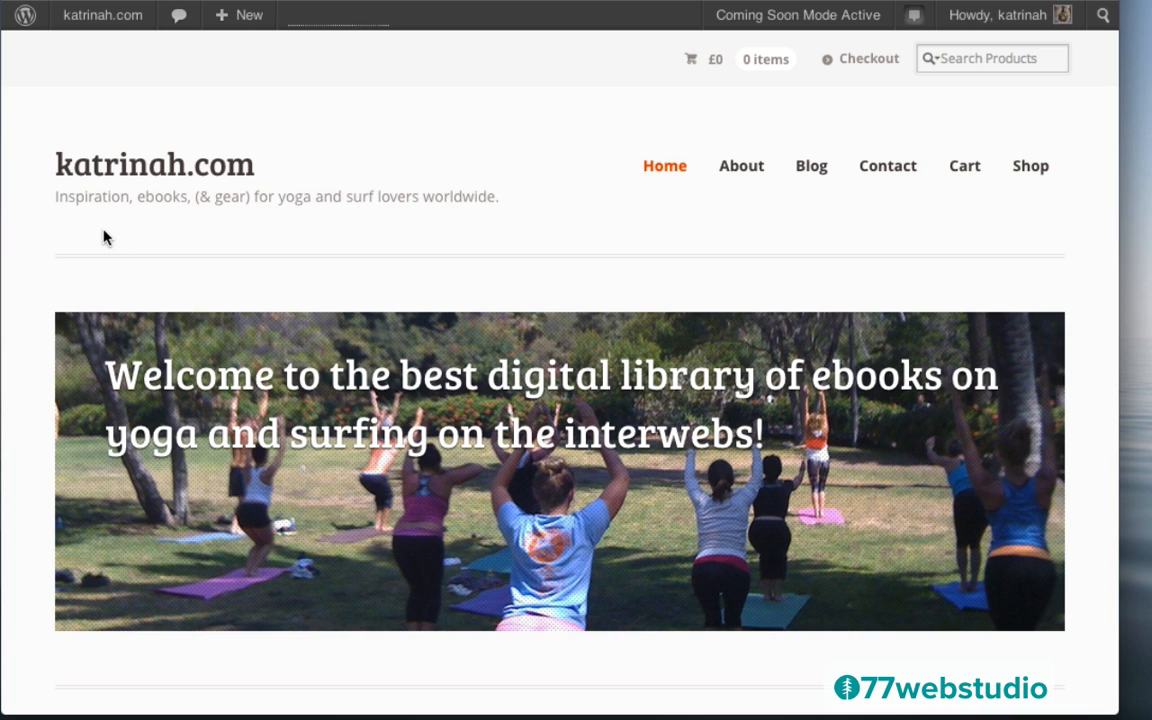
Go from the dashboard to the WooCommerce General settings
mouse_move(82, 14)
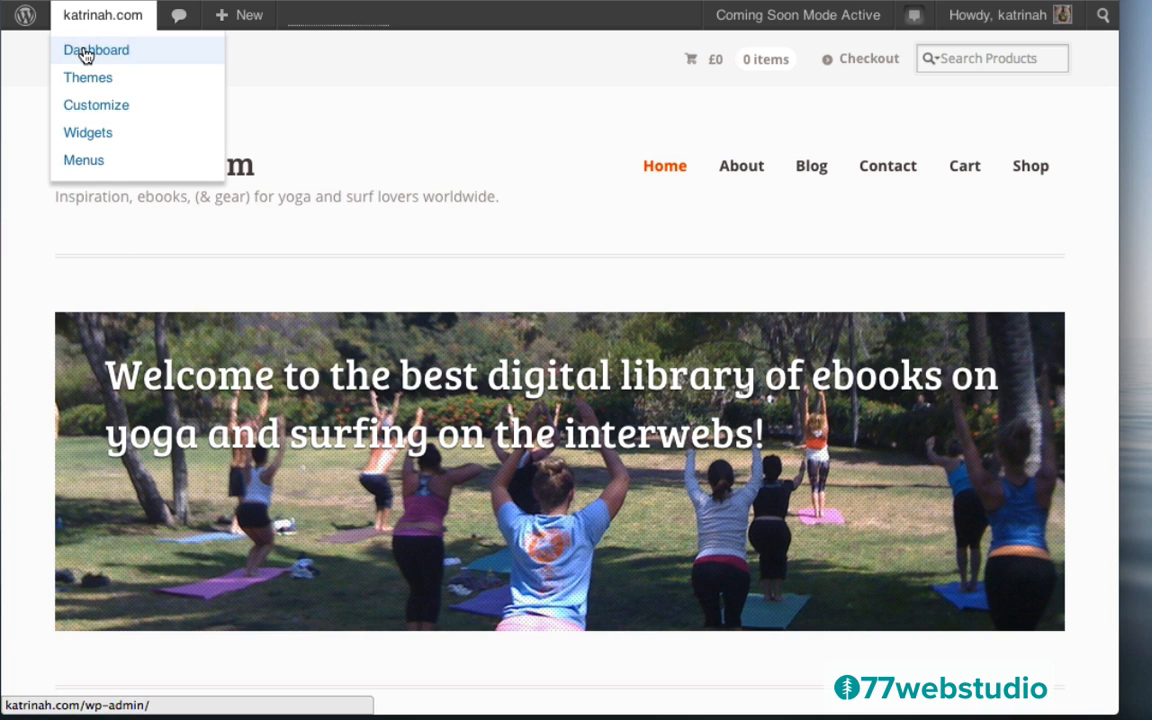
left_click(86, 52)
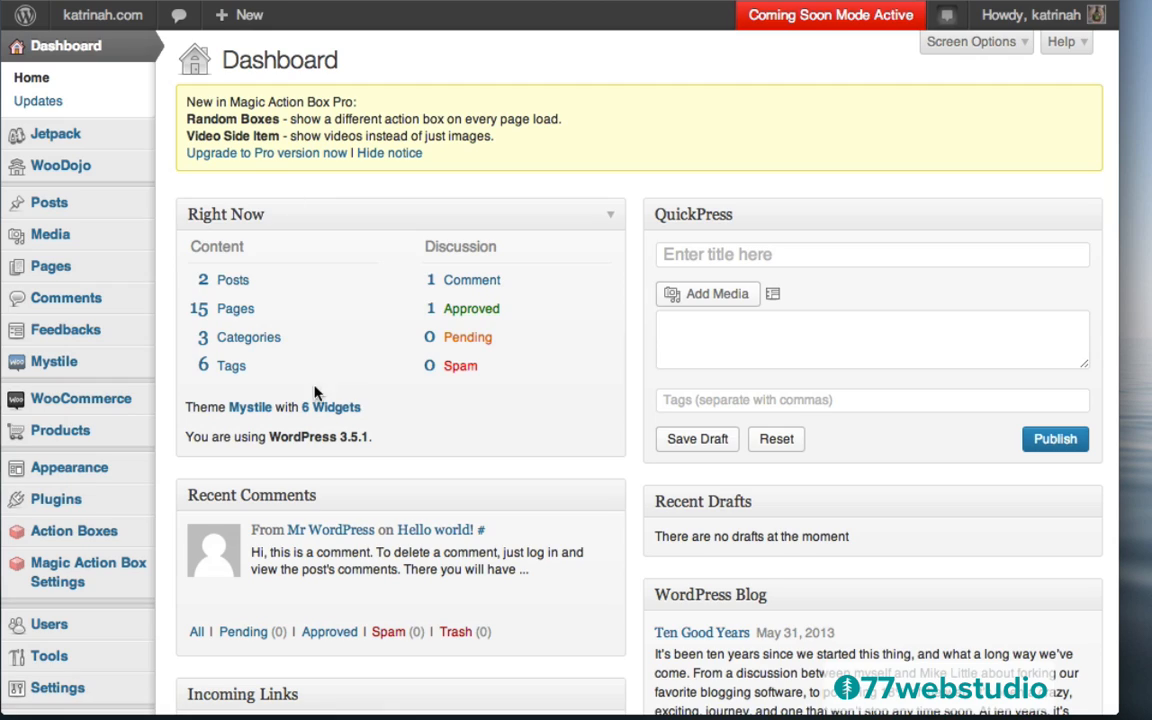
mouse_move(76, 410)
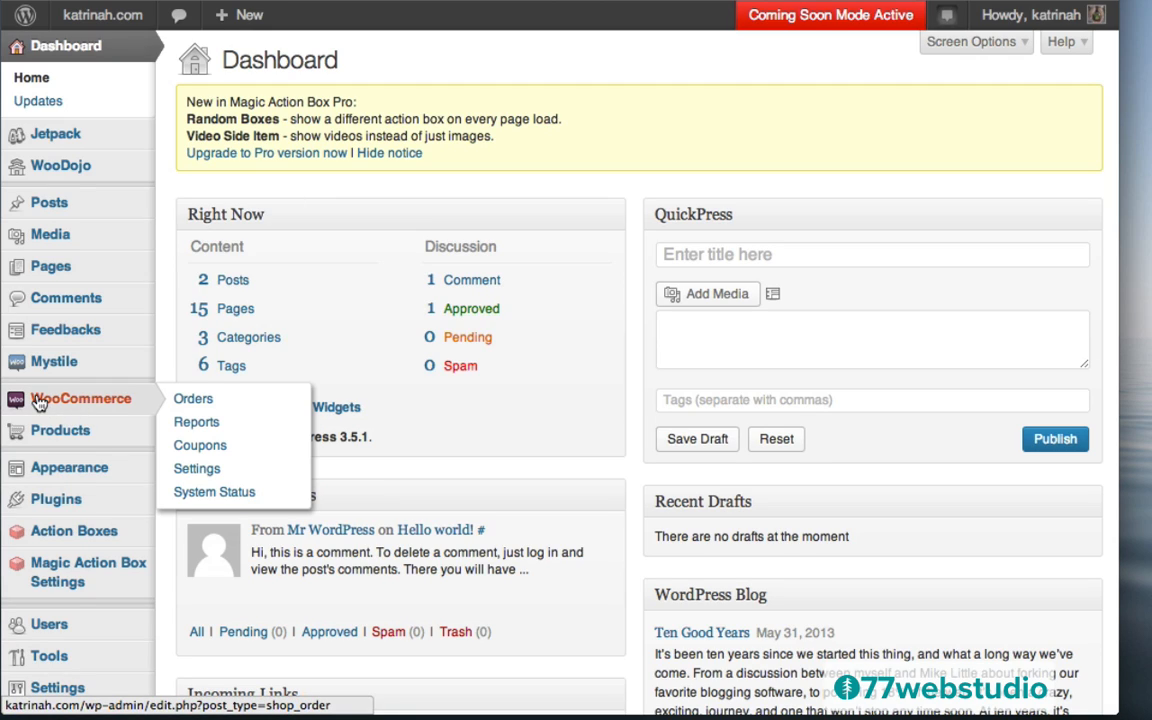
left_click(197, 472)
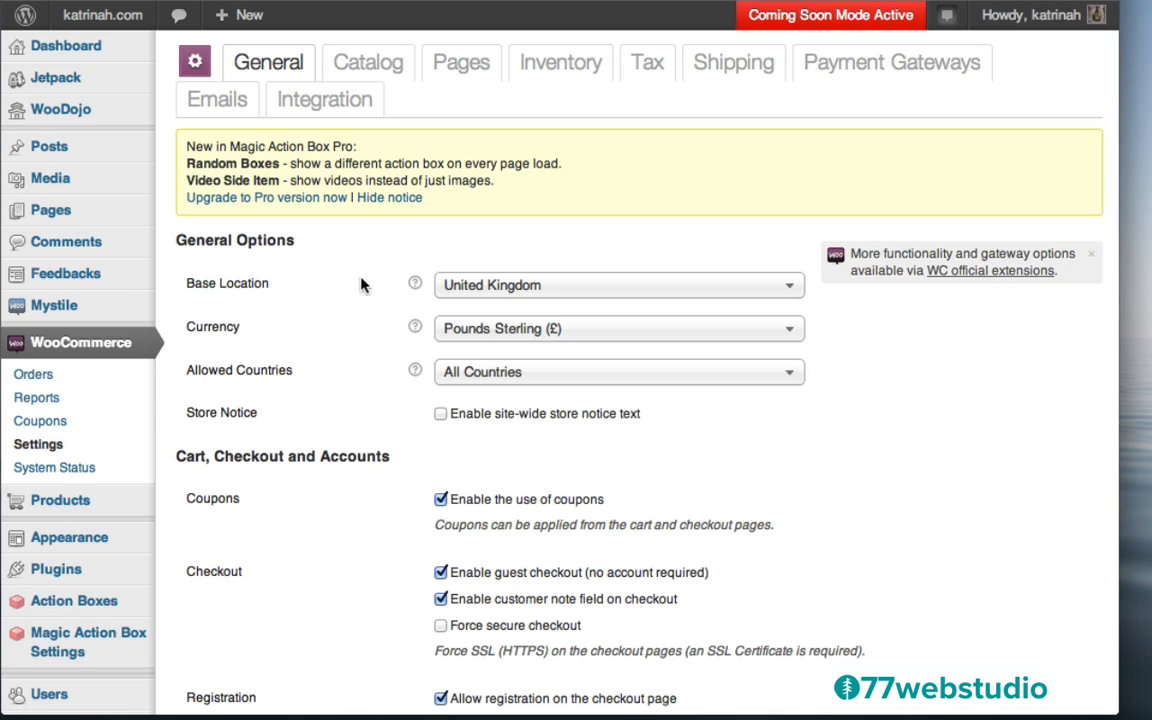
Set the base location to United States — California and the currency to US Dollars
left_click(493, 287)
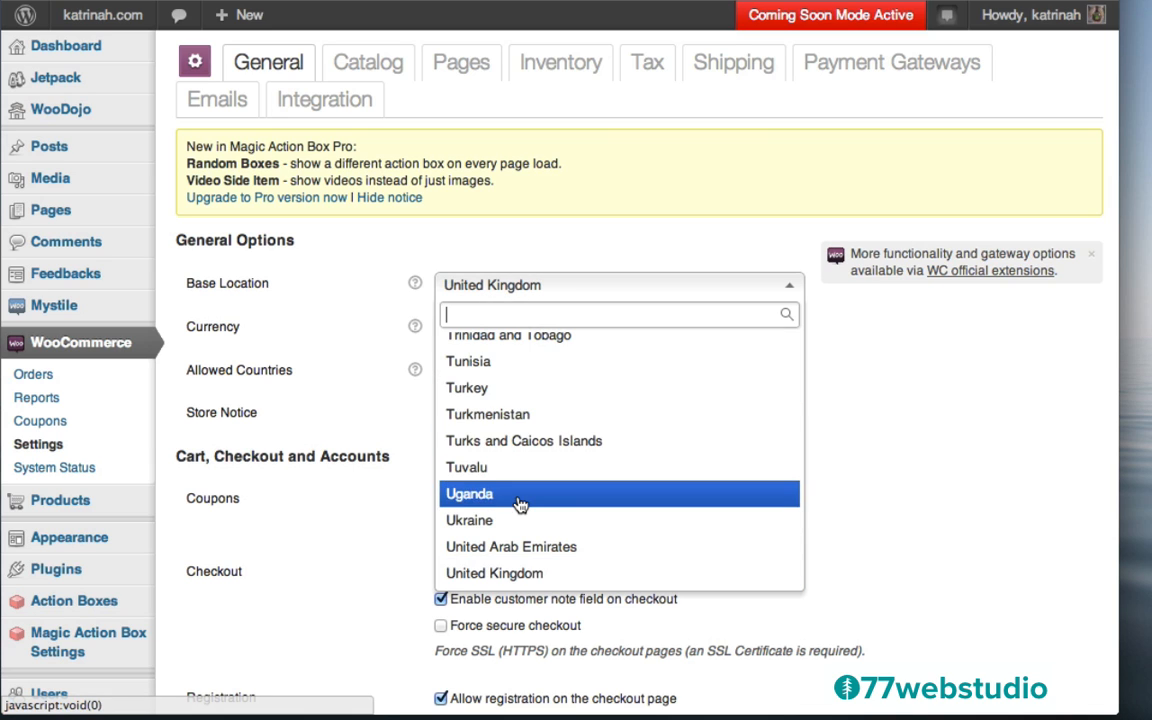
scroll(519, 504, "down", 3)
scroll(519, 505, "down", 1)
scroll(519, 504, "down", 3)
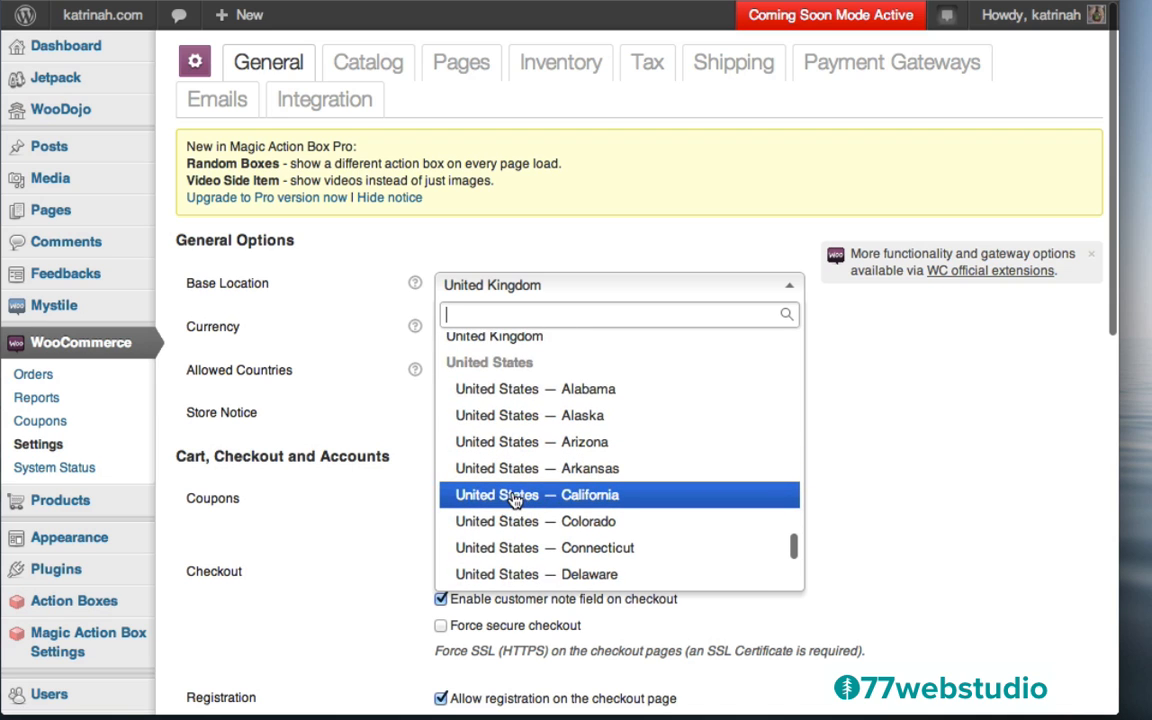
left_click(515, 497)
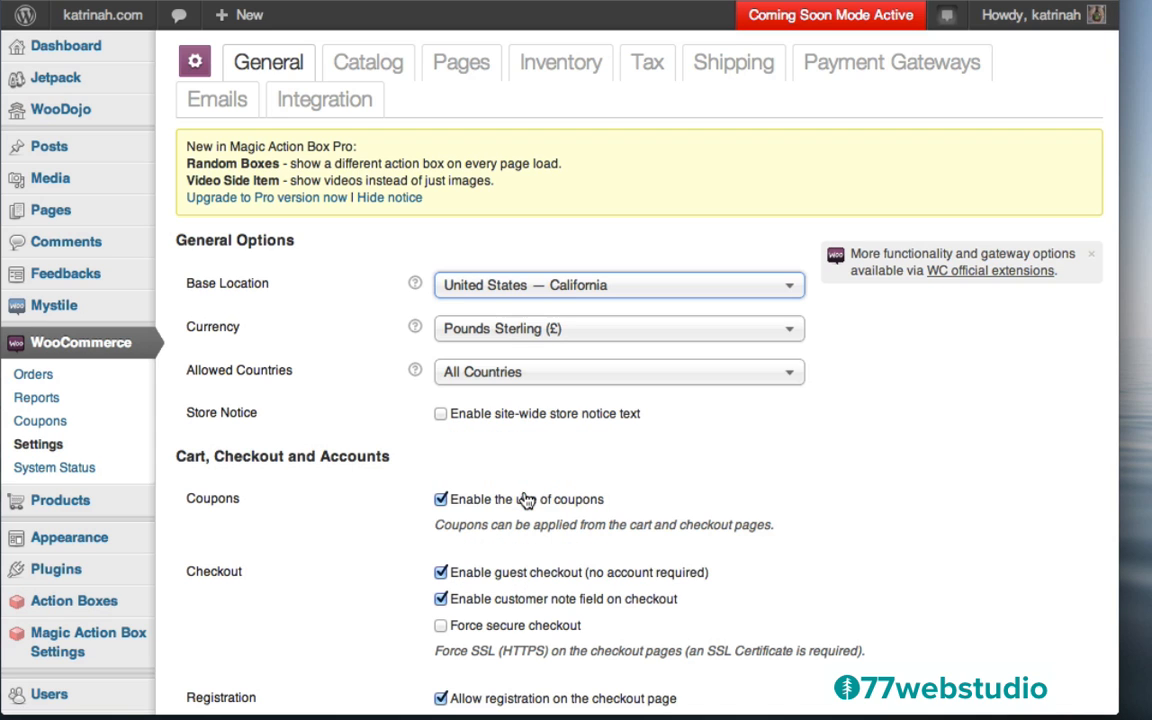
left_click(535, 330)
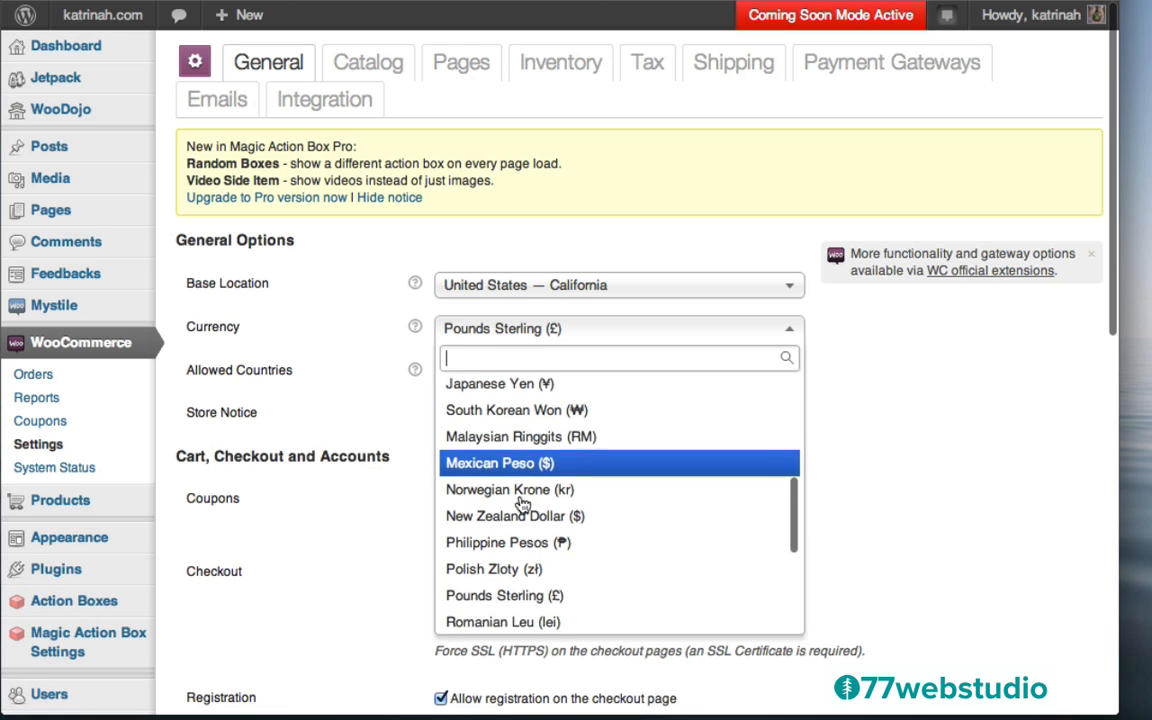
scroll(521, 505, "down", 10)
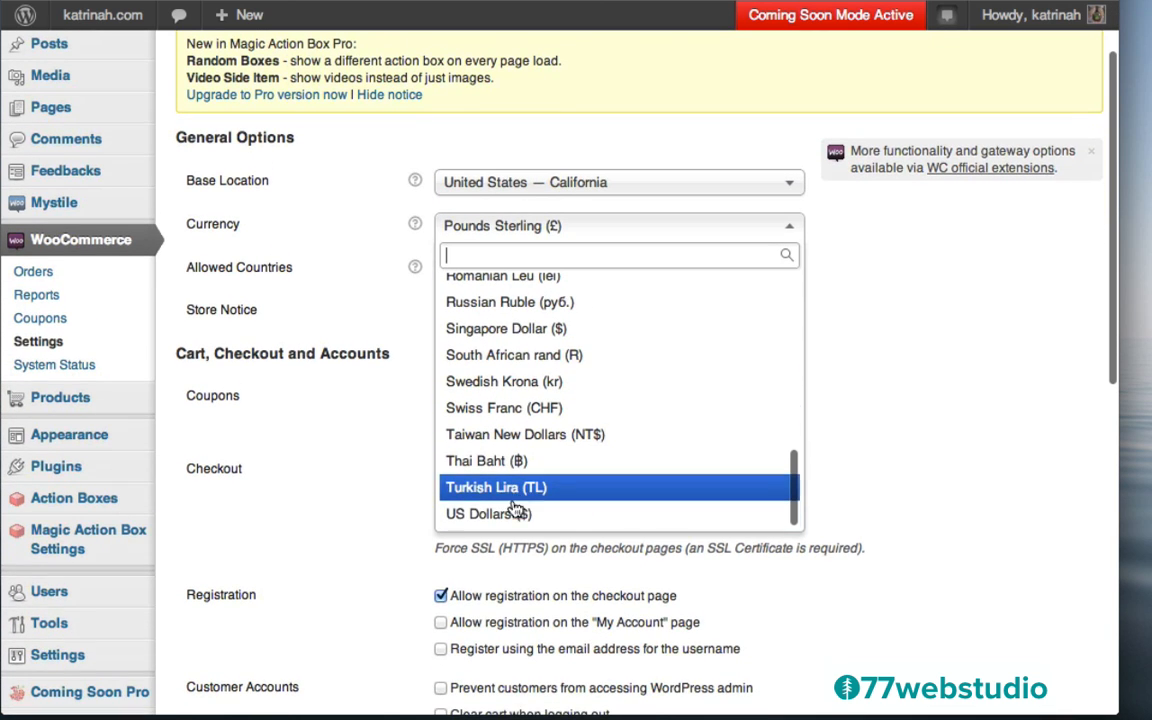
left_click(480, 513)
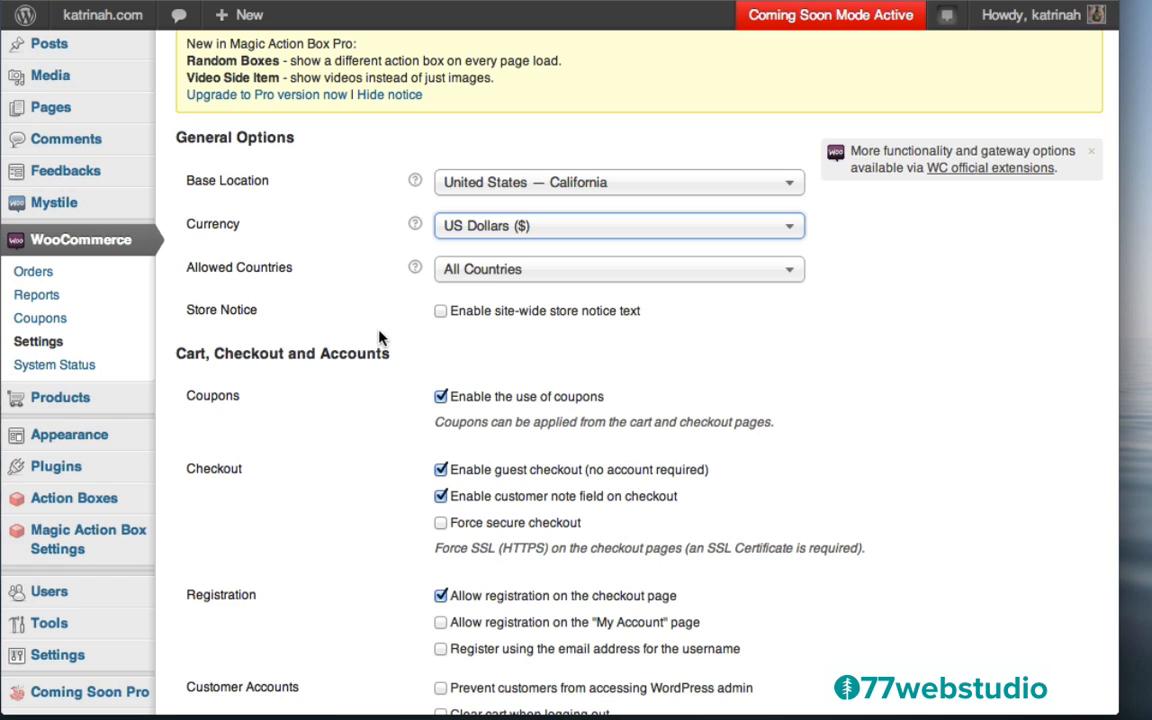
Confirm coupons are enabled and save the general settings
scroll(380, 342, "up", 2)
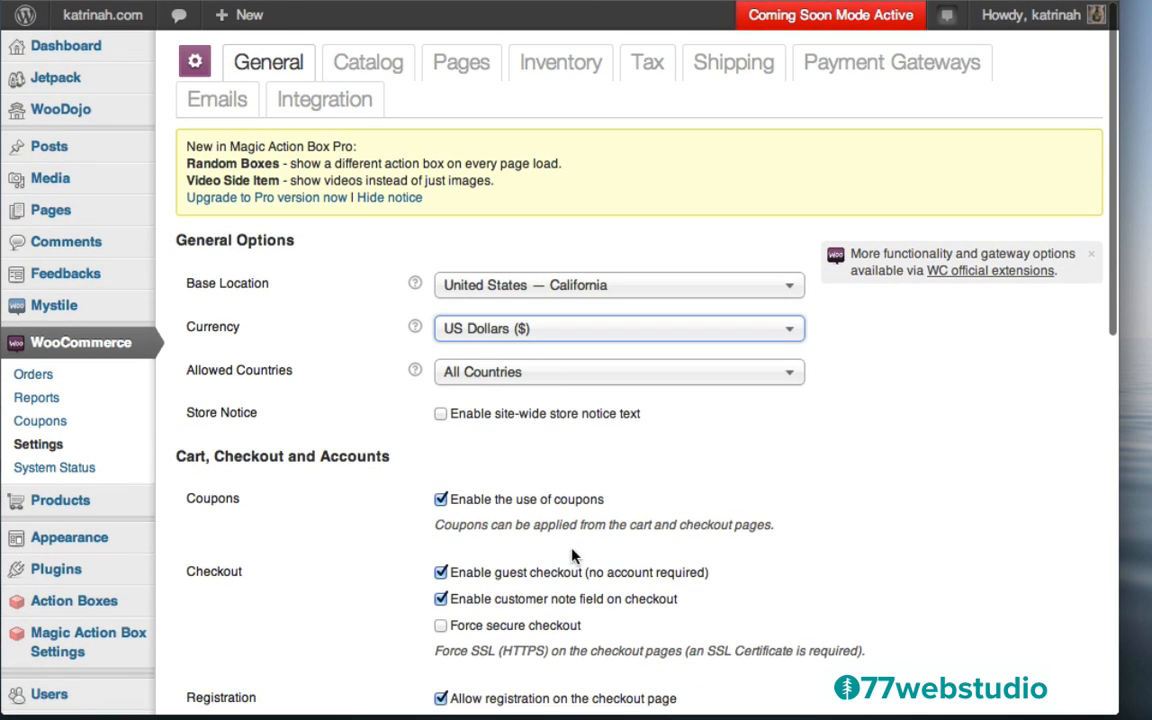
scroll(350, 583, "down", 10)
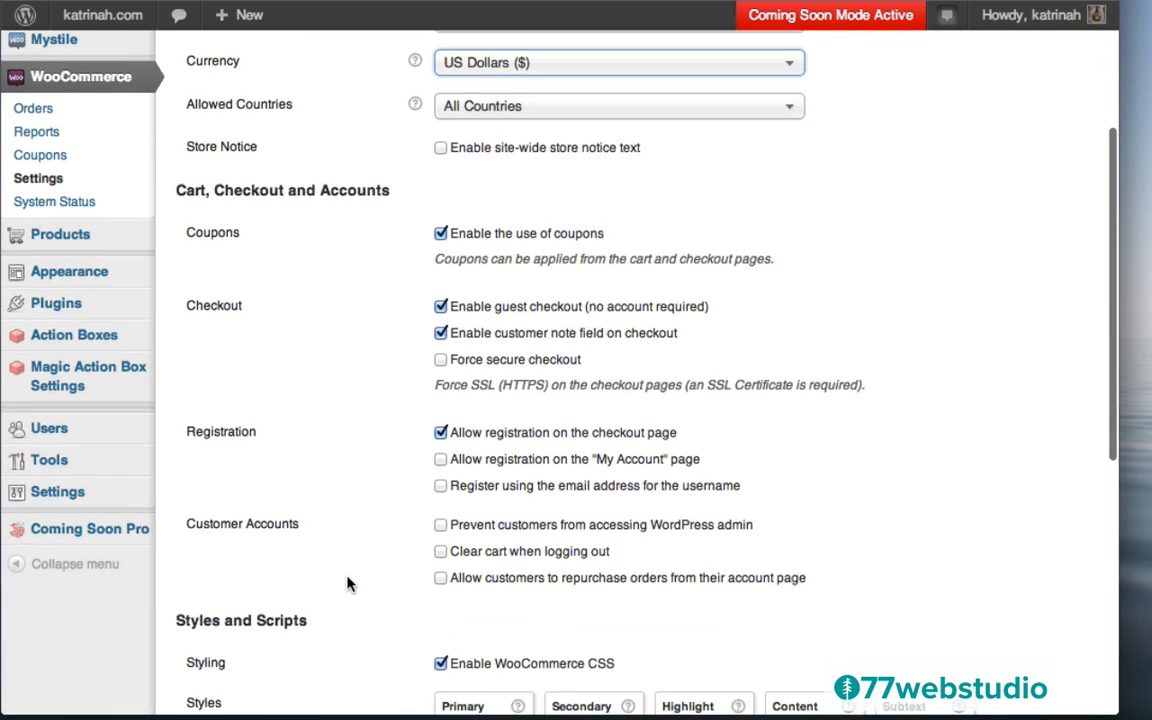
scroll(348, 583, "down", 4)
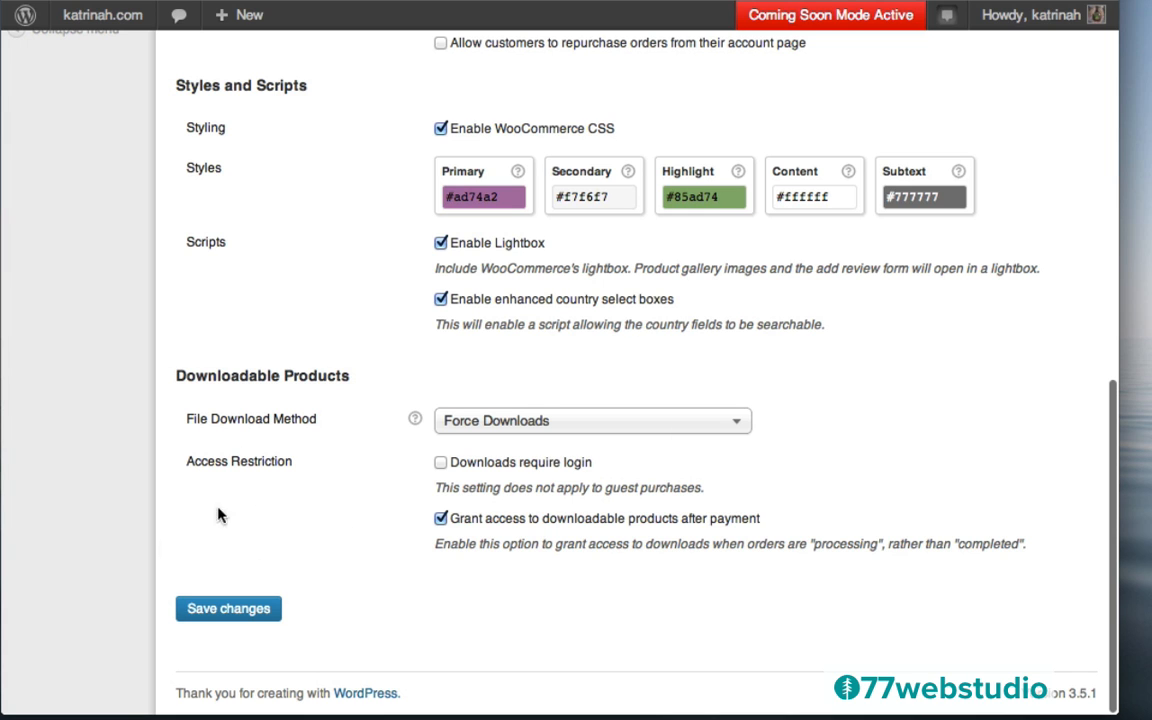
left_click(240, 612)
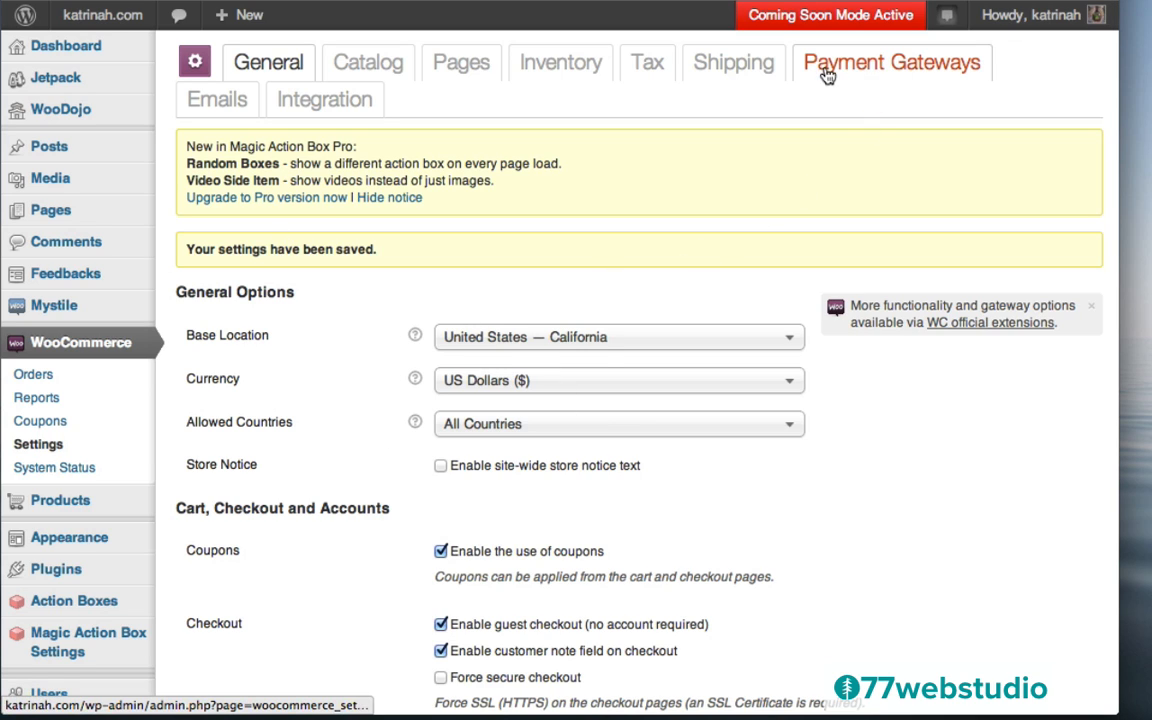
Select PayPal in the Default column on Payment Gateways and save the change
left_click(884, 70)
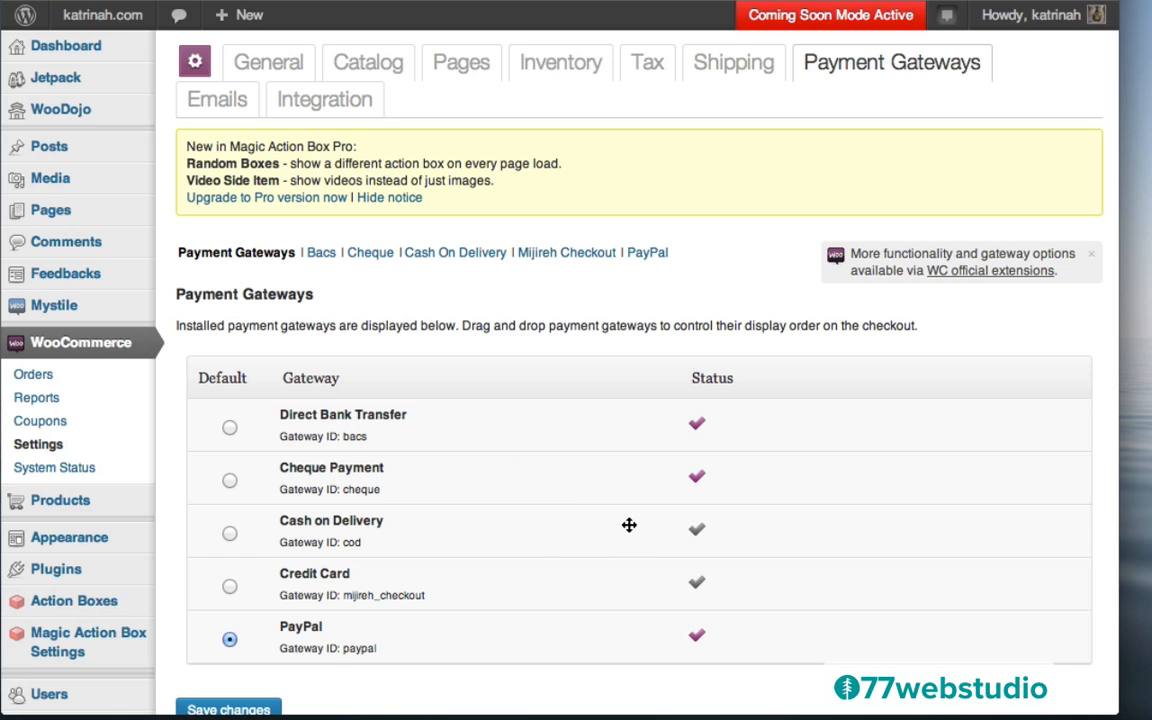
left_click(229, 640)
scroll(439, 590, "down", 3)
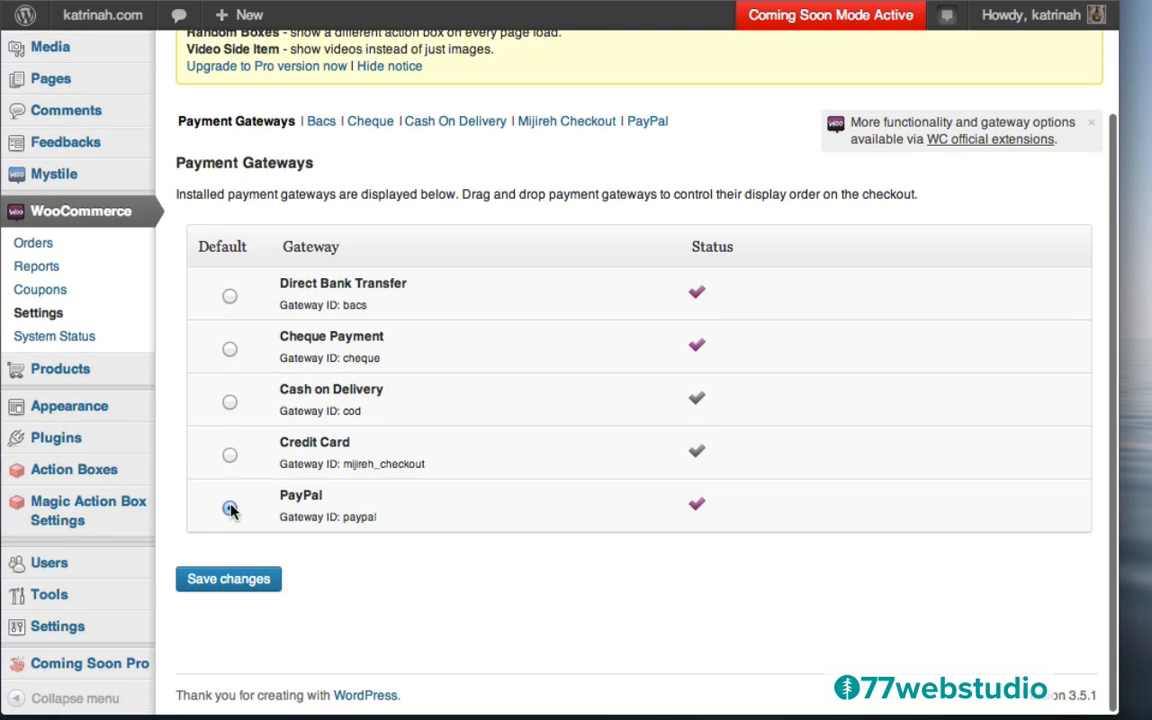
left_click(229, 579)
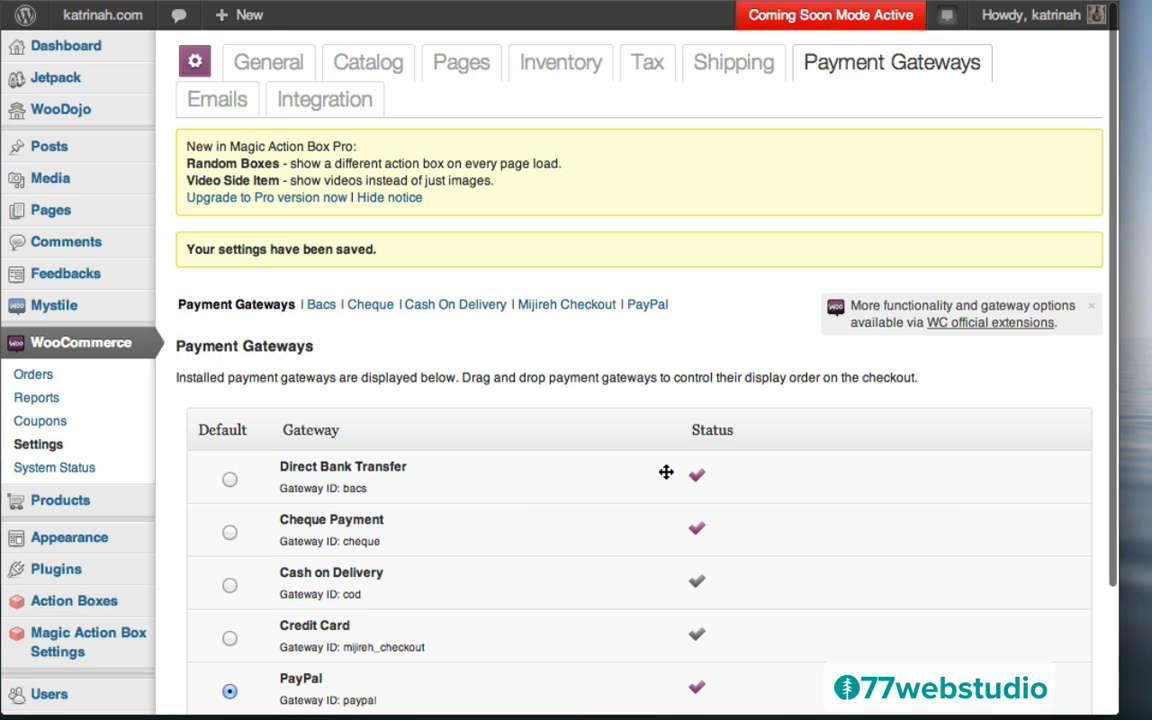
left_click(321, 308)
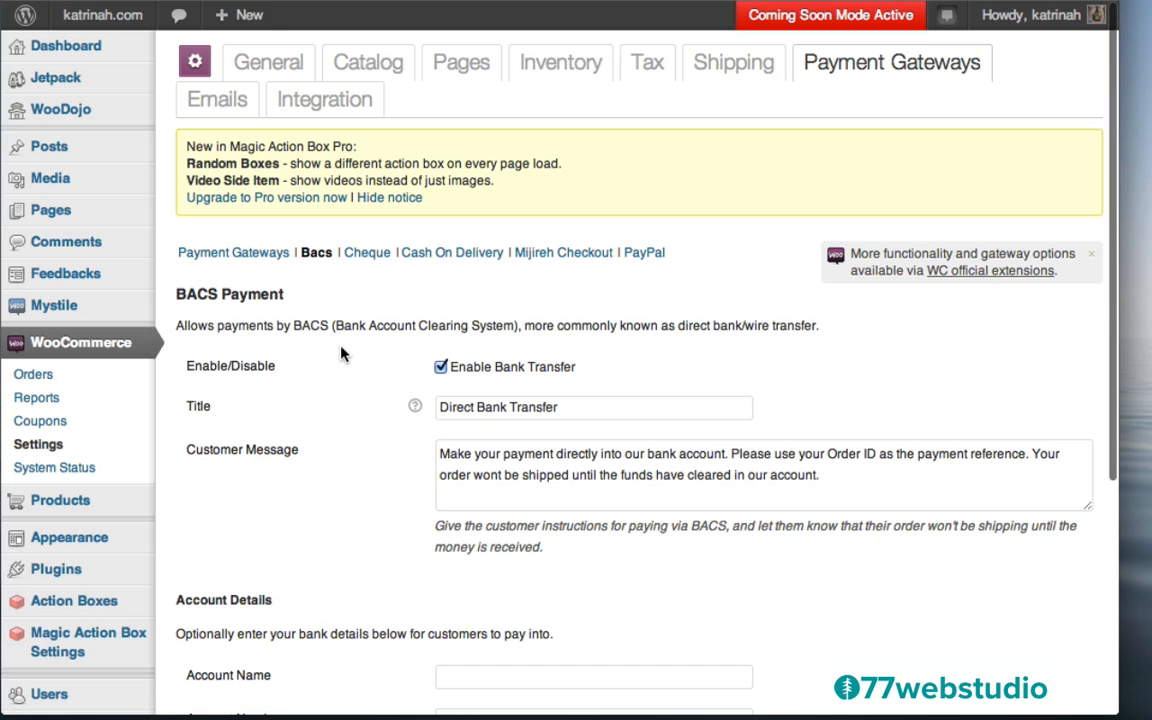
Disable the Direct Bank Transfer (BACS) gateway and save it
left_click(441, 368)
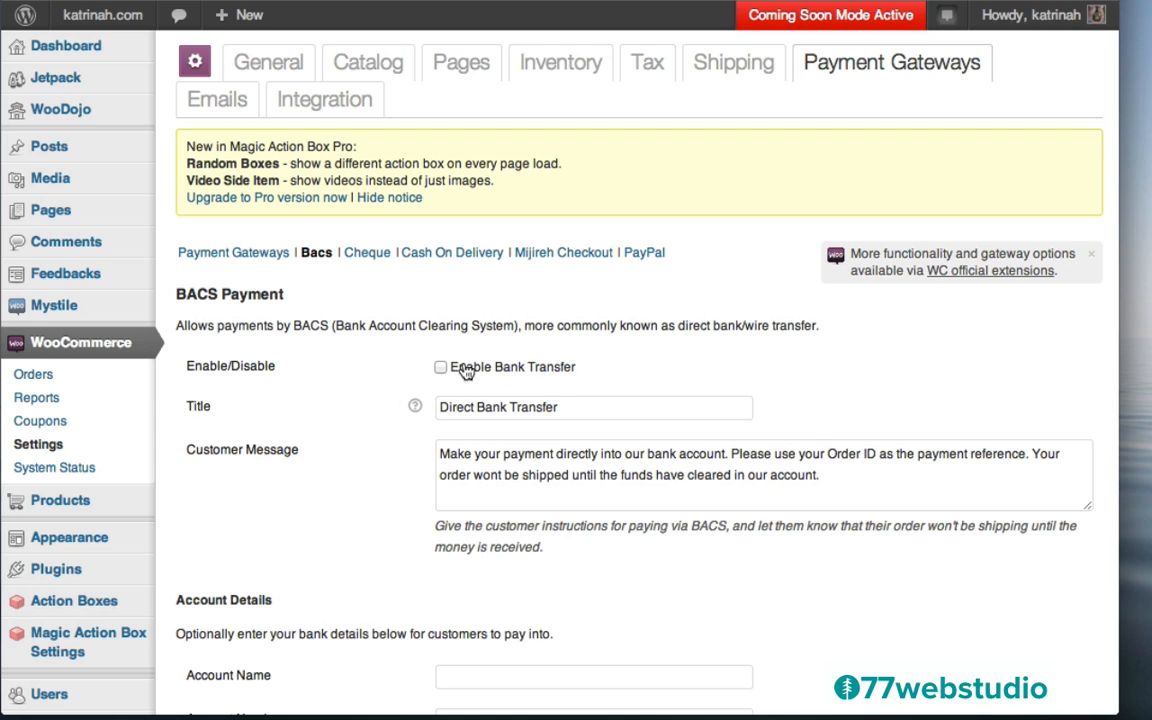
scroll(357, 511, "down", 5)
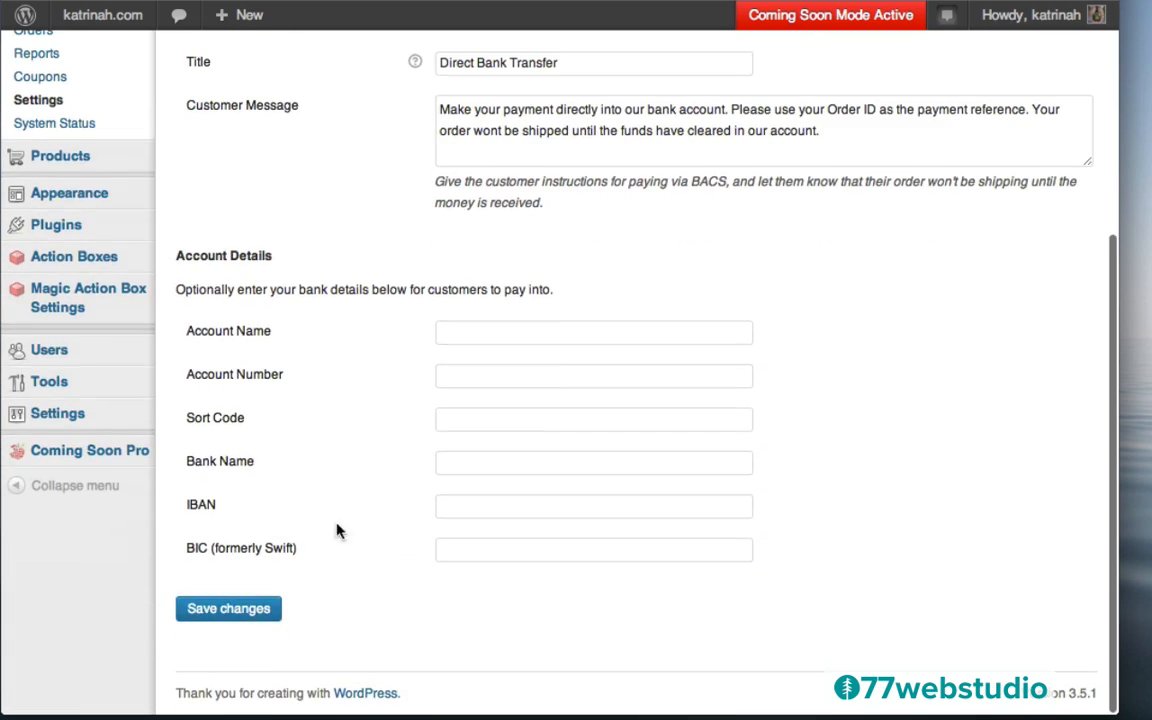
left_click(219, 612)
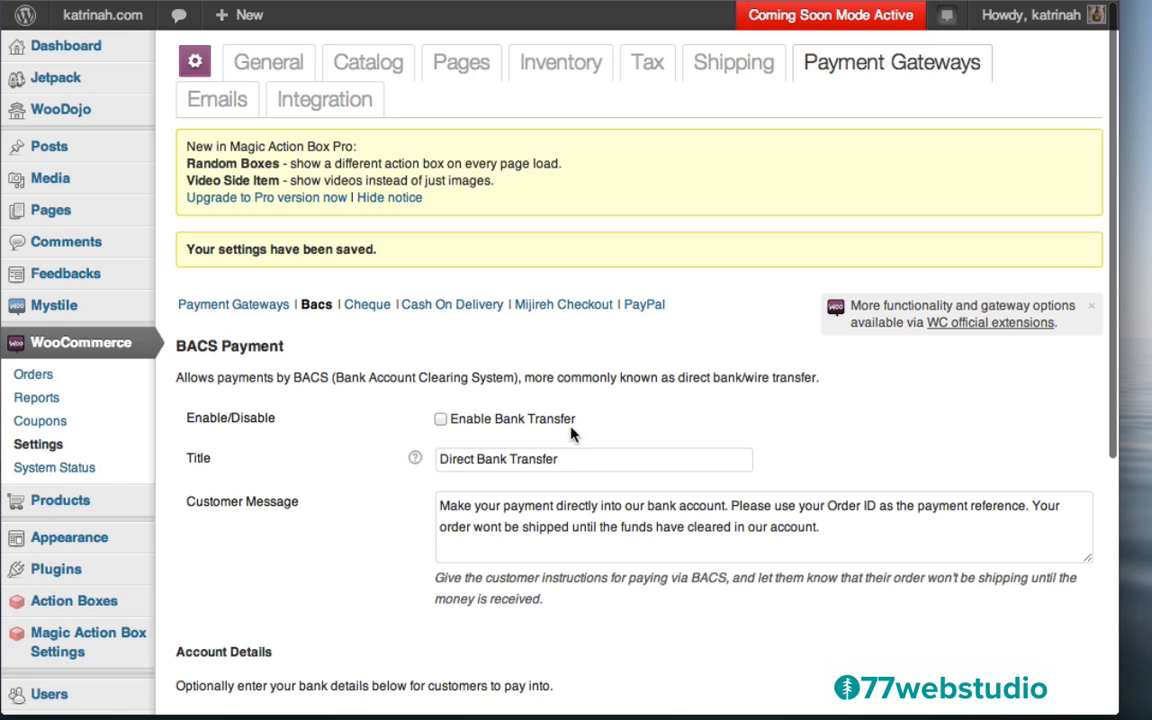
Disable Cheque Payment and save its settings
left_click(367, 310)
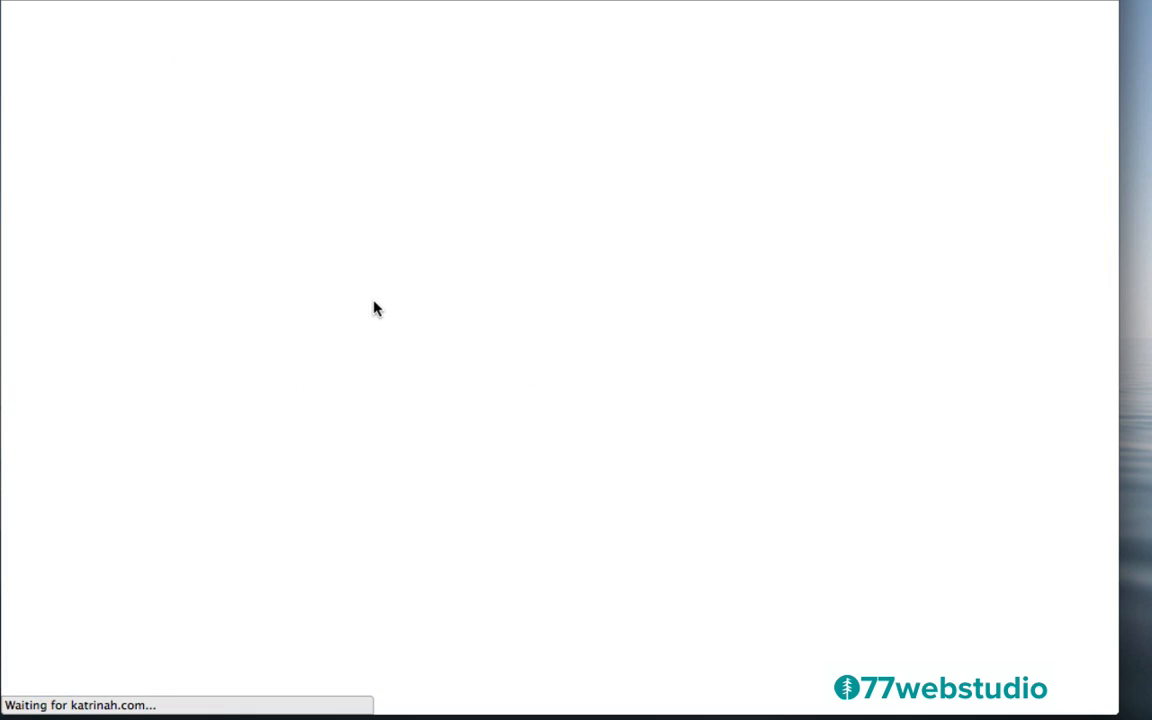
left_click(440, 387)
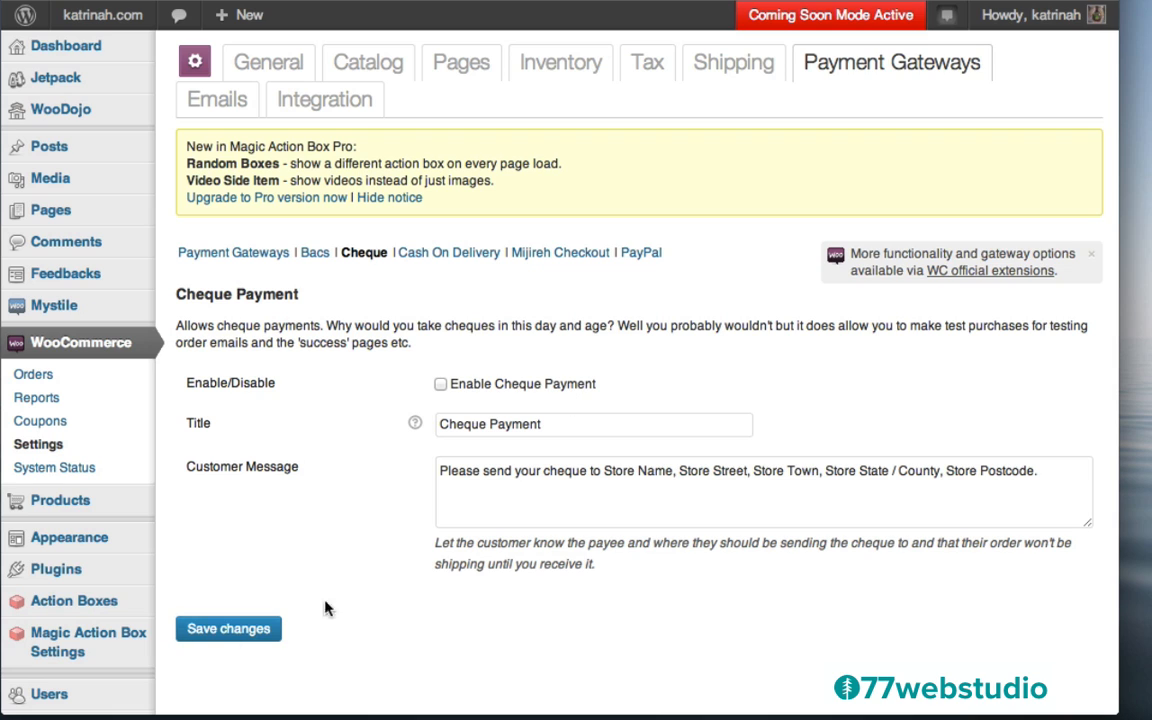
left_click(221, 631)
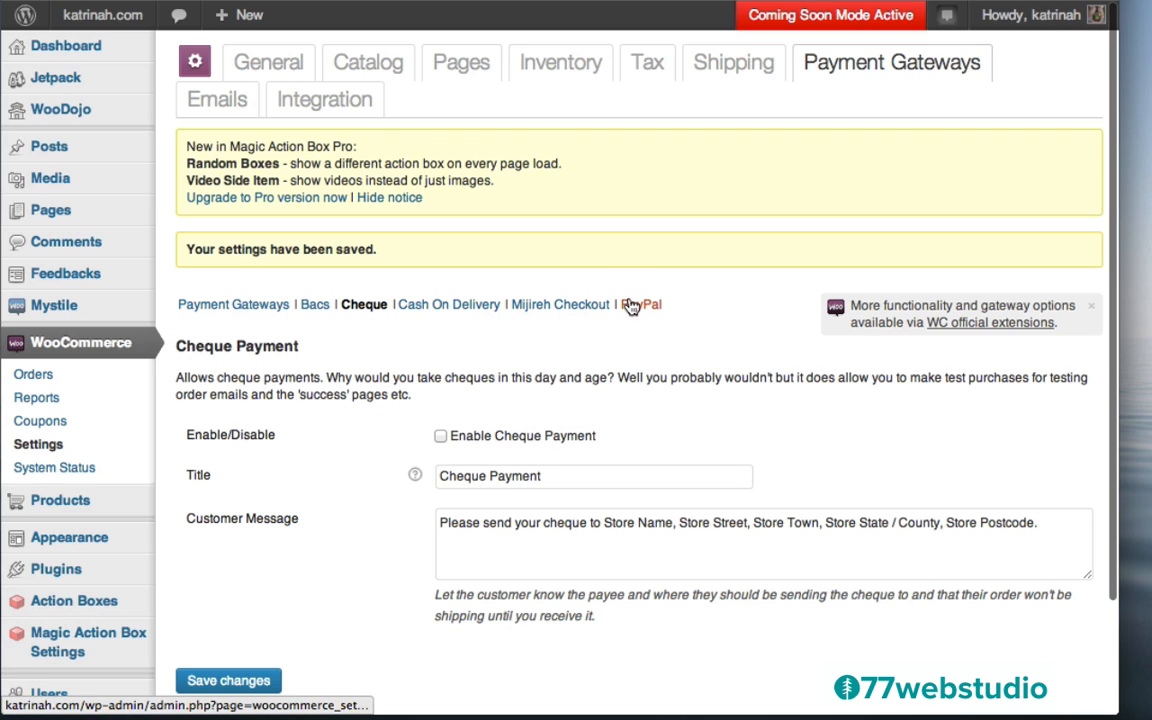
left_click(641, 309)
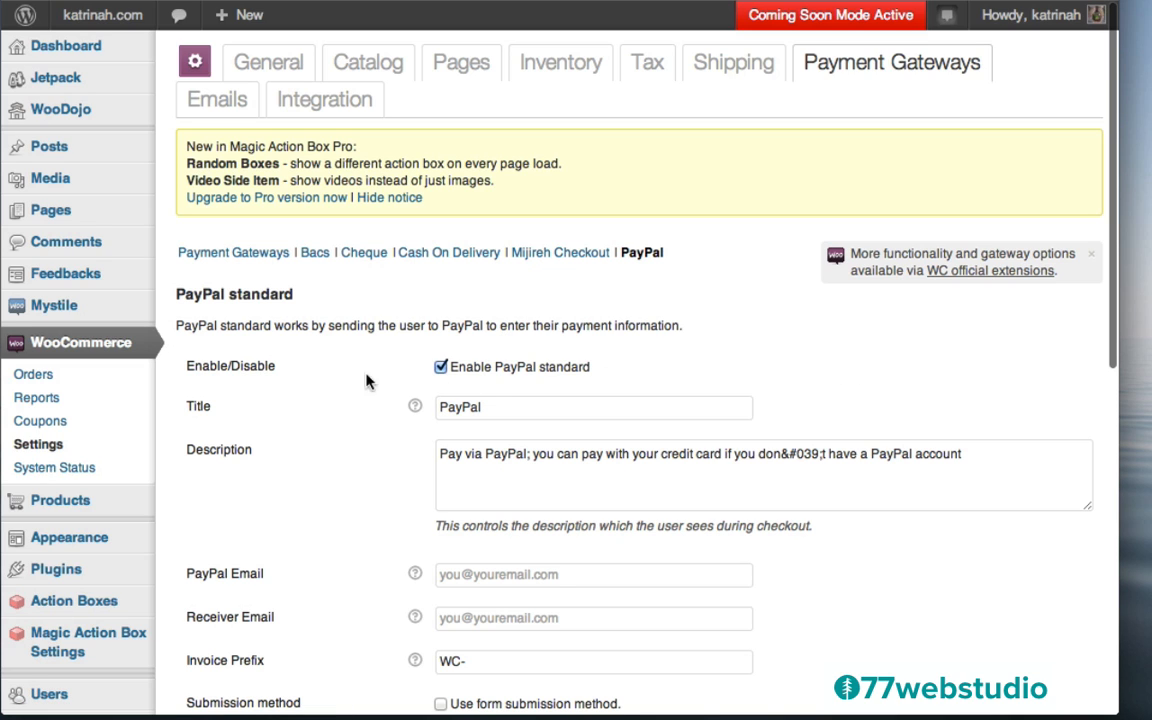
Fill in the PayPal and Receiver e-mail addresses, turn off PayPal sandbox, and save
left_click(441, 367)
scroll(357, 530, "down", 5)
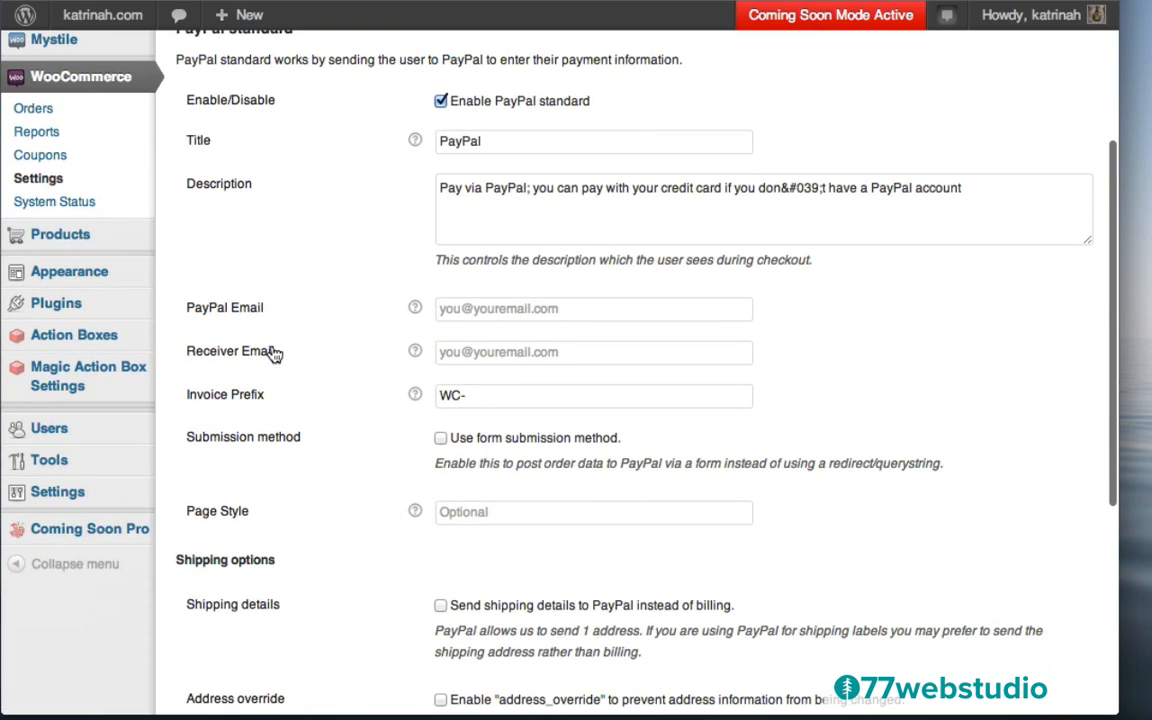
left_click(470, 309)
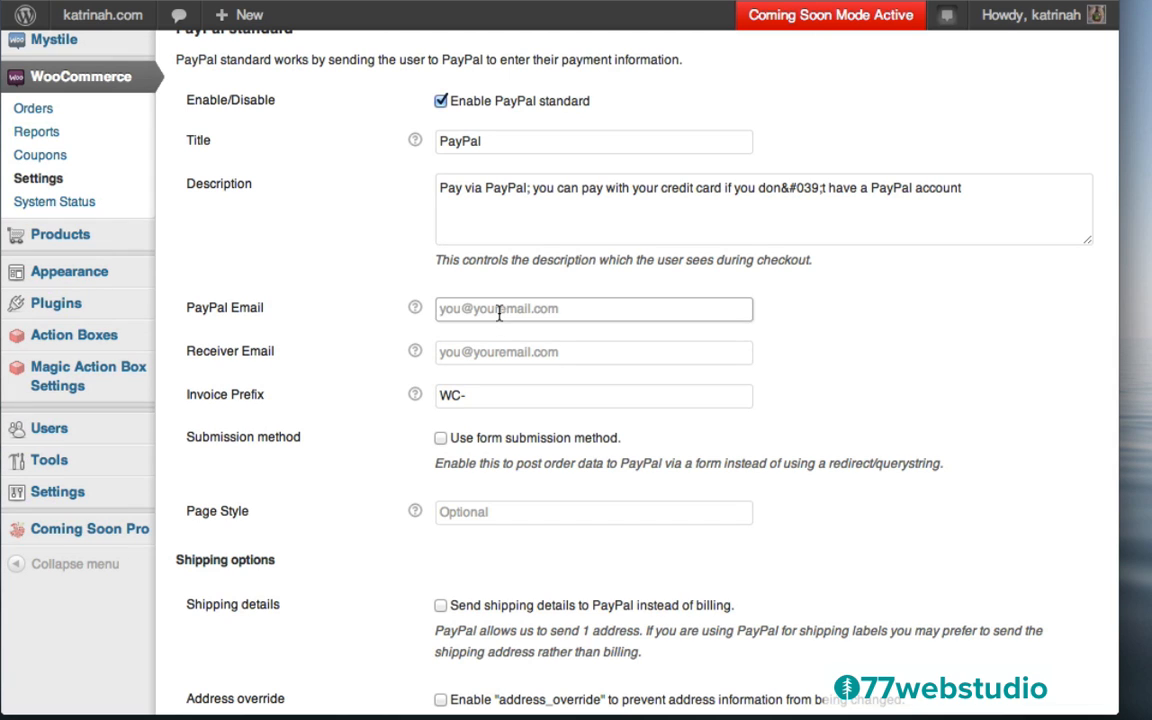
type("he")
left_click(514, 336)
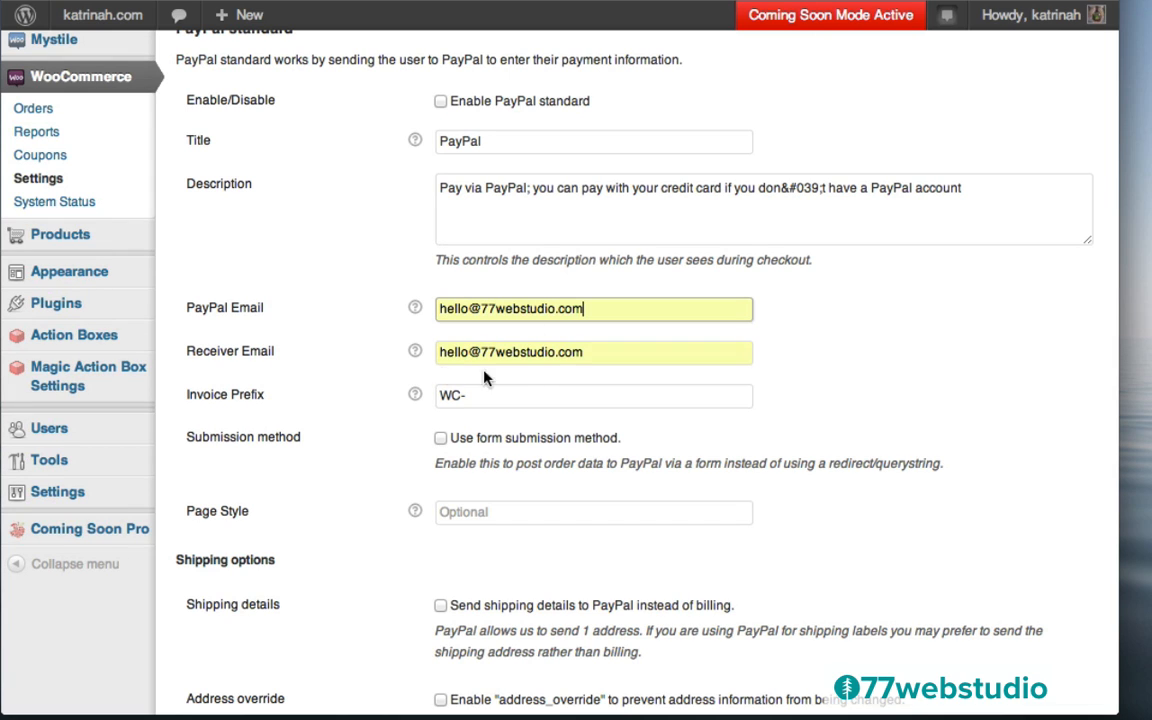
scroll(347, 492, "down", 5)
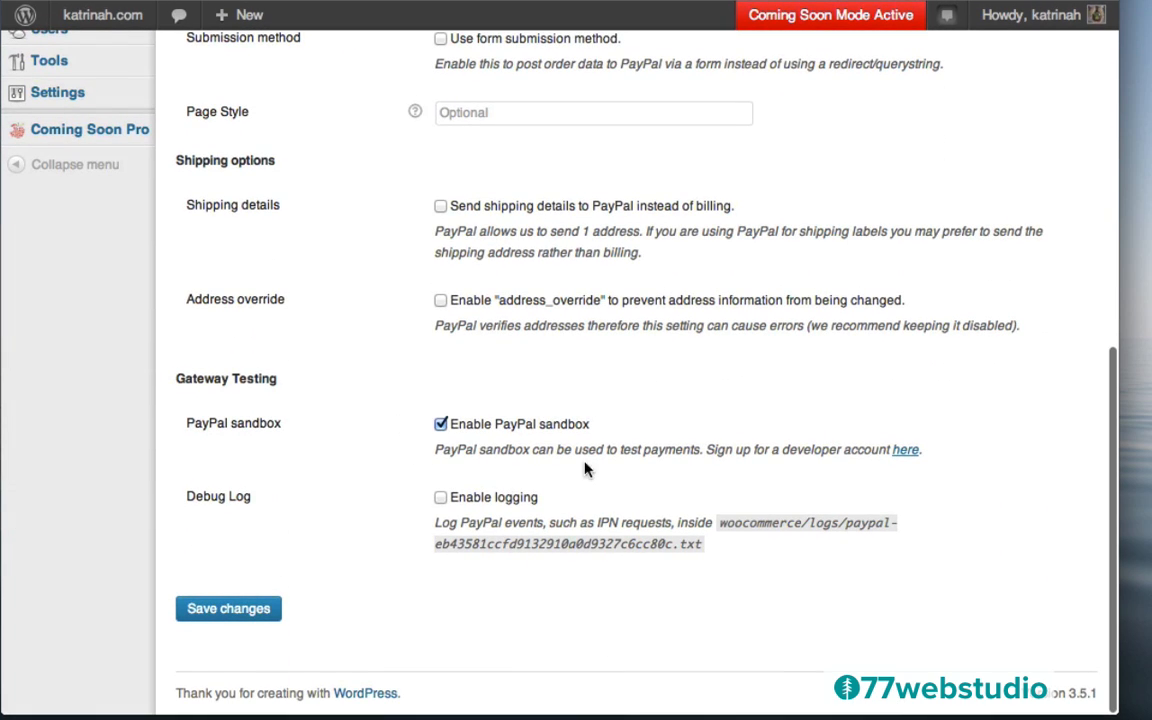
left_click(441, 424)
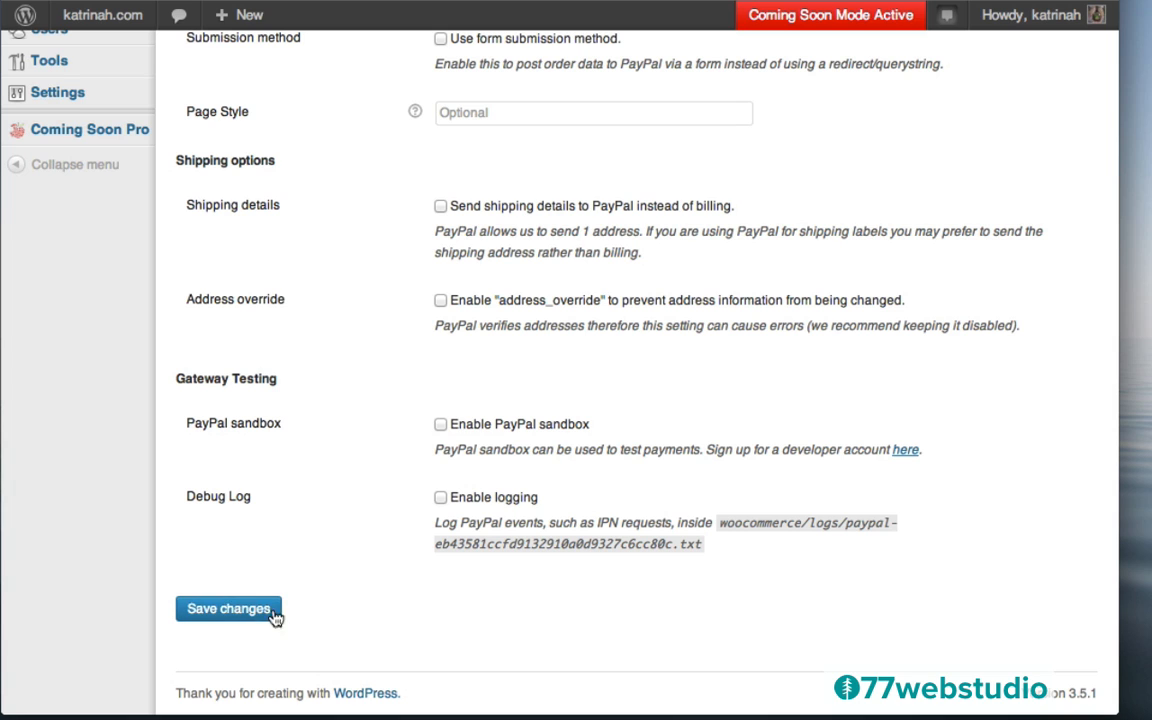
left_click(230, 610)
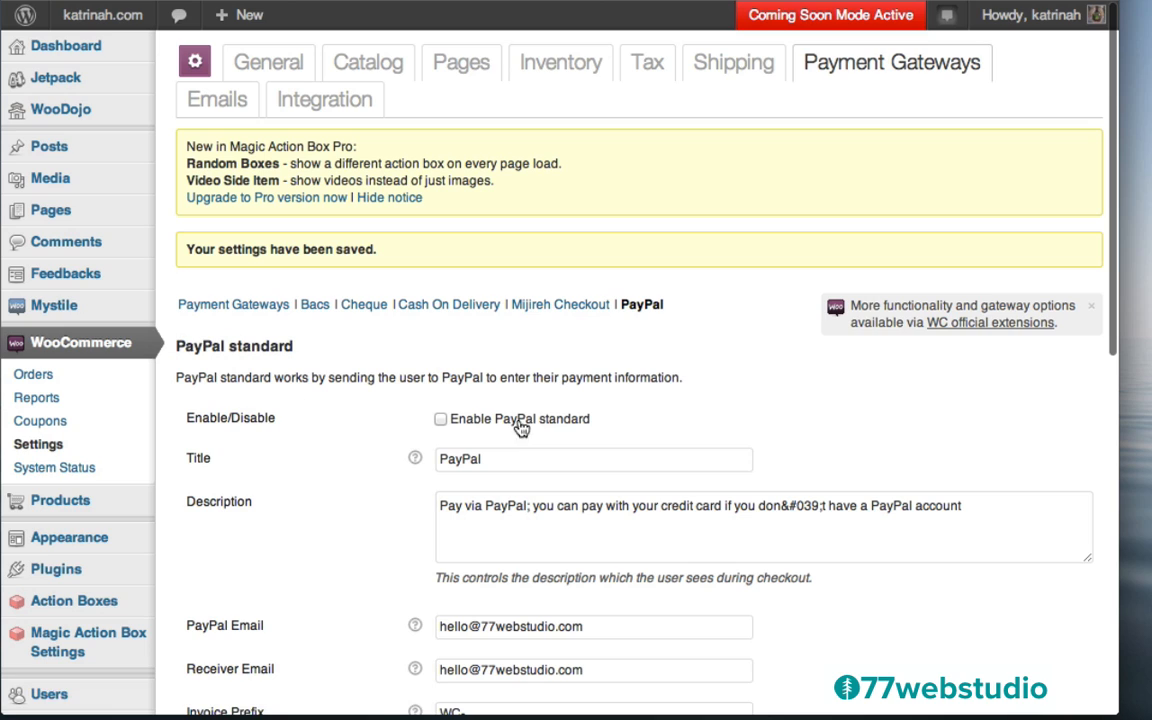
Re-tick Enable PayPal standard, save again, and return to the gateway list
left_click(441, 419)
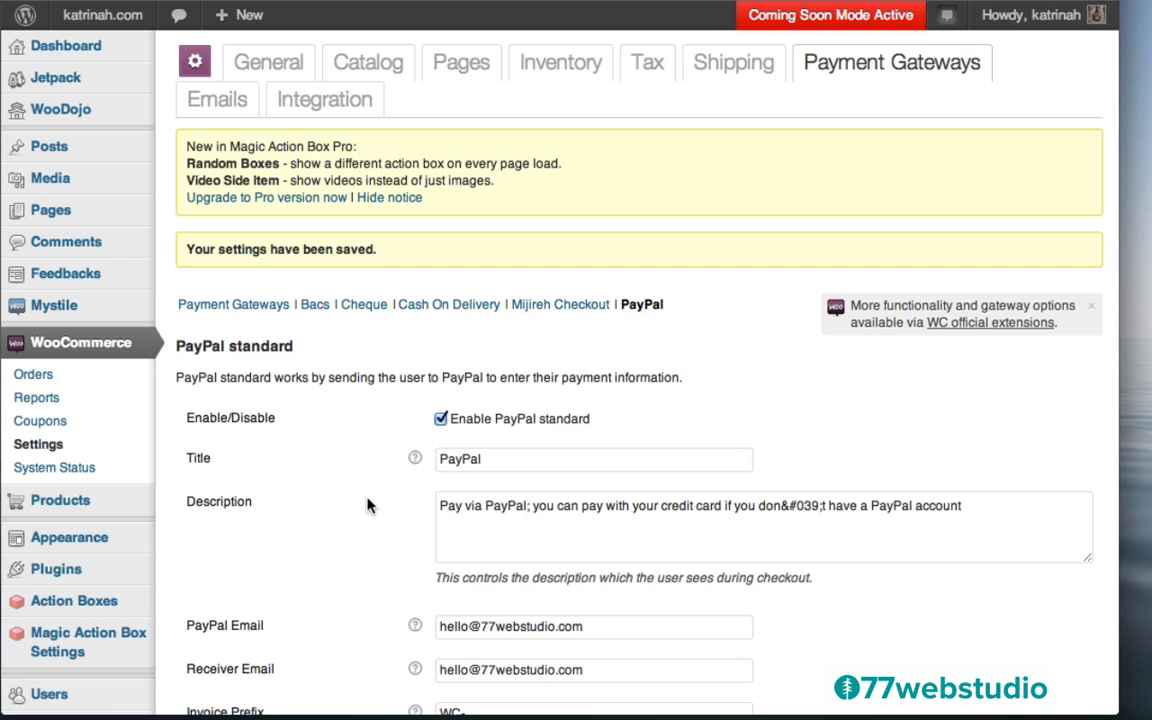
scroll(367, 505, "down", 3)
scroll(300, 520, "down", 3)
scroll(296, 523, "down", 8)
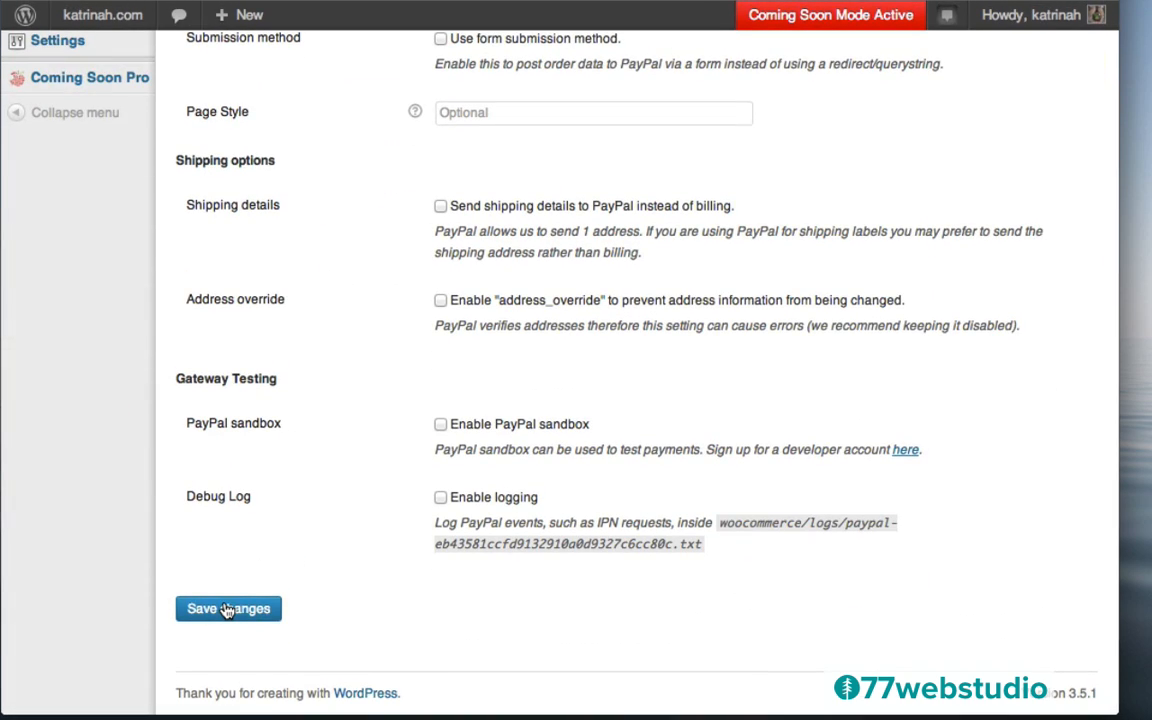
left_click(227, 610)
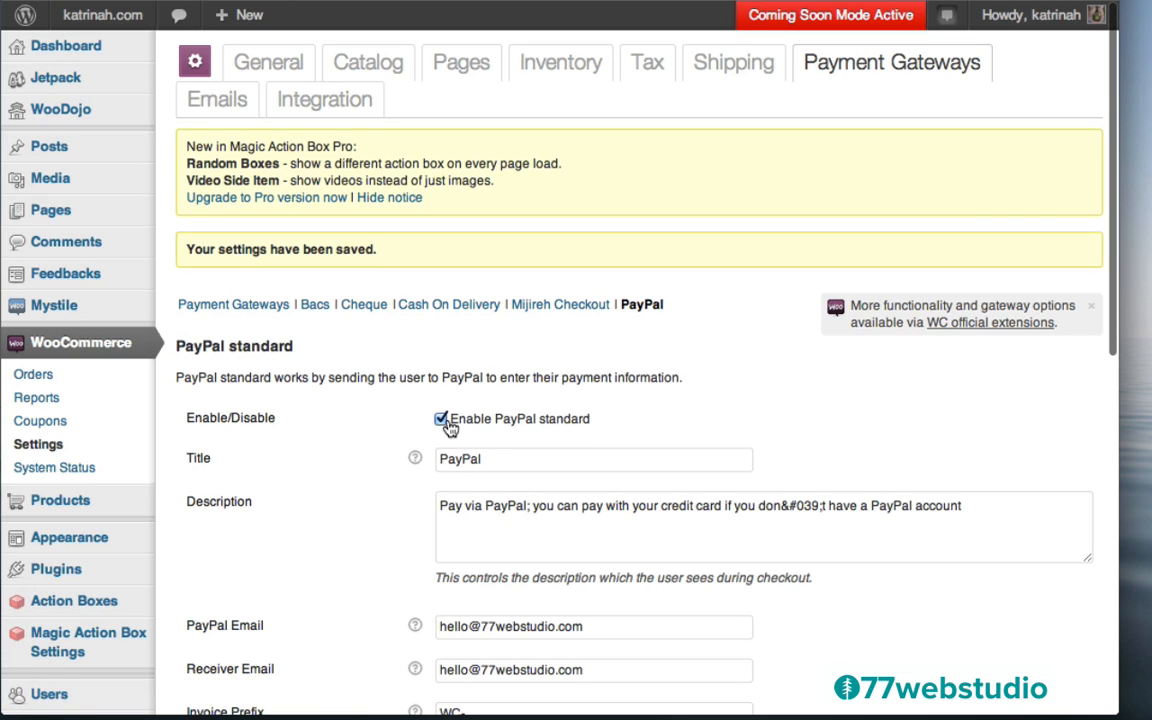
left_click(226, 310)
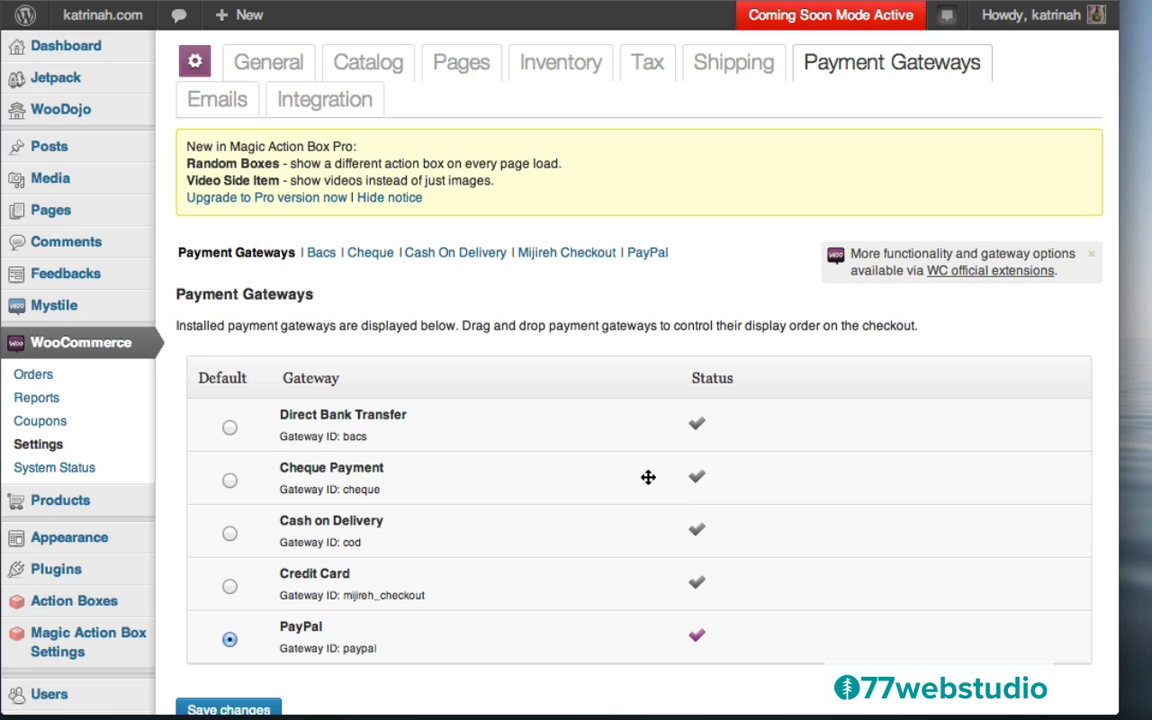
Untick 'Enable the shipping calculator on the cart page' under Shipping and save
left_click(724, 70)
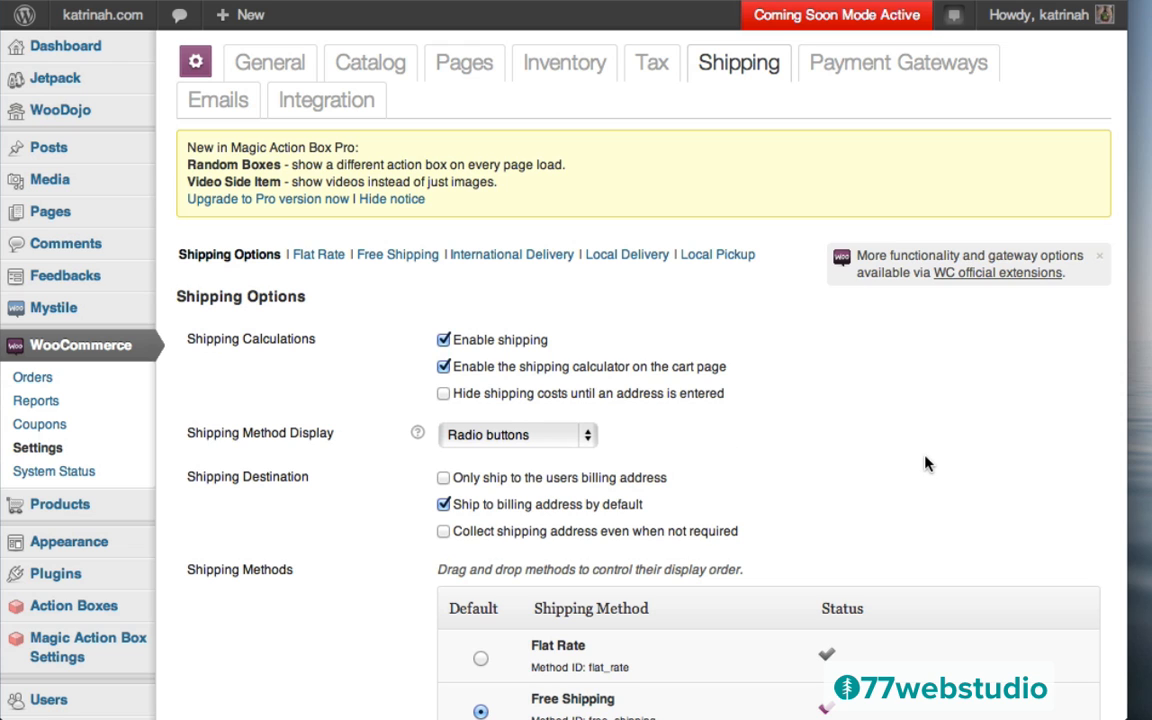
scroll(926, 463, "down", 5)
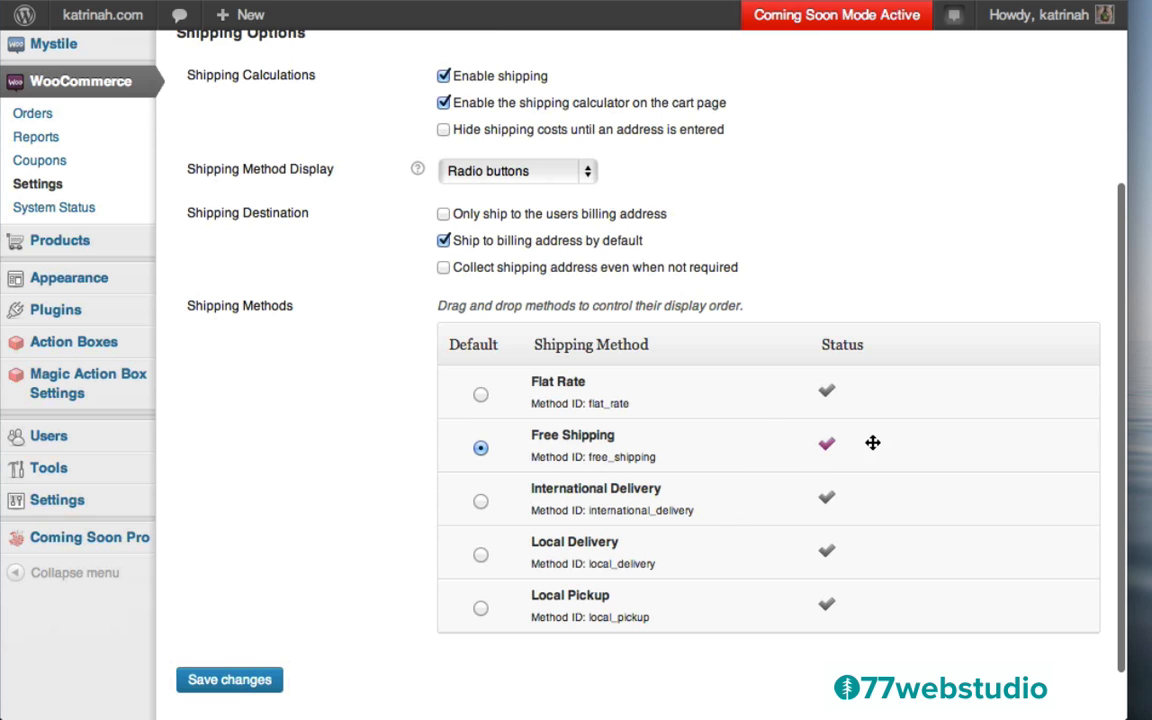
scroll(399, 459, "up", 3)
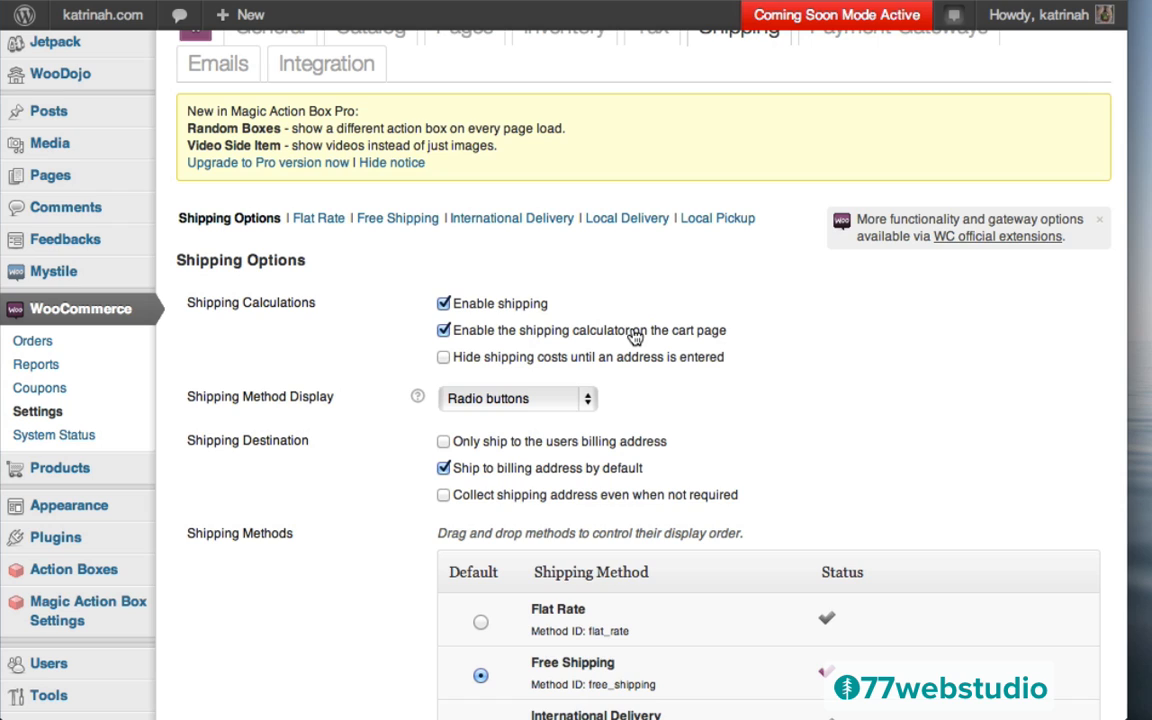
left_click(444, 332)
scroll(392, 458, "down", 3)
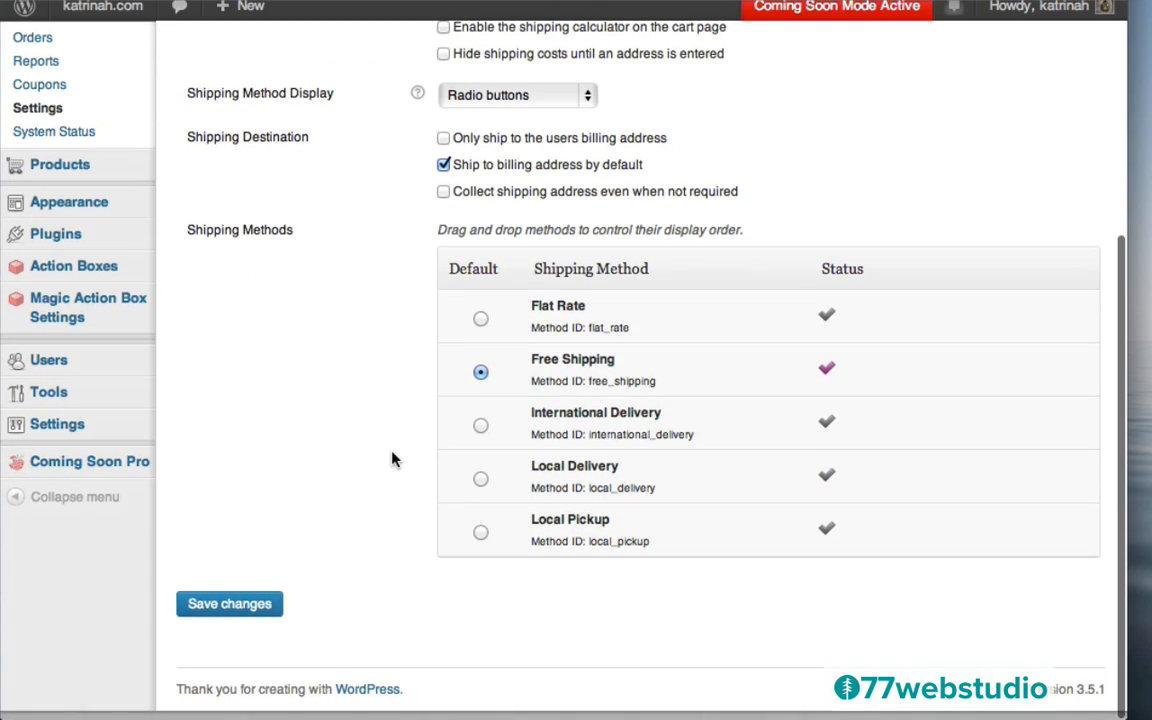
left_click(228, 618)
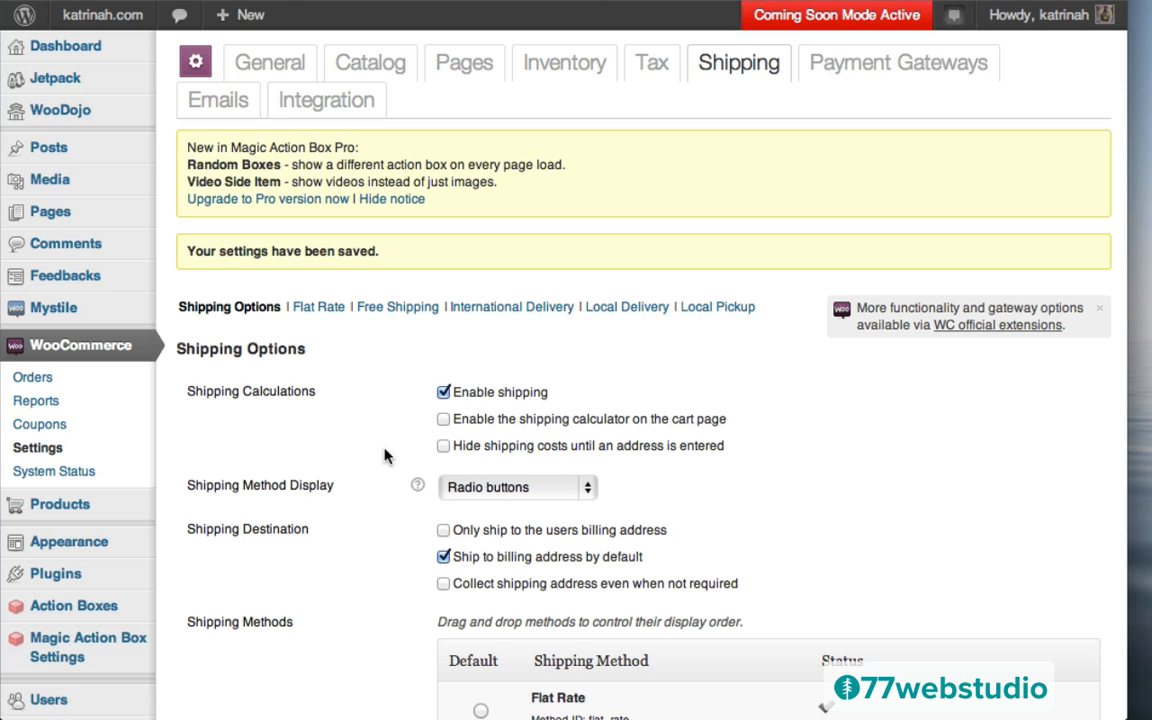
scroll(390, 465, "down", 5)
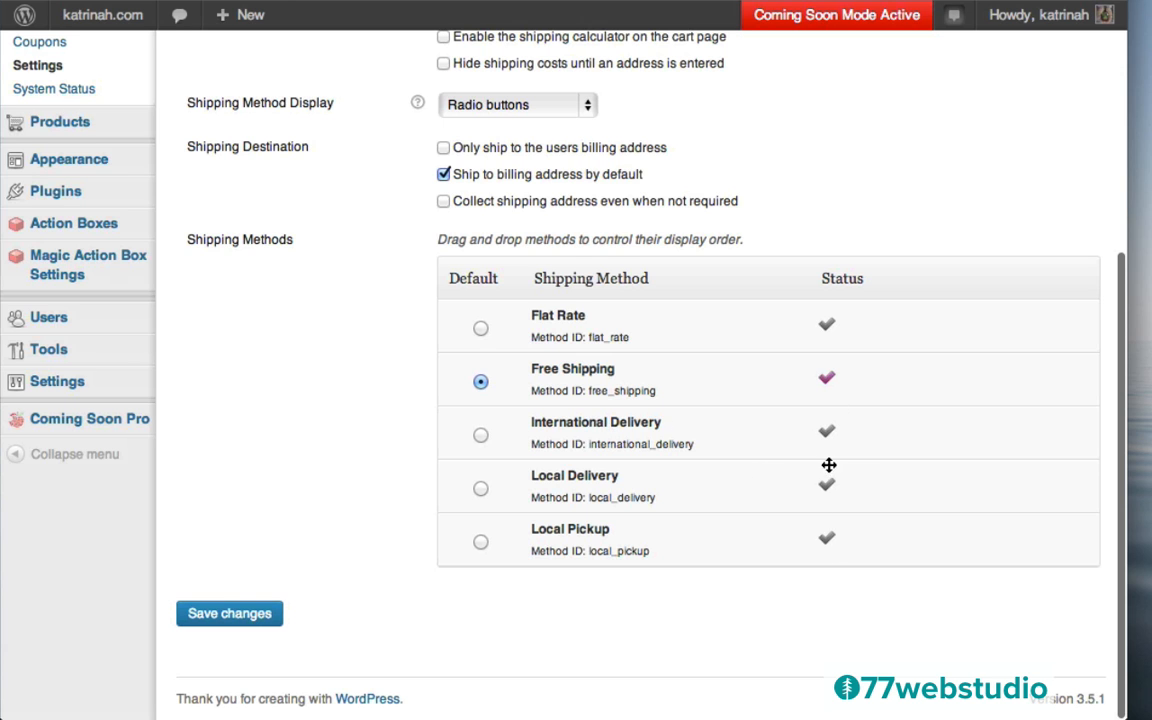
scroll(599, 365, "up", 5)
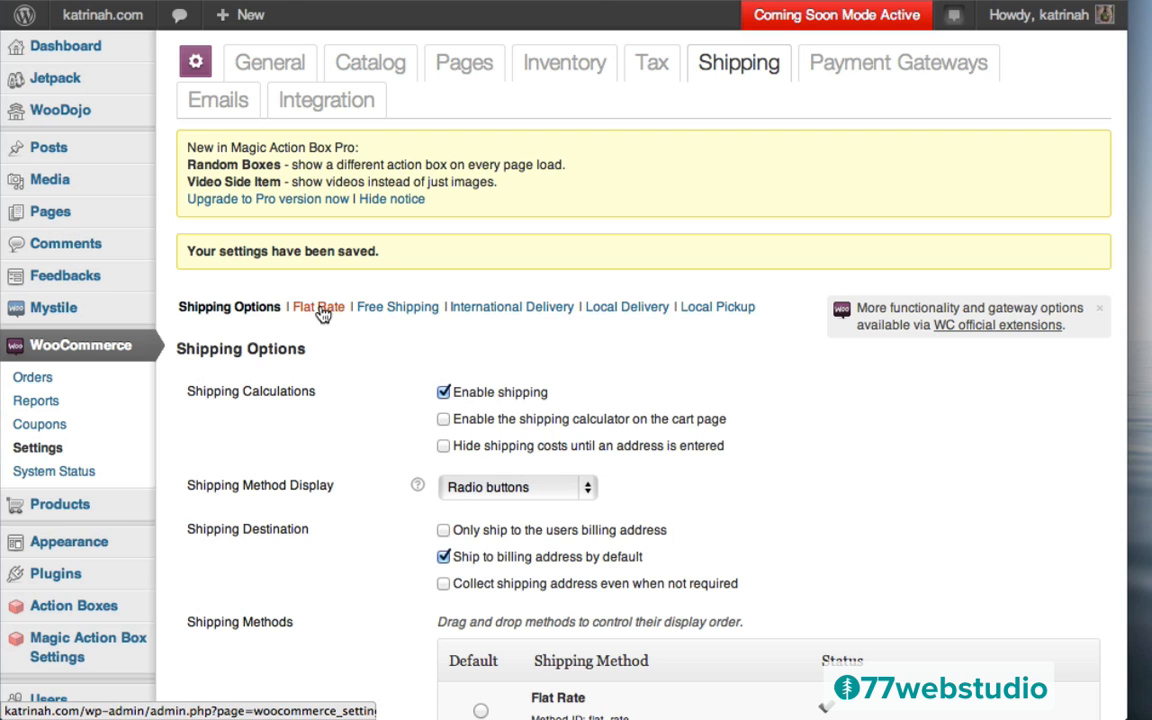
Save the Flat Rate shipping settings with the method left disabled
left_click(322, 313)
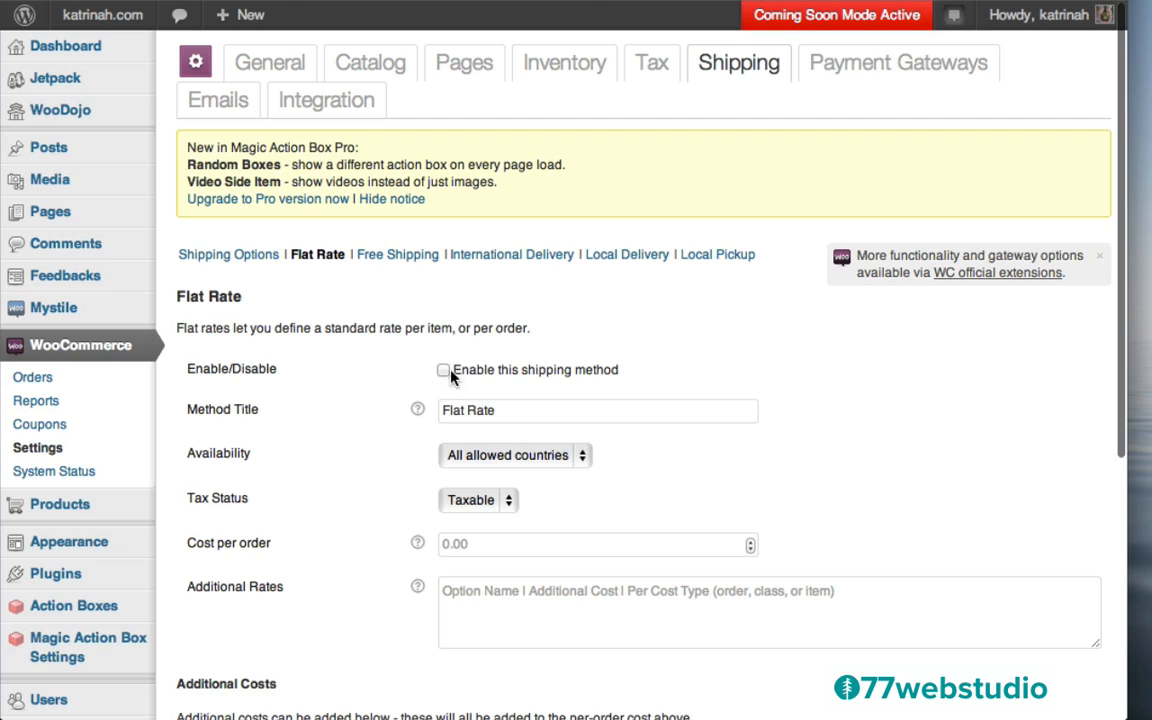
left_click(444, 371)
left_click(444, 371)
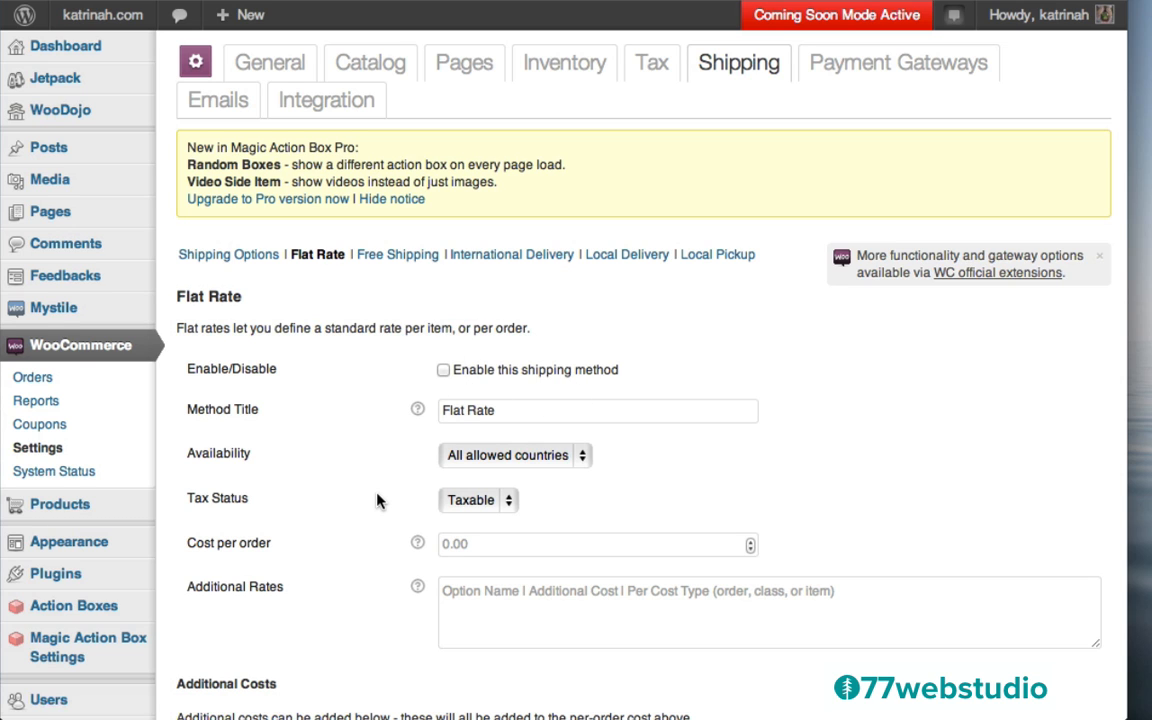
scroll(378, 499, "down", 3)
scroll(378, 499, "down", 2)
left_click(228, 614)
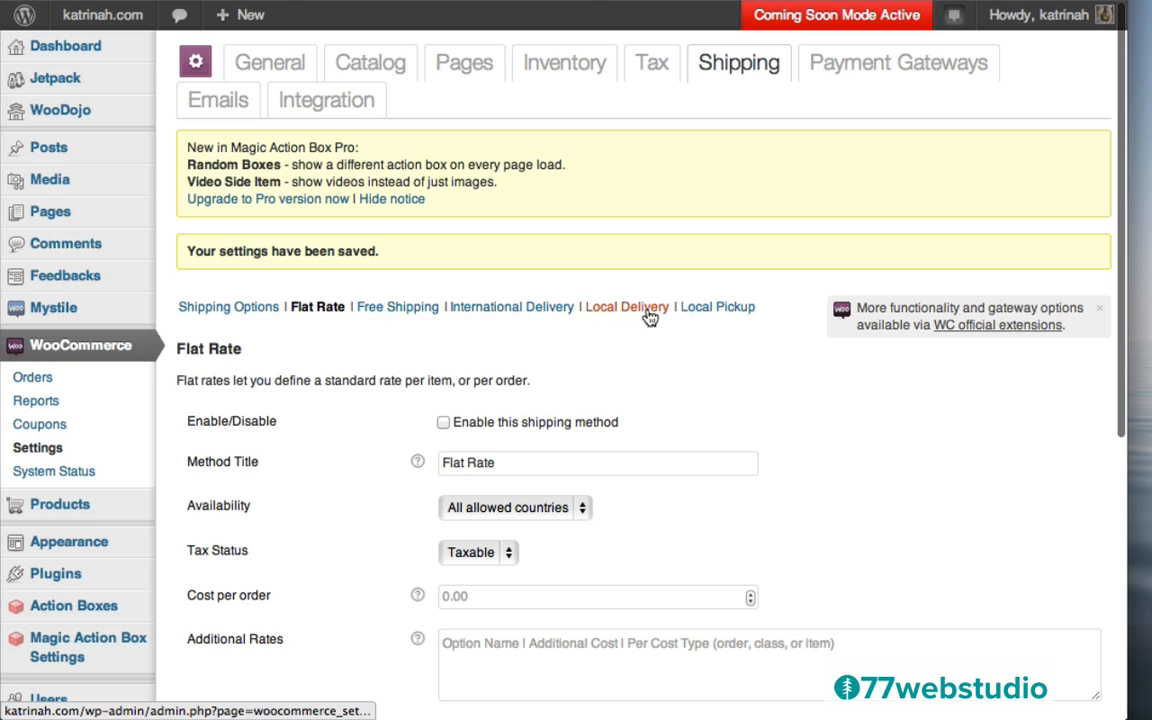
Look over the Free Shipping and International Delivery settings
left_click(425, 308)
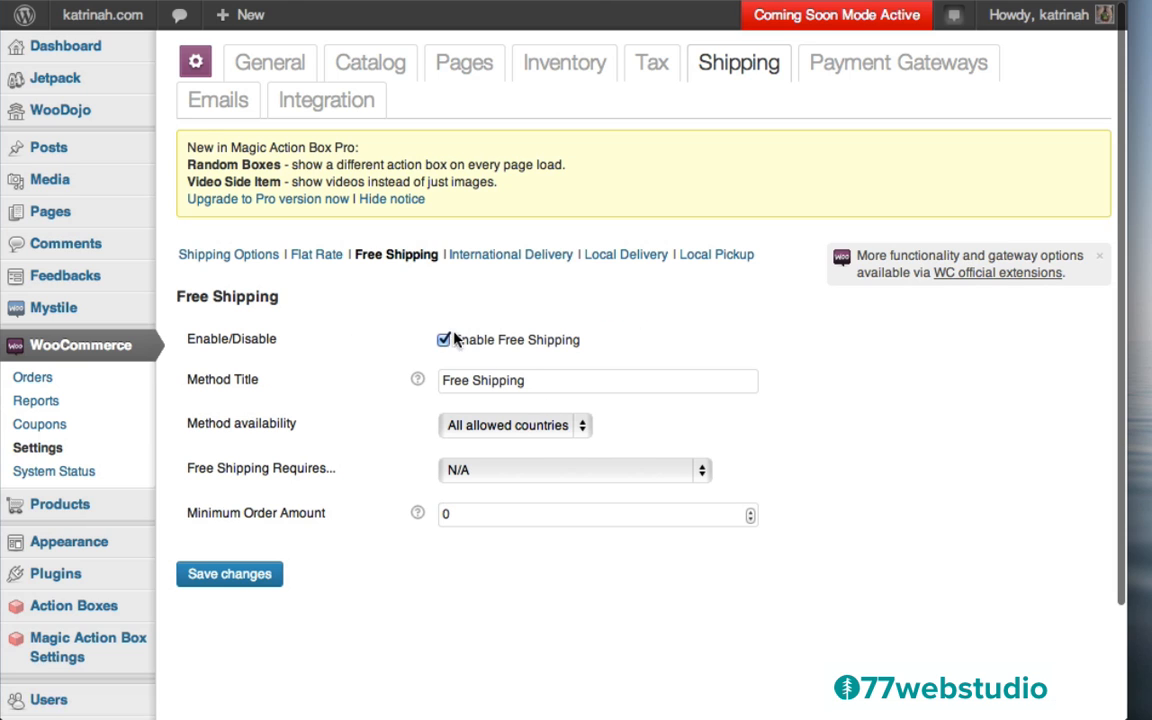
left_click(500, 258)
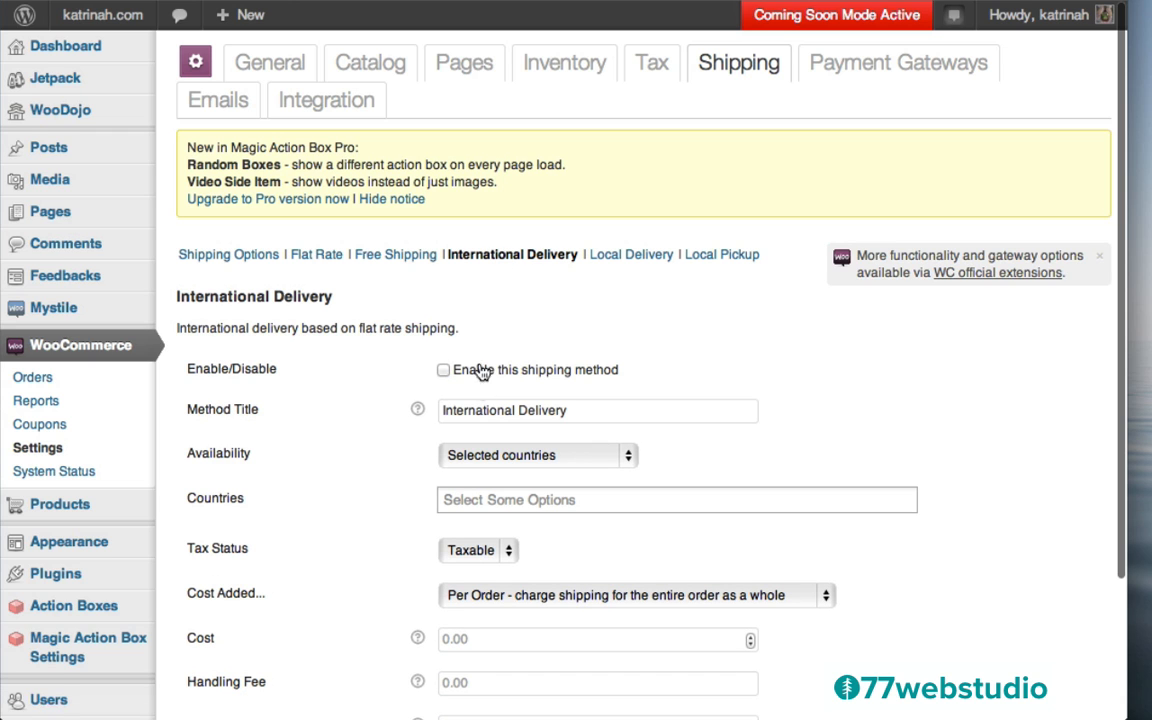
scroll(419, 501, "down", 3)
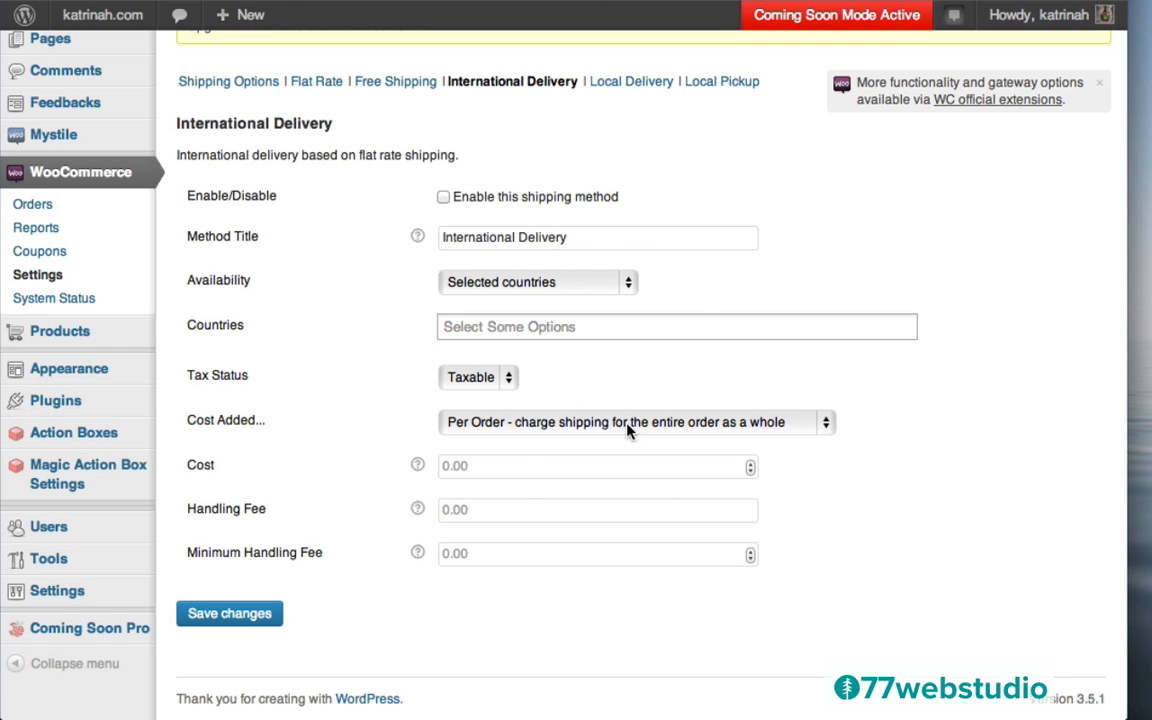
scroll(380, 435, "up", 3)
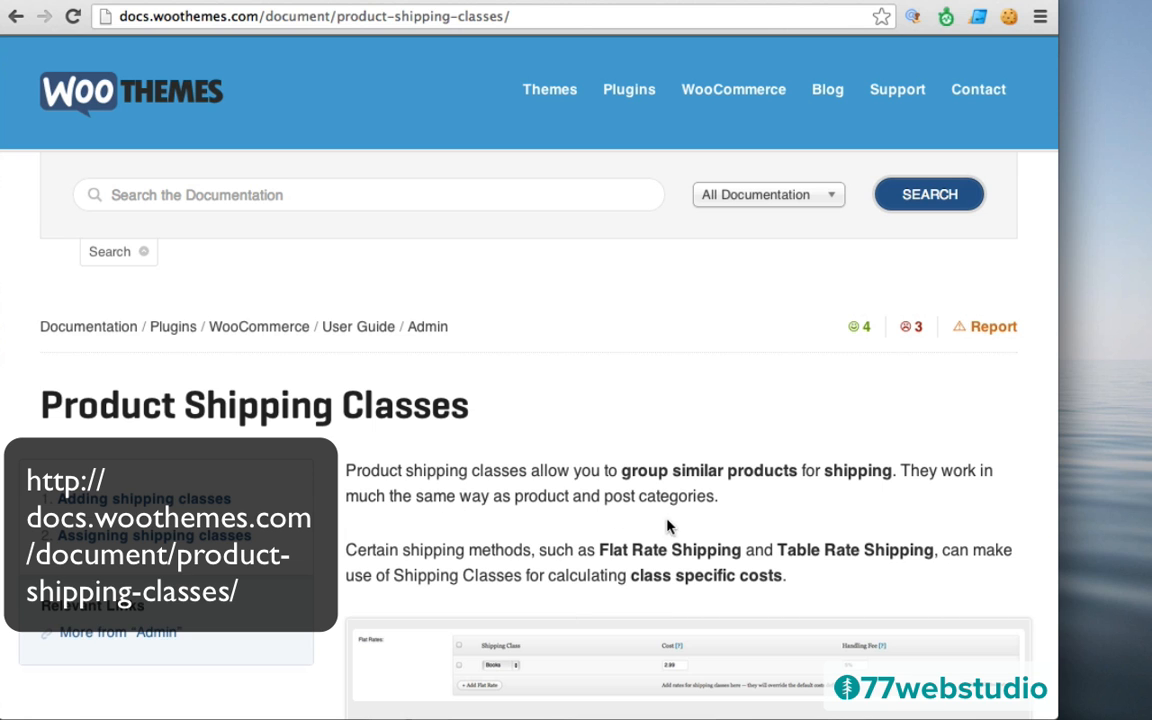
scroll(843, 505, "down", 5)
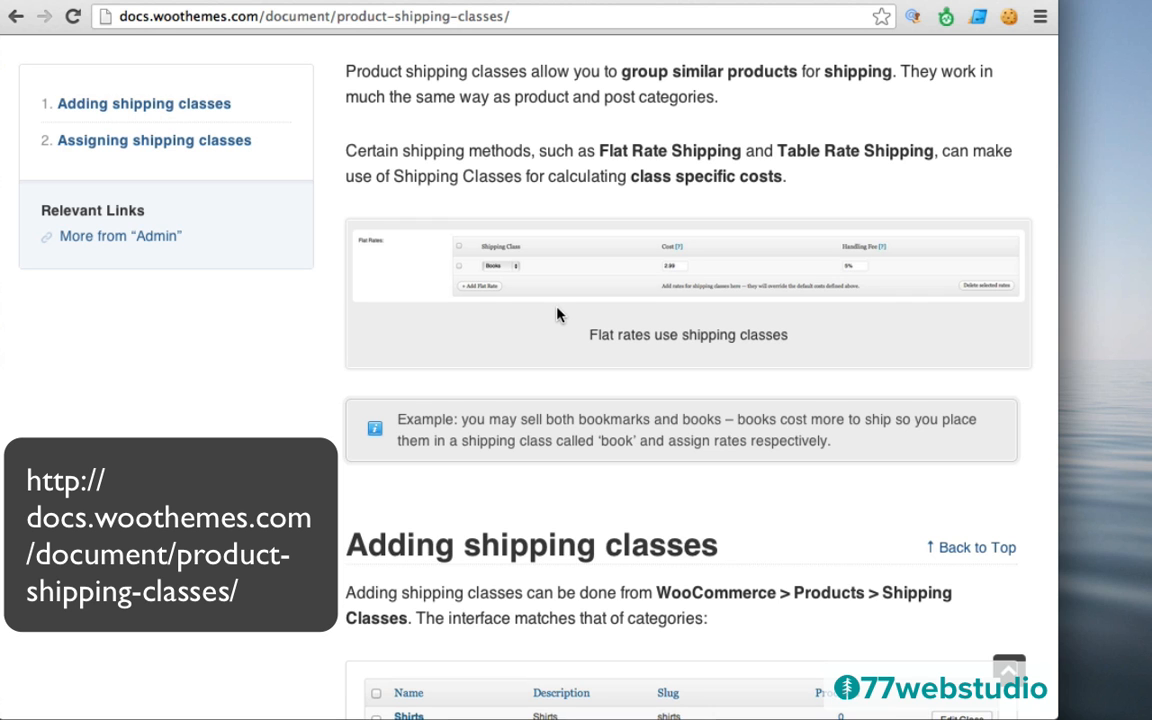
scroll(557, 315, "up", 4)
scroll(557, 315, "down", 7)
scroll(557, 315, "down", 1)
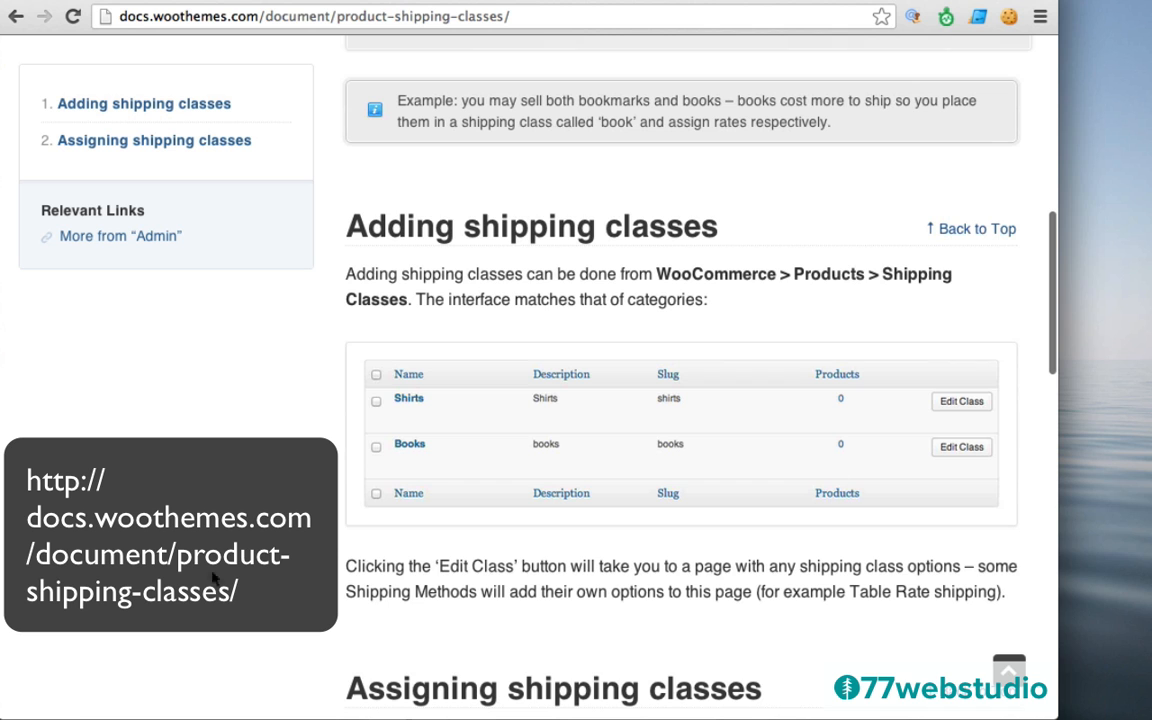
scroll(631, 380, "up", 1)
scroll(631, 380, "up", 8)
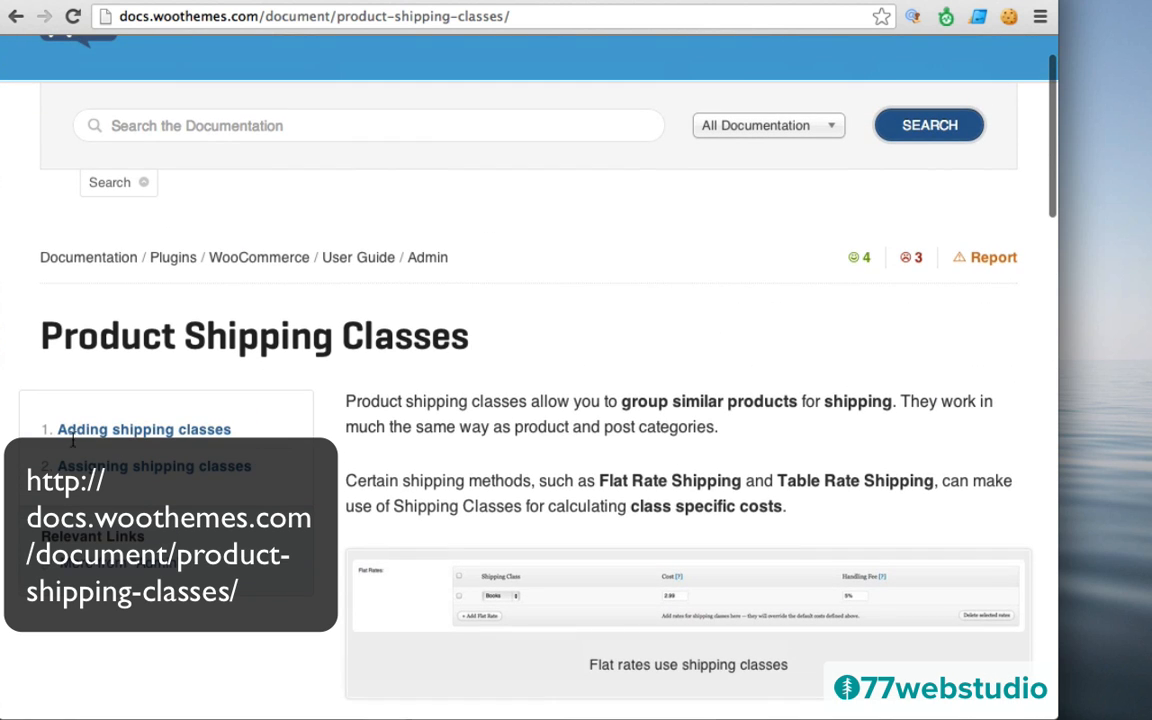
scroll(599, 393, "up", 2)
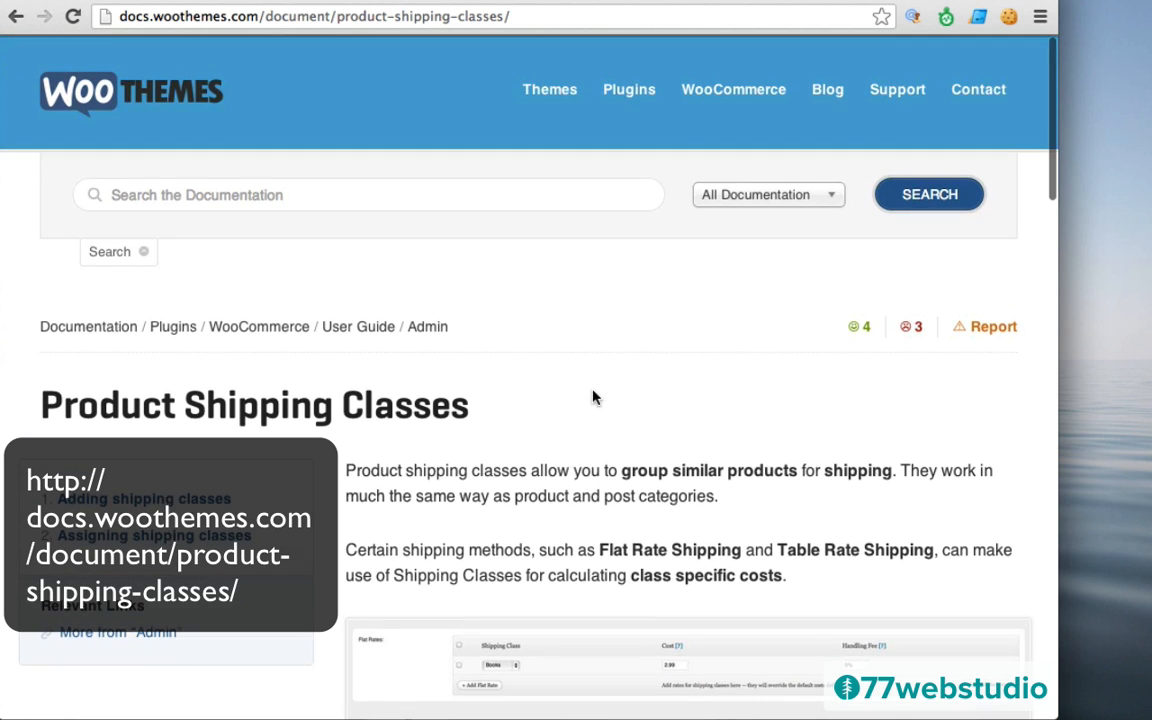
scroll(593, 397, "down", 3)
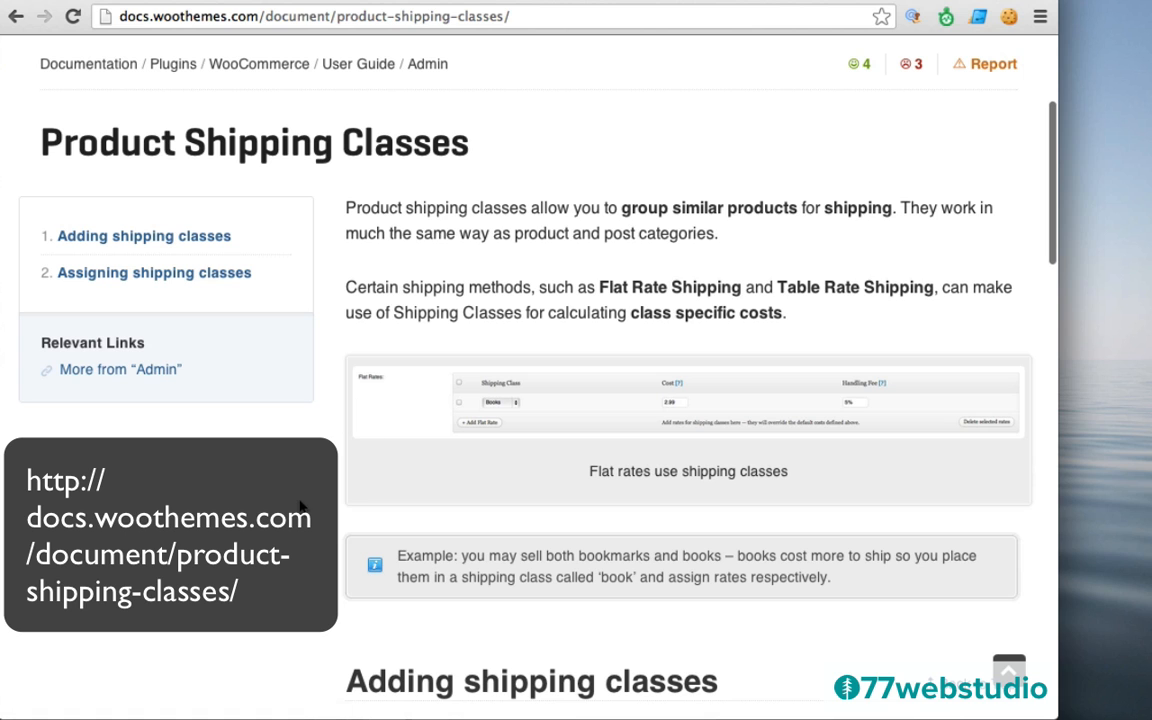
scroll(302, 495, "down", 5)
scroll(302, 505, "down", 2)
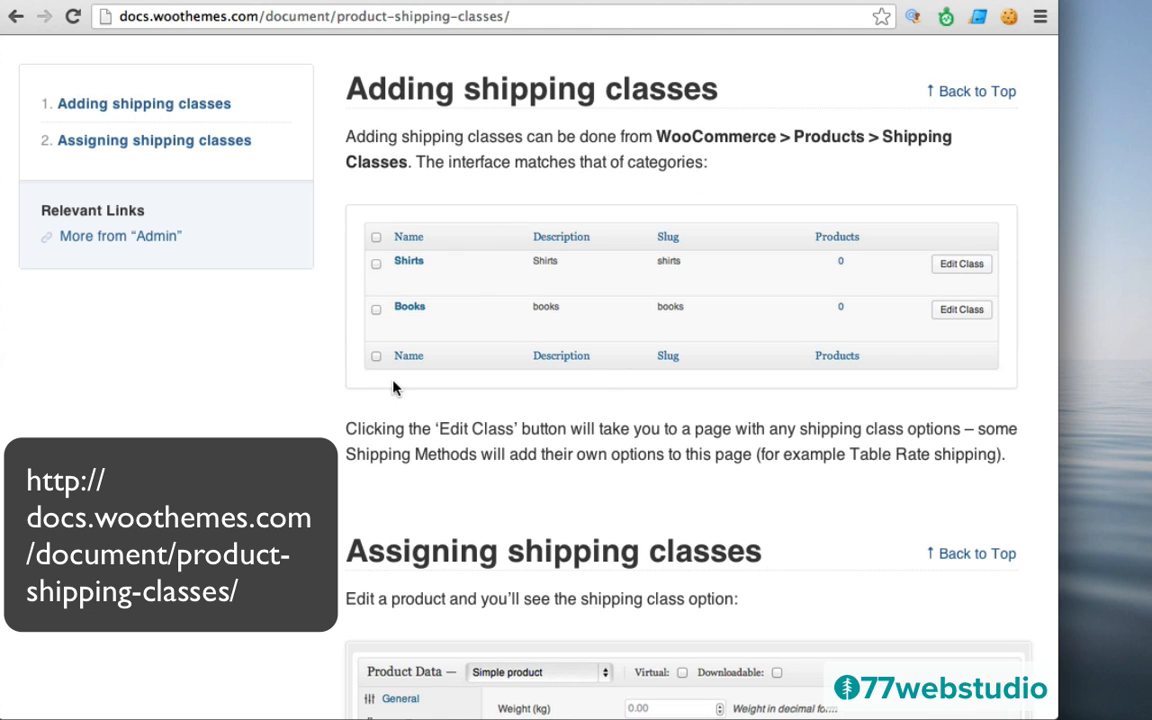
scroll(283, 517, "down", 5)
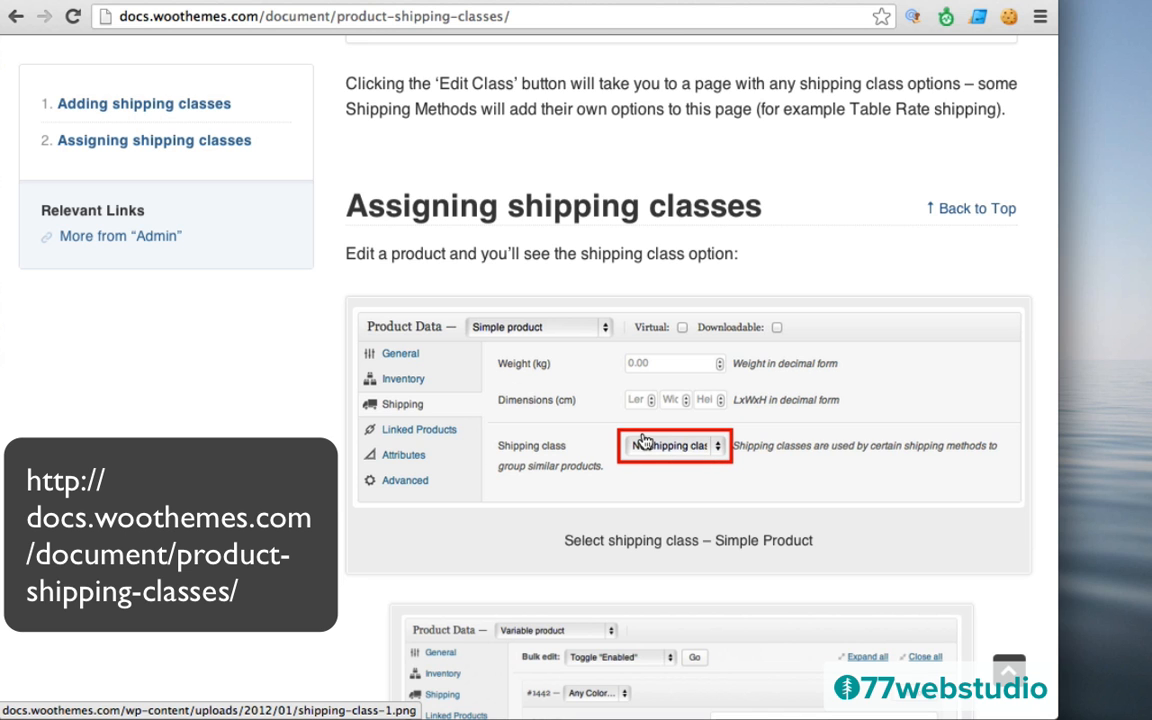
scroll(643, 440, "down", 4)
scroll(643, 440, "up", 9)
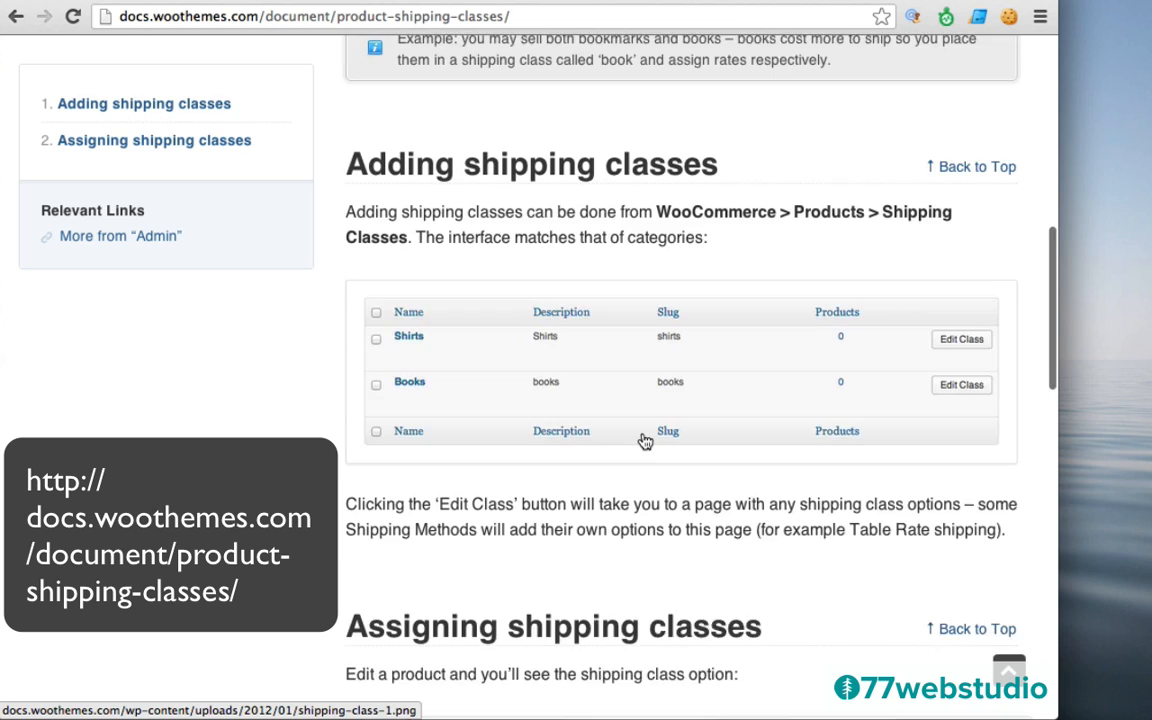
scroll(643, 440, "up", 10)
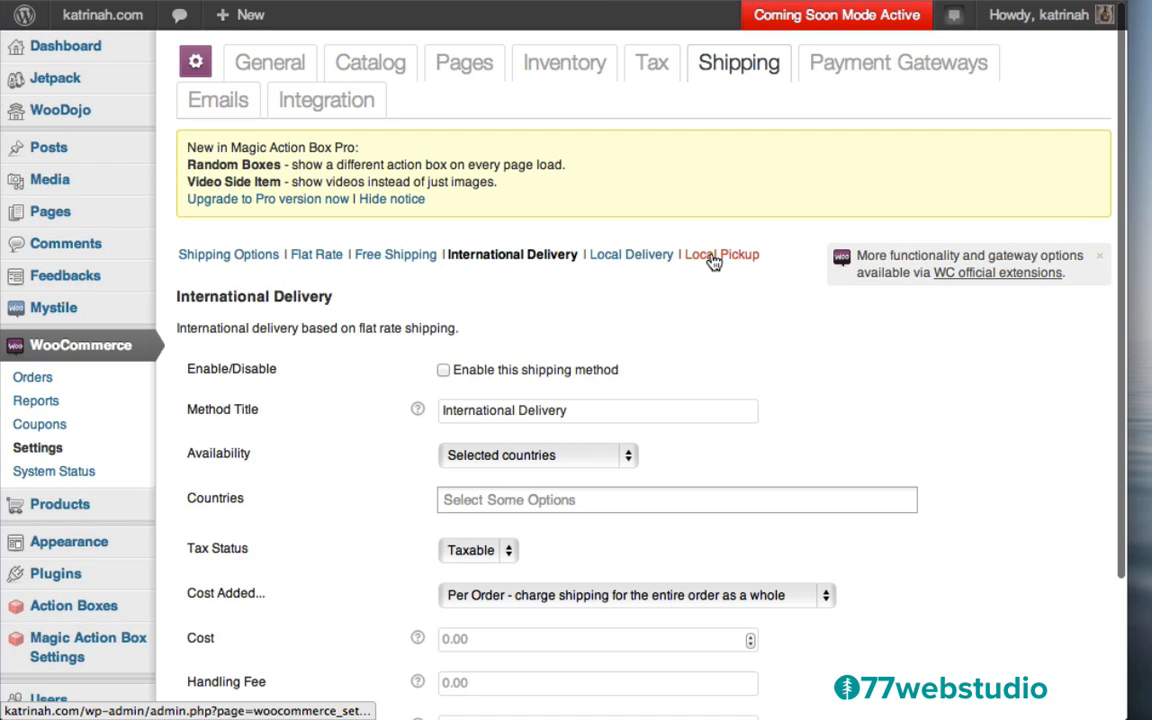
Check Local Delivery and Local Pickup, then review the Shipping Options methods table
left_click(604, 257)
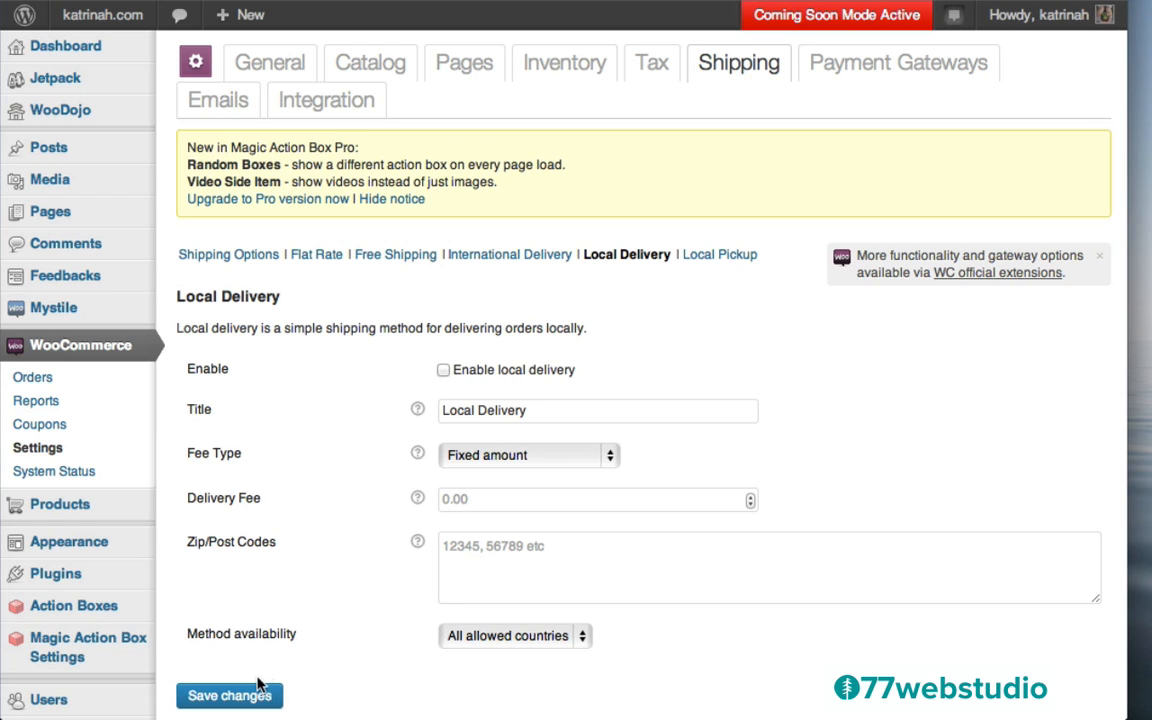
left_click(718, 257)
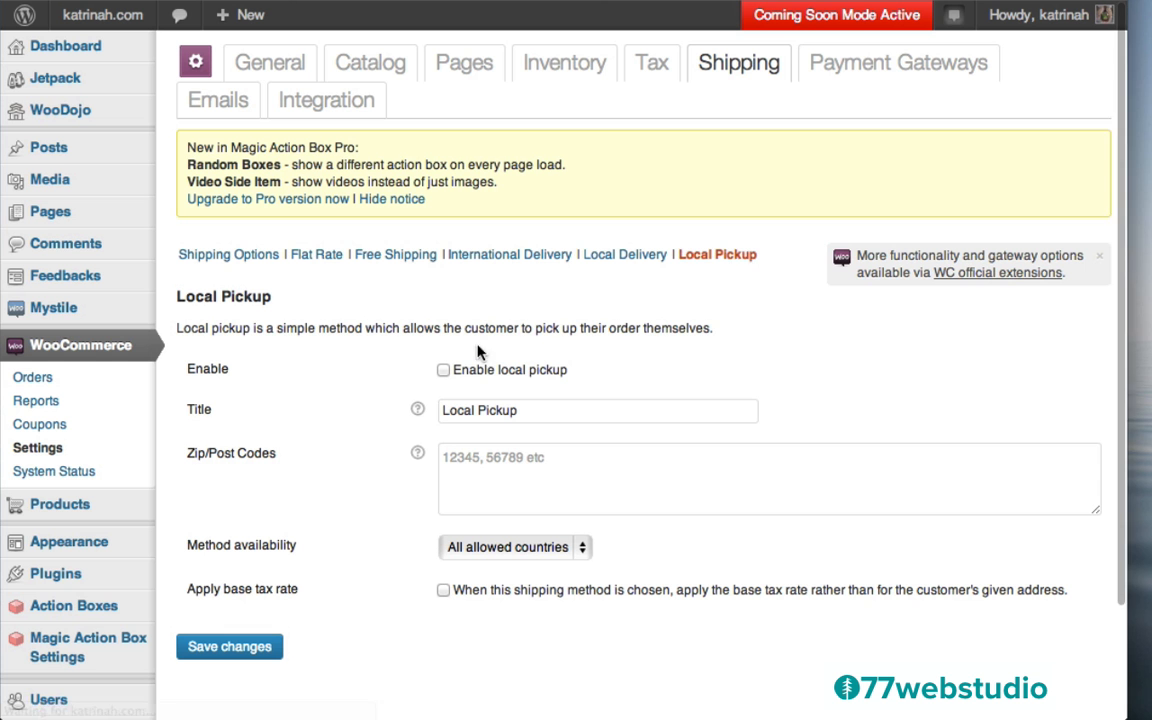
left_click(211, 256)
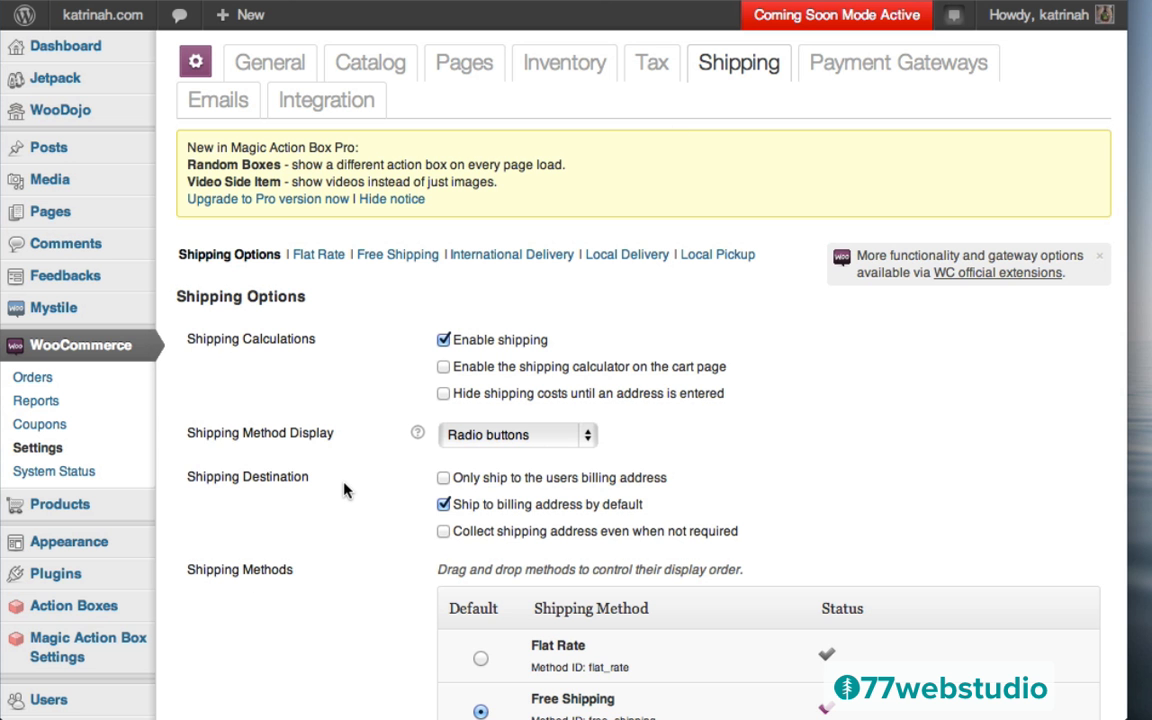
scroll(345, 489, "down", 5)
scroll(345, 489, "up", 1)
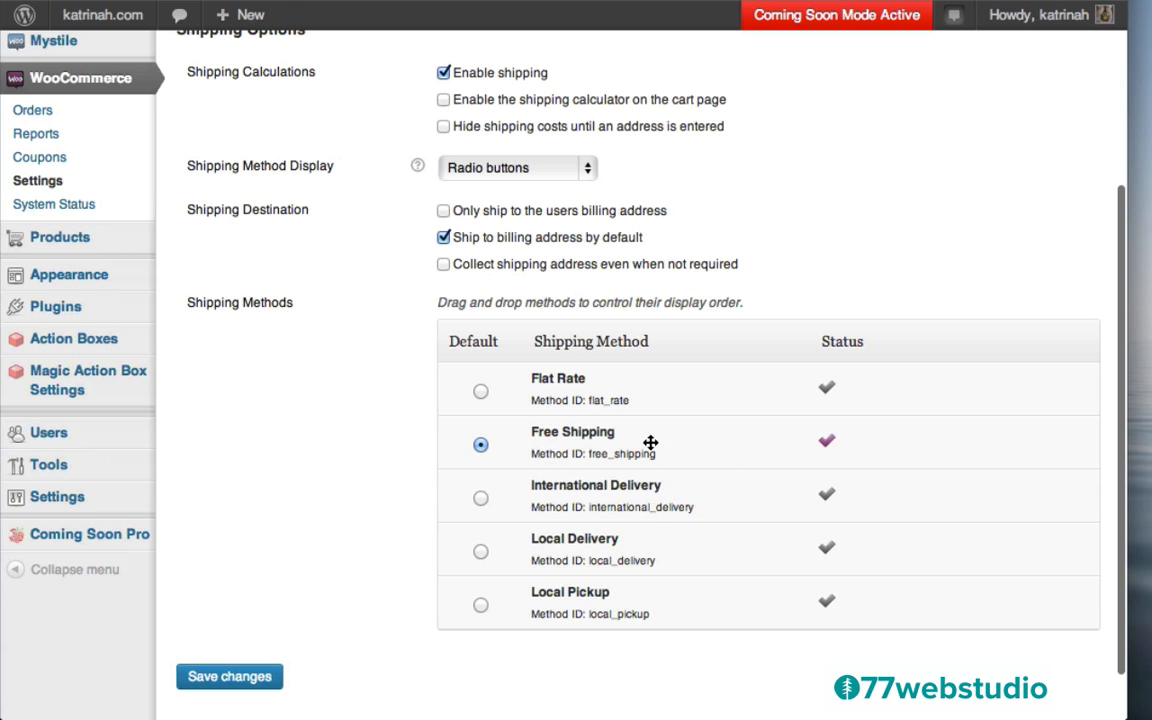
scroll(391, 460, "up", 5)
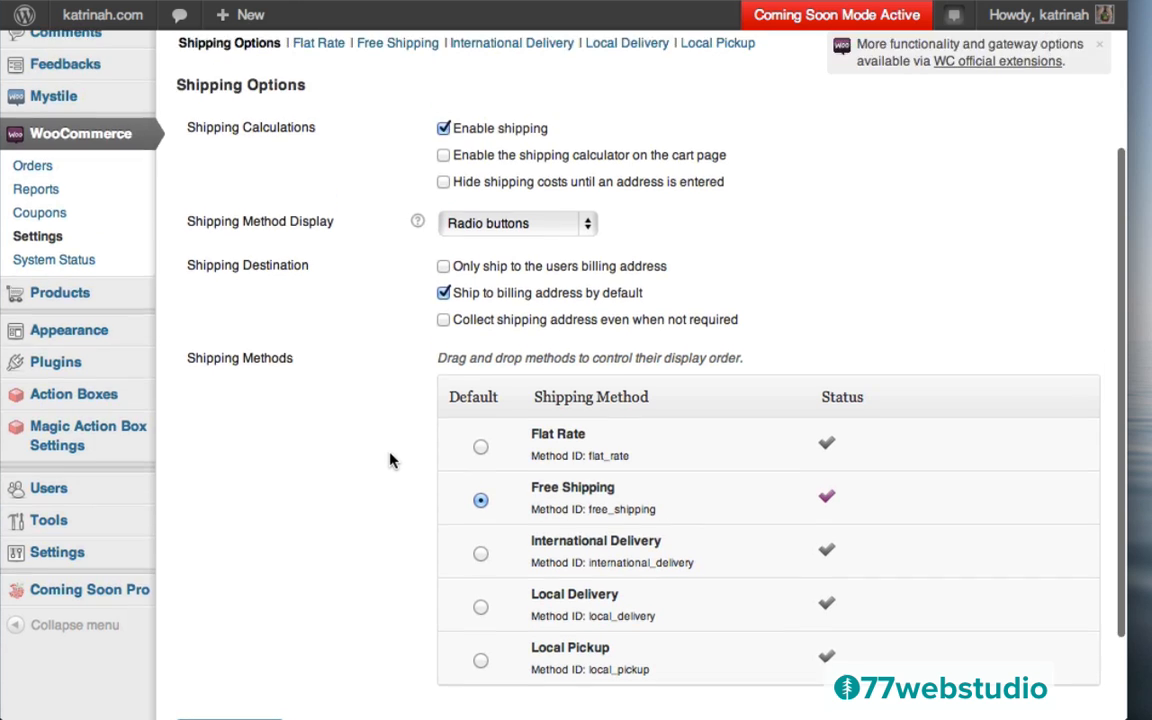
Open the live shop site and browse its products
mouse_move(95, 15)
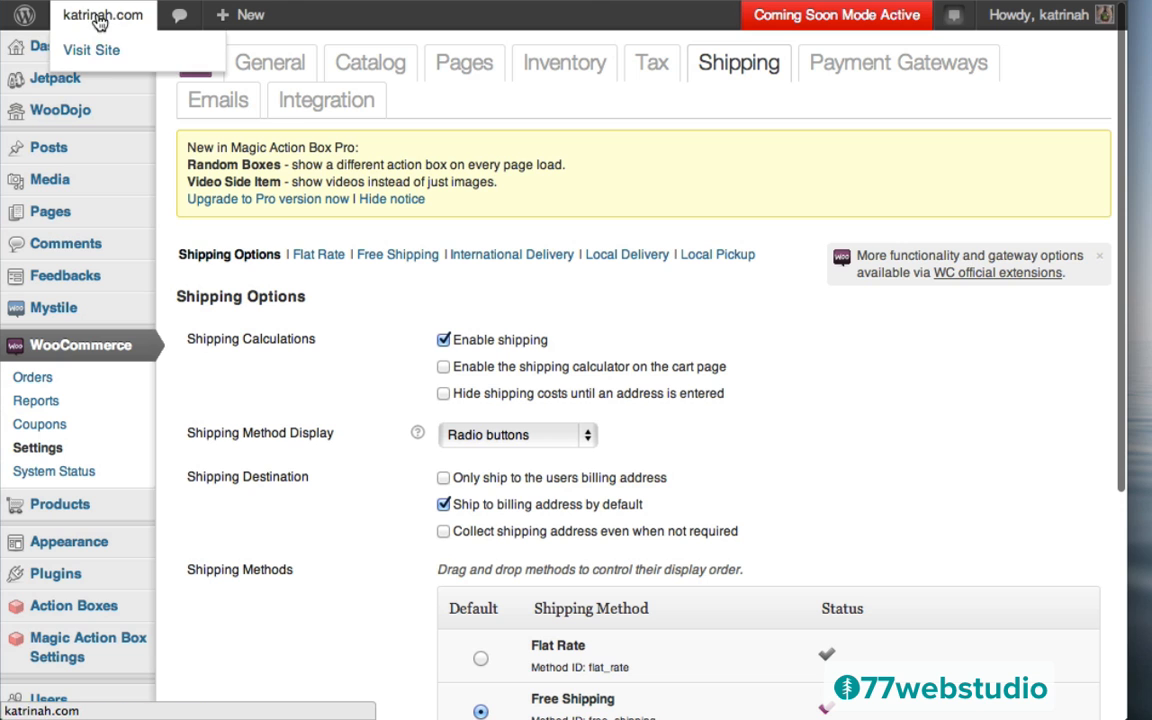
left_click(105, 51)
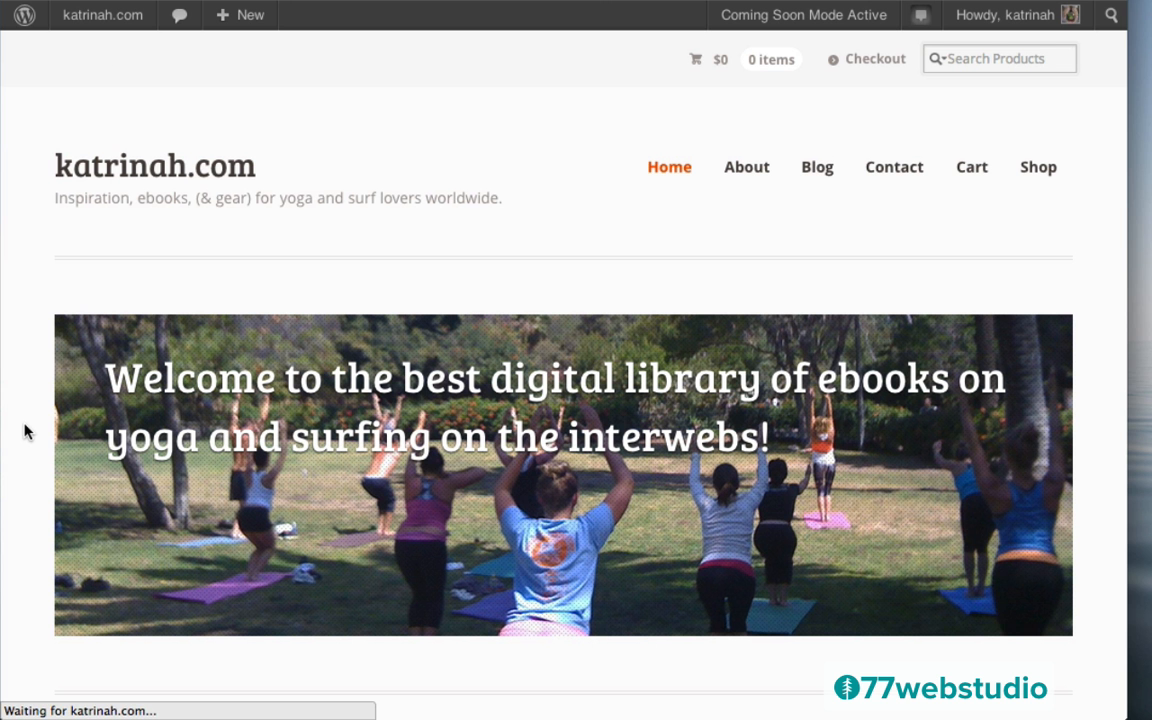
scroll(26, 430, "down", 8)
scroll(26, 430, "down", 15)
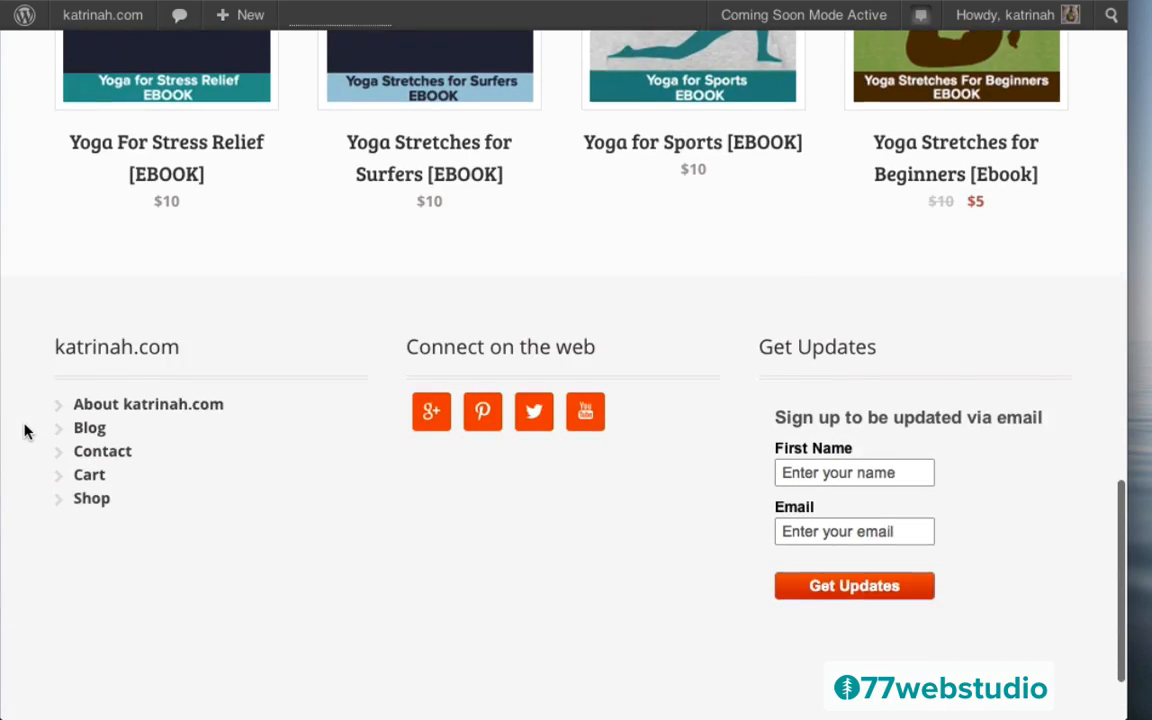
scroll(26, 430, "up", 20)
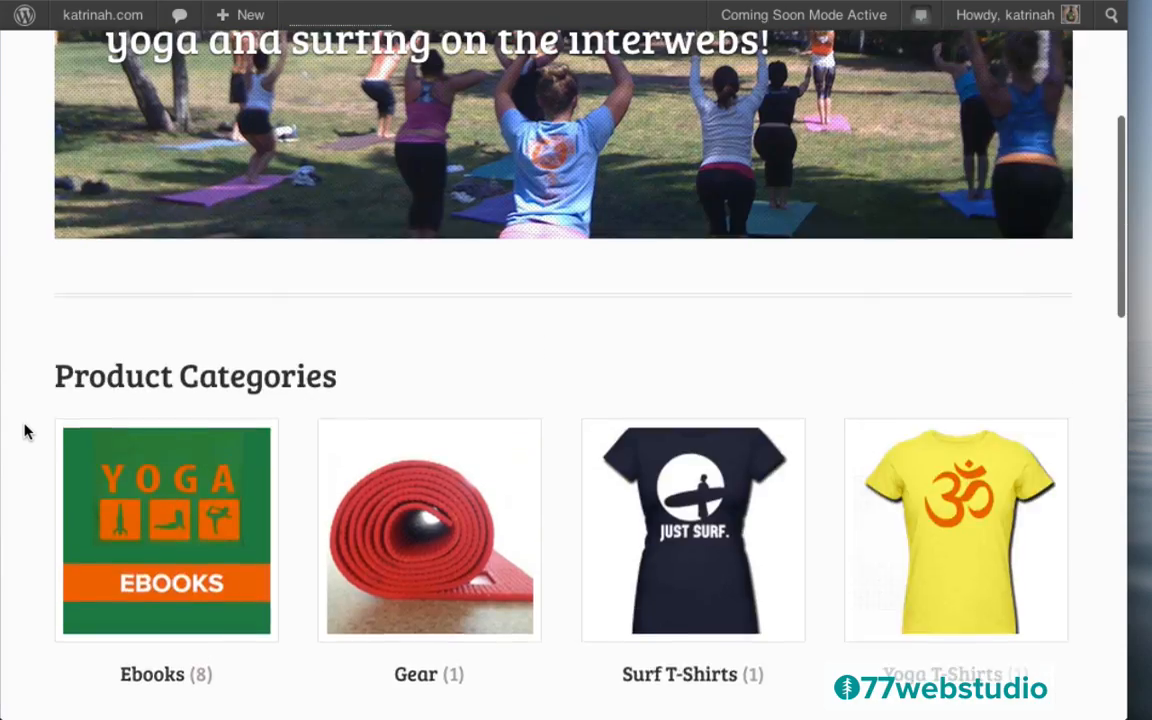
scroll(26, 430, "up", 2)
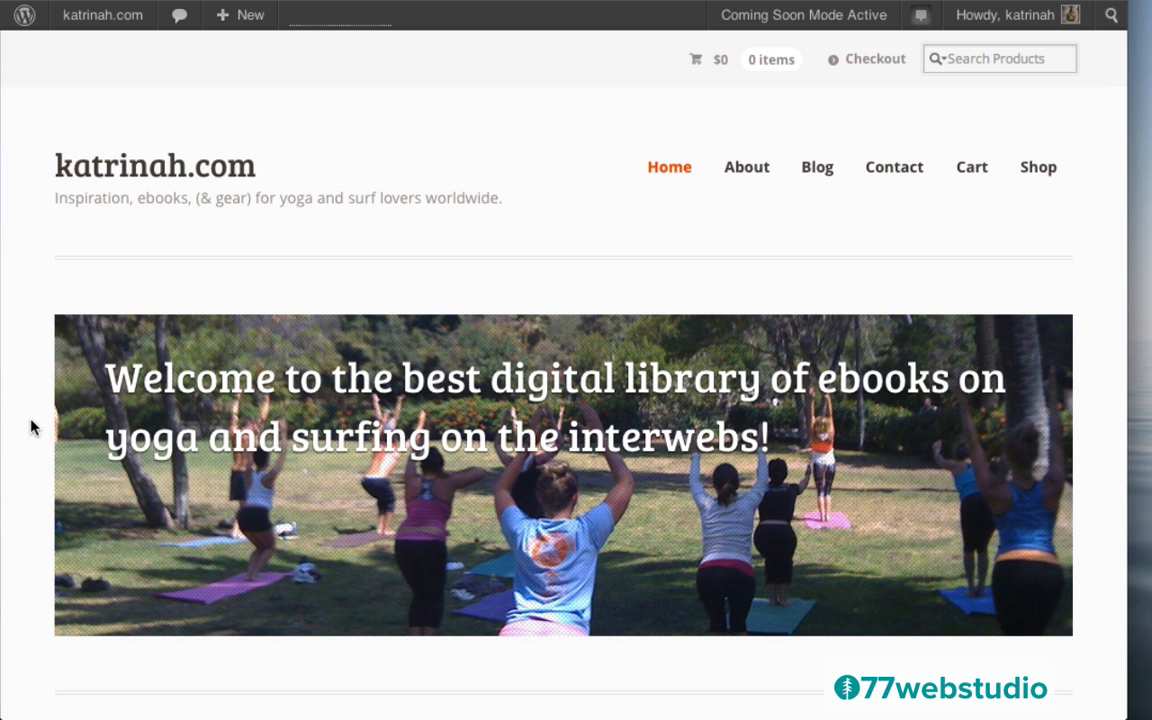
scroll(30, 427, "down", 10)
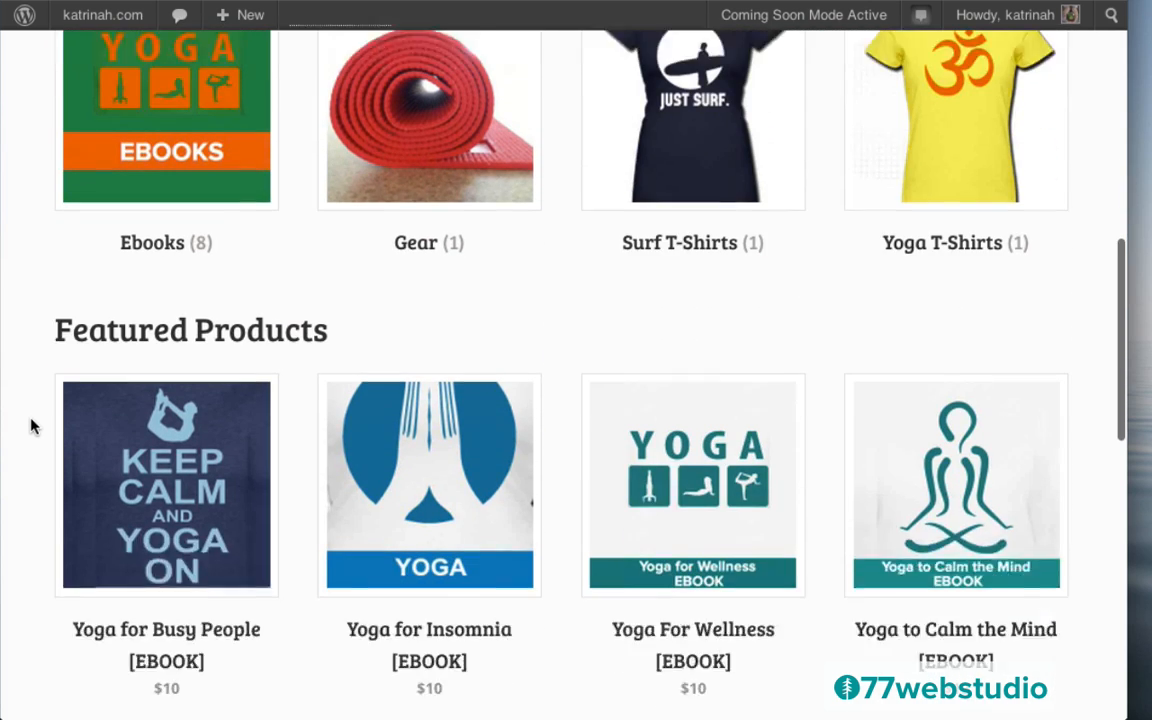
scroll(30, 427, "up", 4)
scroll(30, 427, "down", 9)
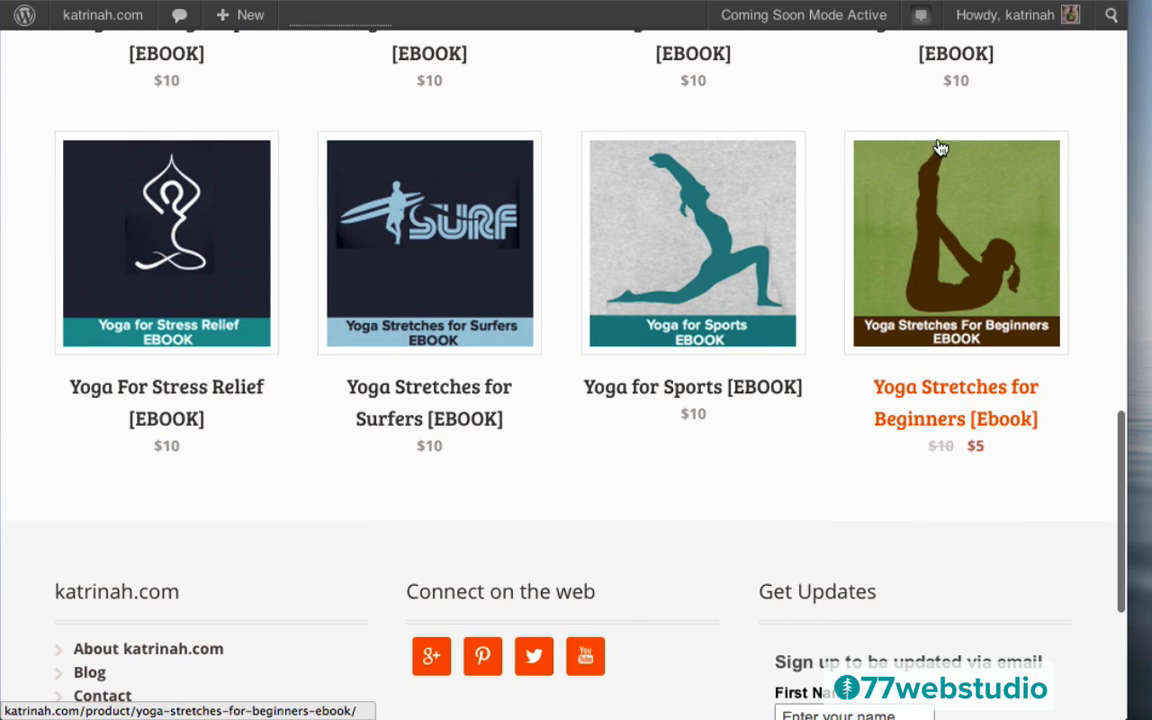
View the Yoga Stretches for Beginners [Ebook] page, scrolling its preview and Related Products
left_click(943, 232)
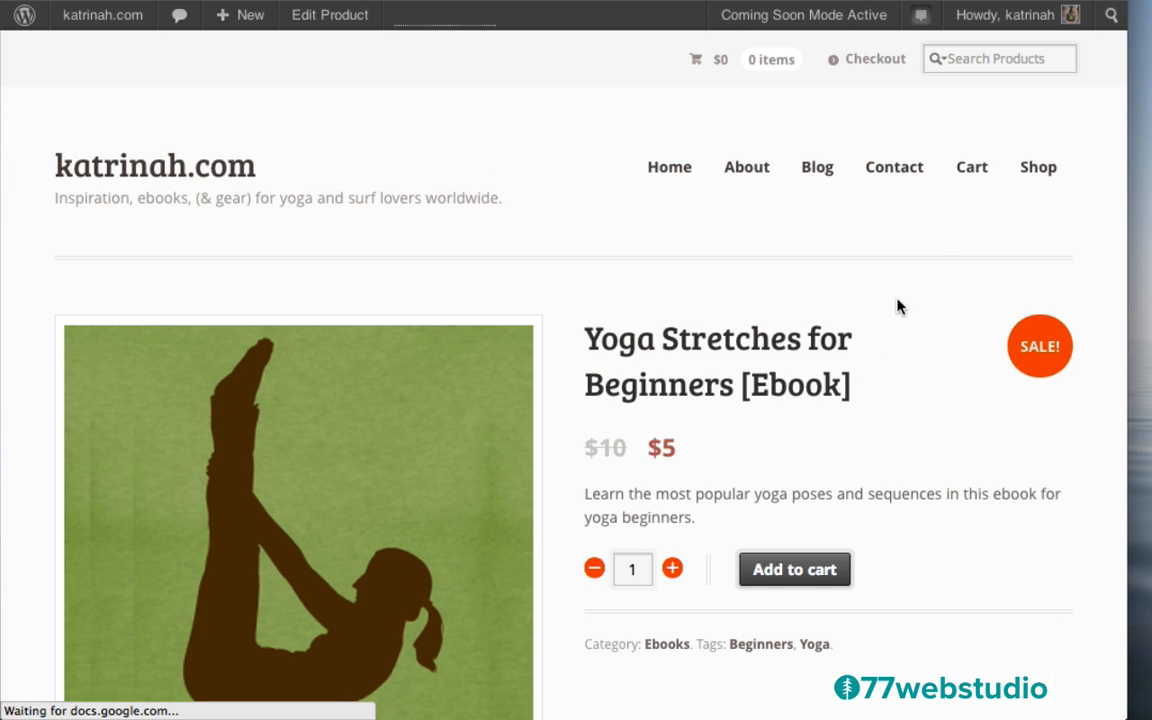
scroll(1070, 455, "down", 3)
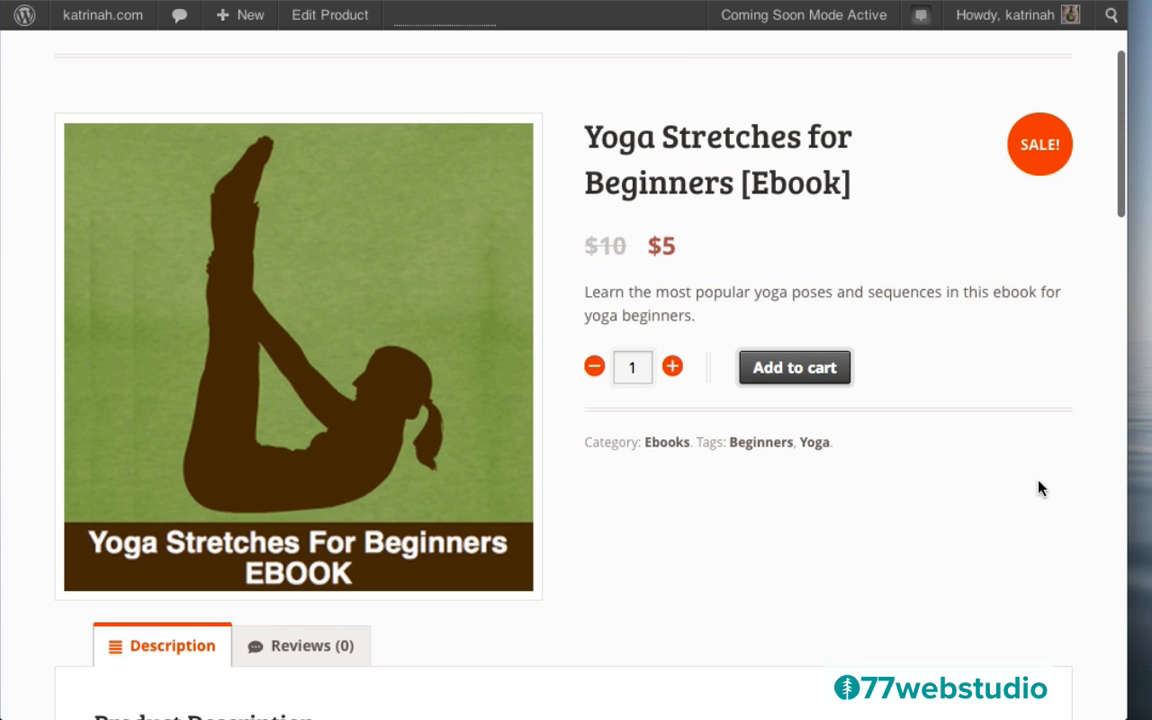
scroll(1039, 489, "down", 5)
scroll(1064, 486, "down", 4)
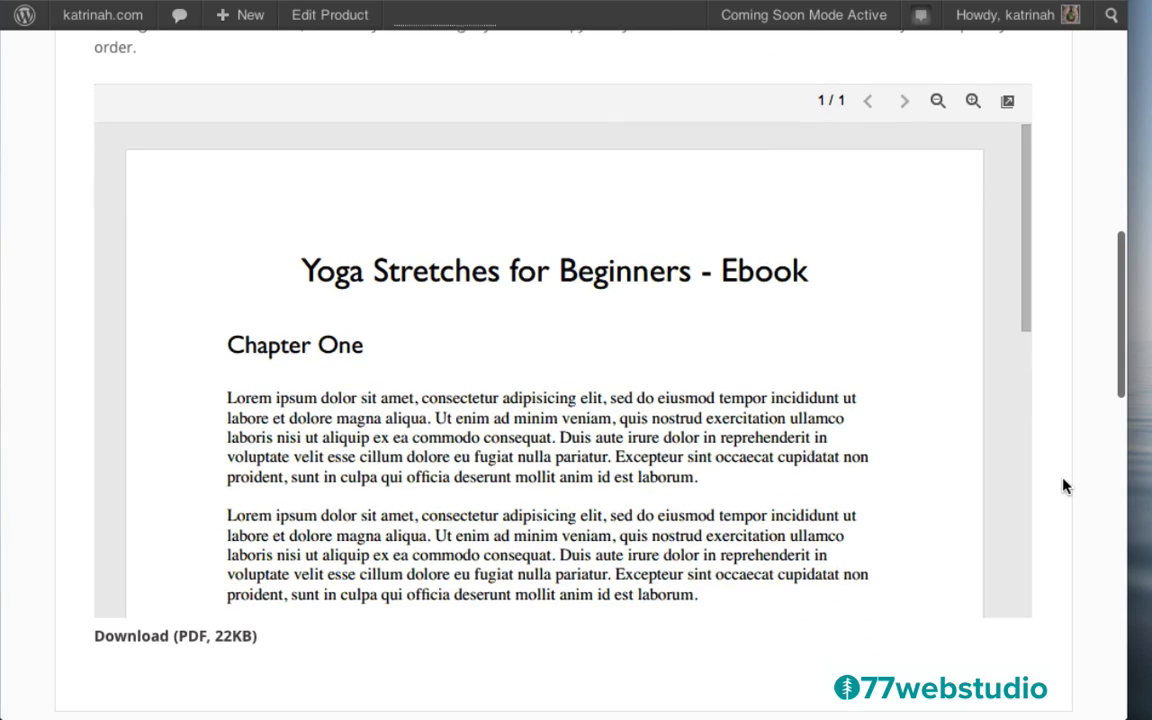
scroll(590, 400, "down", 10)
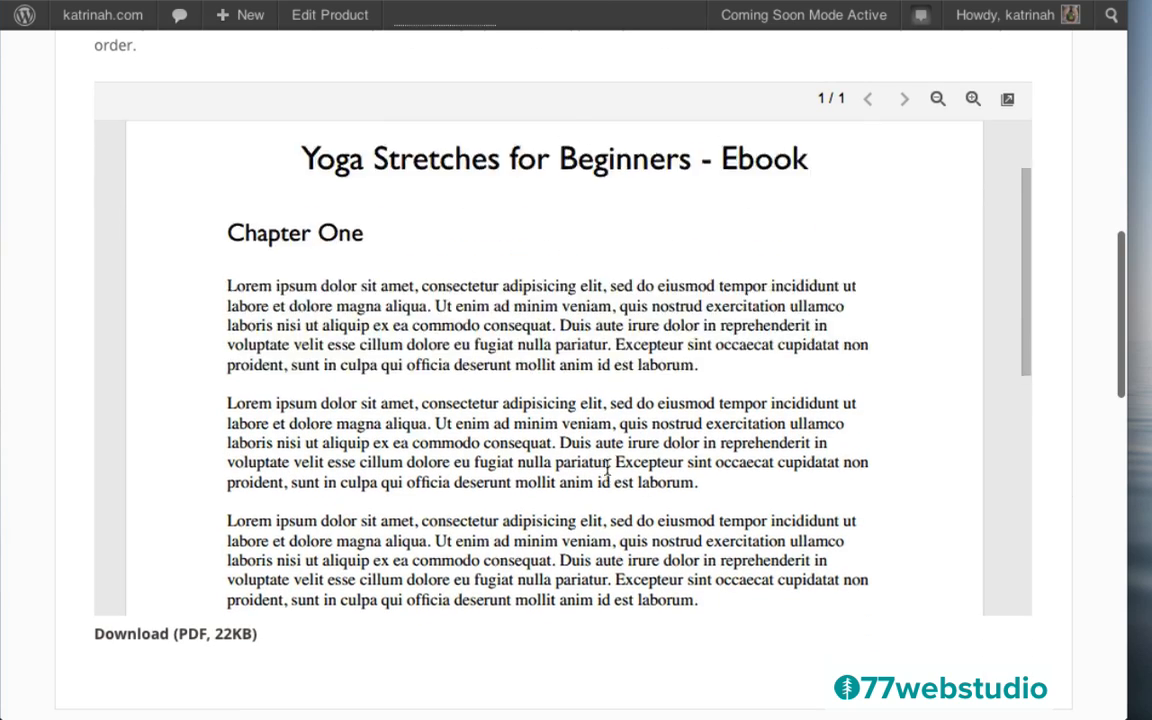
scroll(607, 467, "up", 10)
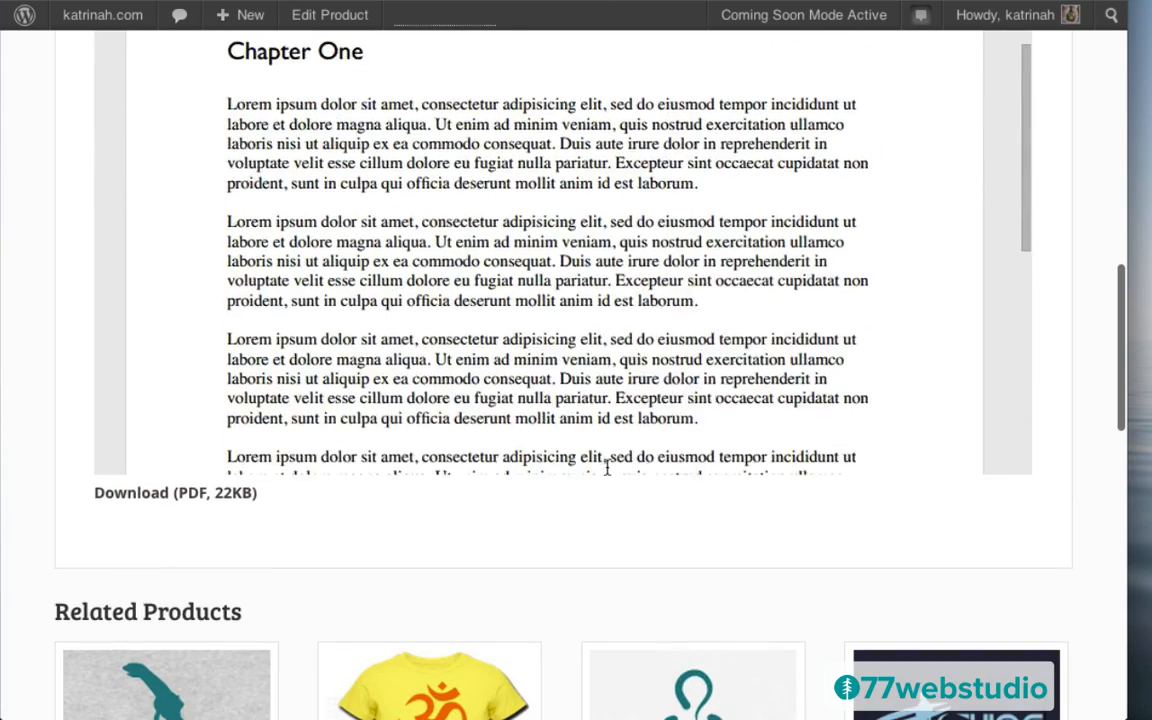
scroll(1050, 358, "down", 5)
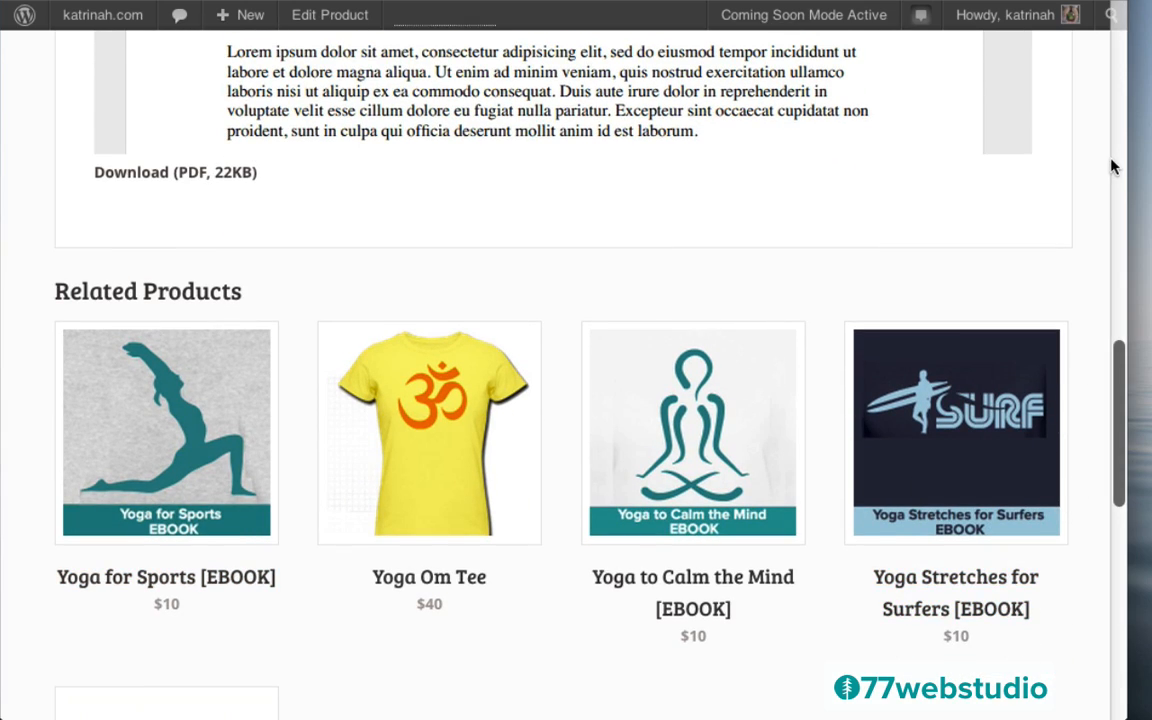
scroll(1088, 174, "up", 8)
scroll(1088, 174, "up", 4)
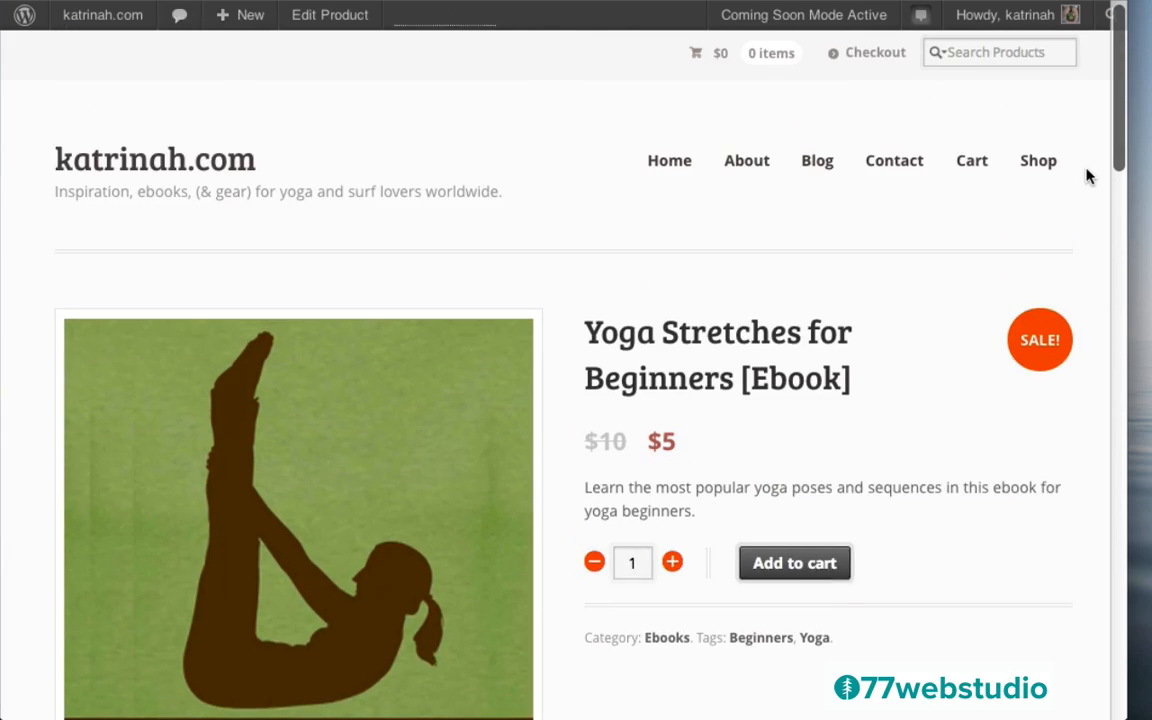
Add the Yoga Stretches ebook to the cart
left_click(793, 570)
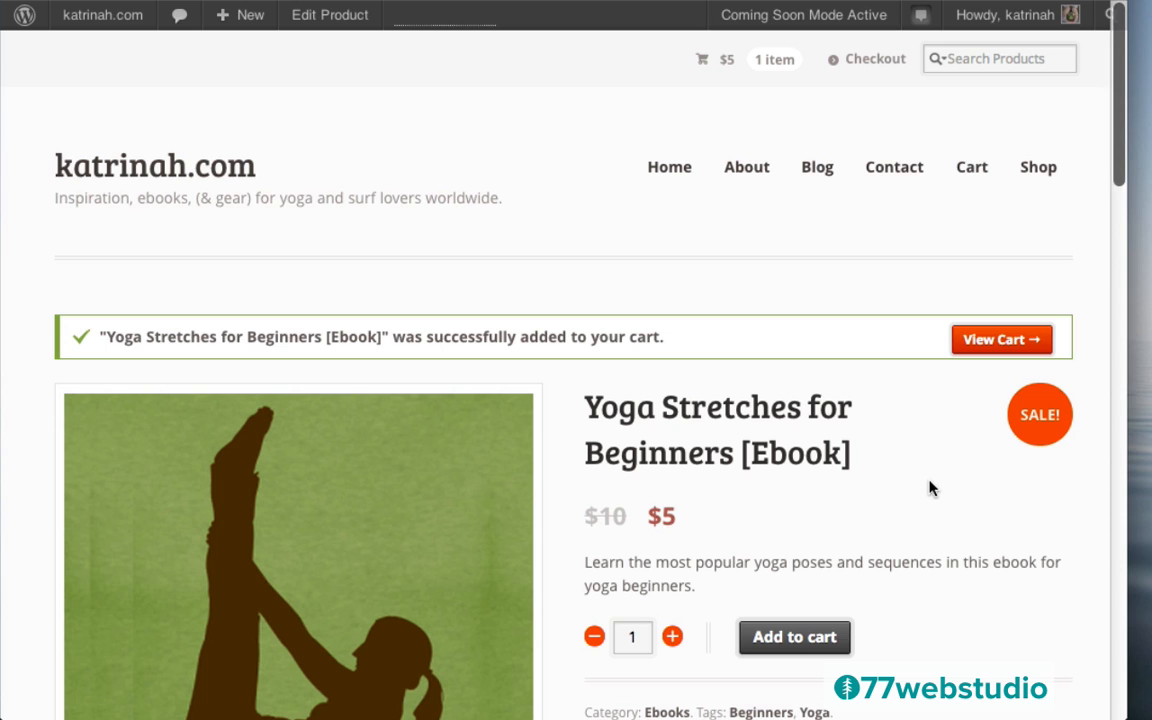
scroll(935, 489, "down", 3)
scroll(935, 489, "down", 6)
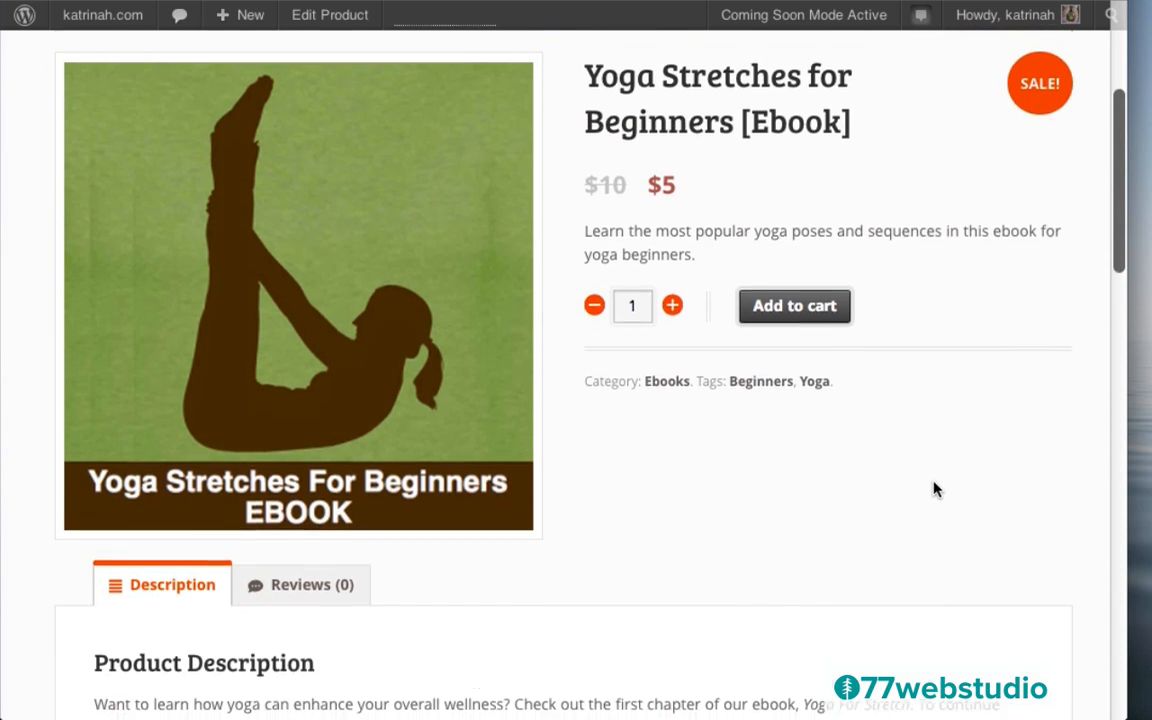
scroll(1065, 490, "down", 10)
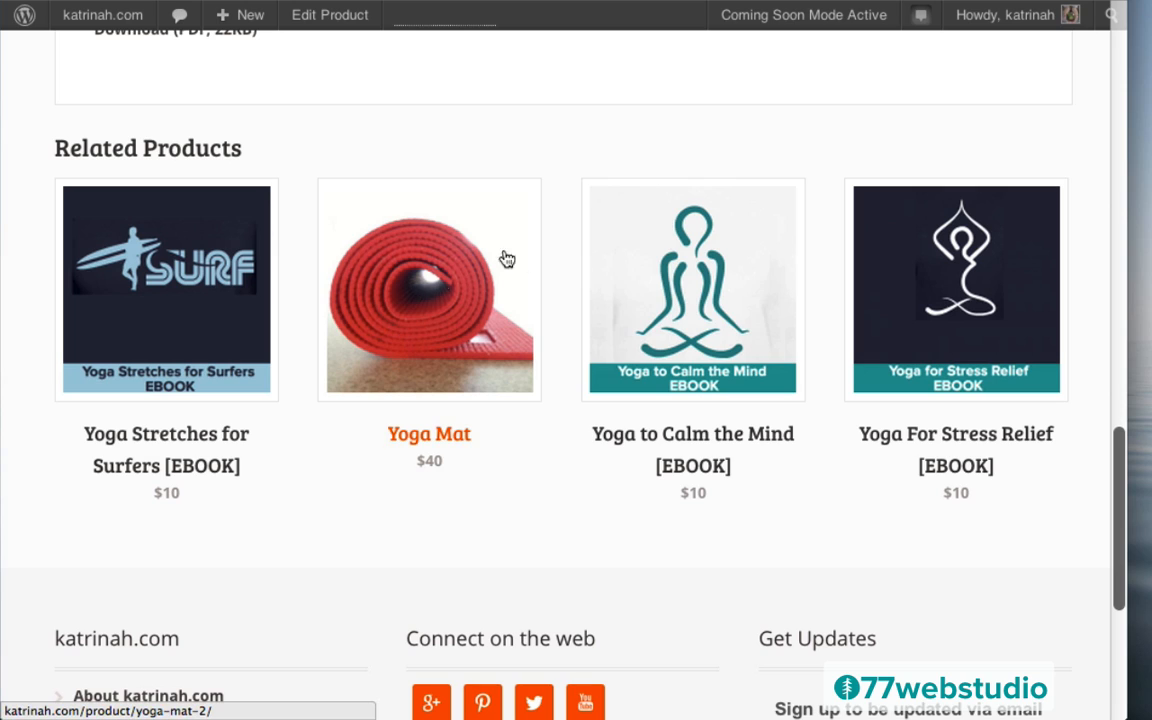
Add a Yoga Mat in Orange to the cart from Related Products
left_click(419, 297)
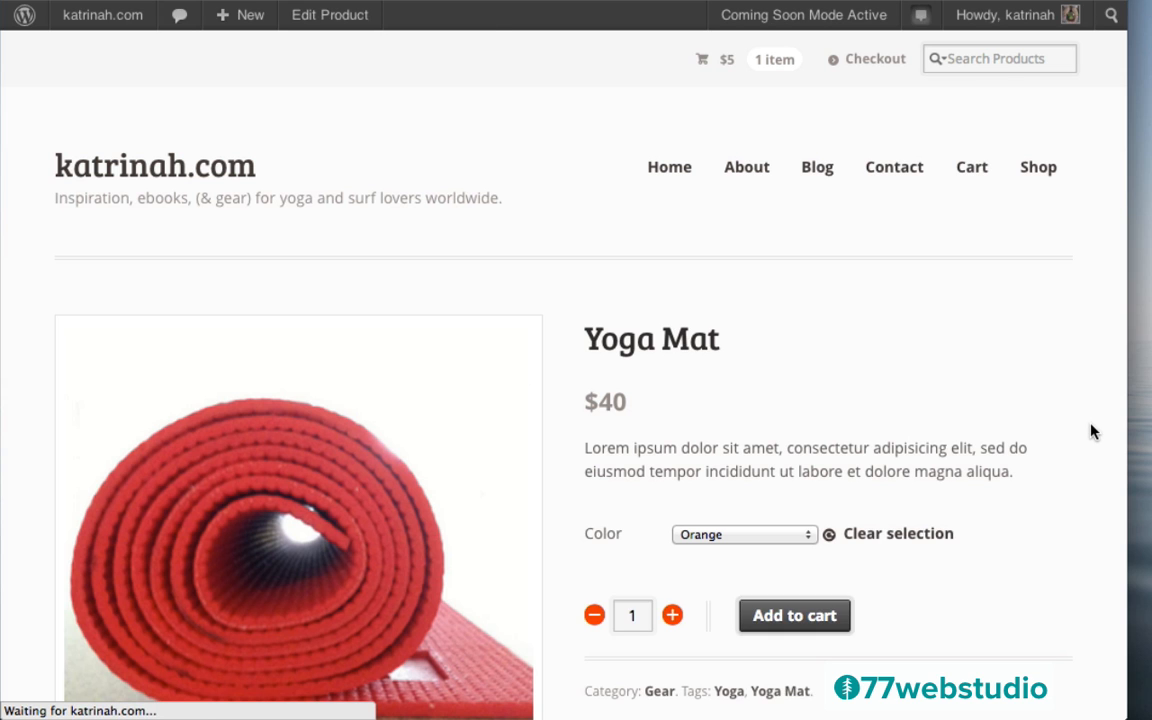
scroll(1092, 430, "down", 8)
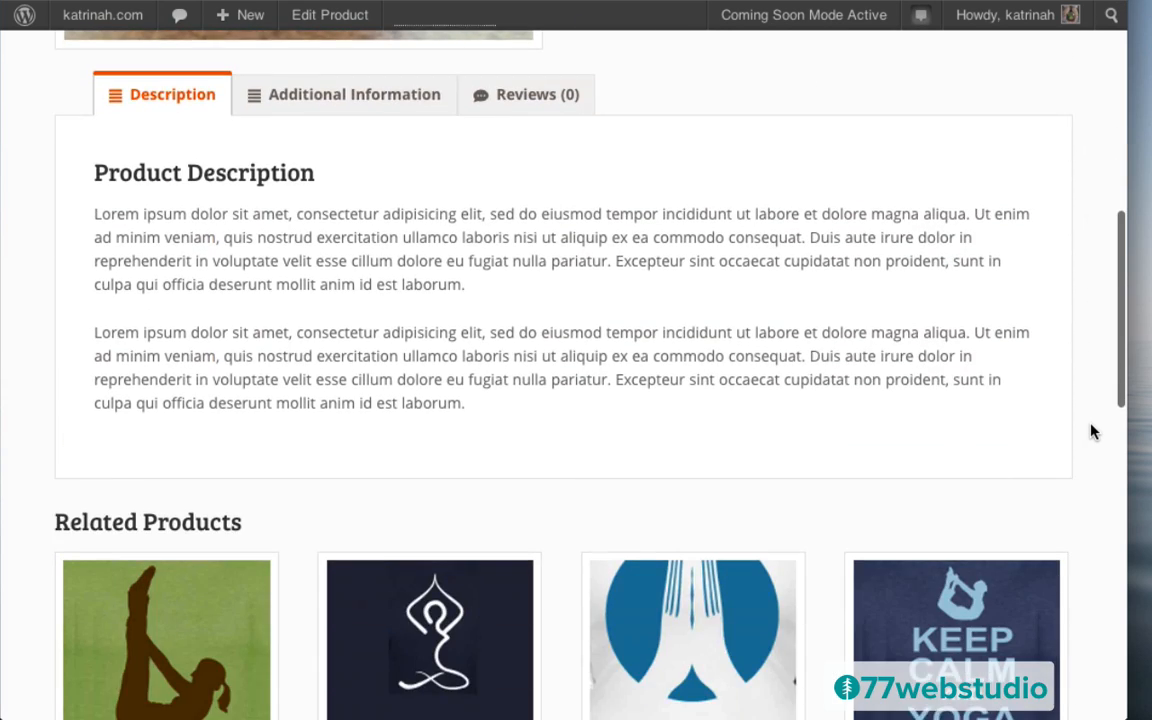
scroll(1092, 430, "down", 5)
scroll(1092, 430, "up", 15)
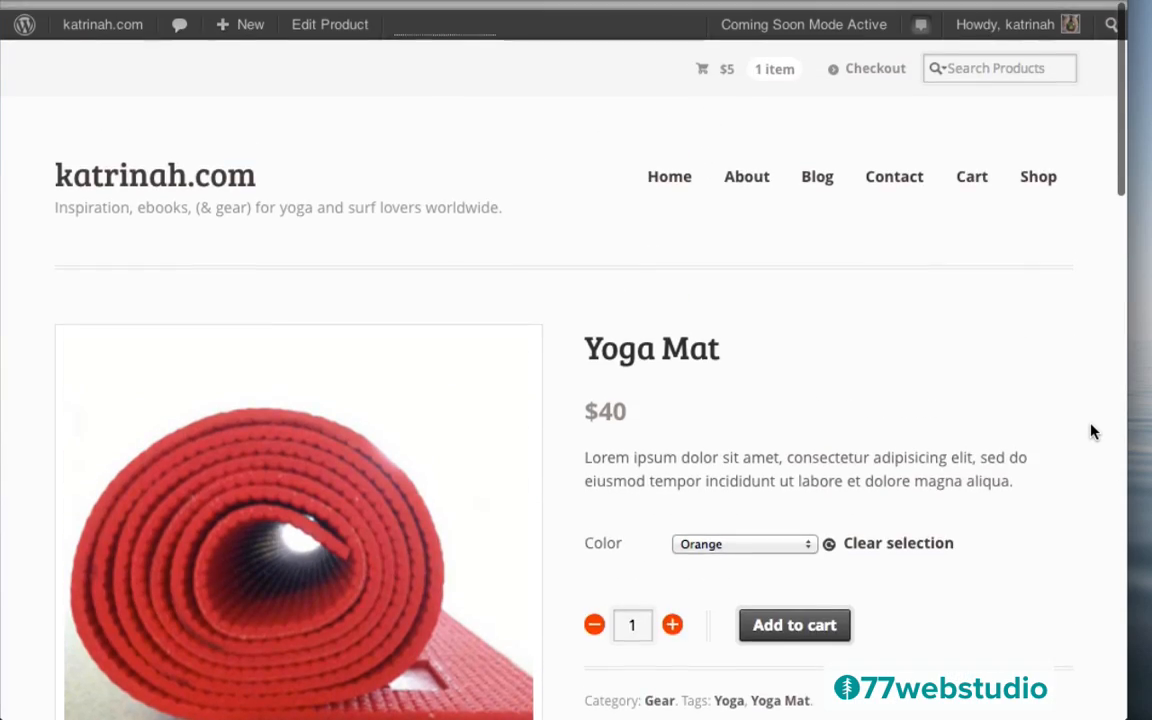
left_click(721, 535)
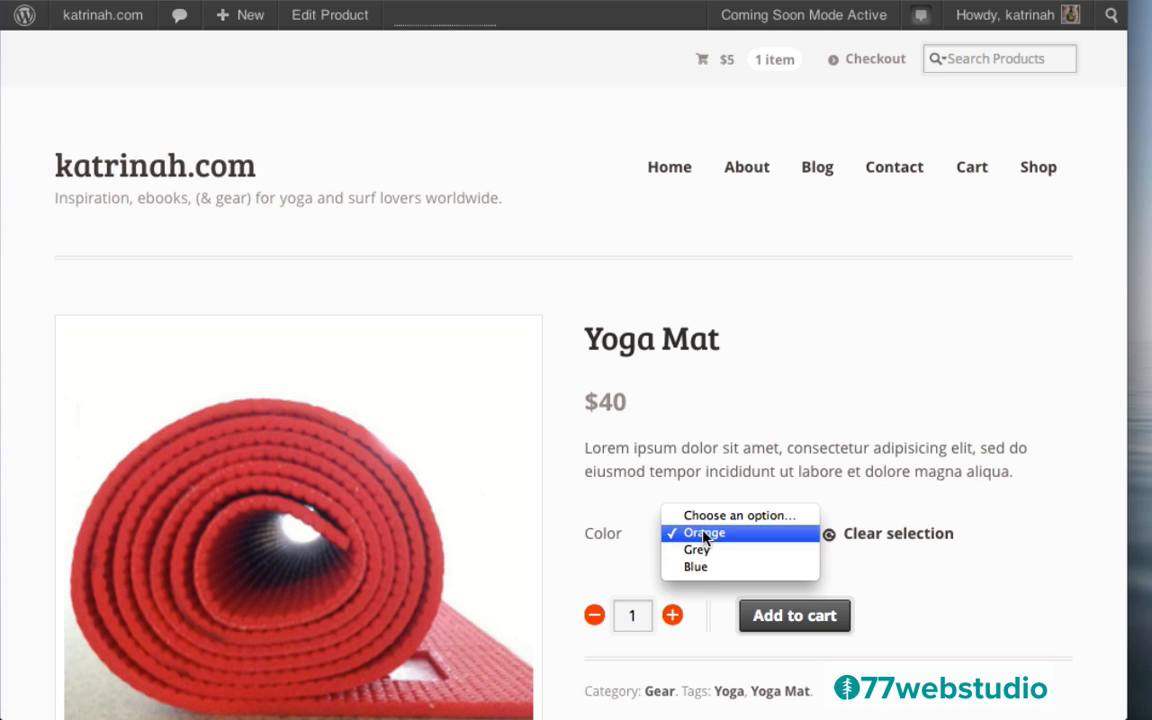
left_click(852, 470)
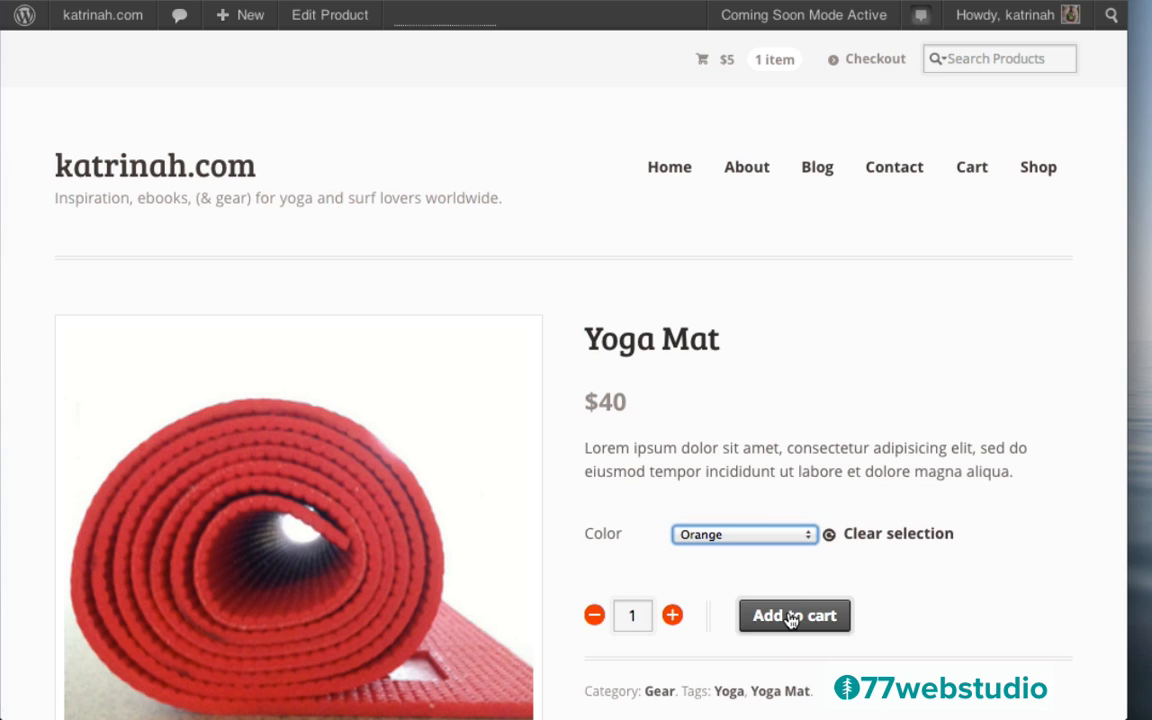
left_click(792, 616)
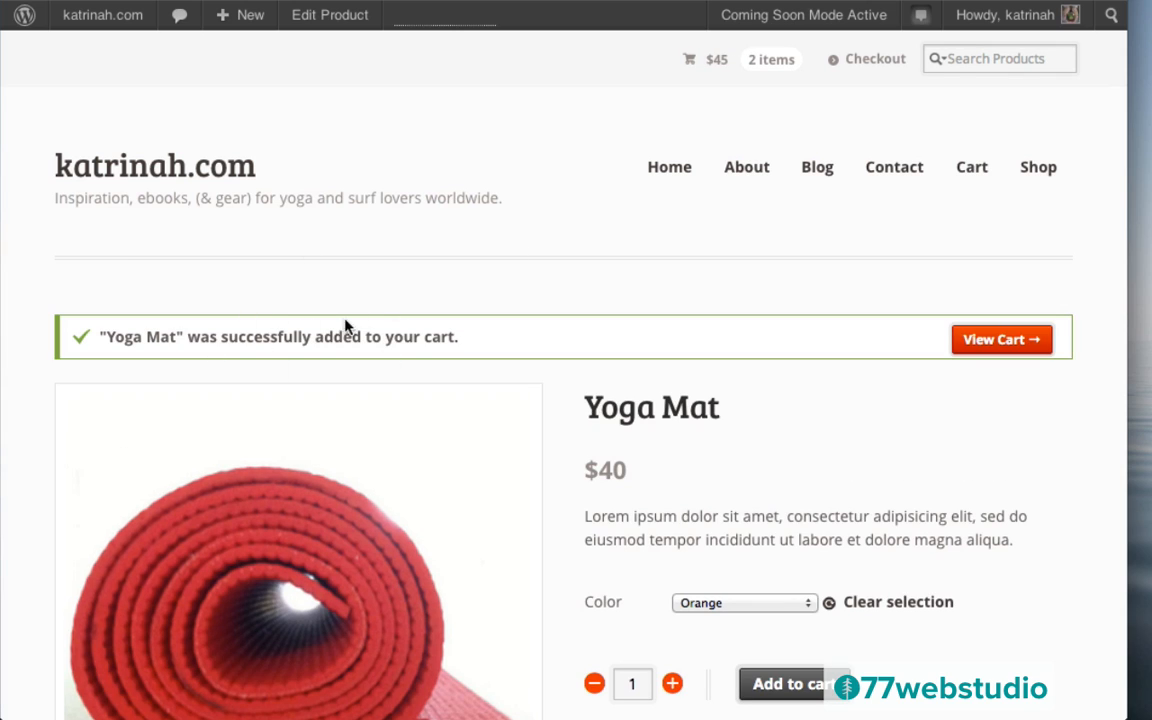
Review the cart's $45 total with free shipping, then return to the admin Dashboard
left_click(994, 343)
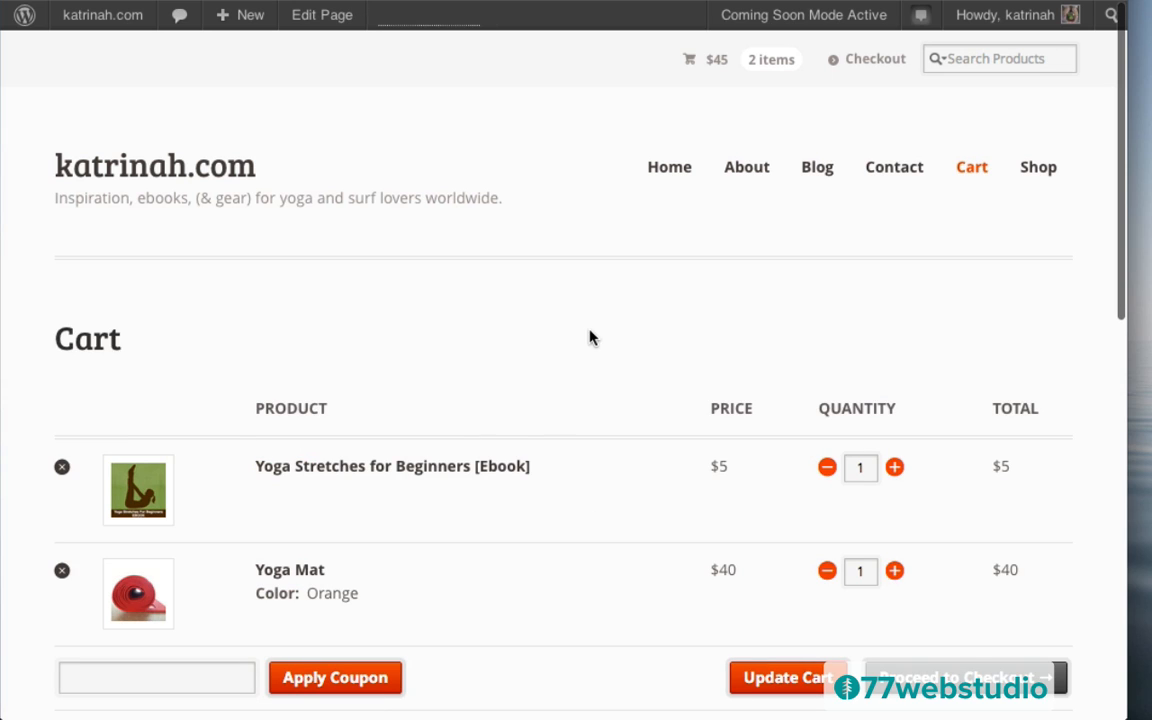
scroll(478, 350, "down", 3)
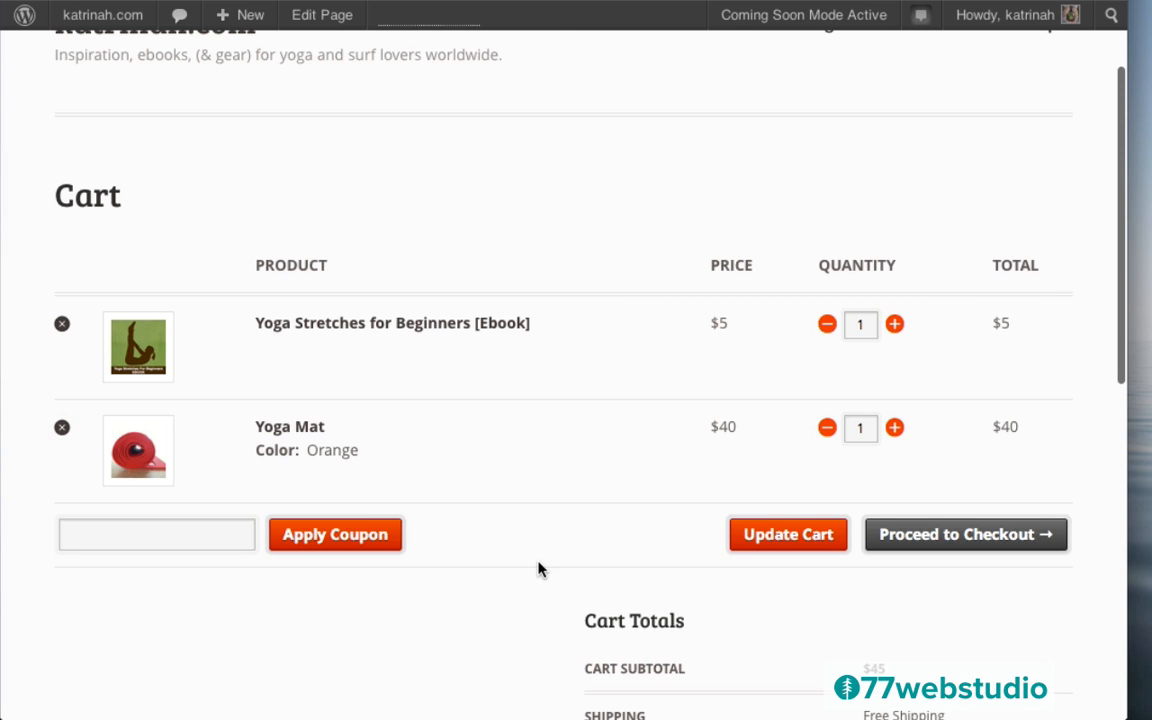
scroll(535, 571, "down", 5)
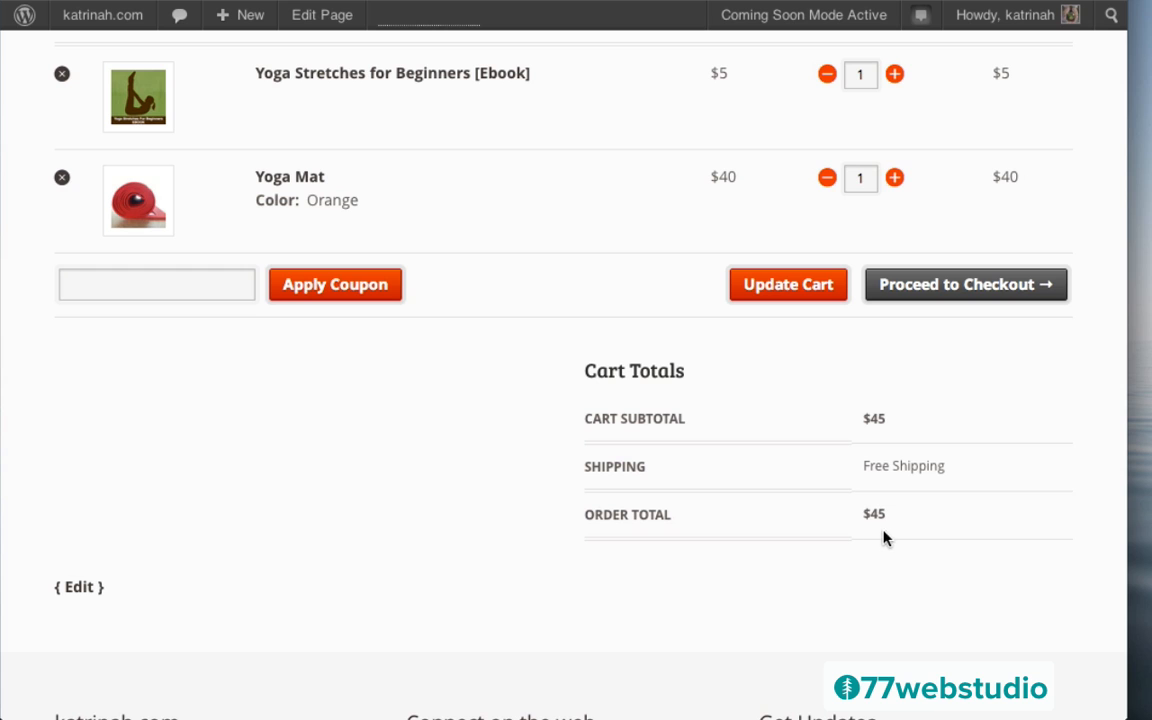
scroll(609, 453, "up", 5)
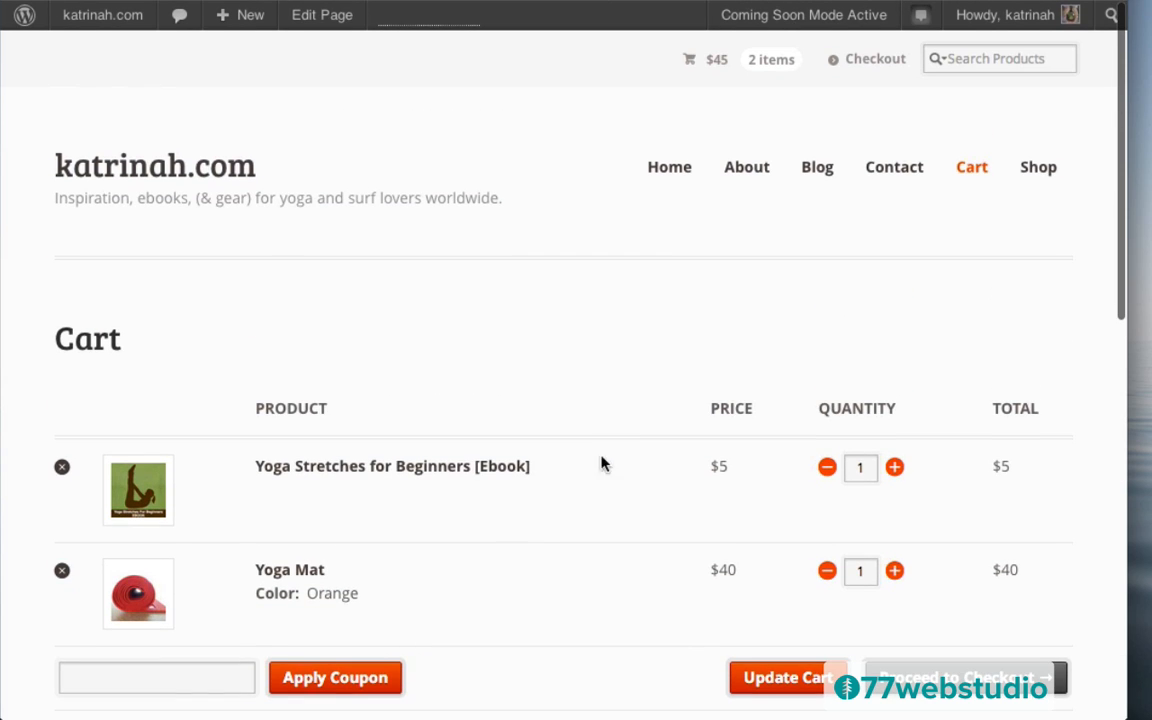
scroll(584, 658, "down", 3)
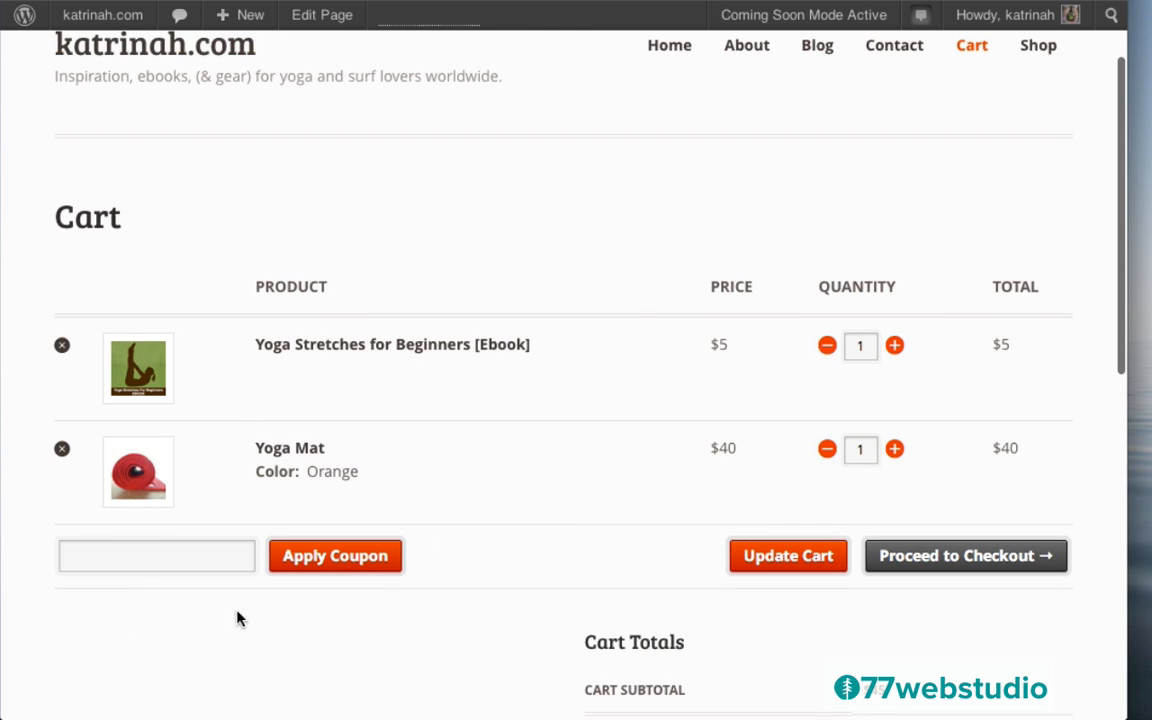
scroll(548, 430, "up", 3)
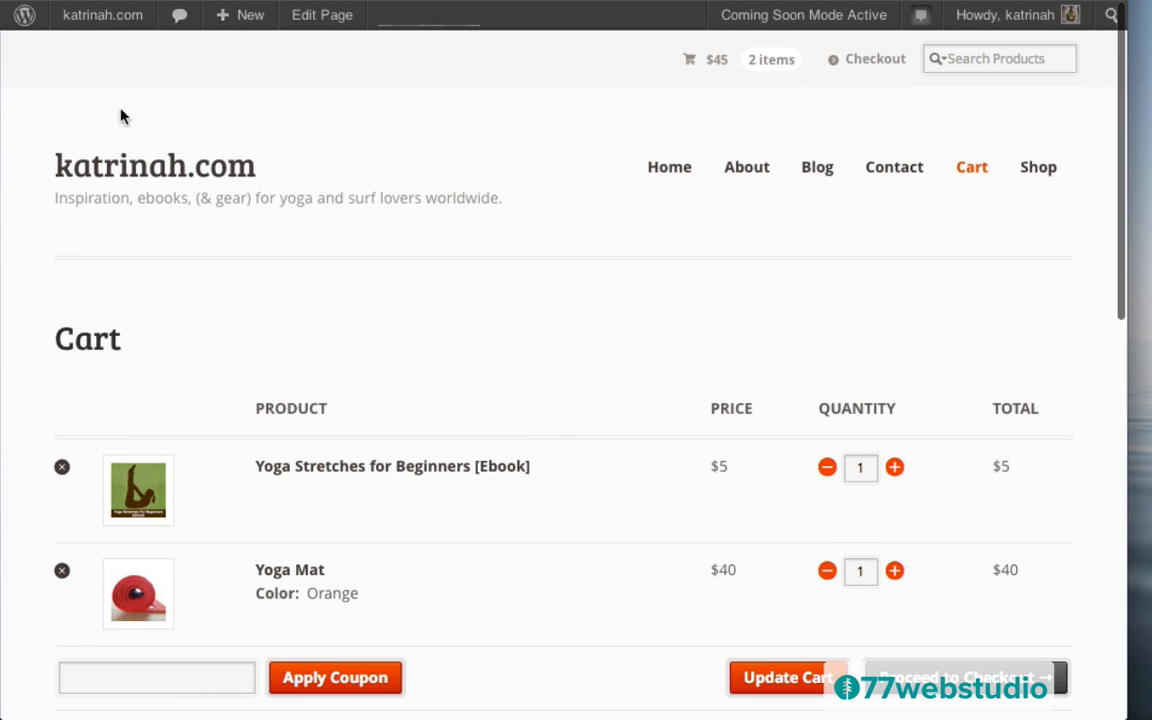
mouse_move(75, 28)
left_click(85, 58)
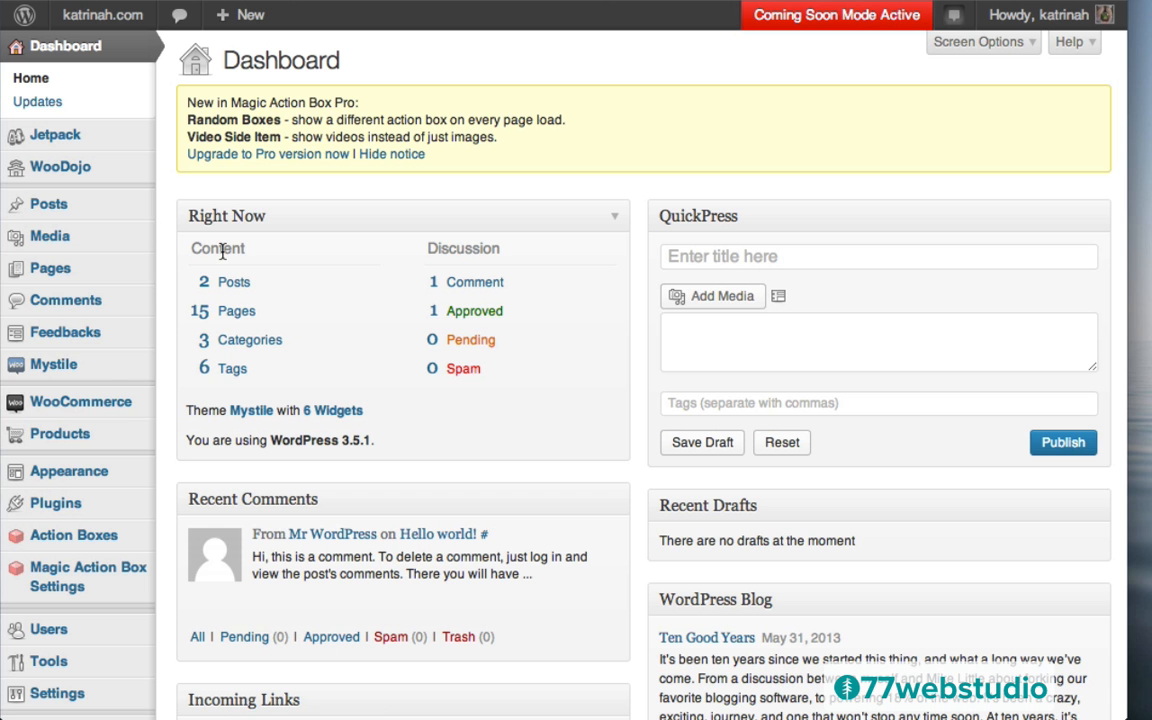
Start a new WooCommerce coupon with the code 'summerfun'
mouse_move(67, 412)
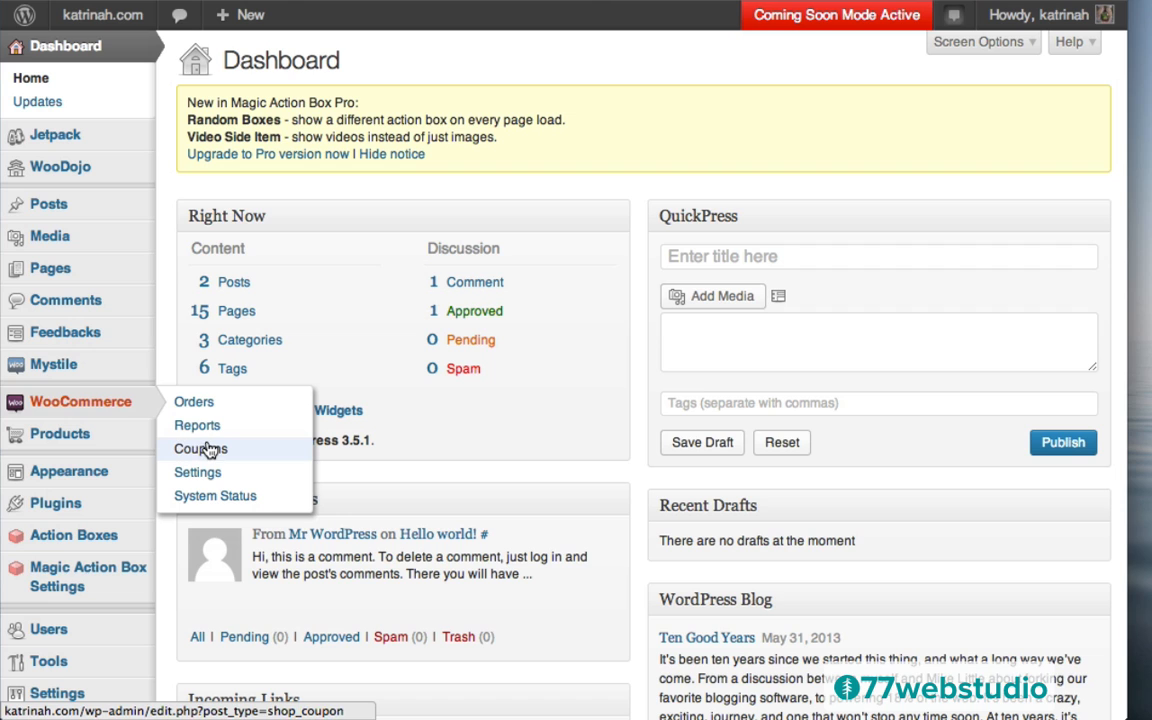
left_click(205, 450)
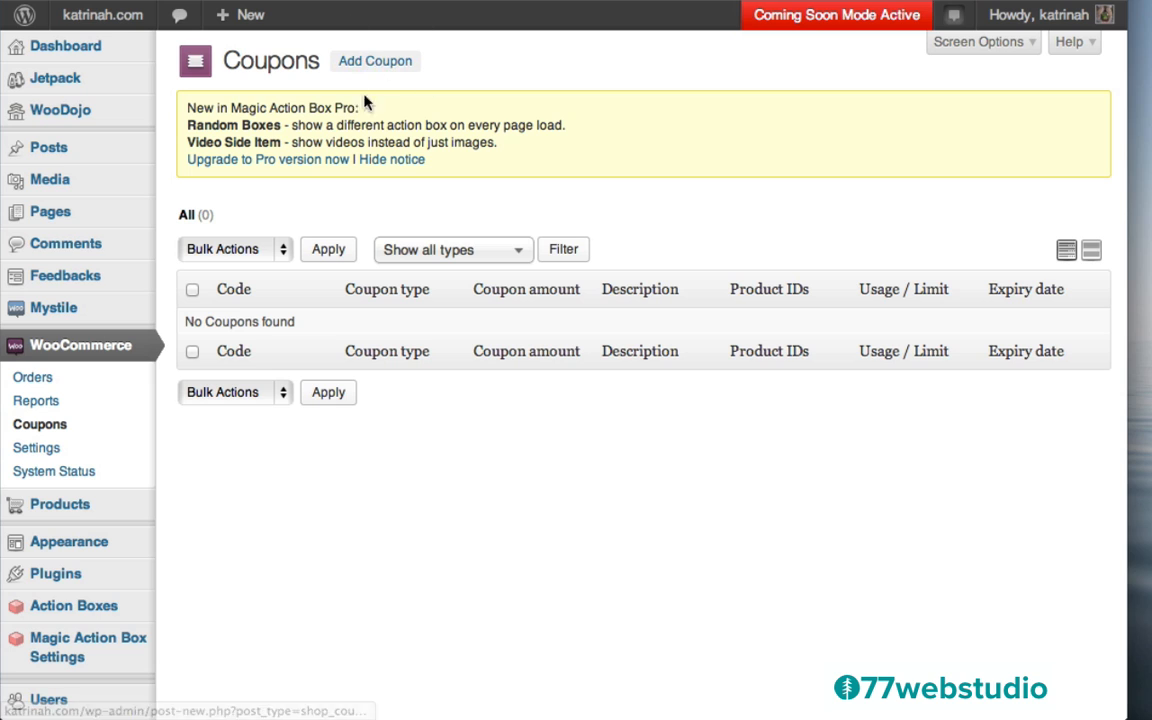
left_click(381, 68)
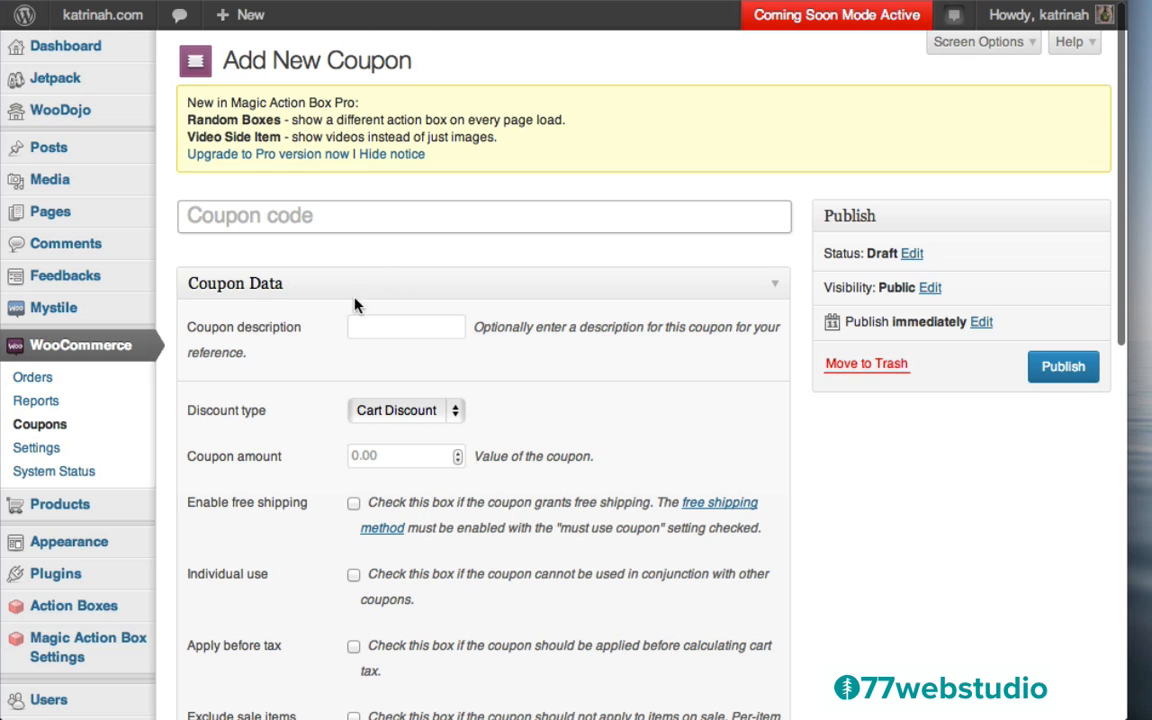
left_click(283, 204)
type("summerfun")
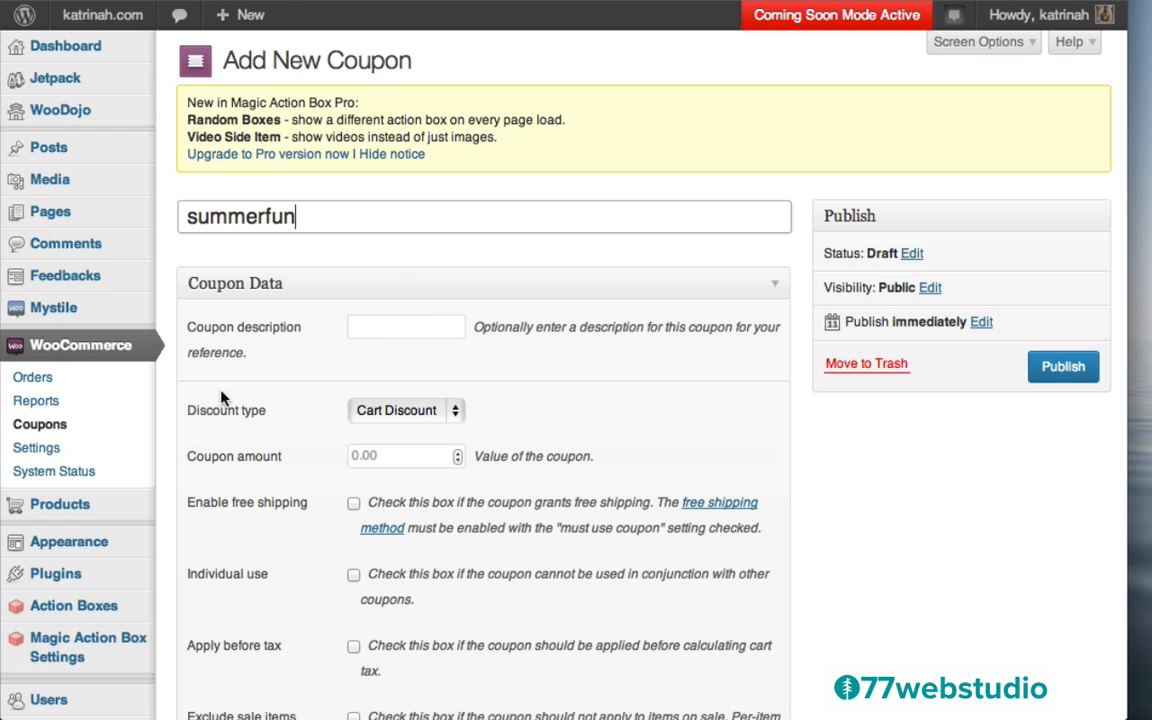
Keep Cart Discount as the type, set the amount to 5, and publish the coupon
left_click(392, 415)
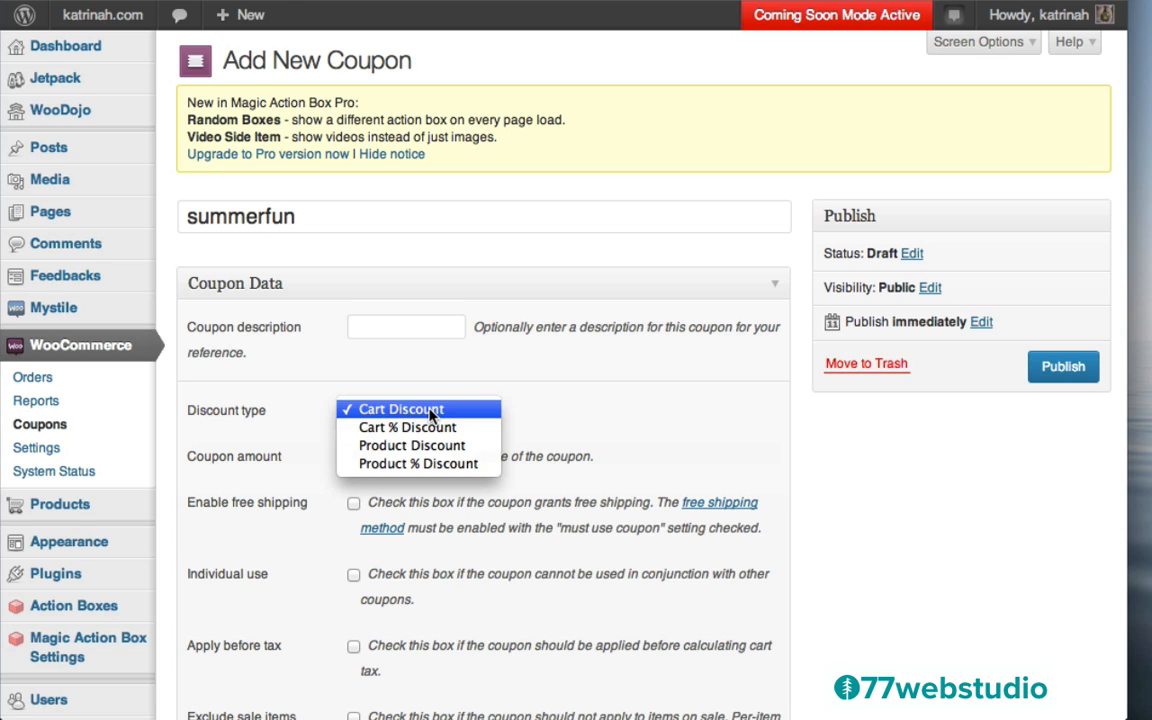
left_click(310, 405)
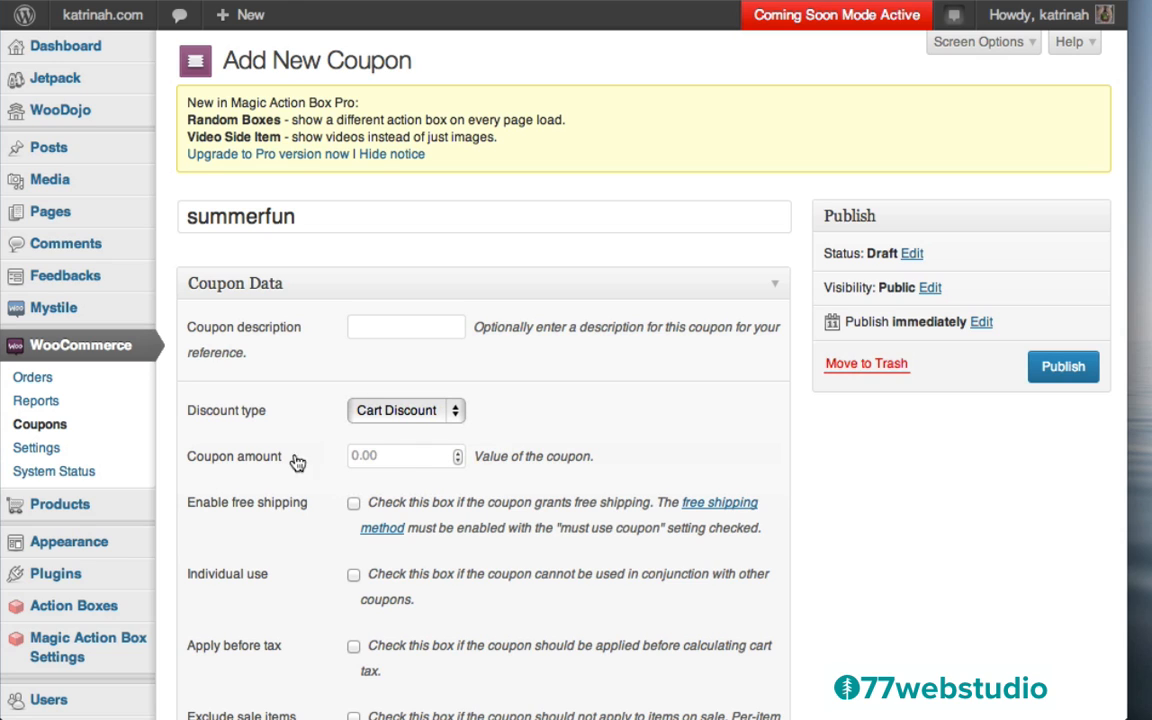
left_click(366, 455)
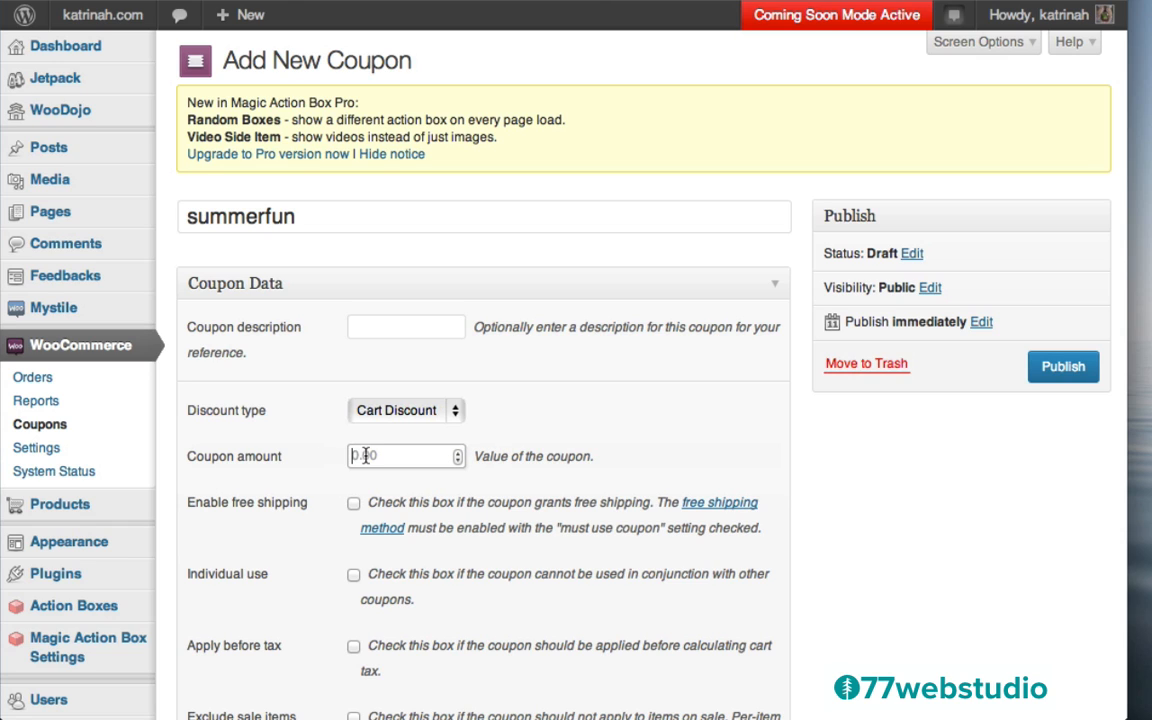
type("5")
scroll(849, 560, "down", 5)
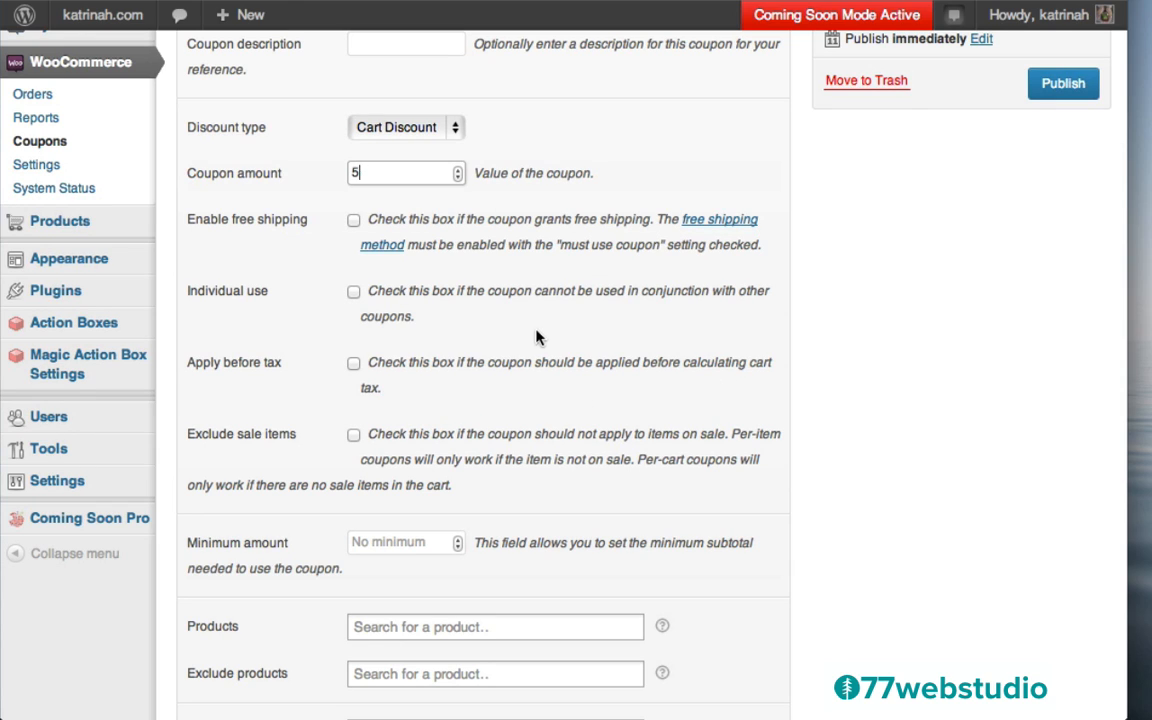
scroll(536, 337, "down", 8)
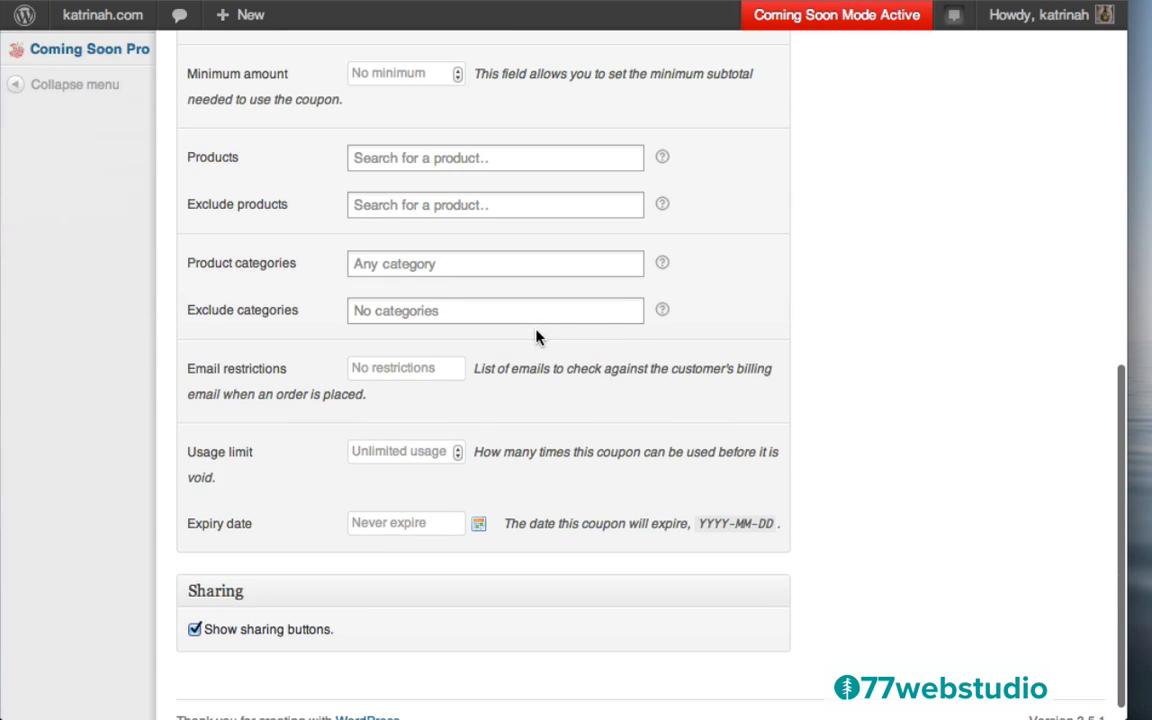
scroll(728, 296, "up", 5)
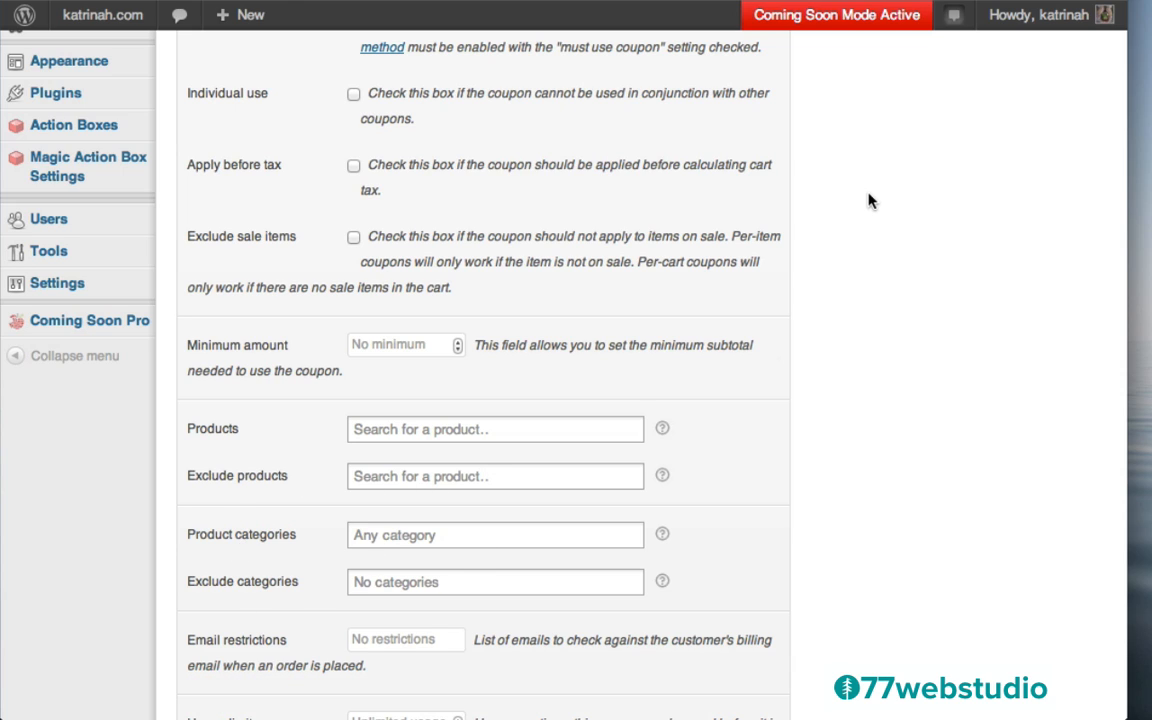
scroll(575, 205, "up", 8)
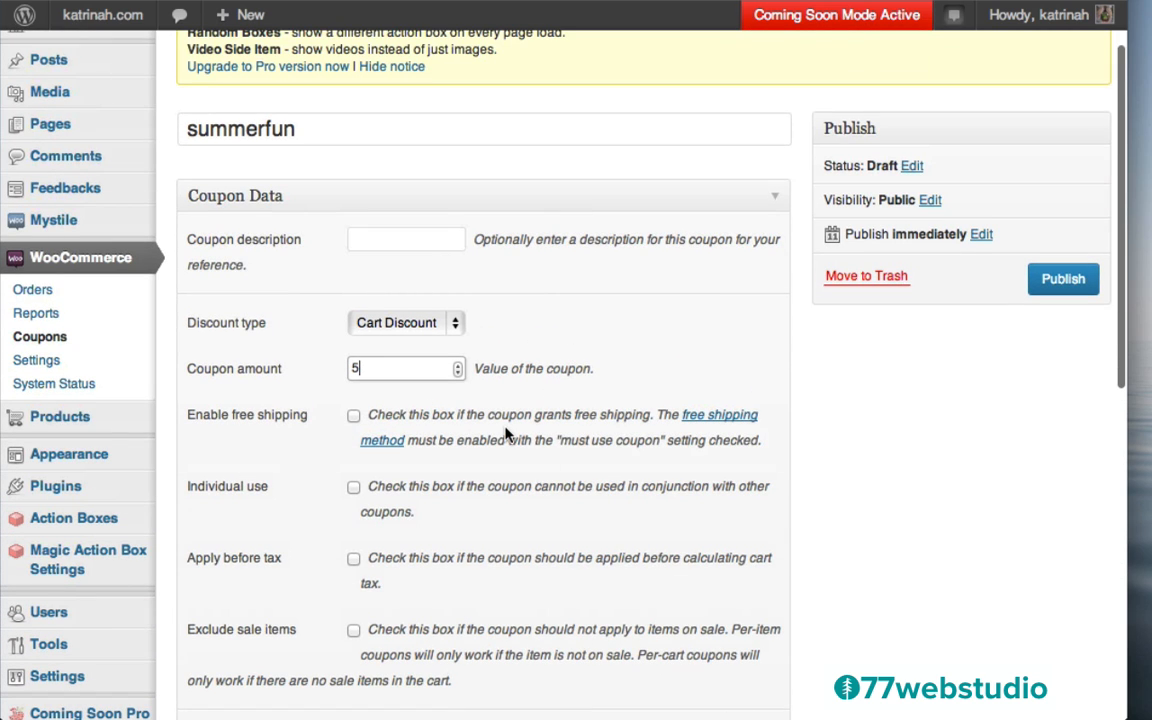
scroll(505, 433, "up", 2)
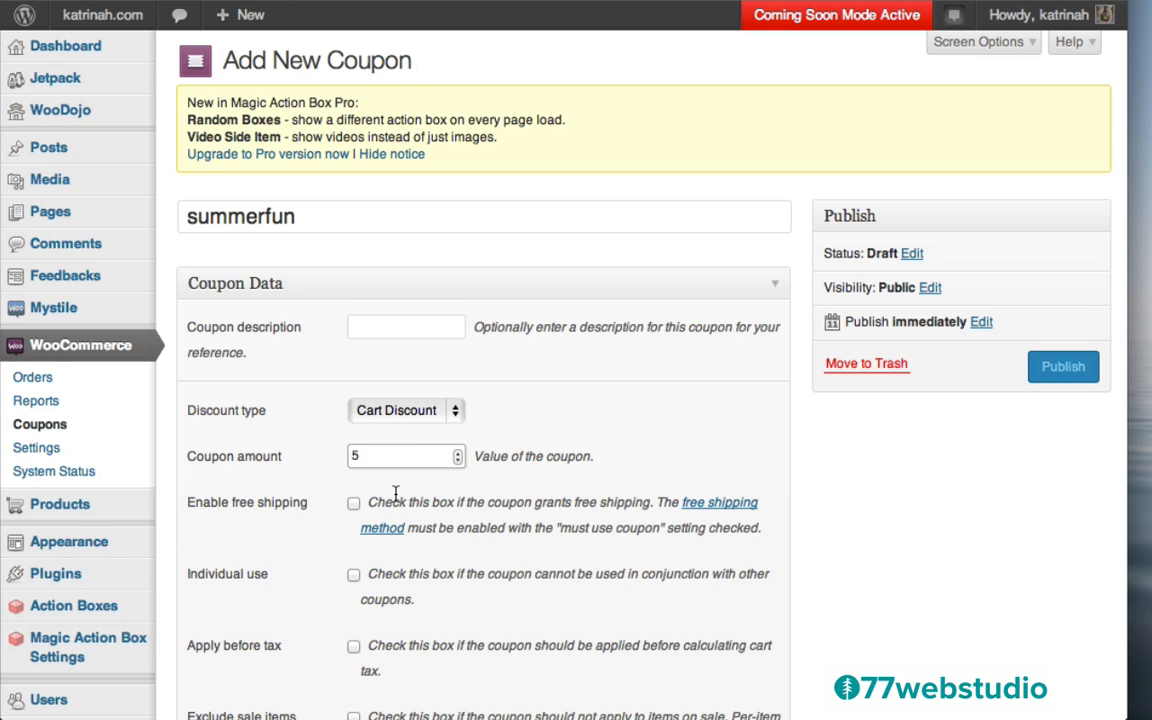
left_click(1063, 366)
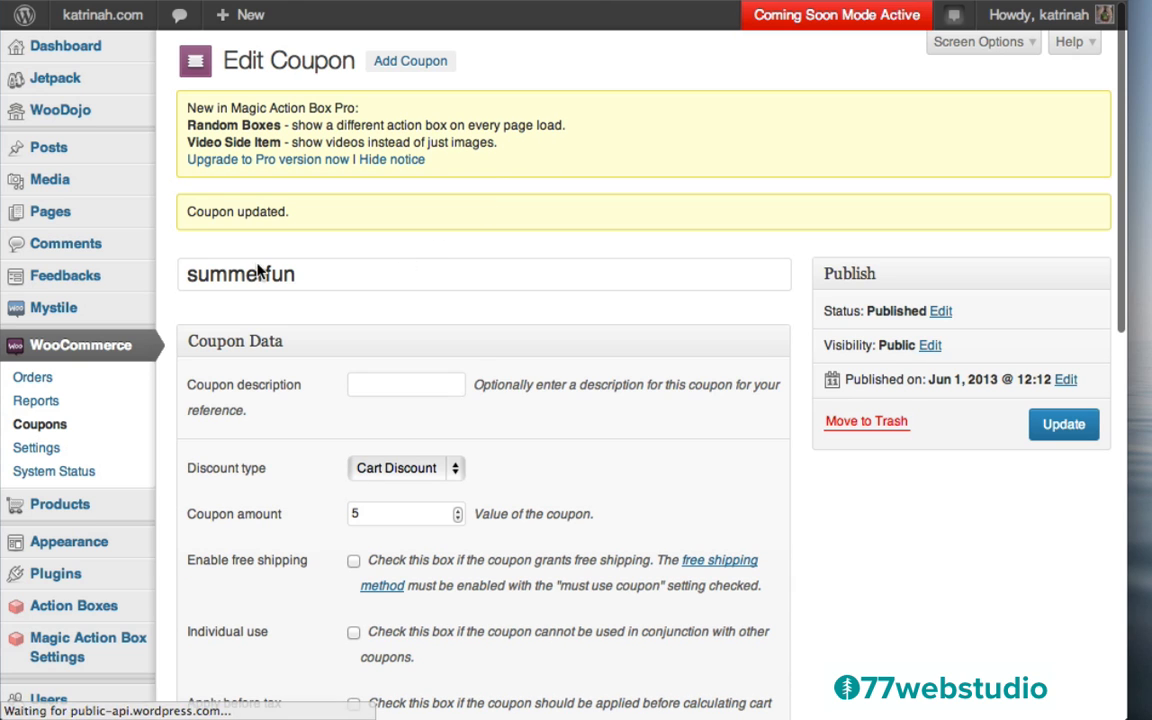
Leave the admin for the live katrinah.com home page and open its shopping cart
mouse_move(104, 15)
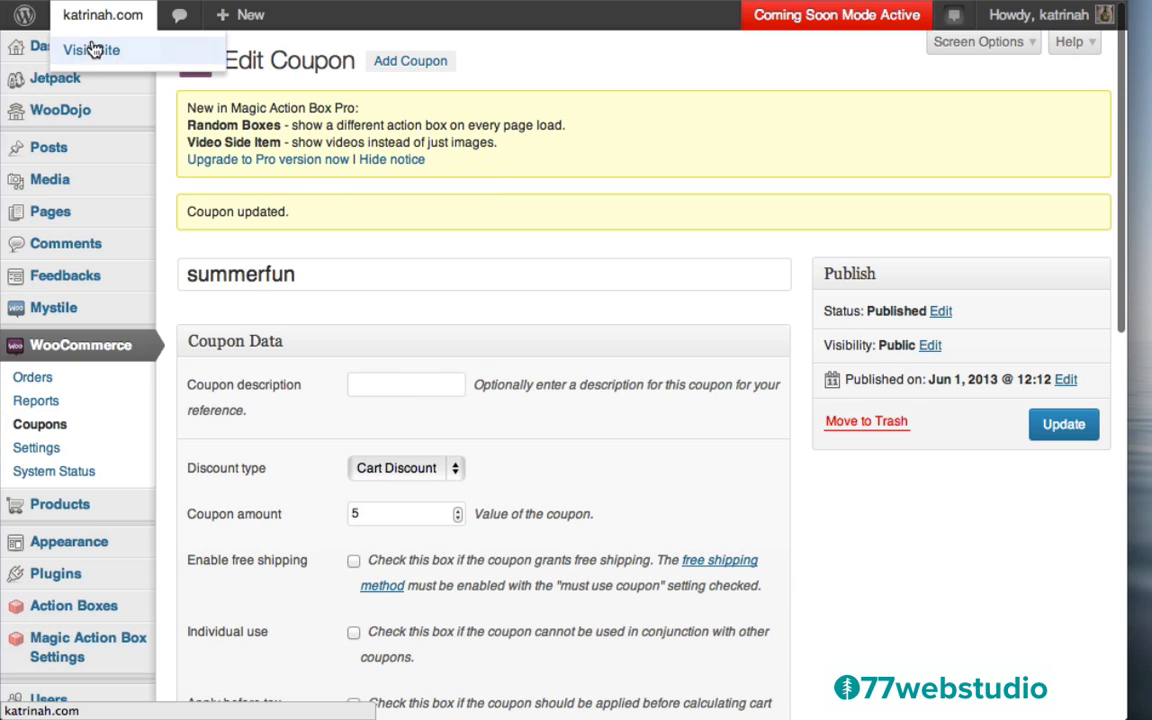
left_click(93, 54)
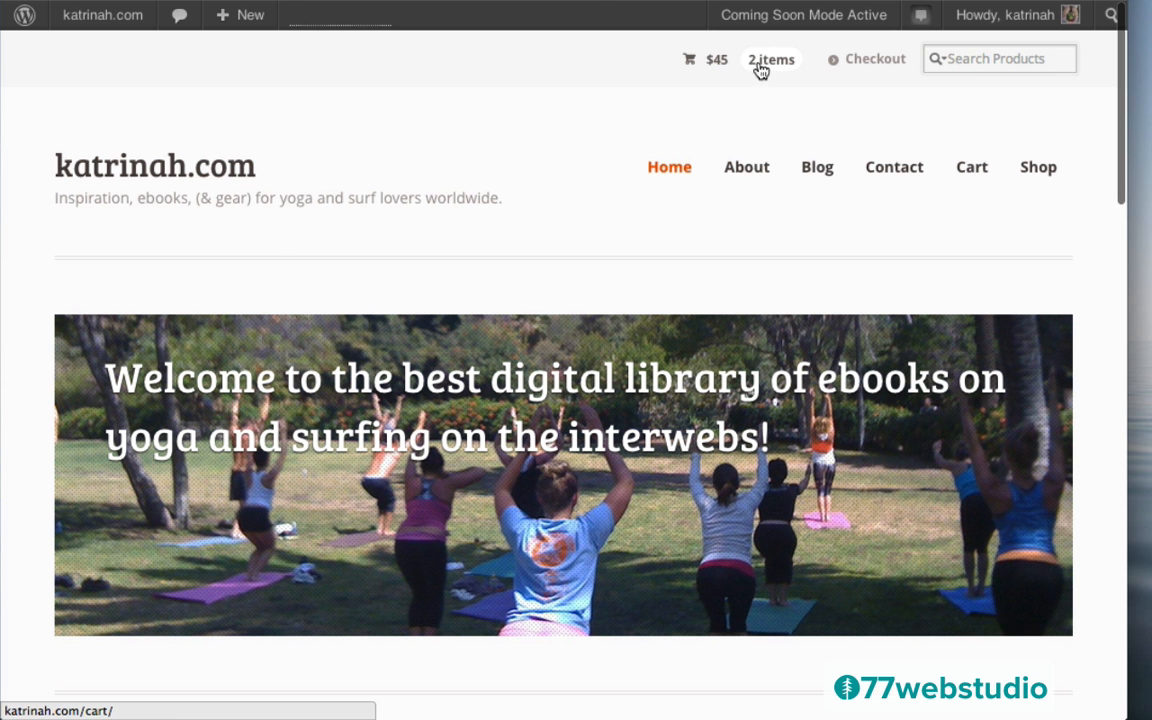
left_click(691, 64)
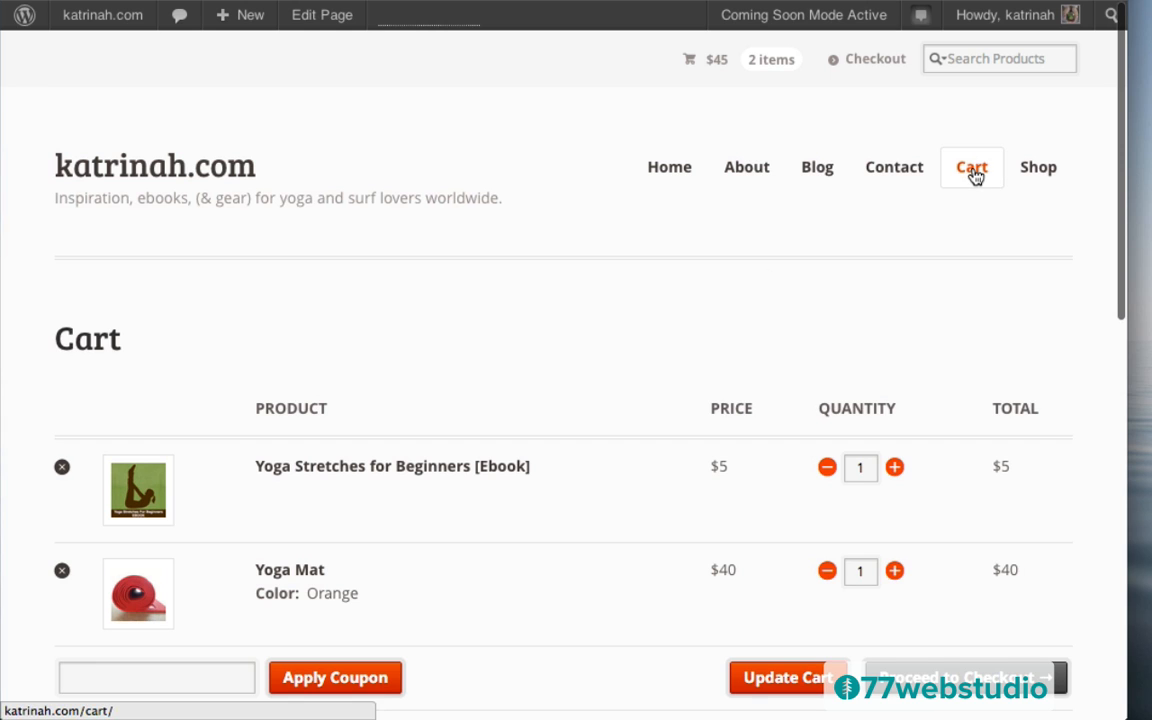
Apply the 'summerfun' coupon code to the cart
scroll(420, 408, "down", 3)
scroll(420, 408, "down", 1)
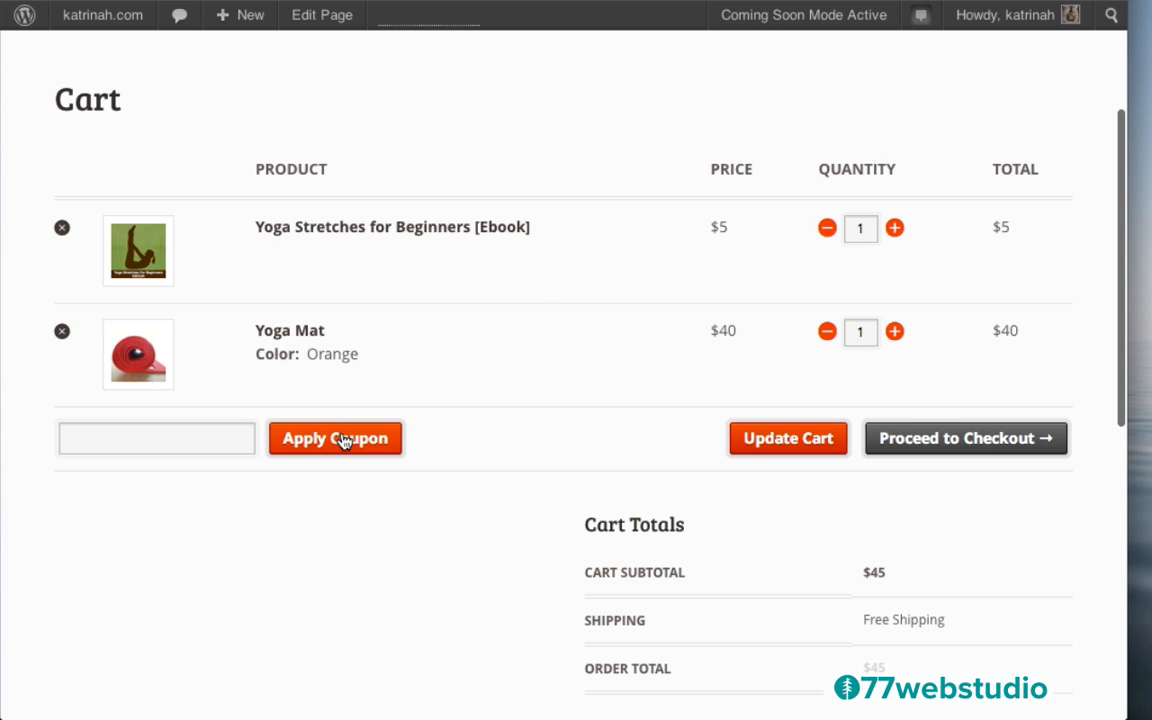
left_click(116, 443)
type("s")
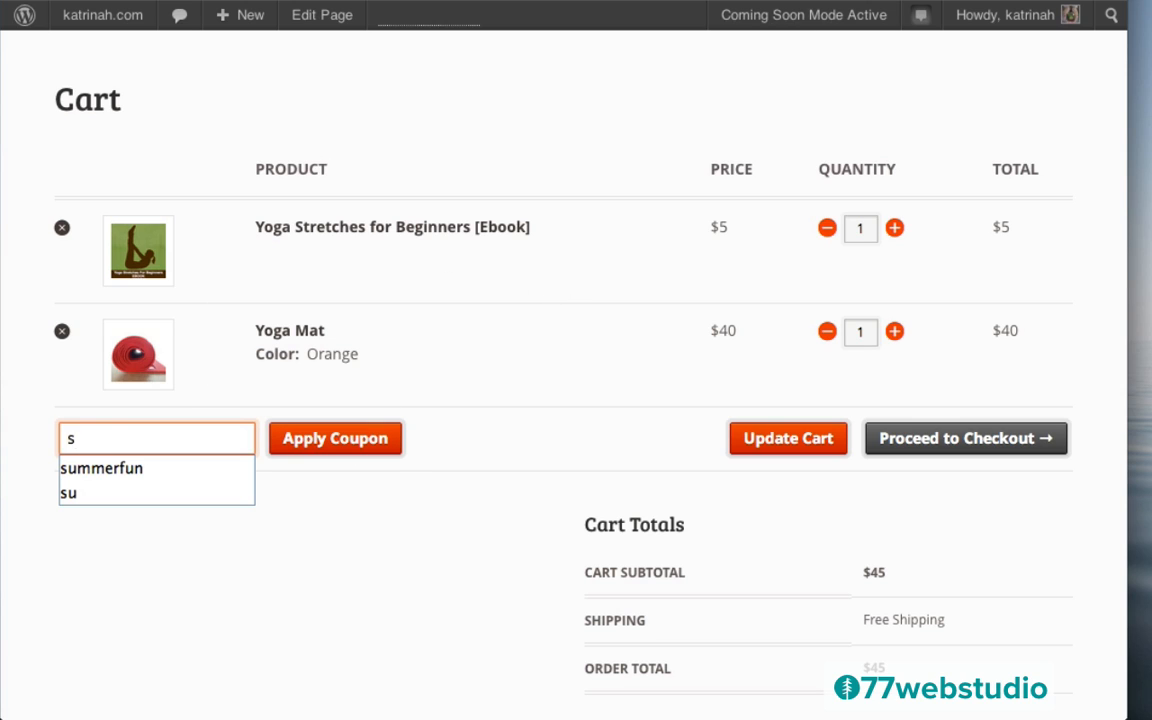
left_click(118, 478)
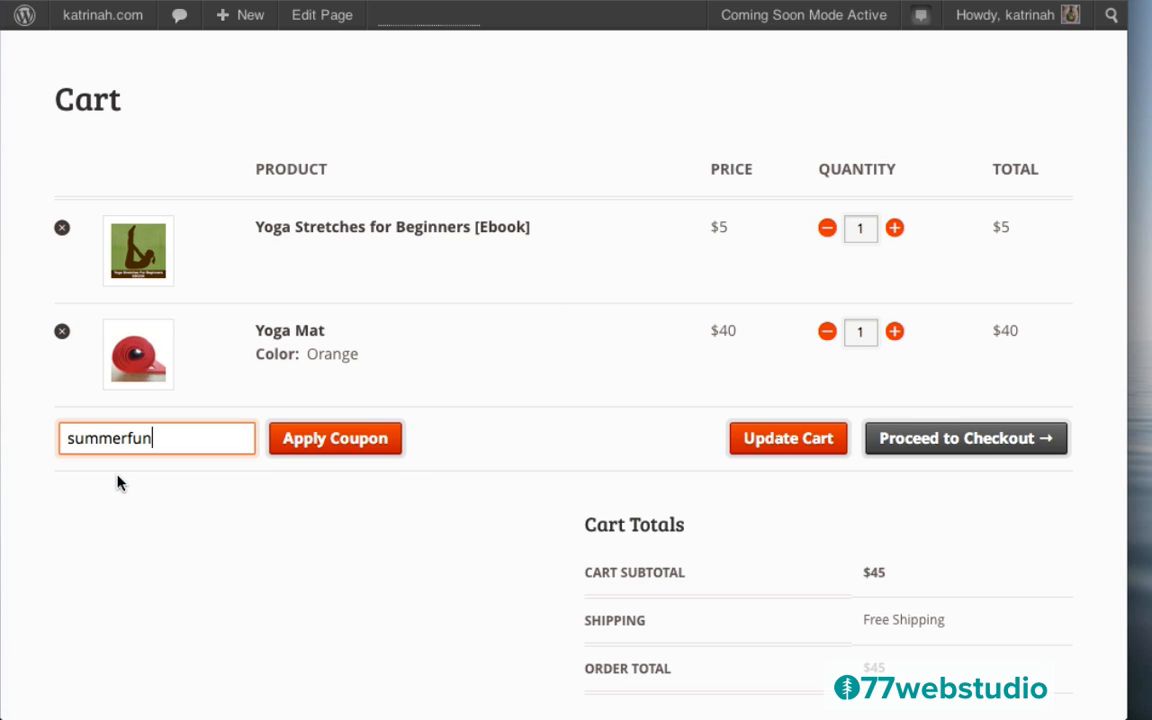
left_click(350, 445)
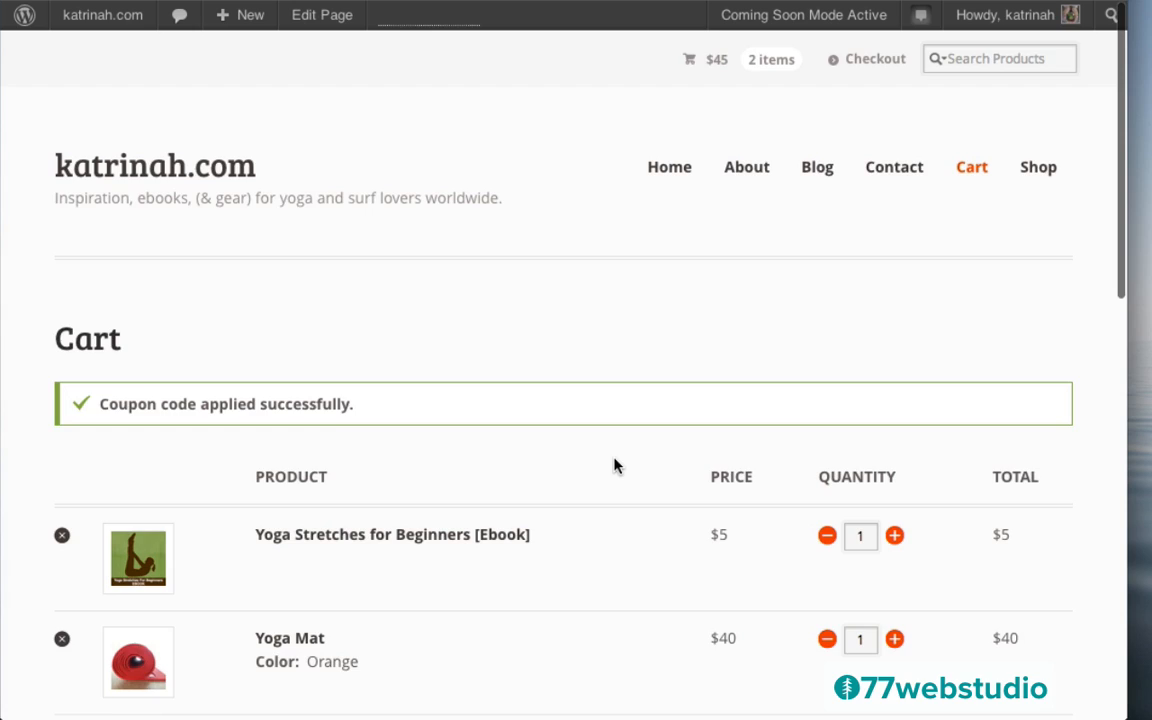
Check the Cart Totals for the $5 discount and proceed to checkout
scroll(615, 465, "down", 3)
scroll(615, 465, "down", 3)
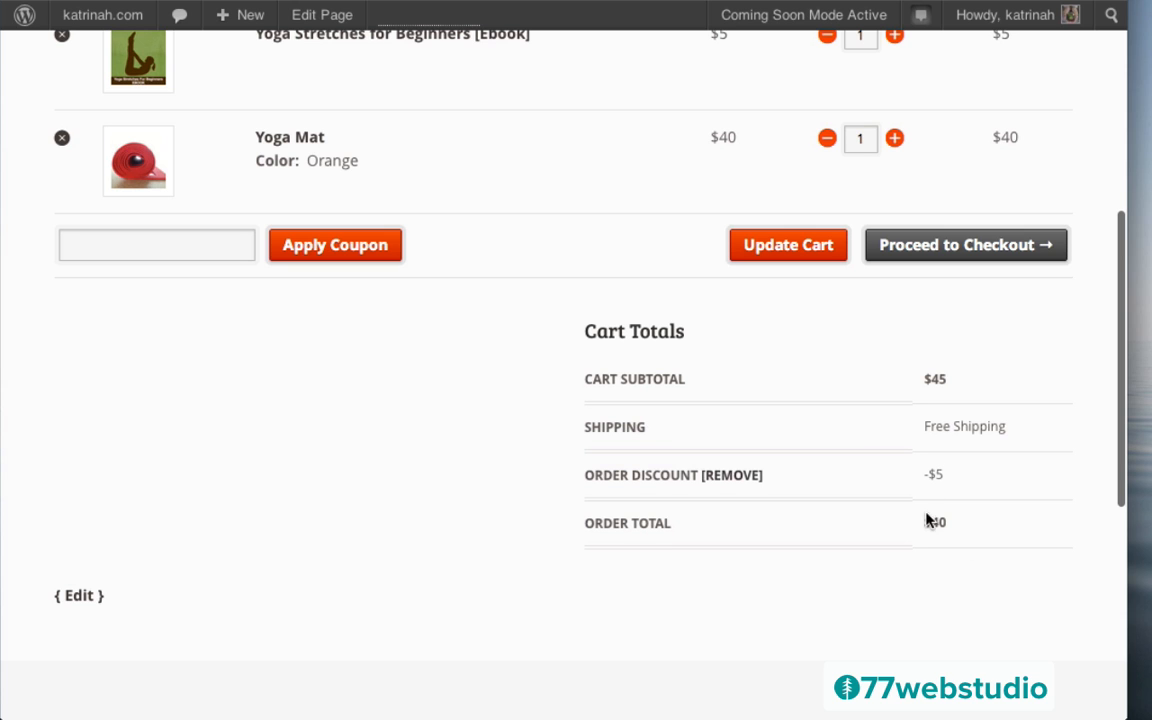
scroll(897, 521, "up", 5)
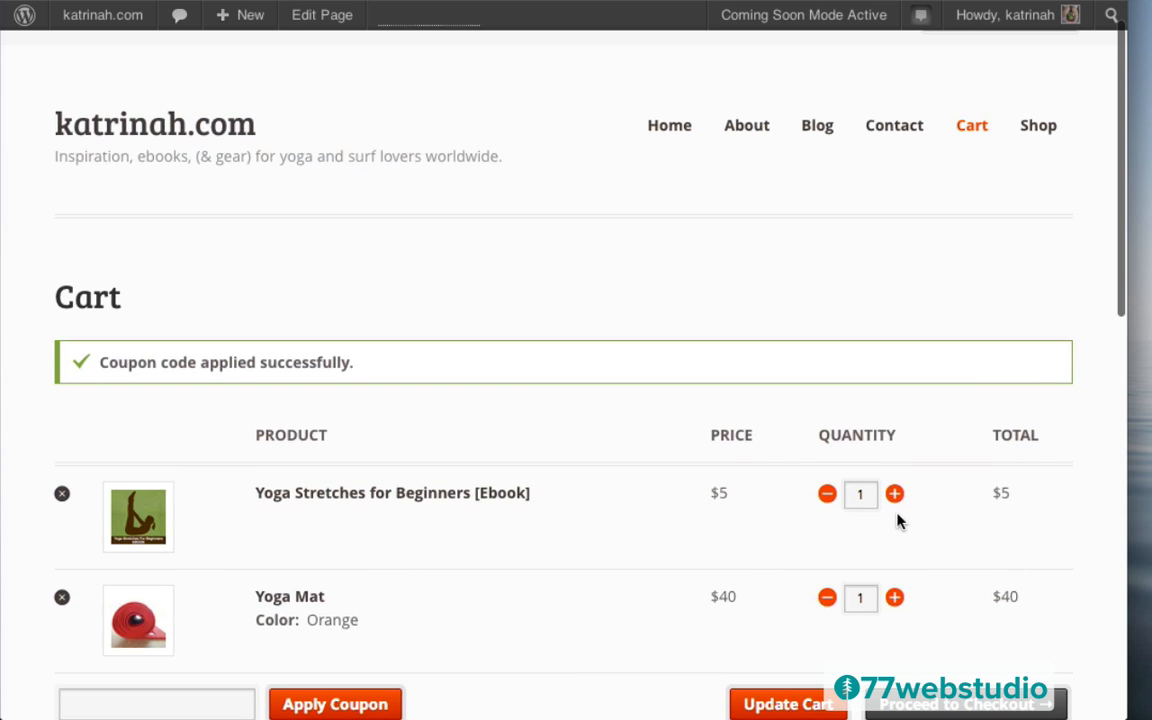
scroll(939, 419, "down", 2)
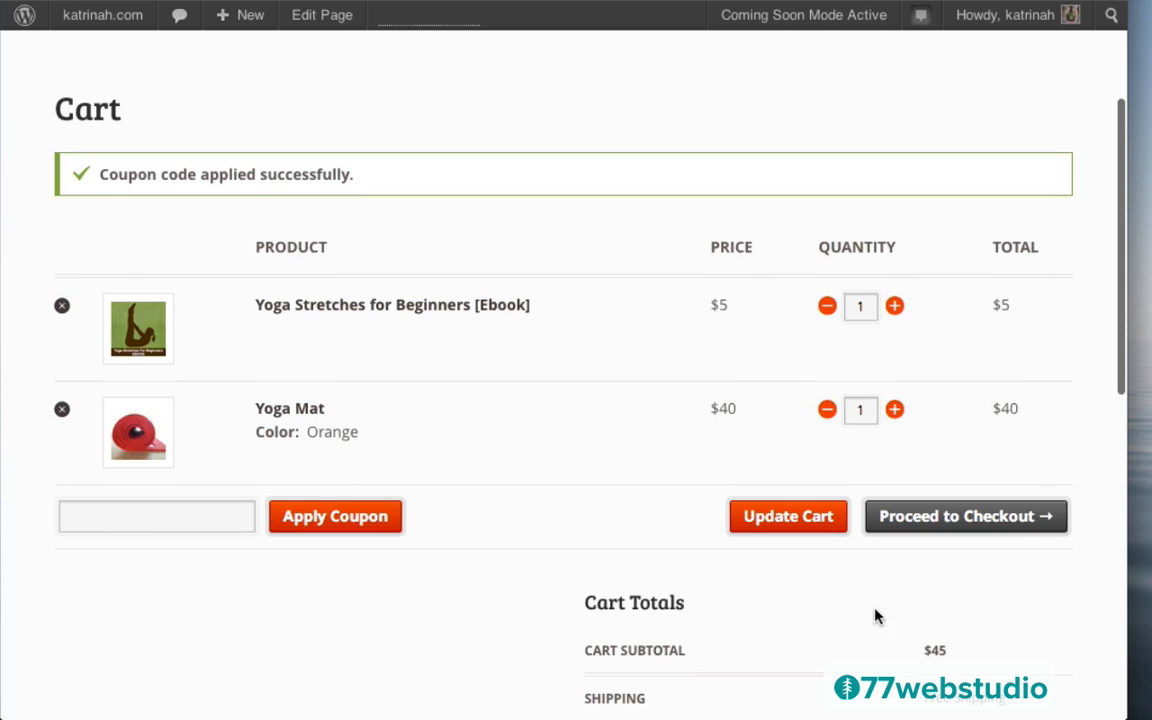
left_click(966, 516)
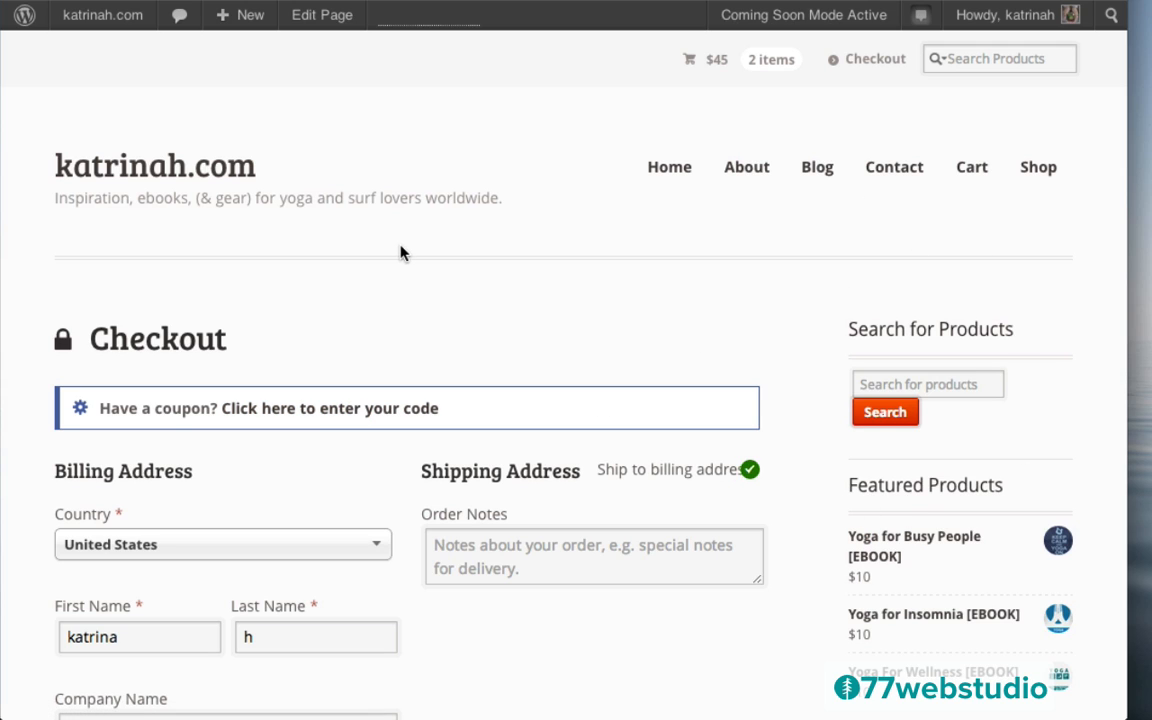
Set the Checkout page to the full-width layout under Mystile Custom Settings and update it
left_click(318, 16)
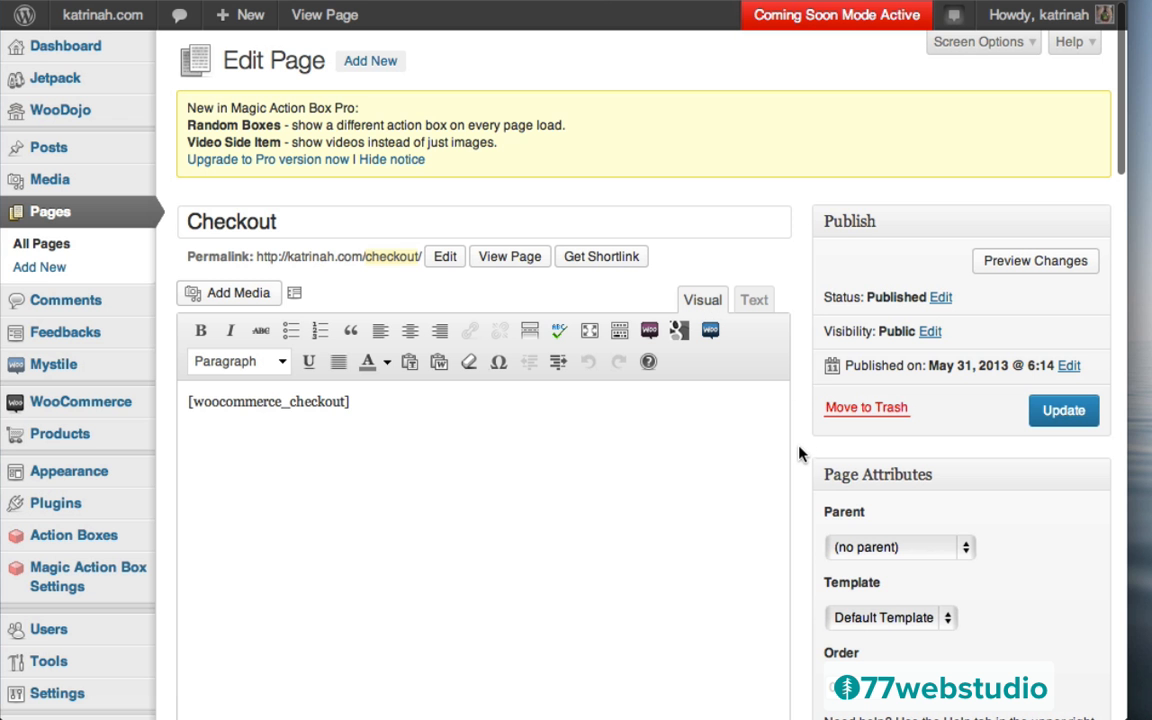
scroll(800, 455, "down", 15)
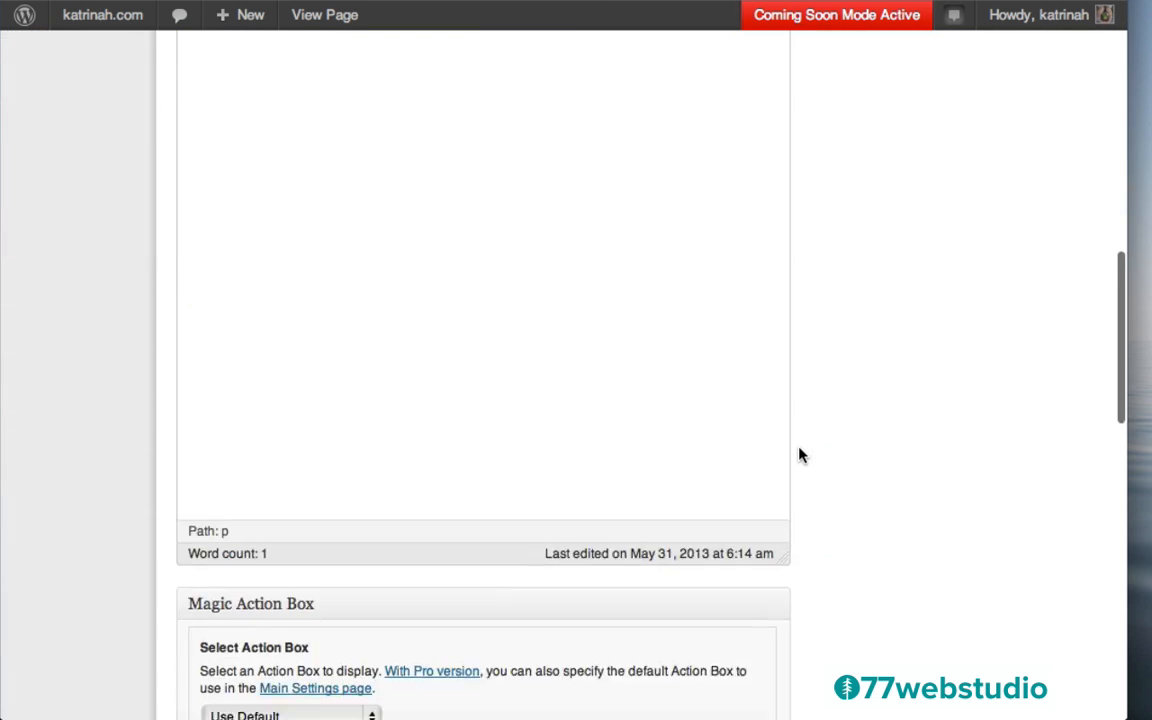
scroll(800, 455, "down", 10)
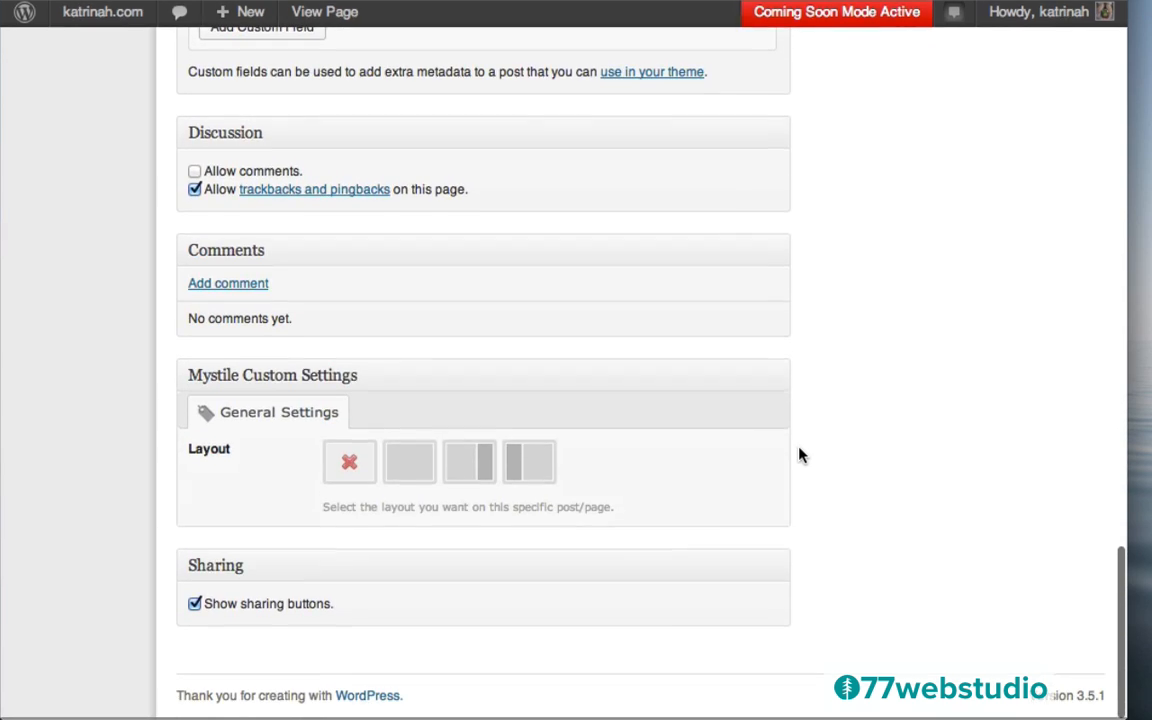
left_click(414, 462)
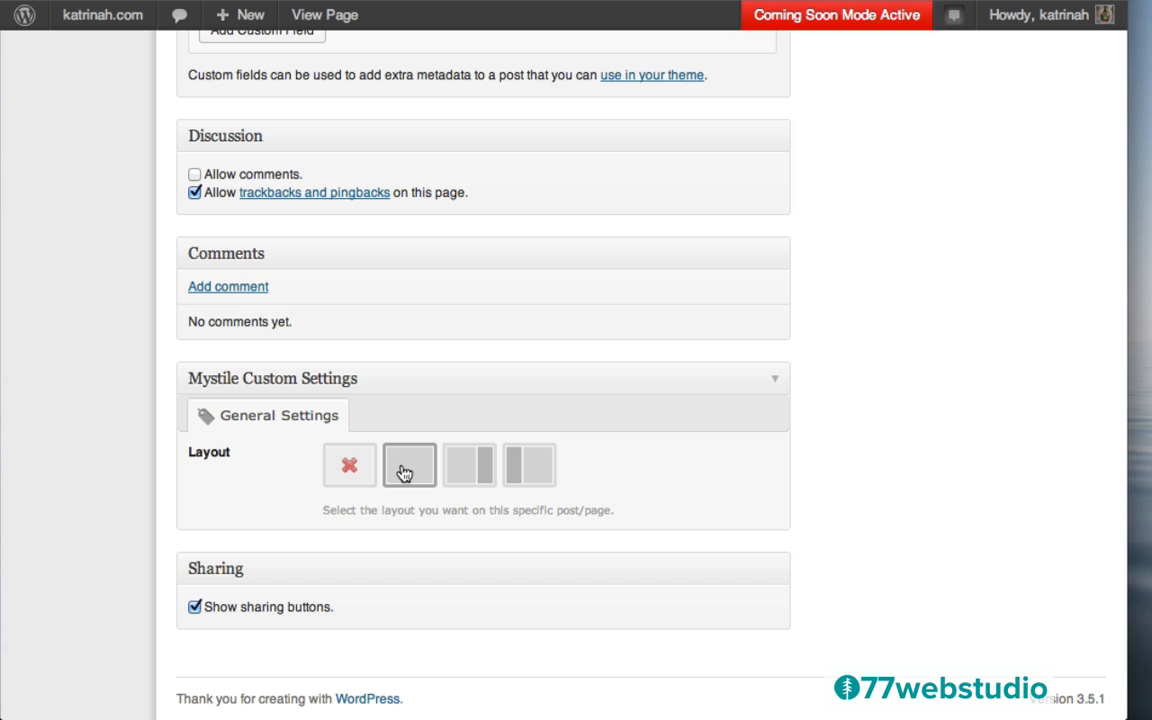
scroll(933, 203, "up", 10)
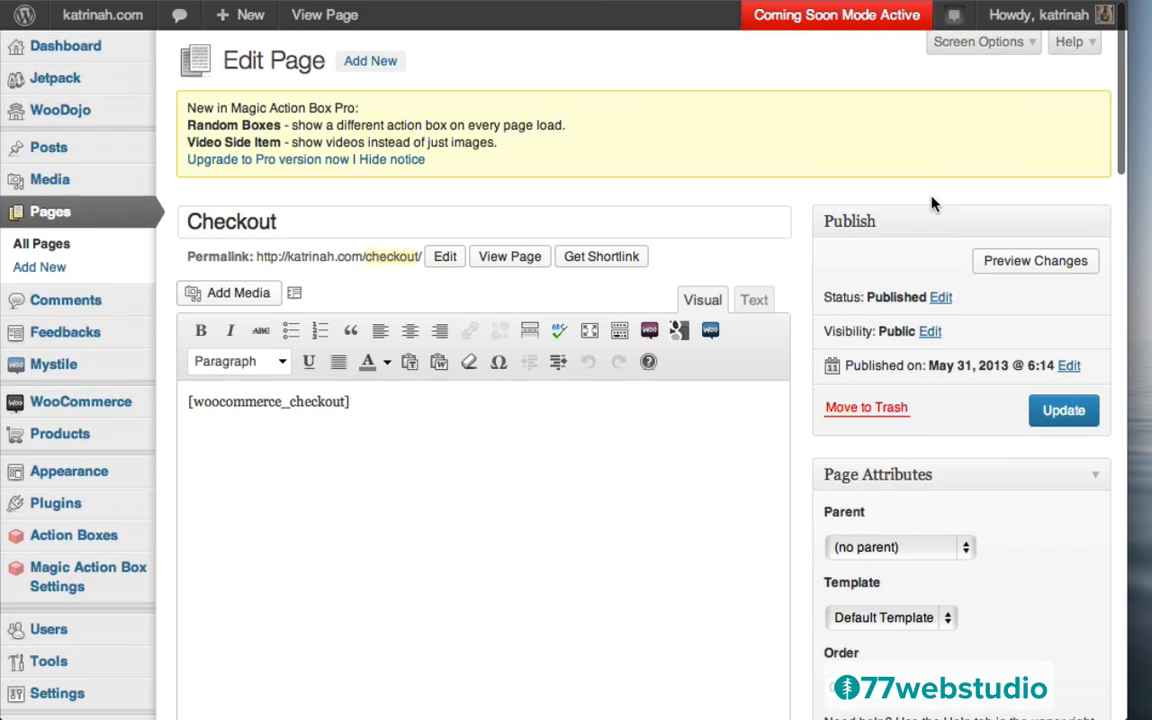
left_click(1060, 413)
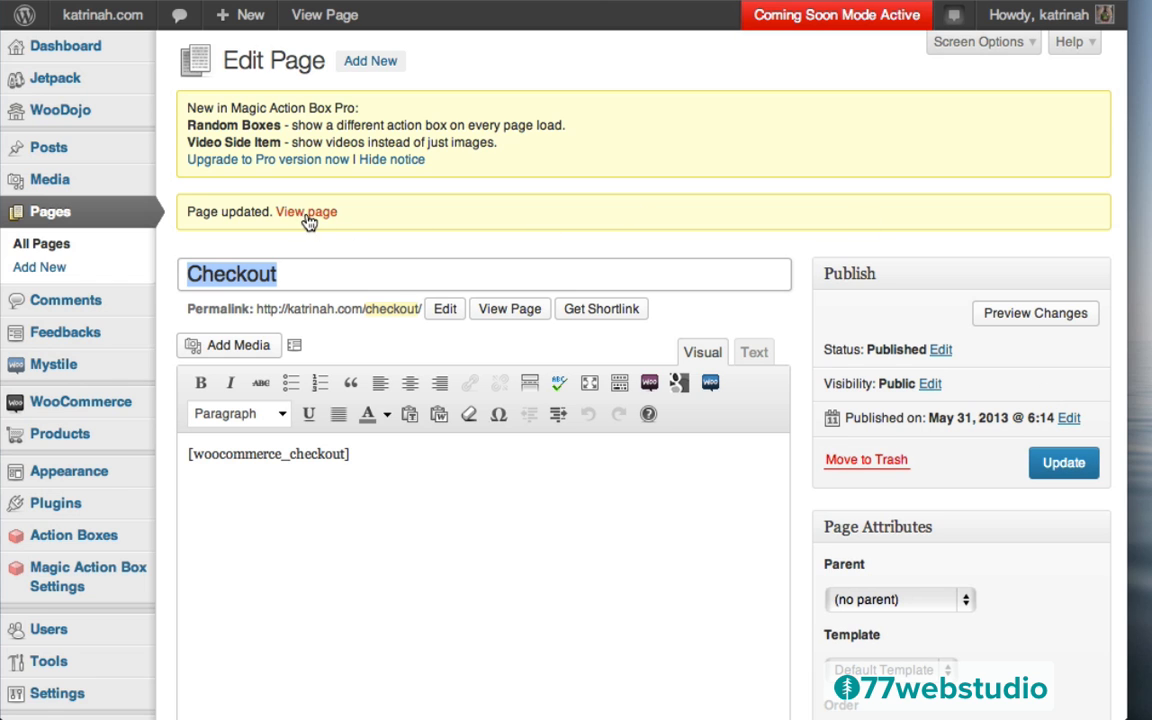
left_click(312, 216)
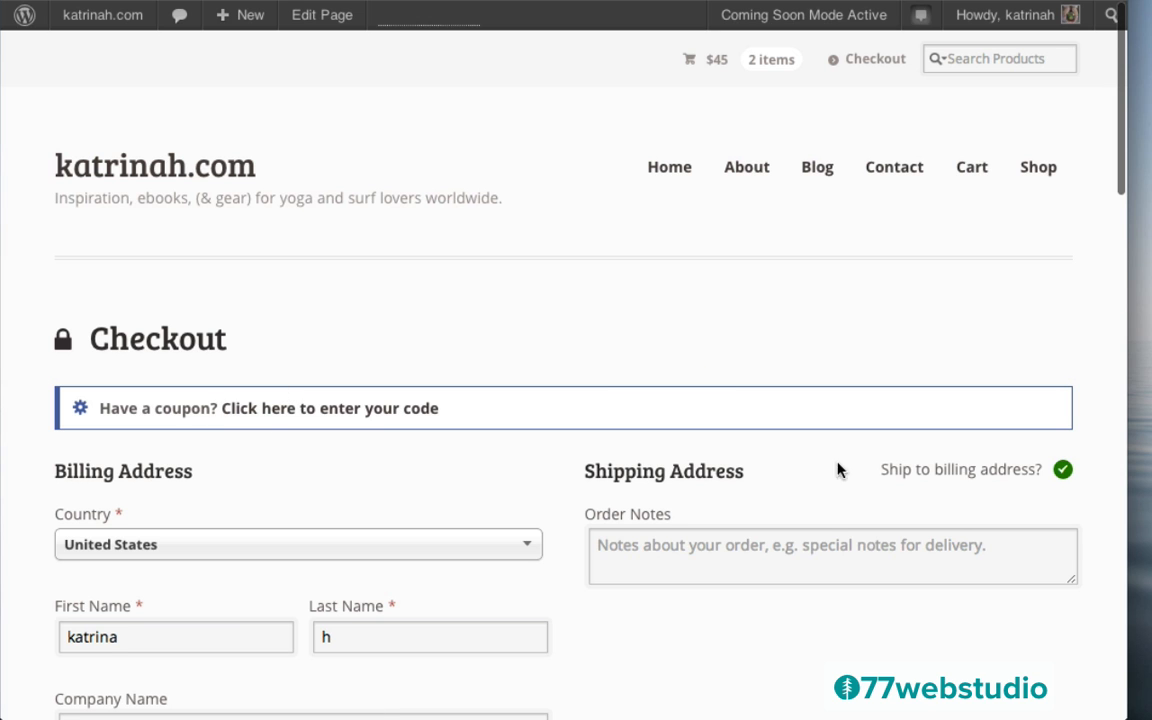
Scroll the full-width checkout to the Your order table showing the -$5 discount and $40 total
scroll(816, 621, "down", 5)
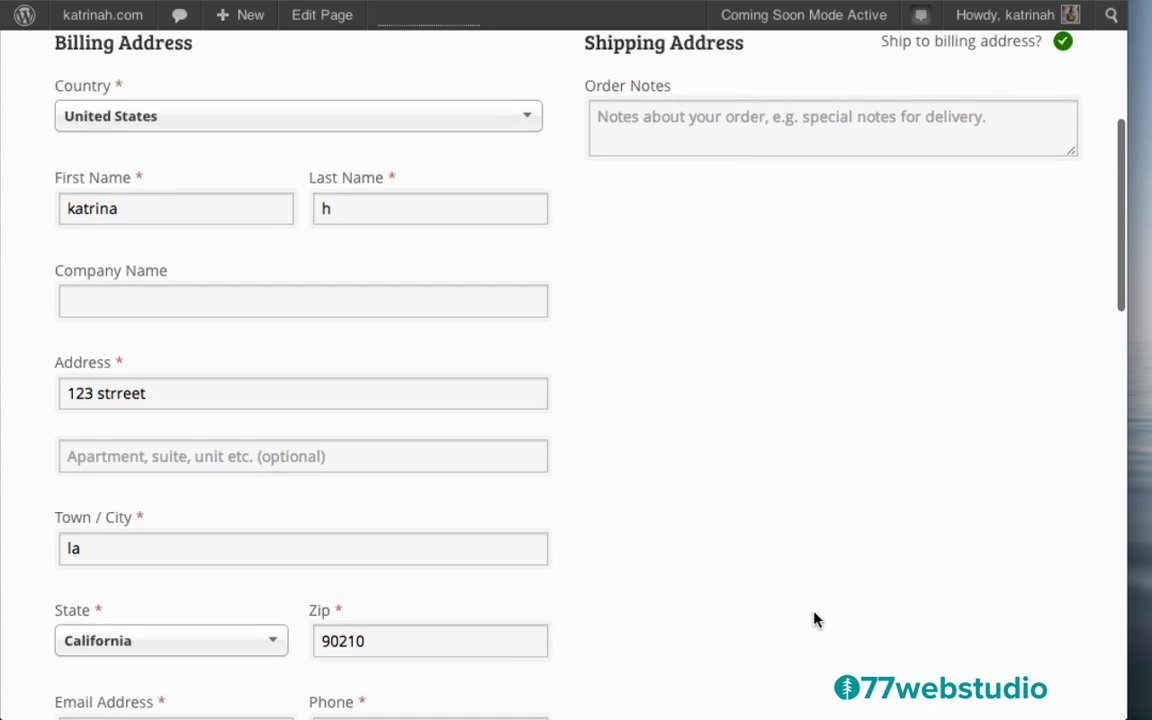
scroll(814, 619, "up", 2)
scroll(814, 619, "up", 3)
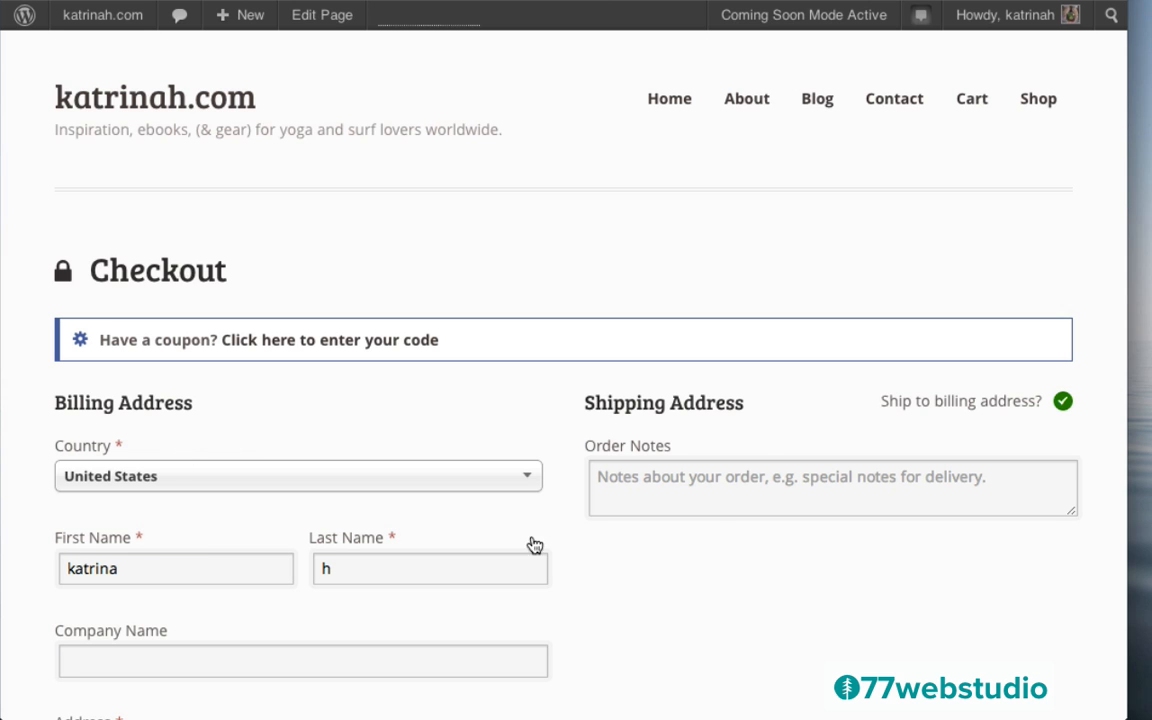
scroll(716, 572, "down", 10)
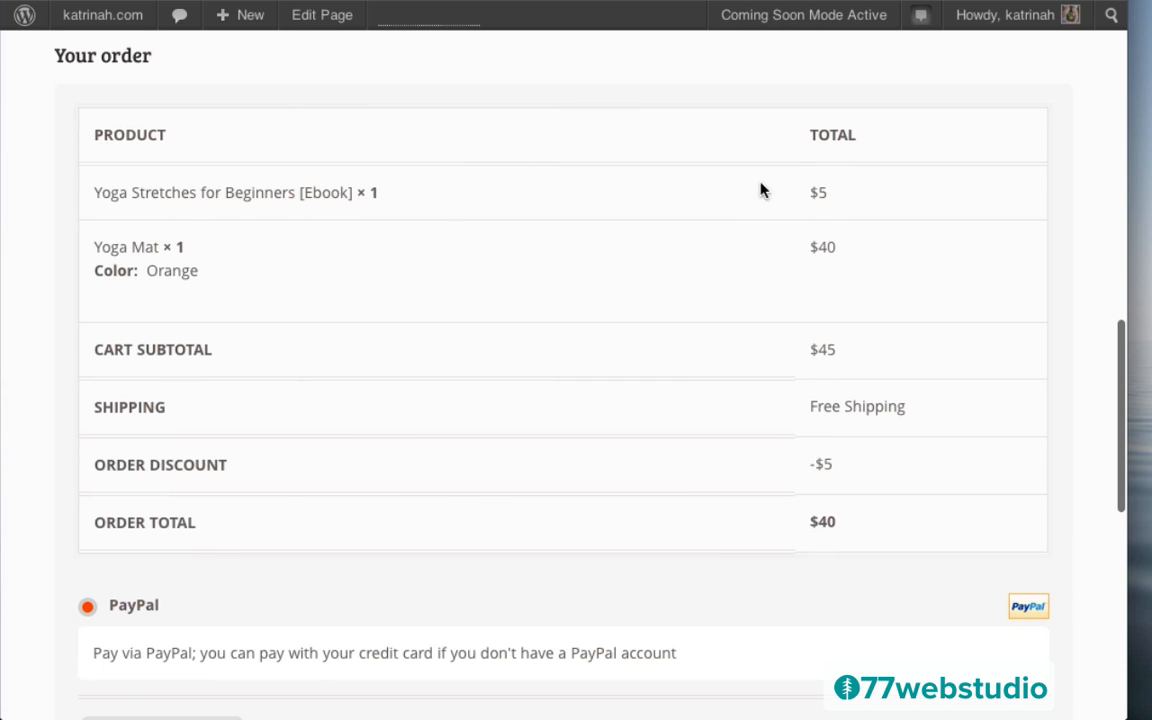
scroll(773, 453, "down", 2)
scroll(773, 453, "down", 2)
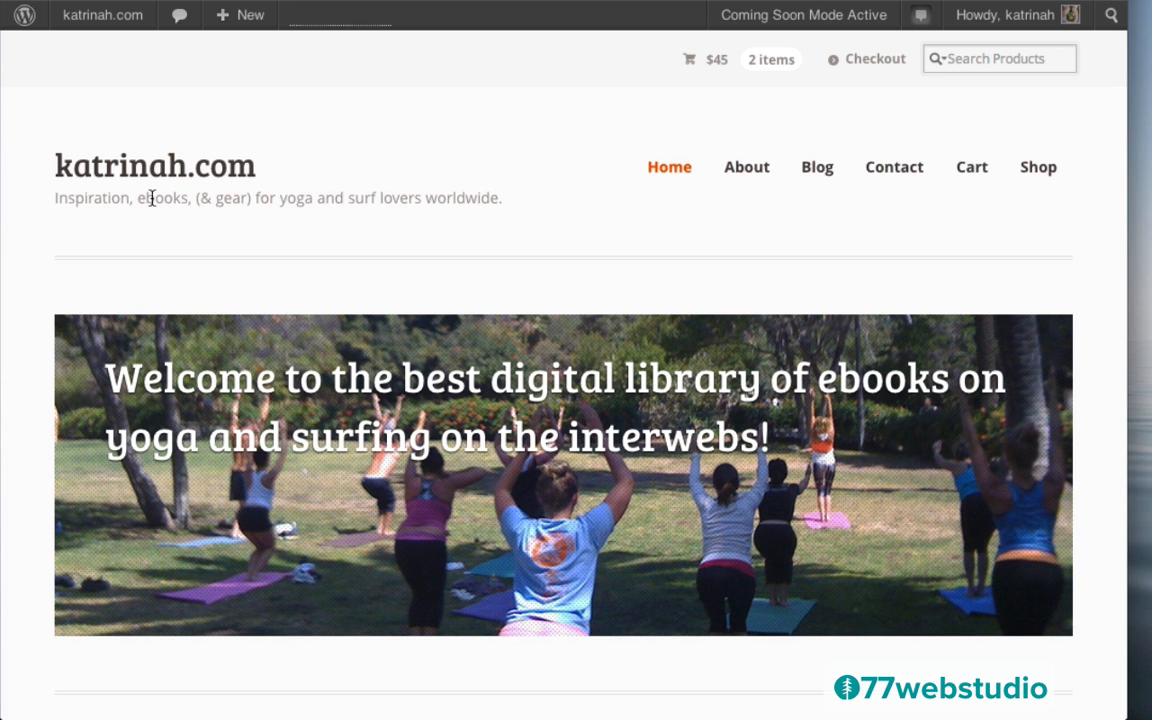
Scroll the home page through Product Categories, Featured Products and the footer, then back up
scroll(30, 473, "down", 5)
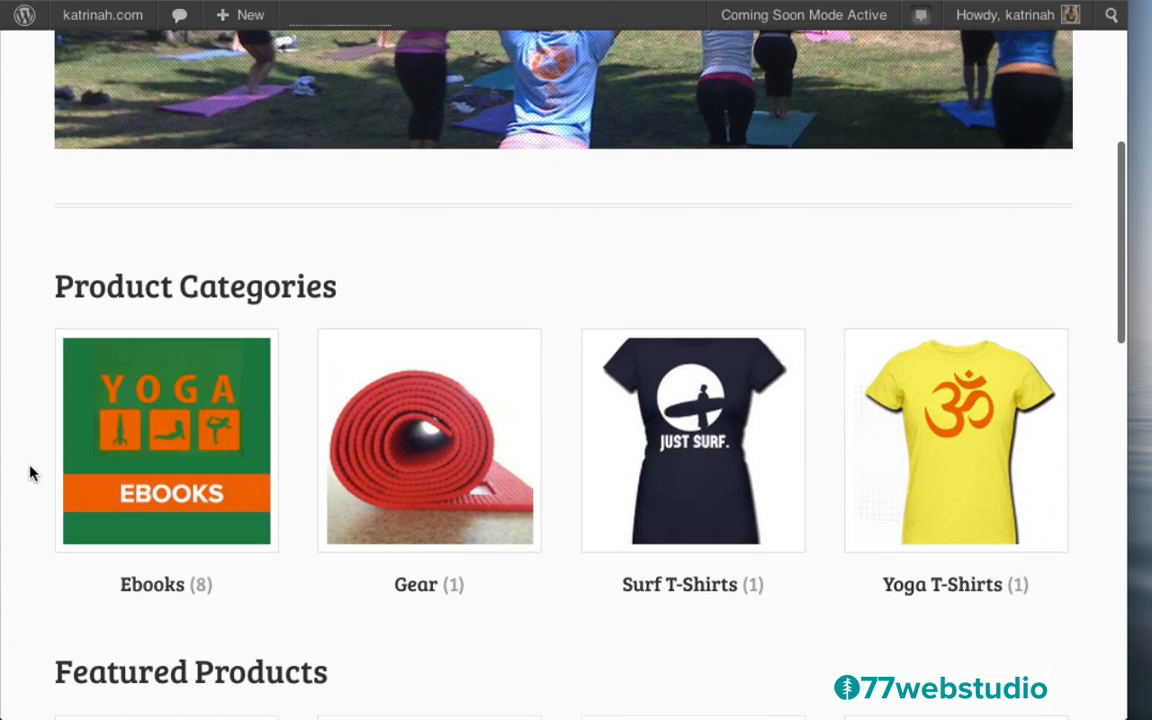
scroll(30, 473, "down", 4)
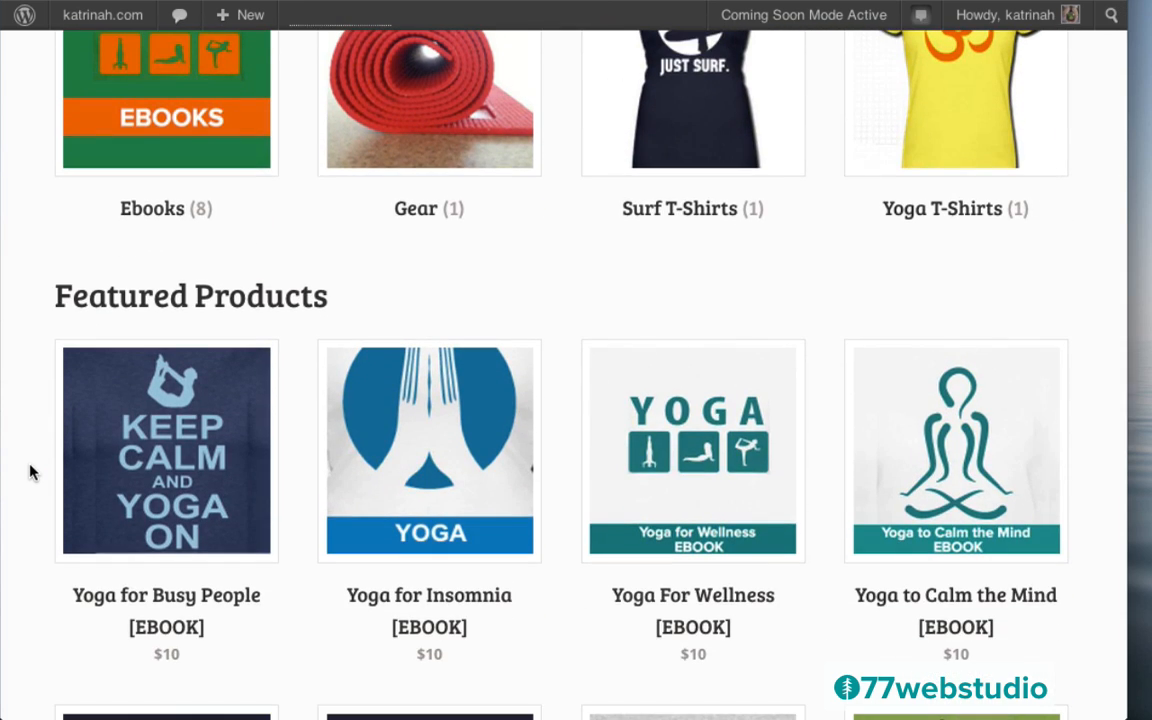
scroll(30, 473, "down", 3)
scroll(30, 473, "down", 1)
scroll(30, 473, "down", 4)
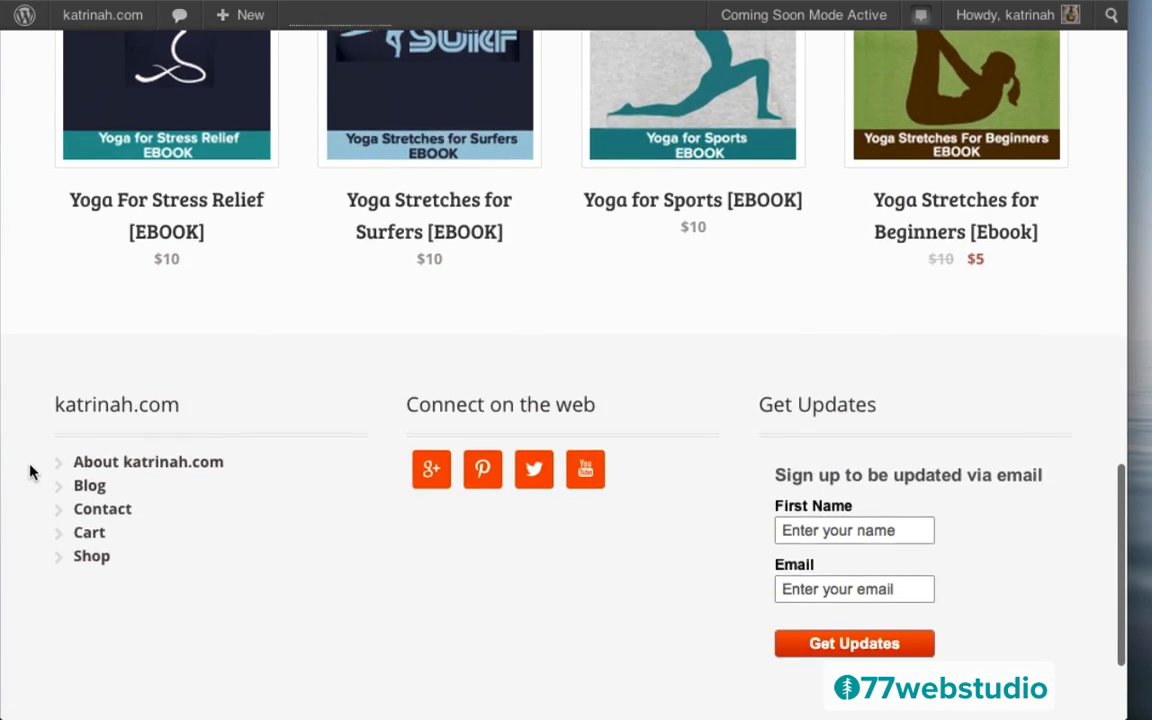
scroll(30, 473, "down", 2)
scroll(30, 473, "up", 12)
scroll(30, 473, "up", 7)
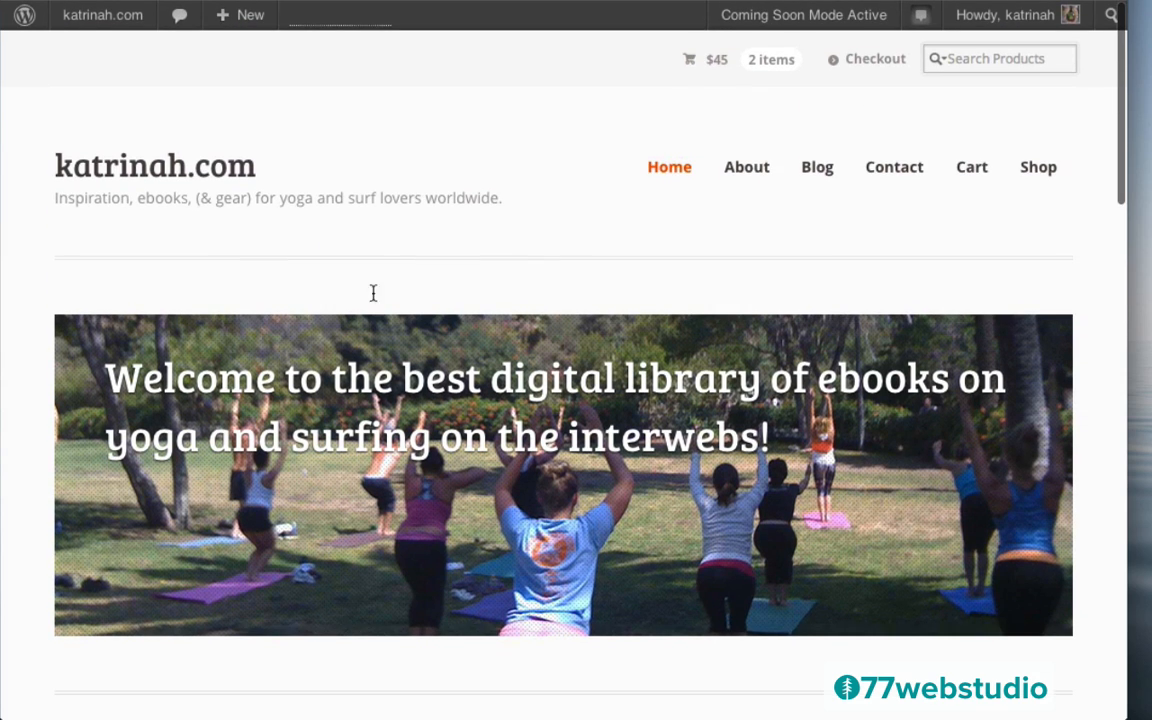
scroll(26, 437, "down", 1)
scroll(26, 437, "down", 6)
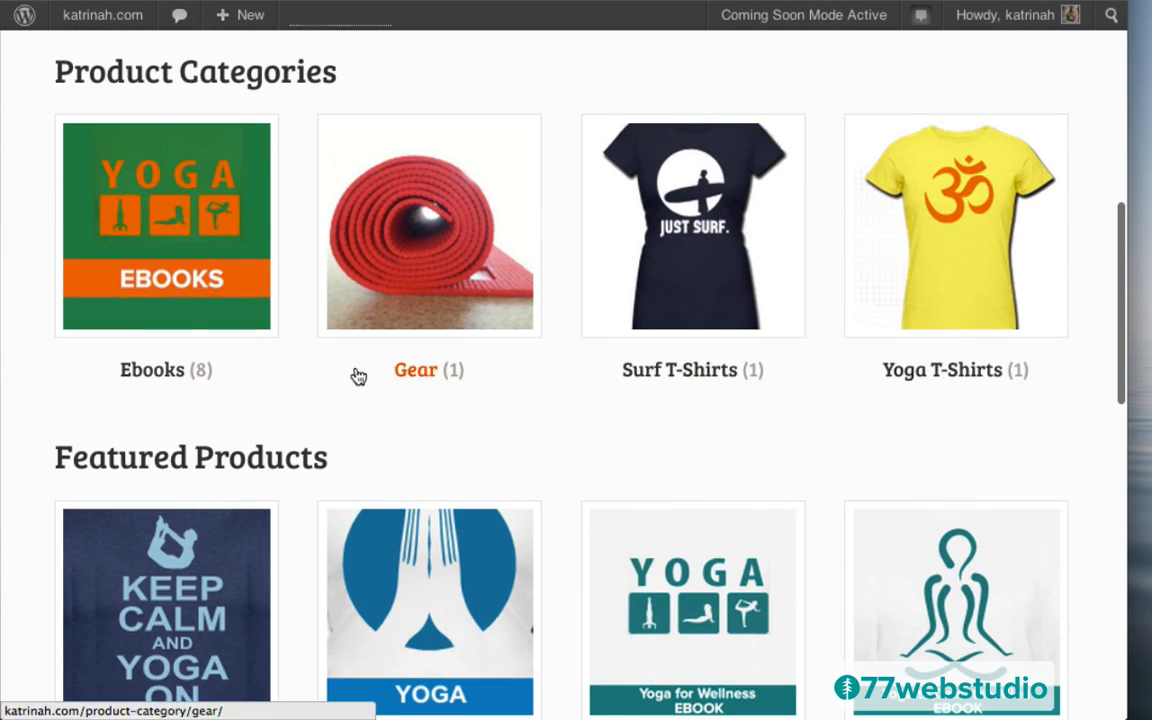
scroll(40, 396, "down", 1)
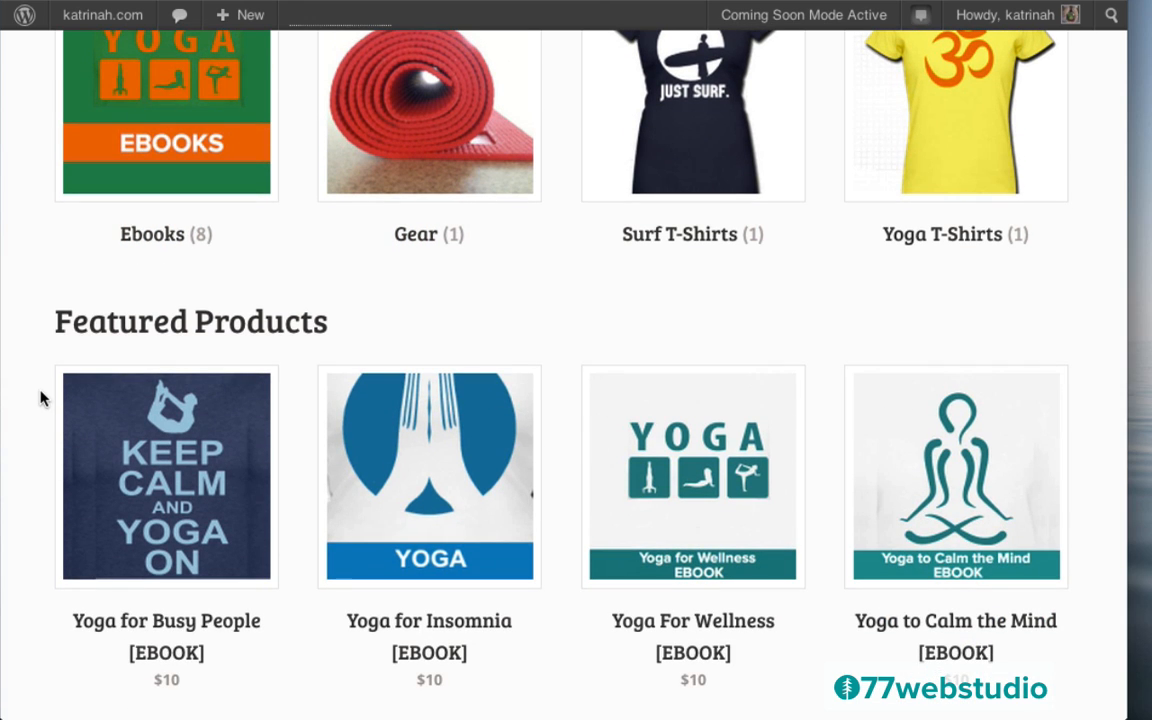
scroll(40, 398, "up", 3)
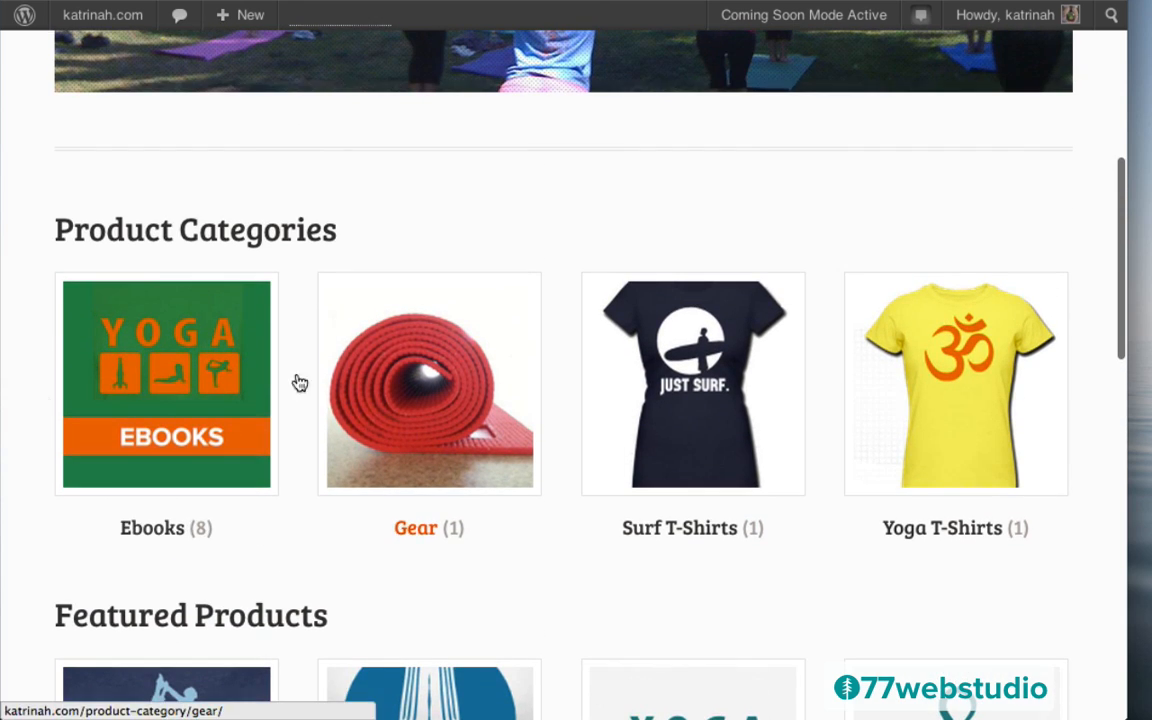
scroll(36, 323, "up", 5)
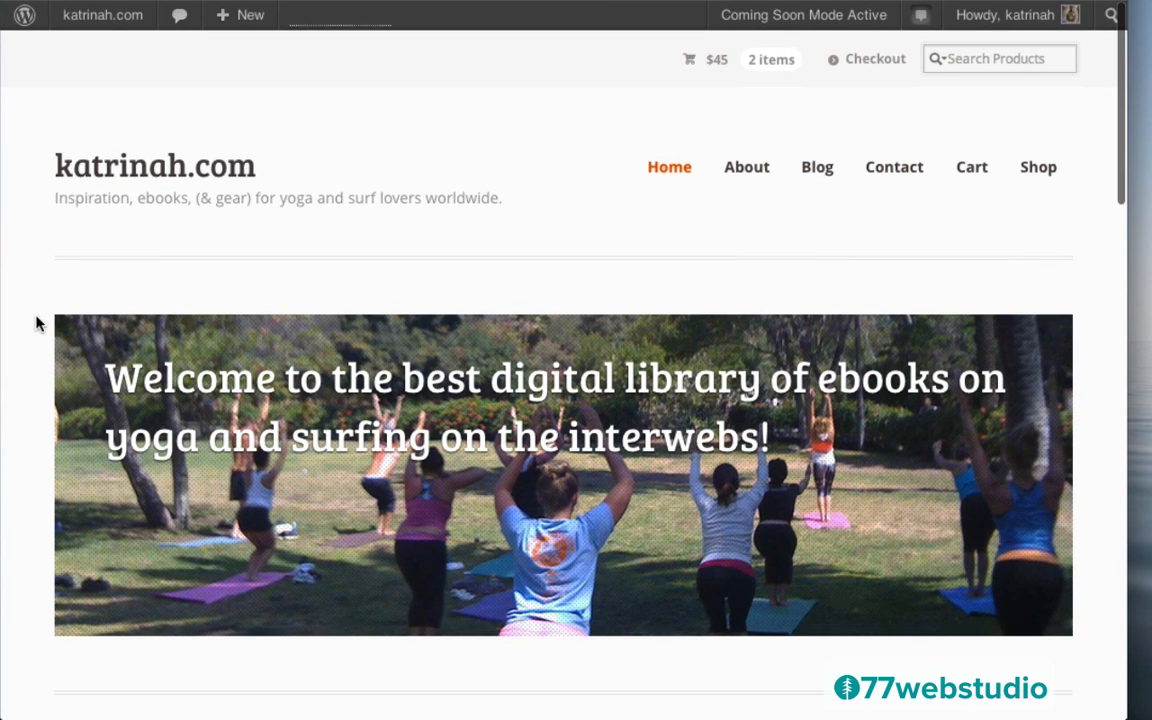